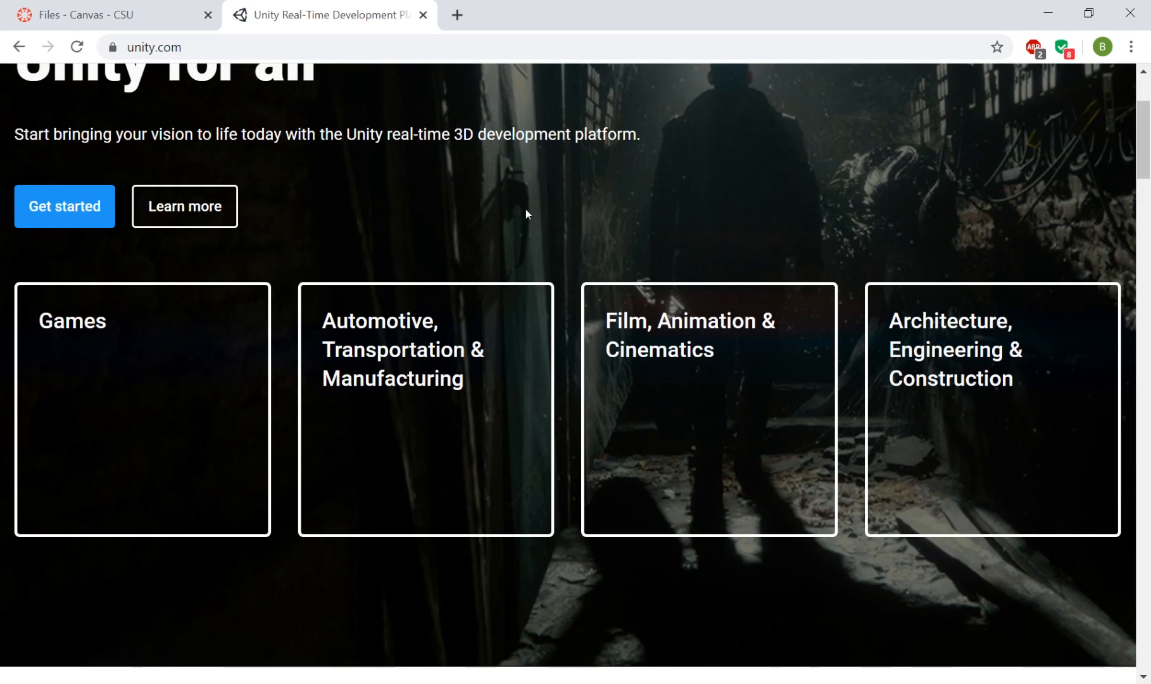
Look through the sections of the Unity home page and return to its beginning.
scroll(527, 210, "down", 4)
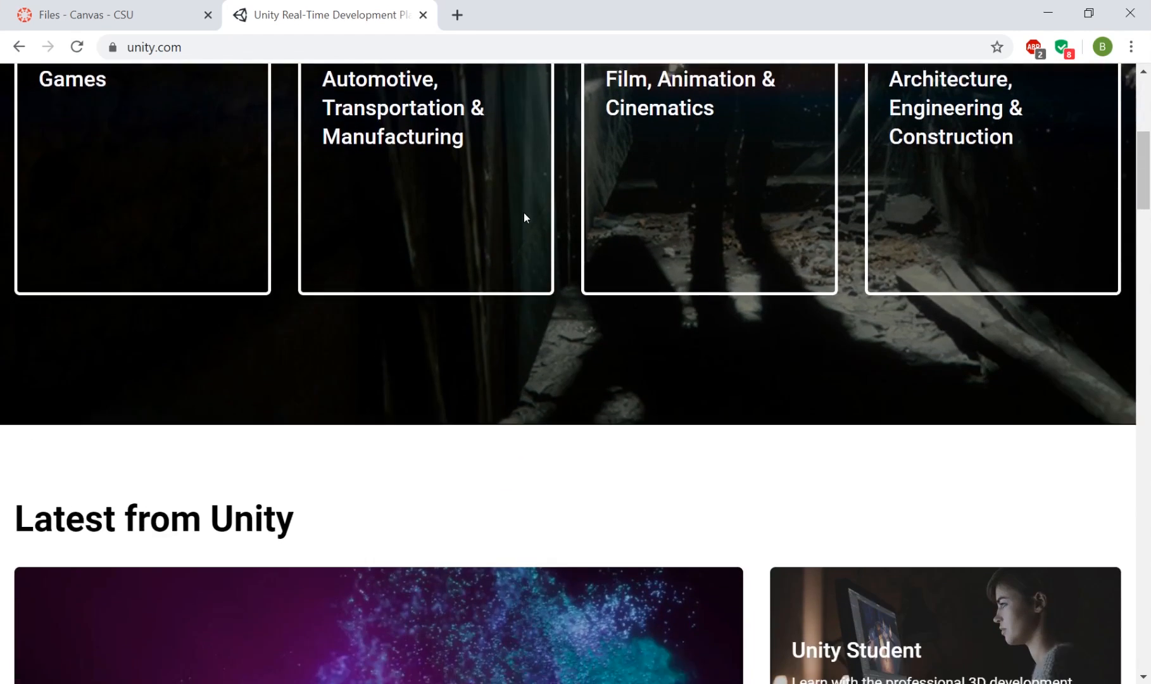
scroll(527, 203, "down", 5)
scroll(646, 478, "down", 6)
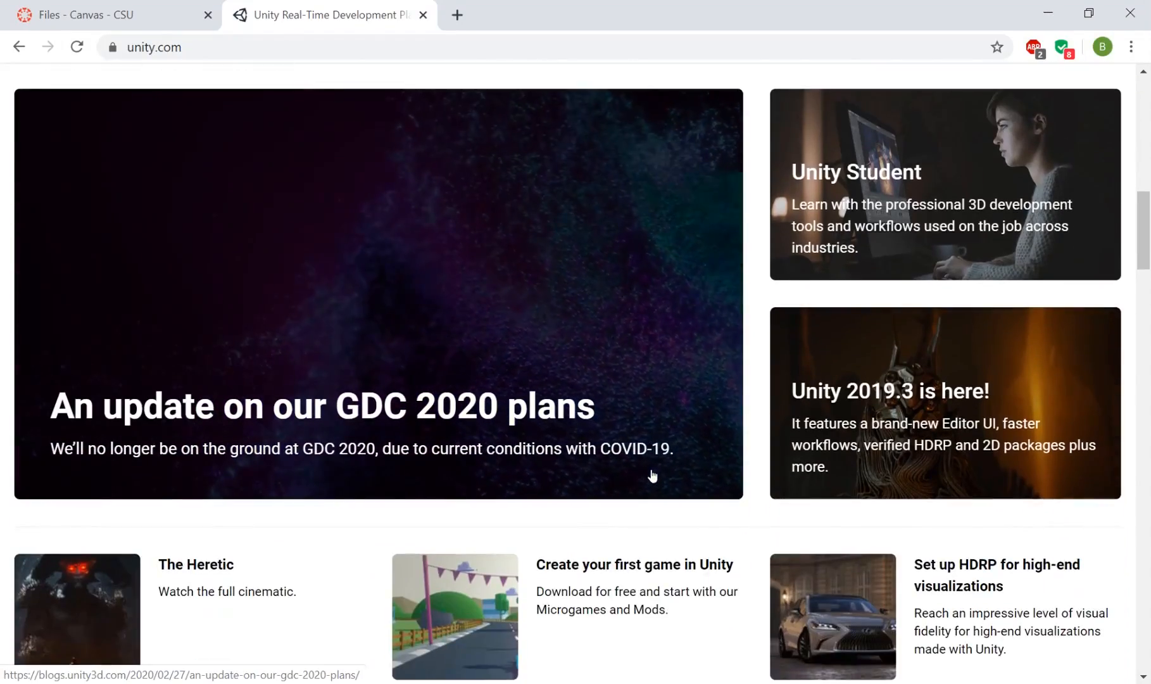
scroll(601, 497, "down", 13)
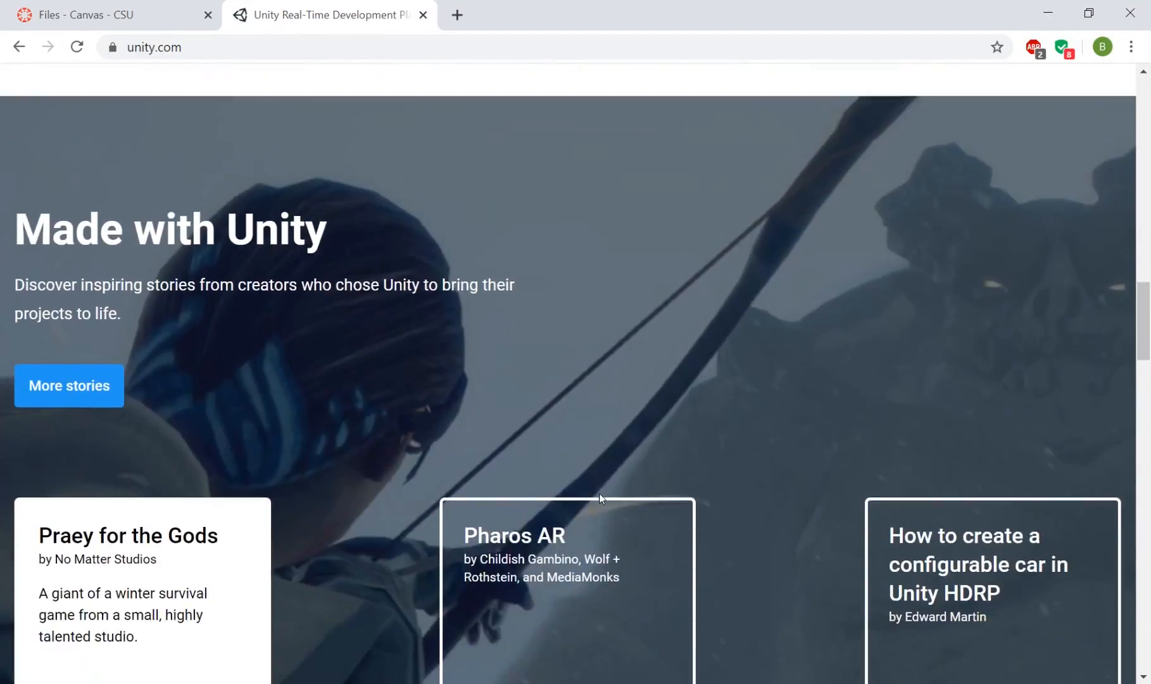
scroll(601, 500, "down", 14)
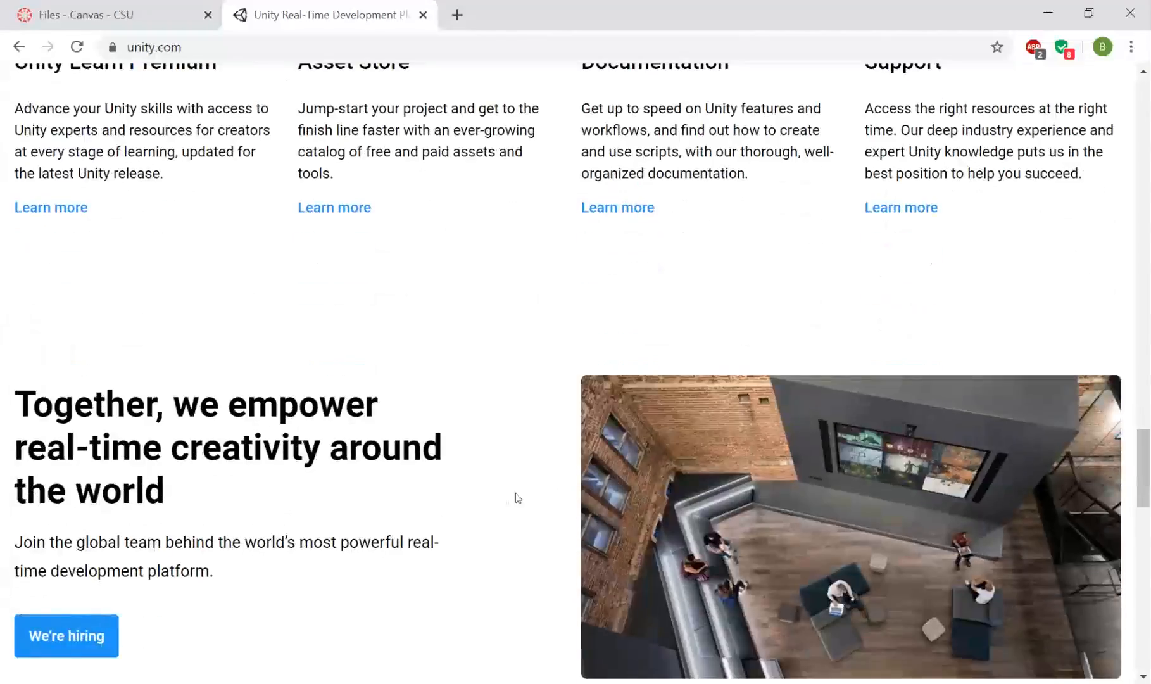
scroll(502, 401, "up", 20)
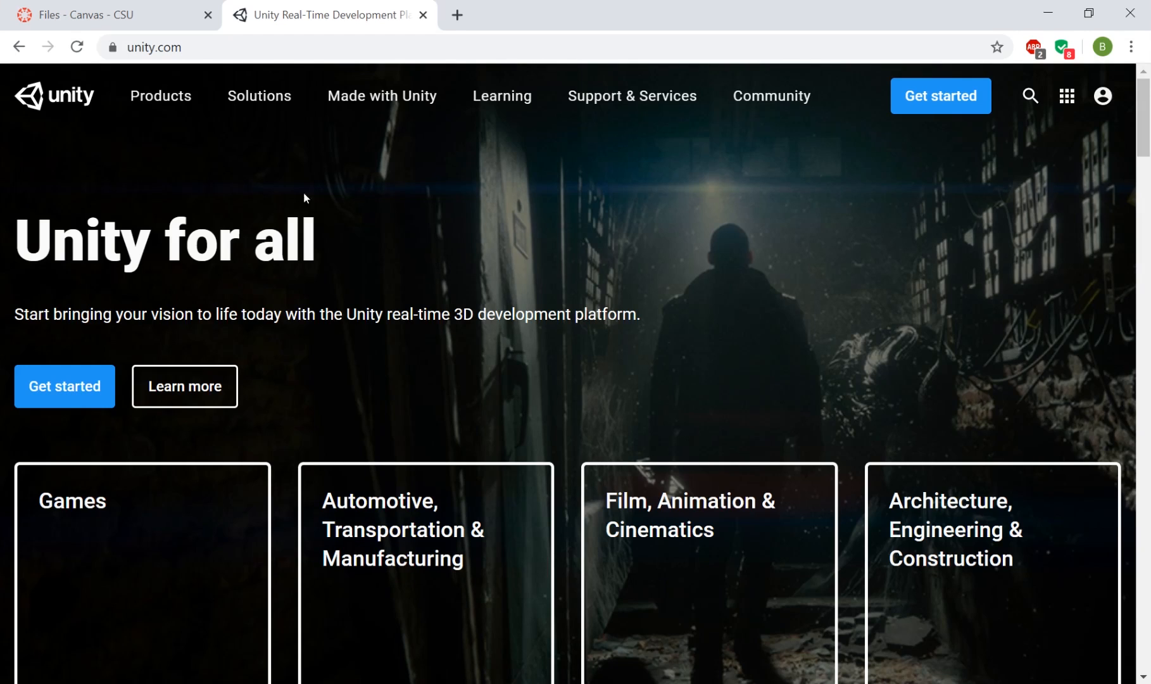
Open the Get started link in a separate tab and show the Individual plans on the pricing page.
right_click(78, 384)
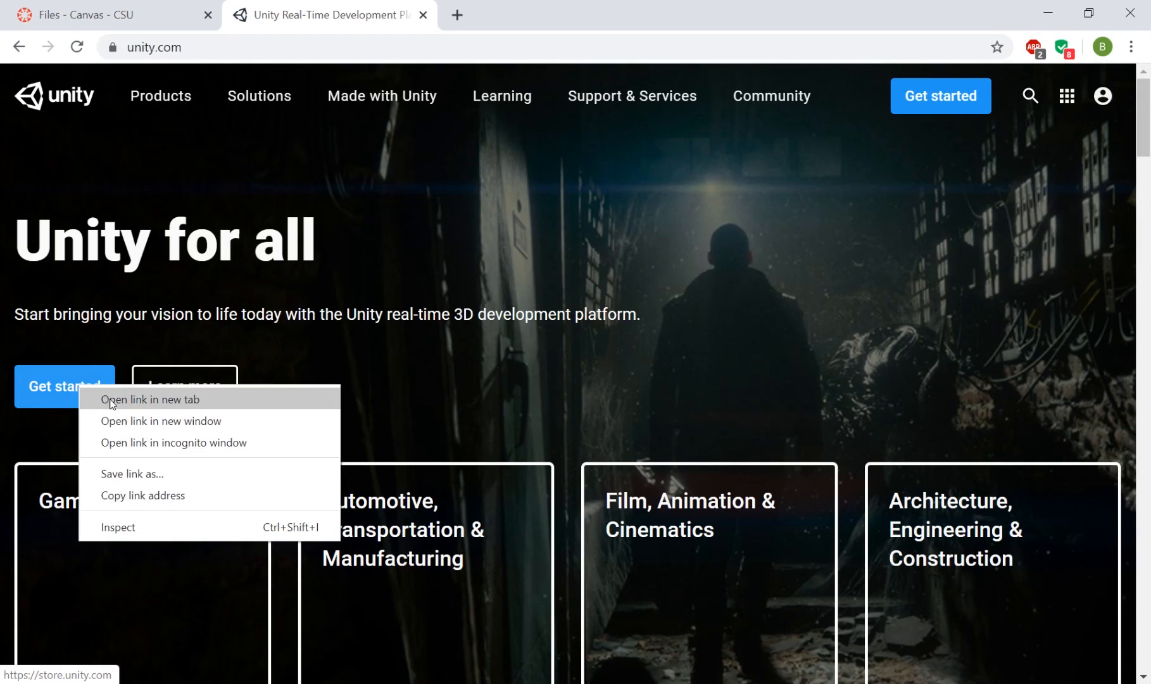
left_click(101, 398)
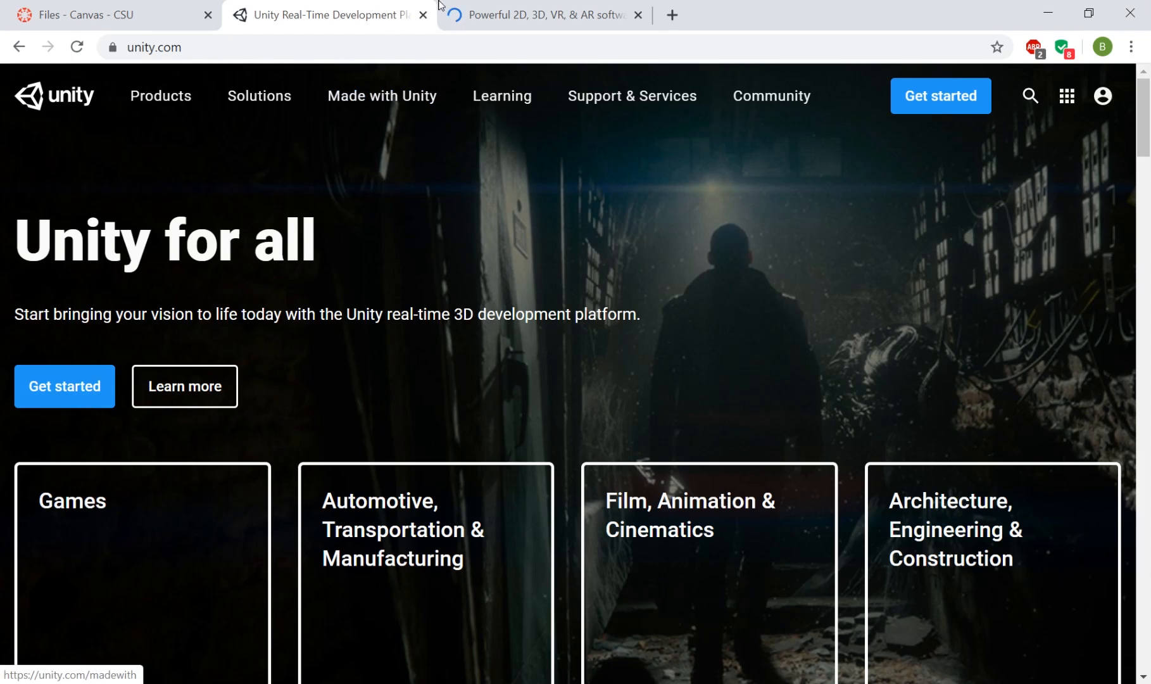
key("ctrl+Tab")
scroll(244, 342, "down", 1)
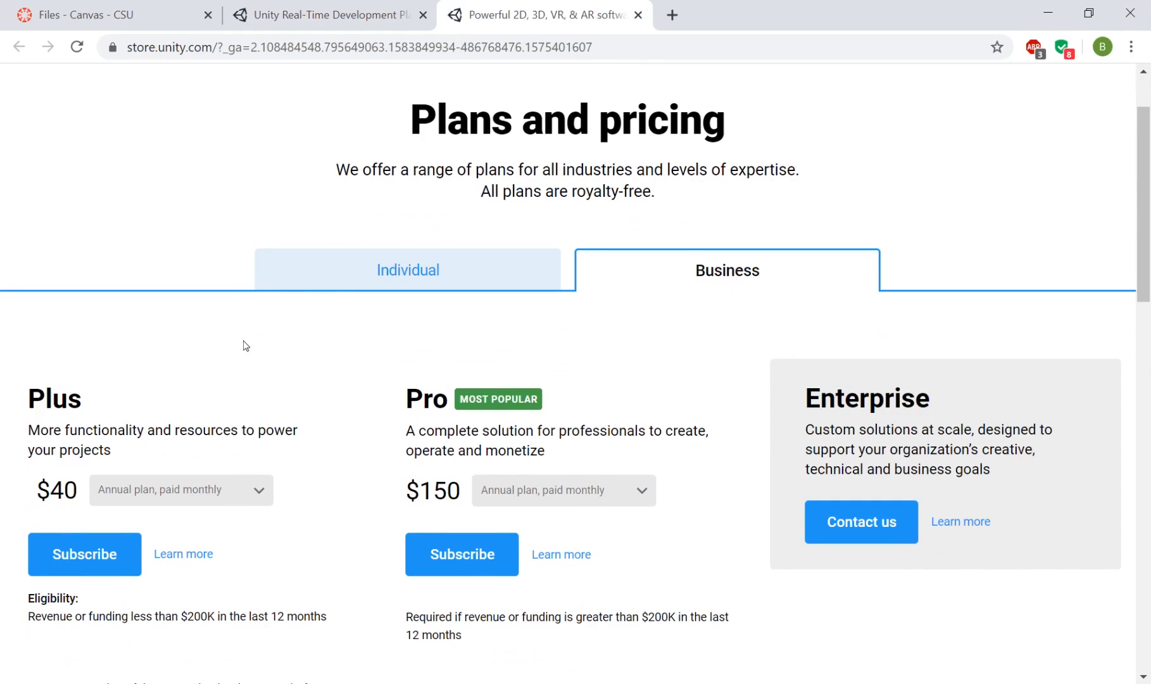
left_click(378, 269)
scroll(255, 298, "down", 6)
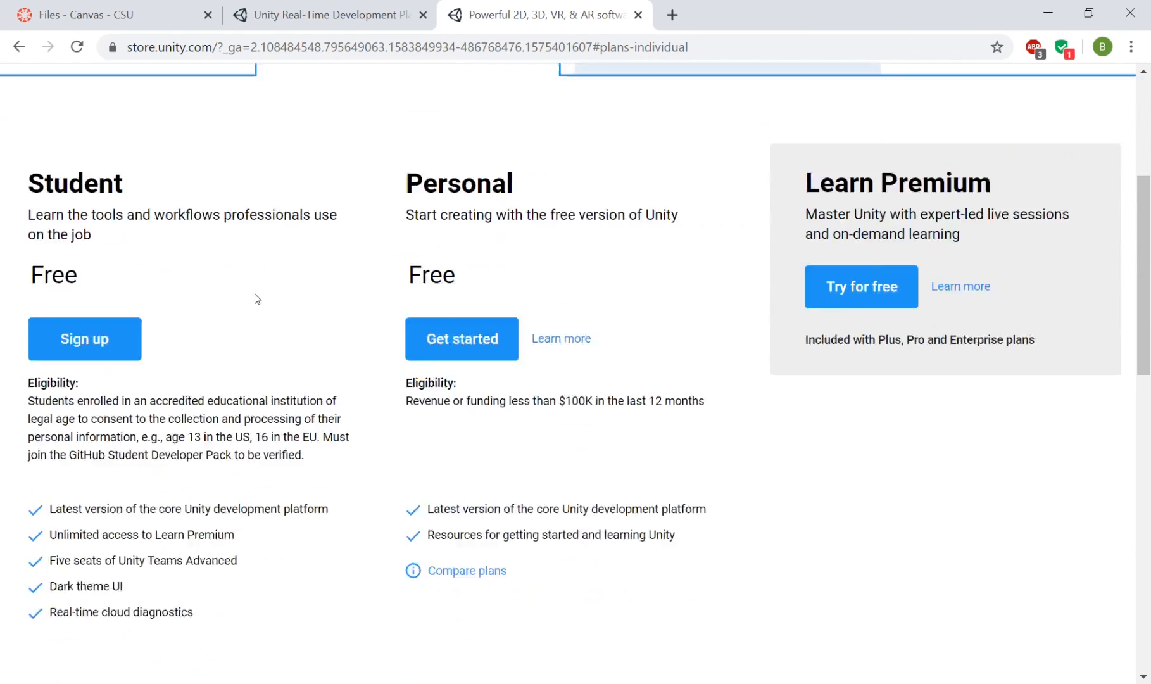
Compare the Student and Personal plans, highlighting the Personal plan's revenue or funding eligibility limit.
scroll(162, 371, "up", 3)
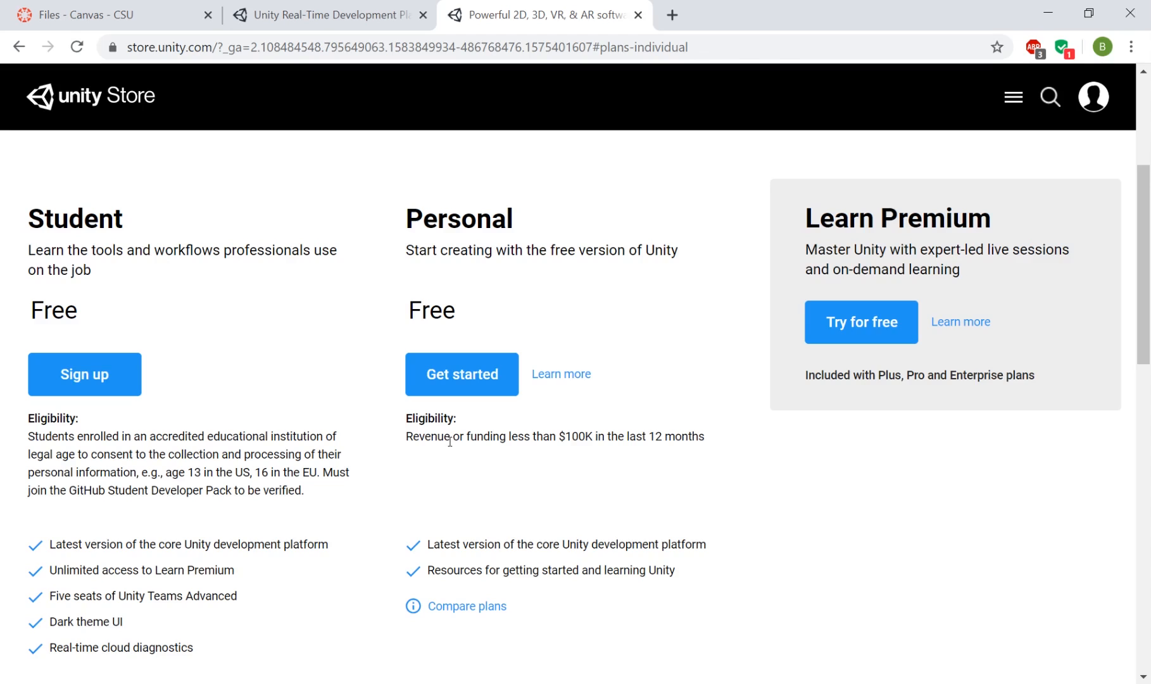
left_click_drag(406, 437, 594, 435)
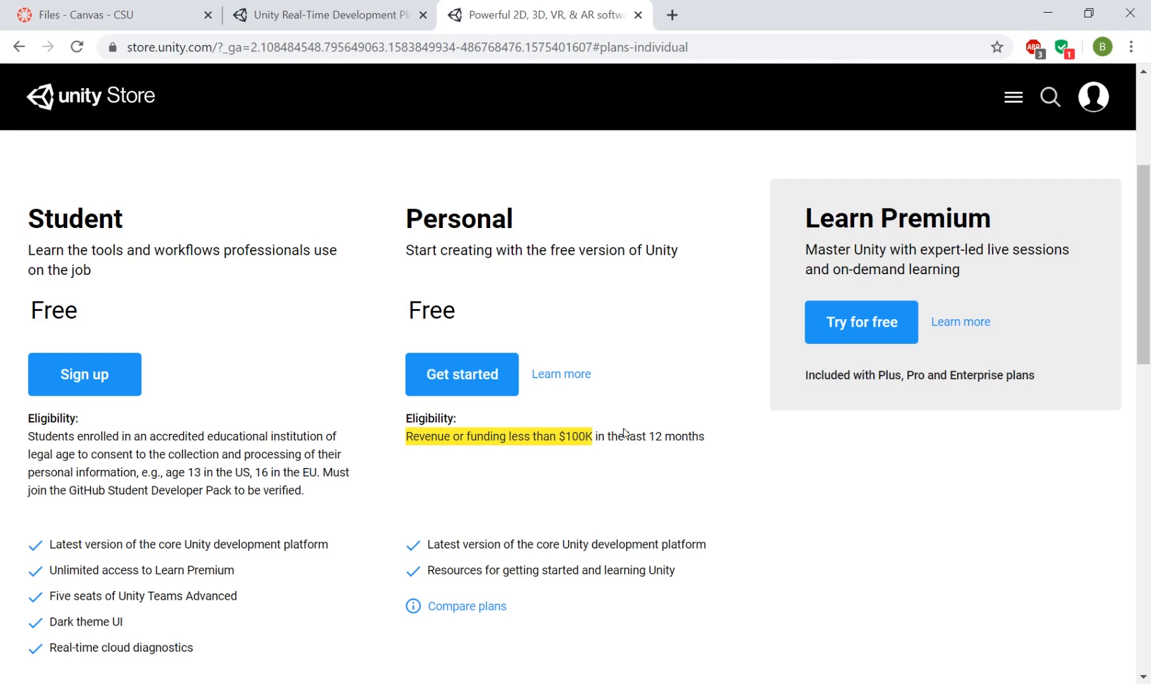
left_click(625, 438)
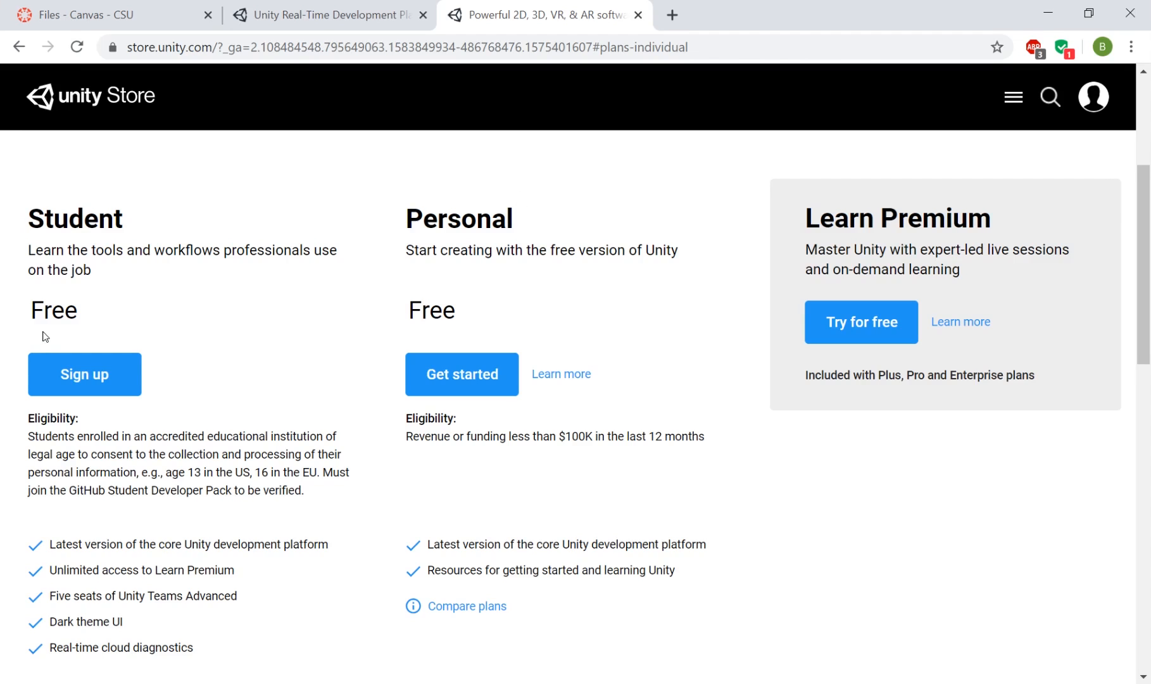
scroll(579, 323, "down", 4)
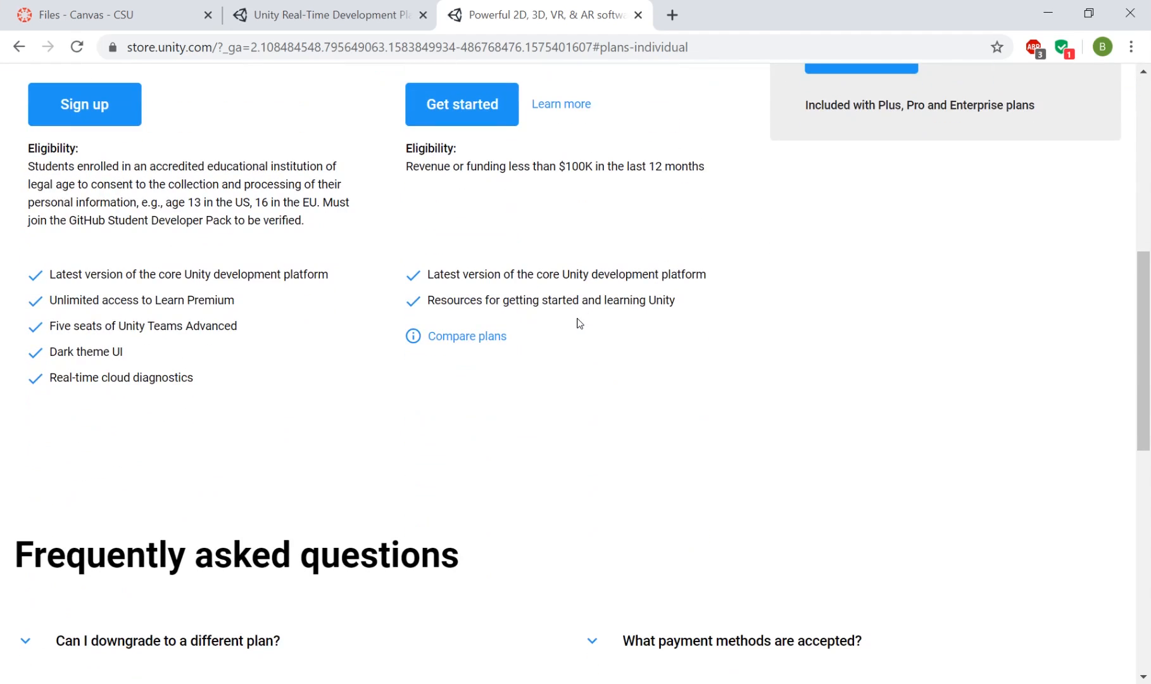
scroll(578, 324, "down", 4)
scroll(574, 327, "up", 7)
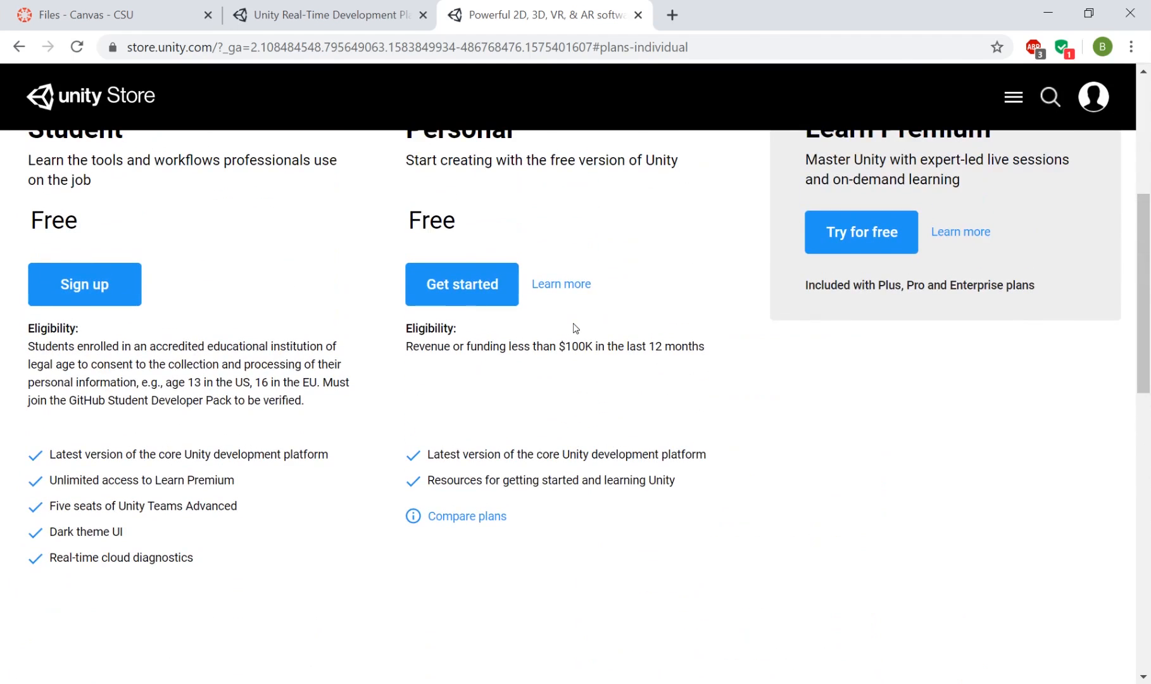
scroll(576, 328, "up", 1)
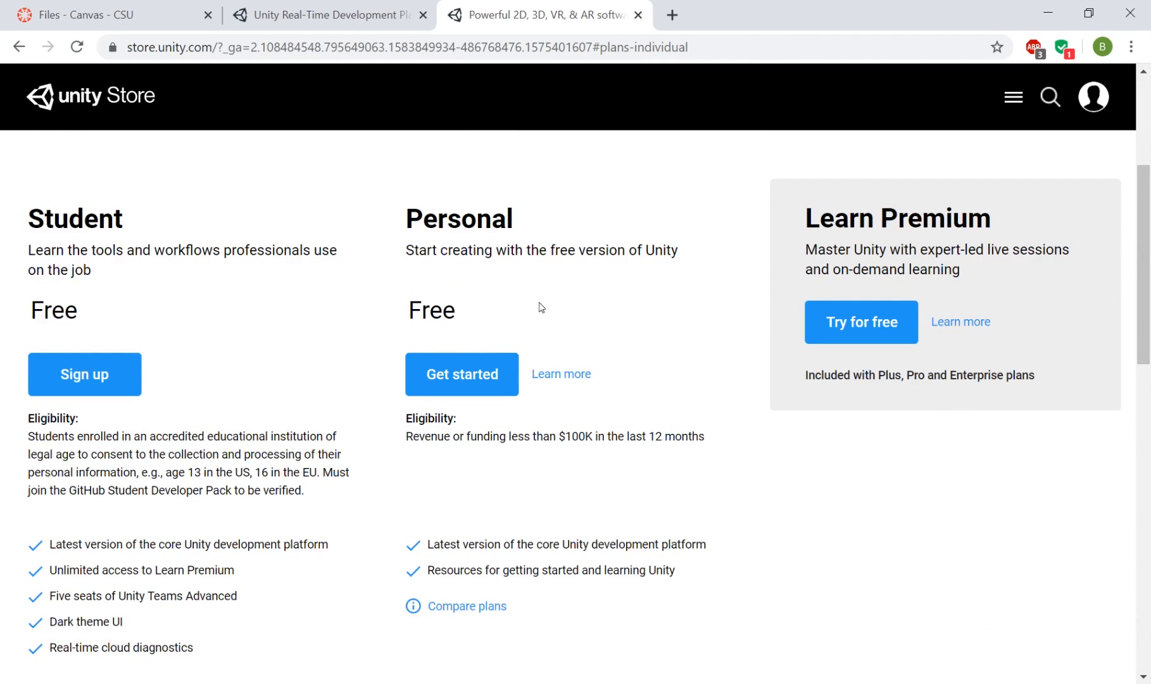
scroll(541, 304, "up", 3)
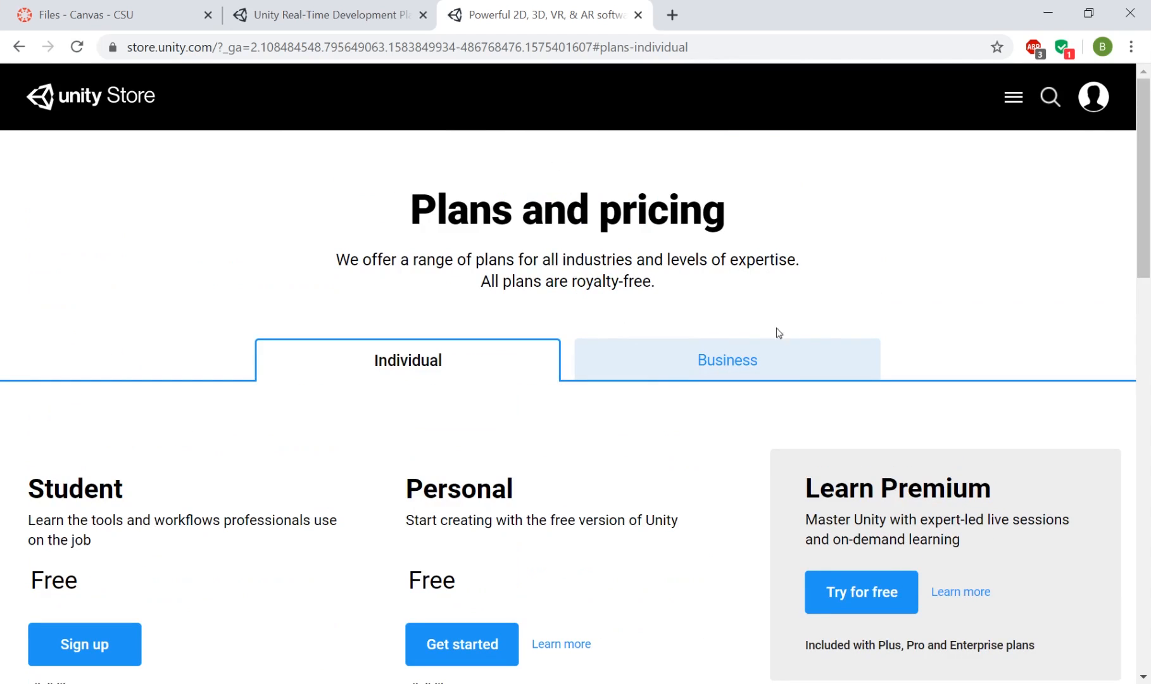
scroll(659, 375, "down", 3)
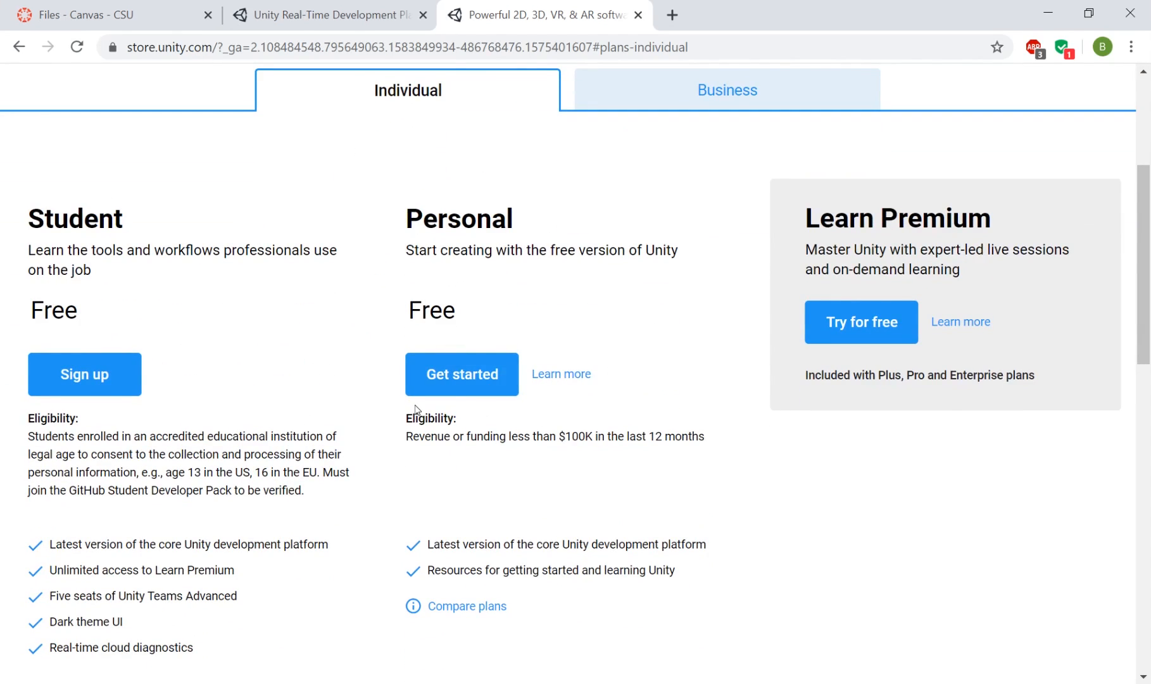
scroll(476, 386, "up", 3)
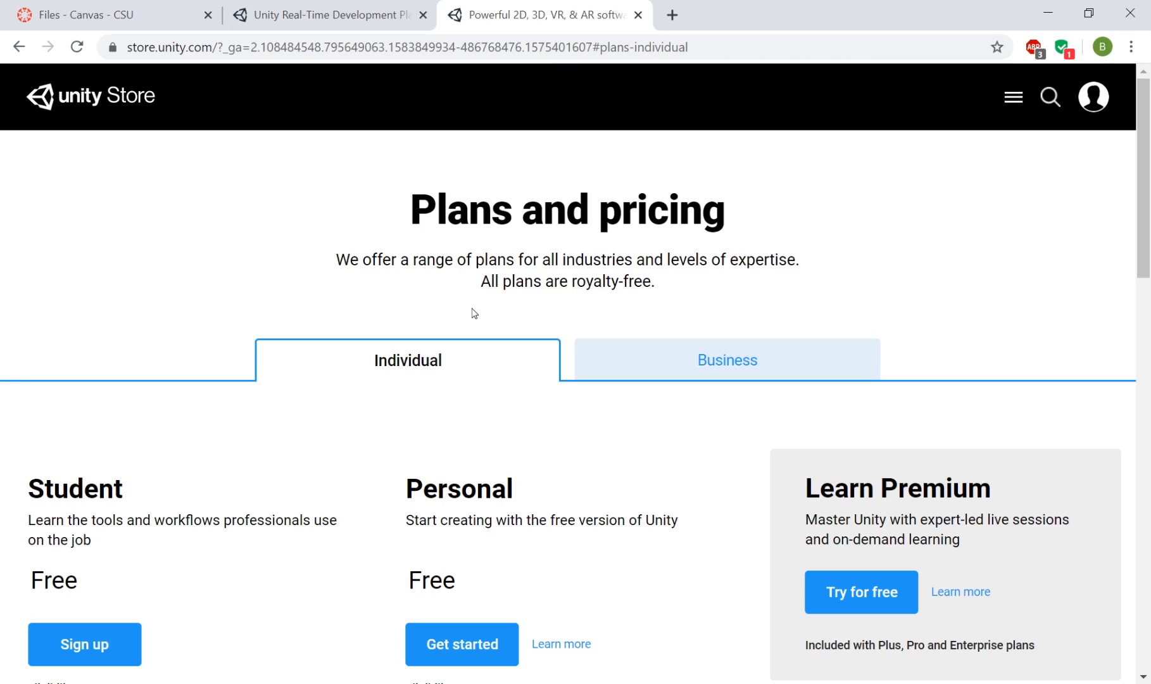
Highlight the Student plan's benefits from Unlimited access to Learn Premium through Real-time cloud diagnostics, then only the Learn Premium line.
scroll(455, 396, "down", 4)
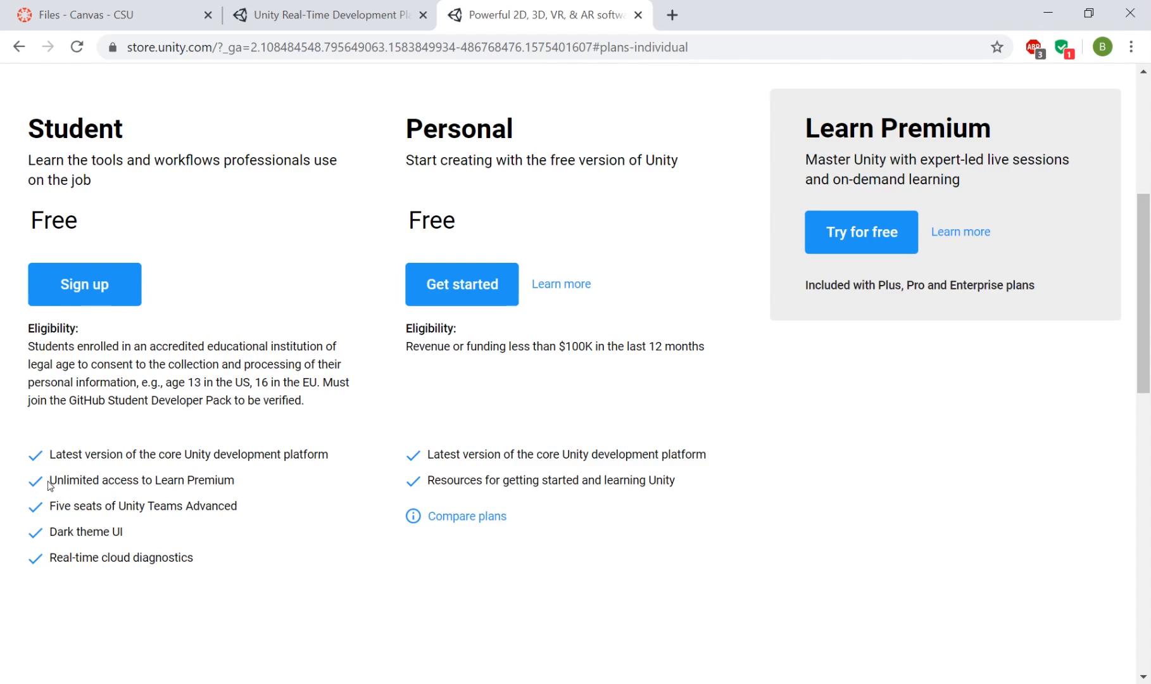
left_click_drag(50, 480, 232, 478)
left_click_drag(50, 506, 236, 506)
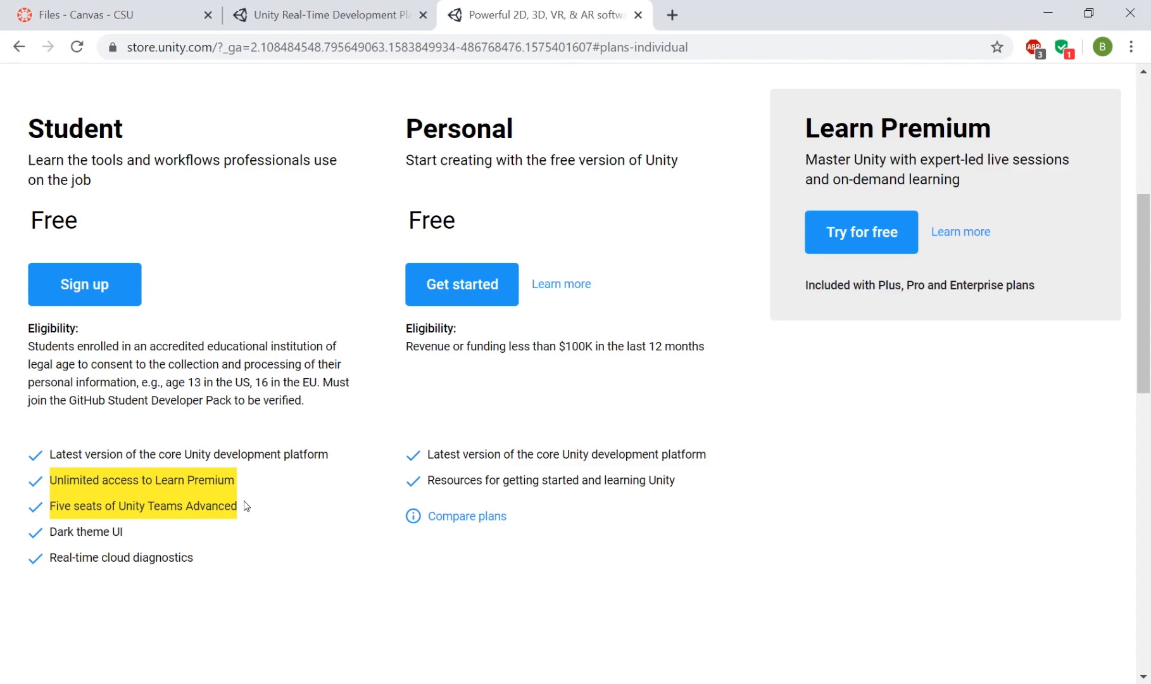
left_click_drag(244, 502, 252, 559)
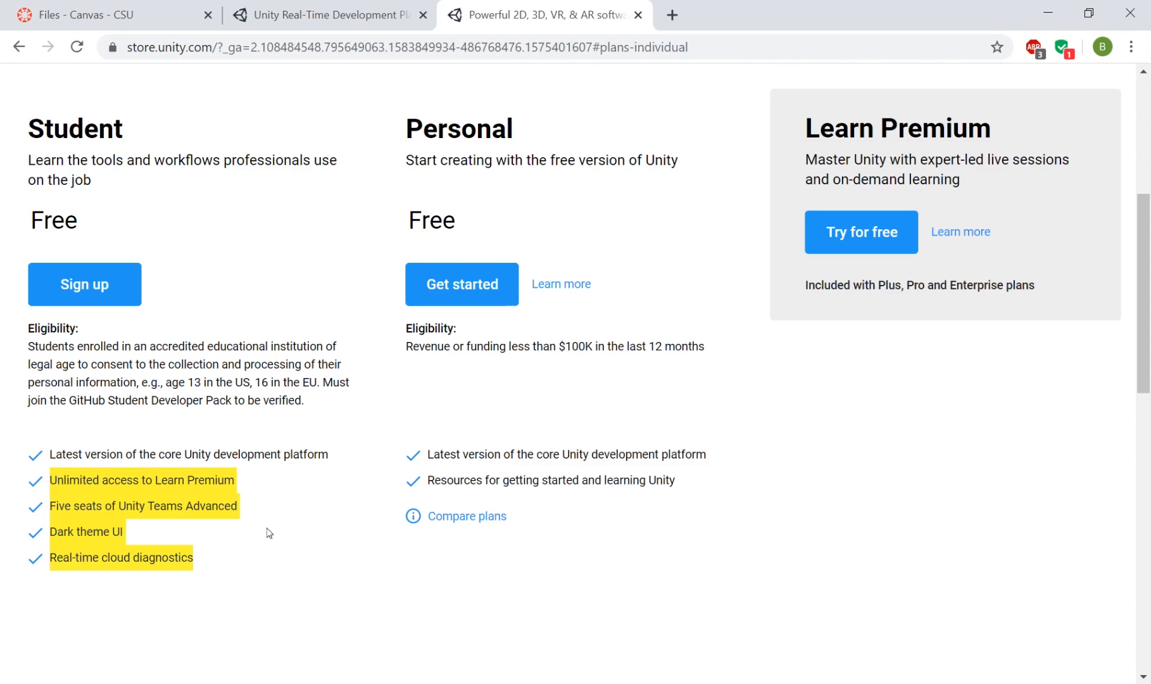
left_click(268, 529)
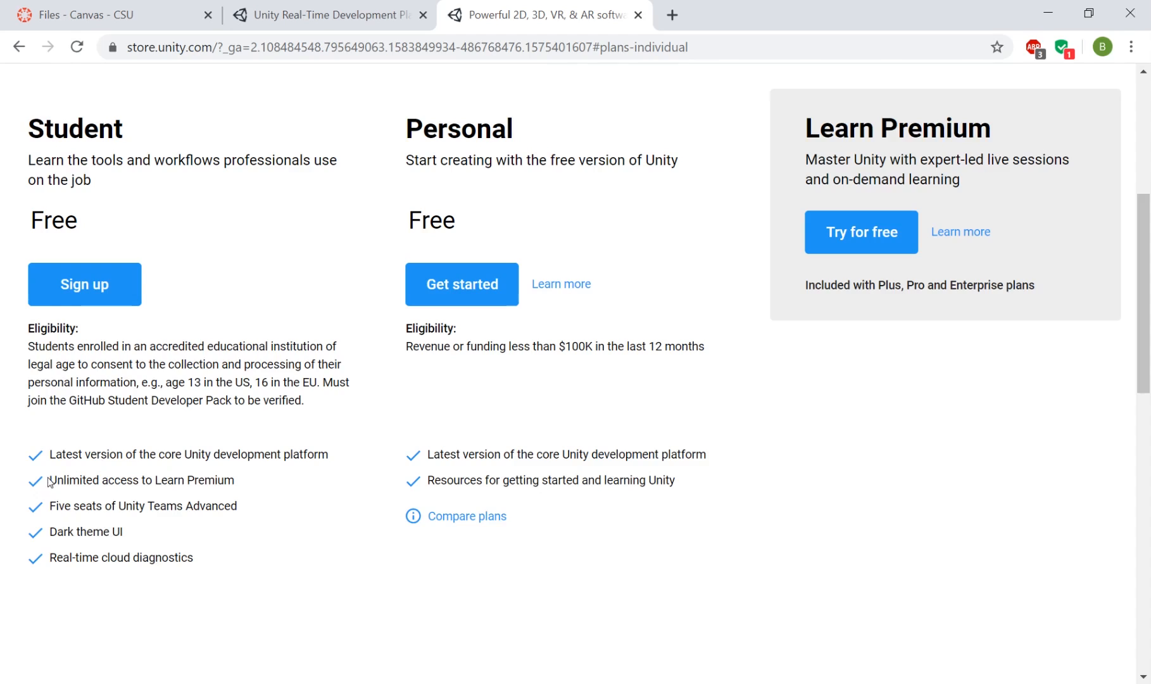
left_click_drag(50, 480, 235, 476)
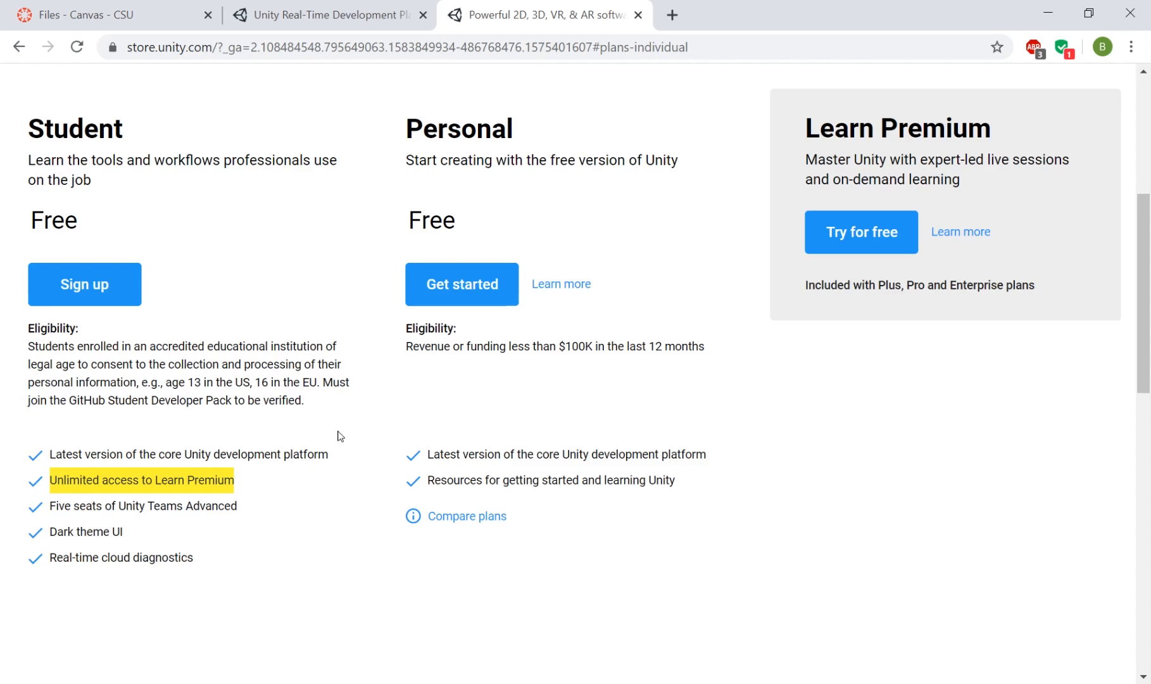
Close the Plans and pricing page and open the Learning page on the Unity site.
scroll(340, 439, "up", 5)
scroll(339, 442, "down", 7)
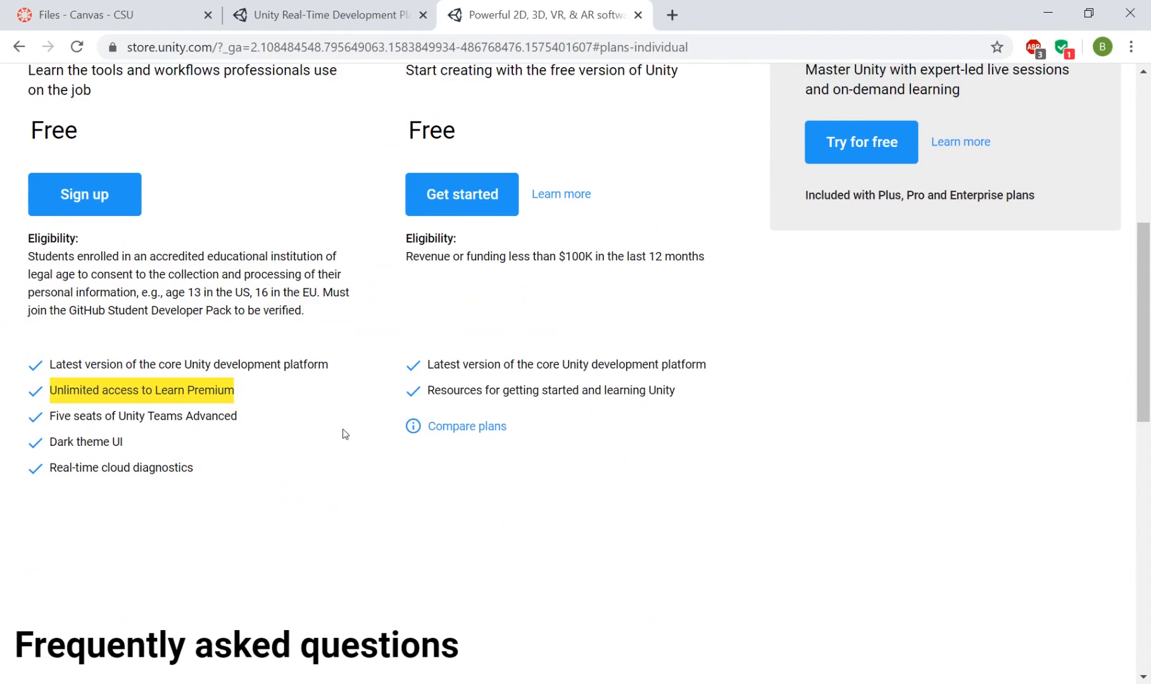
scroll(763, 395, "up", 7)
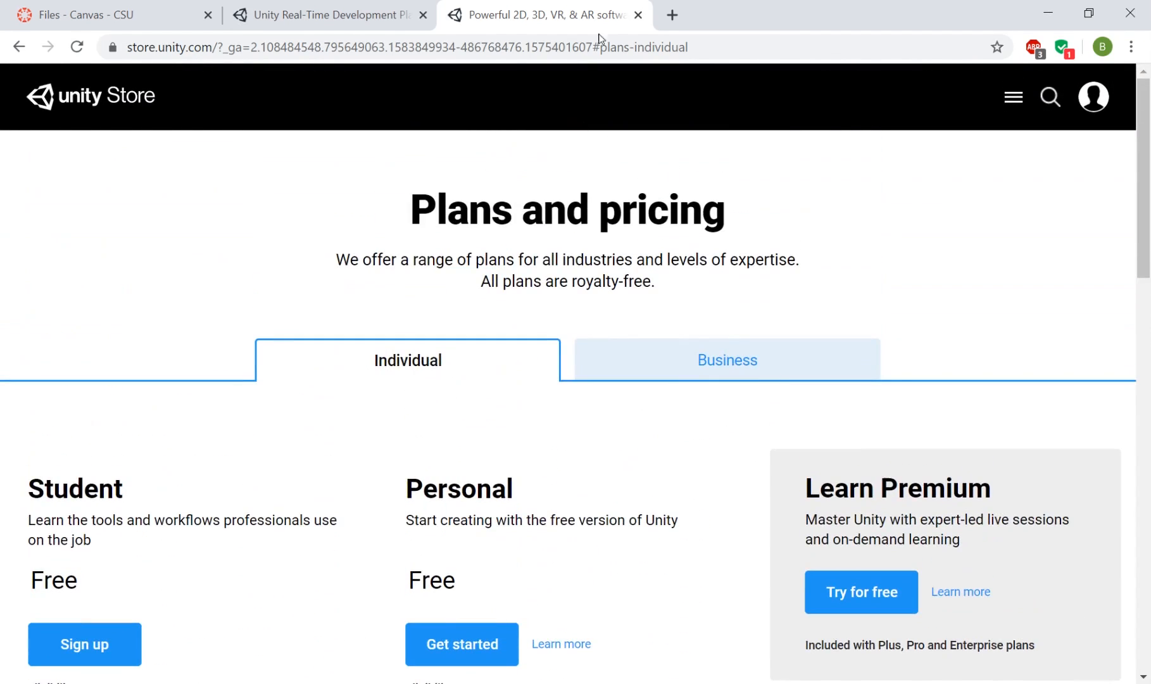
left_click(638, 14)
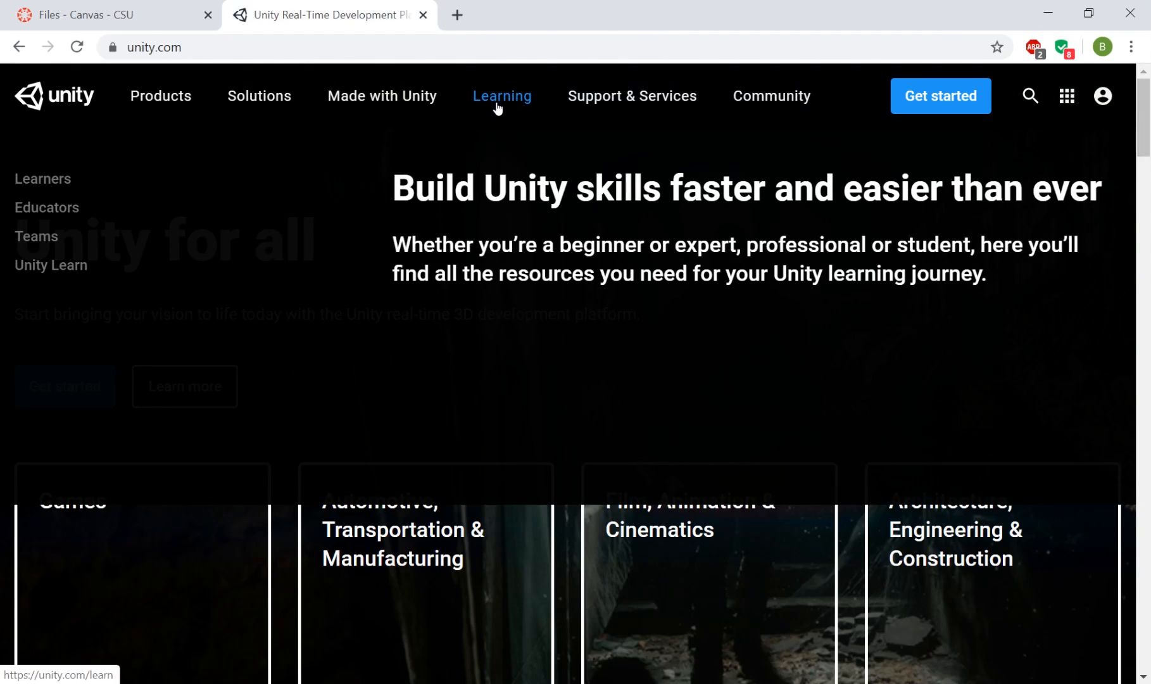
left_click(498, 108)
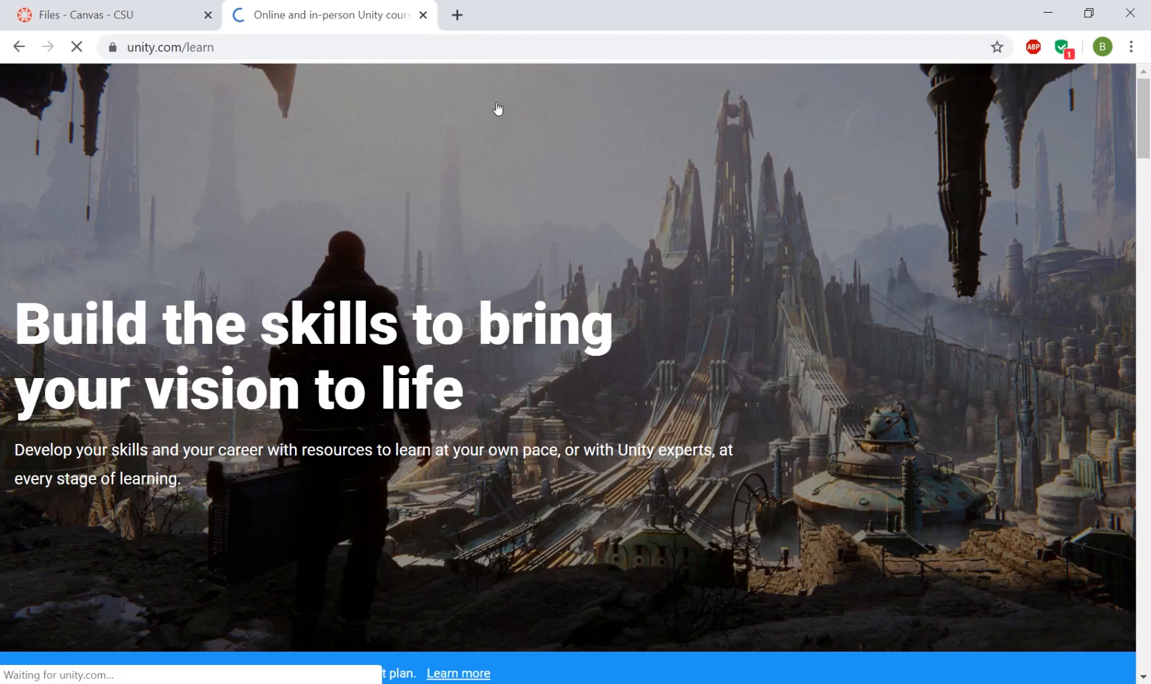
Examine the Learning page's audience options, skill development resources, student section and featured tutorials.
scroll(509, 367, "down", 8)
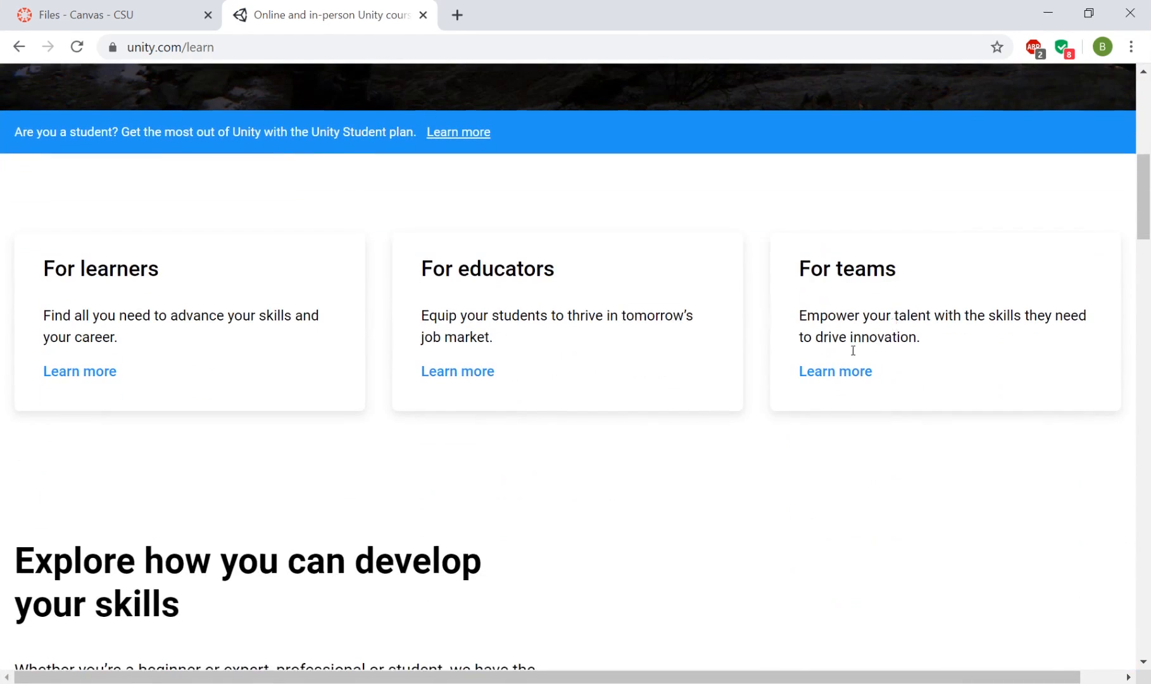
scroll(853, 351, "down", 8)
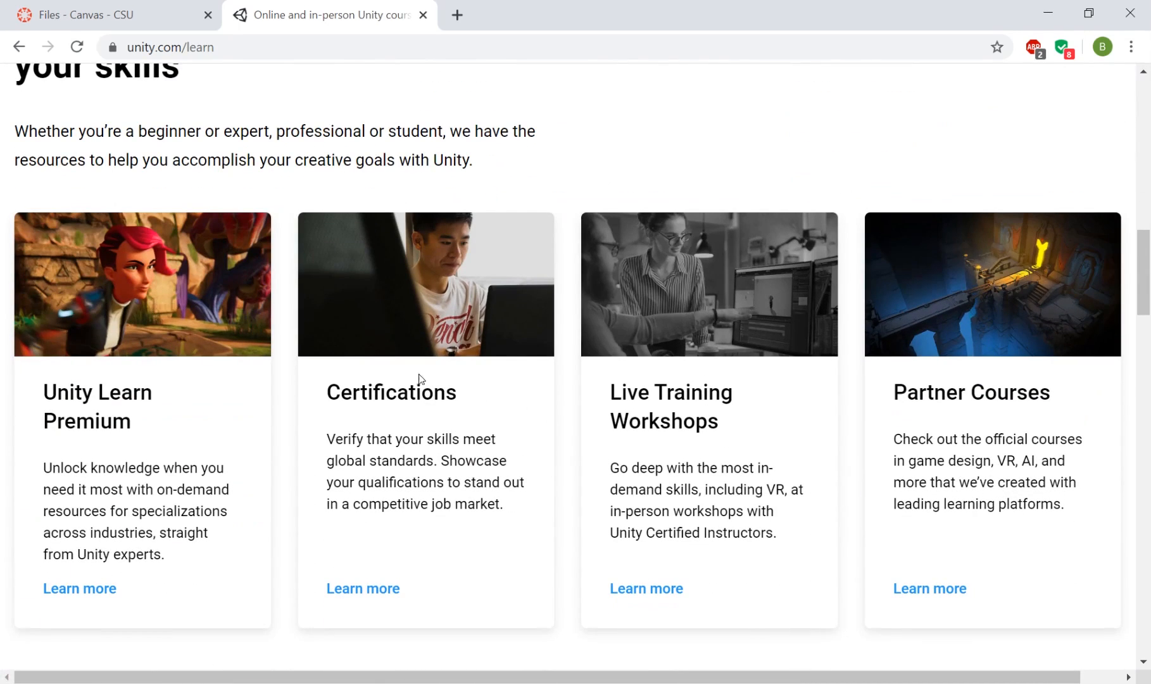
scroll(414, 450, "down", 1)
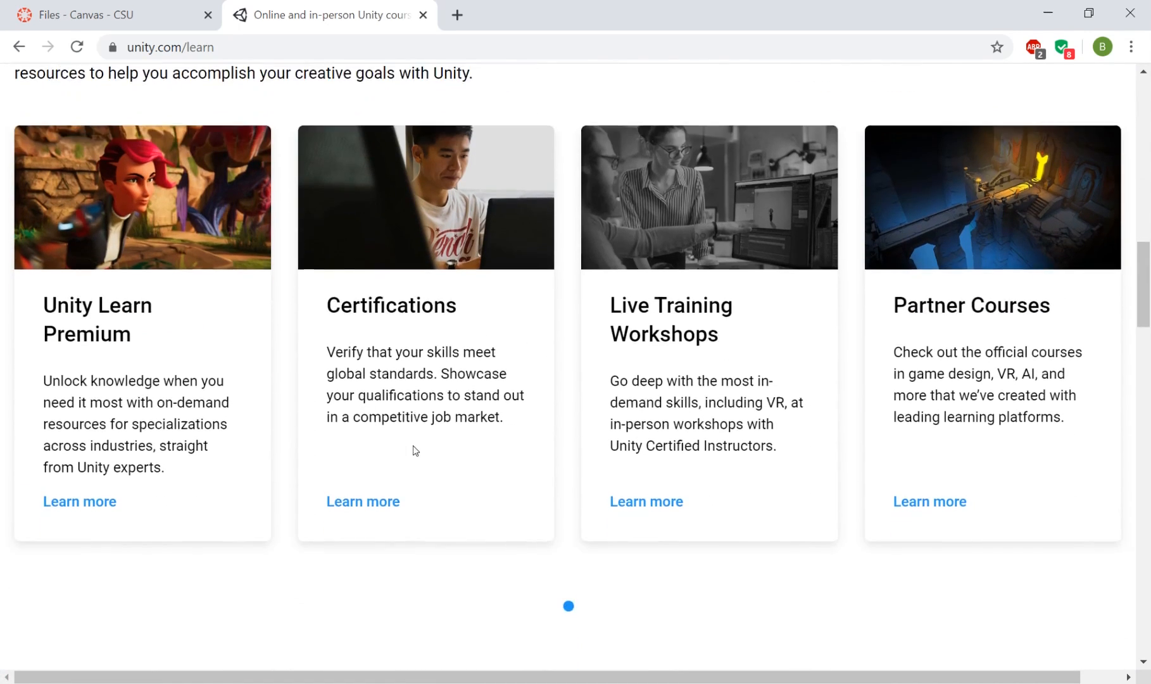
scroll(414, 450, "up", 1)
scroll(407, 437, "down", 6)
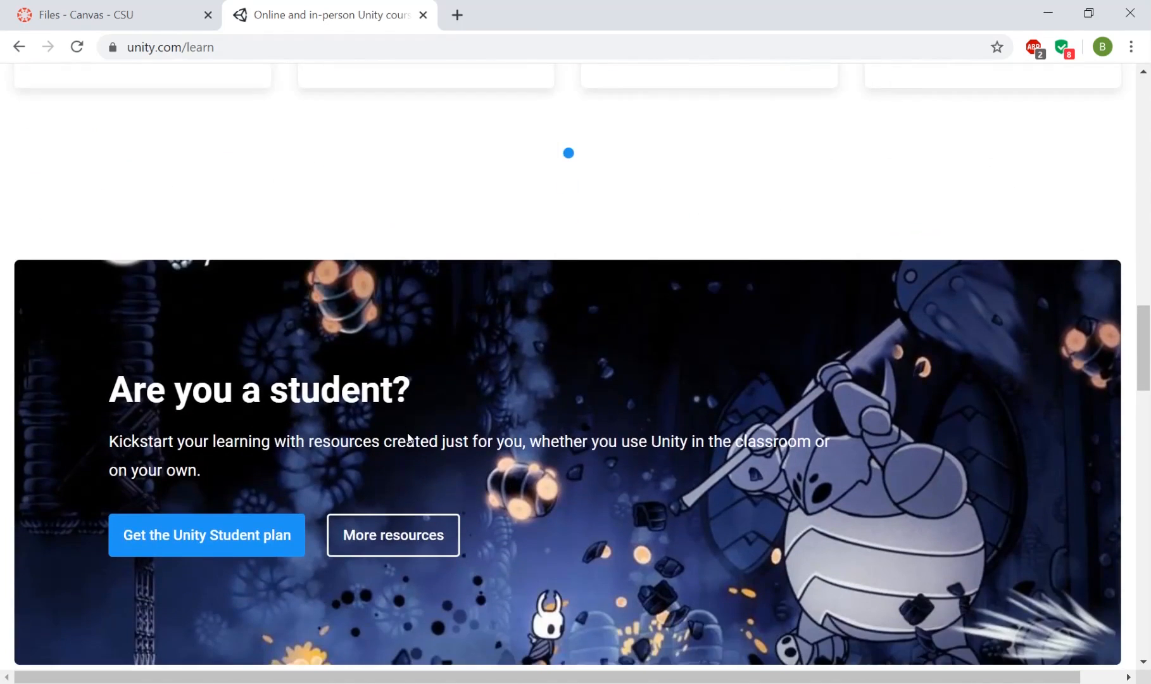
scroll(408, 437, "down", 5)
scroll(409, 437, "down", 4)
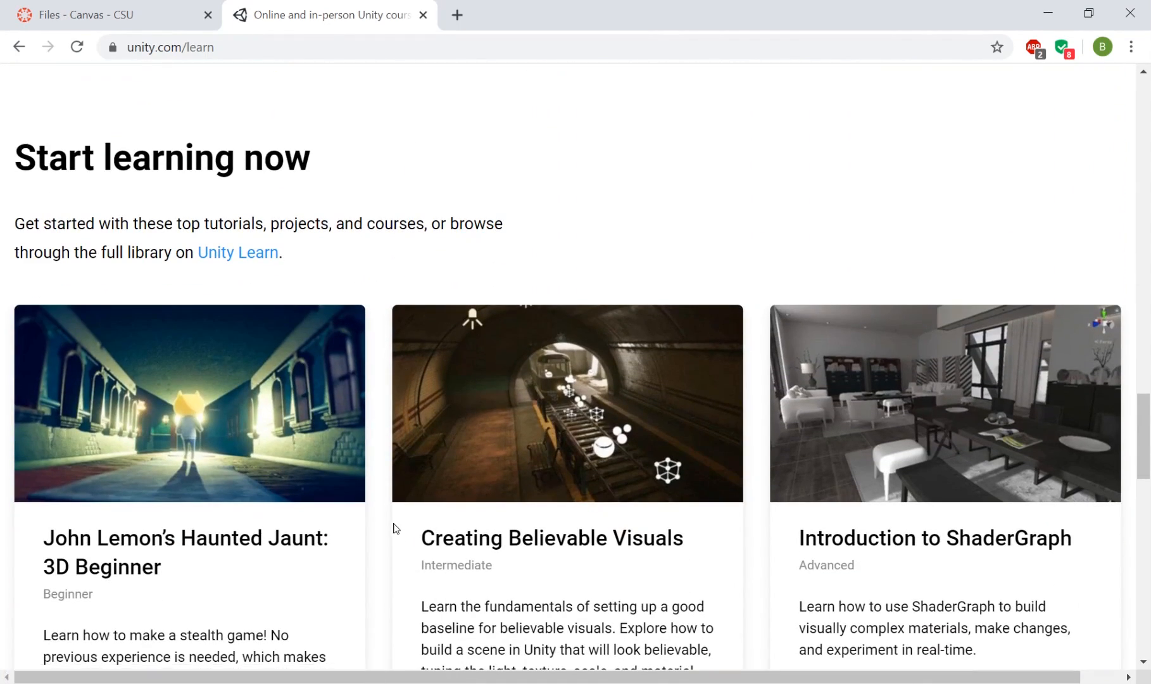
scroll(394, 524, "down", 4)
scroll(658, 418, "down", 8)
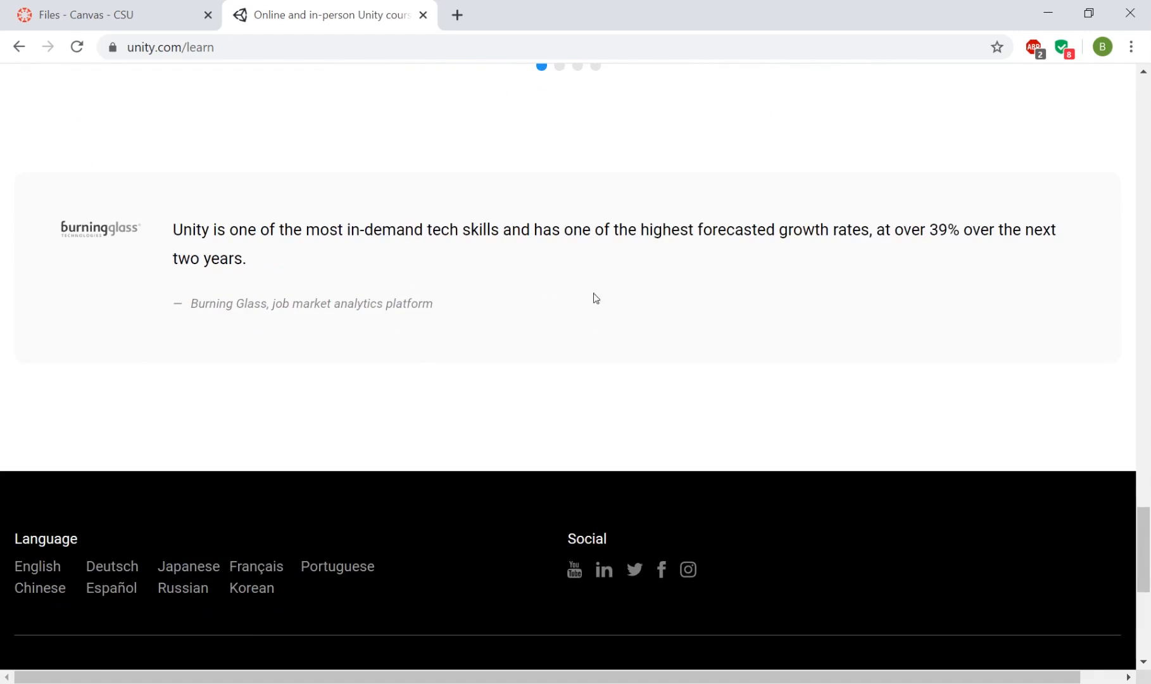
Return to the Start learning now tutorials and advance their carousel to the second position.
scroll(511, 411, "up", 9)
scroll(322, 269, "down", 1)
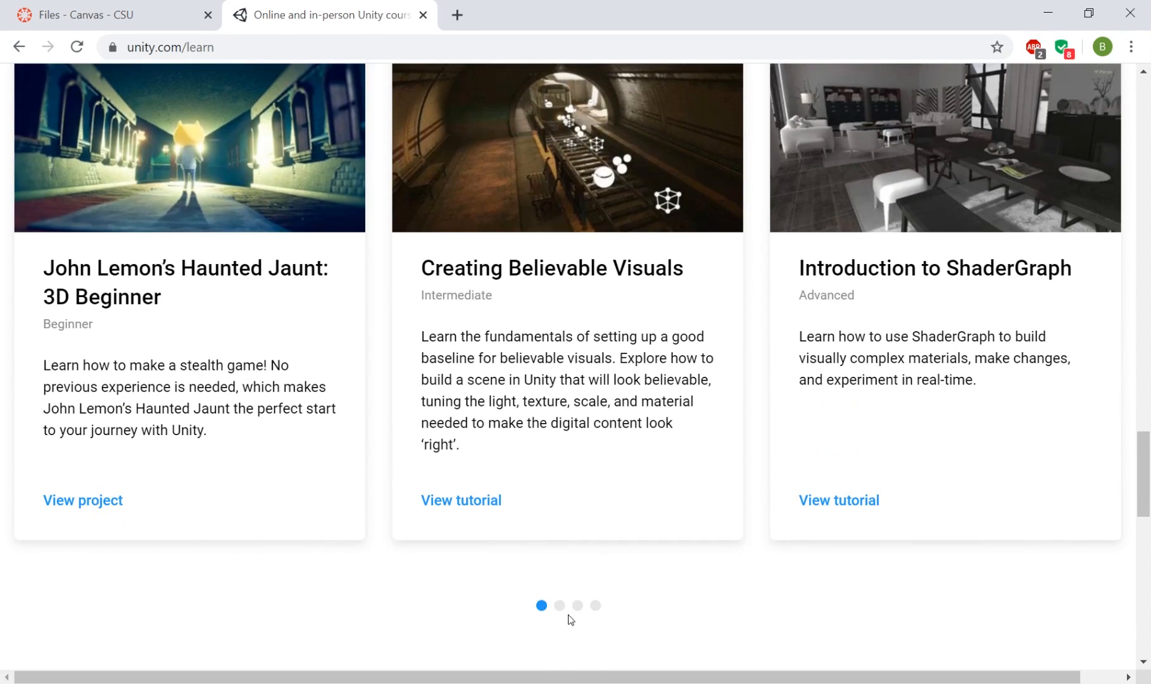
left_click(558, 606)
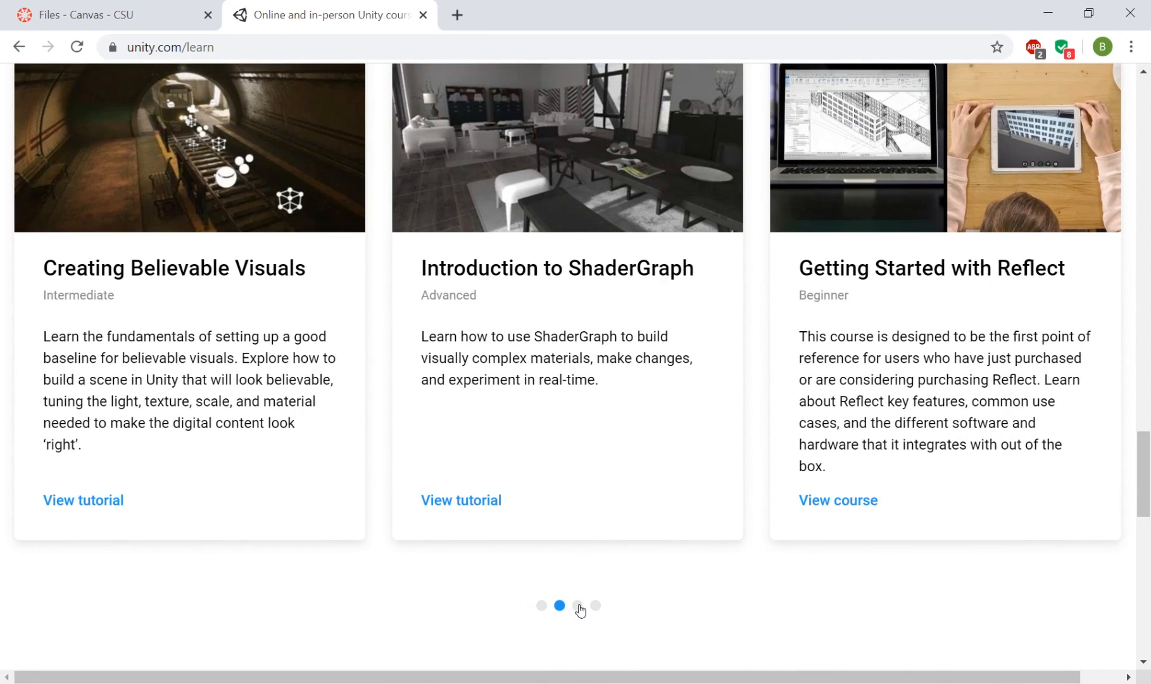
Advance the tutorials carousel to its fourth position, review the skill development resources, and close the Learning page.
left_click(577, 606)
left_click(595, 606)
scroll(766, 539, "down", 12)
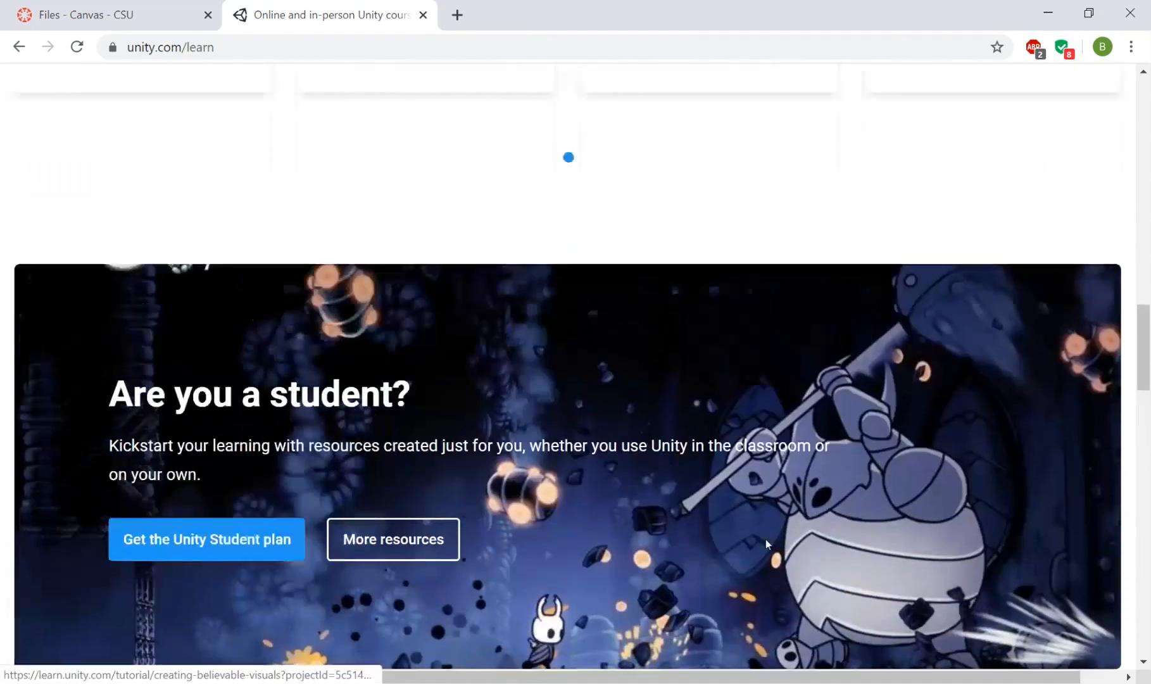
scroll(639, 334, "up", 5)
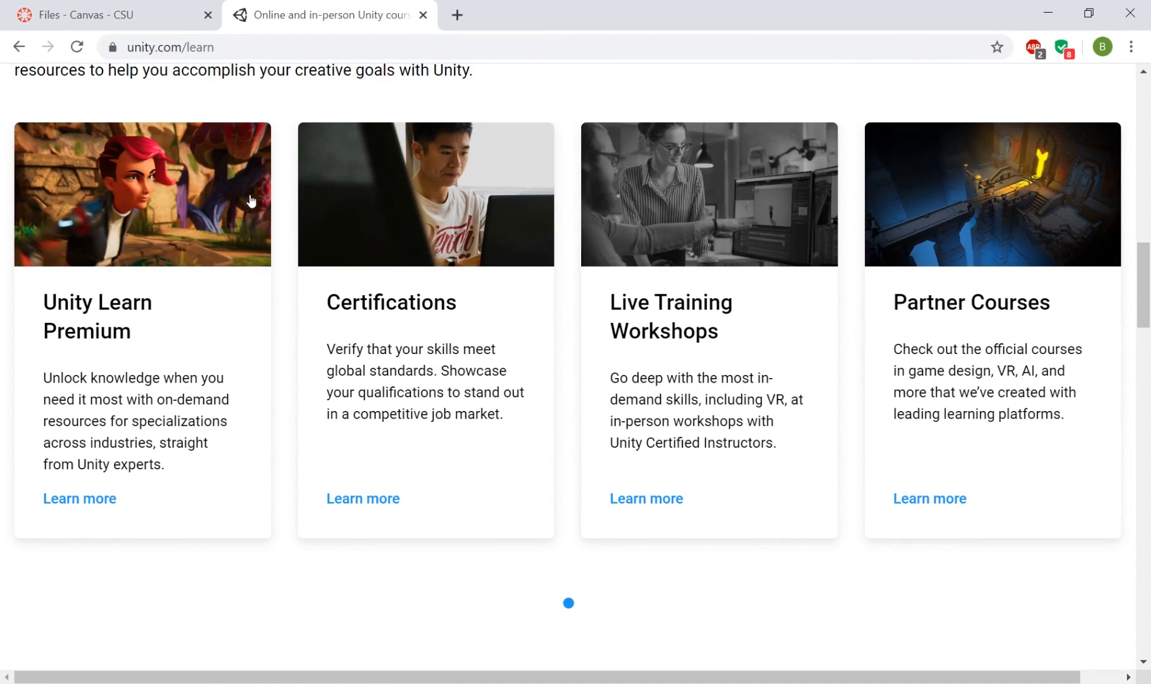
left_click(423, 15)
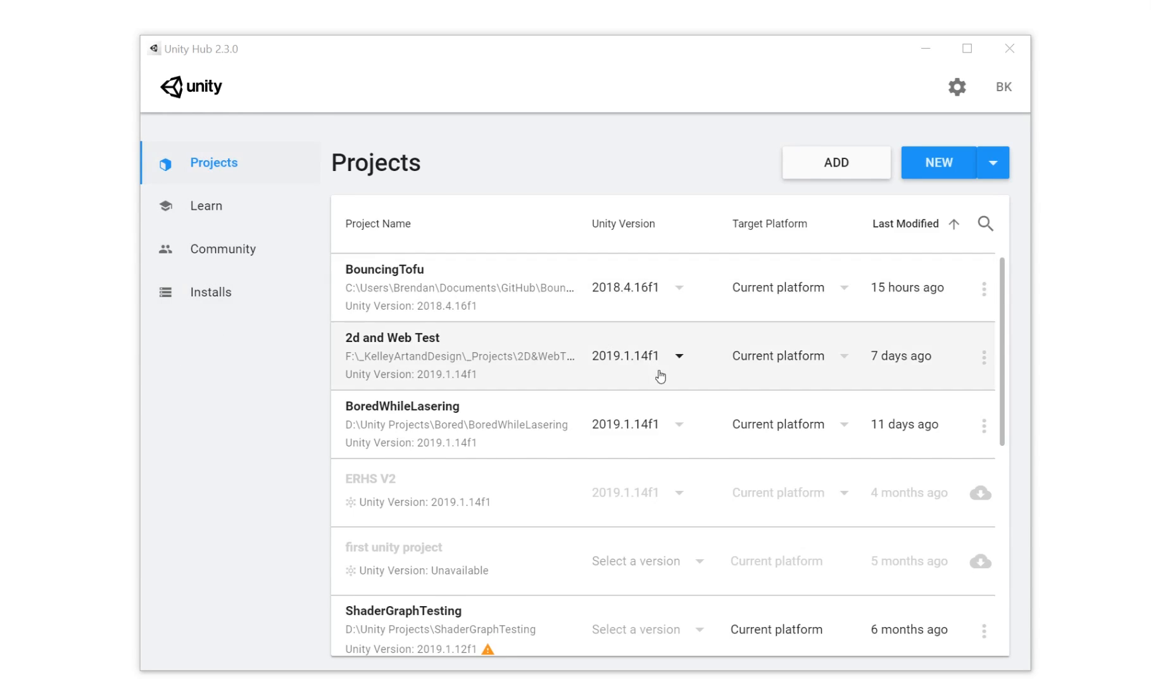
Switch to Unity Hub and look through the full Projects list with its Unity versions and target platforms.
scroll(560, 309, "down", 3)
scroll(559, 309, "down", 4)
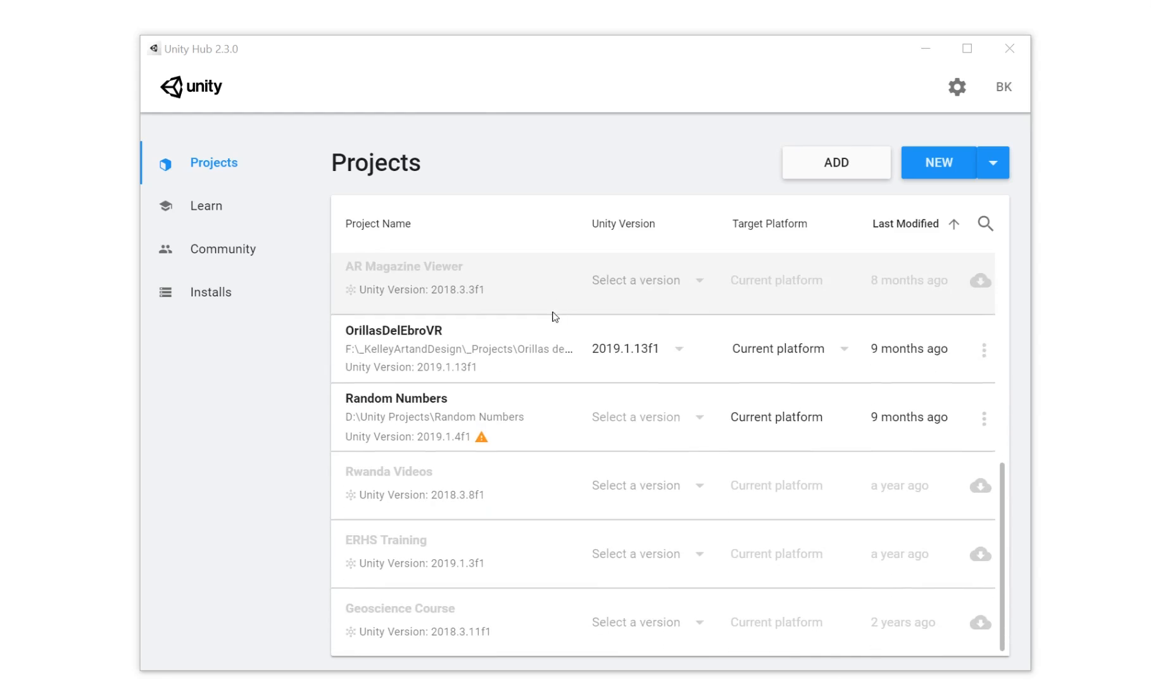
scroll(545, 444, "up", 6)
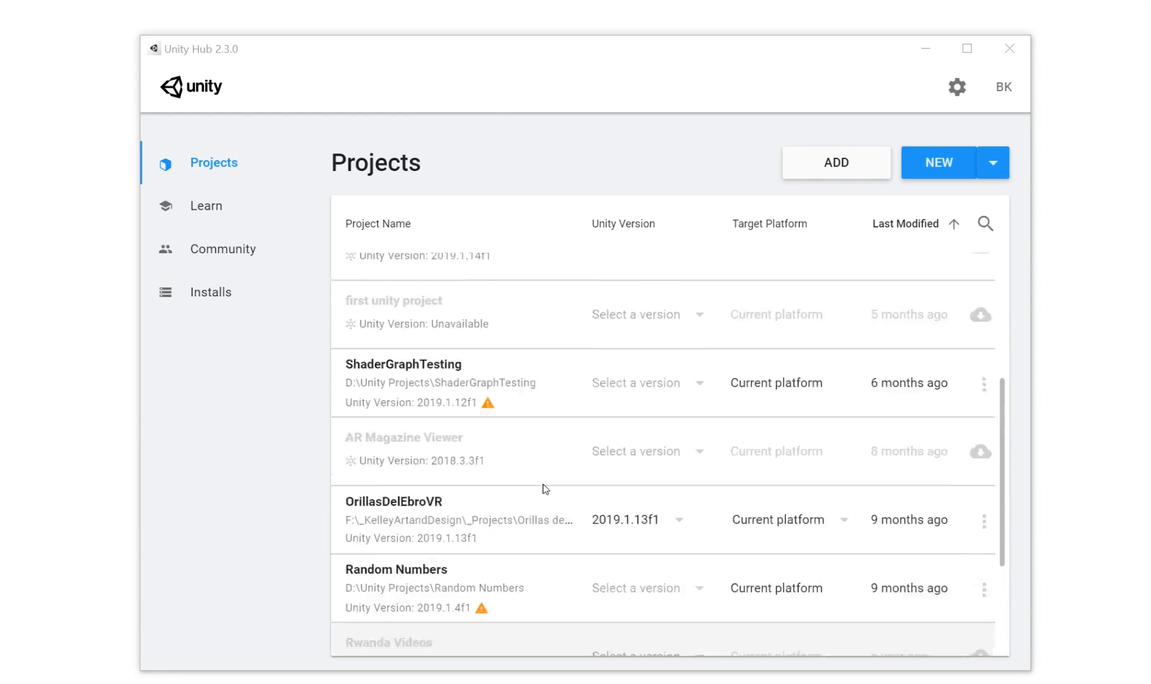
Open the Learn section, check its tutorials briefly, and examine the list of beginner and intermediate learning projects.
left_click(189, 211)
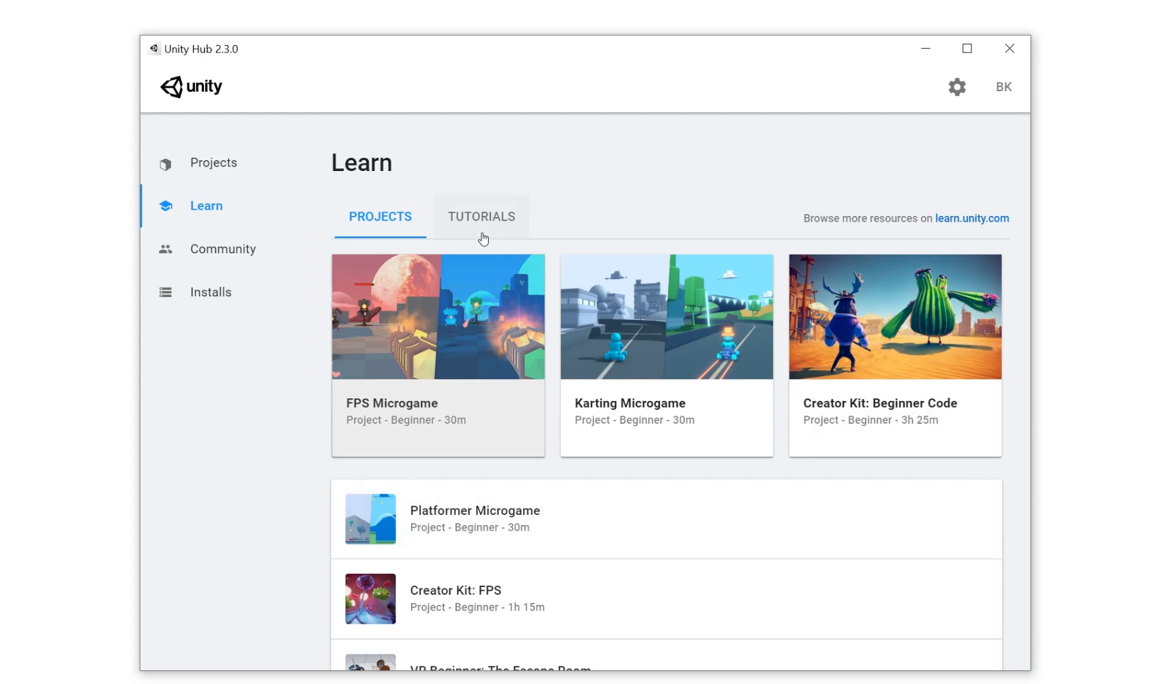
left_click(482, 229)
left_click(378, 222)
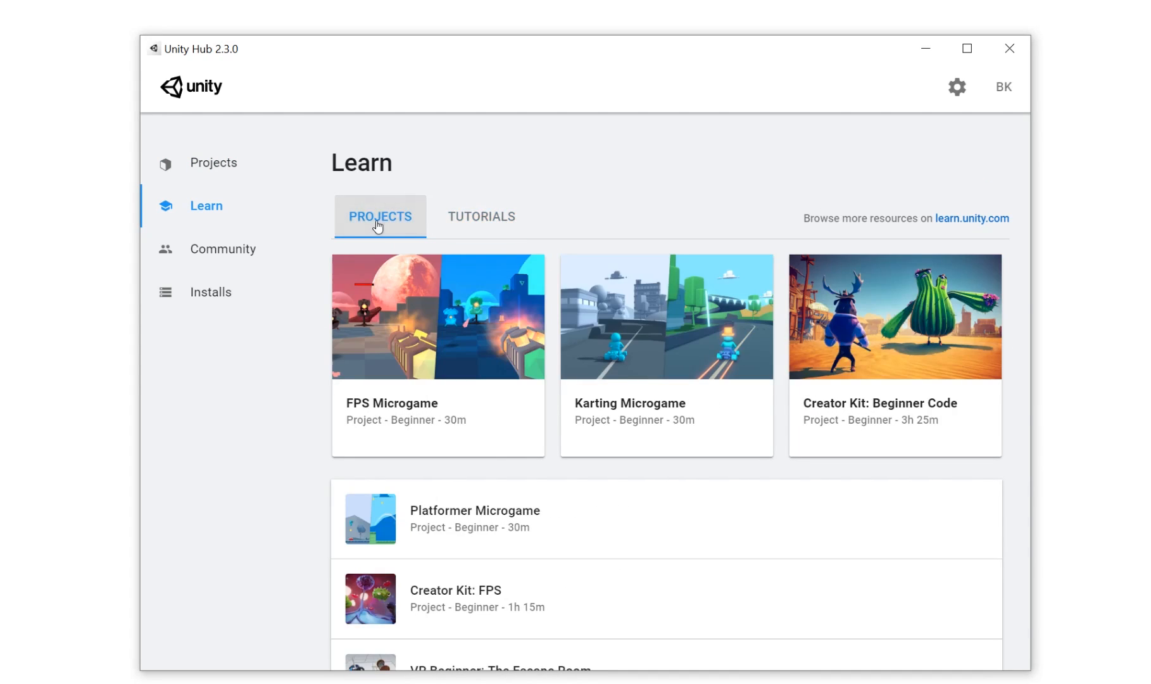
scroll(671, 543, "down", 4)
scroll(671, 543, "down", 3)
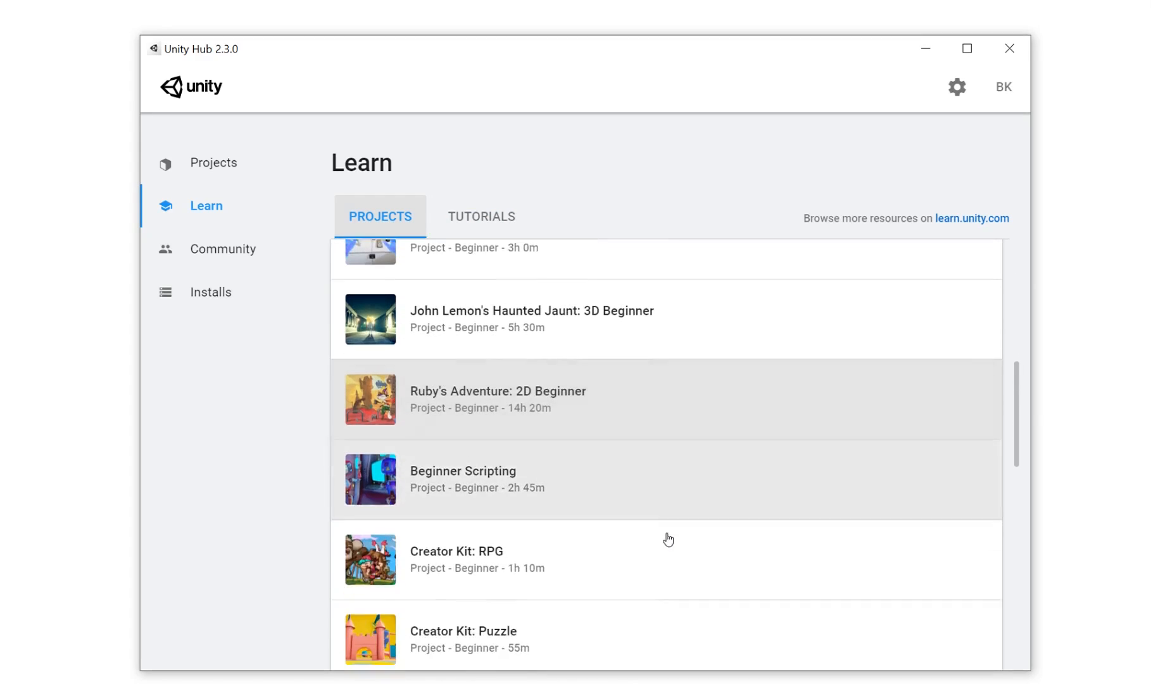
scroll(668, 537, "up", 3)
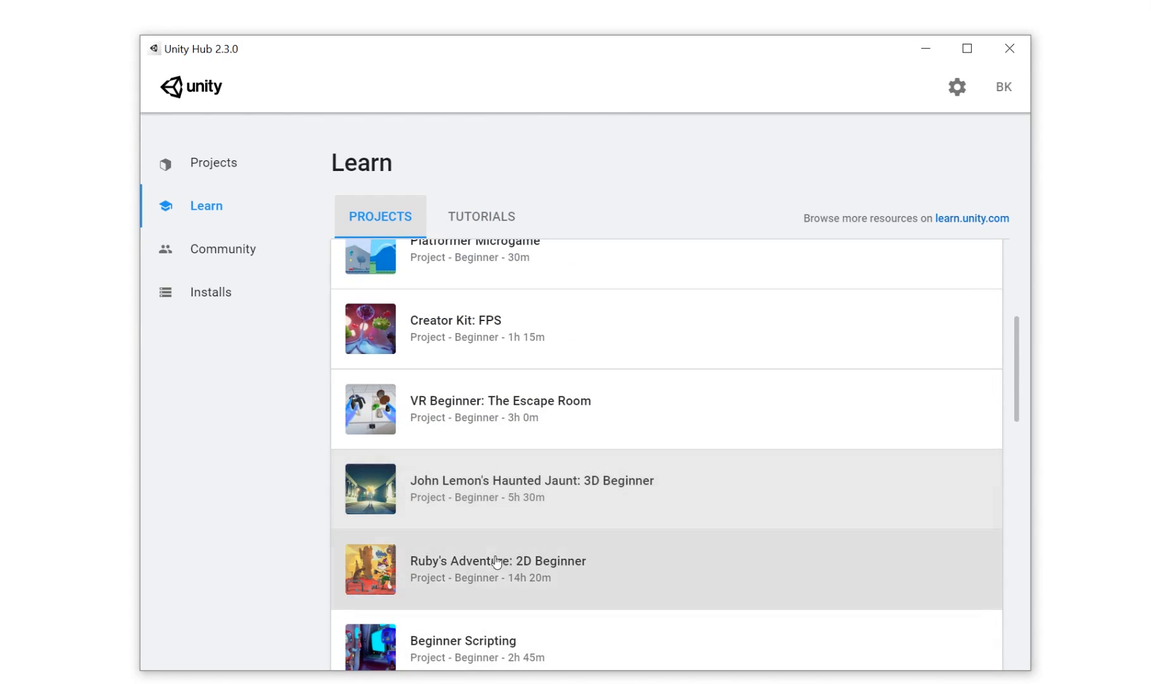
scroll(469, 393, "up", 2)
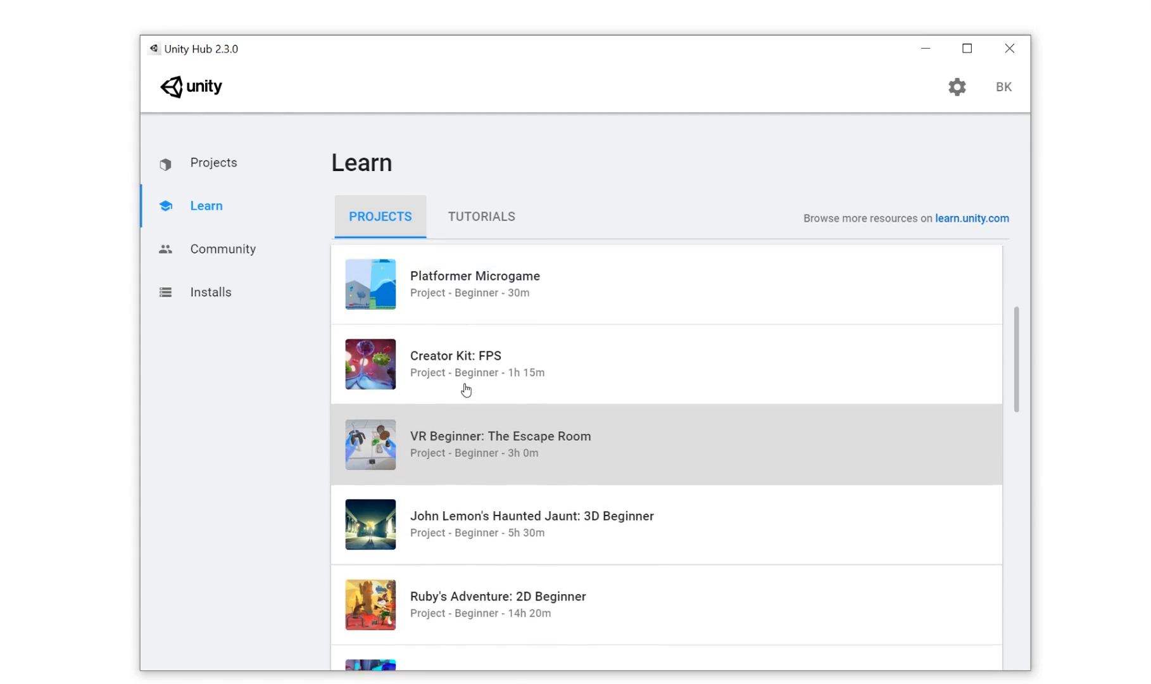
scroll(481, 424, "down", 3)
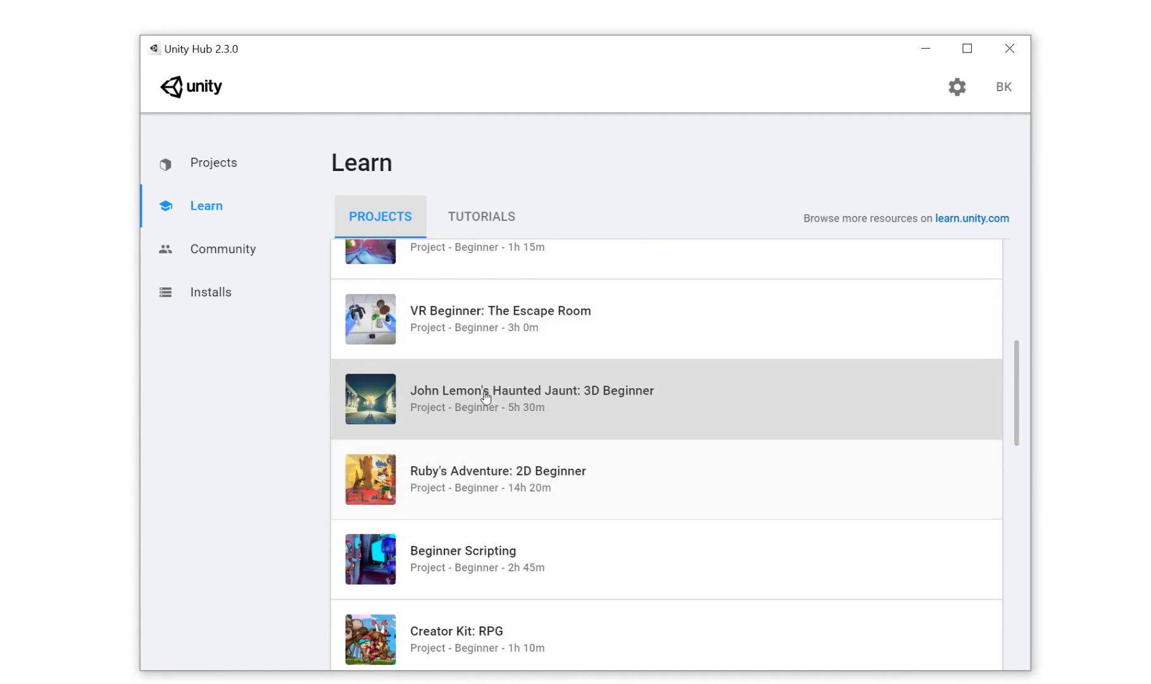
scroll(519, 459, "down", 2)
scroll(481, 469, "down", 1)
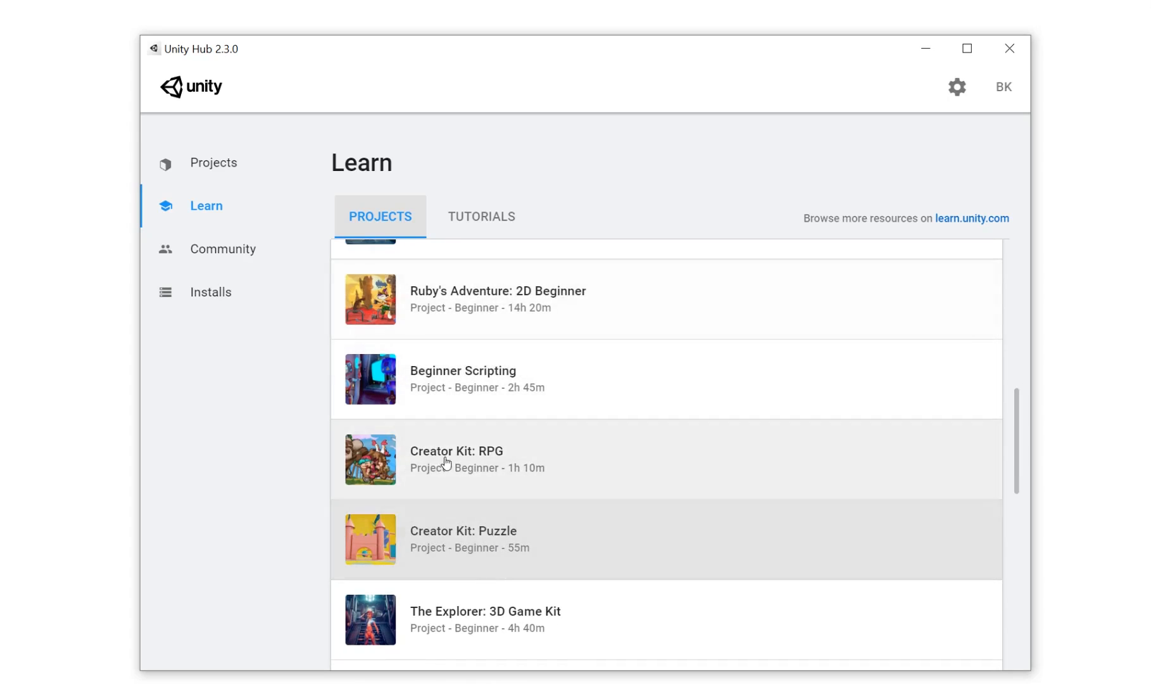
scroll(495, 471, "down", 3)
scroll(549, 457, "down", 3)
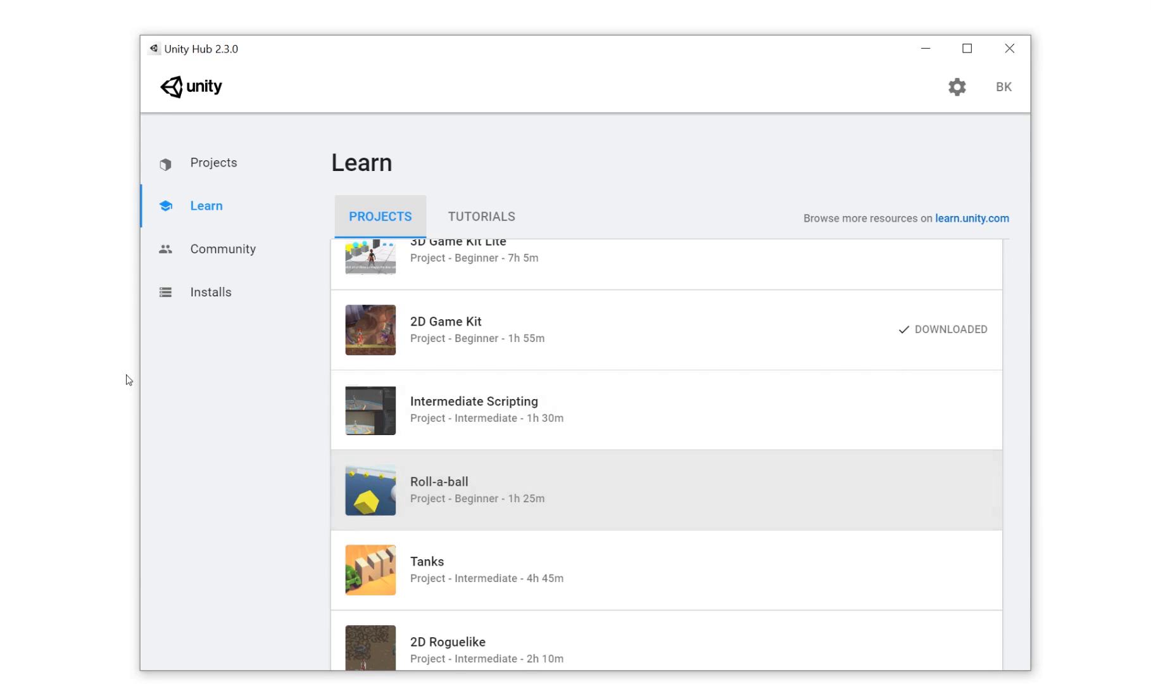
Open the Community section and examine its resources, including Unity Blog, Answers, Forums and Live Help.
left_click(216, 248)
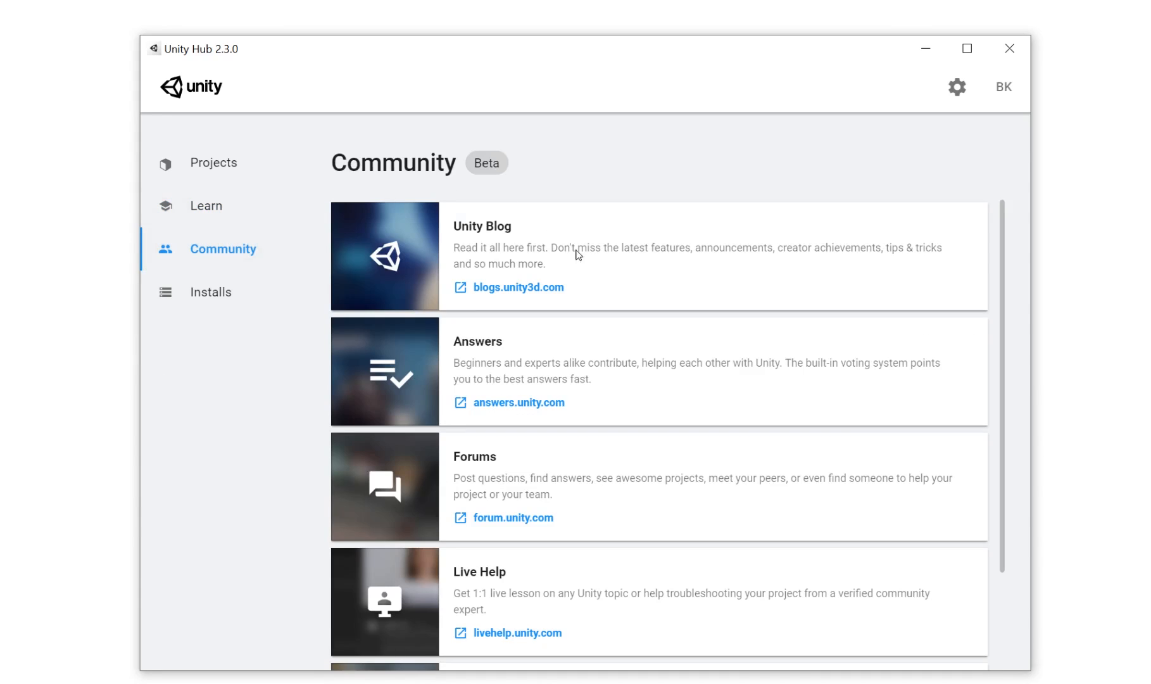
scroll(595, 283, "down", 2)
scroll(595, 283, "up", 2)
scroll(612, 492, "down", 2)
scroll(602, 506, "up", 2)
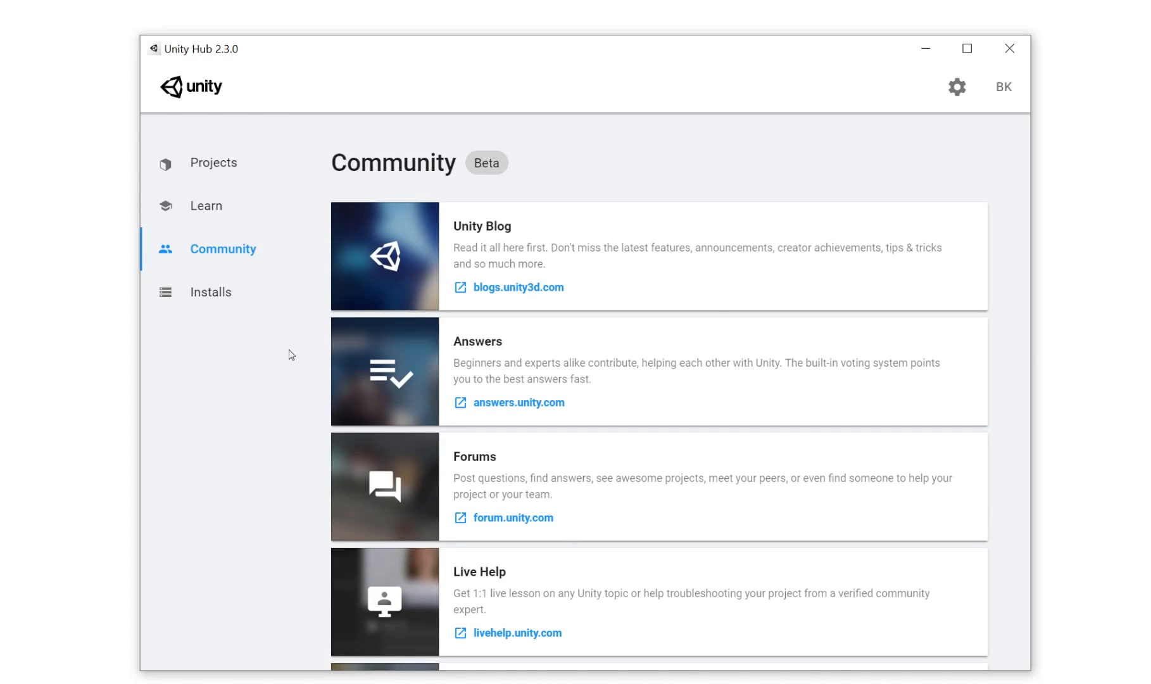
Open the Installs section and inspect the installed Unity versions, including the file location of 2019.1.14f1.
left_click(223, 303)
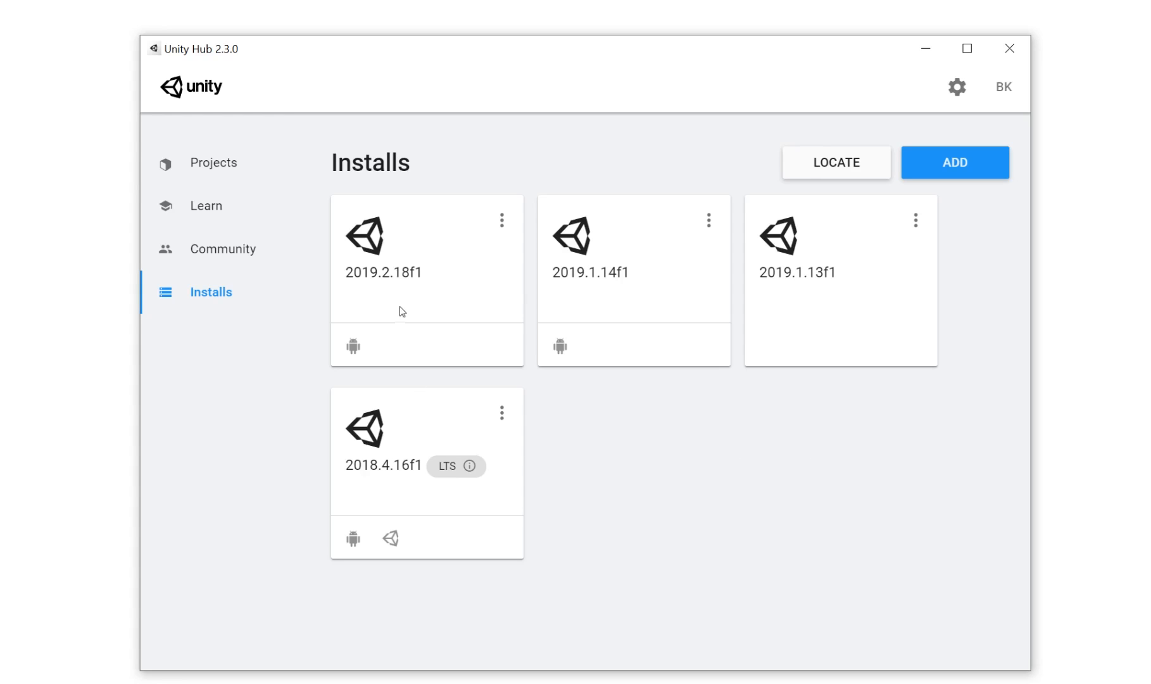
mouse_move(581, 280)
mouse_move(360, 275)
mouse_move(625, 283)
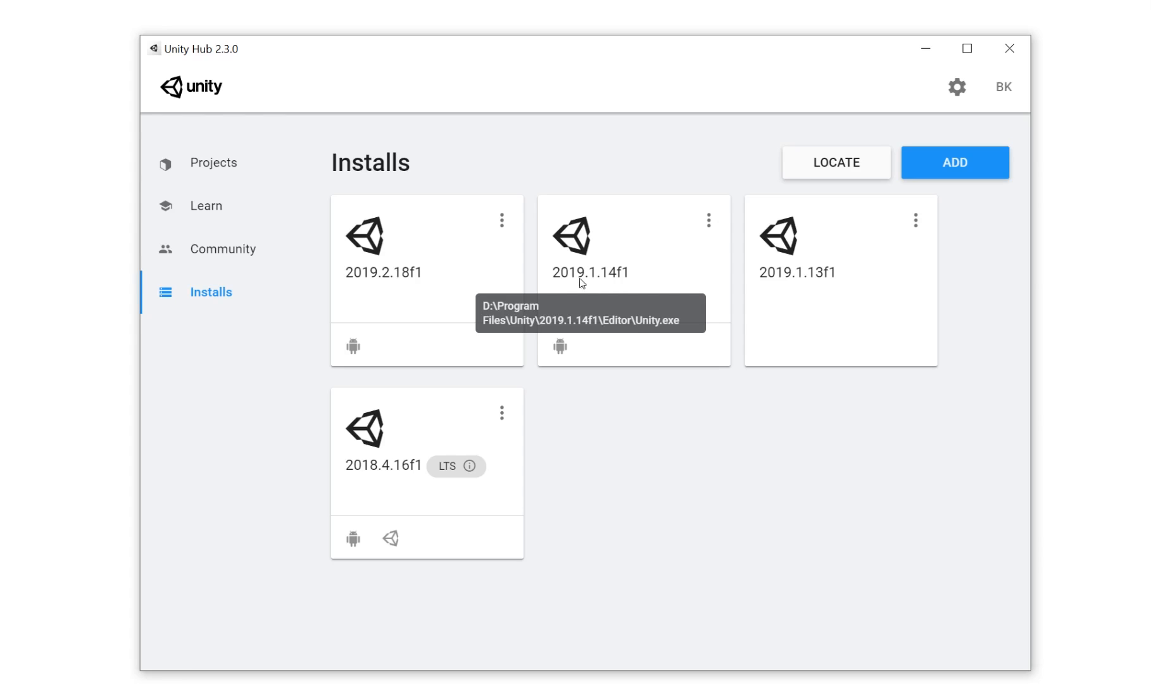
mouse_move(357, 249)
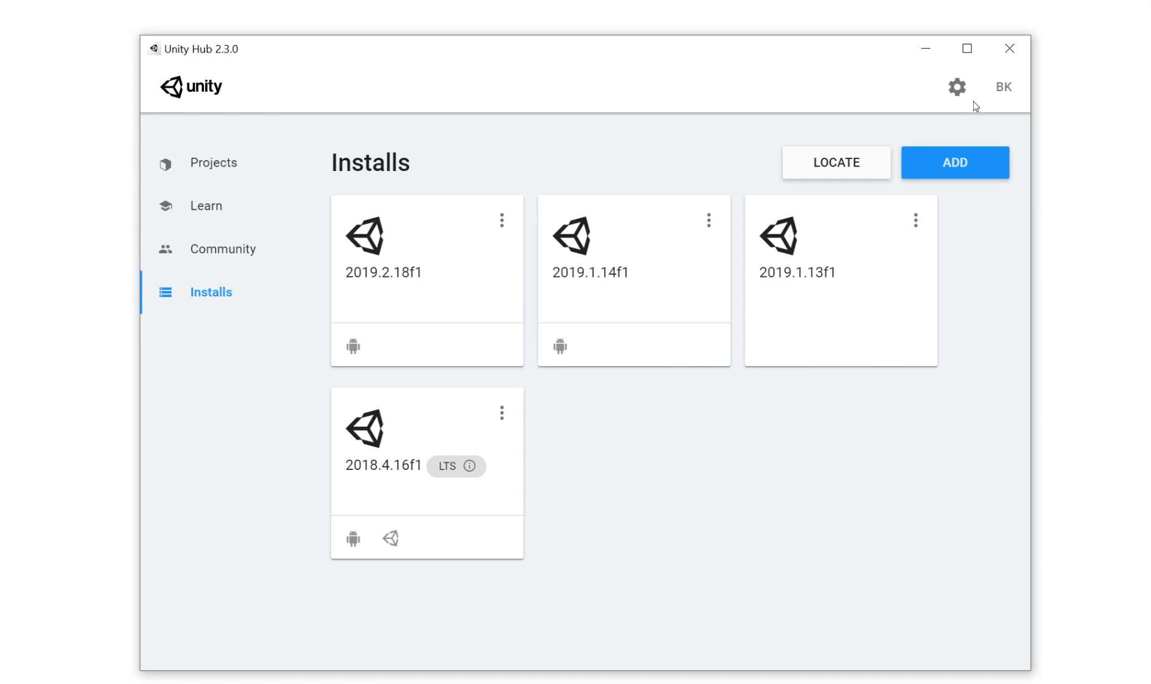
Start adding Unity 2019.3.4f1, review its platform, documentation and language modules, and close the dialog without installing.
left_click(967, 159)
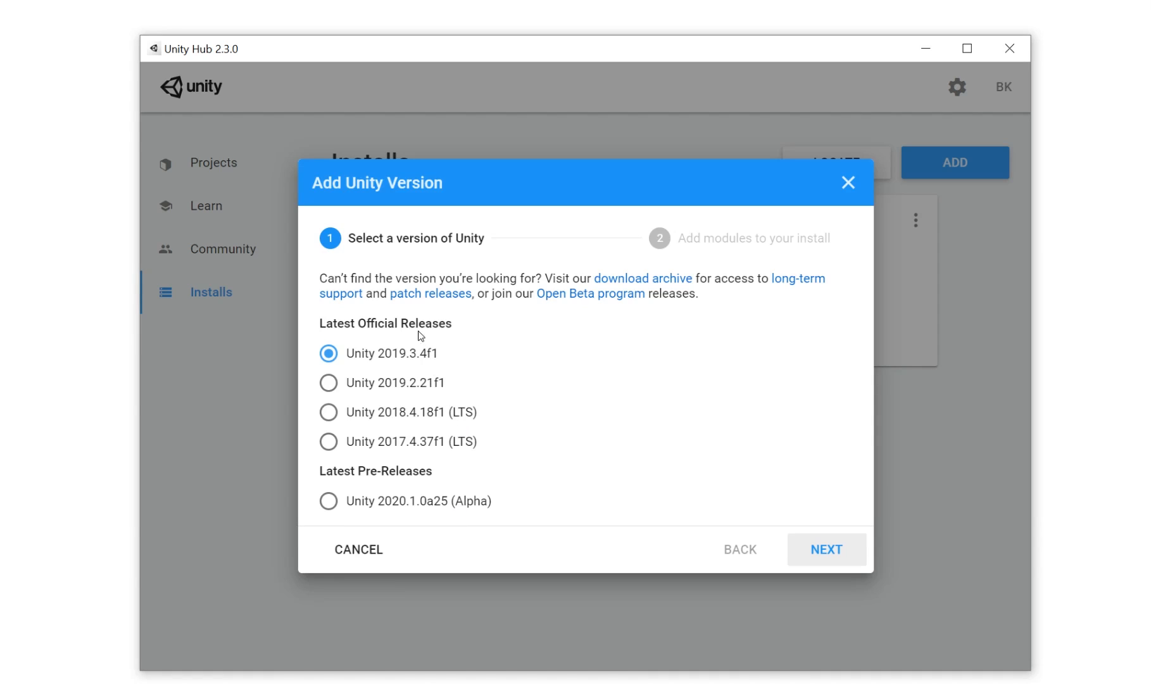
left_click(847, 550)
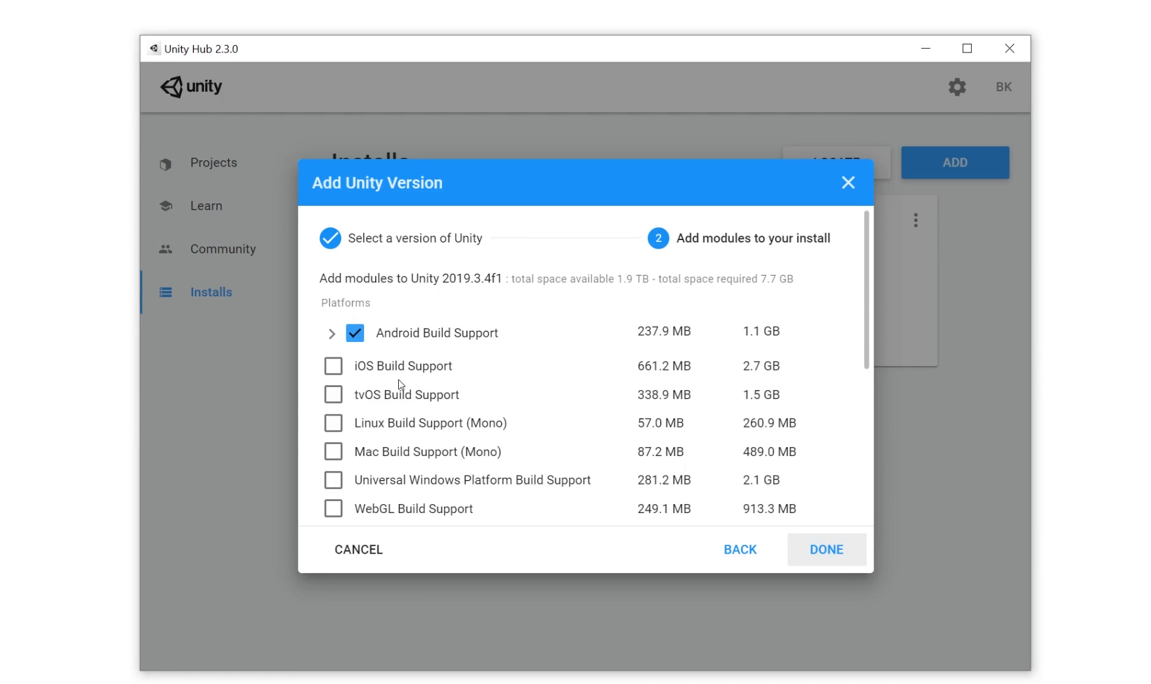
scroll(413, 354, "down", 5)
scroll(412, 355, "up", 4)
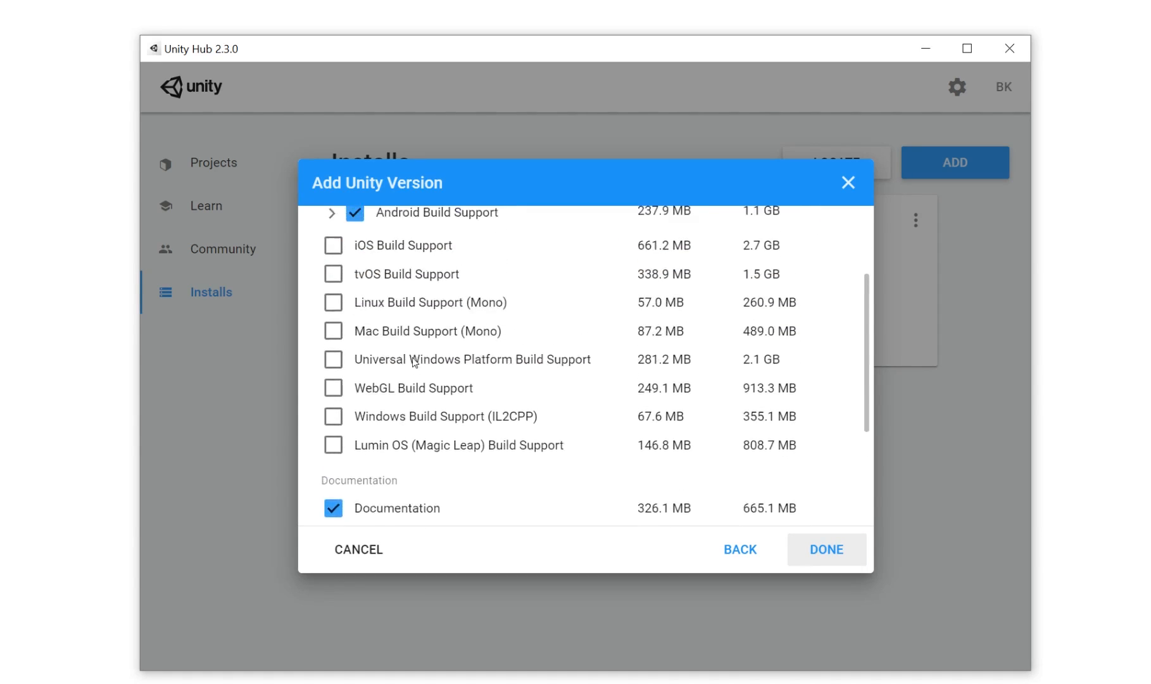
scroll(413, 357, "down", 3)
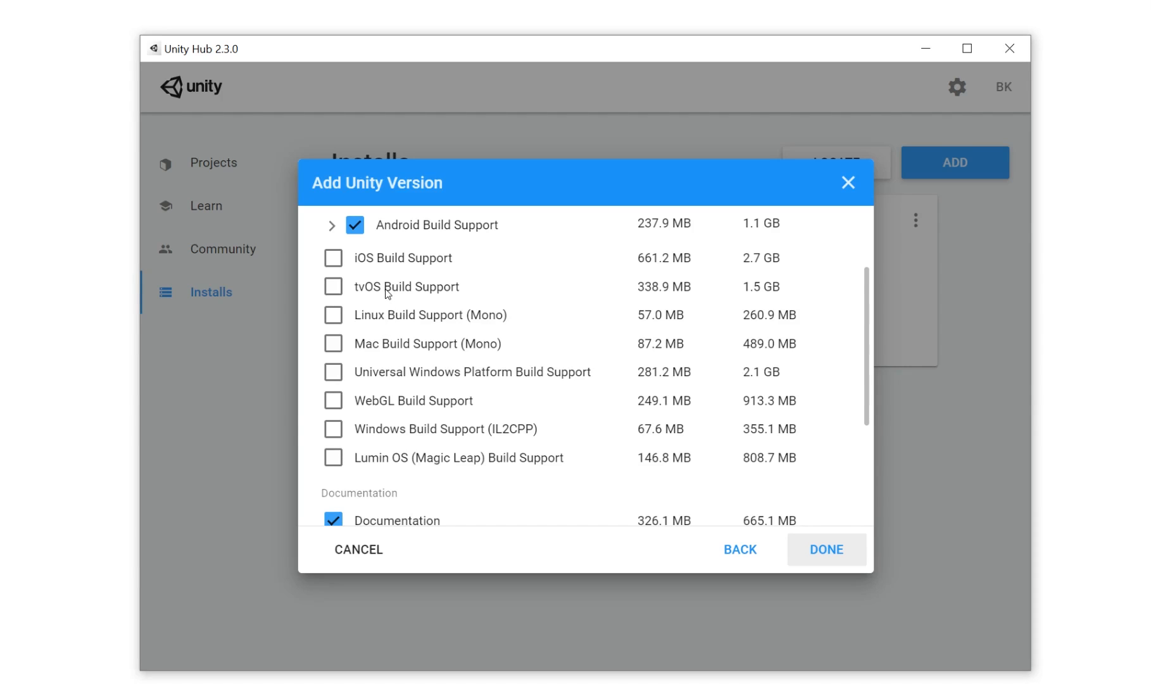
scroll(378, 290, "up", 2)
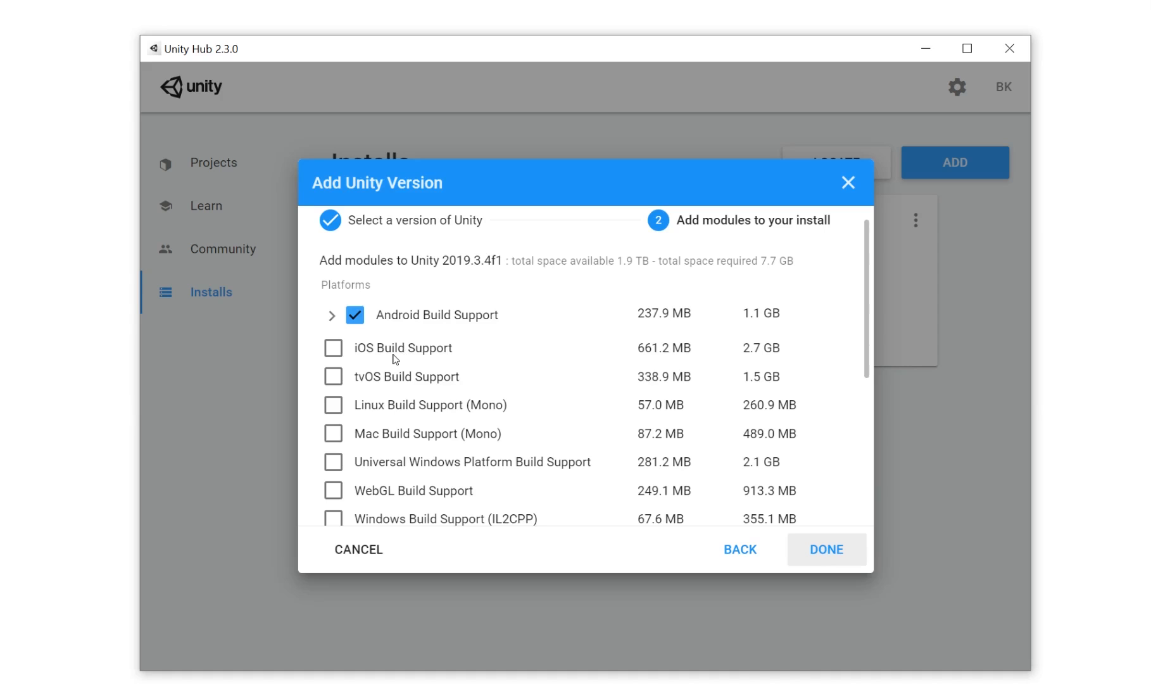
scroll(470, 375, "down", 3)
scroll(470, 376, "down", 3)
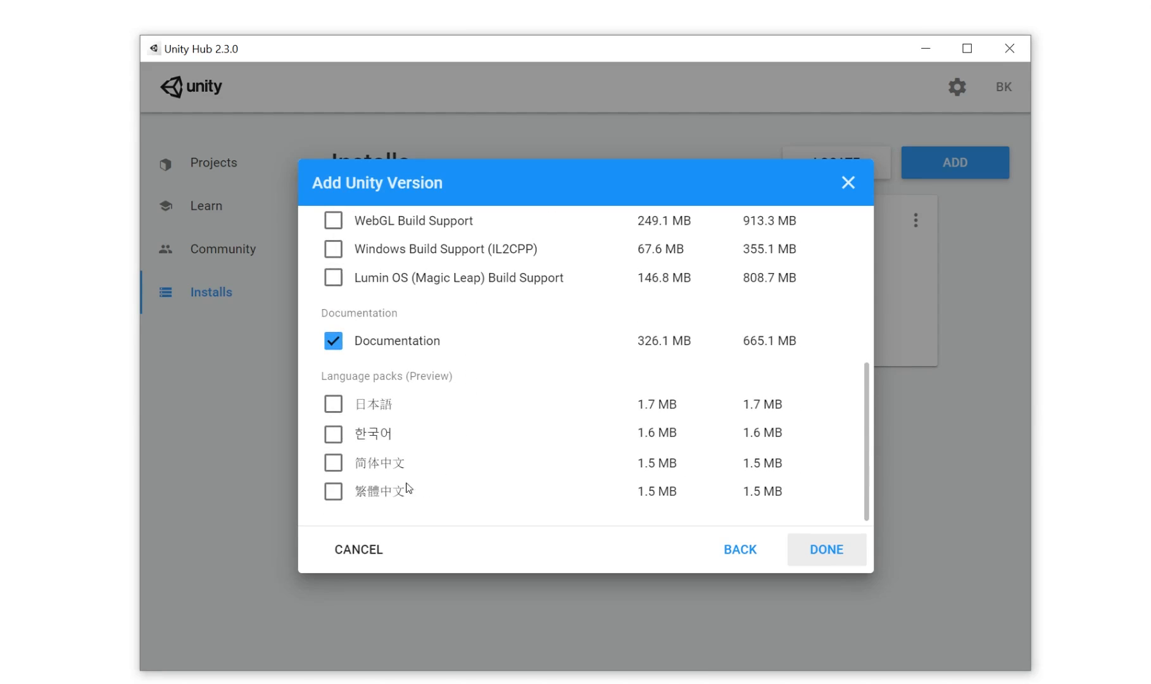
scroll(443, 430, "up", 6)
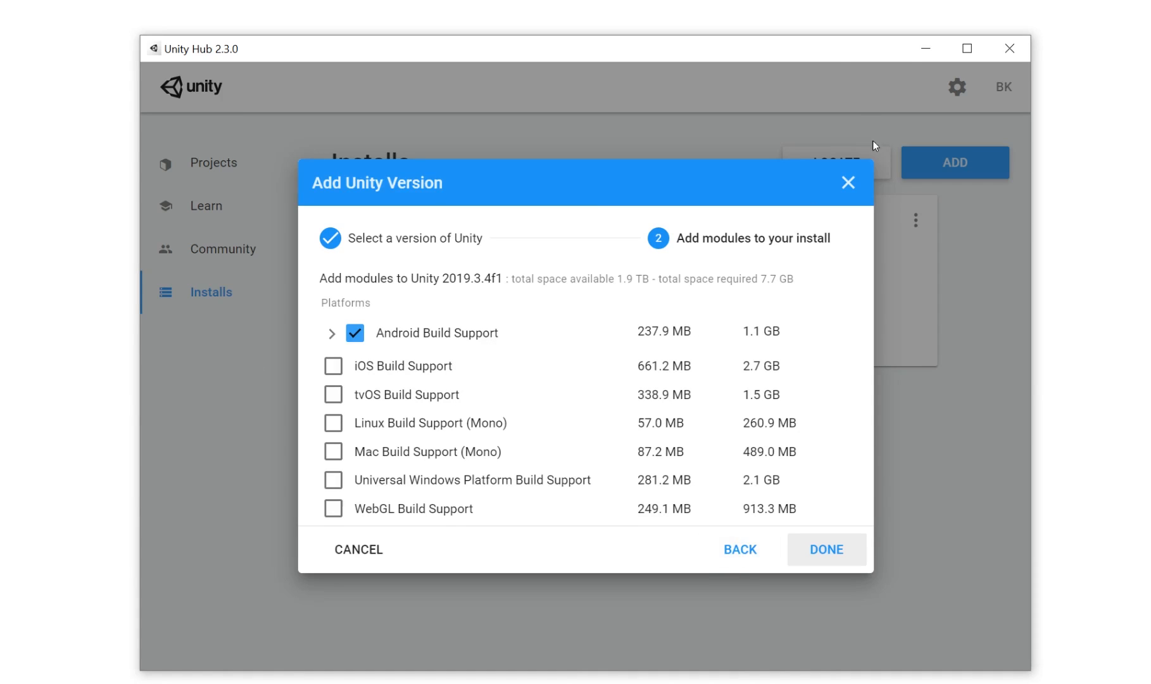
left_click(848, 184)
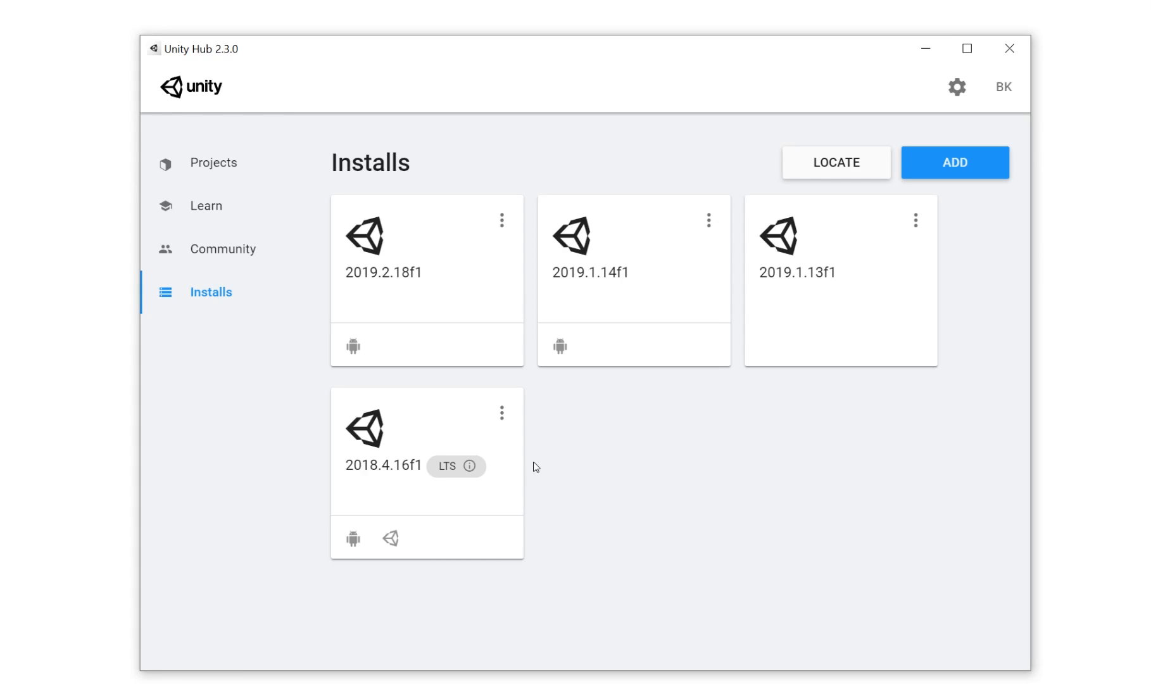
Return to the Projects list, look through it, and view the folder selection for adding an existing project before cancelling.
left_click(205, 168)
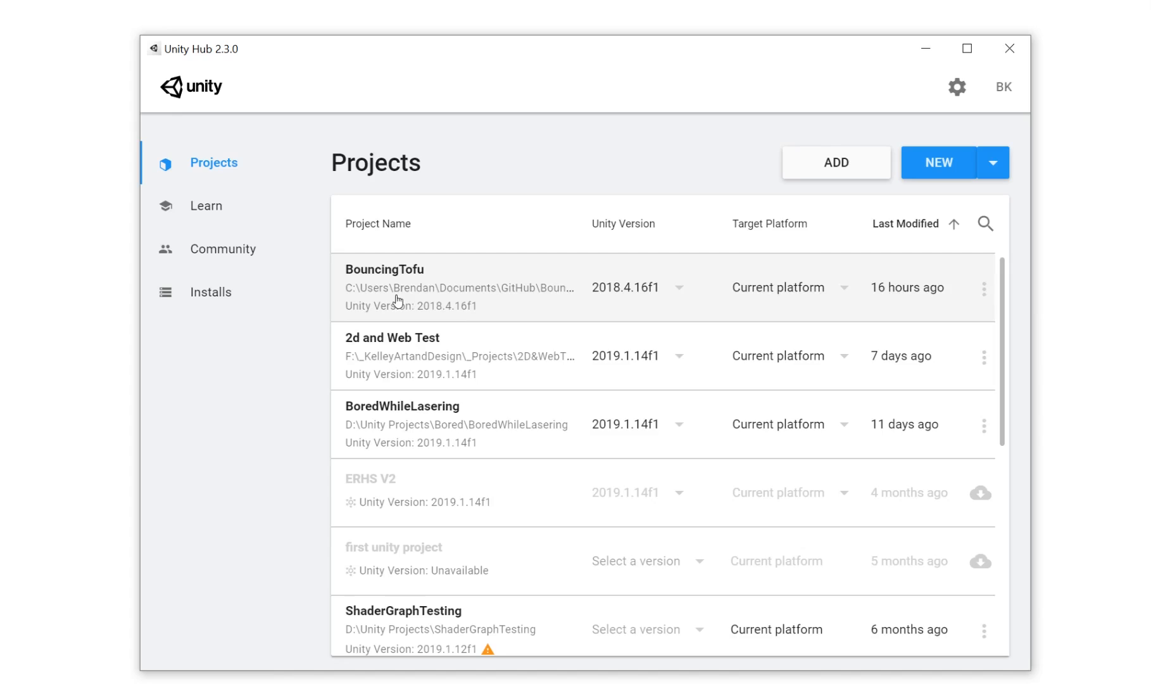
scroll(516, 421, "down", 7)
scroll(515, 421, "up", 7)
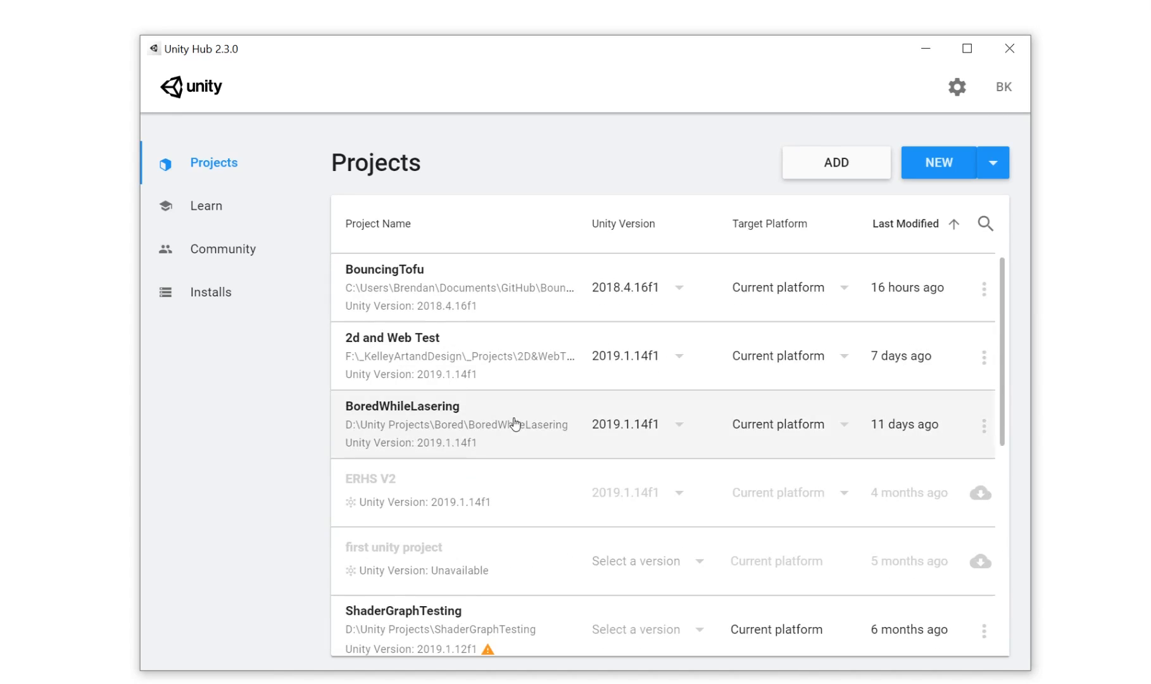
left_click(836, 163)
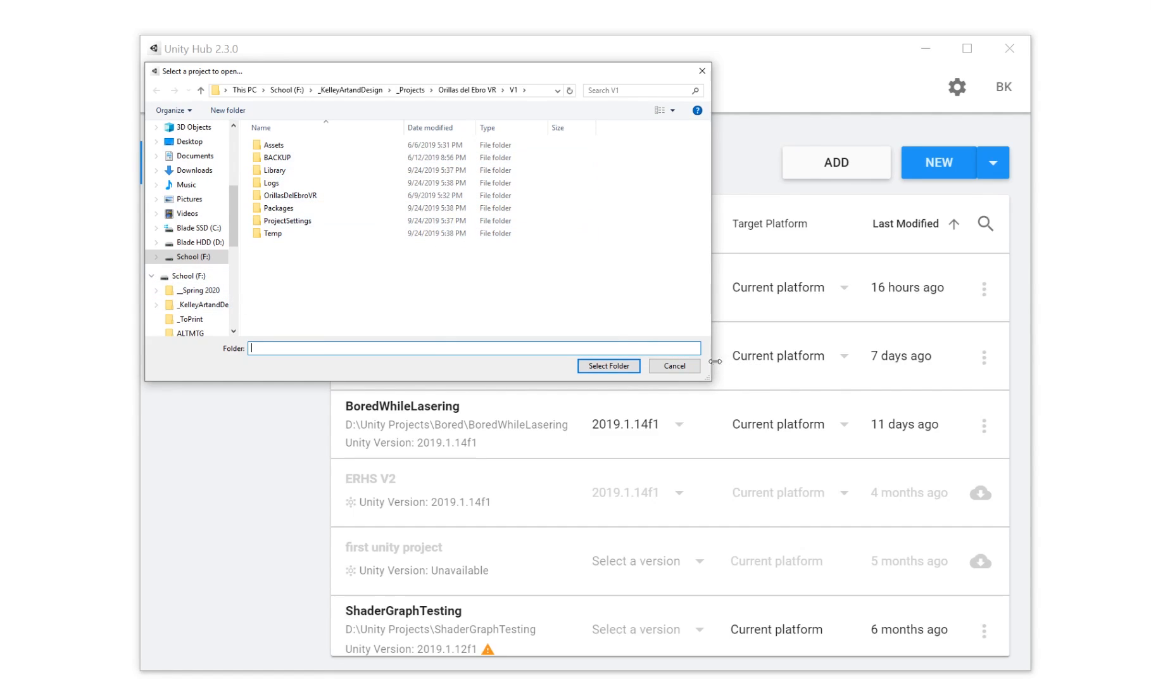
left_click(692, 368)
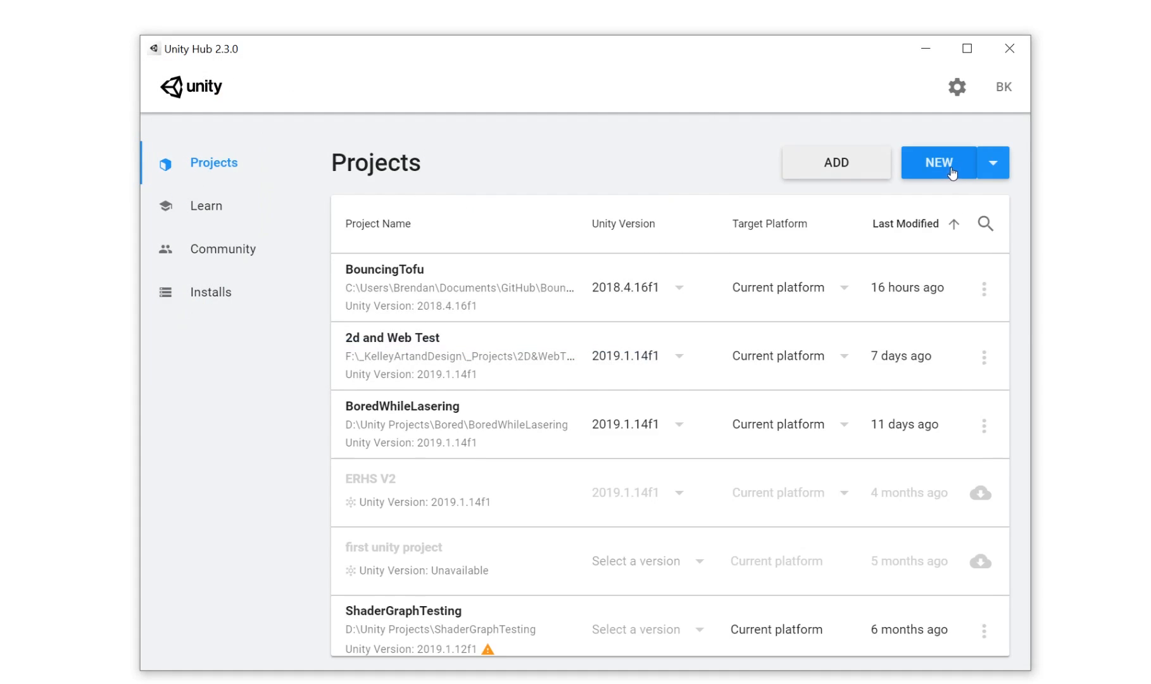
Start a new project with Unity version 2018.4.16f1 and place its creation window over the Projects list.
left_click(993, 166)
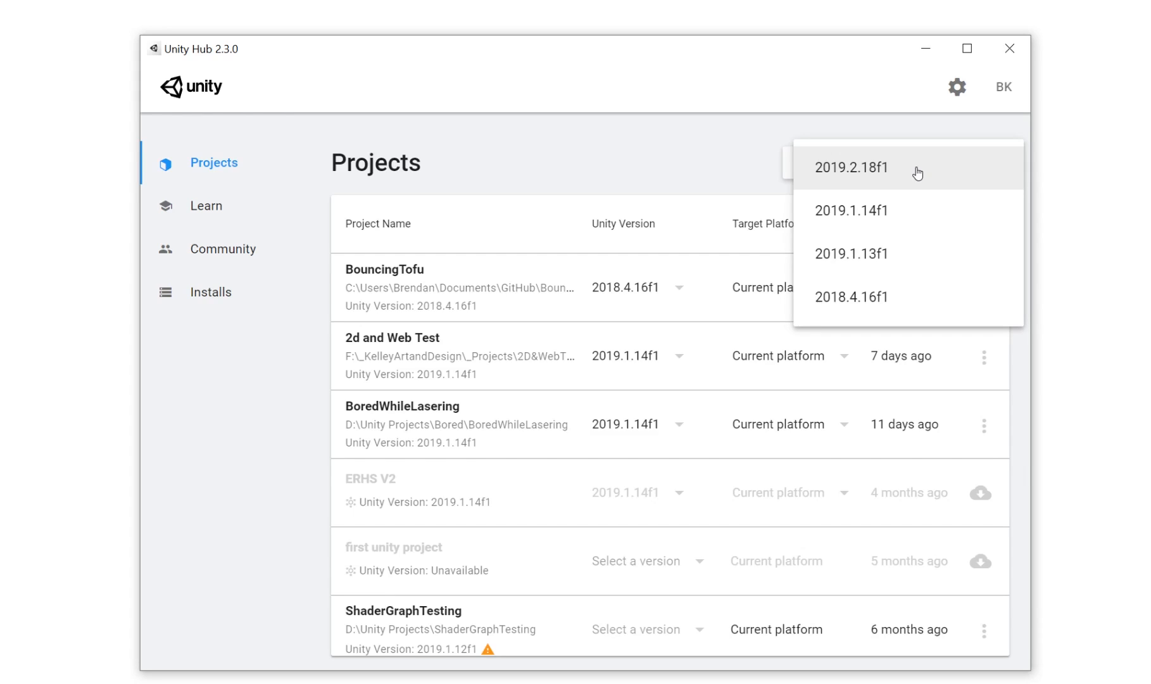
left_click(853, 298)
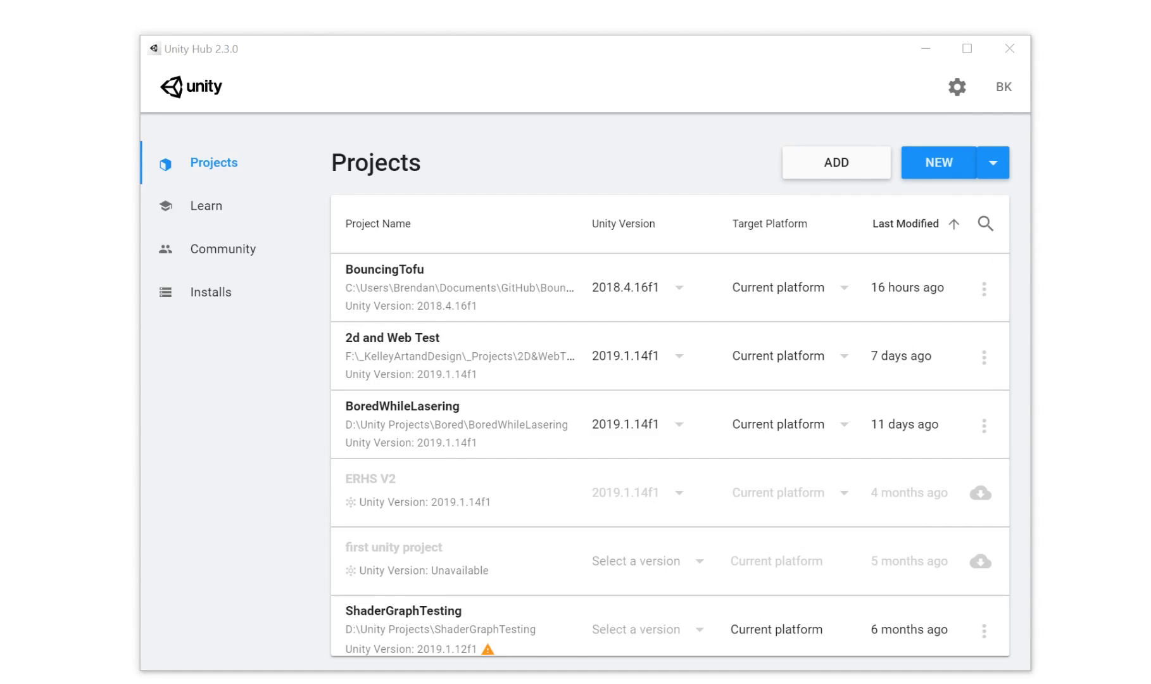
left_click_drag(0, 190, 534, 124)
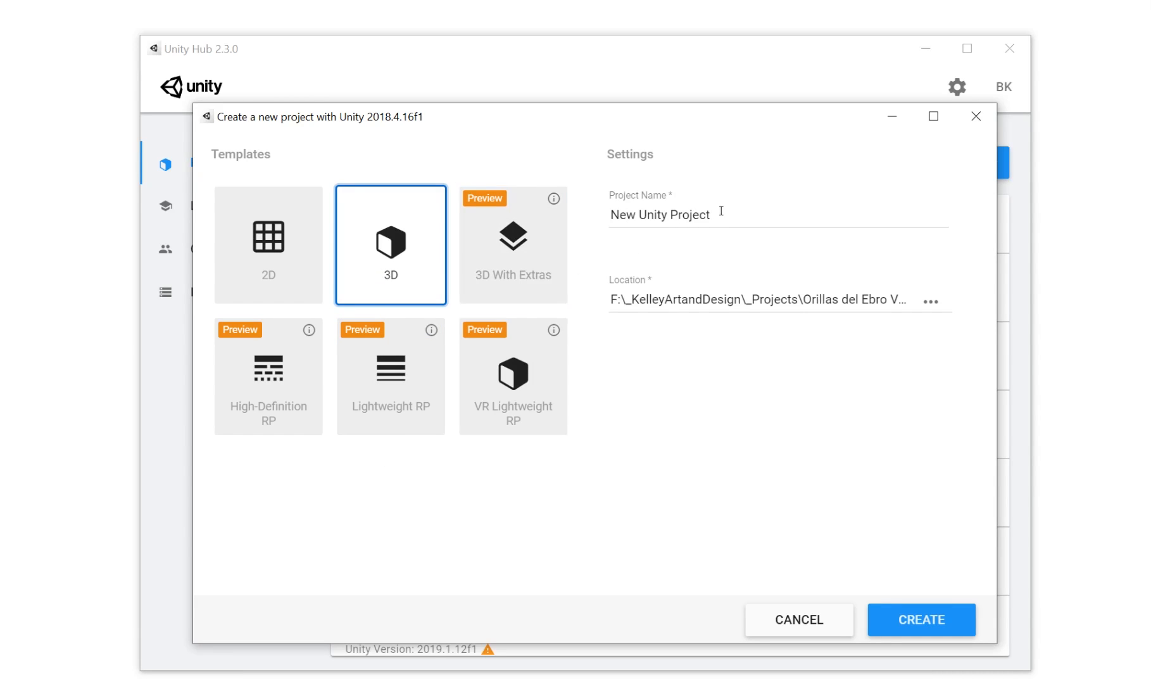
Name the new project UnityDemoEA457.
triple_click(613, 216)
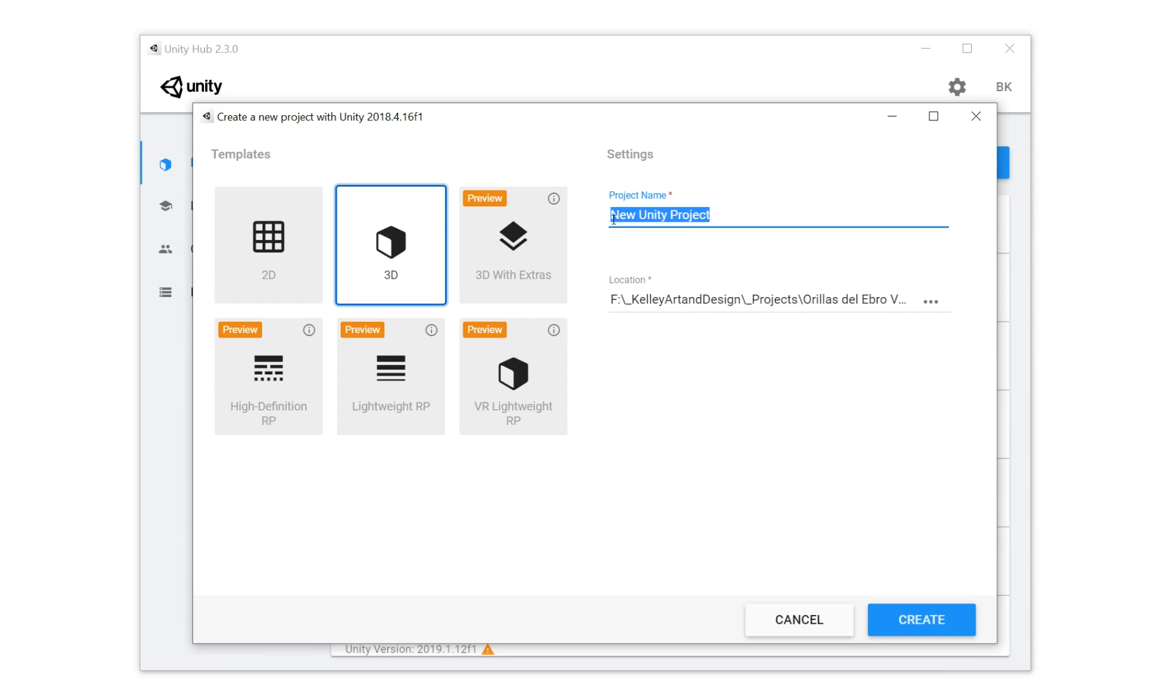
type("Unin")
key("BackSpace")
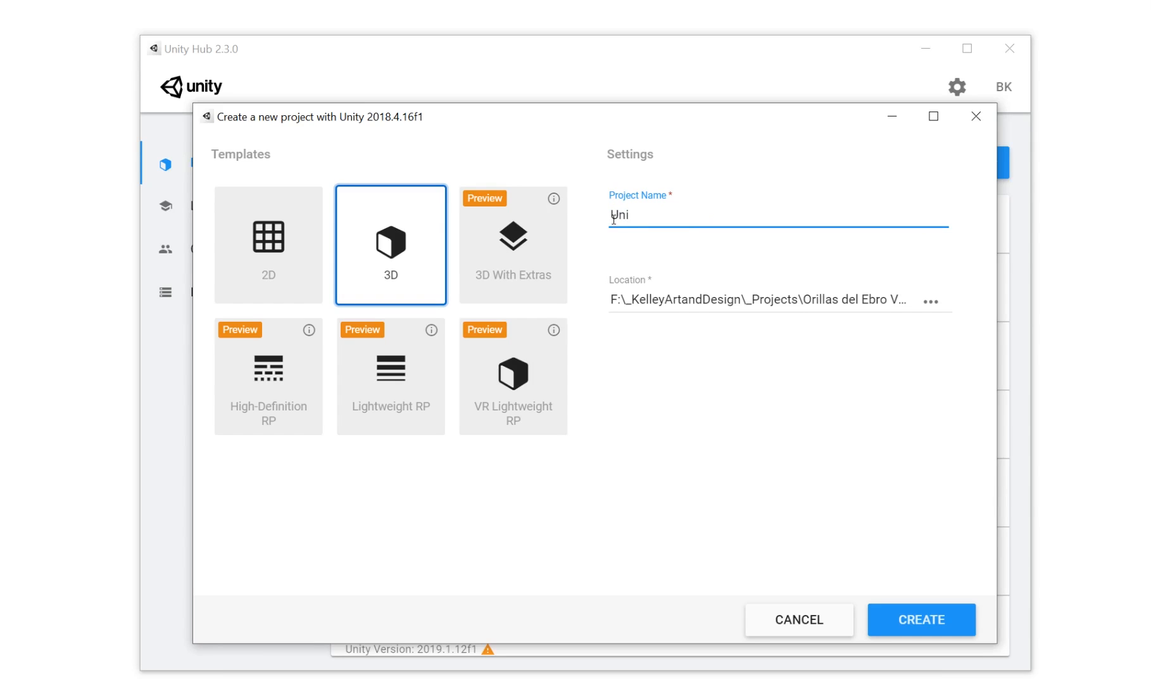
type("tyDemoEA457")
Browse for the project's save location to School (F:), __Spring 2020, ElectronicArtTA, UnityFiles.
left_click(928, 302)
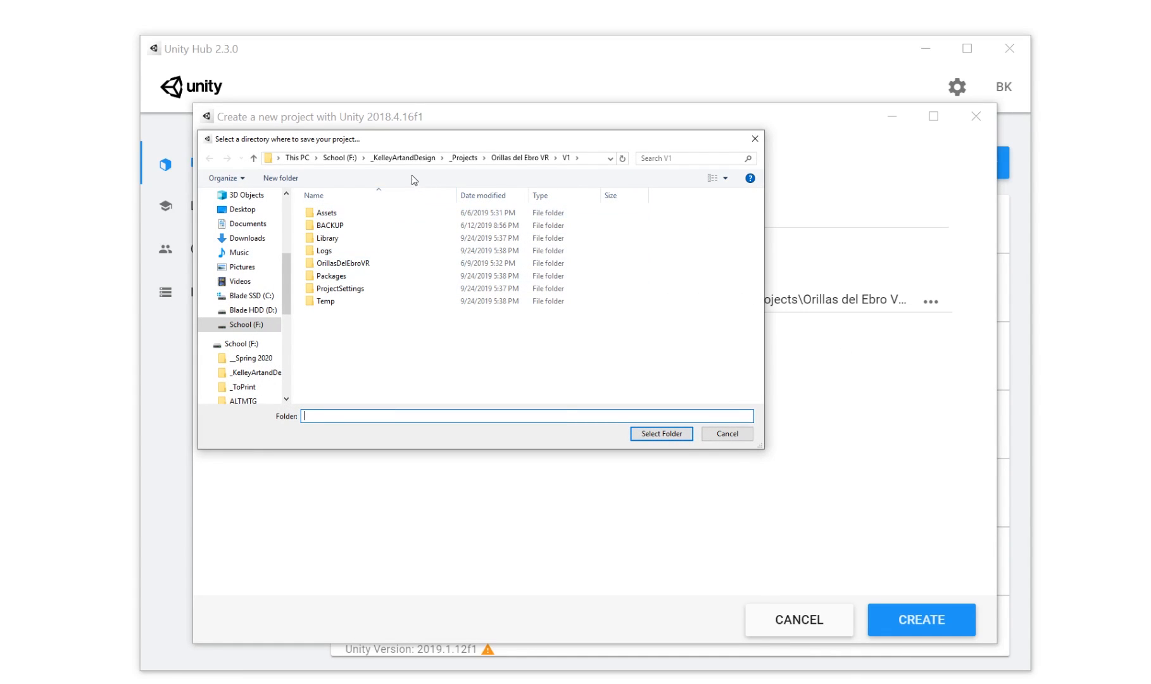
left_click(340, 159)
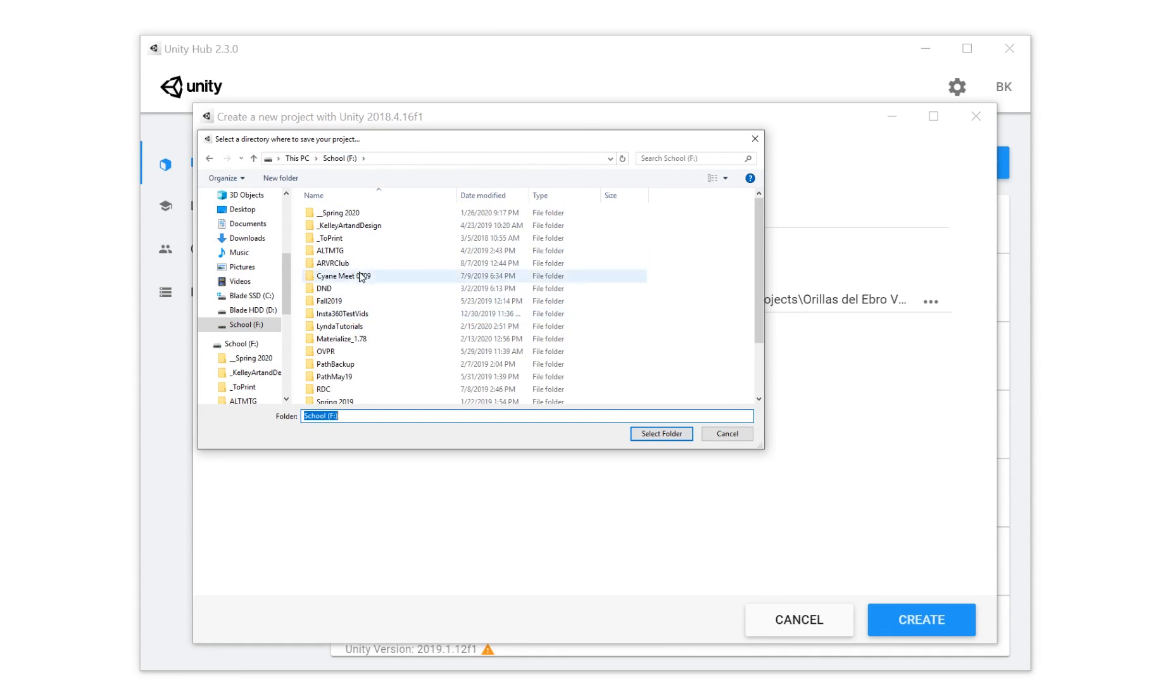
double_click(359, 214)
double_click(353, 239)
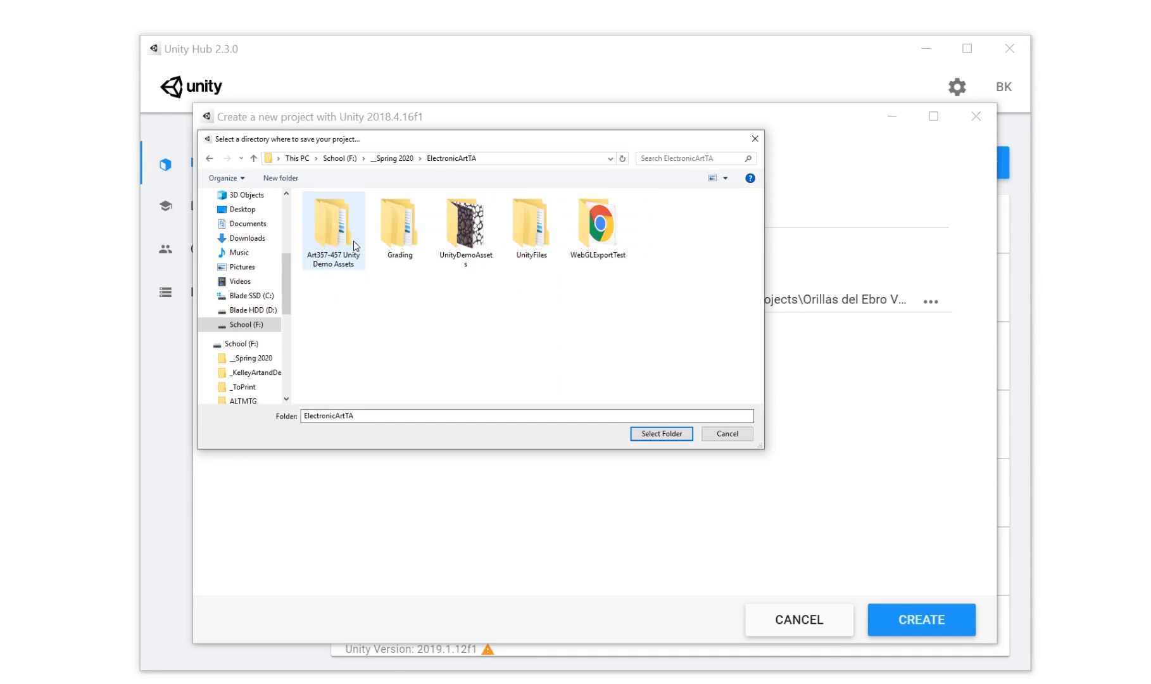
right_click(397, 321)
left_click(532, 287)
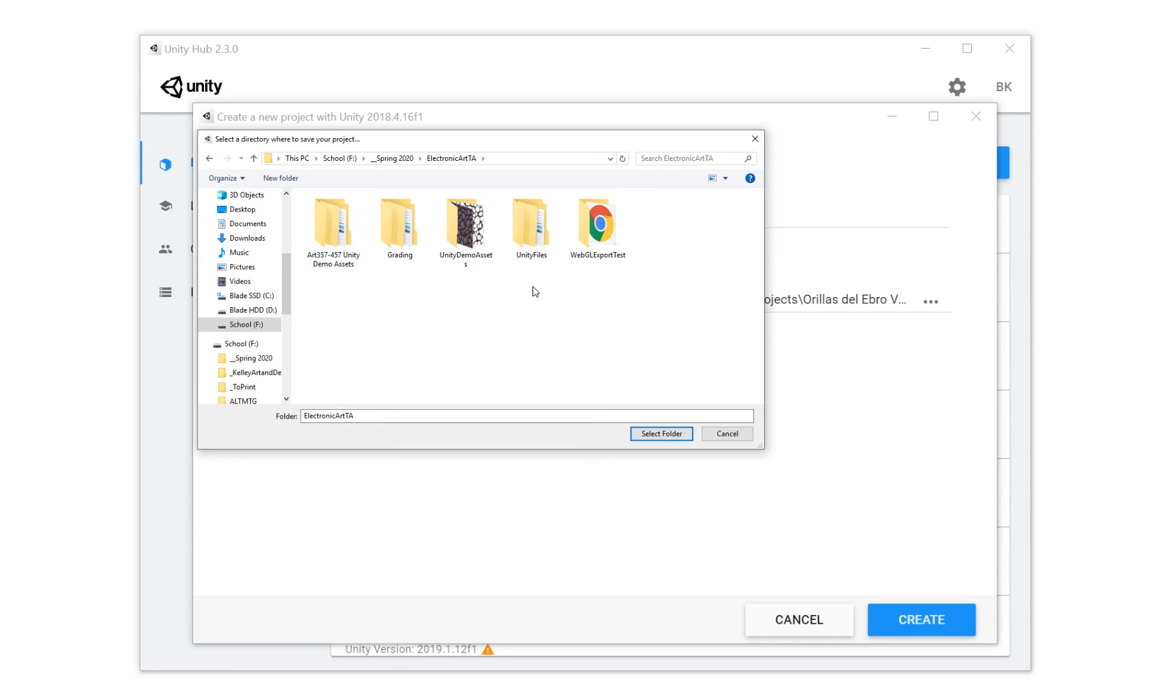
double_click(540, 254)
Add a folder named Art457 inside UnityFiles and create the 3D project in it.
right_click(368, 320)
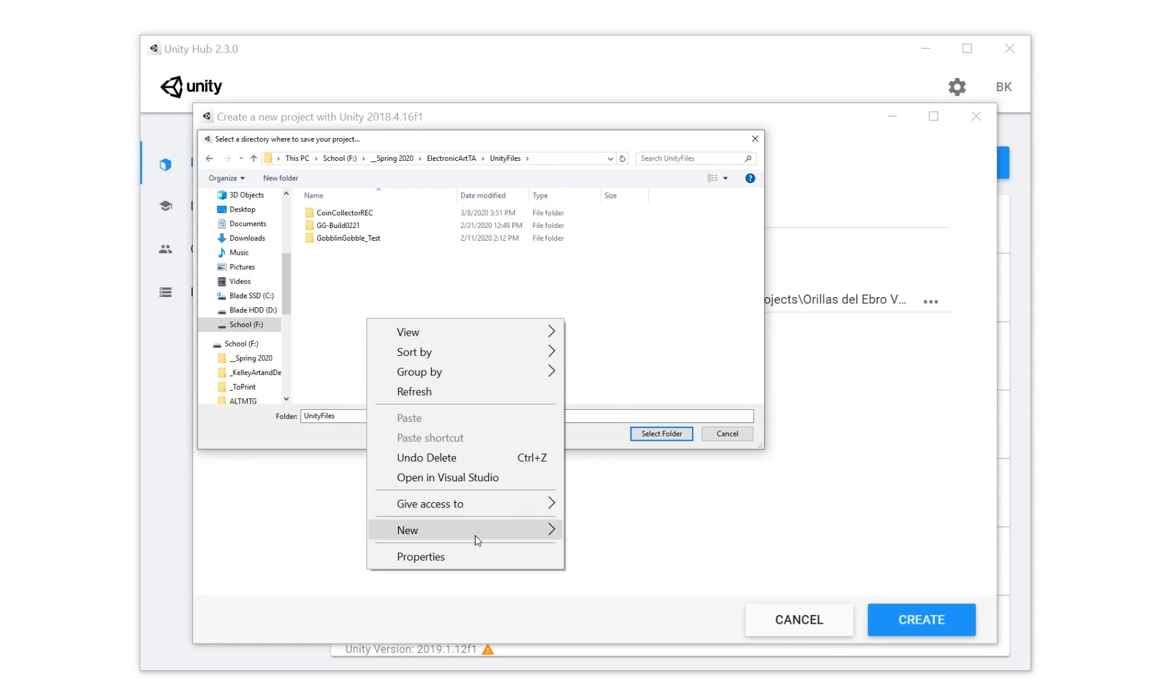
mouse_move(475, 538)
left_click(630, 308)
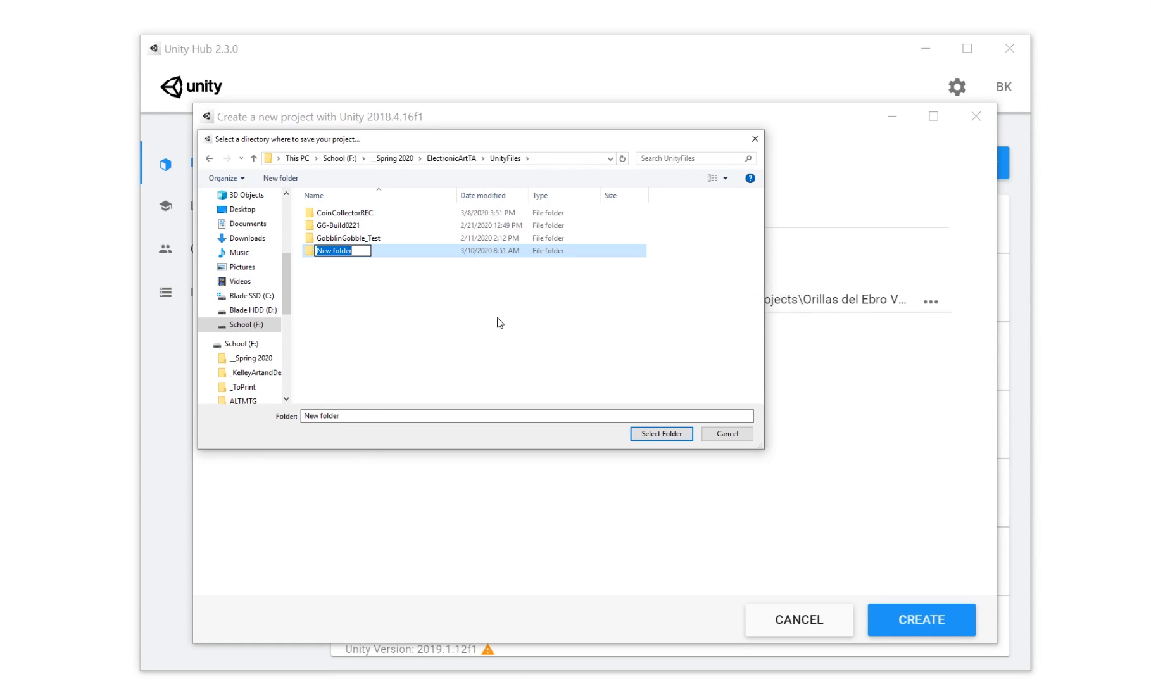
type("Art457")
left_click(418, 303)
double_click(345, 251)
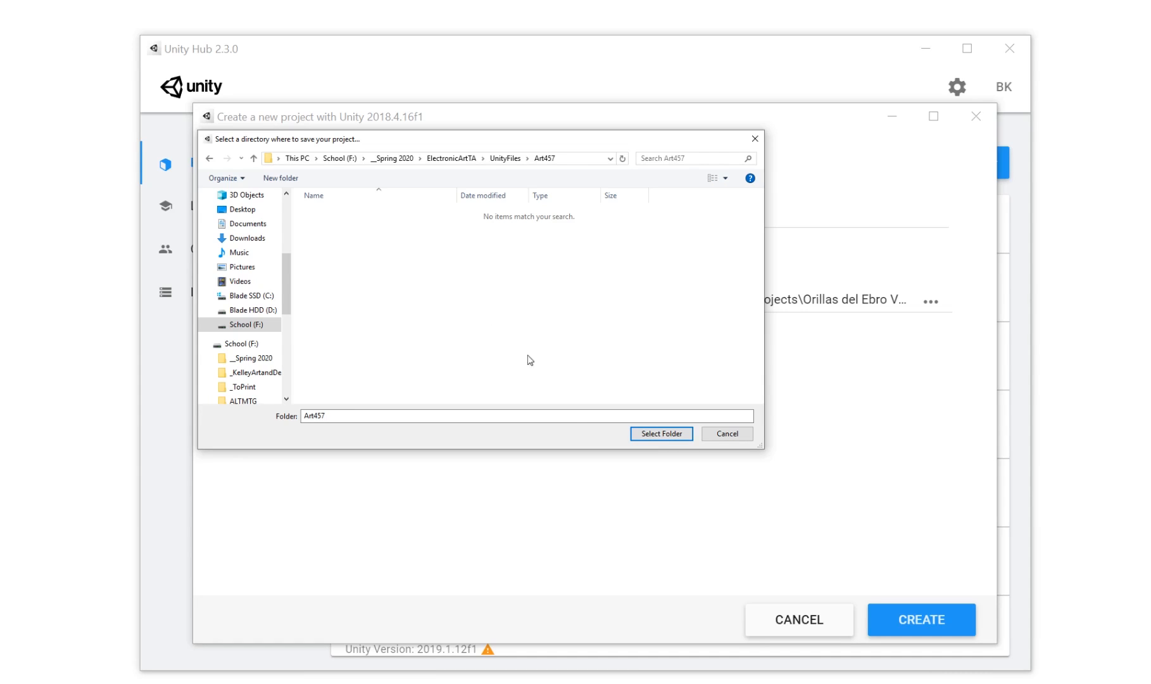
left_click(647, 435)
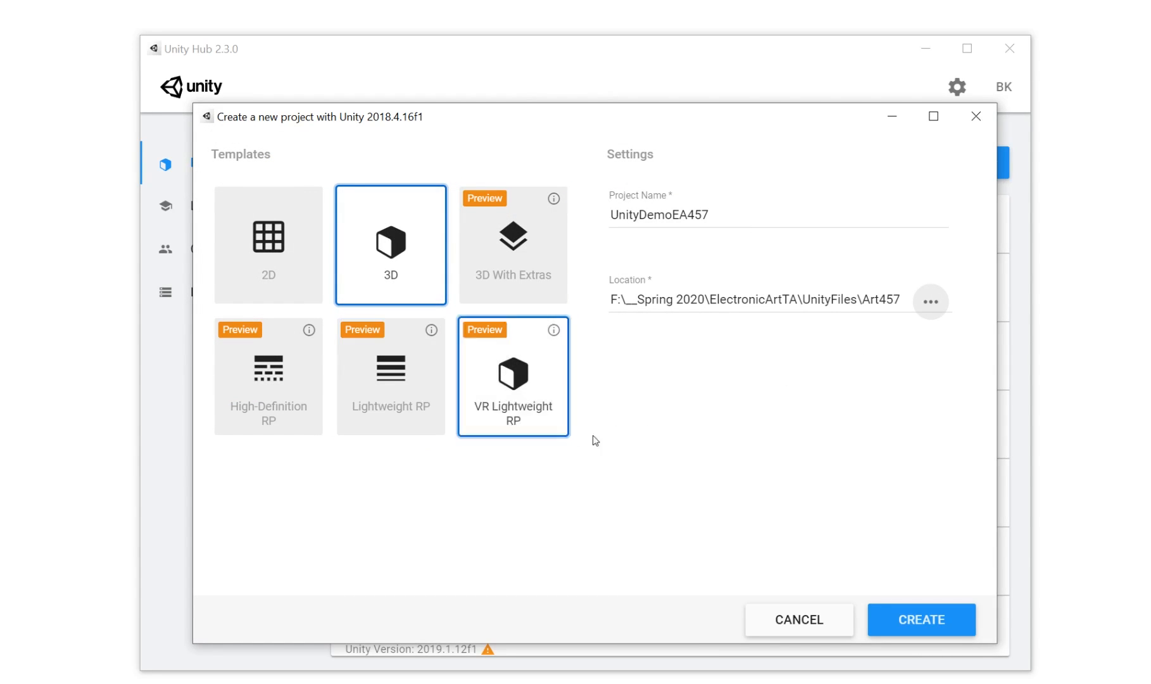
left_click(964, 623)
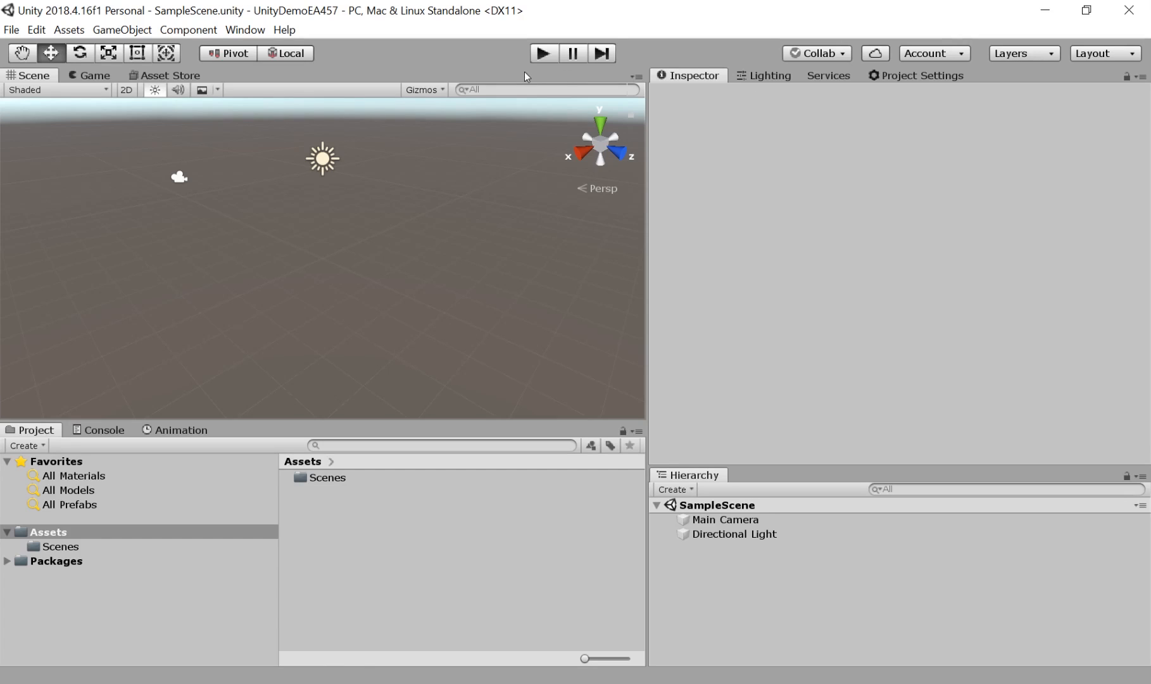
Review the available editor windows, including the General, Audio, 2D and Animation groups, without opening any.
left_click(244, 30)
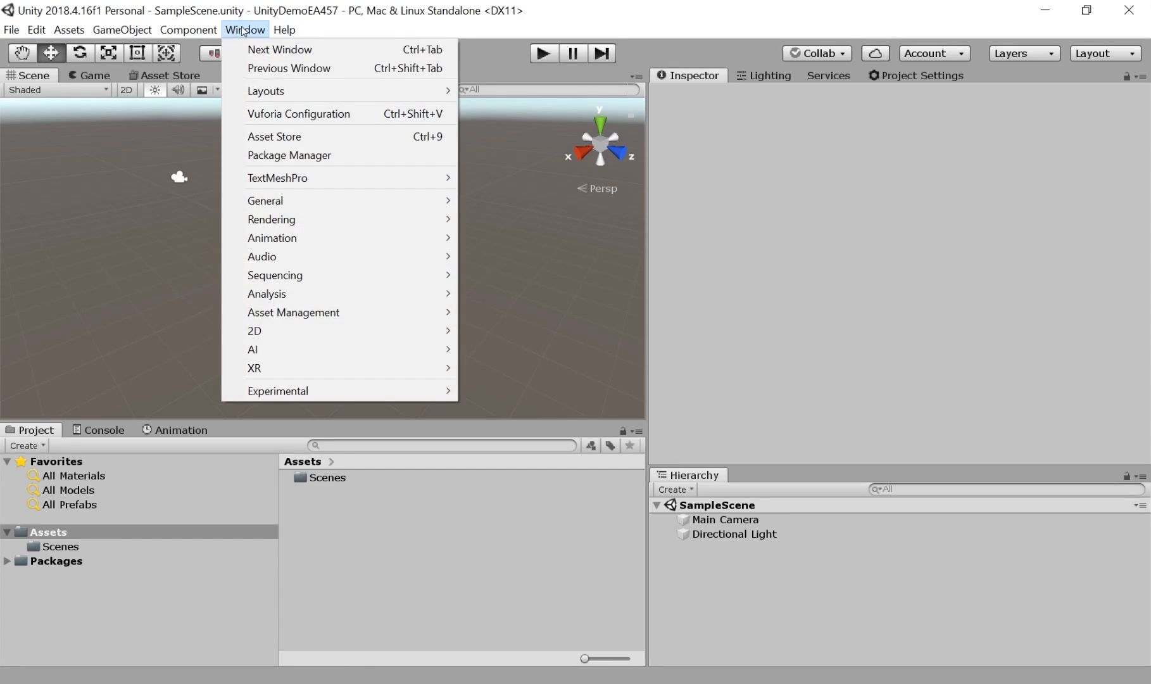
mouse_move(292, 215)
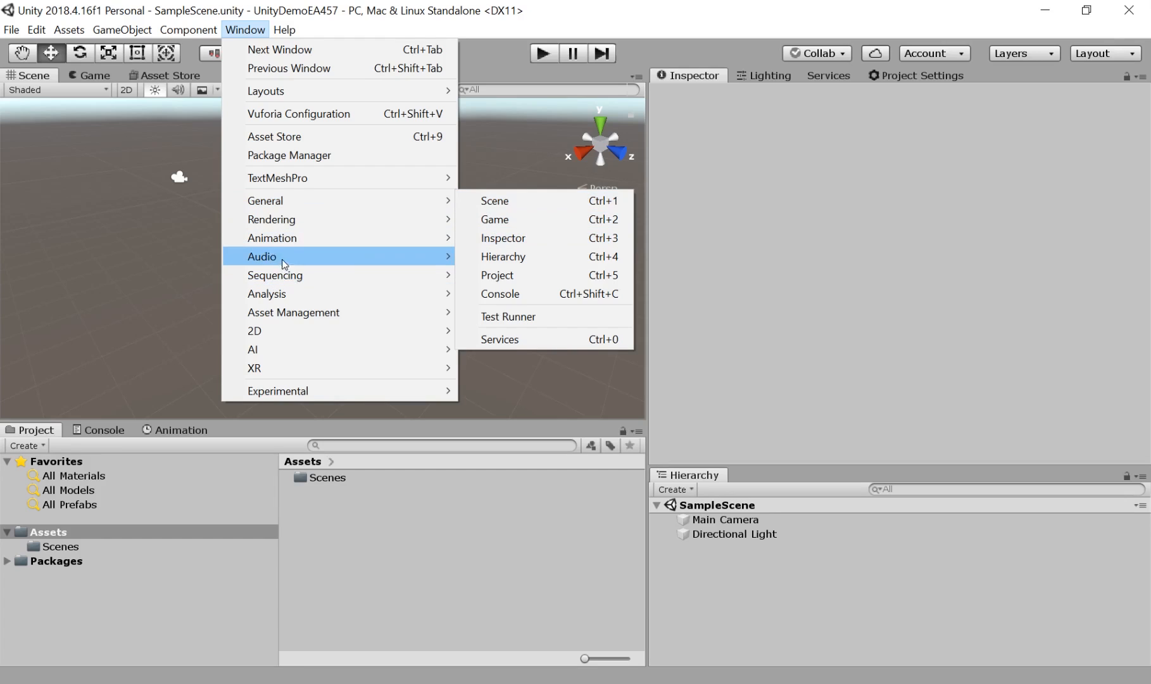
mouse_move(285, 245)
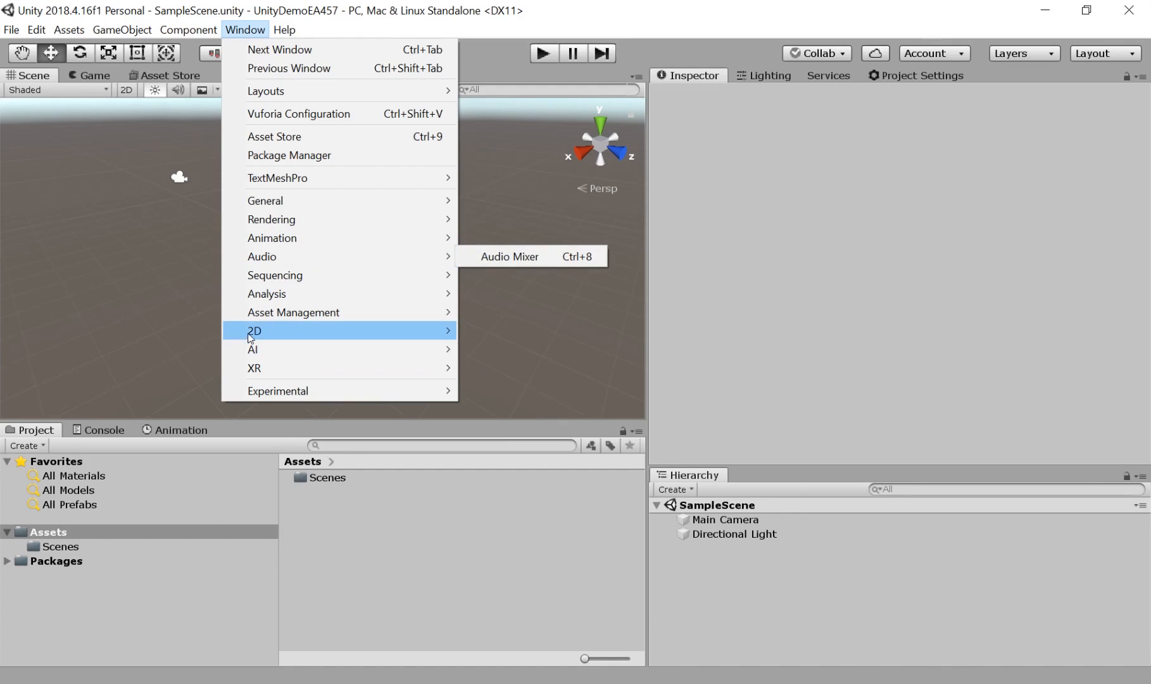
mouse_move(274, 331)
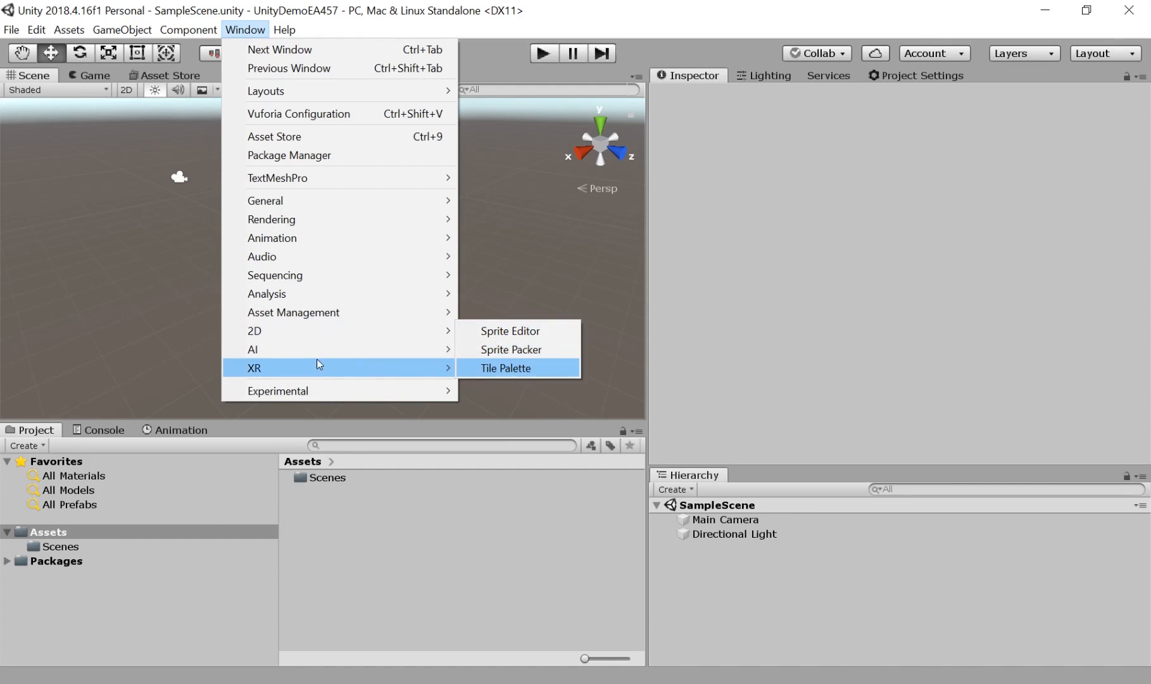
mouse_move(305, 349)
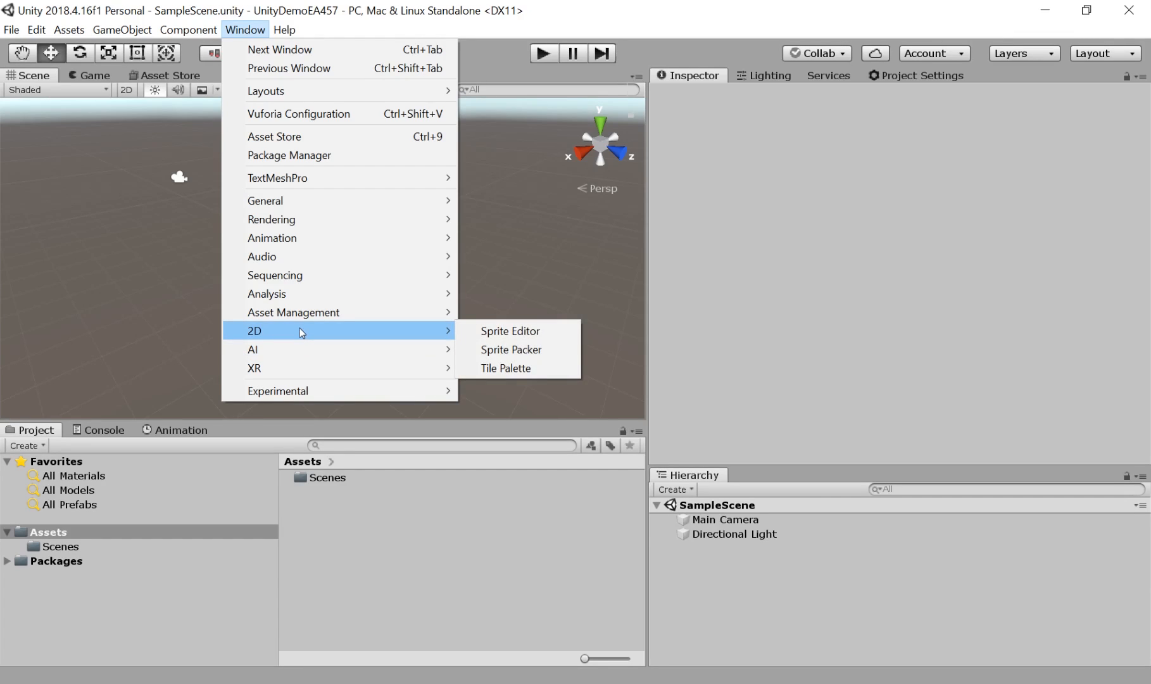
mouse_move(327, 368)
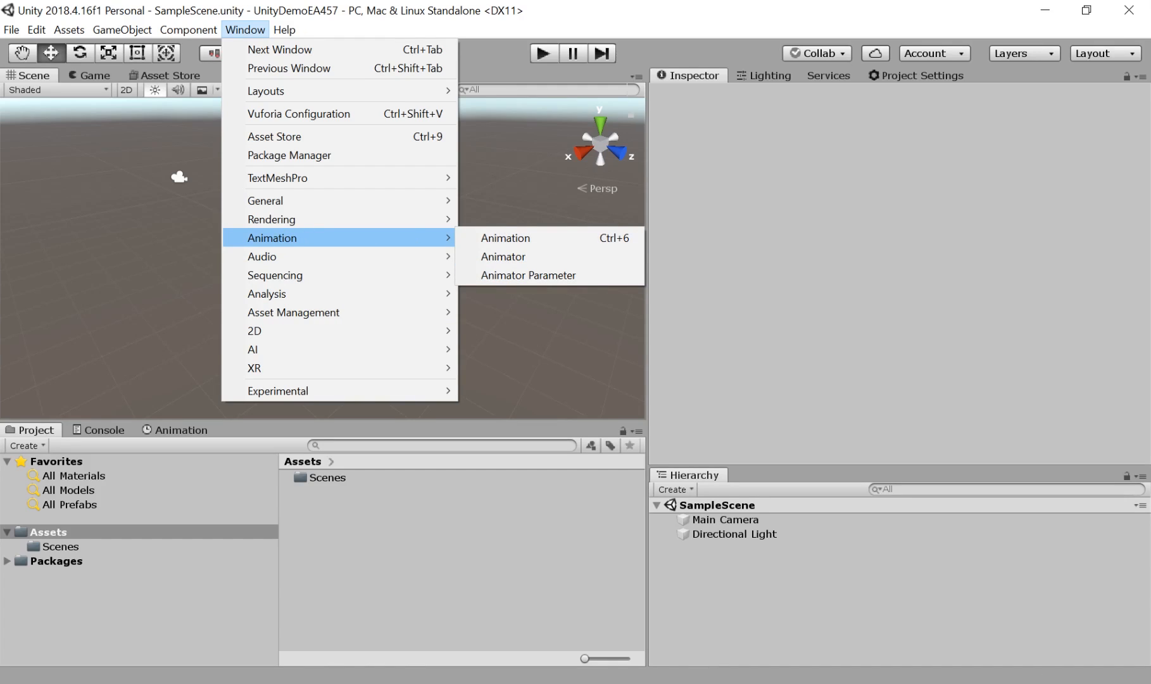
left_click(866, 579)
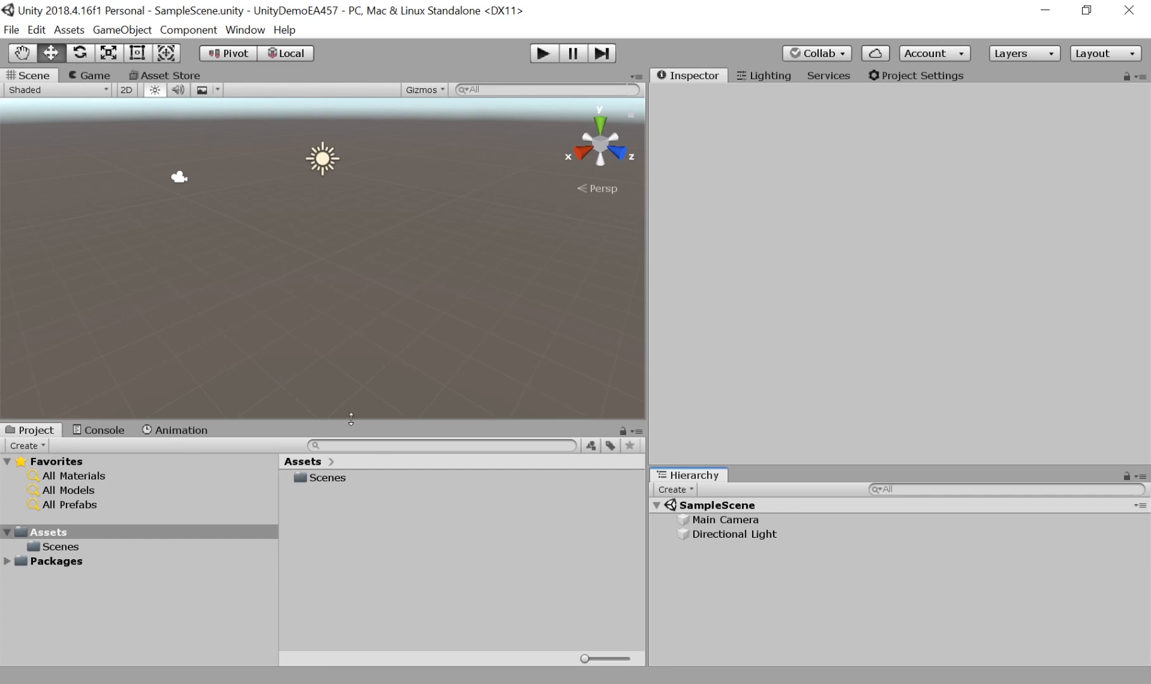
Practise panning, orbiting and zooming the Scene view around the camera and directional light.
middle_click_drag(219, 239, 279, 289)
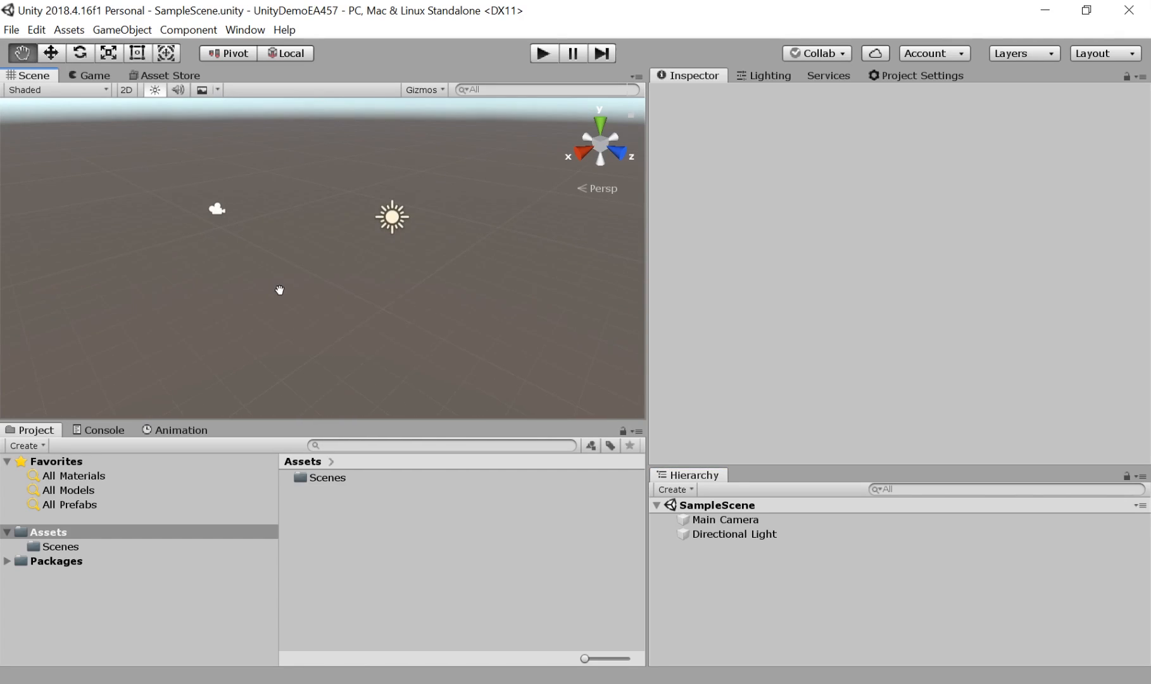
left_click_drag(279, 290, 334, 255, "alt")
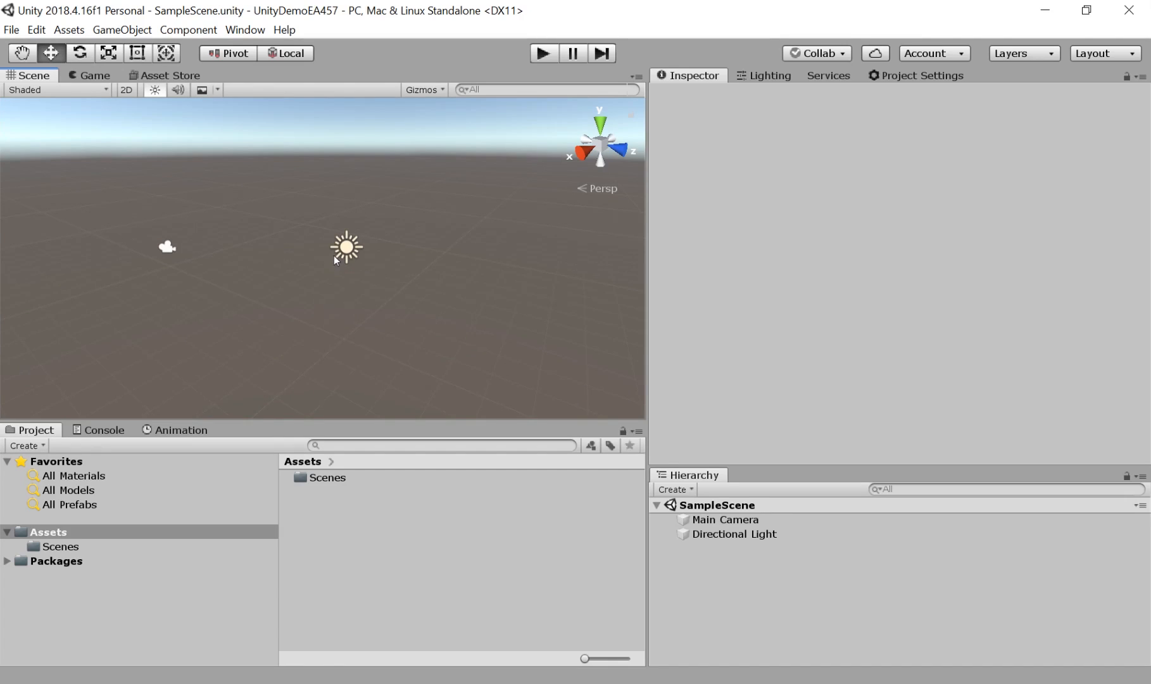
mouse_move(298, 274)
middle_mouse_down()
mouse_move(255, 274)
mouse_move(284, 281)
middle_mouse_up()
middle_click_drag(282, 321, 305, 348)
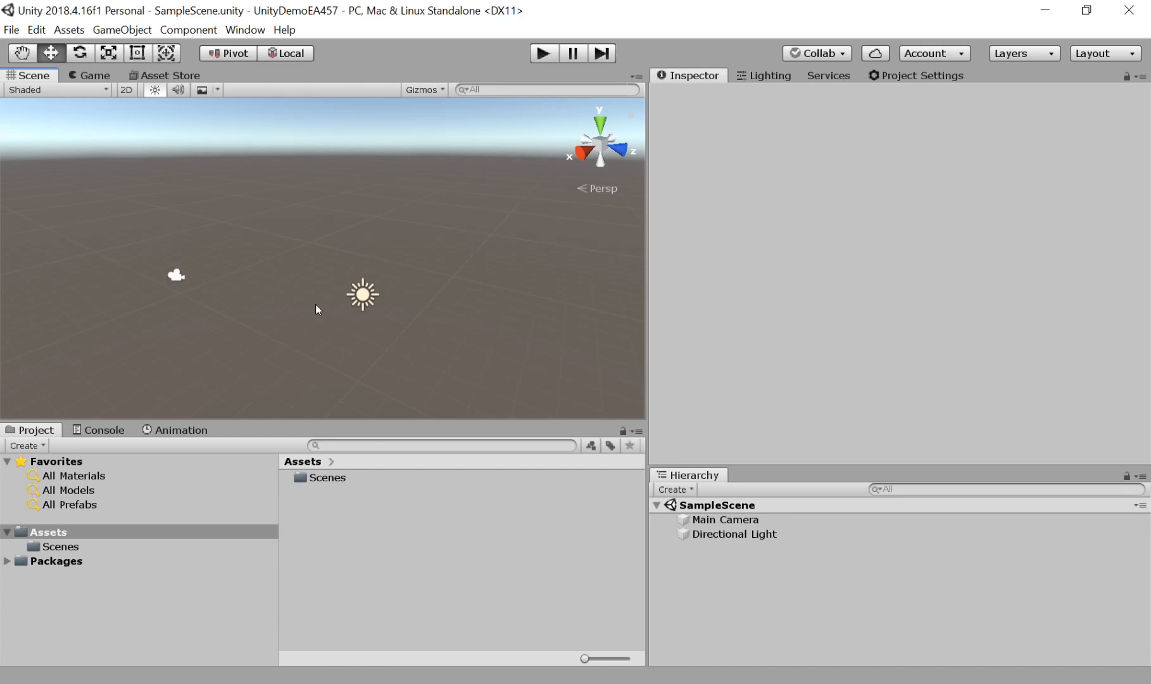
scroll(316, 307, "up", 3)
scroll(314, 304, "down", 3)
View the scene along different axes, including from the right and below, and finish with the top view.
left_click(600, 129)
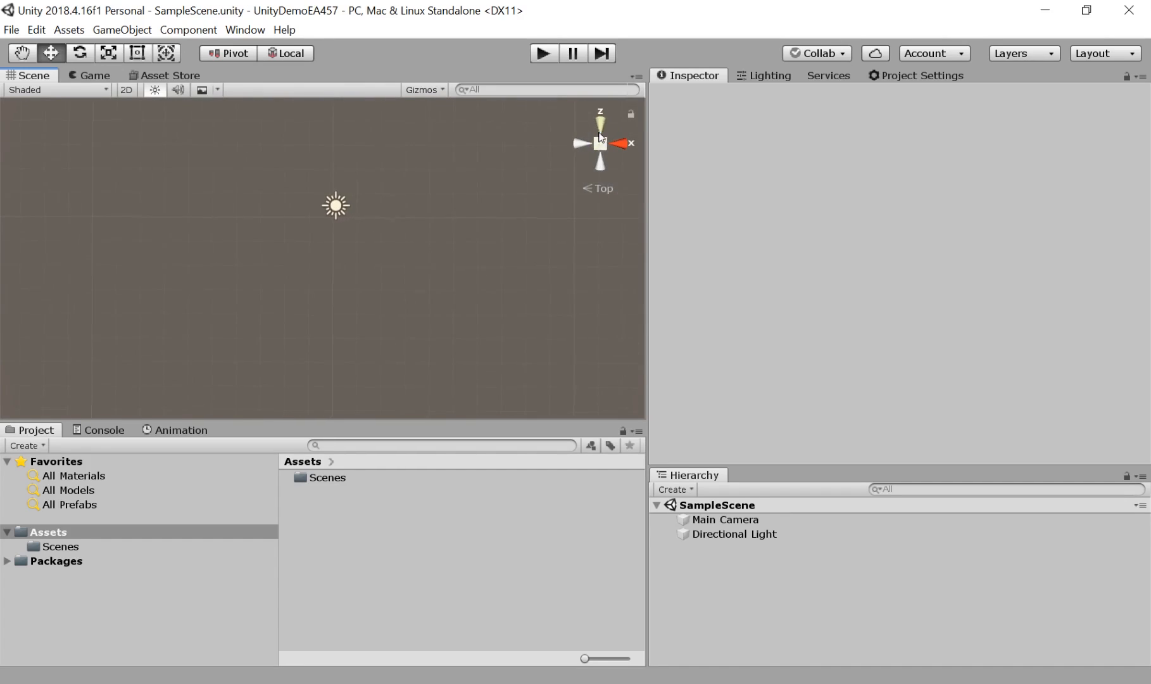
left_click(603, 167)
left_click(623, 142)
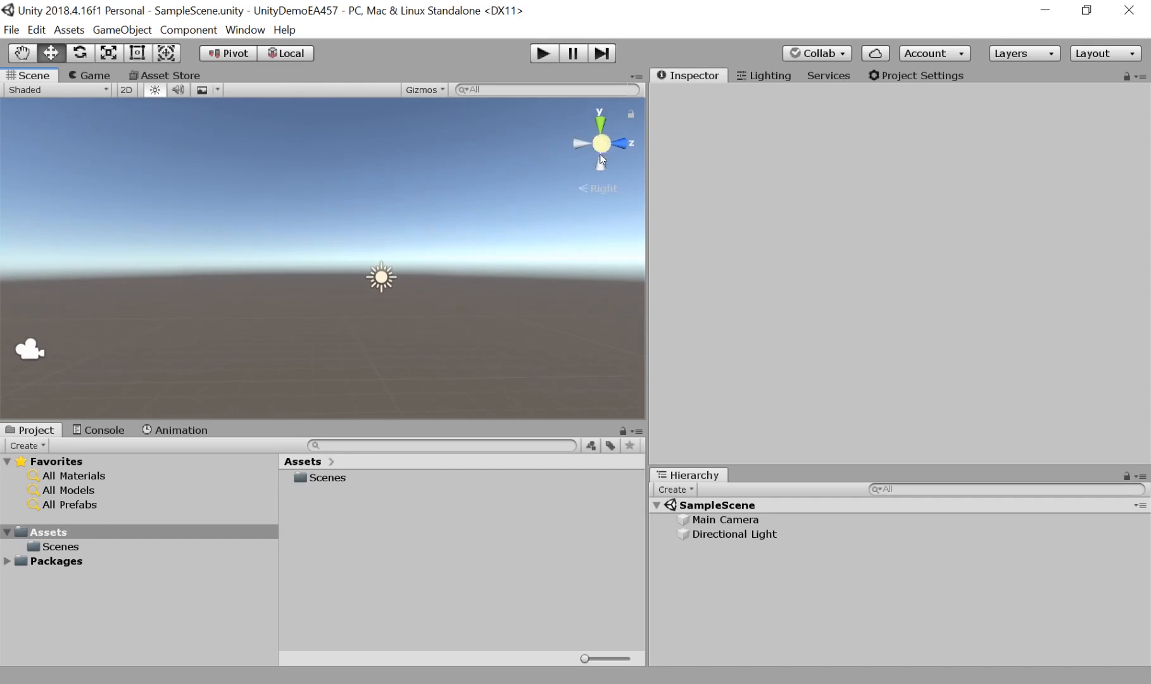
left_click(604, 164)
left_click(602, 165)
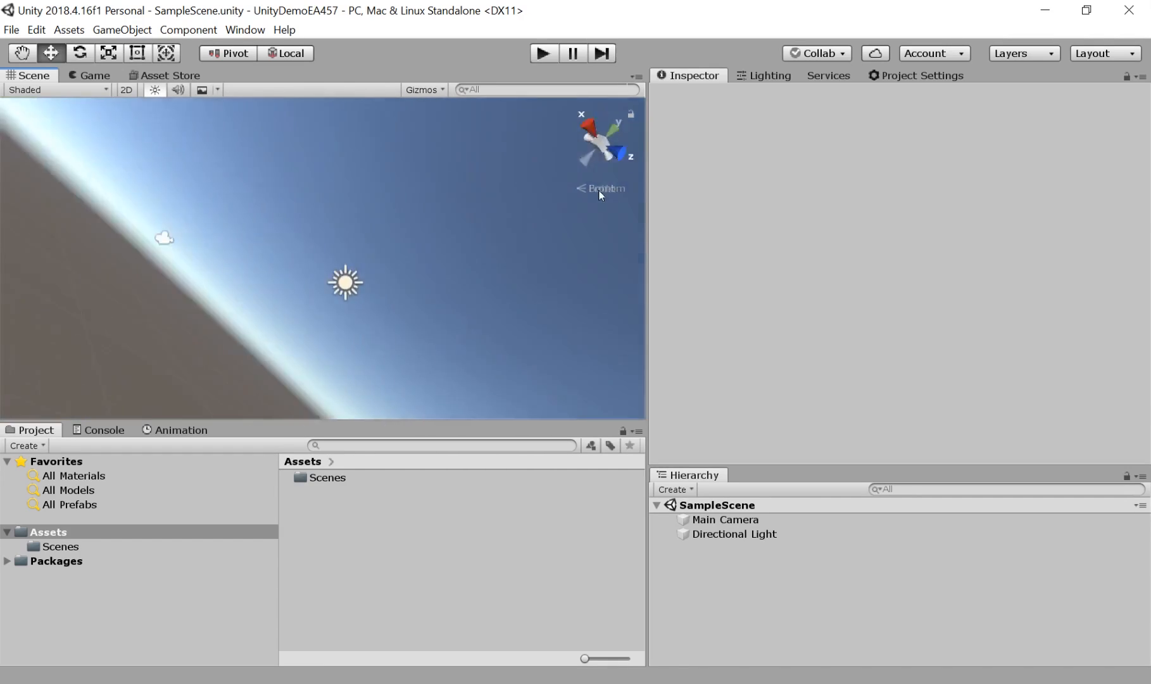
left_click(601, 130)
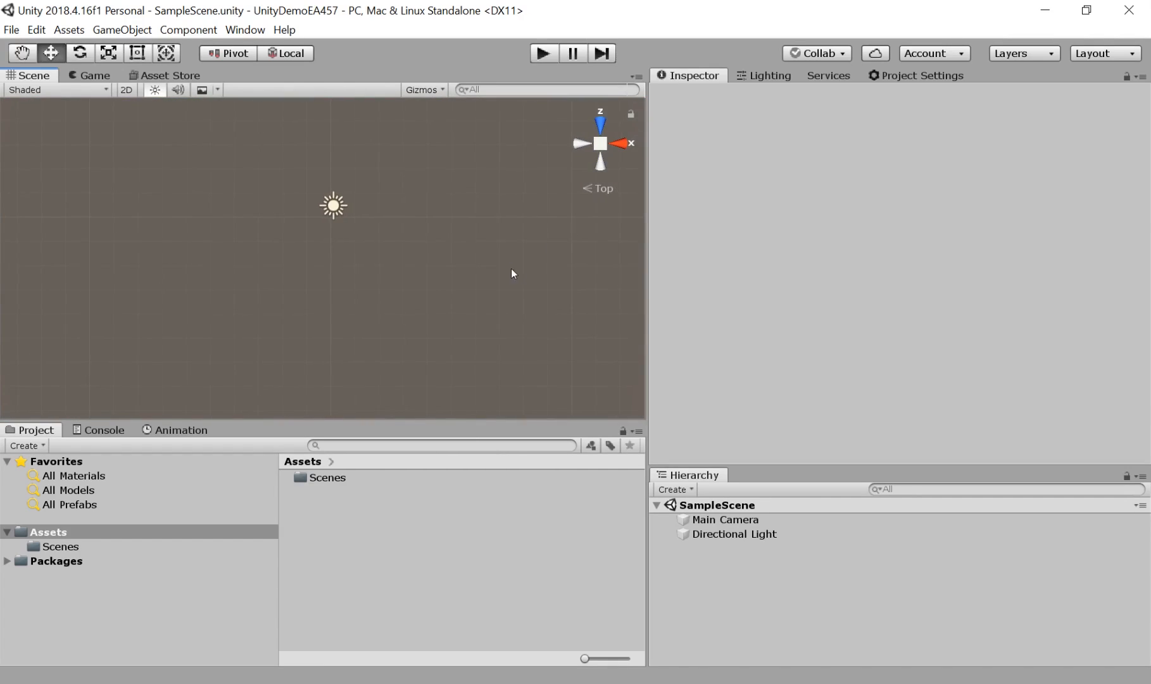
Tilt the Scene view away from the top view and compare isometric with perspective projection, ending in perspective.
middle_click_drag(456, 322, 466, 279)
right_click_drag(466, 279, 380, 163)
middle_click_drag(429, 221, 338, 132)
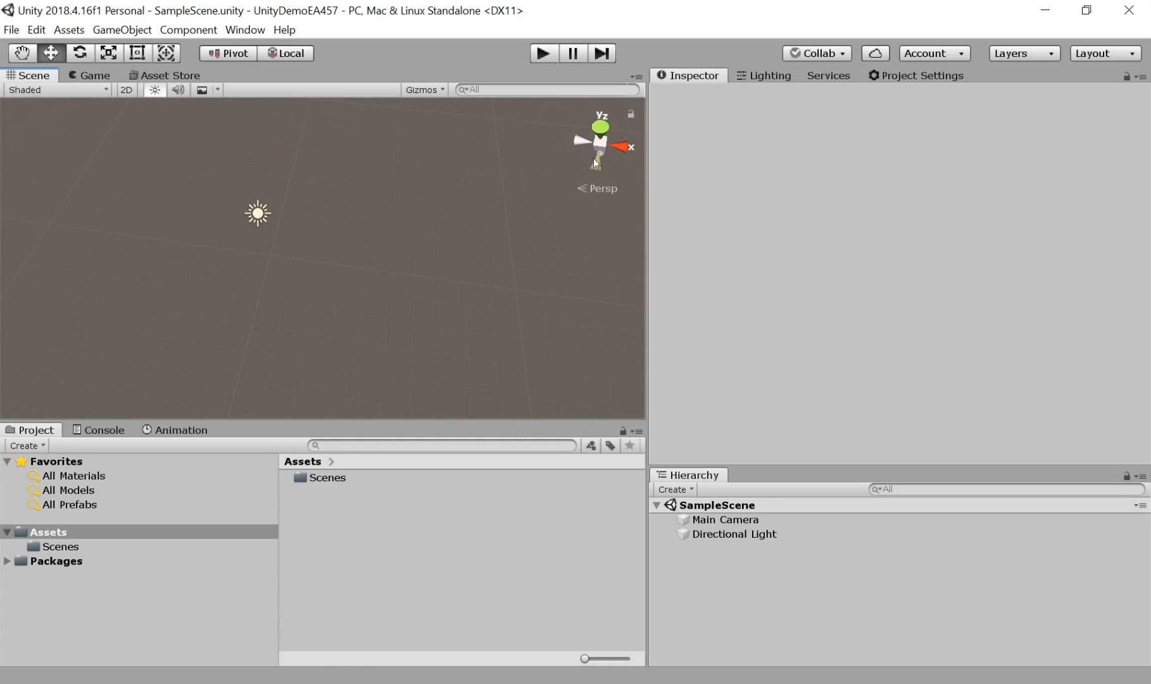
left_click(587, 188)
mouse_move(474, 218)
right_mouse_down()
mouse_move(427, 214)
mouse_move(471, 206)
right_mouse_up()
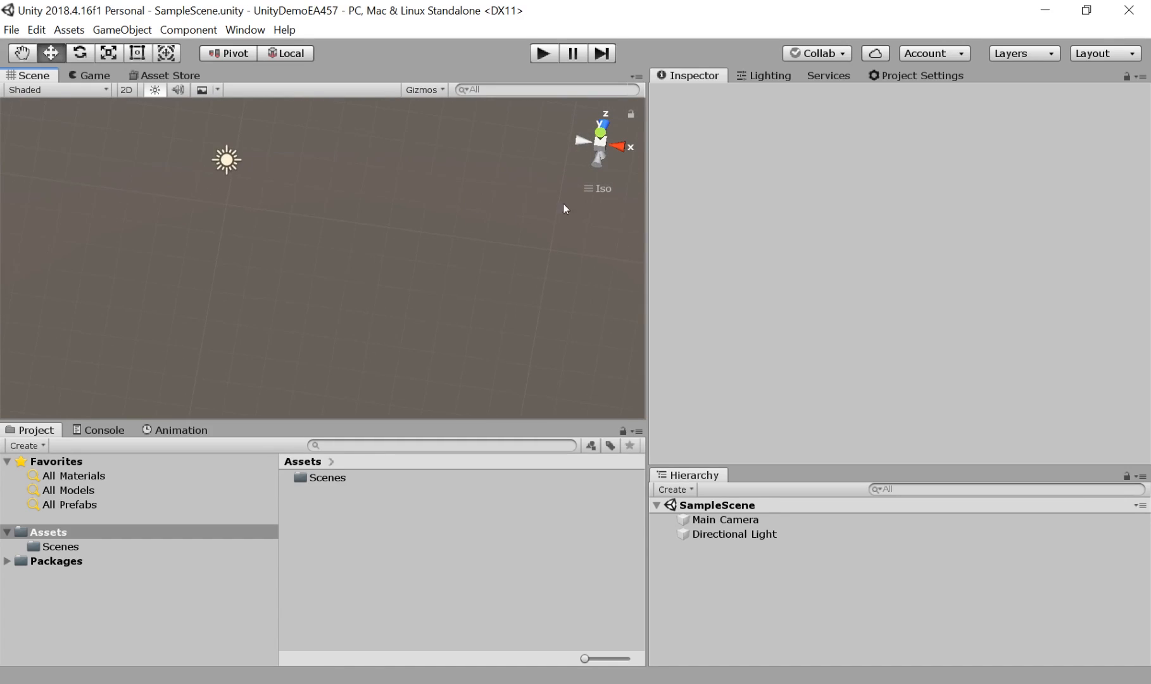
left_click(607, 184)
left_click(606, 187)
left_click(605, 187)
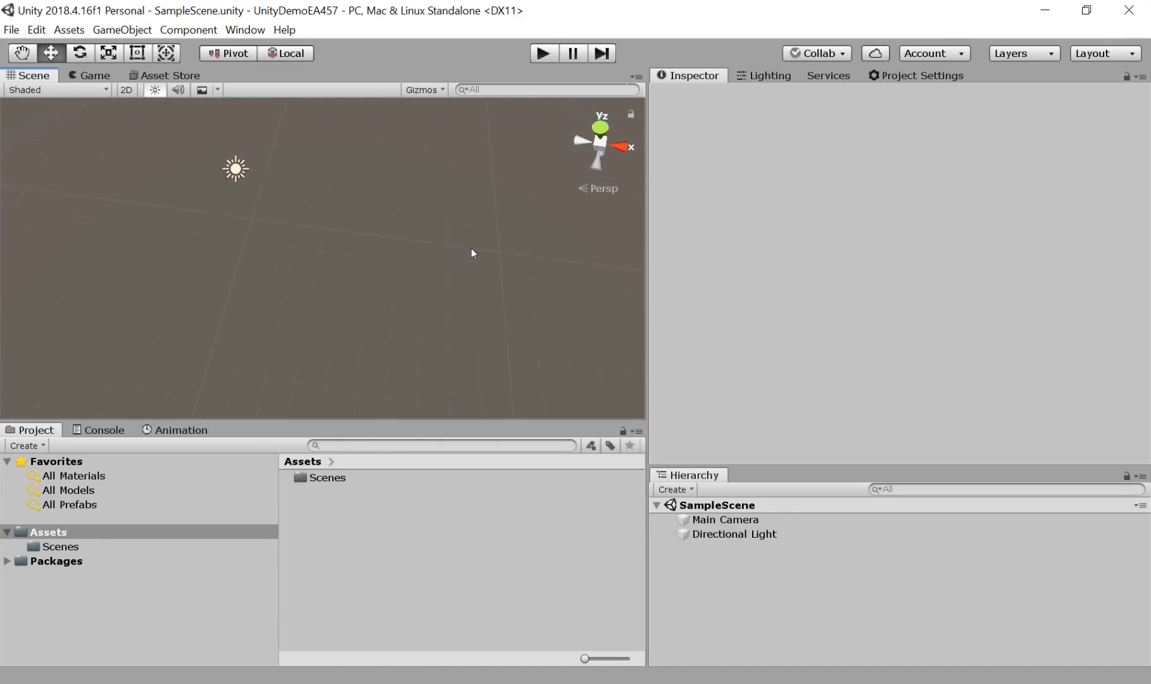
Navigate the Scene view back to an angled perspective that shows both the camera and the directional light.
right_click_drag(471, 250, 326, 131)
middle_click_drag(355, 247, 349, 200)
scroll(347, 291, "down", 3)
middle_click_drag(343, 301, 297, 194)
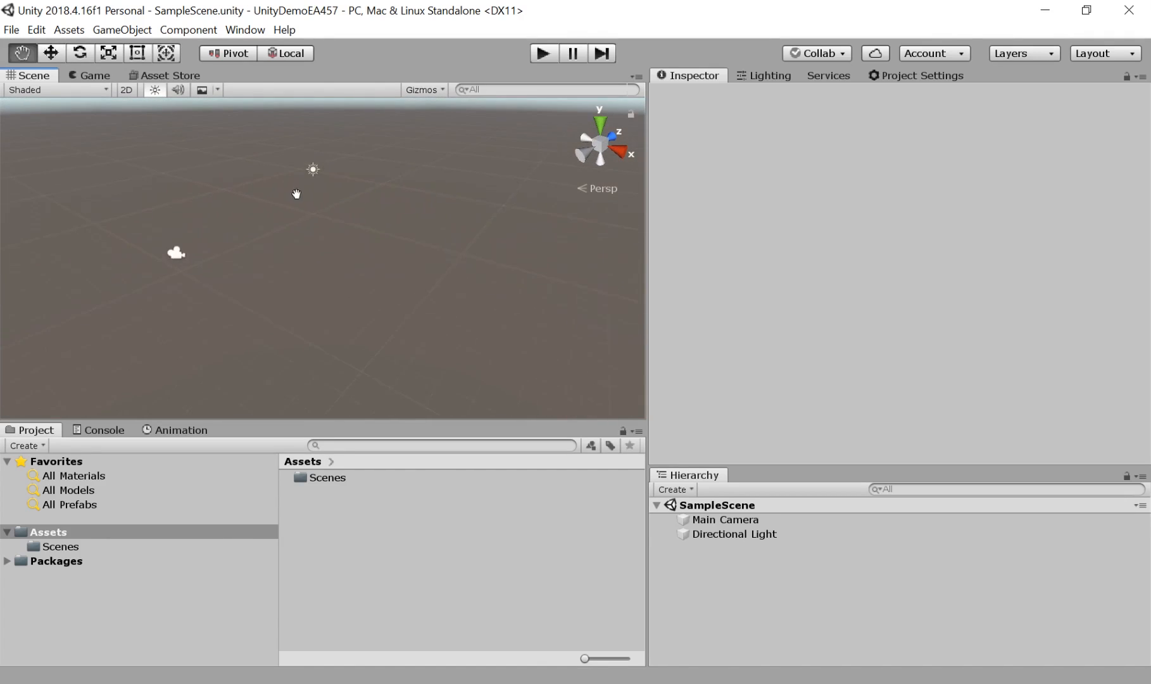
right_click_drag(405, 247, 347, 270)
middle_click_drag(422, 269, 353, 311)
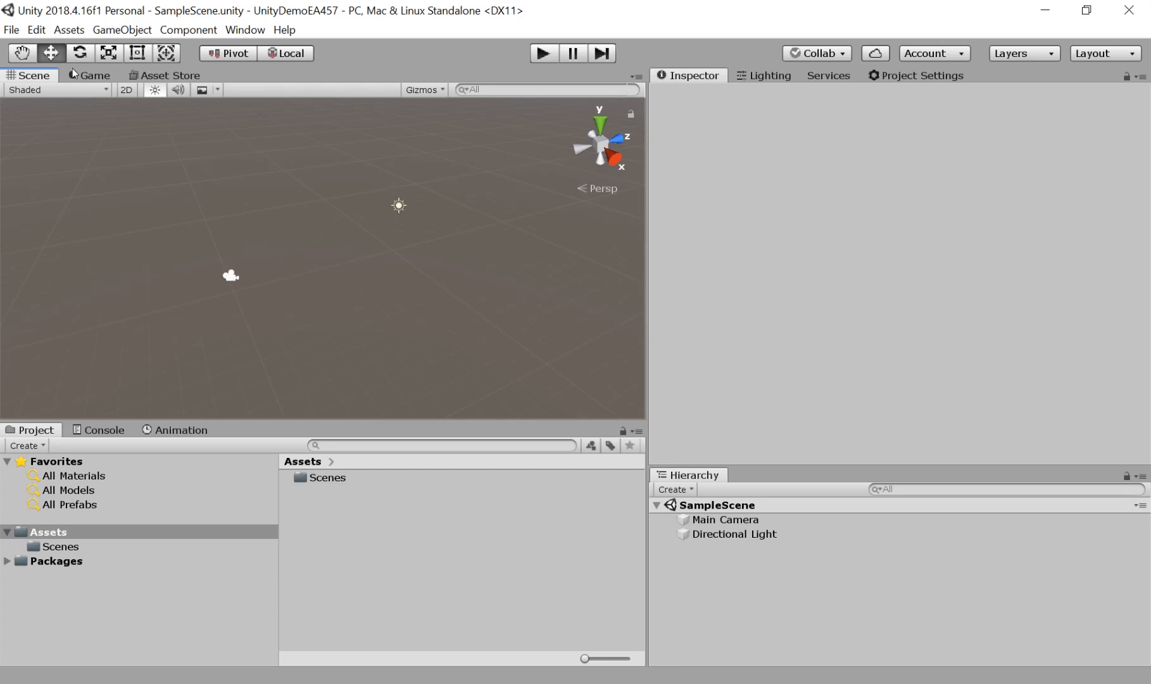
Check the Game view, return to the Scene view, and select the Main Camera.
left_click(89, 76)
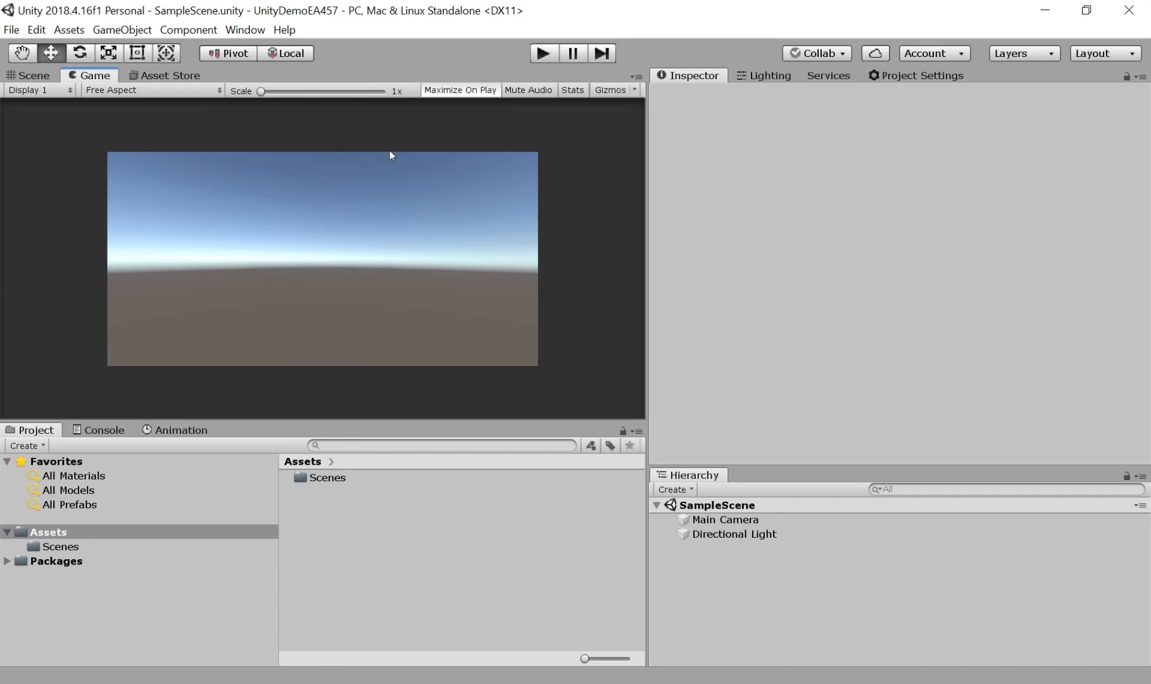
left_click(22, 76)
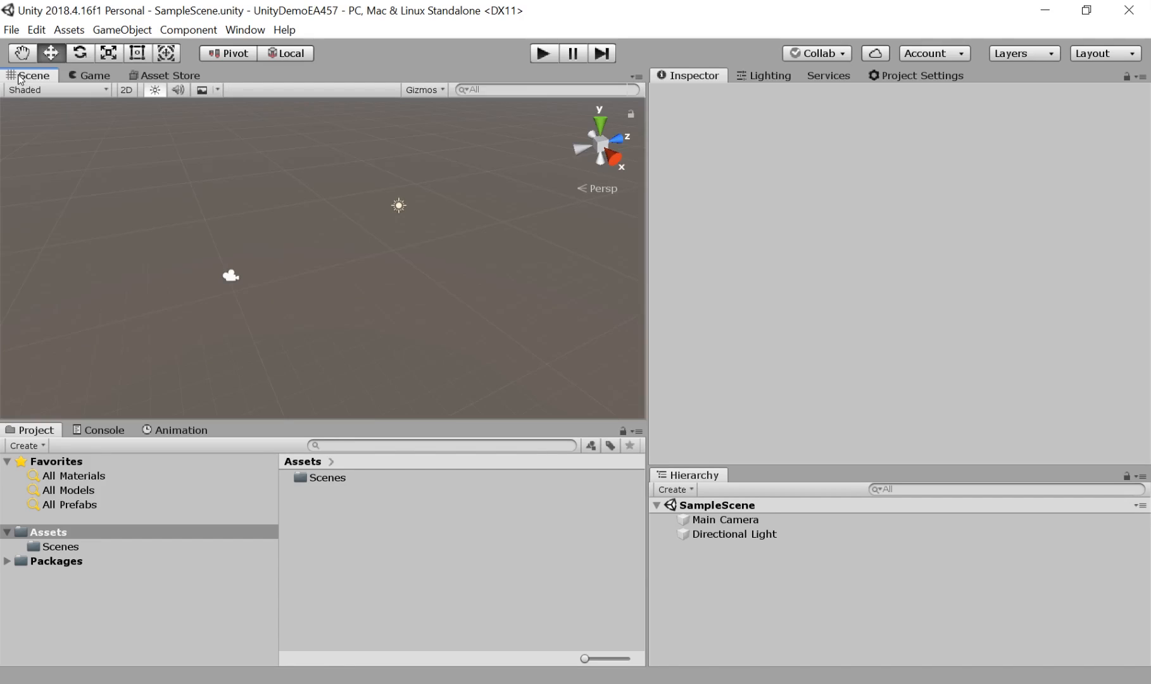
left_click(230, 275)
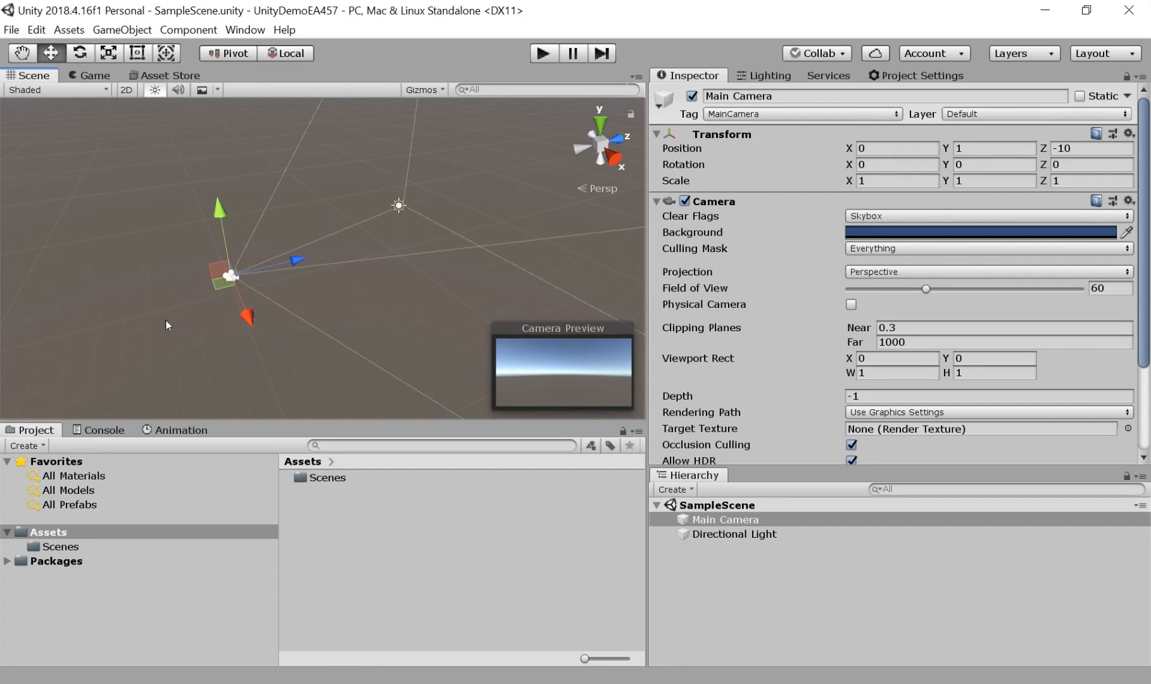
Dock the Game view beside the Scene view so both are shown at once.
left_click(93, 75)
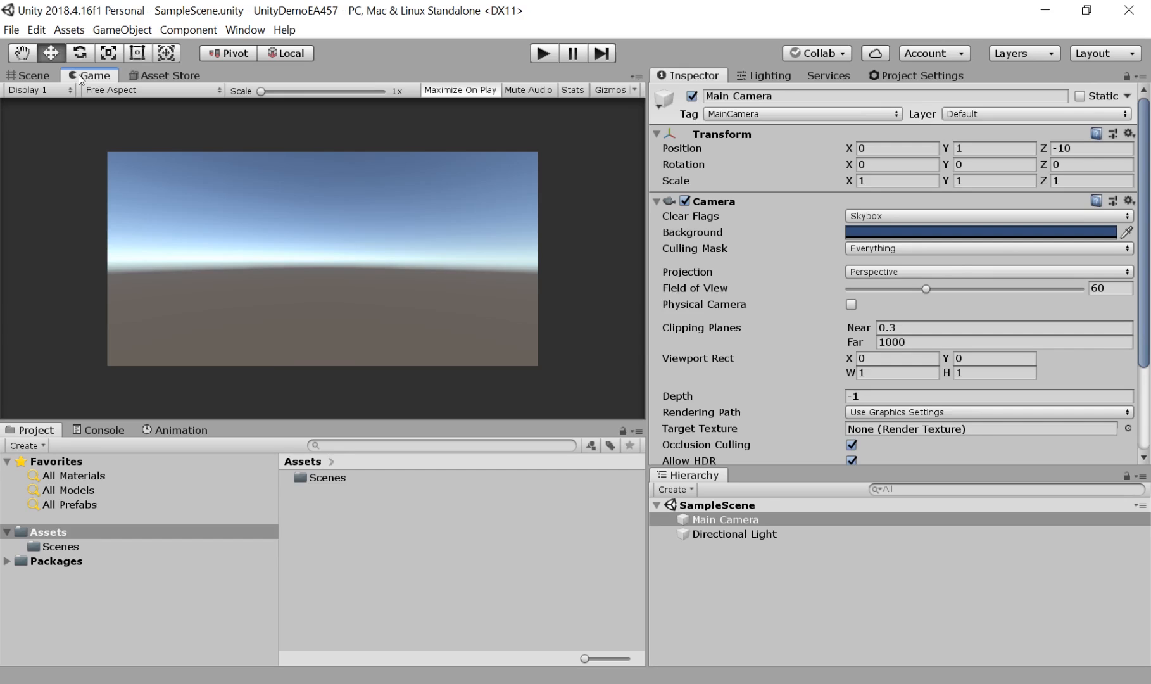
left_click_drag(81, 77, 547, 209)
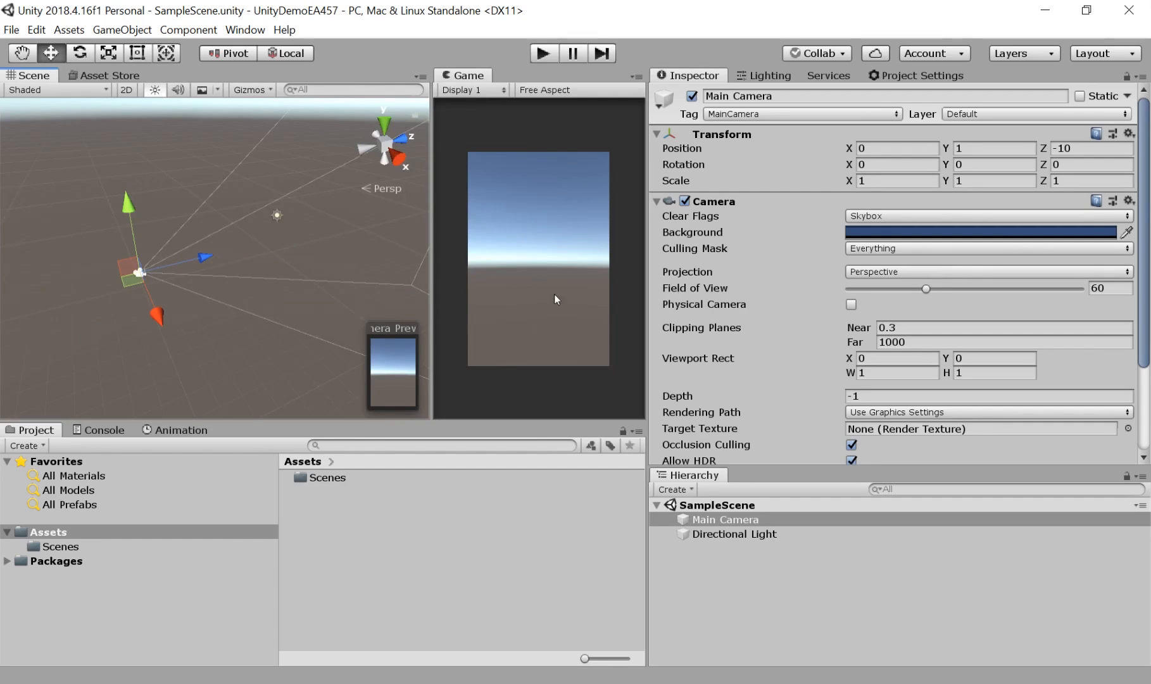
Dock the Game view beside the Hierarchy, move it back between Scene and Asset Store, and return to the Scene view.
left_click_drag(461, 77, 1066, 599)
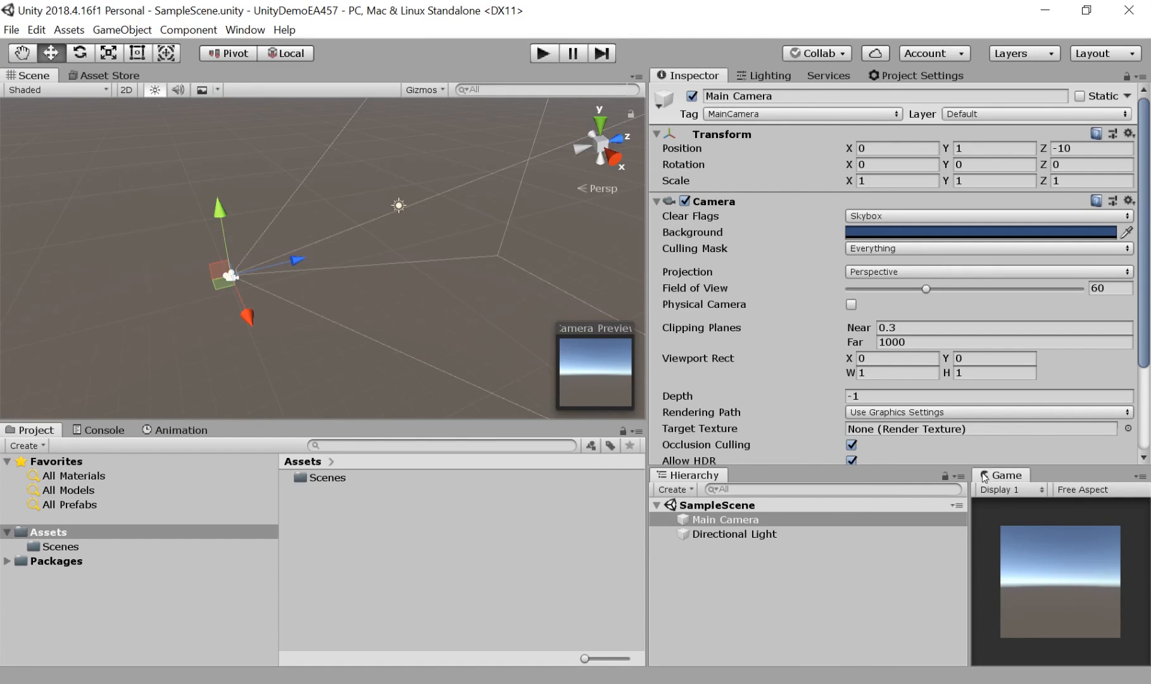
left_click_drag(987, 476, 69, 85)
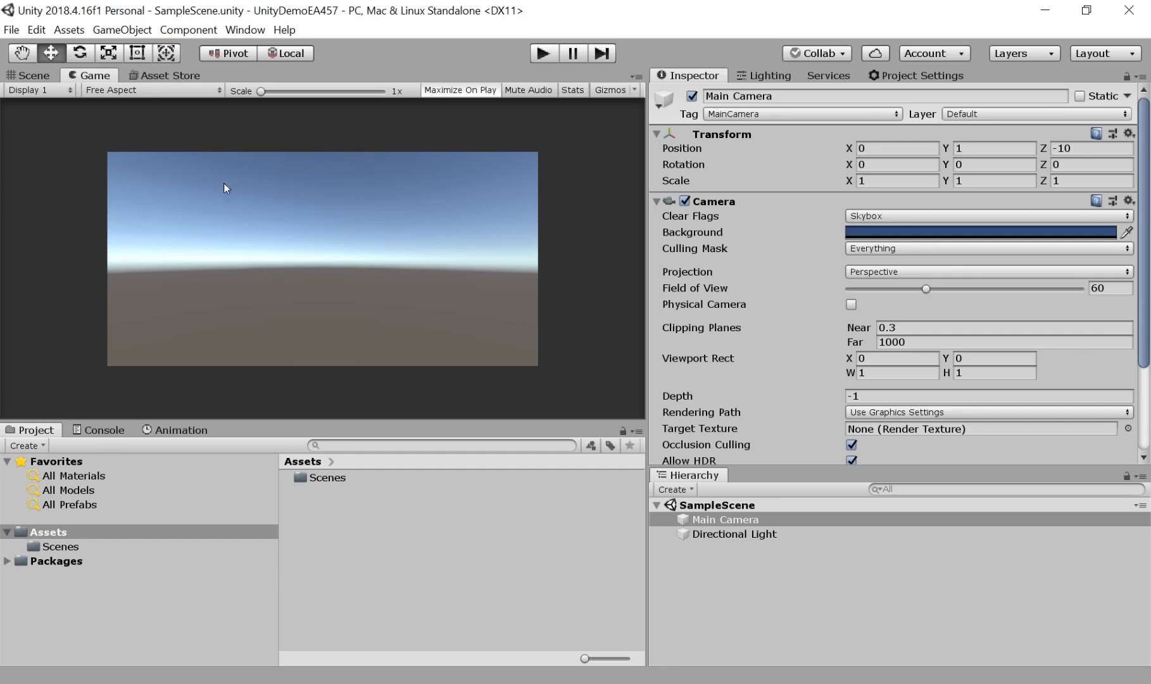
left_click(47, 77)
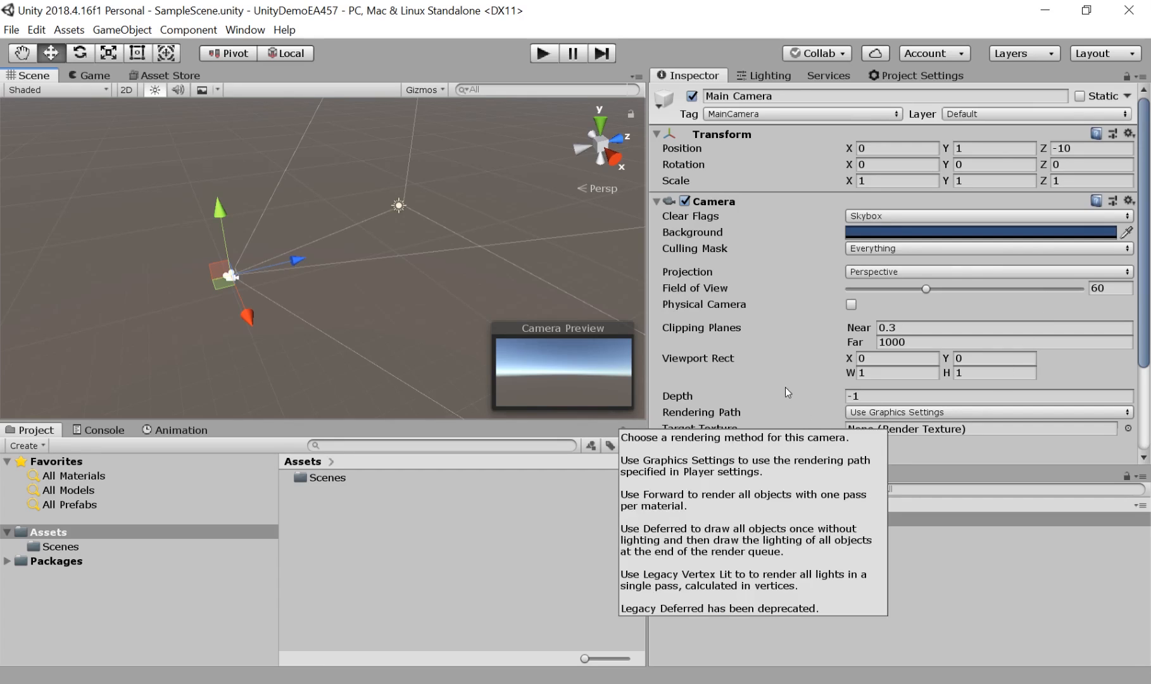
Review the Main Camera's Transform, Camera and Audio Listener components in the Inspector.
scroll(696, 208, "down", 3)
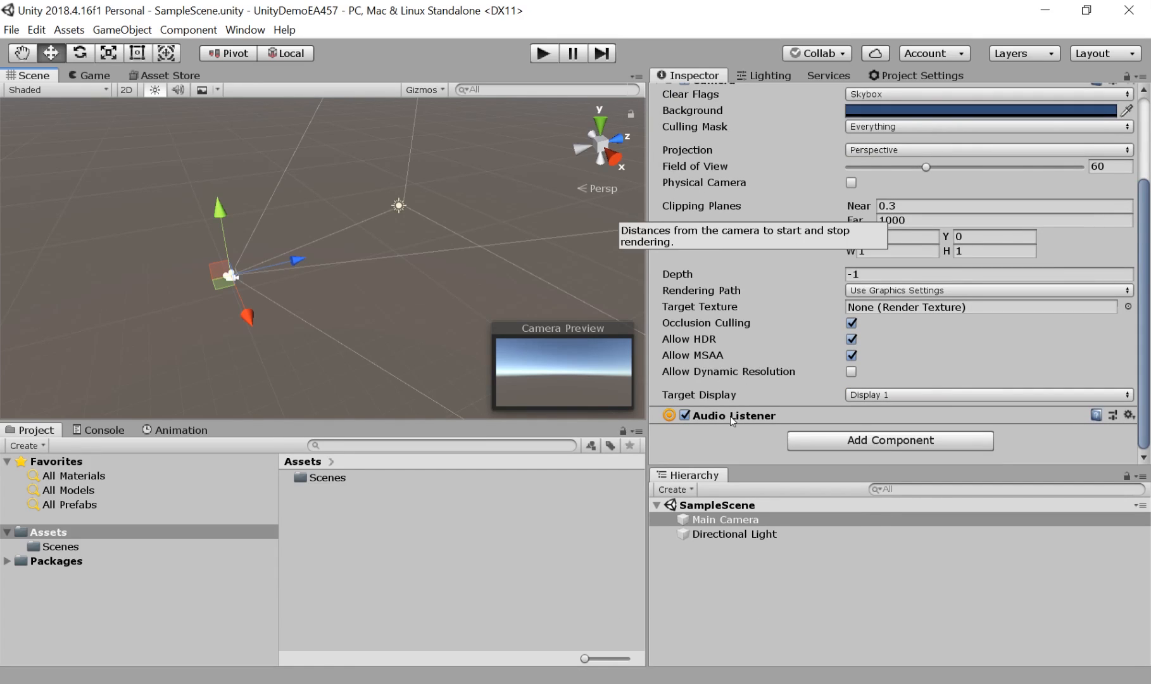
scroll(729, 419, "up", 3)
scroll(727, 422, "down", 1)
scroll(737, 336, "up", 1)
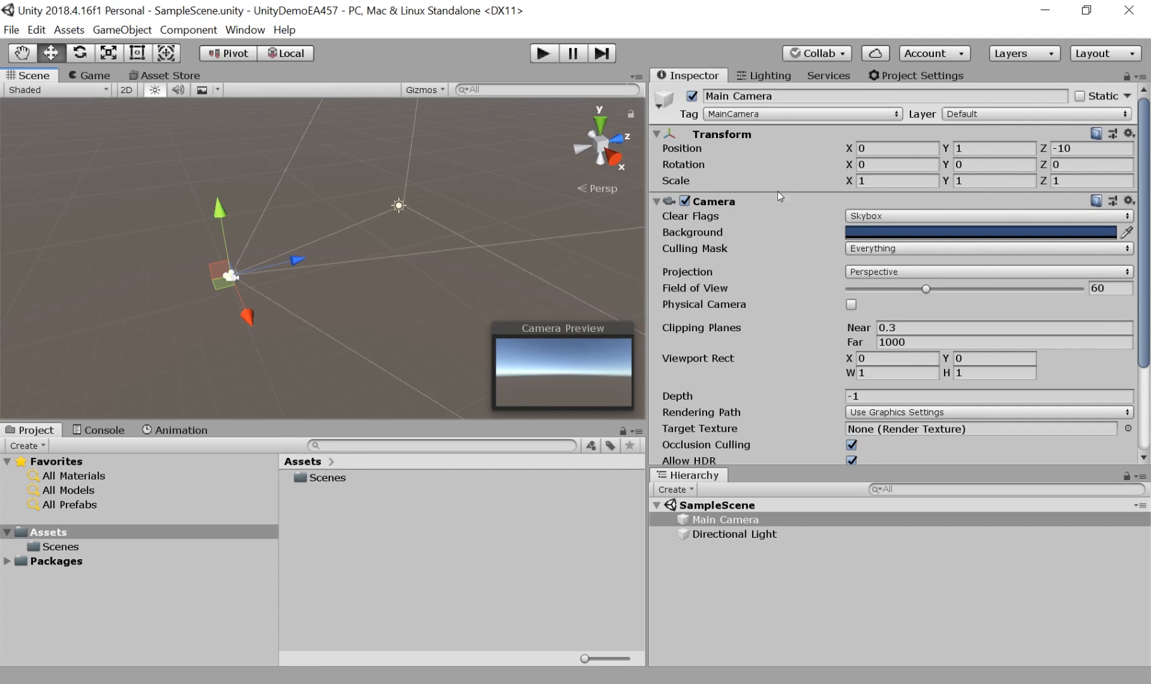
scroll(777, 259, "down", 3)
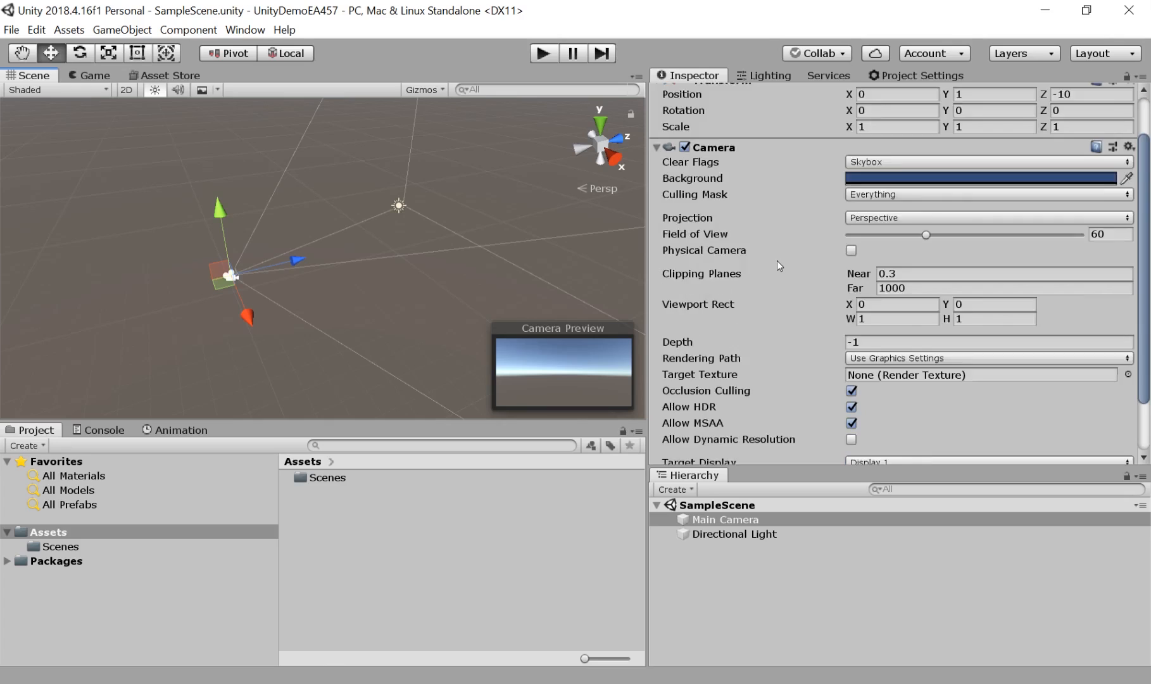
scroll(778, 269, "up", 3)
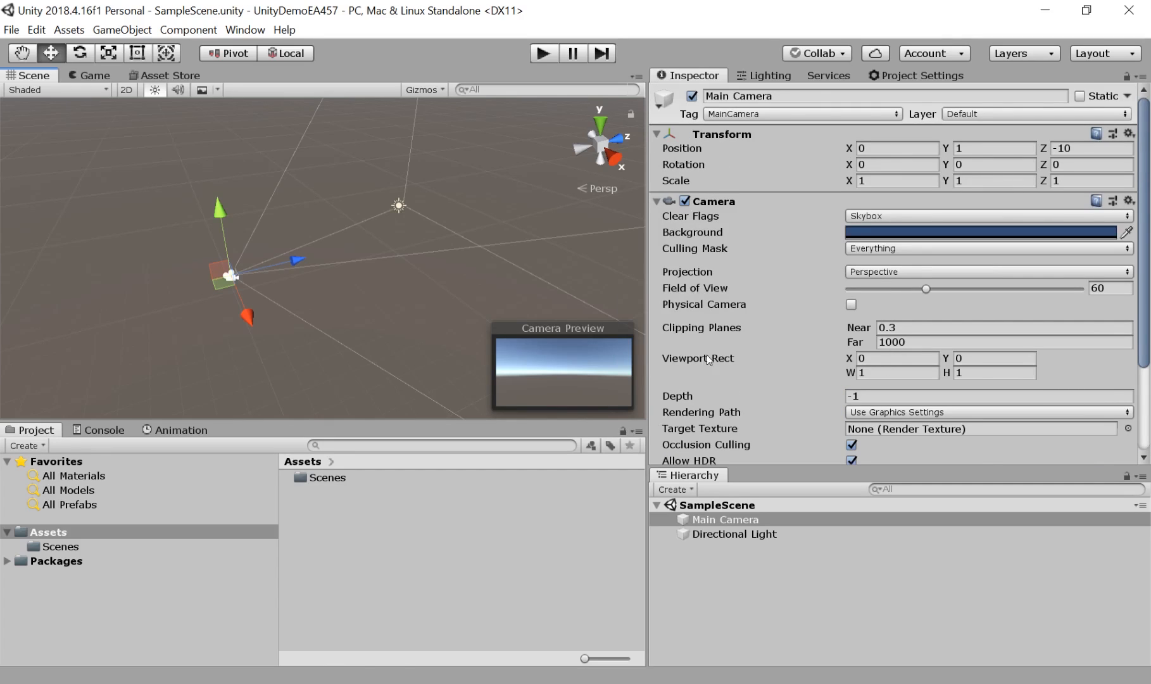
scroll(727, 190, "down", 3)
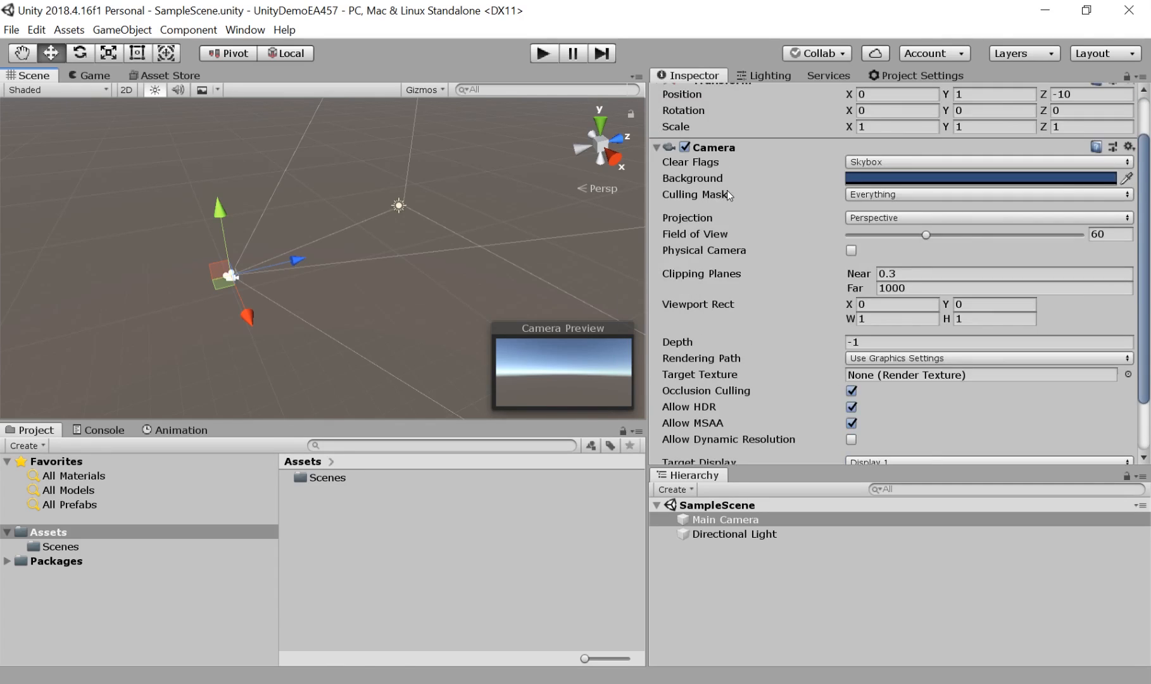
scroll(727, 190, "up", 3)
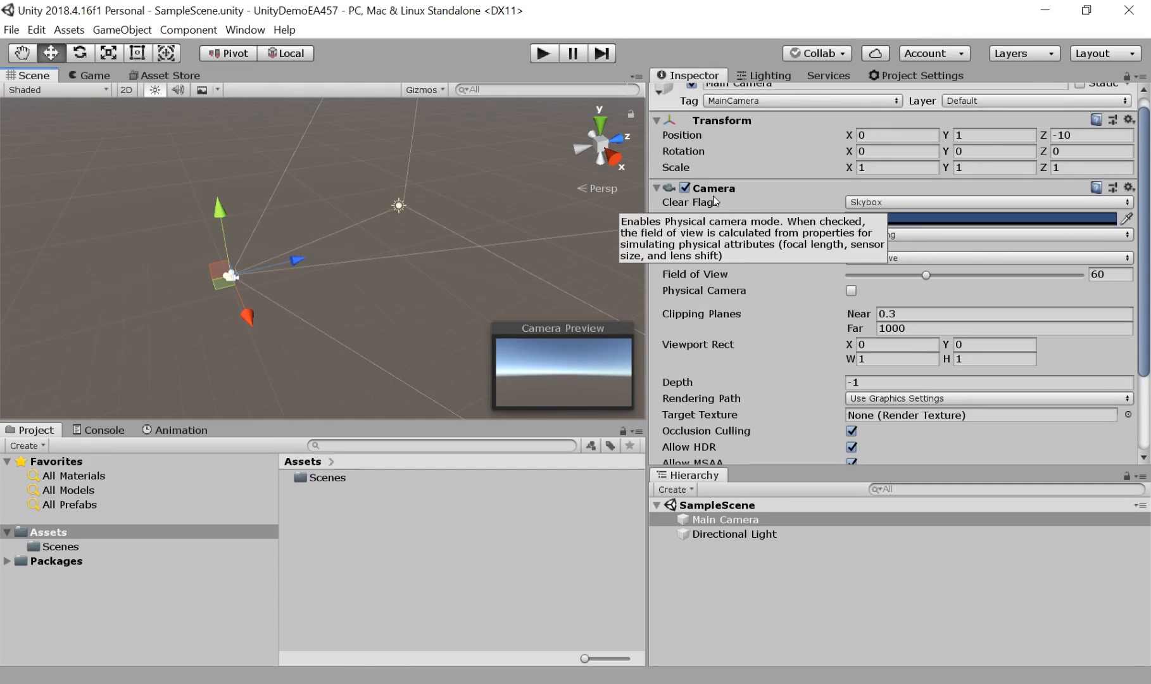
Select the Directional Light in the Scene view and review its Transform and Light settings.
left_click(399, 206)
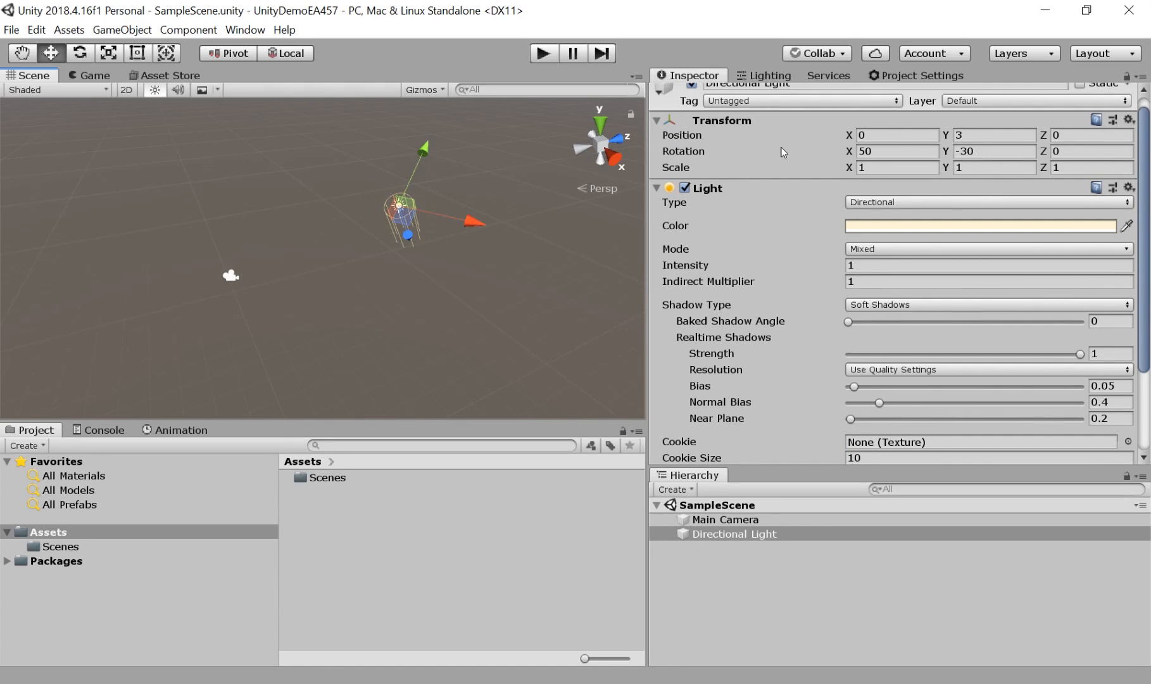
scroll(789, 252, "down", 3)
scroll(789, 254, "up", 3)
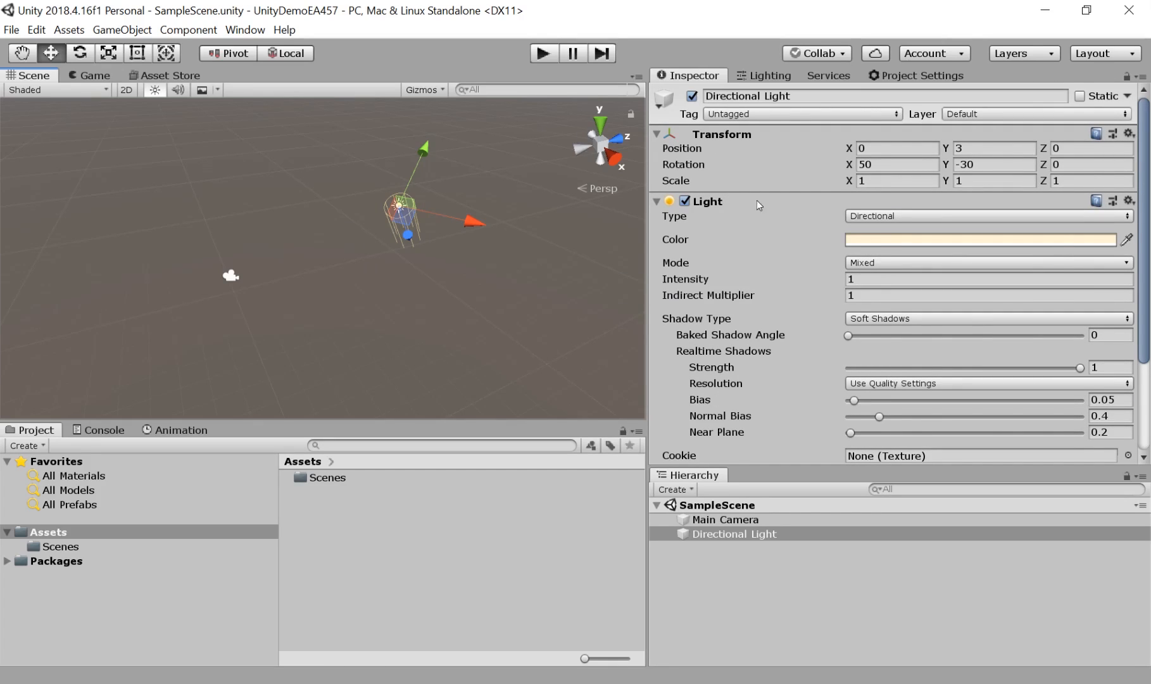
scroll(796, 379, "down", 3)
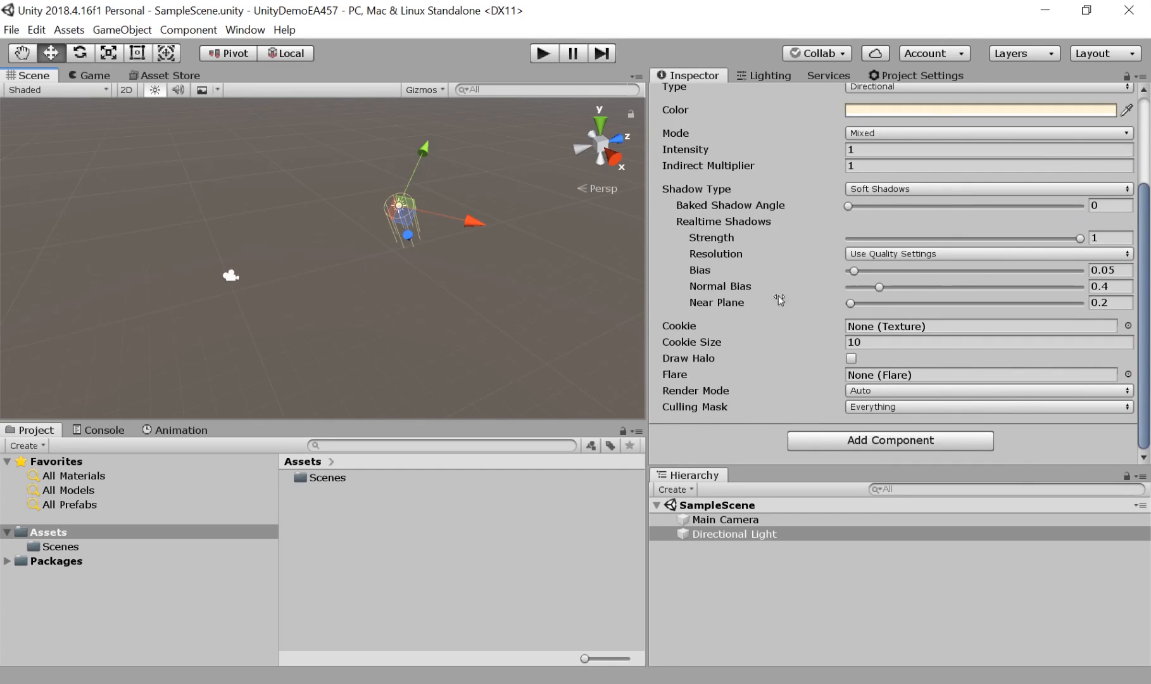
scroll(806, 272, "up", 3)
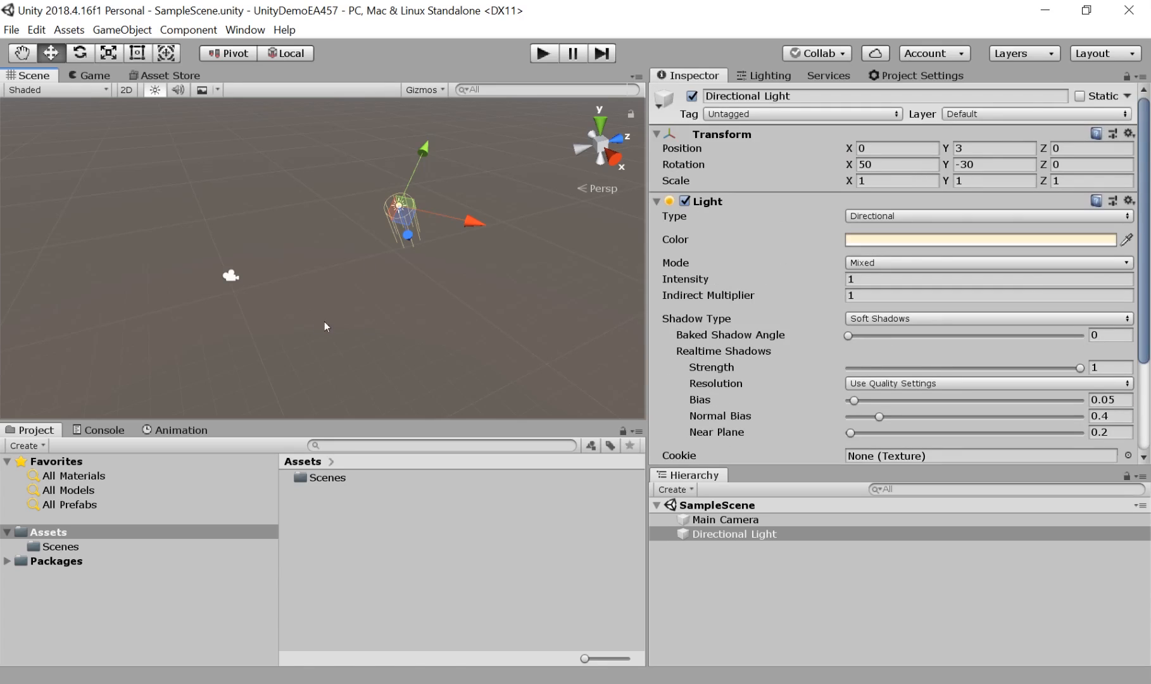
Alternate the selection between Main Camera and Directional Light, in both the Scene view and the Hierarchy, to compare their properties.
left_click(231, 275)
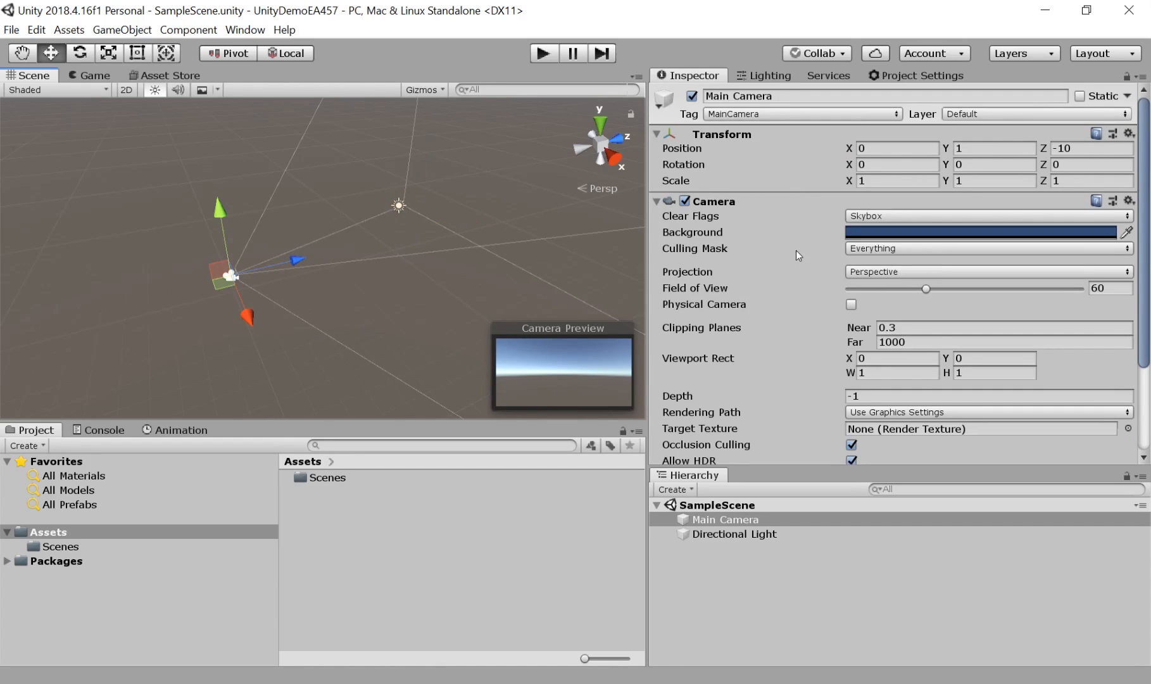
scroll(798, 254, "down", 3)
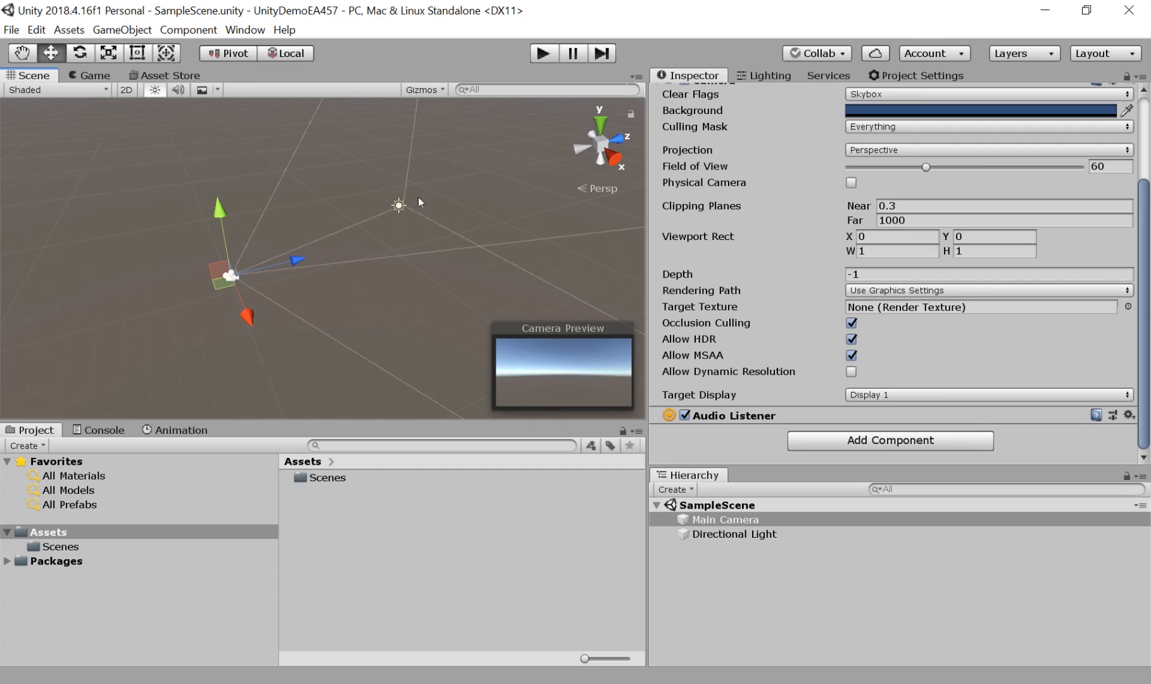
left_click(398, 207)
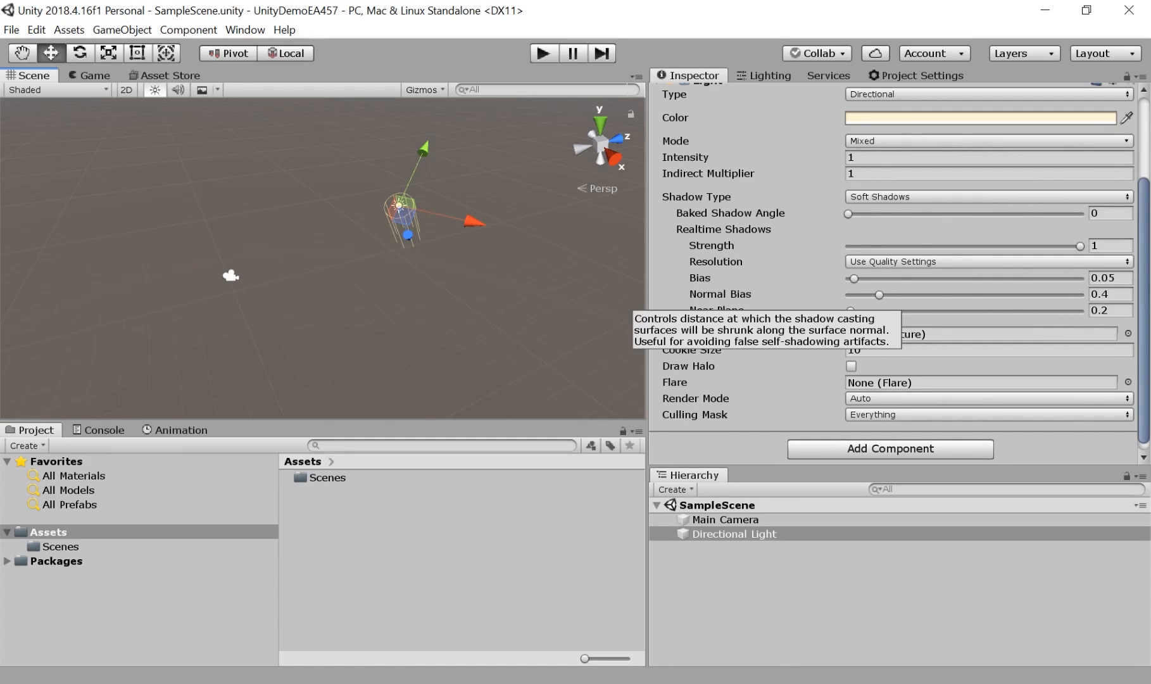
left_click(719, 519)
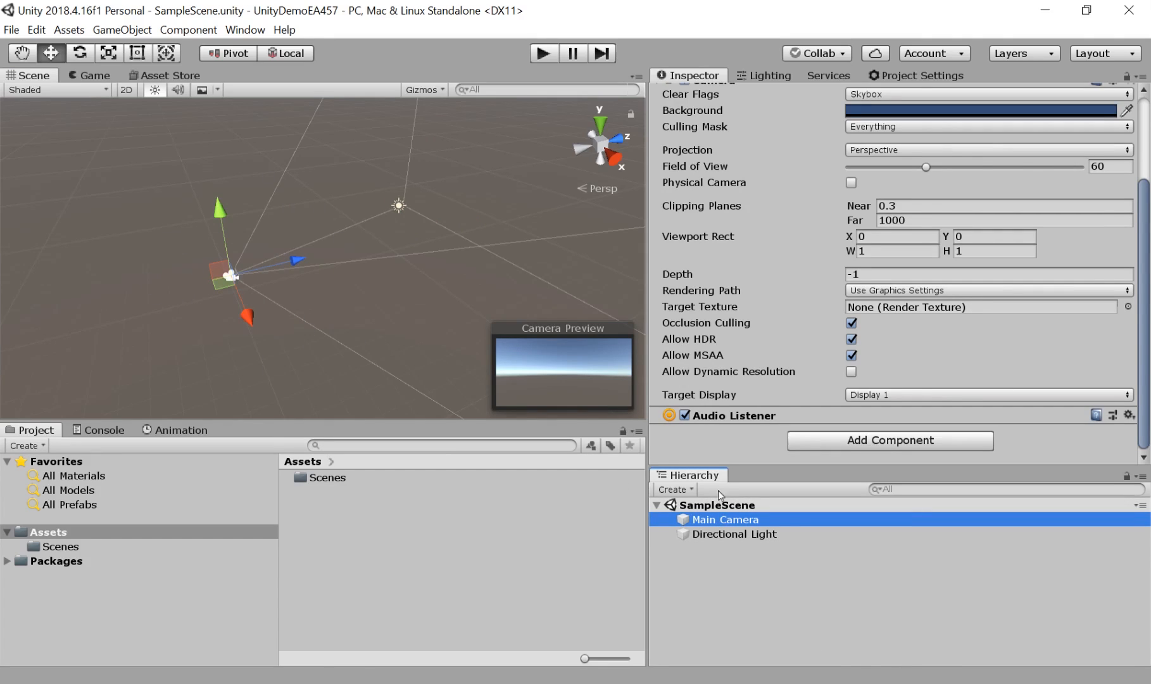
left_click(715, 538)
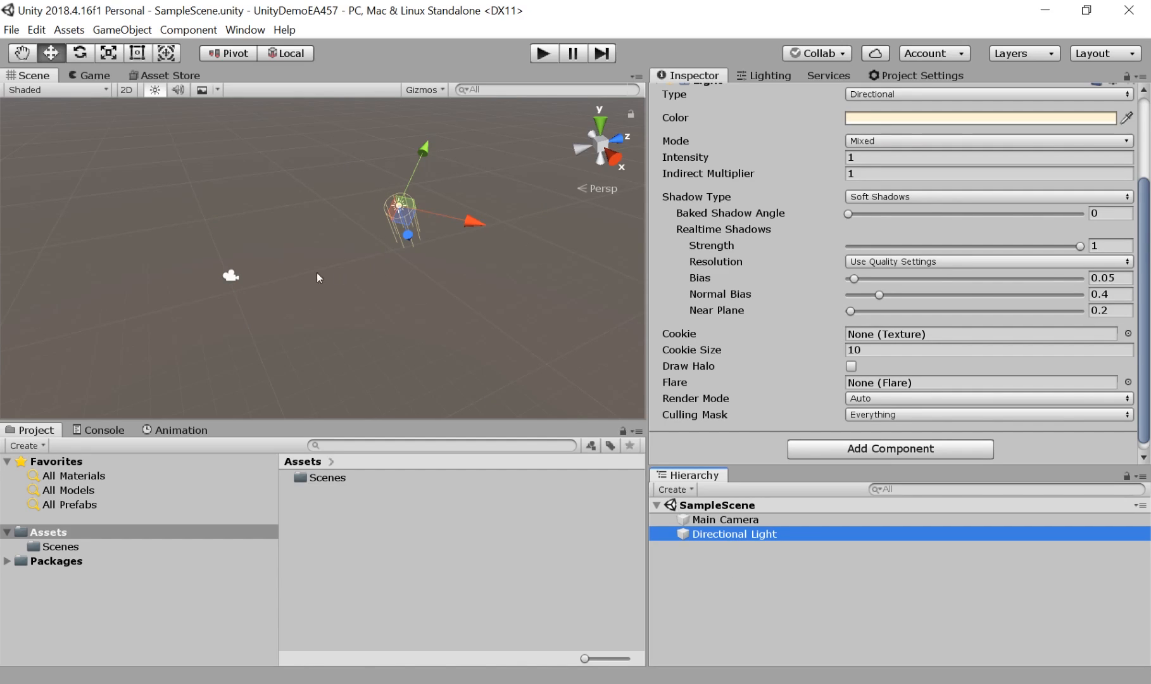
left_click(232, 277)
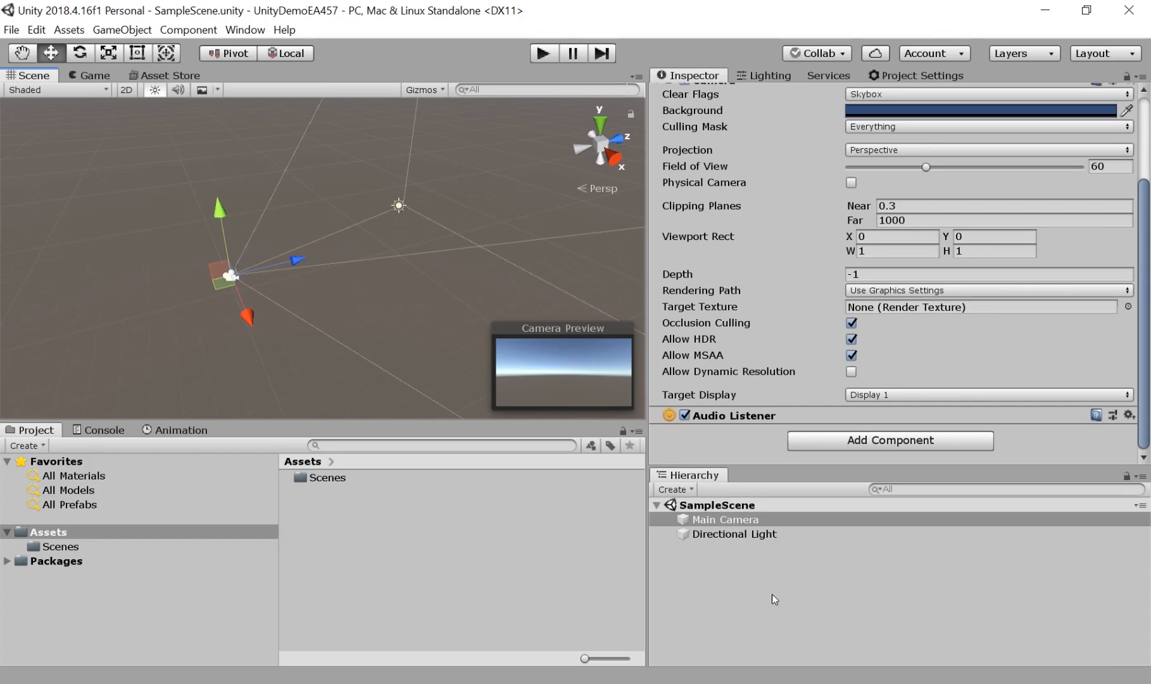
left_click(396, 207)
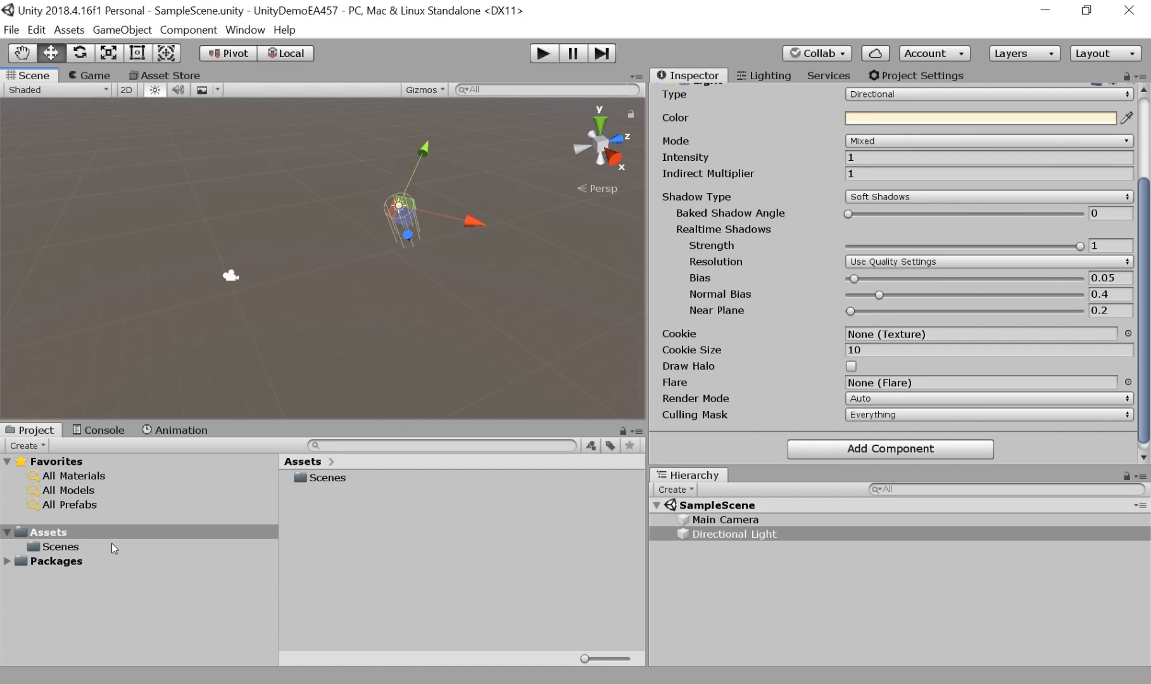
Reveal the Scenes folder in File Explorer and go up to the UnityDemoEA457 project folder, keeping Unity's Project window visible alongside.
right_click(321, 480)
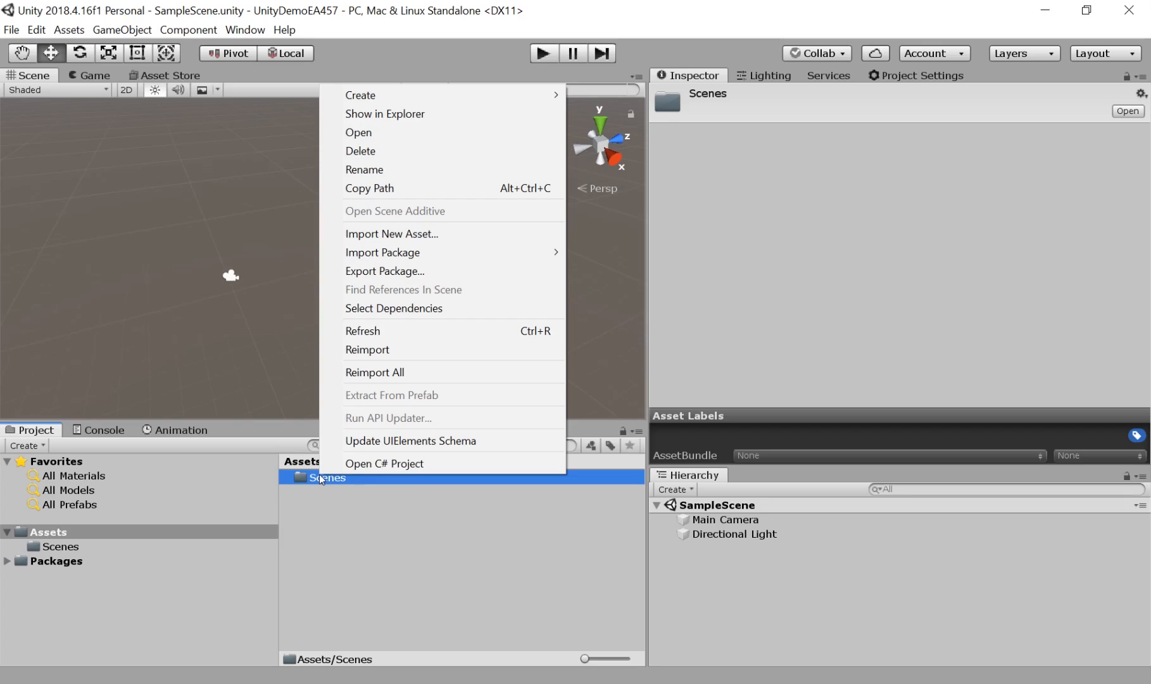
left_click(452, 113)
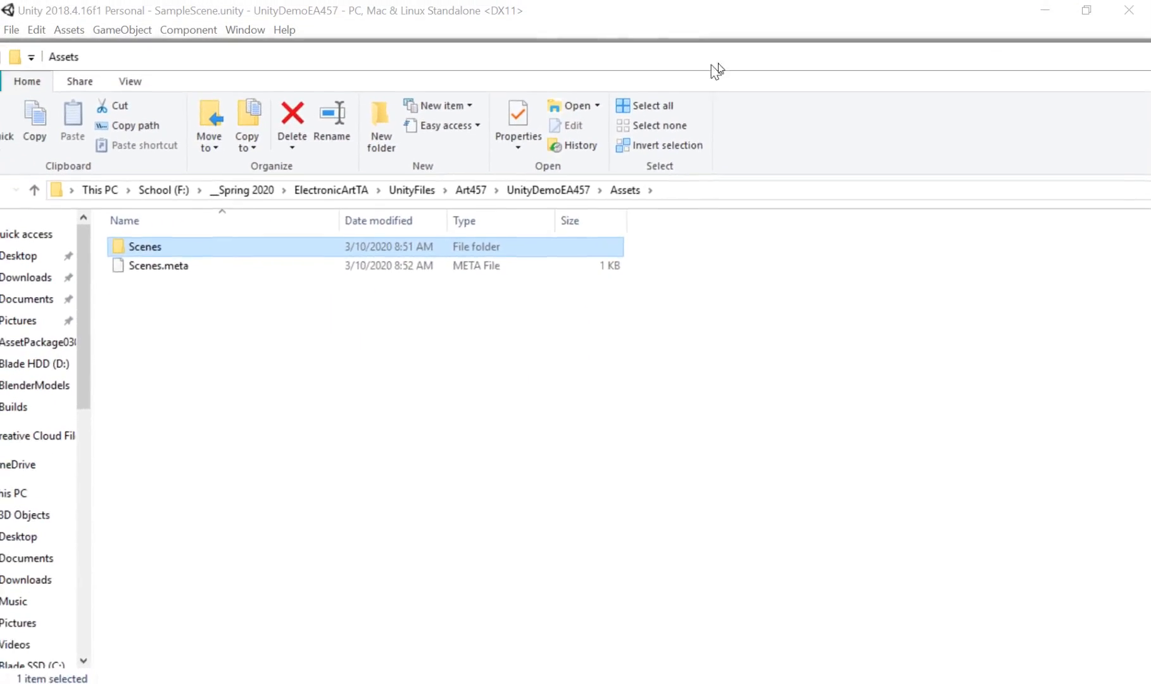
left_click(576, 181)
left_click_drag(261, 48, 614, 57)
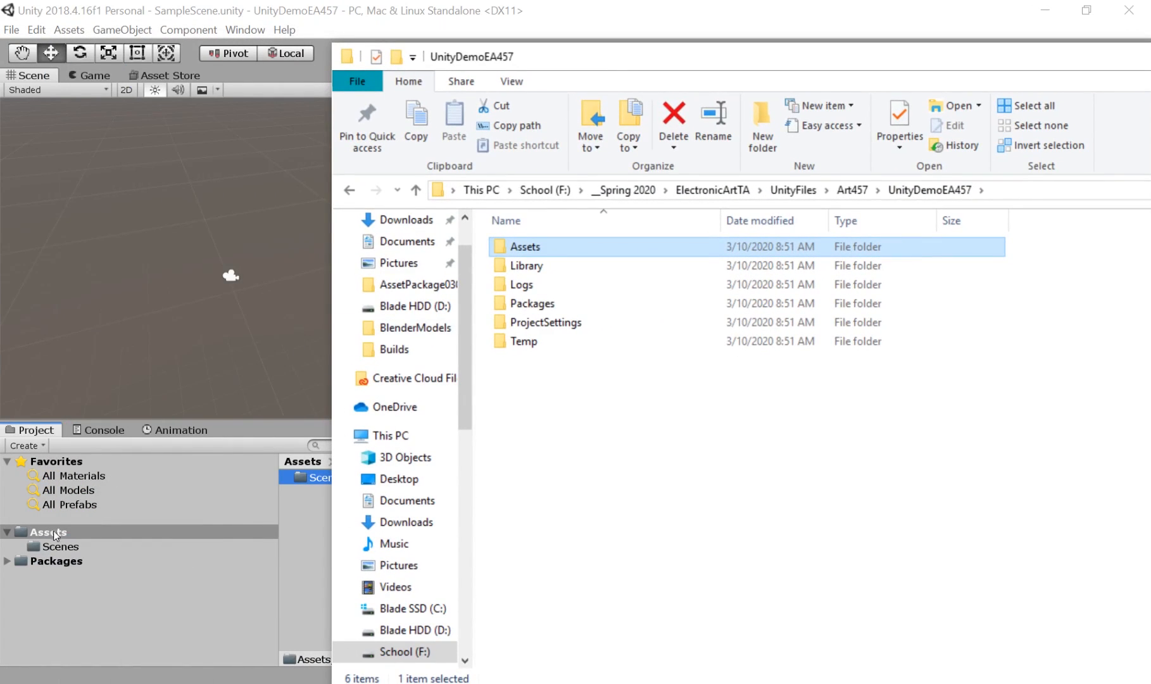
Open the project's Assets folder in File Explorer to compare it with the Project window, and return to Unity.
double_click(526, 251)
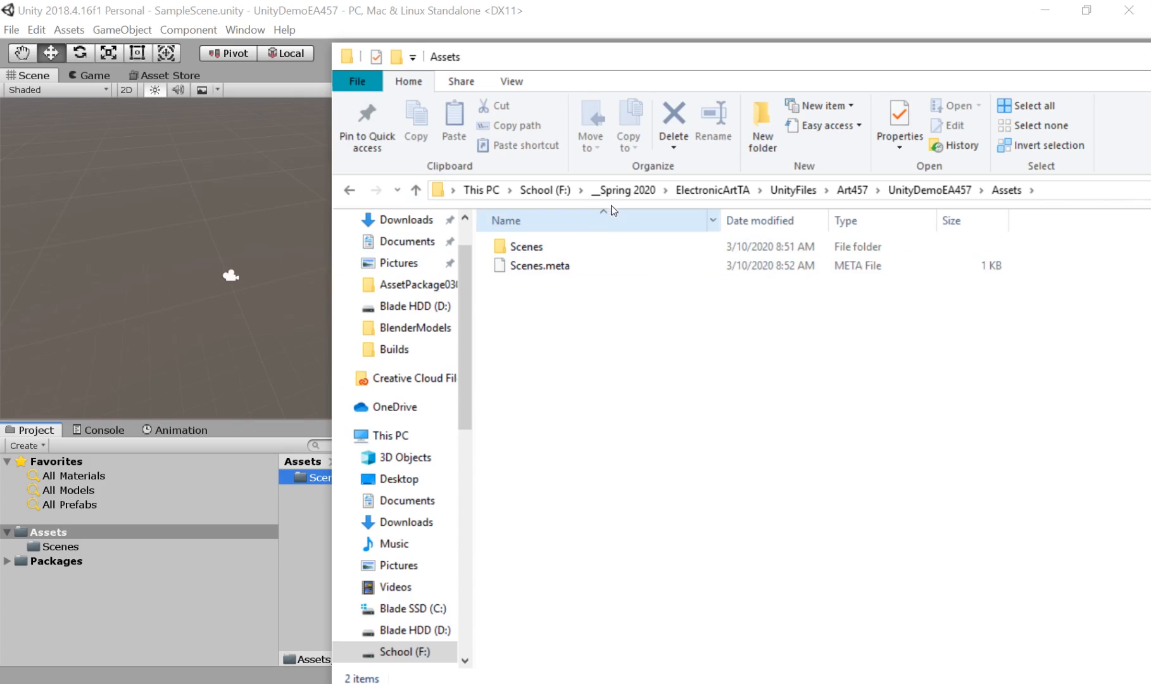
left_click_drag(653, 60, 0, 181)
left_click(1073, 174)
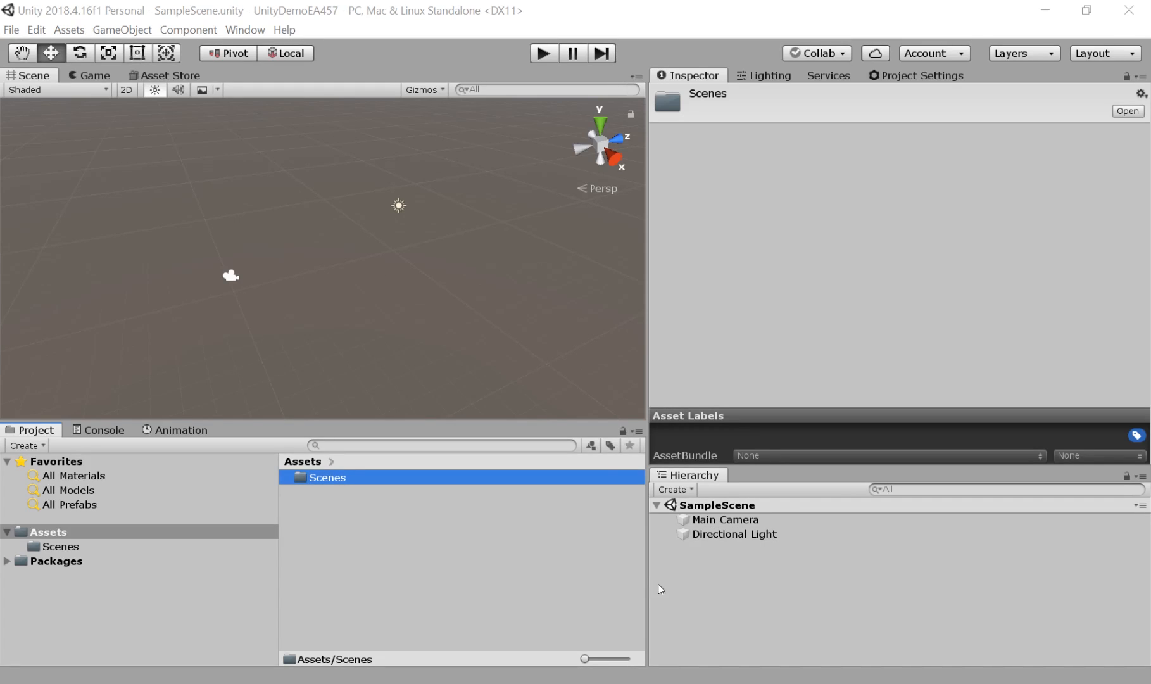
Examine the object creation options offered in the Hierarchy without creating anything.
right_click(730, 602)
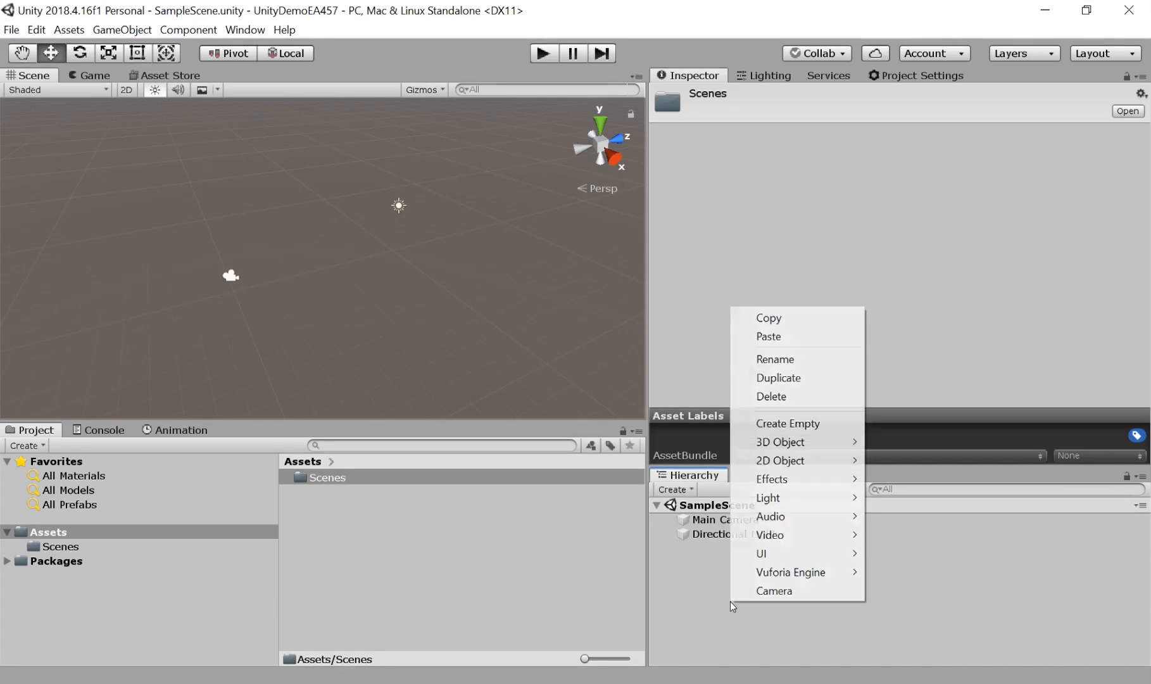
left_click(700, 589)
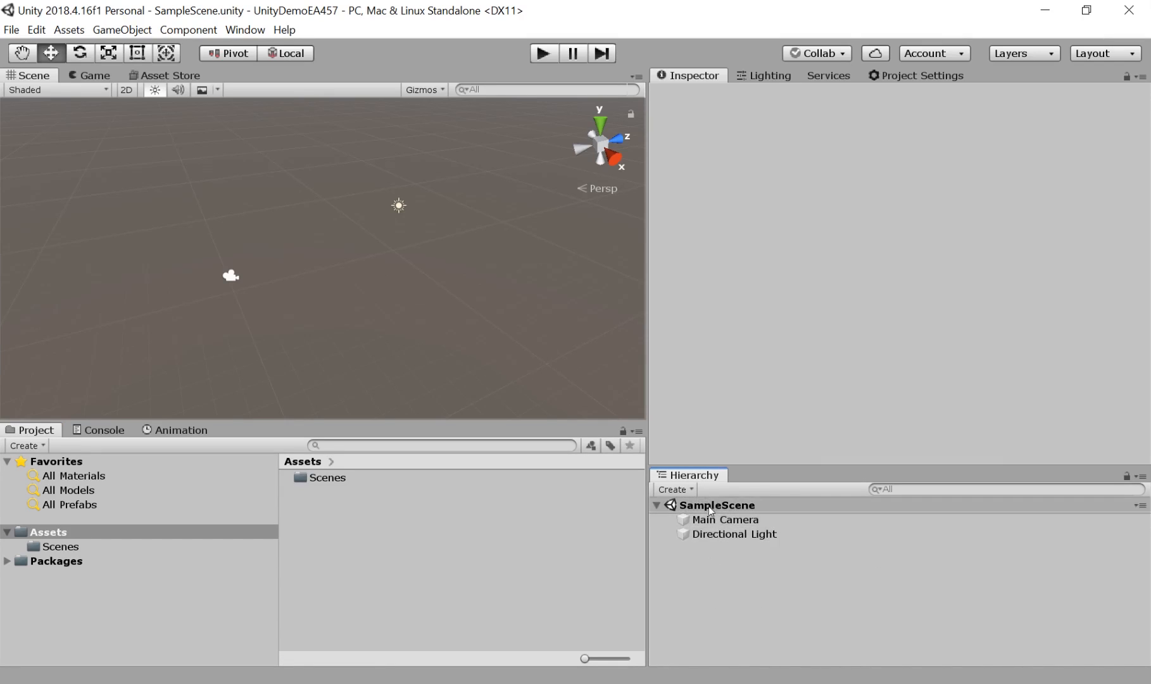
left_click(690, 488)
left_click(728, 576)
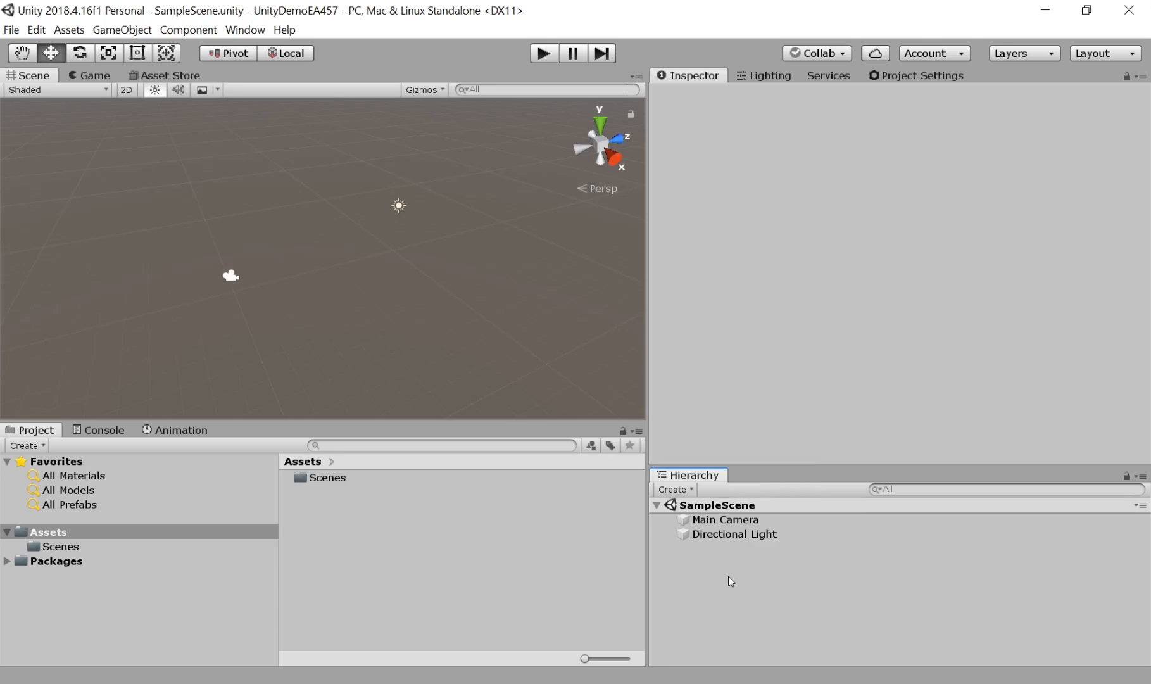
right_click(728, 576)
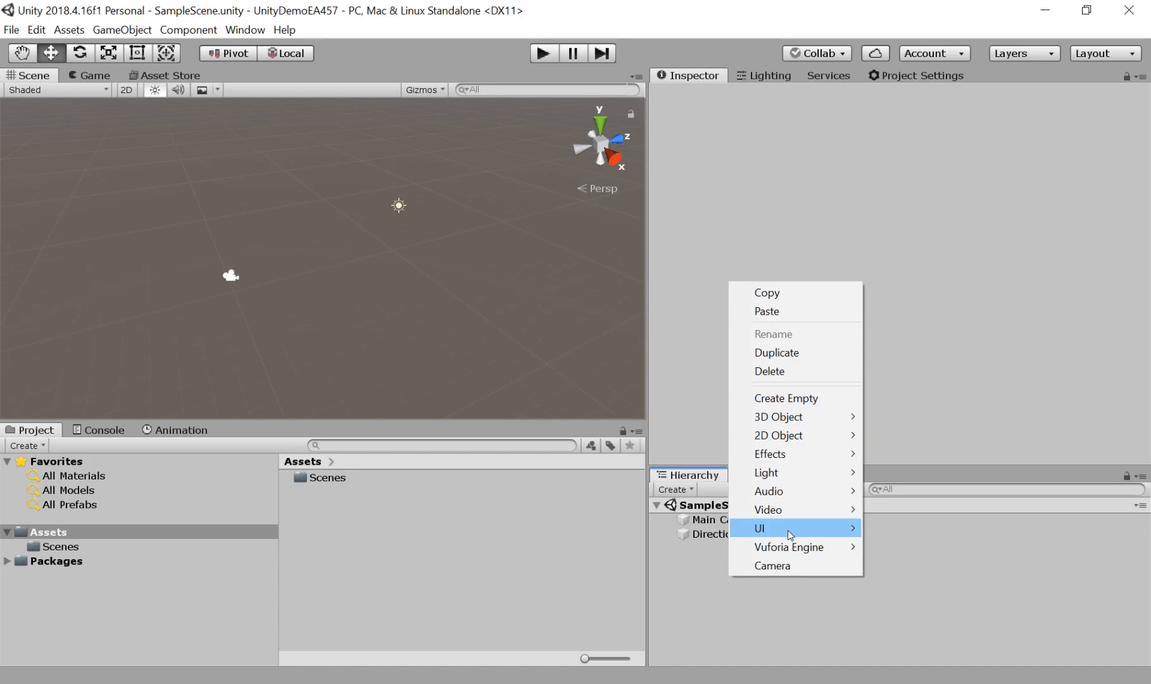
left_click(722, 623)
Create a Terrain 3D object in SampleScene.
left_click(689, 487)
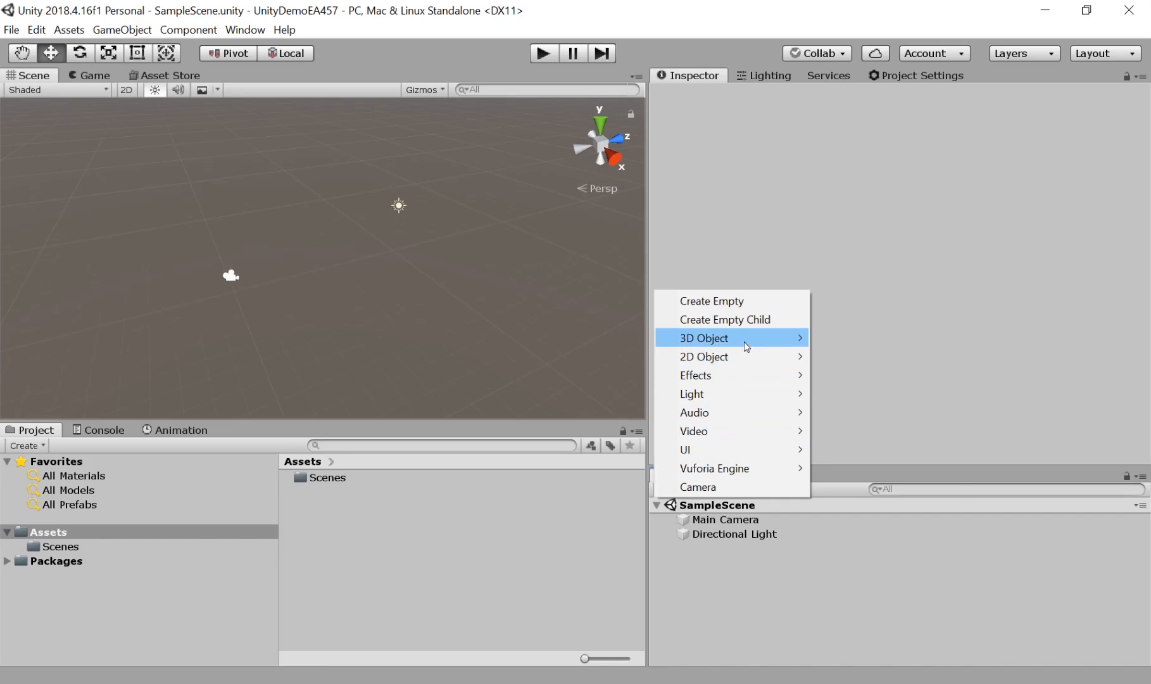
mouse_move(748, 337)
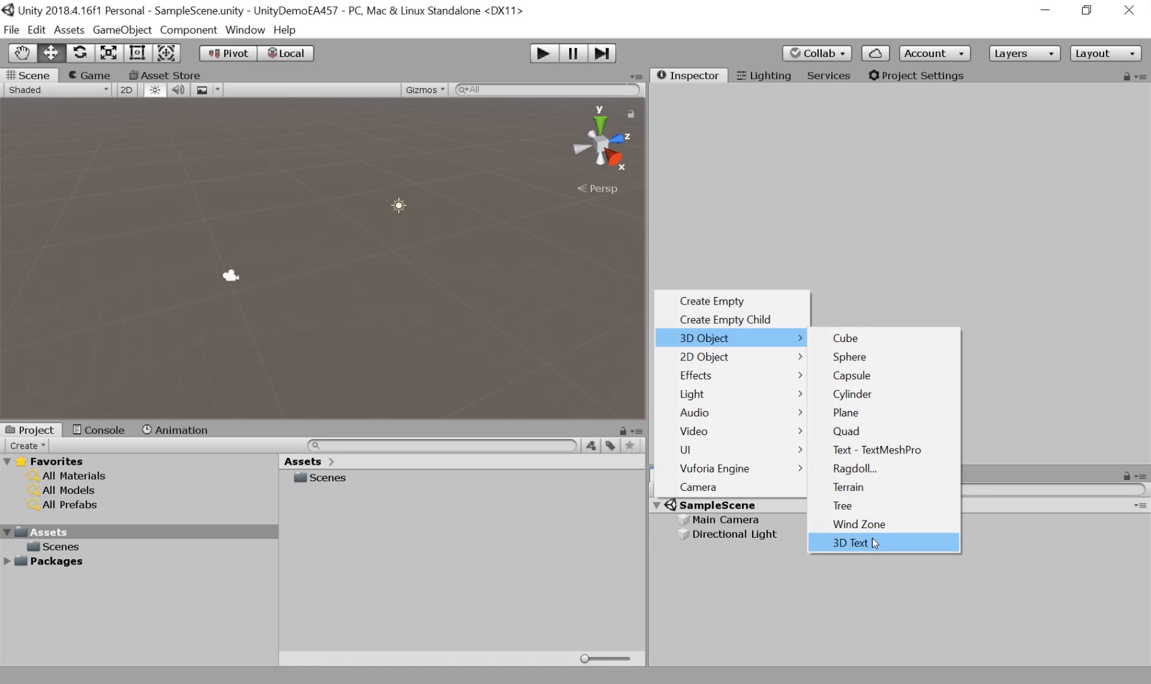
left_click(880, 485)
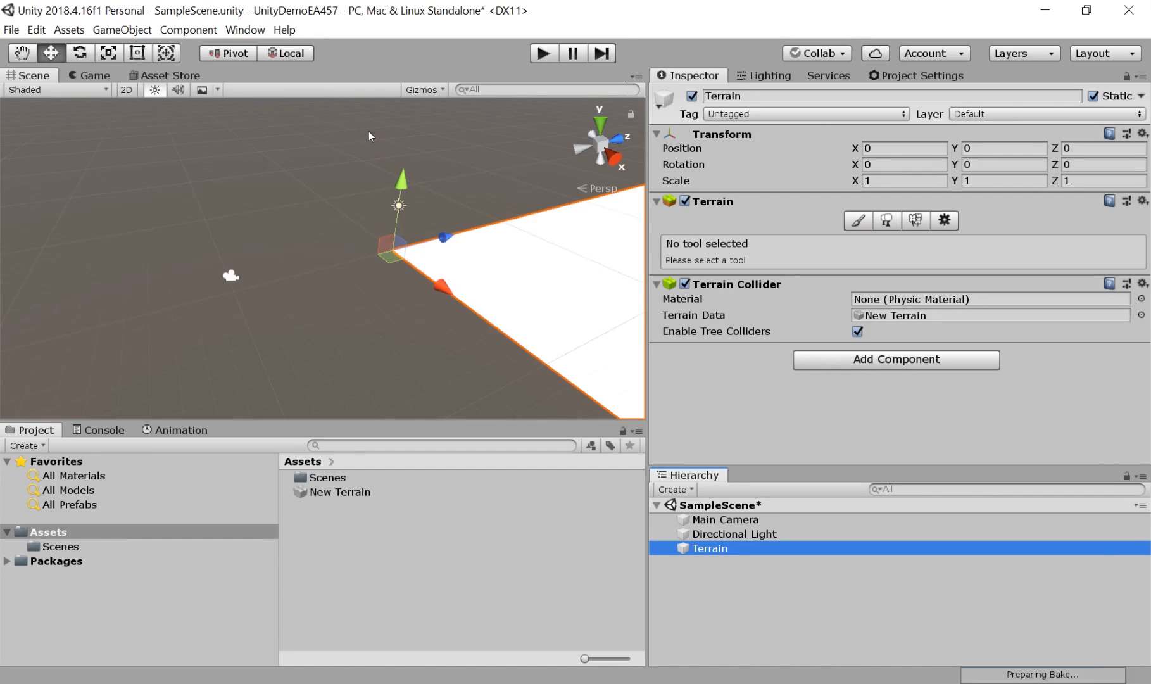
Frame the whole terrain in the Scene view and move it along its X axis to position 297.
scroll(467, 231, "down", 15)
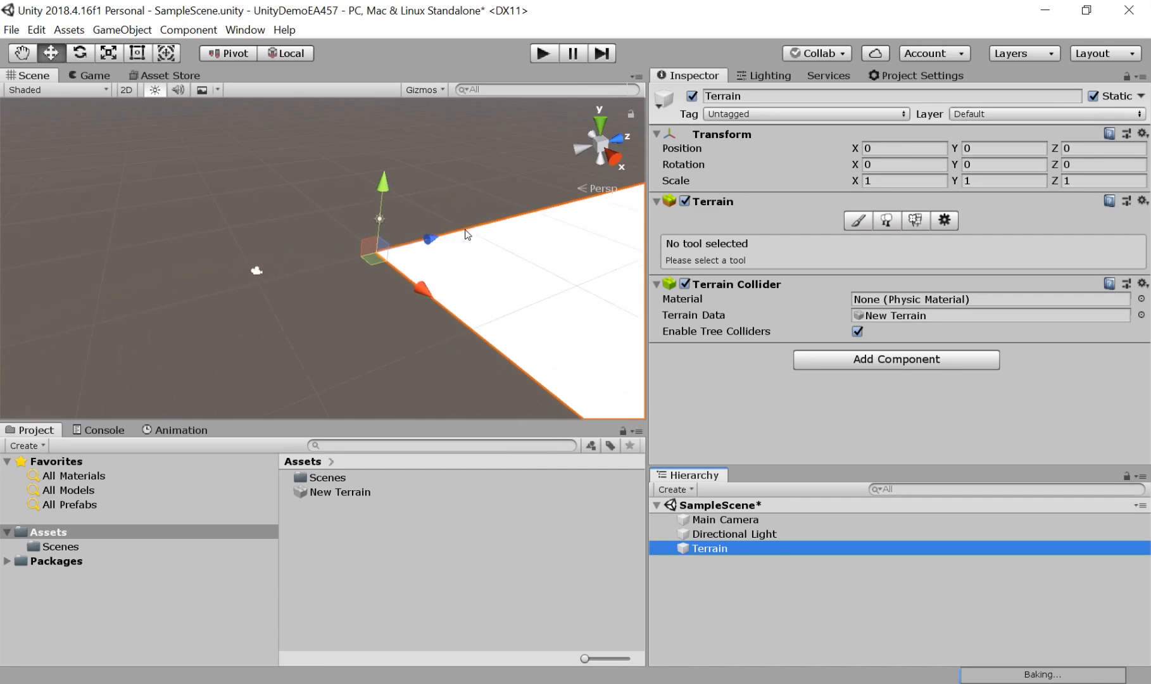
middle_click_drag(485, 260, 282, 152)
scroll(468, 212, "down", 10)
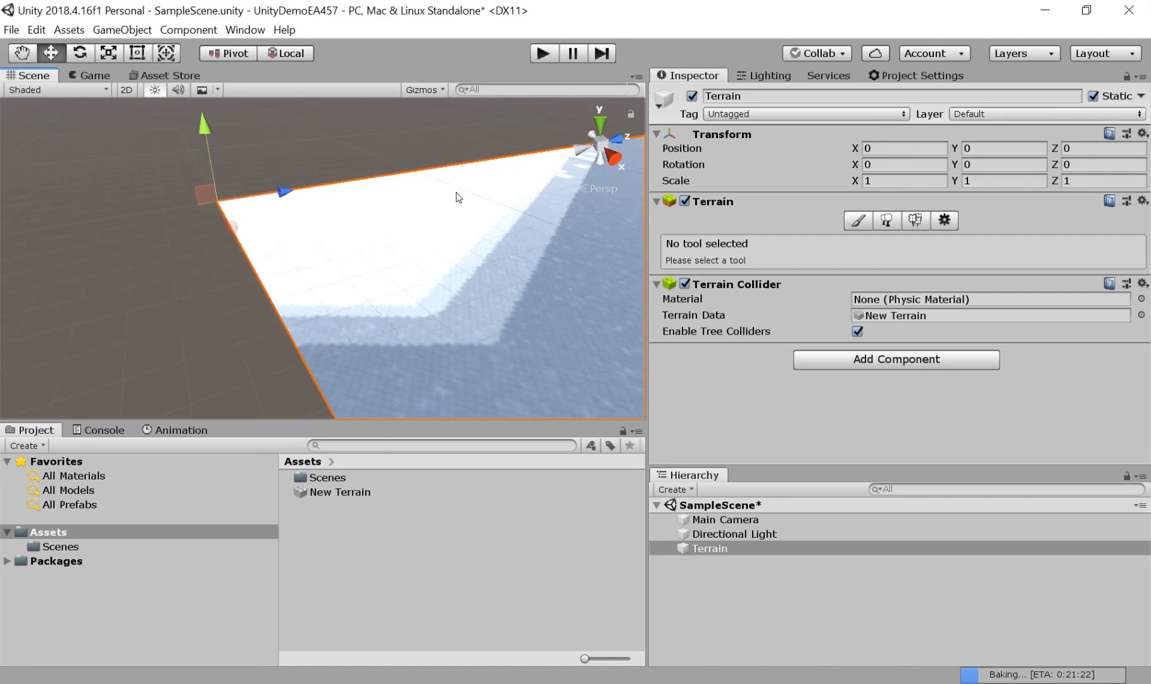
scroll(469, 215, "down", 8)
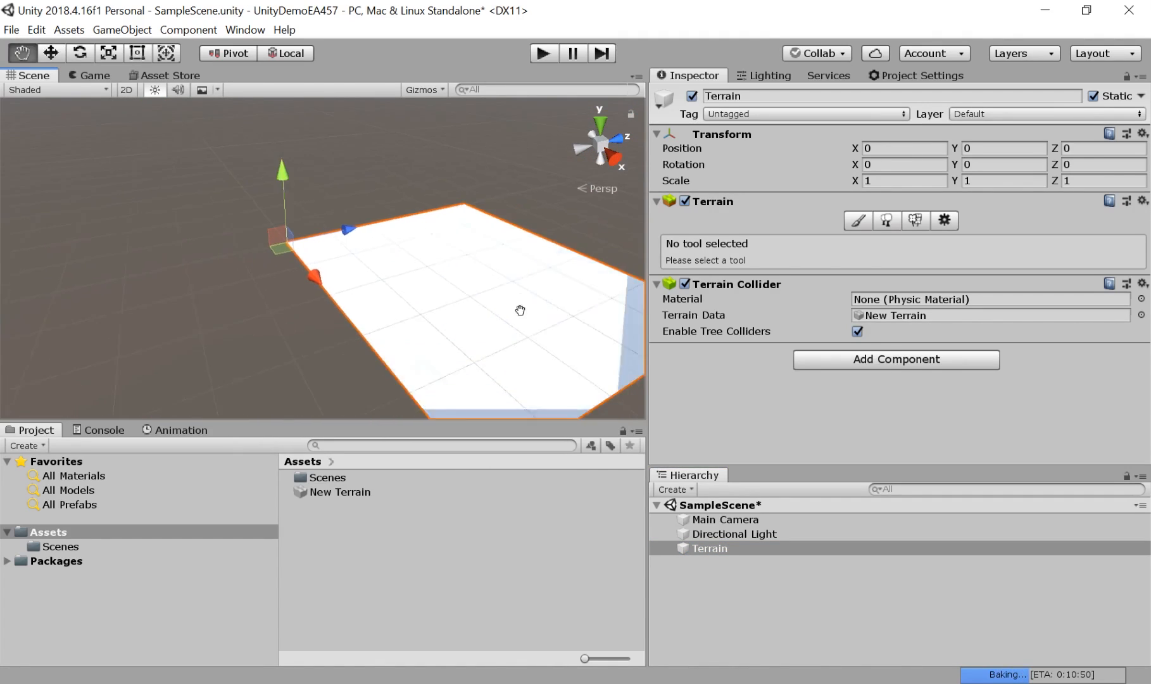
scroll(361, 236, "up", 2)
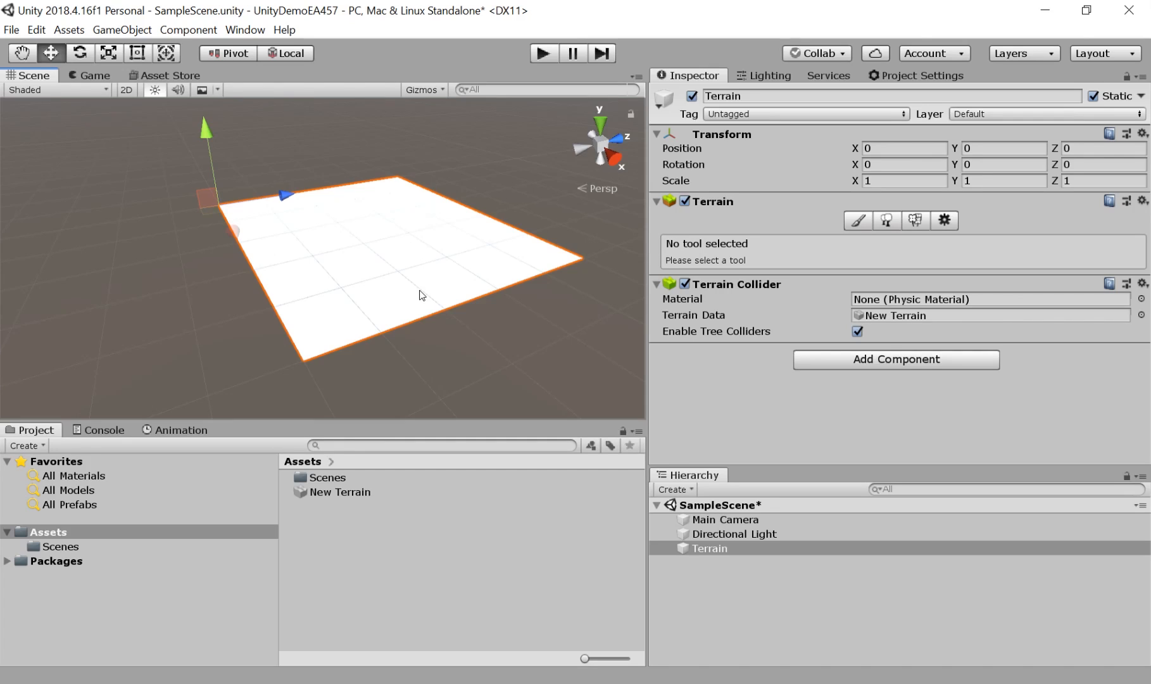
left_click_drag(245, 243, 270, 292)
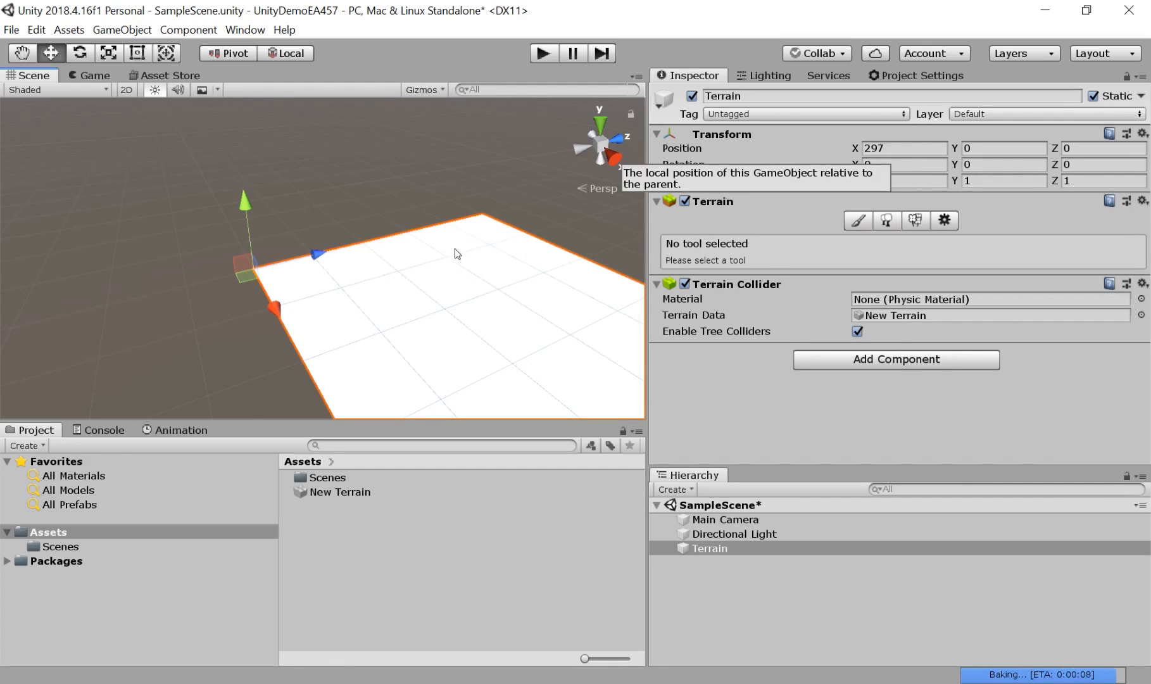
Reset the terrain's X position to 0.
left_click(865, 147)
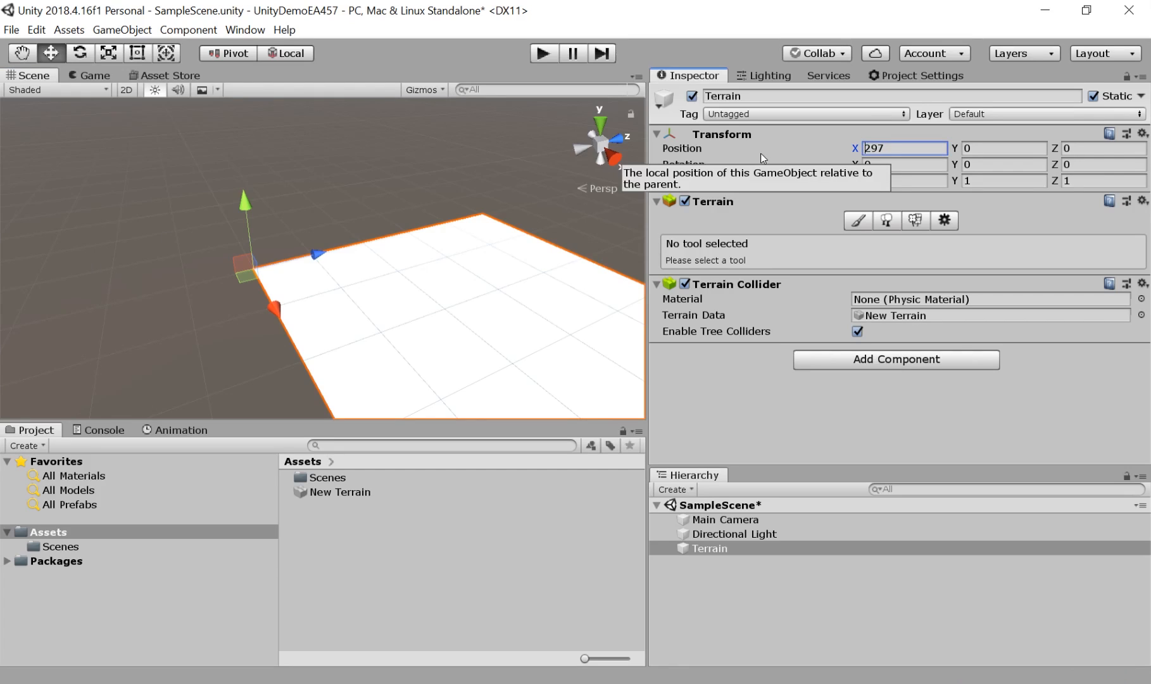
type("0")
key("Delete")
key("Delete")
key("Delete")
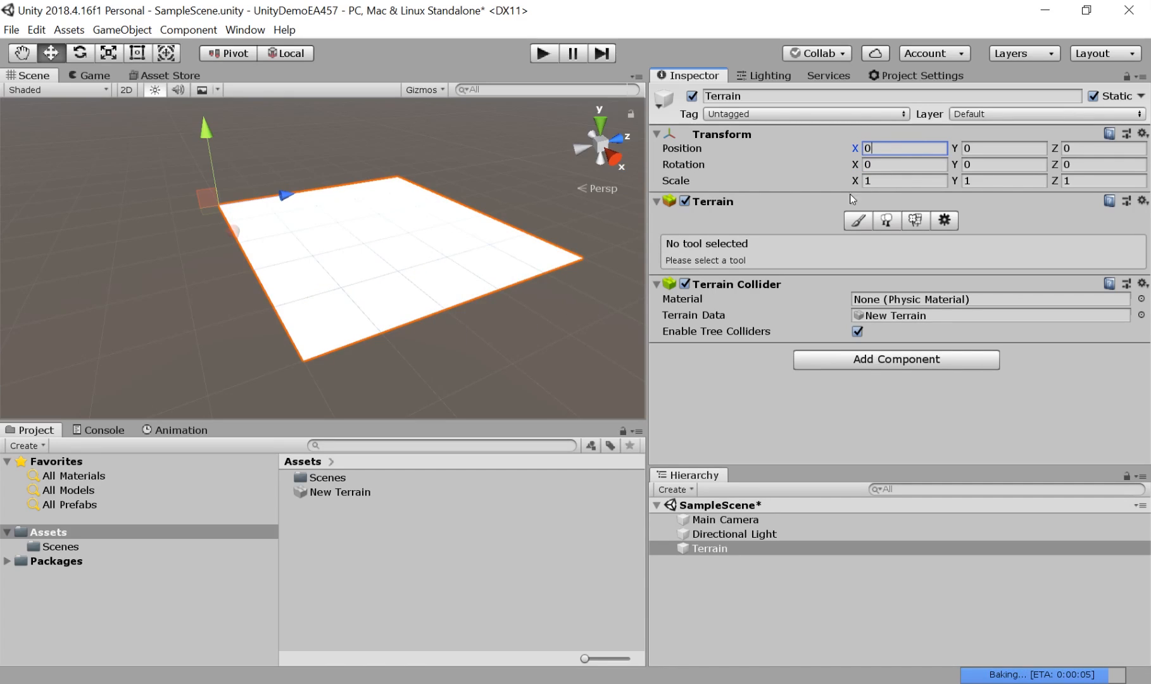
Set the terrain's X, Y and Z scale to 0.5.
left_click(904, 181)
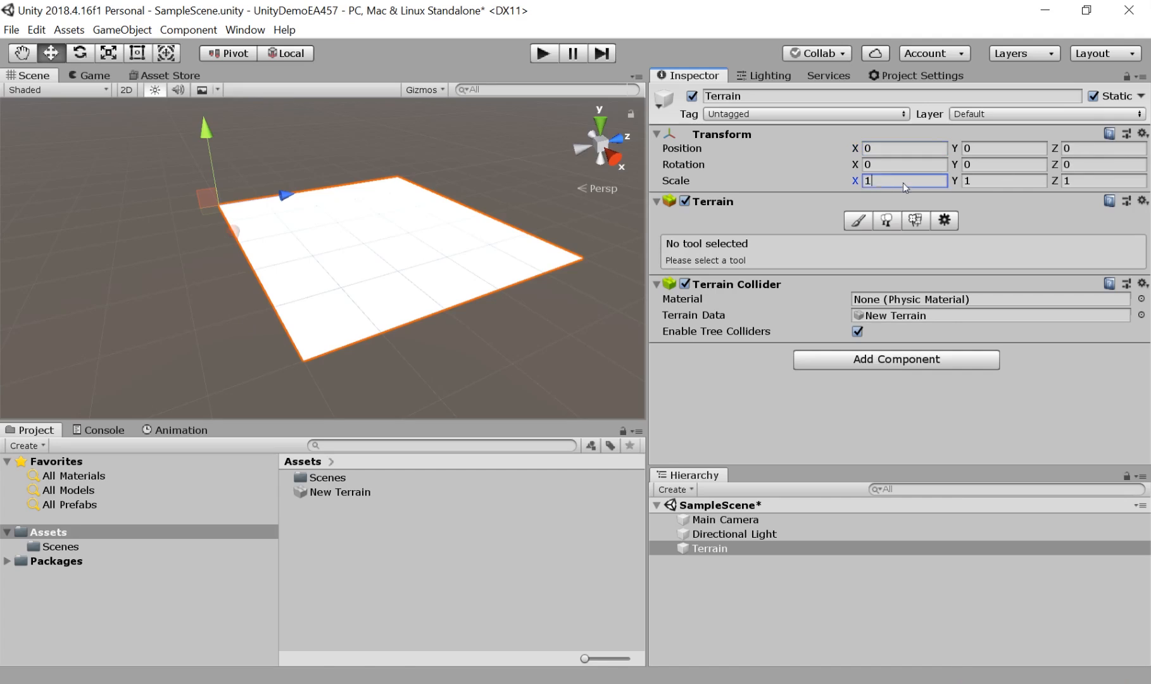
type("0.5")
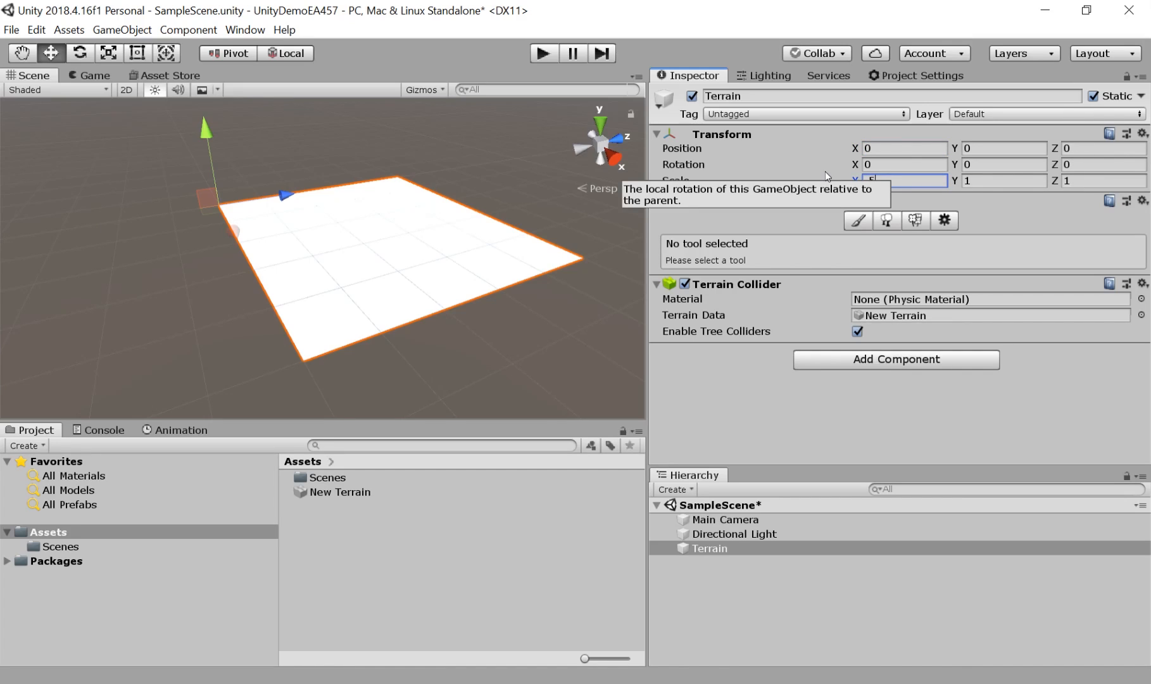
key("Tab")
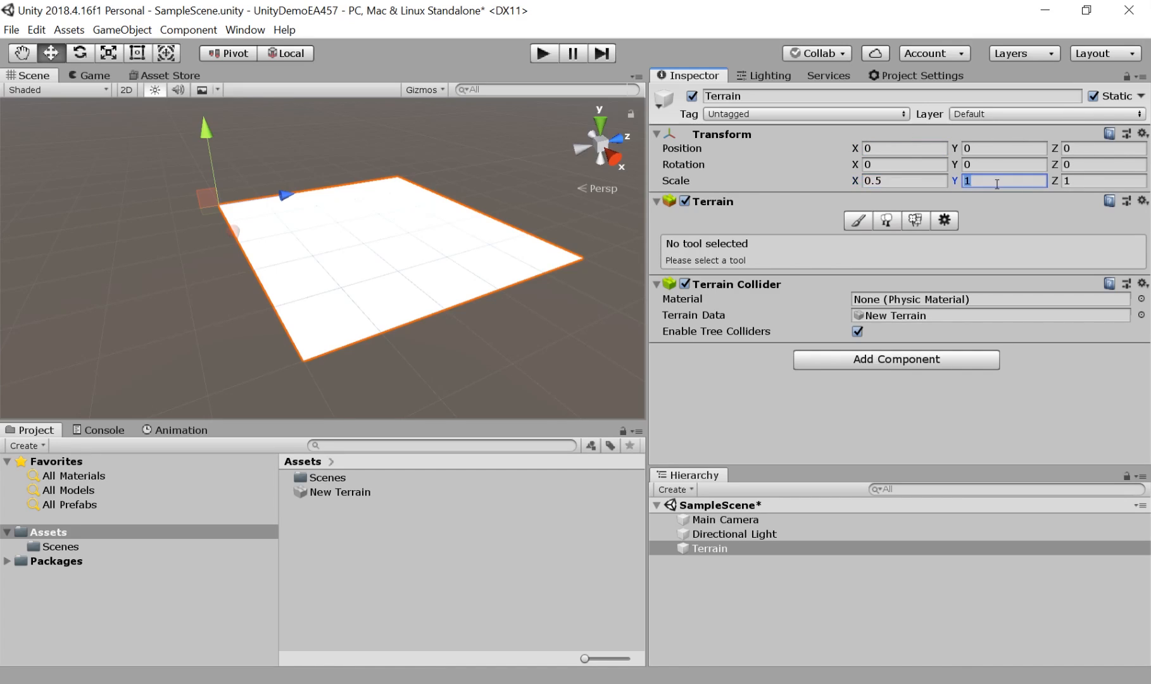
type(".5")
key("Tab")
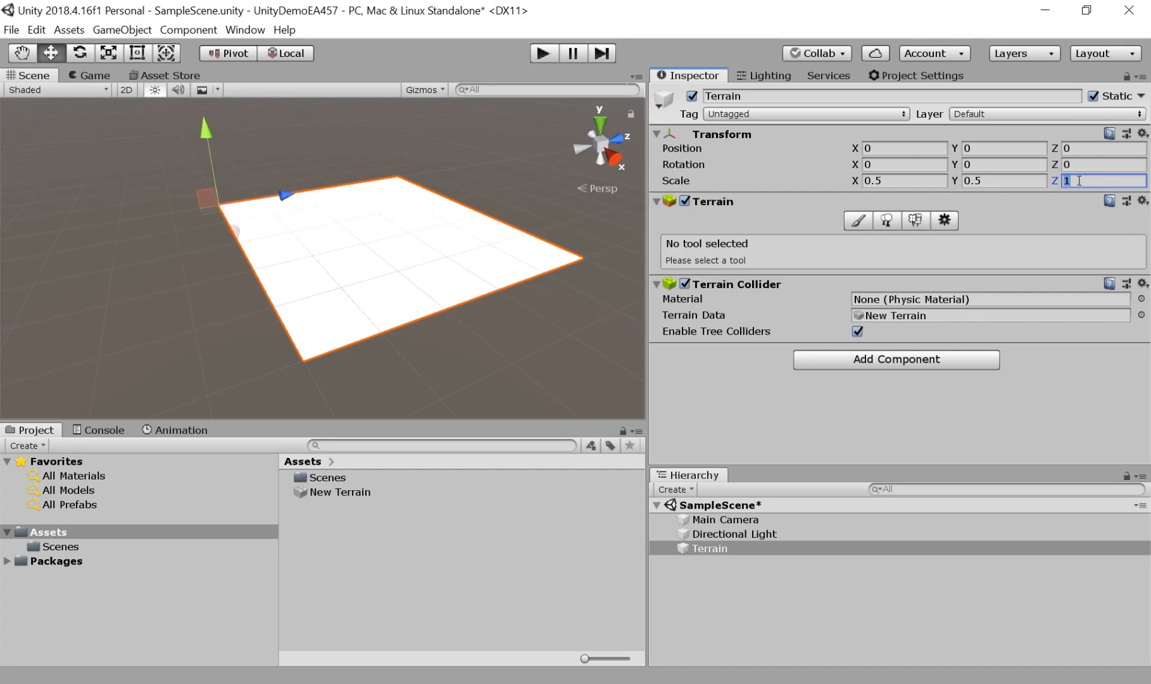
type("0.5")
Set the terrain's X, Y and Z scale to 0.
left_click(930, 181)
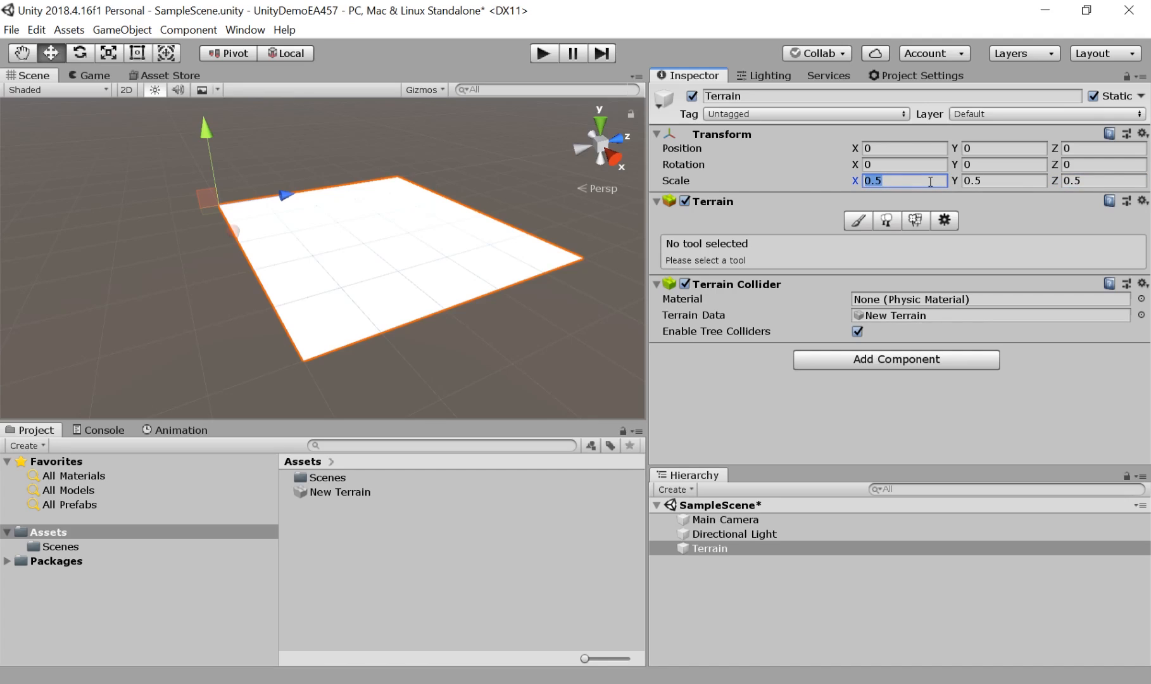
type("0")
key("Tab")
type("0")
key("Tab")
type("0")
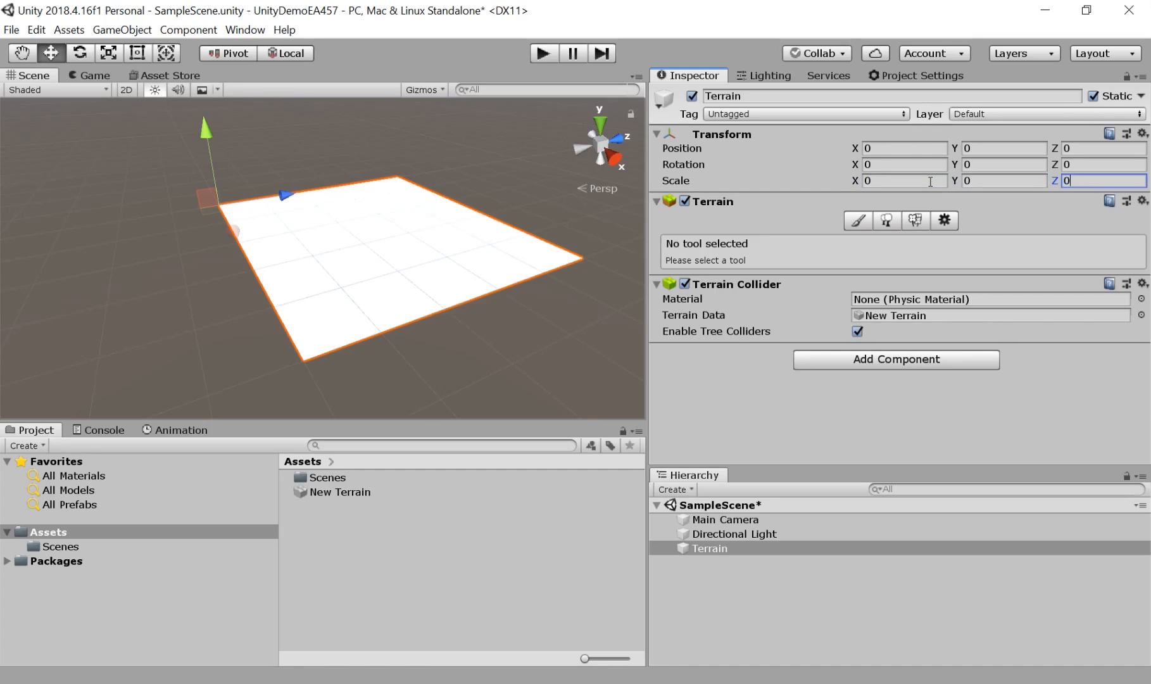
key("Return")
Set the terrain's X rotation to 41.1 and examine the terrain from a low side angle.
left_click_drag(856, 165, 946, 286)
middle_click_drag(336, 370, 337, 306)
right_click_drag(337, 306, 494, 224)
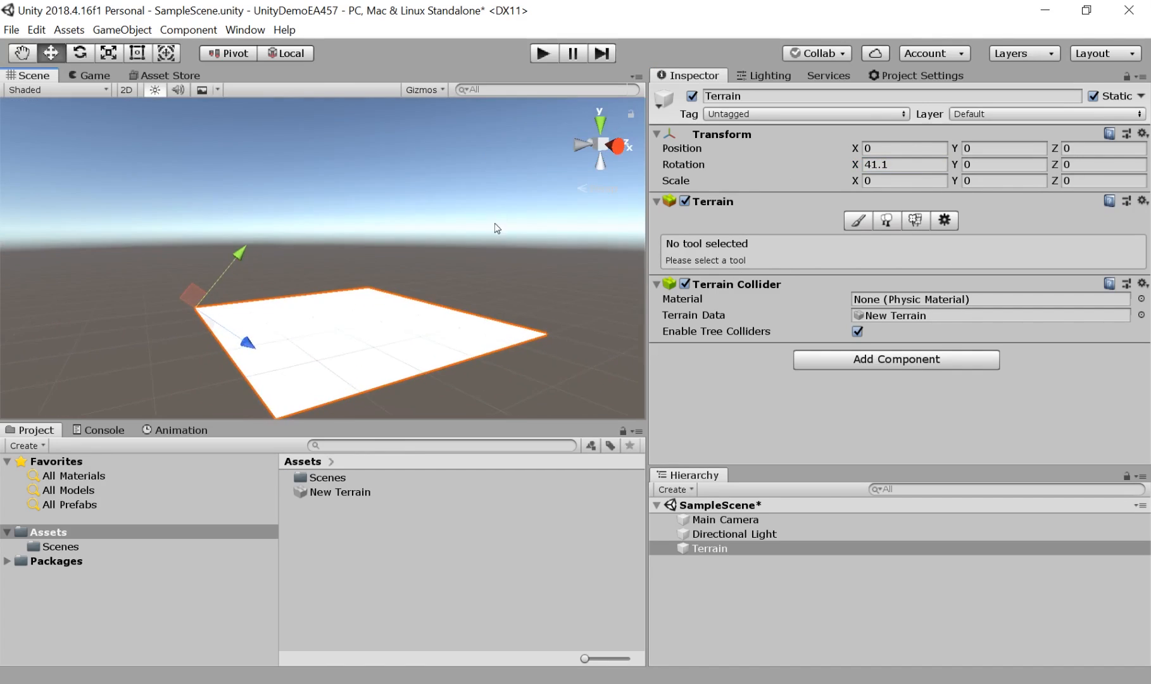
middle_click_drag(497, 228, 493, 172)
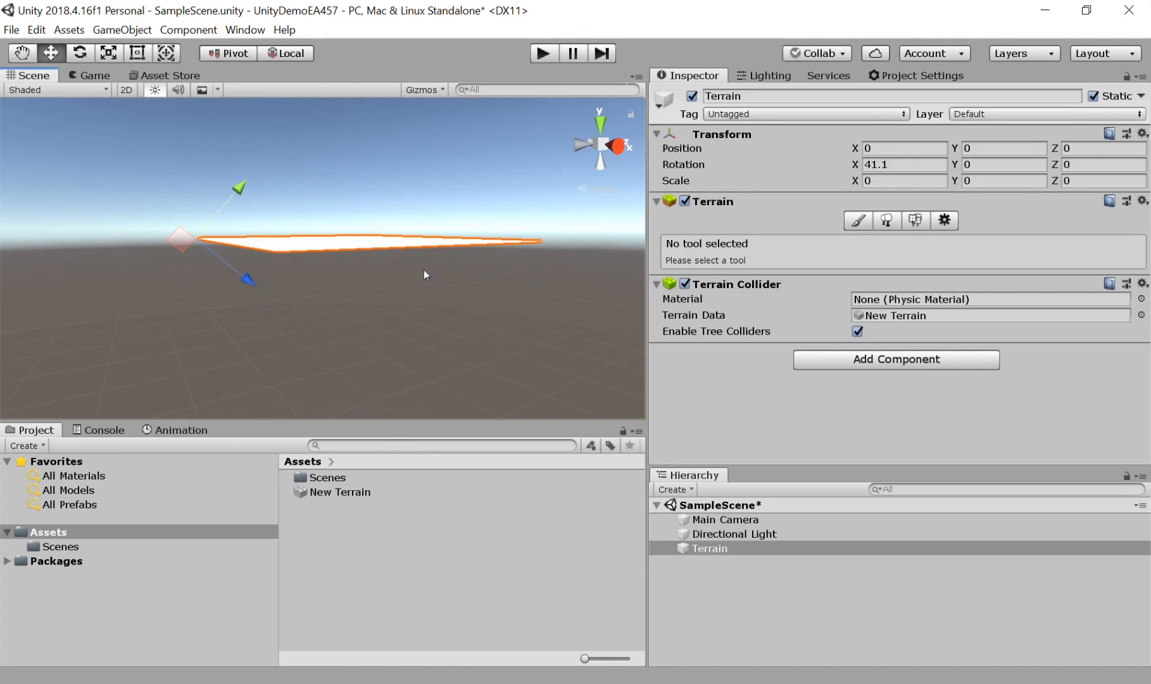
middle_click_drag(373, 219, 361, 273)
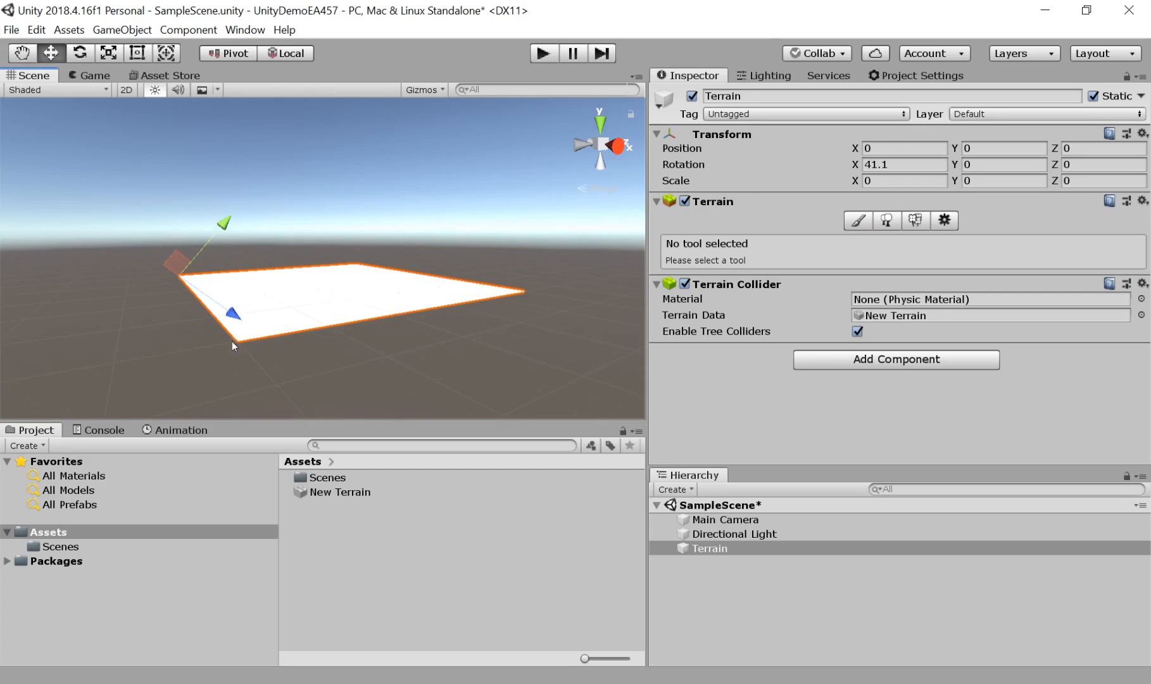
Reset the terrain's X rotation to 0.
left_click(891, 166)
type("0")
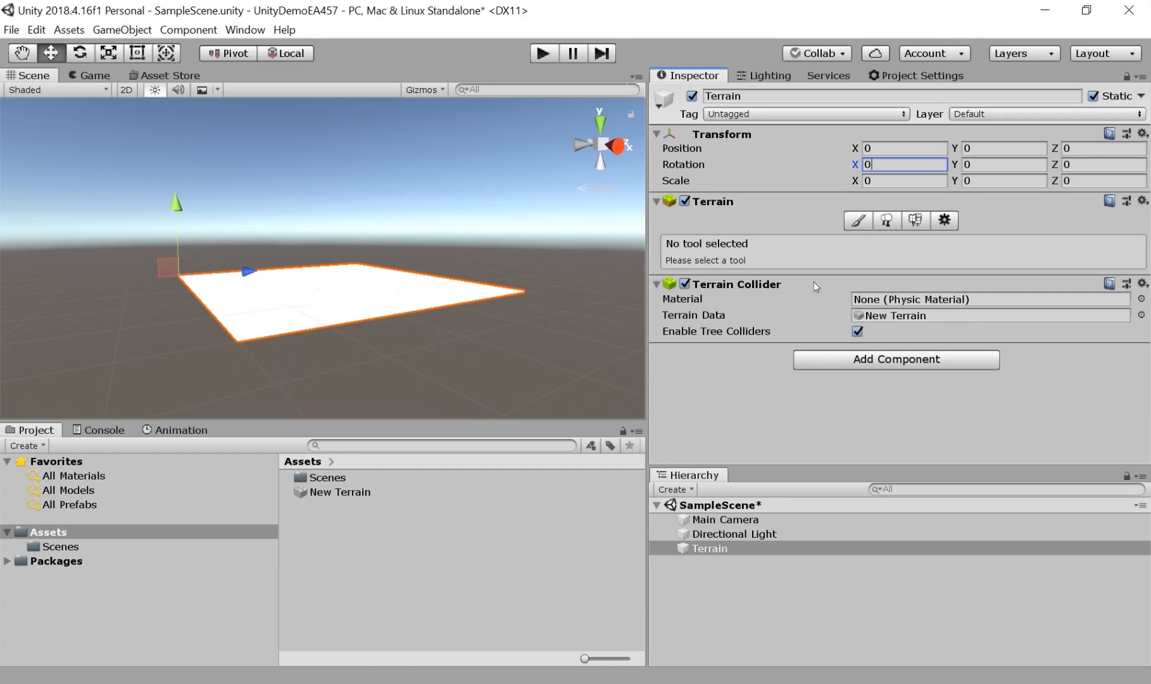
mouse_move(768, 294)
Activate Paint Terrain for the terrain with the Raise or Lower Terrain tool.
middle_click_drag(469, 297, 449, 369)
right_click_drag(495, 310, 452, 380)
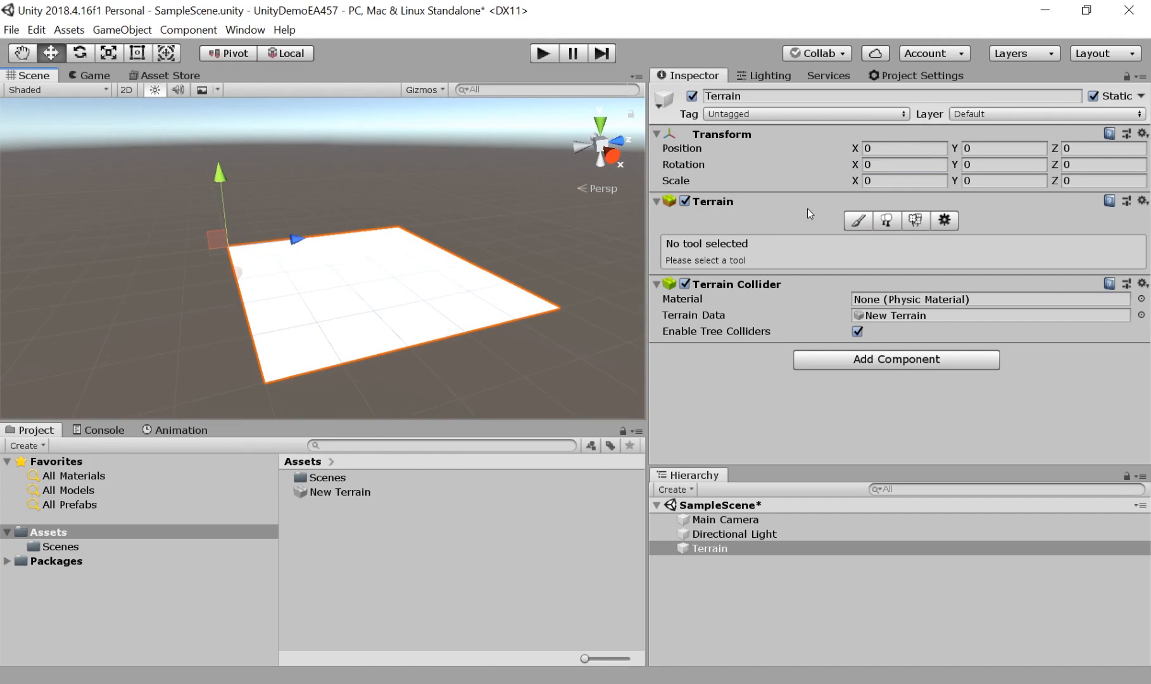
left_click(857, 220)
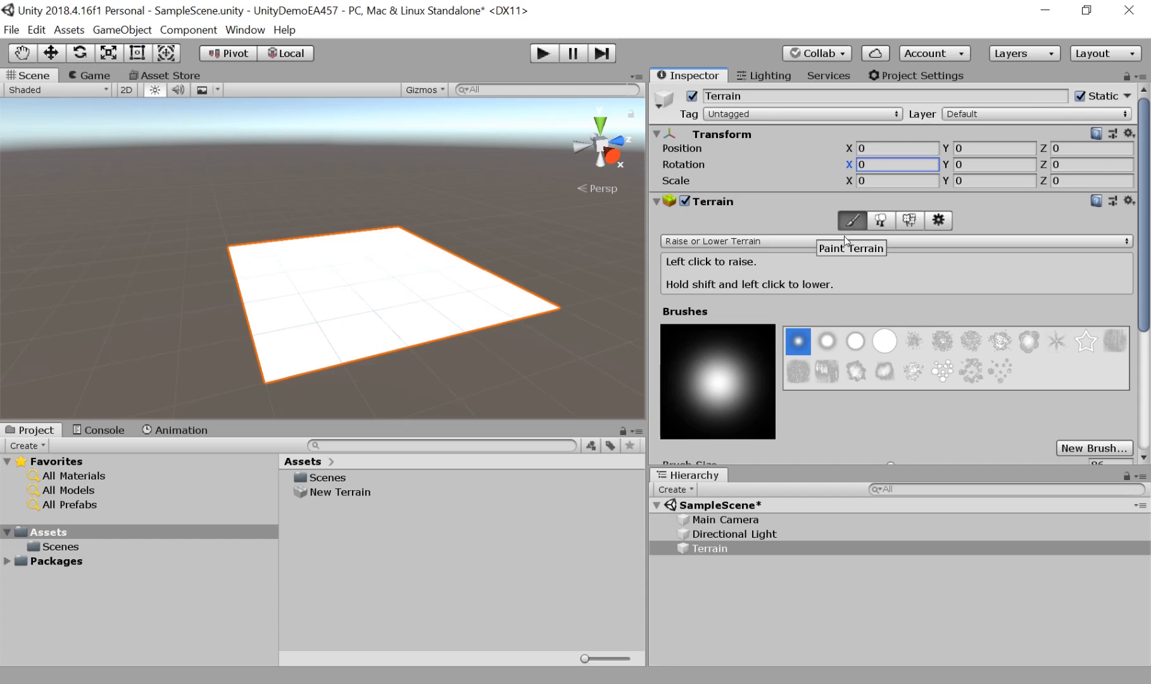
left_click(842, 242)
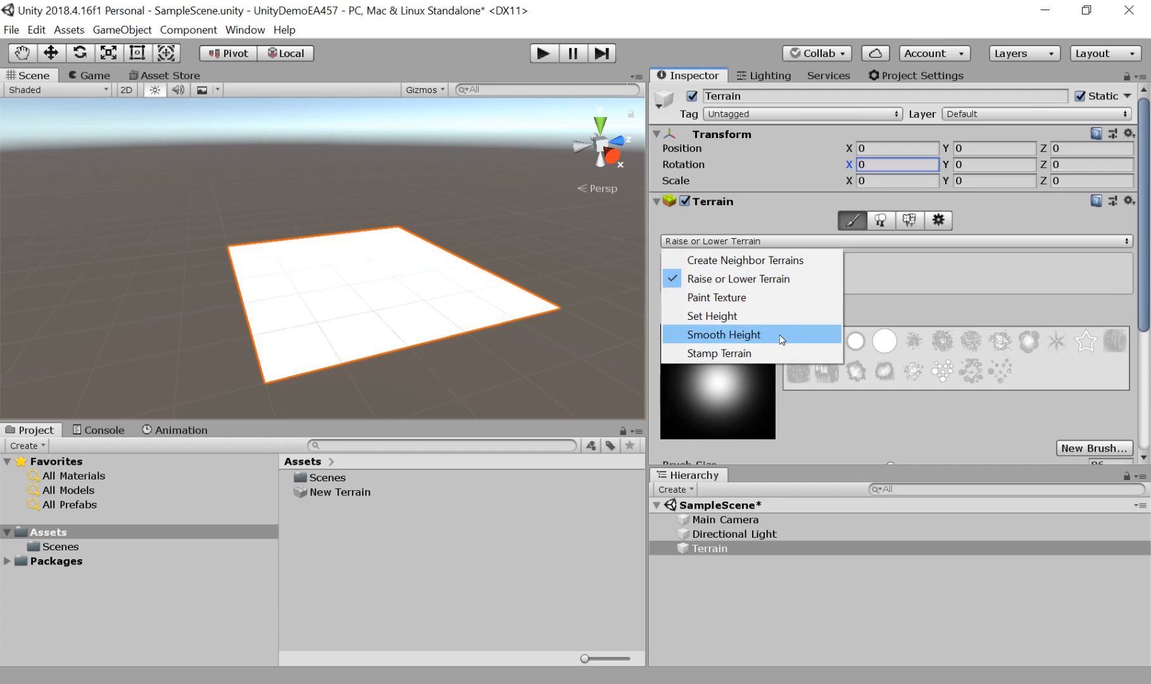
left_click(777, 282)
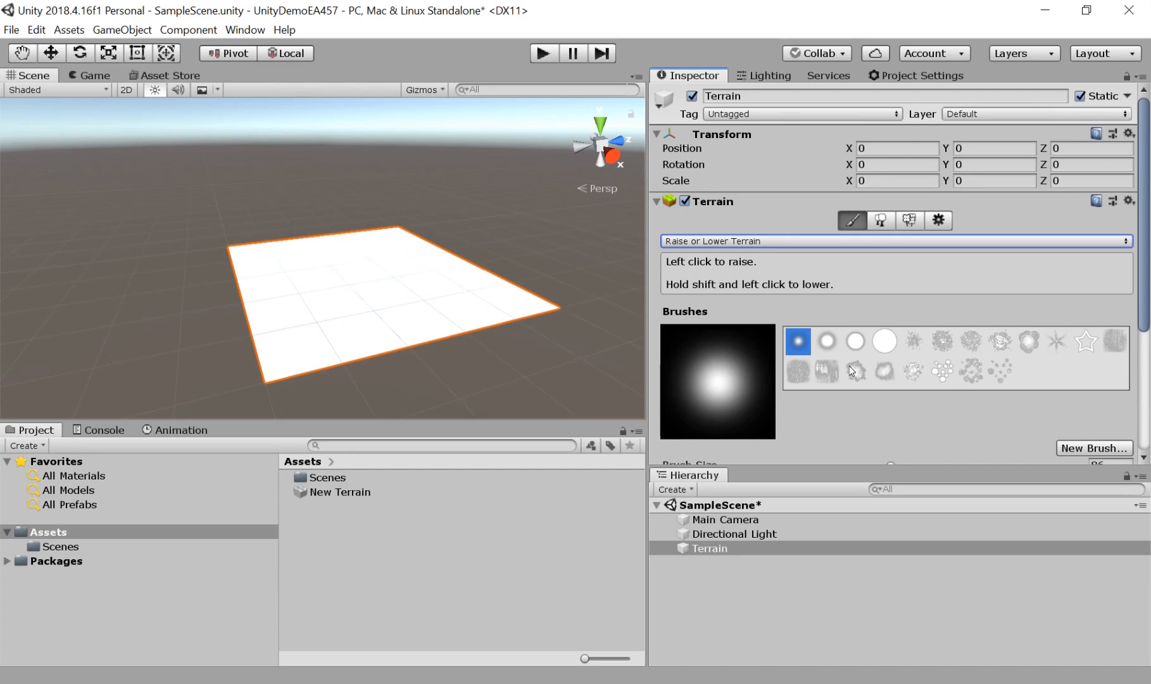
Compare several built-in terrain brushes, choose the second soft round one, and set its brush size to 440.
scroll(859, 305, "down", 2)
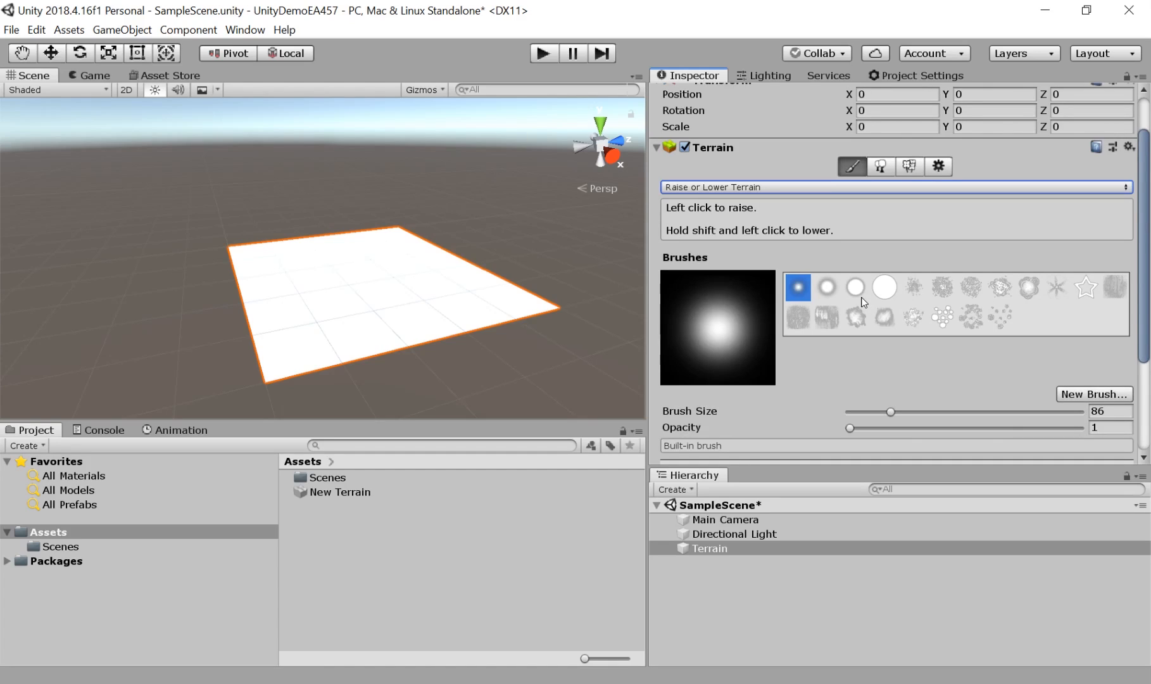
left_click(828, 287)
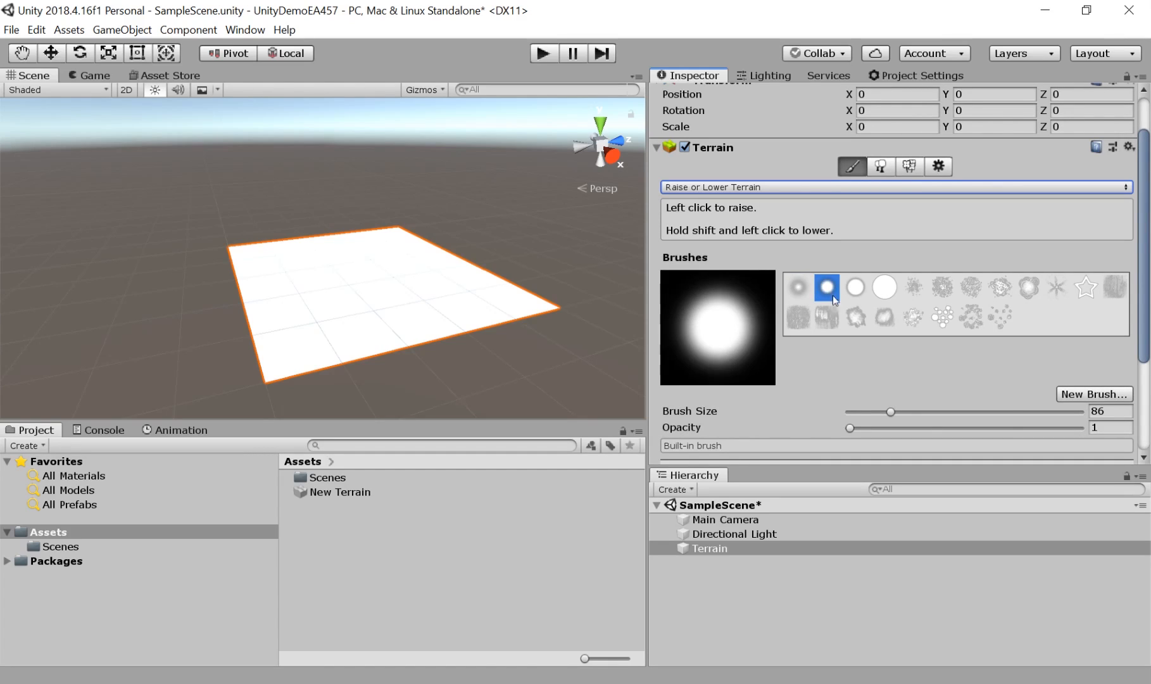
left_click(912, 287)
left_click(889, 289)
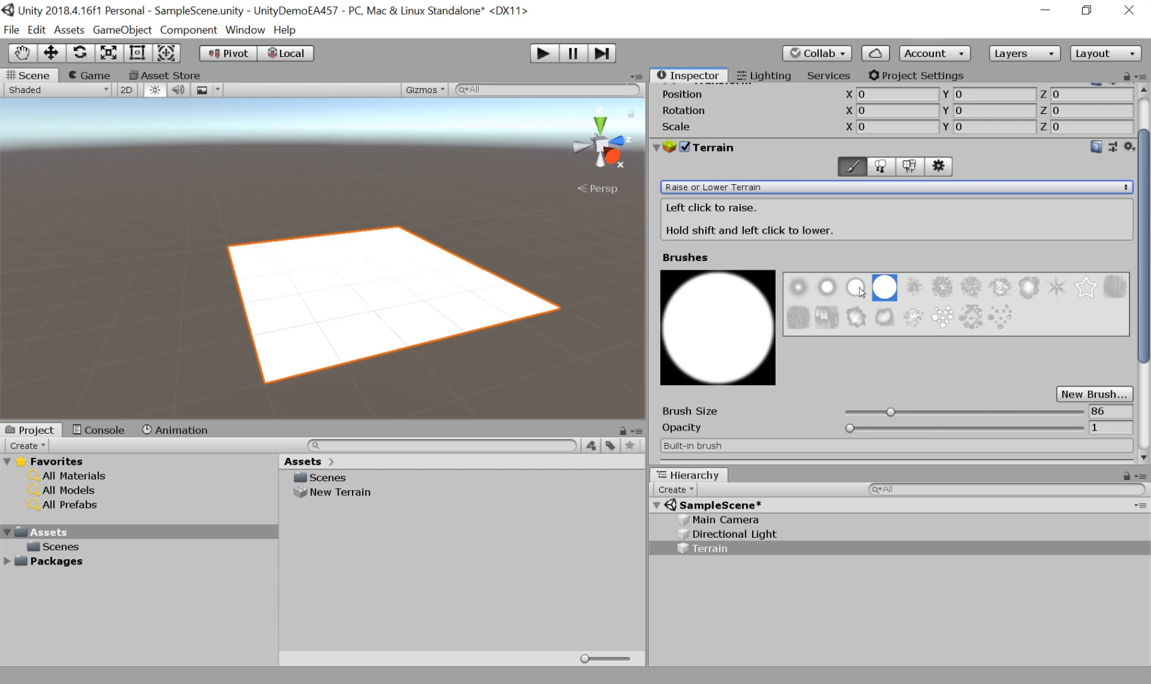
left_click(828, 285)
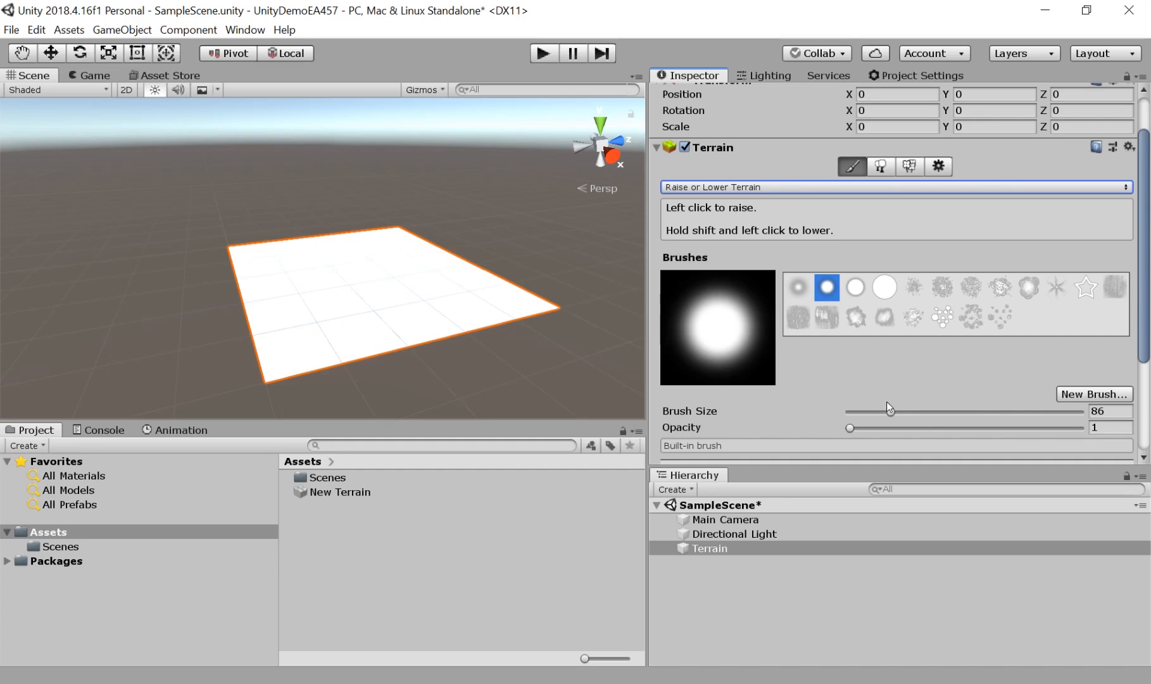
left_click_drag(891, 412, 1067, 412)
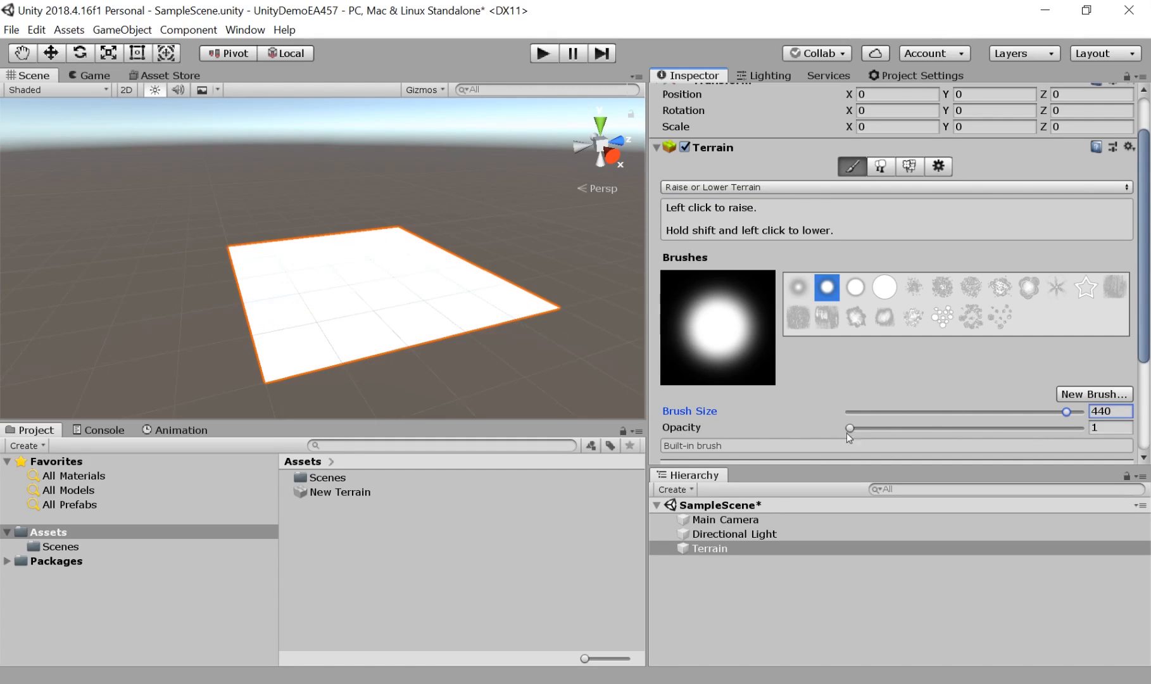
Try raising the middle of the terrain at opacity 100, and undo the stroke and the preceding rotation reset.
left_click_drag(849, 427, 1074, 438)
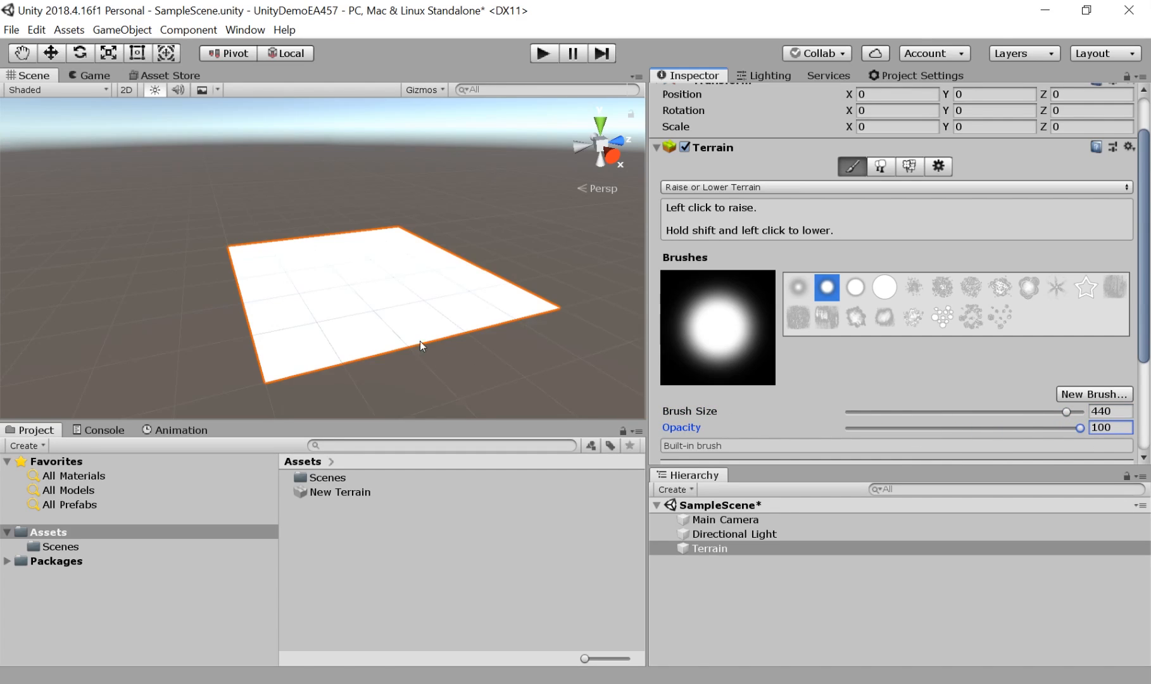
mouse_move(366, 262)
left_mouse_down()
mouse_move(348, 283)
mouse_move(328, 275)
mouse_move(347, 298)
left_mouse_up()
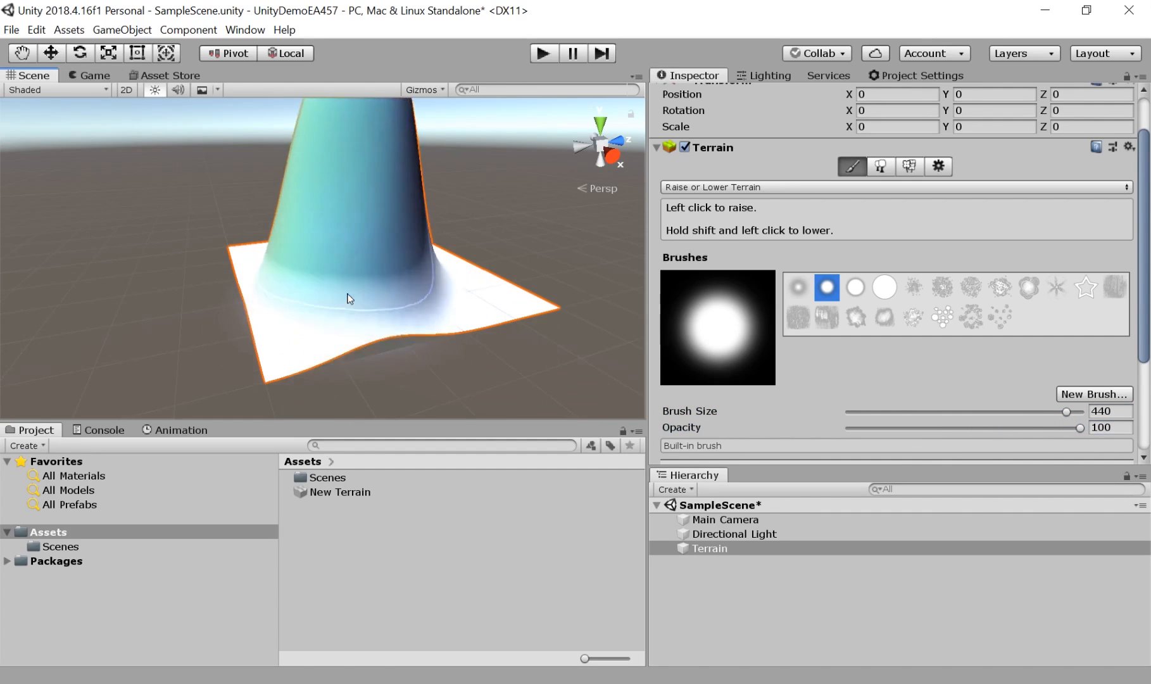
key("ctrl+z")
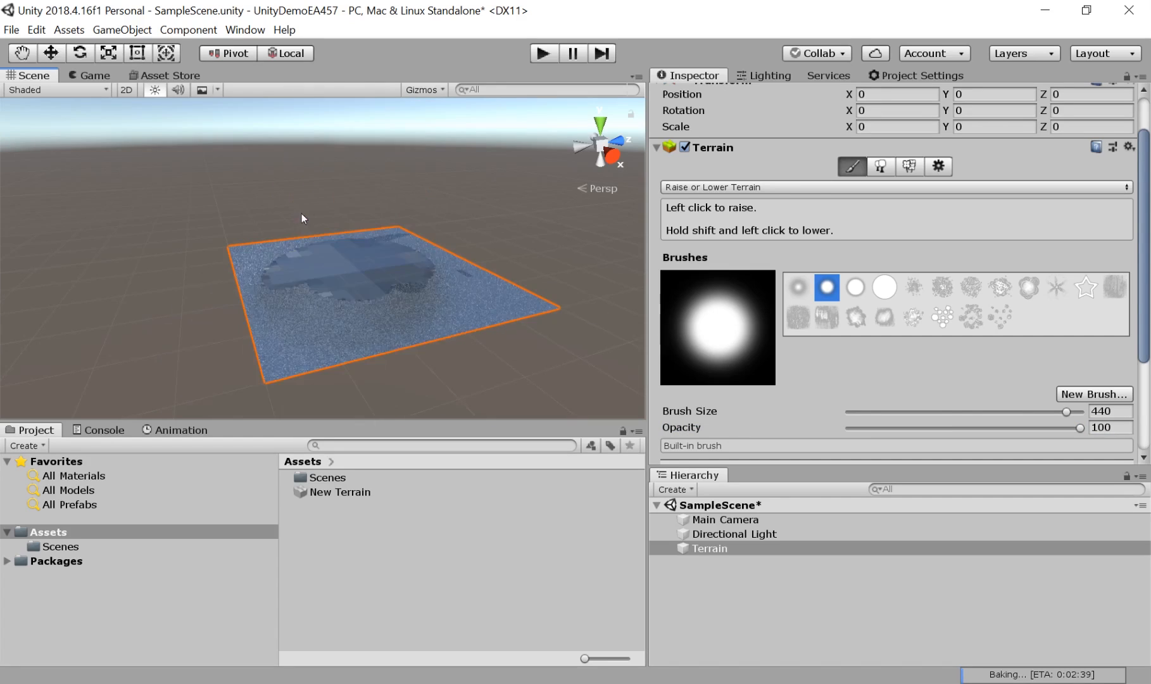
key("ctrl+z")
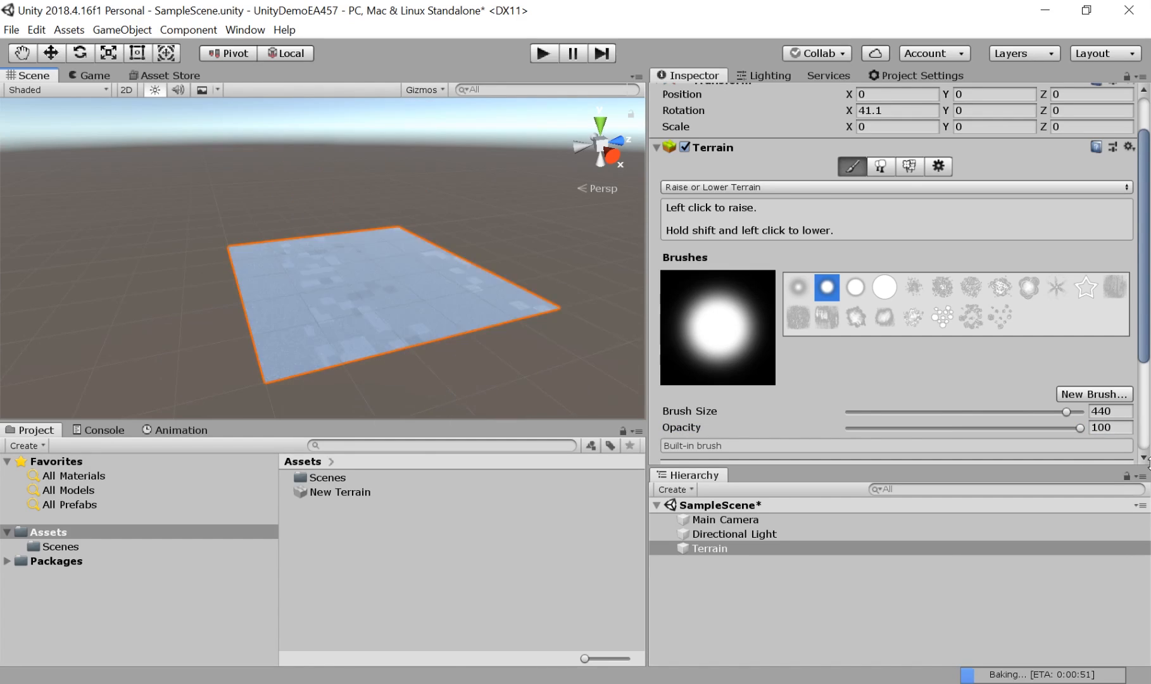
Set the brush opacity to 1 and raise the middle of the terrain slightly with one stroke.
left_click_drag(1079, 429, 823, 432)
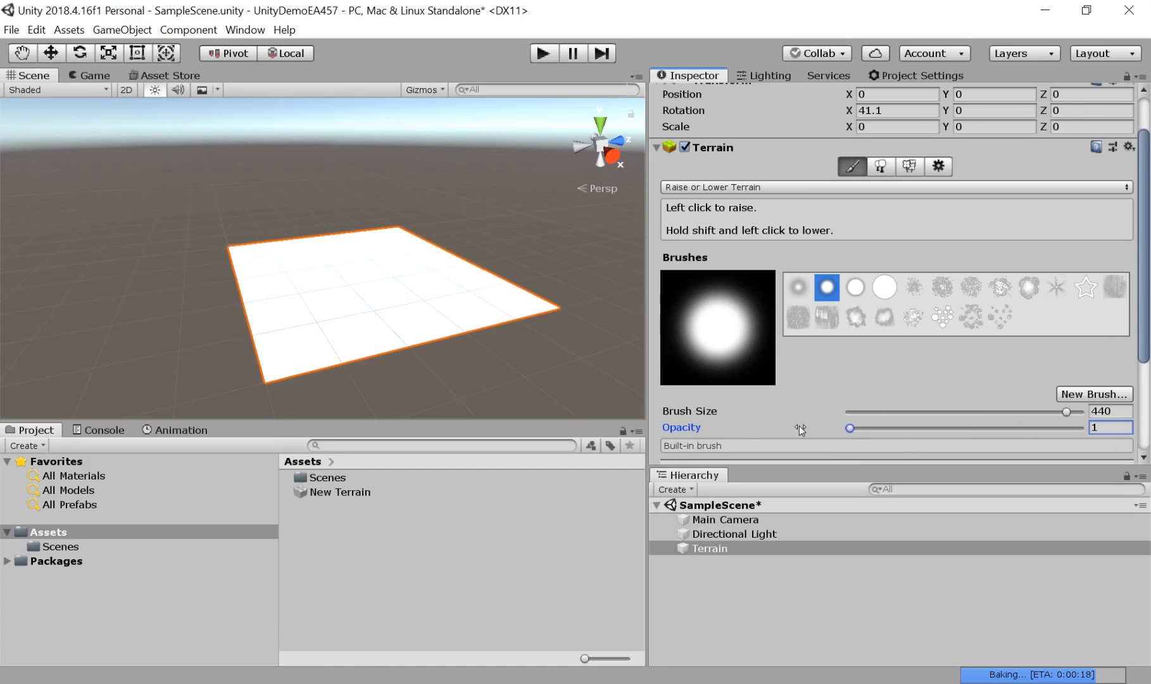
mouse_move(359, 272)
left_mouse_down()
mouse_move(397, 288)
mouse_move(354, 301)
mouse_move(336, 266)
mouse_move(382, 334)
left_mouse_up()
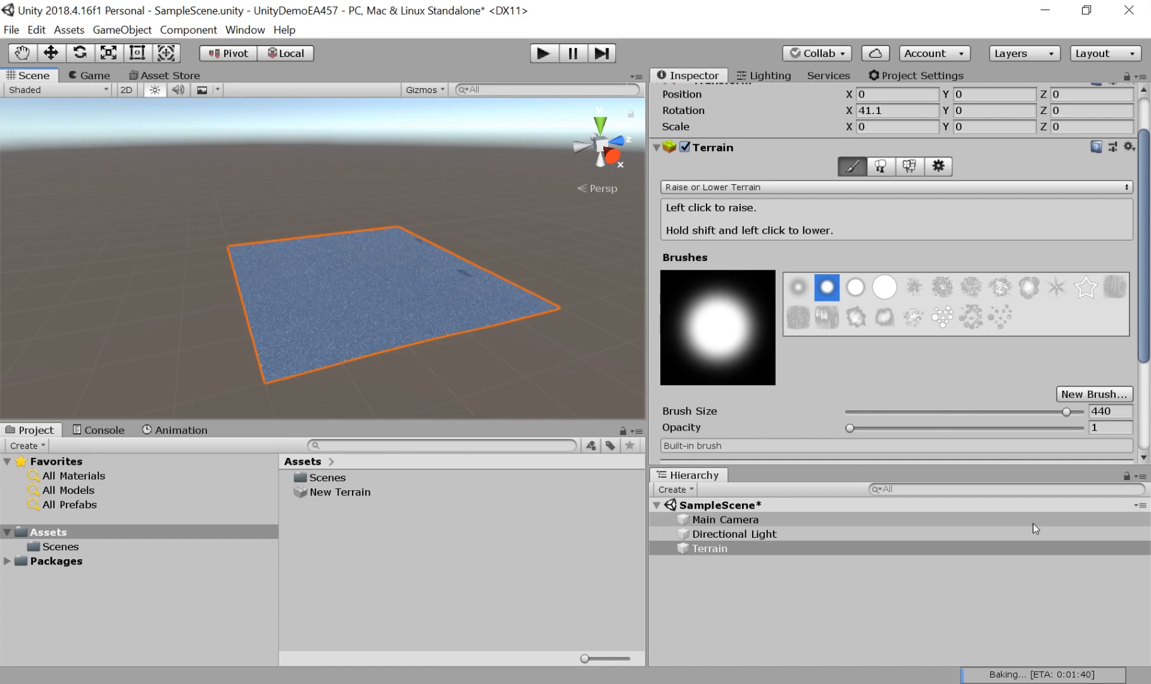
Turn off Auto Generate in the scene's lighting settings.
left_click(769, 75)
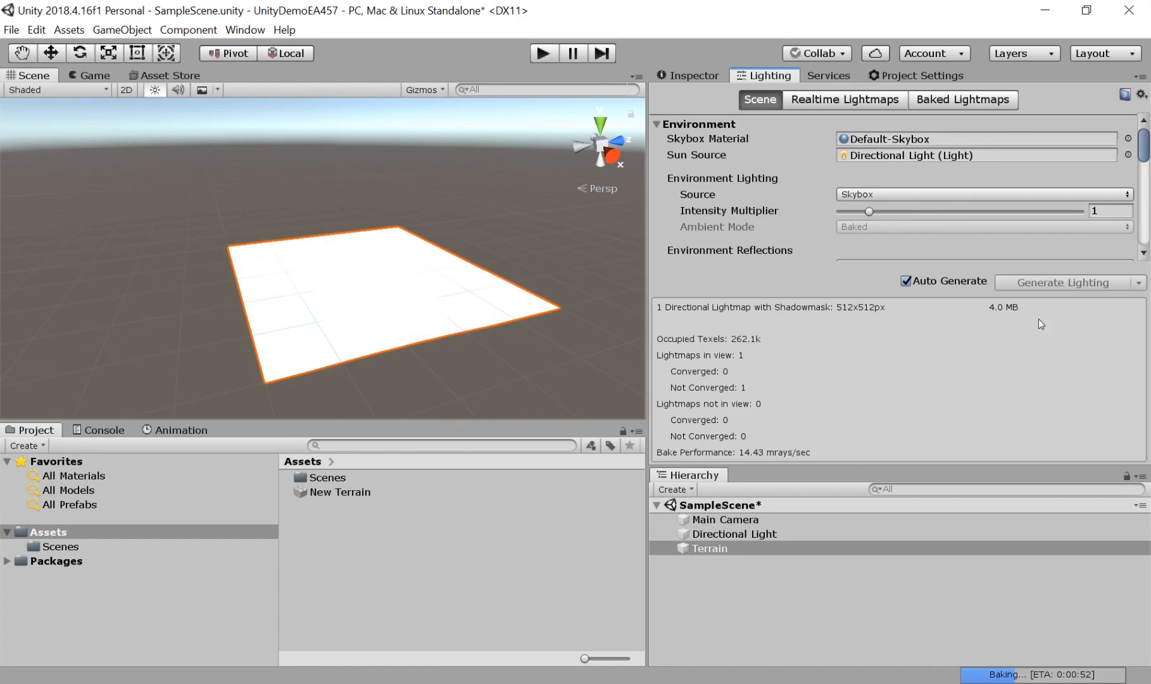
left_click(906, 281)
Return to the terrain's brush settings and raise the front middle area of the terrain with the size 440 brush.
left_click(687, 75)
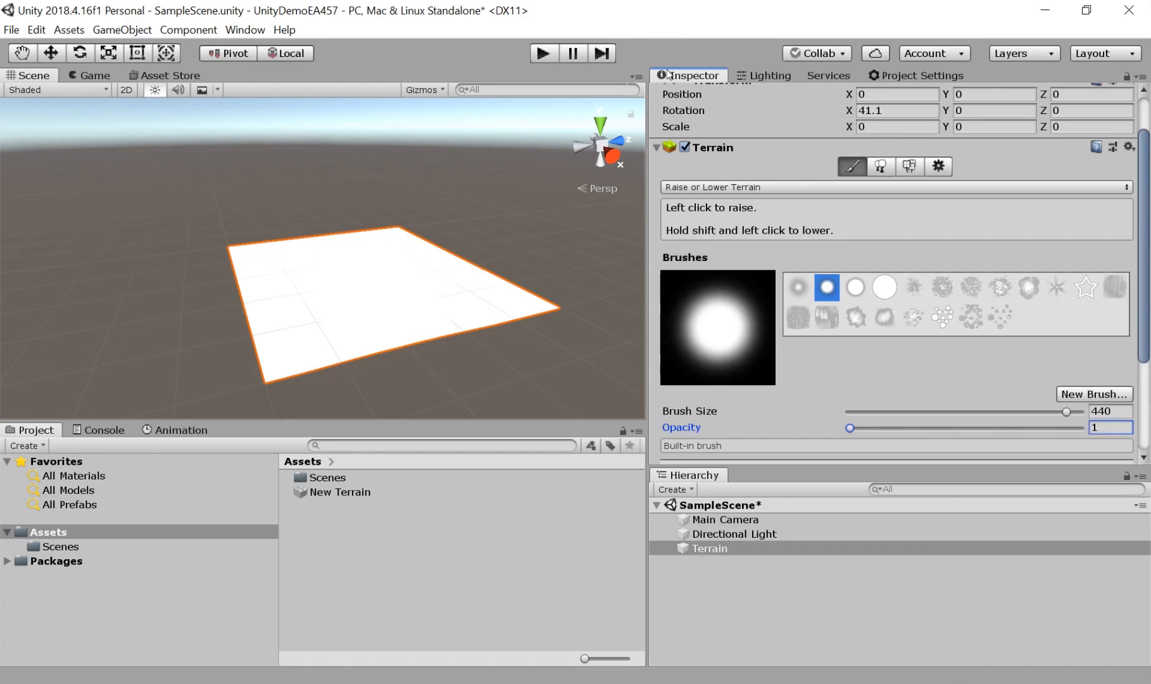
left_click(353, 314)
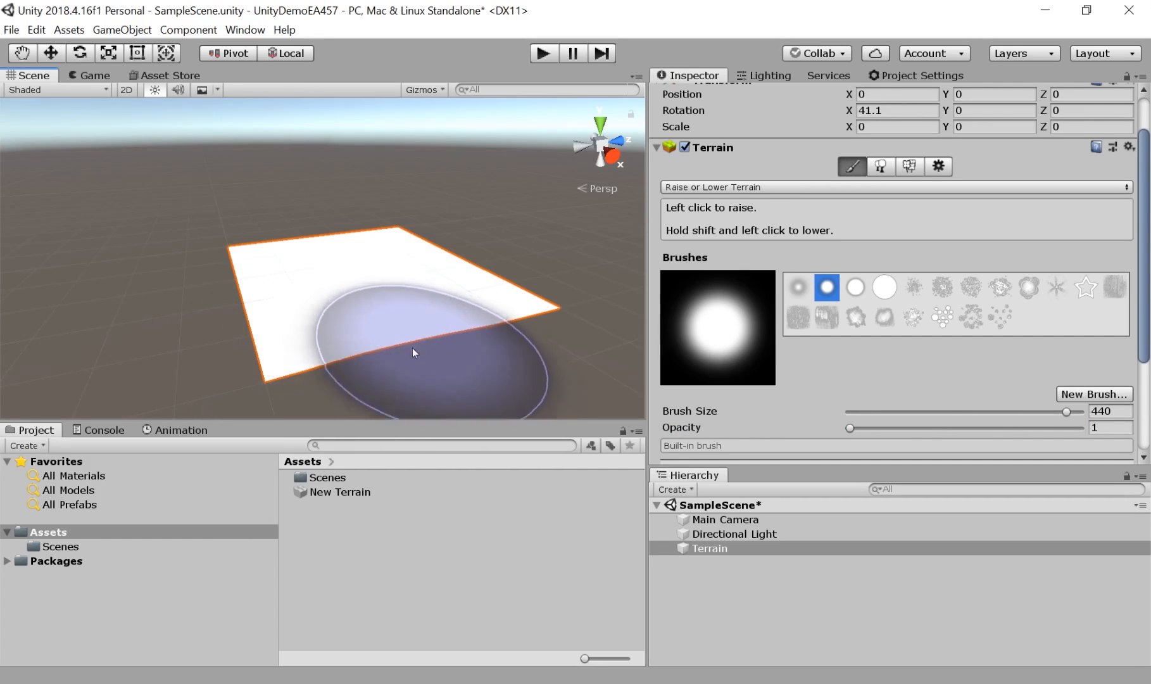
Raise the terrain slightly with one stroke from its front middle toward the back, using the size 440 brush at opacity 1.
mouse_move(406, 319)
left_mouse_down()
mouse_move(411, 327)
mouse_move(388, 304)
mouse_move(340, 163)
left_mouse_up()
middle_click_drag(340, 163, 391, 316)
right_click_drag(382, 304, 372, 352)
middle_click_drag(406, 270, 404, 240)
scroll(402, 238, "down", 2)
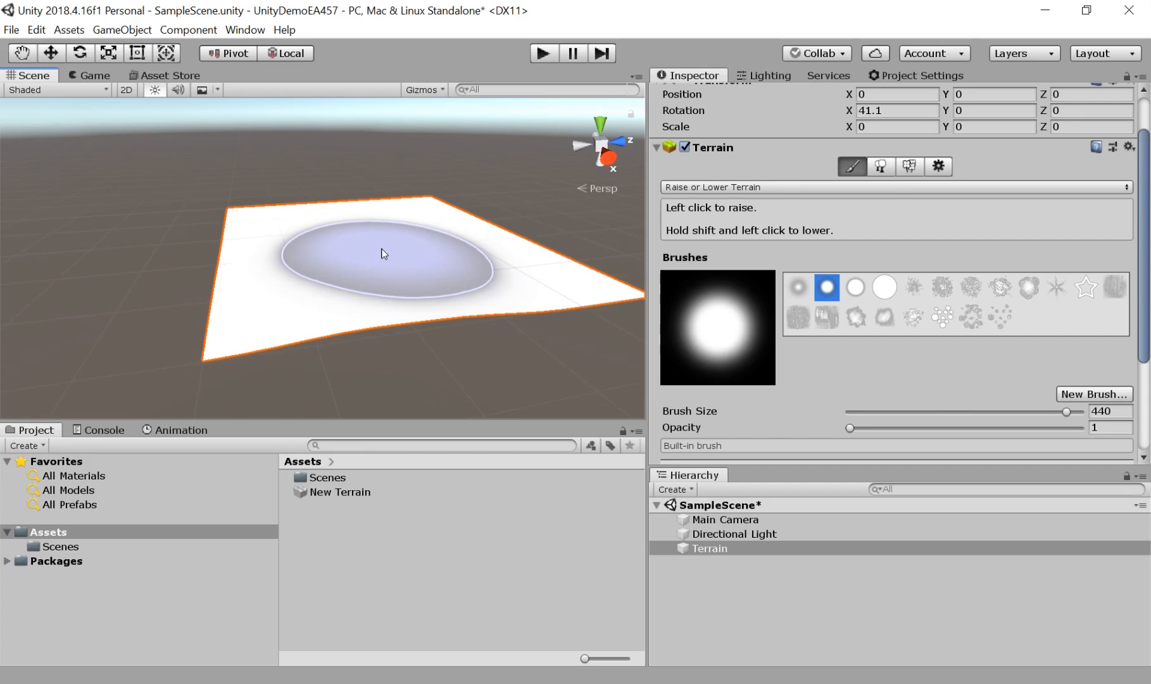
Set the brush opacity to 13 and raise a tall hill at the back of the terrain.
left_click_drag(848, 427, 877, 427)
mouse_move(296, 230)
left_mouse_down()
mouse_move(342, 244)
mouse_move(252, 262)
mouse_move(256, 273)
mouse_move(464, 259)
mouse_move(250, 311)
mouse_move(242, 271)
mouse_move(429, 255)
mouse_move(218, 273)
mouse_move(249, 277)
mouse_move(338, 231)
left_mouse_up()
middle_click_drag(338, 231, 273, 295)
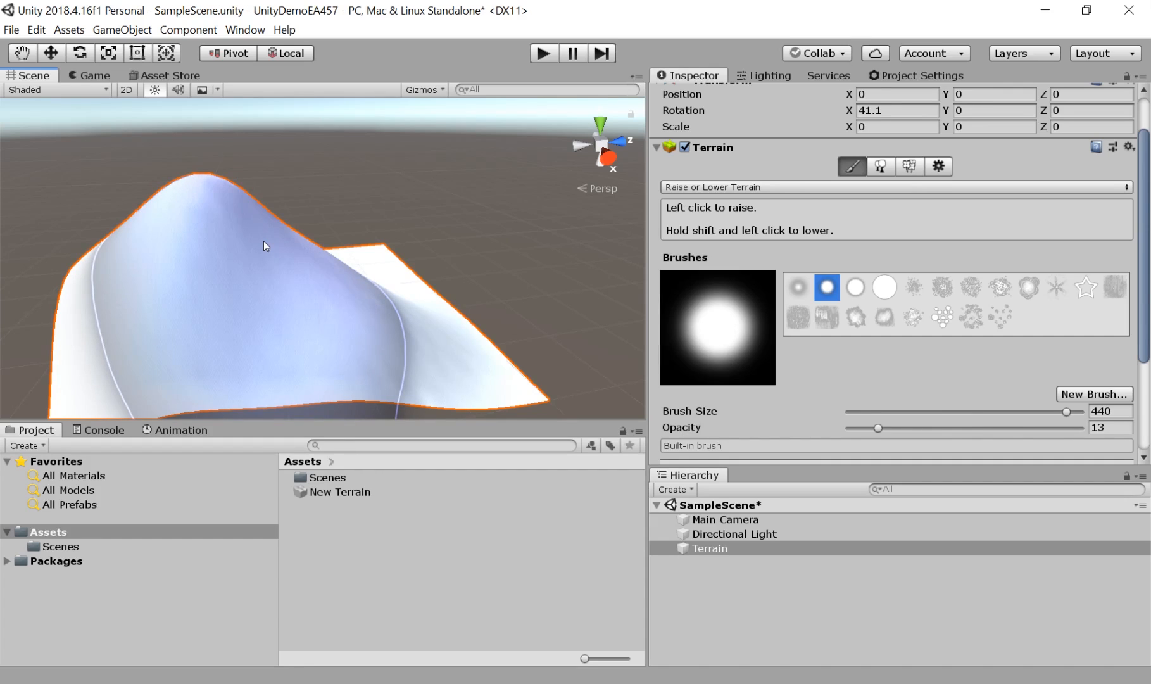
Lower the tall hill with several strokes across it until the terrain is nearly flat.
mouse_move(264, 242)
left_mouse_down("shift")
mouse_move(240, 259)
mouse_move(175, 242)
mouse_move(217, 190)
mouse_move(345, 234)
mouse_move(342, 304)
mouse_move(154, 311)
mouse_move(200, 267)
mouse_move(211, 200)
mouse_move(129, 190)
mouse_move(184, 263)
mouse_move(255, 289)
mouse_move(346, 248)
left_mouse_up("shift")
middle_click_drag(346, 248, 500, 175)
mouse_move(359, 214)
left_mouse_down("shift")
mouse_move(290, 225)
mouse_move(347, 238)
mouse_move(359, 218)
mouse_move(440, 199)
mouse_move(467, 272)
left_mouse_up("shift")
middle_click_drag(467, 272, 305, 279)
left_click_drag(305, 279, 294, 337, "alt")
middle_click_drag(358, 233, 296, 318)
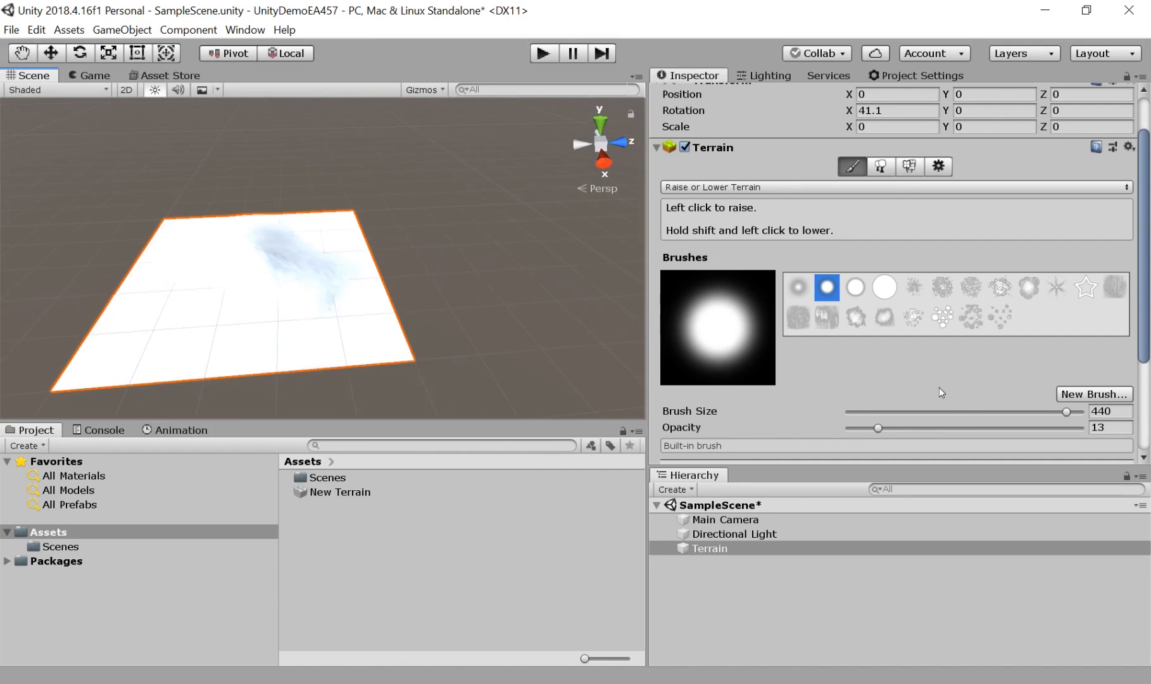
Set the brush opacity to 6 and raise the terrain's front and back-left areas with broad soft strokes.
left_click_drag(875, 433, 858, 432)
mouse_move(362, 351)
left_mouse_down()
mouse_move(159, 335)
mouse_move(205, 310)
mouse_move(284, 307)
left_mouse_up()
key("ctrl+z")
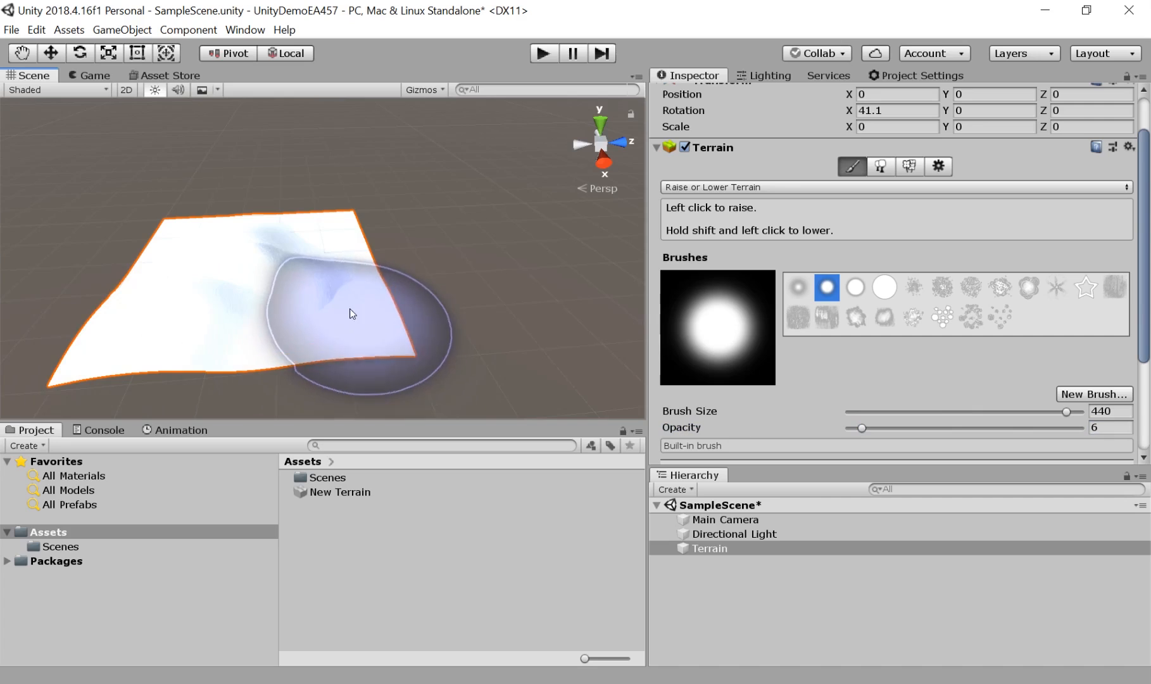
mouse_move(313, 230)
left_mouse_down()
mouse_move(186, 240)
mouse_move(198, 228)
mouse_move(167, 262)
mouse_move(142, 252)
mouse_move(179, 281)
left_mouse_up()
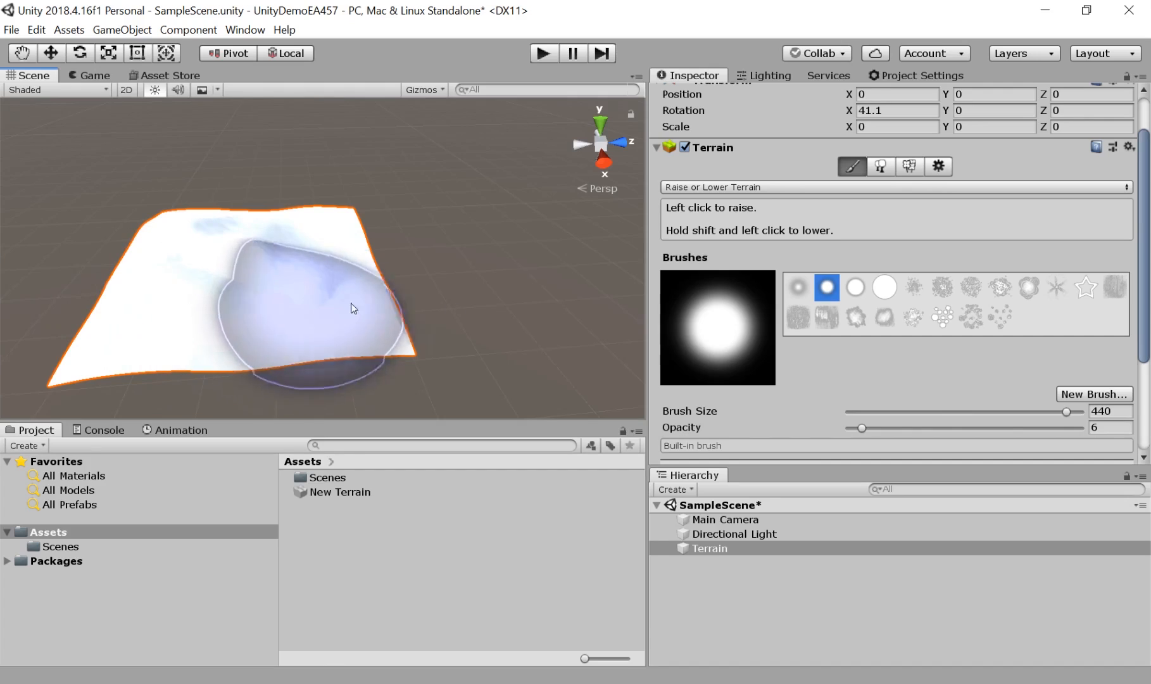
Switch to the scattered-dots brush and roughen the terrain surface with a stroke across its front and middle.
left_click(913, 287)
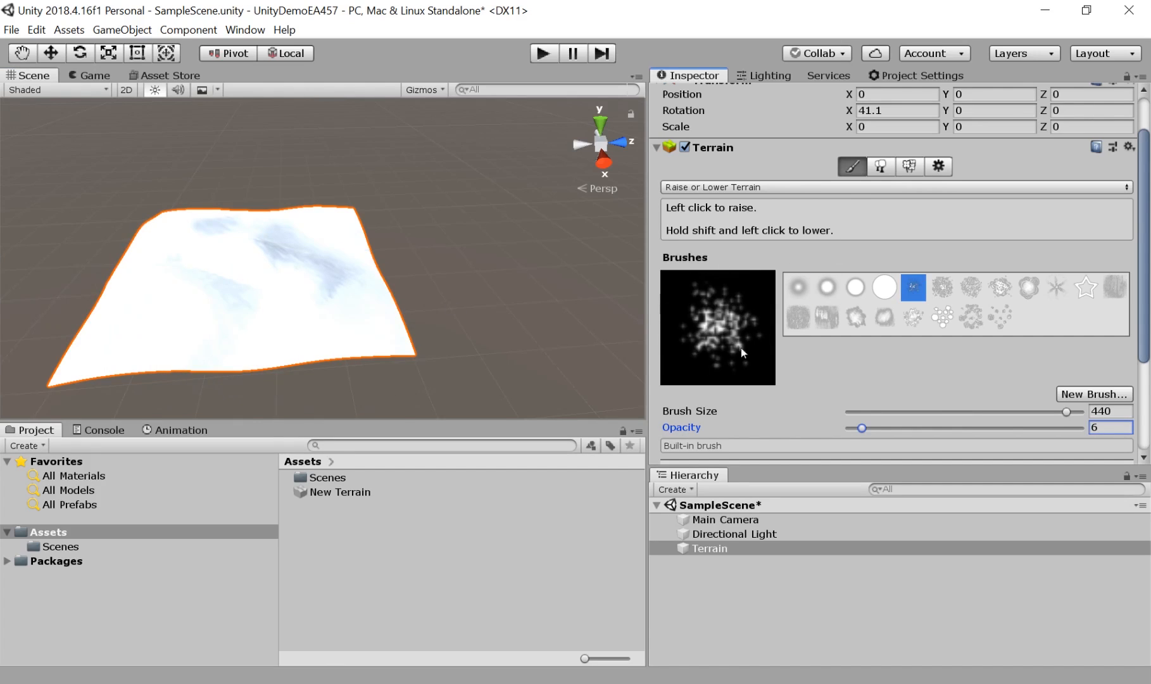
mouse_move(354, 354)
left_mouse_down()
mouse_move(279, 297)
mouse_move(253, 303)
left_mouse_up()
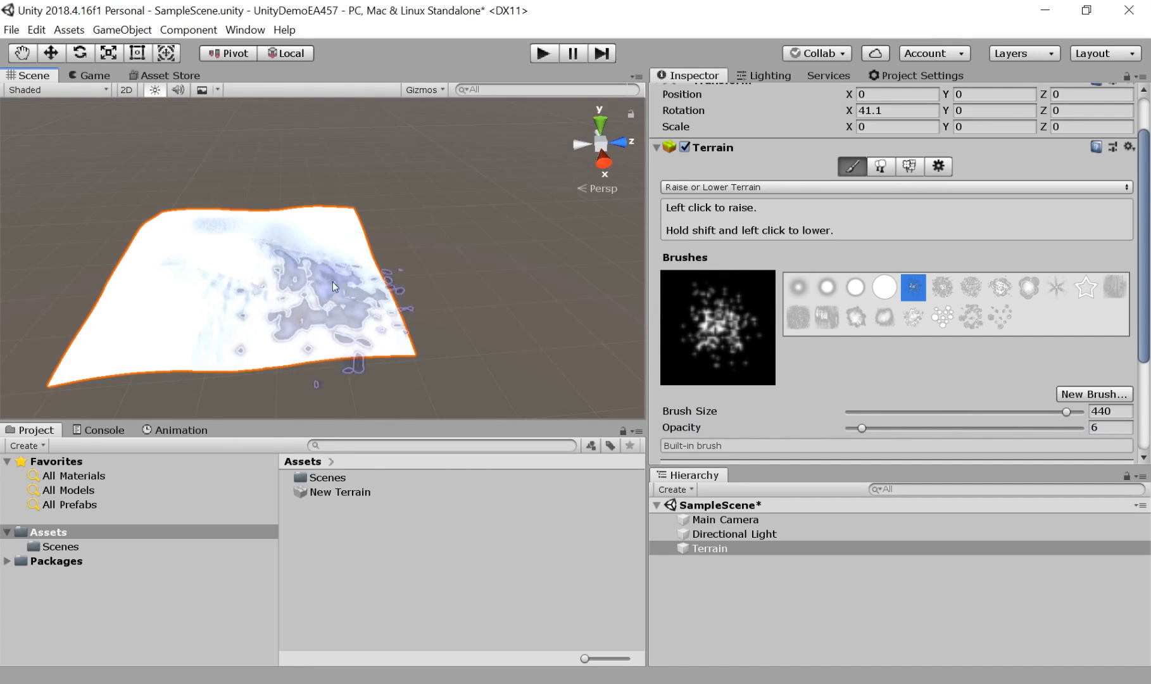
scroll(392, 306, "up", 5)
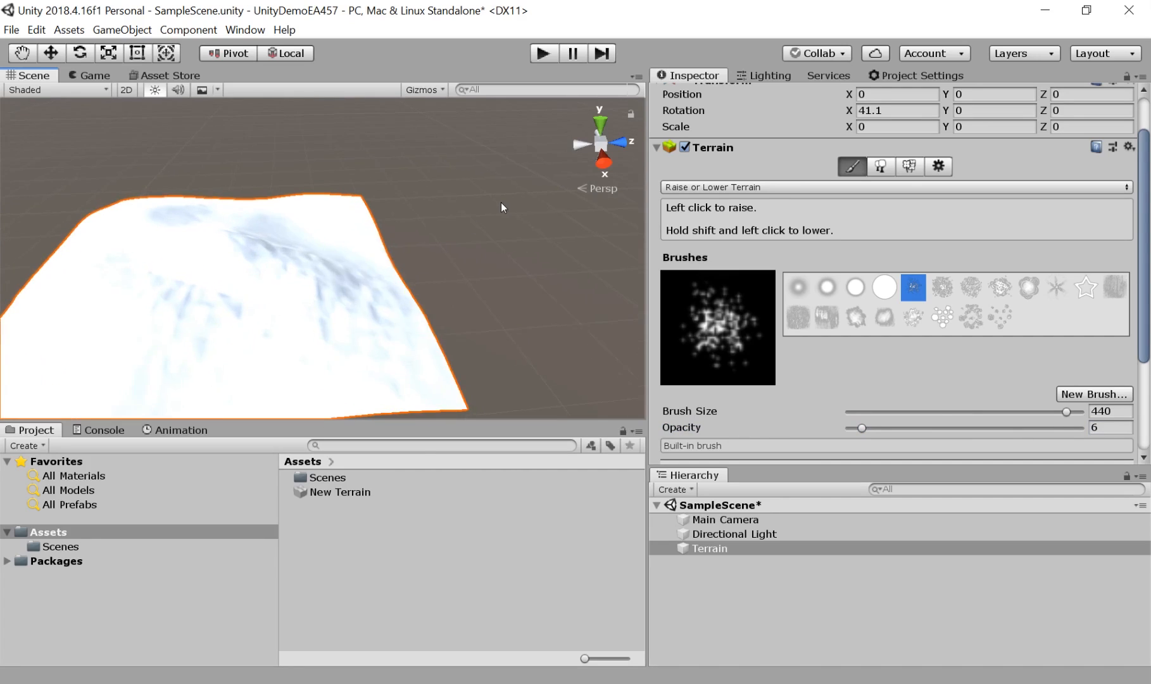
middle_click_drag(504, 208, 321, 219)
right_click_drag(321, 219, 63, 241)
mouse_move(300, 170)
middle_mouse_down()
mouse_move(247, 212)
mouse_move(192, 220)
middle_mouse_up()
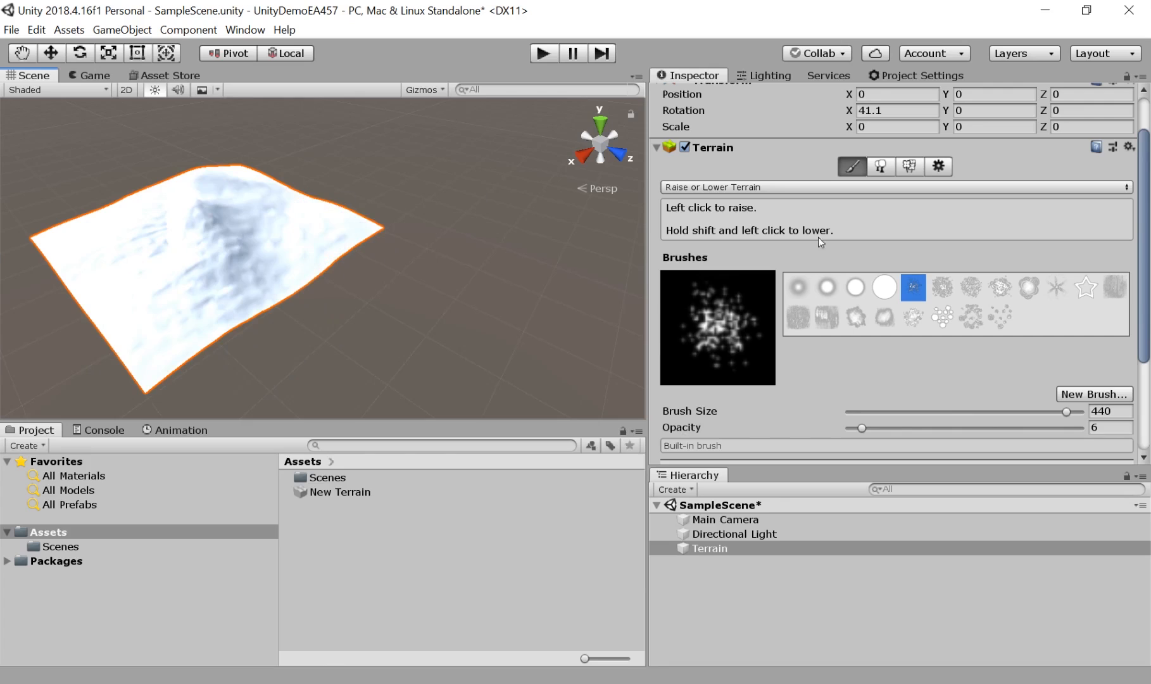
Choose the vertical-streak brush at size 71 and opacity 2, and add fine detail to the terrain's peak.
left_click(821, 319)
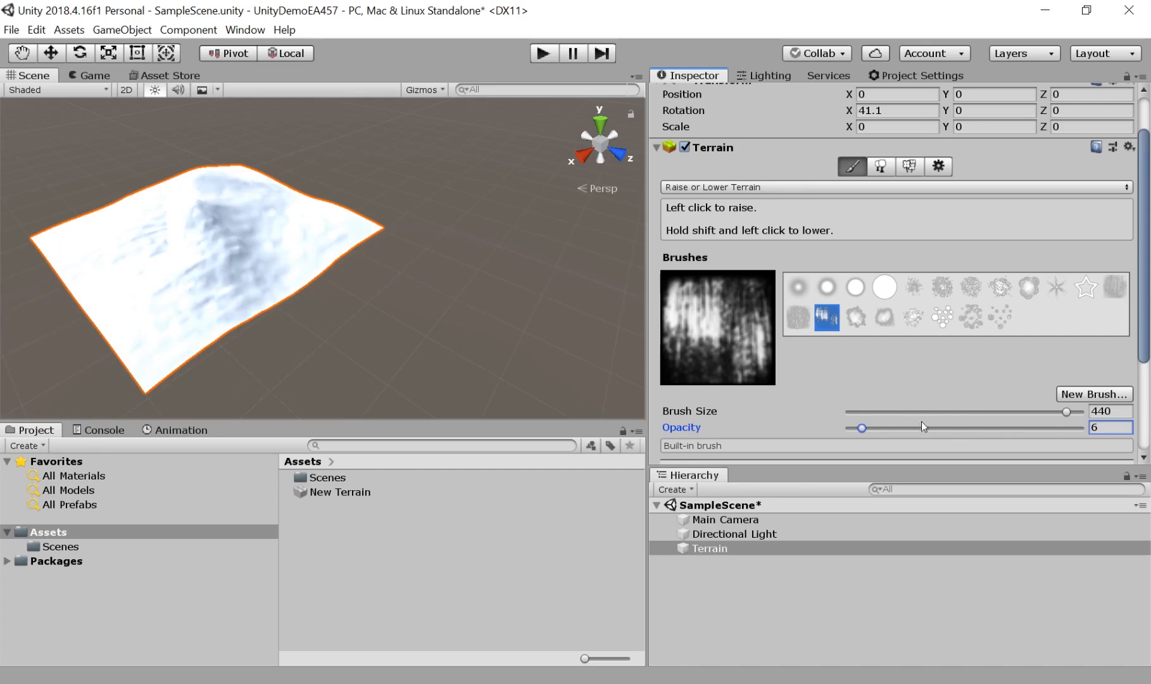
mouse_move(1064, 413)
left_mouse_down()
mouse_move(882, 397)
mouse_move(862, 428)
mouse_move(842, 428)
left_mouse_up()
mouse_move(216, 187)
left_mouse_down()
mouse_move(225, 198)
mouse_move(239, 179)
mouse_move(193, 197)
mouse_move(172, 258)
mouse_move(151, 255)
mouse_move(140, 316)
mouse_move(223, 198)
left_mouse_up()
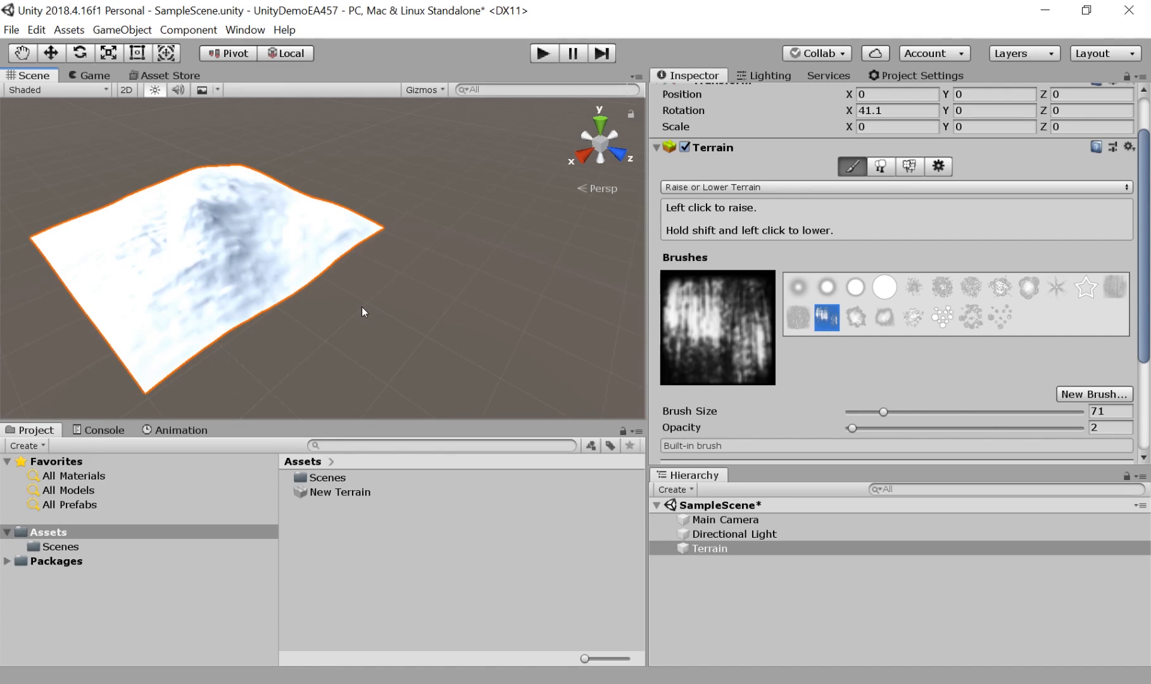
Set the terrain's X rotation to 0.
left_click(926, 112)
type("0")
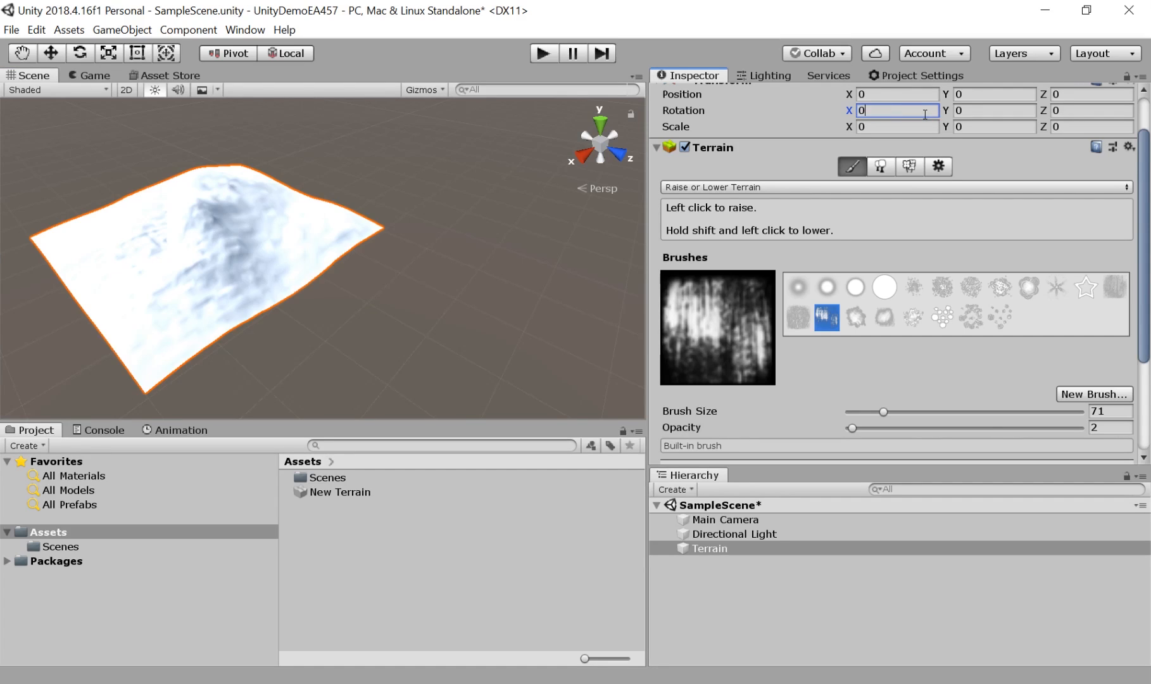
scroll(1000, 157, "down", 4)
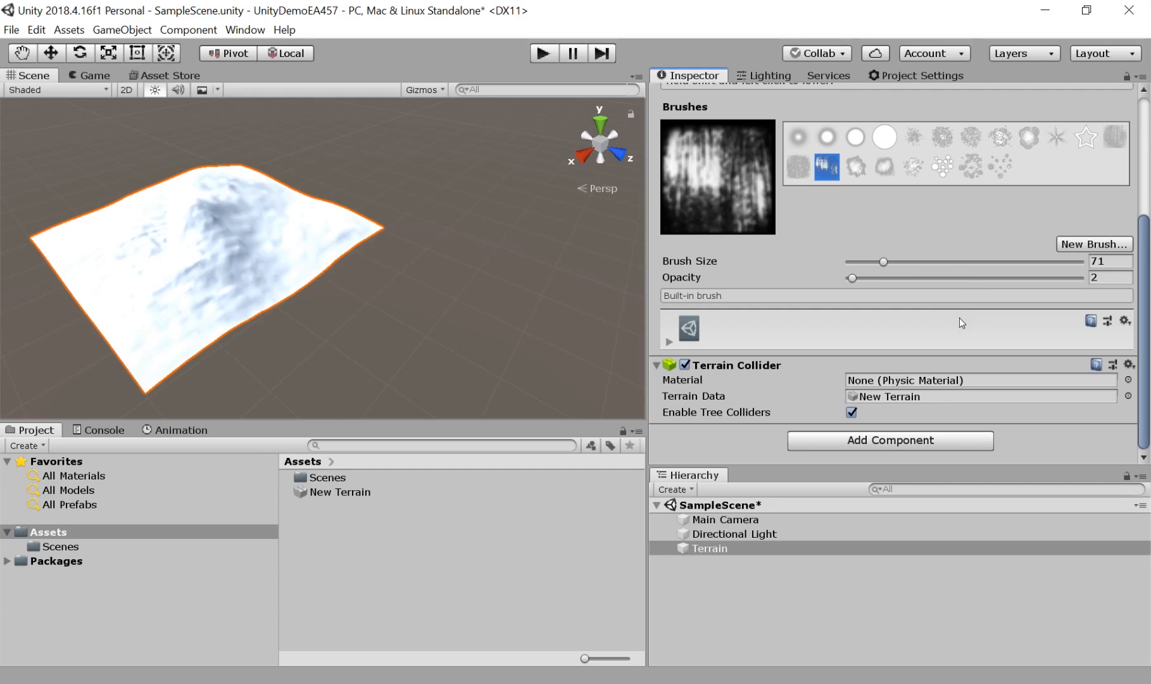
scroll(886, 357, "up", 4)
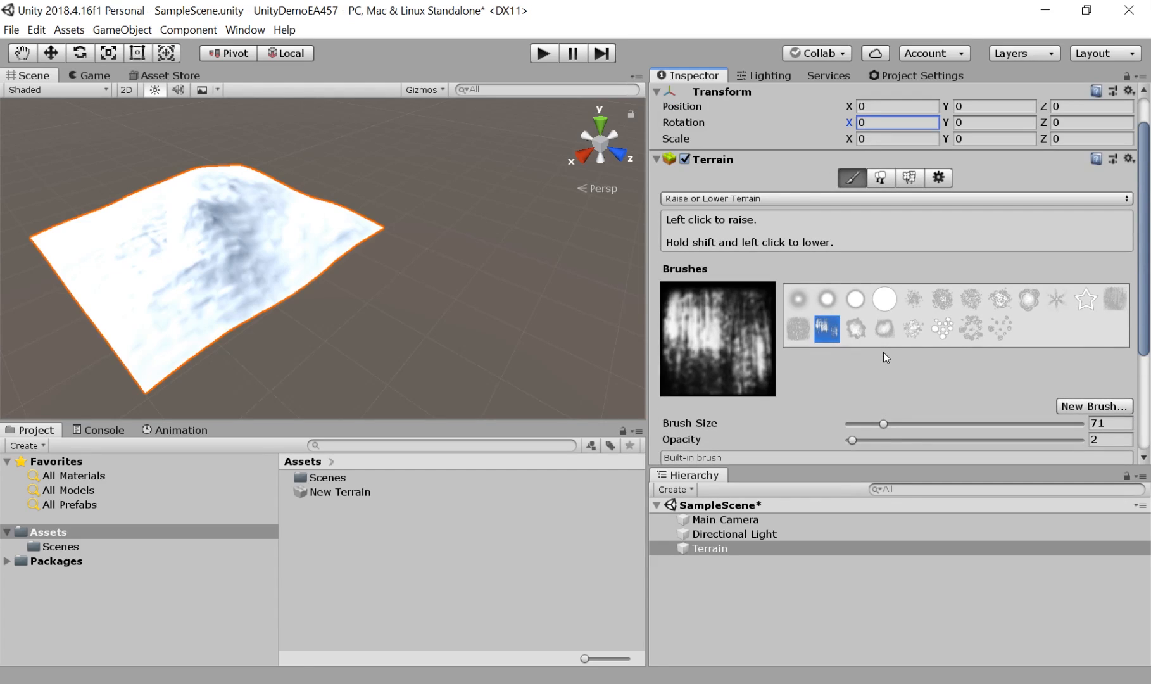
Open the Terrain Settings and examine the tree and detail, wind and mesh resolution options.
left_click(939, 178)
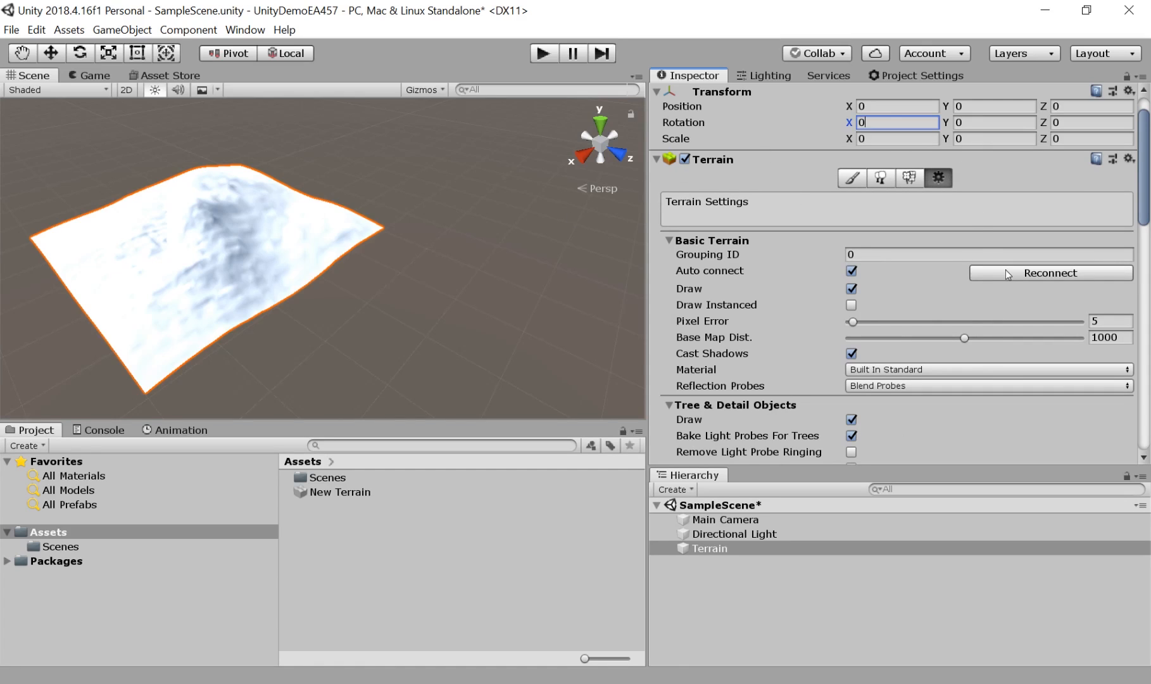
scroll(937, 269, "down", 5)
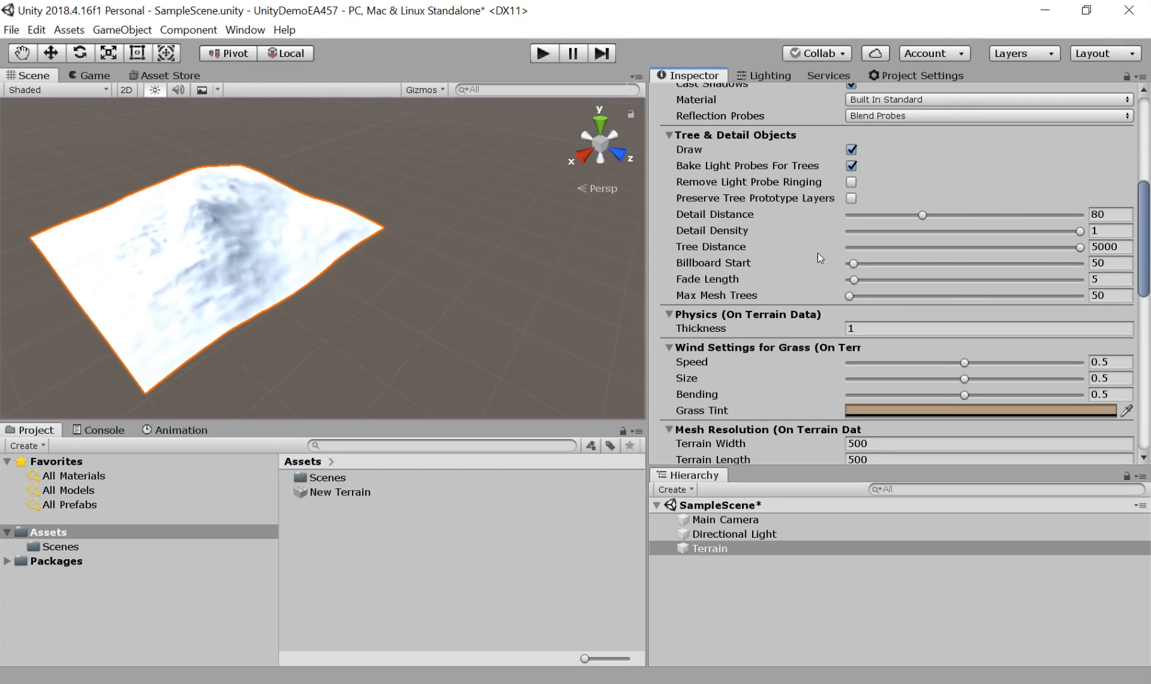
scroll(818, 252, "down", 3)
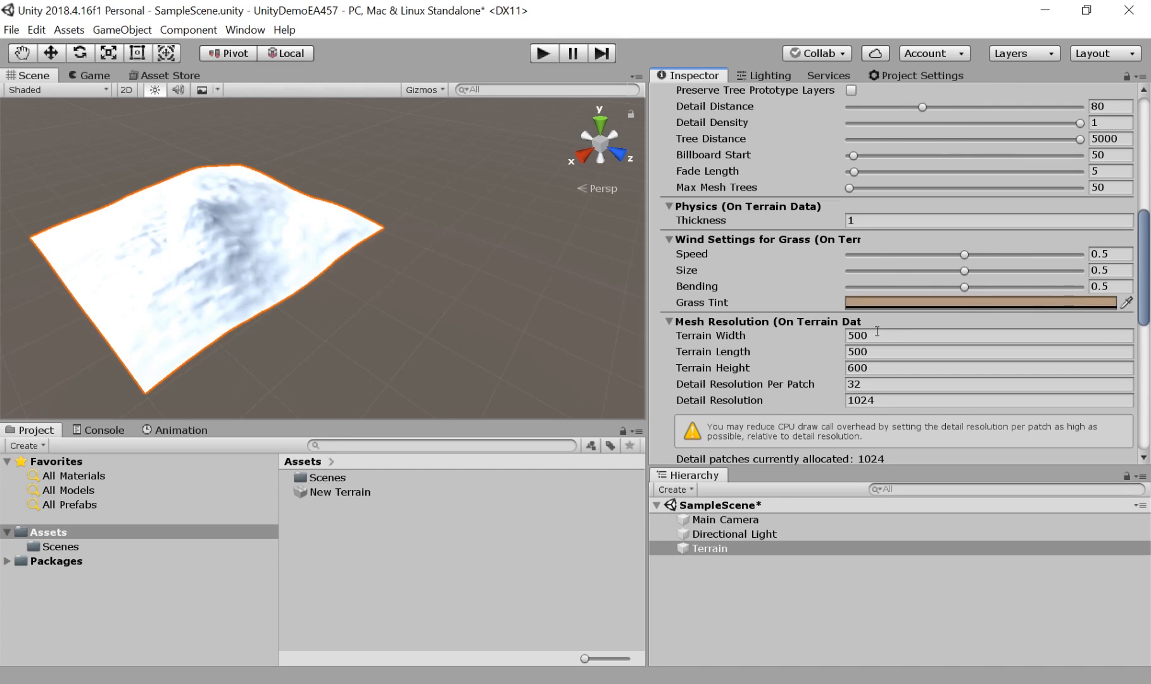
scroll(879, 280, "up", 8)
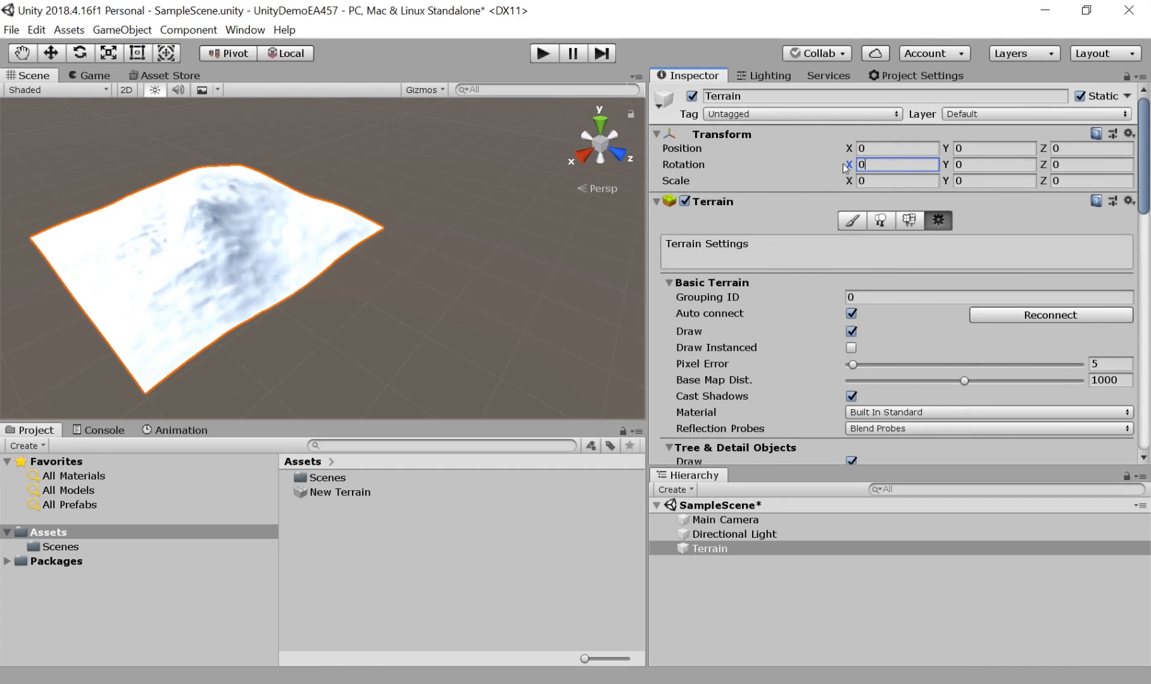
Try an X rotation of -11.93 on the terrain, and reset it to 0.
left_click(136, 261)
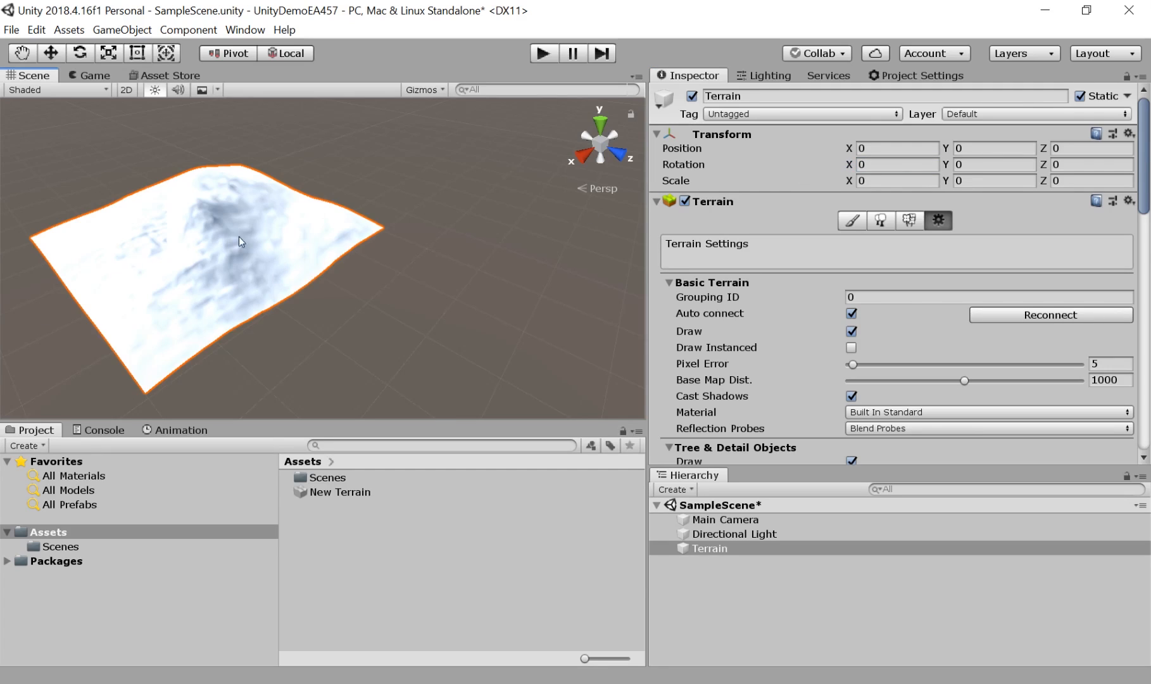
left_click_drag(849, 166, 531, 230)
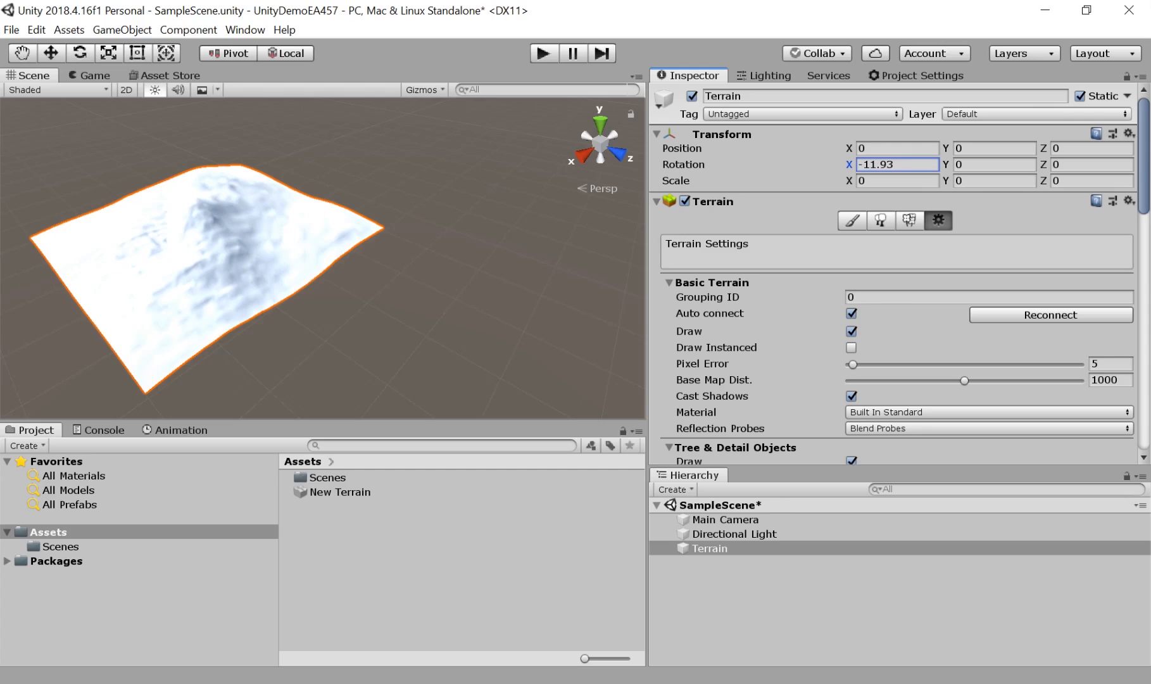
middle_click_drag(239, 291, 452, 228)
left_click(711, 548)
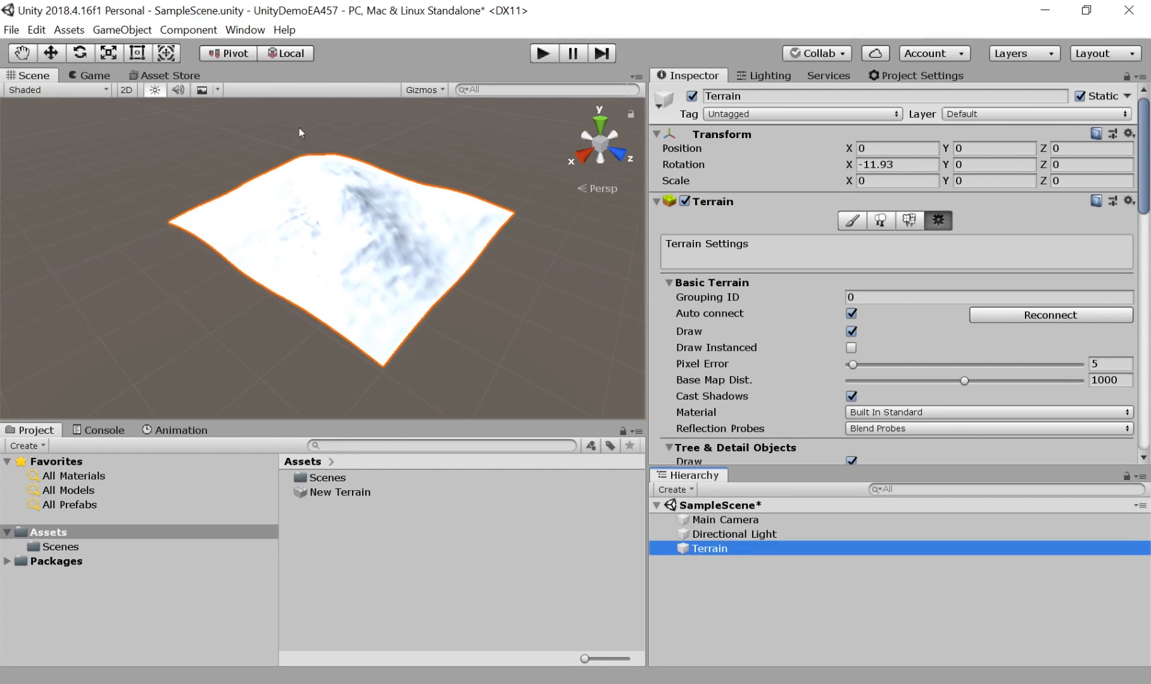
left_click(906, 164)
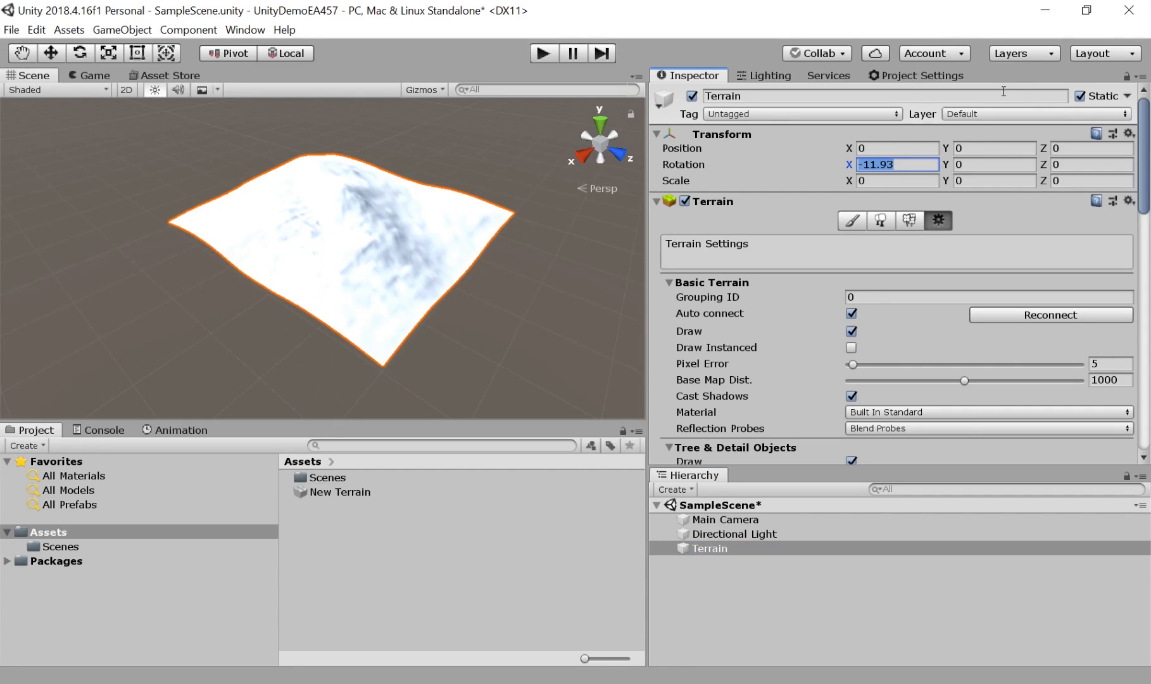
type("0")
Try moving the terrain to X position 61.11, and reset it to 0.
left_click(870, 148)
type("61.11")
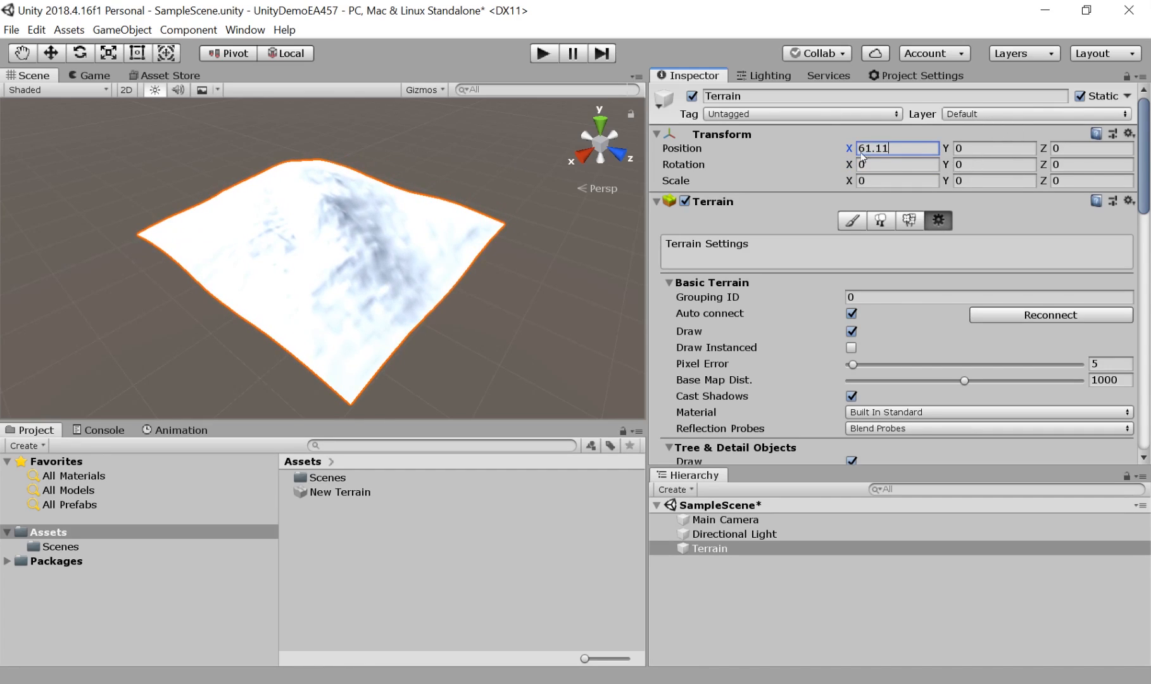
key("Return")
type("0")
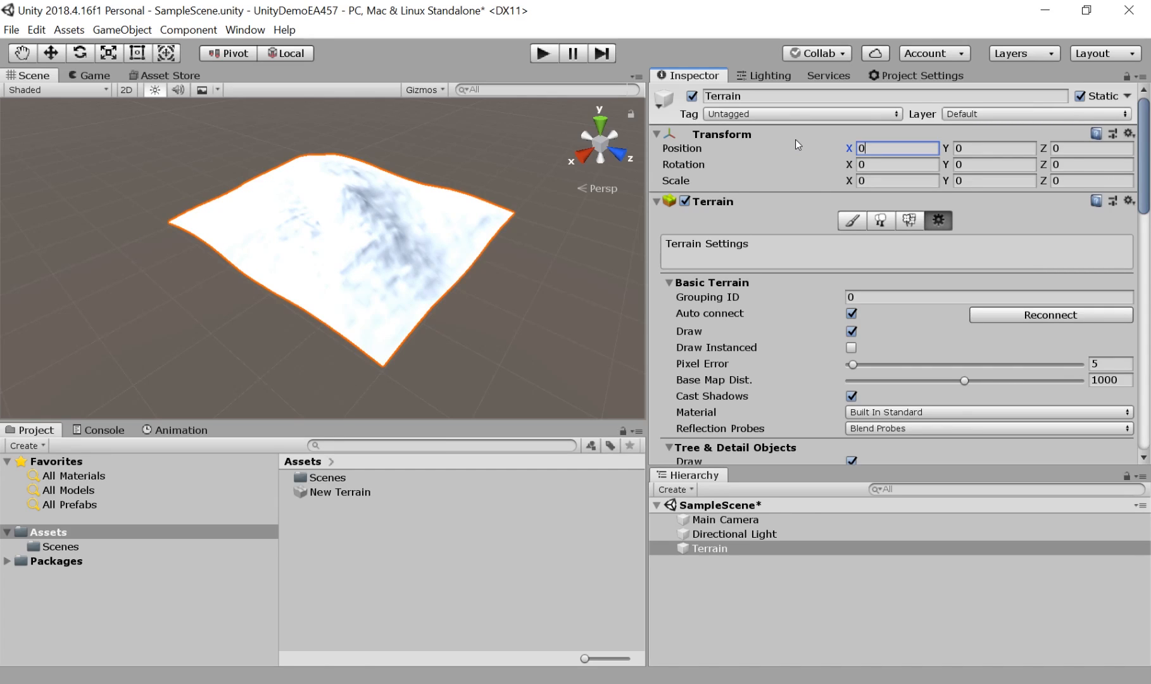
Examine the whole list of terrain settings, from tree and detail objects through mesh and texture resolutions to the lightmap options.
scroll(802, 203, "down", 5)
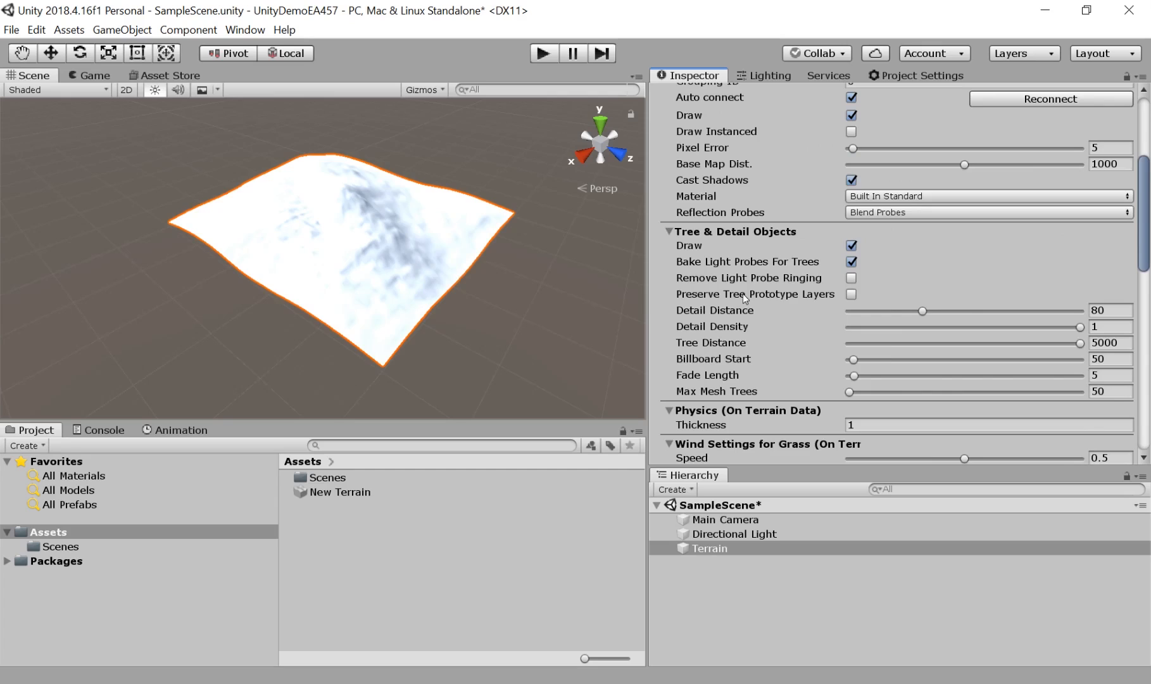
mouse_move(766, 268)
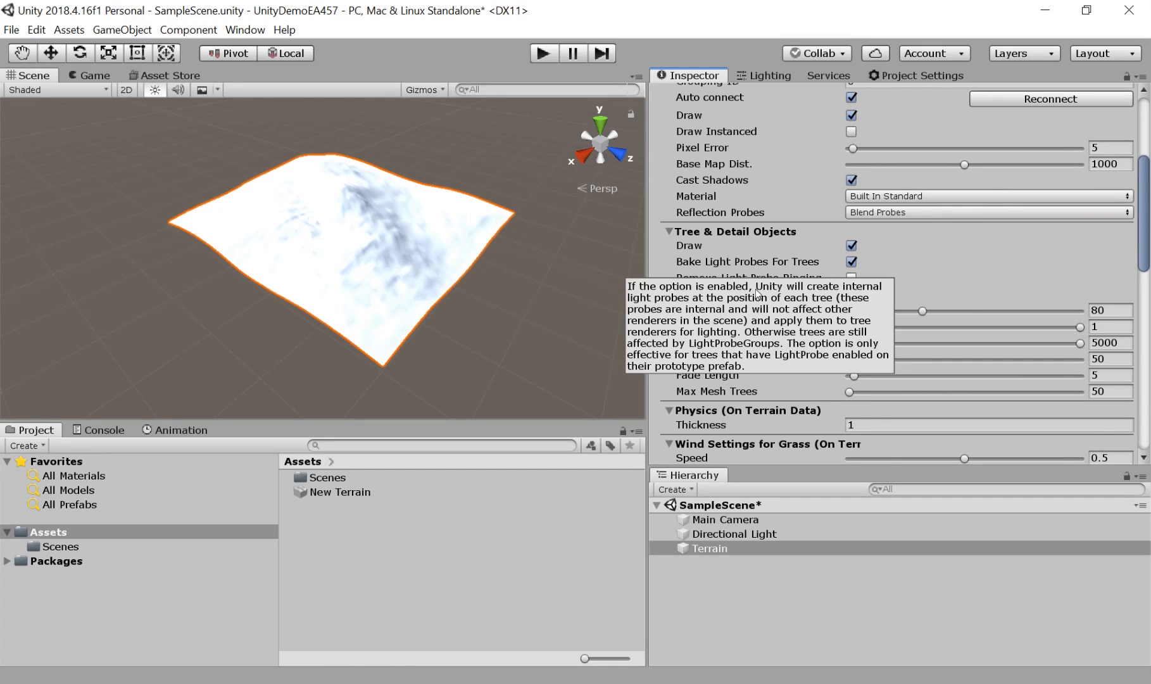
left_click_drag(418, 243, 395, 237, "alt")
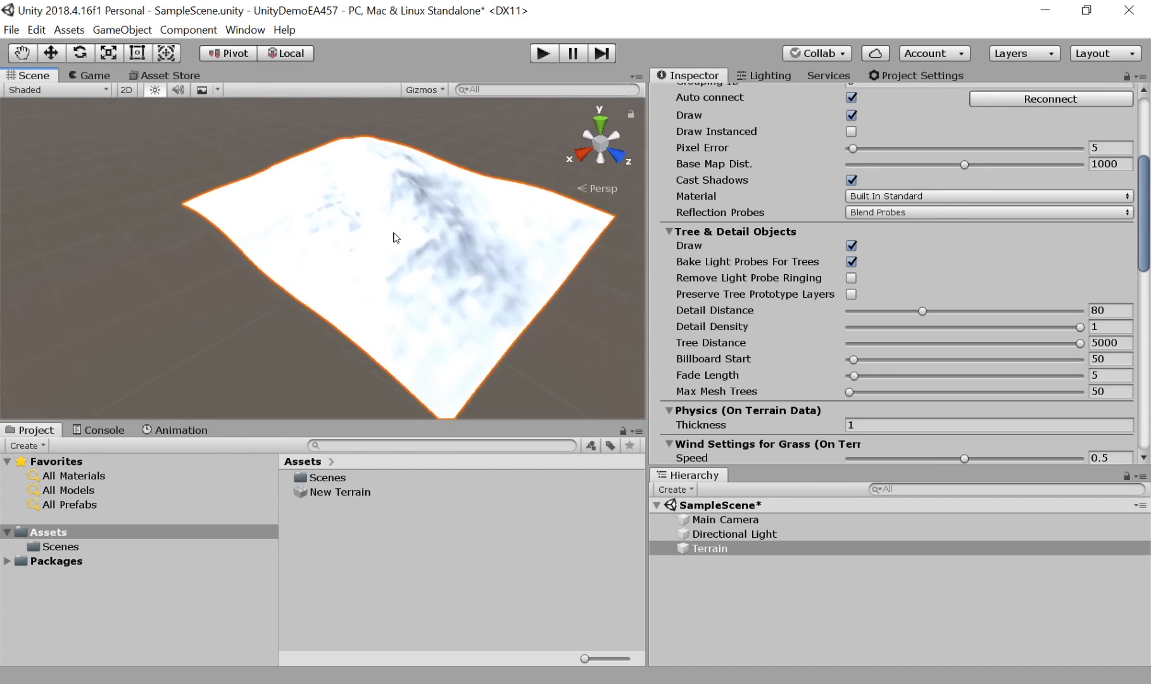
middle_click_drag(394, 239, 313, 257)
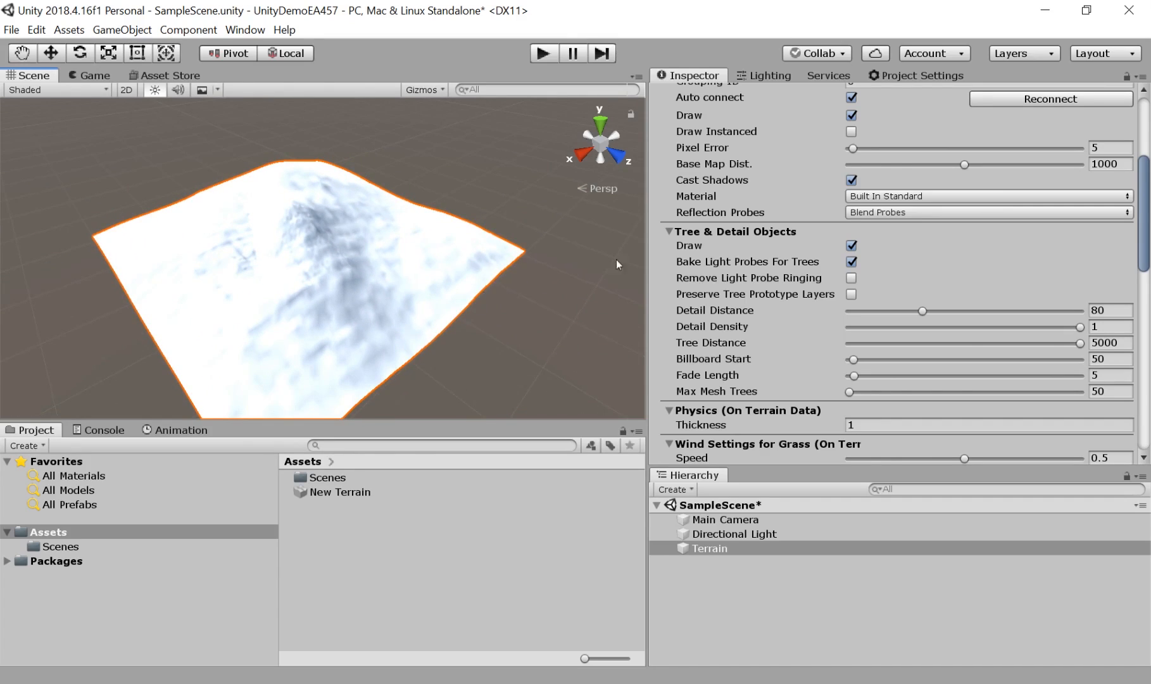
scroll(1020, 247, "down", 4)
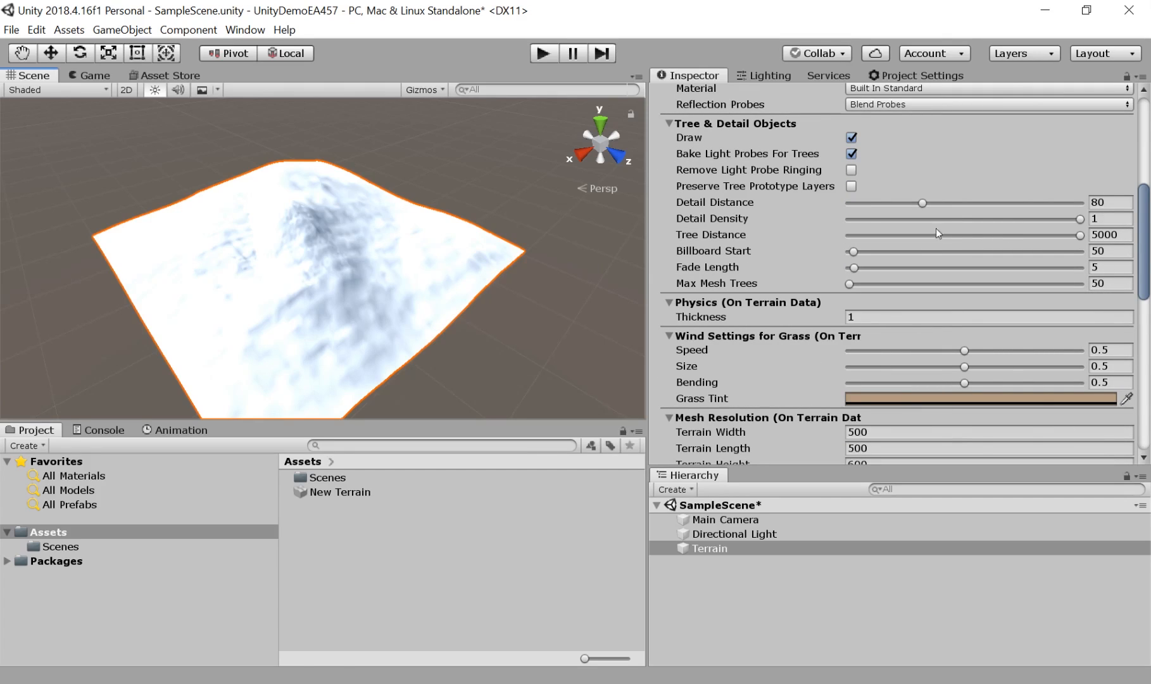
scroll(961, 258, "down", 4)
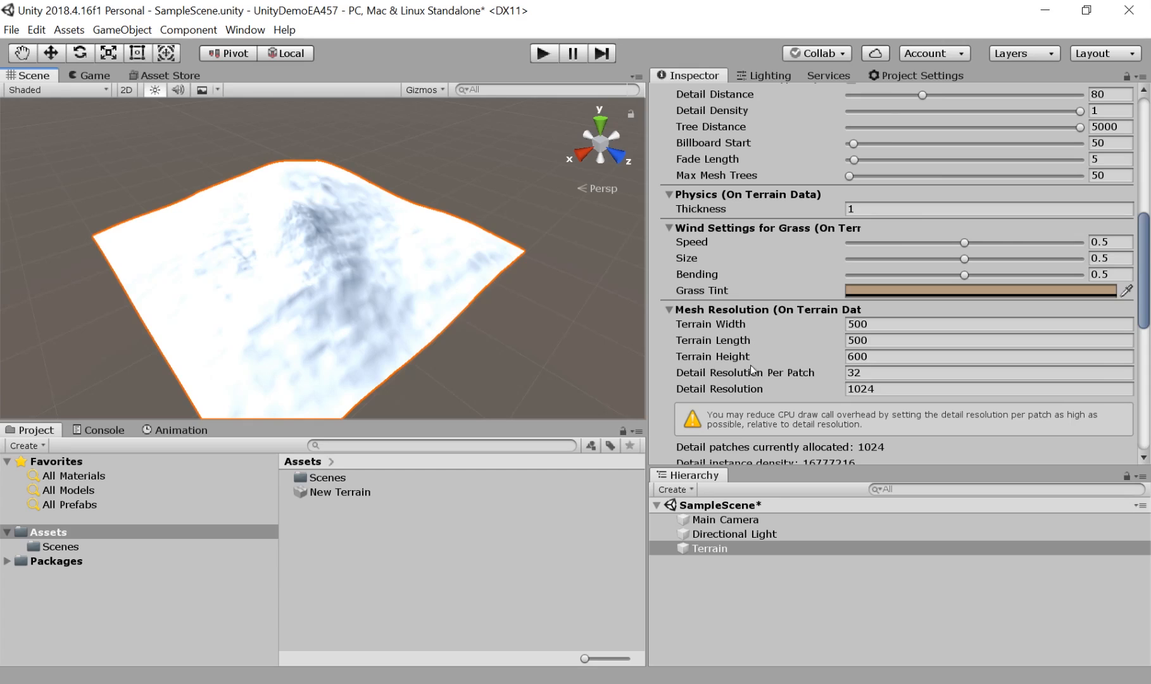
scroll(920, 341, "down", 6)
scroll(852, 286, "down", 6)
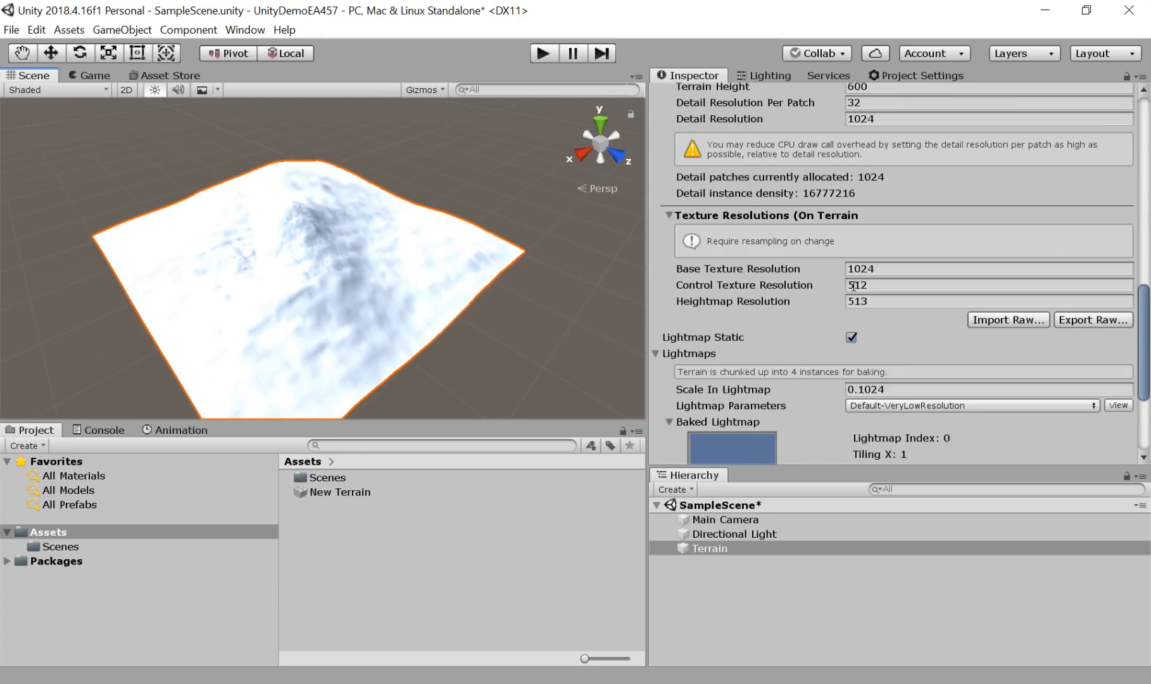
scroll(842, 253, "down", 4)
scroll(833, 222, "down", 1)
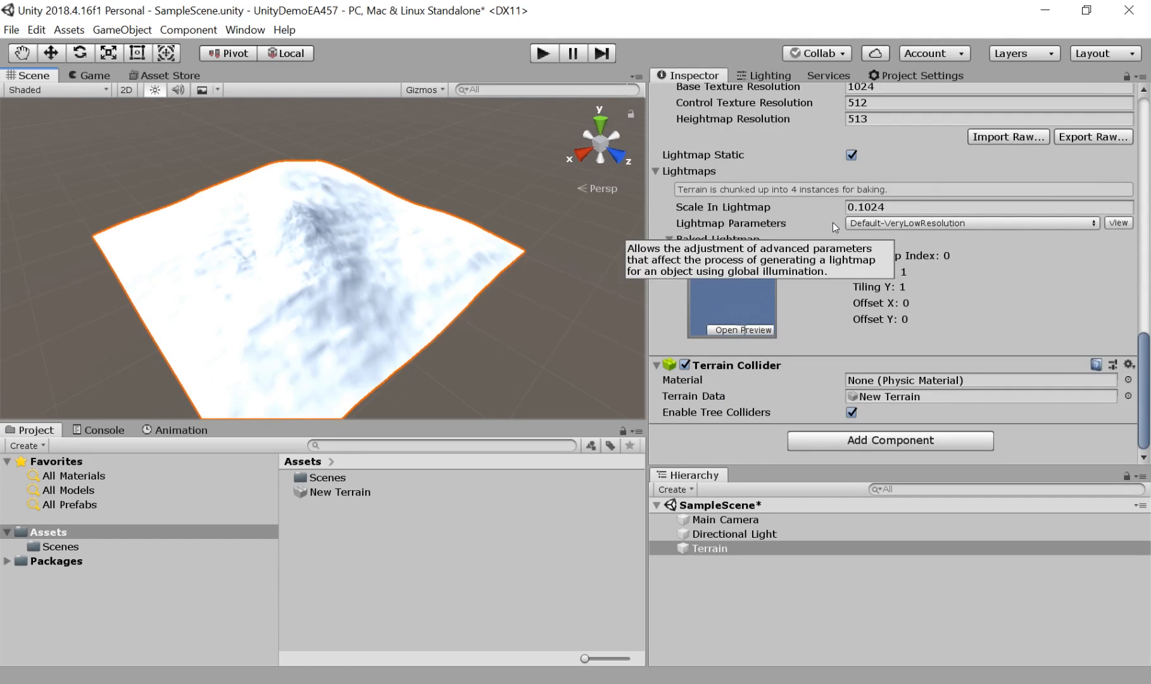
scroll(833, 222, "up", 18)
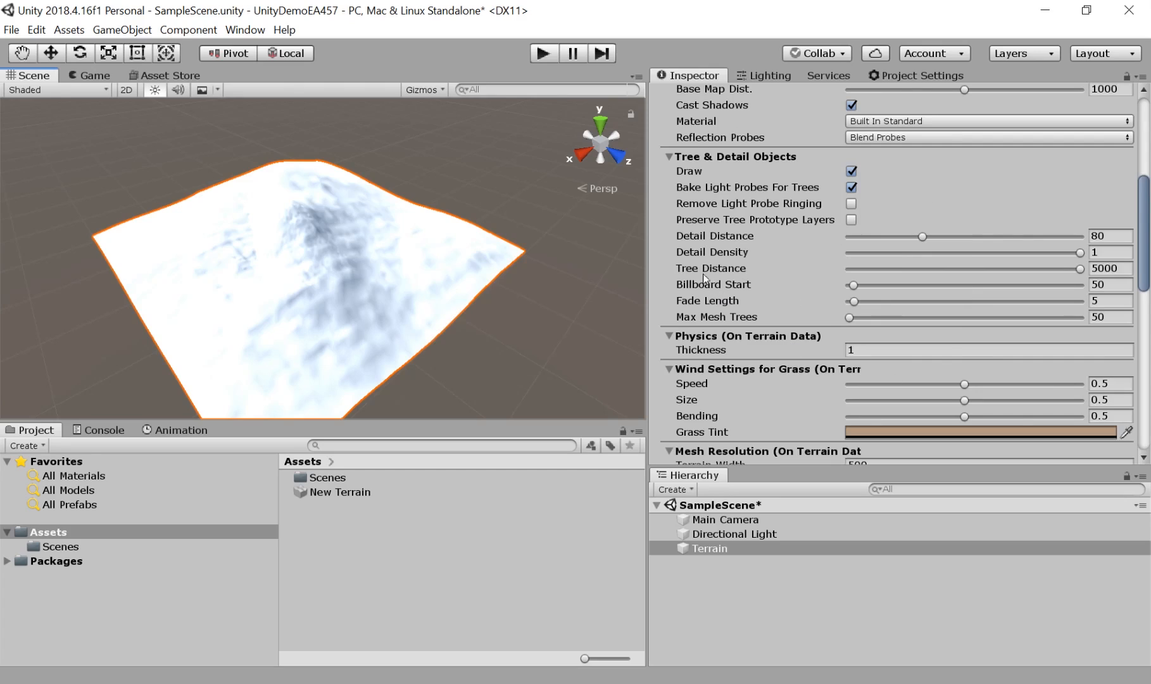
scroll(781, 306, "down", 10)
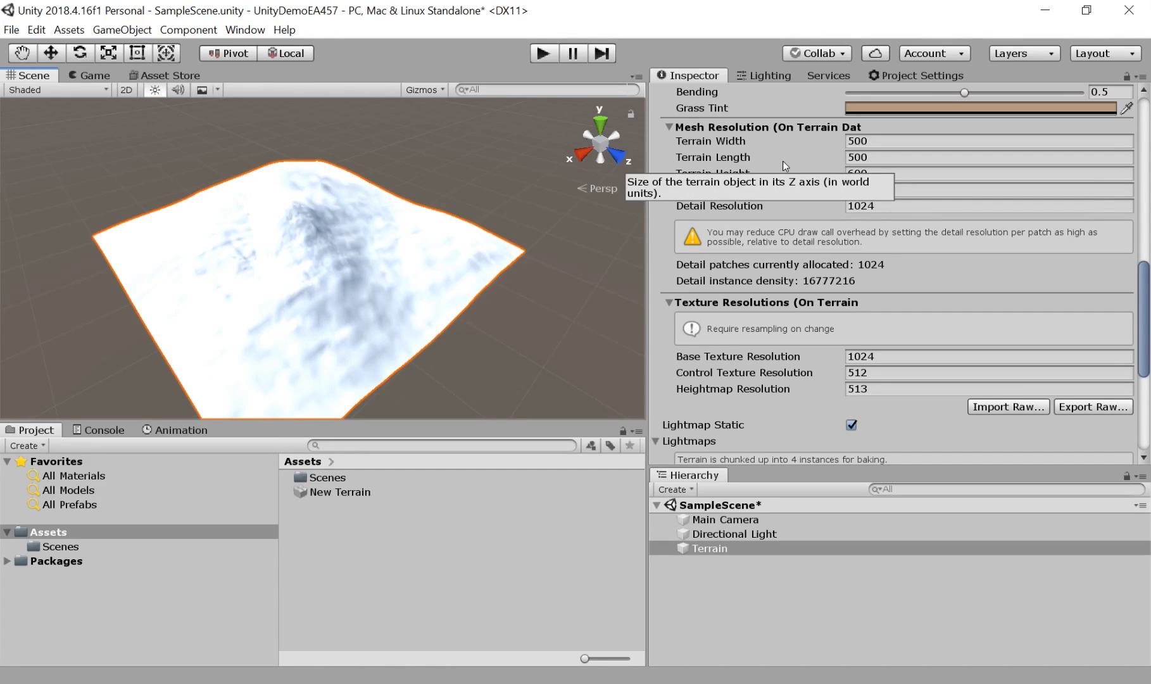
scroll(940, 380, "up", 20)
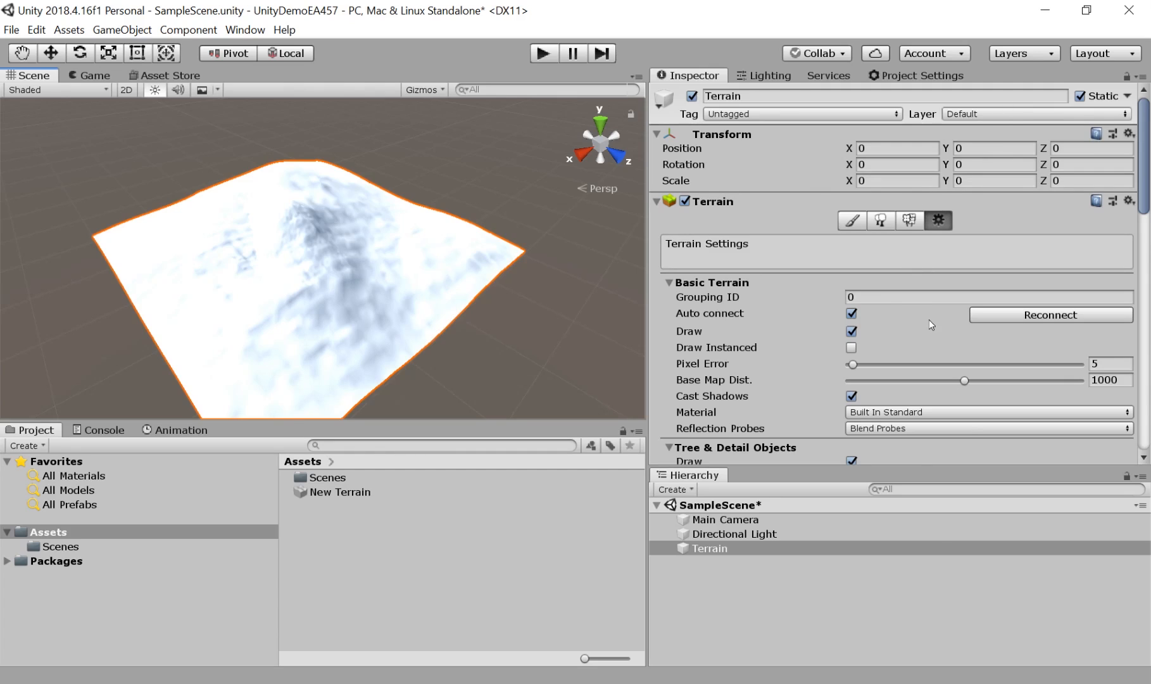
Try raising the middle of the terrain with the Raise or Lower Terrain brush at opacity 100.
left_click(852, 221)
scroll(887, 278, "down", 2)
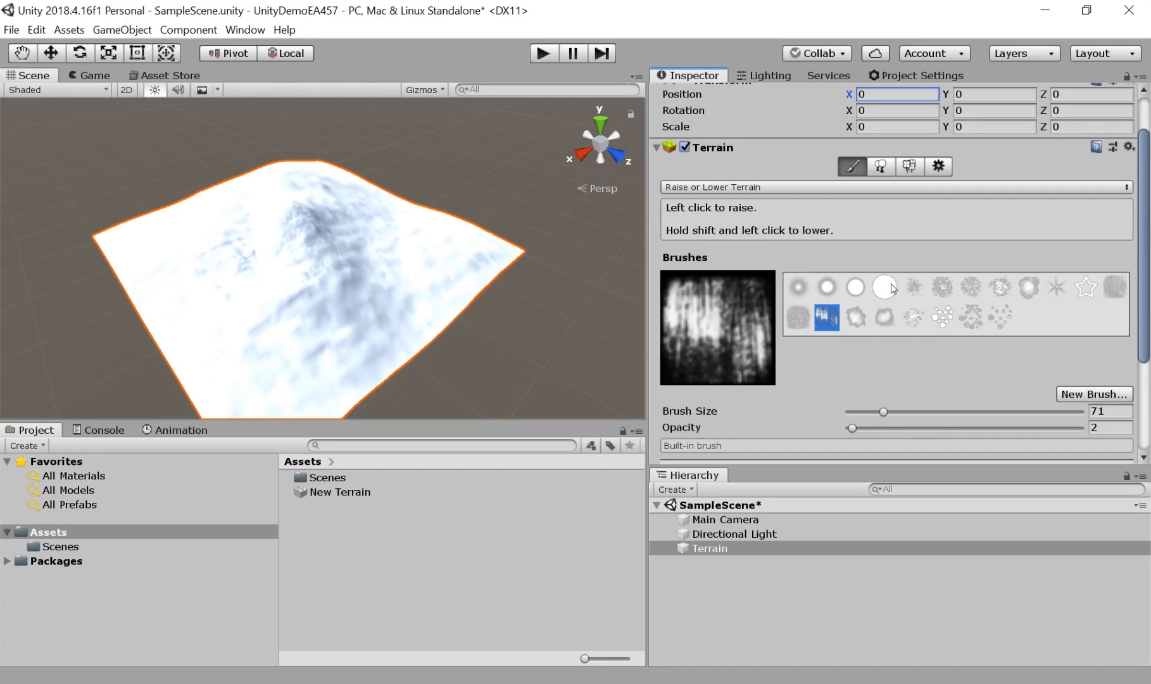
left_click_drag(855, 428, 1093, 432)
mouse_move(418, 286)
left_mouse_down()
mouse_move(321, 252)
mouse_move(329, 247)
mouse_move(298, 354)
left_mouse_up()
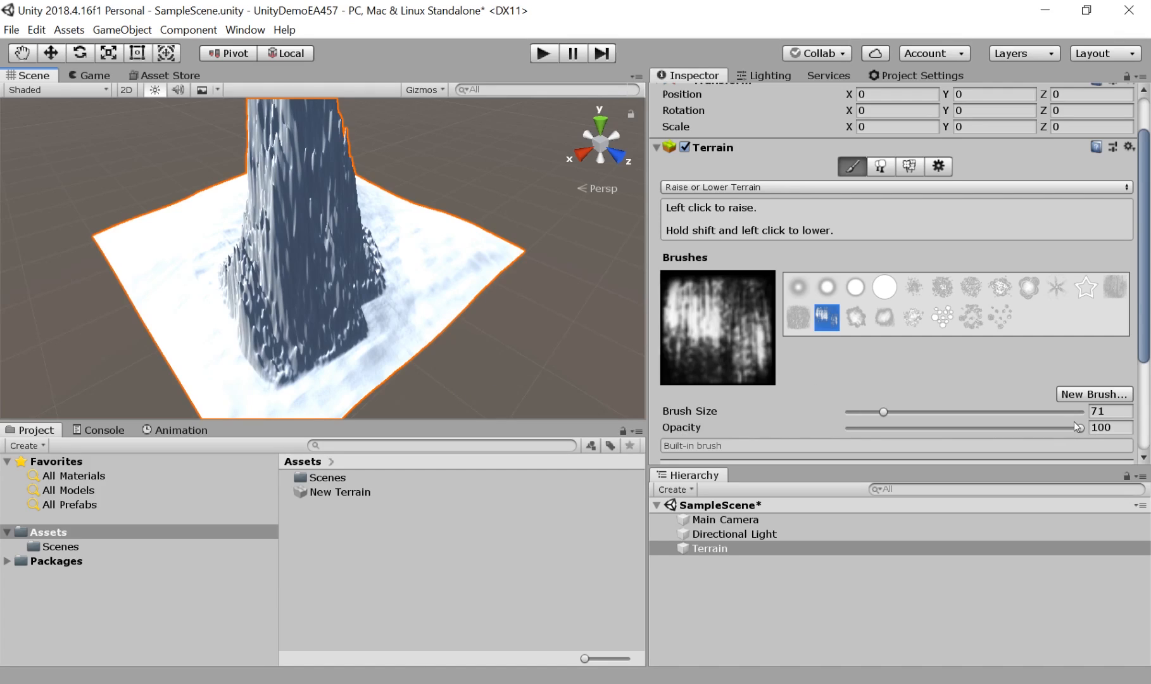
Set the brush opacity to 0, test a stroke beside the raised column, and undo the column.
left_click_drag(1077, 428, 849, 429)
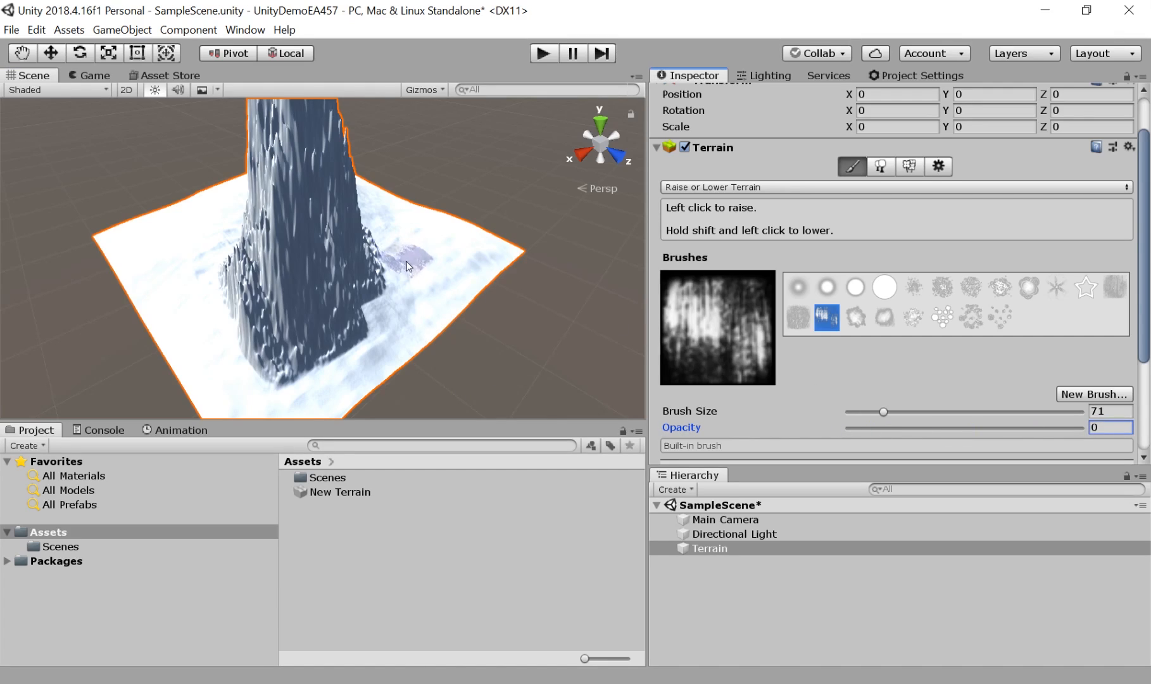
mouse_move(412, 258)
left_mouse_down()
mouse_move(455, 272)
mouse_move(408, 252)
left_mouse_up()
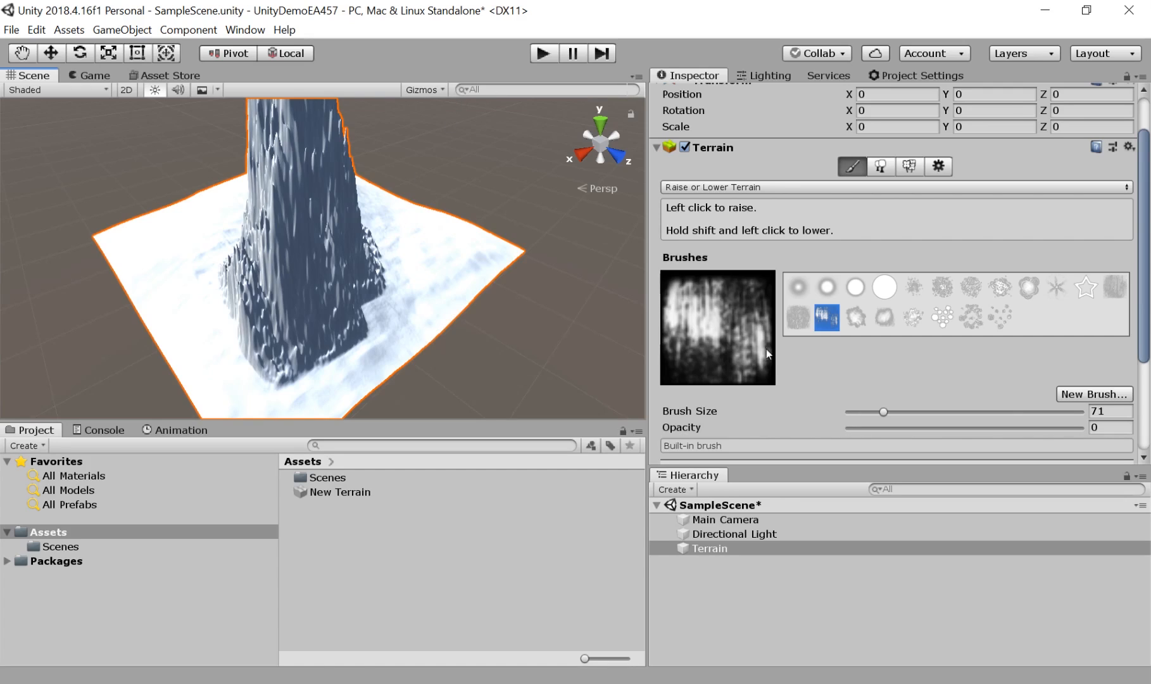
key("ctrl+z")
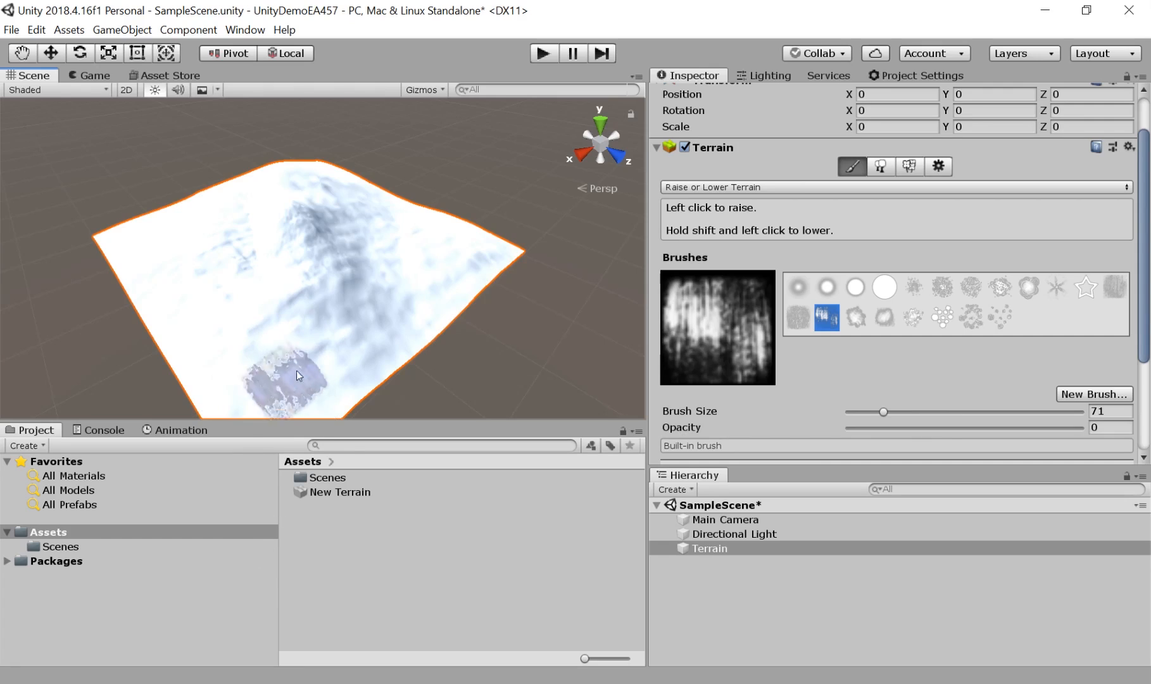
Look away from the terrain, frame it again from the Hierarchy selection, and inspect it up close.
middle_click_drag(373, 262, 226, 216)
right_click_drag(301, 219, 654, 258)
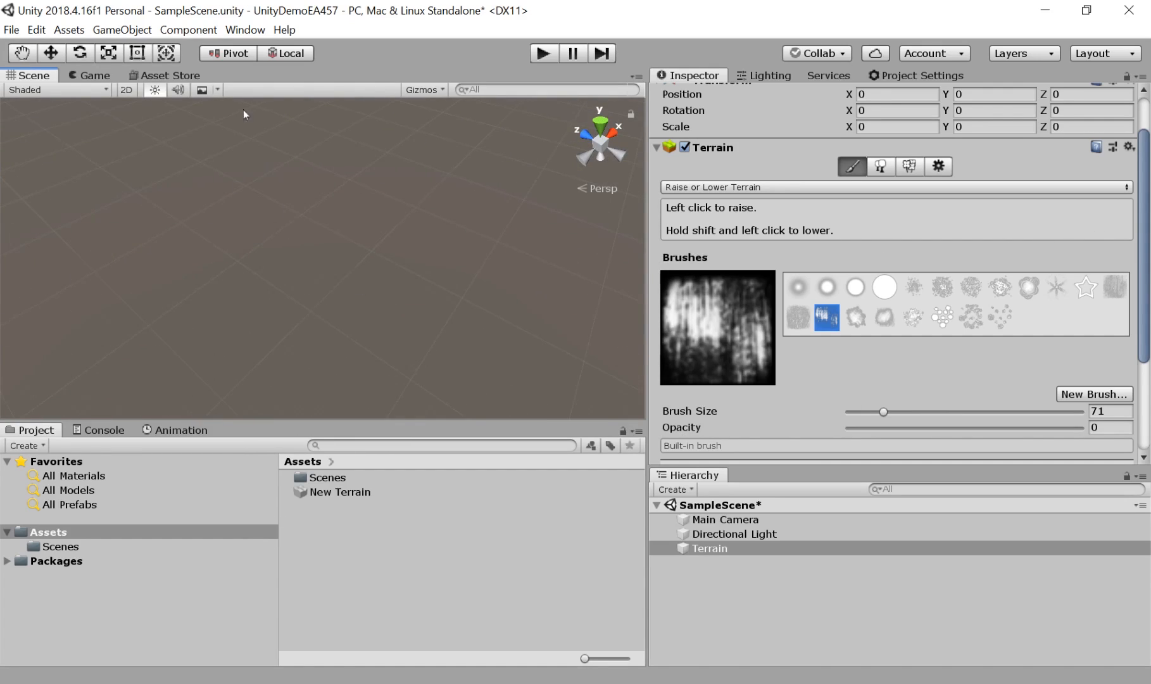
left_click(721, 549)
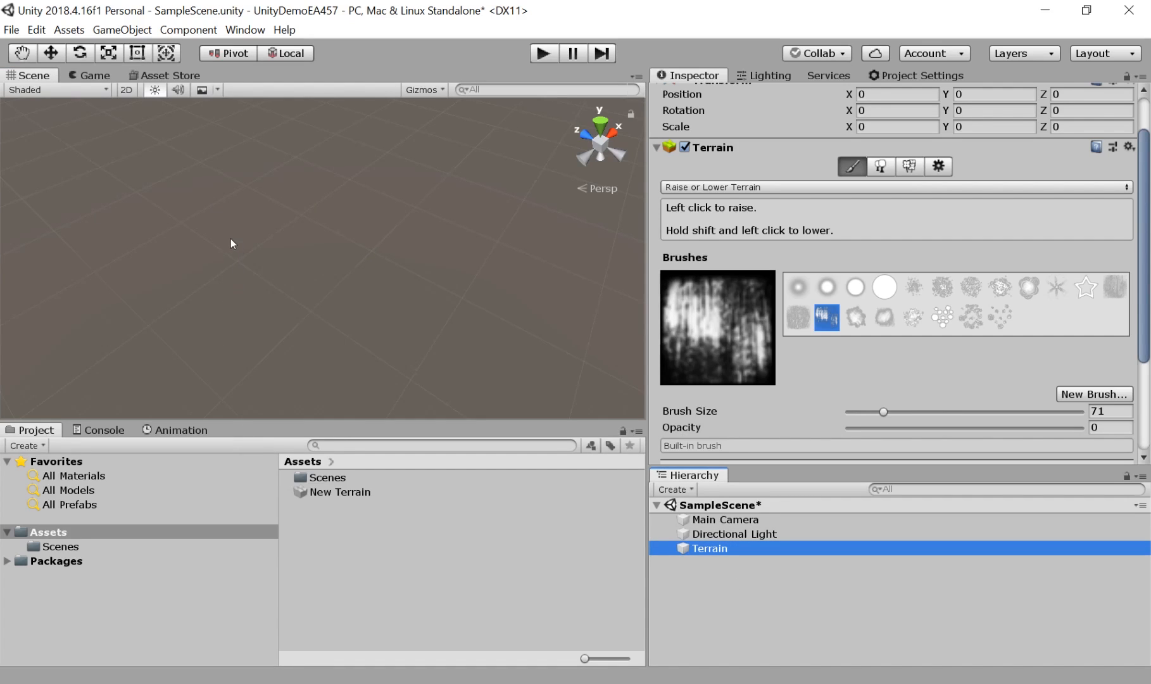
key("f")
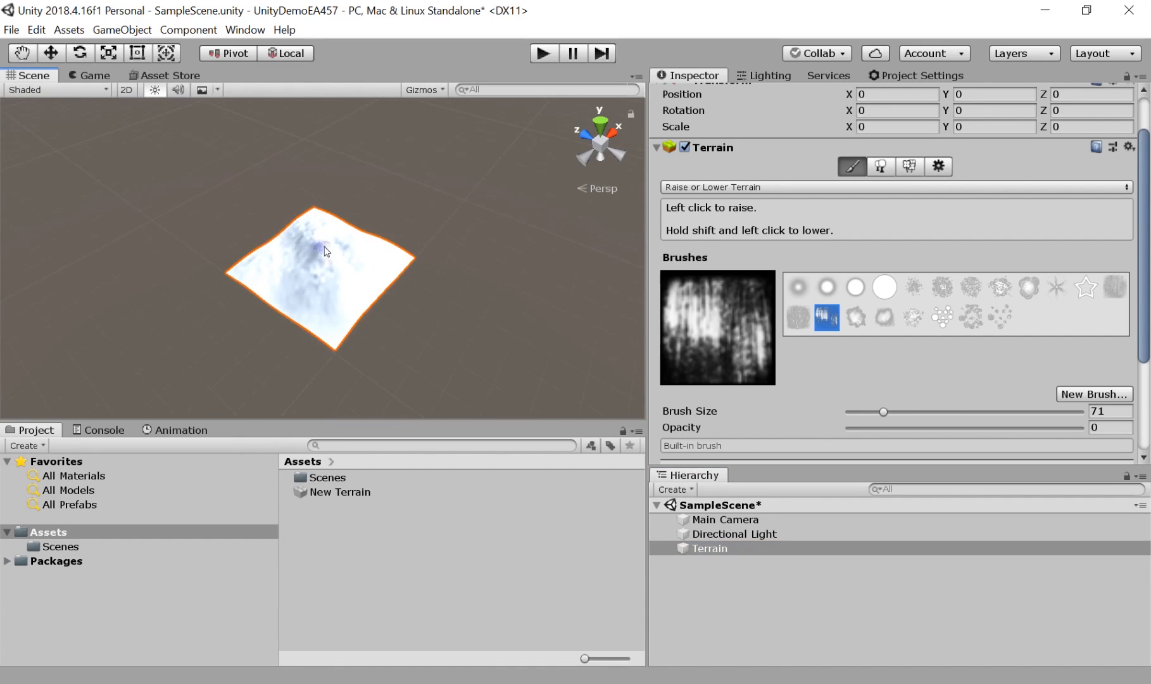
middle_click_drag(341, 246, 339, 304)
scroll(326, 190, "up", 4)
scroll(328, 192, "up", 4)
scroll(323, 277, "up", 4)
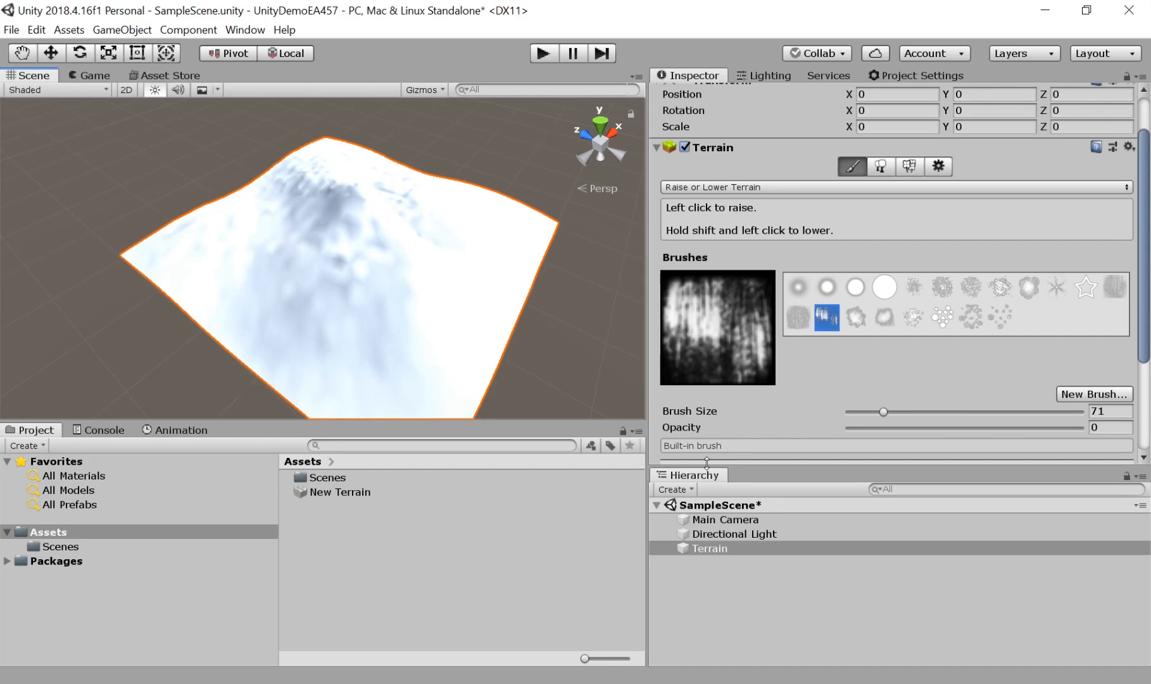
Inspect the Directional Light, frame the Main Camera in the scene, and frame the Terrain again.
left_click(780, 536)
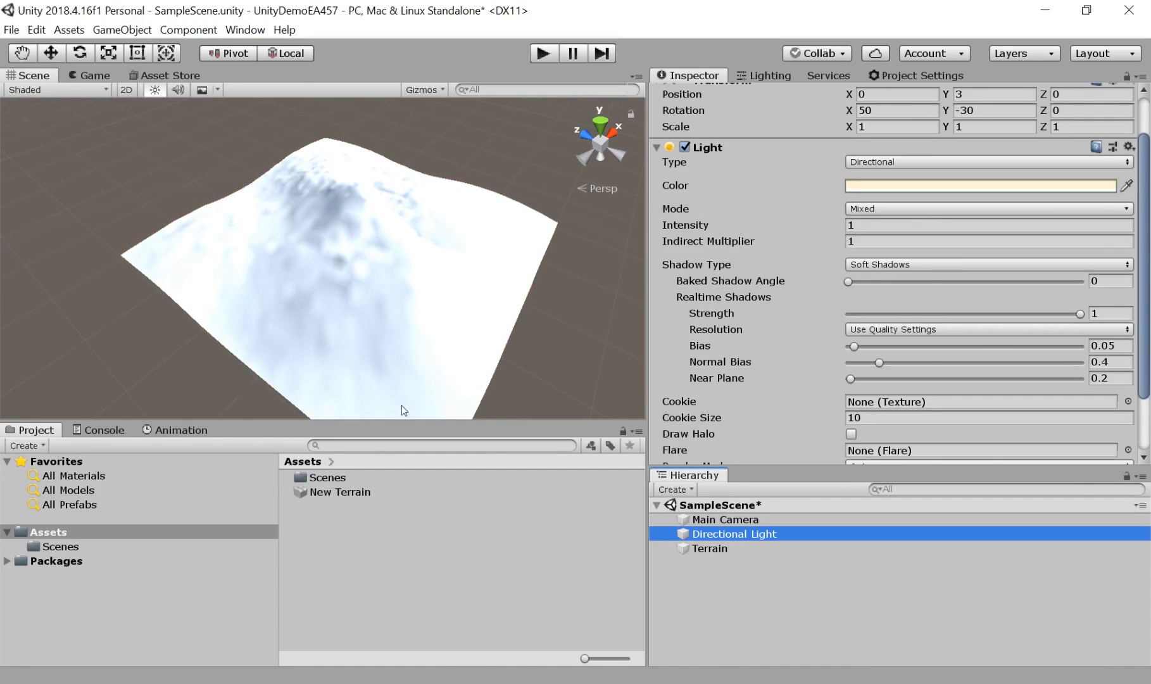
left_click(738, 522)
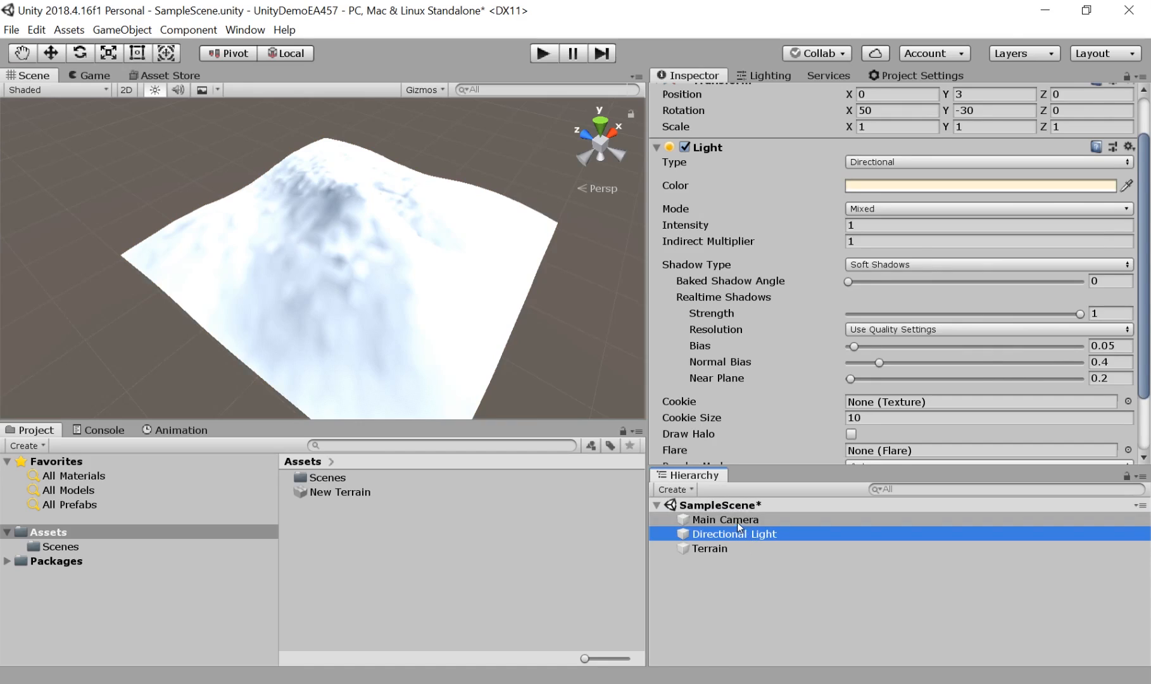
key("f")
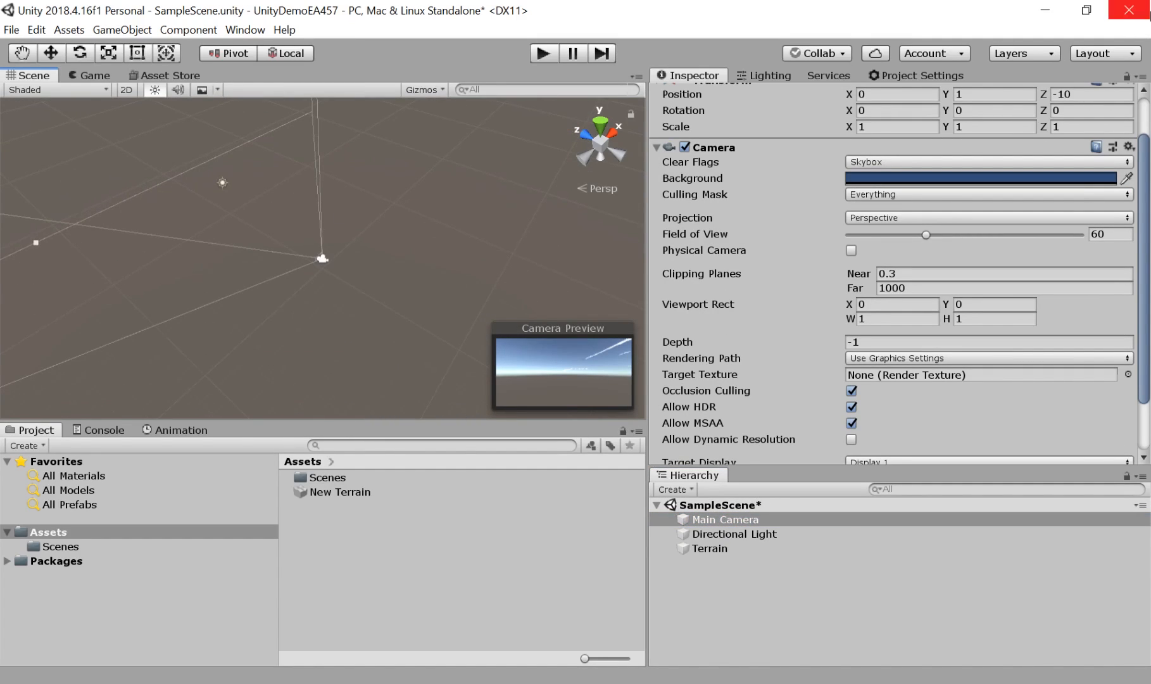
left_click(708, 549)
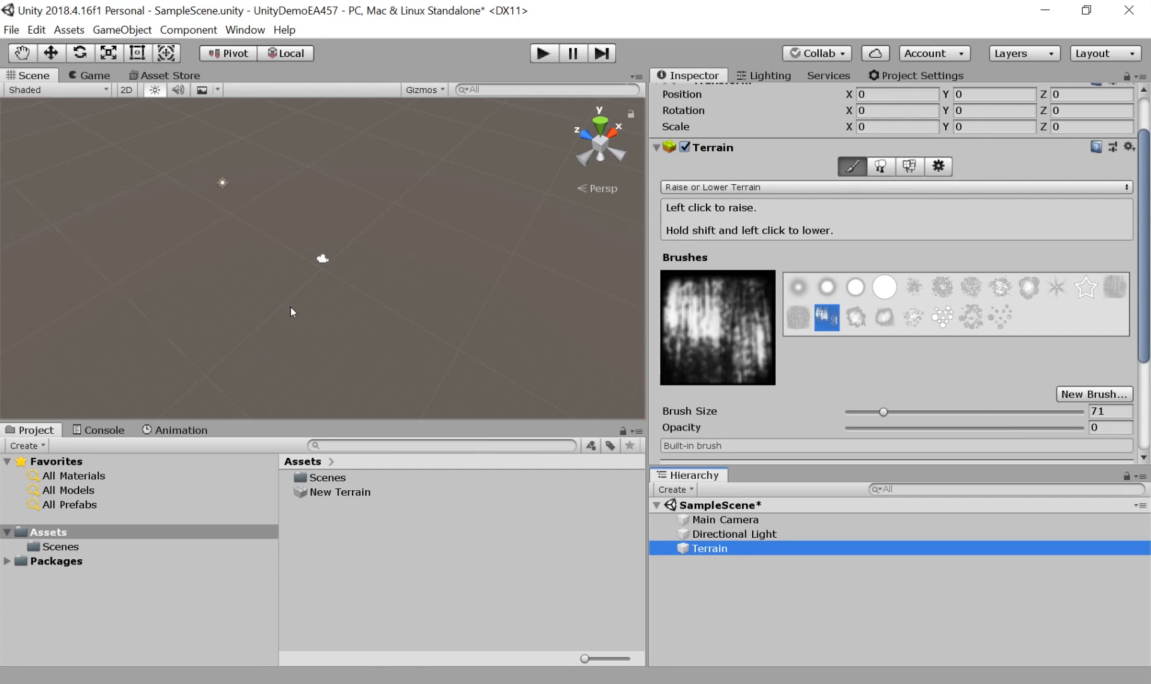
key("f")
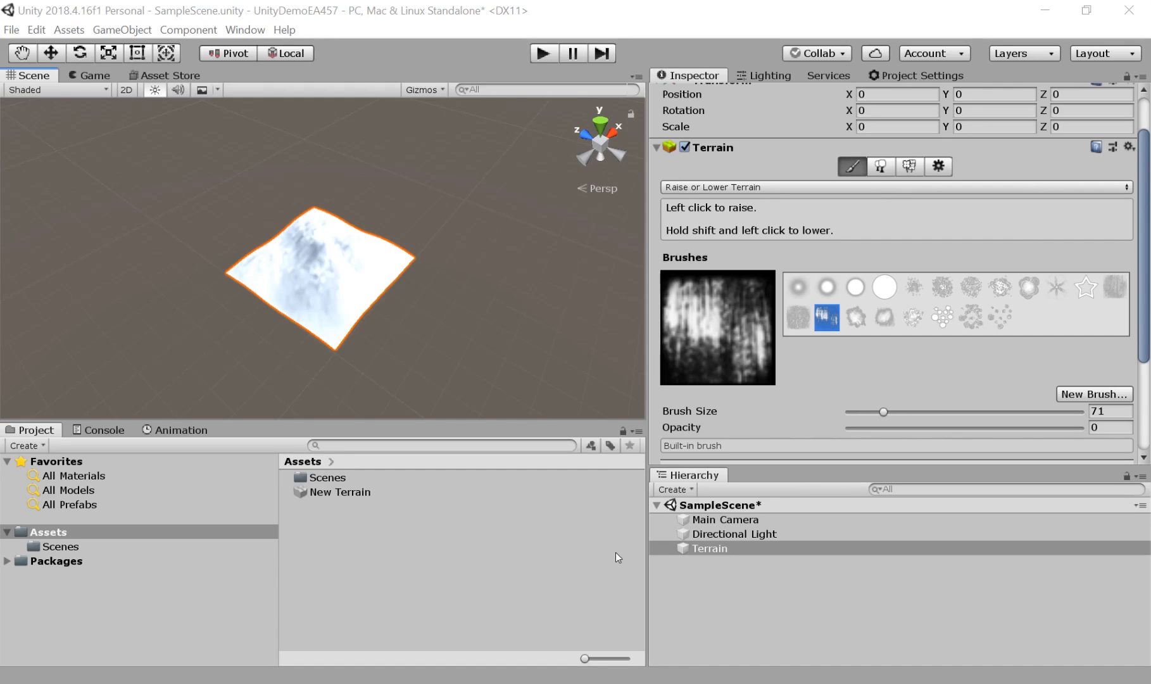
Switch the terrain tool to Paint Texture and inspect the terrain surface from another side.
left_click(761, 185)
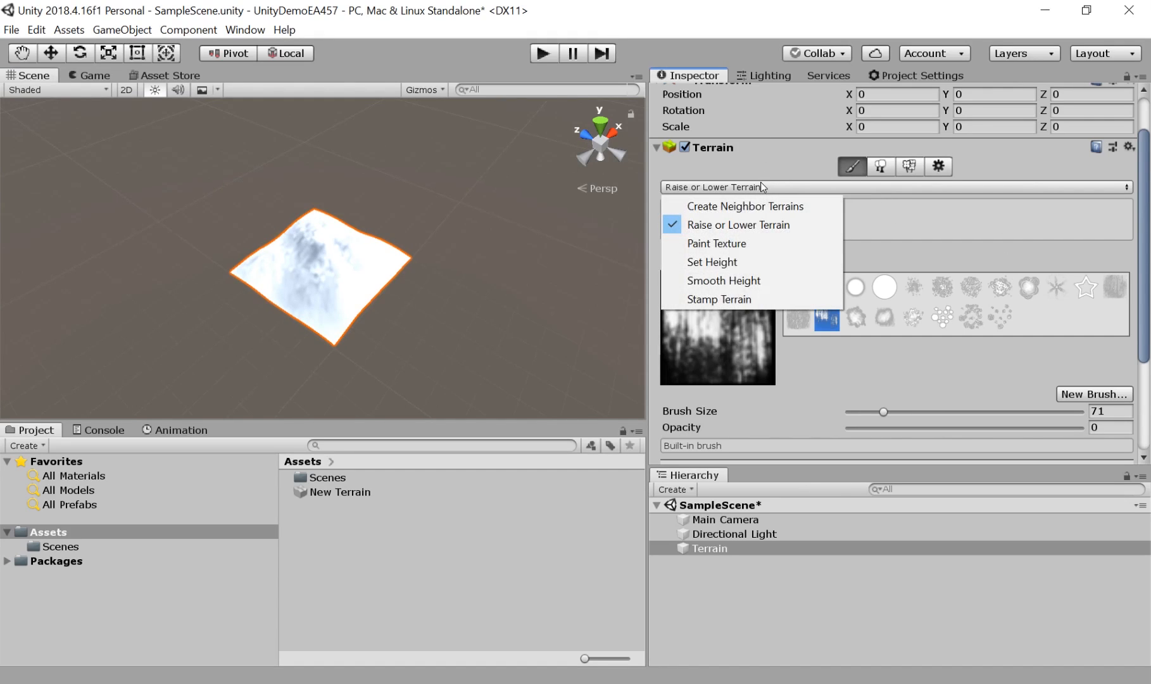
left_click(720, 245)
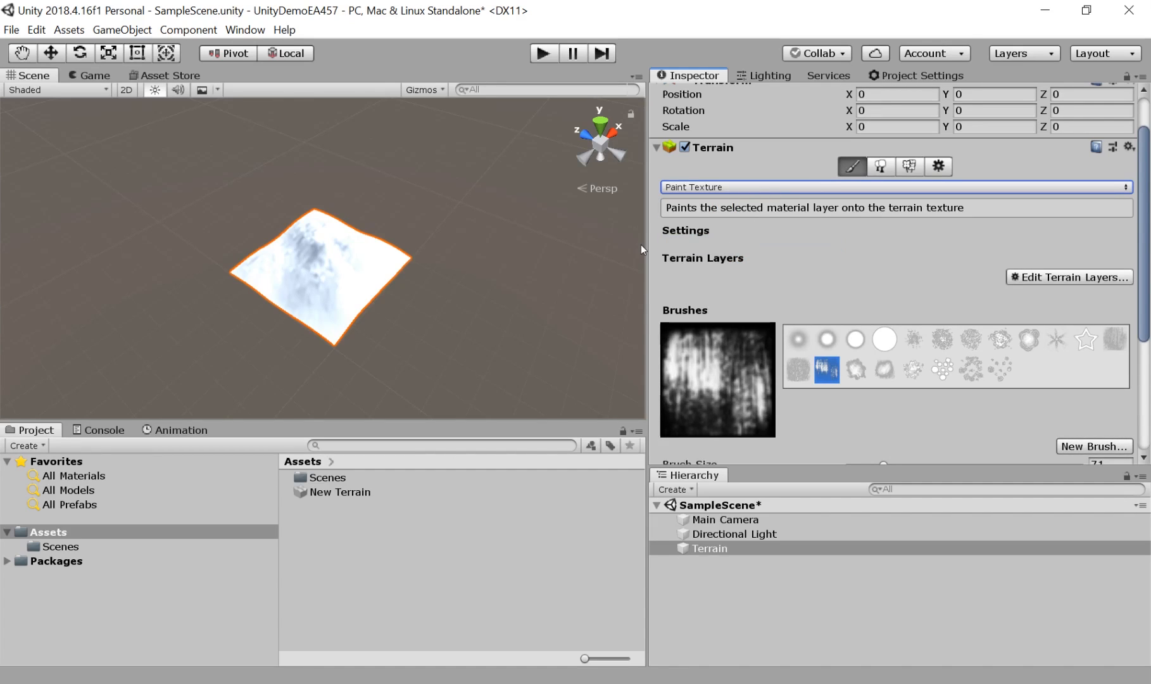
scroll(311, 283, "up", 3)
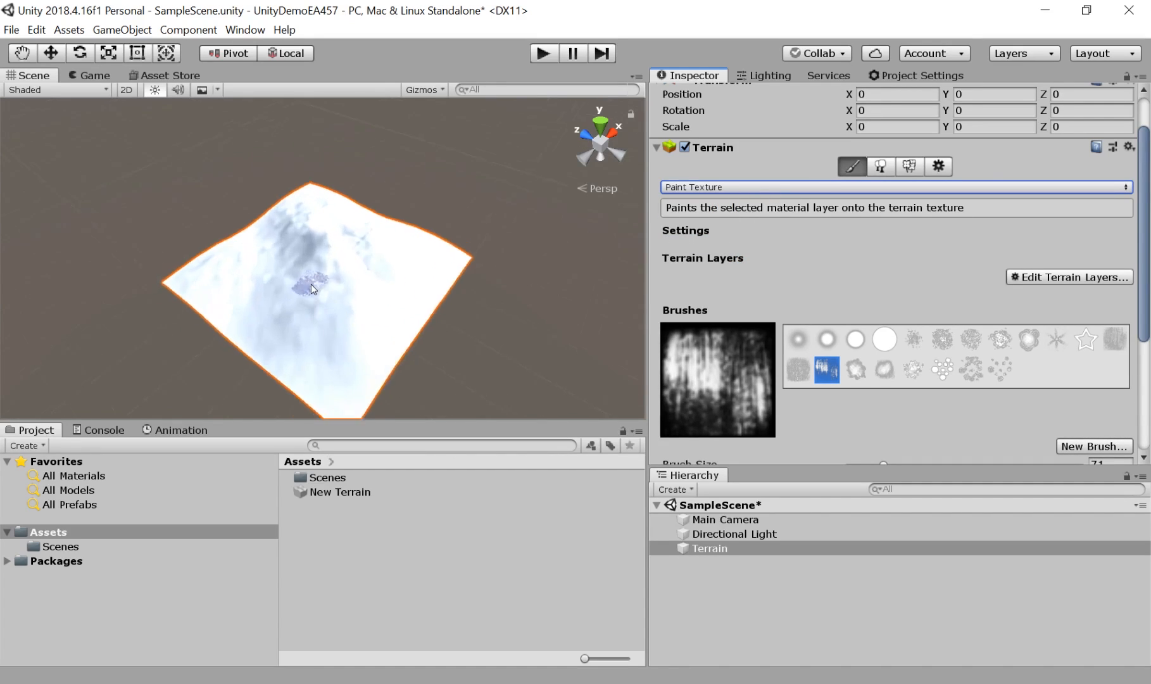
scroll(311, 283, "up", 5)
right_click_drag(310, 283, 405, 166)
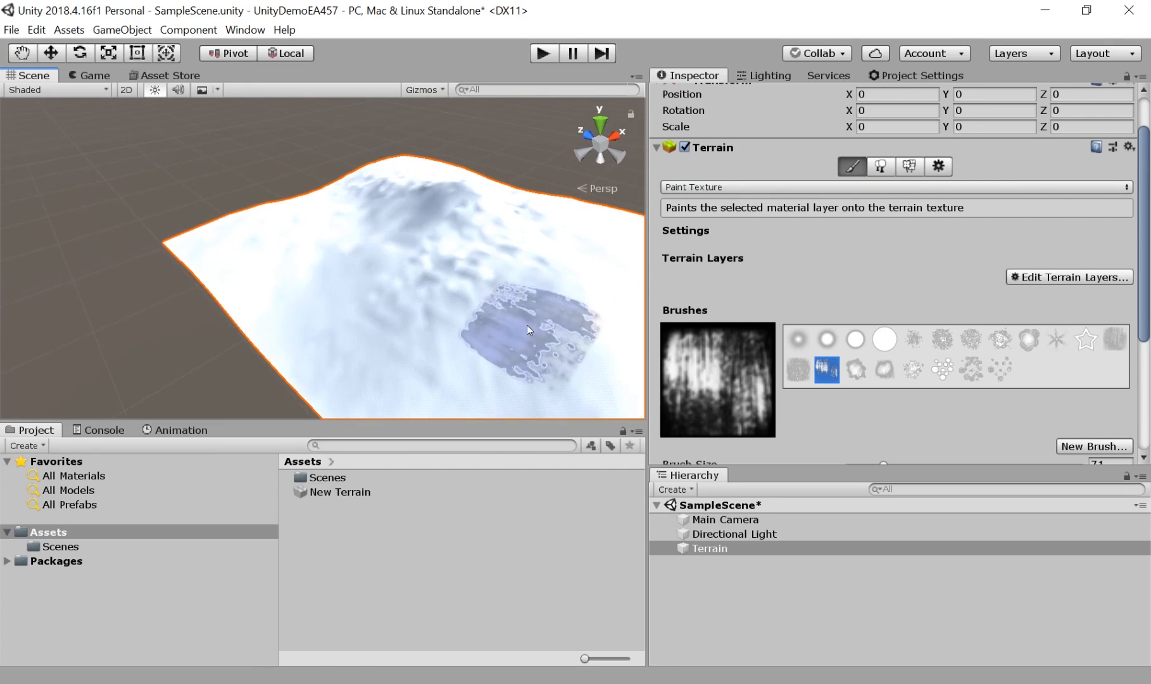
left_click_drag(529, 330, 263, 335, "alt")
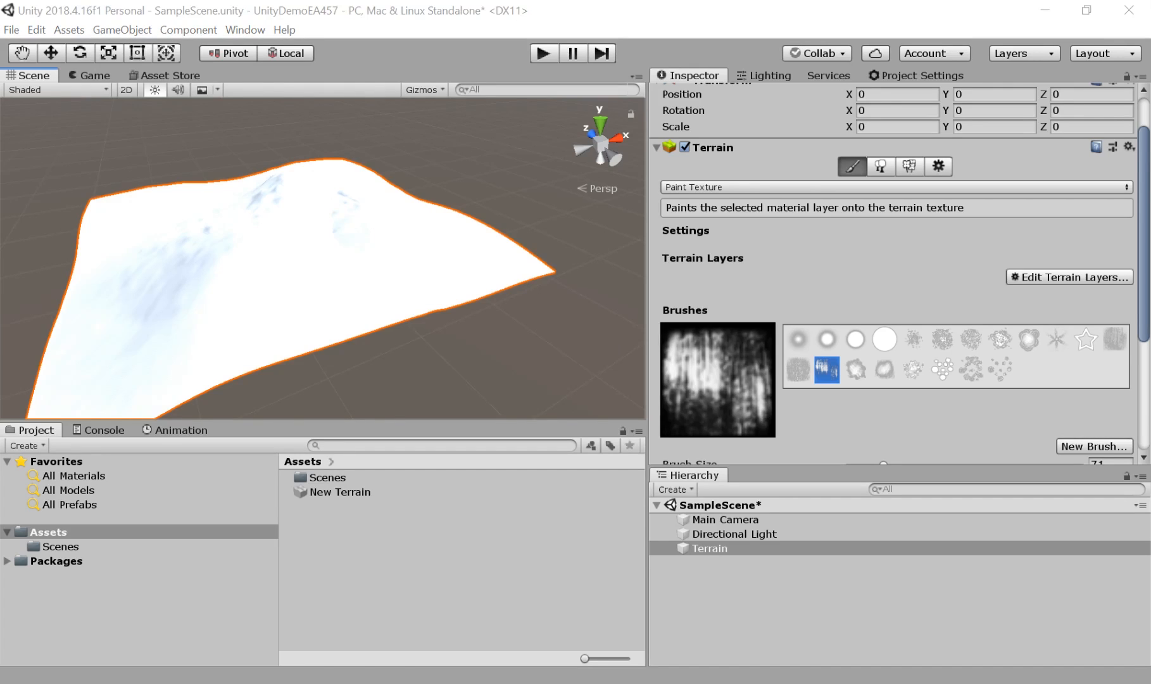
Switch to Chrome and browse the free stylized texture models on CGTrader.
left_click_drag(1, 56, 403, 1)
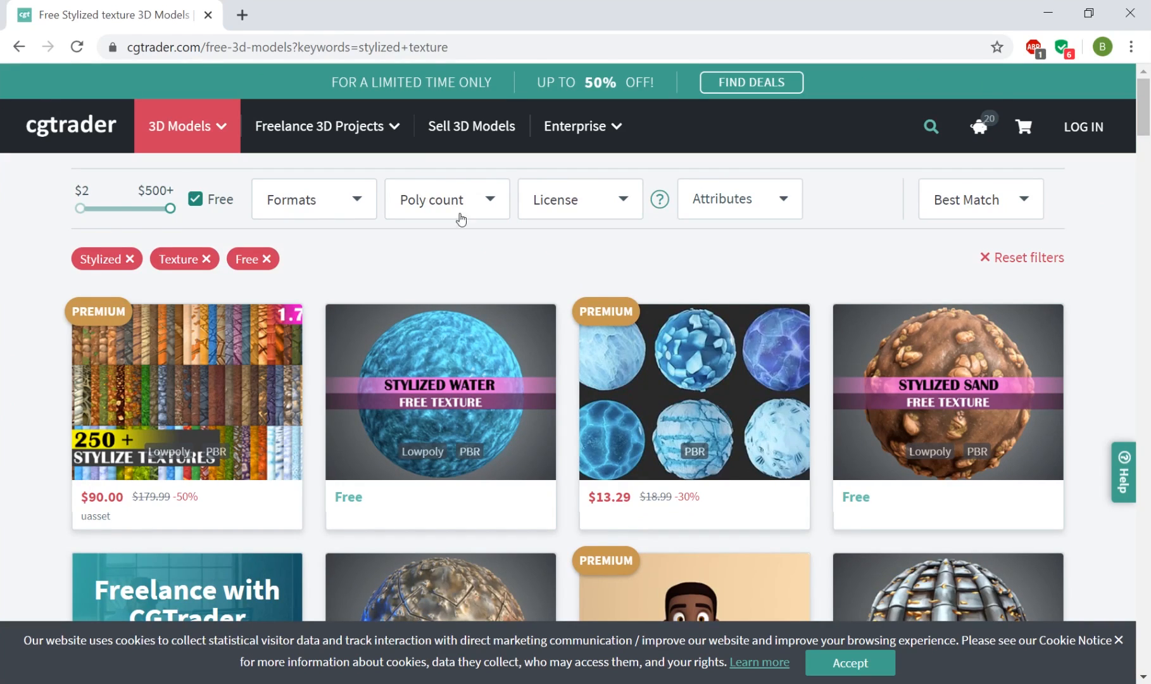
mouse_move(513, 435)
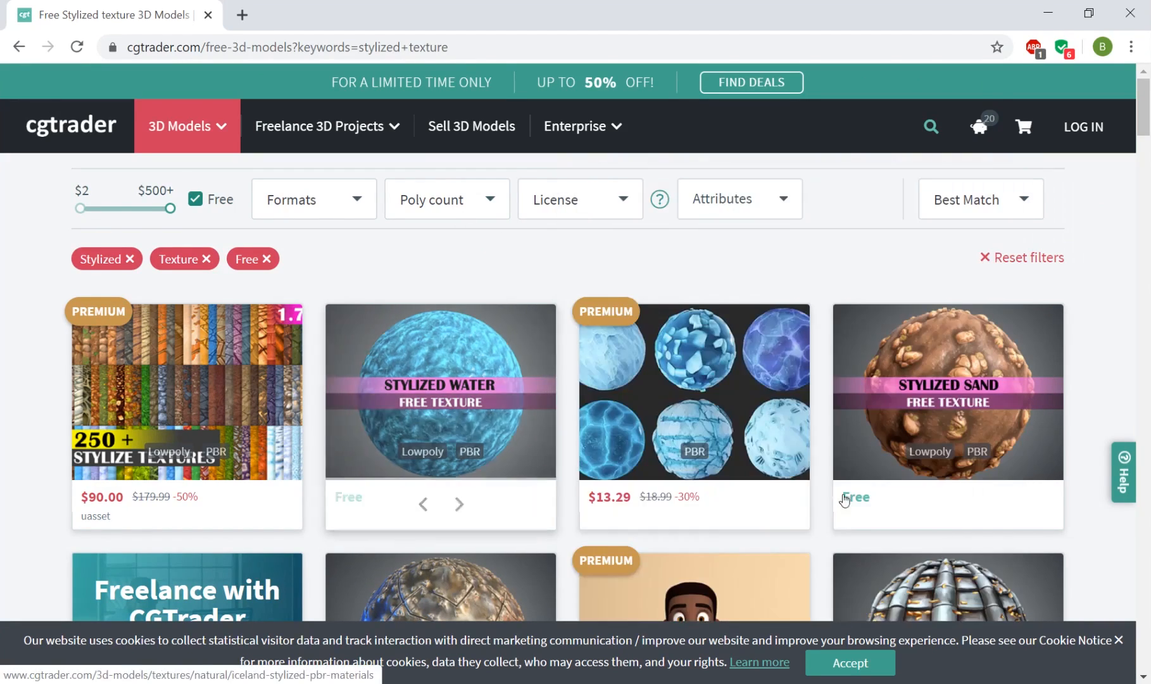
scroll(800, 342, "down", 5)
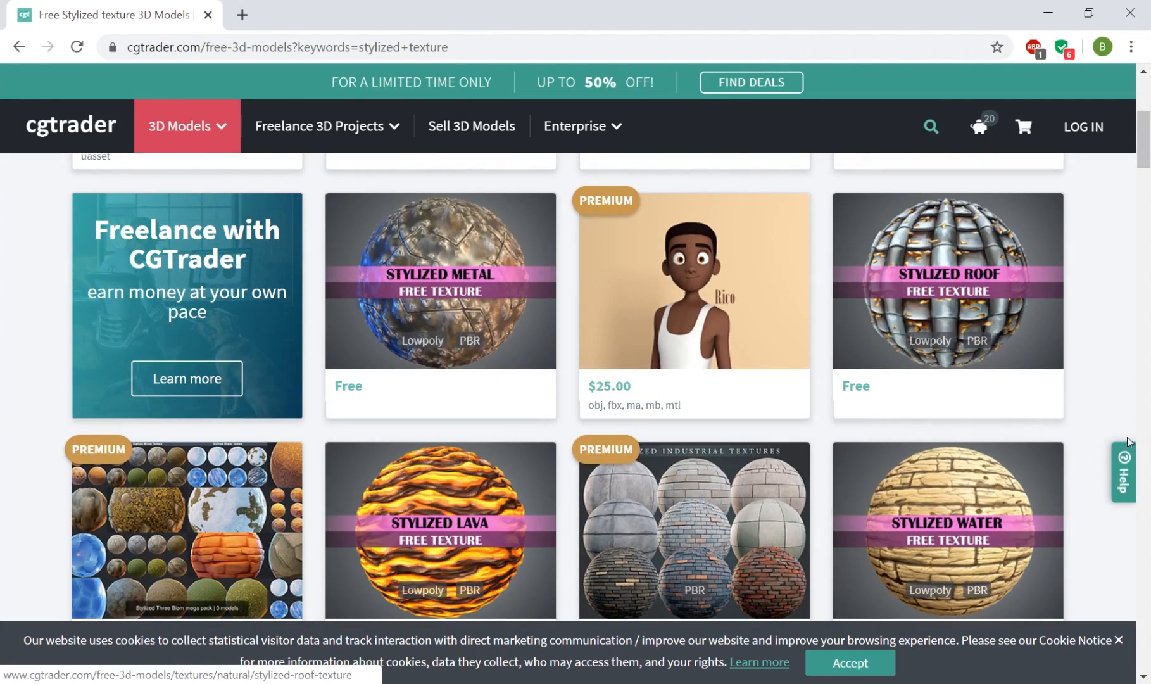
mouse_move(196, 130)
scroll(443, 392, "up", 5)
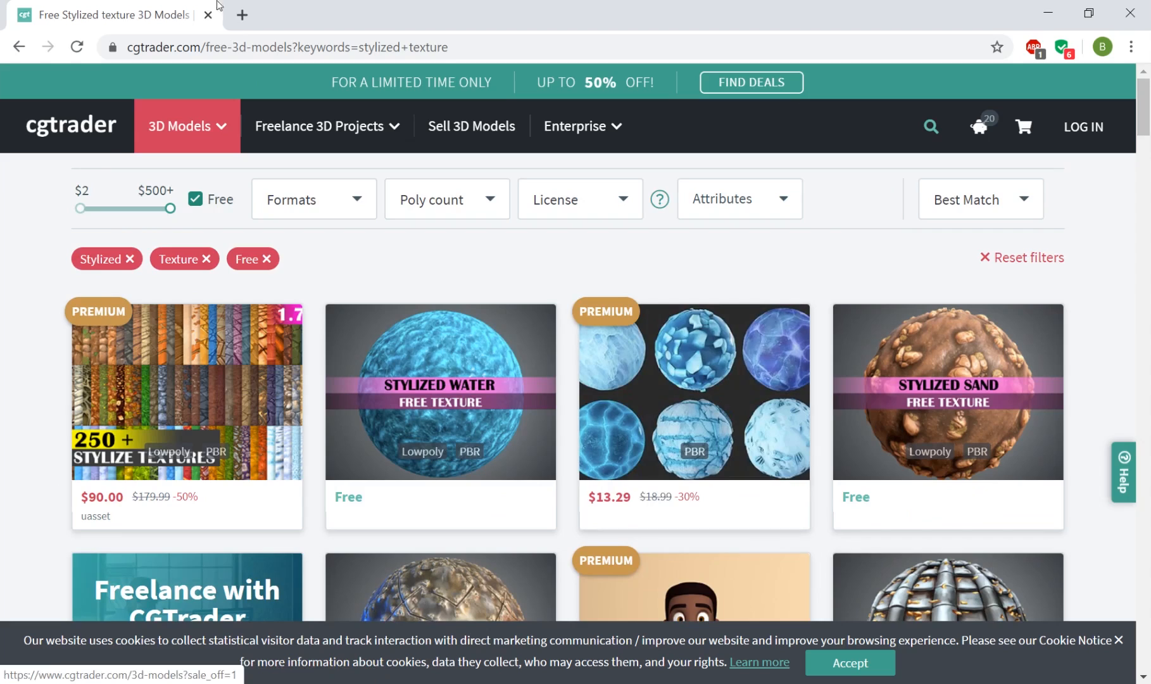
Search the web for csu canvas in a new browser tab.
left_click(241, 15)
type("cs")
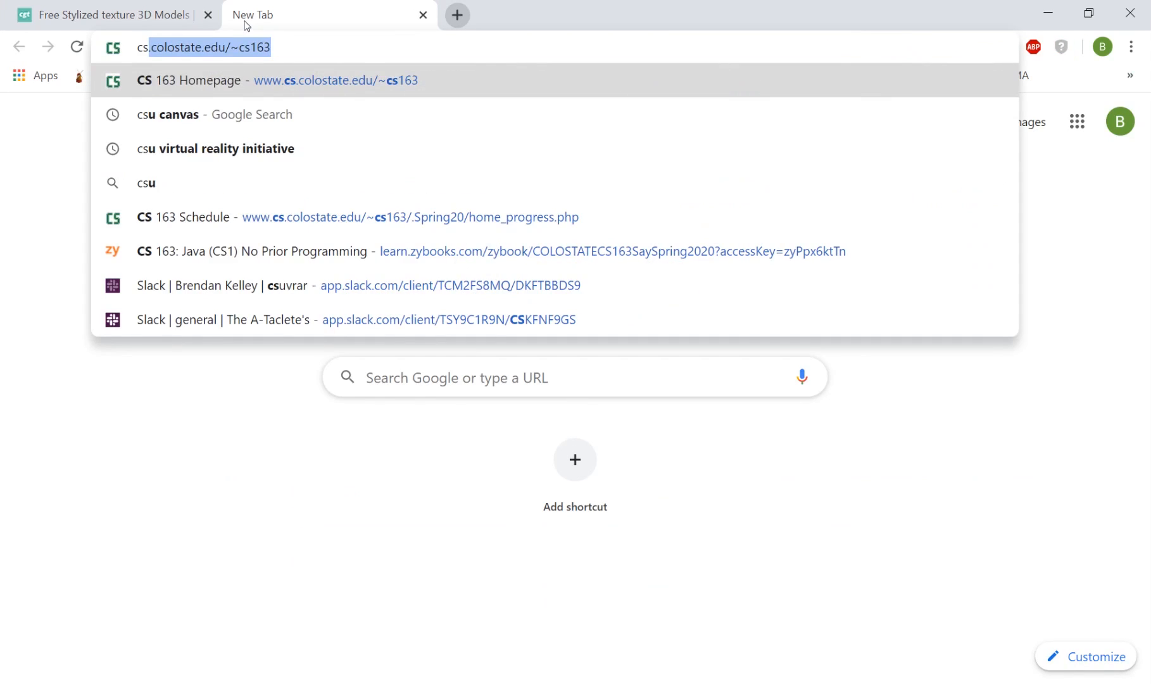
key("BackSpace")
key("BackSpace")
type("s")
key("BackSpace")
type("u ca")
key("Return")
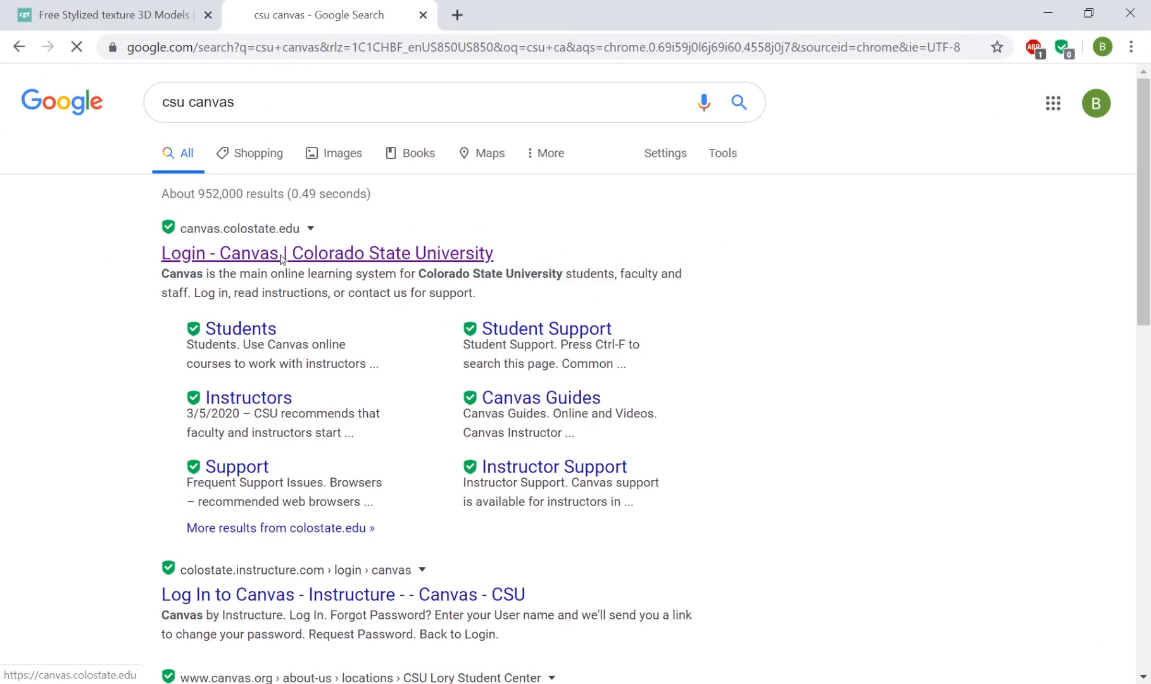
Open the Colorado State University Canvas login page and log in with the saved credentials.
left_click(282, 257)
left_click(180, 480)
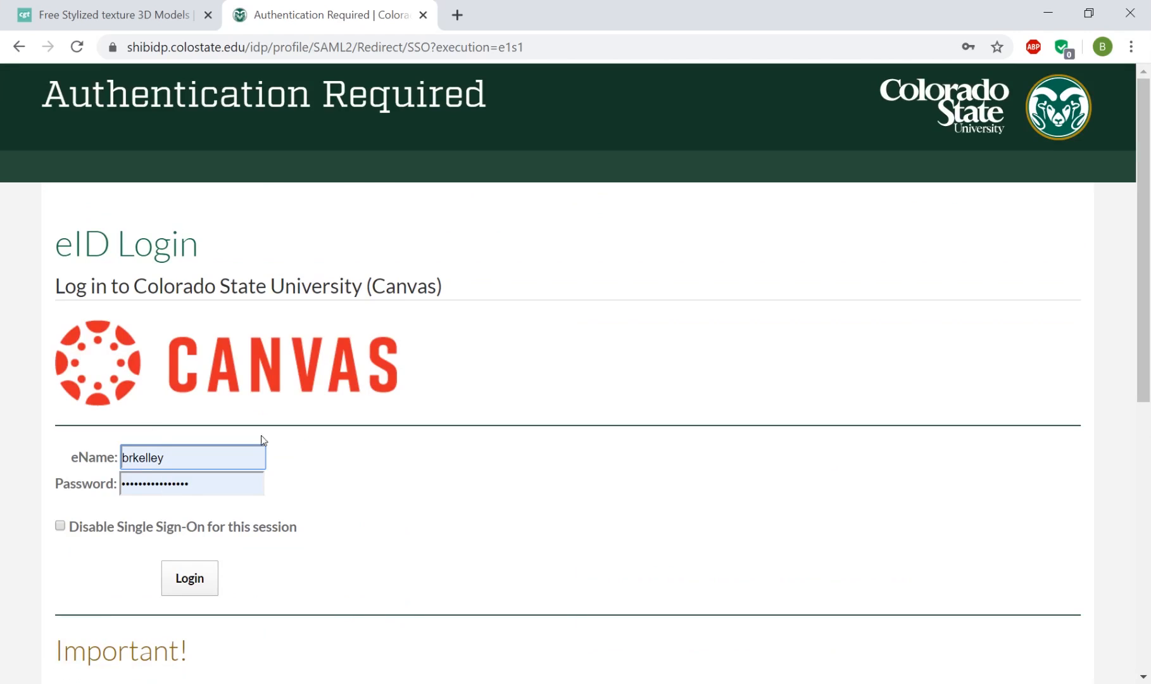
left_click(190, 580)
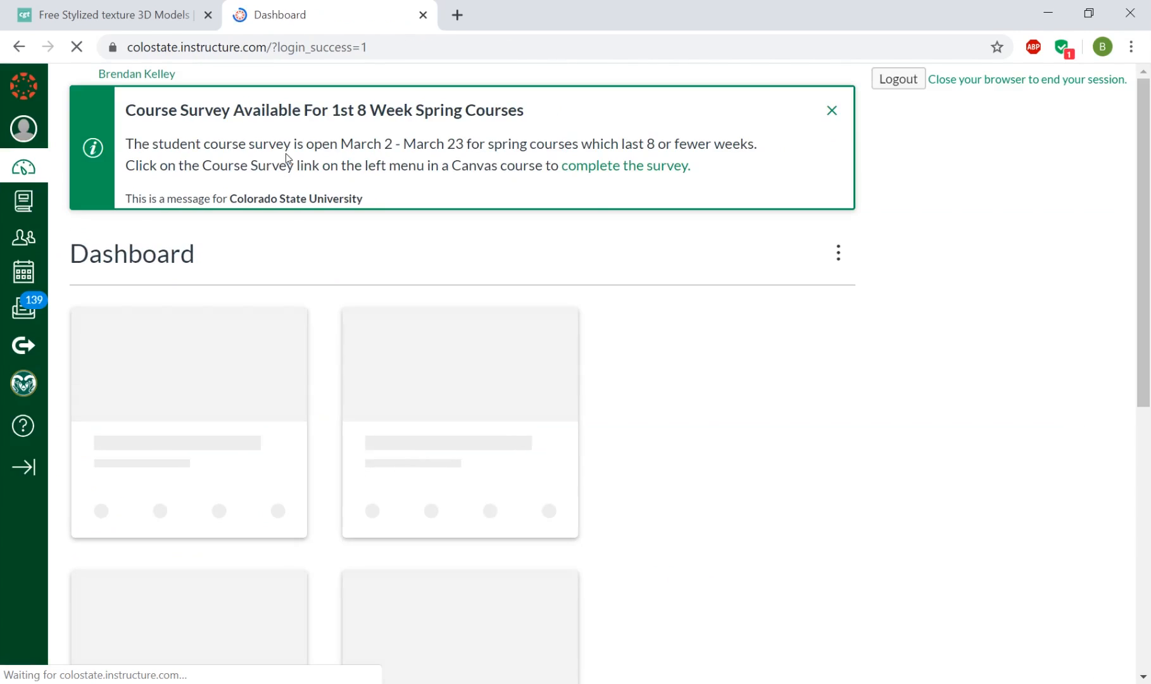
View the Files page of the 2020SP-ART-357-L01 course for the Unity demo assets, and close the Canvas tab.
scroll(588, 327, "down", 4)
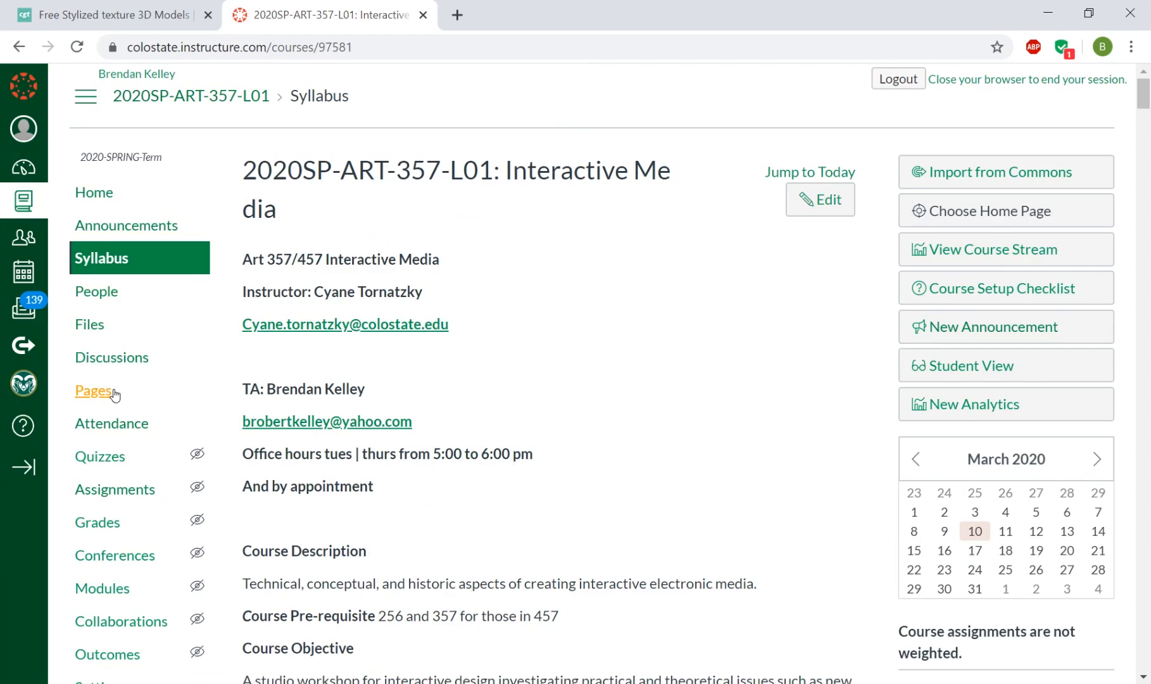
left_click(92, 326)
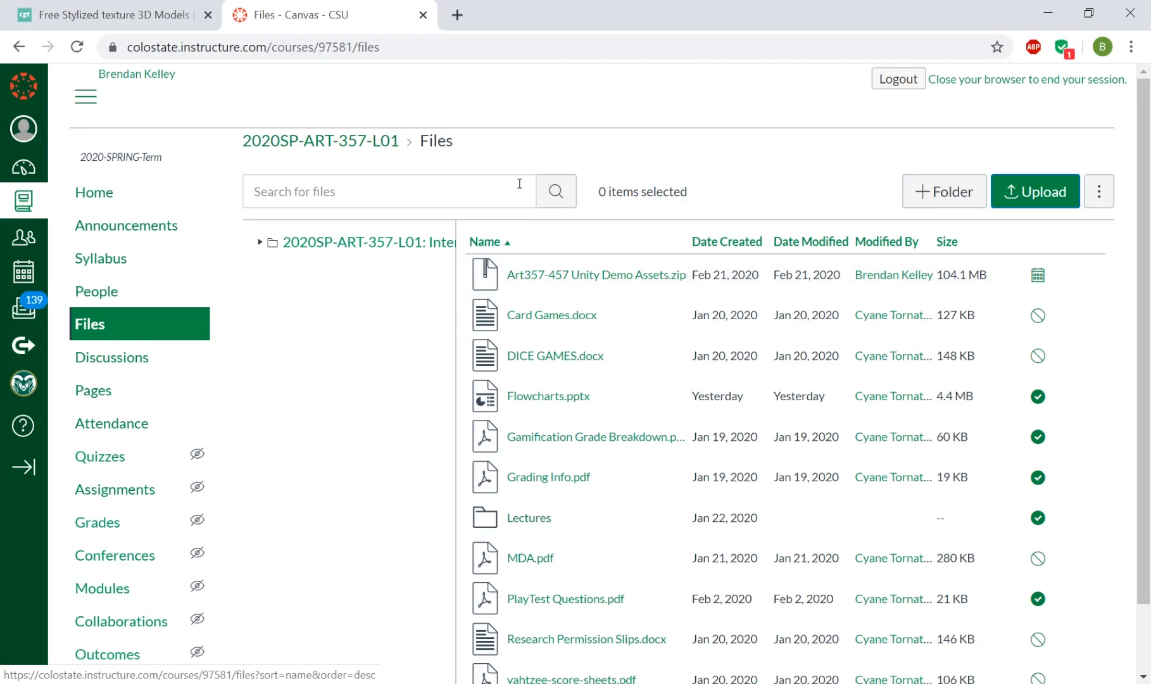
left_click(423, 15)
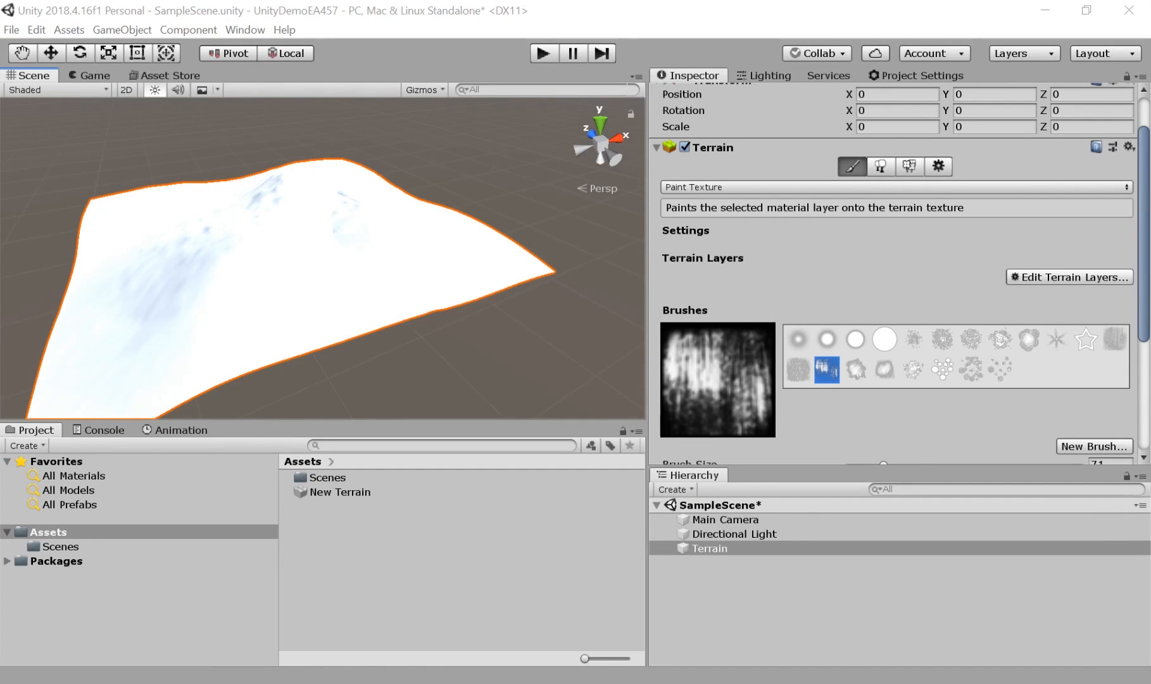
Switch to File Explorer, bring the Art357-457 Unity Demo Assets window fully into view, and open its Textures folder.
left_click_drag(0, 136, 0, 120)
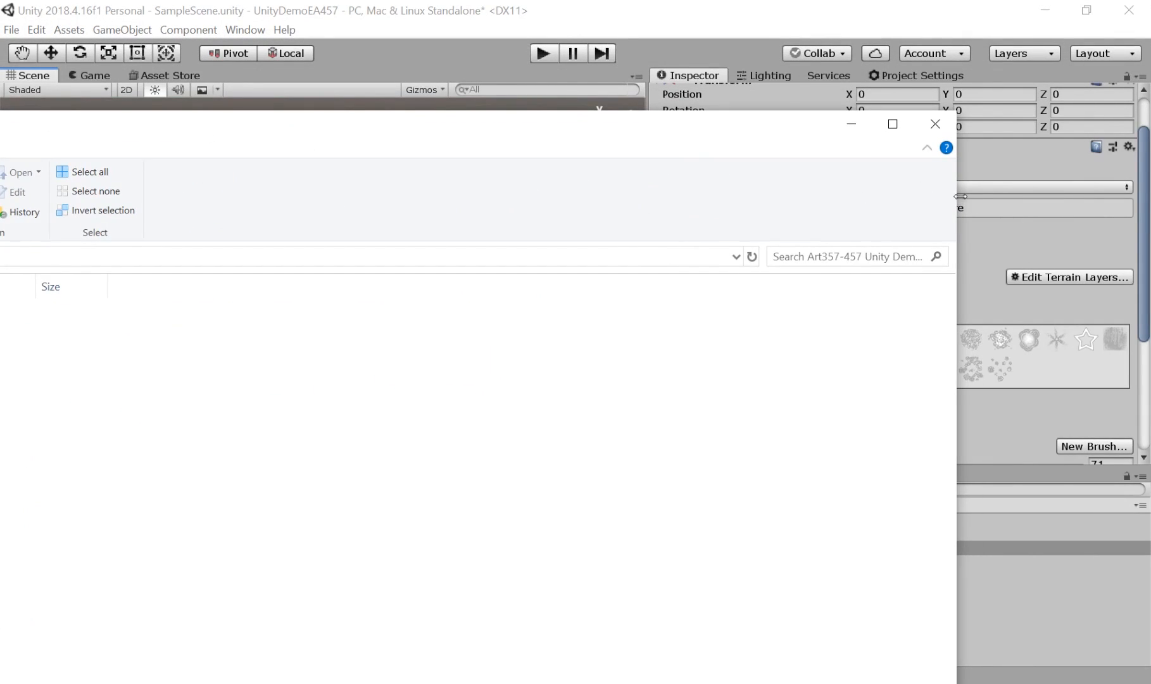
left_click_drag(957, 200, 407, 201)
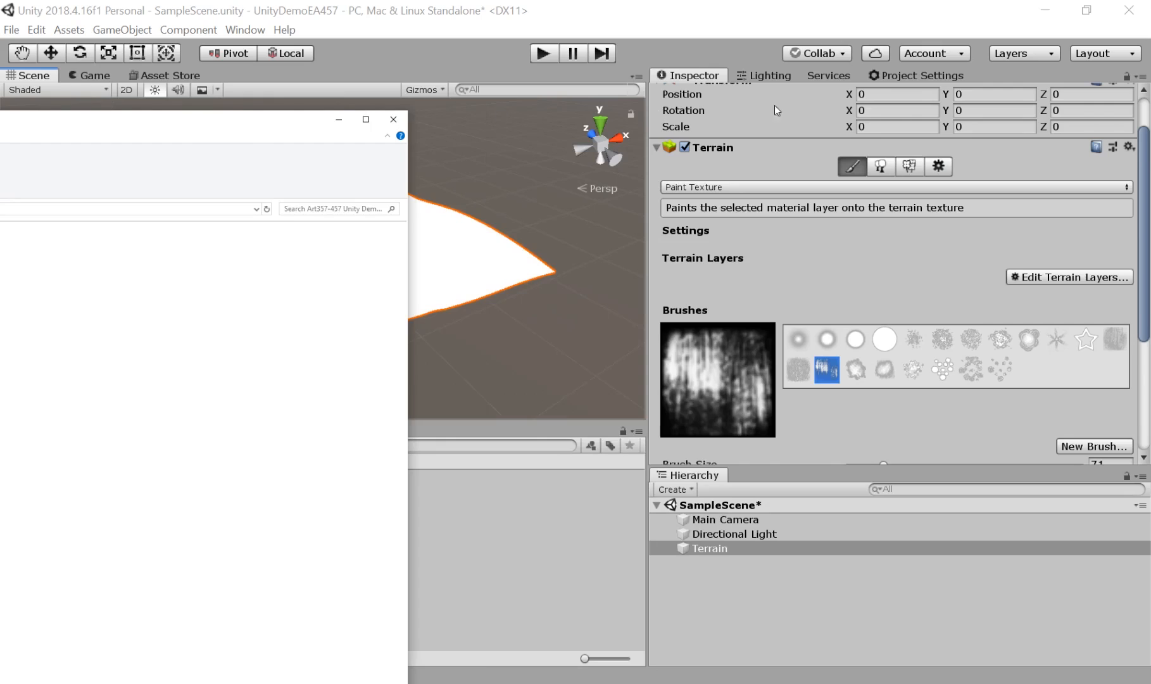
left_click_drag(56, 121, 1065, 71)
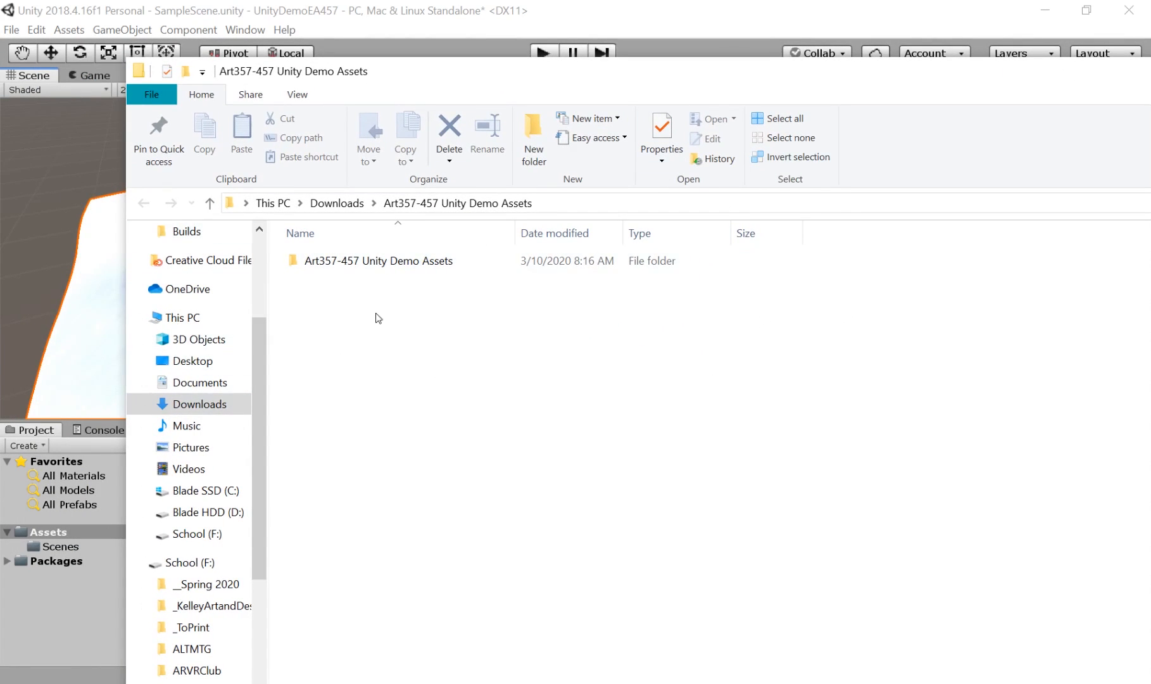
double_click(366, 264)
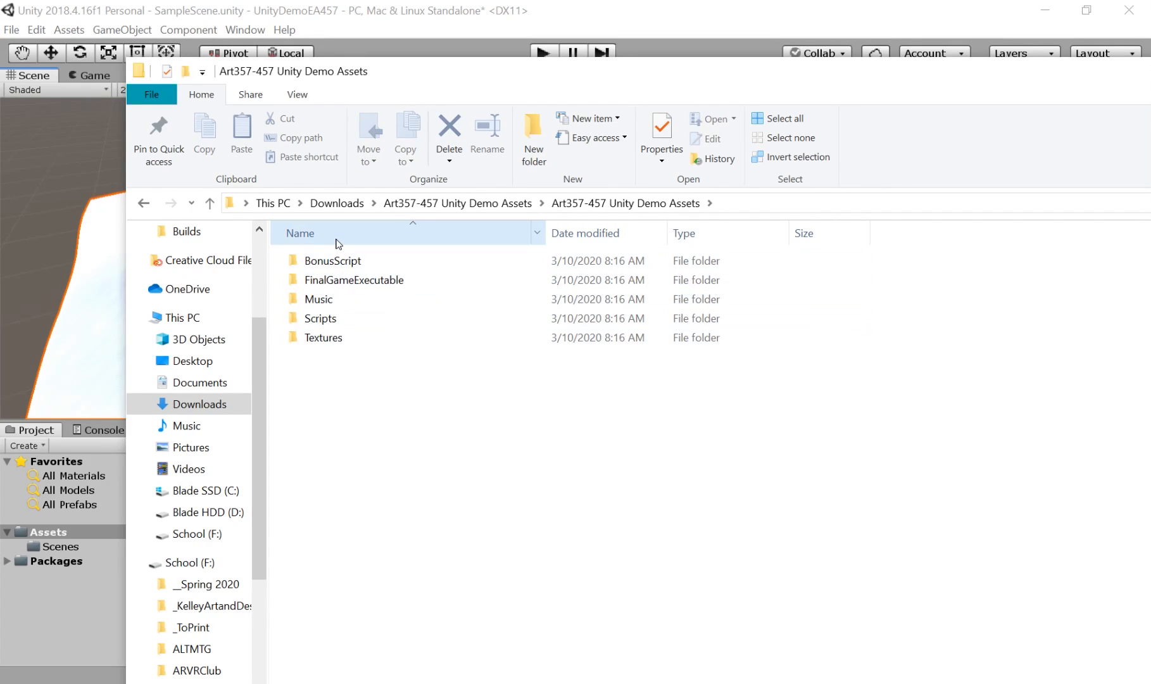
double_click(322, 338)
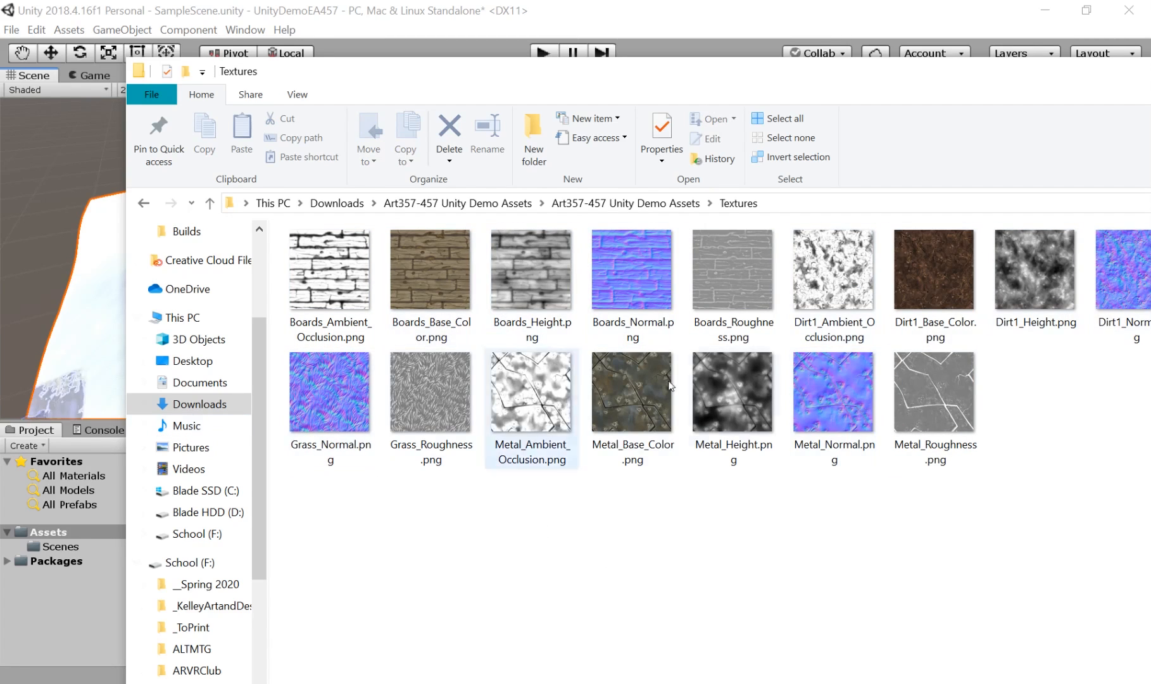
Move the File Explorer window out of the way and create a folder named Texture in the Unity project's Assets folder.
left_click_drag(914, 75, 0, 443)
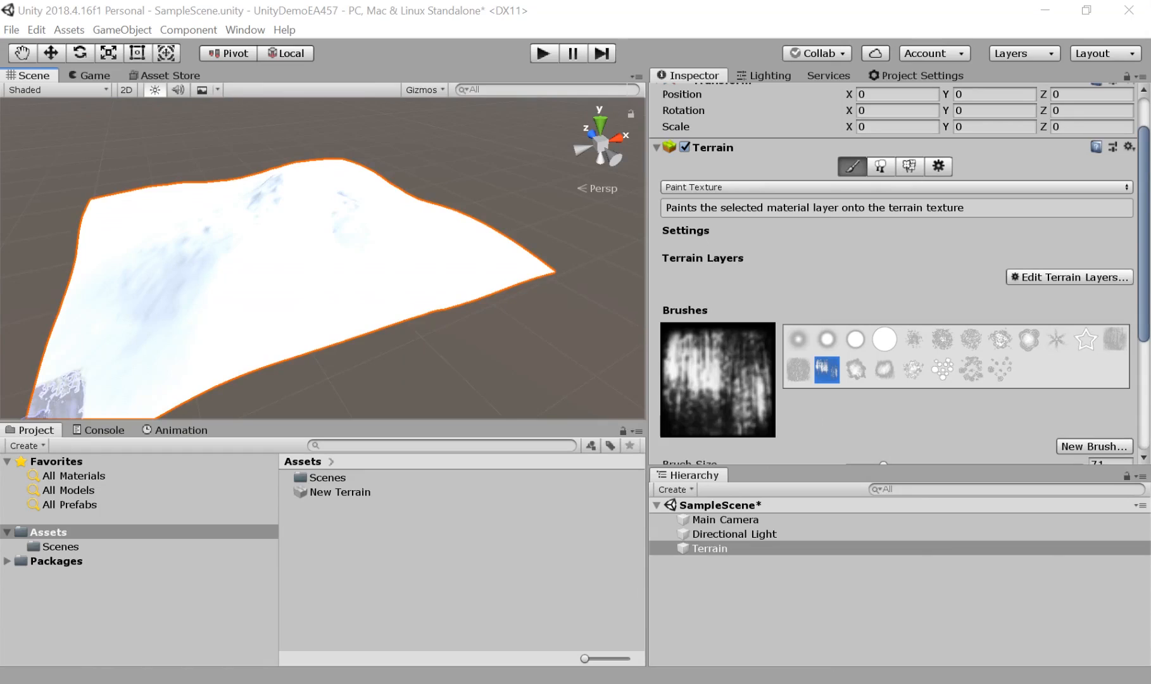
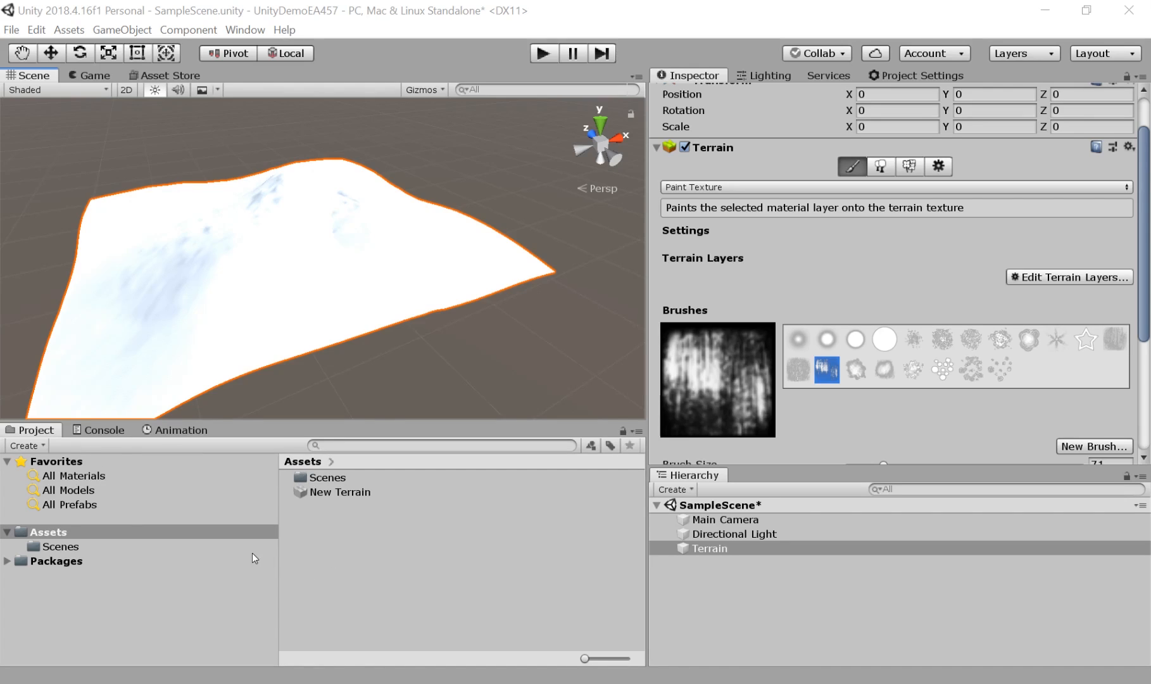
right_click(318, 525)
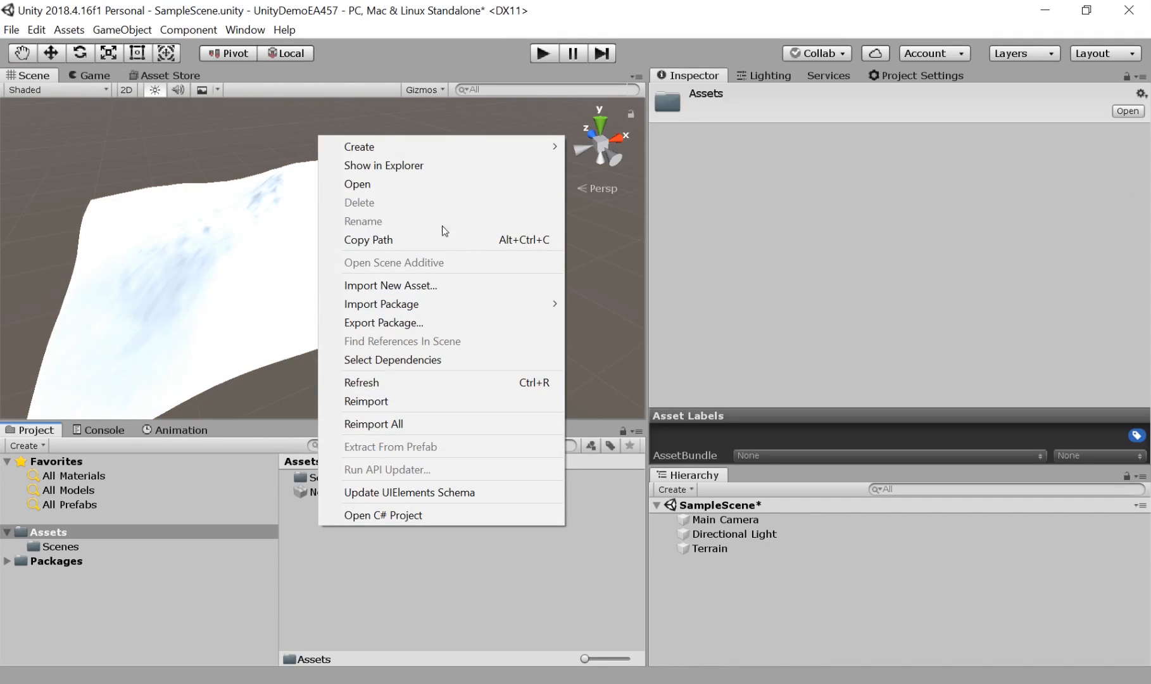
mouse_move(458, 152)
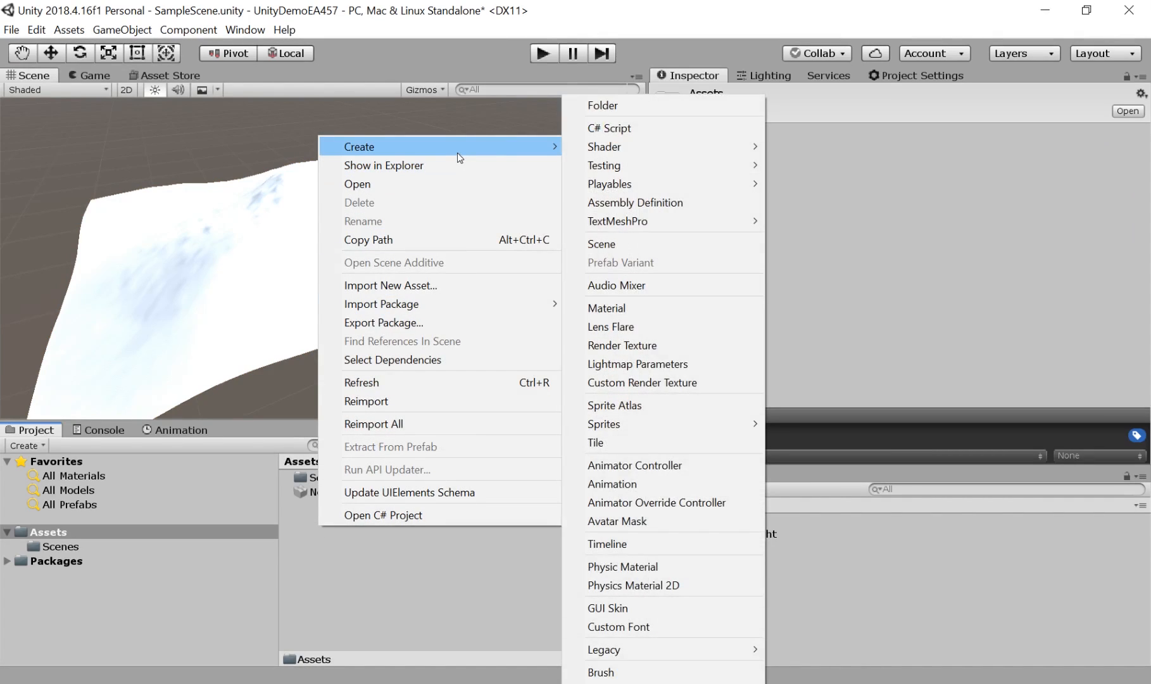
left_click(600, 106)
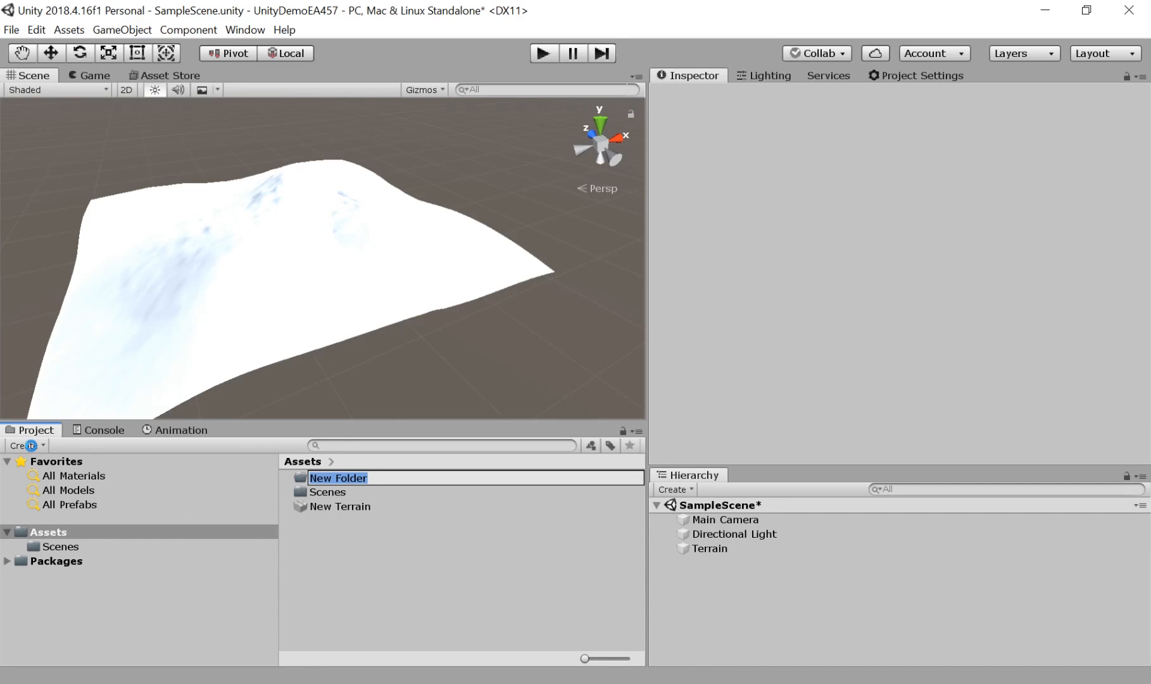
left_click(30, 447)
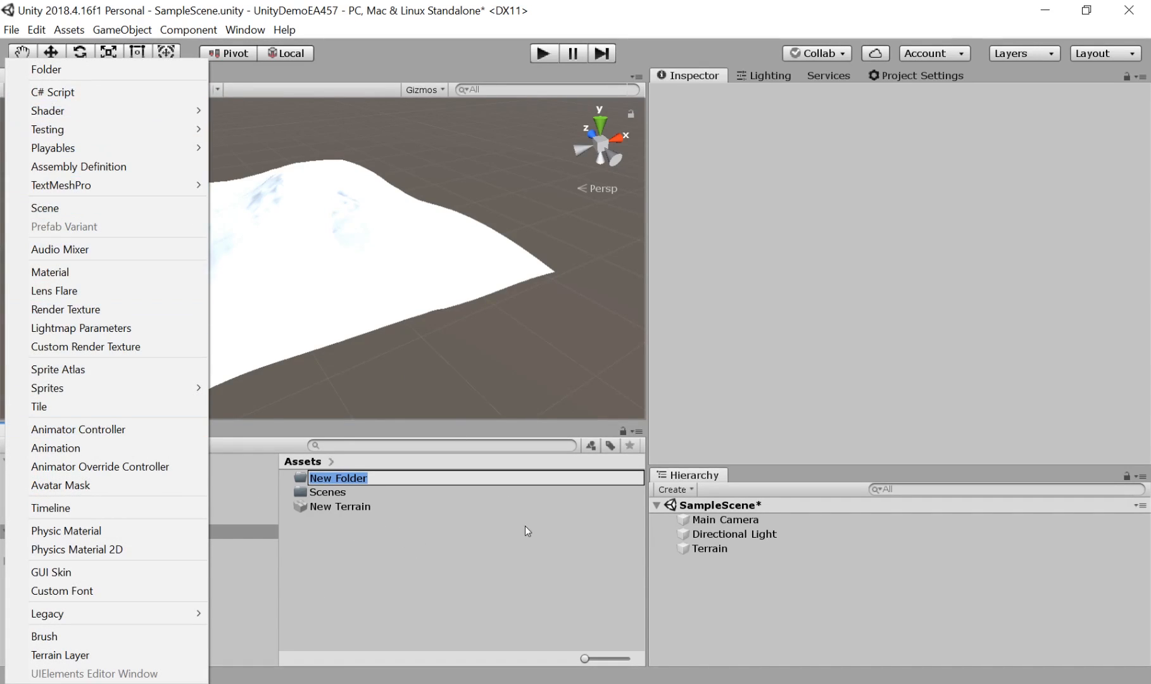
left_click(356, 478)
double_click(345, 475)
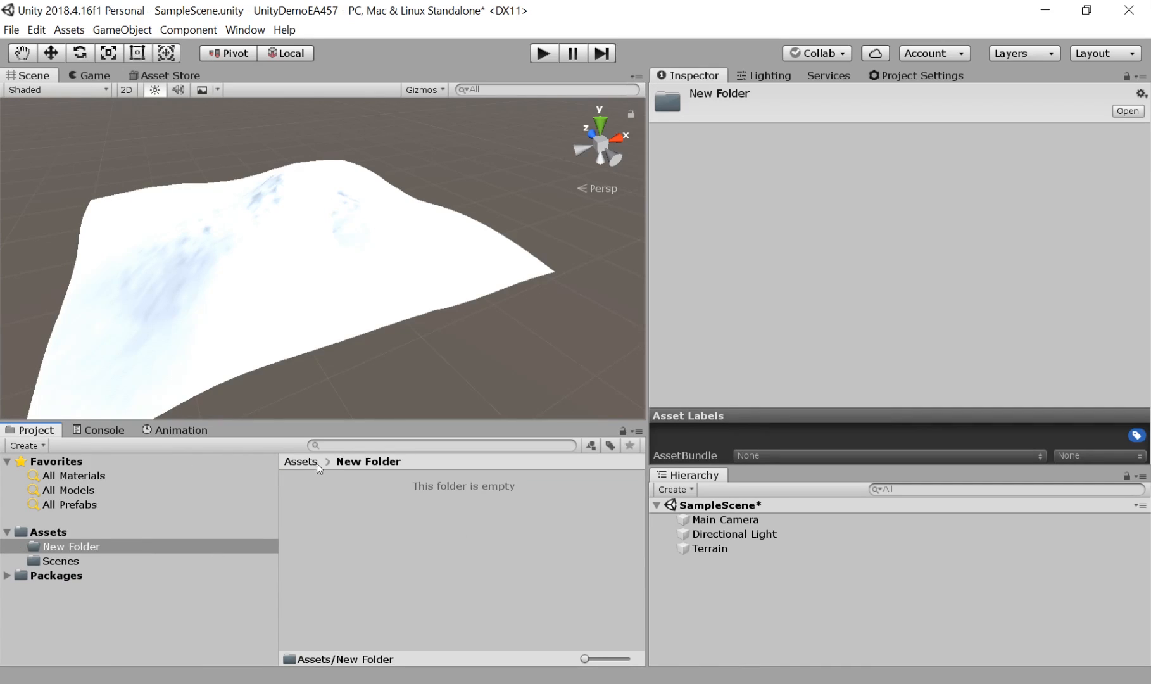
left_click(296, 464)
left_click(316, 478)
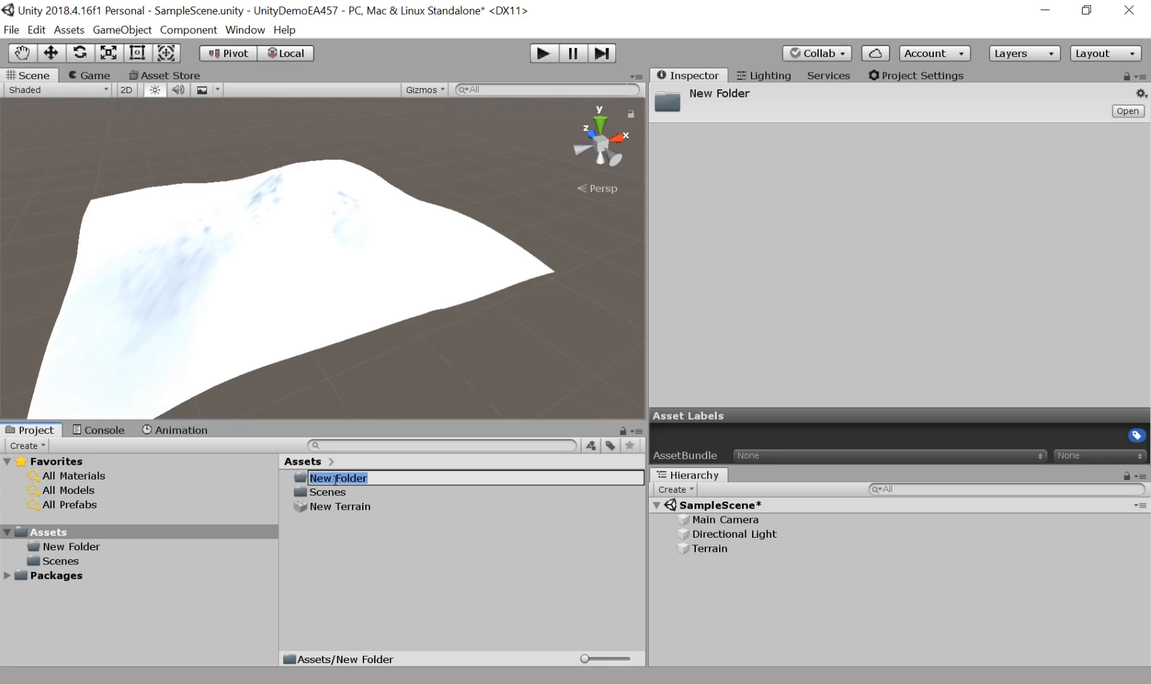
type("Texture")
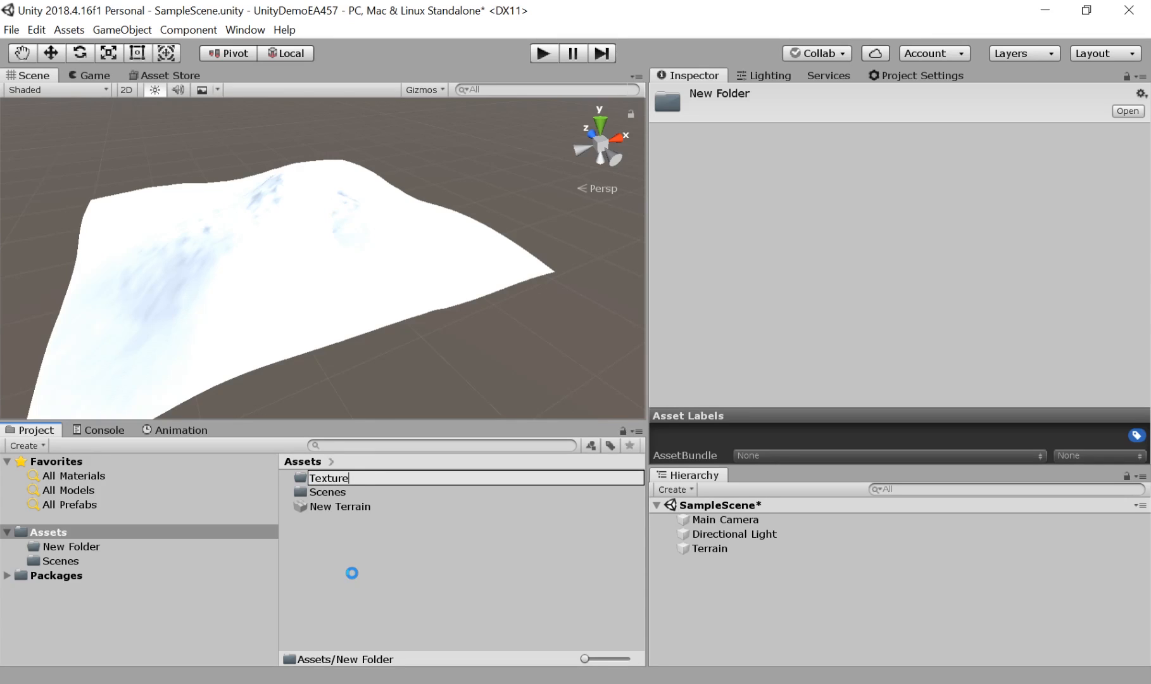
key("Return")
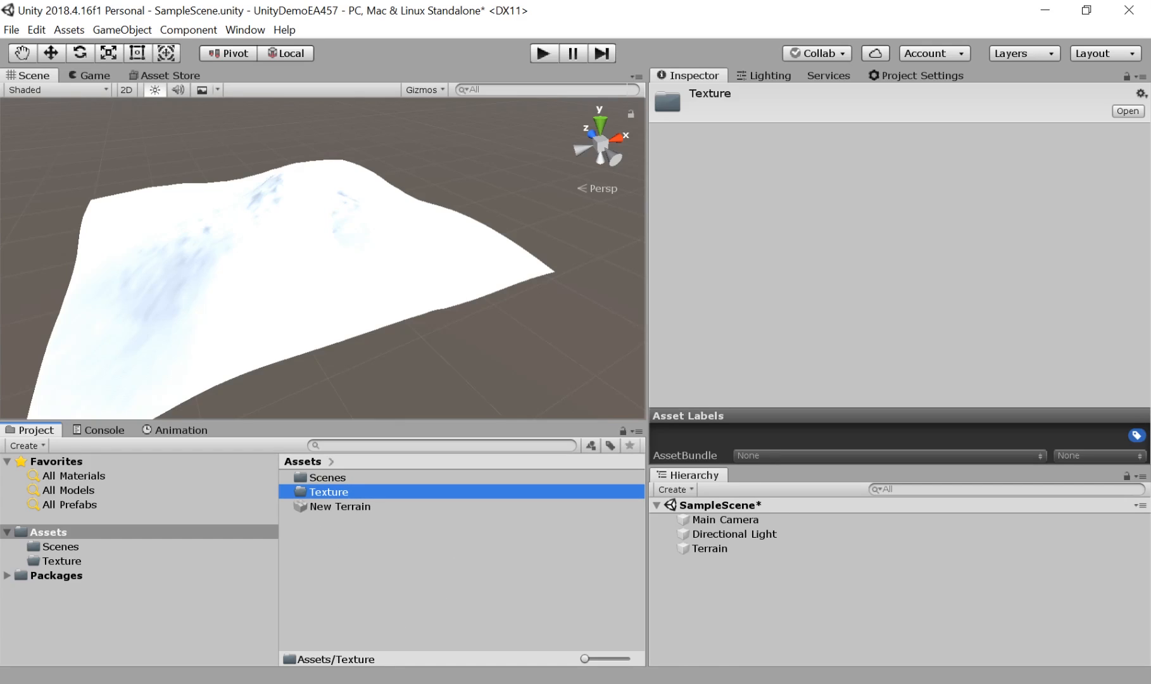
left_click(303, 681)
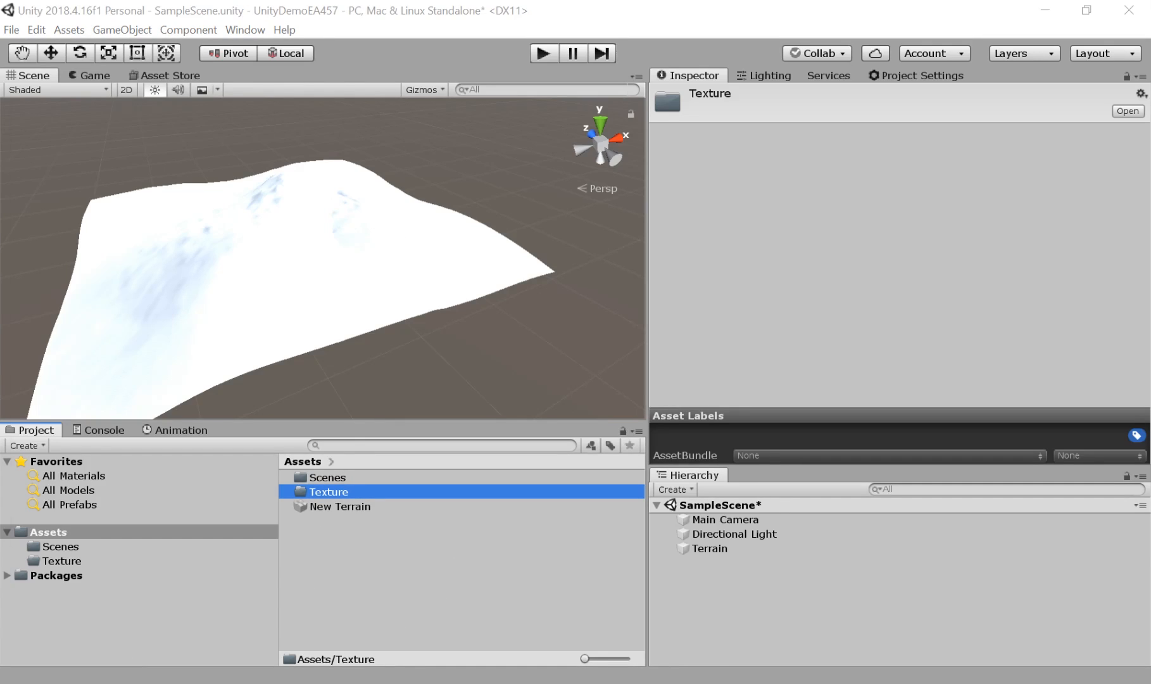
left_click_drag(1, 107, 914, 62)
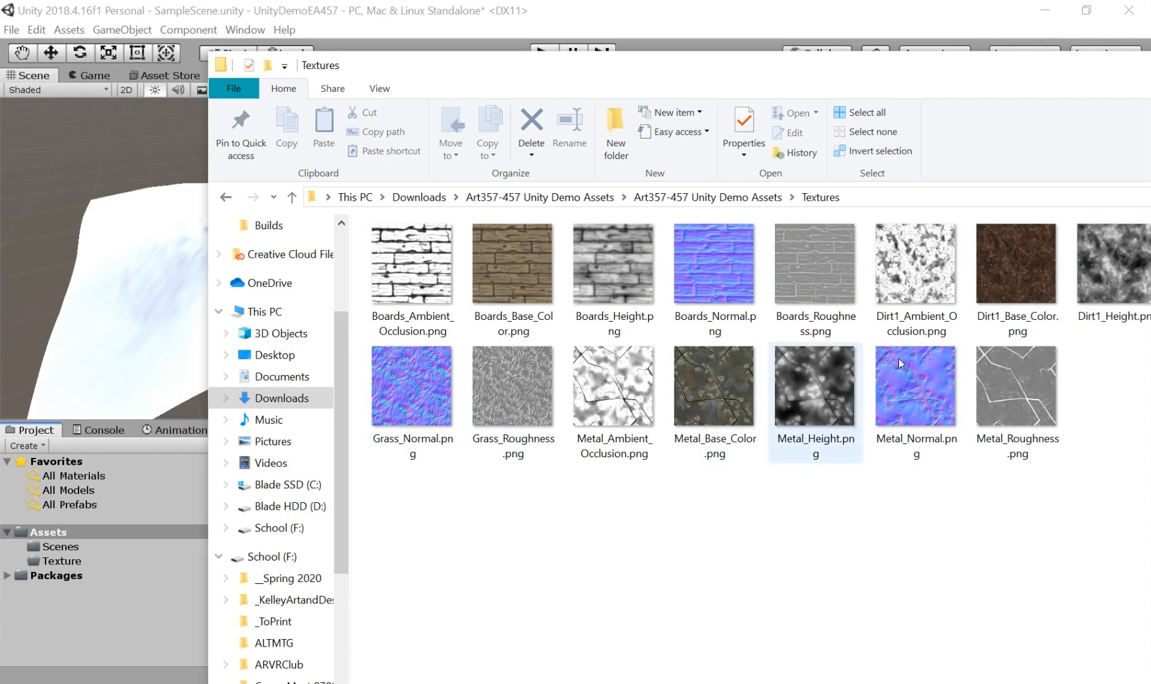
left_click(514, 10)
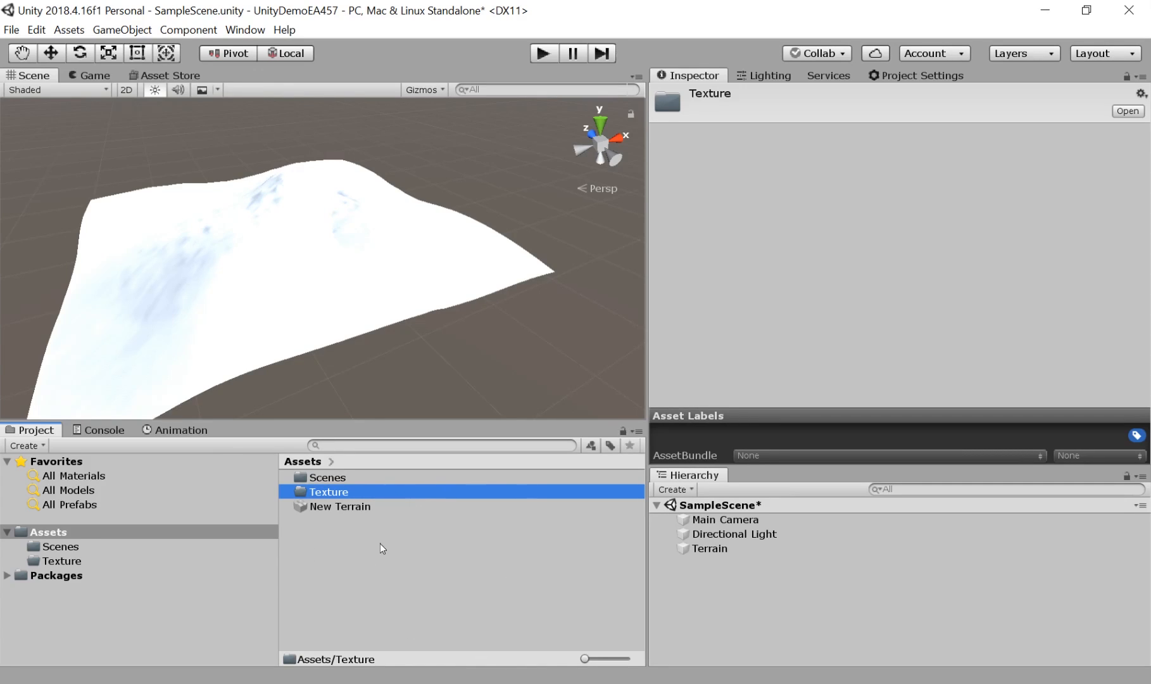
right_click(311, 547)
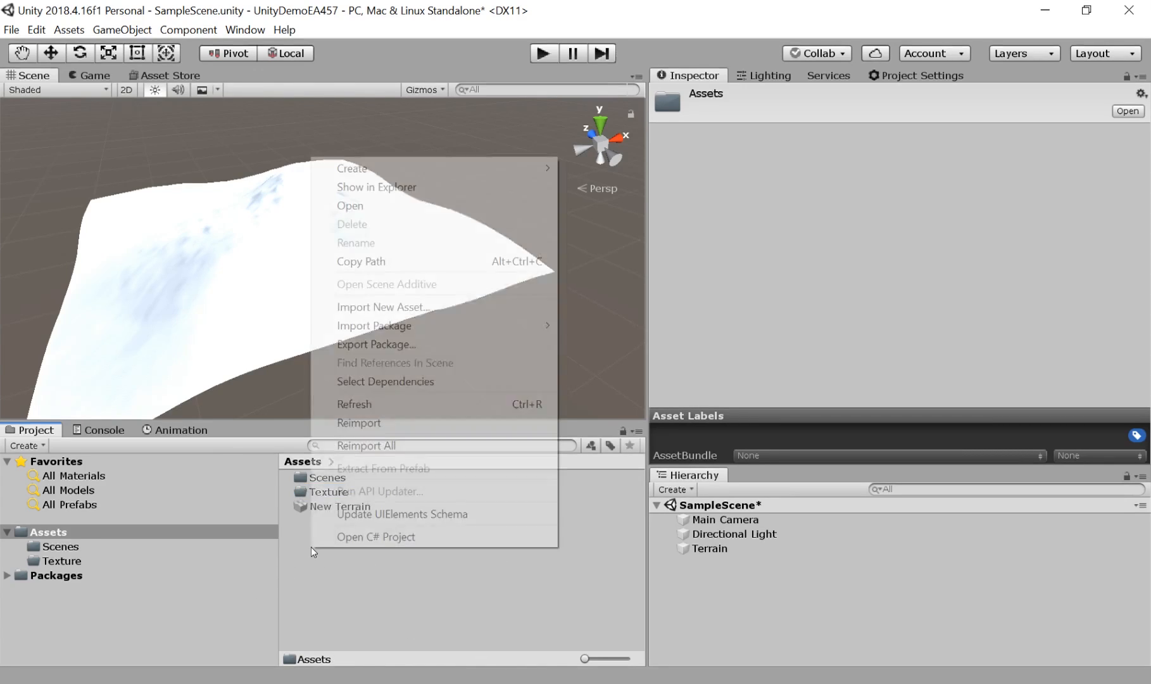
mouse_move(435, 169)
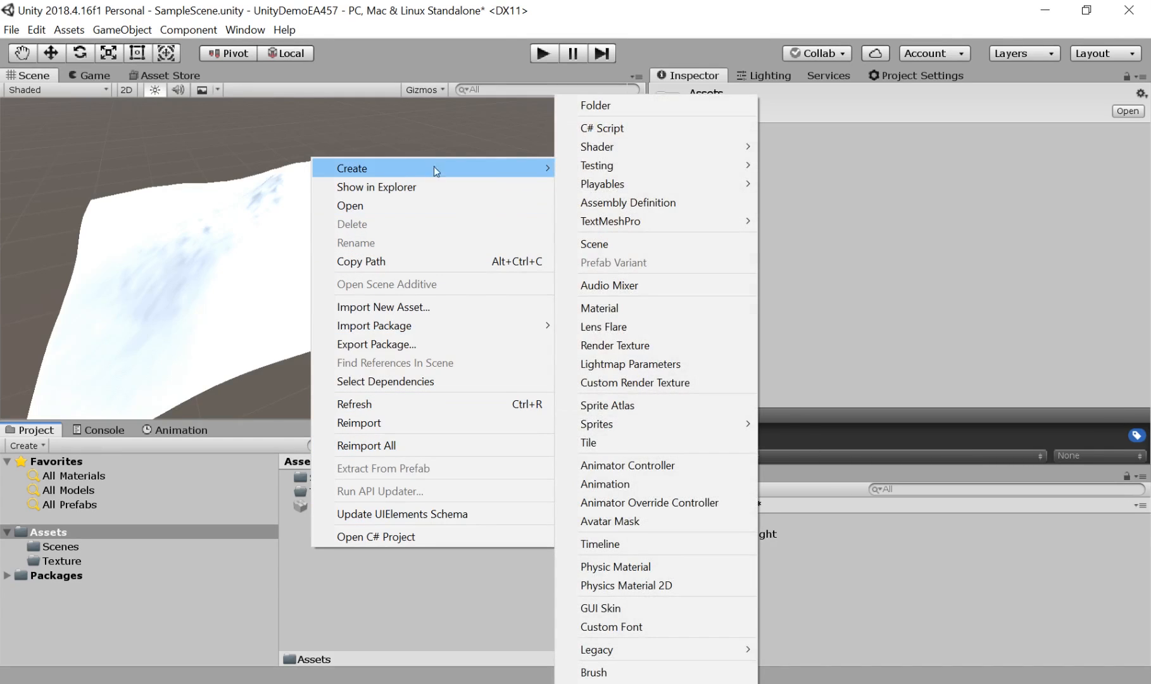
left_click(490, 564)
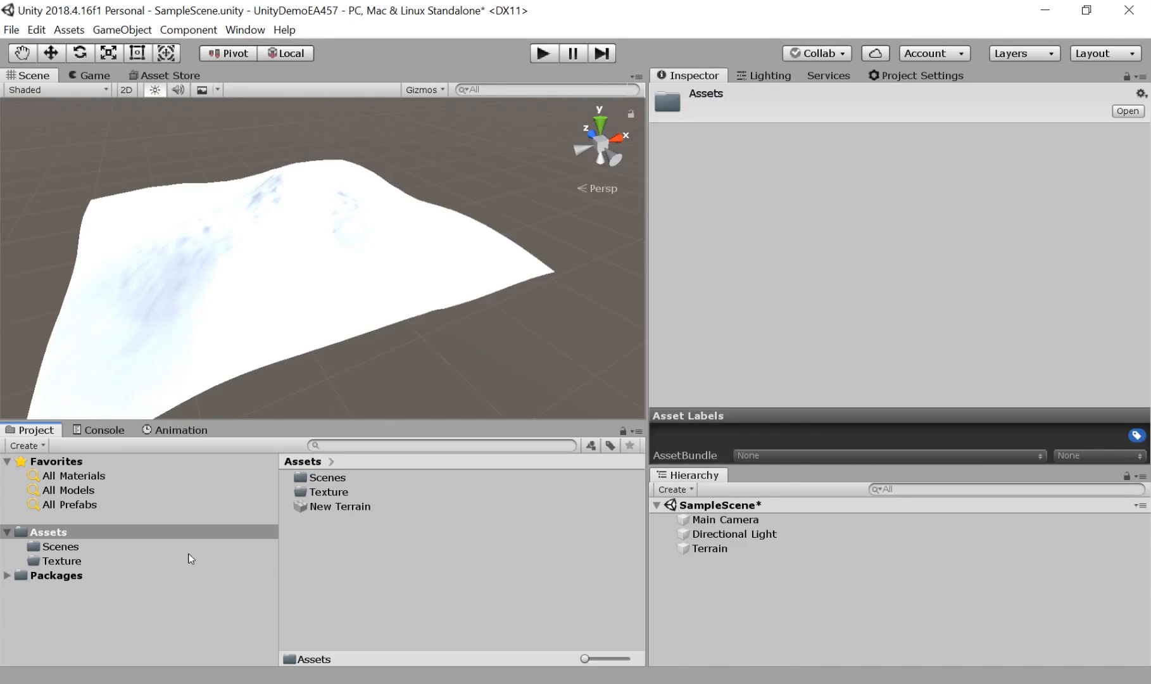
left_click(36, 445)
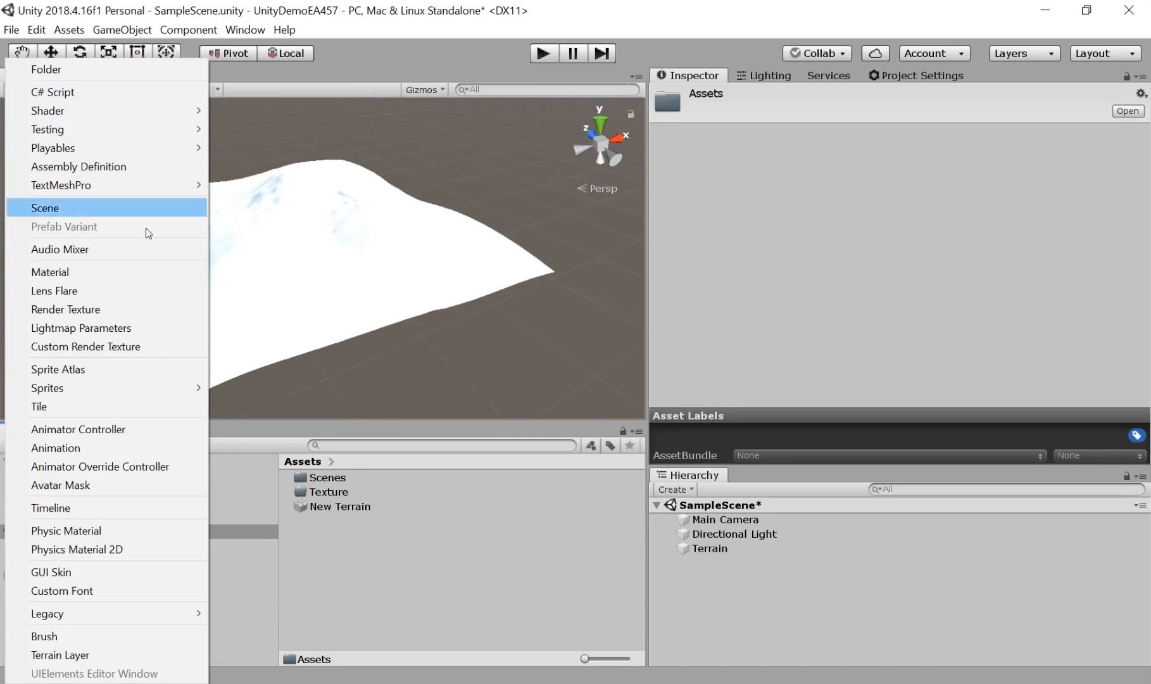
left_click(441, 594)
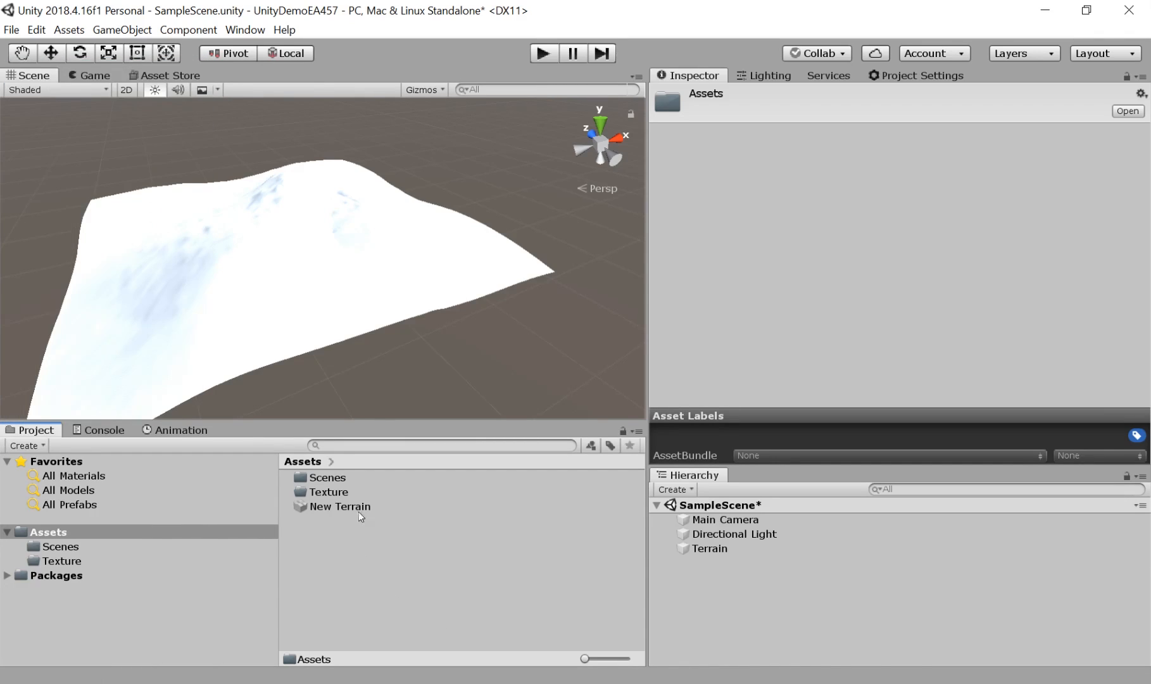
Open the project's Texture folder, start importing a new asset, and browse to the Textures folder inside the downloaded Art357-457 Unity Demo Assets.
double_click(309, 490)
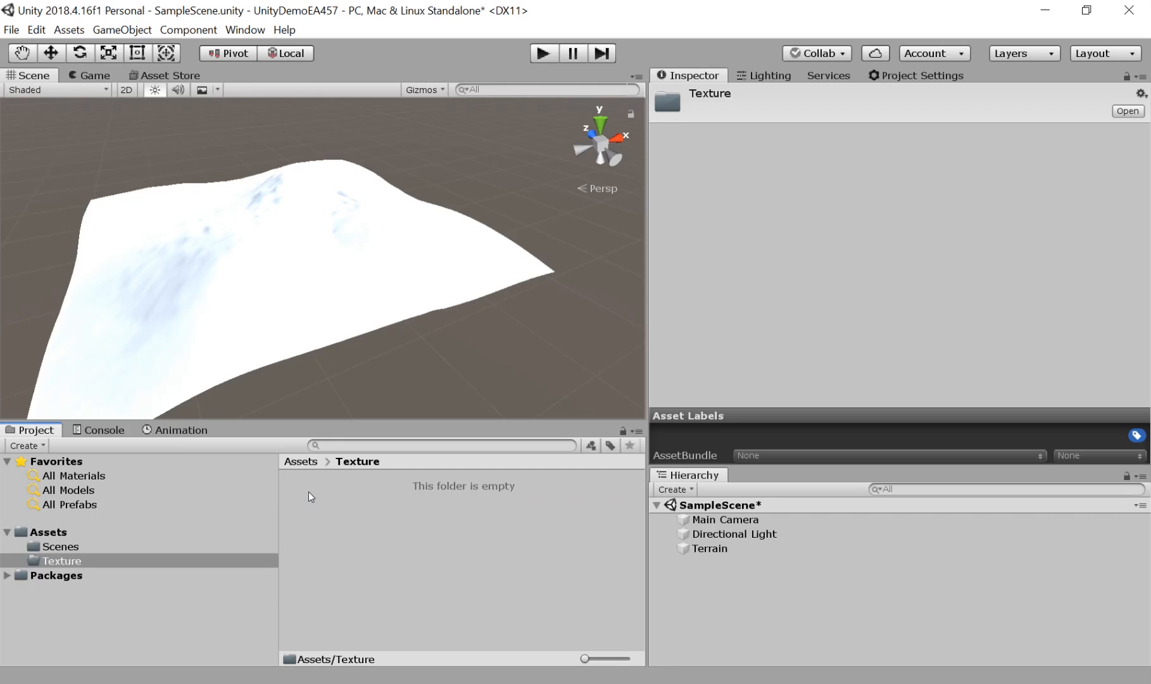
right_click(354, 523)
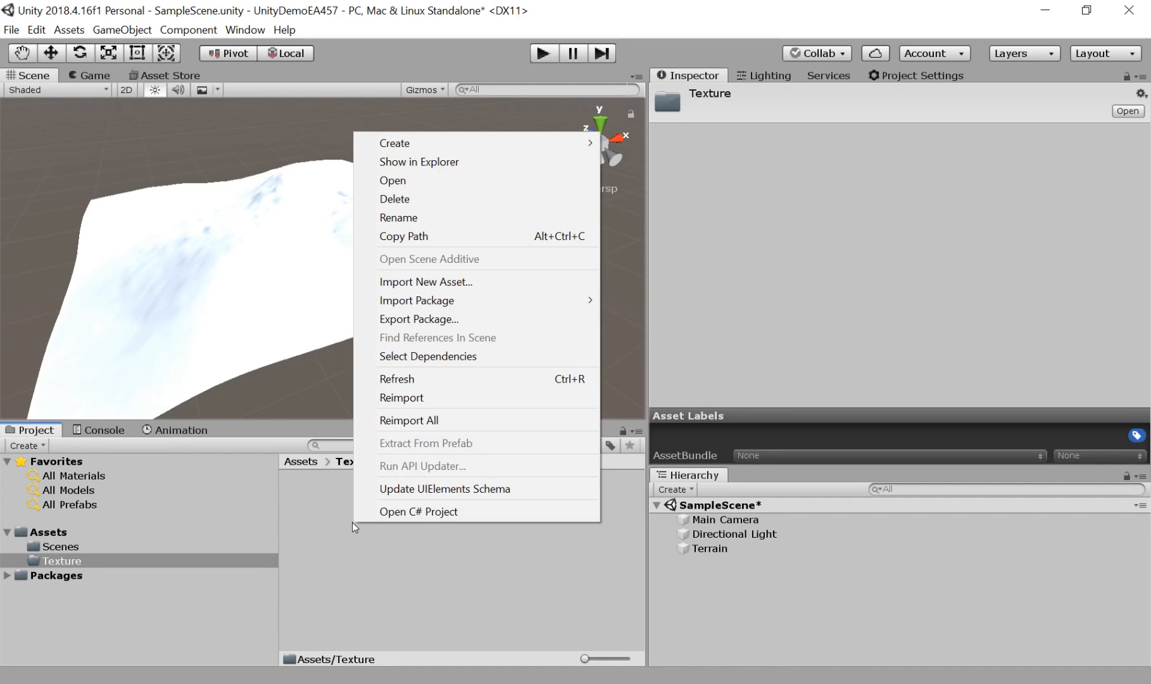
left_click(323, 518)
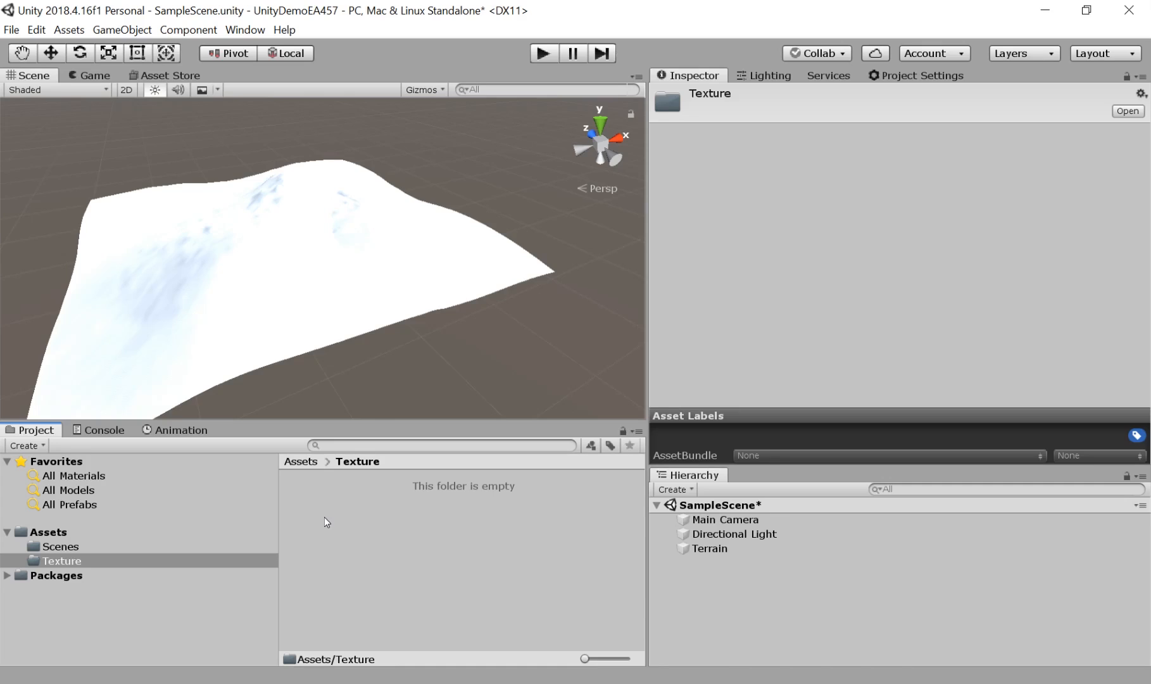
right_click(325, 518)
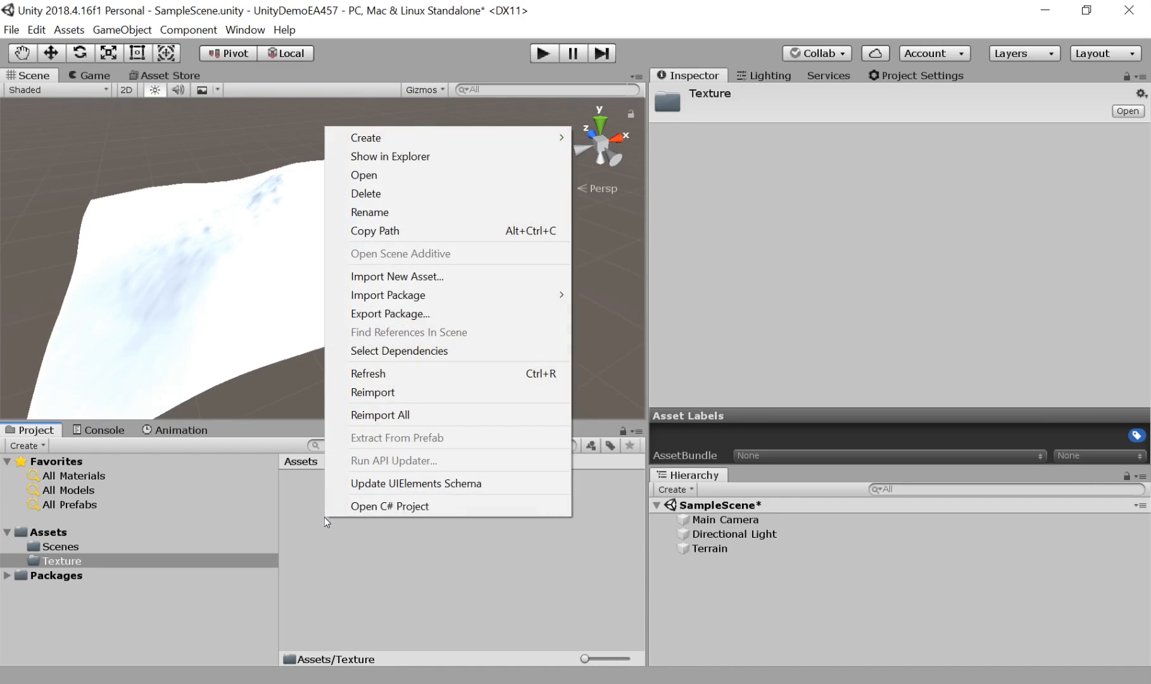
left_click(412, 276)
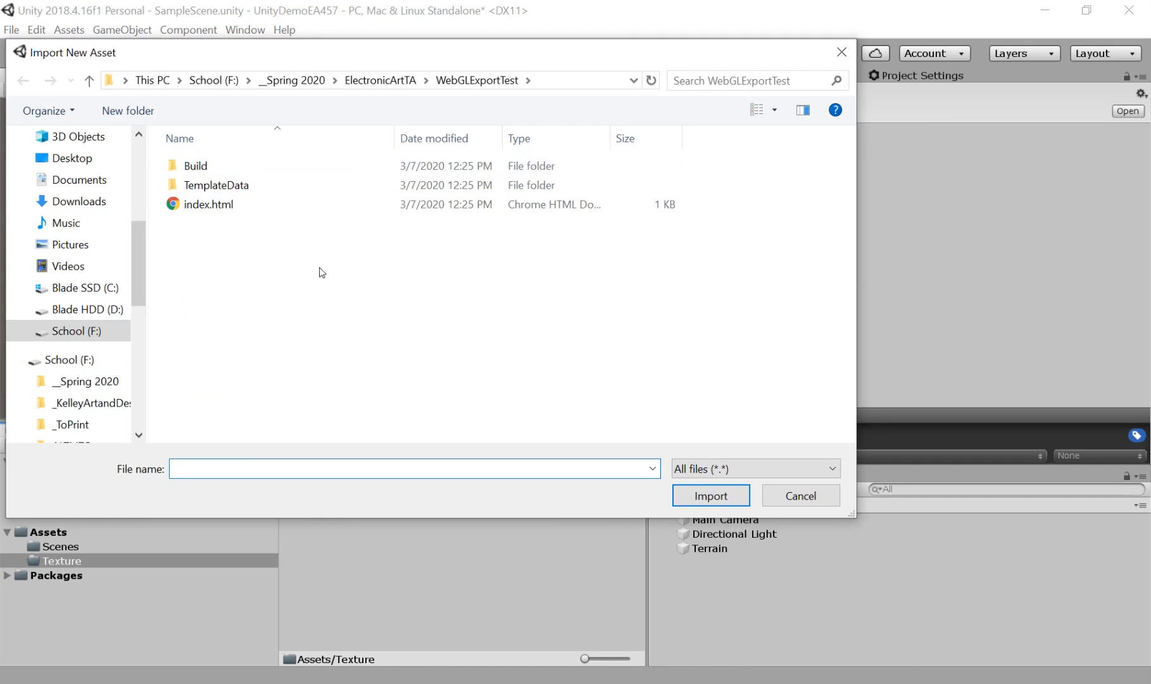
scroll(90, 185, "up", 2)
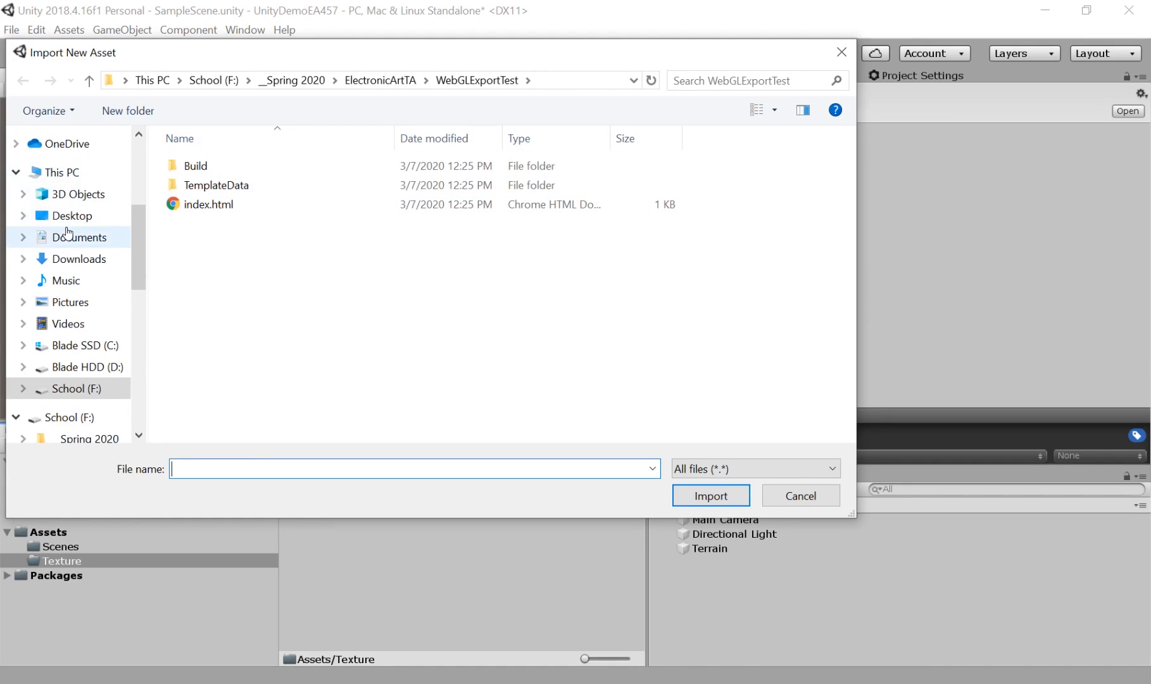
left_click(94, 260)
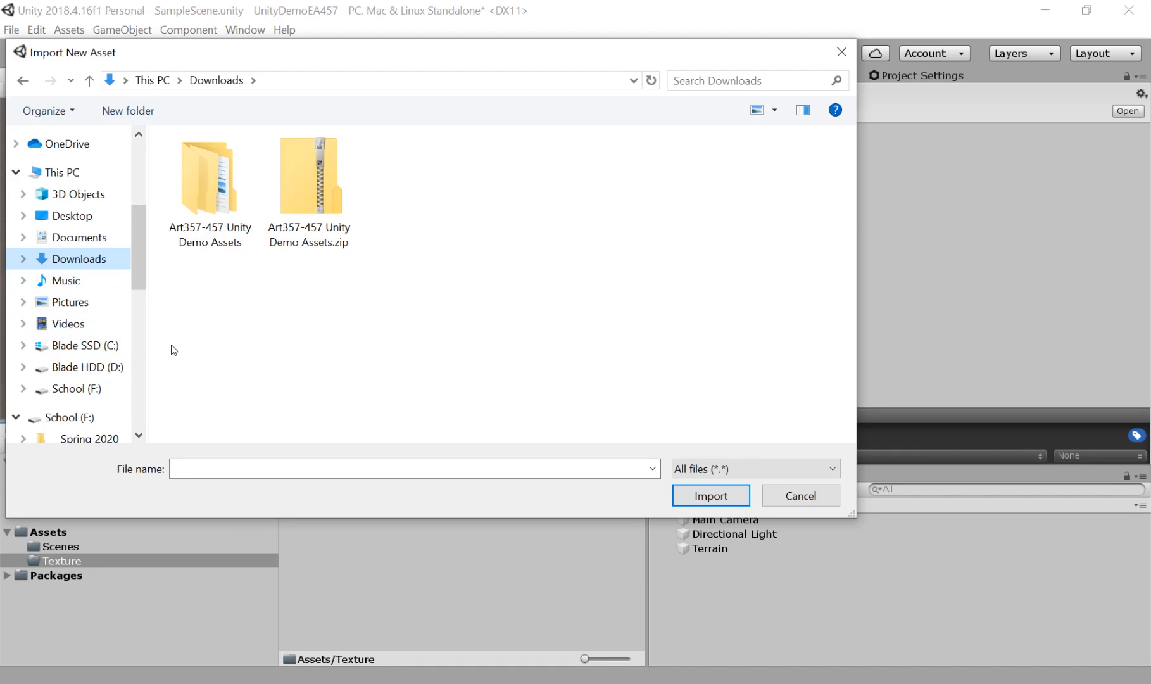
double_click(241, 207)
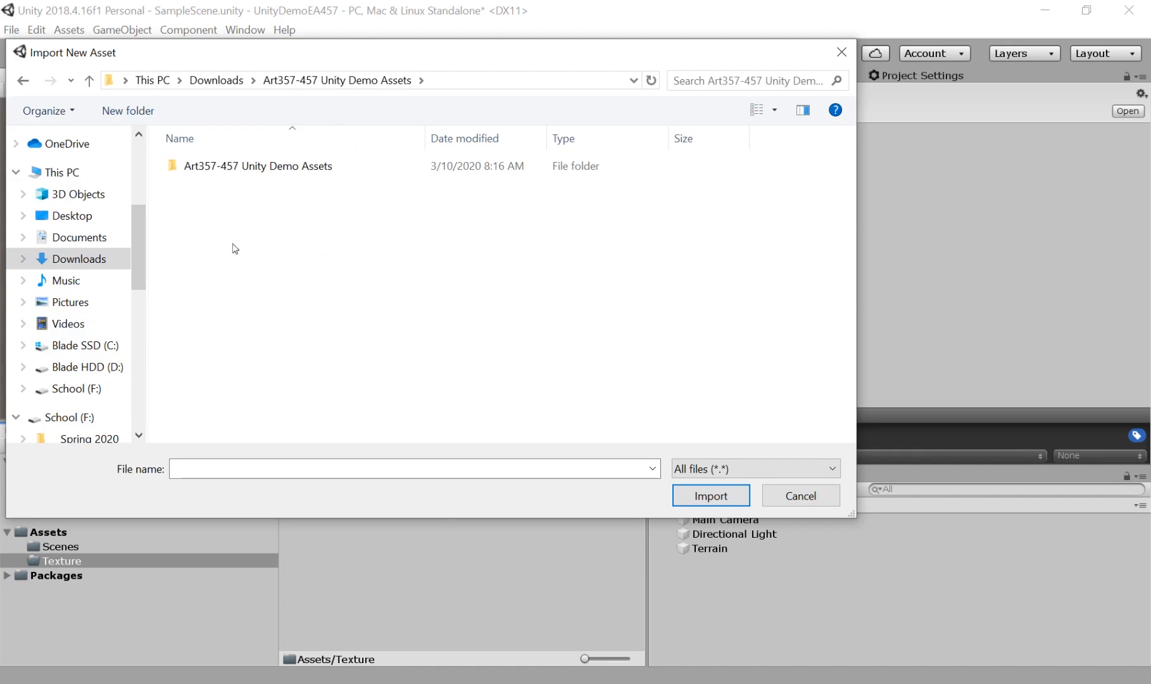
double_click(186, 172)
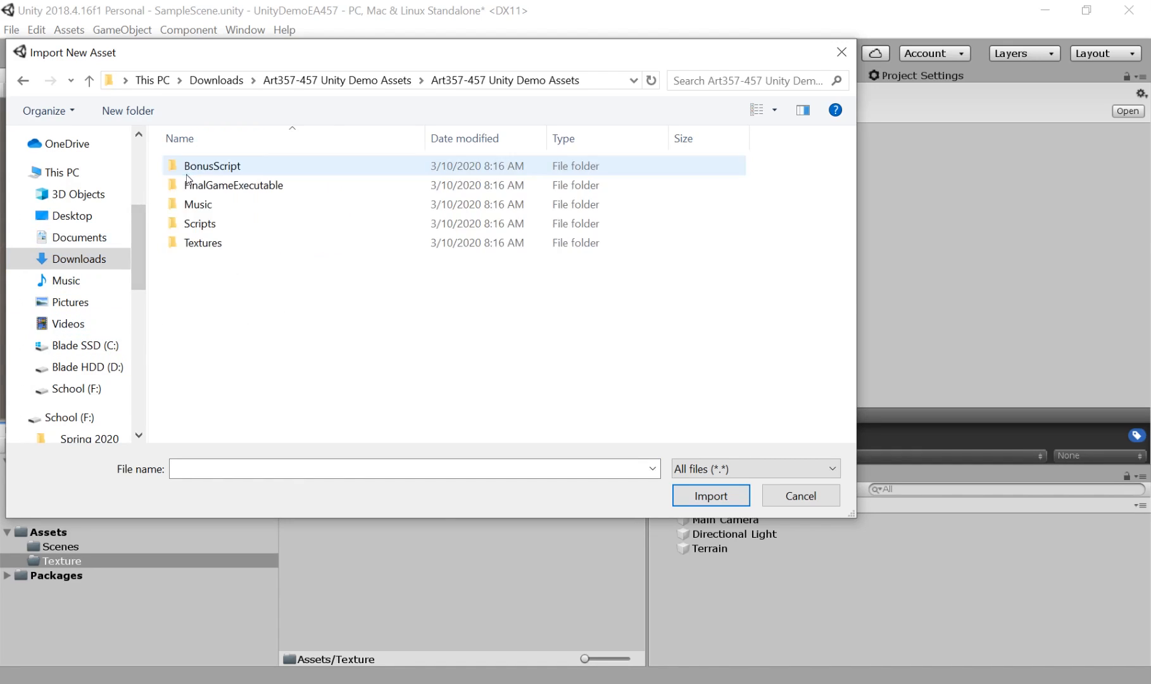
double_click(203, 243)
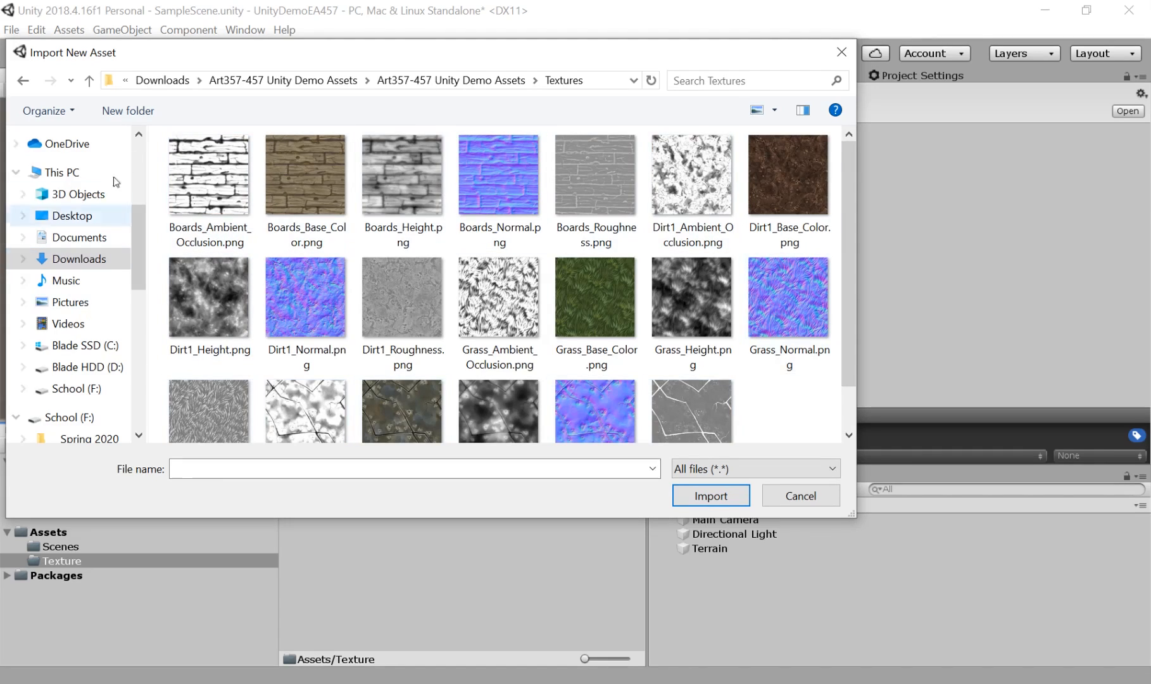
Import the five Boards textures, from Boards_Ambient_Occlusion.png to Boards_Roughness.png, into the Texture folder.
left_click(228, 197)
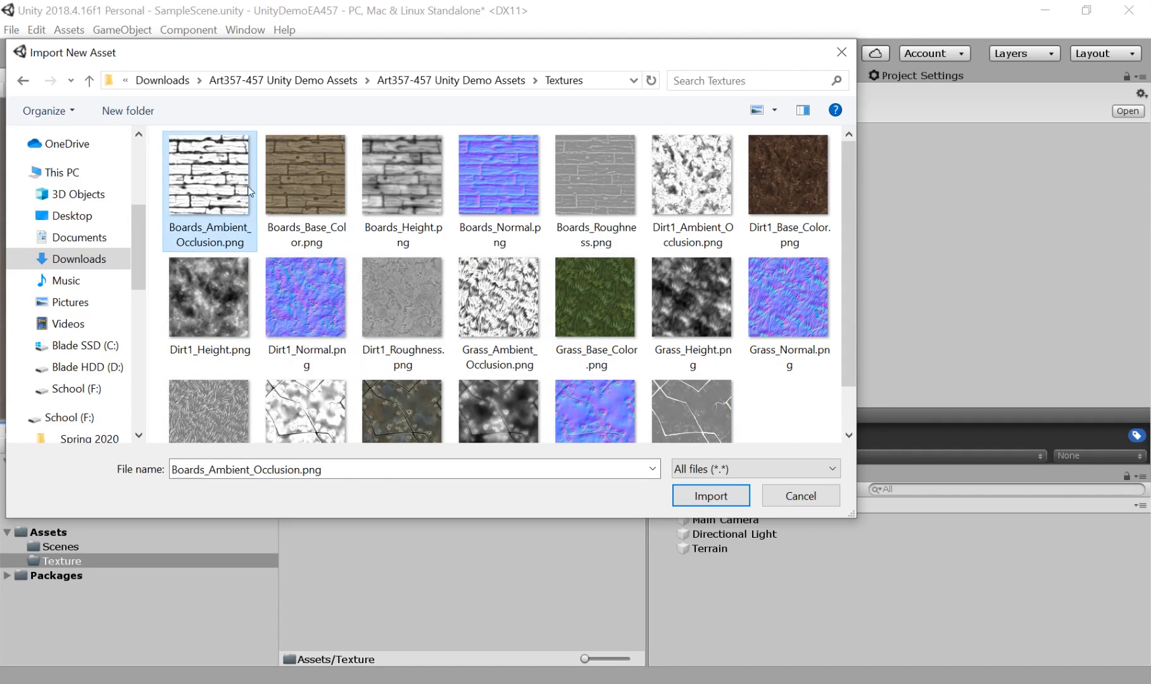
left_click(582, 178, "shift")
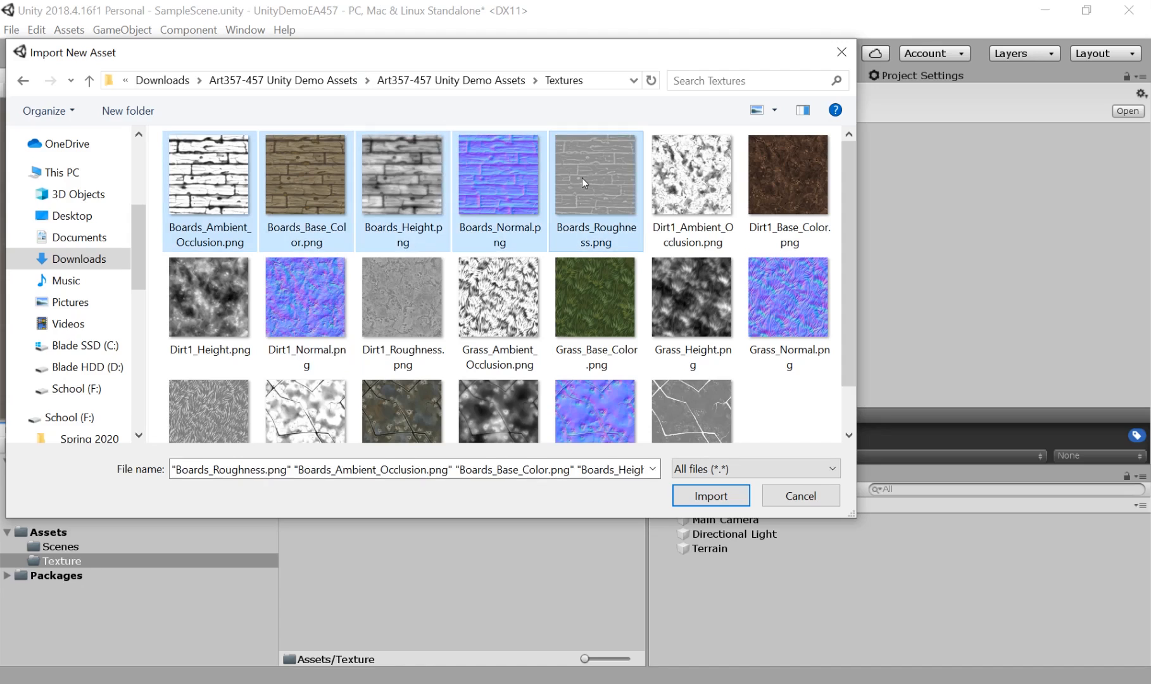
left_click(710, 496)
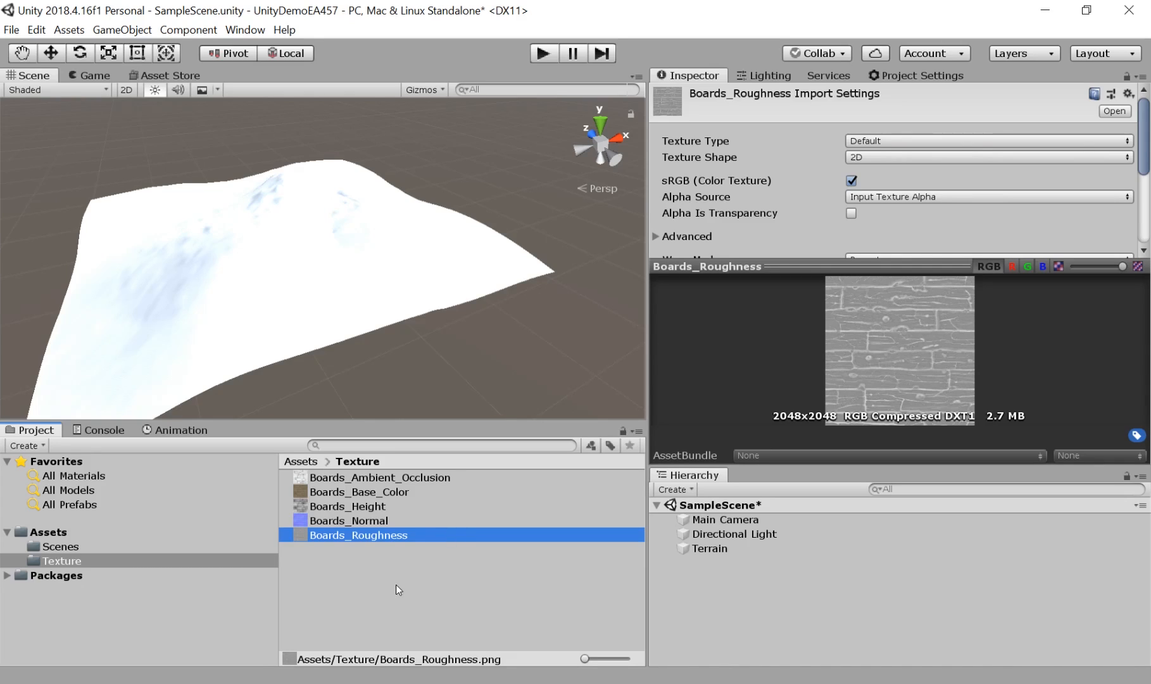
left_click(369, 627)
Bring the remaining Dirt1, Grass and Metal textures from the File Explorer Textures folder into Unity's Texture folder.
key("alt+Tab")
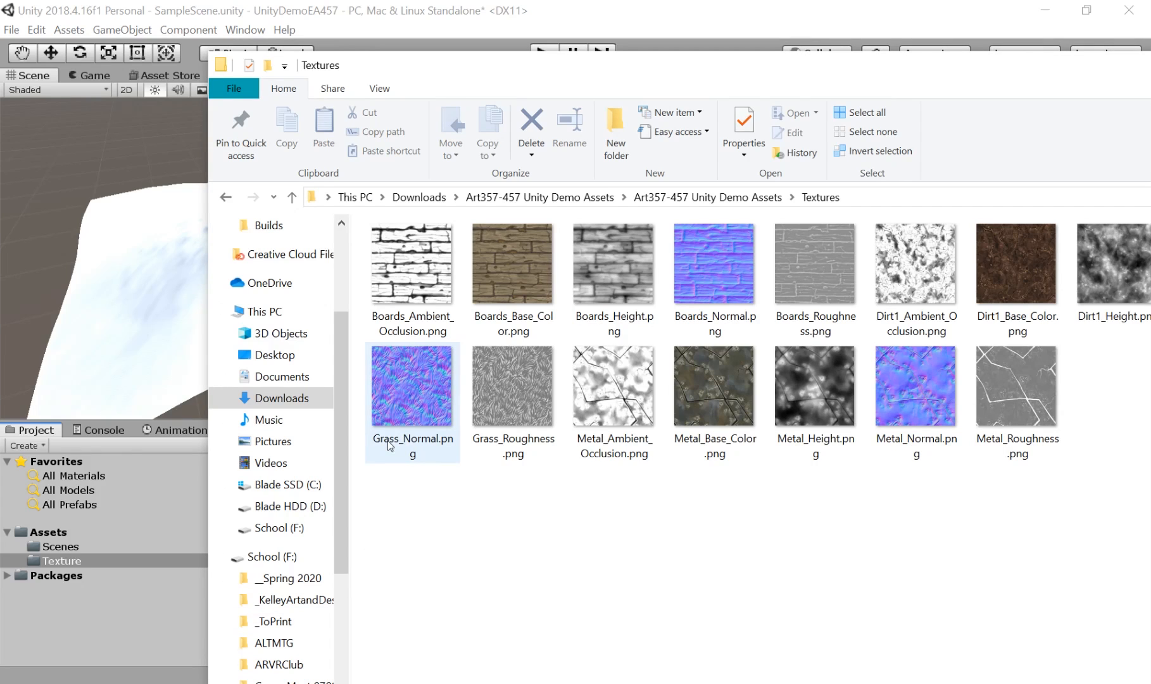
left_click(920, 283)
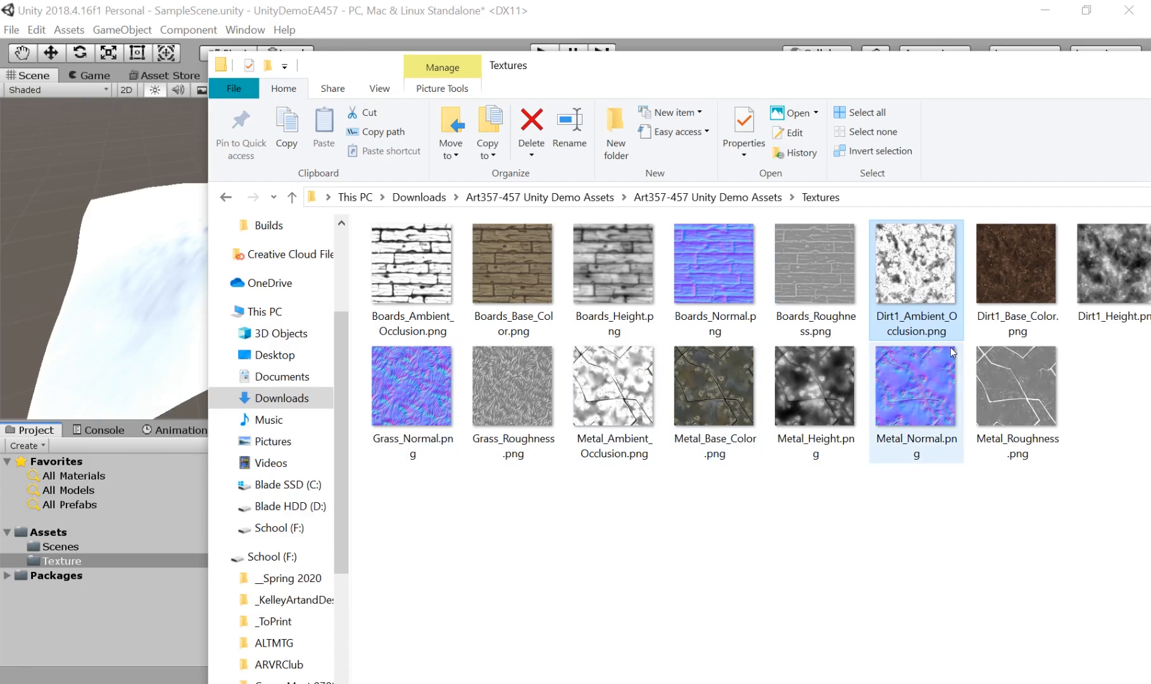
left_click(1023, 395, "shift")
left_click_drag(641, 75, 1051, 45)
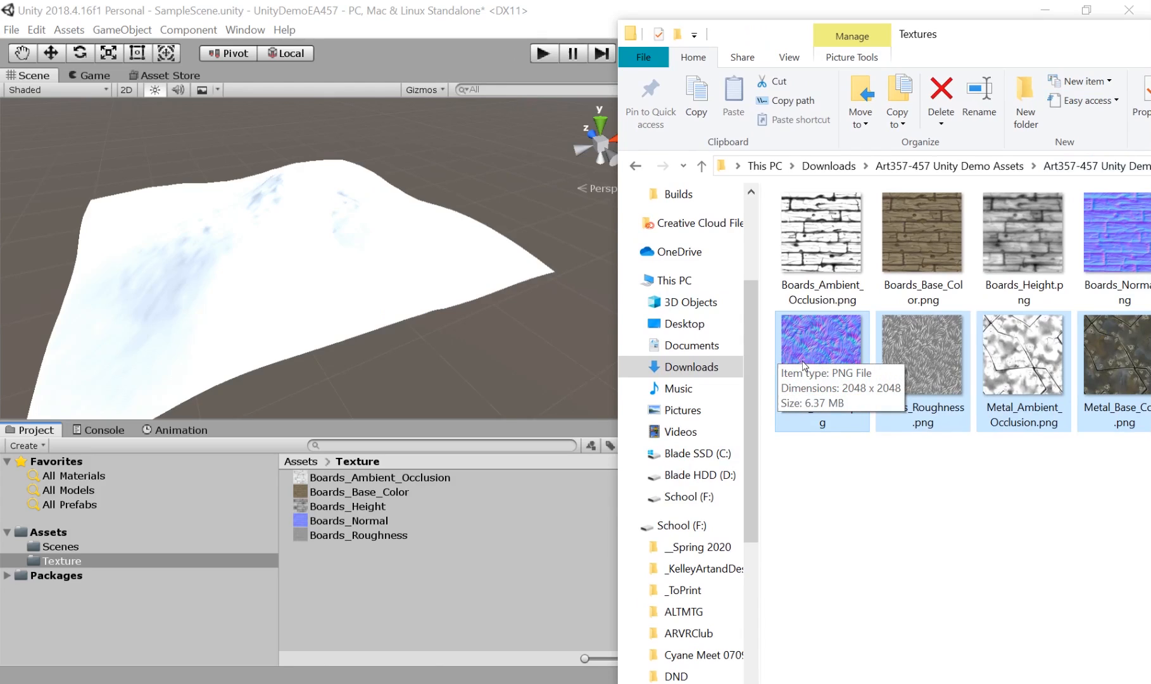
left_click_drag(824, 347, 354, 592)
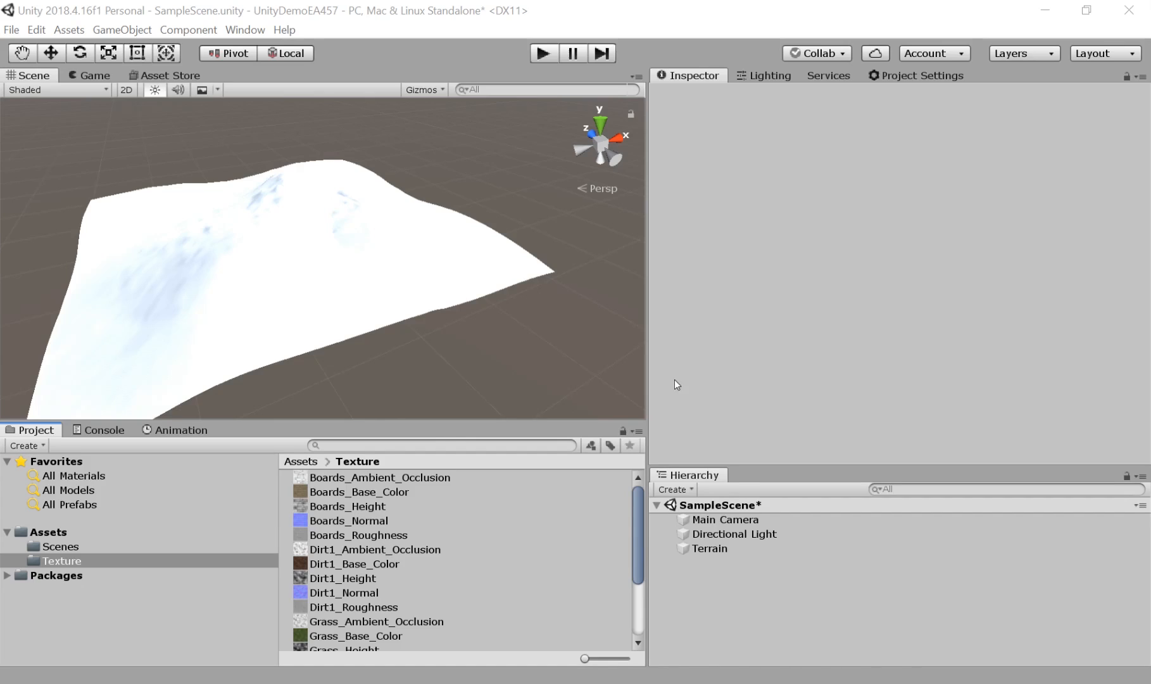
Set the terrain to Paint Texture and create its first terrain layer from the Dirt1_Base_Color texture.
left_click(383, 284)
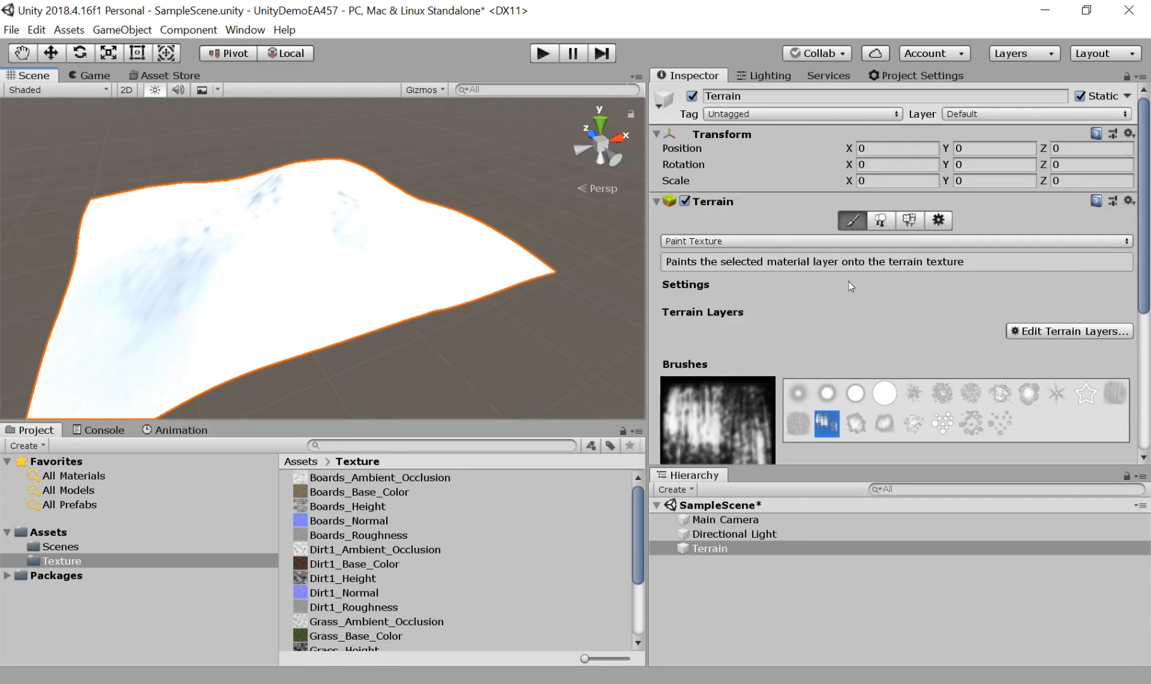
left_click(728, 241)
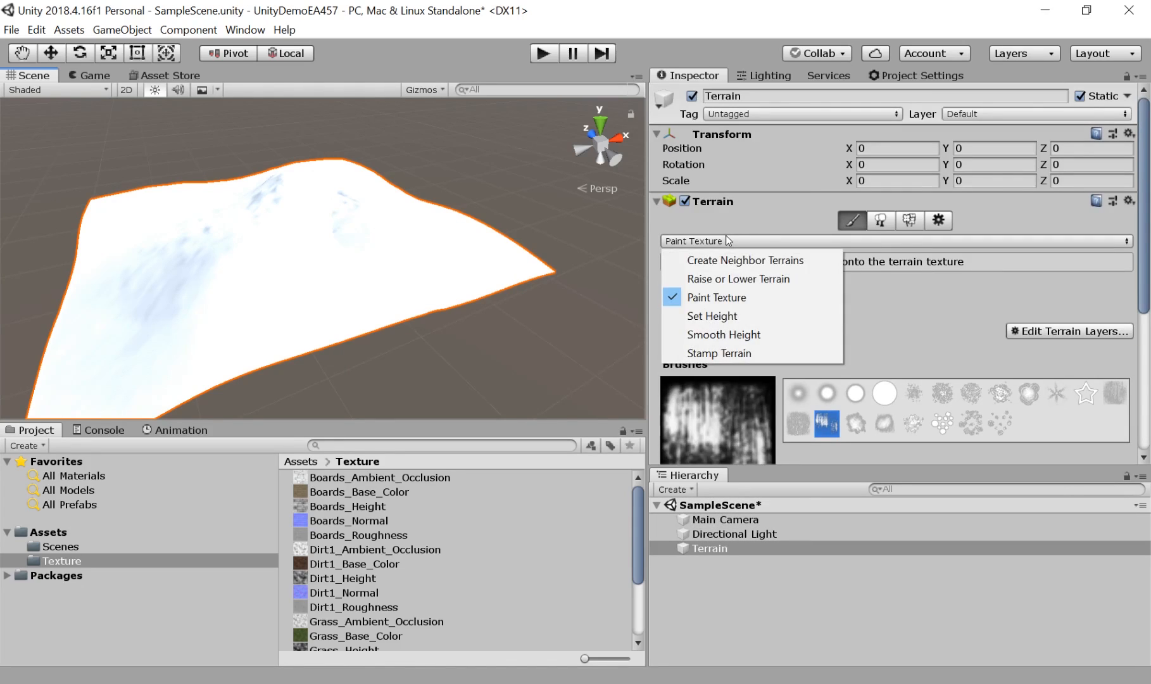
left_click(721, 298)
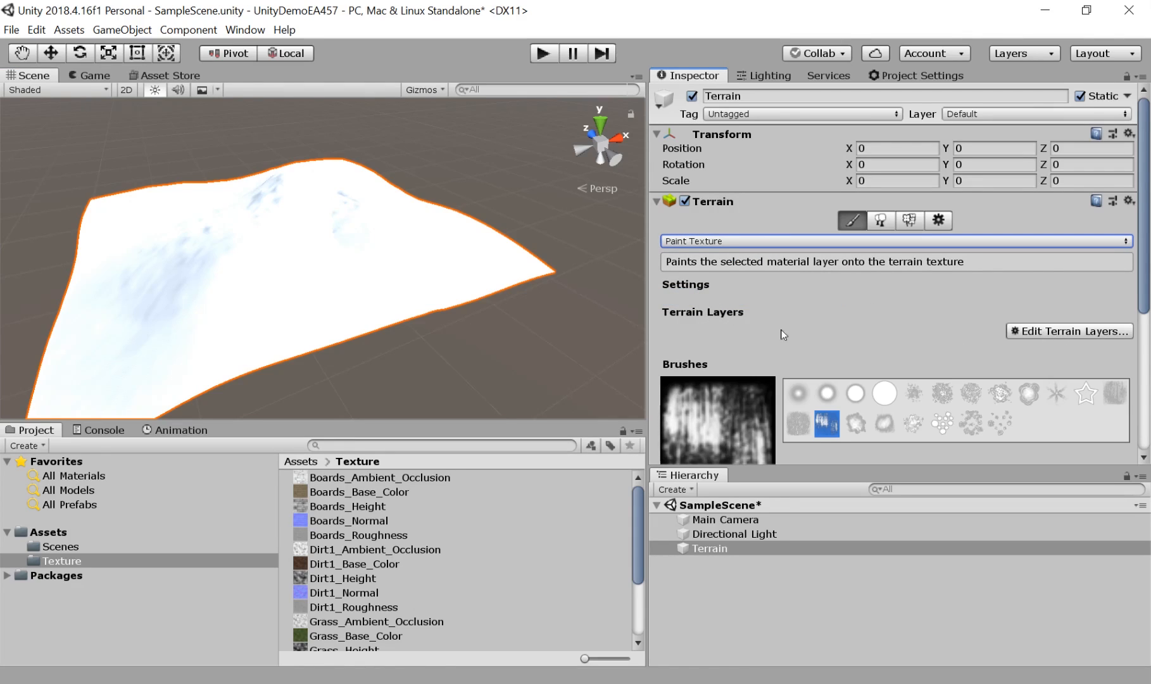
left_click(1037, 332)
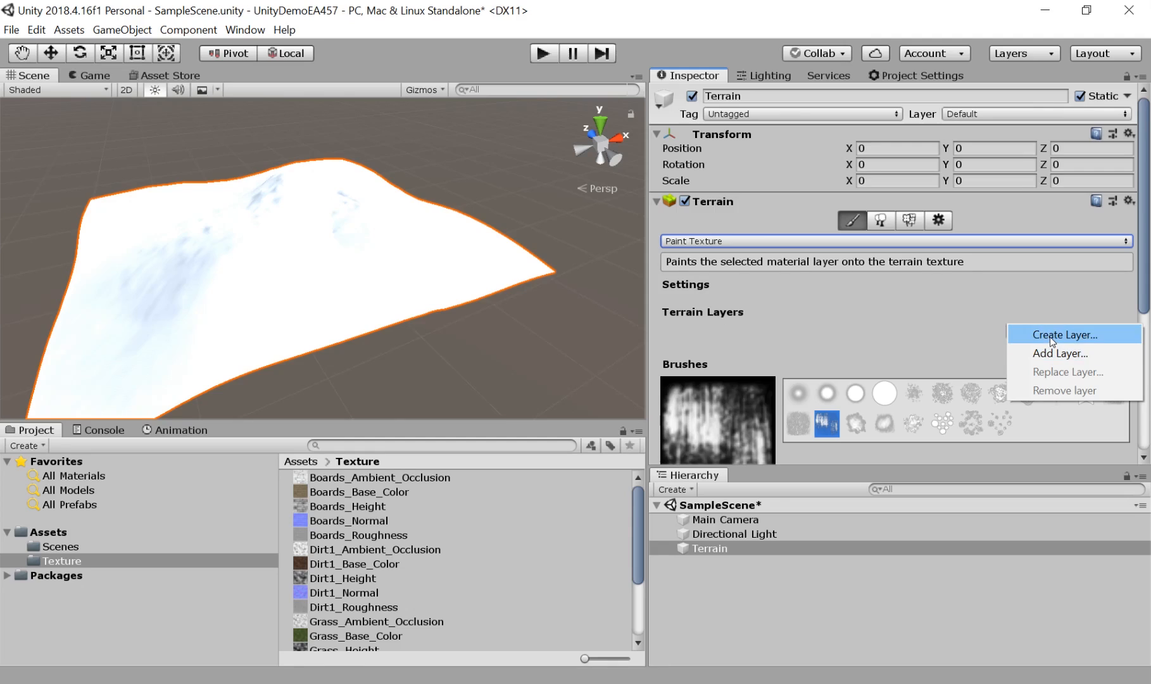
left_click(1050, 336)
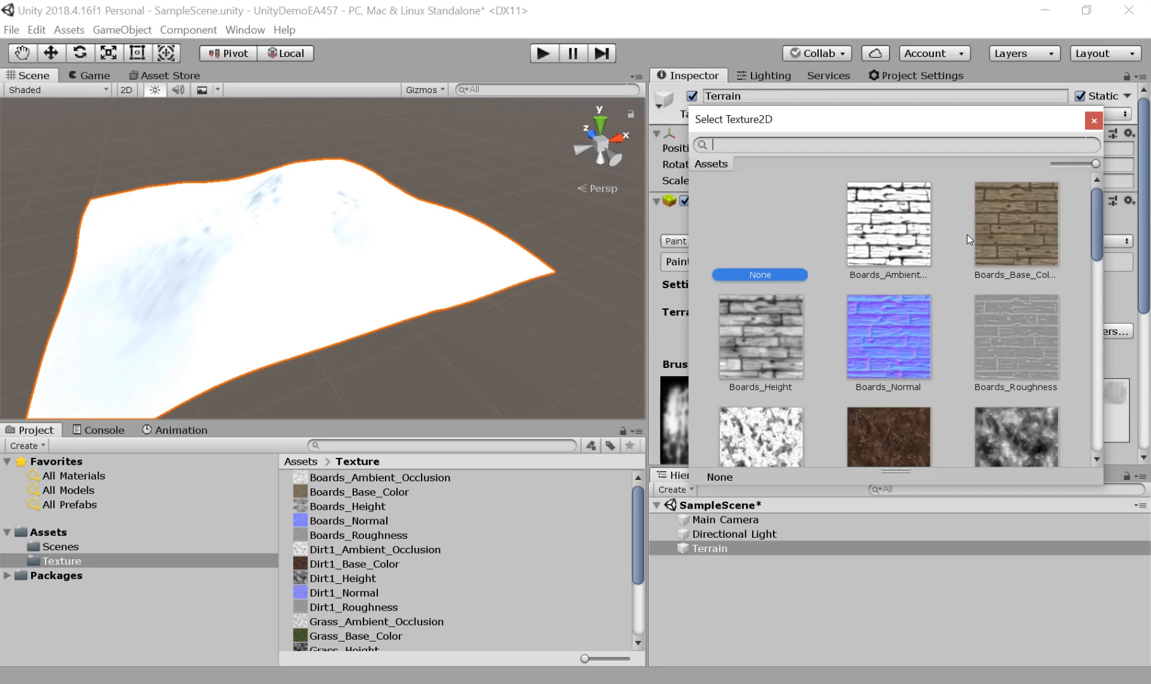
scroll(967, 234, "down", 4)
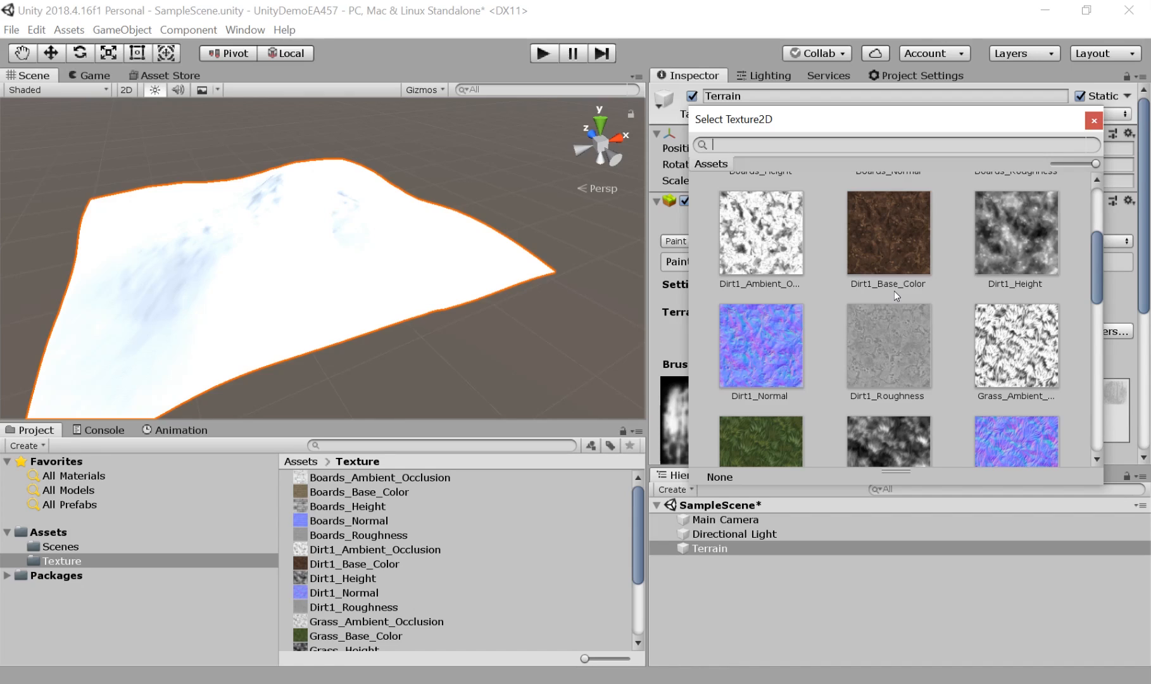
left_click(889, 256)
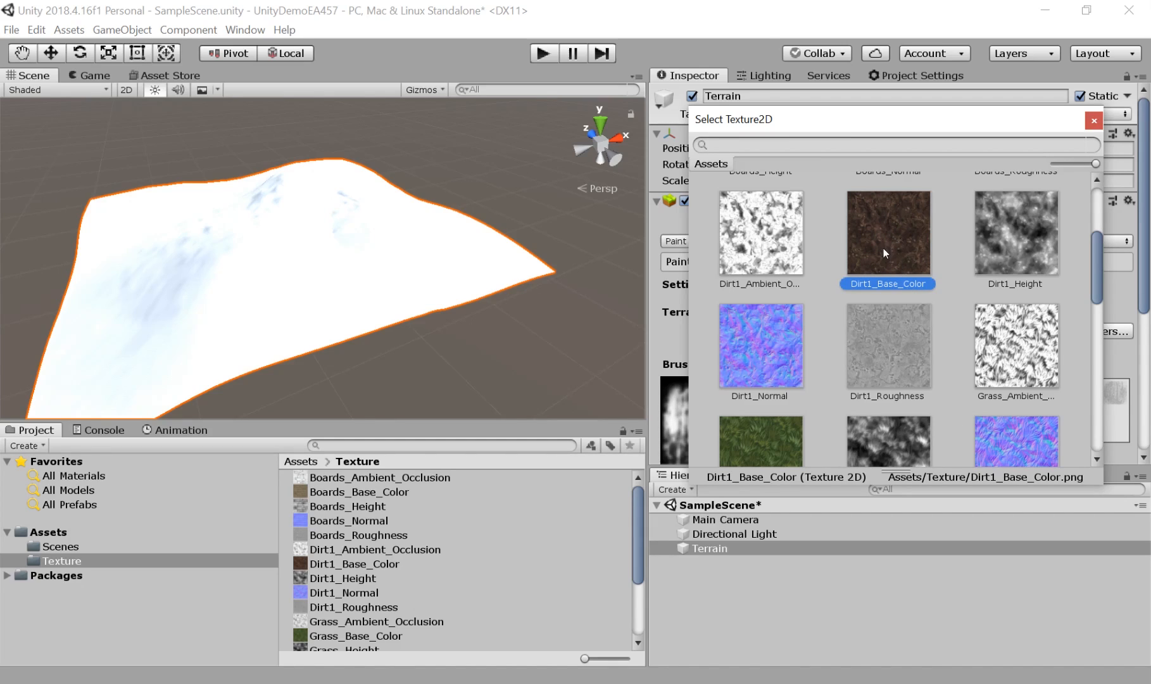
double_click(883, 247)
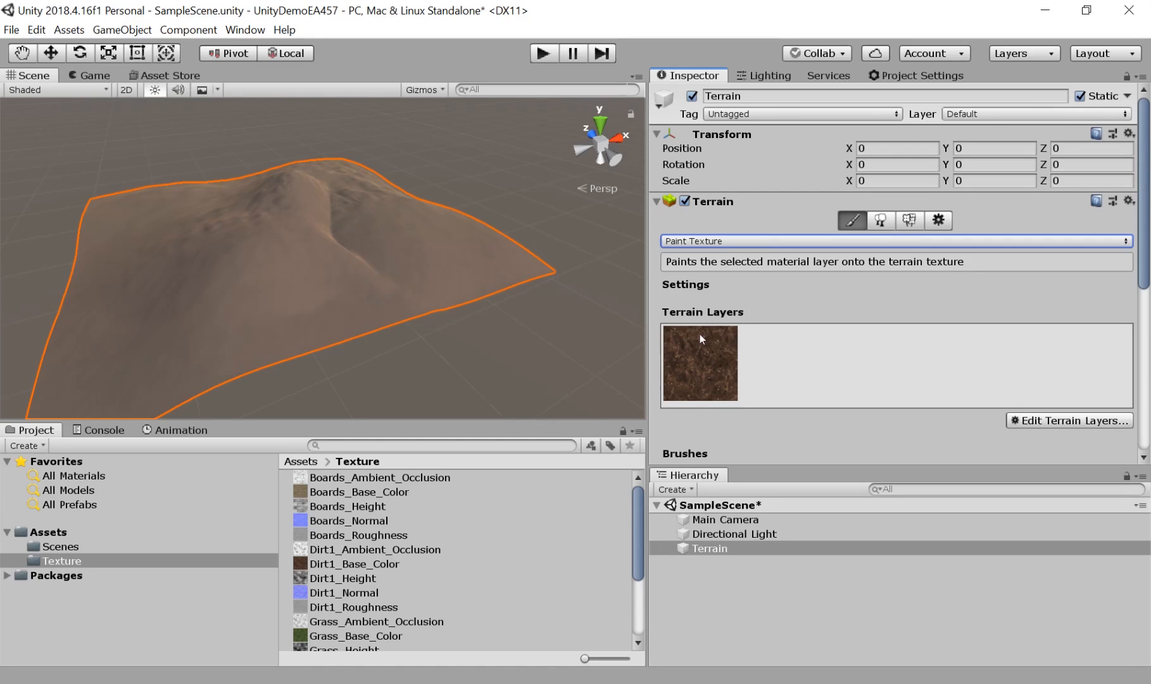
scroll(237, 276, "up", 10)
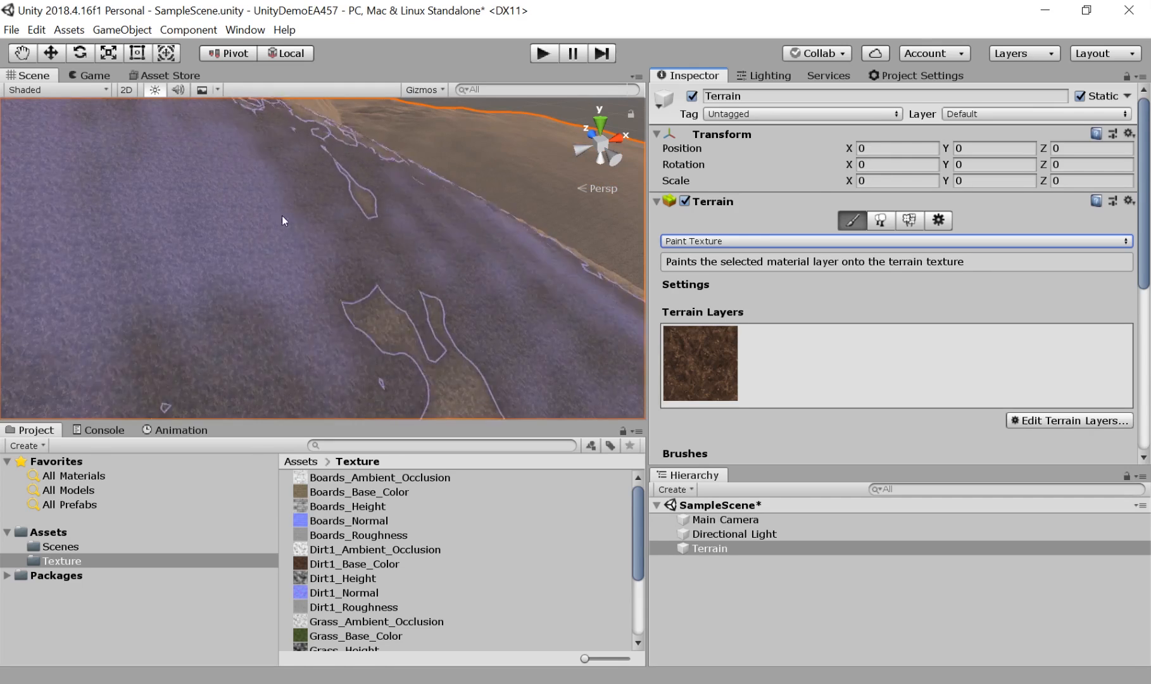
scroll(282, 214, "down", 10)
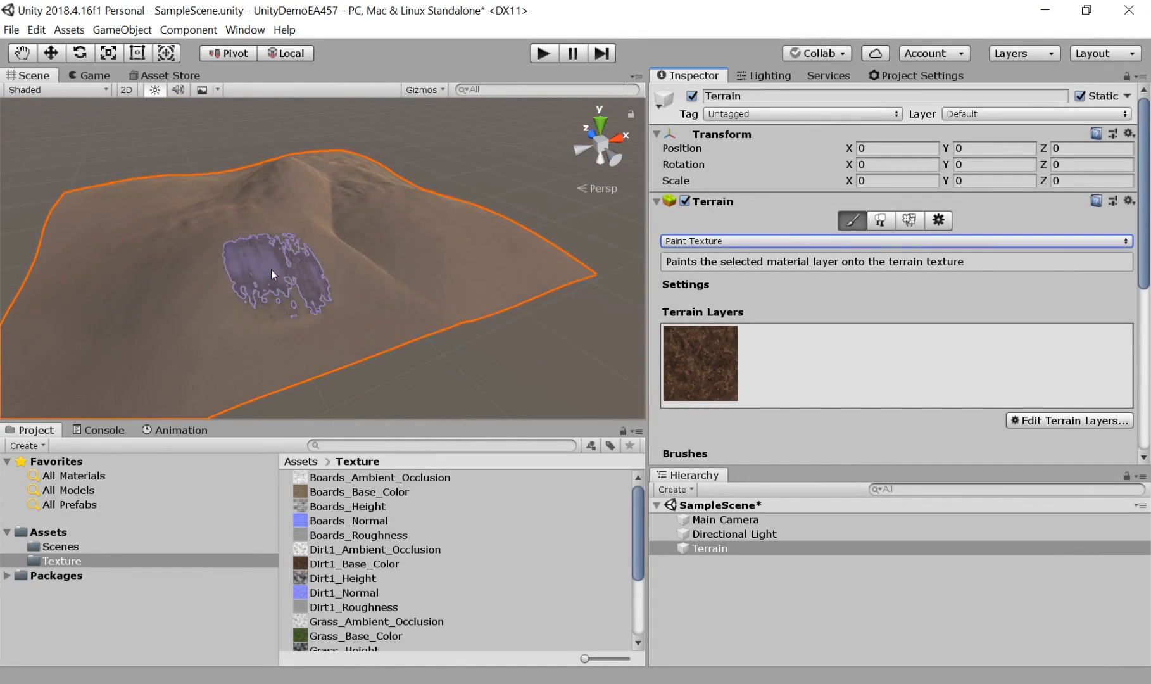
middle_click_drag(294, 238, 400, 211)
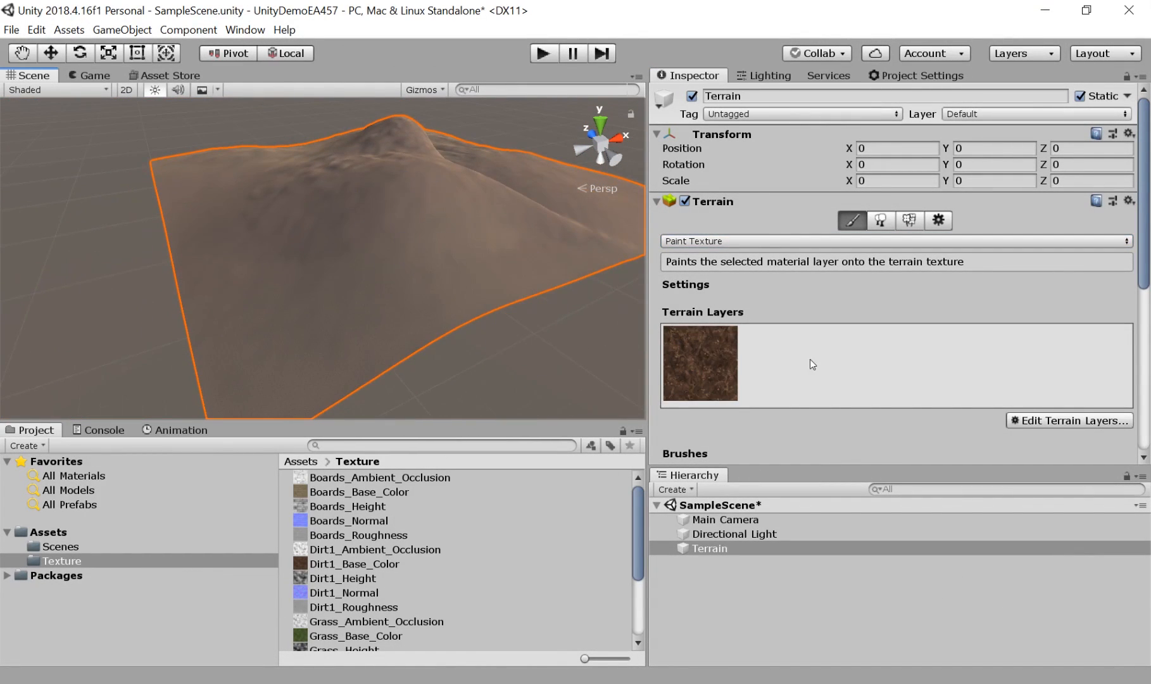
Rename the NewLayer terrain layer asset in the Texture folder to DirtLayer.
scroll(443, 567, "down", 3)
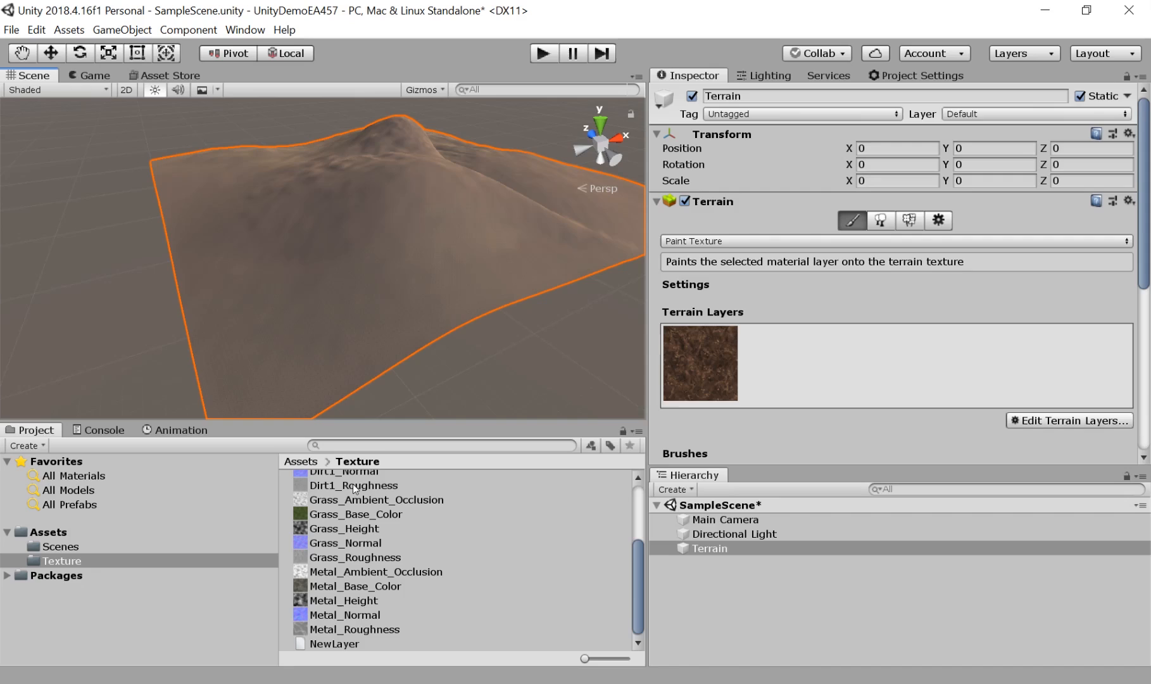
left_click(342, 644)
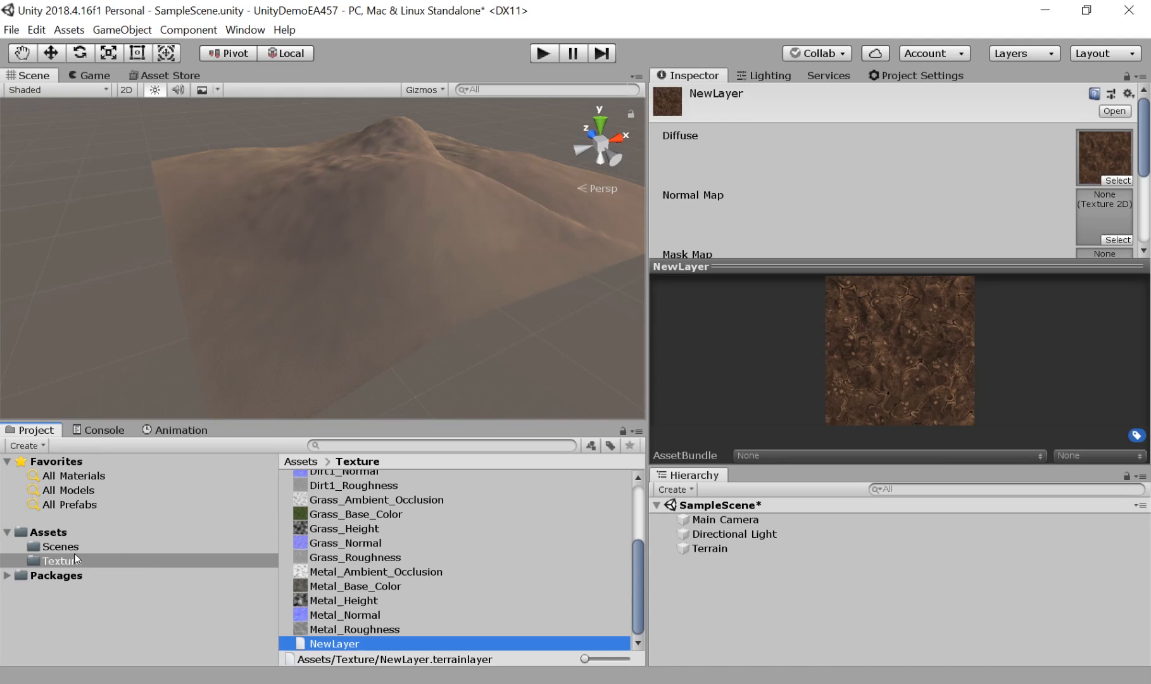
left_click(321, 644)
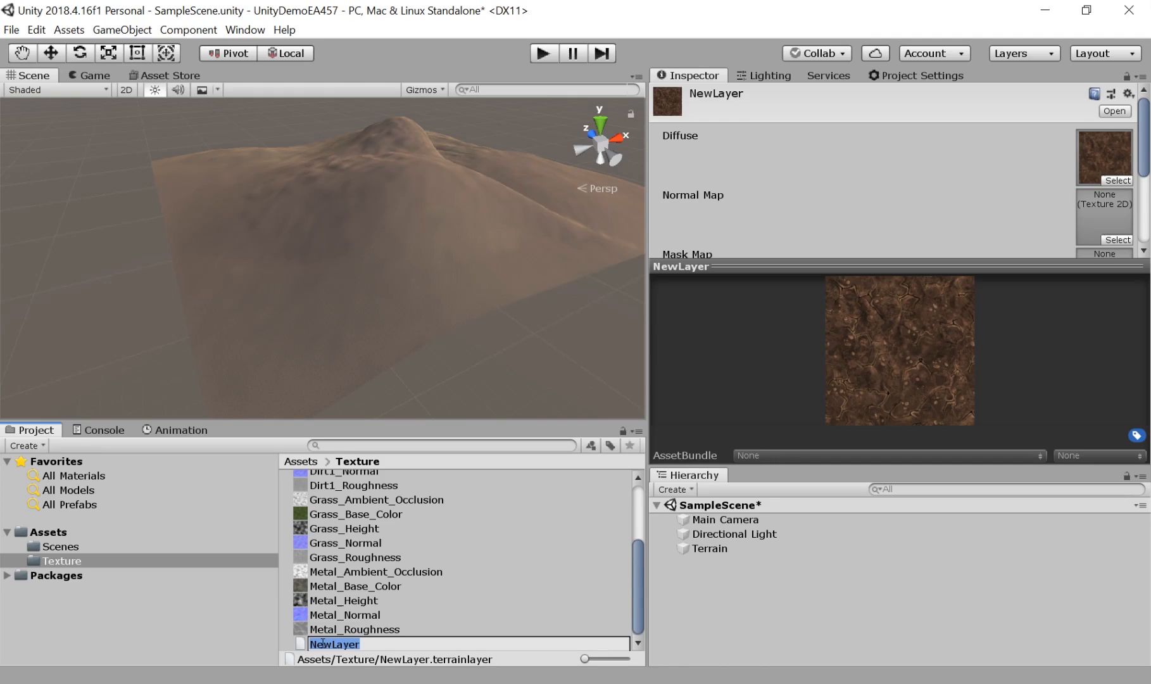
type("DirtLayer")
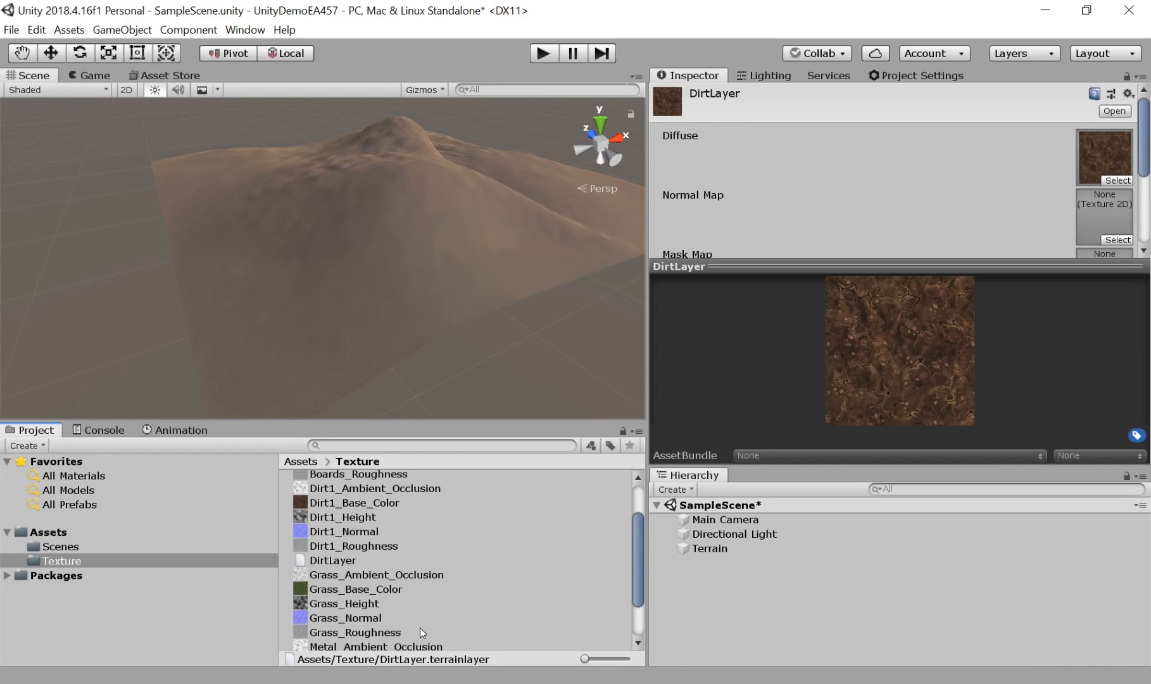
Select the DirtLayer asset in the Texture folder and shrink its preview to make more room for its settings.
scroll(420, 628, "down", 2)
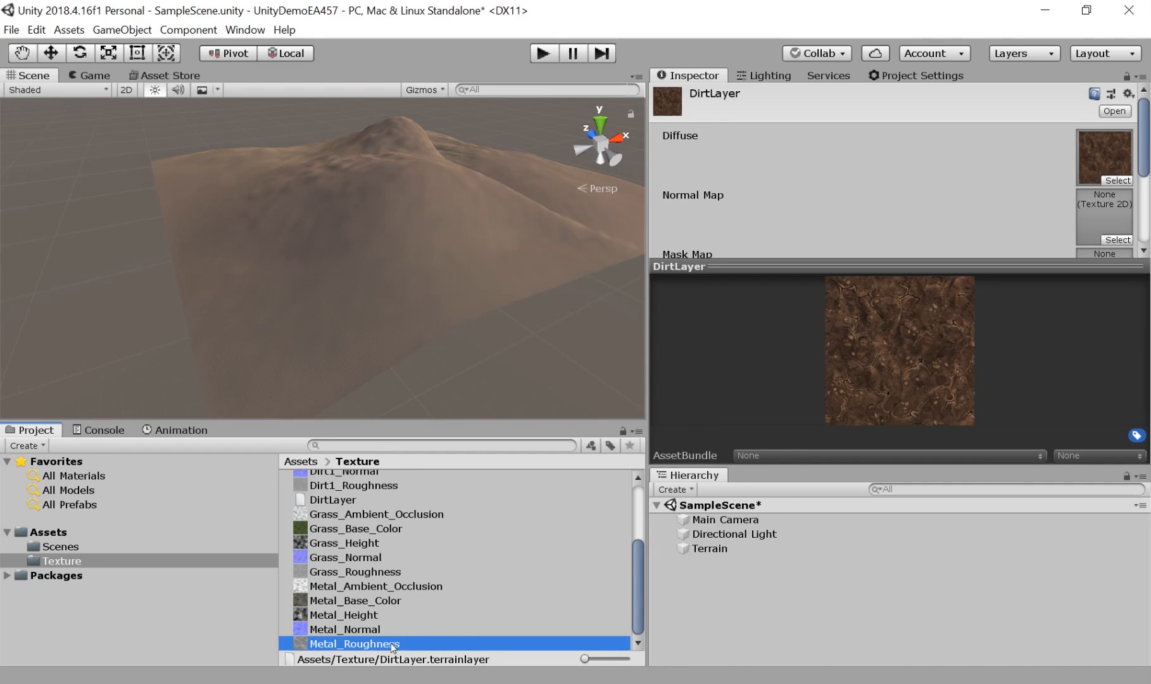
scroll(411, 576, "up", 3)
scroll(411, 576, "down", 2)
scroll(390, 576, "up", 3)
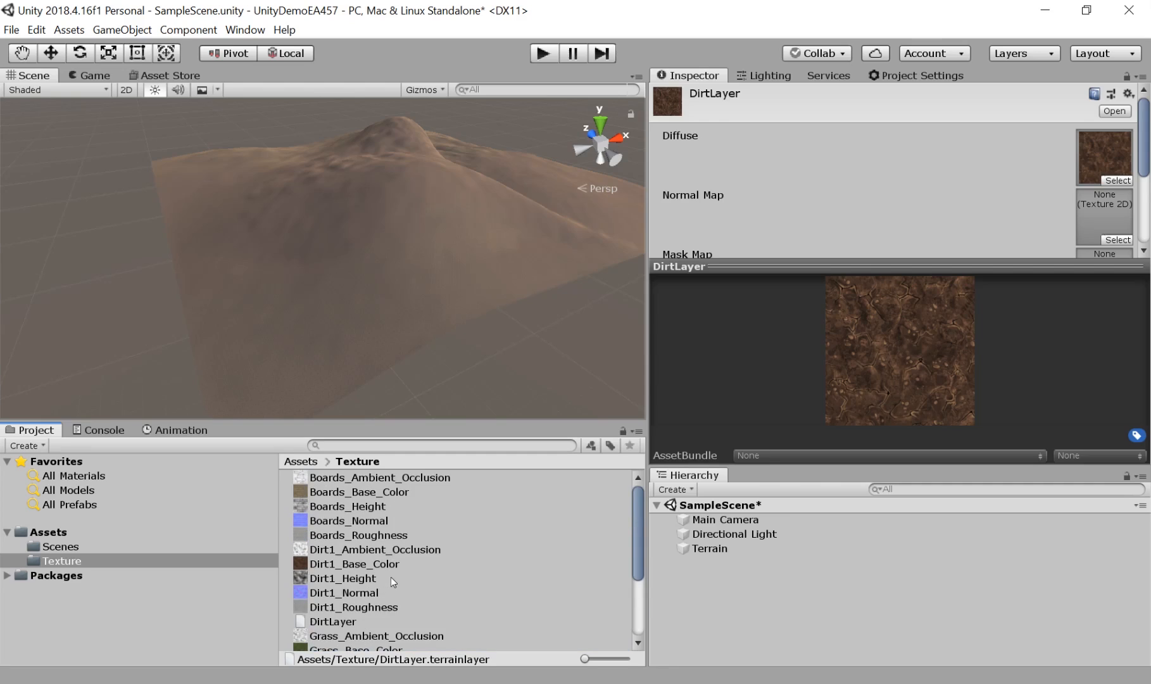
left_click(329, 623)
left_click(330, 623)
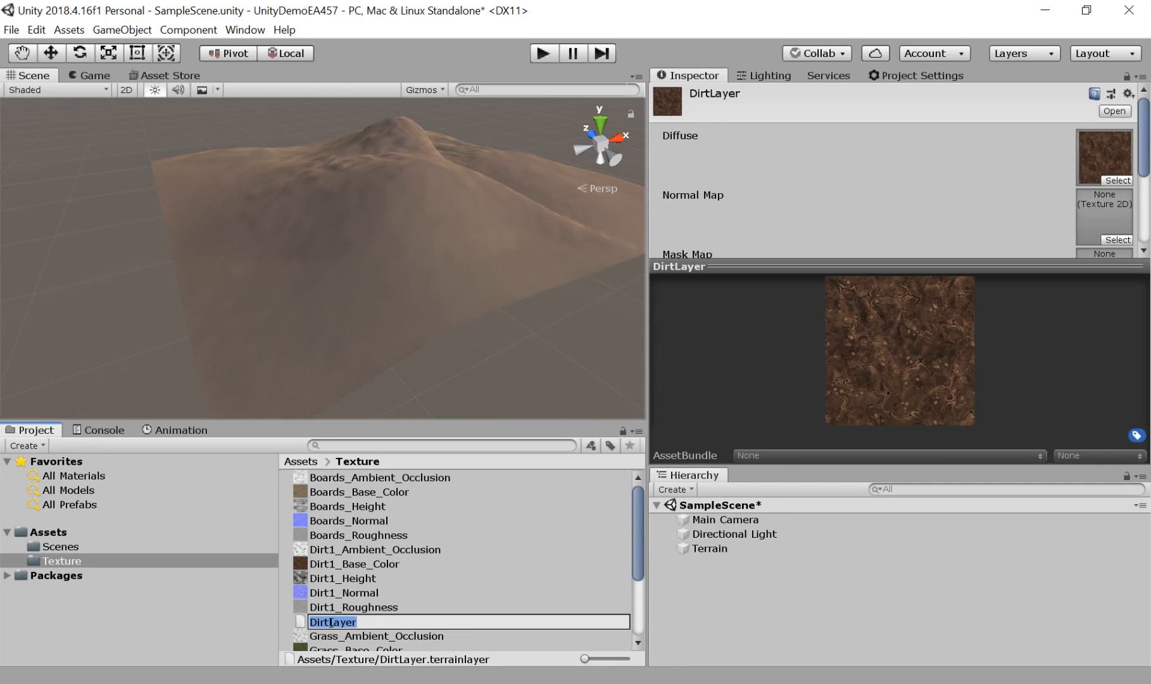
left_click(436, 625)
left_click(370, 632)
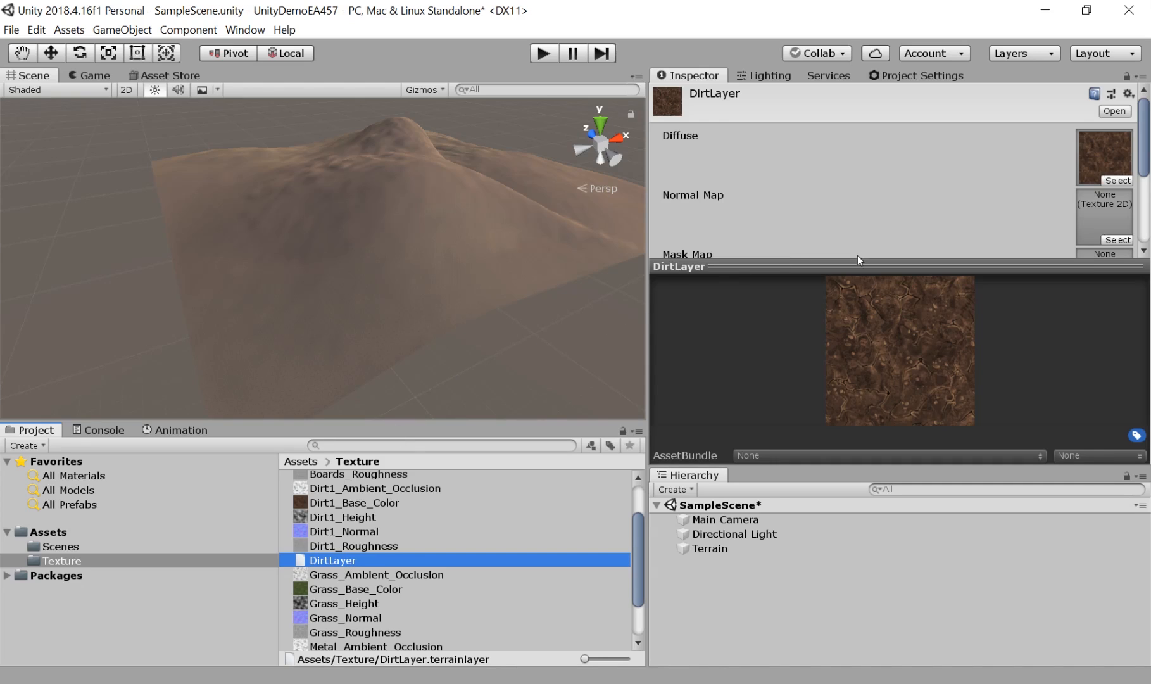
left_click_drag(857, 258, 853, 342)
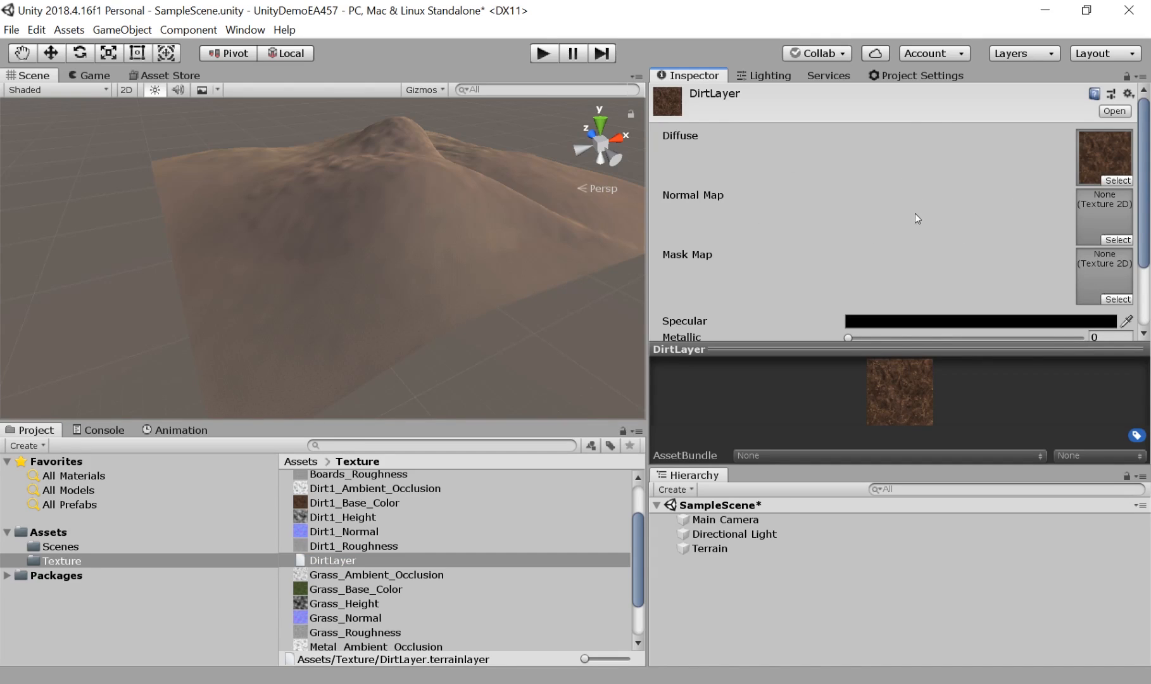
Assign the Dirt1_Normal texture as the Normal Map of DirtLayer.
scroll(893, 203, "down", 3)
scroll(895, 190, "up", 3)
left_click(1107, 240)
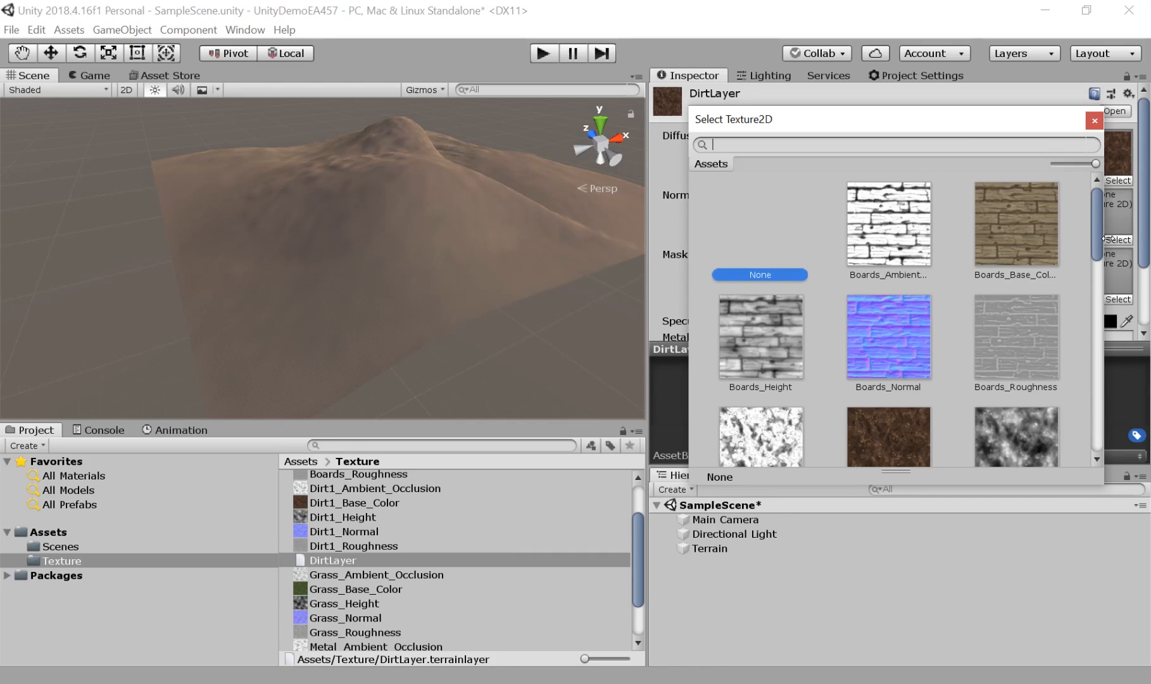
scroll(924, 342, "down", 2)
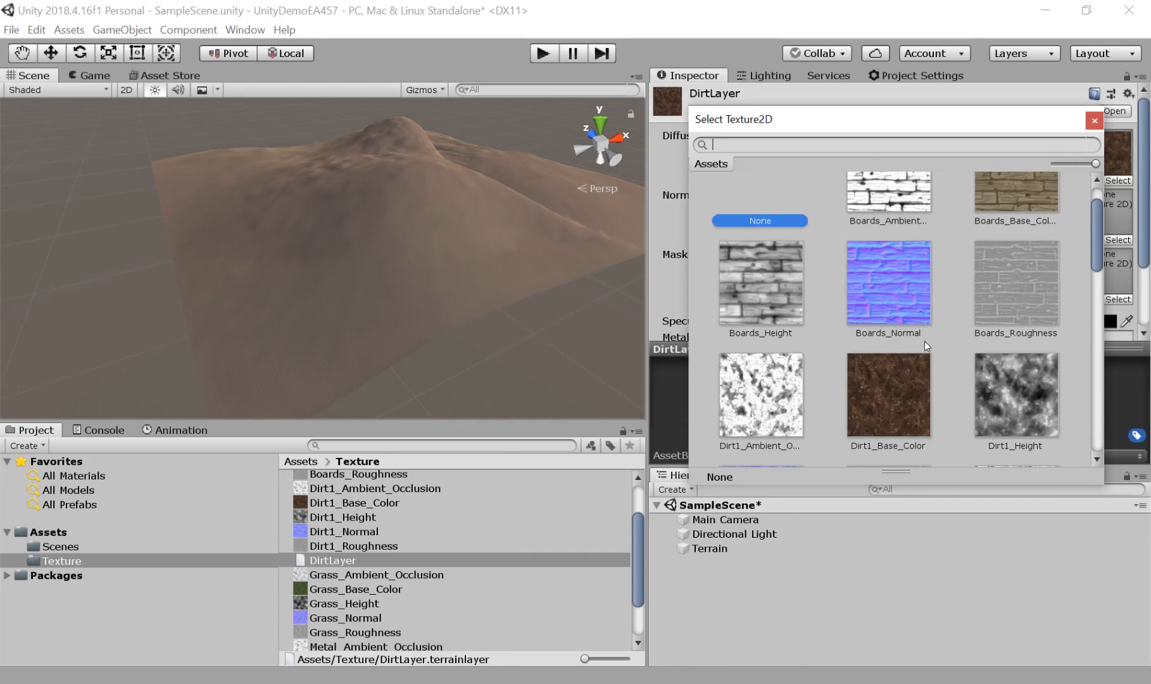
scroll(925, 342, "down", 4)
left_click(761, 406)
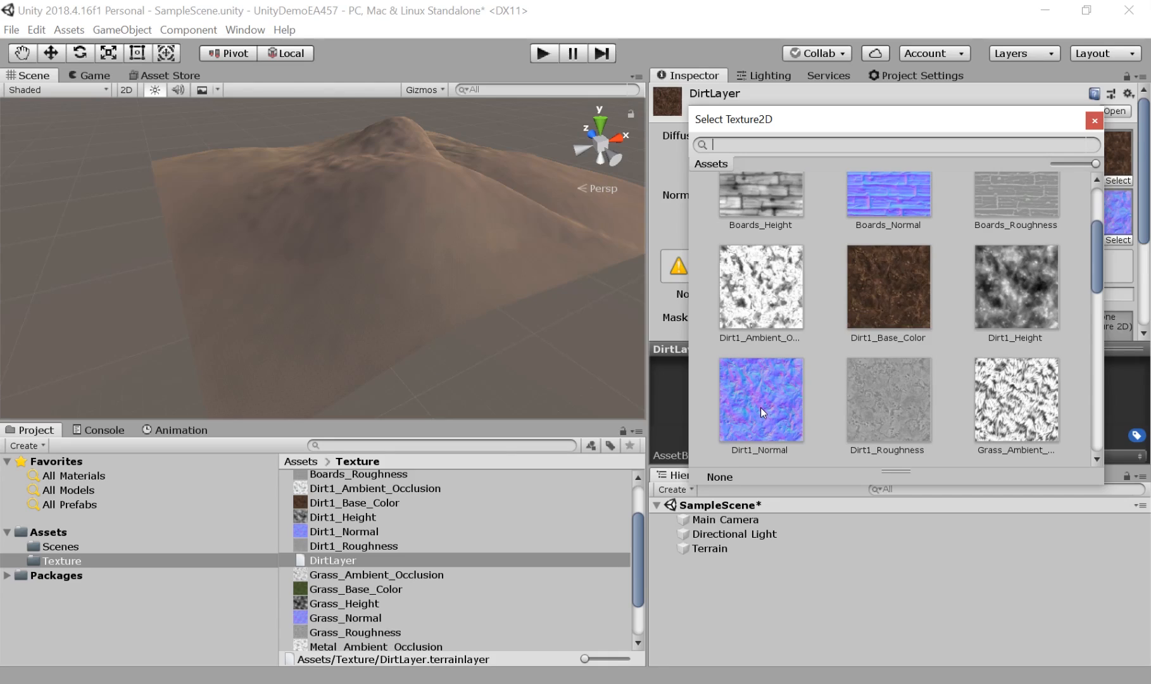
double_click(762, 412)
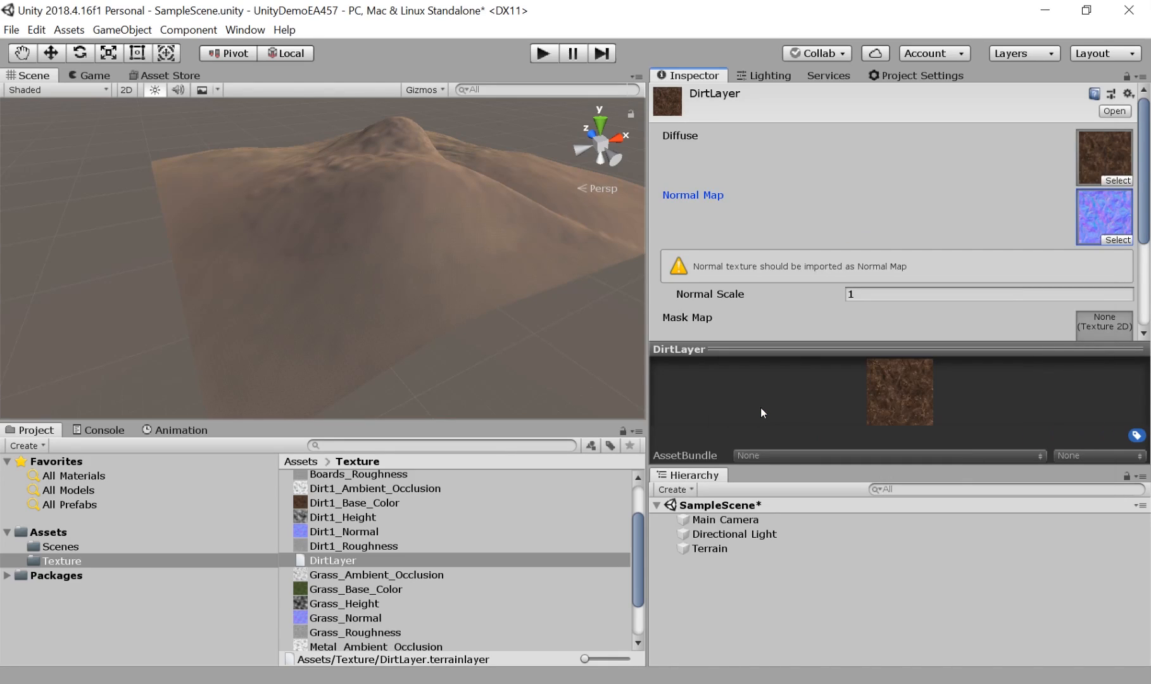
Change the Dirt1_Normal texture's import type to Normal map and apply the import settings.
scroll(741, 279, "down", 2)
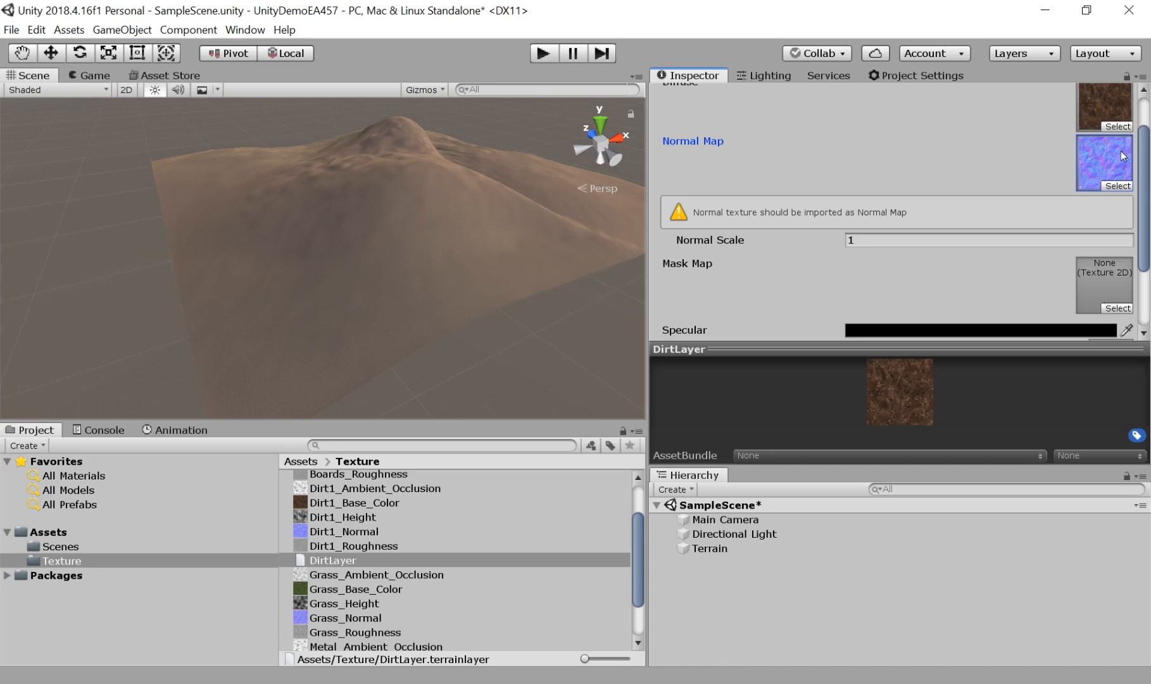
left_click(356, 531)
scroll(824, 176, "up", 2)
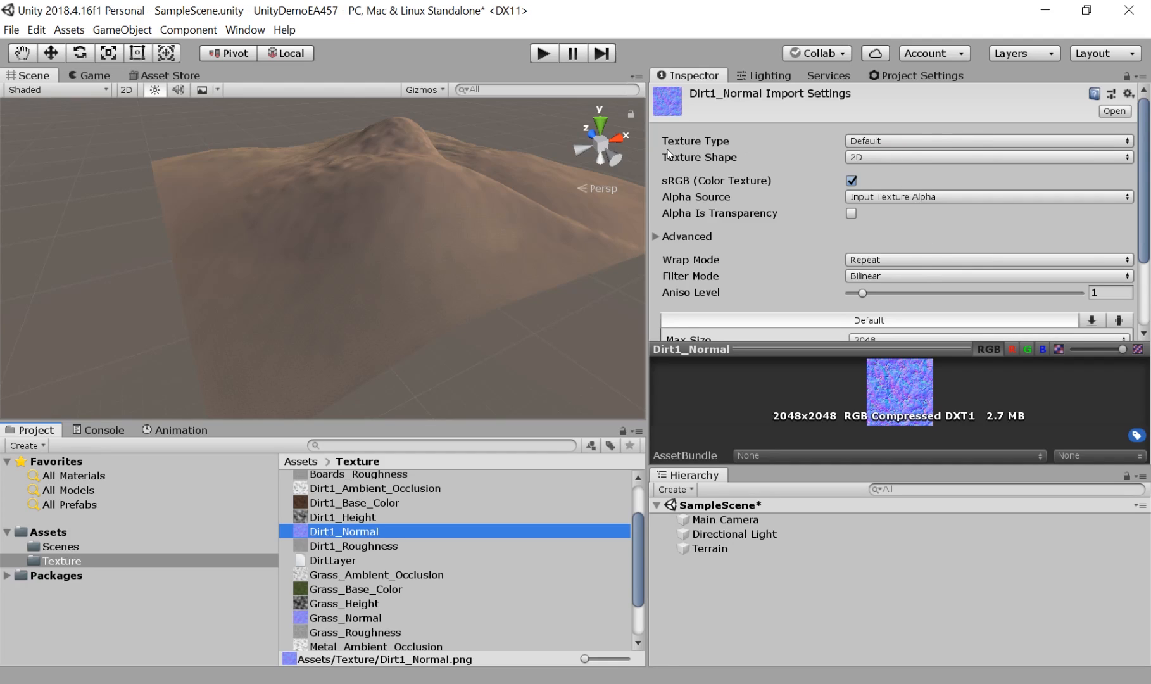
left_click(878, 143)
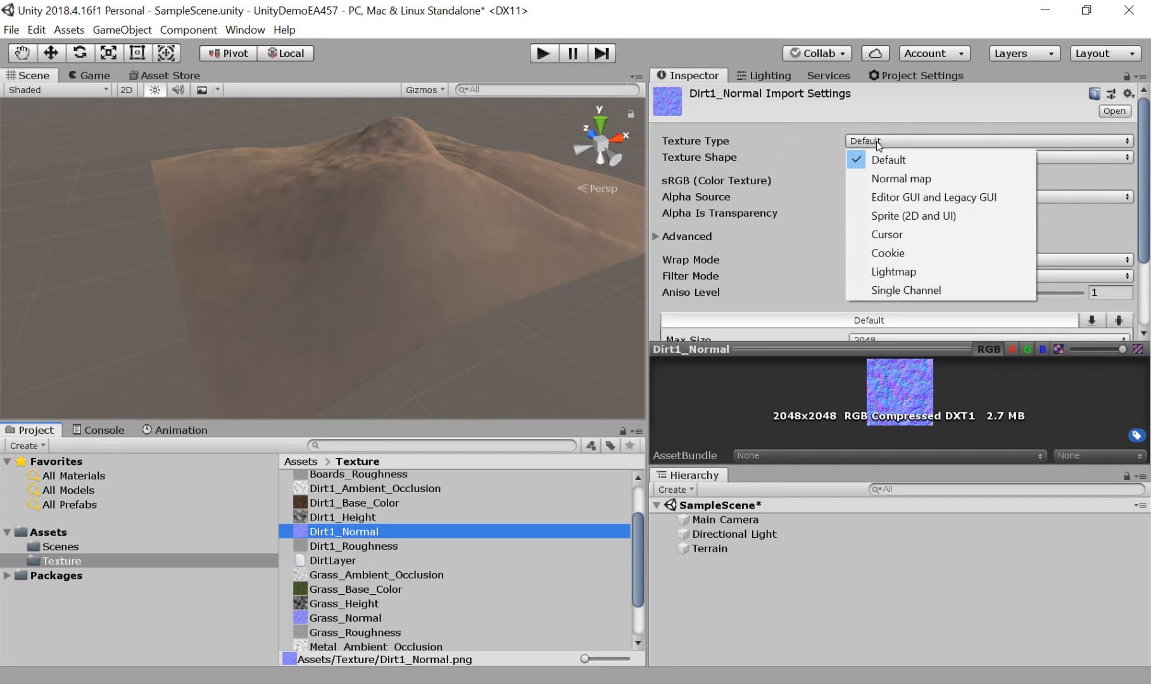
left_click(889, 171)
scroll(1034, 185, "down", 3)
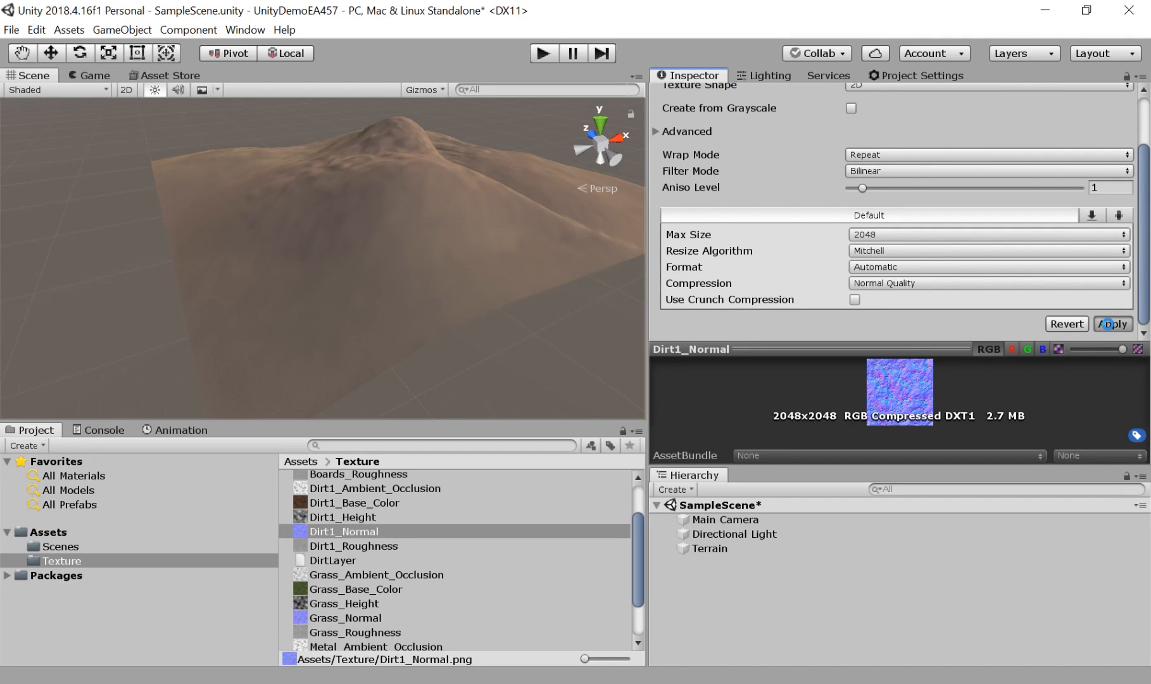
left_click(1107, 323)
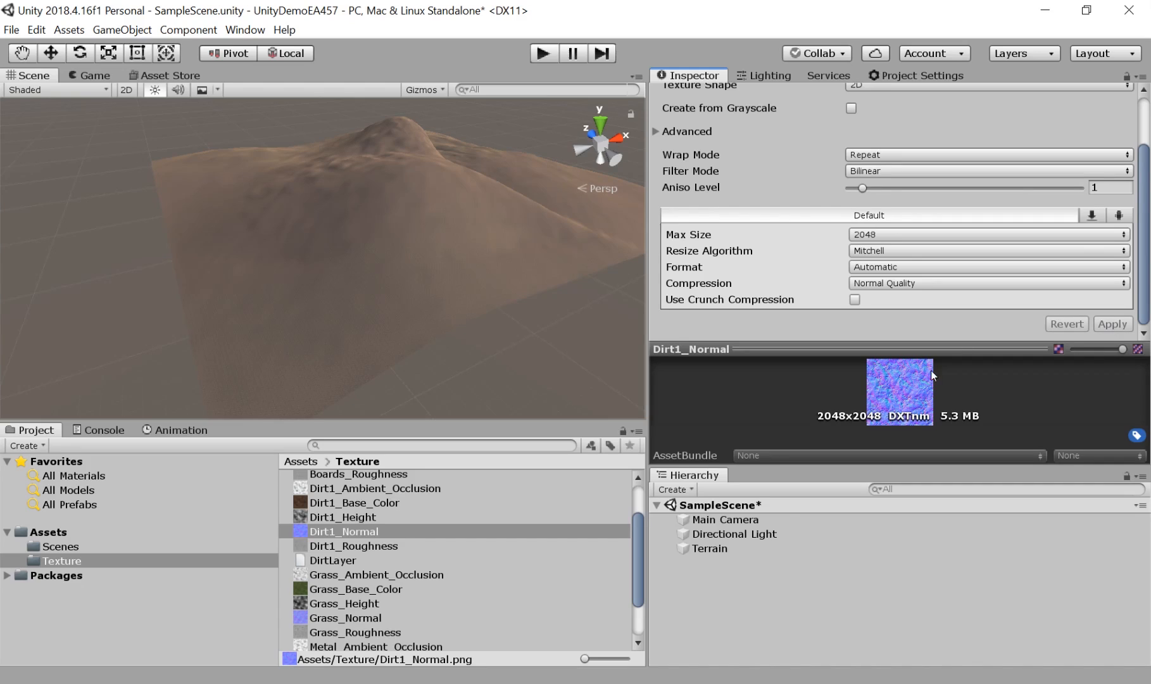
Return to DirtLayer's settings and raise its Normal Scale to 43.82.
left_click(328, 560)
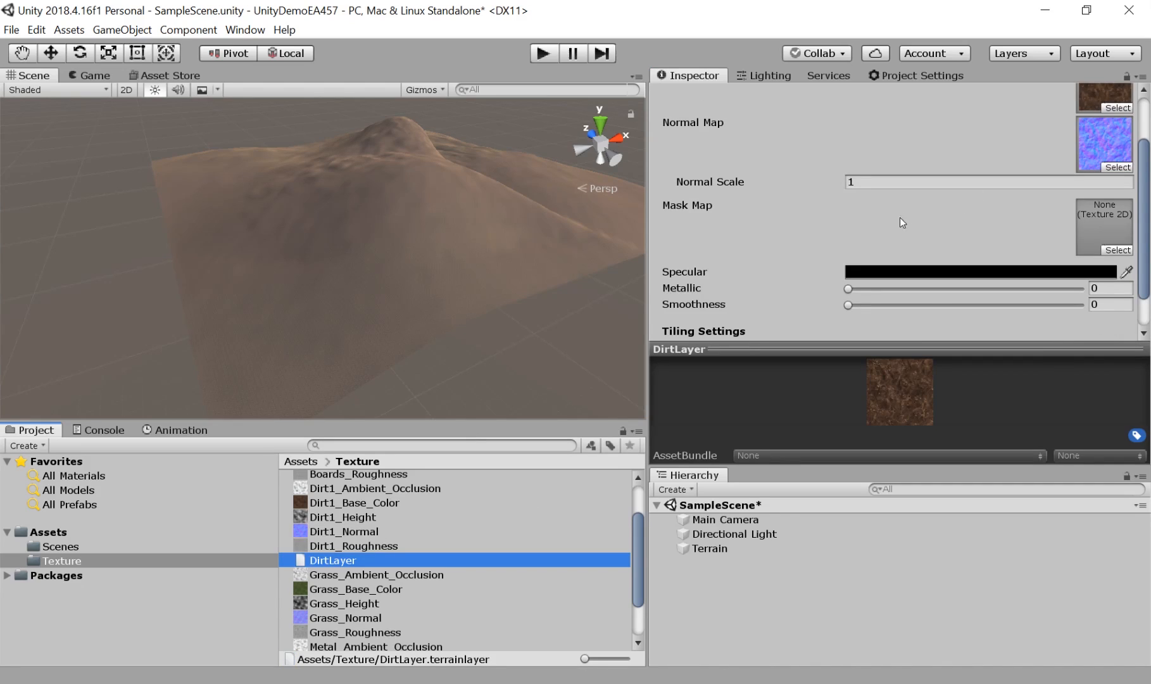
scroll(899, 216, "up", 3)
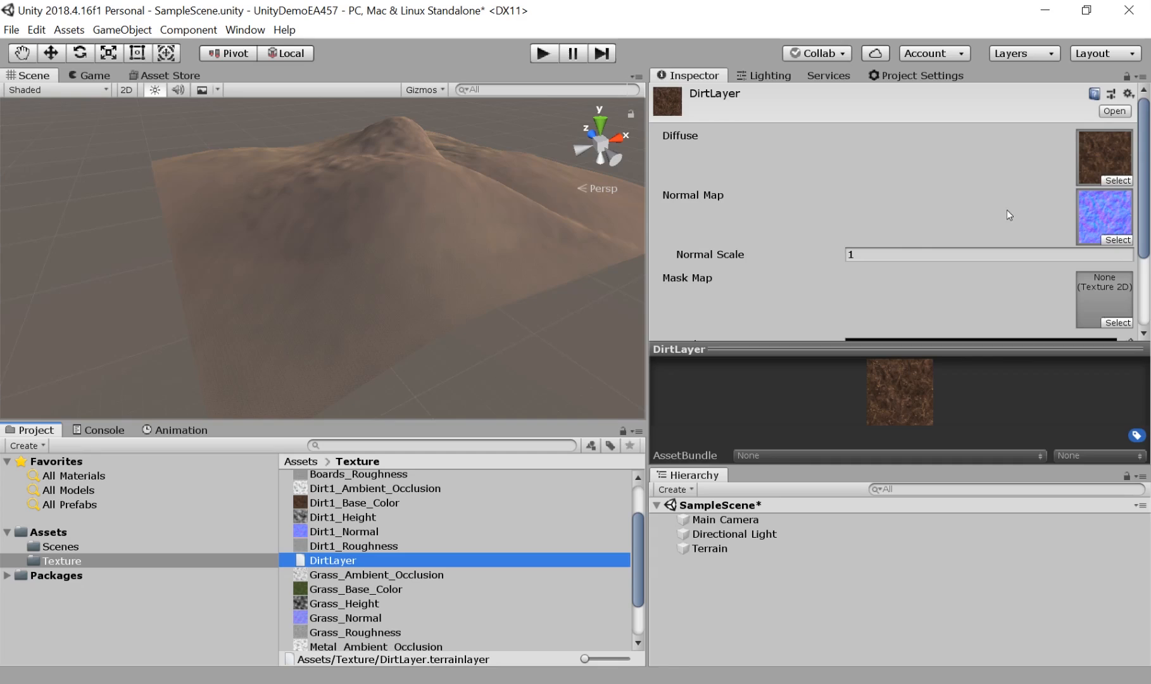
scroll(350, 235, "up", 6)
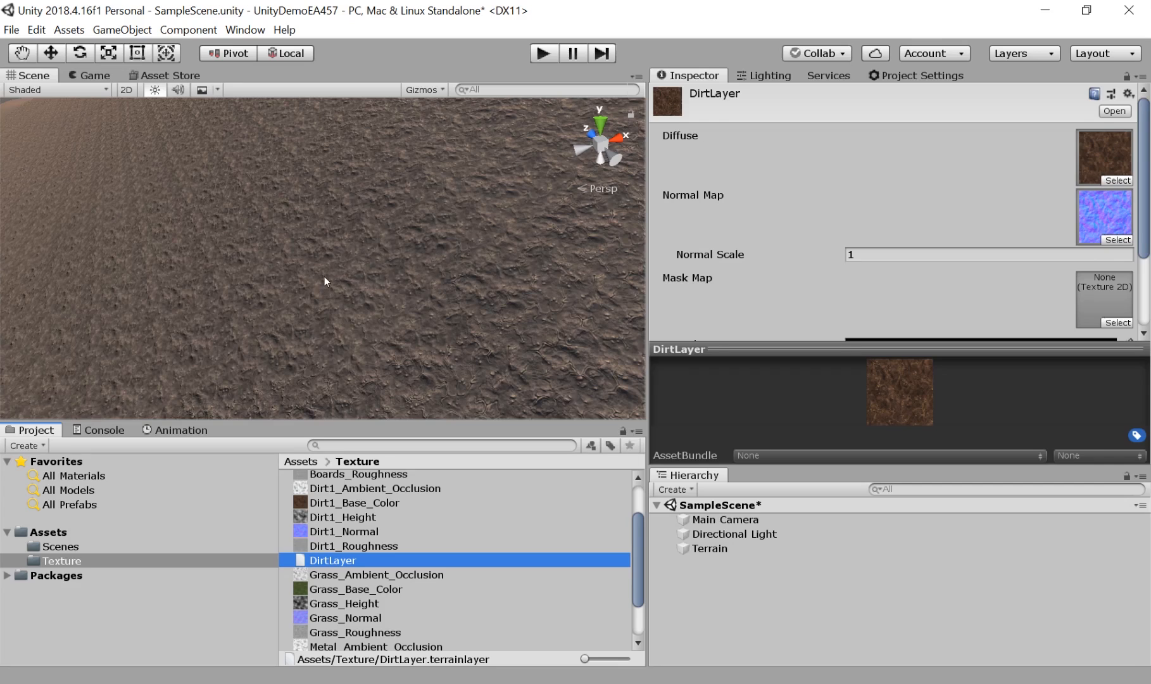
left_click(854, 254)
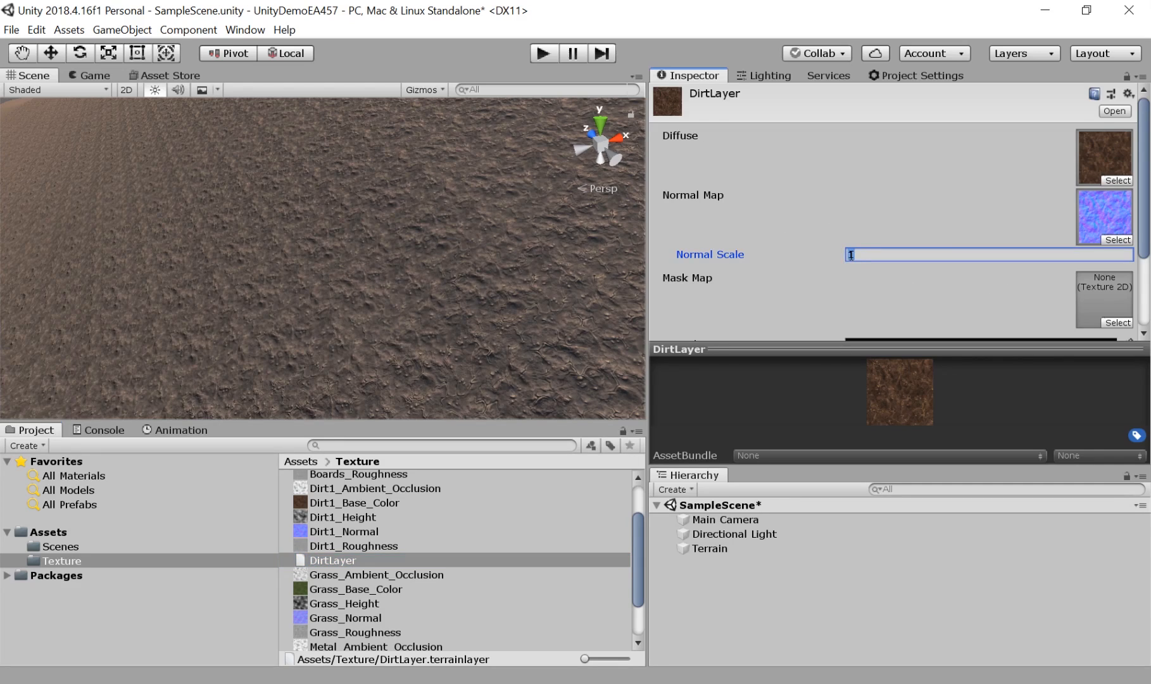
left_click_drag(842, 253, 989, 262)
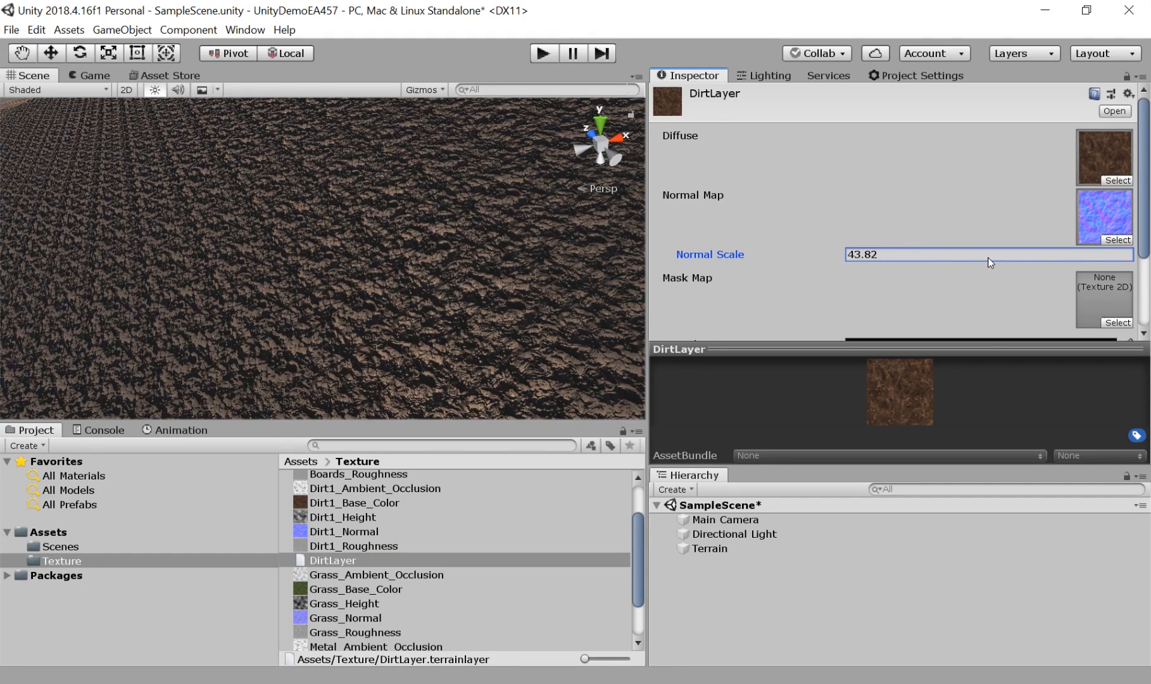
Set the Normal Scale of DirtLayer to 2.
mouse_move(988, 257)
left_mouse_down()
mouse_move(789, 259)
mouse_move(867, 257)
mouse_move(842, 293)
mouse_move(728, 259)
mouse_move(835, 260)
mouse_move(551, 269)
mouse_move(758, 269)
mouse_move(910, 289)
left_mouse_up()
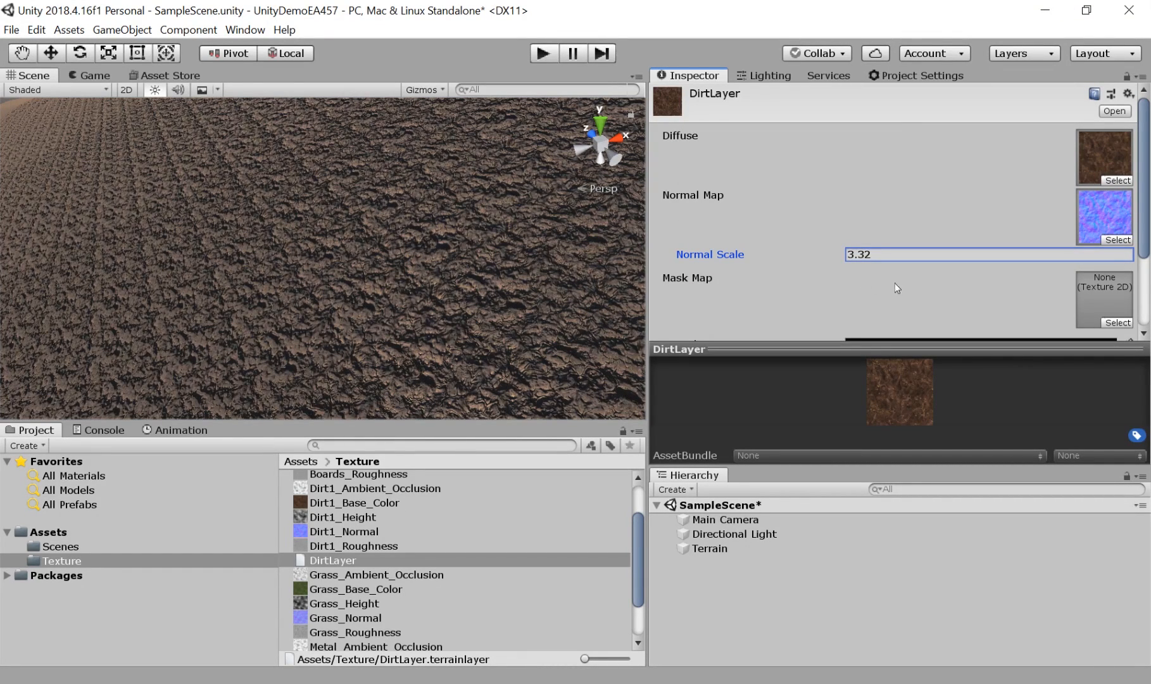
key("ctrl+a")
type("2")
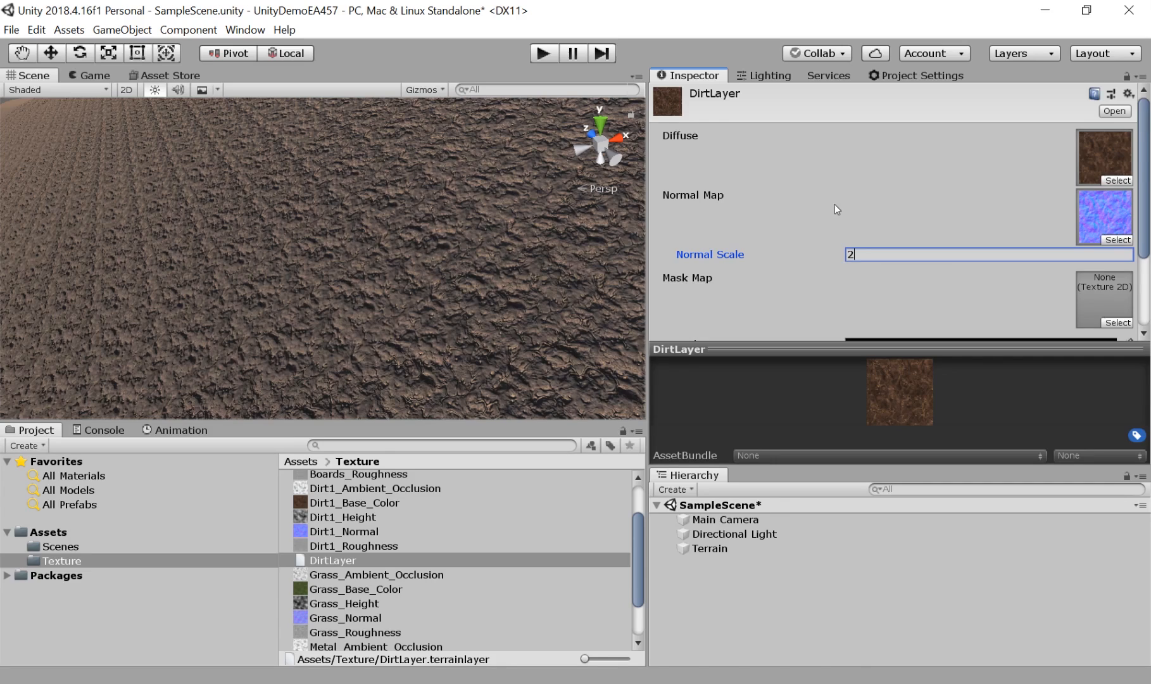
Change DirtLayer's specular colour to an orange-brown with hexadecimal value 9D7542.
scroll(835, 204, "down", 5)
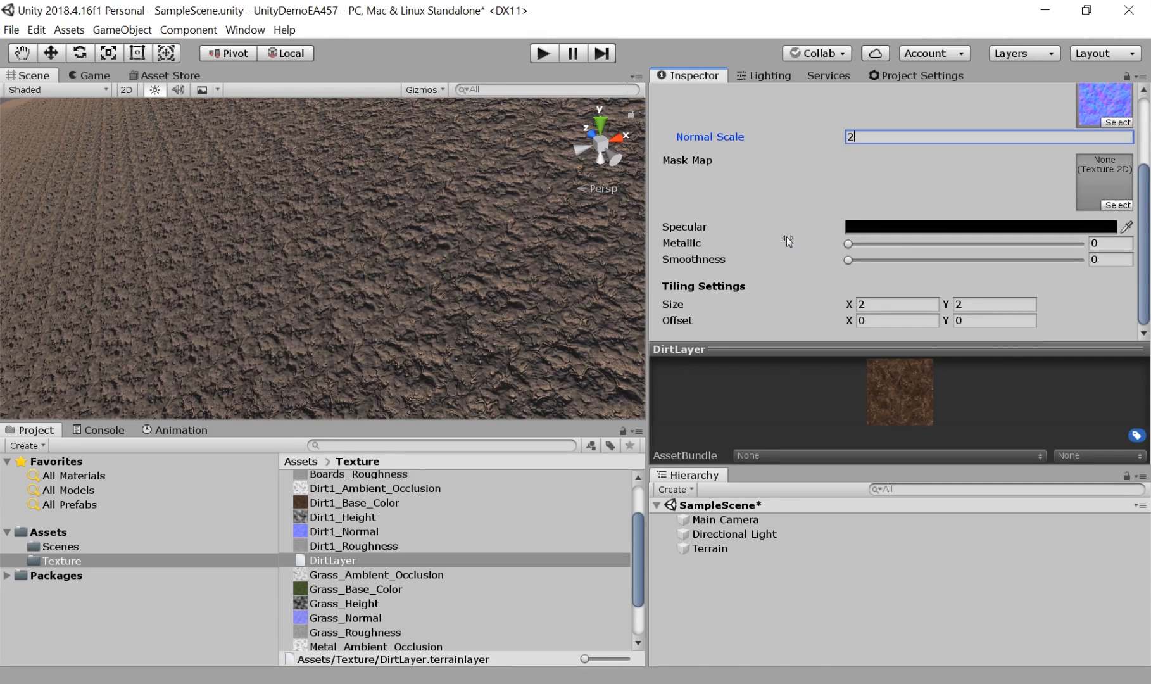
left_click(871, 226)
left_click(1131, 226)
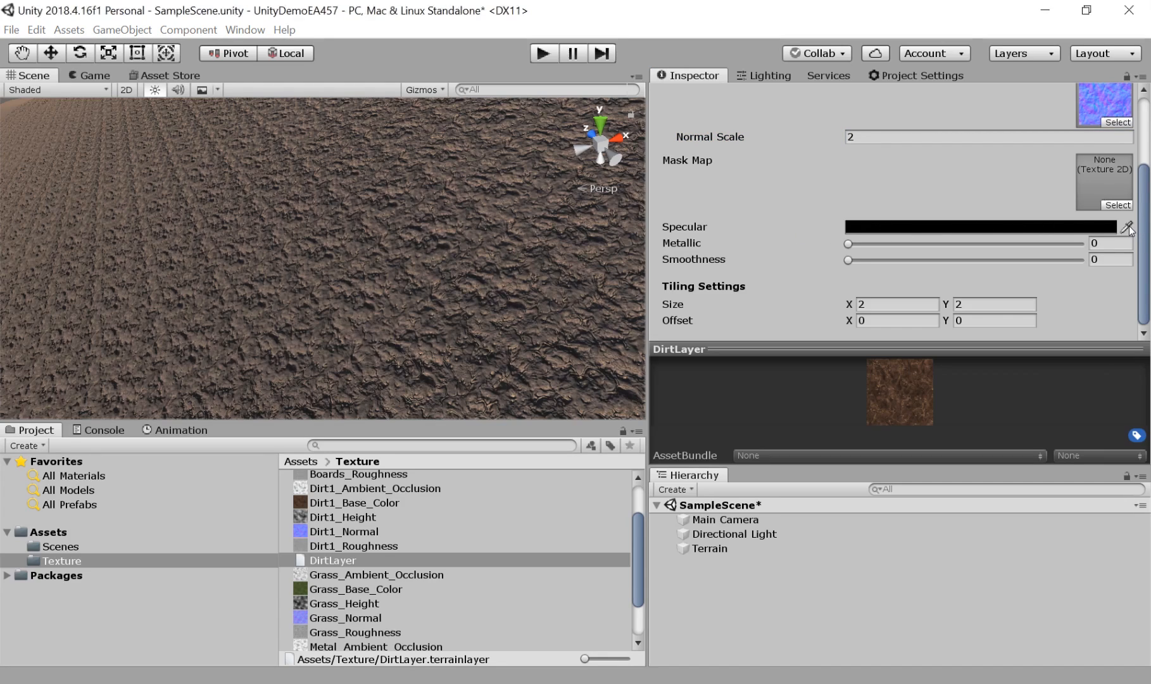
left_click(1057, 225)
left_click(920, 222)
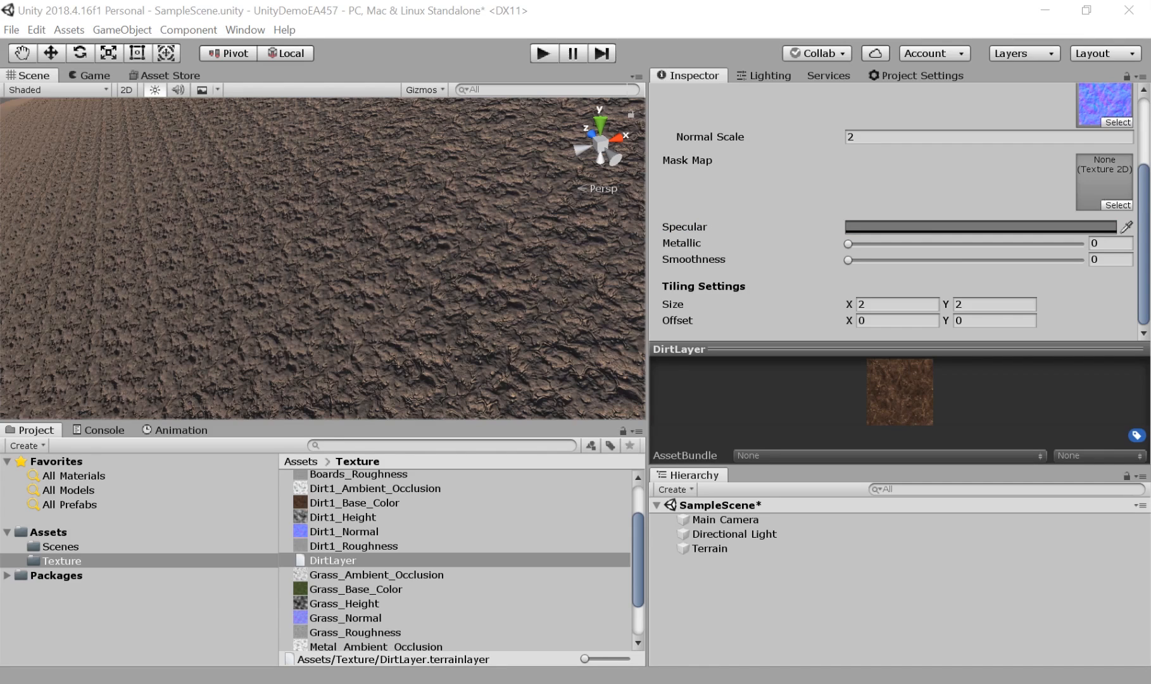
left_click_drag(874, 7, 312, 177)
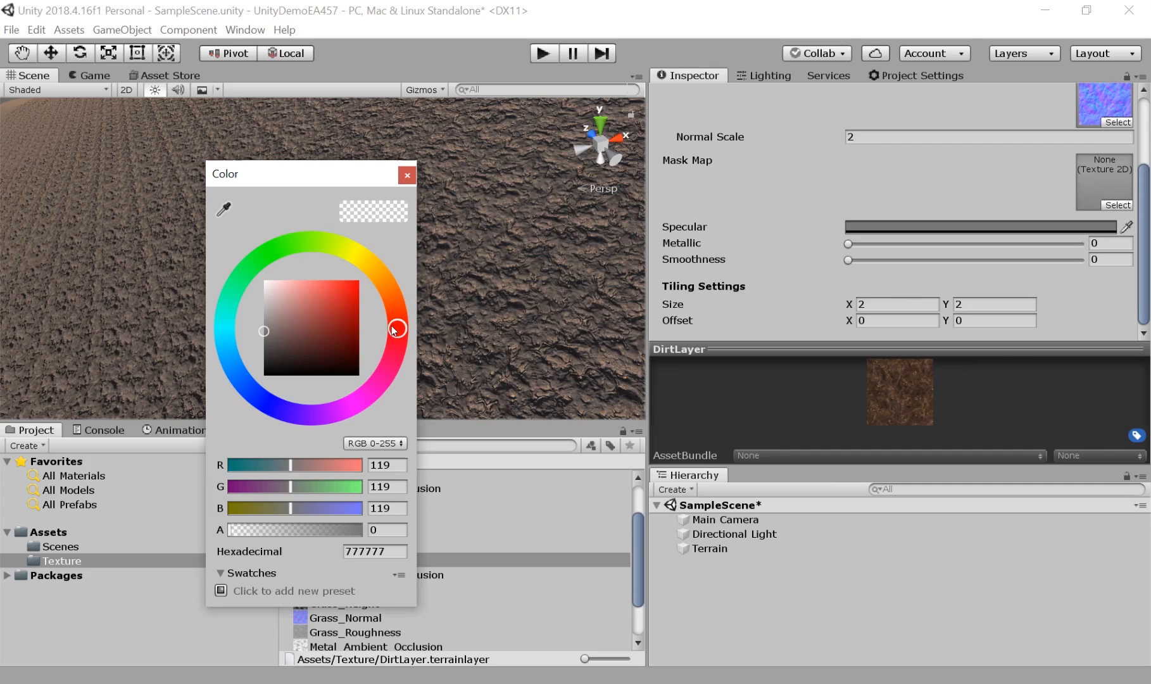
mouse_move(395, 332)
left_mouse_down()
mouse_move(380, 271)
mouse_move(311, 238)
mouse_move(382, 269)
left_mouse_up()
mouse_move(269, 323)
left_mouse_down()
mouse_move(327, 317)
mouse_move(345, 301)
mouse_move(323, 321)
mouse_move(293, 317)
mouse_move(315, 331)
mouse_move(318, 318)
left_mouse_up()
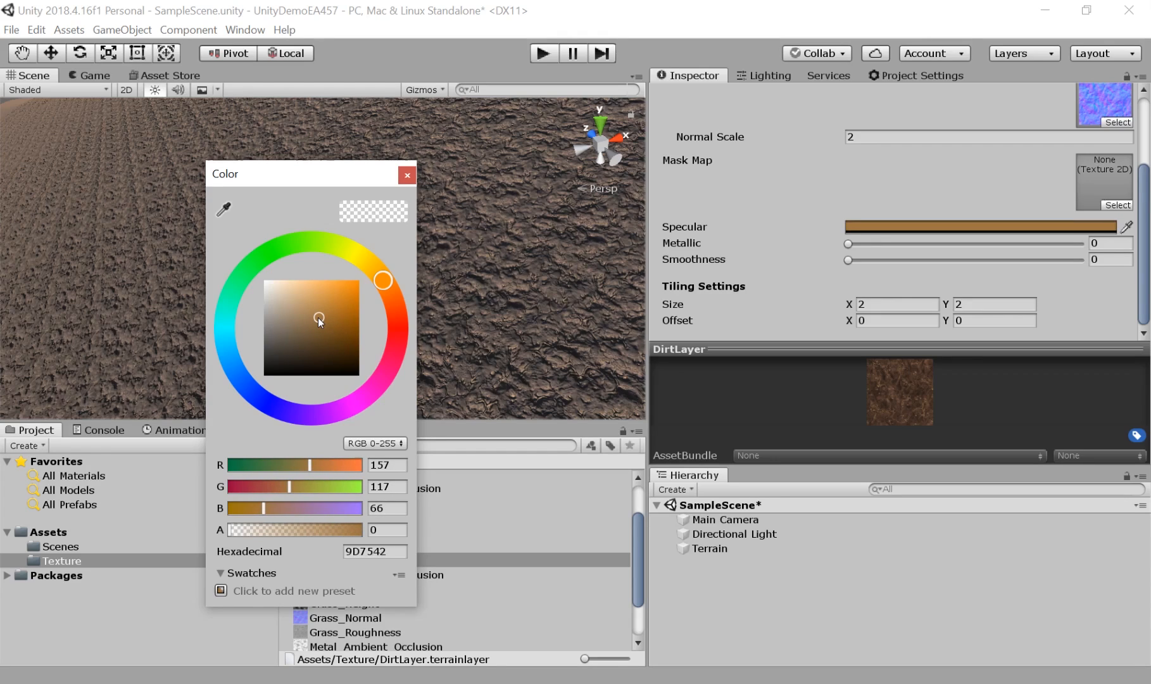
left_click(404, 174)
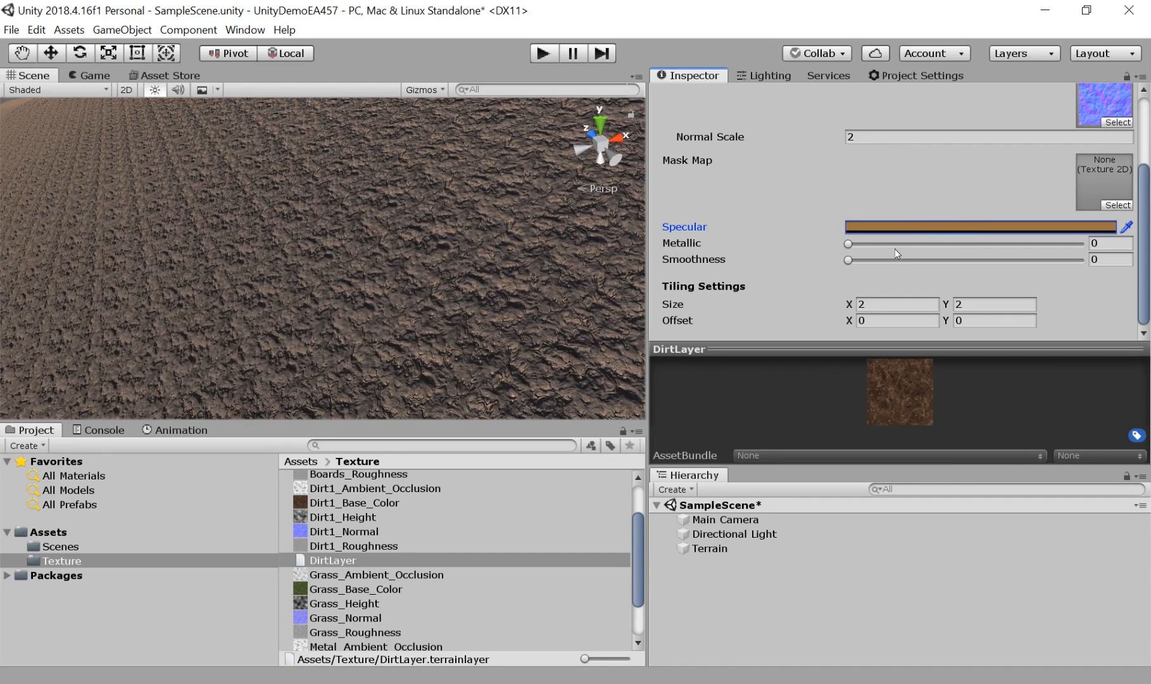
Set DirtLayer's Metallic to 0.159 and Smoothness to 0.128.
left_click_drag(850, 245, 886, 261)
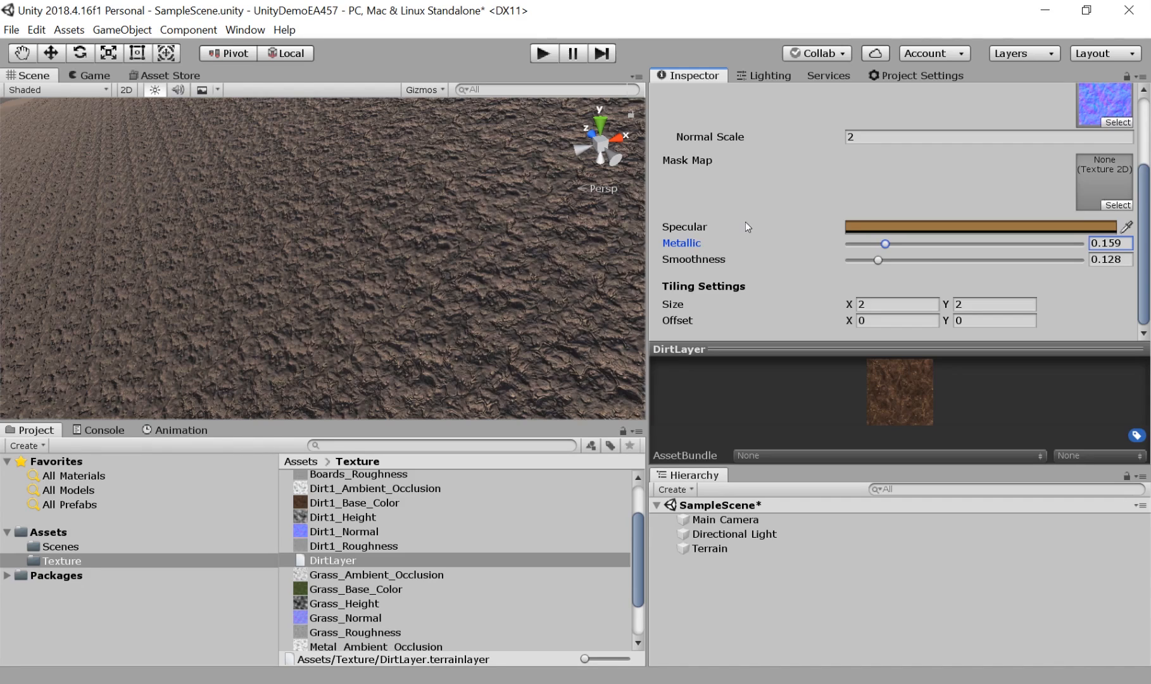
Try a tiling size of 1 in X and 1 in Y on DirtLayer.
left_click(865, 304)
type("1")
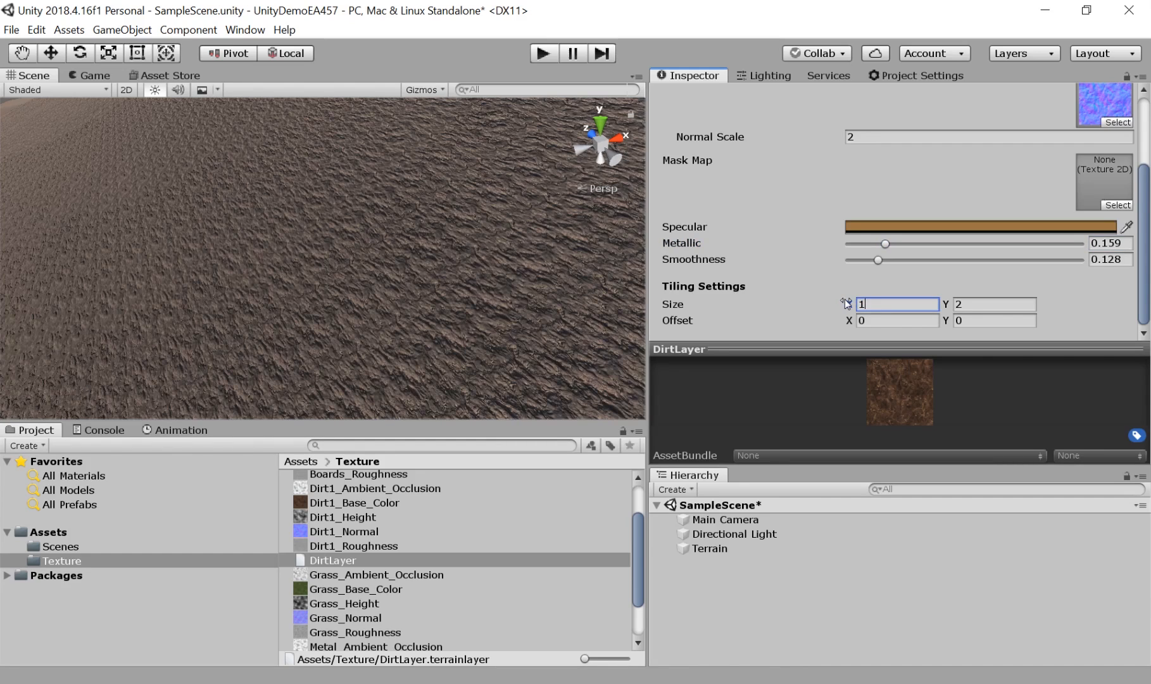
key("Tab")
type("1")
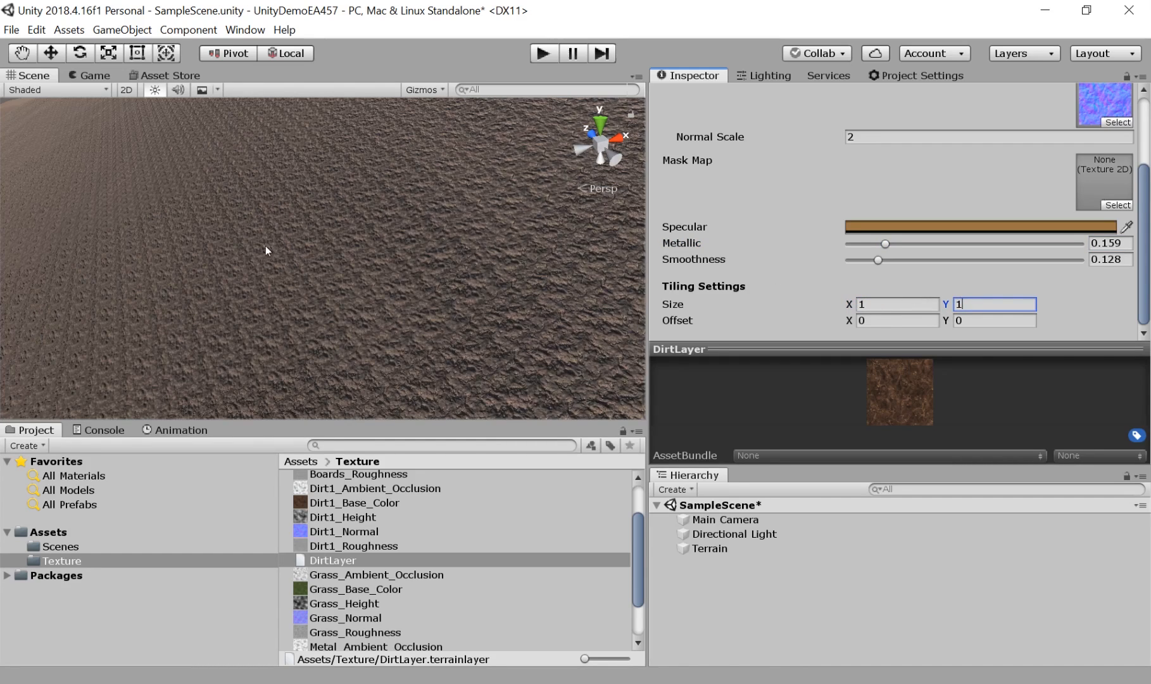
Try a larger DirtLayer tiling size of 5 in X and 5 in Y.
left_click(869, 304)
type("5")
left_click(970, 305)
type("5")
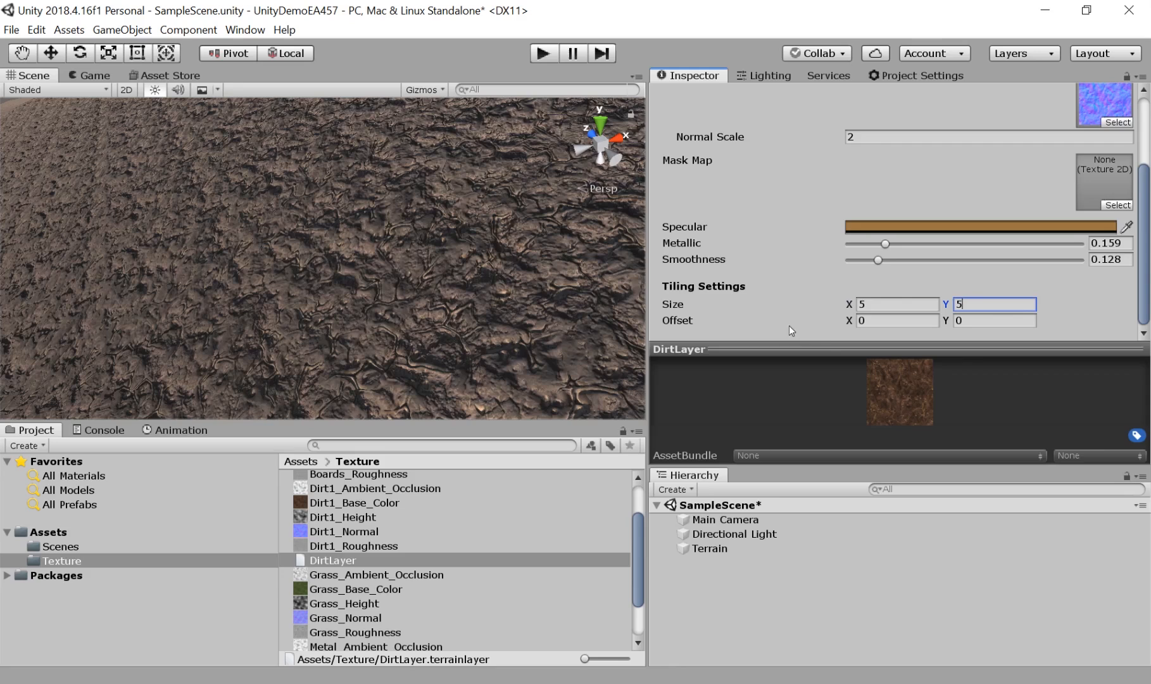
Try a DirtLayer tiling size of 3 in both X and Y.
left_click(873, 304)
type("3")
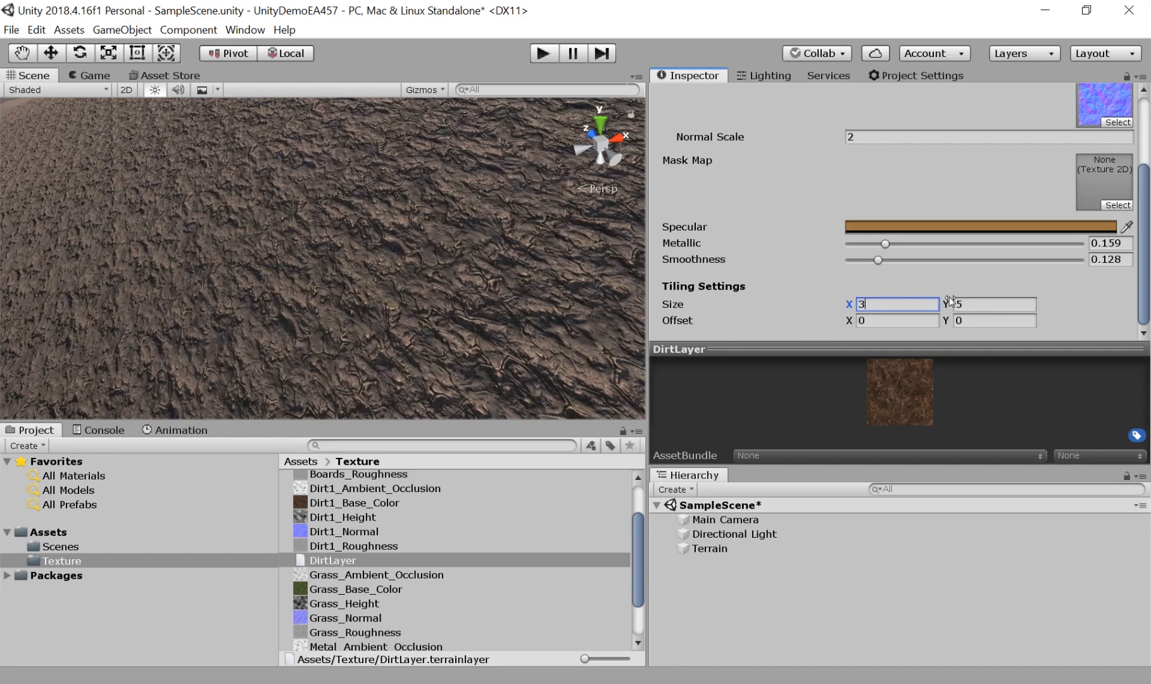
left_click(951, 304)
type("3")
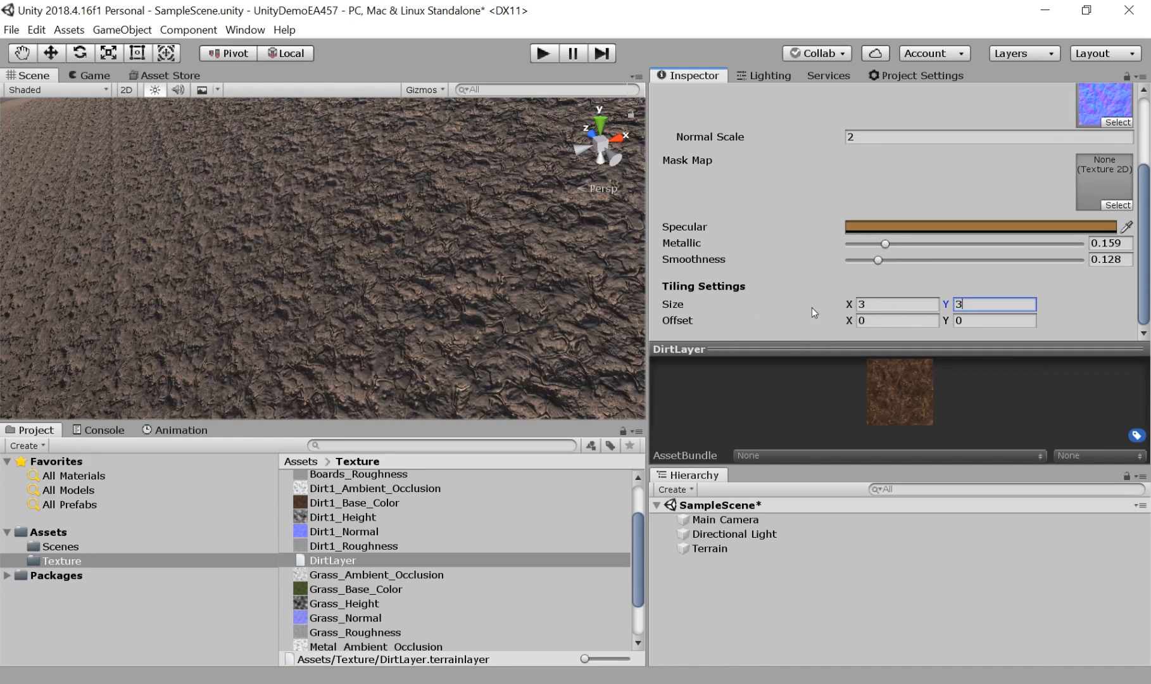
Try a very small DirtLayer tiling size of 0.25 in both X and Y.
left_click(872, 301)
type(".25")
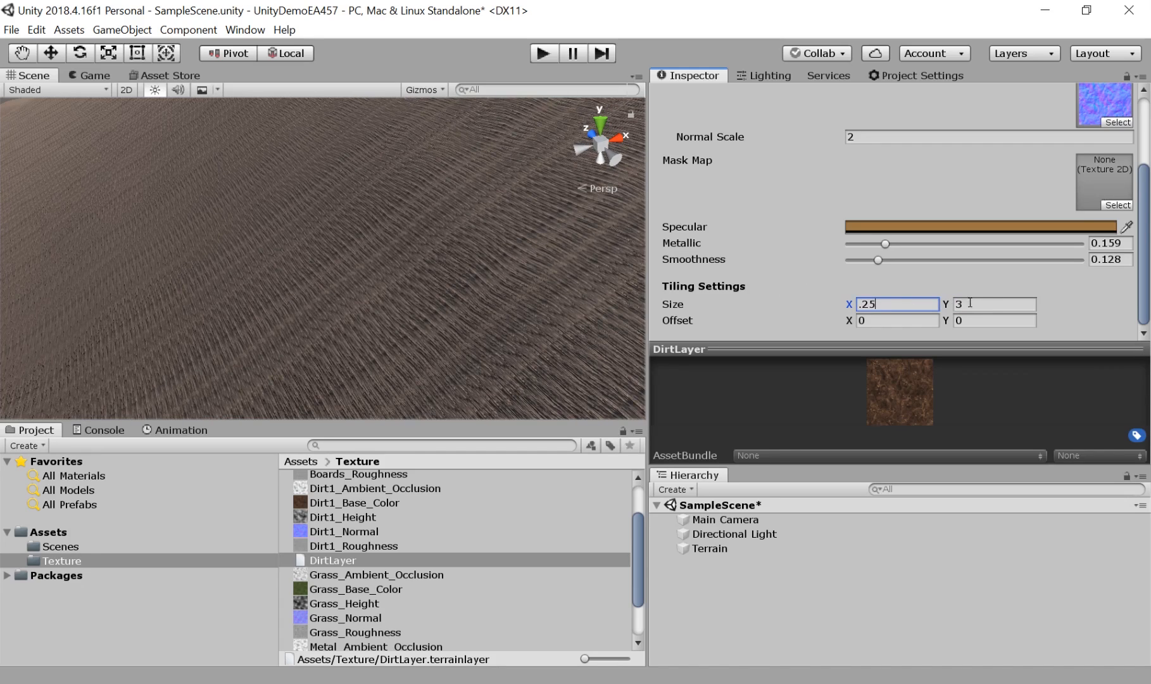
key("Tab")
type(".25")
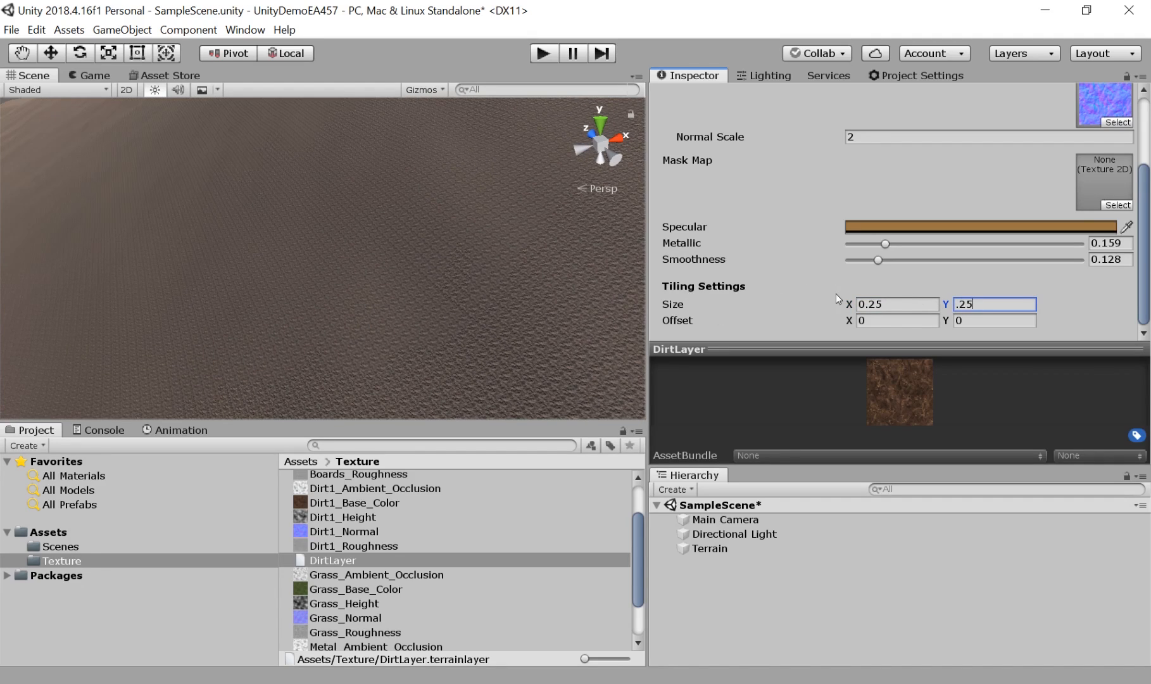
Set DirtLayer's tiling size to 4 in X and 4 in Y and check it on the terrain.
left_click(886, 304)
type("4")
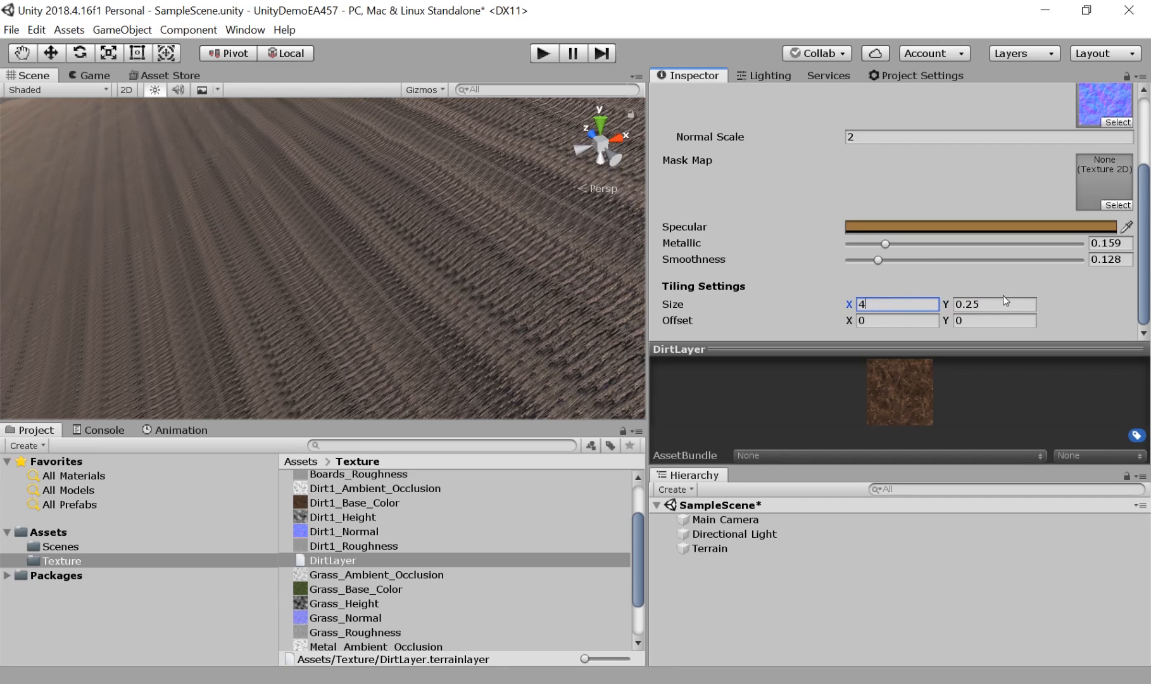
key("Tab")
type("4")
scroll(393, 263, "down", 5)
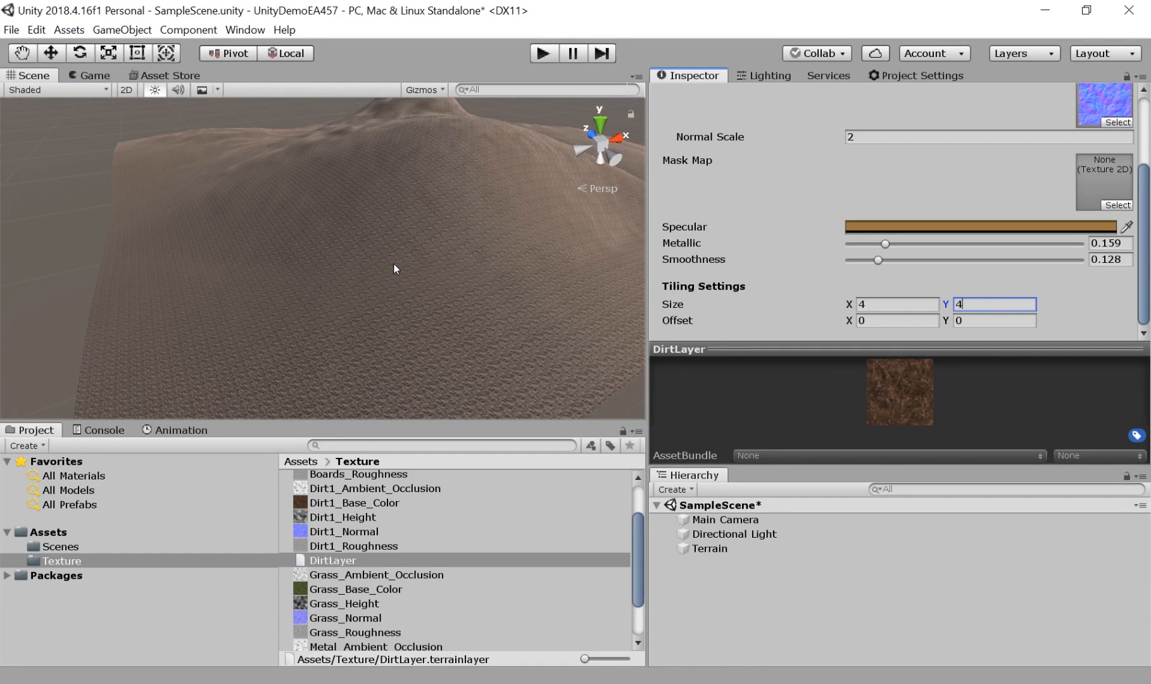
scroll(823, 248, "up", 3)
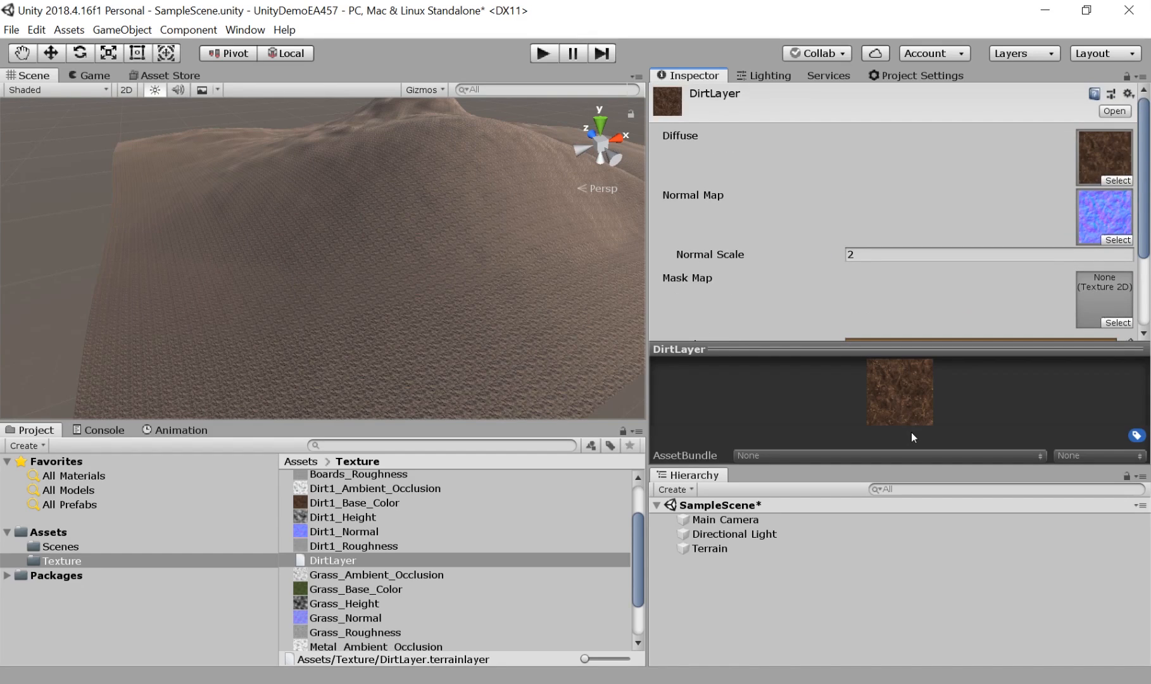
Create a second layer on the Terrain from the Grass_Base_Color texture and select it for painting.
left_click(710, 549)
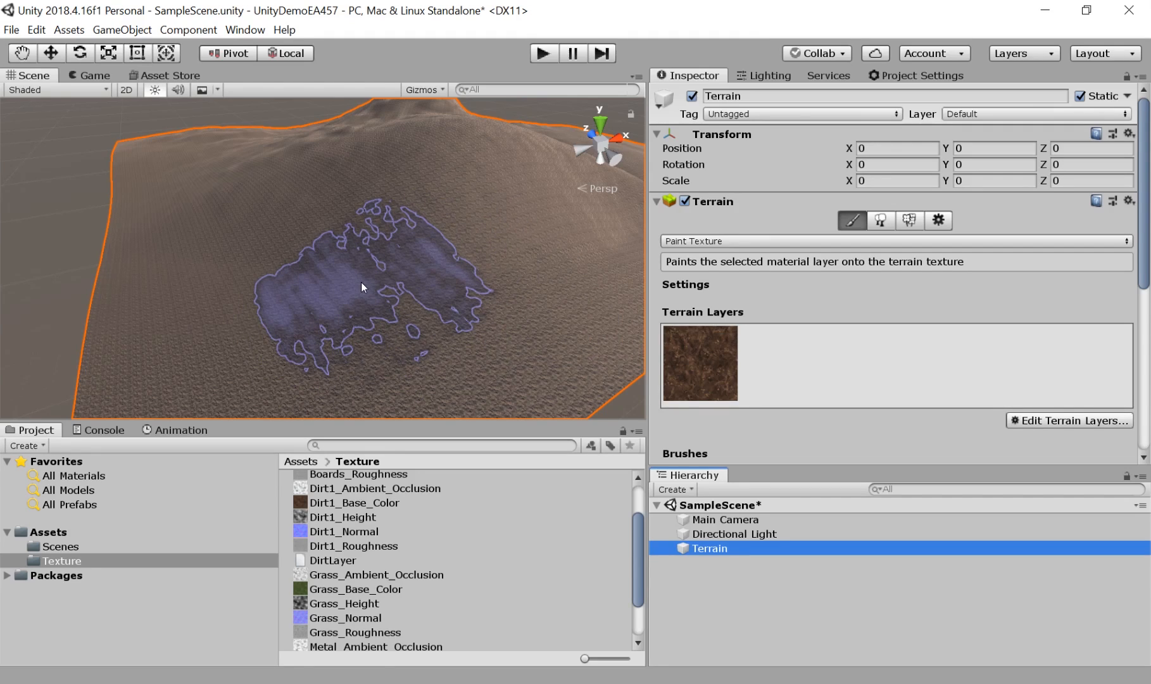
mouse_move(361, 282)
left_mouse_down()
mouse_move(382, 261)
mouse_move(375, 307)
mouse_move(385, 212)
mouse_move(232, 233)
left_mouse_up()
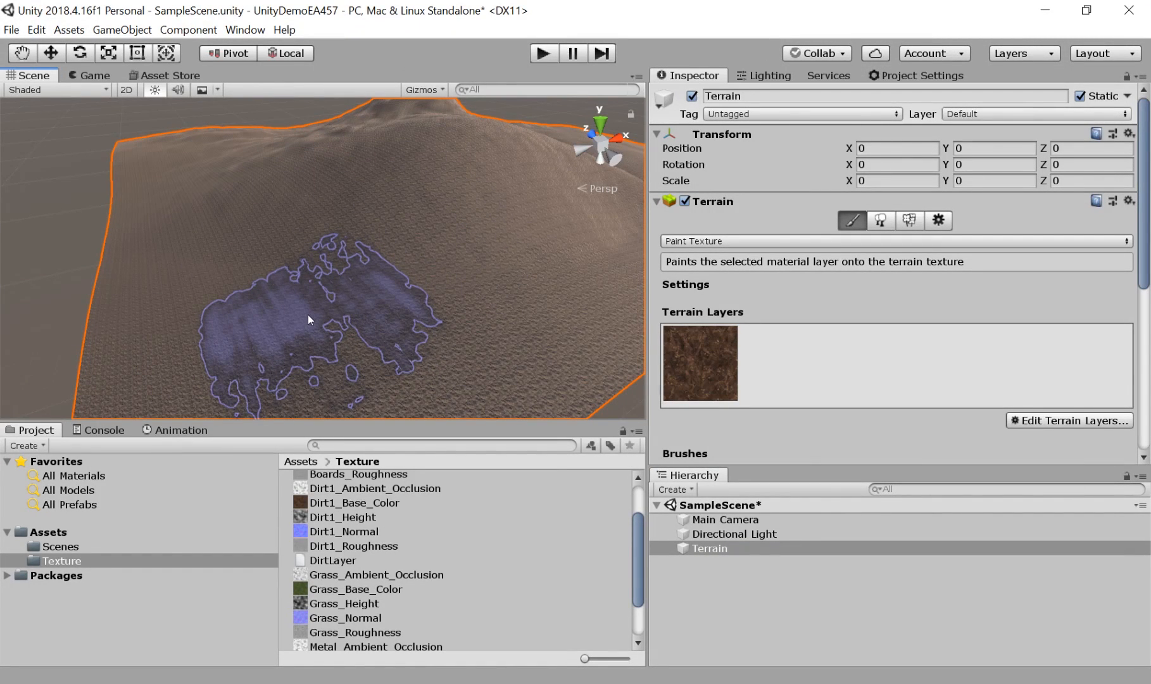
left_click(1050, 420)
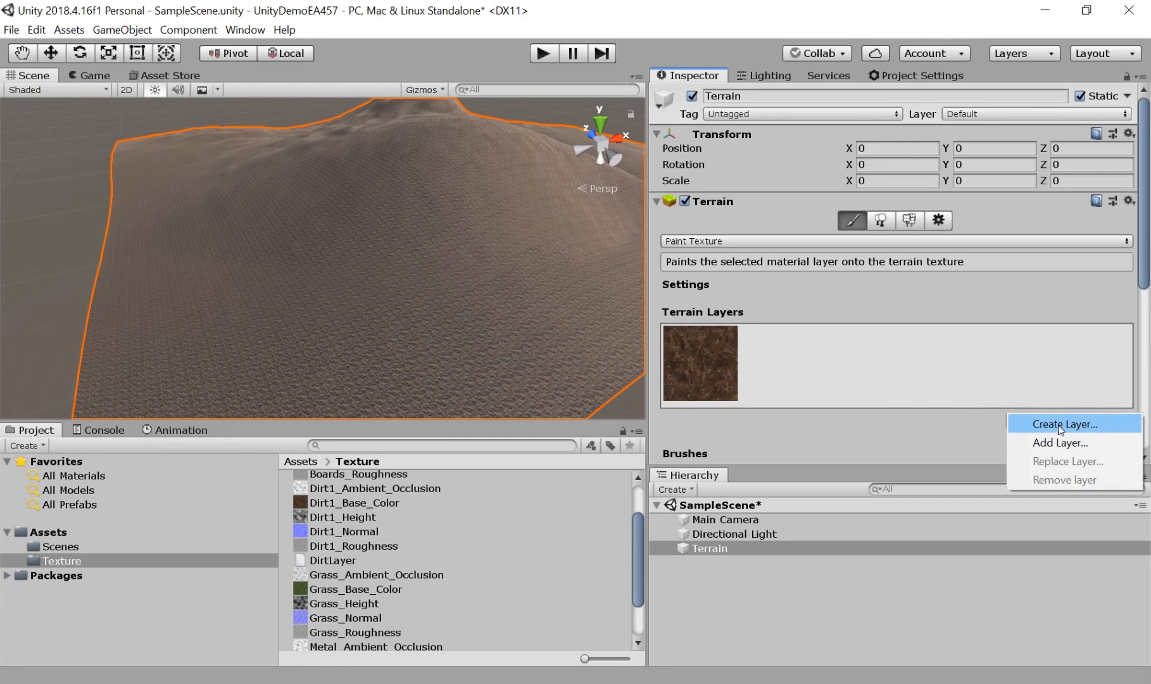
left_click(1061, 428)
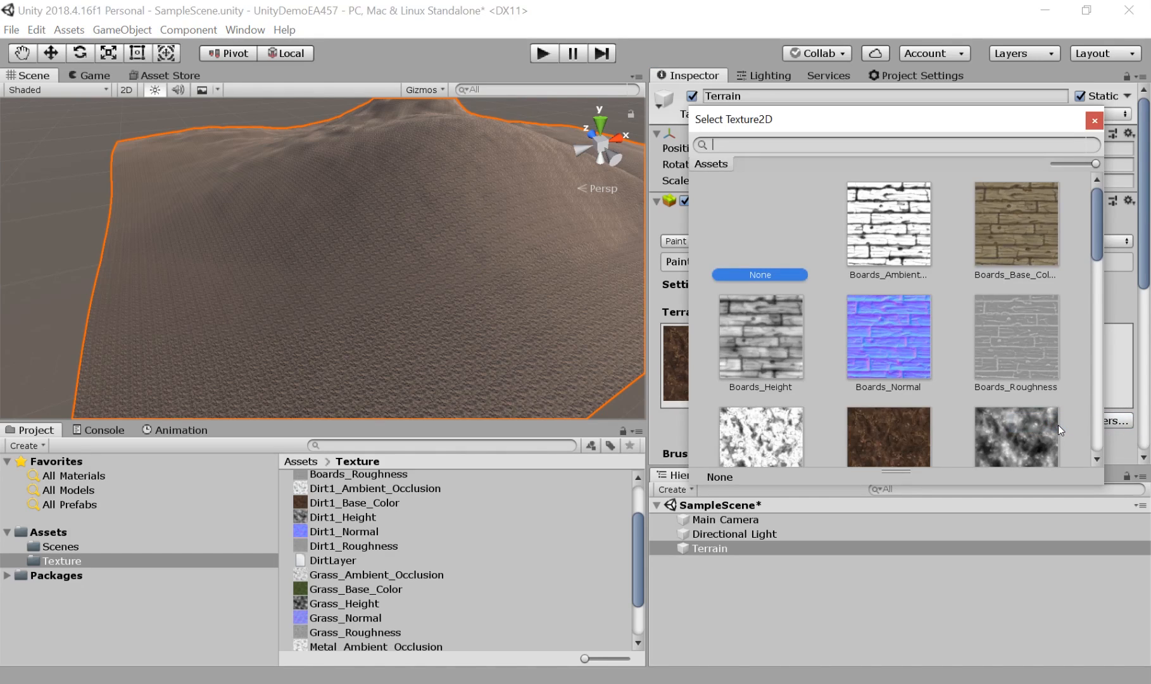
scroll(976, 297, "down", 3)
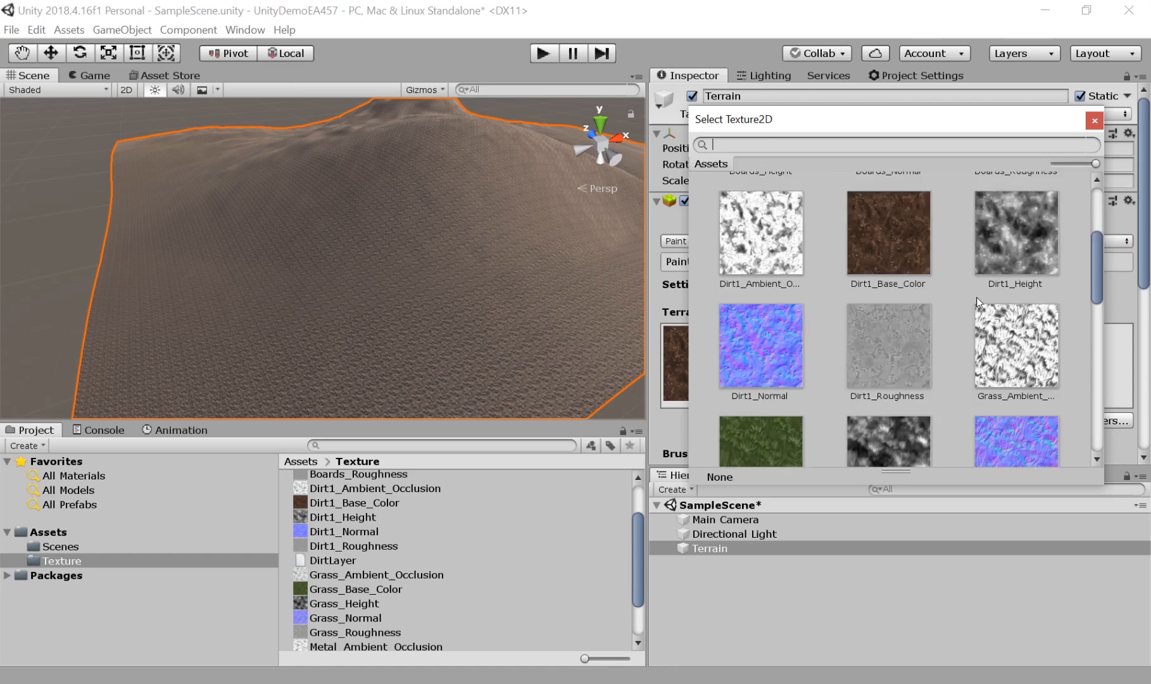
scroll(968, 296, "down", 1)
left_click(760, 254)
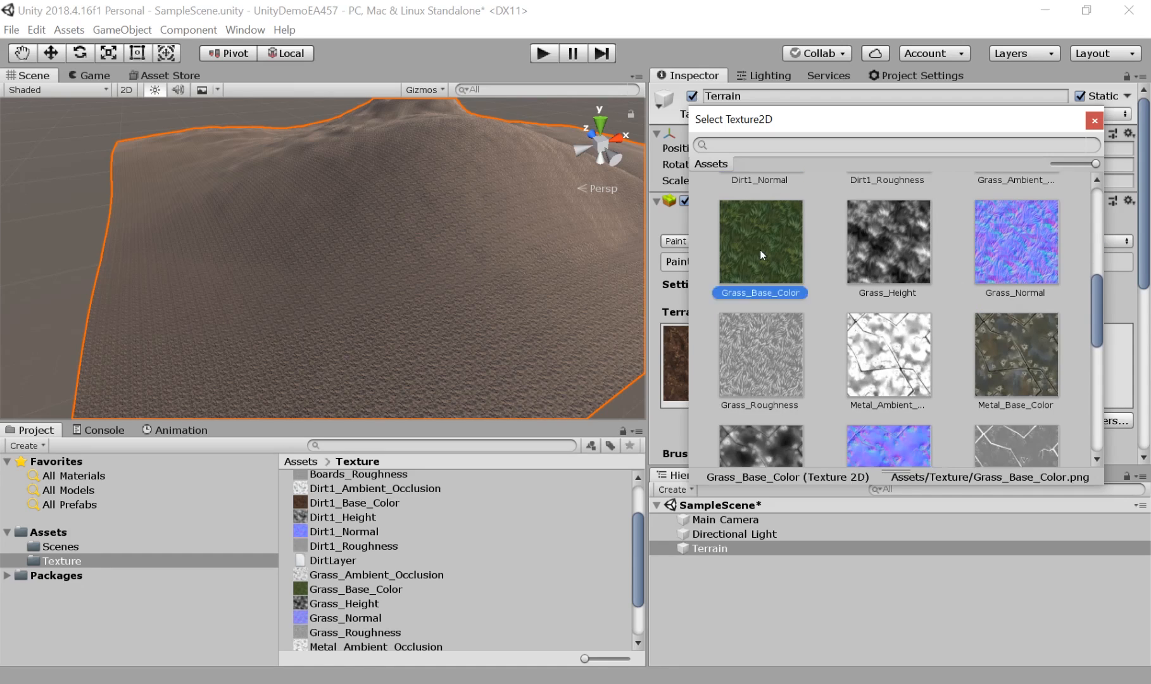
double_click(760, 250)
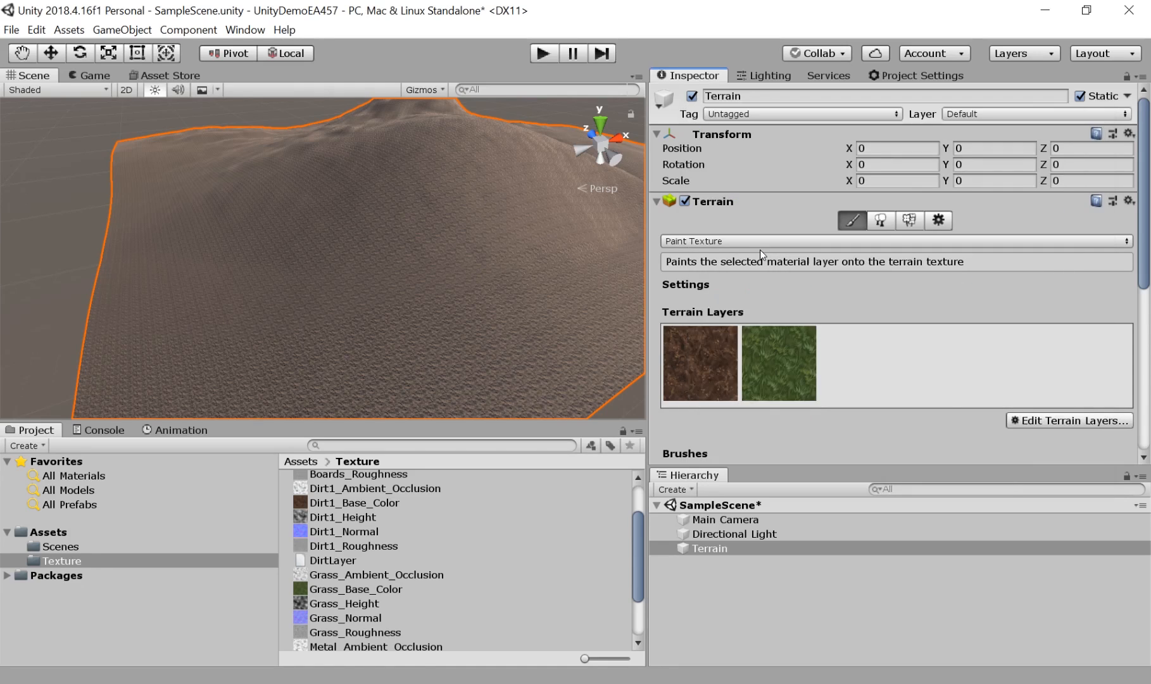
left_click(785, 351)
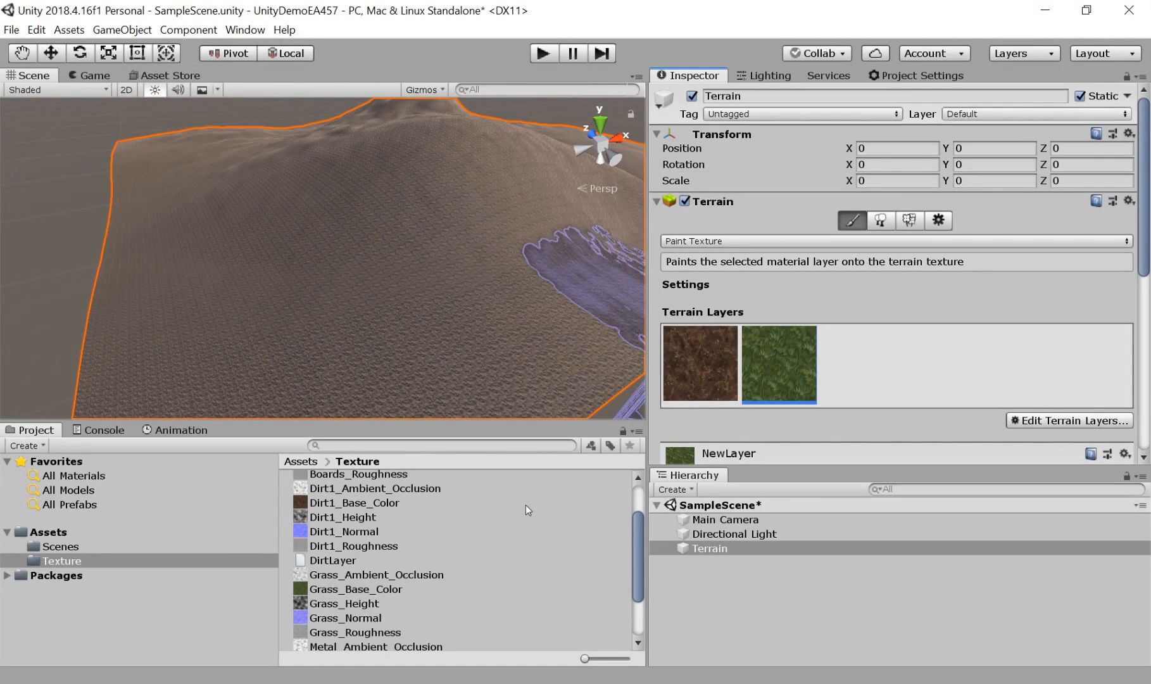
Rename the NewLayer asset in the Texture folder to GrassLayer.
scroll(338, 600, "down", 3)
left_click(323, 643)
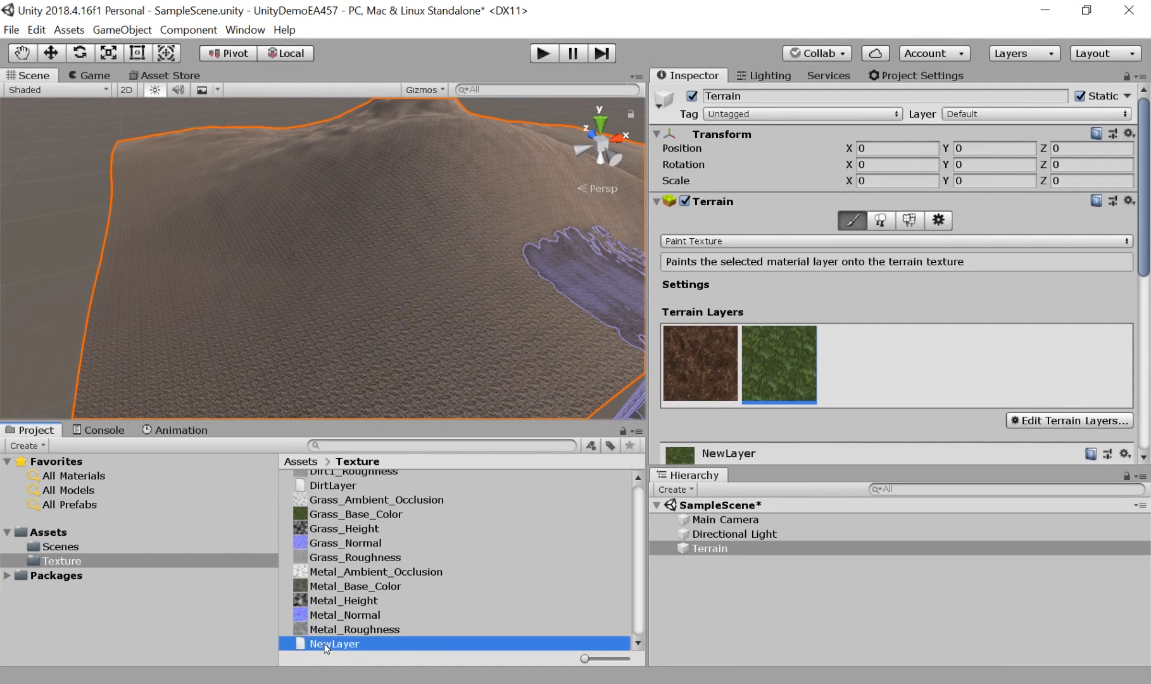
left_click(334, 645)
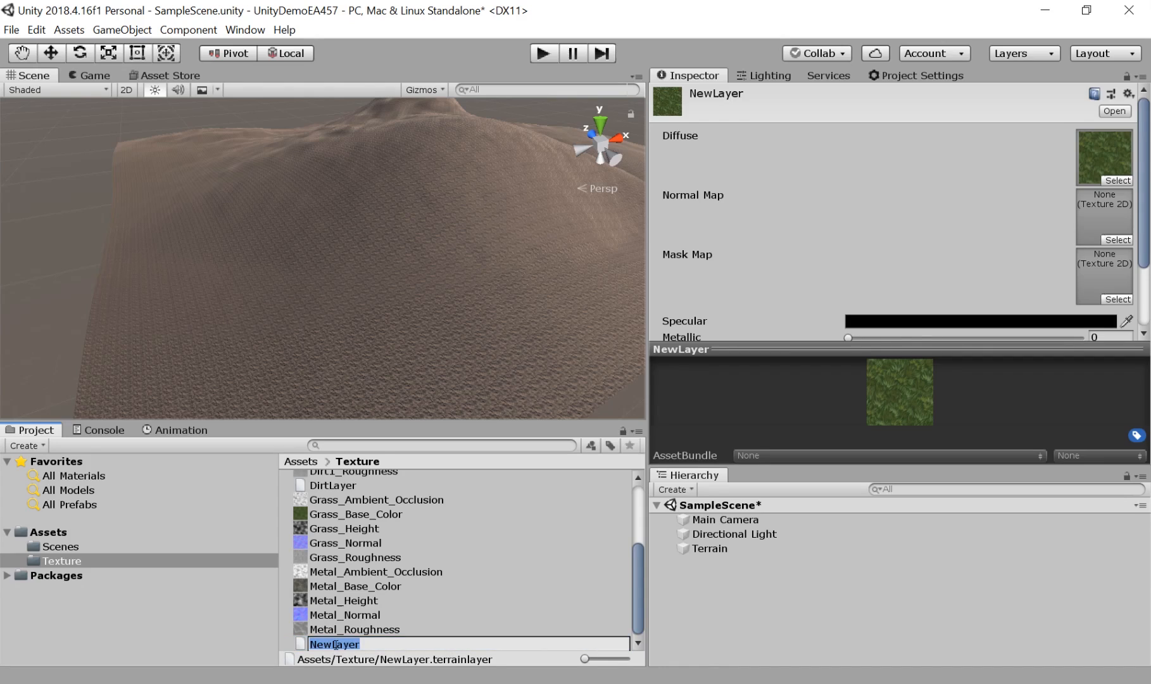
type("GrassLayer")
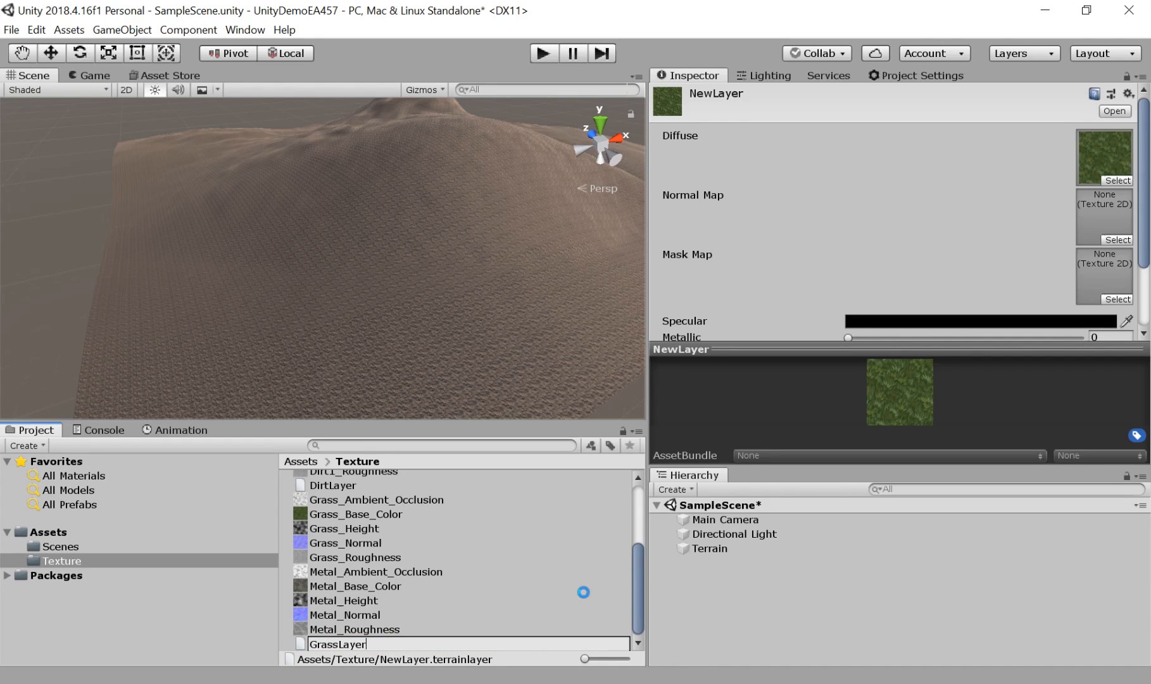
key("Return")
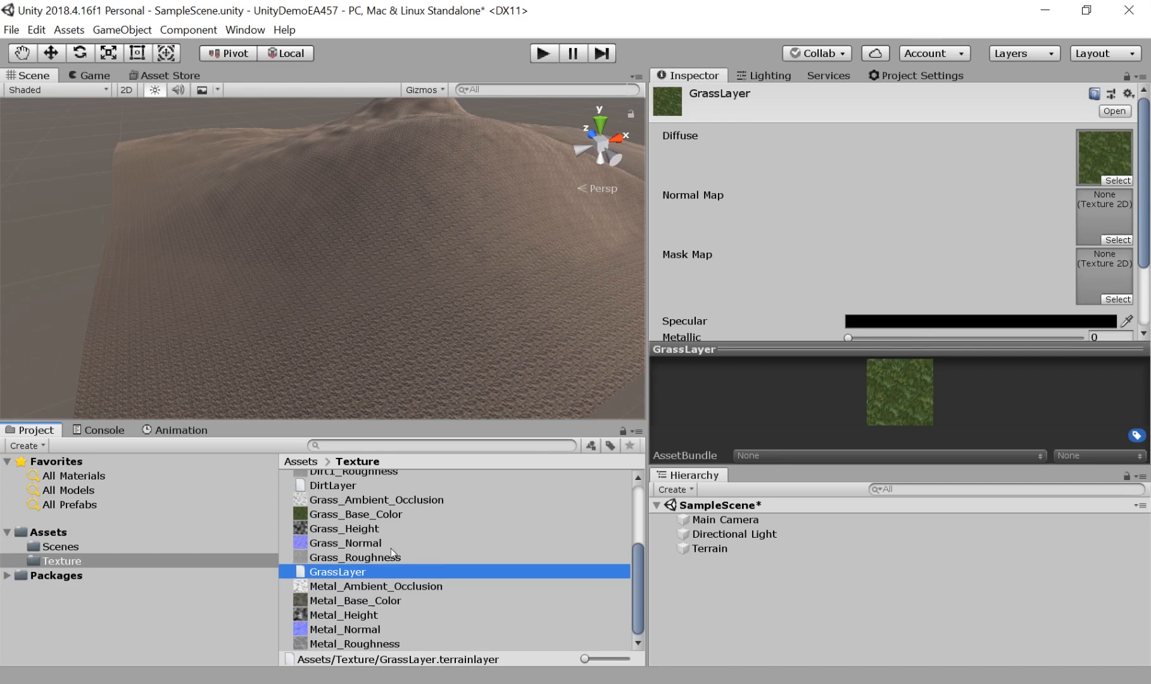
Assign the Grass_Normal texture as GrassLayer's normal map.
left_click(1119, 240)
scroll(909, 321, "down", 5)
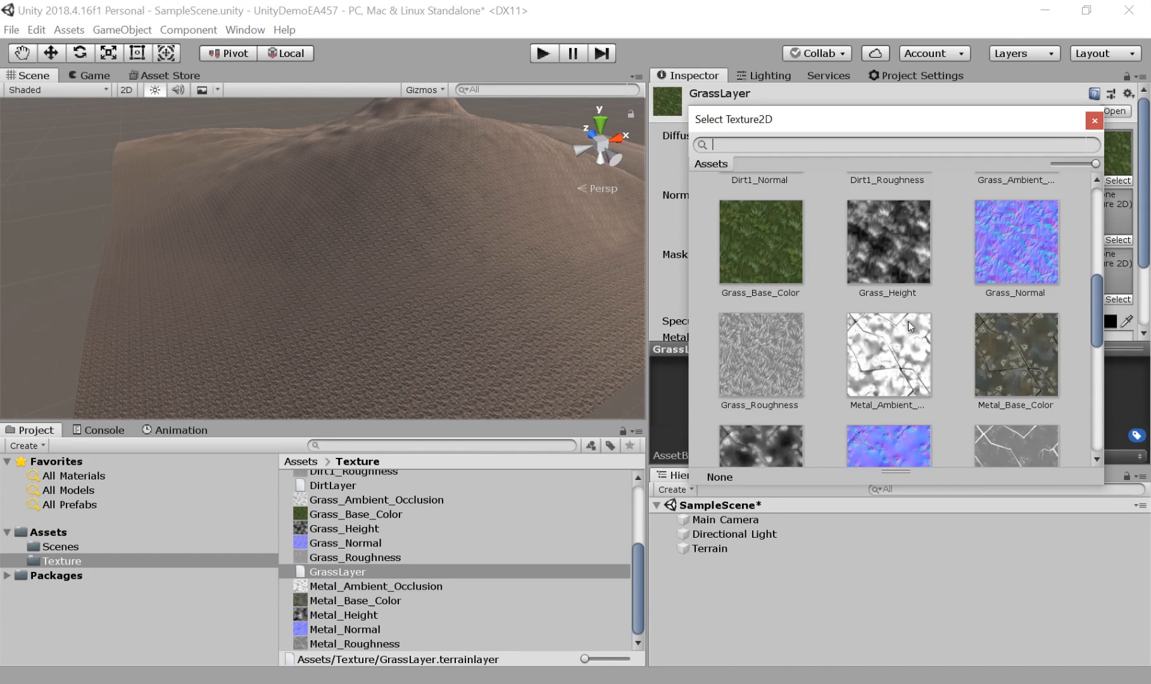
left_click(1031, 359)
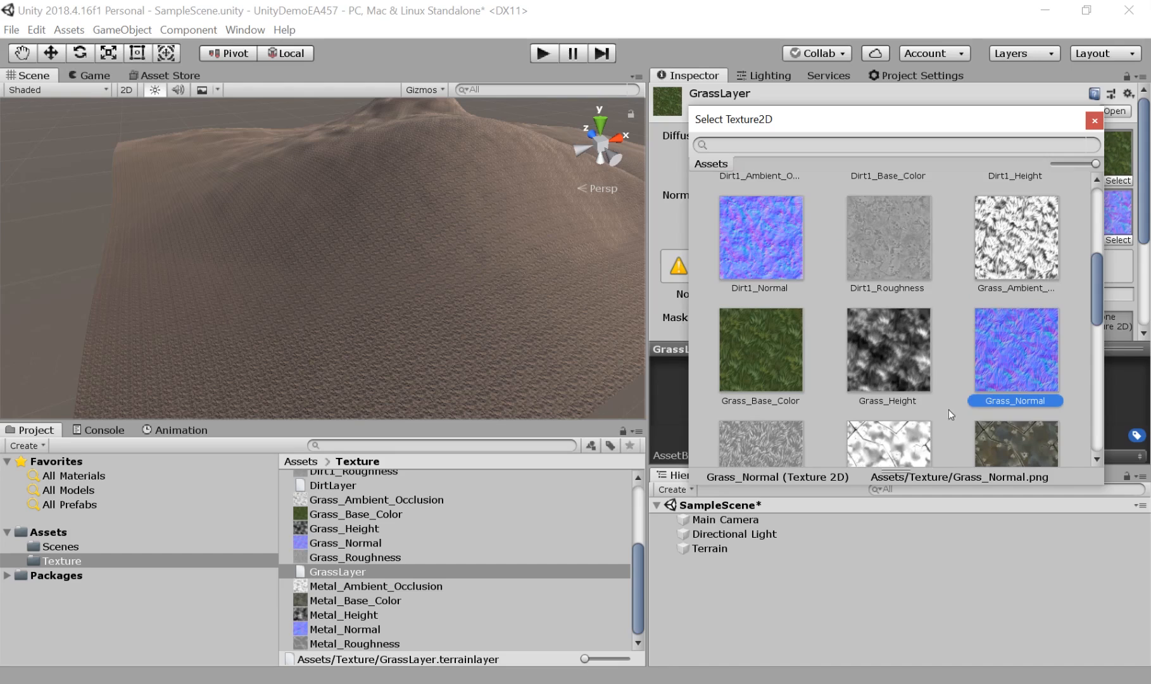
double_click(1003, 359)
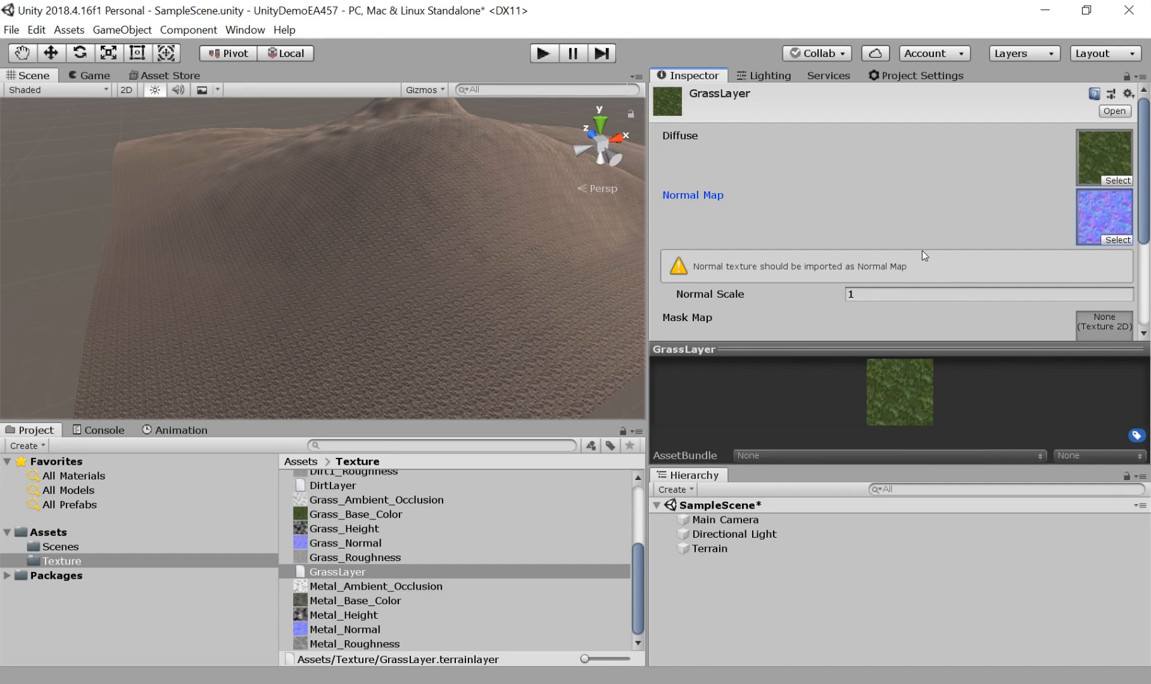
Change the Grass_Normal texture's type to Normal map and apply the import settings.
left_click(338, 545)
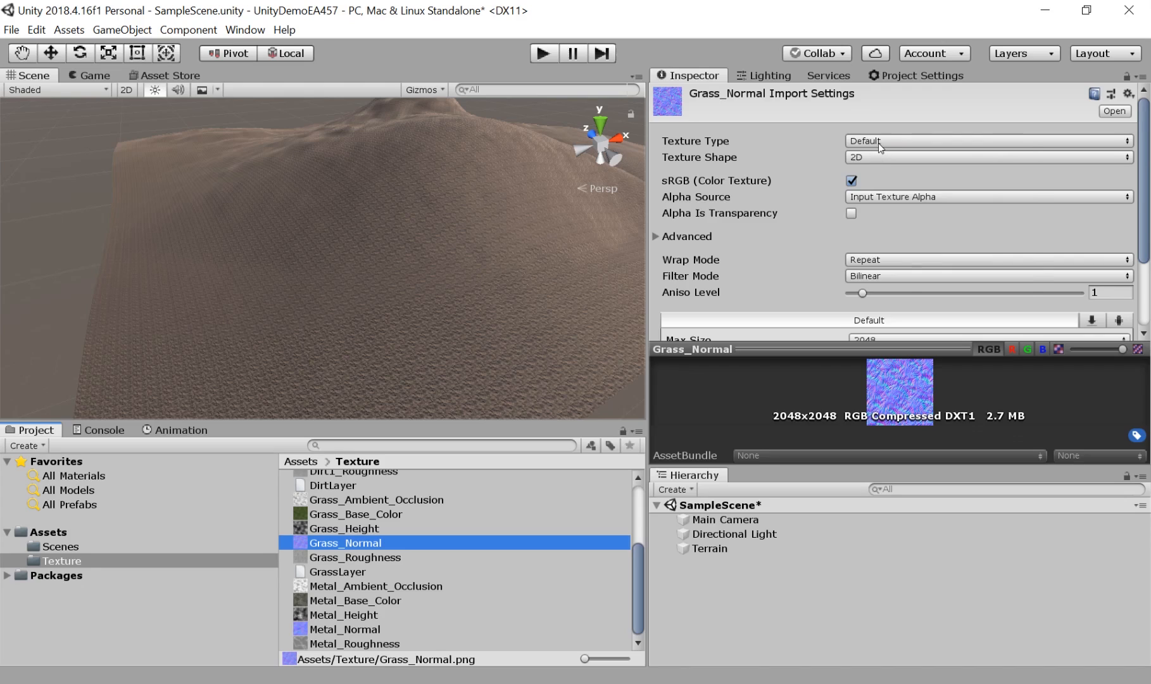
left_click(879, 143)
left_click(891, 174)
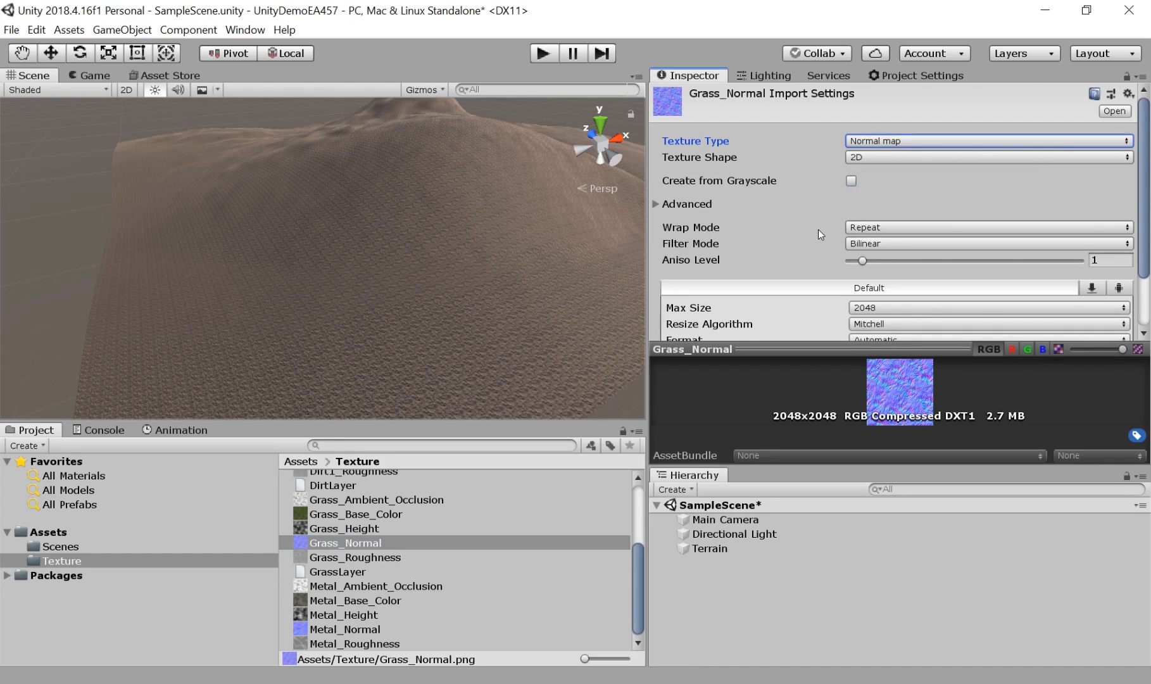
scroll(825, 232, "down", 3)
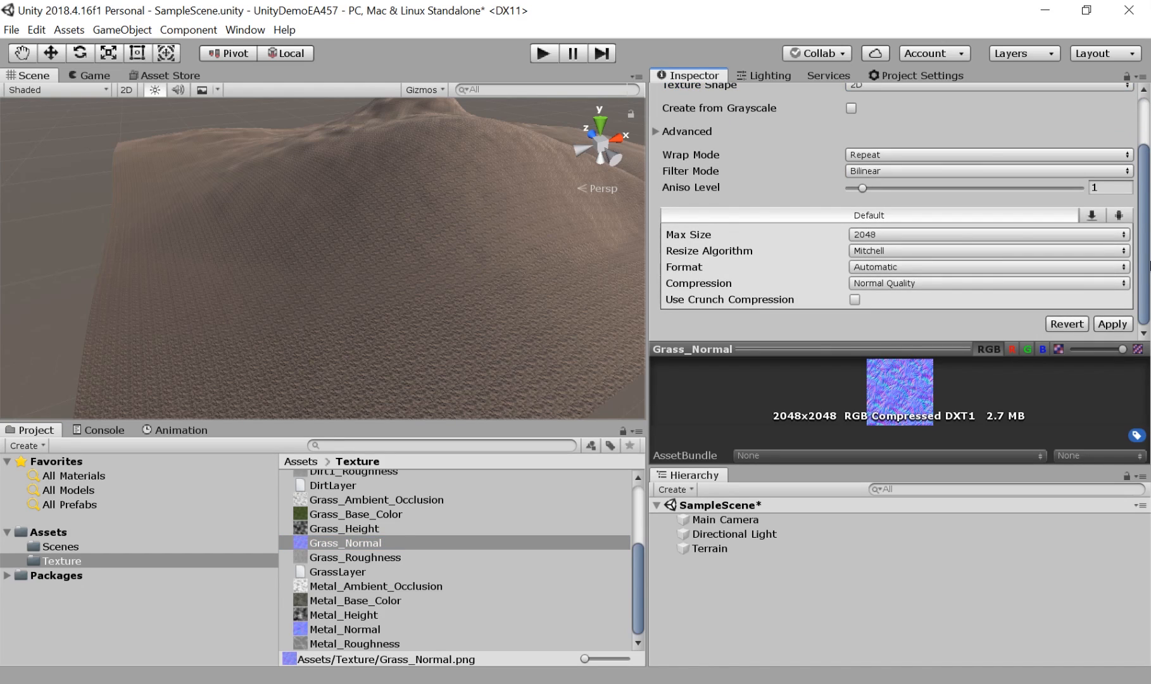
left_click(1114, 324)
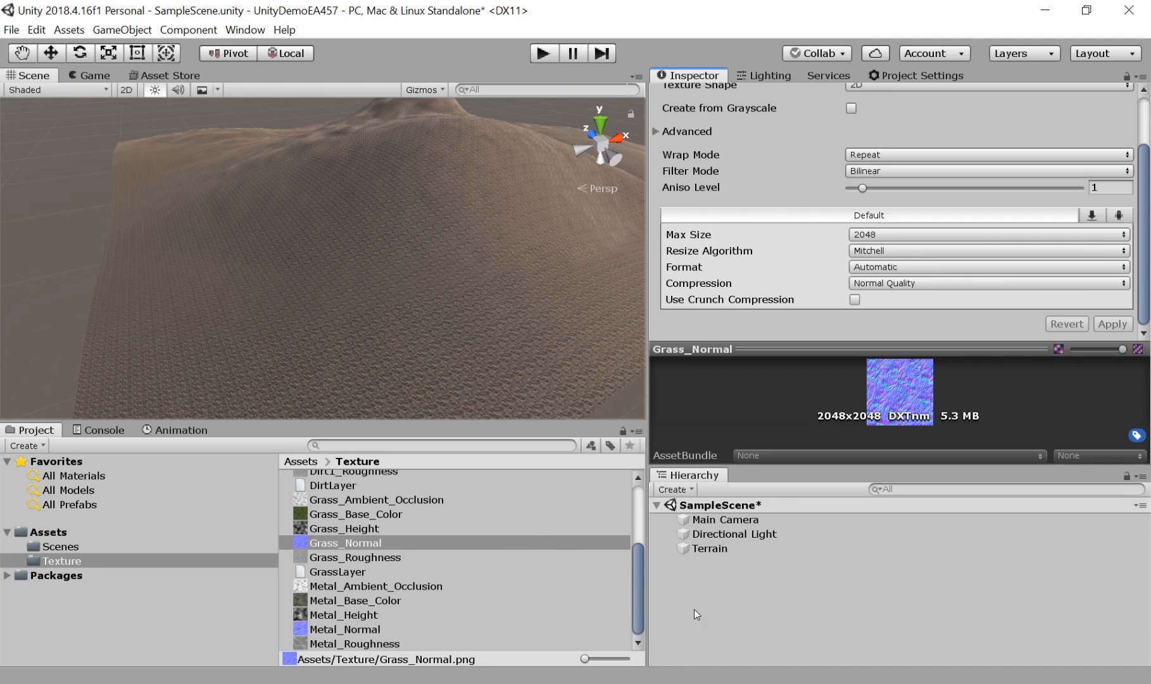
Paint GrassLayer over the Terrain's front slope with the softest round brush at brush size 147 and opacity 3.
left_click(713, 549)
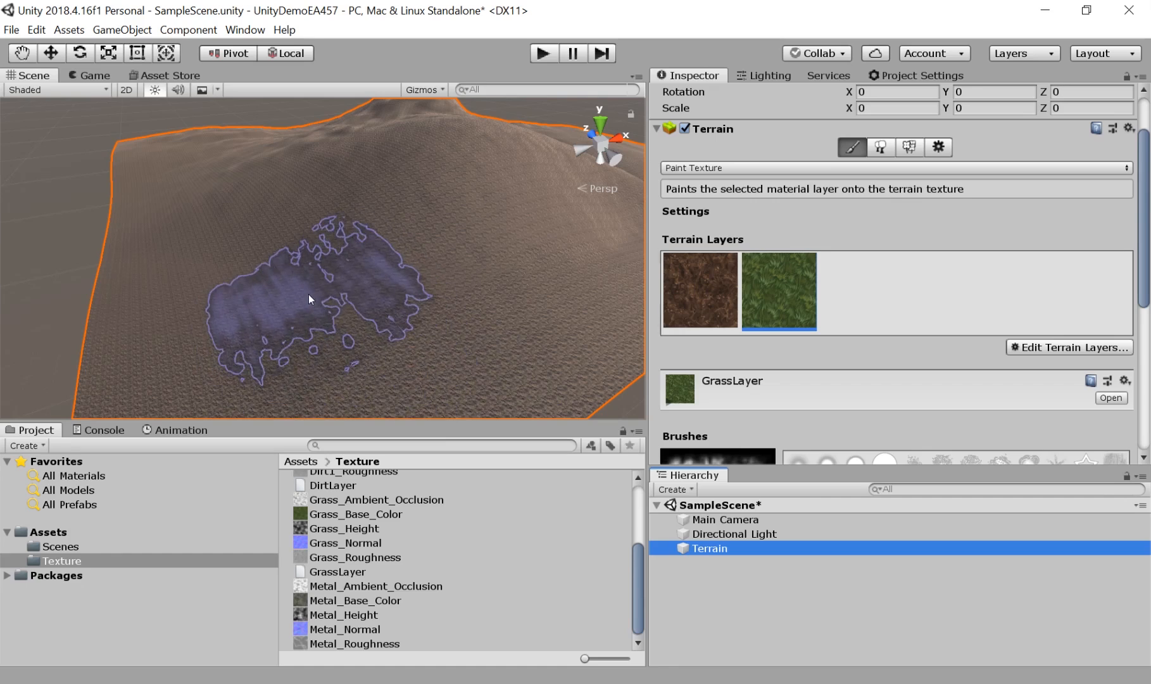
scroll(910, 316, "down", 5)
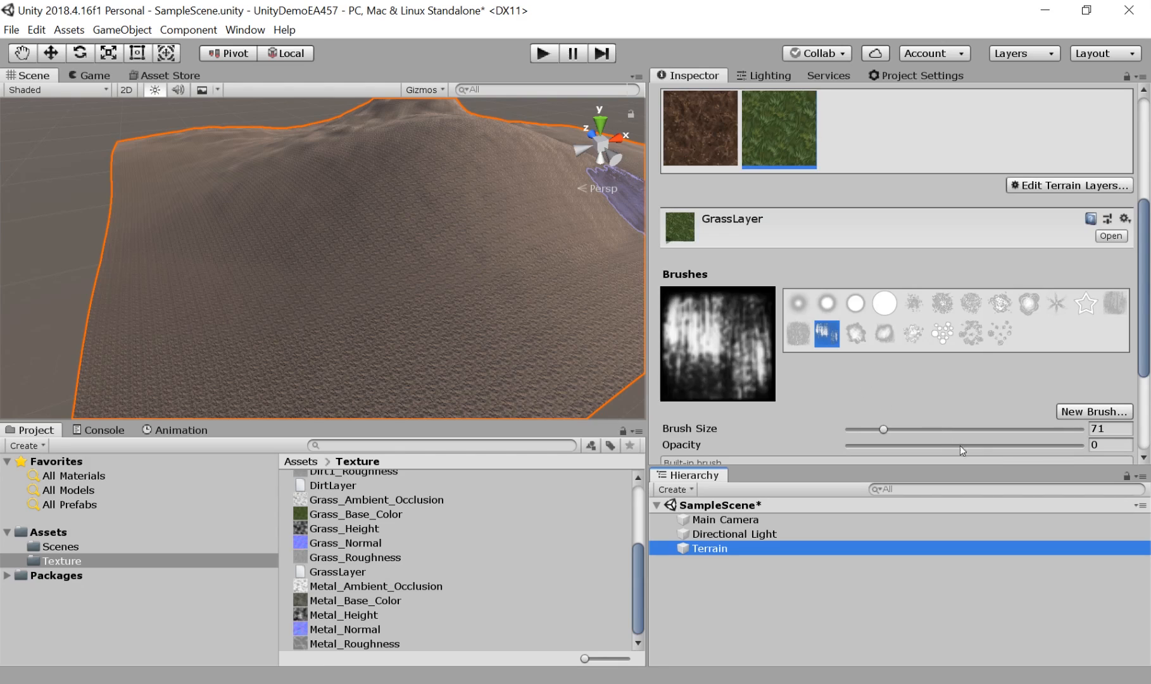
left_click(1095, 444)
type("3")
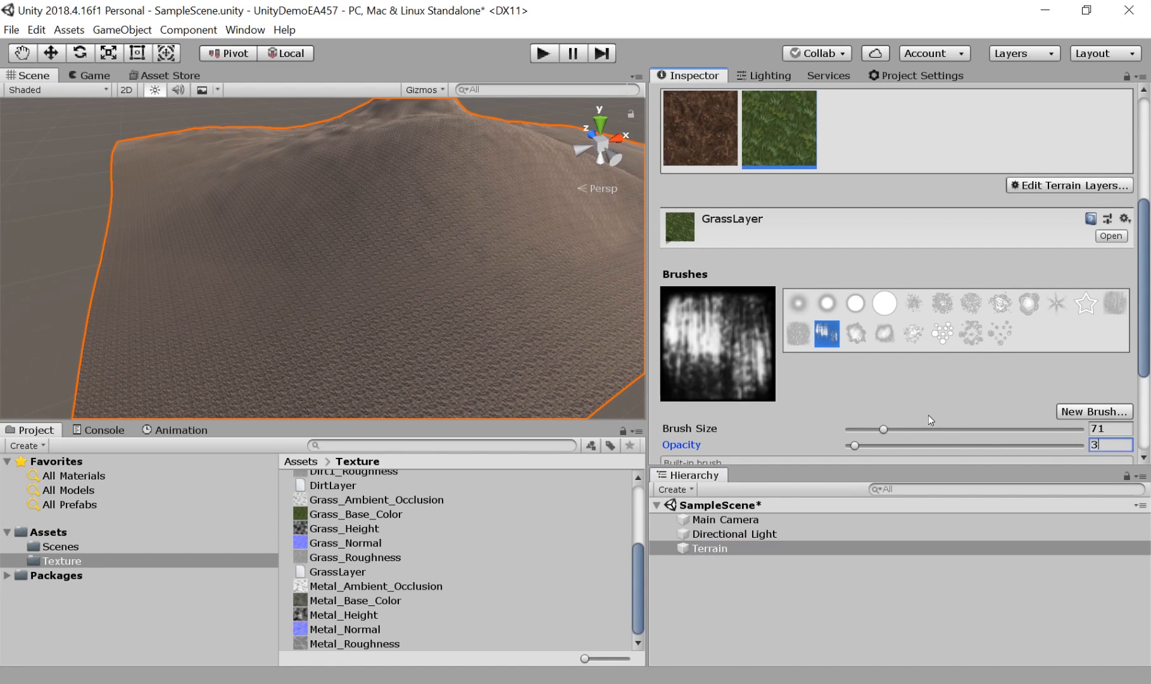
left_click(829, 299)
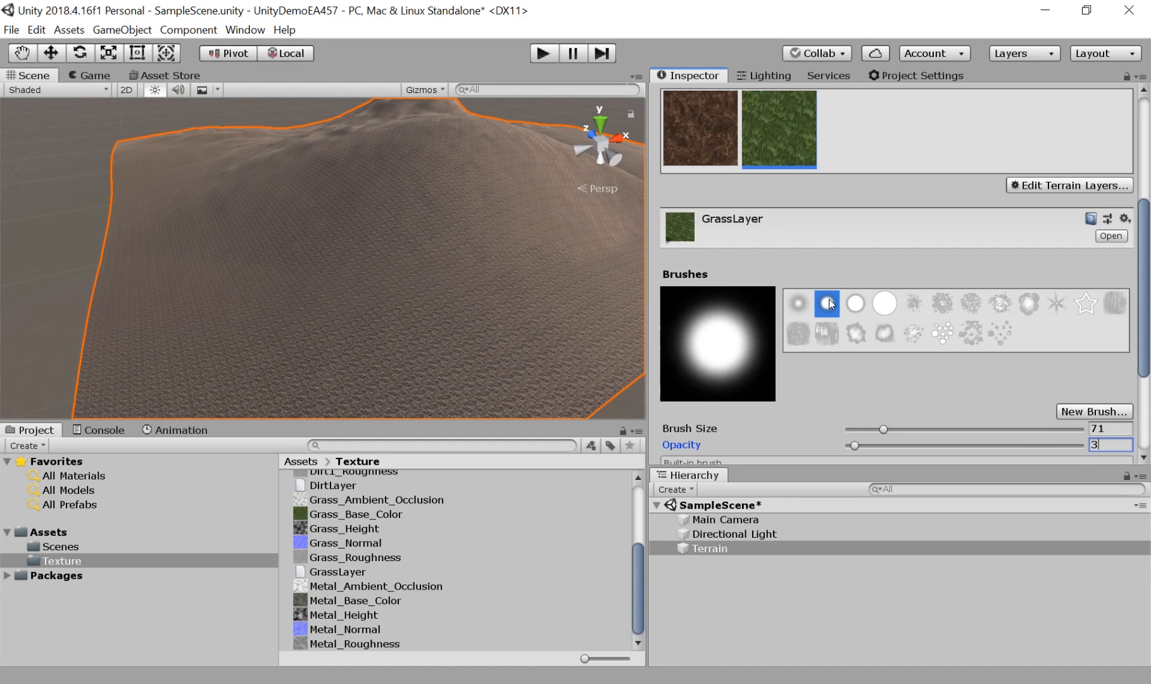
left_click(798, 303)
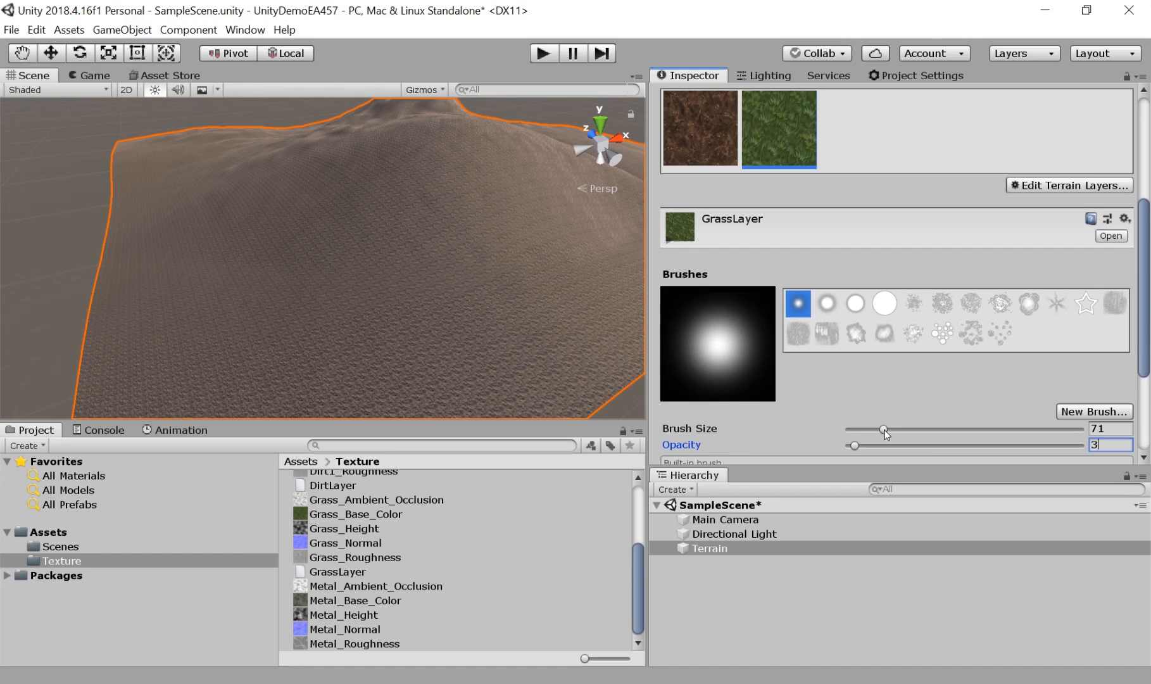
left_click_drag(884, 429, 919, 430)
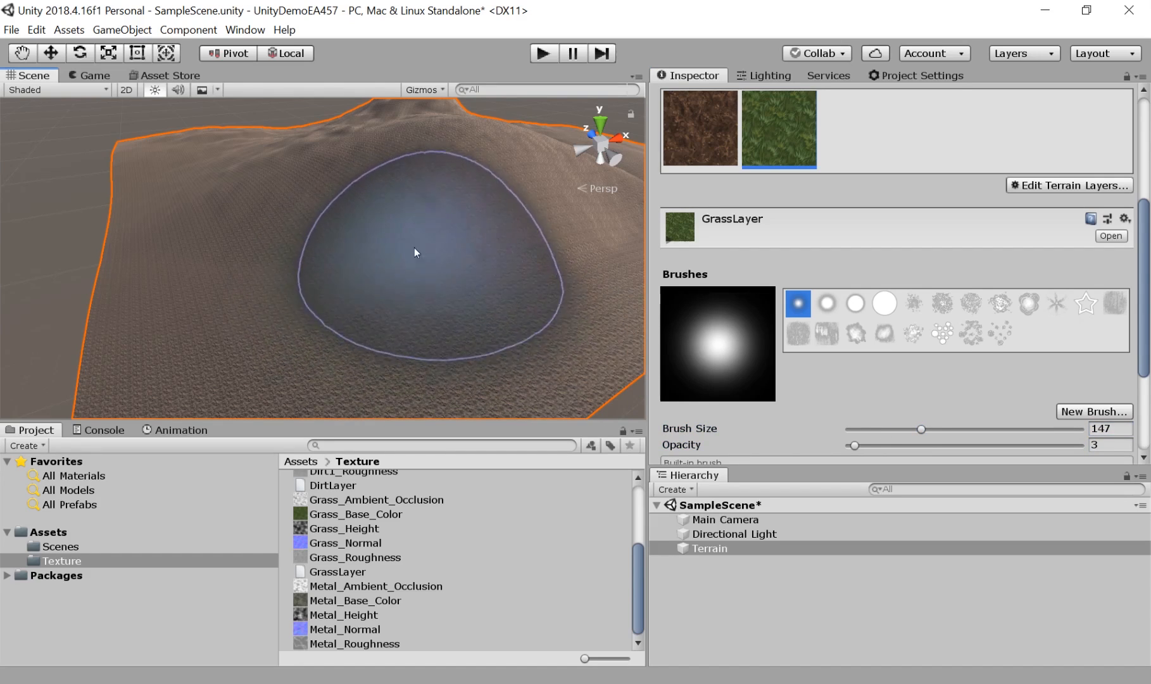
mouse_move(357, 241)
left_mouse_down()
mouse_move(295, 195)
mouse_move(225, 192)
left_mouse_up()
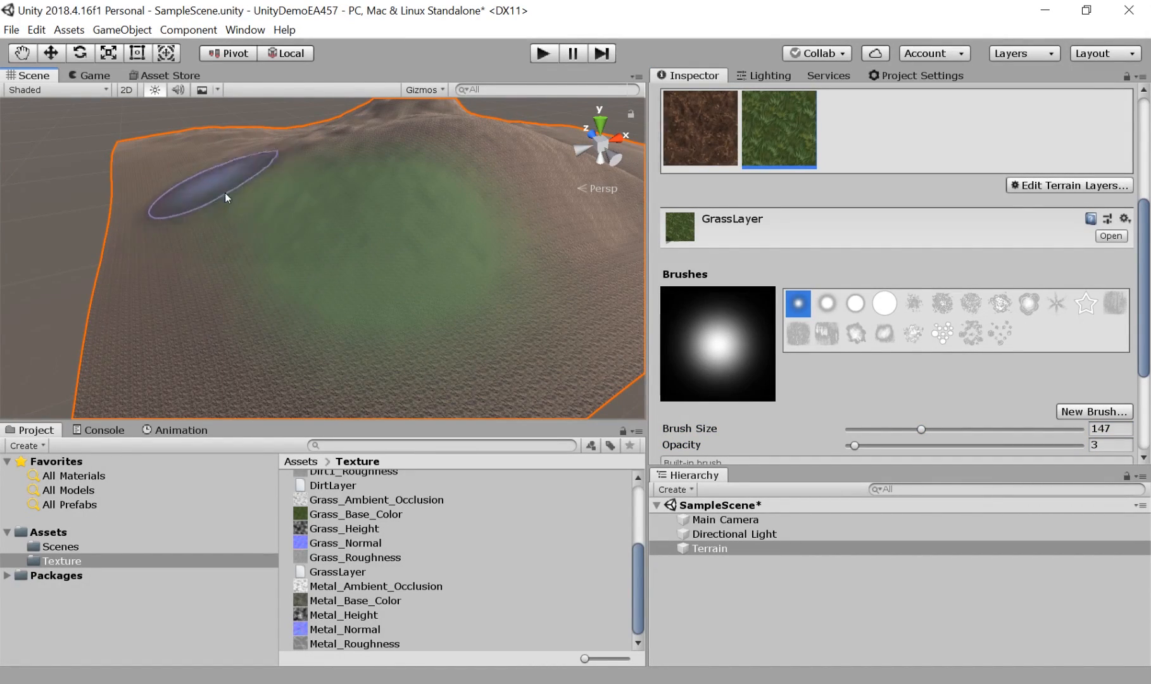
scroll(336, 241, "down", 5)
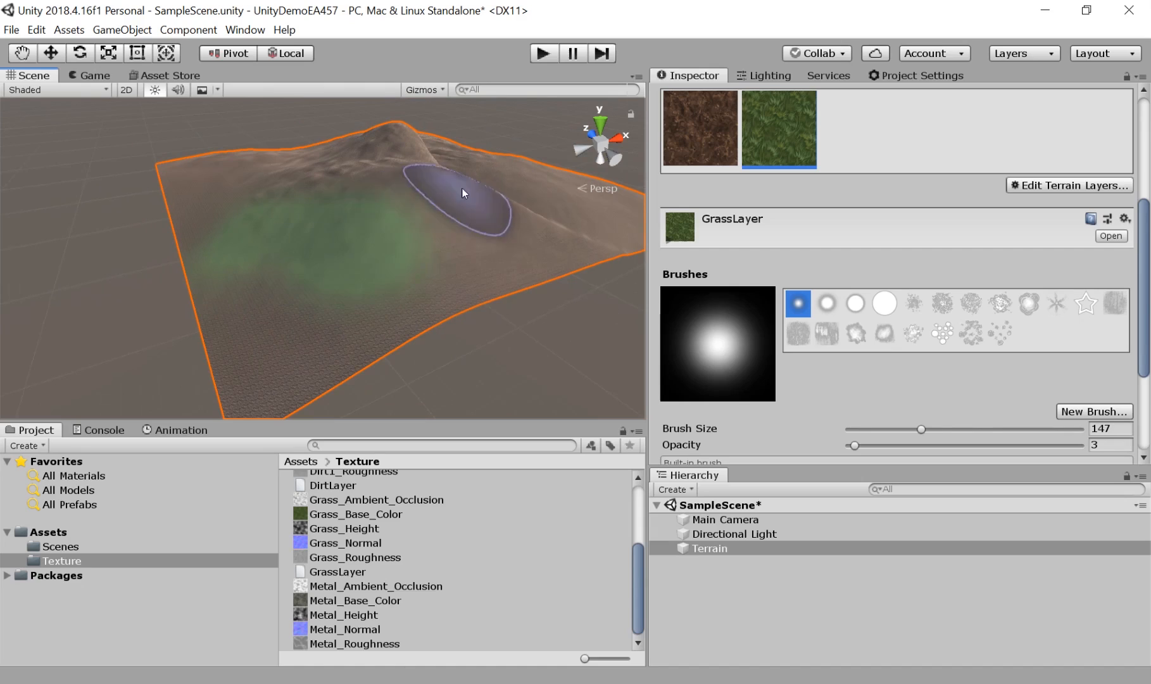
mouse_move(335, 169)
middle_mouse_down()
mouse_move(362, 234)
mouse_move(356, 261)
middle_mouse_up()
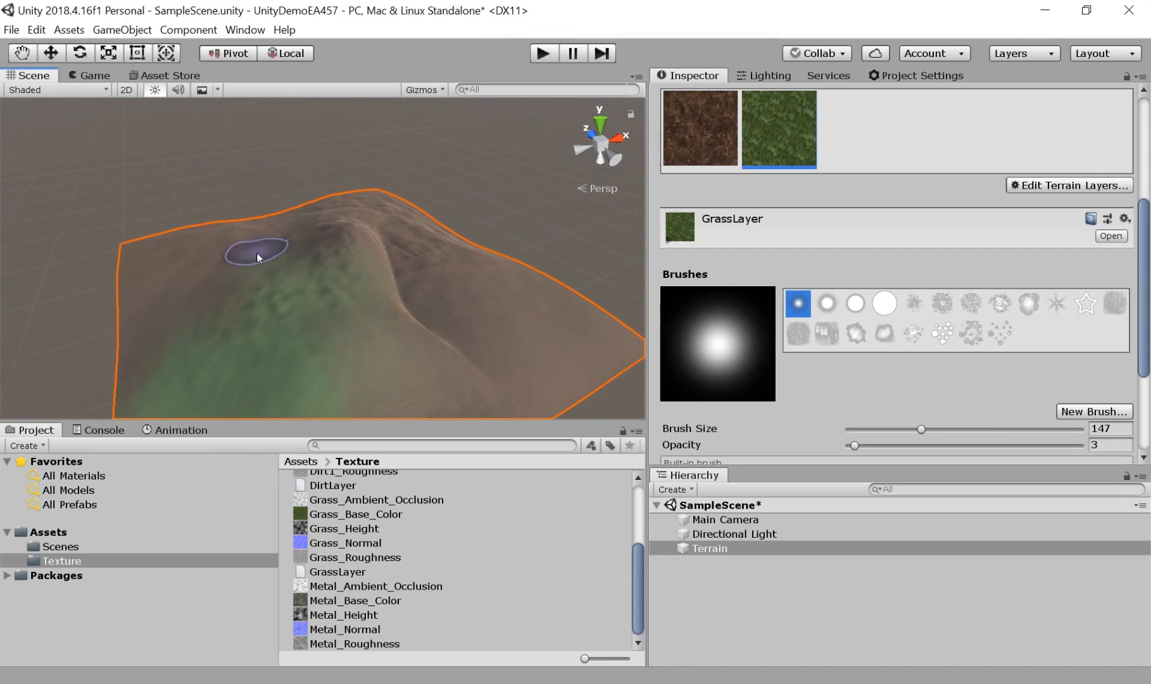
Try painting grass beside the ridge at opacity 100 and undo the stroke.
left_click_drag(852, 445, 1080, 446)
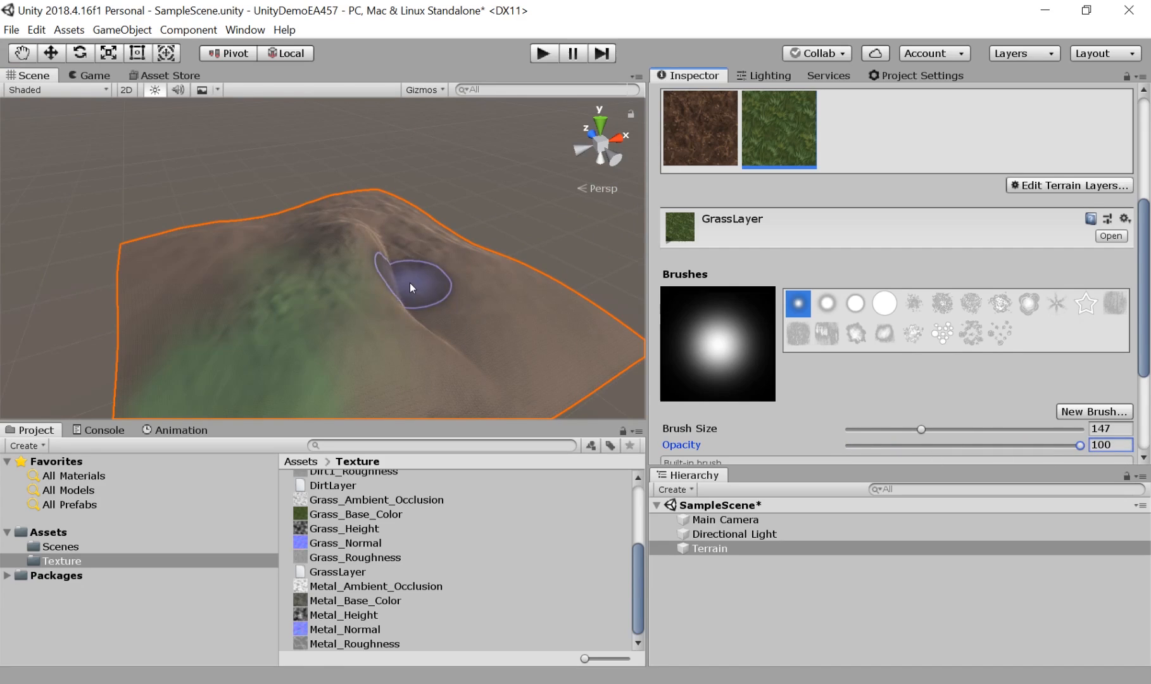
mouse_move(410, 282)
left_mouse_down()
mouse_move(322, 277)
mouse_move(277, 237)
mouse_move(402, 316)
mouse_move(371, 283)
left_mouse_up()
key("ctrl+z")
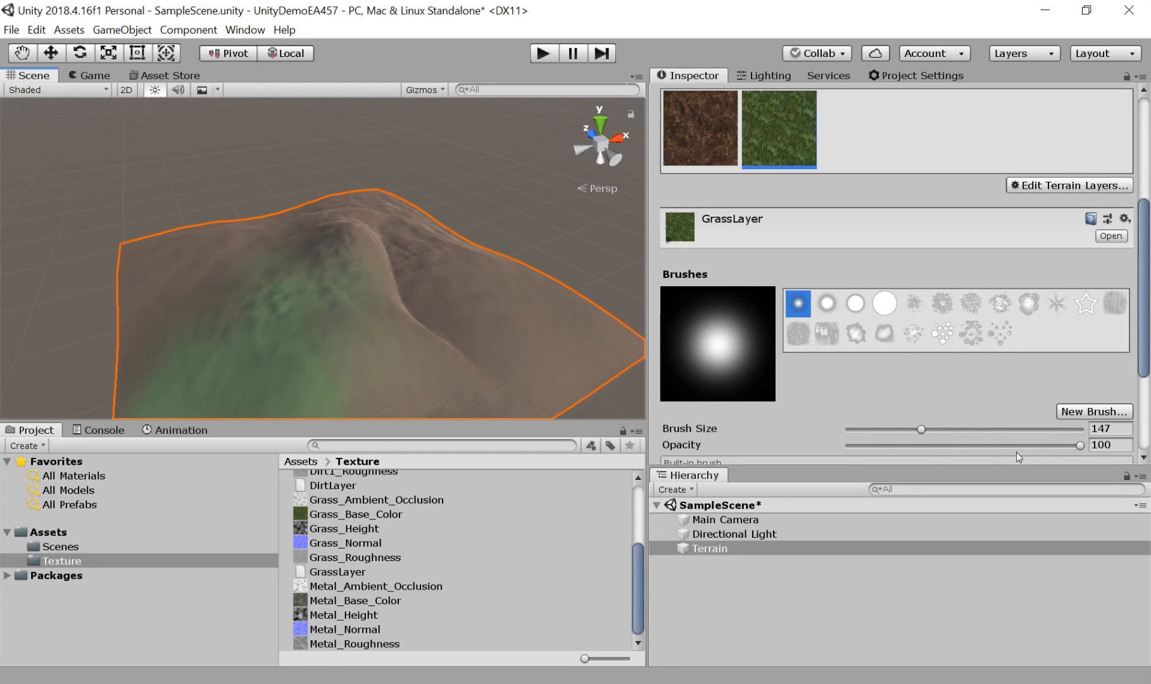
Set the brush opacity to 10 and paint grass over the ridge, slopes and most of the remaining terrain.
left_click_drag(1079, 445, 871, 445)
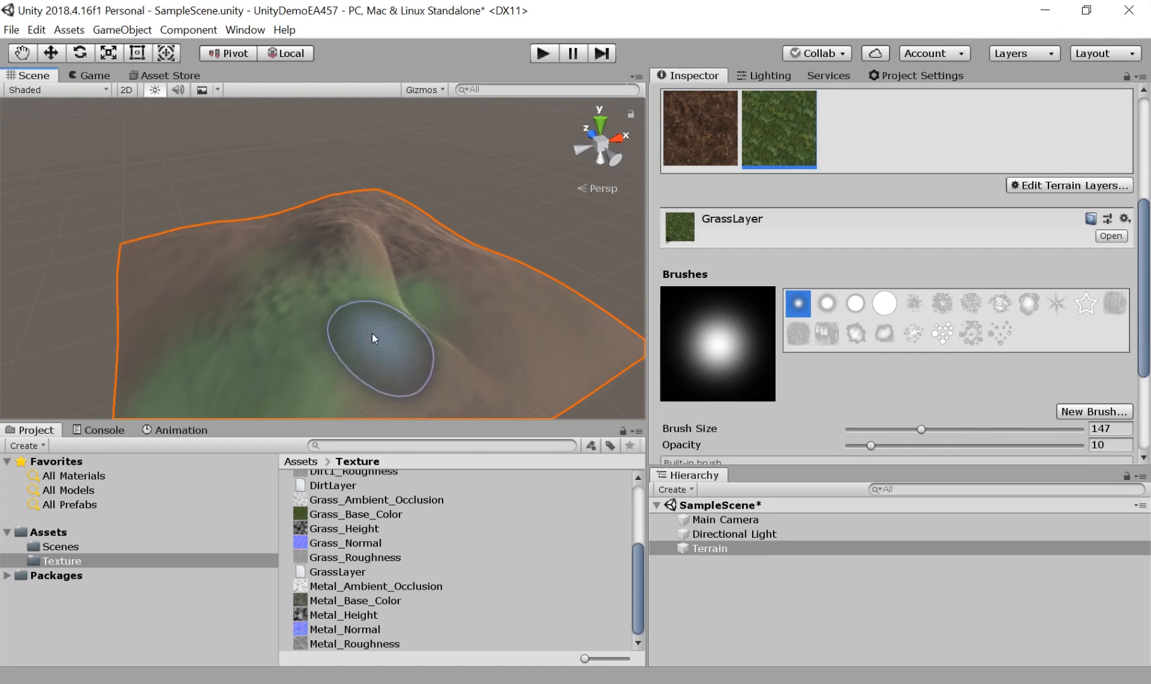
middle_click_drag(342, 246, 167, 246)
right_click_drag(166, 246, 134, 247)
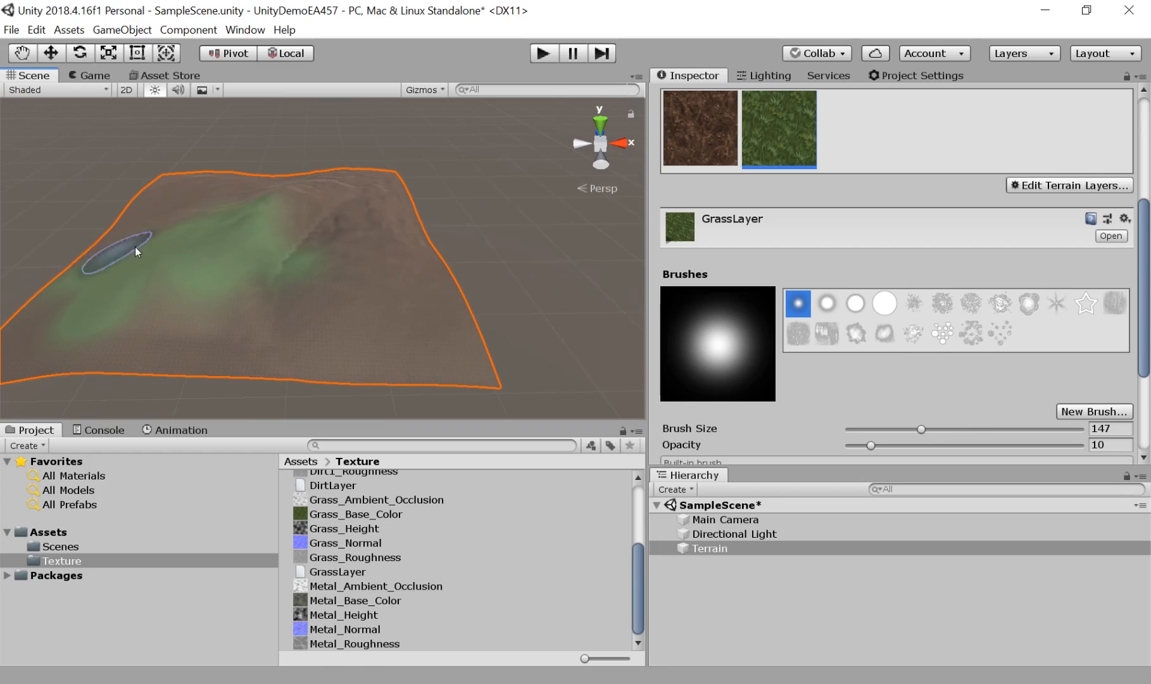
left_click_drag(219, 288, 164, 242)
middle_click_drag(222, 240, 123, 308)
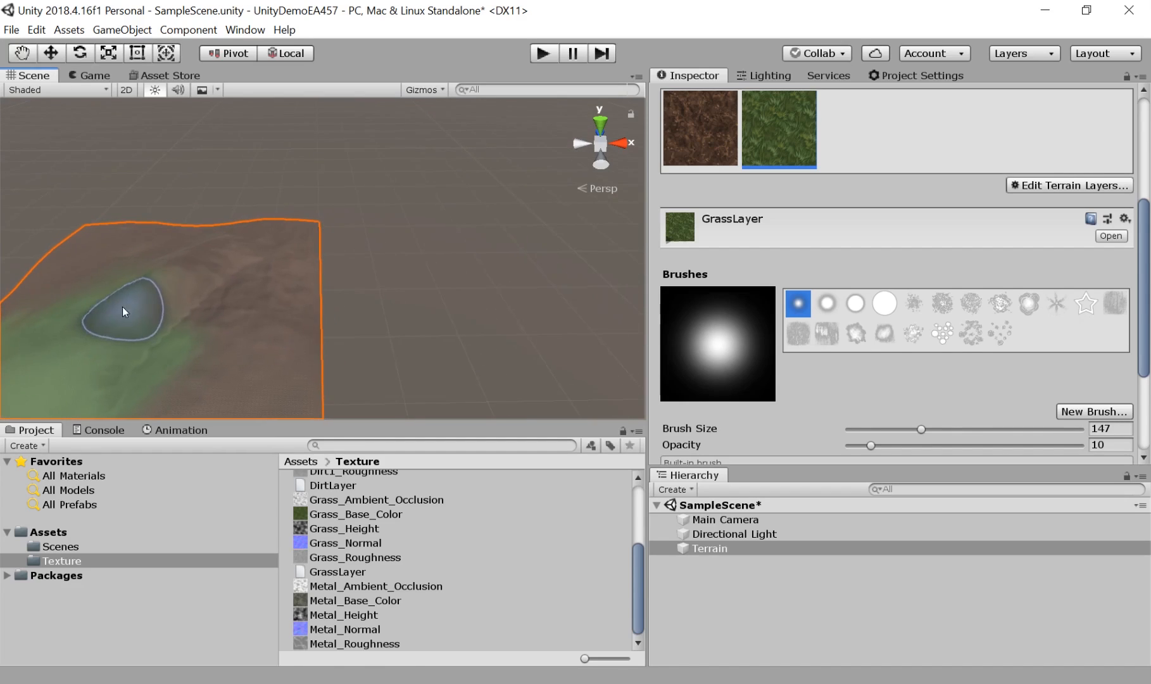
mouse_move(123, 307)
left_mouse_down()
mouse_move(212, 301)
mouse_move(167, 334)
mouse_move(221, 337)
mouse_move(235, 257)
left_mouse_up()
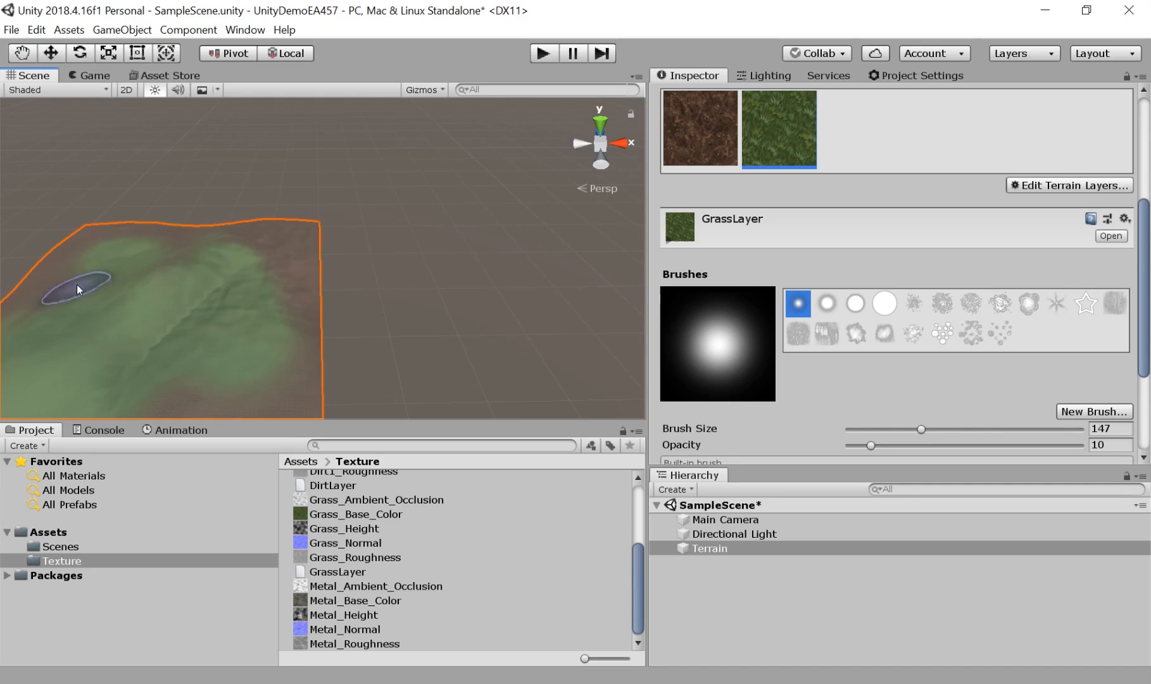
mouse_move(97, 284)
middle_mouse_down()
mouse_move(249, 302)
mouse_move(291, 270)
mouse_move(431, 266)
mouse_move(381, 305)
middle_mouse_up()
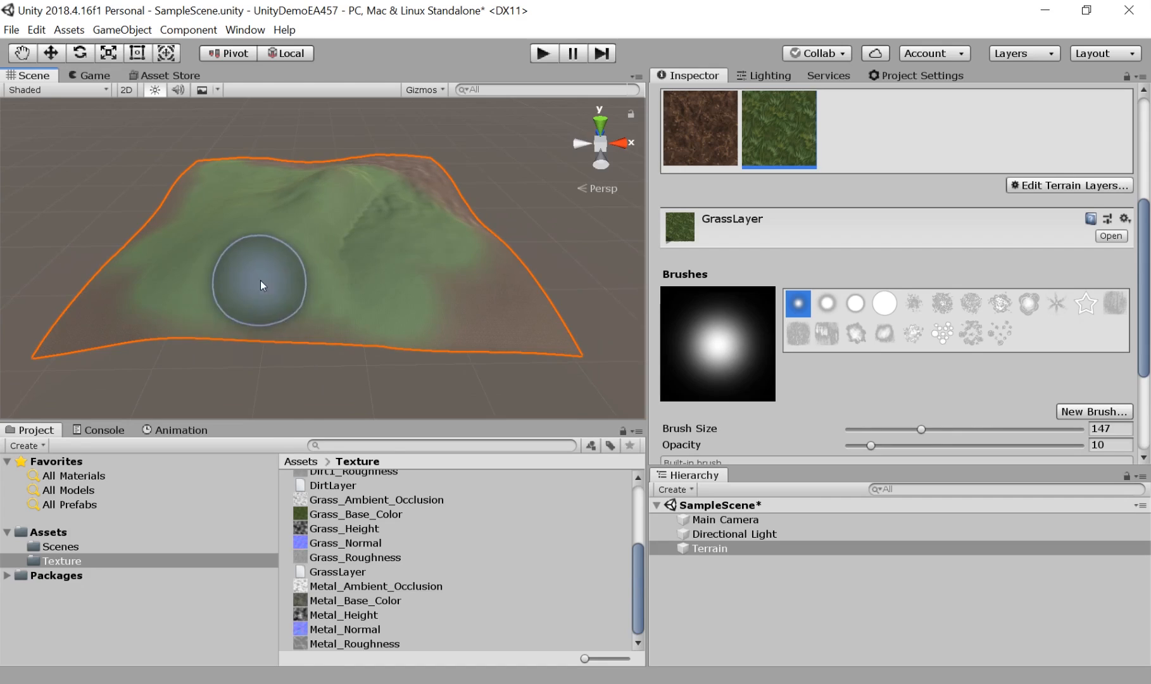
Paint DirtLayer patches over the grassy slopes with brush size 205 and opacity 5.
left_click(702, 129)
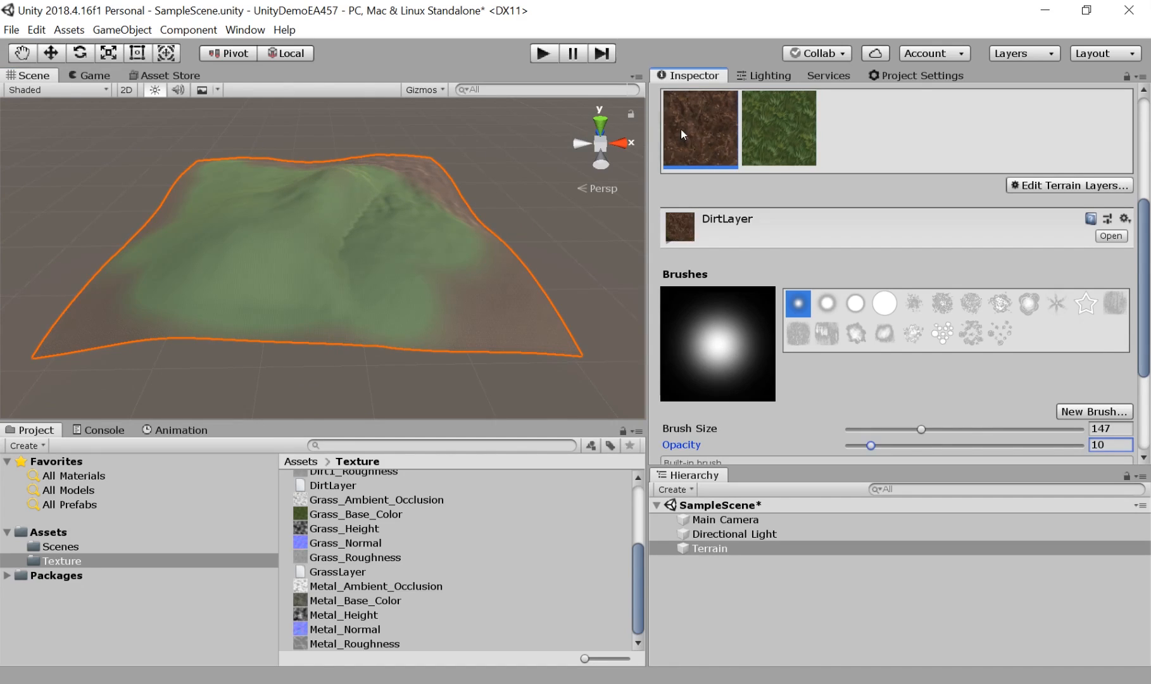
scroll(681, 130, "up", 2)
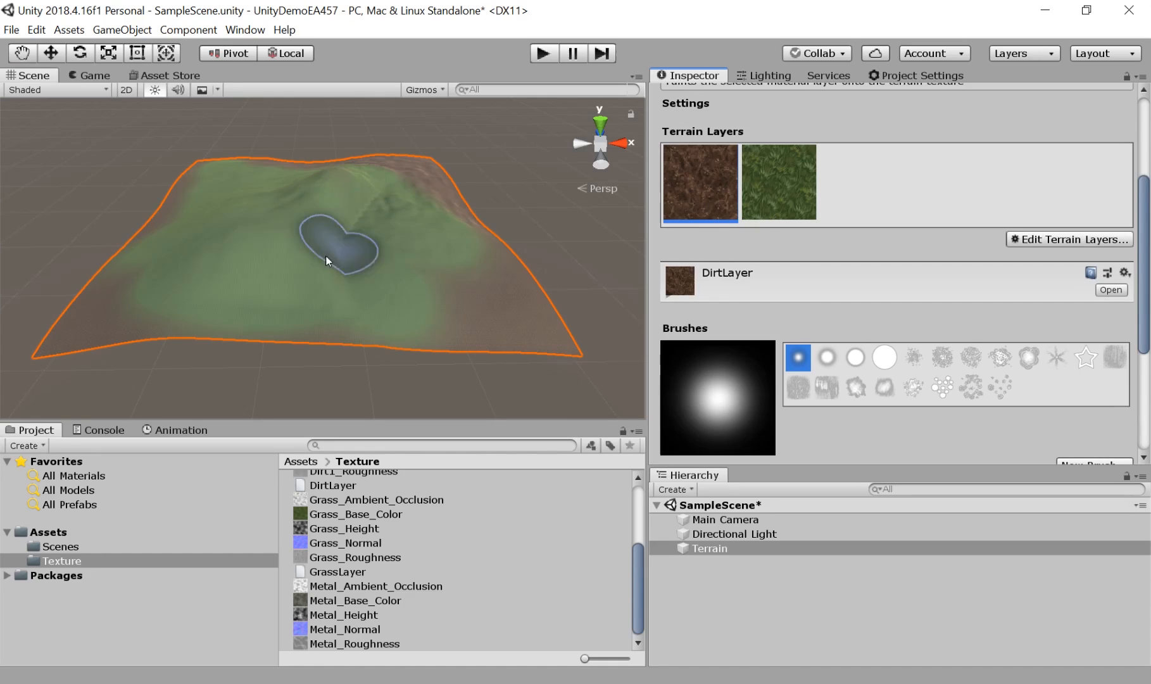
scroll(1050, 314, "down", 2)
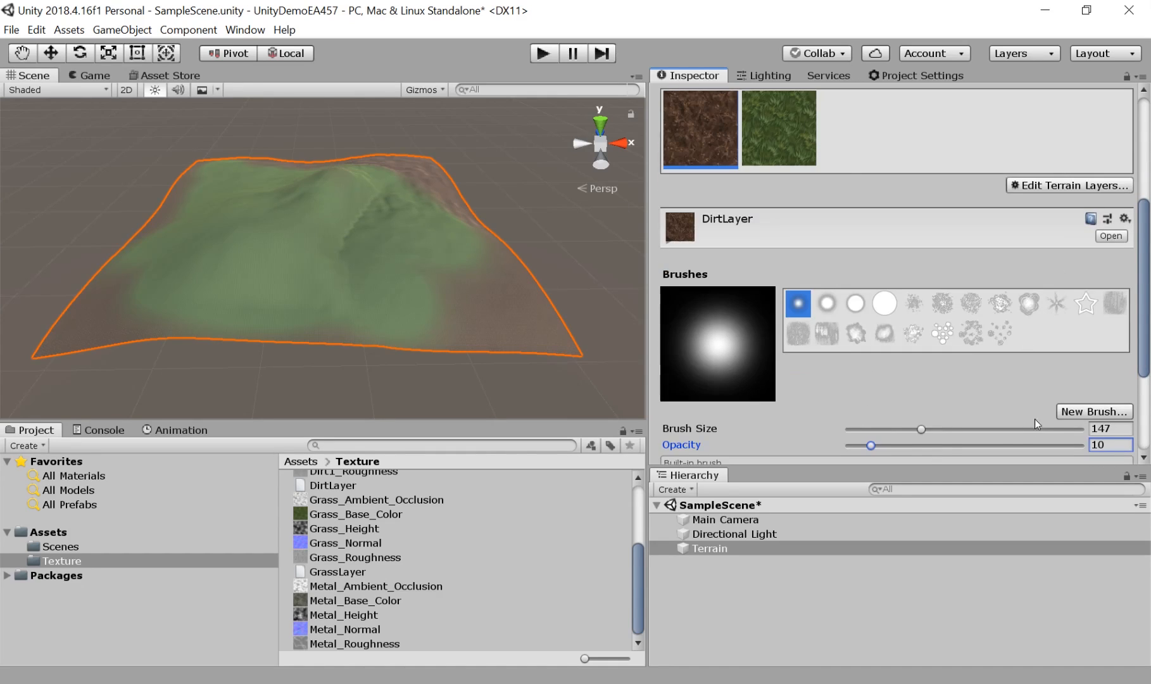
left_click_drag(922, 430, 949, 430)
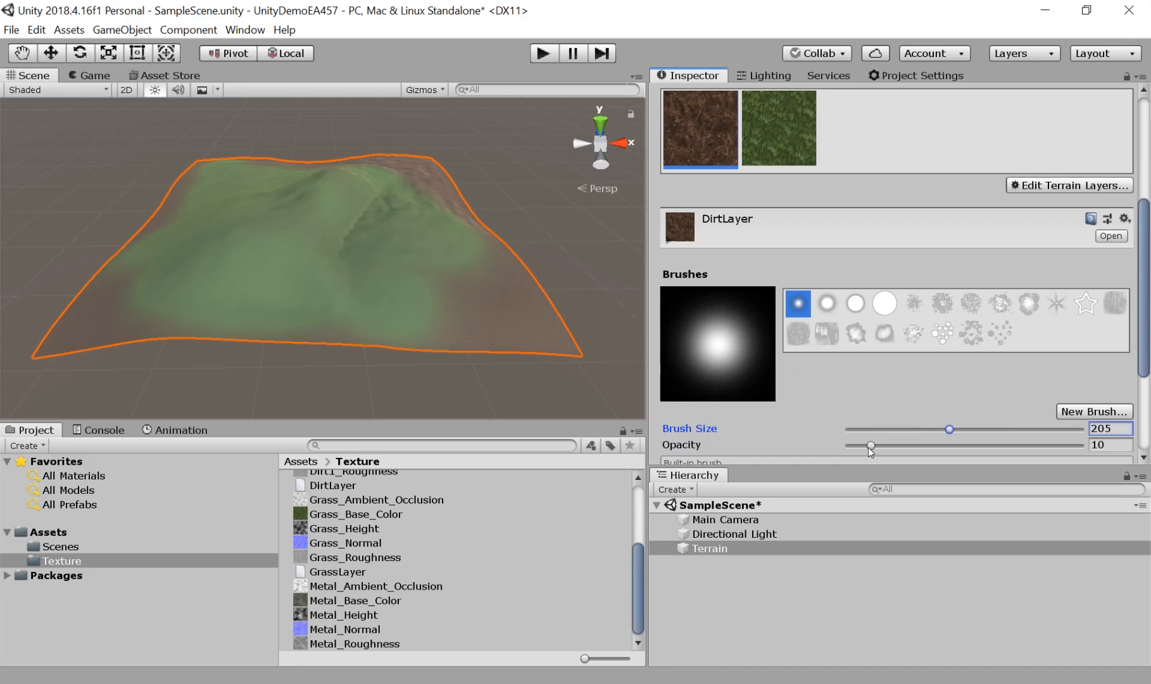
left_click_drag(871, 446, 859, 446)
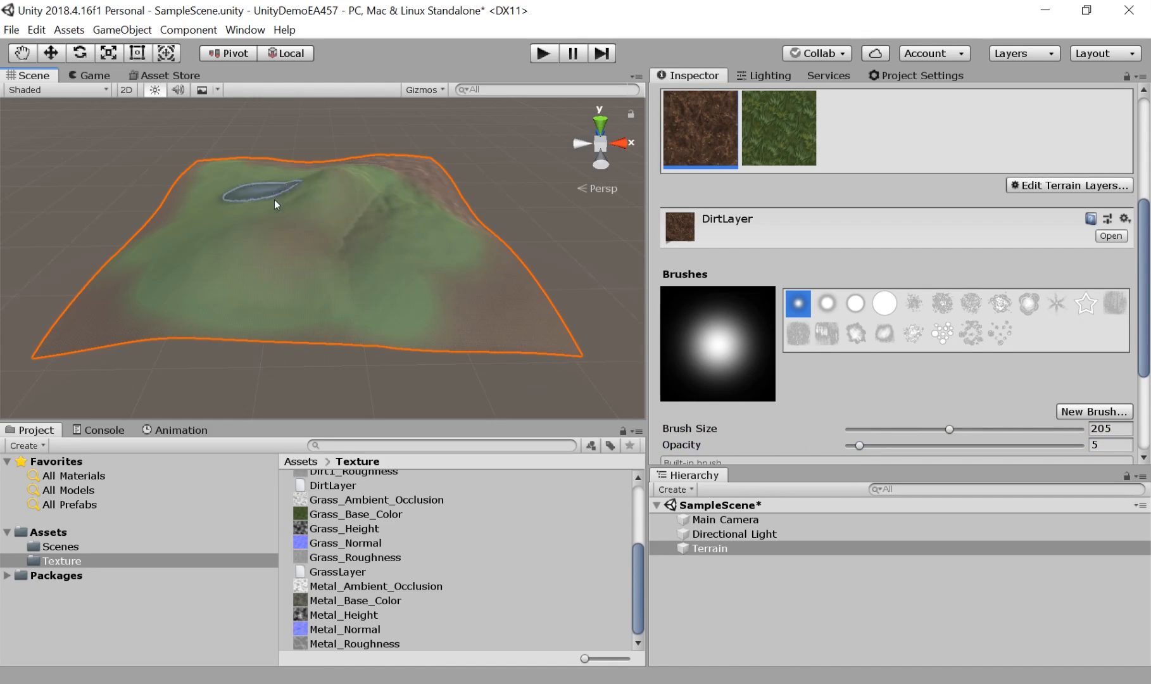
mouse_move(252, 187)
left_mouse_down()
mouse_move(207, 242)
mouse_move(164, 248)
mouse_move(366, 193)
mouse_move(438, 284)
left_mouse_up()
Blend GrassLayer back over the dirt patches and side slope with the harder third round brush at opacity 2.
left_click(805, 127)
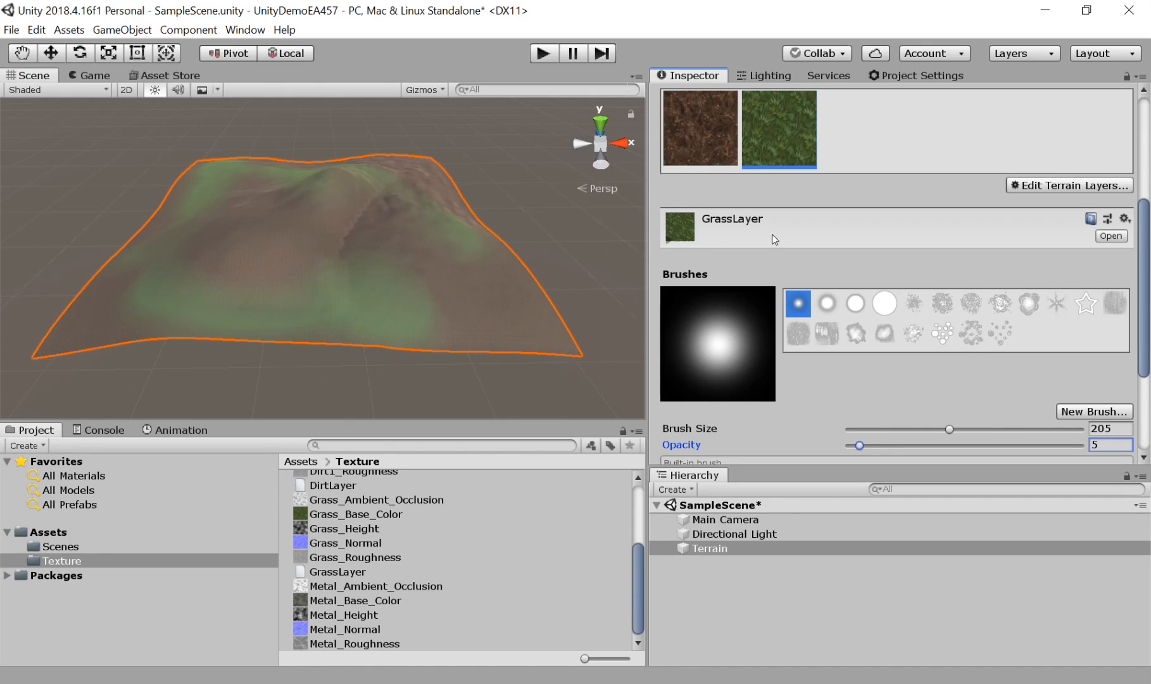
left_click(855, 303)
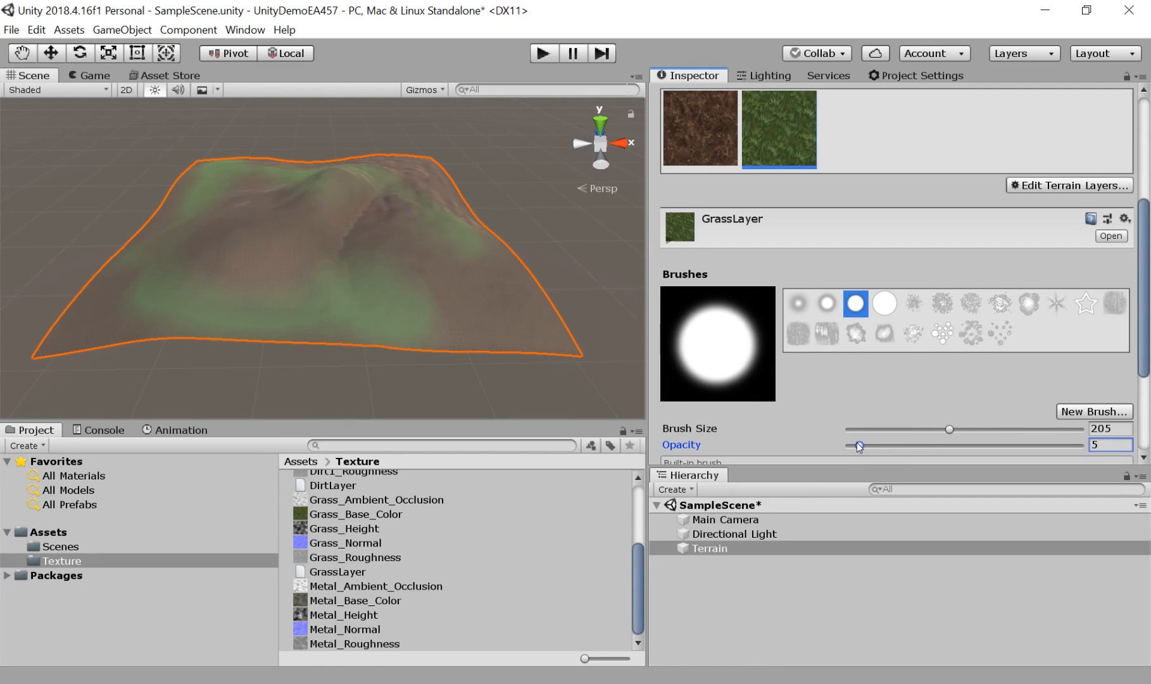
mouse_move(859, 445)
left_mouse_down()
mouse_move(932, 446)
mouse_move(851, 447)
left_mouse_up()
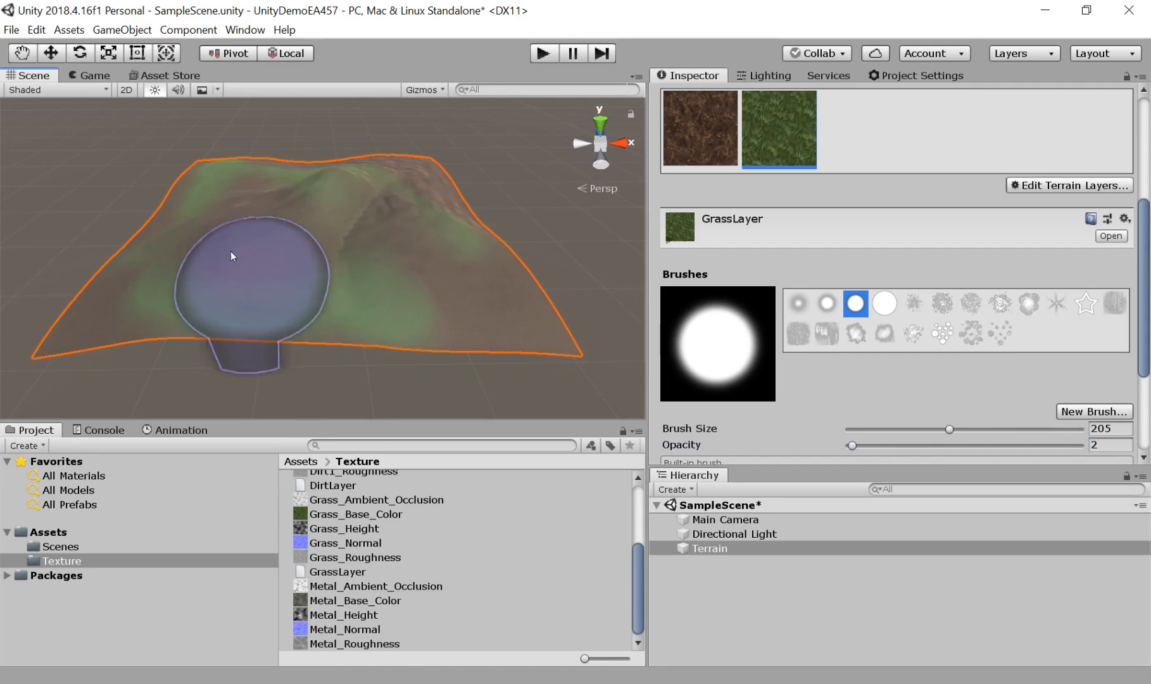
mouse_move(231, 251)
left_mouse_down()
mouse_move(210, 237)
mouse_move(365, 206)
mouse_move(450, 259)
mouse_move(483, 252)
left_mouse_up()
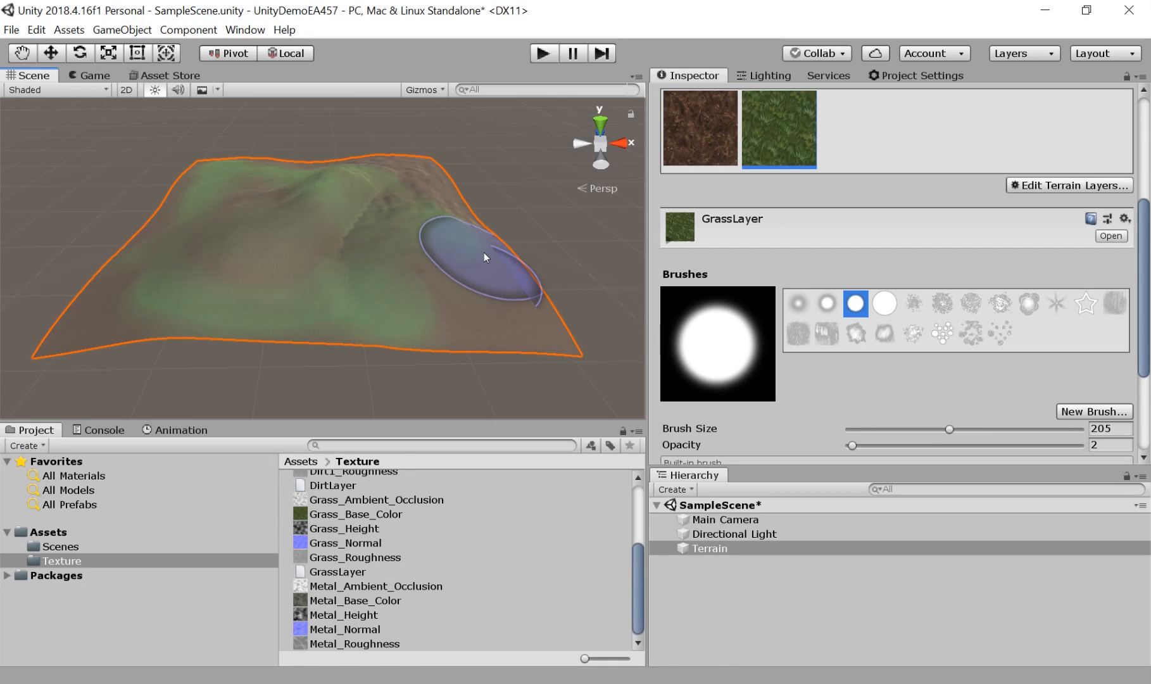
mouse_move(484, 252)
left_mouse_down()
mouse_move(432, 272)
mouse_move(417, 261)
left_mouse_up()
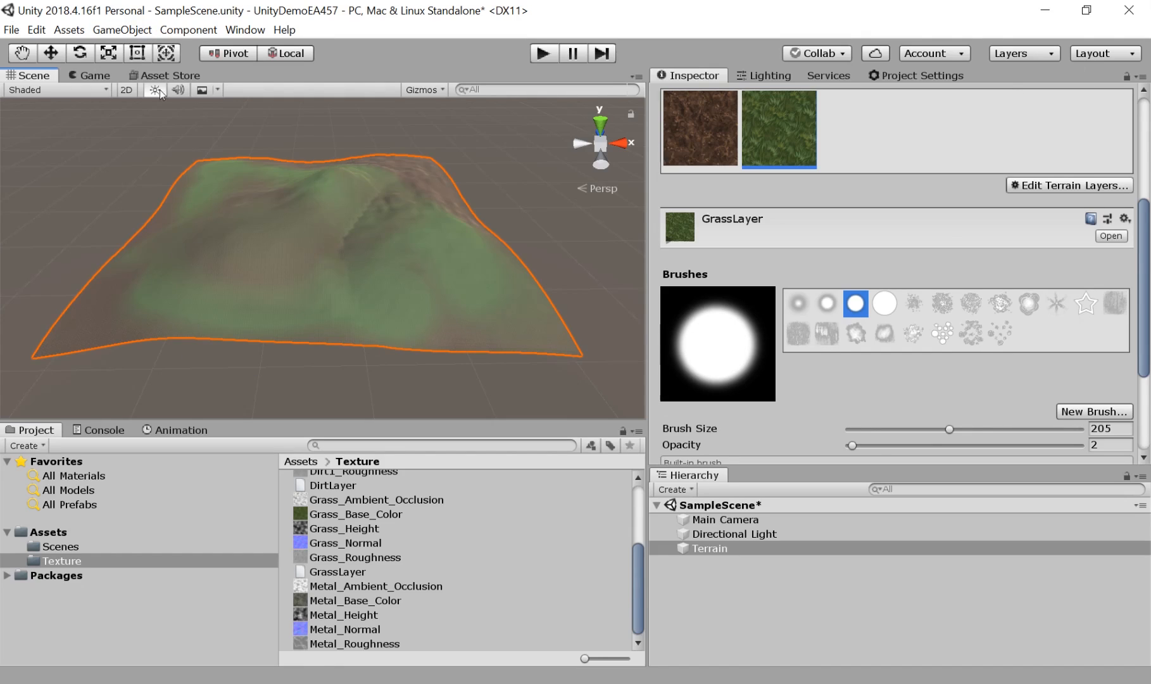
Lower parts of the terrain's front and side slopes with the Set Height tool at height 0.
scroll(788, 198, "up", 3)
scroll(789, 196, "up", 3)
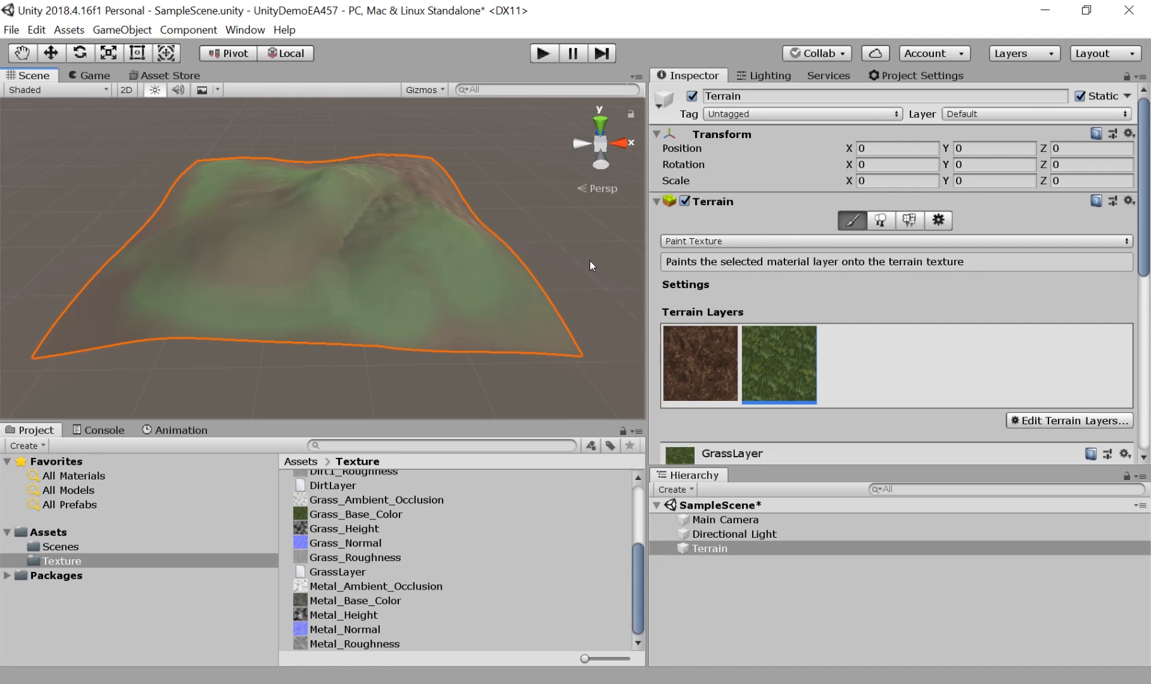
left_click(778, 239)
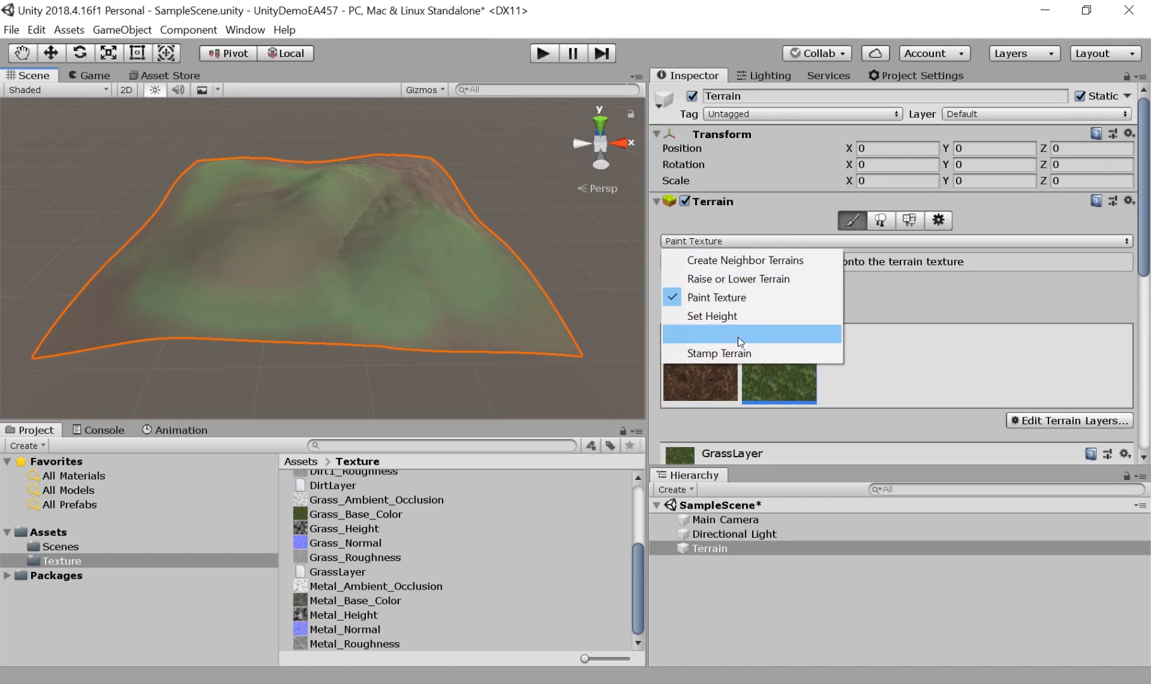
left_click(734, 316)
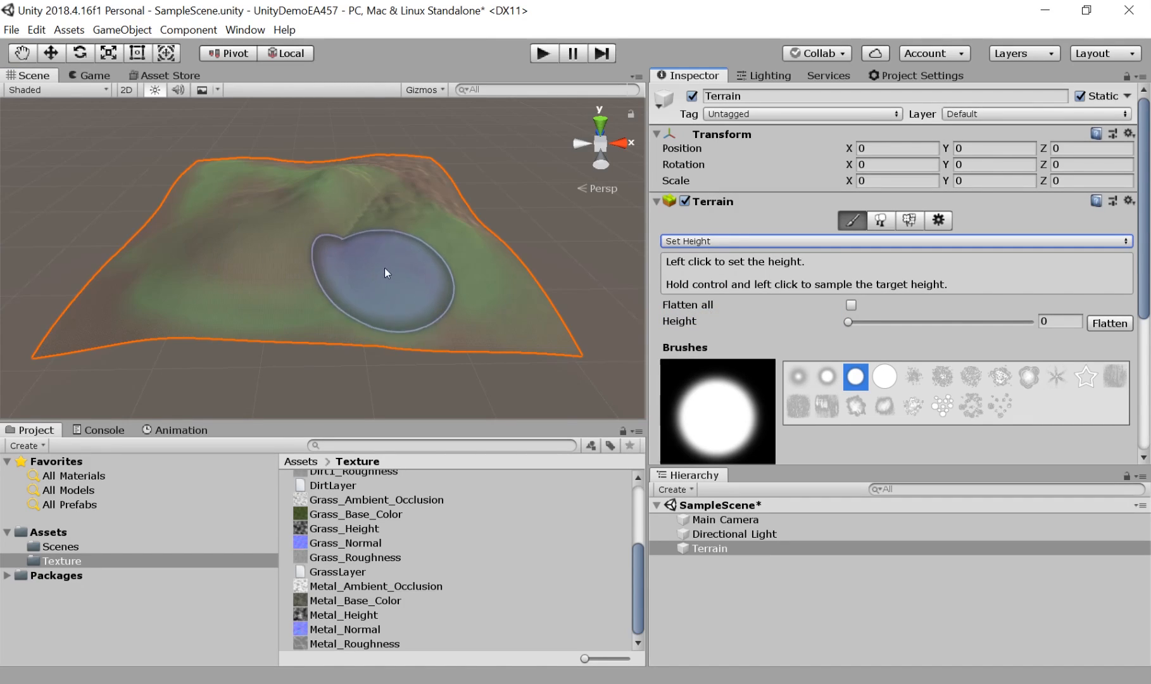
left_click_drag(386, 273, 386, 280)
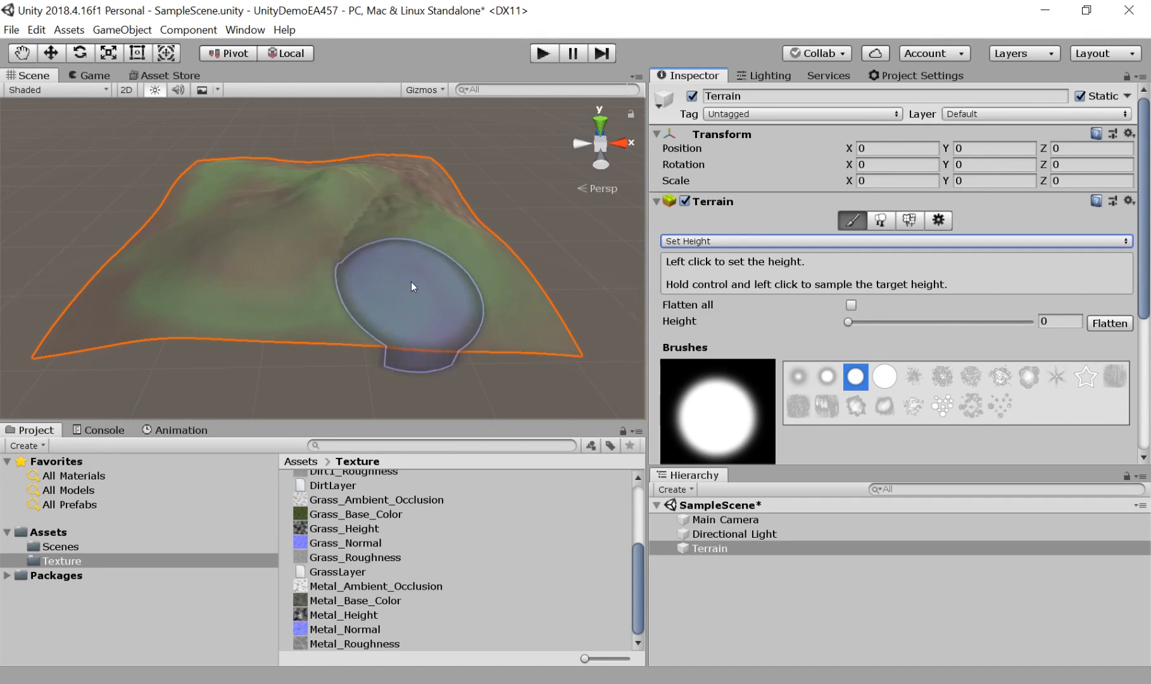
left_click(443, 263)
mouse_move(444, 263)
left_mouse_down()
mouse_move(409, 228)
mouse_move(423, 259)
mouse_move(462, 257)
left_mouse_up()
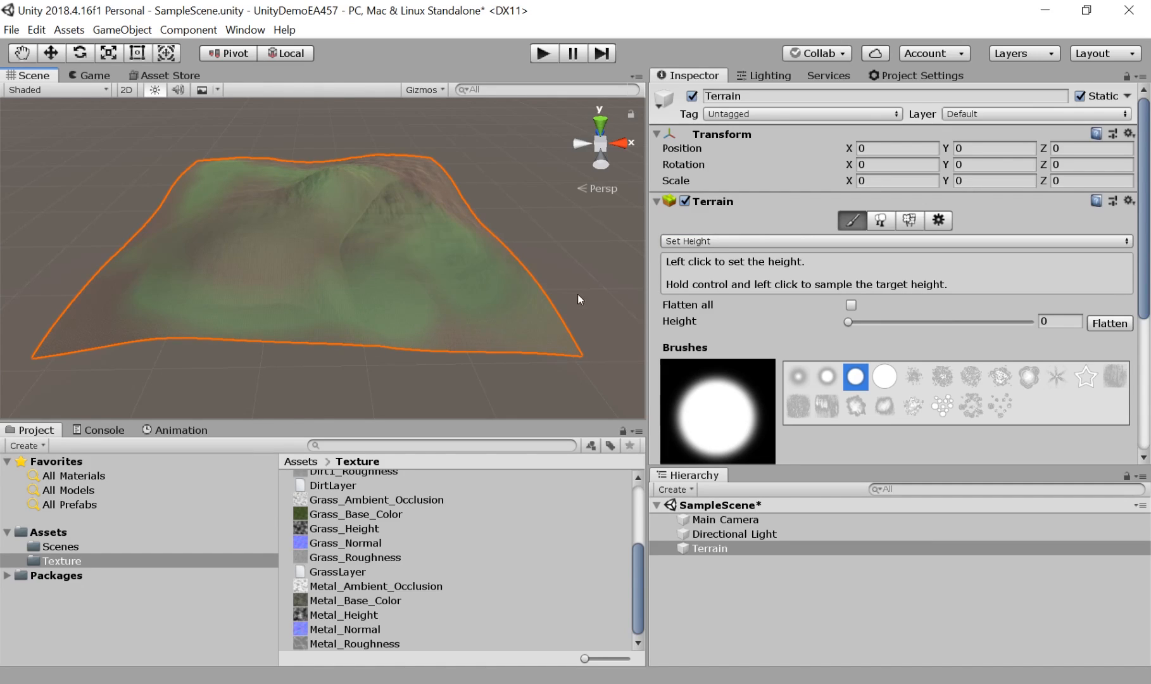
Smooth the uneven ridge in the middle of the terrain with the Smooth Height tool at brush size 205 and opacity 2.
scroll(461, 246, "up", 5, "alt")
scroll(460, 246, "up", 8, "alt")
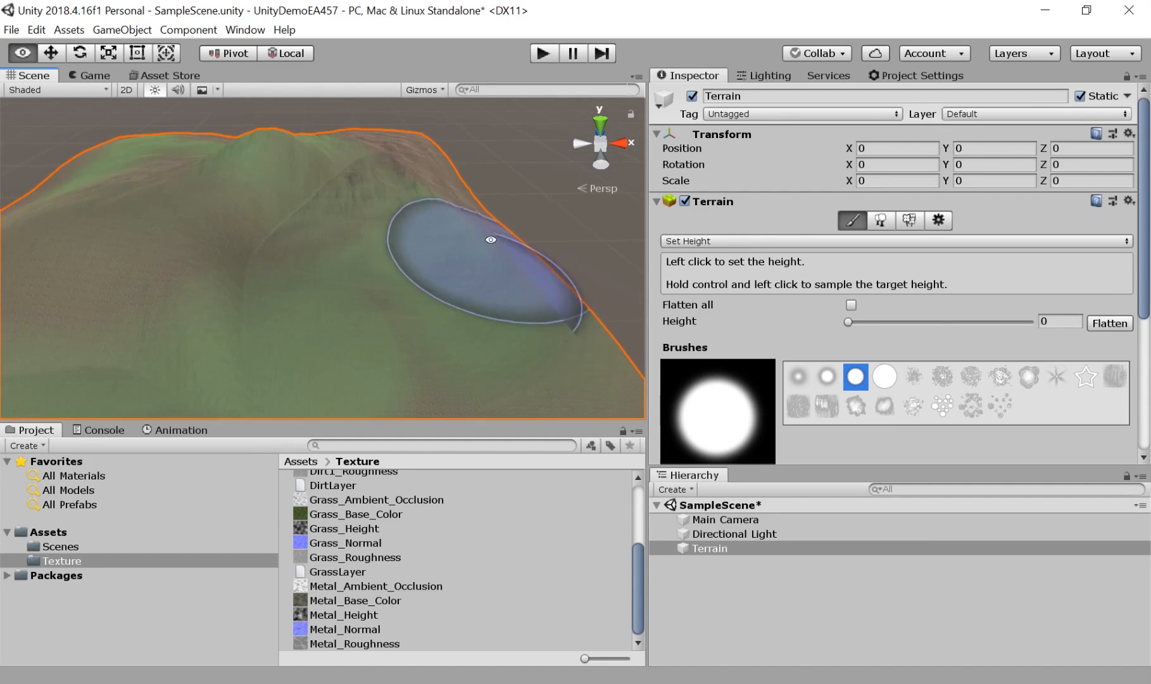
scroll(368, 266, "down", 5)
scroll(368, 266, "down", 6)
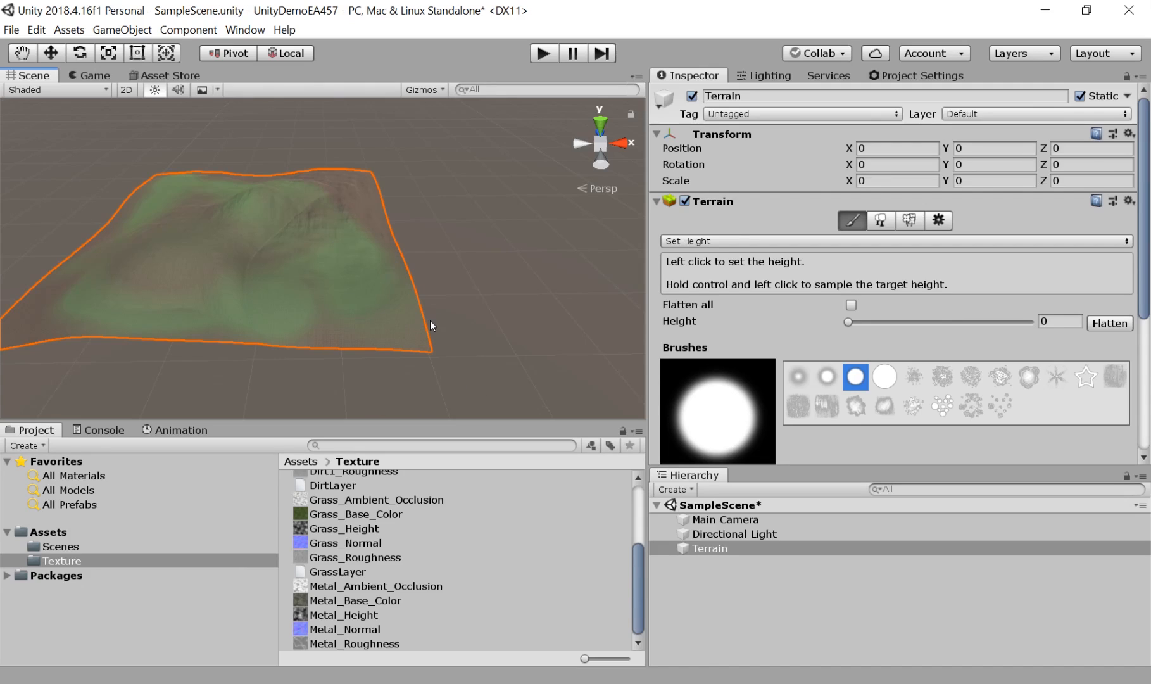
left_click(754, 242)
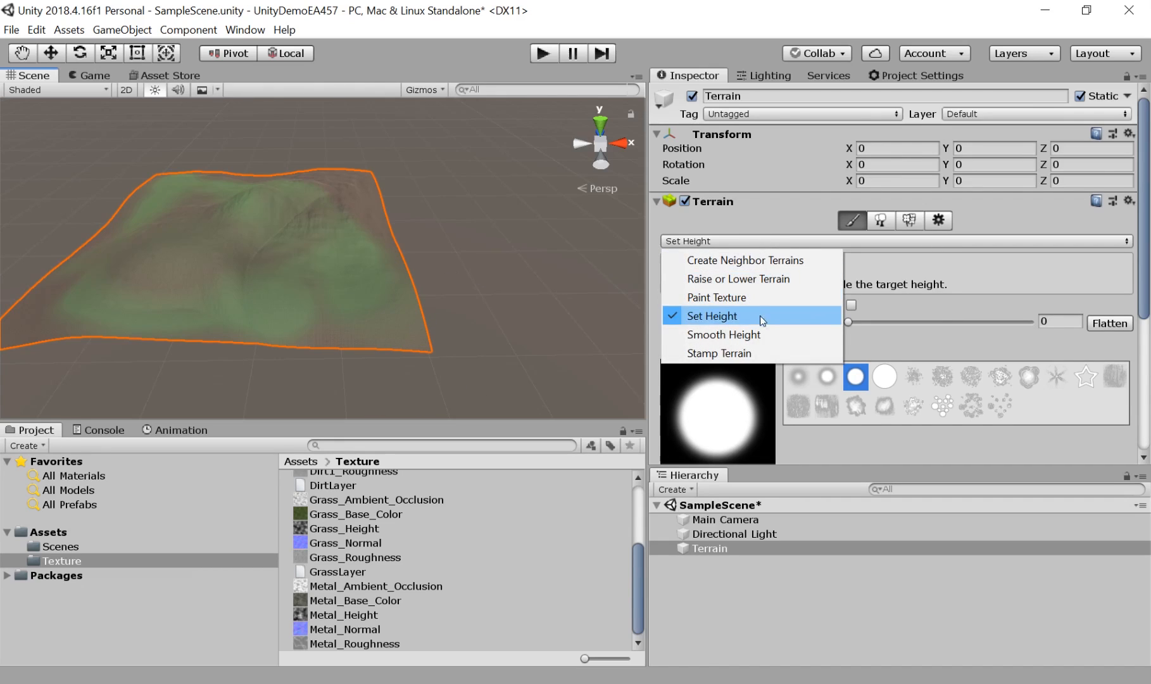
left_click(816, 335)
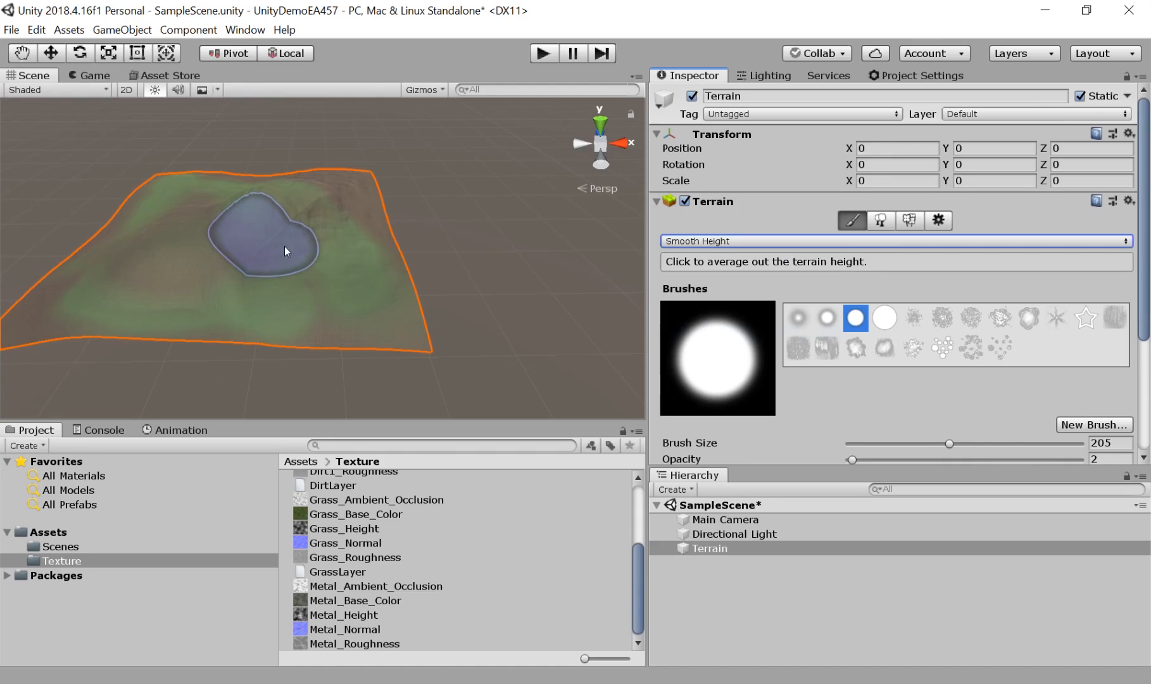
mouse_move(284, 247)
left_mouse_down()
mouse_move(291, 223)
mouse_move(266, 230)
mouse_move(262, 257)
mouse_move(275, 242)
left_mouse_up()
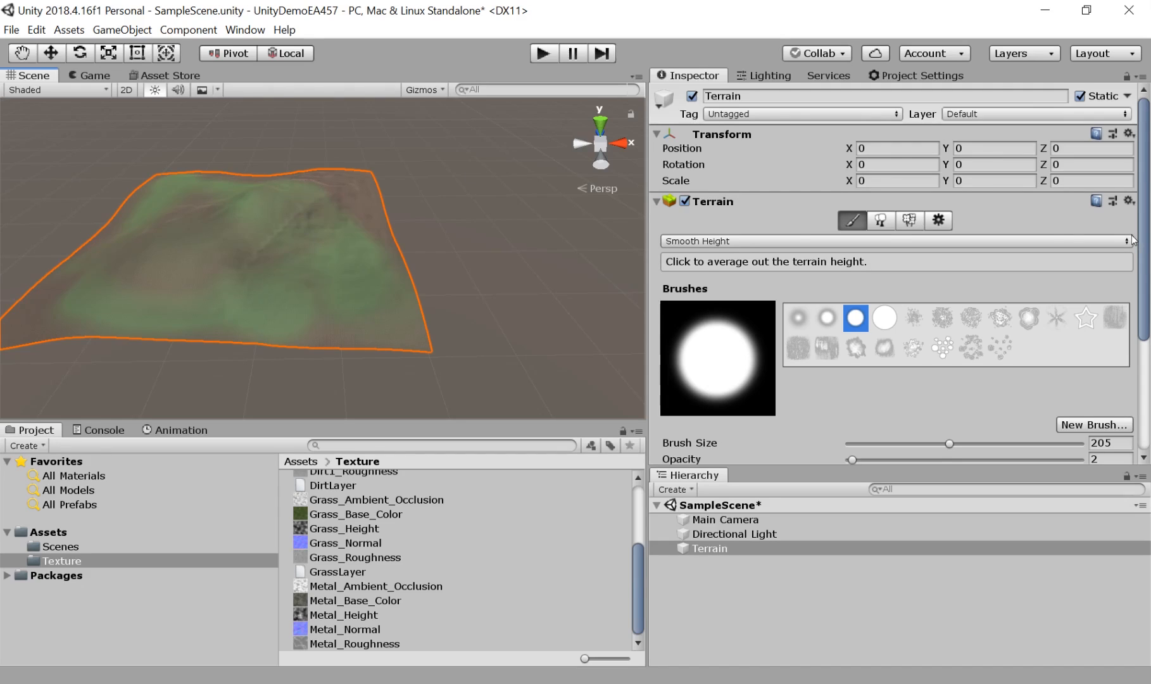
Show the Stamp Terrain tool's settings and switch the terrain tool to Raise or Lower Terrain.
left_click(1005, 241)
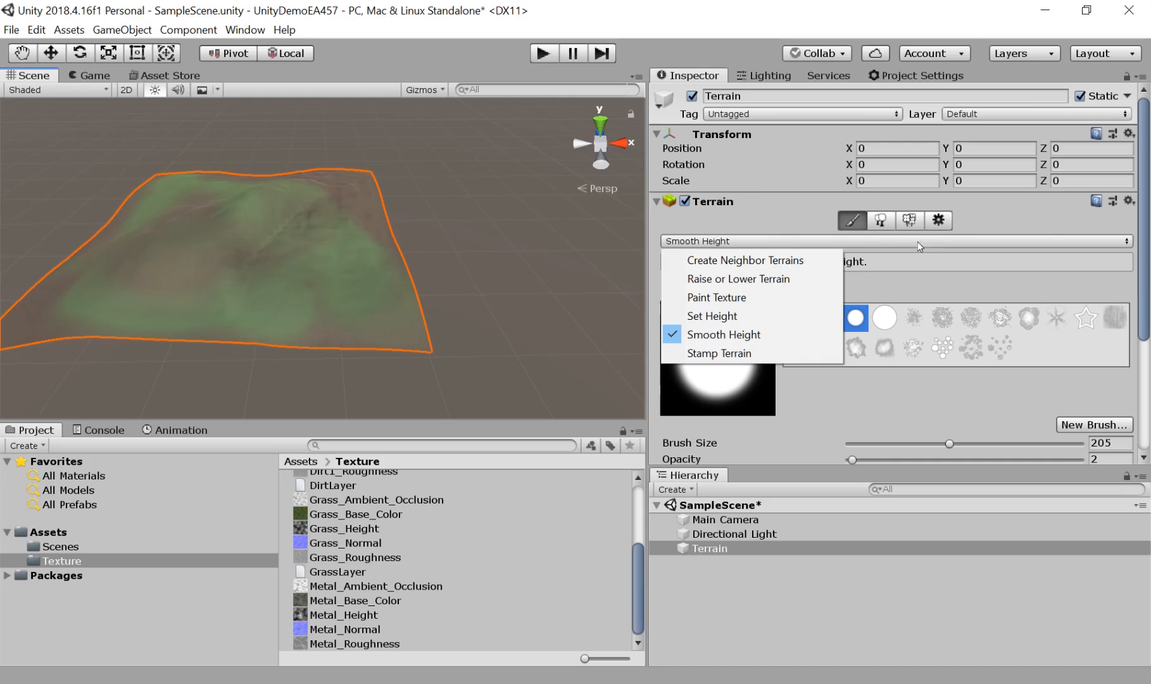
left_click(728, 353)
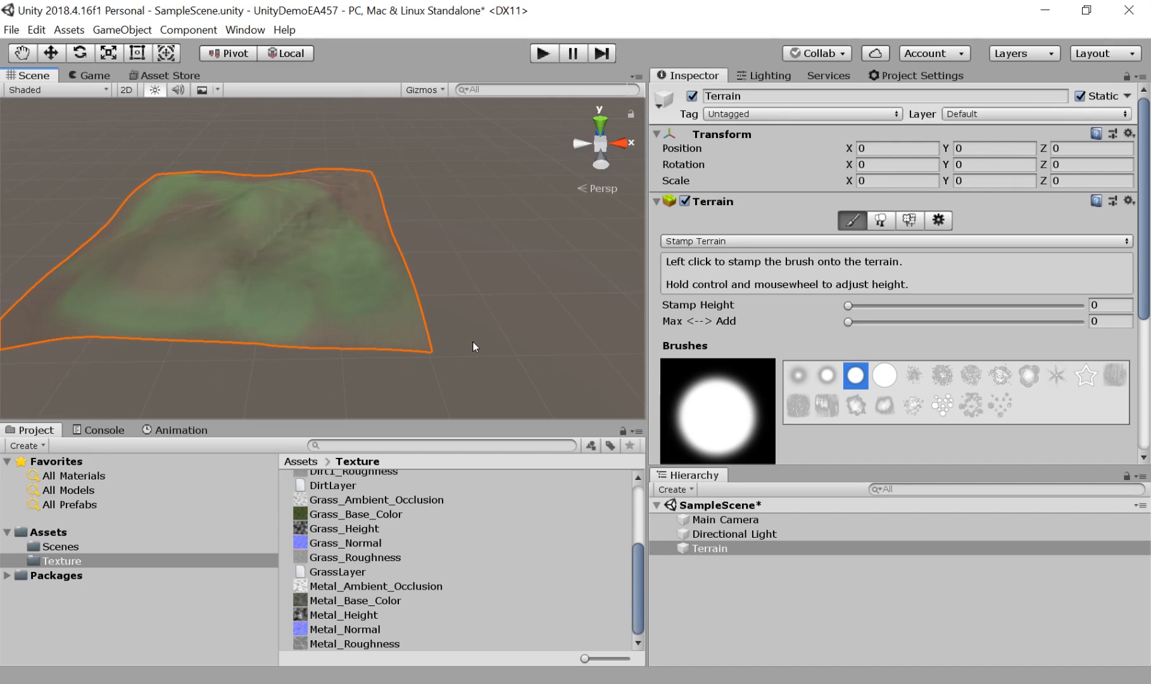
left_click(784, 243)
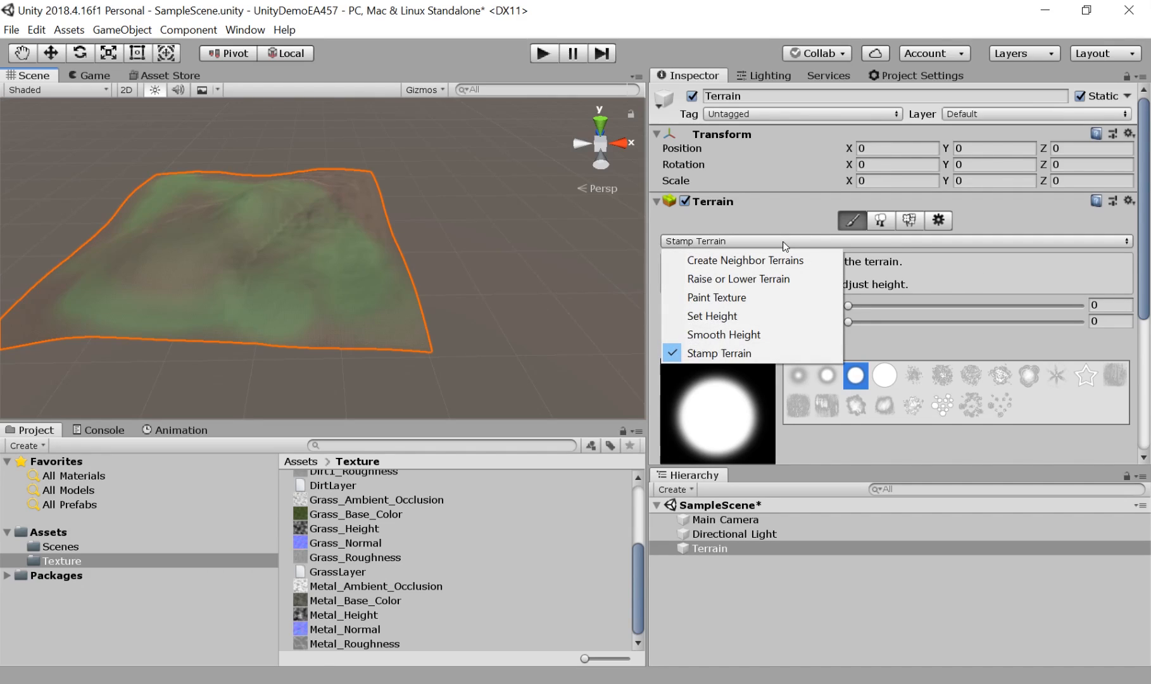
left_click(752, 279)
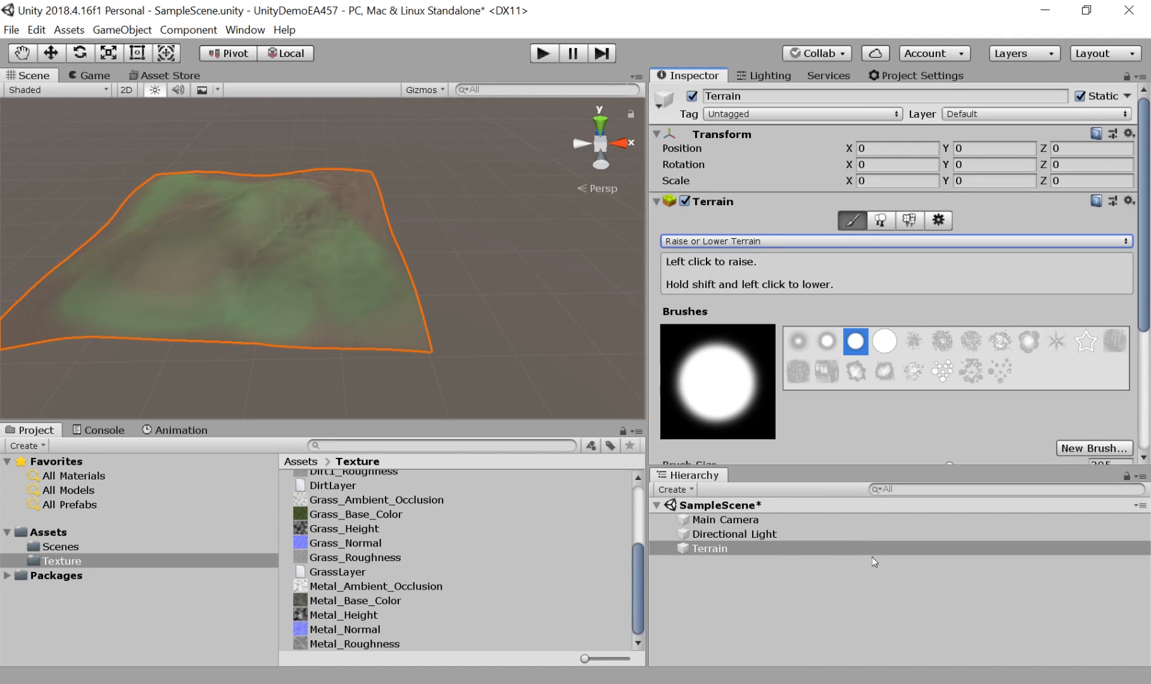
Deselect the terrain and add a Cube 3D object to the scene.
left_click(801, 603)
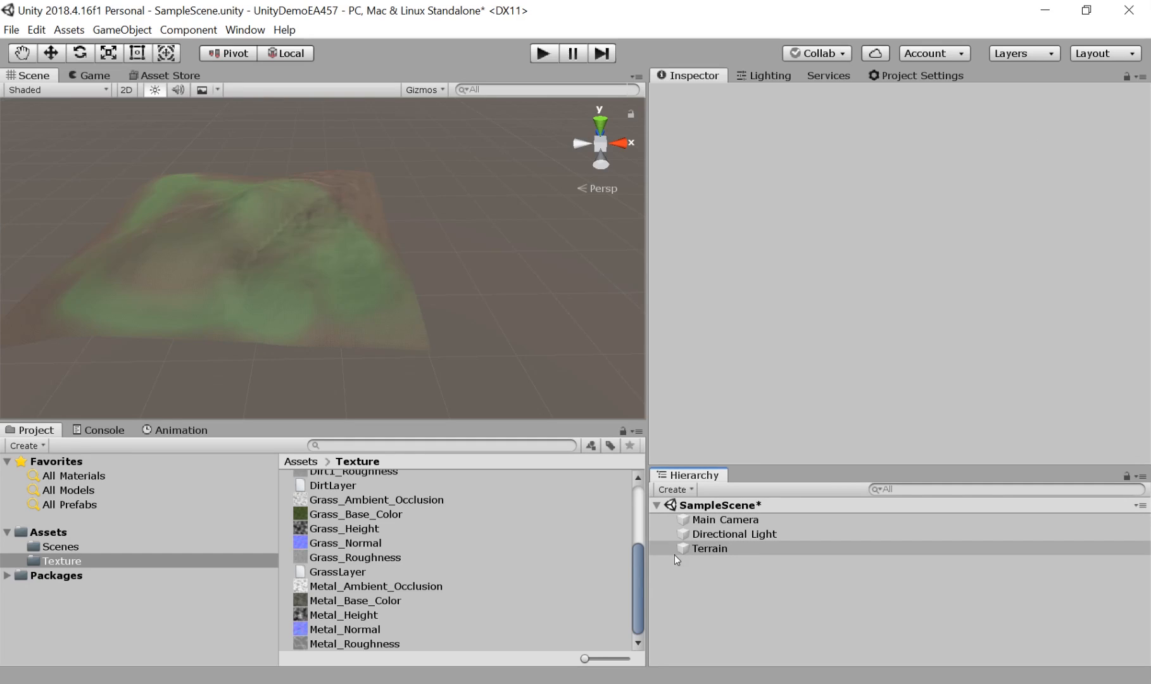
right_click(707, 580)
left_click(706, 638)
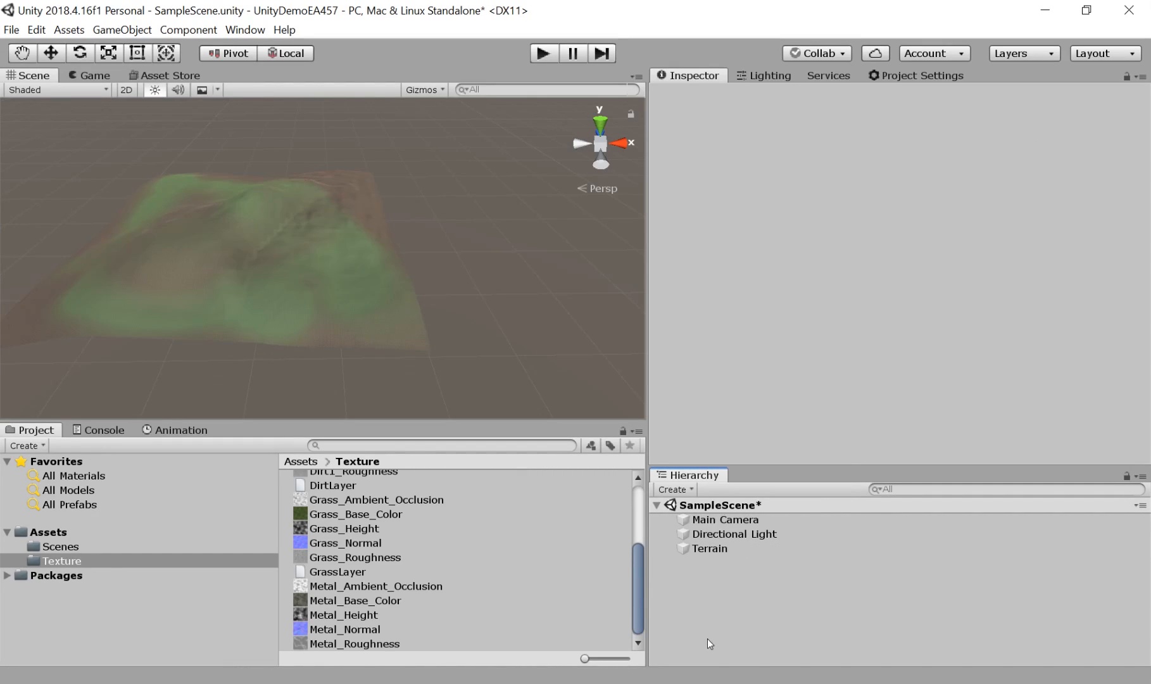
right_click(713, 581)
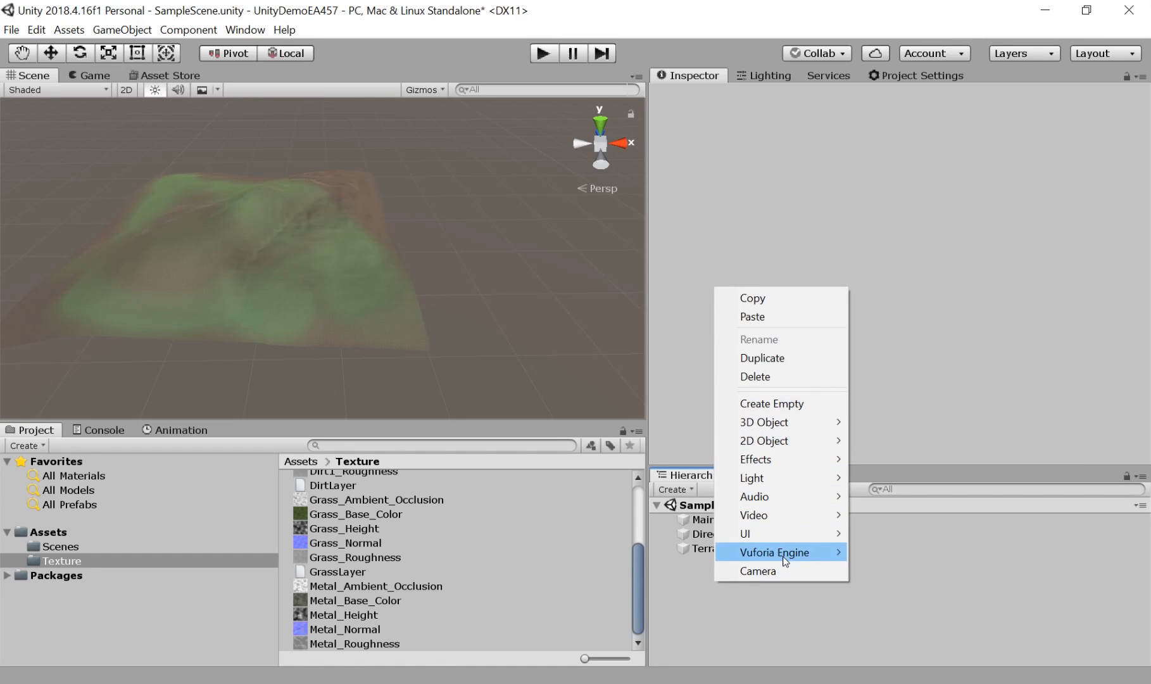
left_click(727, 598)
left_click(681, 489)
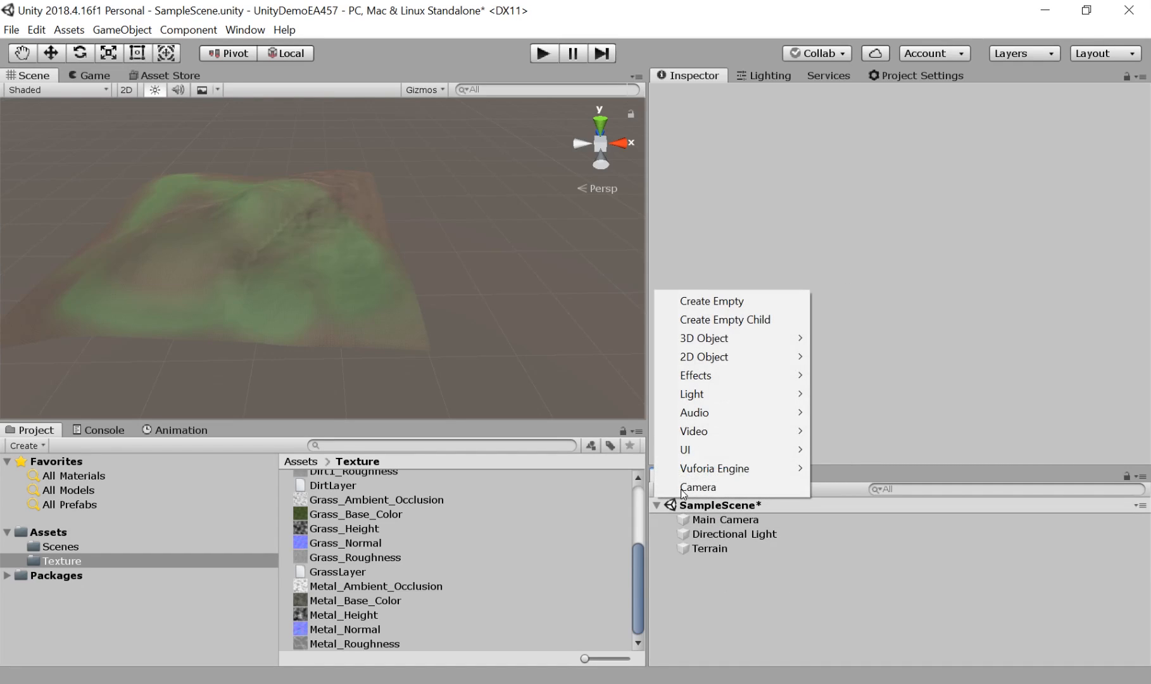
left_click(763, 612)
right_click(707, 607)
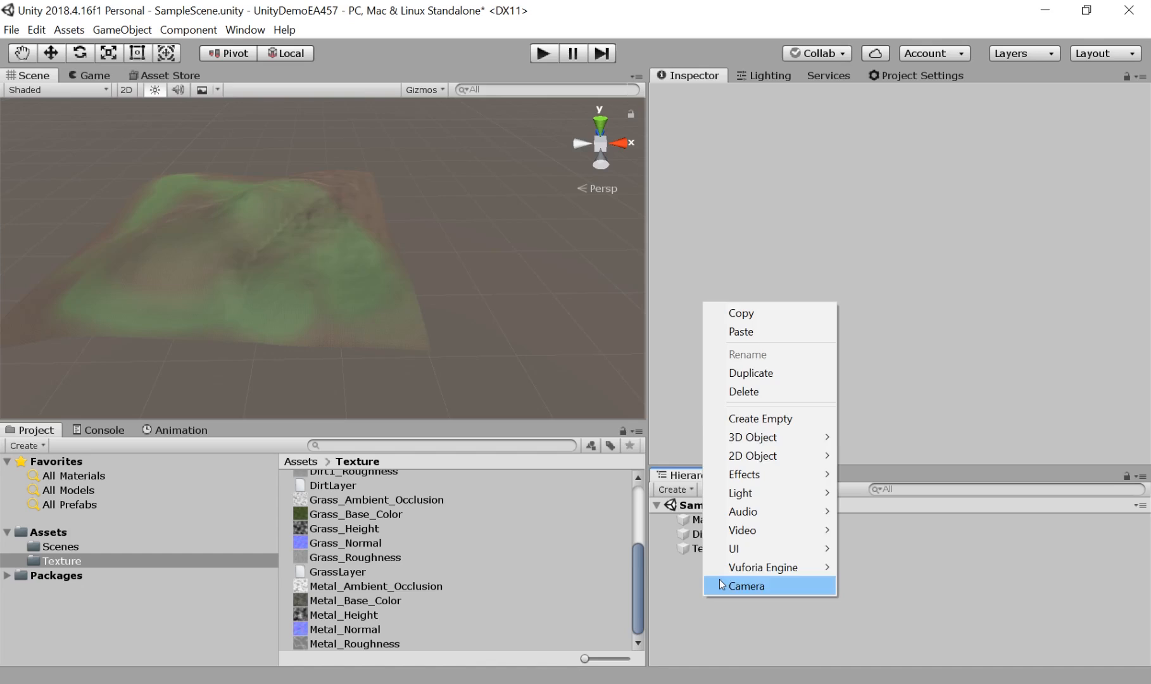
mouse_move(753, 441)
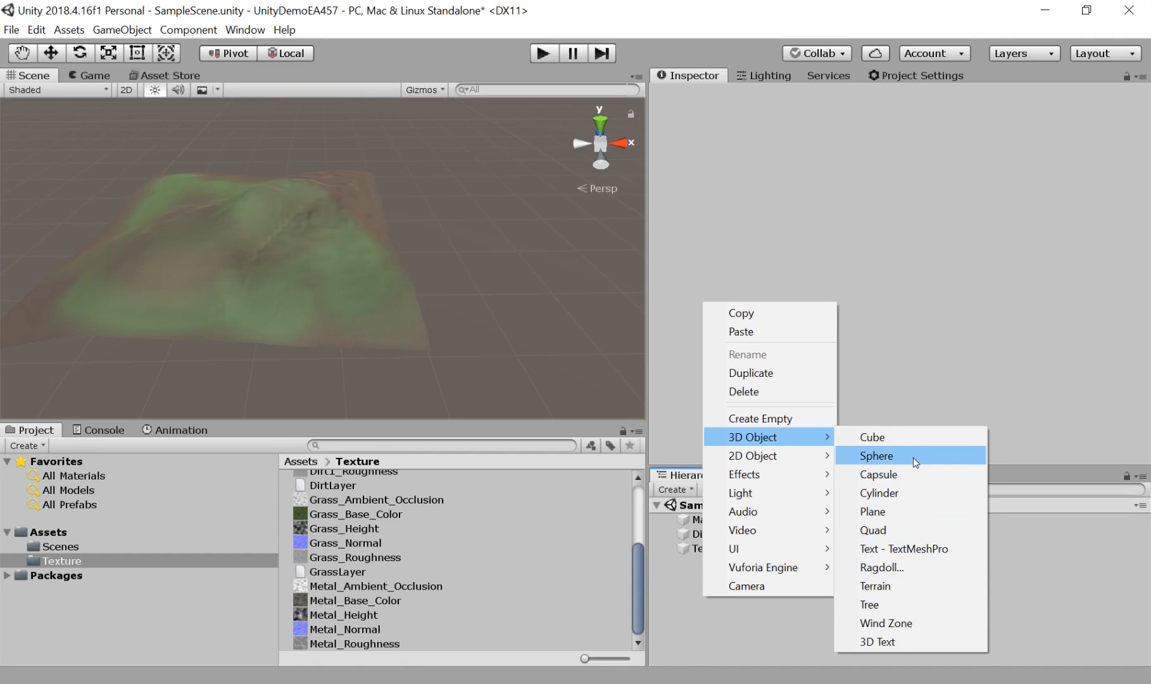
left_click(900, 437)
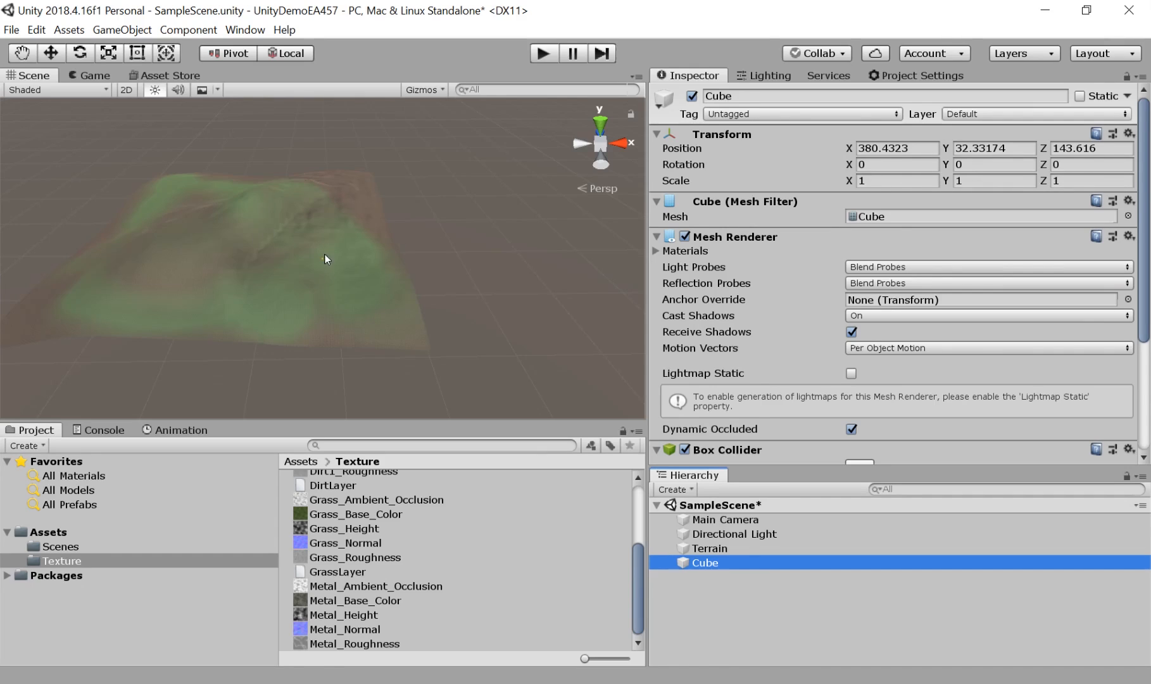
Move the cube to X position 381.68 and set its X rotation to 0.
scroll(327, 254, "up", 10)
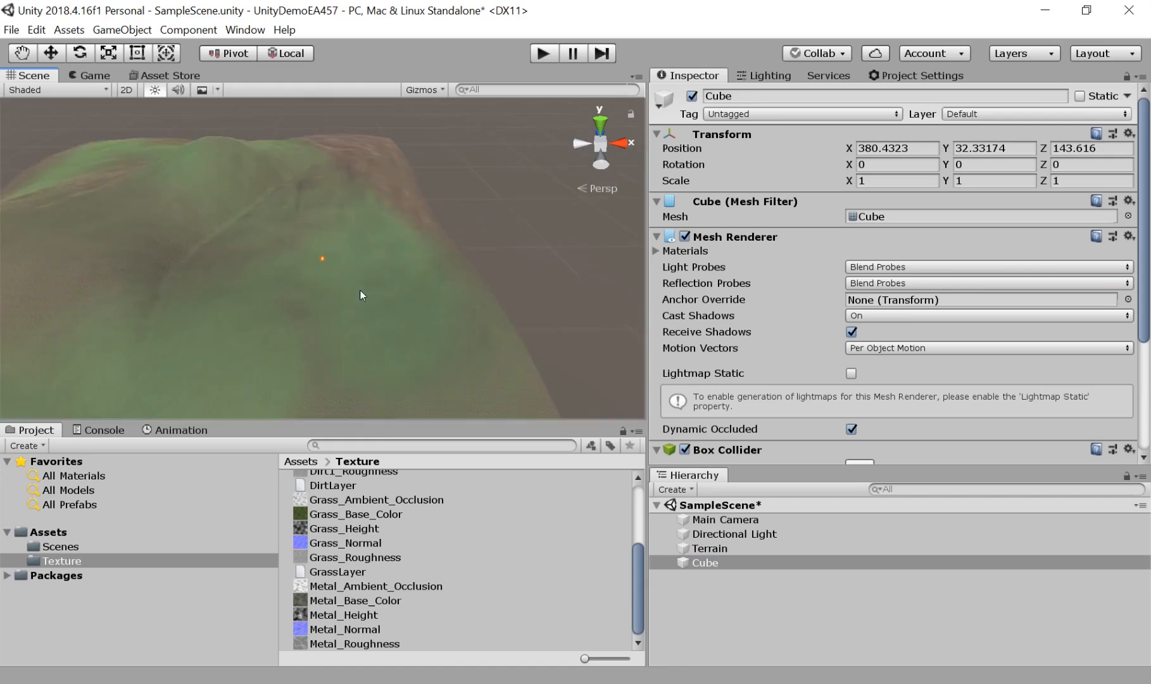
scroll(337, 270, "down", 10)
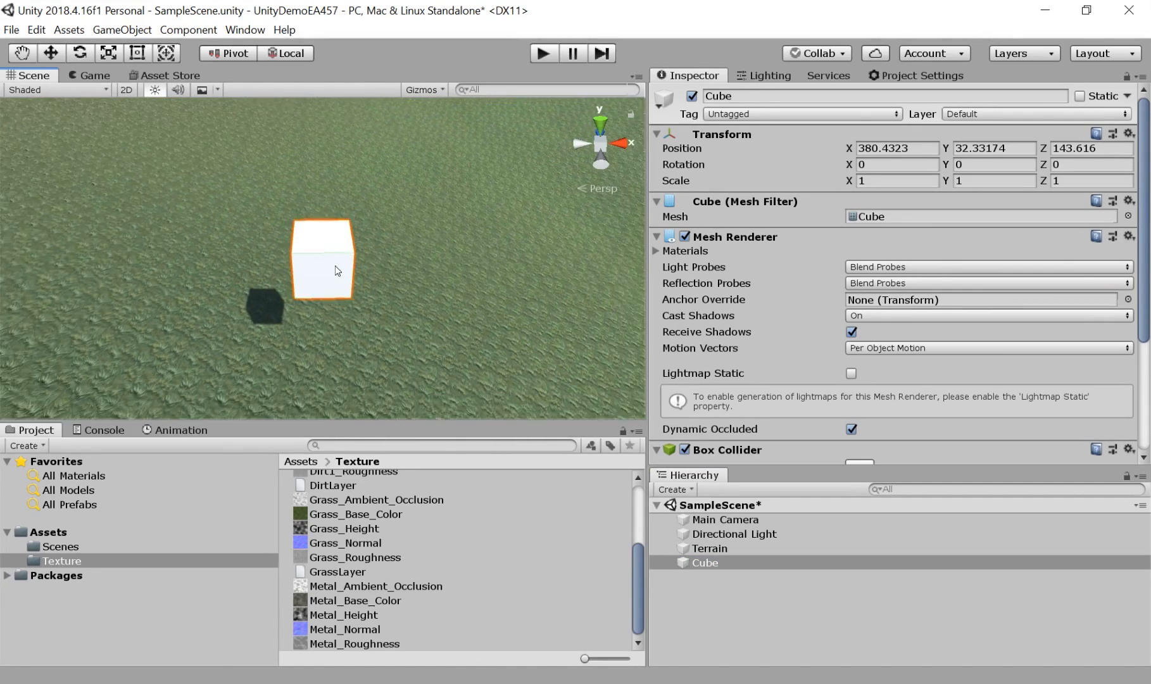
left_click_drag(352, 246, 399, 306, "alt")
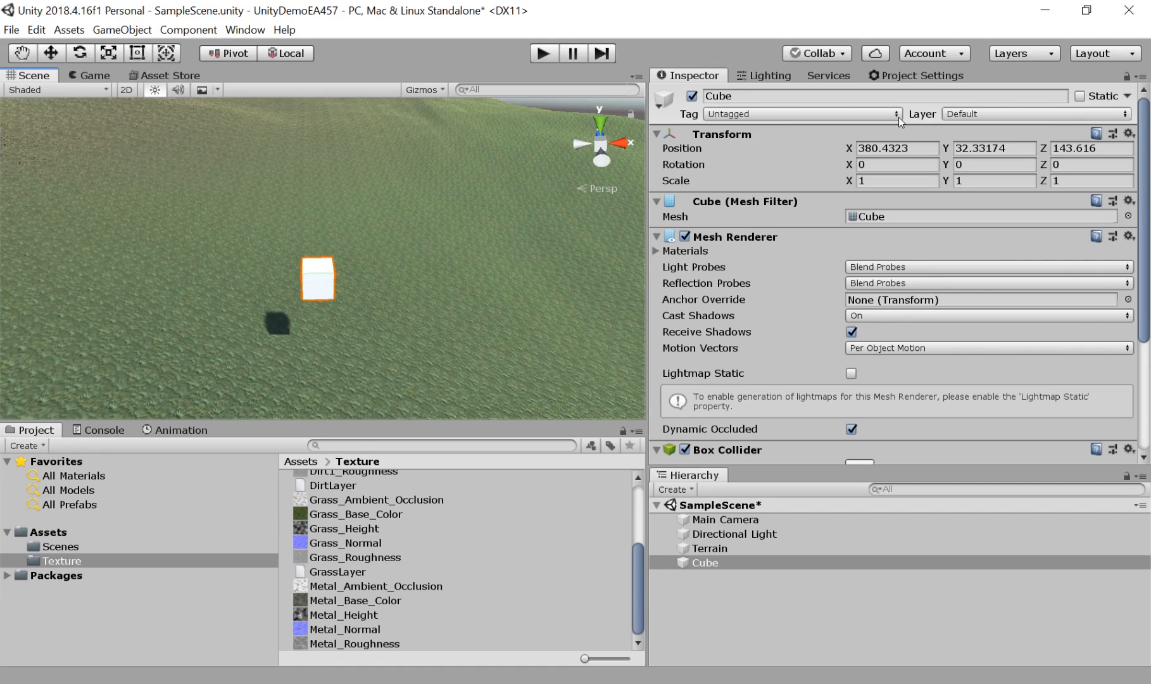
left_click(885, 144)
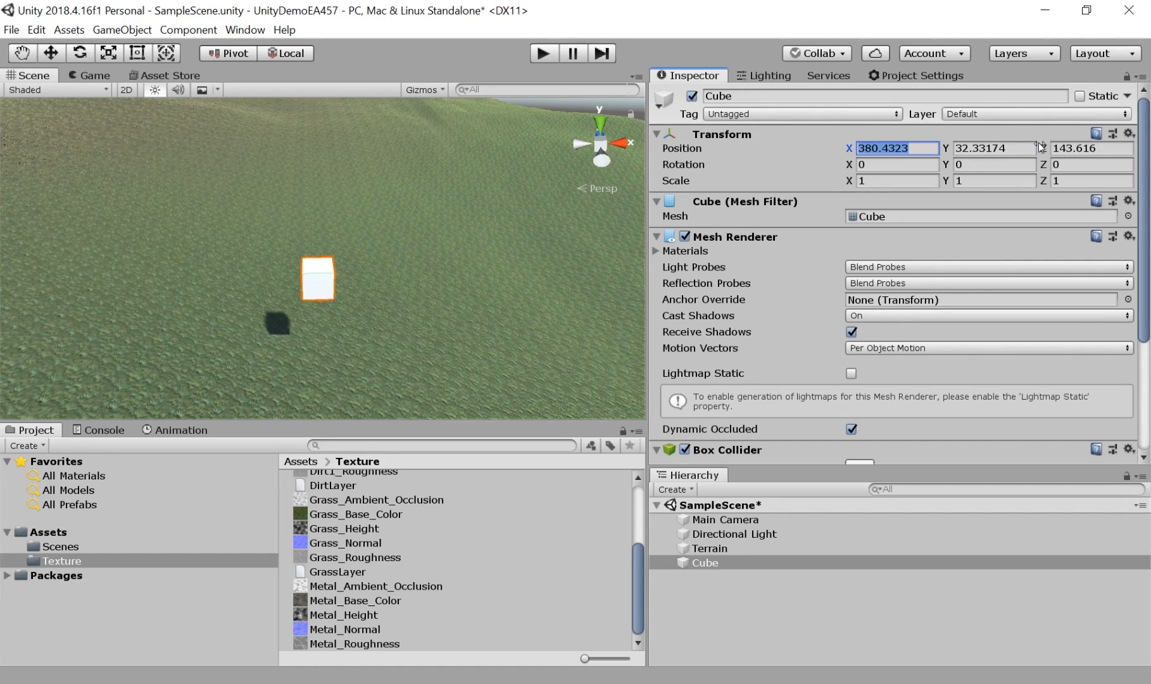
left_click_drag(849, 150, 697, 191)
left_click_drag(921, 164, 836, 163)
type("0")
Set the cube's scale to 50 on the X, Y and Z axes.
left_click(893, 181)
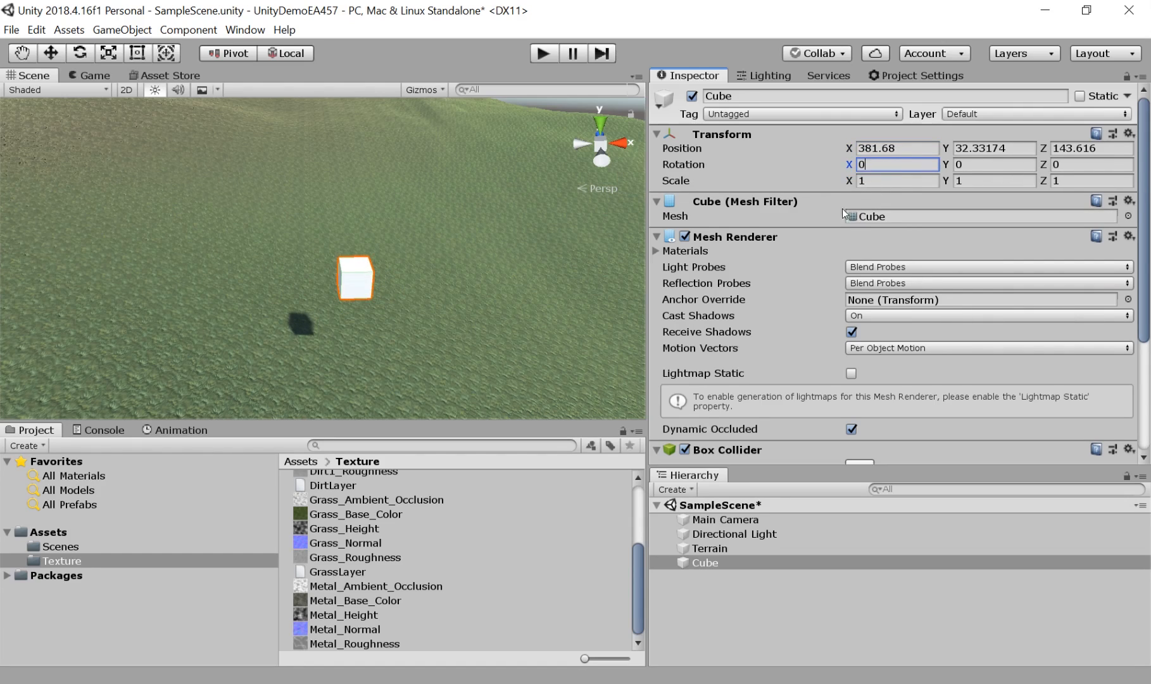
type("10.79")
left_click_drag(38, 189, 118, 193)
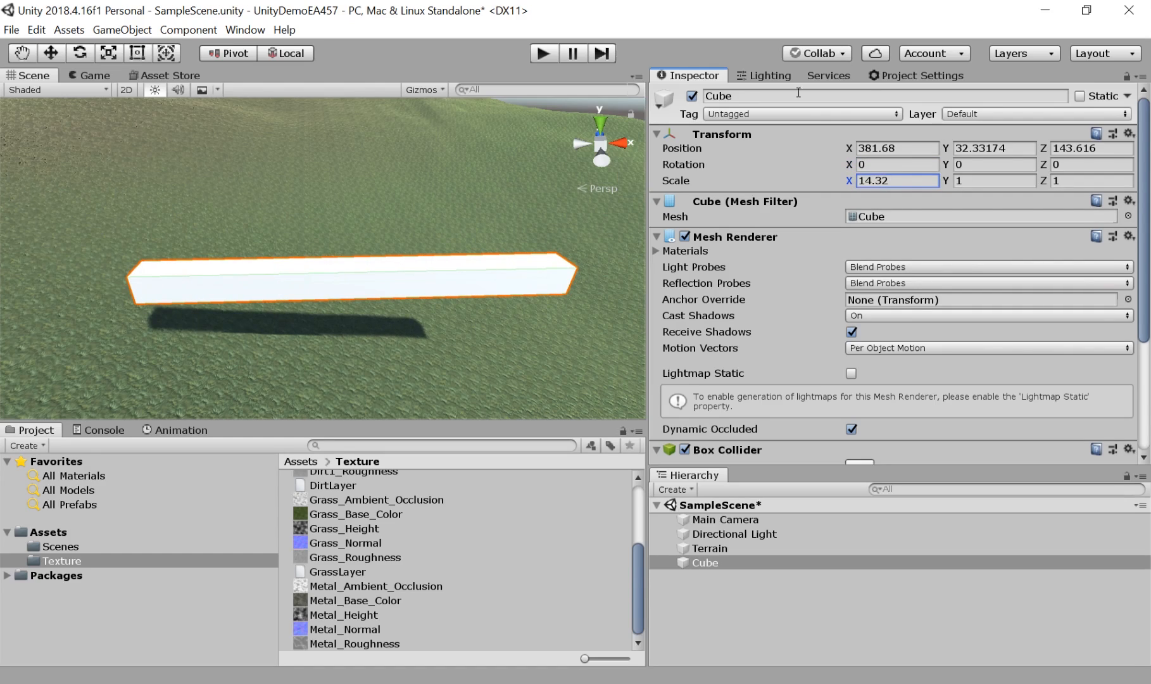
left_click(901, 181)
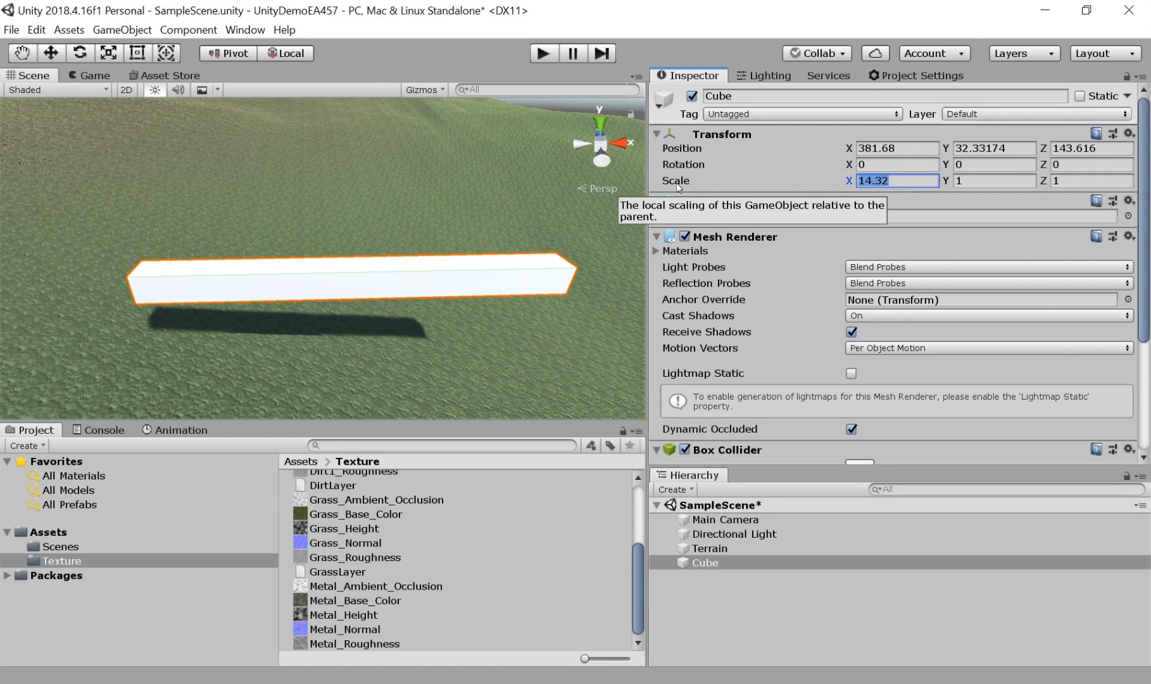
type("50")
key("Tab")
type("5")
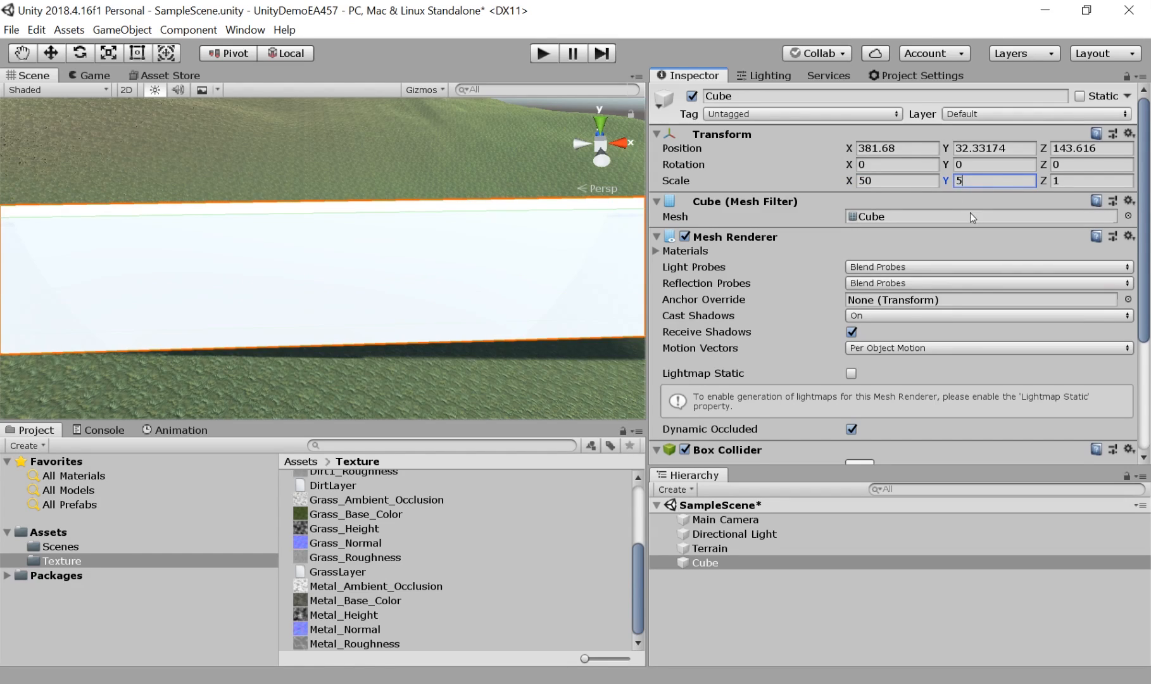
type("0")
key("Tab")
type("5")
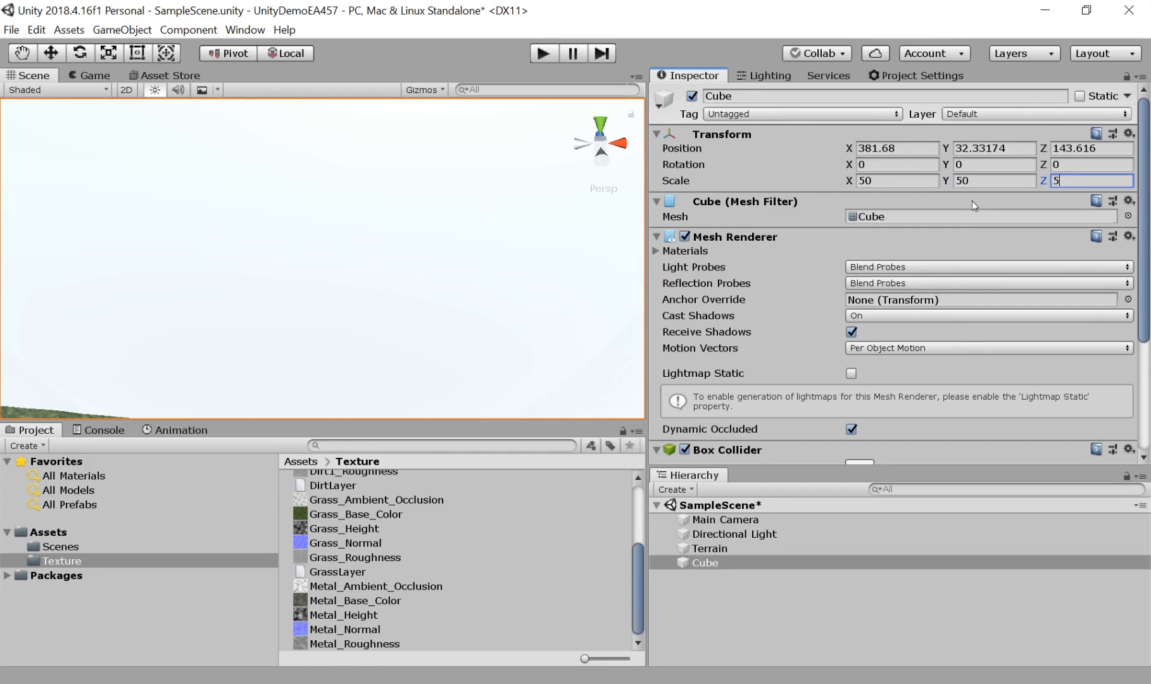
type("0")
Examine the enlarged cube from several sides, including from below the terrain, to check how it sits on the slope.
scroll(448, 239, "down", 6)
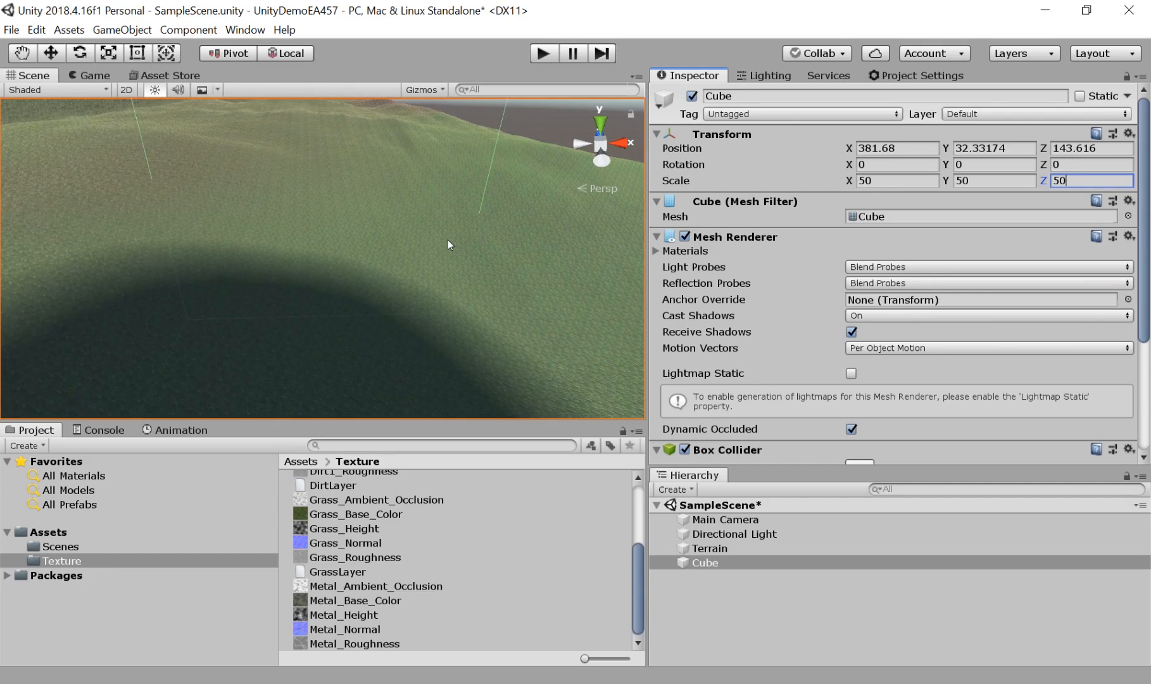
right_click_drag(448, 240, 597, 135)
key("f")
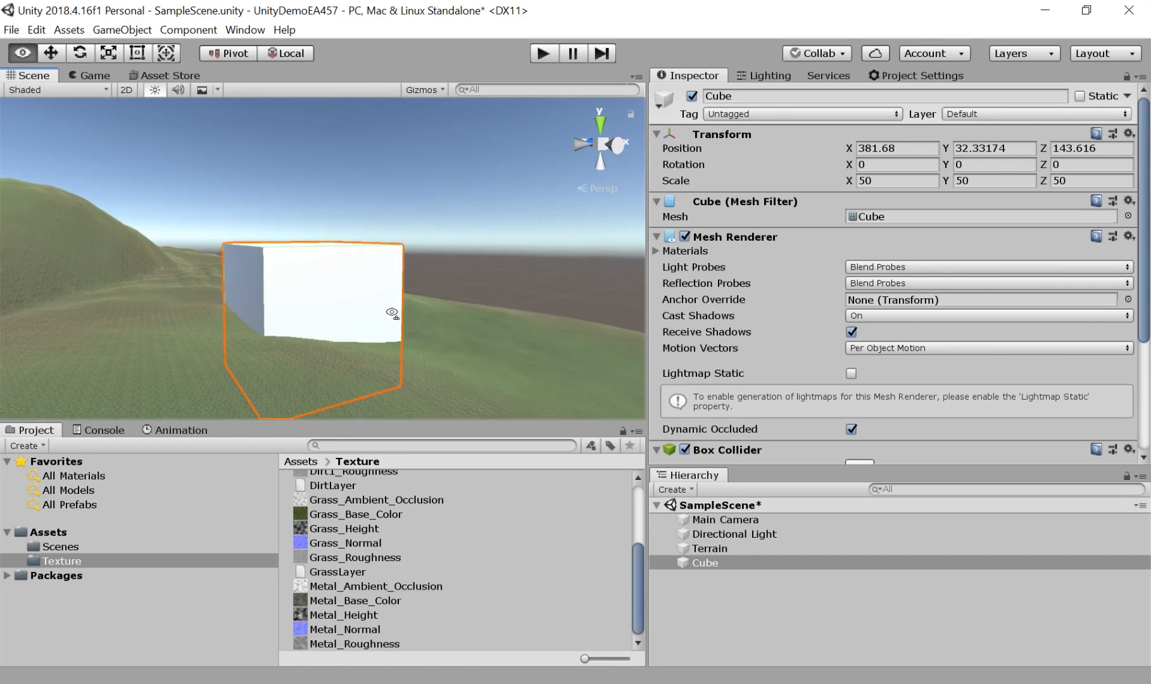
right_click_drag(371, 332, 457, 208)
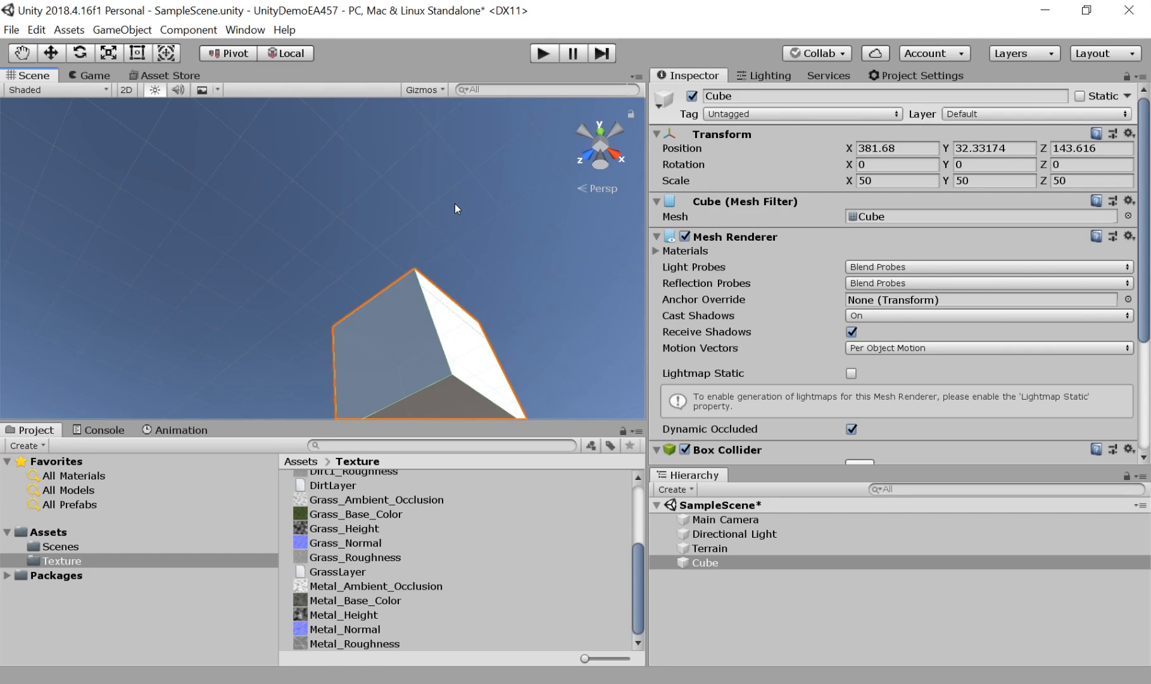
middle_click_drag(524, 197, 476, 514)
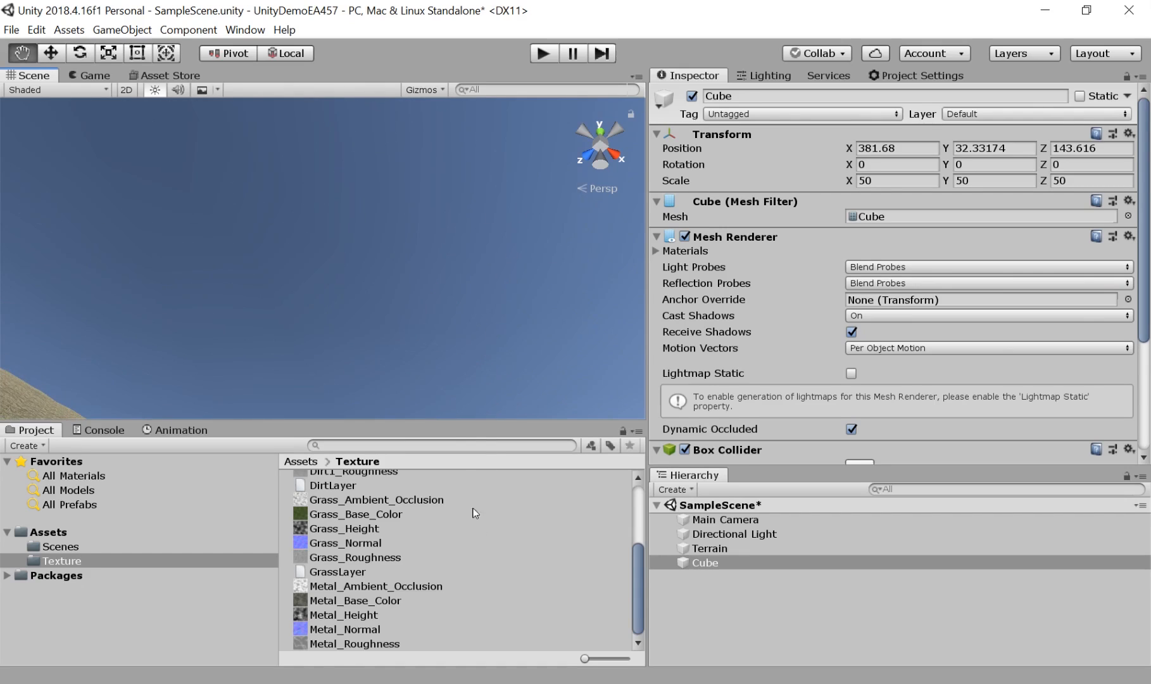
right_click_drag(426, 361, 331, 567)
right_click_drag(461, 268, 424, 414)
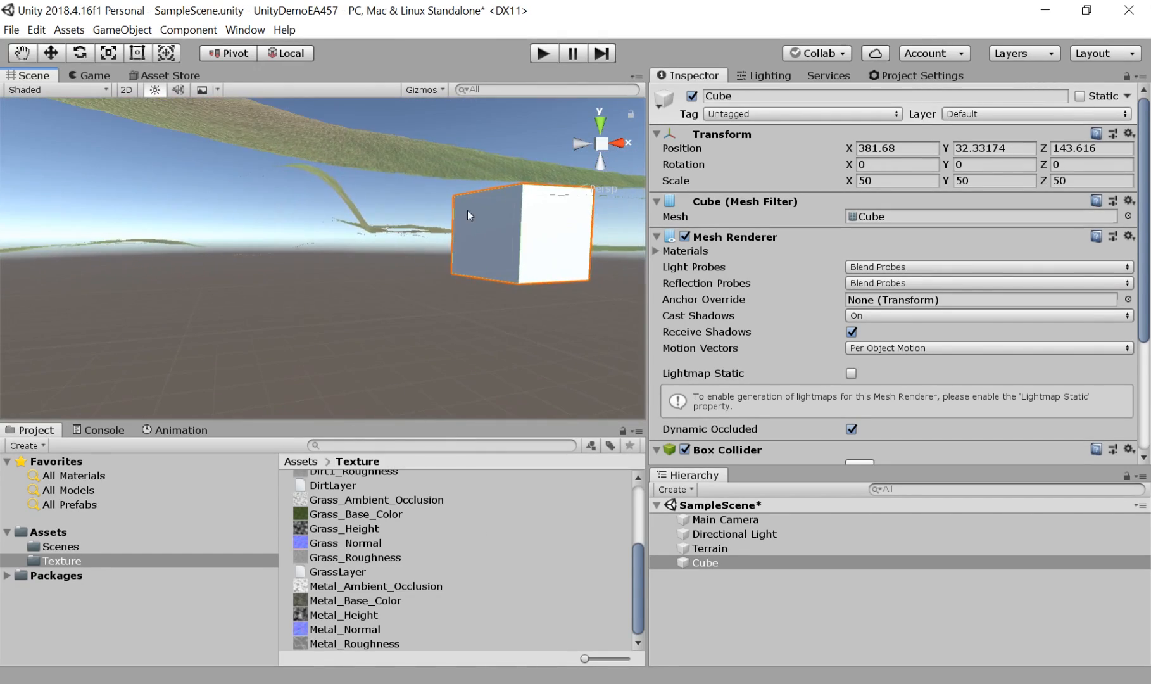
middle_click_drag(468, 210, 428, 442)
right_click_drag(418, 361, 345, 392)
middle_click_drag(501, 313, 394, 285)
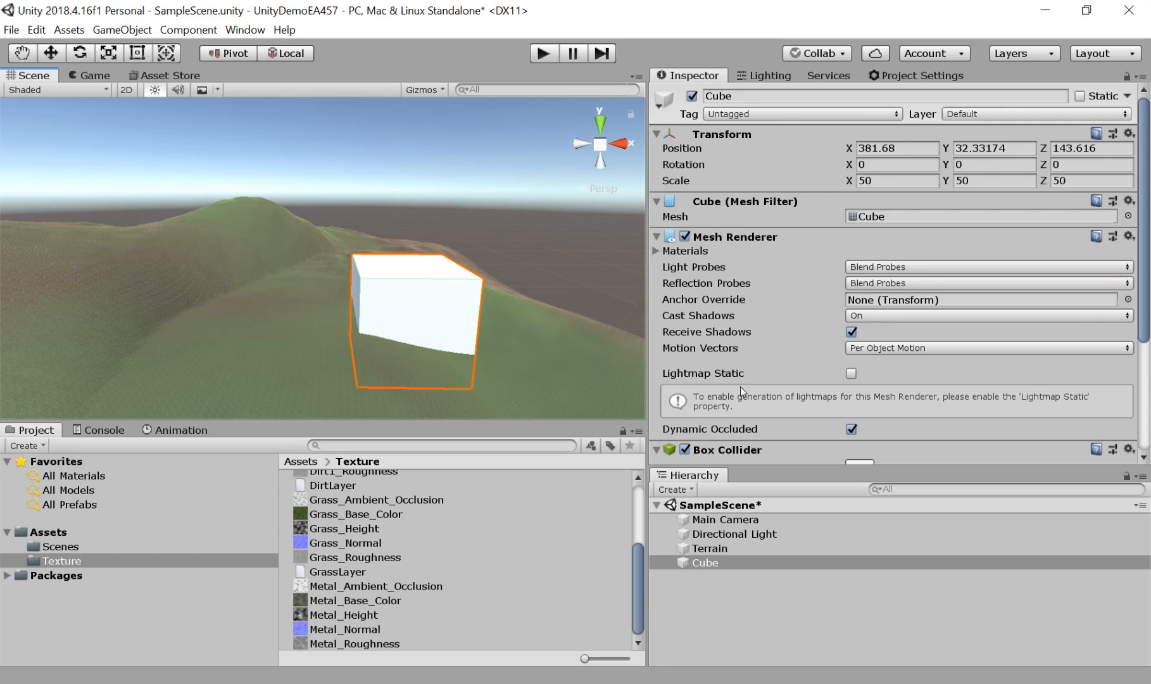
Review the cube's Mesh Renderer, Box Collider and Default-Material settings.
scroll(785, 261, "down", 5)
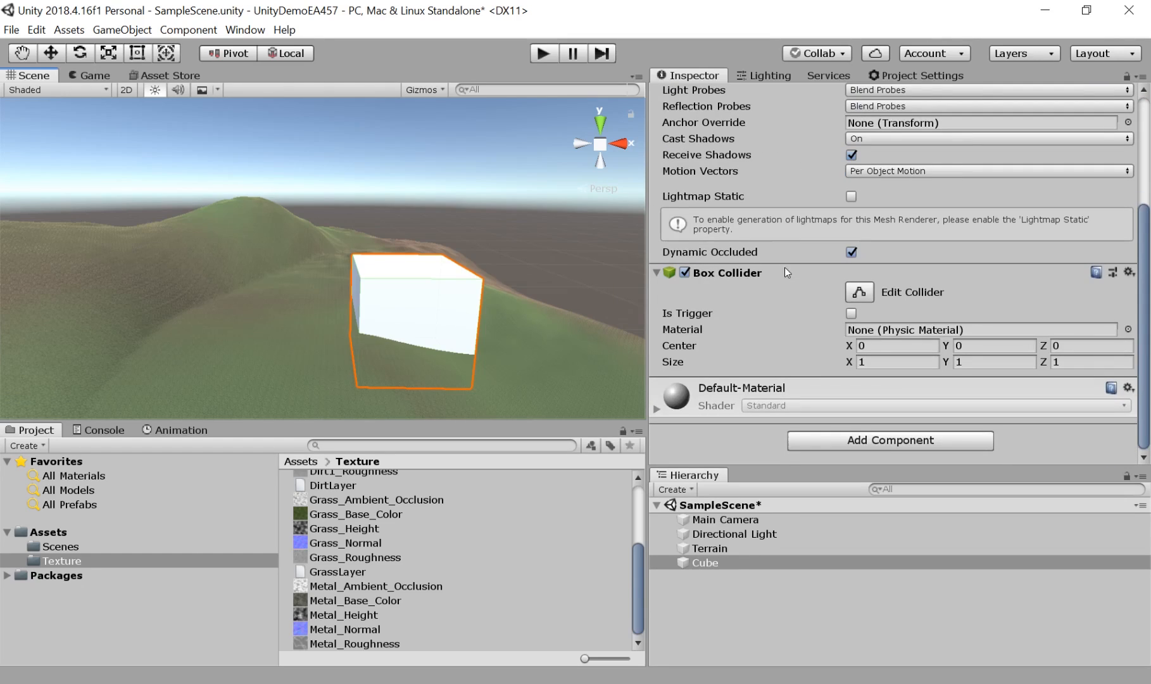
scroll(768, 341, "up", 5)
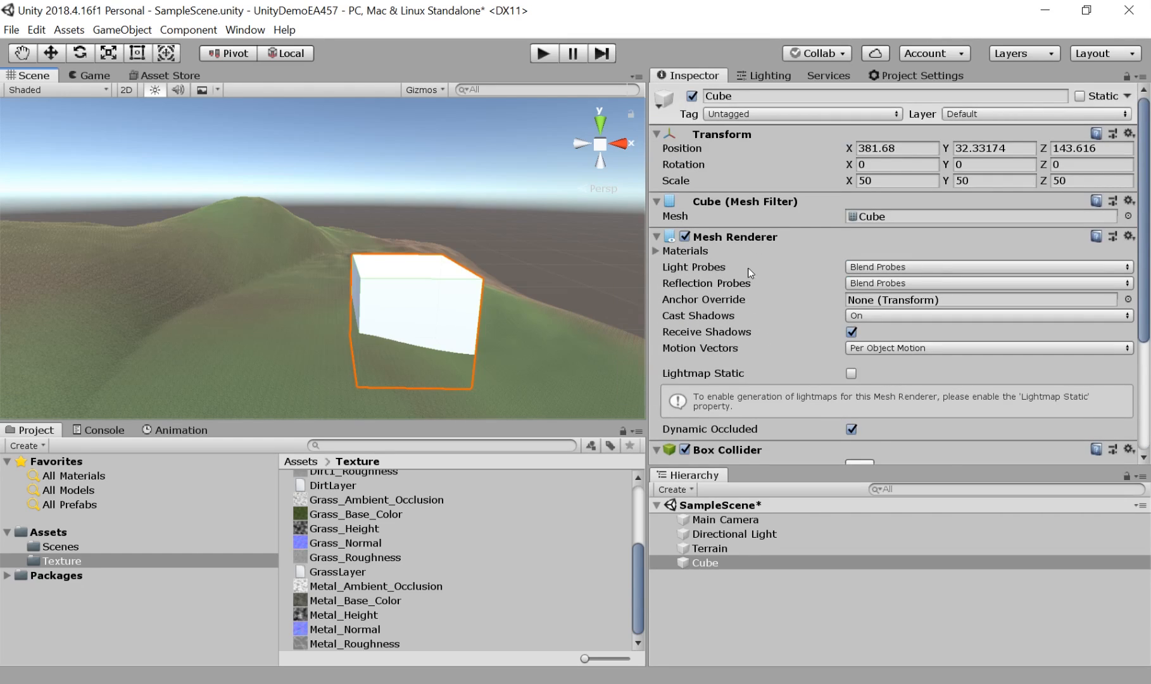
scroll(789, 230, "down", 5)
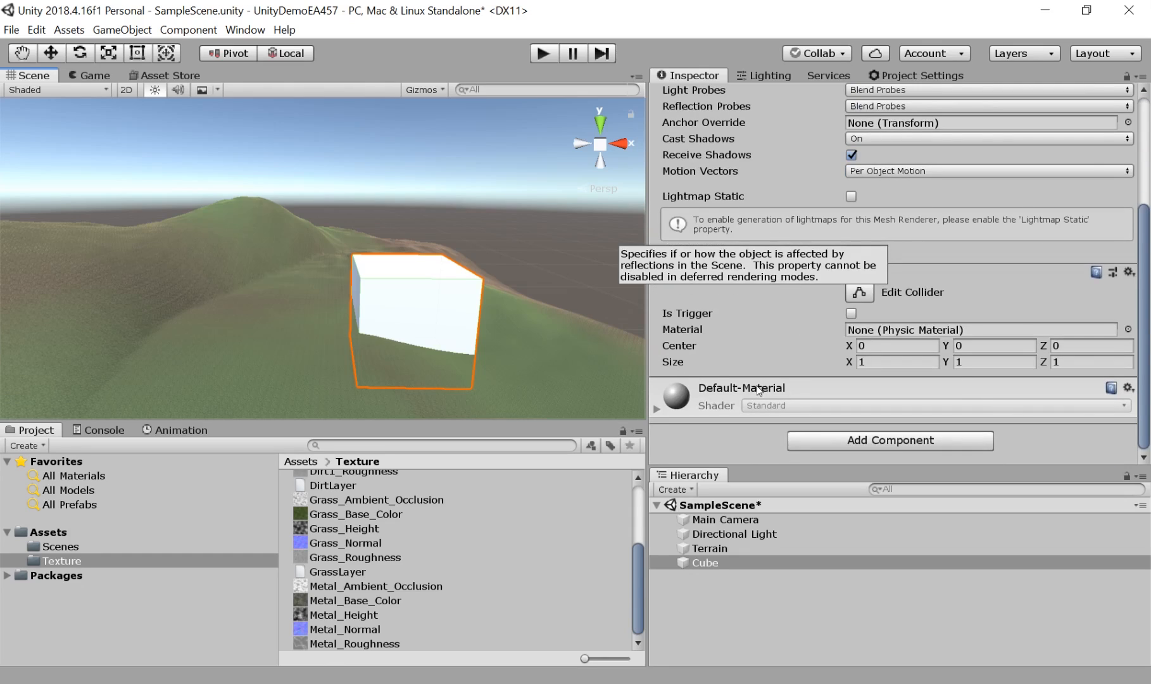
scroll(756, 385, "up", 5)
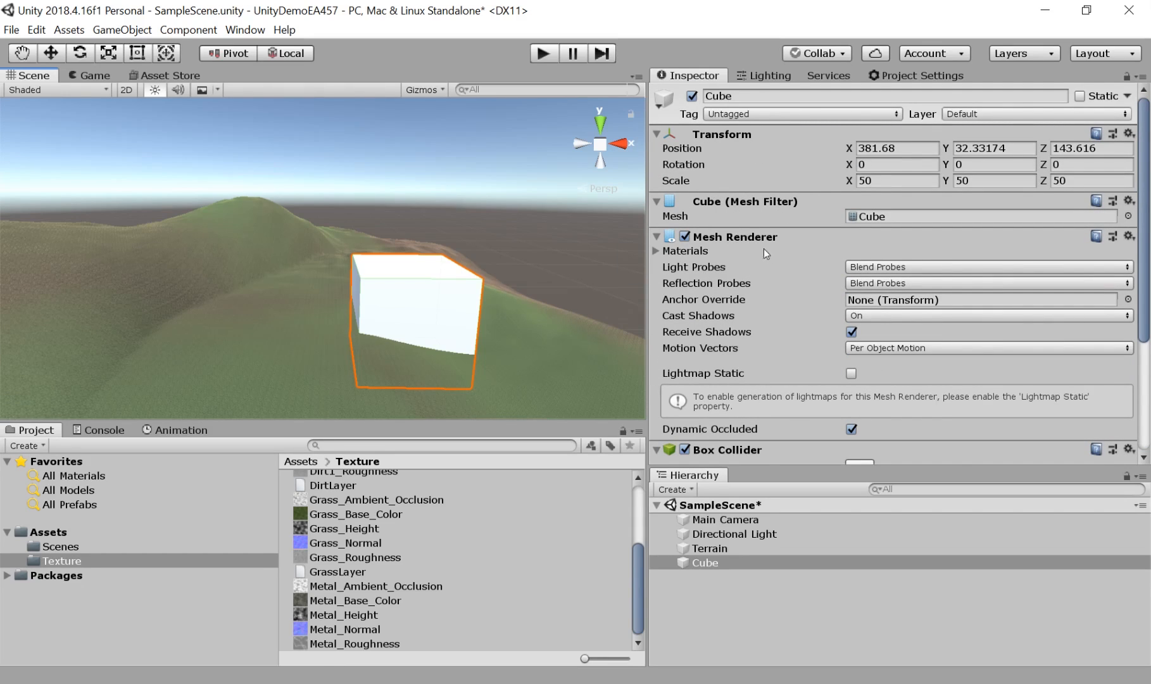
Add a 3D sphere object to the scene beside the cube.
scroll(766, 253, "down", 3)
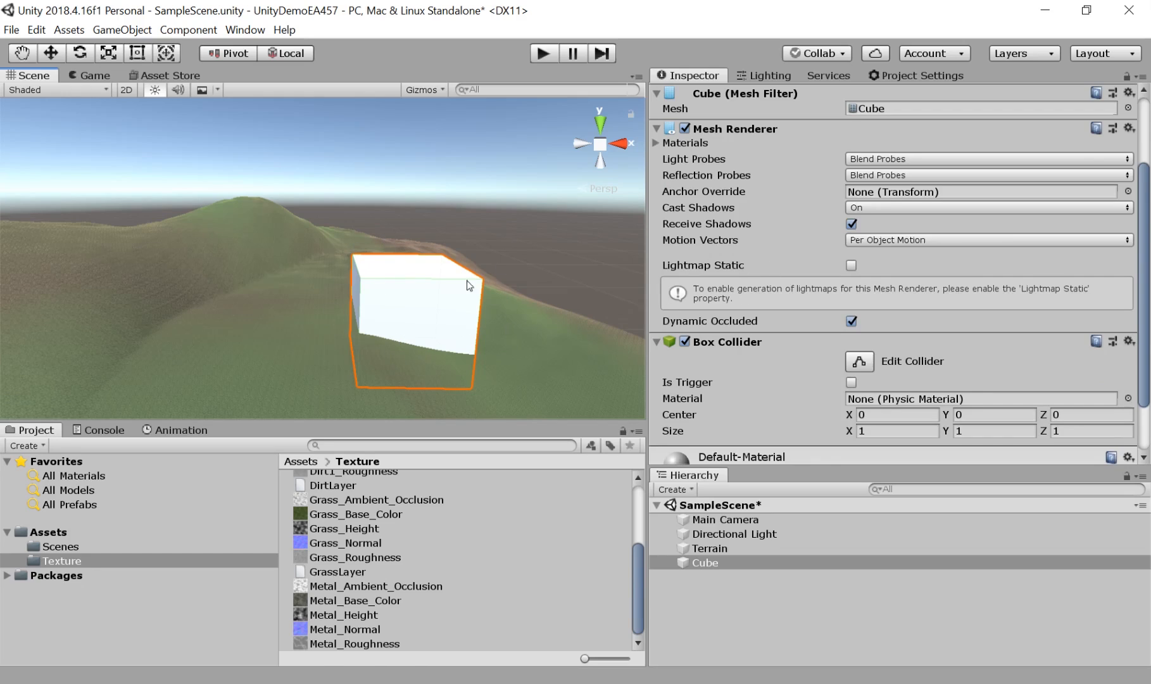
scroll(762, 339, "down", 2)
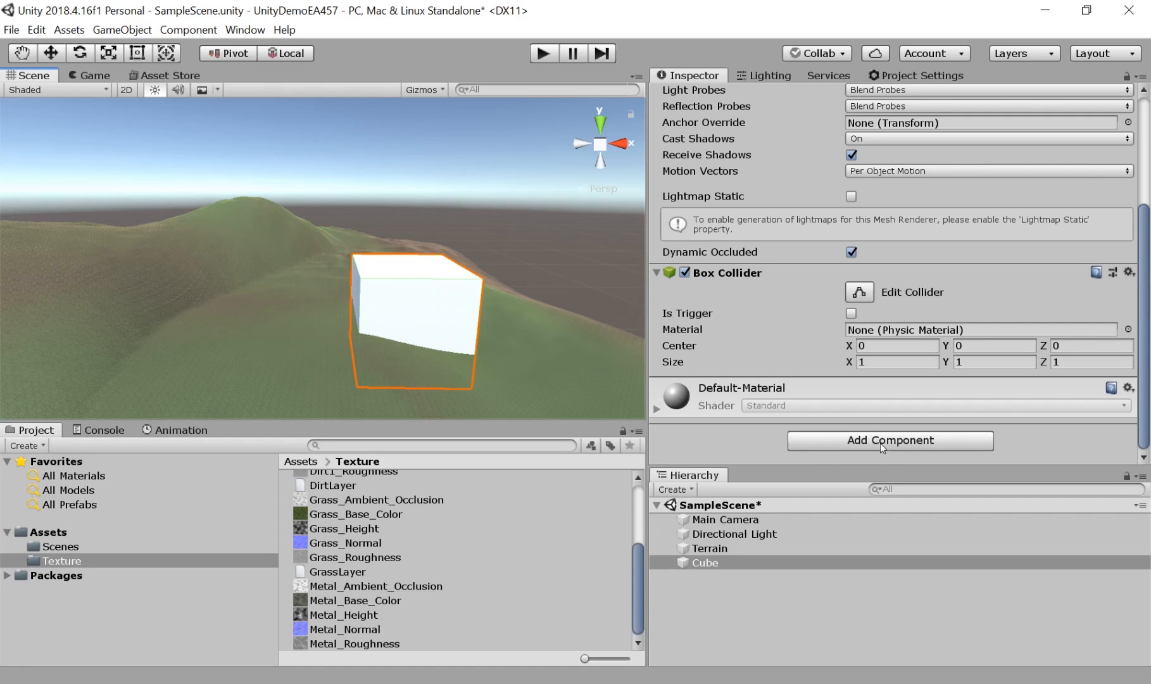
right_click(718, 599)
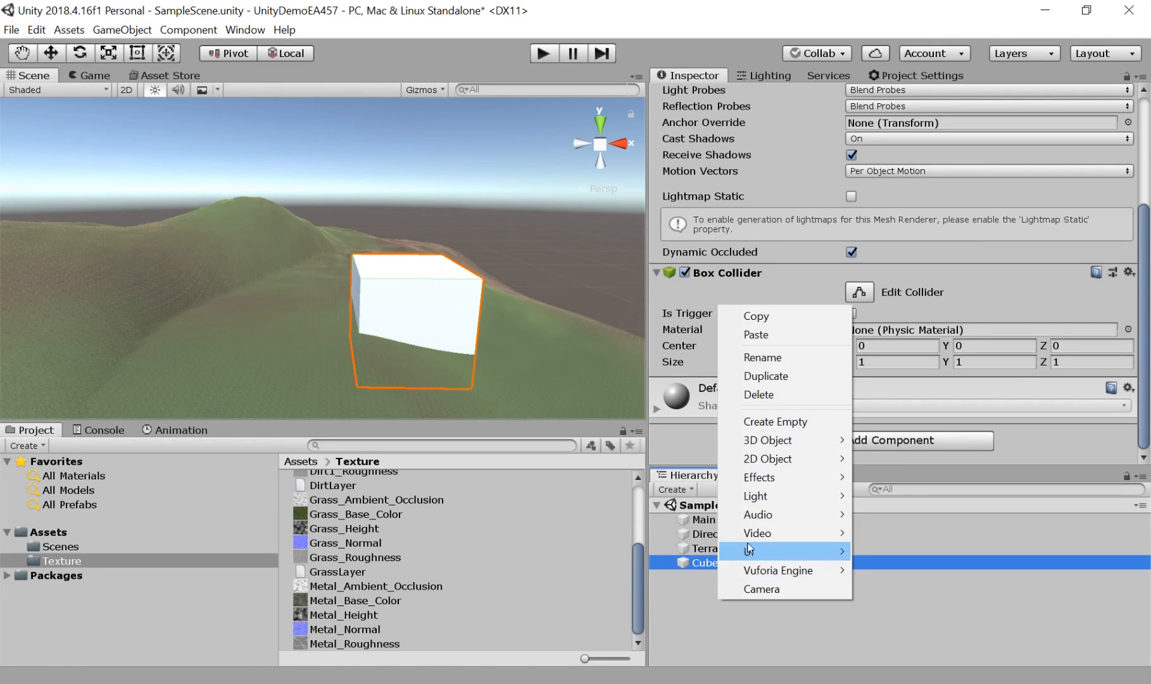
mouse_move(782, 447)
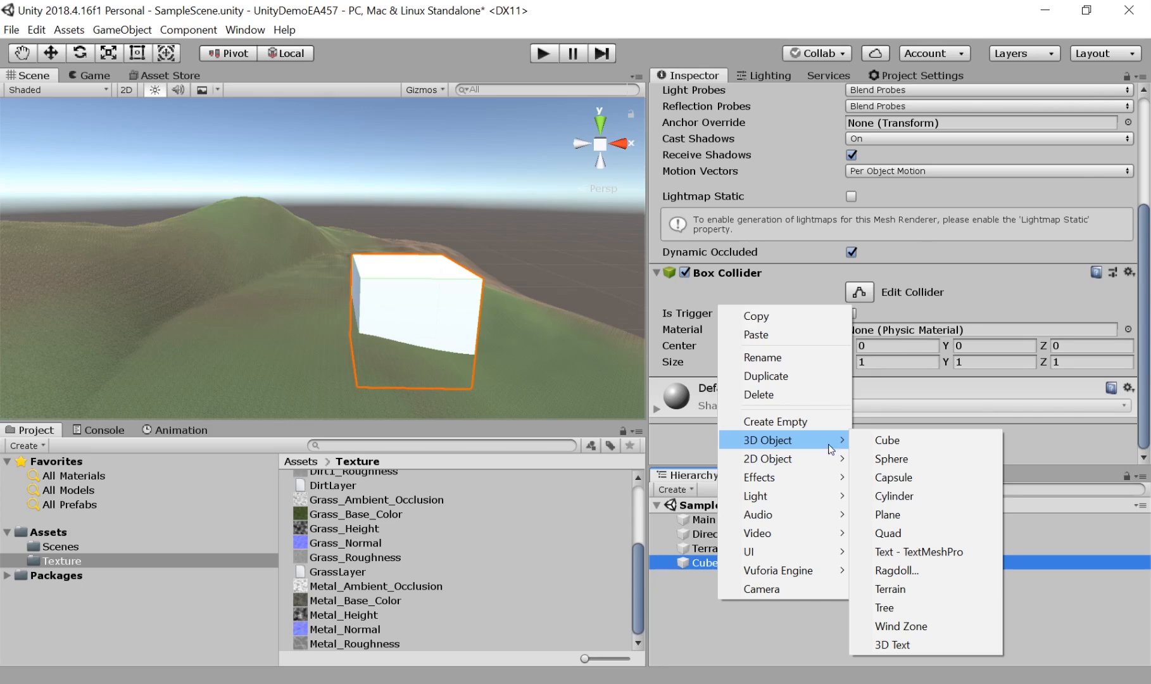
left_click(905, 460)
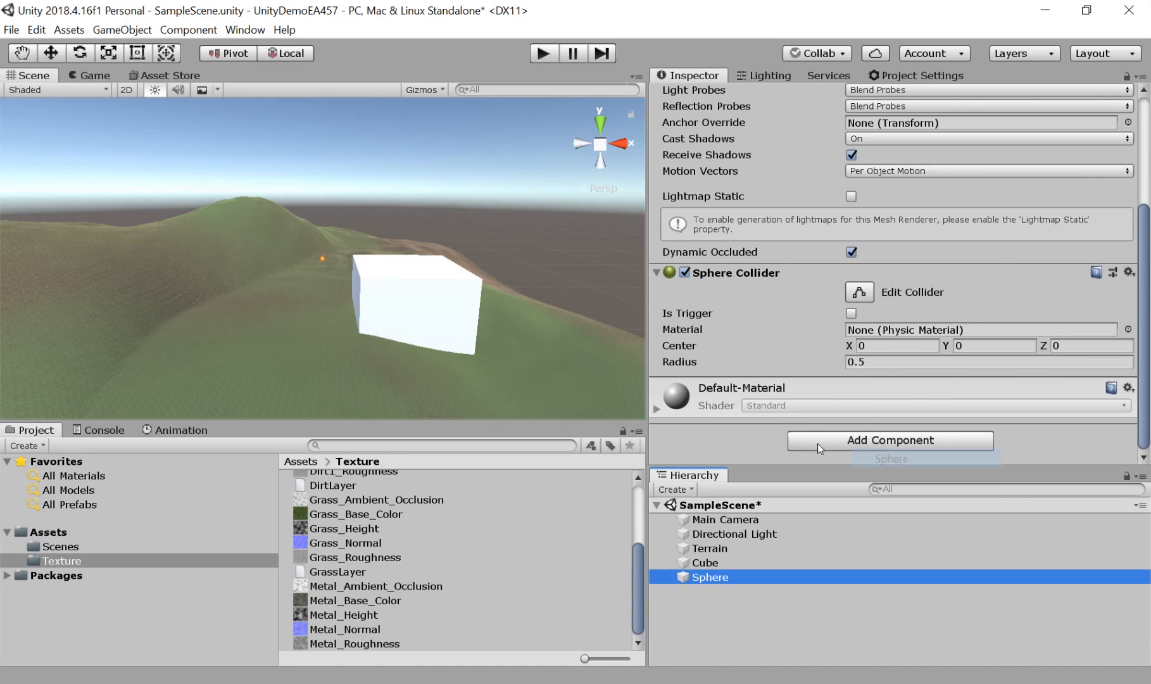
left_click(319, 264)
key("f")
scroll(348, 289, "down", 10)
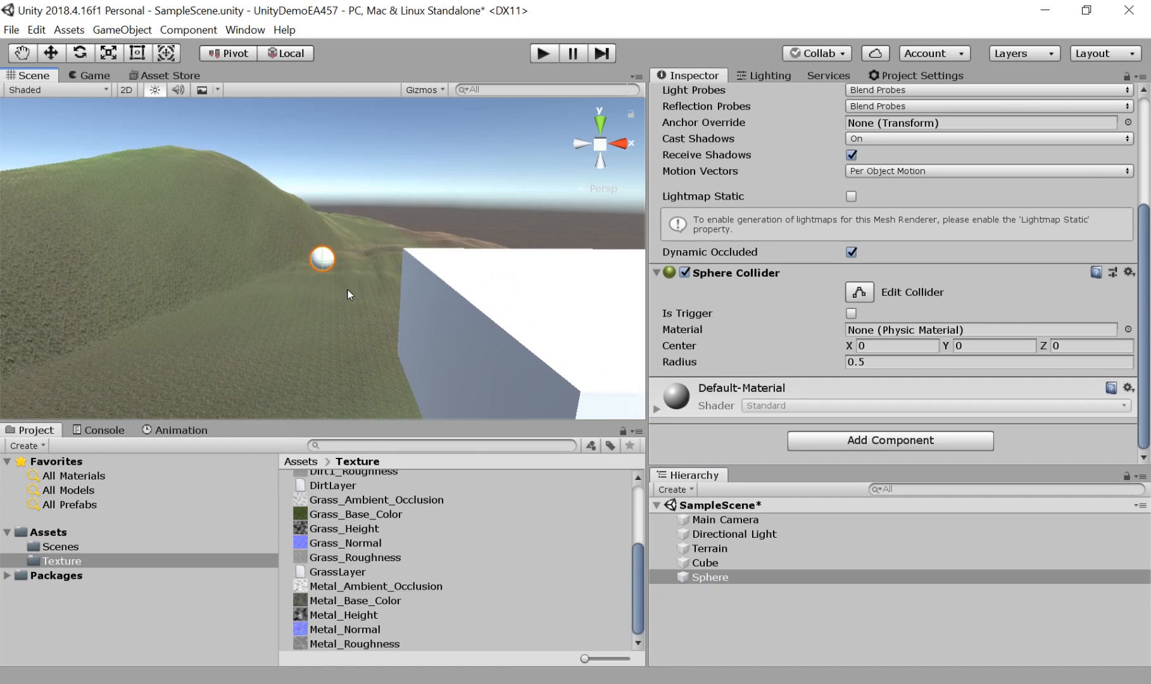
Compare the rotate, move and scale handles on the sphere and check its Transform values.
key("e")
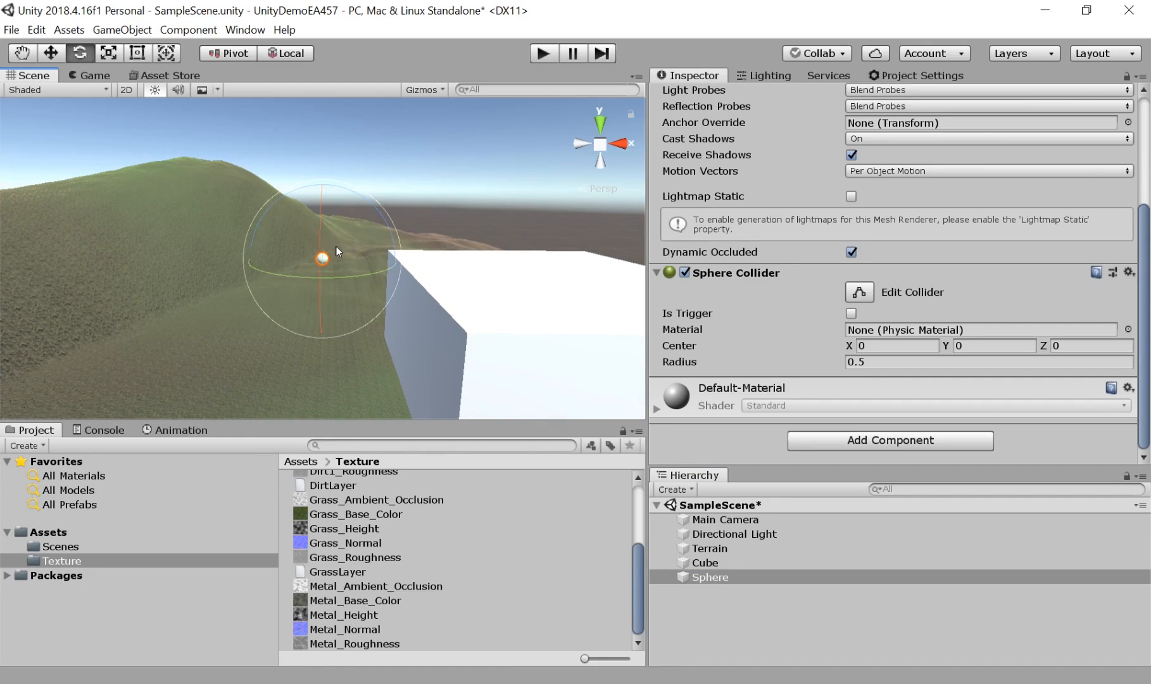
key("w")
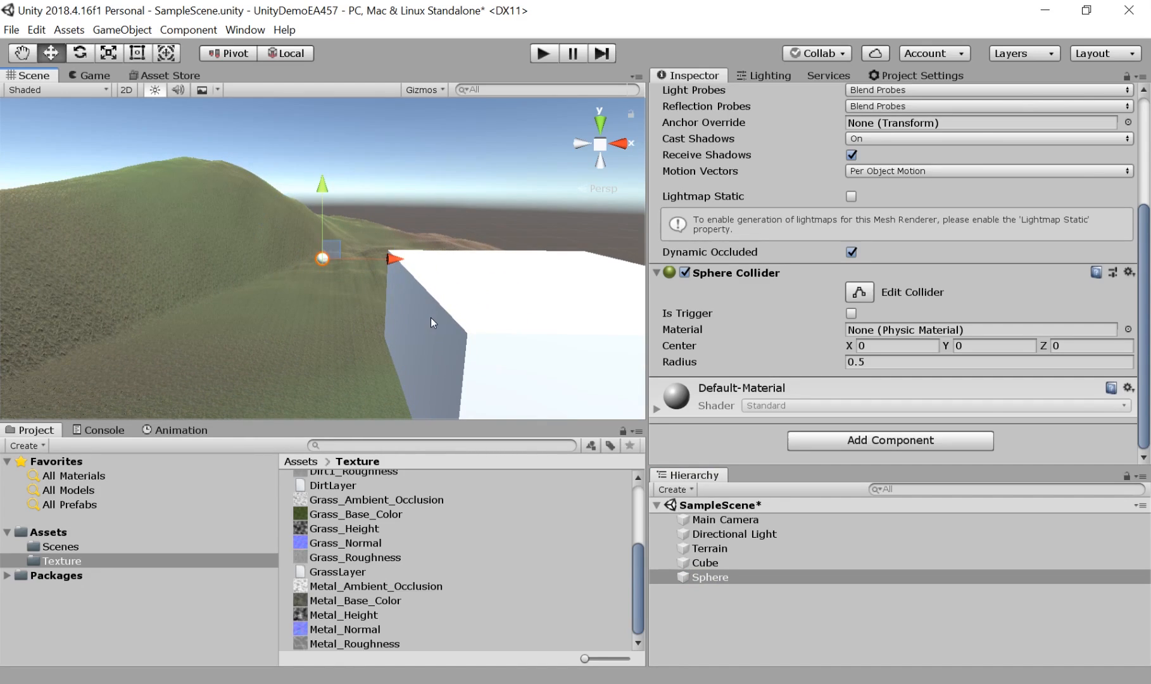
scroll(1003, 223, "up", 5)
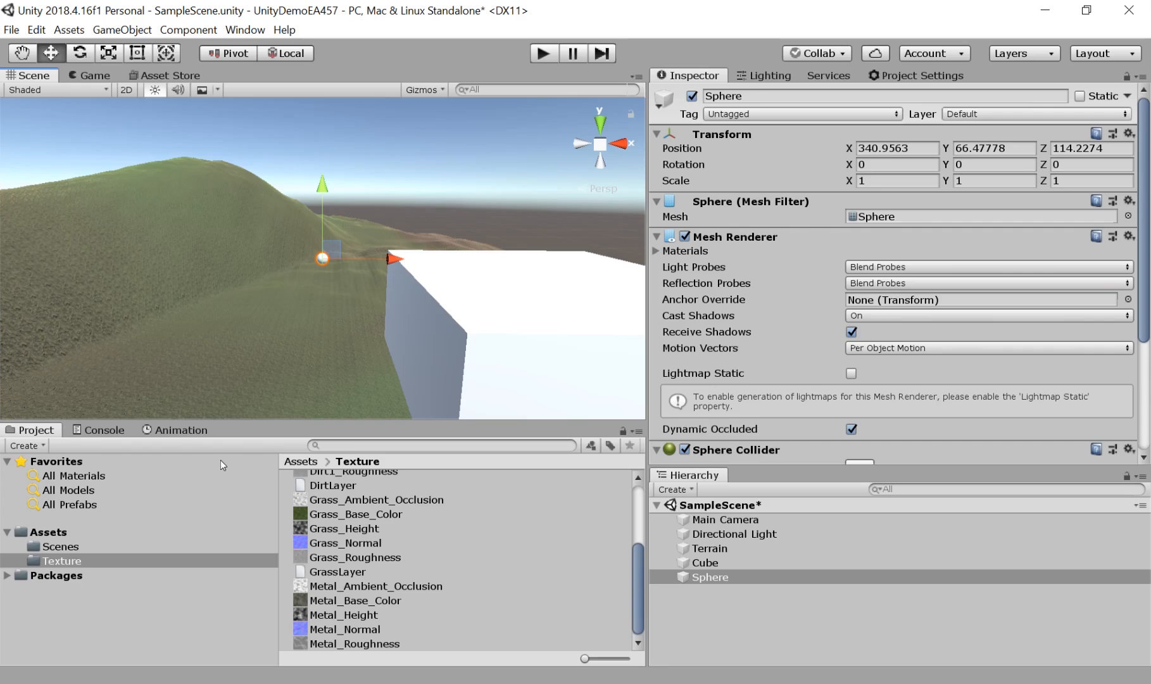
key("e")
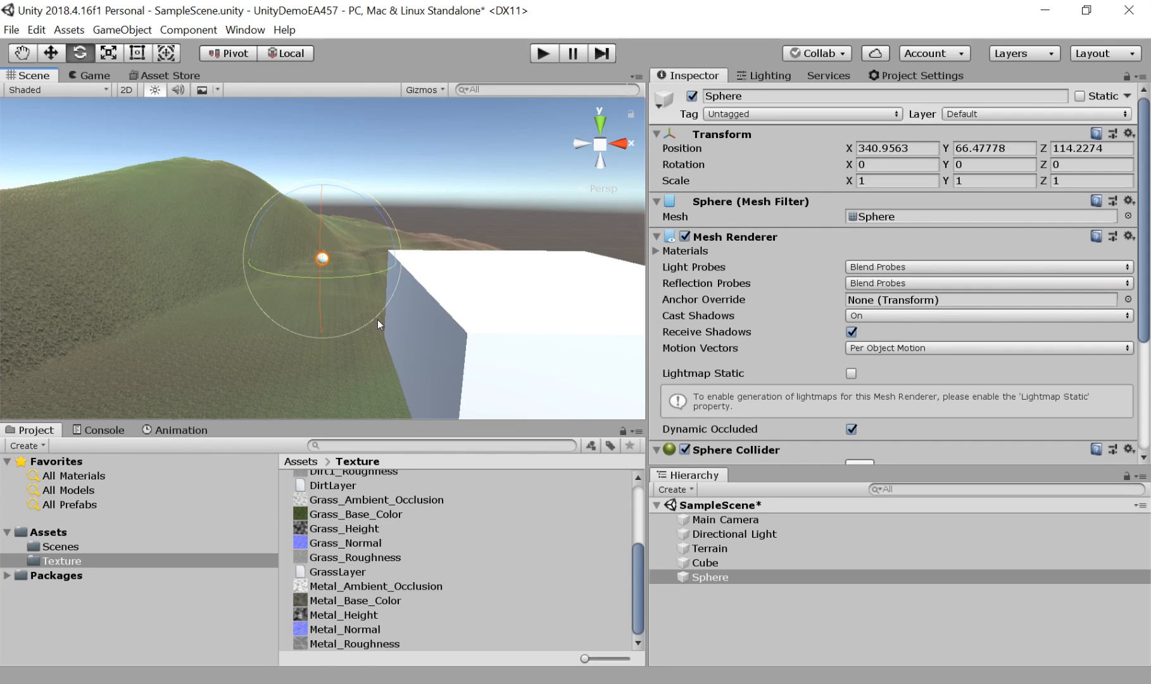
key("r")
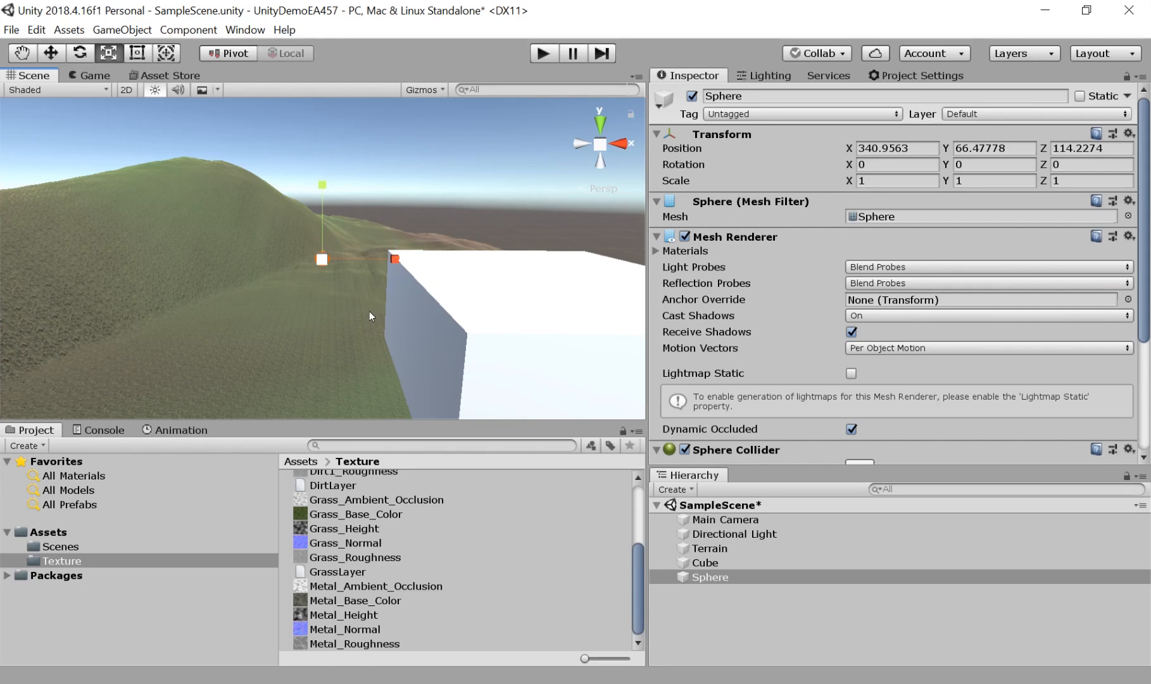
key("q")
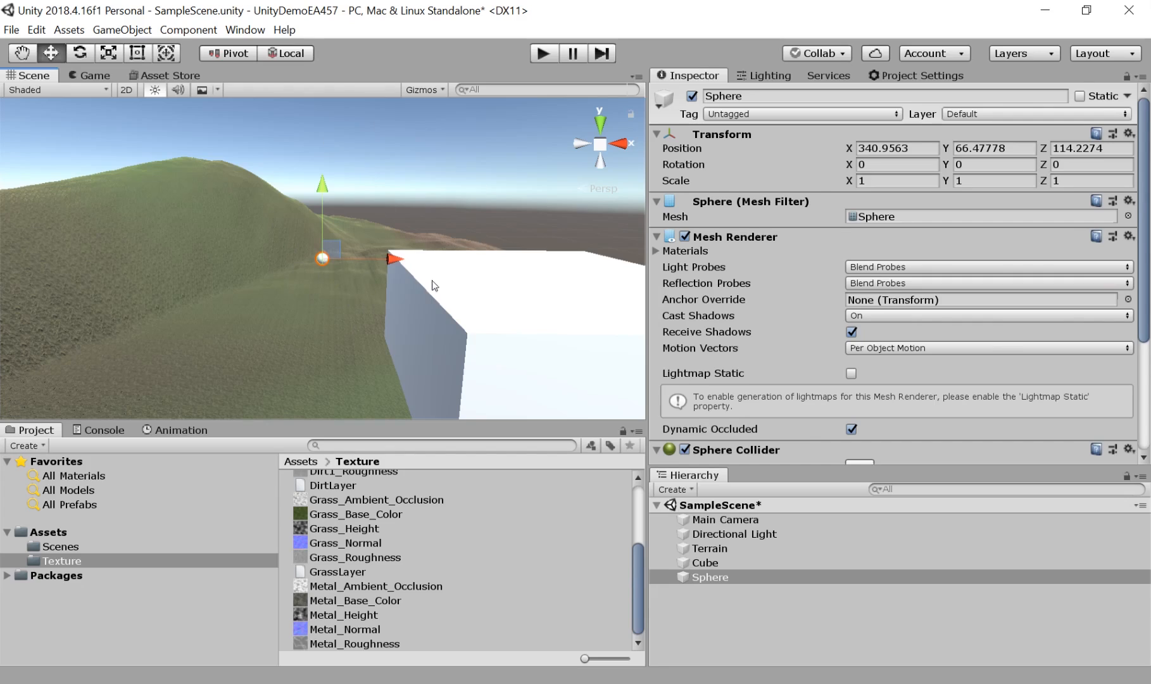
Move the sphere above the cube's top face, to about X 384.2 and Z 142.3.
left_click_drag(436, 285, 561, 250)
key("w")
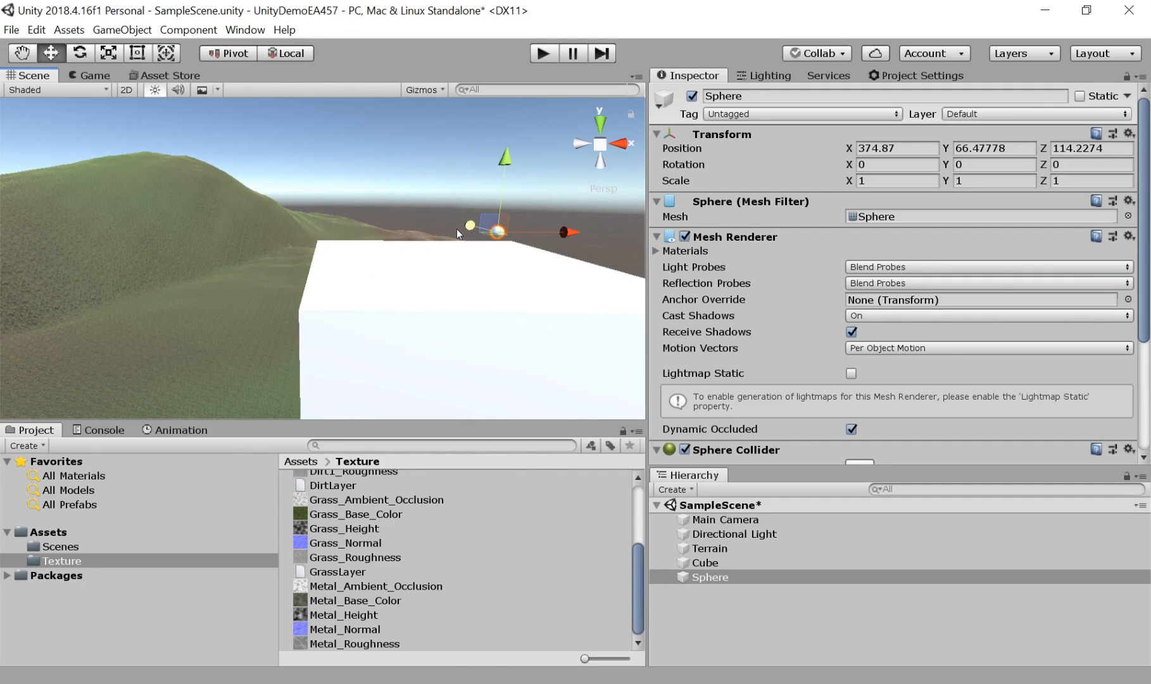
left_click_drag(458, 229, 350, 117)
middle_click_drag(391, 220, 259, 389)
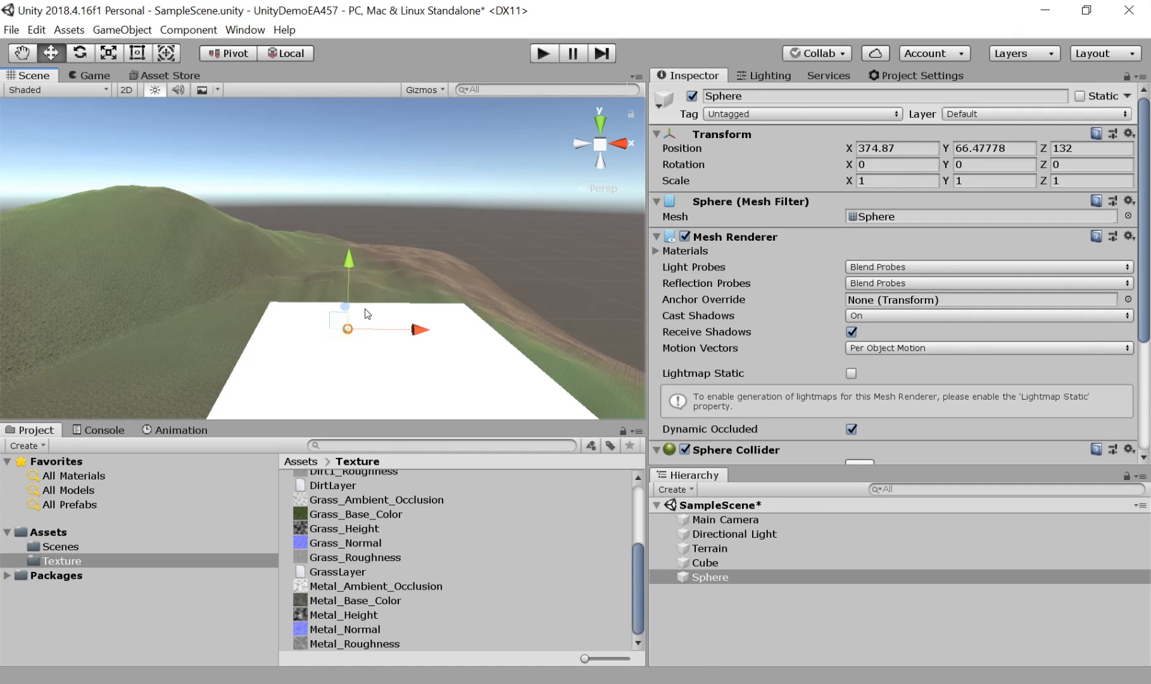
left_click_drag(342, 306, 334, 271)
middle_click_drag(334, 272, 256, 262)
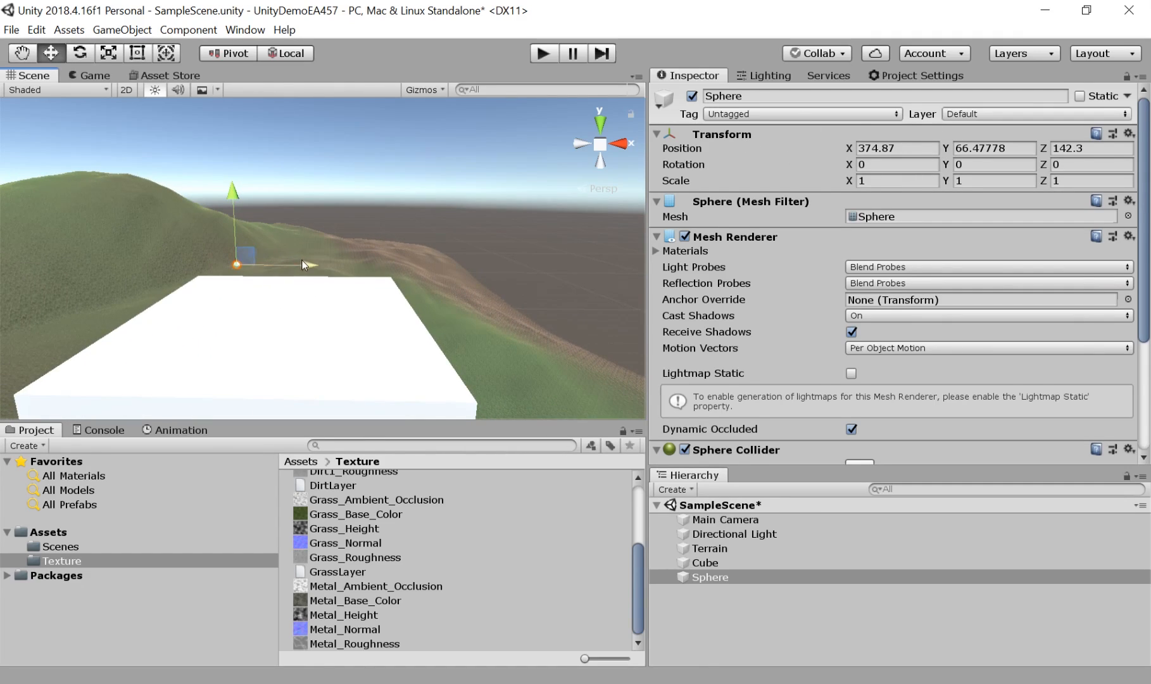
left_click_drag(302, 259, 359, 260)
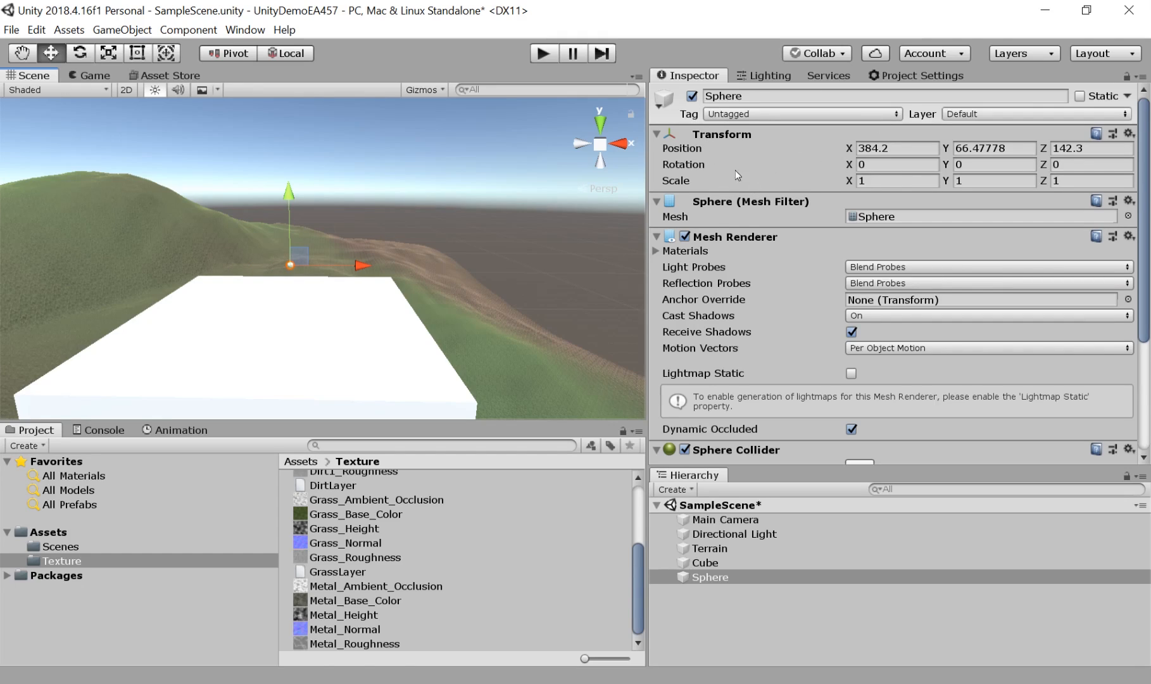
Add a 3D Rigidbody component to the sphere, searching the component list for "rigid bo".
scroll(711, 156, "down", 3)
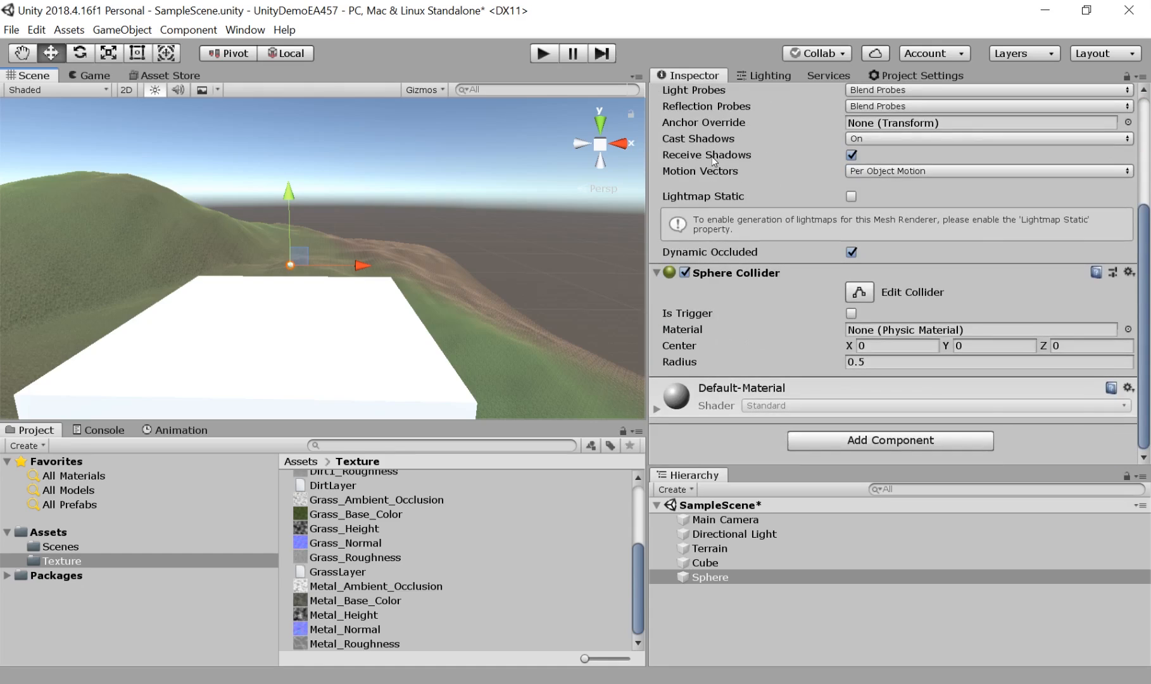
scroll(711, 157, "up", 3)
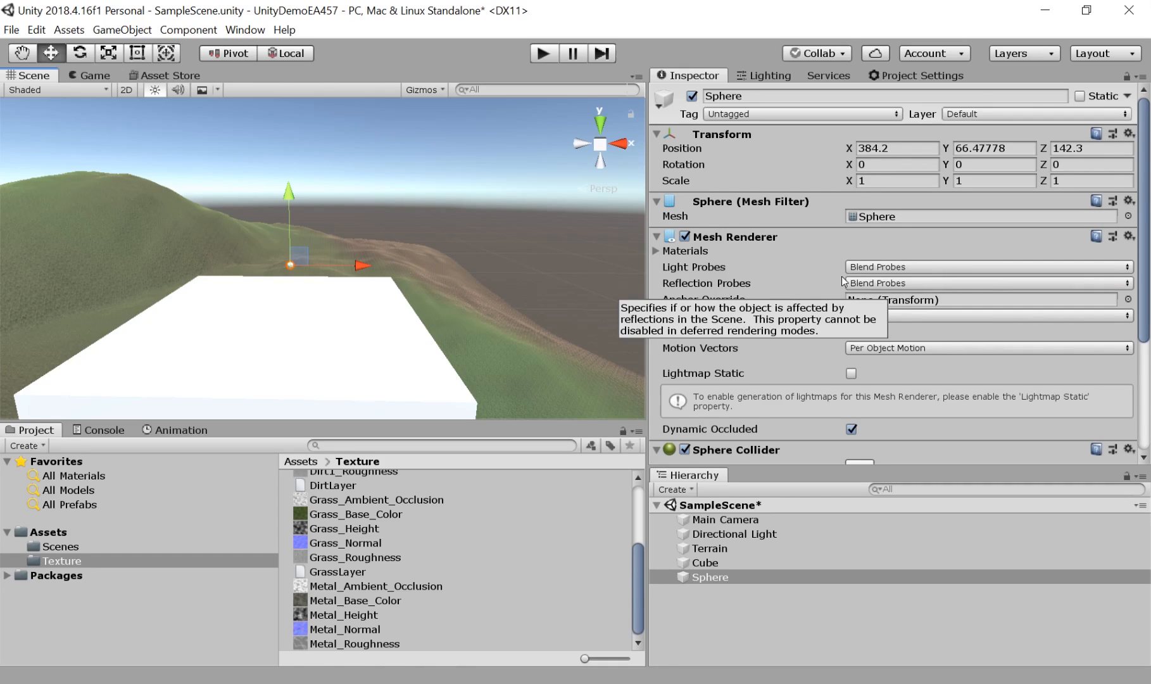
scroll(841, 276, "down", 4)
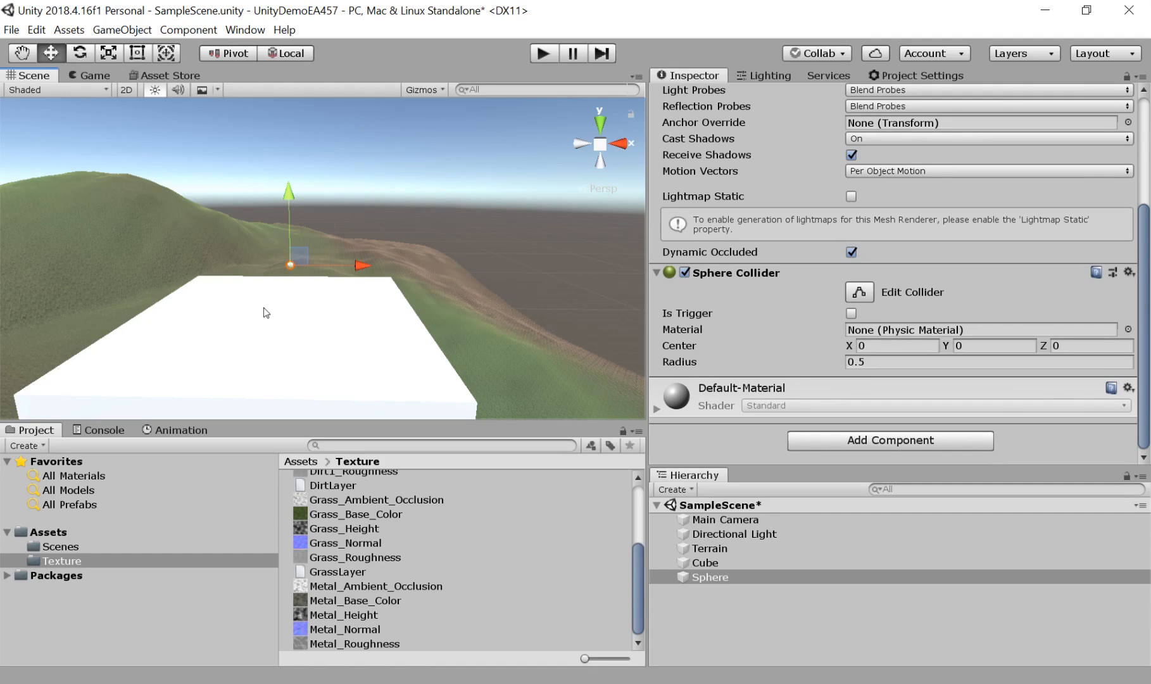
left_click(839, 441)
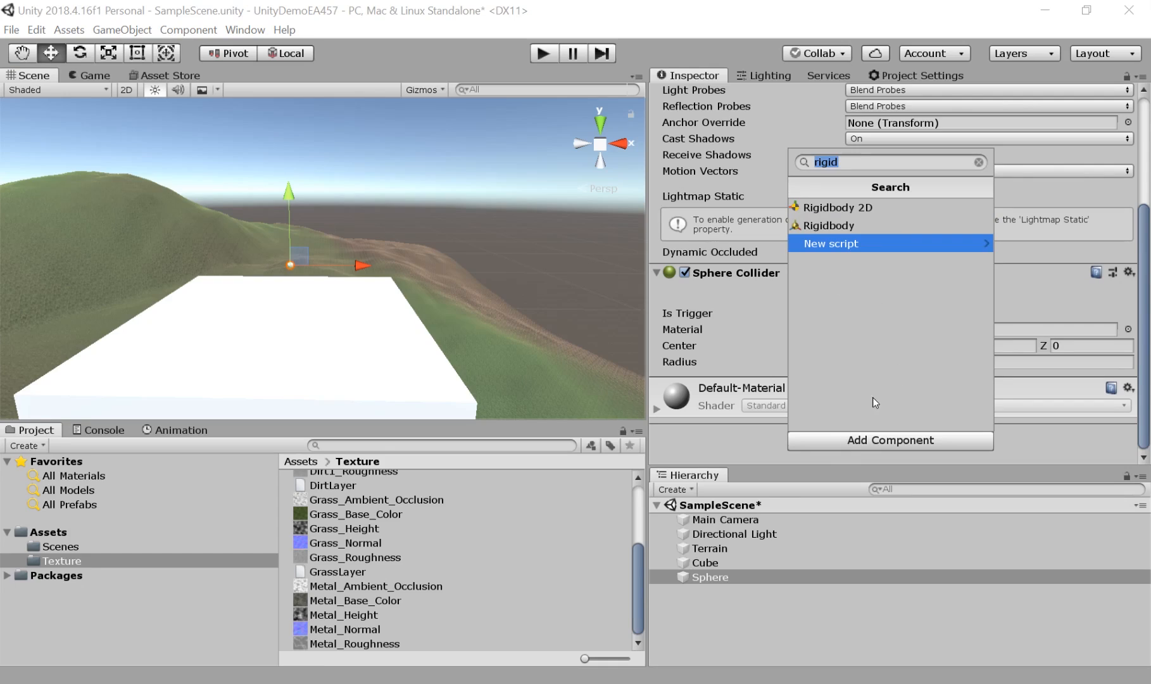
left_click(723, 450)
left_click(904, 445)
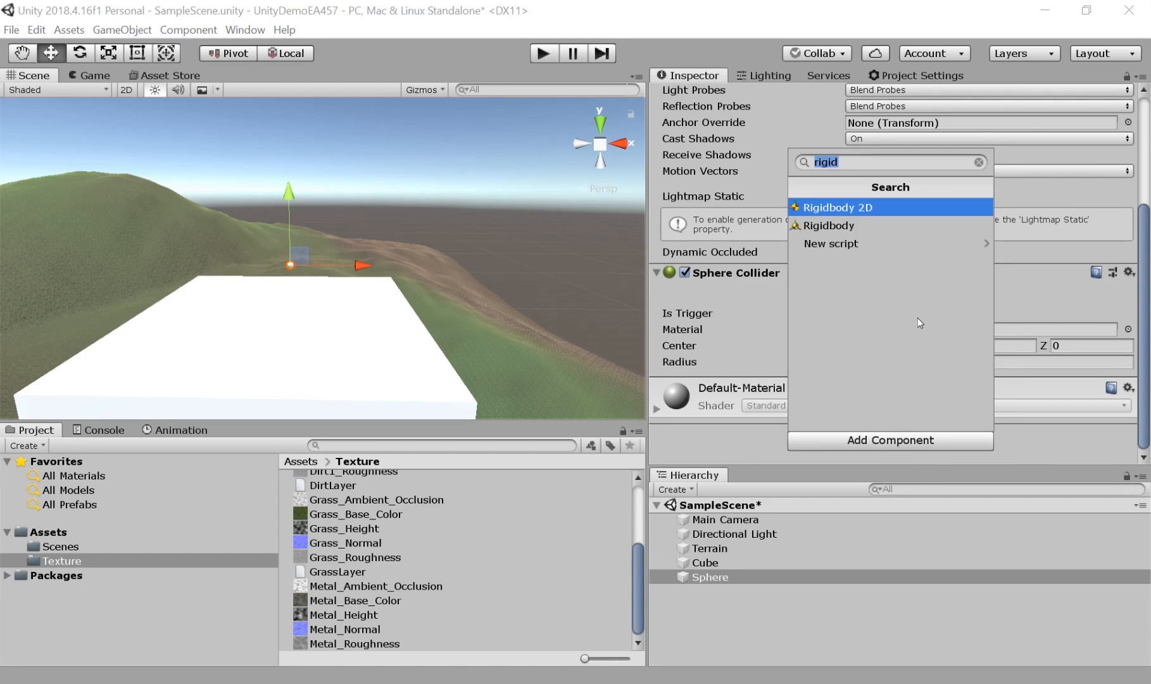
left_click(978, 162)
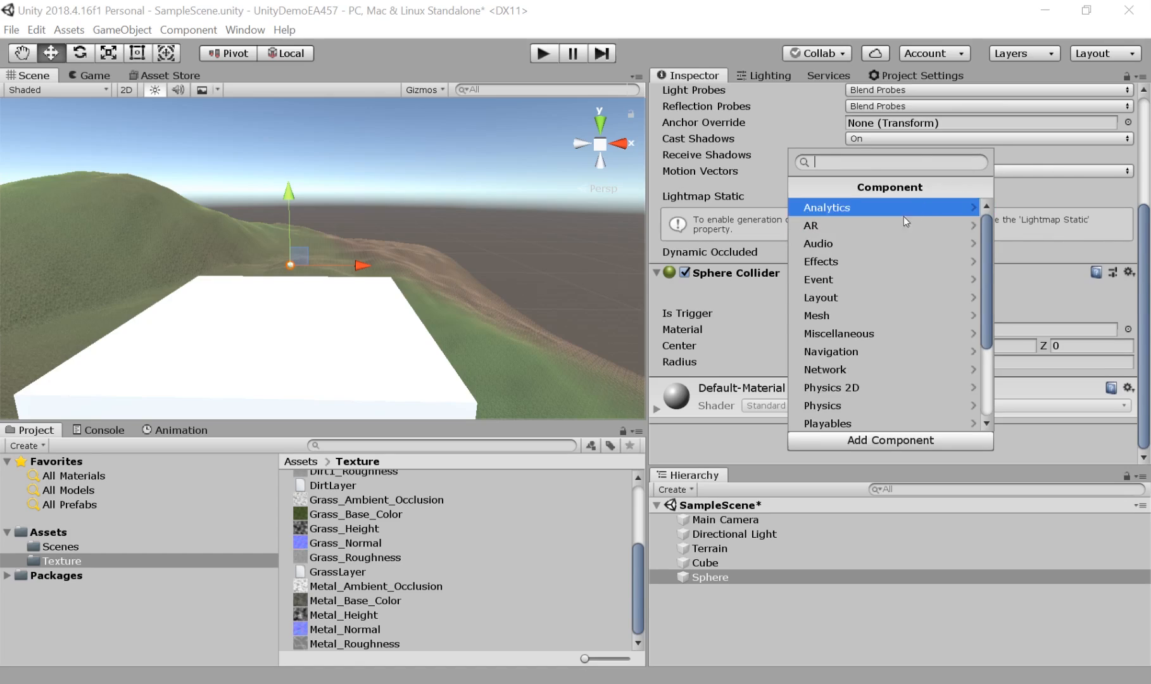
scroll(906, 336, "down", 4)
scroll(917, 254, "up", 4)
type("r")
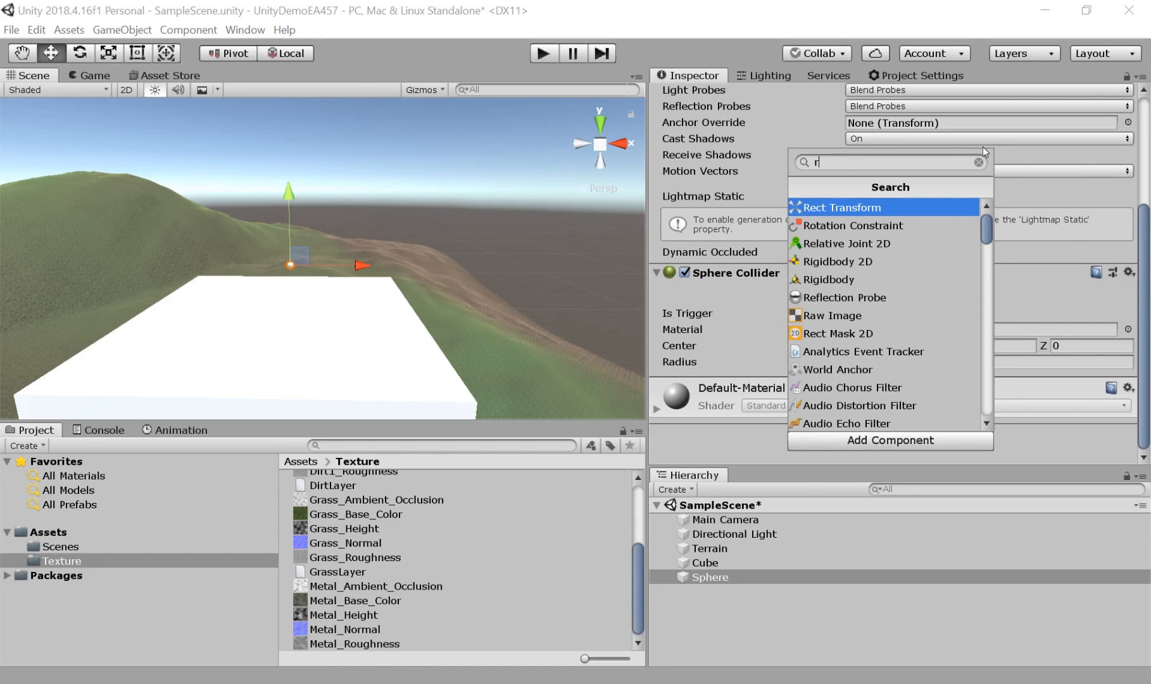
type("igid bo")
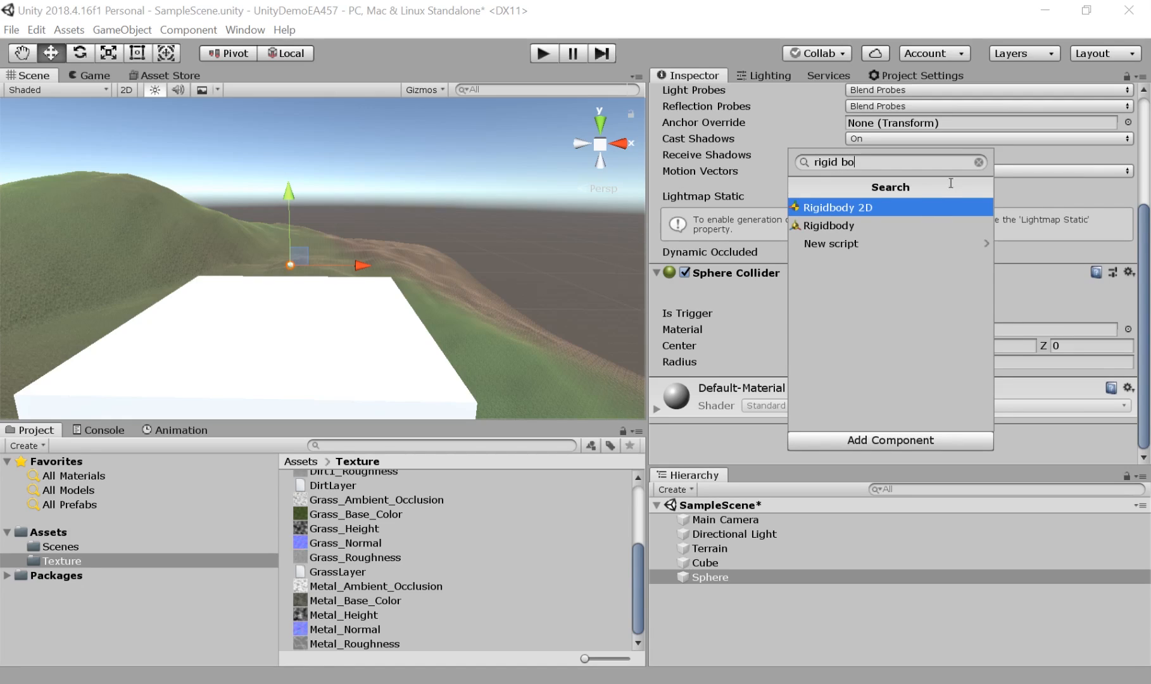
left_click(883, 226)
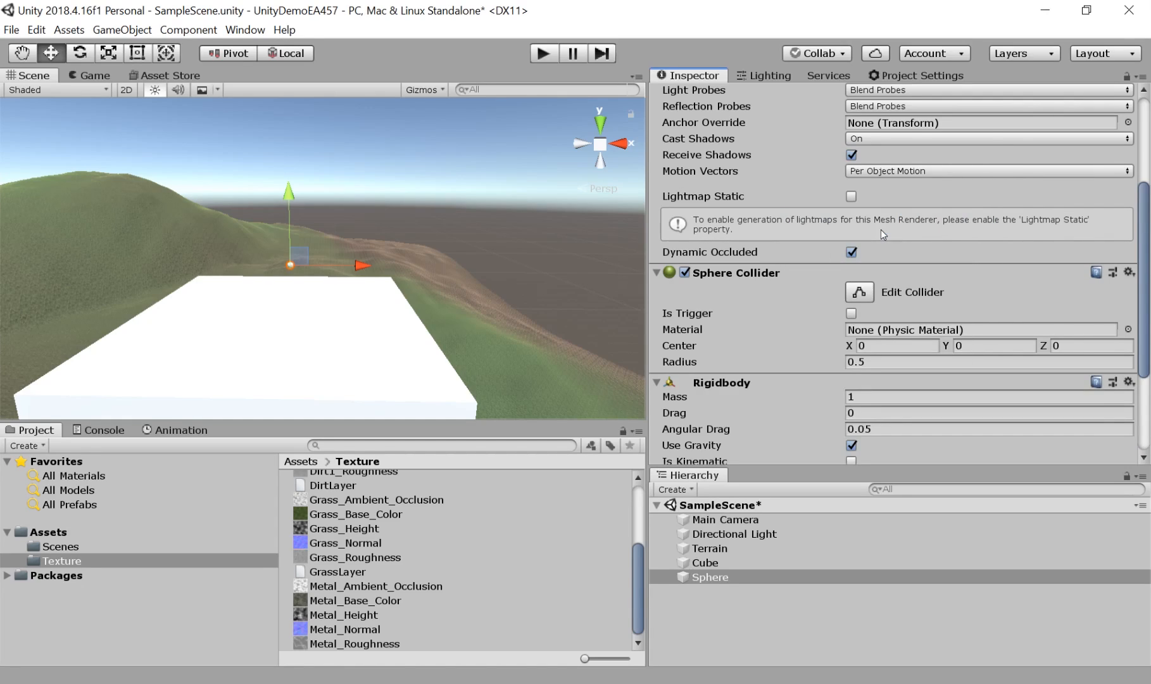
scroll(880, 229, "down", 4)
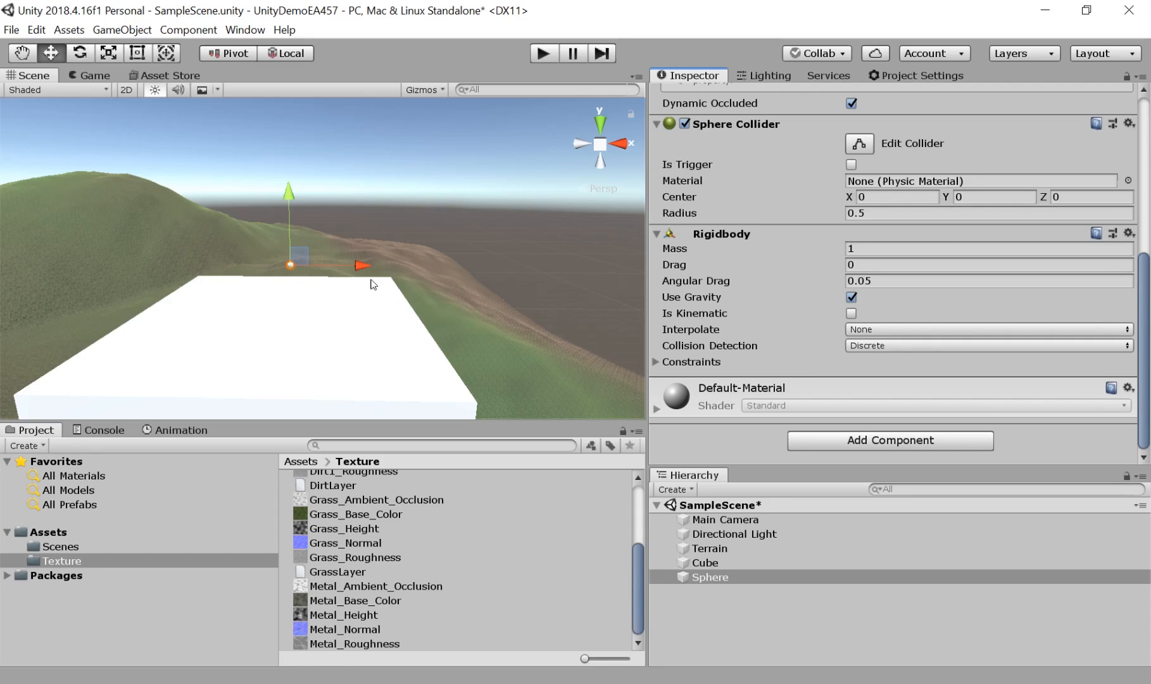
Run the scene with Maximize On Play turned off and watch the sphere in the Scene view.
left_click(543, 53)
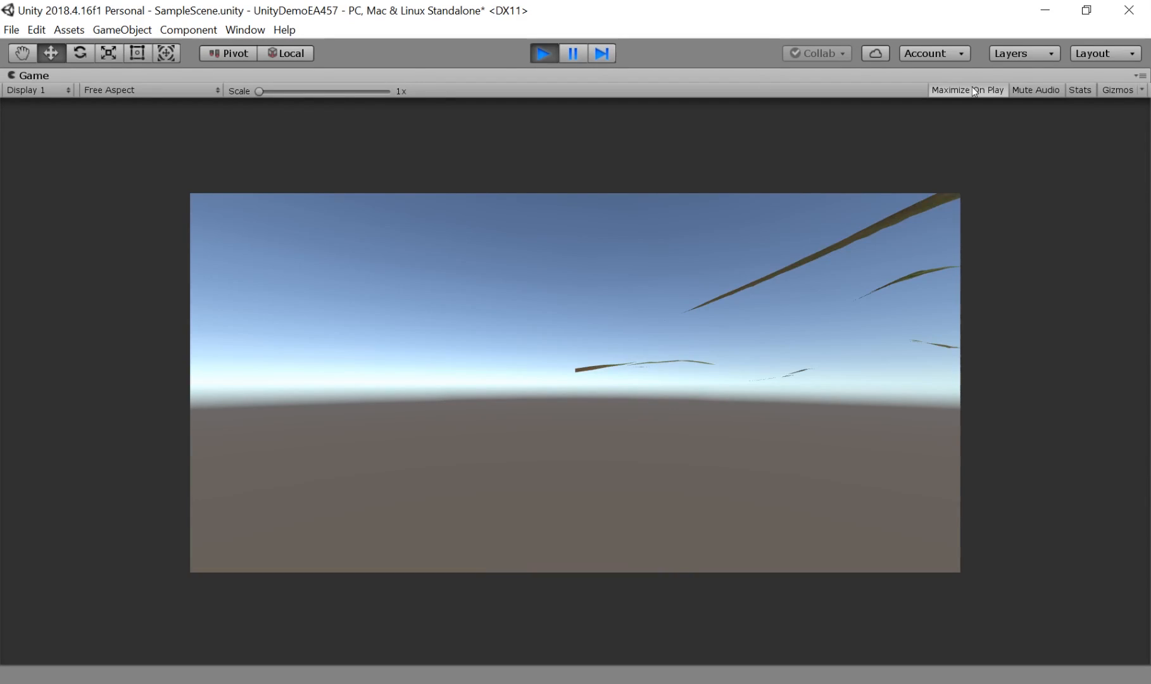
left_click(548, 53)
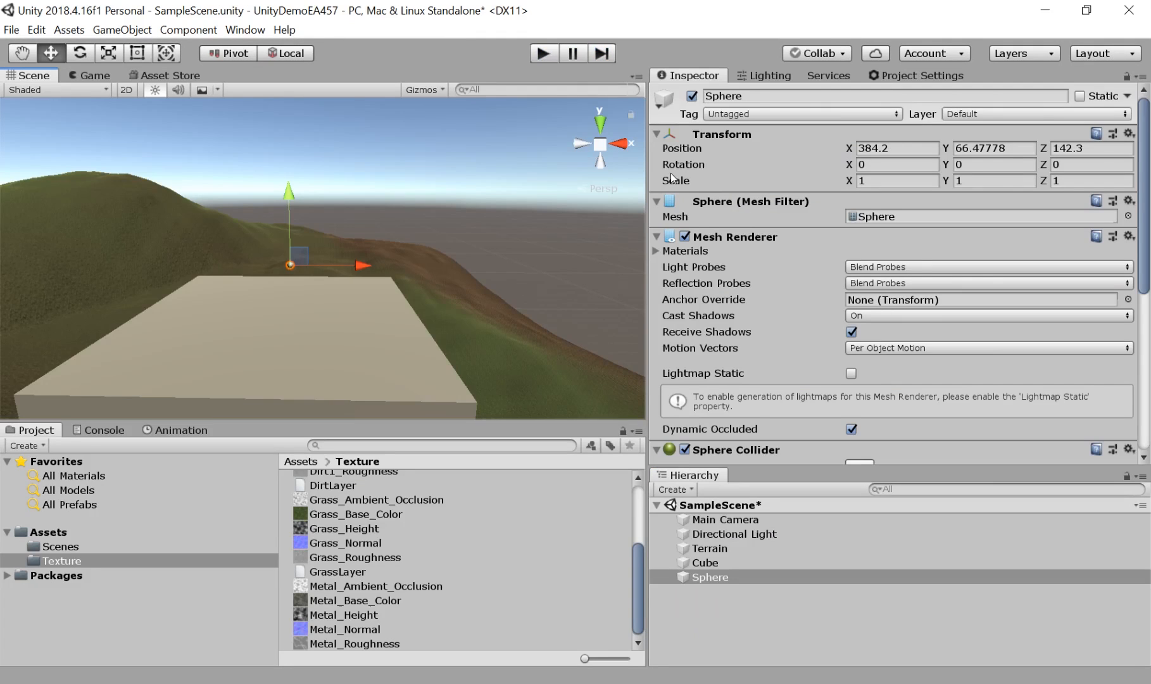
left_click(542, 55)
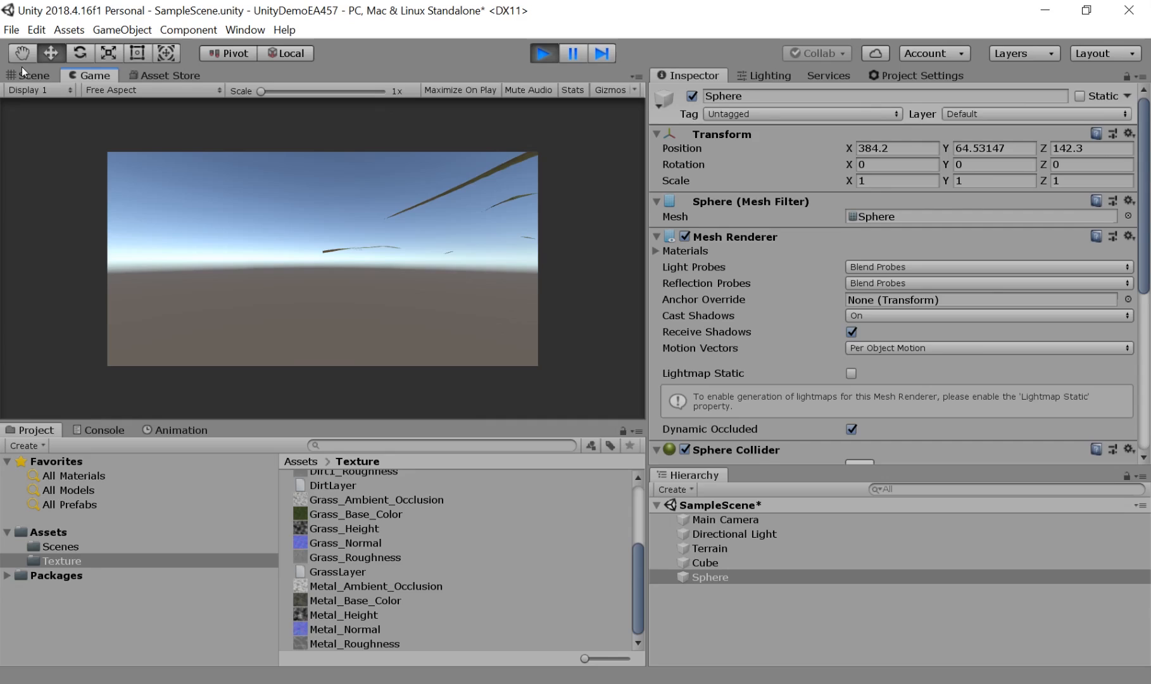
left_click(22, 75)
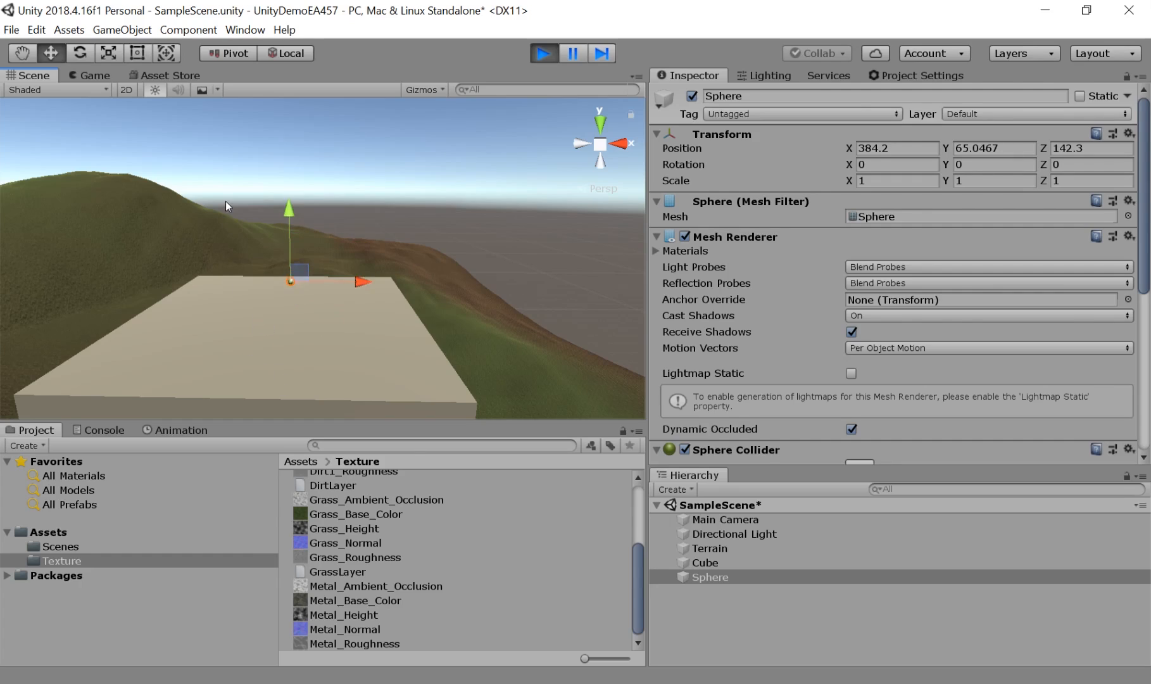
Test gravity by lifting the sphere, lifting it again with Use Gravity turned off, and turning Use Gravity back on.
scroll(926, 317, "down", 5)
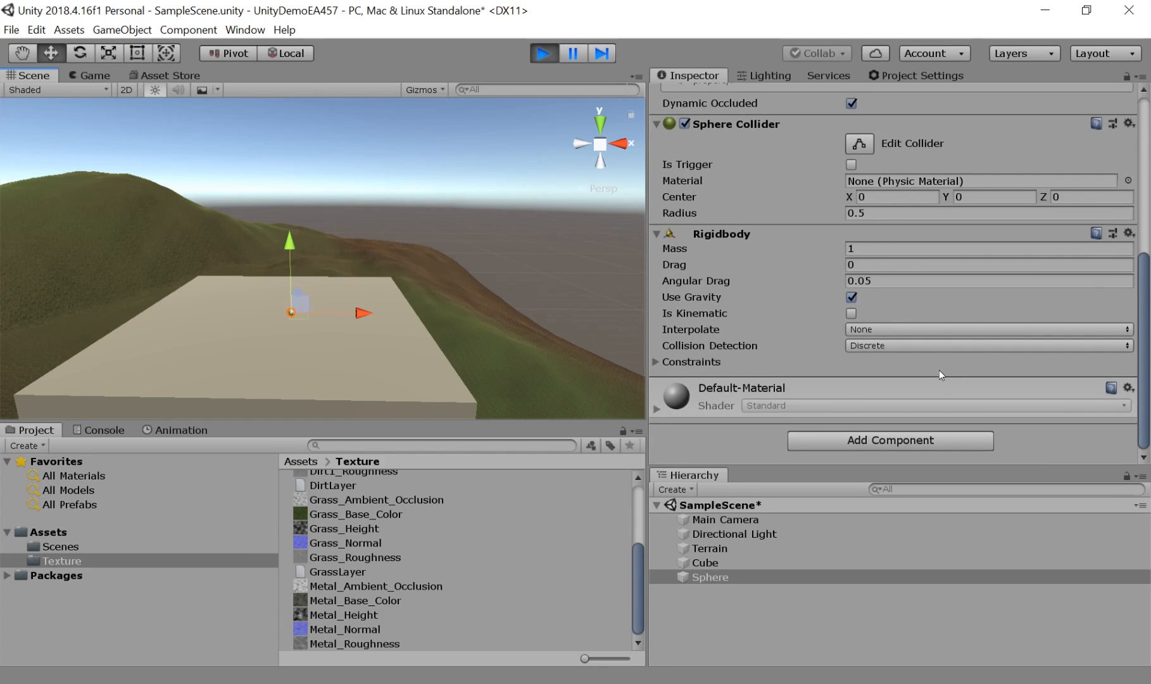
left_click_drag(291, 244, 306, 118)
left_click(851, 297)
left_click_drag(290, 243, 288, 165)
left_click(851, 297)
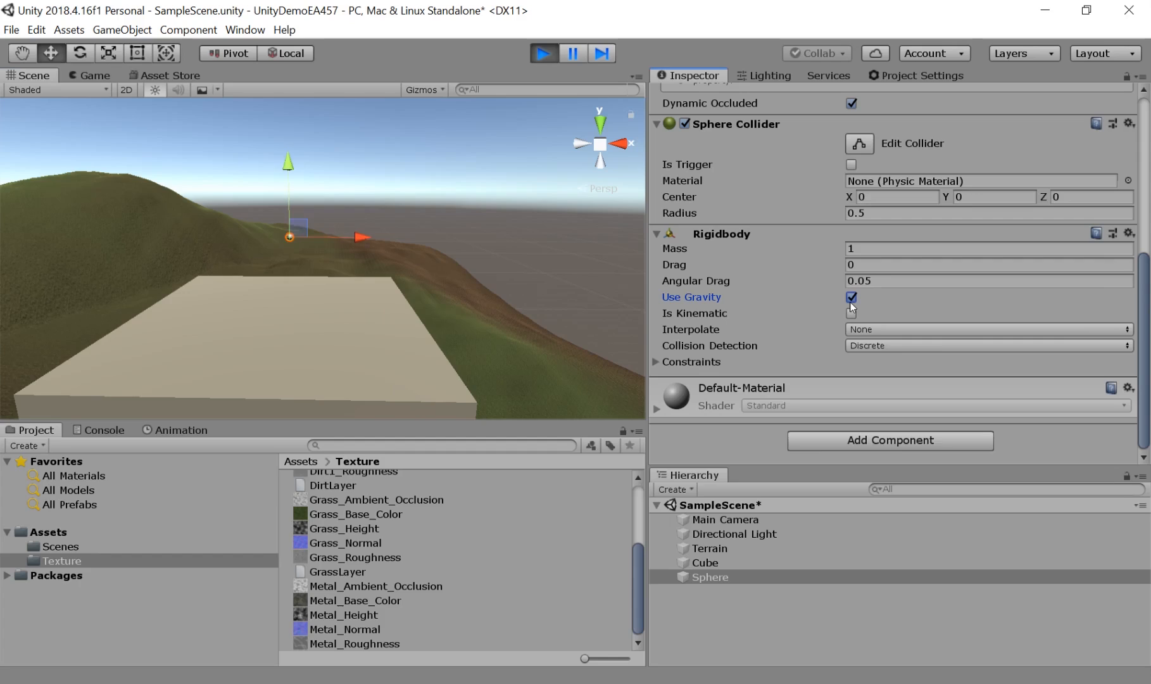
Set the Rigidbody mass to 60 and lift the sphere above the cube to test its fall.
left_click(870, 248)
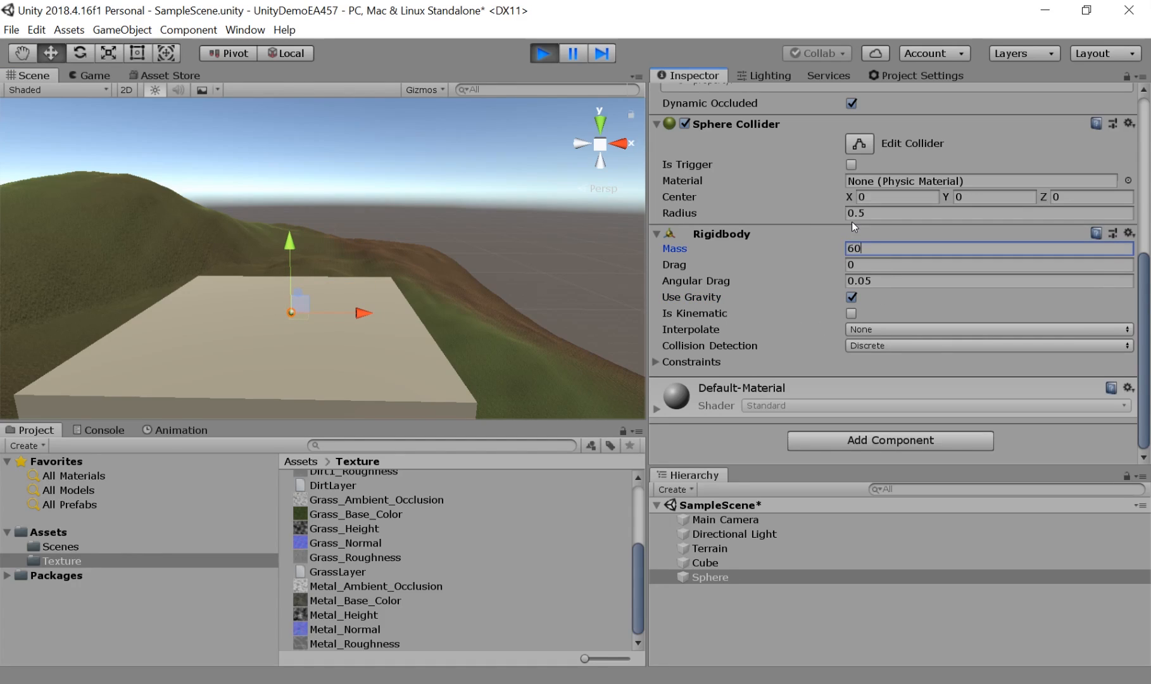
type("60")
key("Tab")
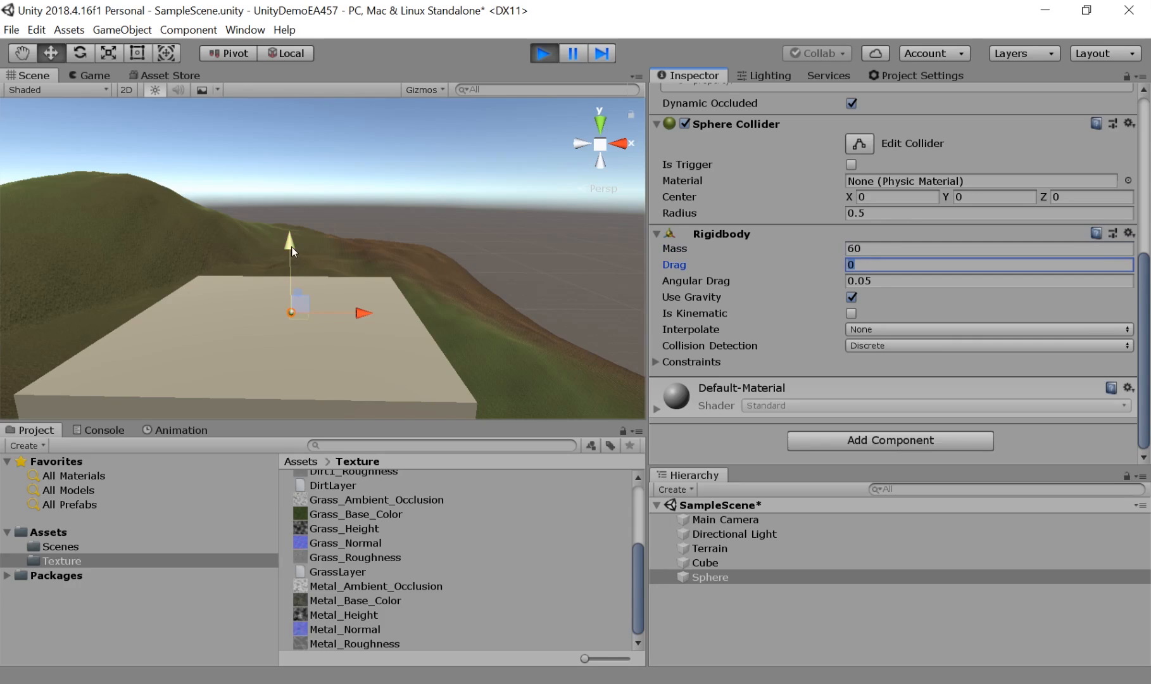
left_click_drag(292, 246, 283, 147)
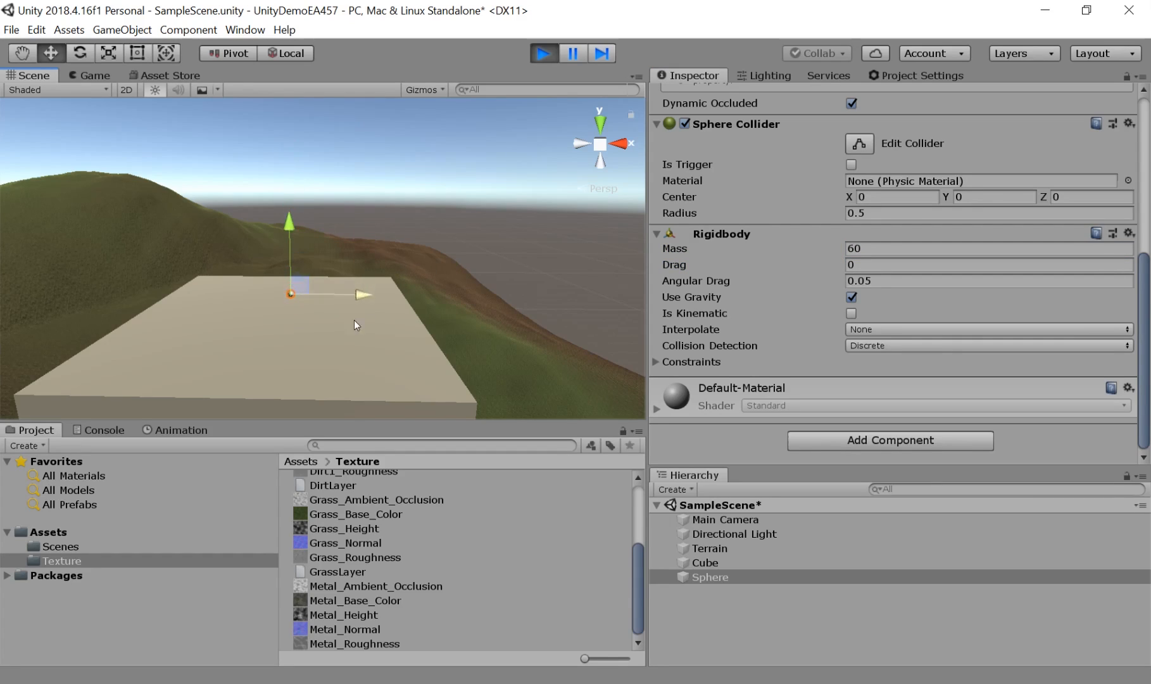
Set the sphere's Rigidbody mass to 1 and stop running the scene.
left_click(856, 247)
type("1")
key("Tab")
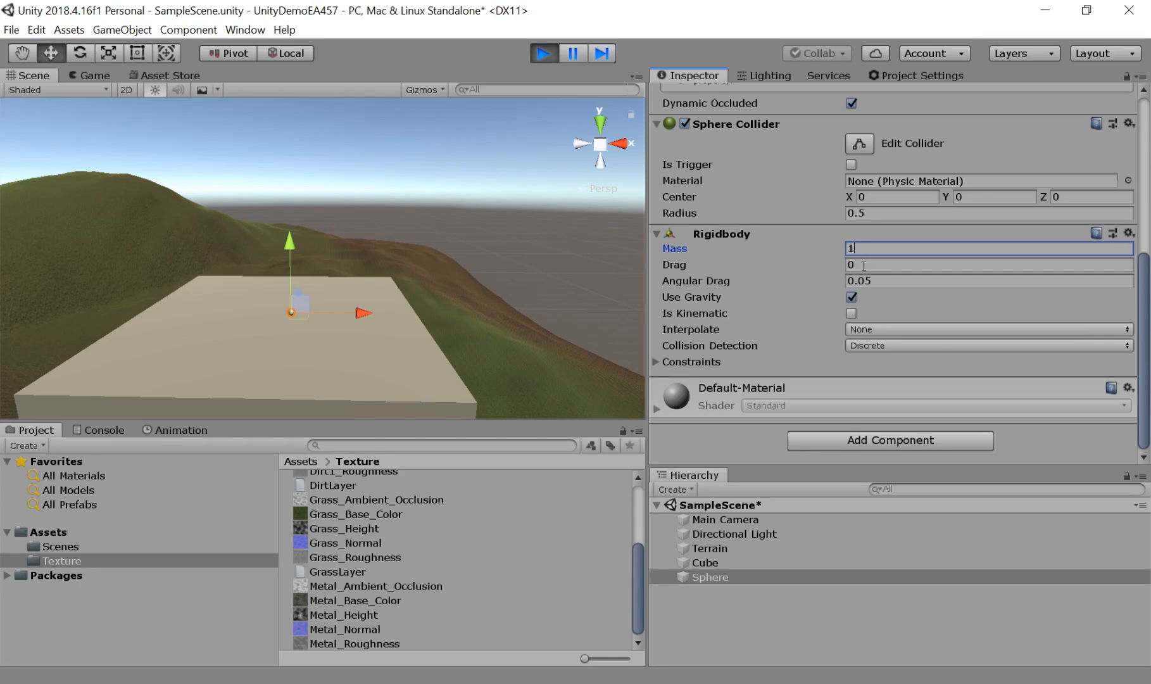
left_click(547, 58)
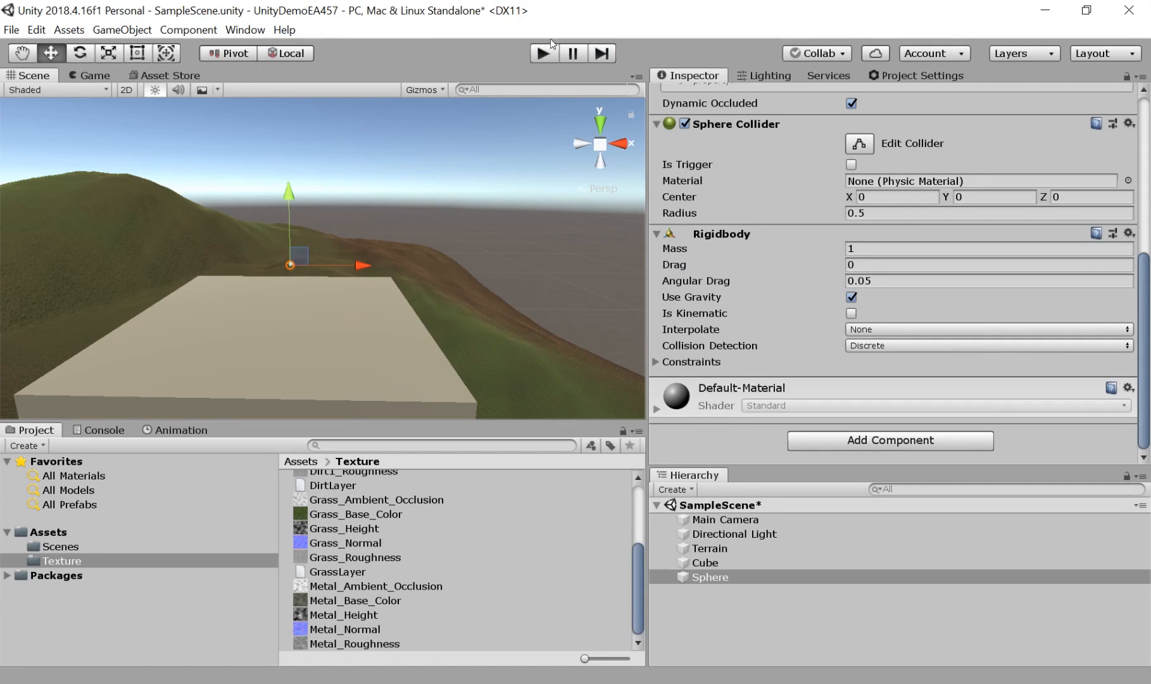
Add a 3D Plane object to the scene.
scroll(449, 230, "down", 8)
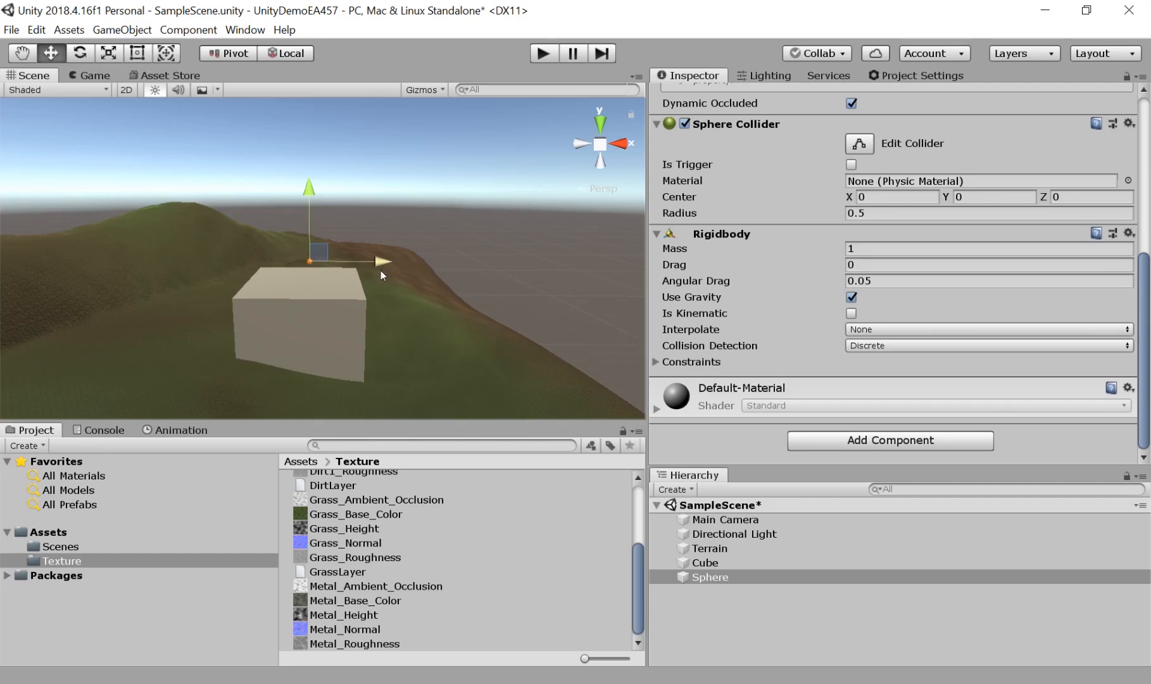
scroll(376, 266, "down", 5)
left_click_drag(339, 306, 393, 313, "alt")
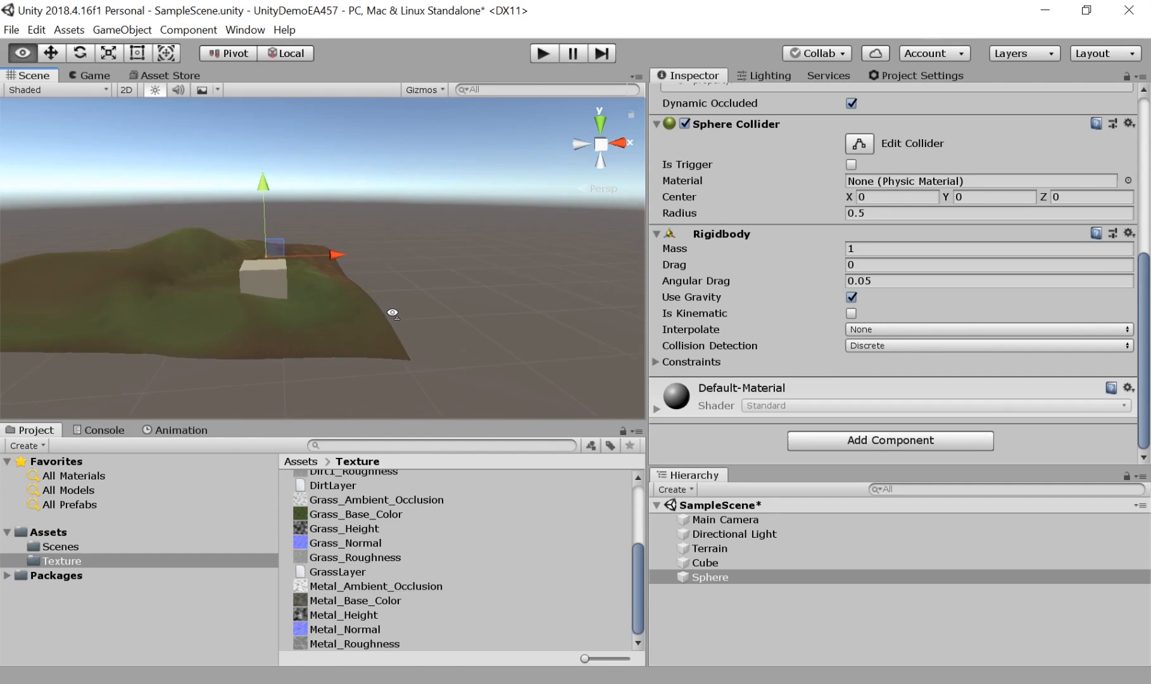
right_click_drag(392, 313, 362, 303)
middle_click_drag(363, 303, 360, 370)
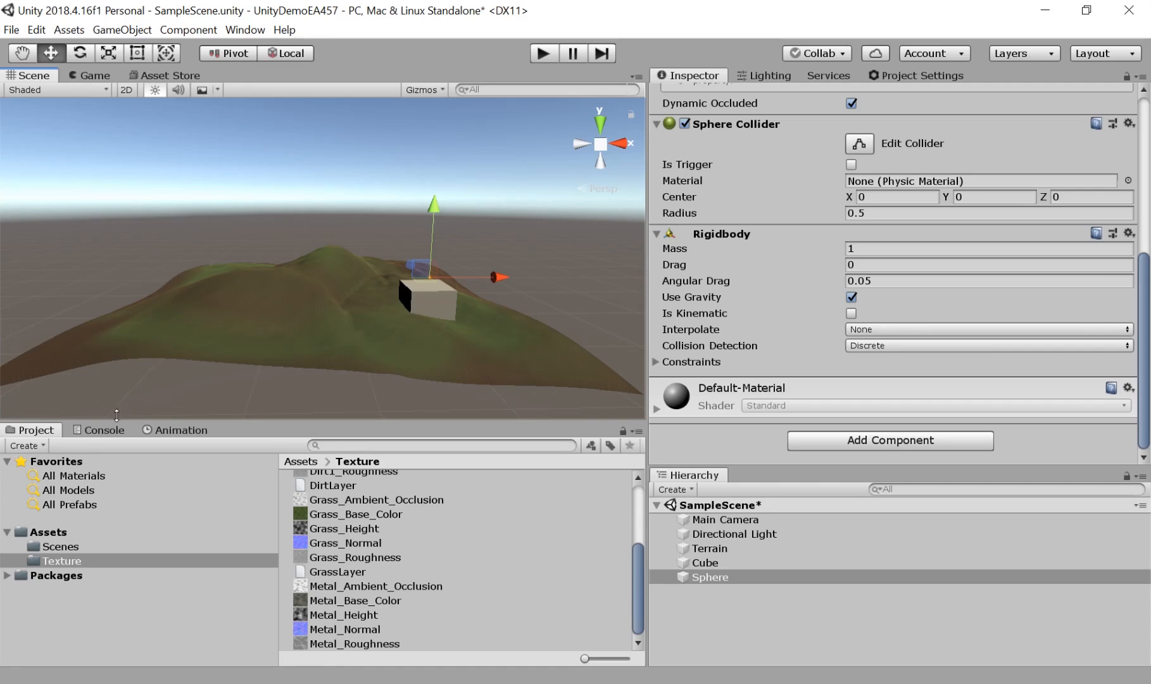
middle_click_drag(437, 392, 358, 148)
right_click_drag(358, 148, 355, 101)
mouse_move(289, 266)
middle_mouse_down()
mouse_move(318, 359)
mouse_move(311, 261)
middle_mouse_up()
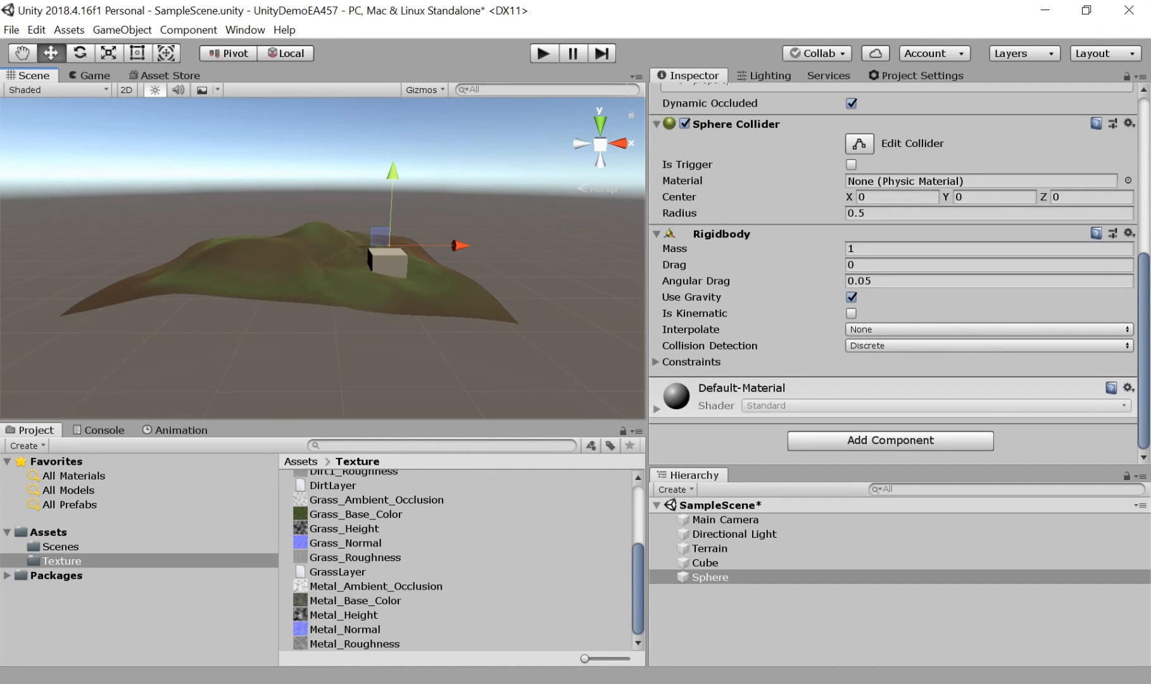
right_click(746, 577)
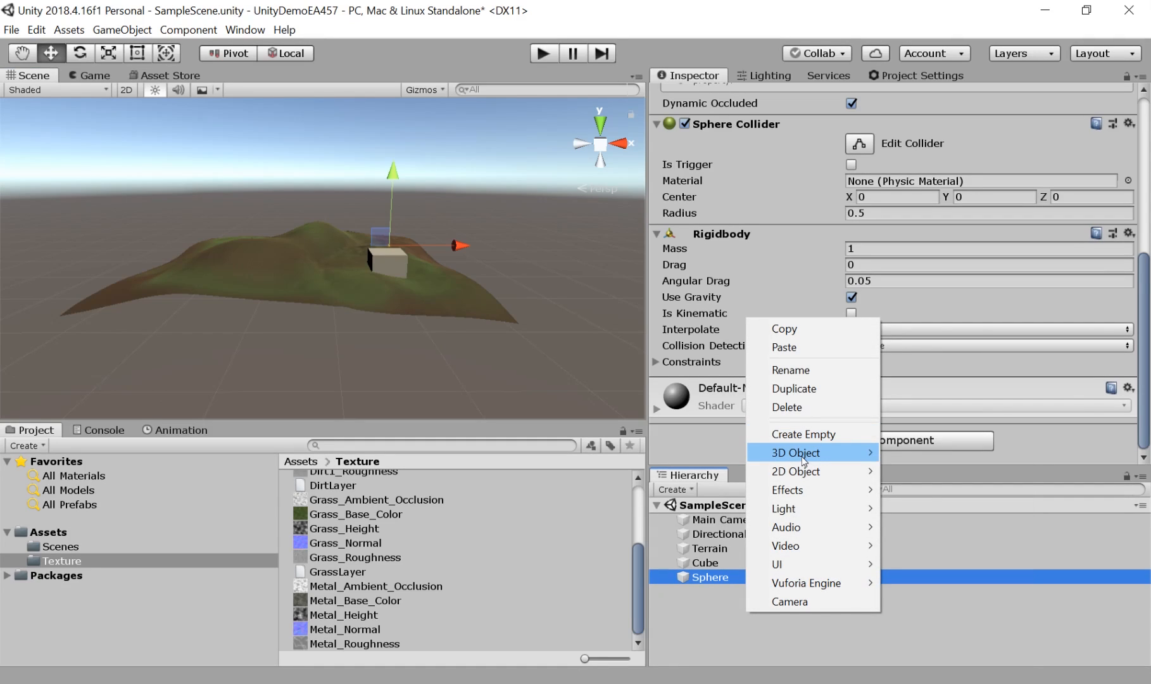
mouse_move(803, 457)
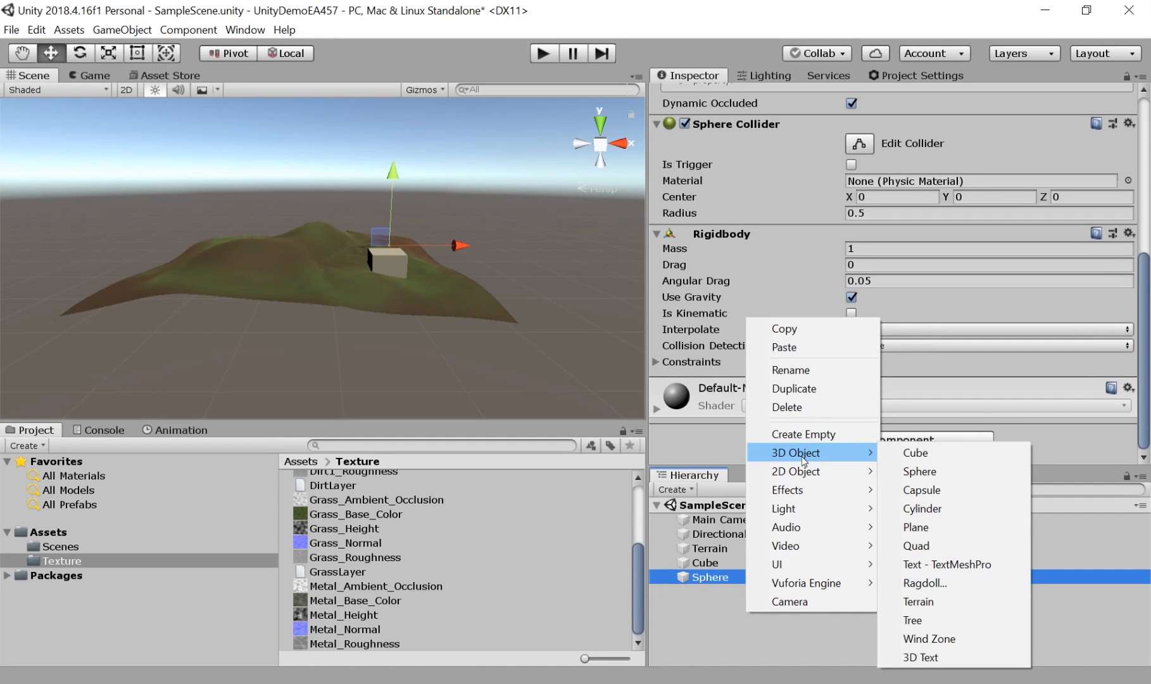
left_click(954, 528)
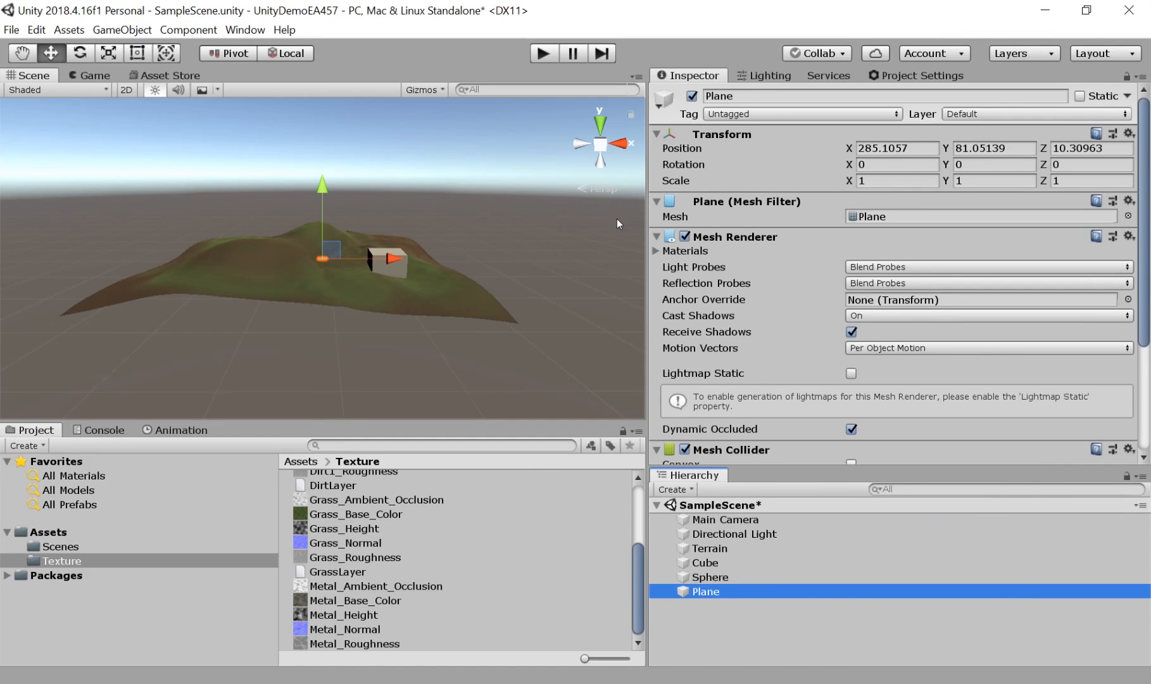
Set the plane's position to 0 on X, Y and Z.
left_click(918, 149)
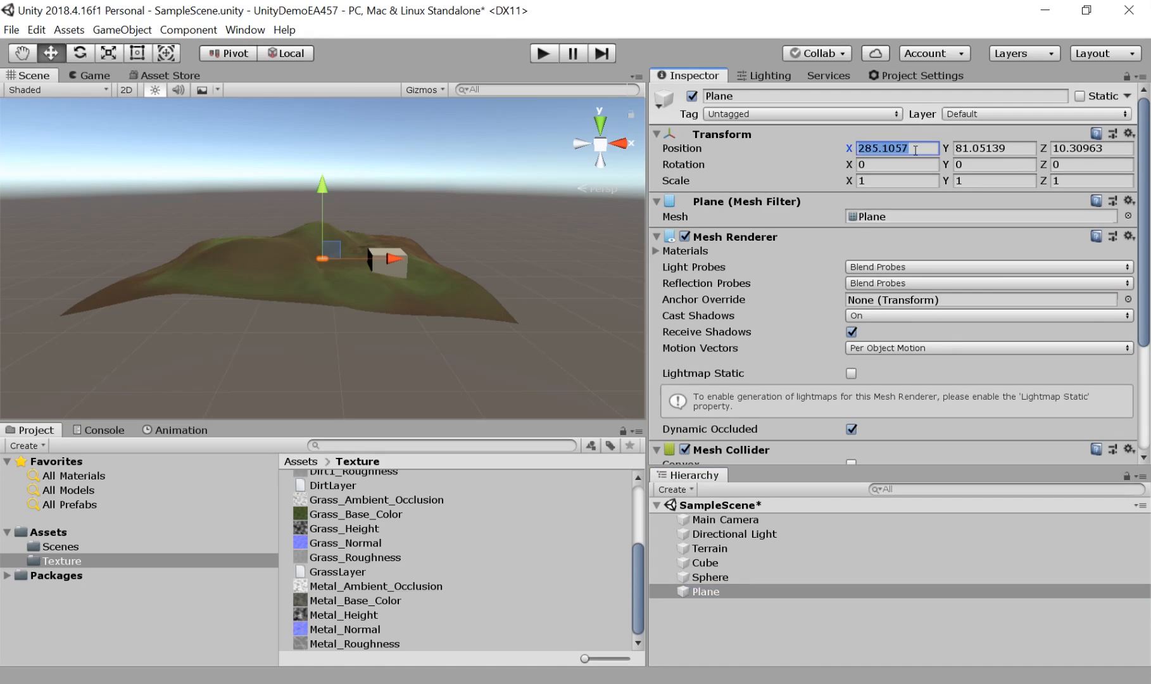
type("0")
key("Tab")
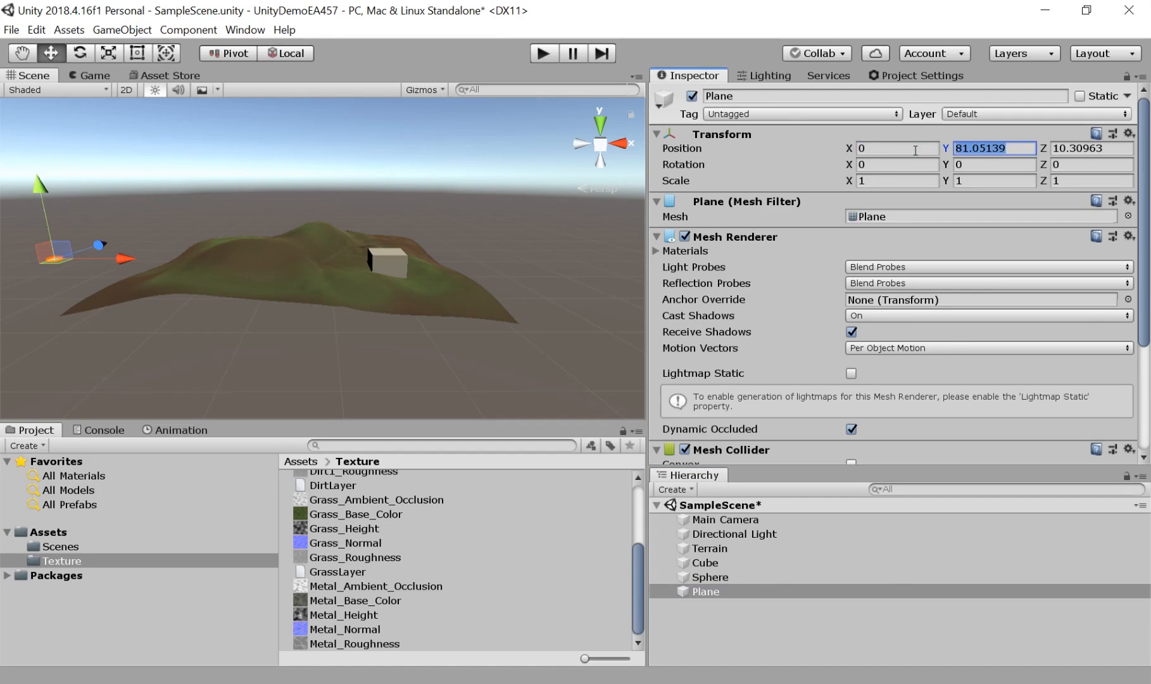
type("00")
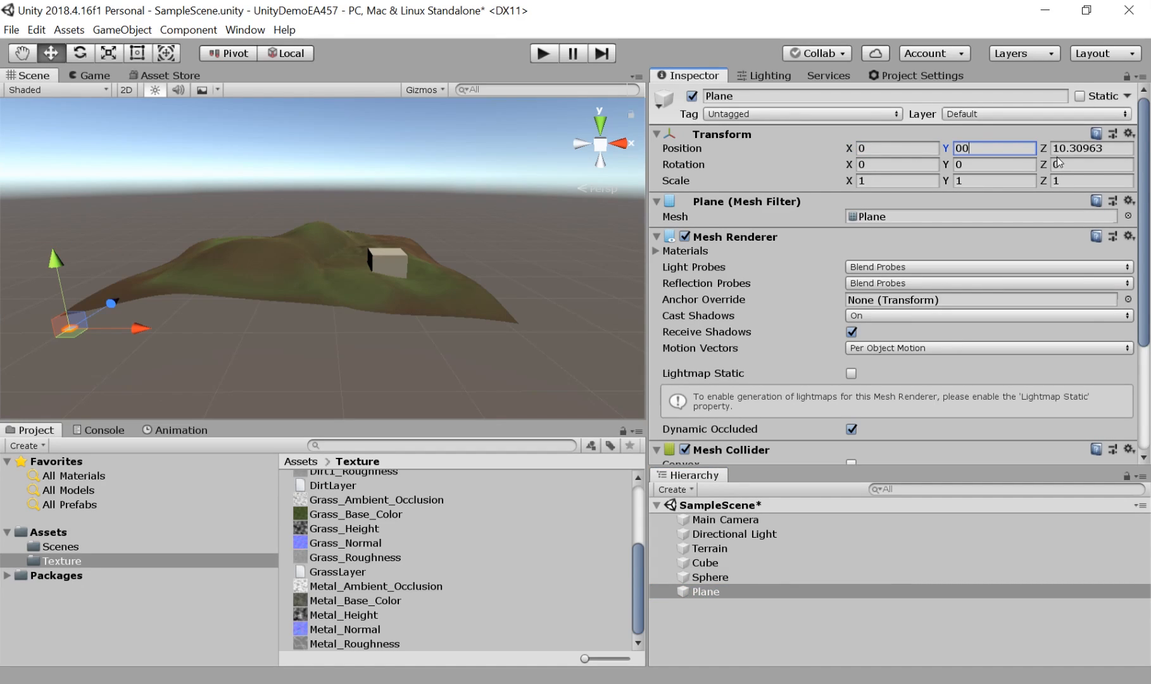
left_click(1063, 150)
type("0")
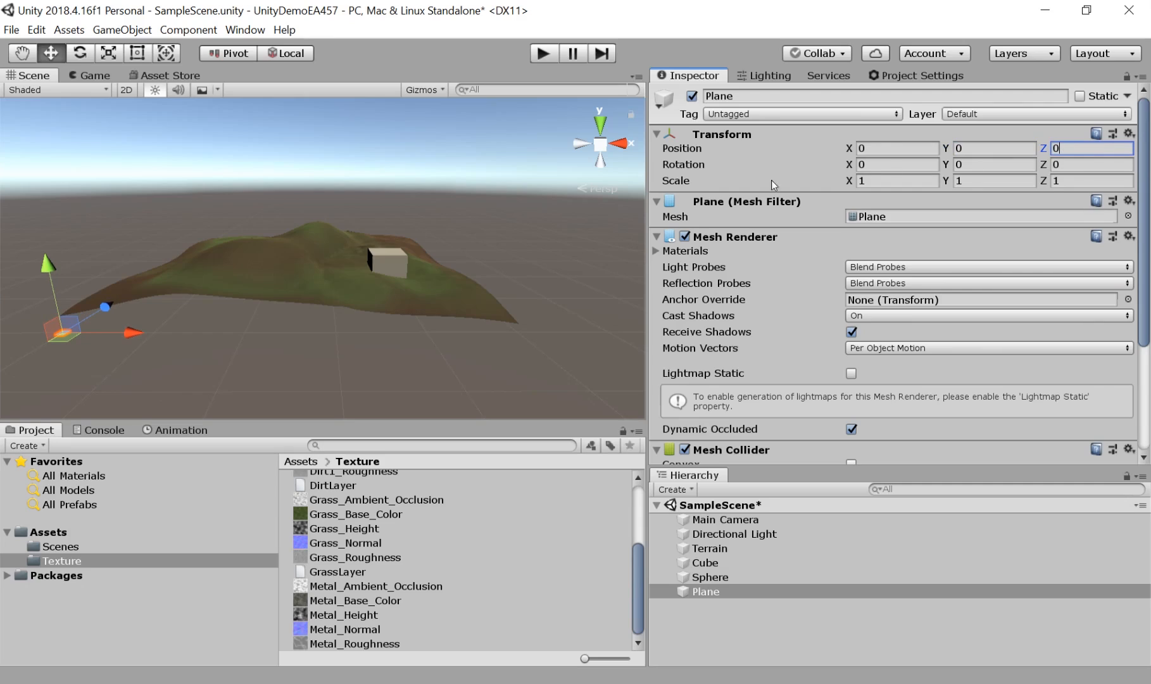
middle_click_drag(275, 268, 417, 264)
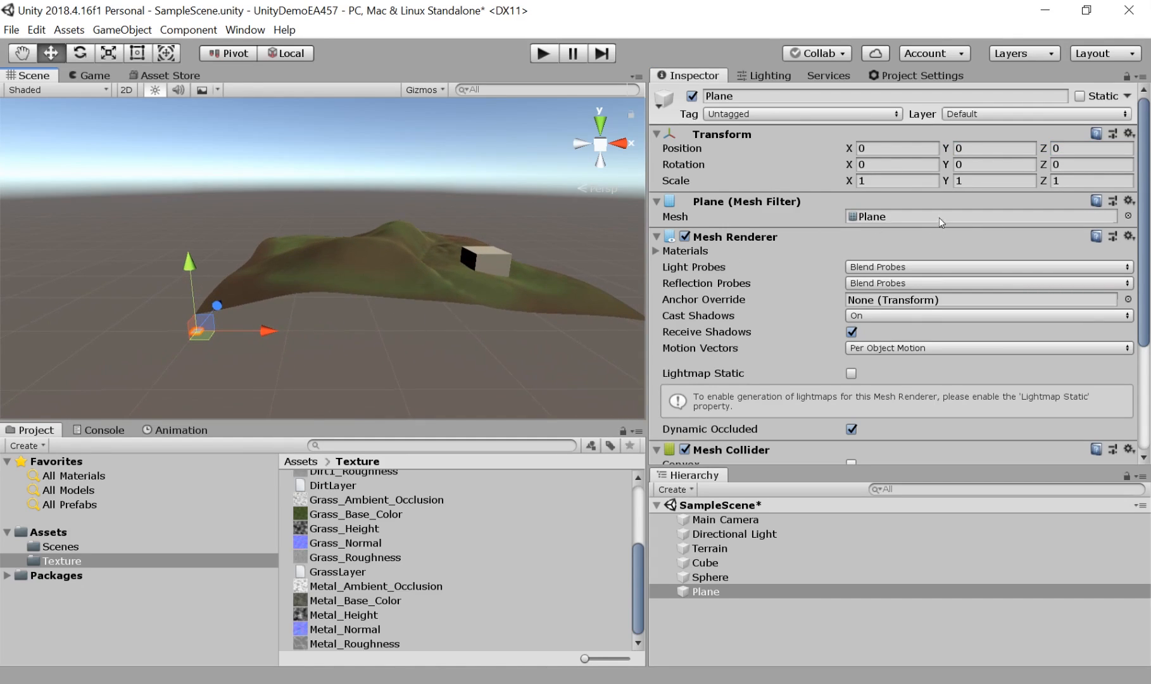
left_click(957, 168)
type("6.56")
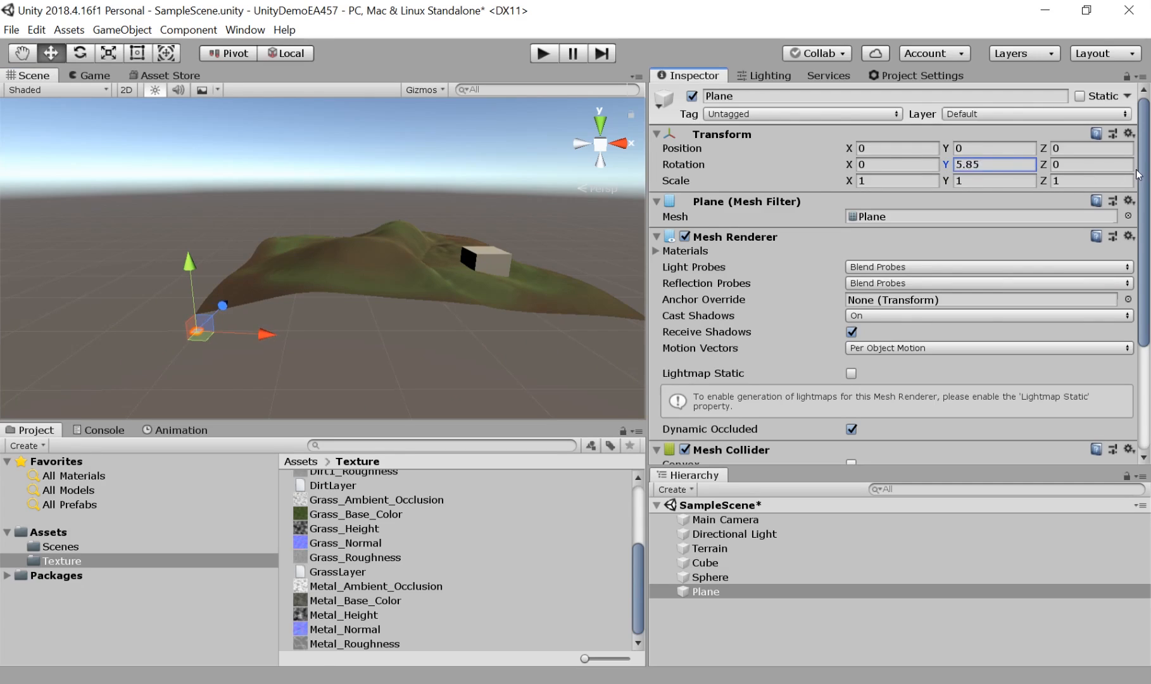
key("ctrl+z")
Stand the plane upright by setting its X rotation to 90.
left_click_drag(849, 164, 886, 164)
left_click(902, 166)
key("BackSpace")
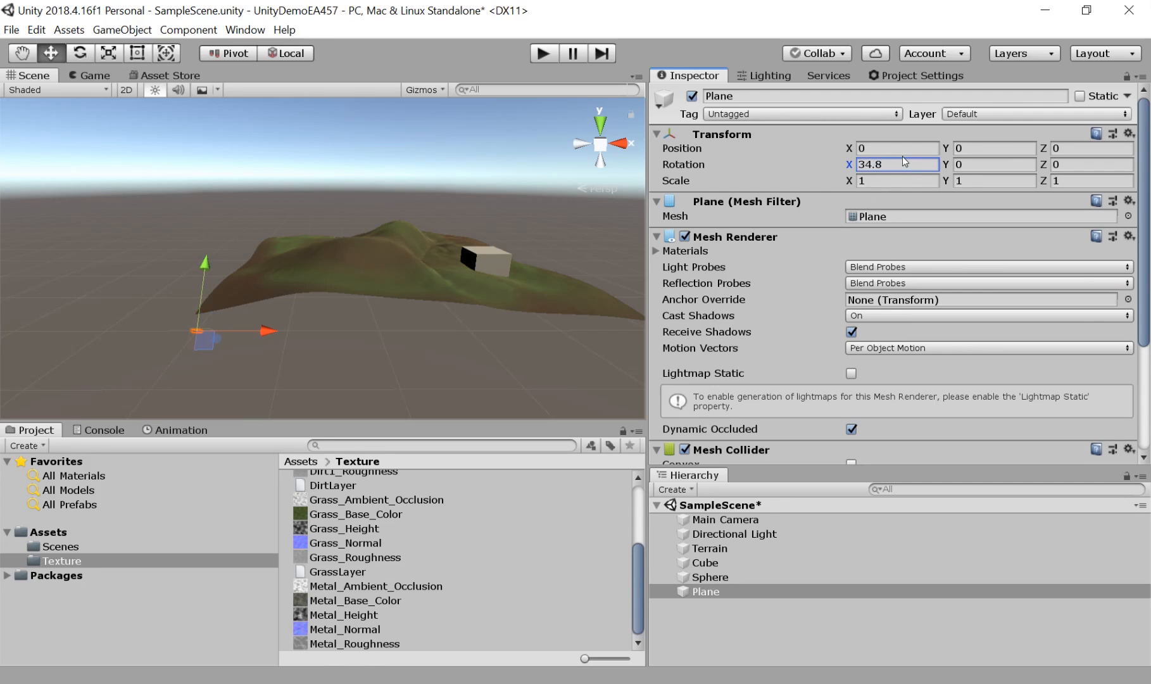
type("90")
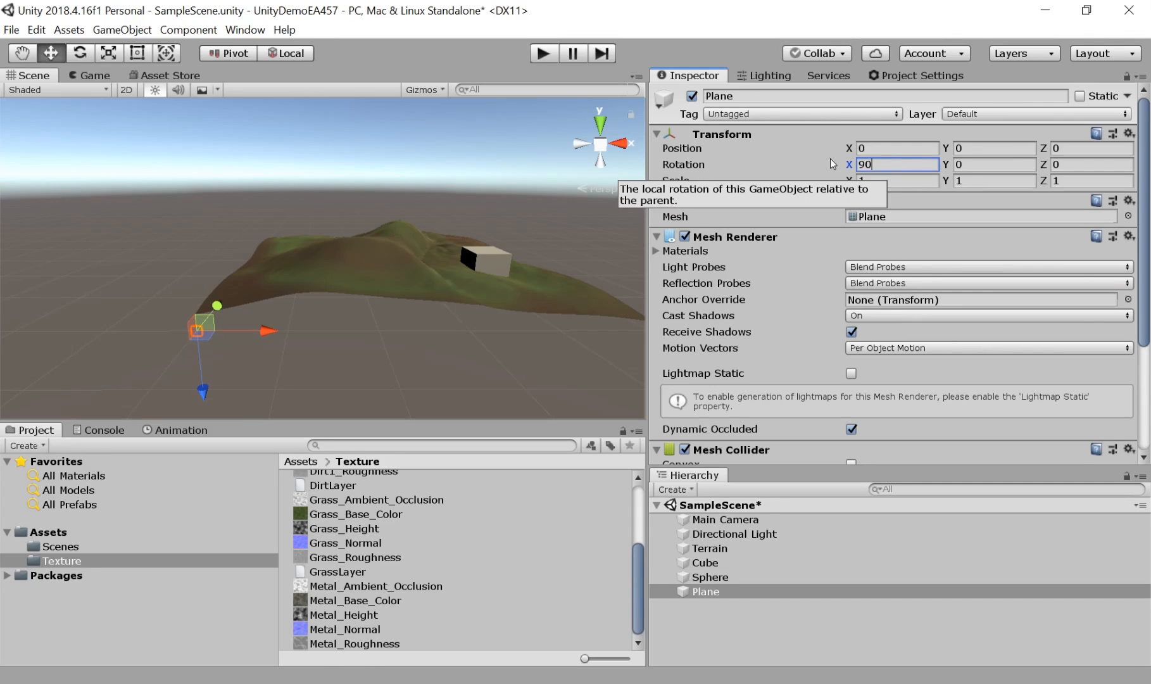
type("F")
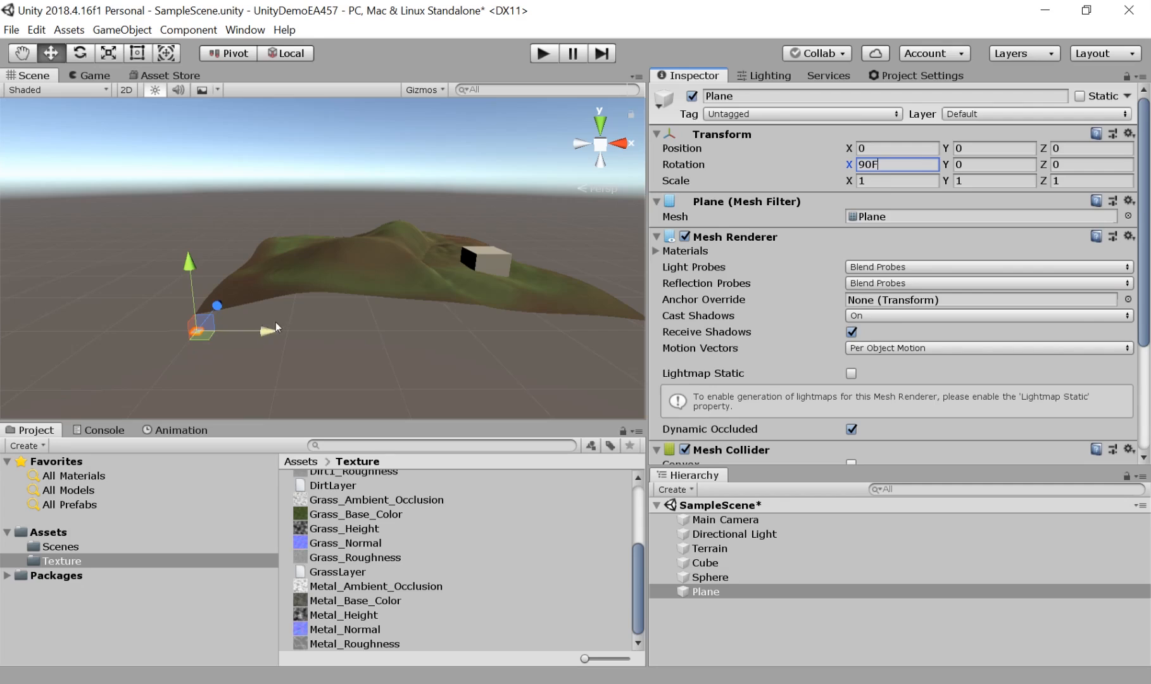
left_click(312, 366)
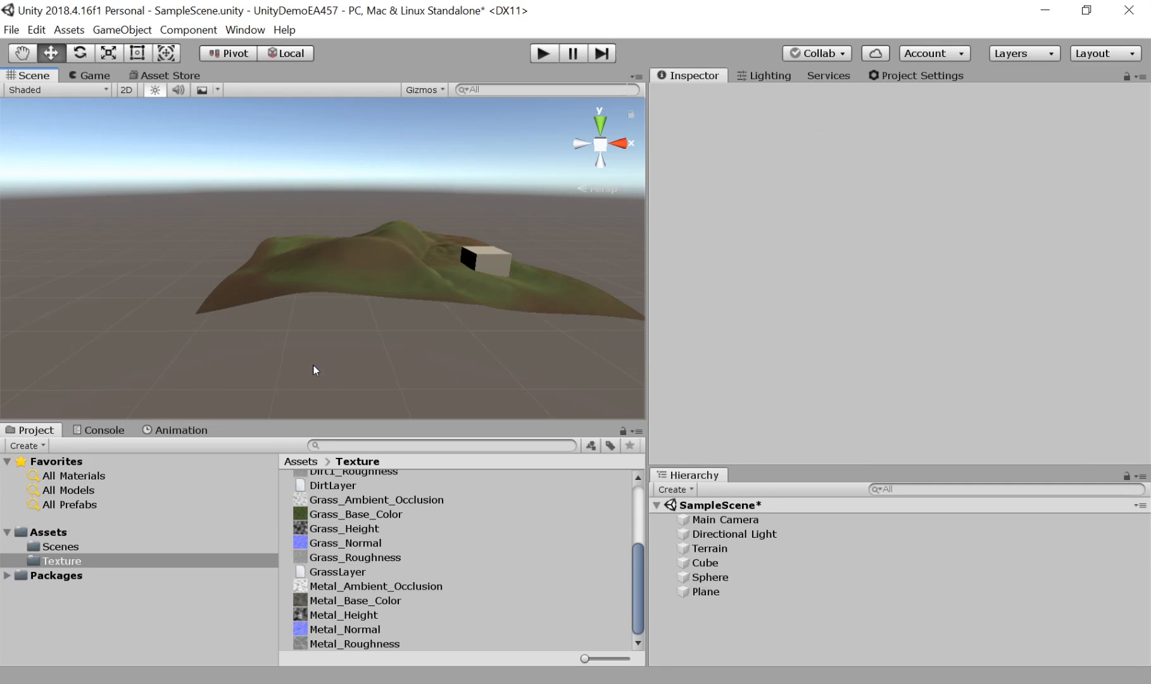
left_click(720, 593)
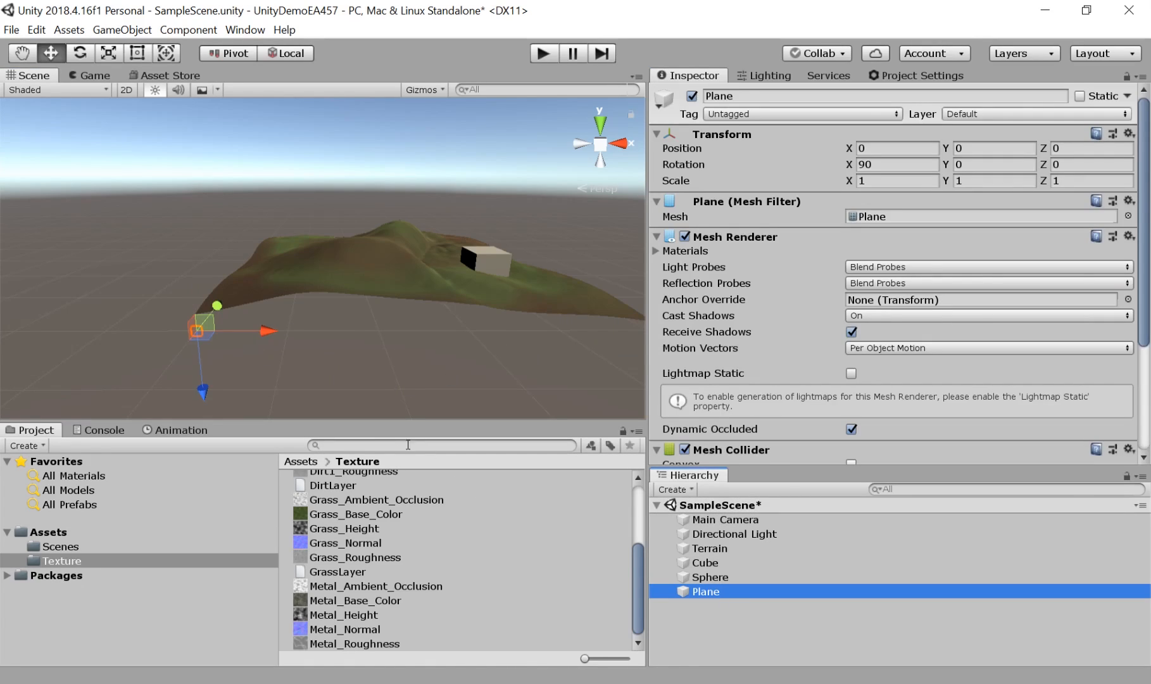
Move the plane along the terrain's front edge and set its X position to 250.
key("f")
left_click_drag(369, 249, 398, 324, "alt")
key("f")
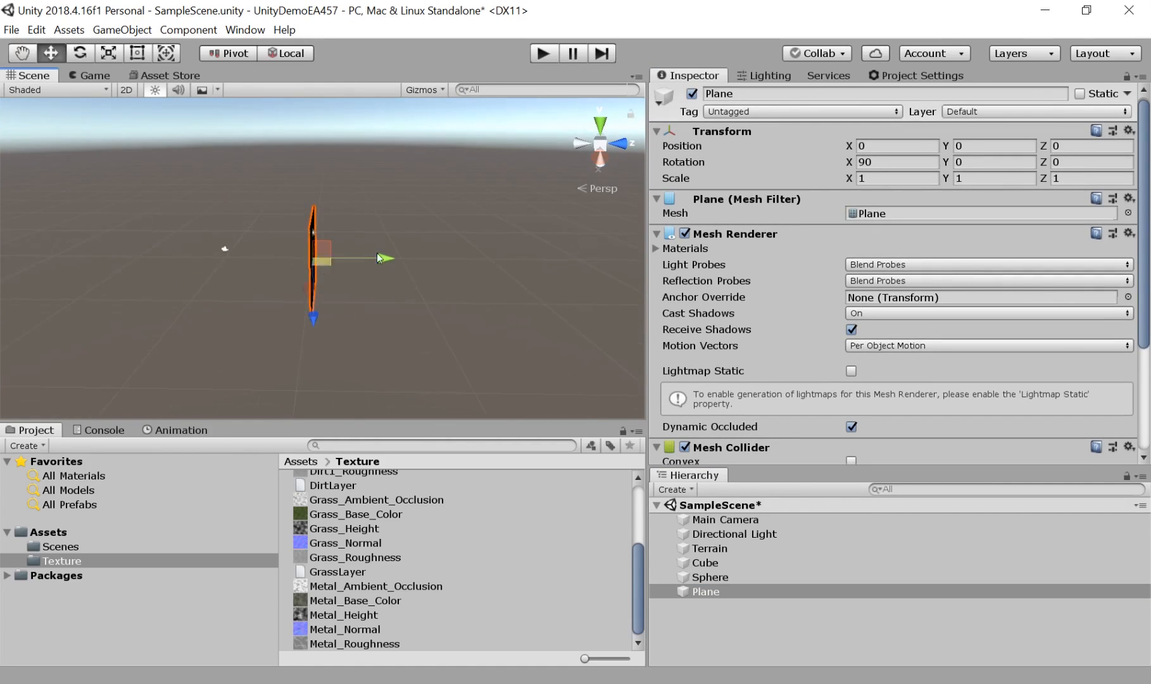
left_click_drag(376, 253, 539, 207, "alt")
scroll(539, 206, "down", 3)
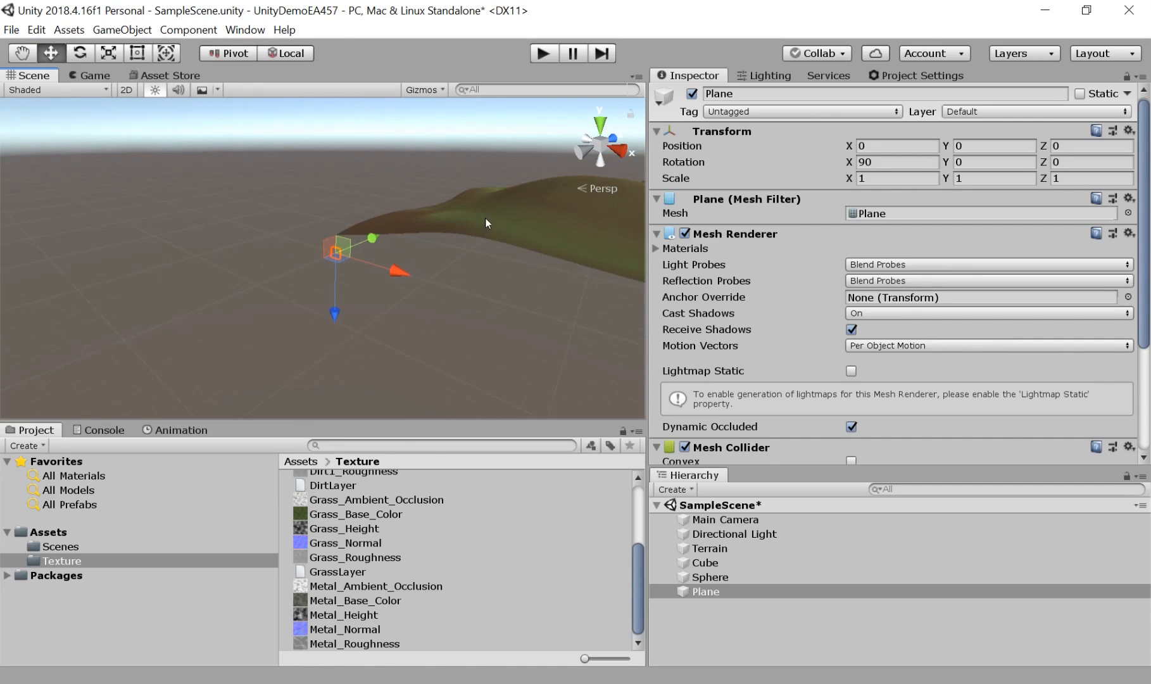
right_click_drag(486, 219, 635, 207)
middle_click_drag(328, 288, 389, 331)
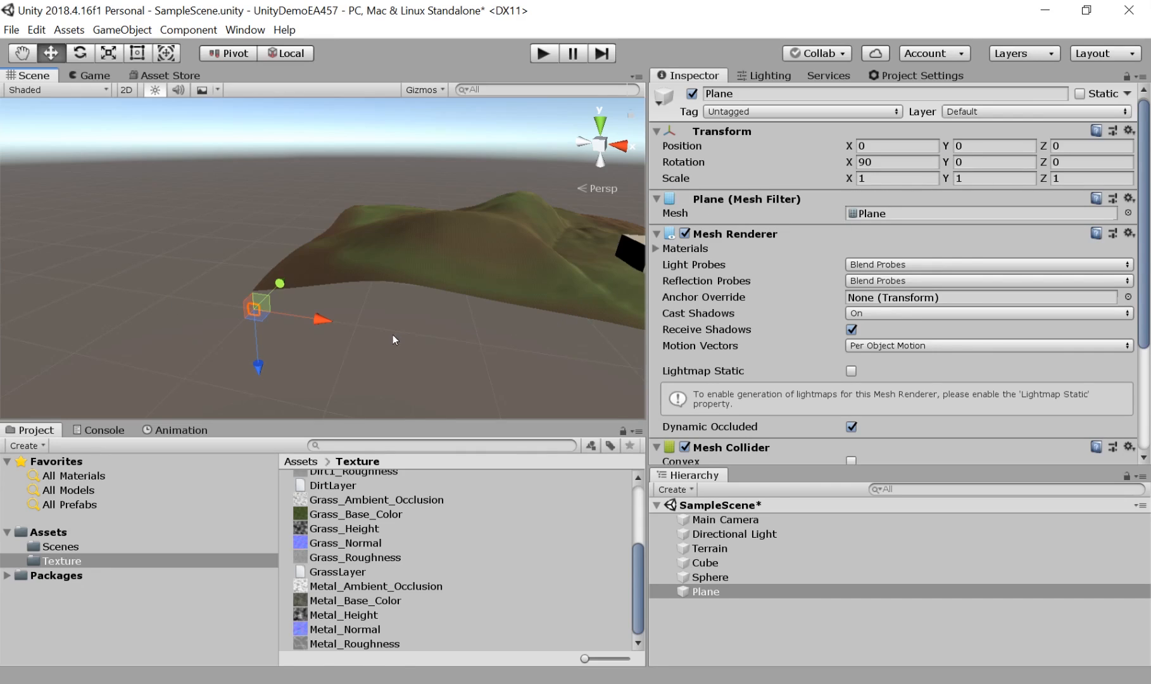
left_click_drag(320, 322, 605, 345)
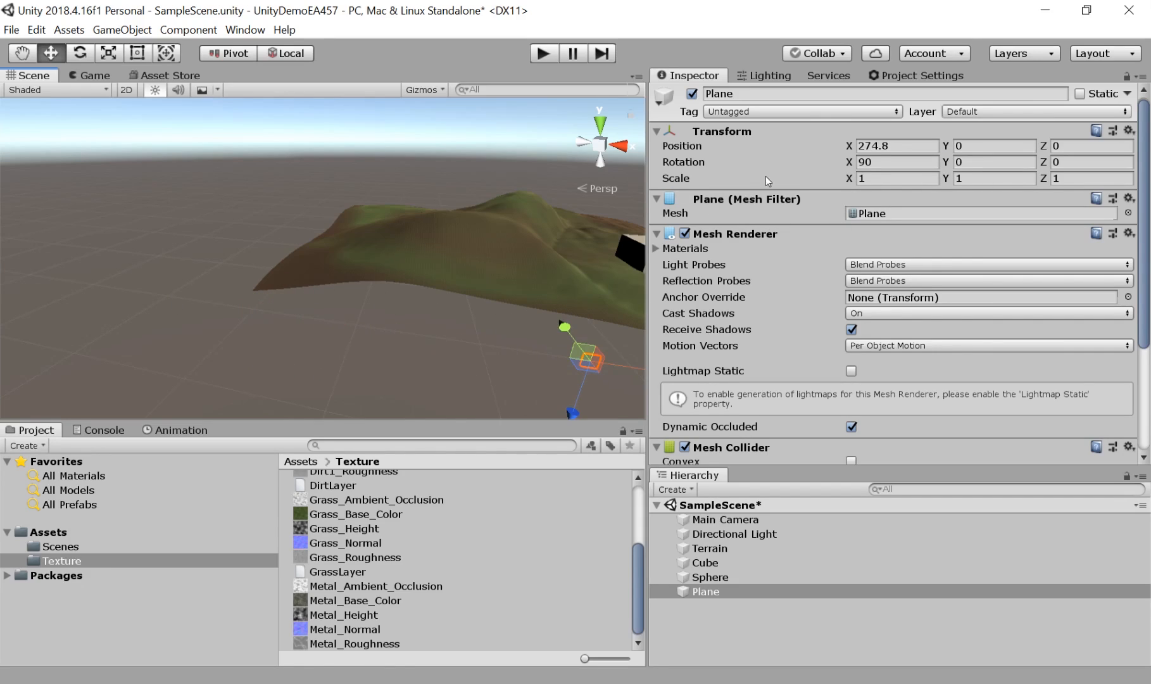
left_click(892, 143)
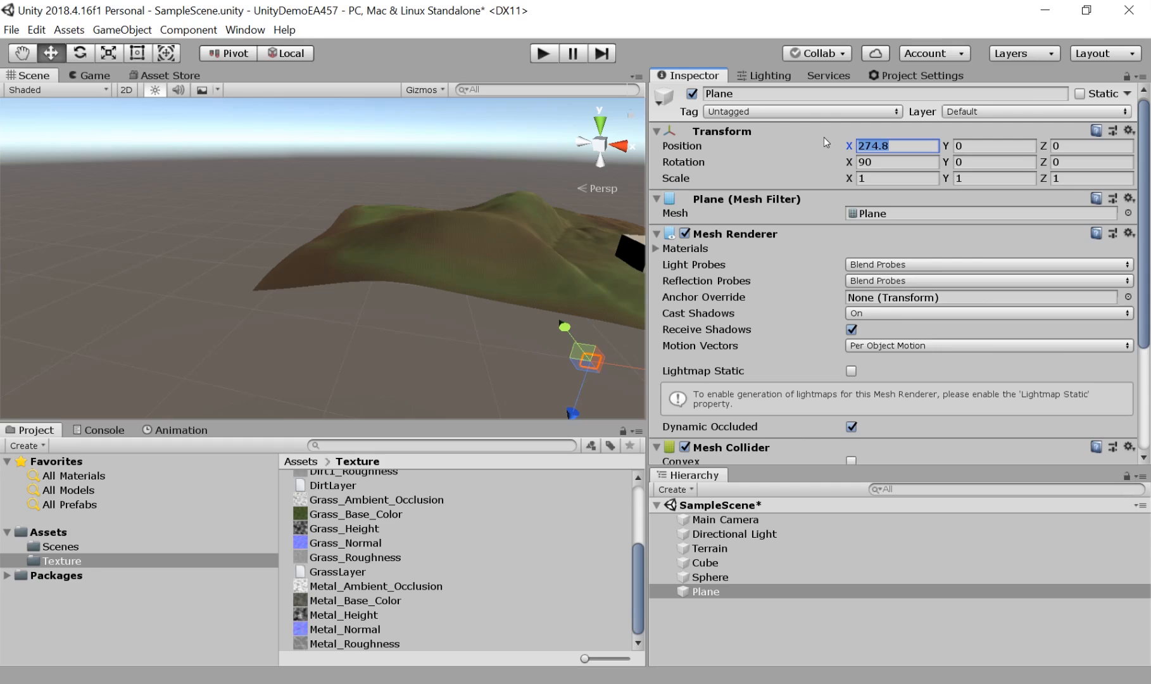
type("250")
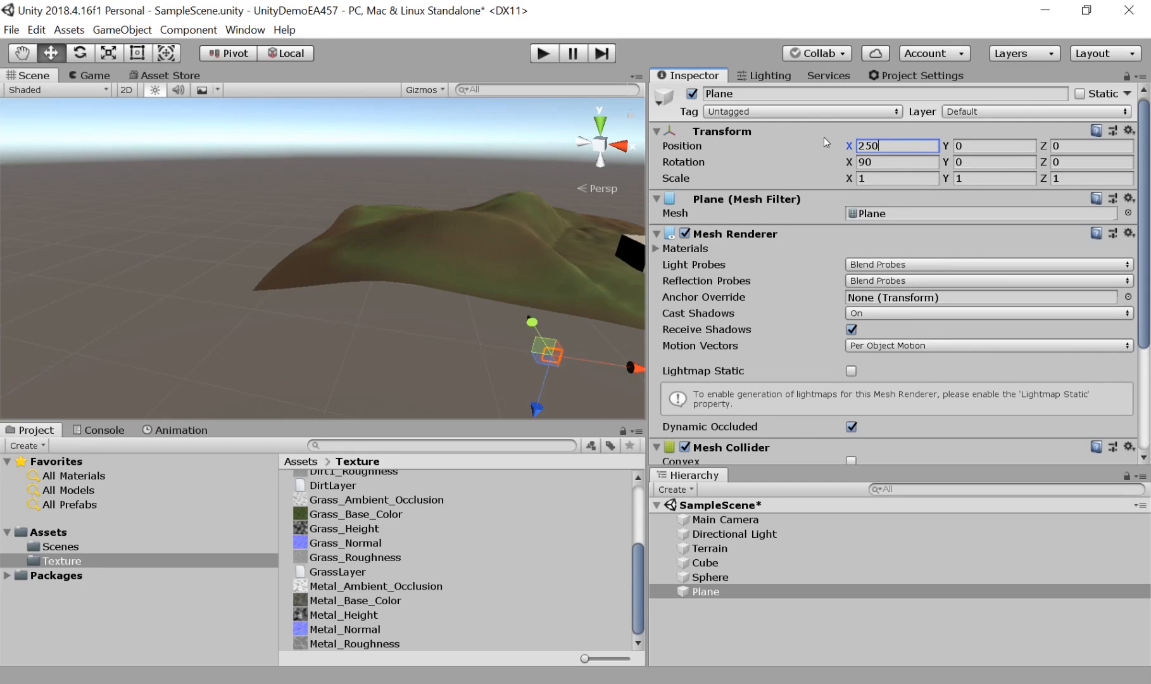
Raise the plane and set its Y position to 50.
middle_click_drag(487, 370, 385, 303)
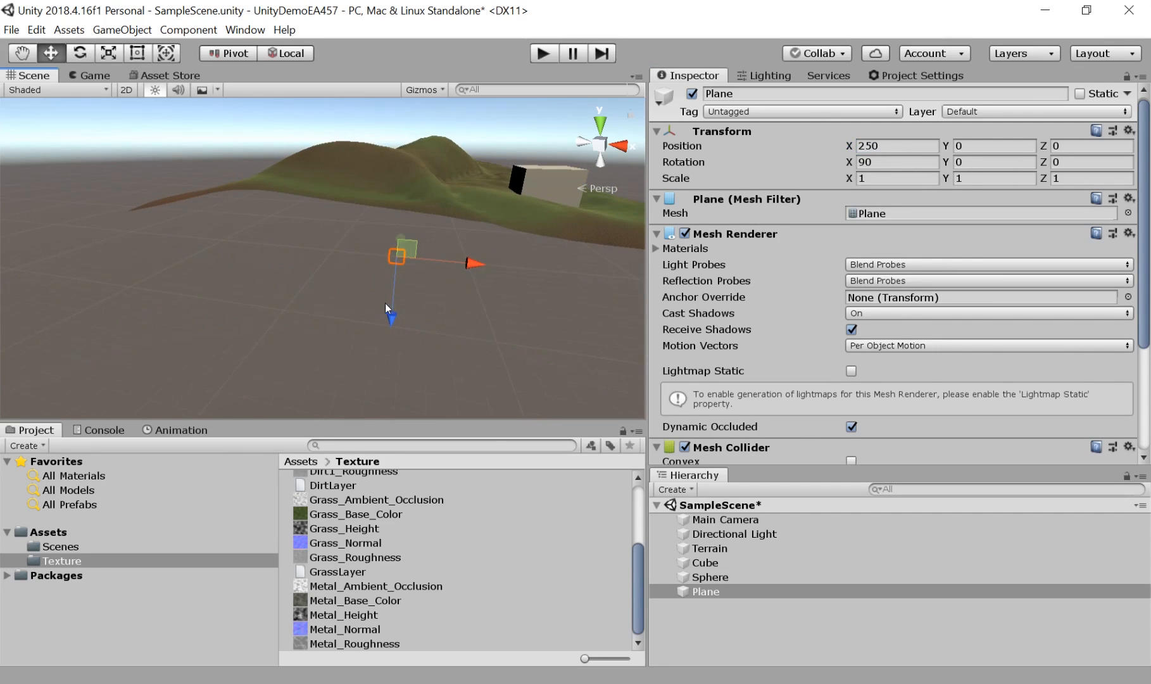
left_click_drag(385, 324, 392, 271)
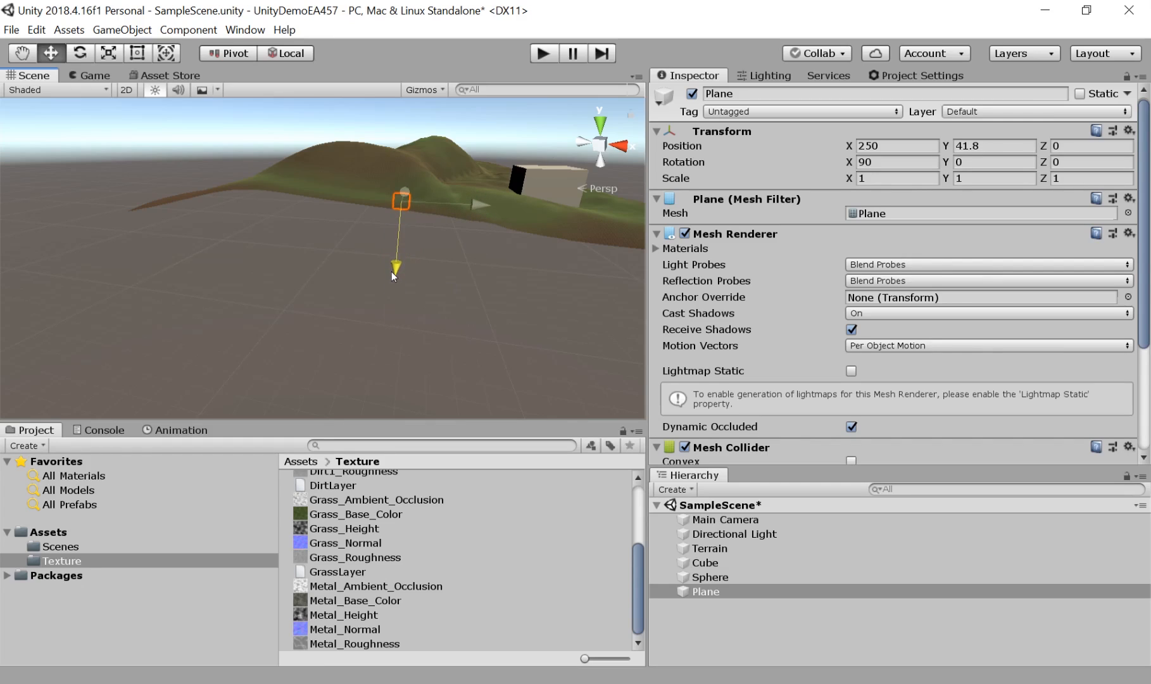
left_click(998, 145)
type("50")
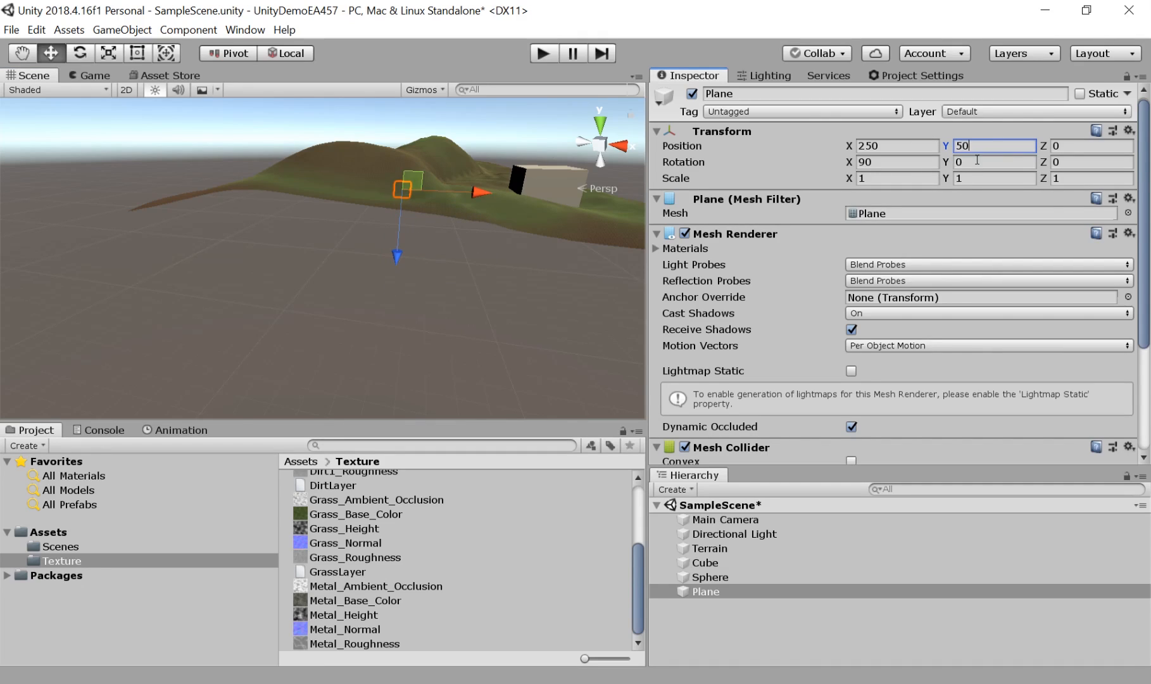
Stretch the plane into a wall along the terrain edge, with scale 50 on X and about 6.87 on Z.
left_click_drag(945, 177, 45, 205)
key("ctrl+z")
left_click_drag(1045, 188, 954, 396)
middle_click_drag(570, 244, 330, 273)
left_click_drag(853, 174, 963, 212)
left_click_drag(904, 181, 843, 184)
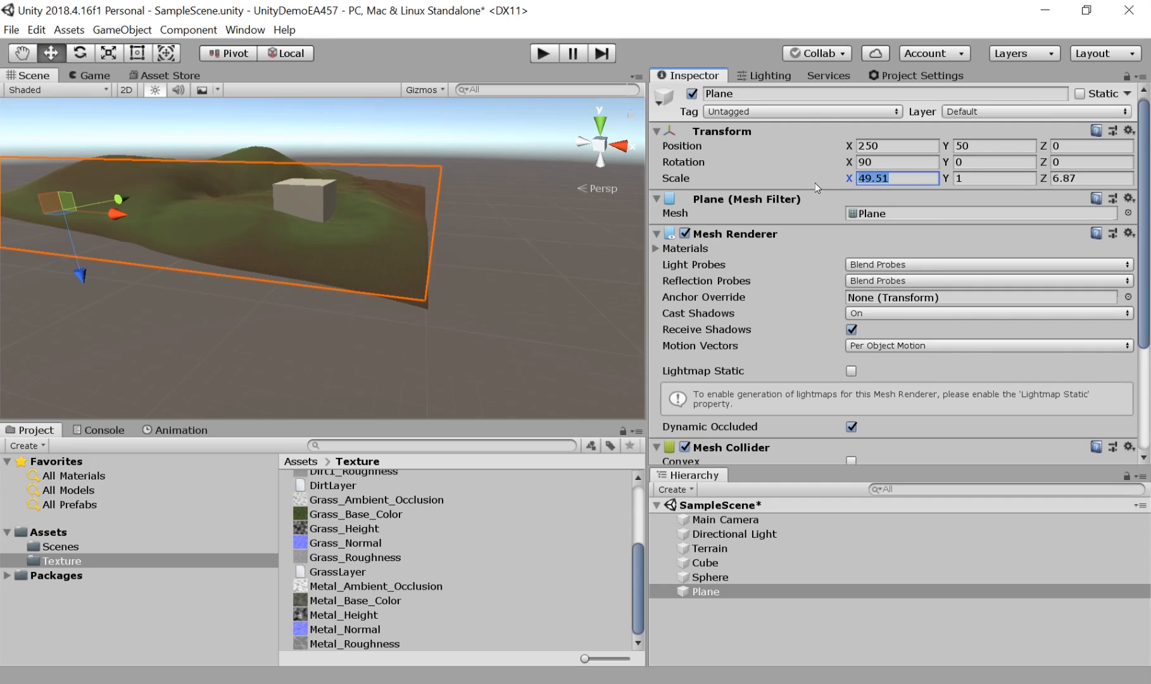
type("50")
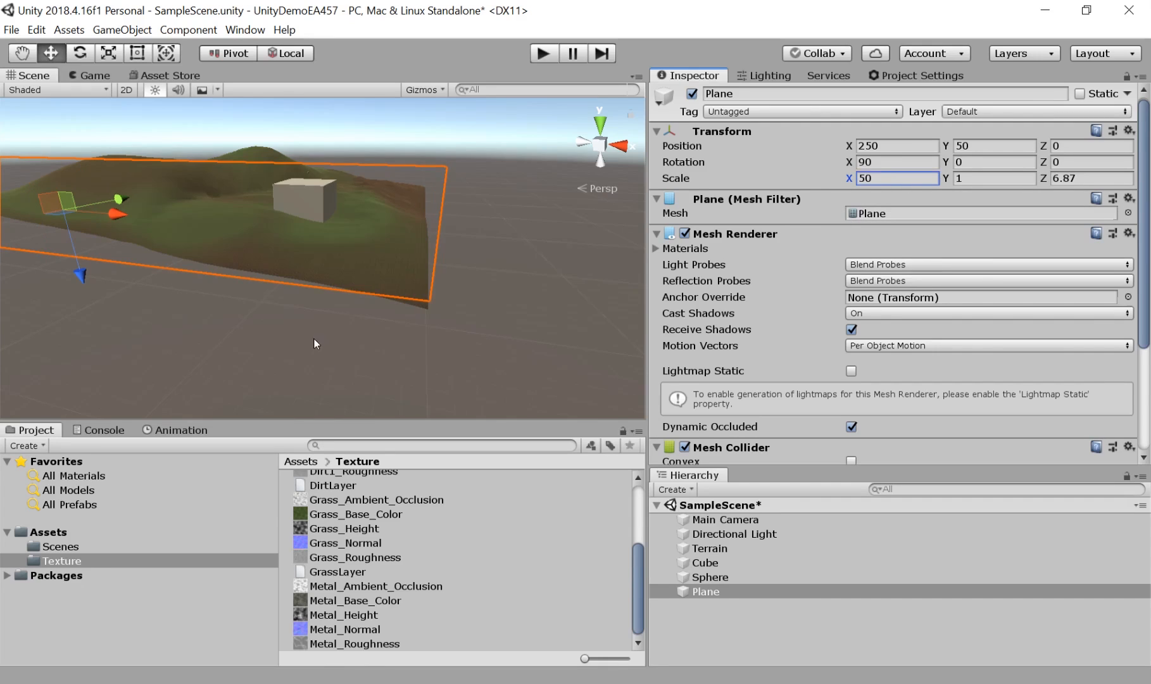
Lower the wall plane to a Y position of about 43 against the terrain's edge.
middle_click_drag(313, 339, 69, 218)
left_click_drag(539, 181, 393, 204, "alt")
middle_click_drag(393, 204, 236, 271)
right_click_drag(236, 270, 95, 248)
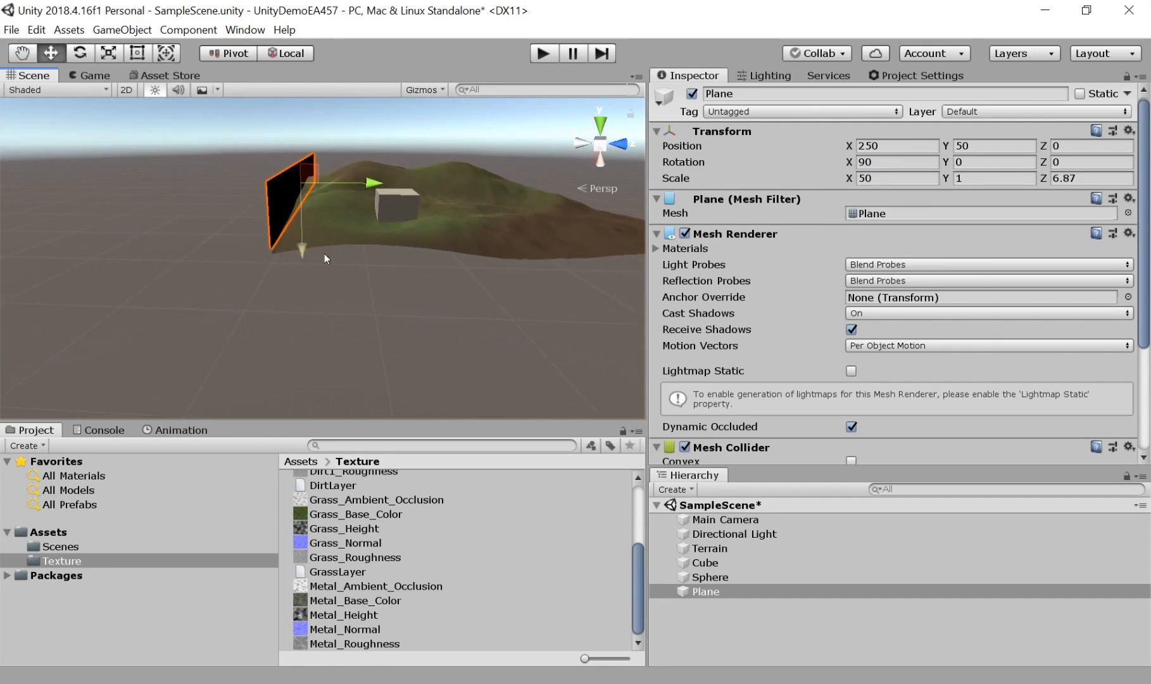
mouse_move(323, 254)
middle_mouse_down()
mouse_move(224, 250)
mouse_move(234, 226)
mouse_move(284, 240)
mouse_move(313, 271)
middle_mouse_up()
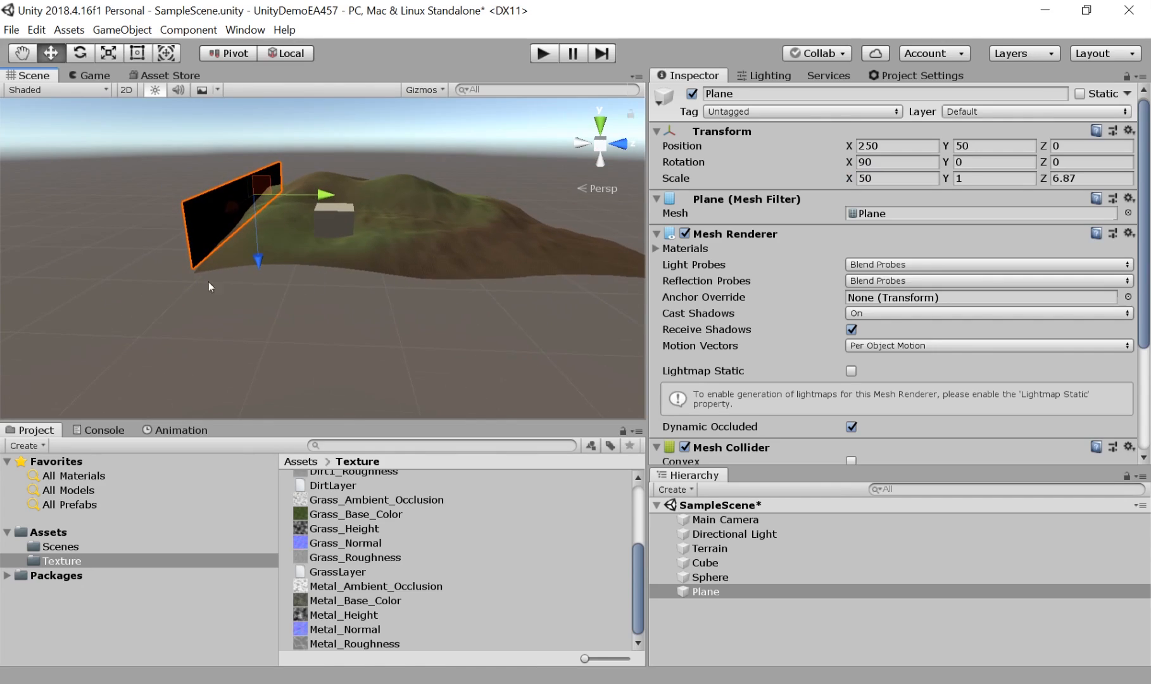
left_click_drag(527, 336, 553, 236, "alt")
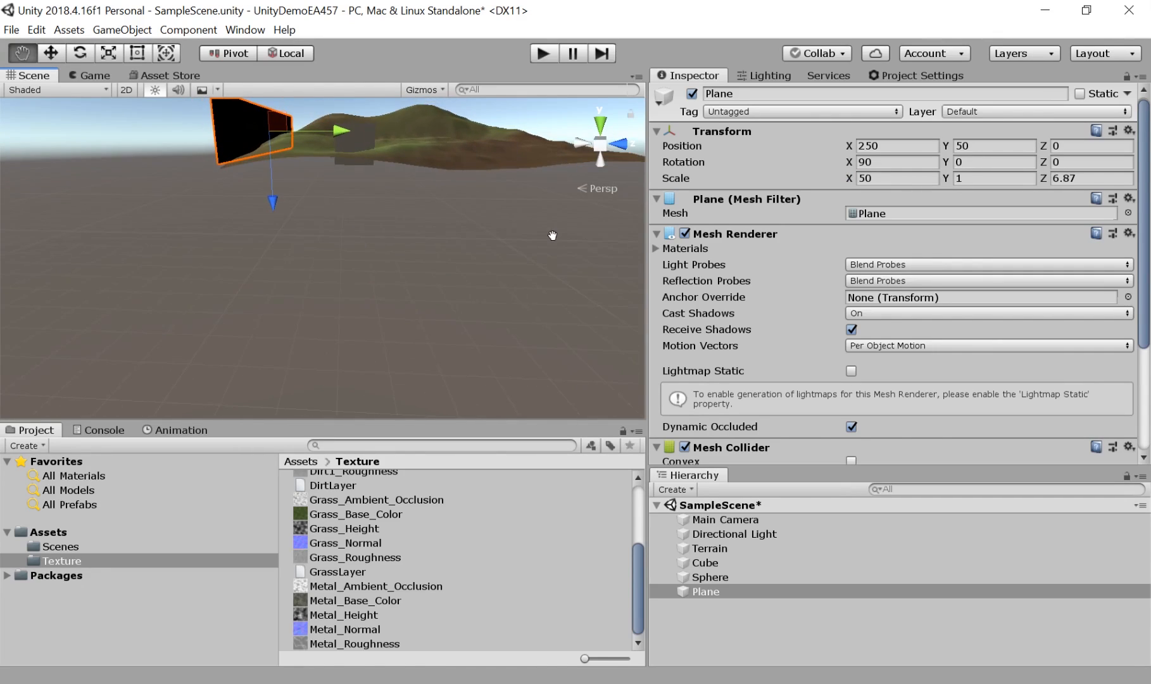
left_click_drag(274, 201, 272, 198)
middle_click_drag(409, 238, 476, 273)
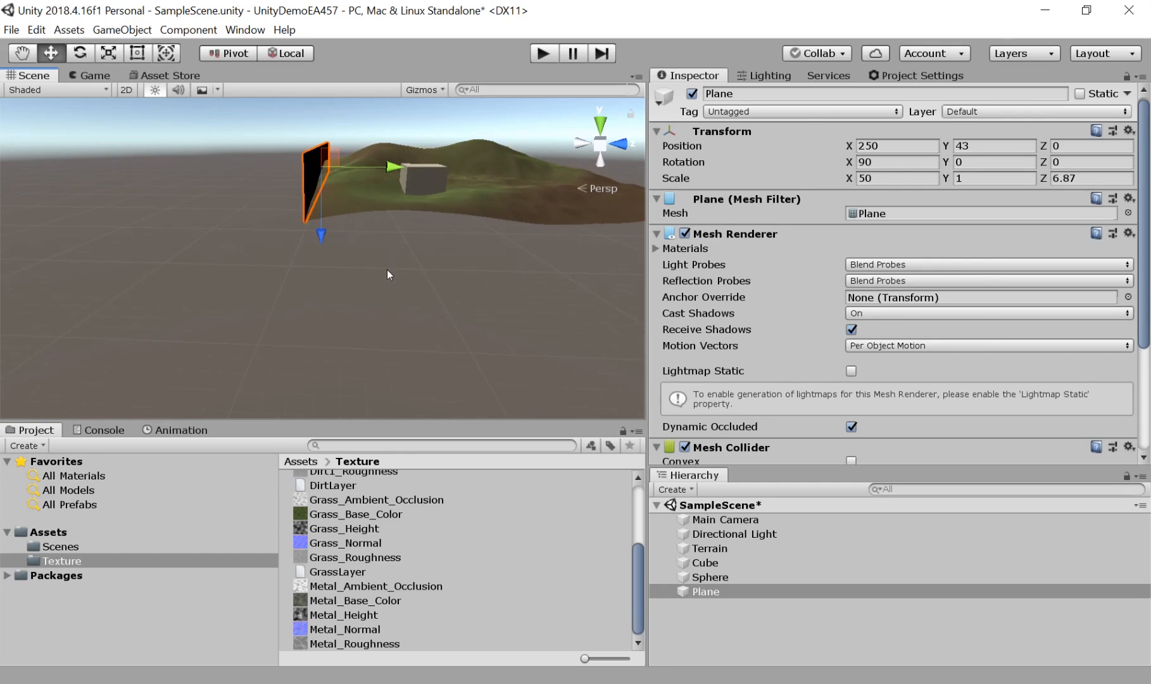
Duplicate the wall plane and move the copy across the terrain to the opposite edge, at a Z position of about 495.
left_click_drag(387, 269, 310, 332, "alt")
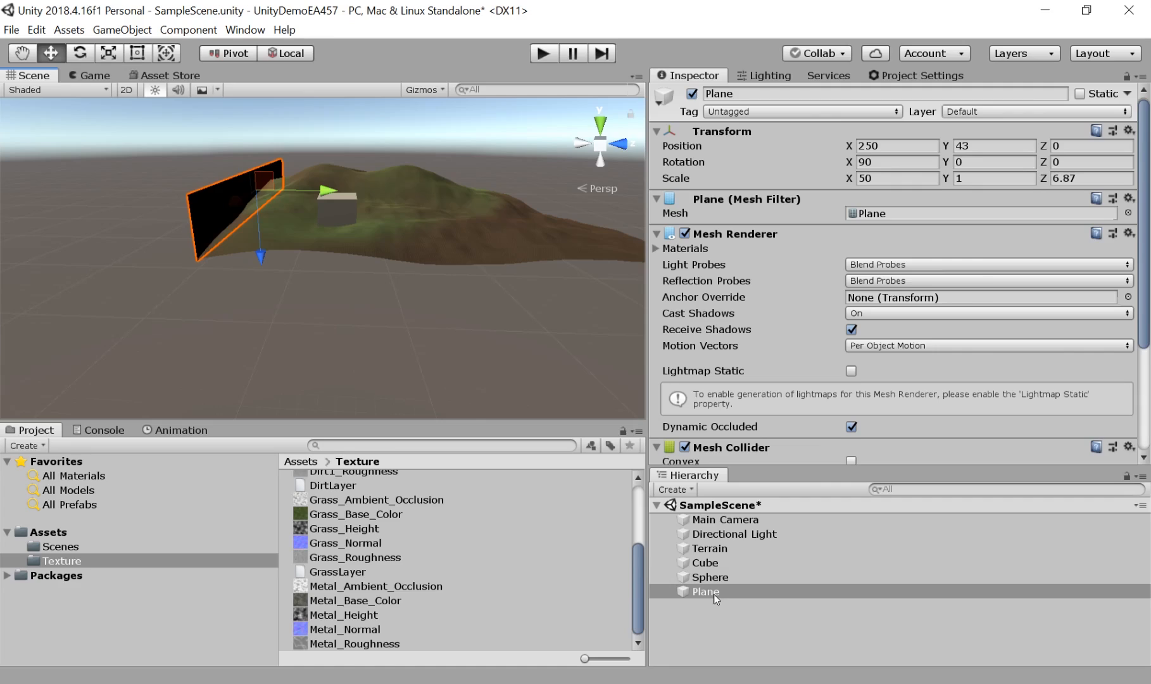
key("ctrl+d")
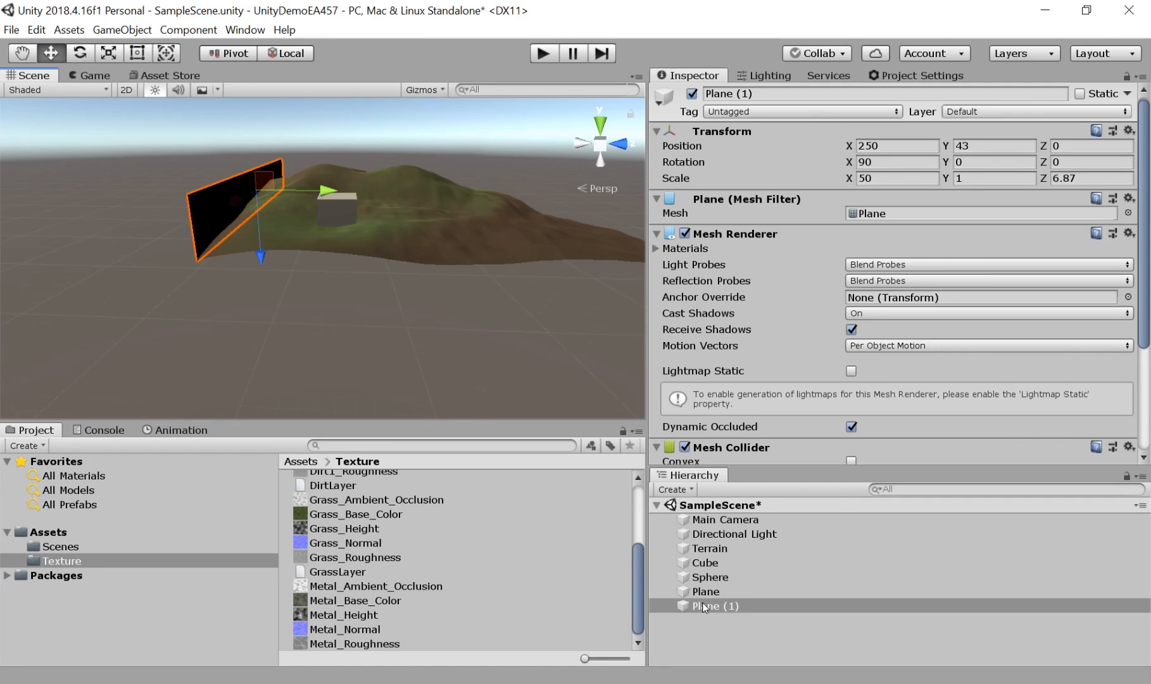
right_click(702, 604)
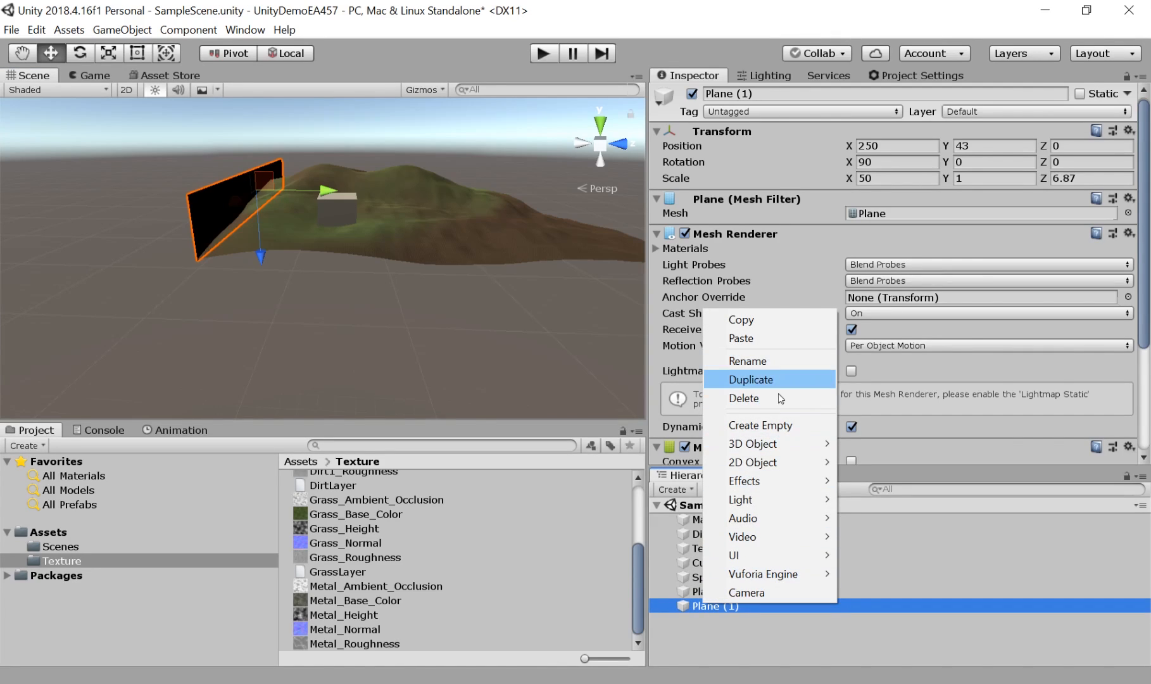
left_click(749, 643)
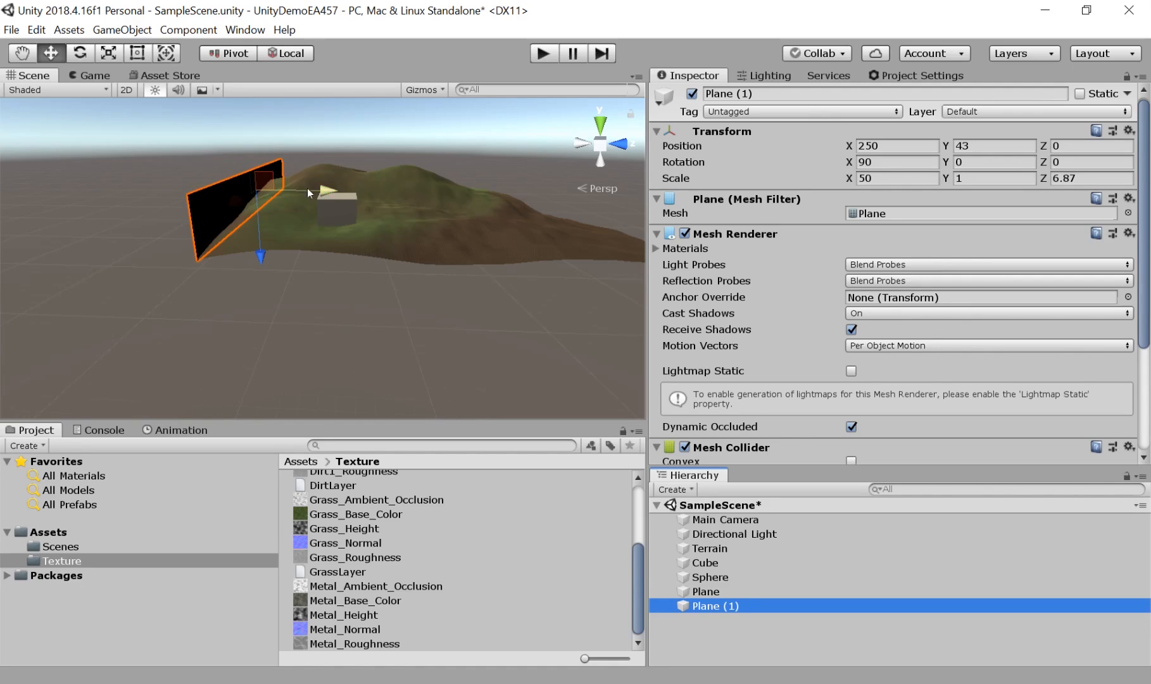
left_click_drag(324, 188, 479, 193)
middle_click_drag(418, 400, 196, 426)
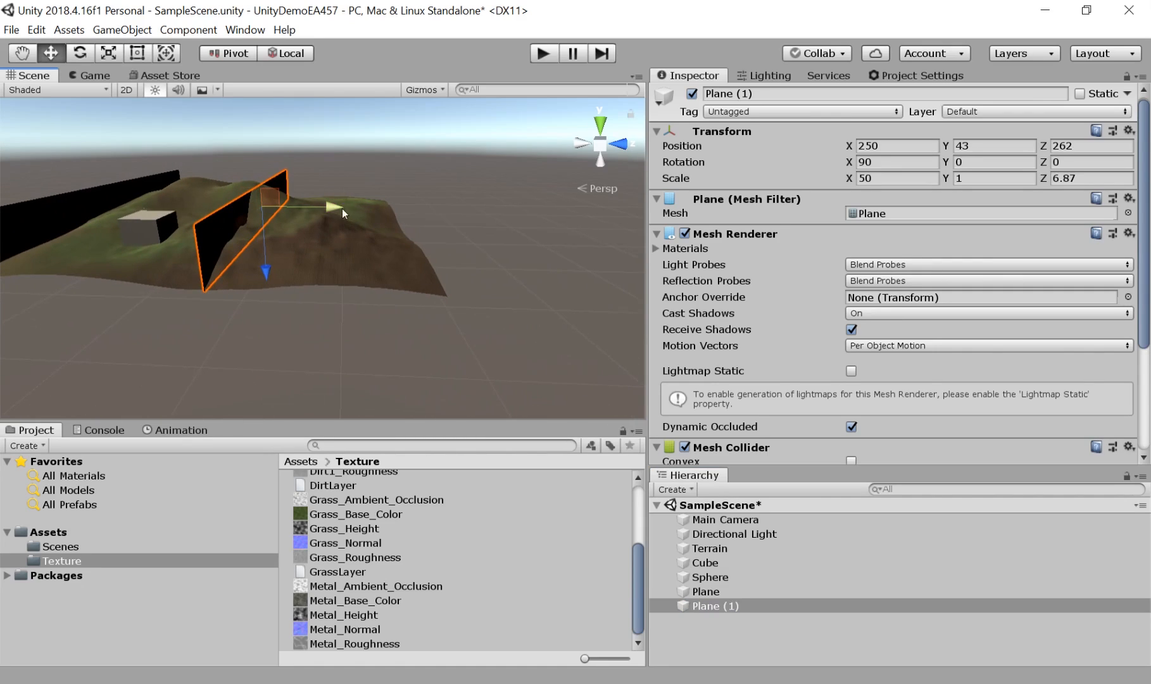
left_click_drag(342, 209, 464, 239)
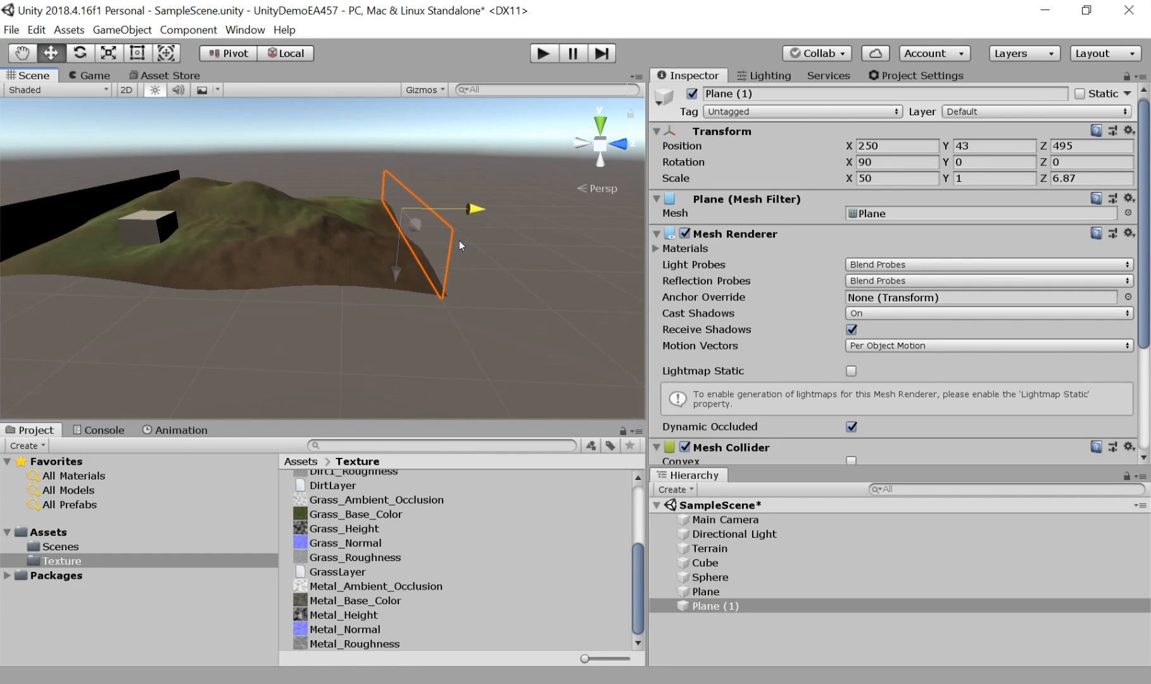
Set the copied wall's Z position to 500.
left_click(1090, 147)
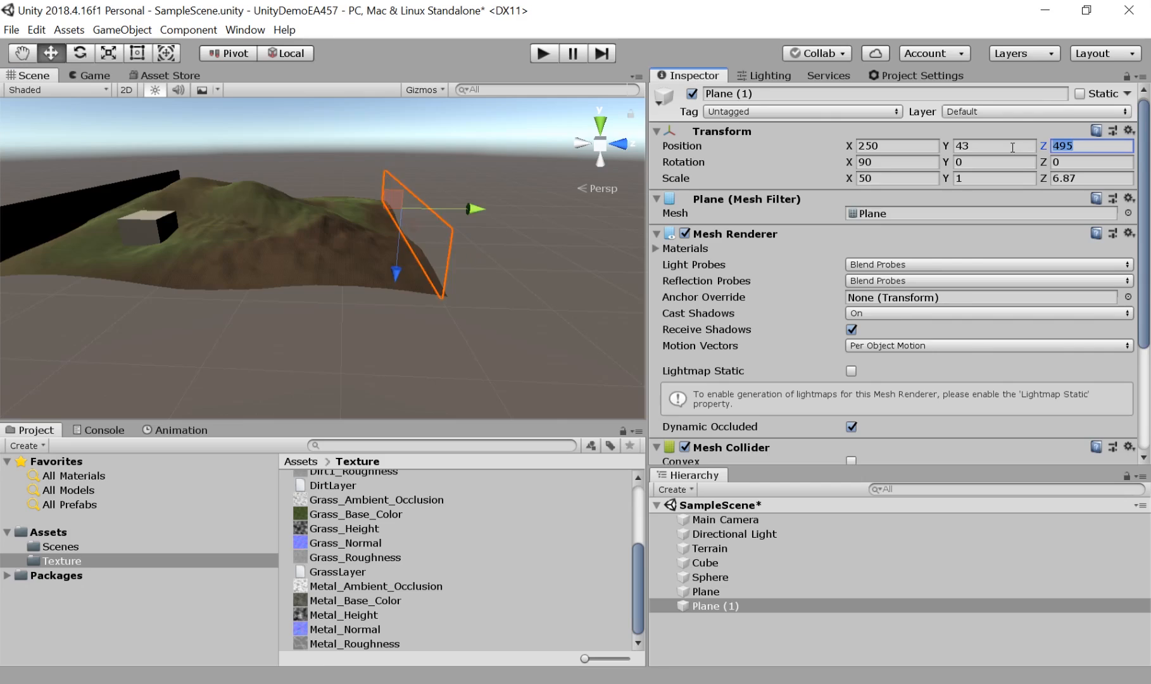
type("50")
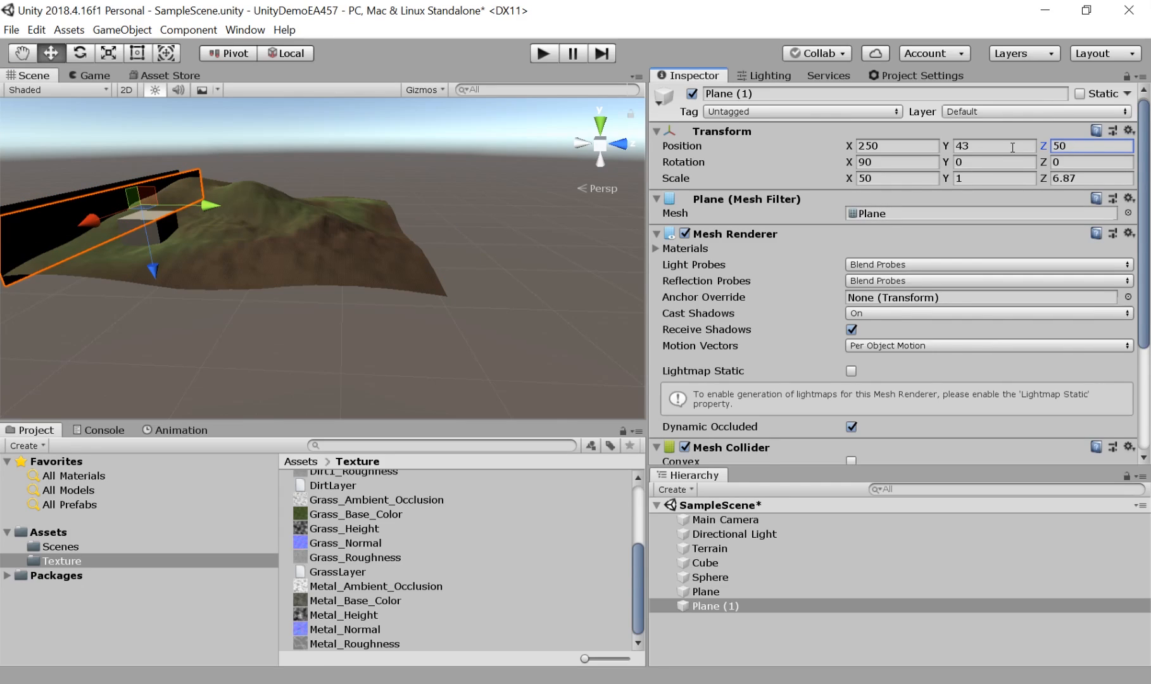
key("Return")
type("5")
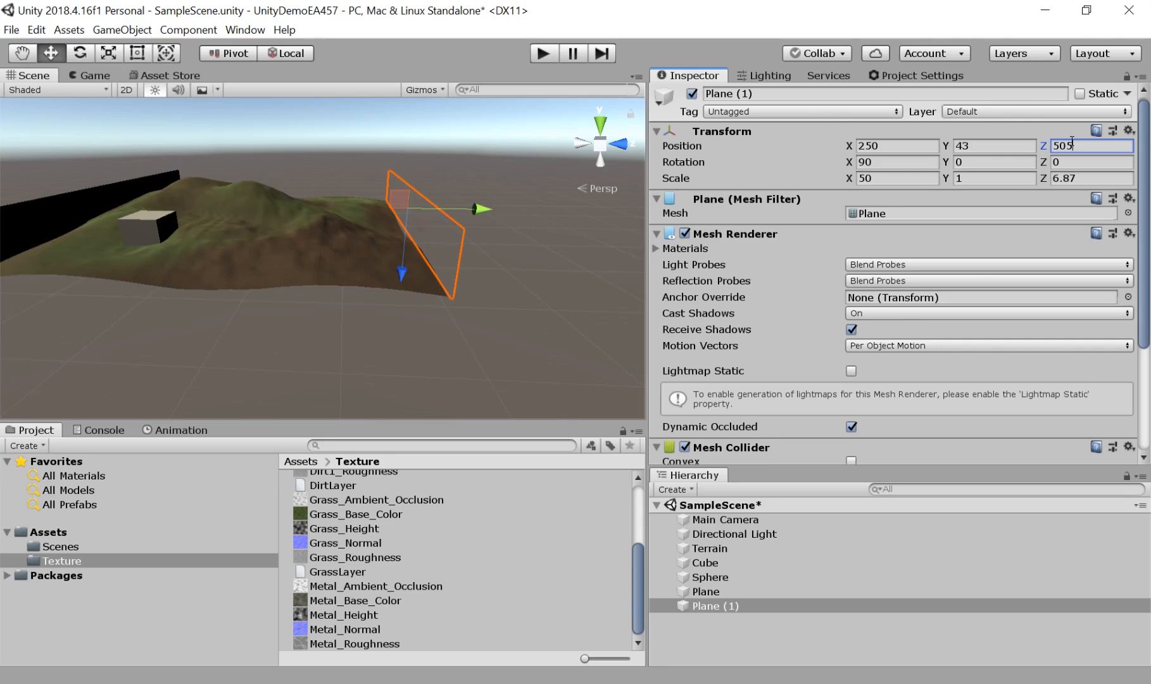
key("BackSpace")
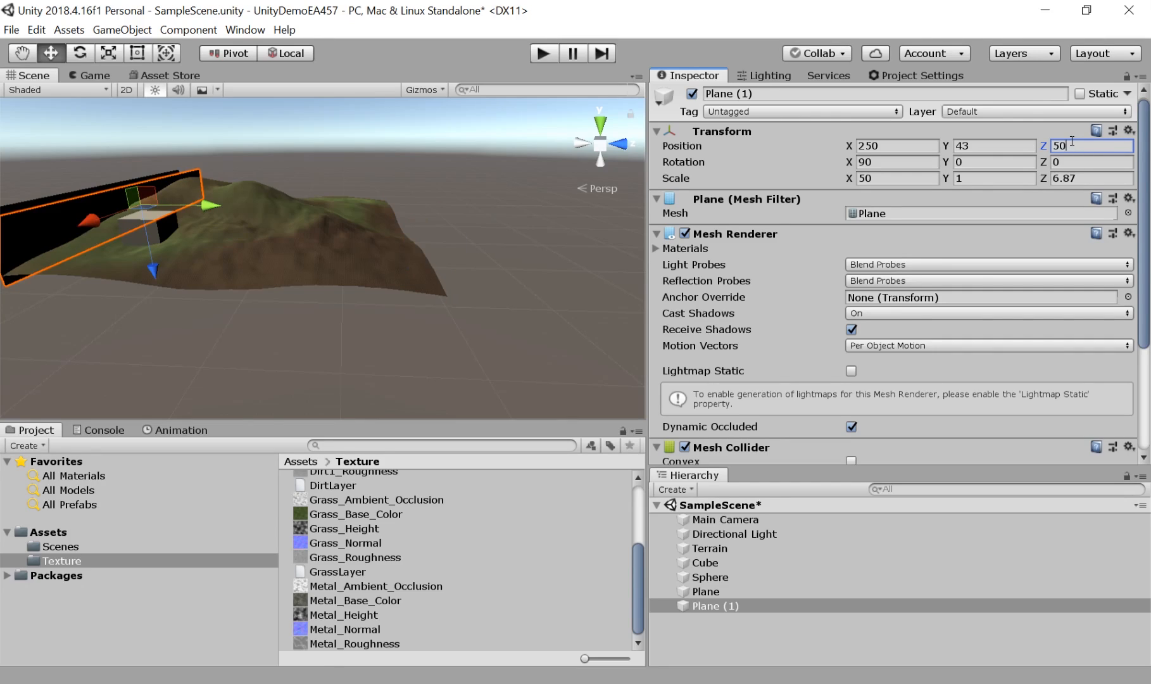
type("0")
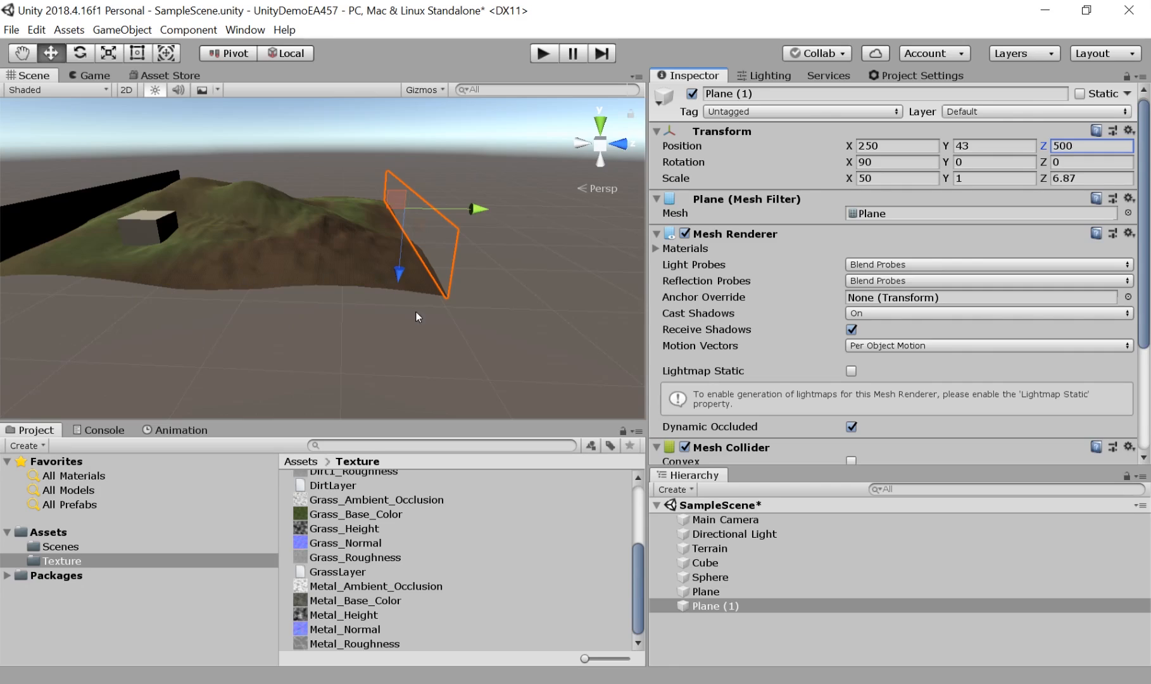
Turn the copied wall to face the terrain by setting its X rotation to -90.
middle_click_drag(345, 274, 229, 294)
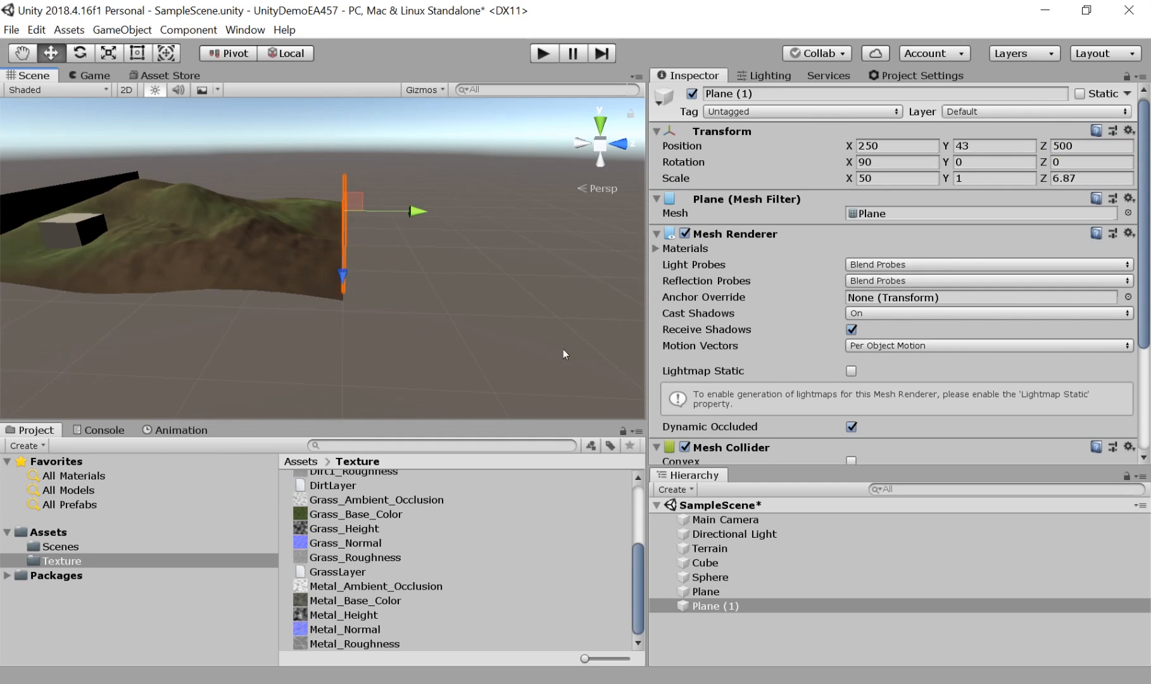
middle_click_drag(428, 304, 421, 291)
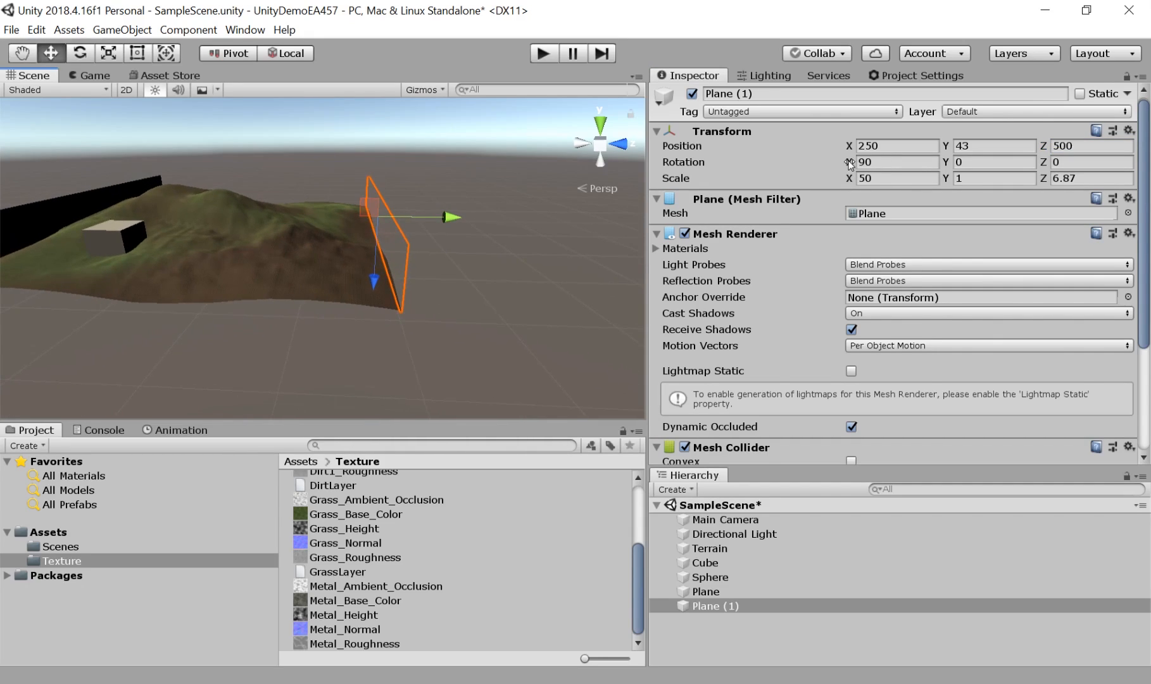
left_click_drag(849, 162, 40, 188)
left_click_drag(916, 165, 660, 150)
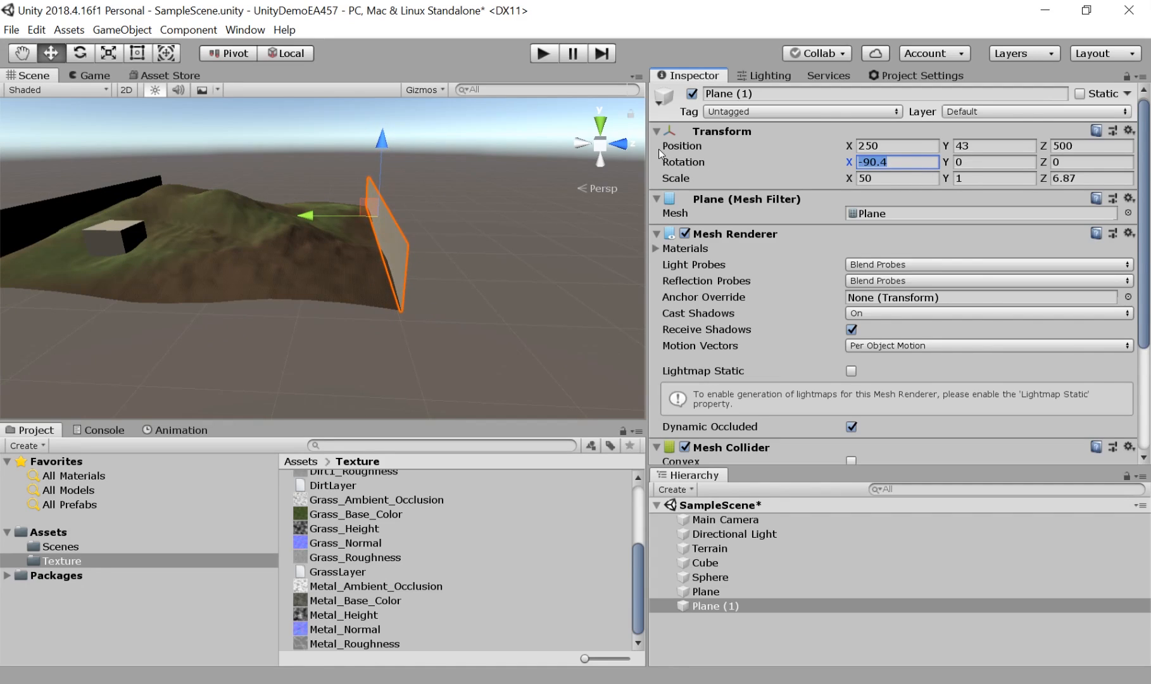
type("-90")
Duplicate the turned wall twice to get two more planes for the open sides.
middle_click_drag(145, 212, 335, 255)
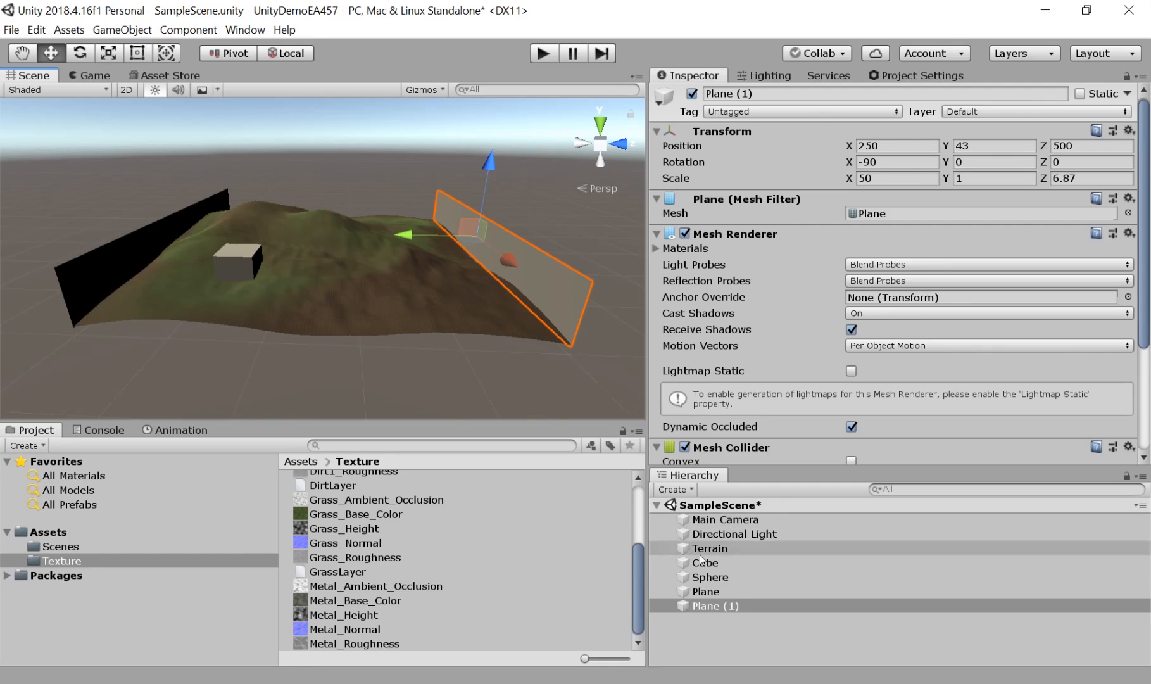
right_click(726, 607)
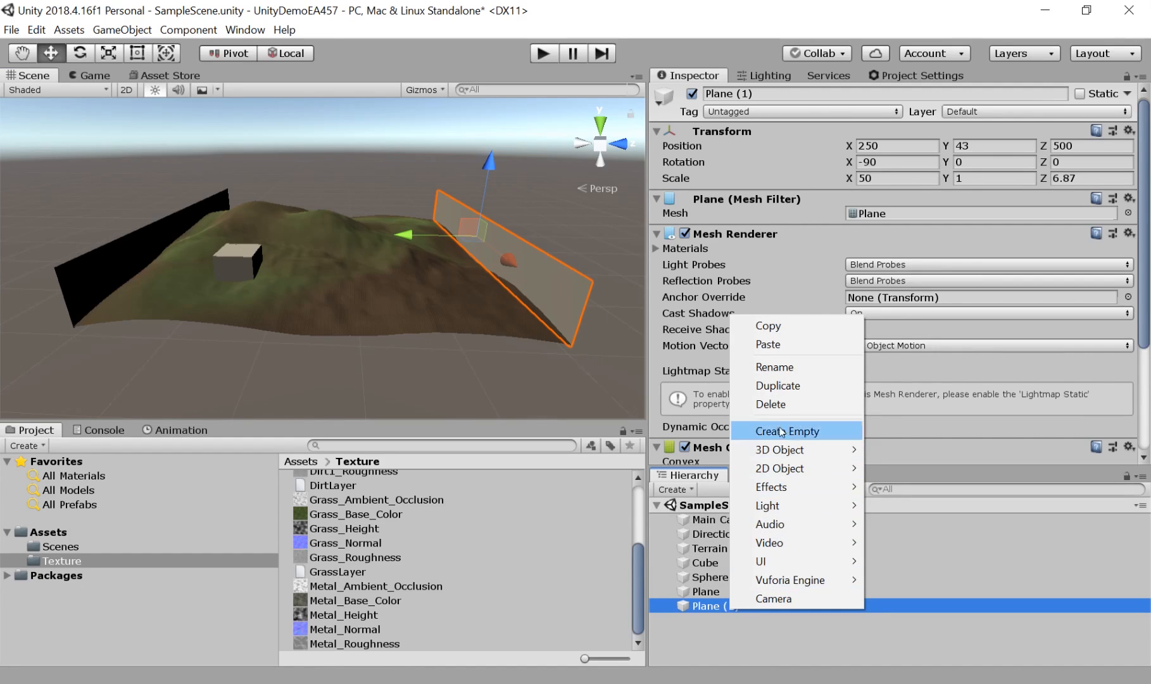
left_click(777, 386)
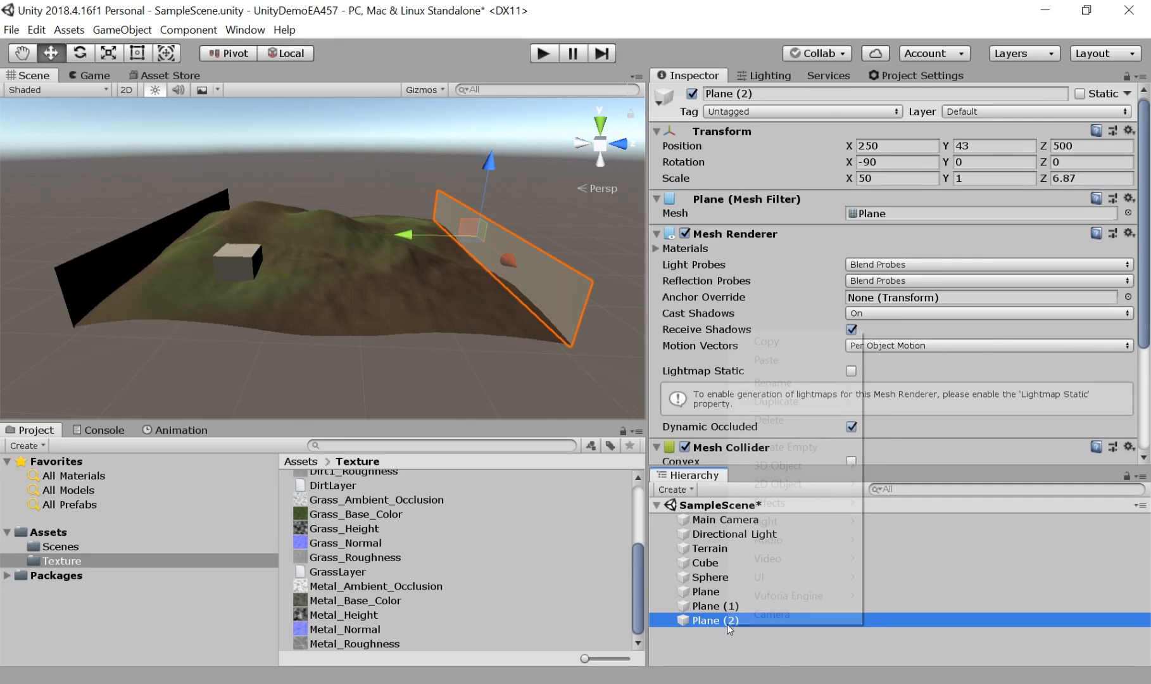
left_click(778, 400)
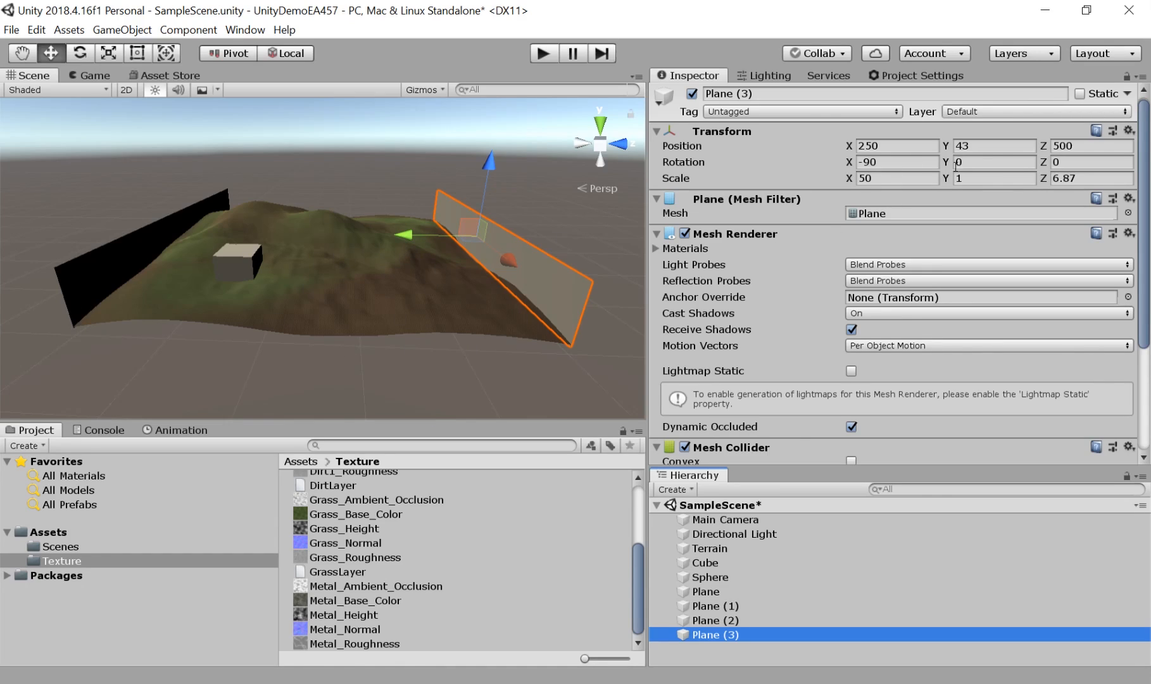
Set Plane (3)'s Z rotation to 90 and move it to an open side edge, around X 497 and Z 274.
left_click(1059, 162)
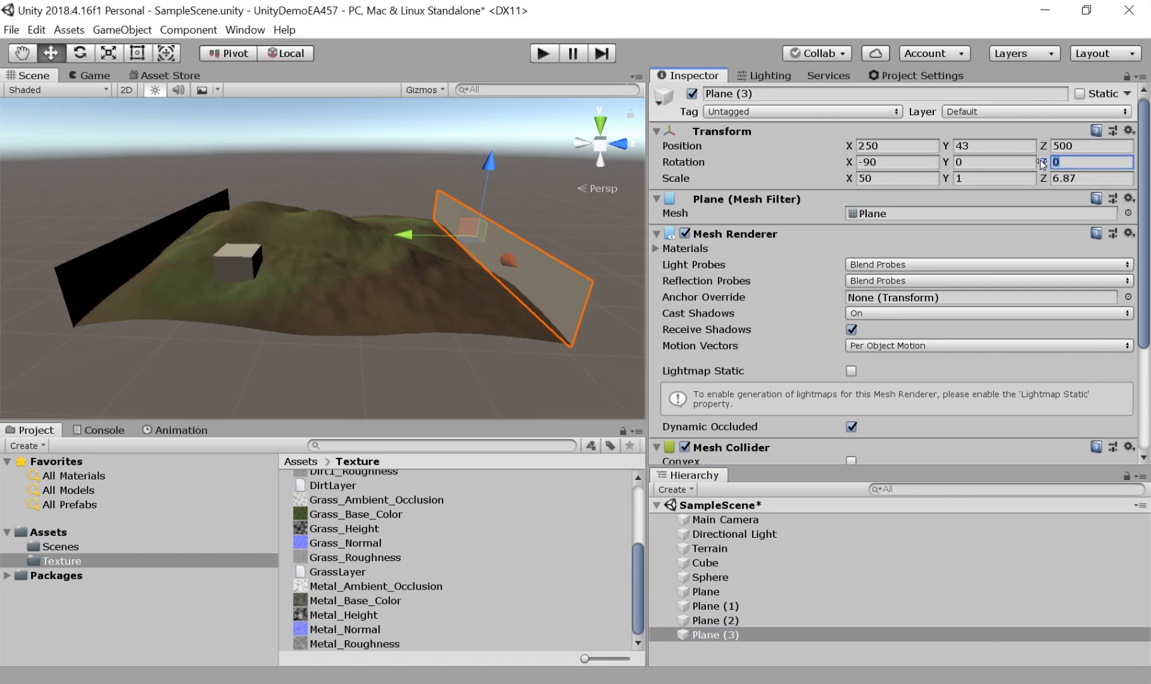
type("90")
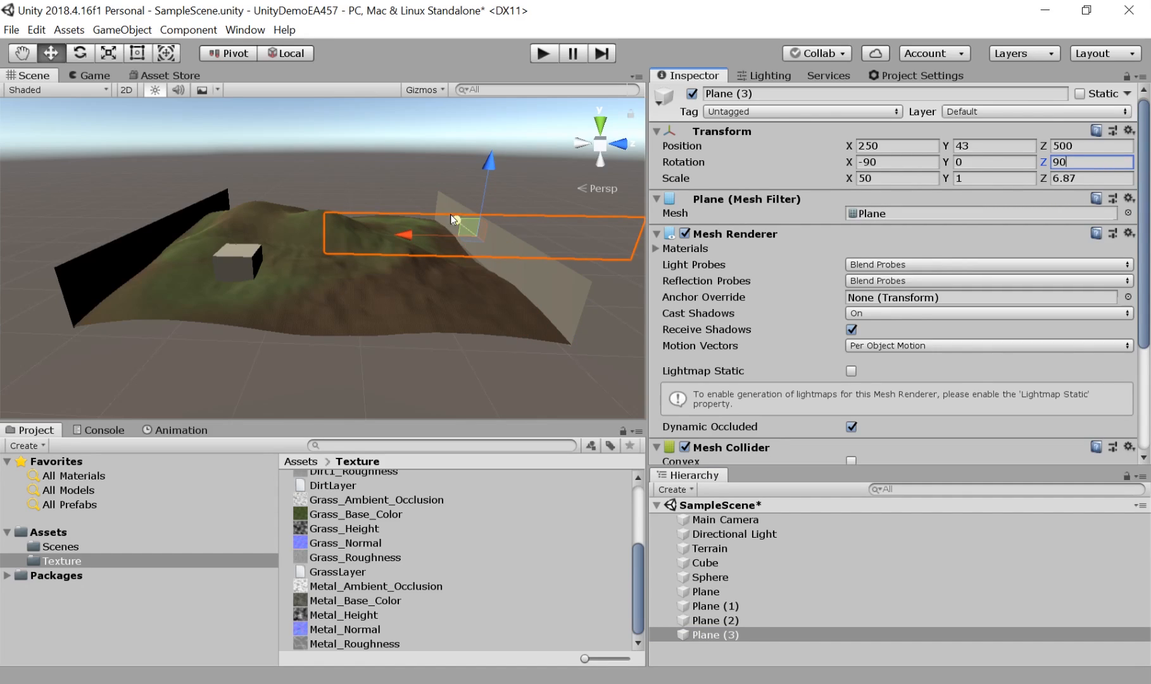
left_click_drag(410, 235, 339, 254)
middle_click_drag(339, 254, 193, 326)
right_click_drag(323, 247, 174, 280)
middle_click_drag(399, 244, 203, 237)
right_click_drag(342, 236, 209, 245)
middle_click_drag(348, 248, 305, 225)
Set Plane (3)'s position to 250 on Z and 500 on X.
left_click(1083, 146)
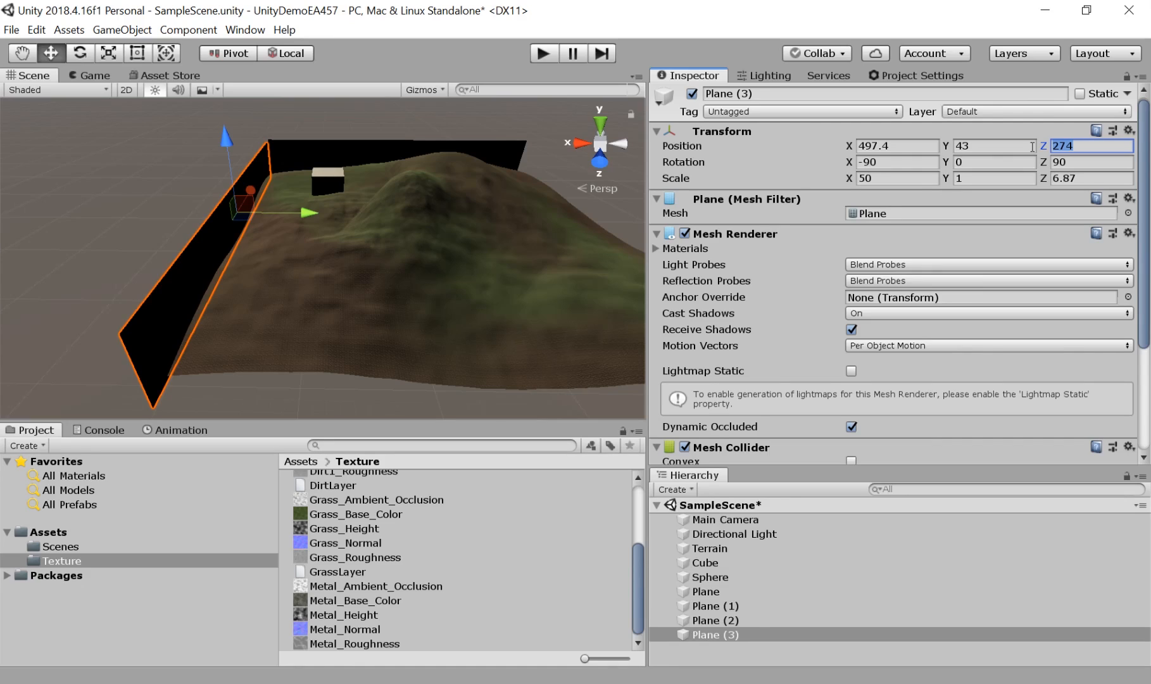
type("250")
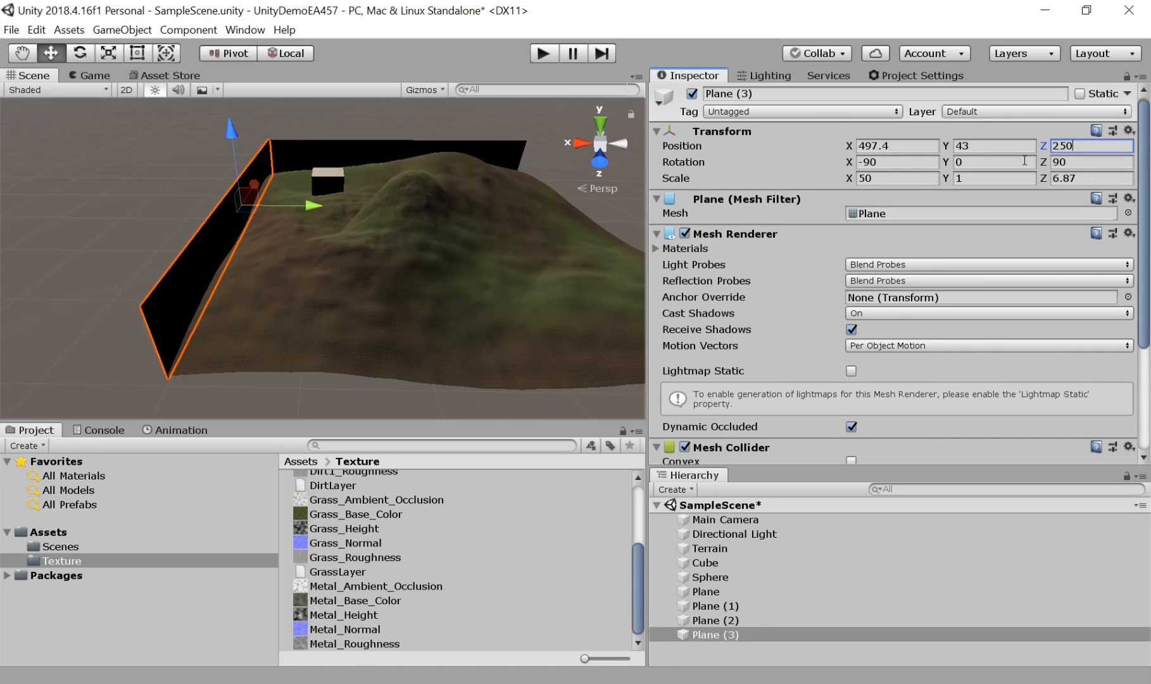
left_click(923, 147)
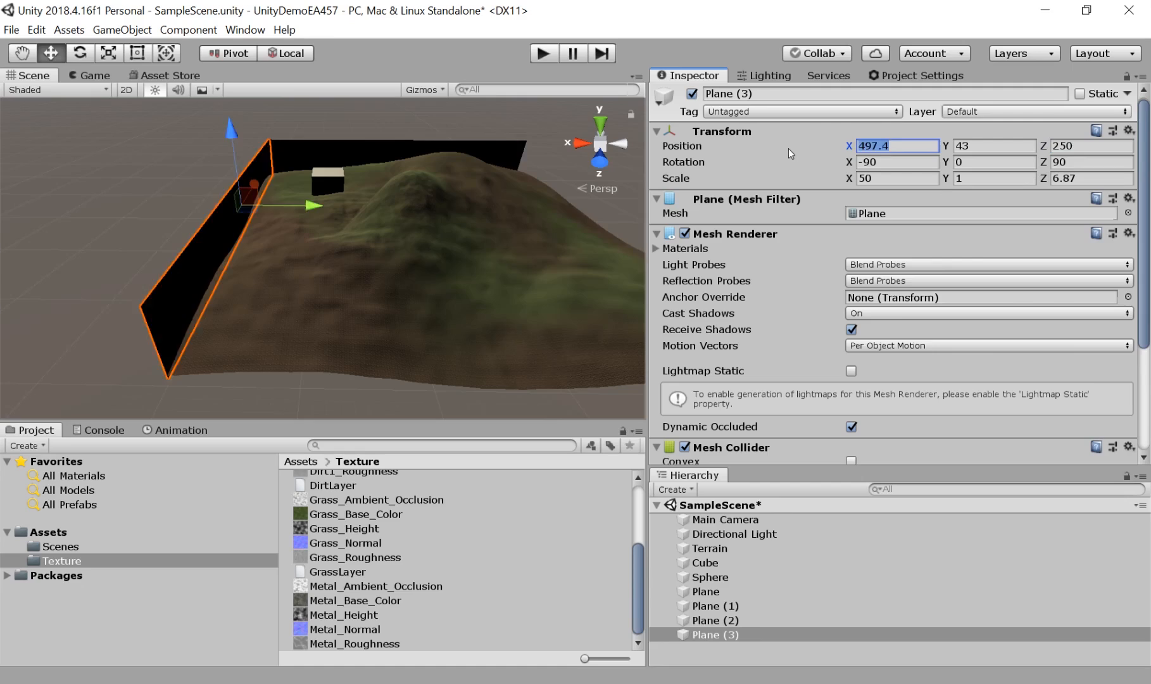
type("500")
Select Plane (2) and pull it inward from the overlapping wall to a Z position of about 380.
middle_click_drag(277, 284, 225, 230)
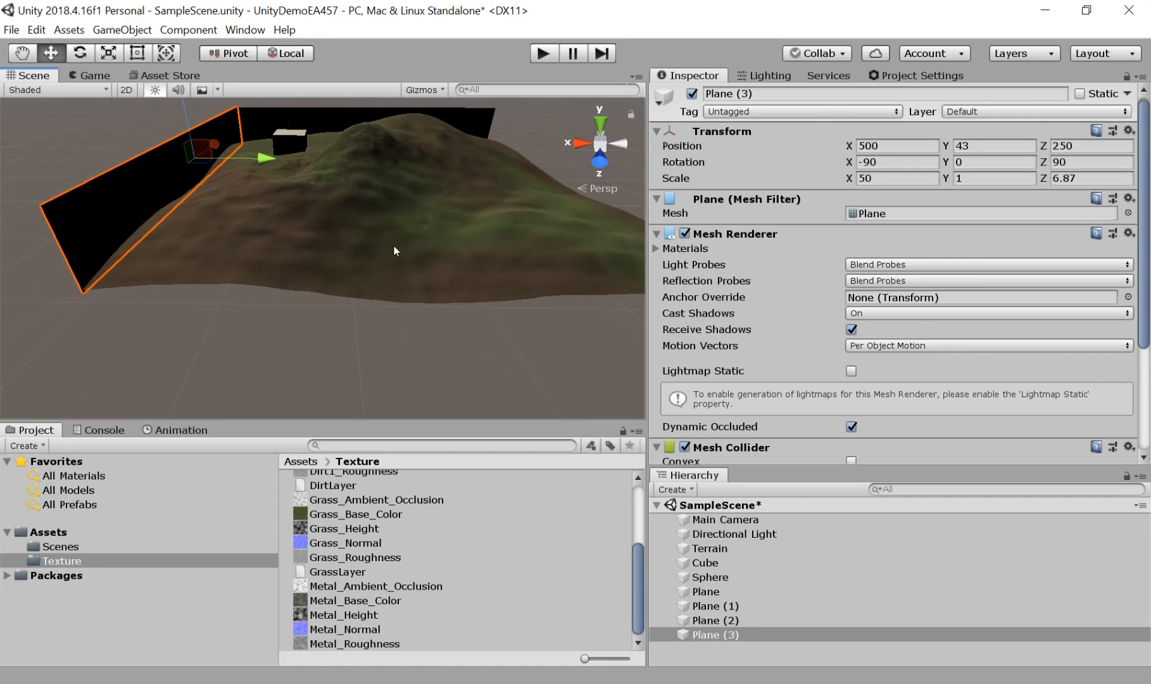
double_click(728, 620)
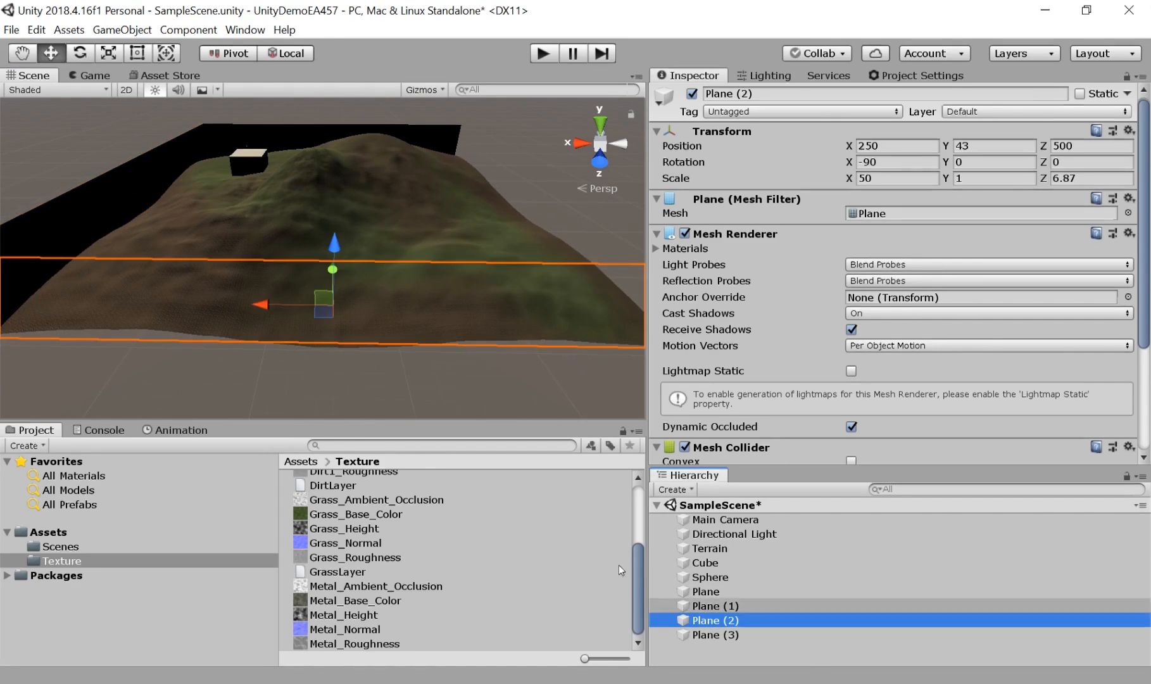
middle_click_drag(232, 266, 374, 295)
left_click_drag(470, 293, 404, 142)
middle_click_drag(265, 301, 494, 313)
right_click_drag(424, 323, 589, 291)
middle_click_drag(266, 285, 587, 384)
right_click_drag(411, 361, 342, 330)
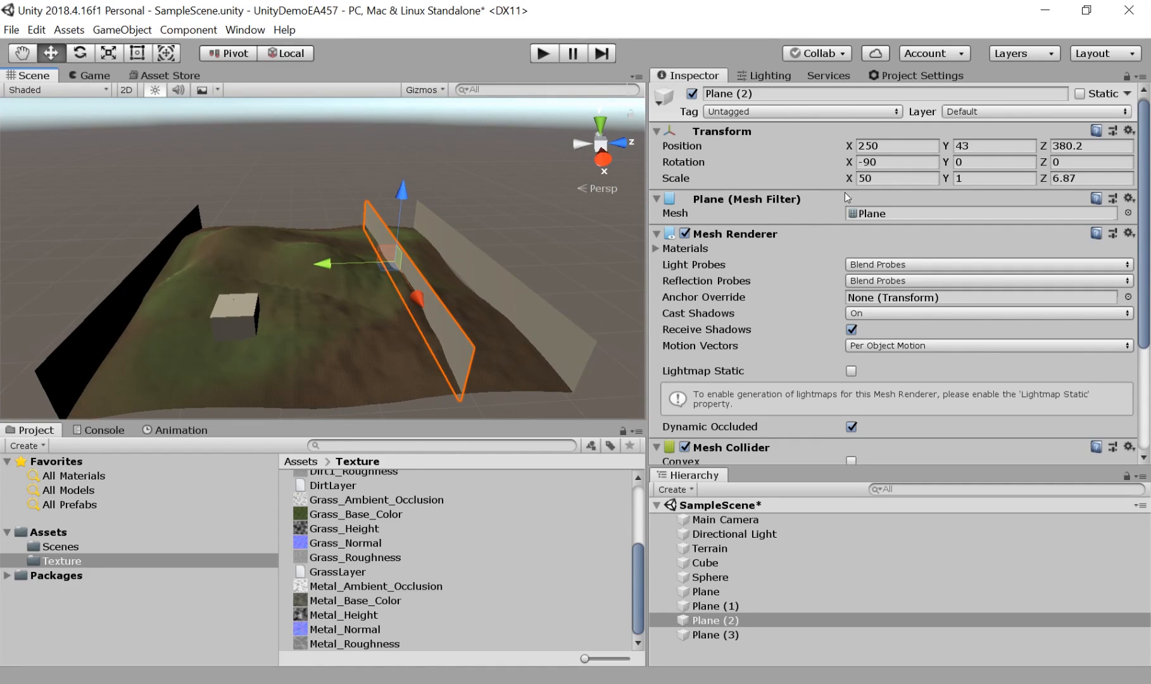
Set Plane (2)'s Z rotation to -90 and move it to the remaining open edge, around X 10 and Z 234.
left_click(1080, 161)
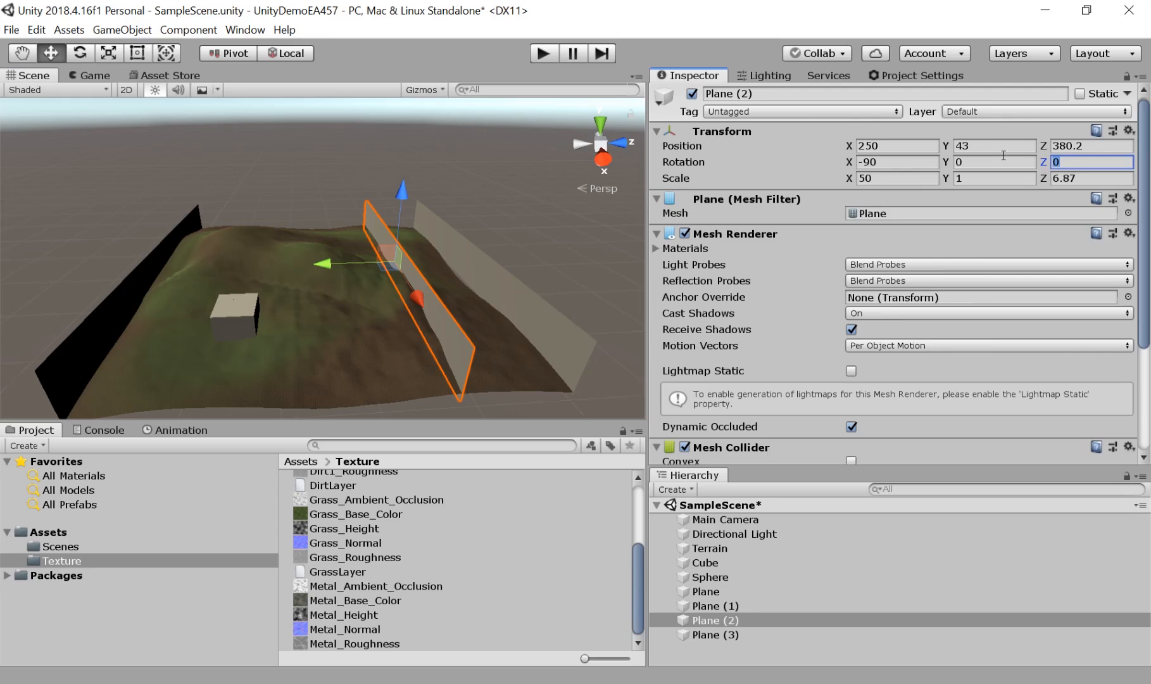
type("-90")
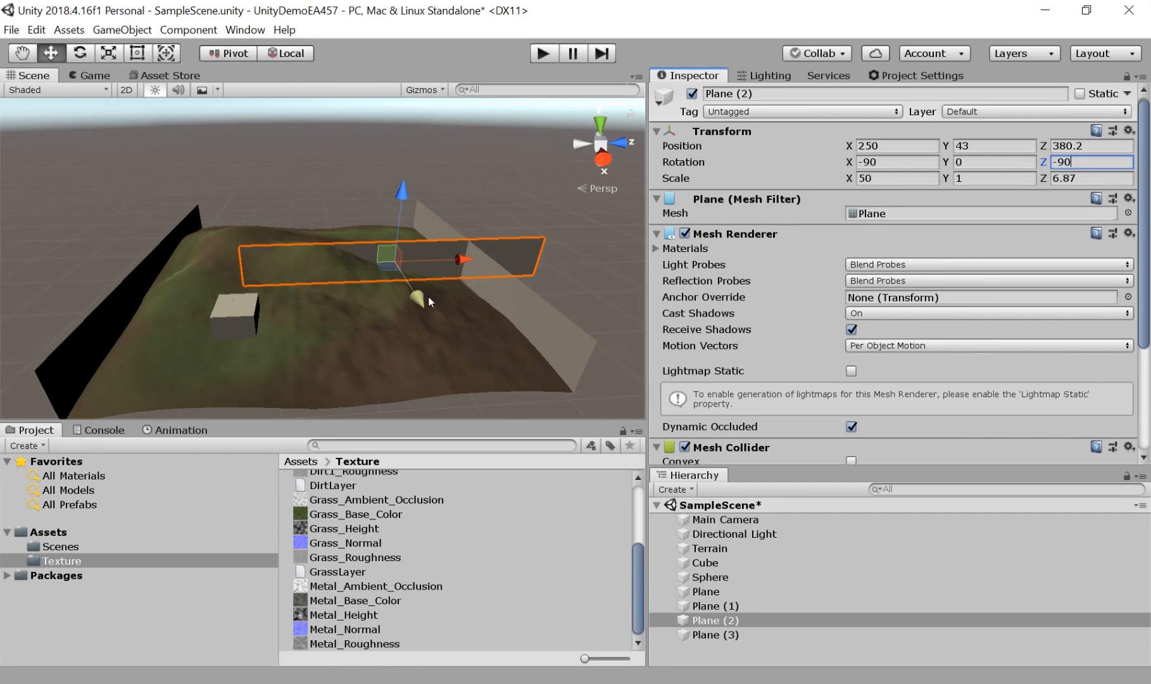
left_click_drag(421, 298, 330, 219)
Set Plane (2)'s position to 250 on Z and 0 on X.
left_click(1075, 147)
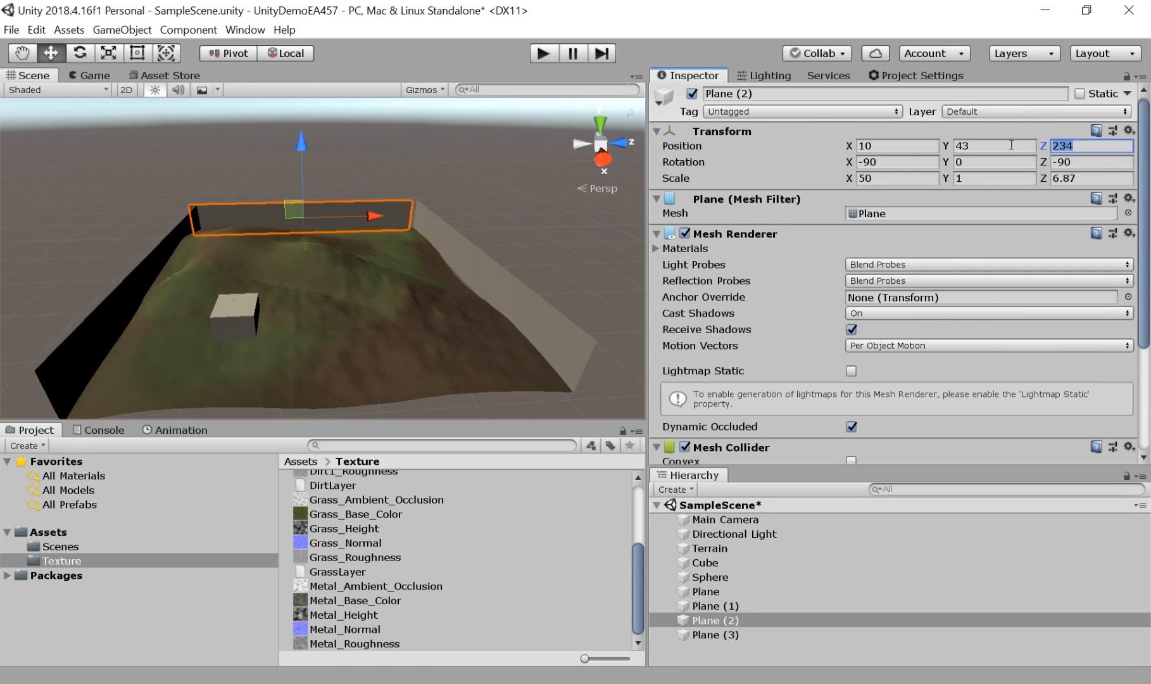
type("250")
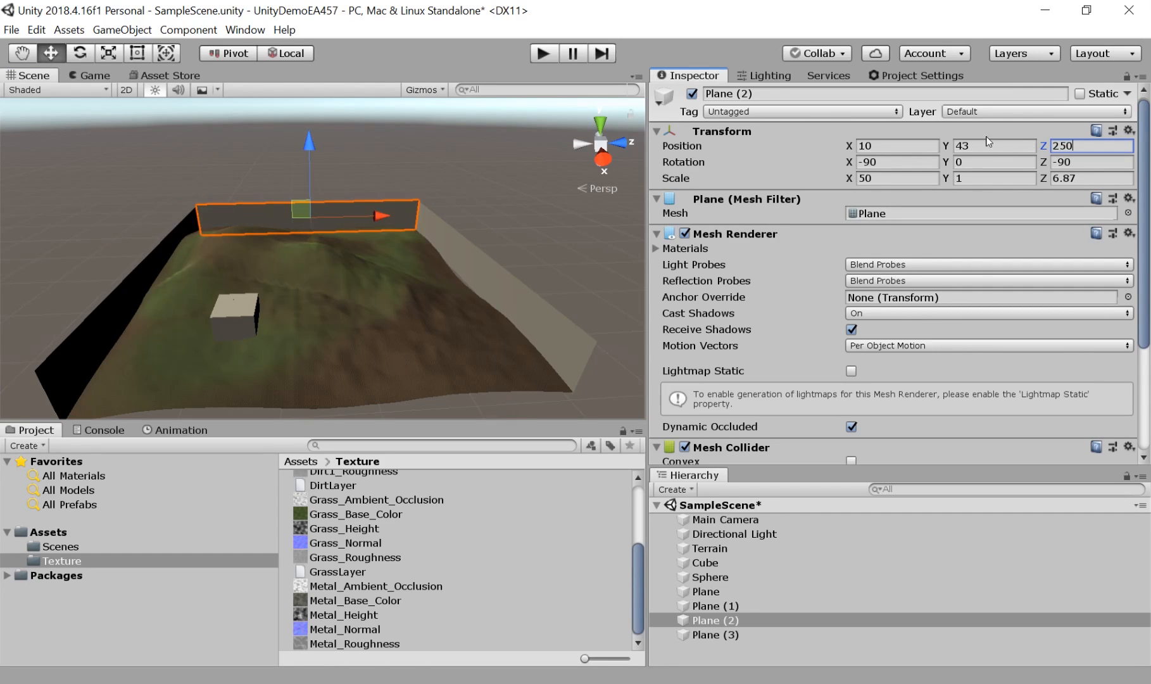
left_click(974, 147)
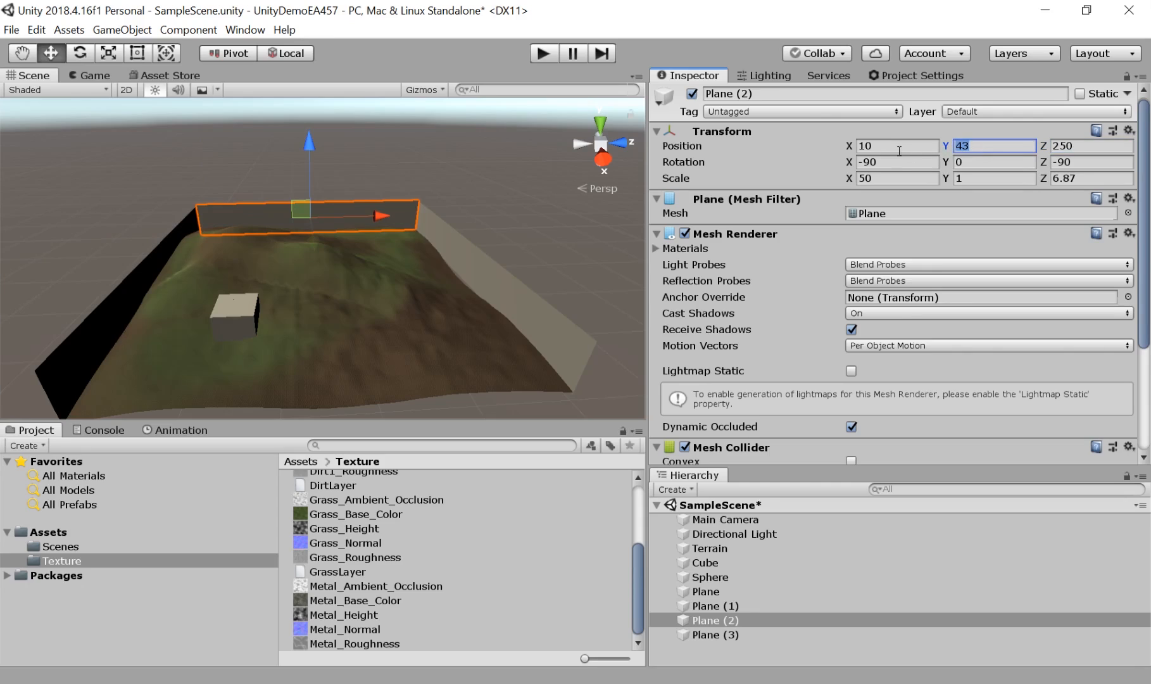
left_click(902, 147)
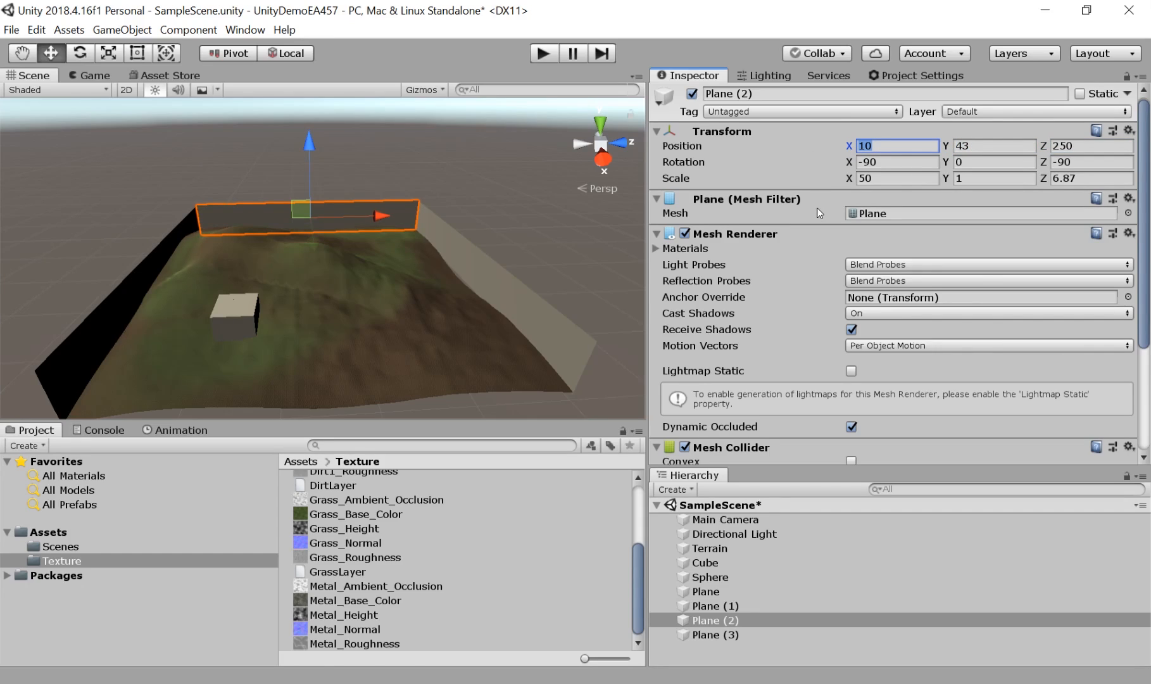
type("0")
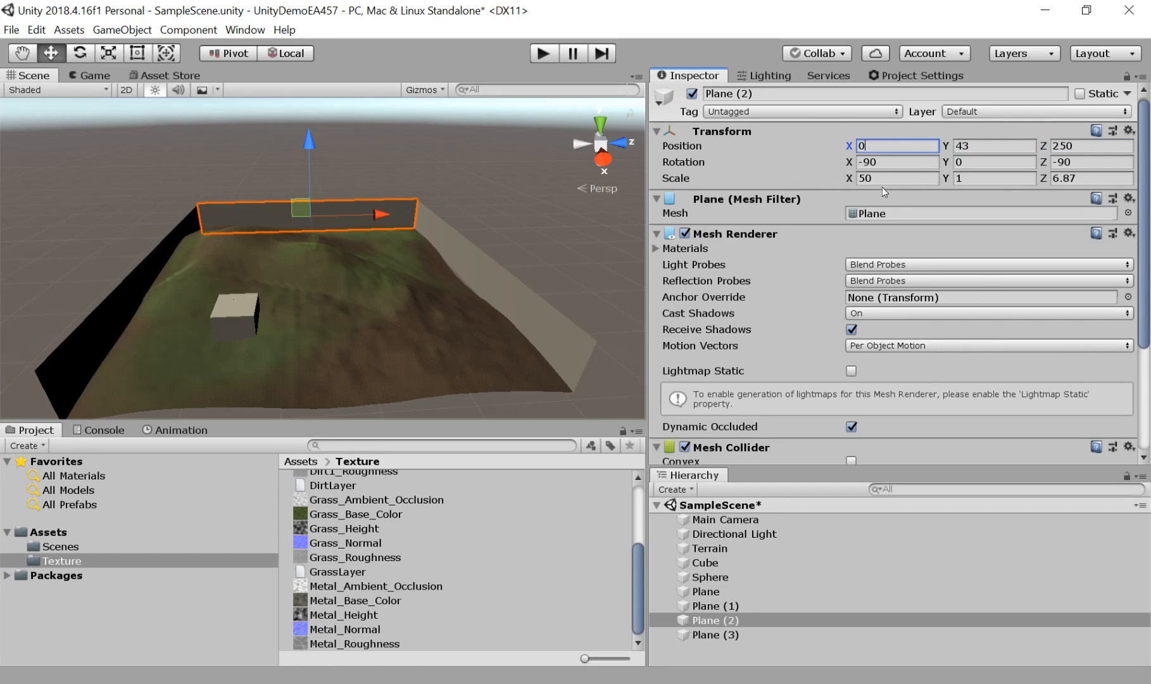
left_click(1111, 144)
middle_click_drag(262, 318, 349, 258)
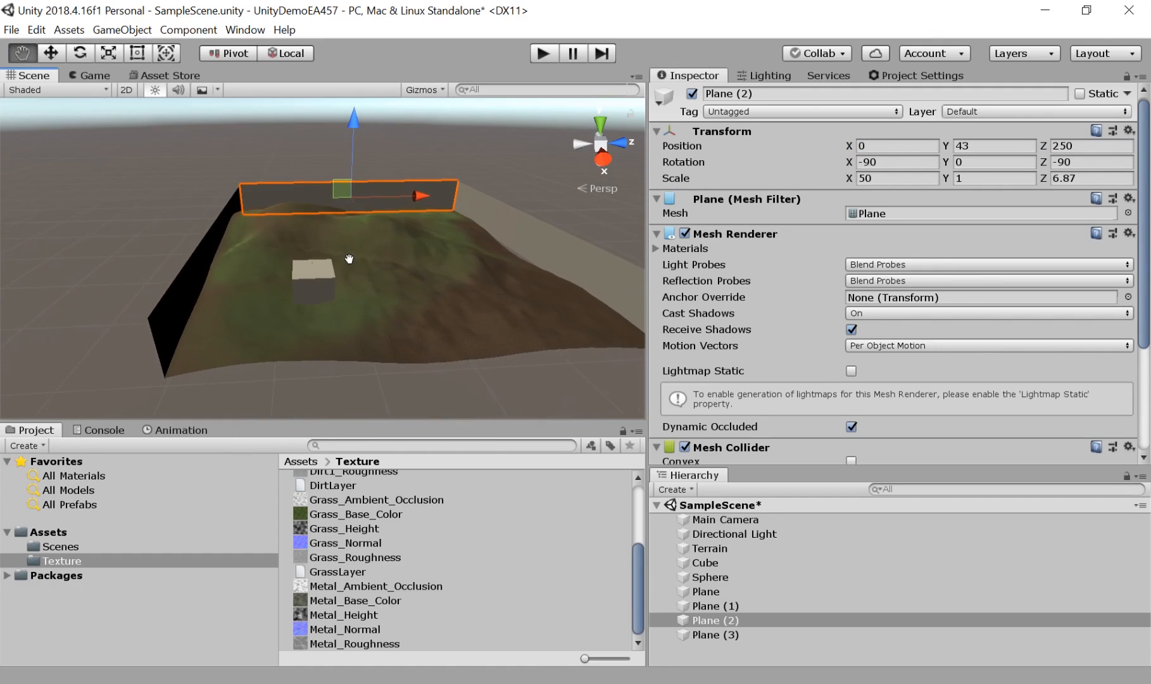
middle_click_drag(454, 210, 326, 214)
right_click_drag(399, 207, 302, 244)
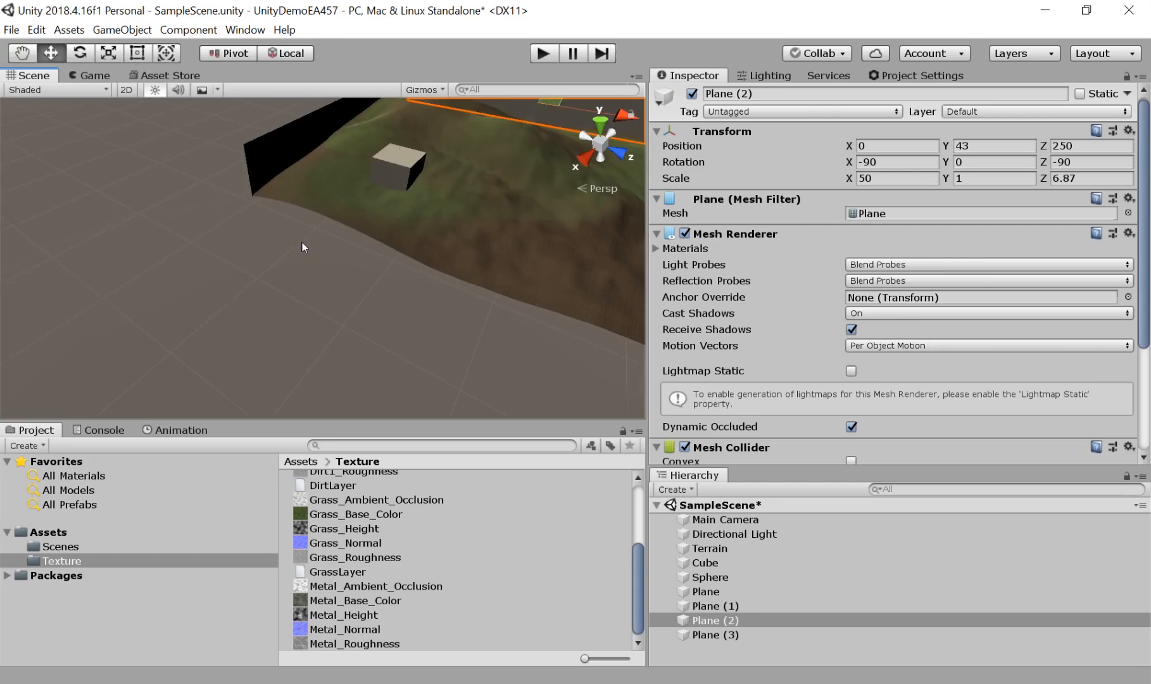
Examine the terrain from several sides to check that the plane walls enclose all four edges.
middle_click_drag(302, 244, 39, 269)
middle_click_drag(519, 158, 304, 190)
right_click_drag(351, 205, 227, 210)
middle_click_drag(380, 205, 172, 225)
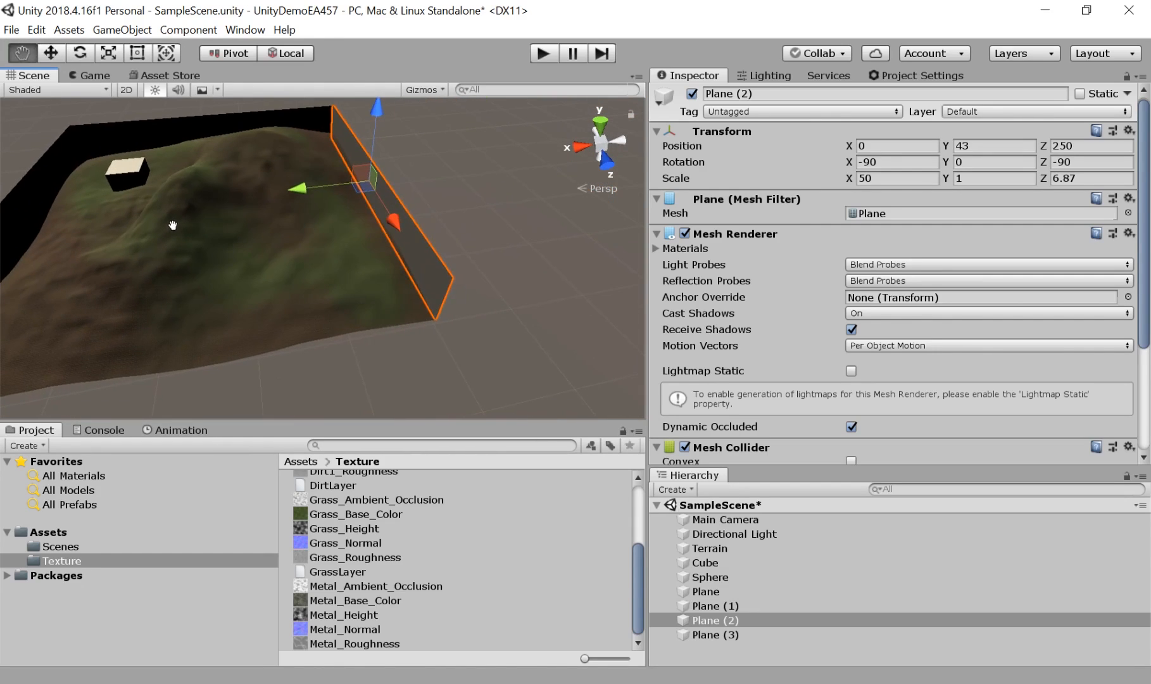
right_click_drag(380, 206, 246, 204)
middle_click_drag(541, 150, 165, 210)
right_click_drag(380, 253, 229, 265)
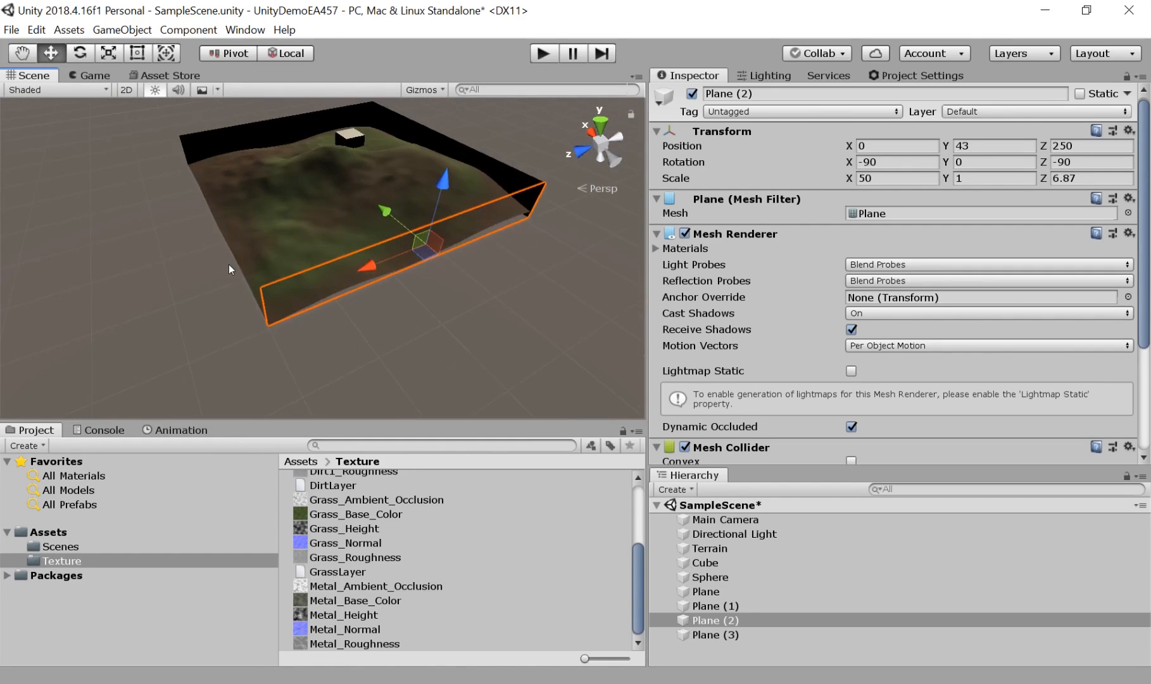
middle_click_drag(329, 231, 130, 261)
middle_click_drag(396, 229, 491, 281)
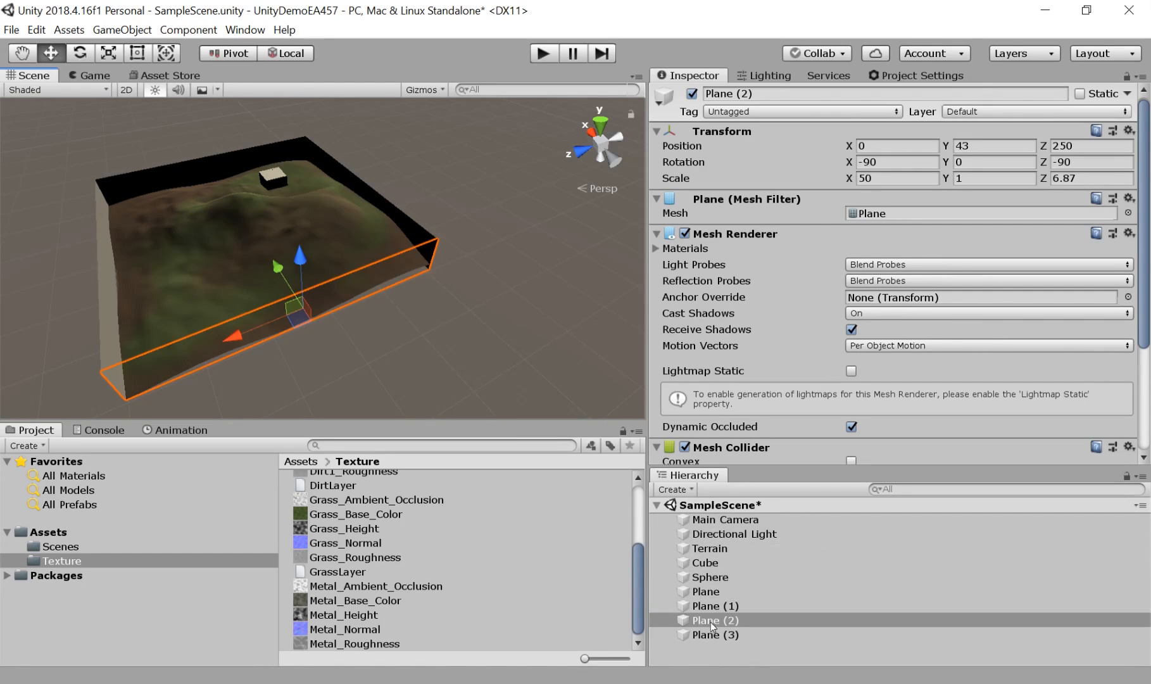
Create an empty game object at the root level of the scene.
right_click(716, 659)
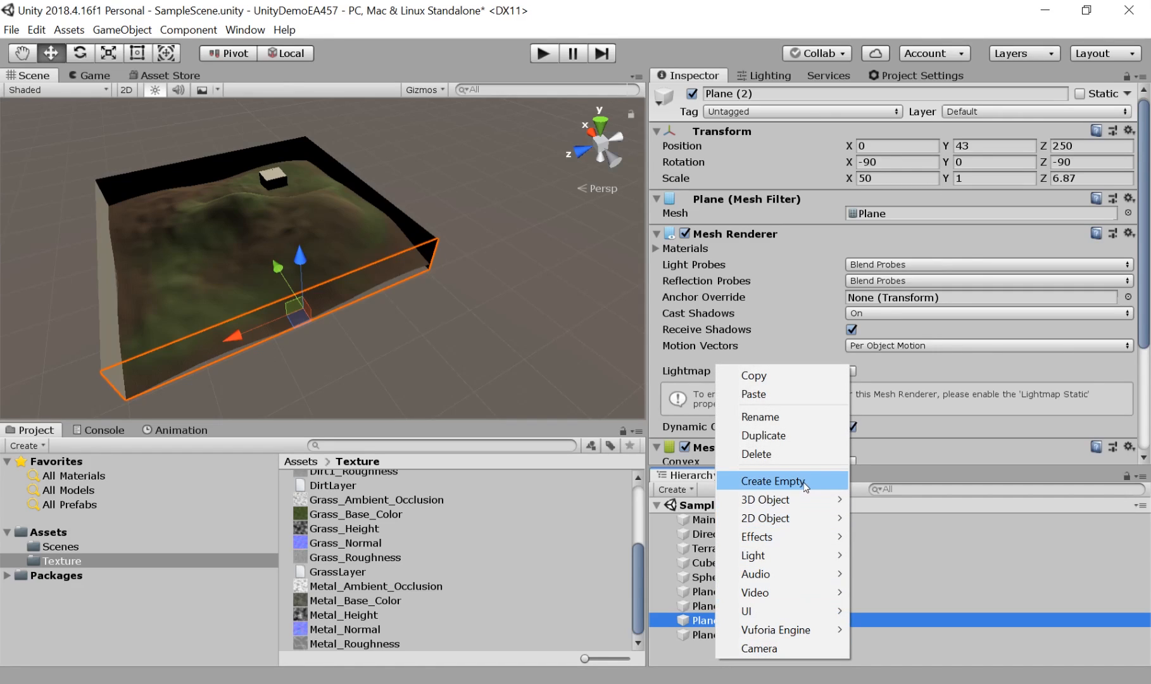
left_click(671, 660)
left_click(687, 490)
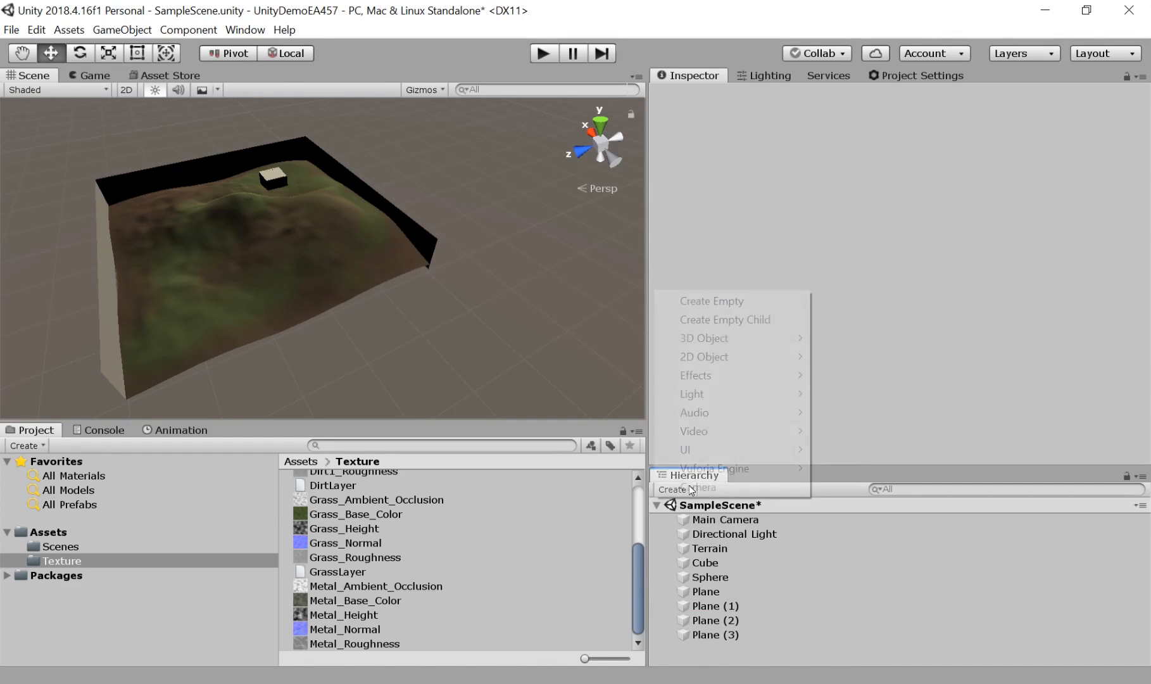
left_click(710, 302)
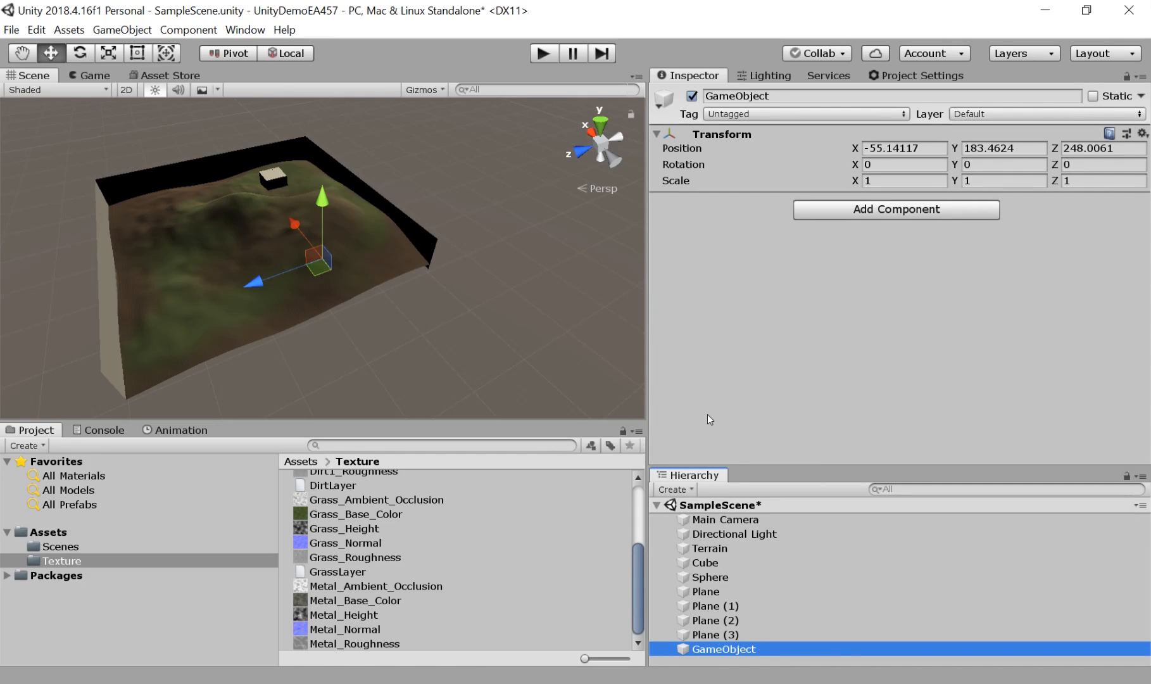
Set the empty game object's position to 0 on X, Y and Z.
left_click(930, 145)
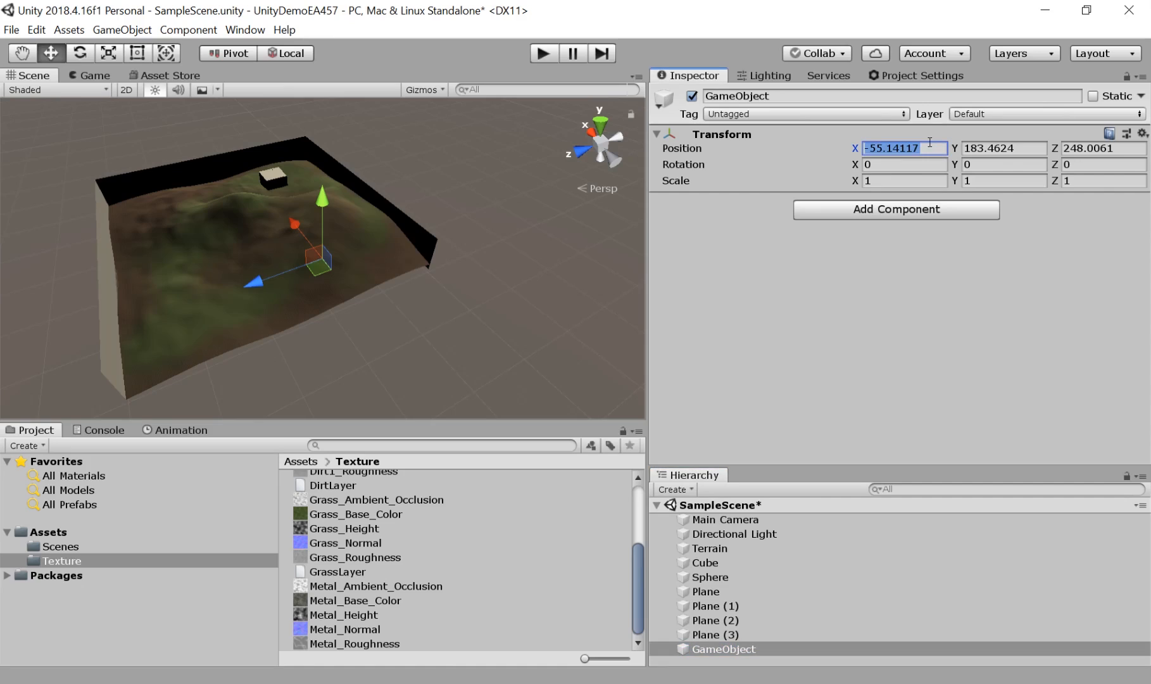
type("0")
left_click(1007, 146)
type("0")
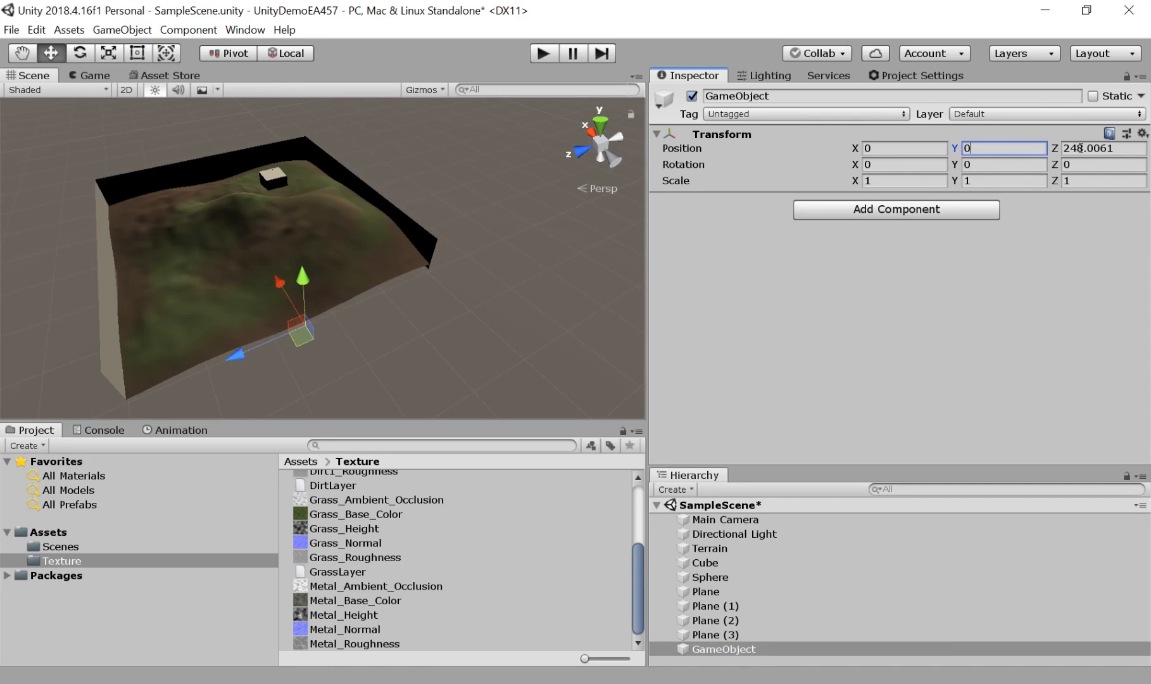
left_click(1081, 148)
type("0")
left_click(859, 305)
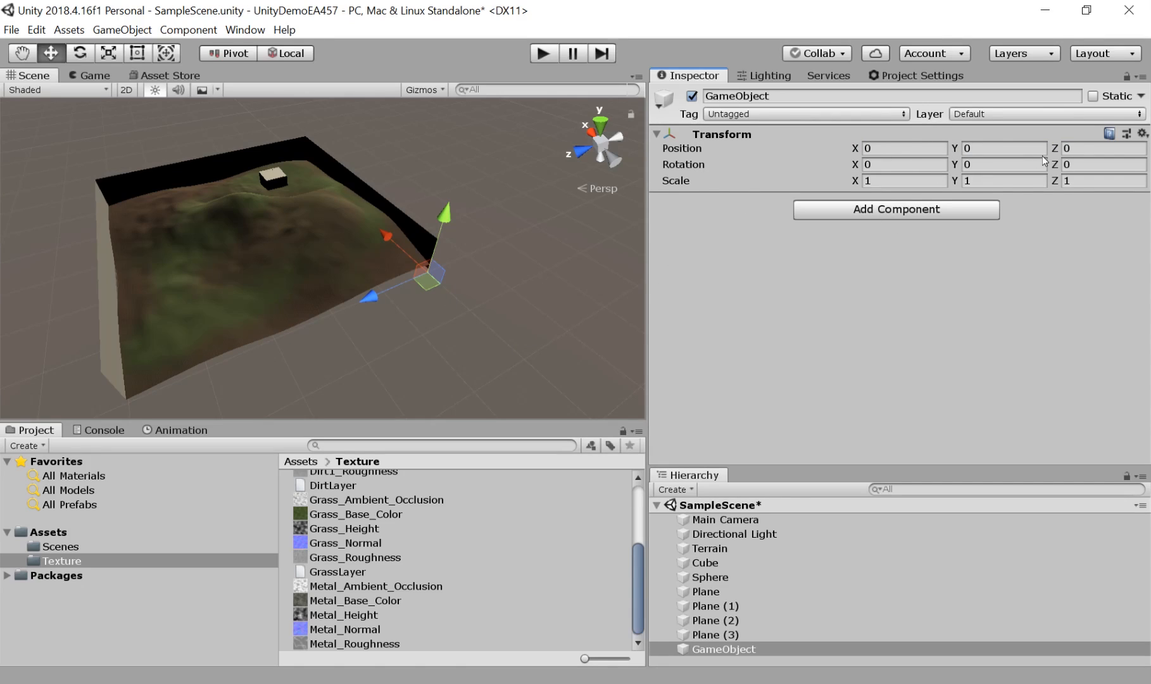
Rename the empty game object as Environment.
left_click(724, 650)
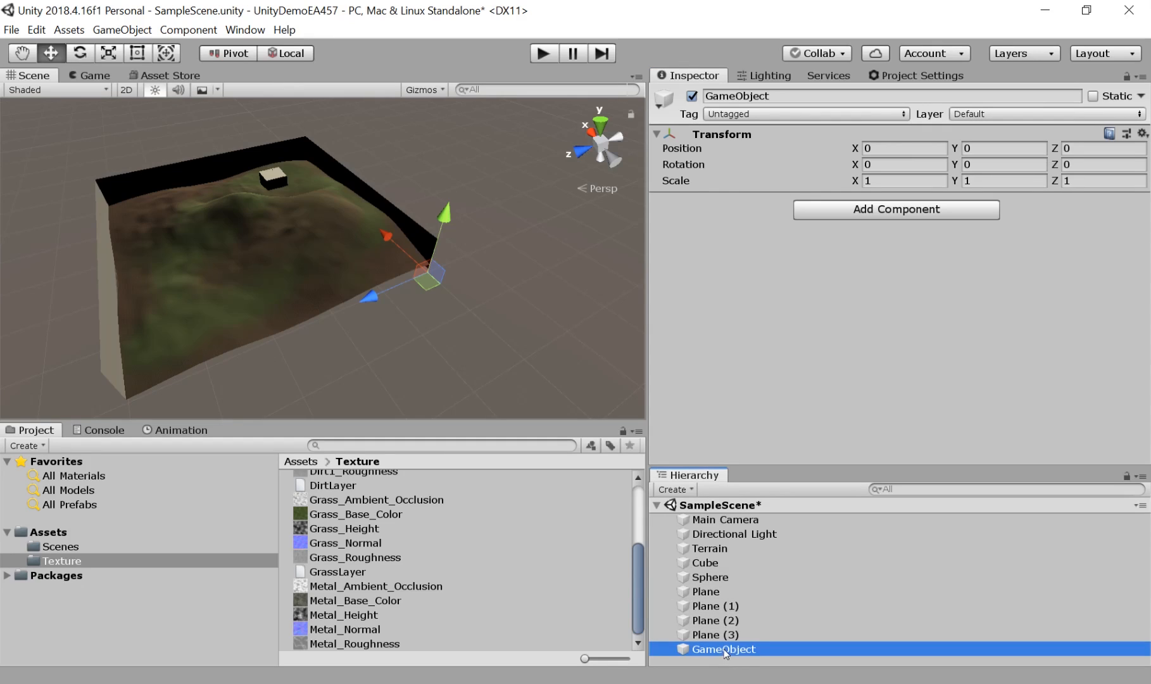
left_click(742, 651)
key("BackSpace")
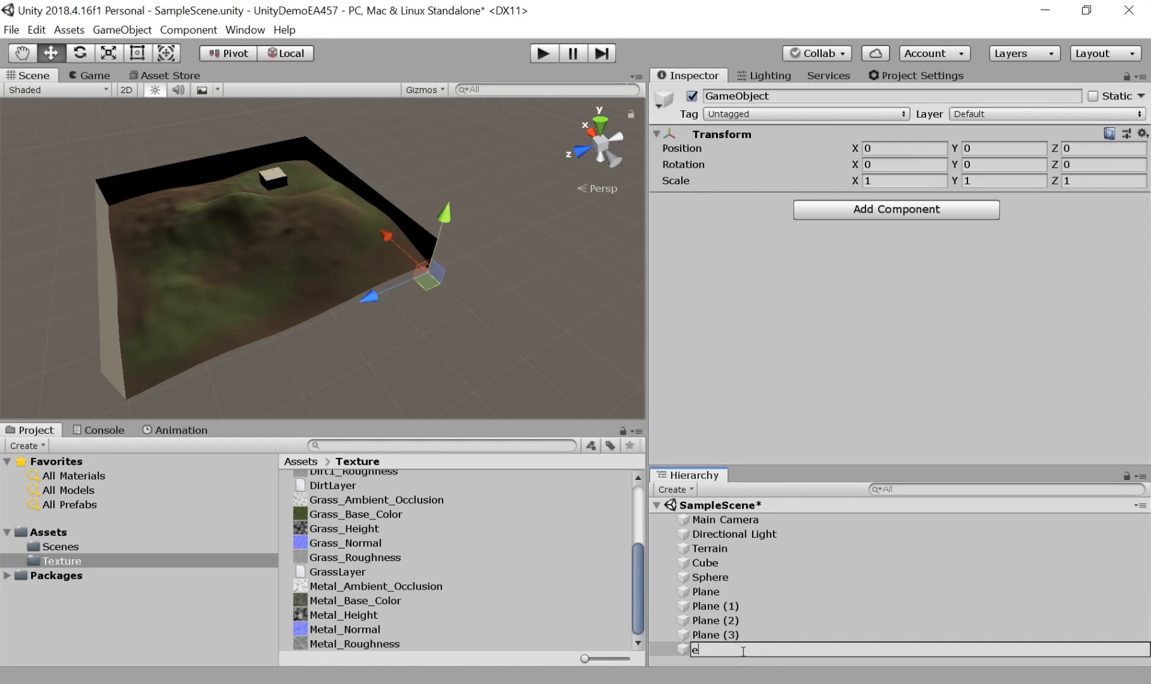
type("en")
key("BackSpace")
key("BackSpace")
type("Envoronment")
left_click(720, 650)
key("BackSpace")
type("i")
key("Return")
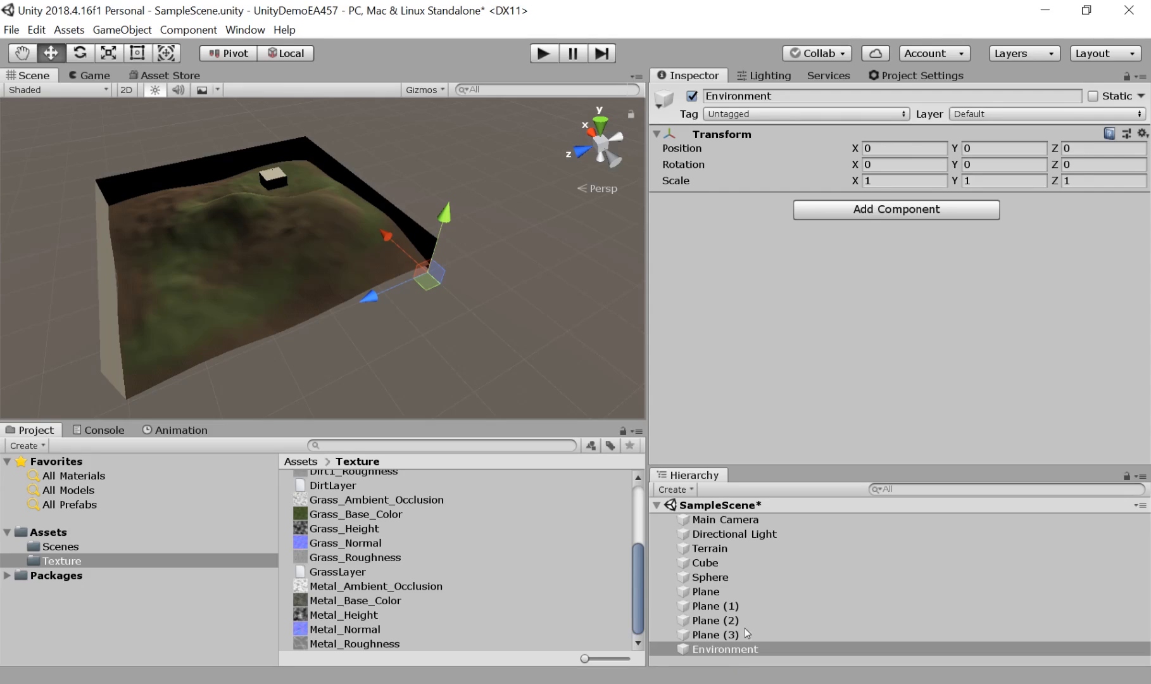
Make the Terrain, Cube, Sphere and all four Plane objects children of the Environment object.
left_click(735, 549)
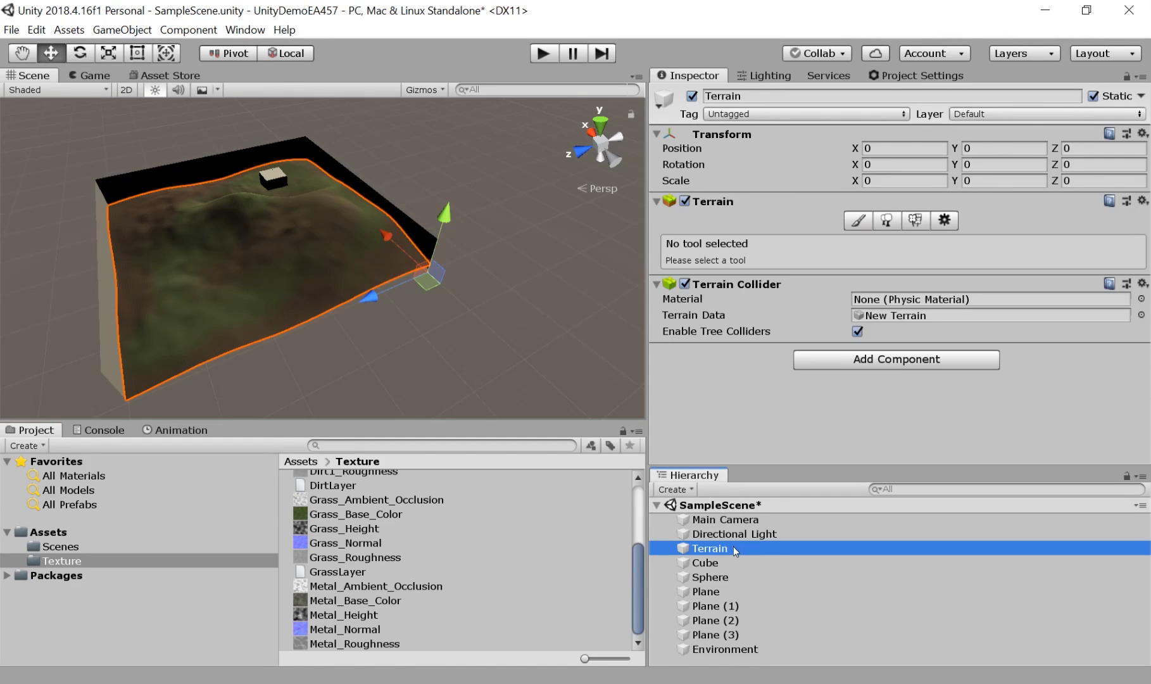
left_click(725, 566, "shift")
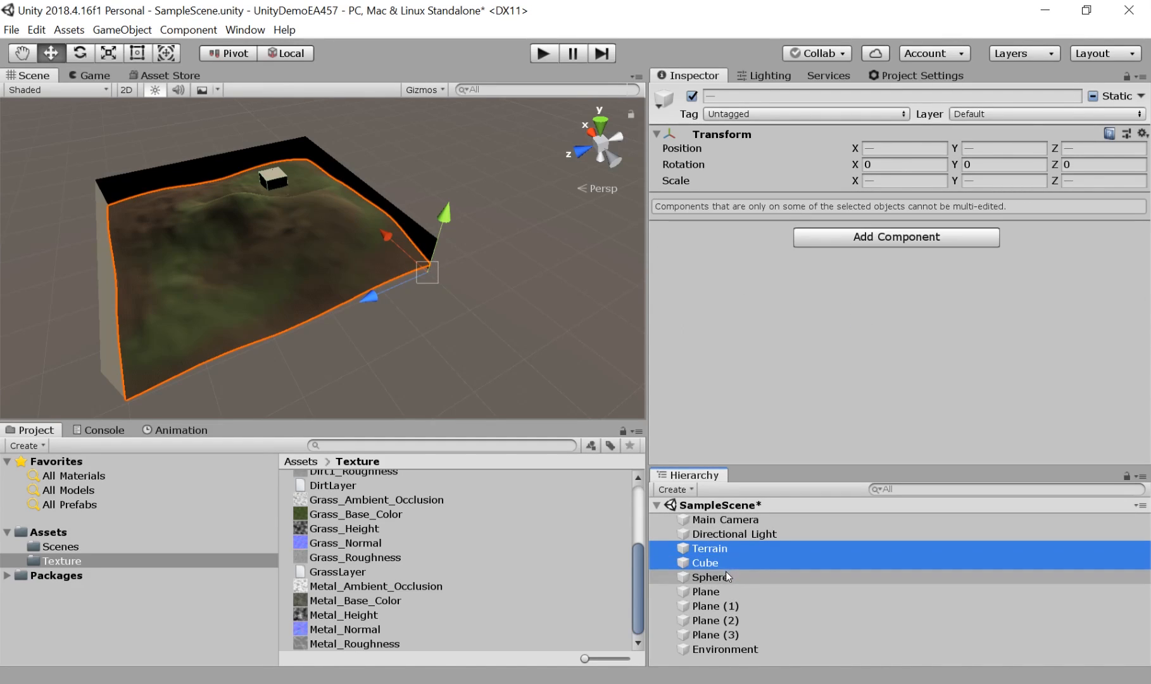
left_click(725, 577, "shift")
left_click(725, 592, "shift")
left_click(721, 606, "shift")
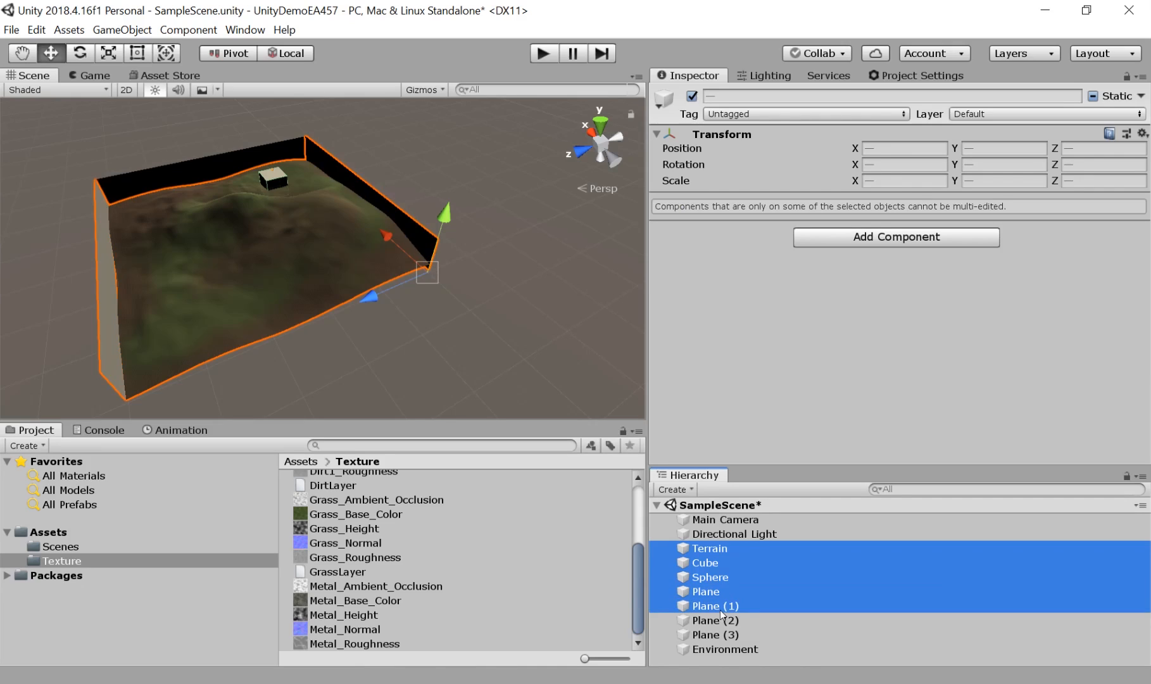
left_click(721, 620, "shift")
left_click(723, 635, "shift")
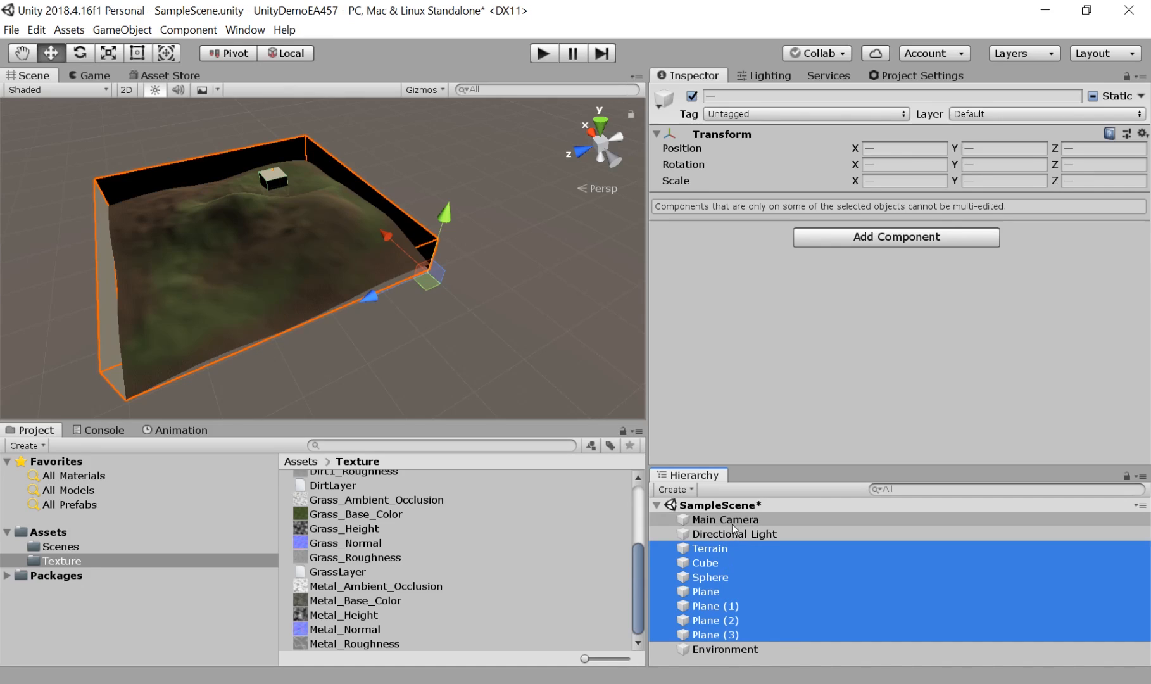
left_click_drag(713, 548, 738, 652)
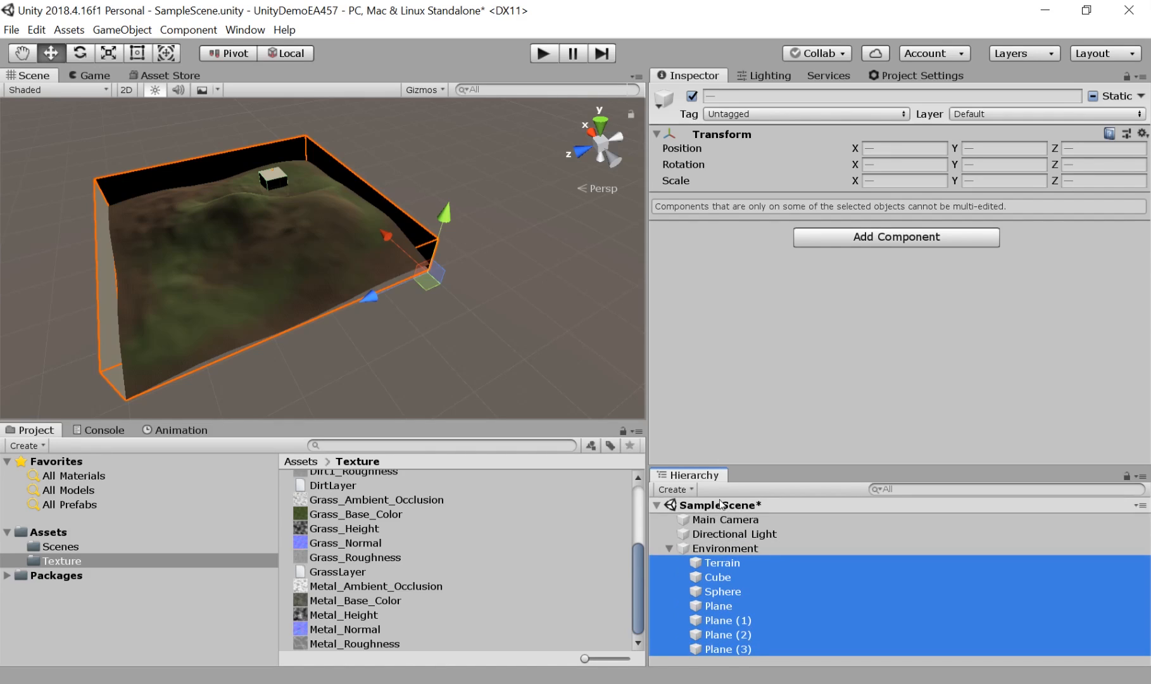
Try moving the whole Environment group along Z to 106, undo the move, and collapse the group.
left_click(725, 548)
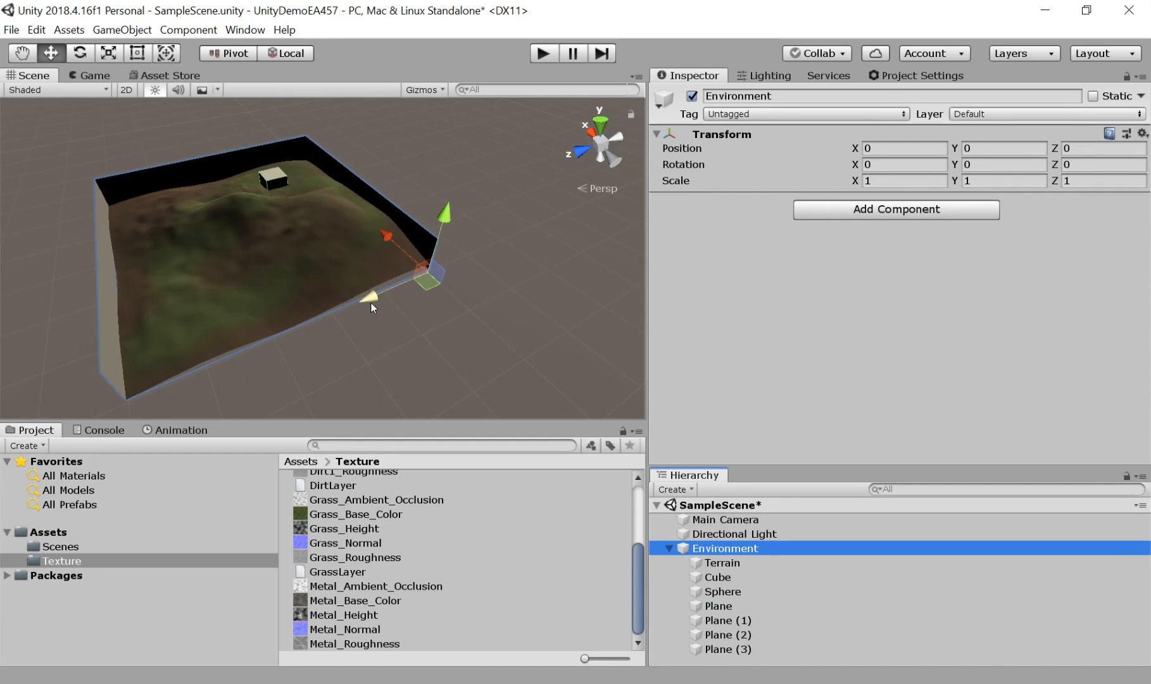
left_click_drag(378, 298, 335, 320)
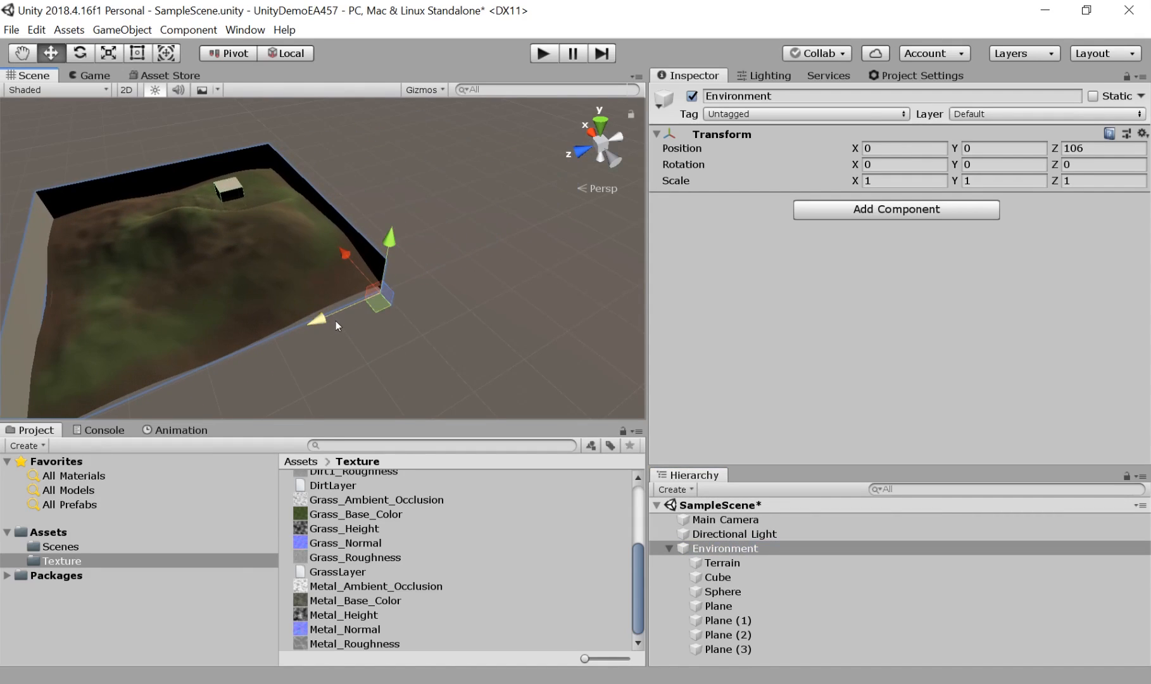
key("ctrl+z")
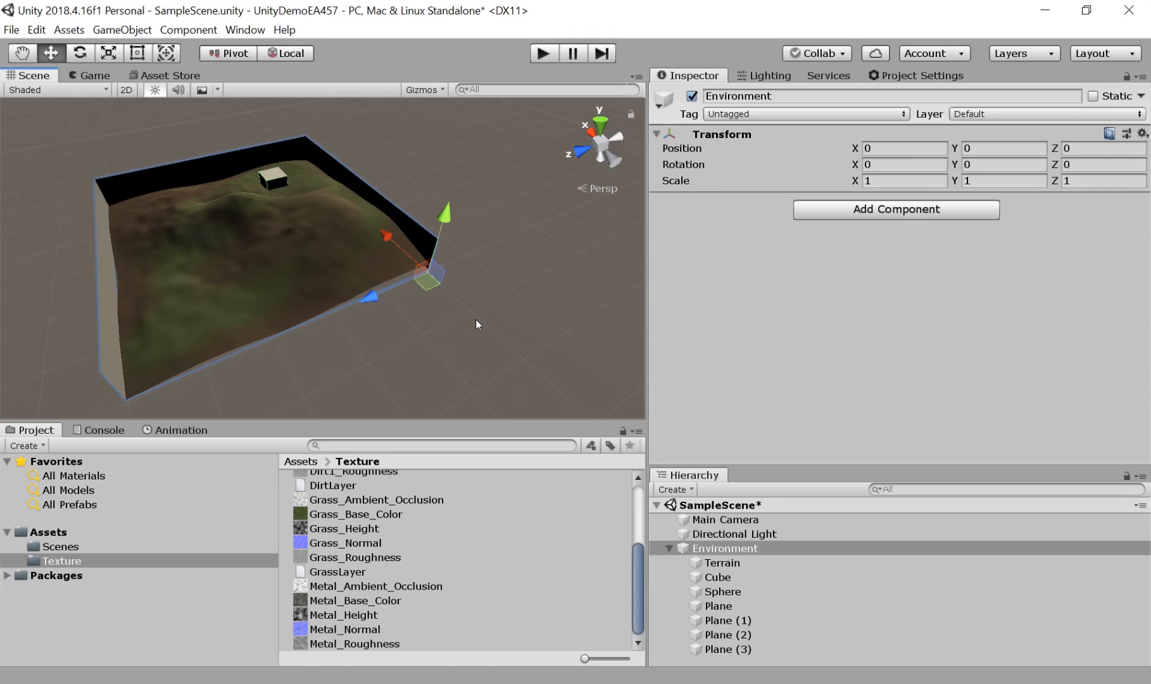
left_click(670, 549)
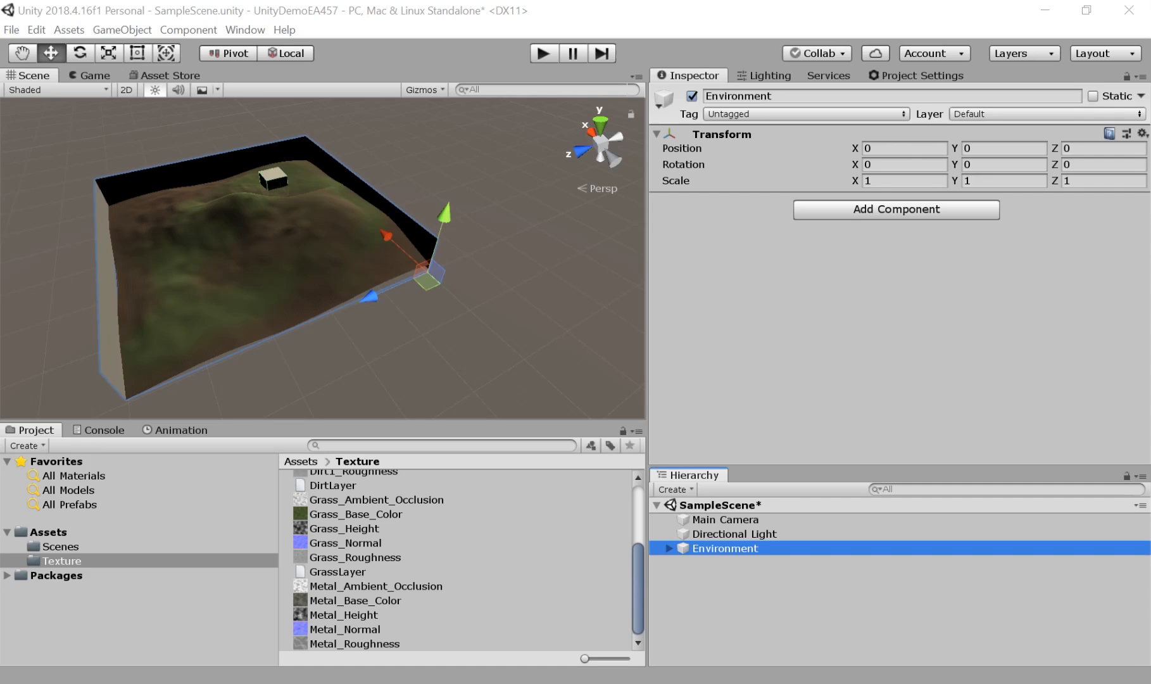
Select the cube on the terrain and frame it in the Scene view.
scroll(228, 232, "up", 6)
middle_click_drag(292, 274, 380, 346)
scroll(424, 273, "up", 5)
scroll(371, 199, "up", 2)
middle_click_drag(348, 249, 340, 261)
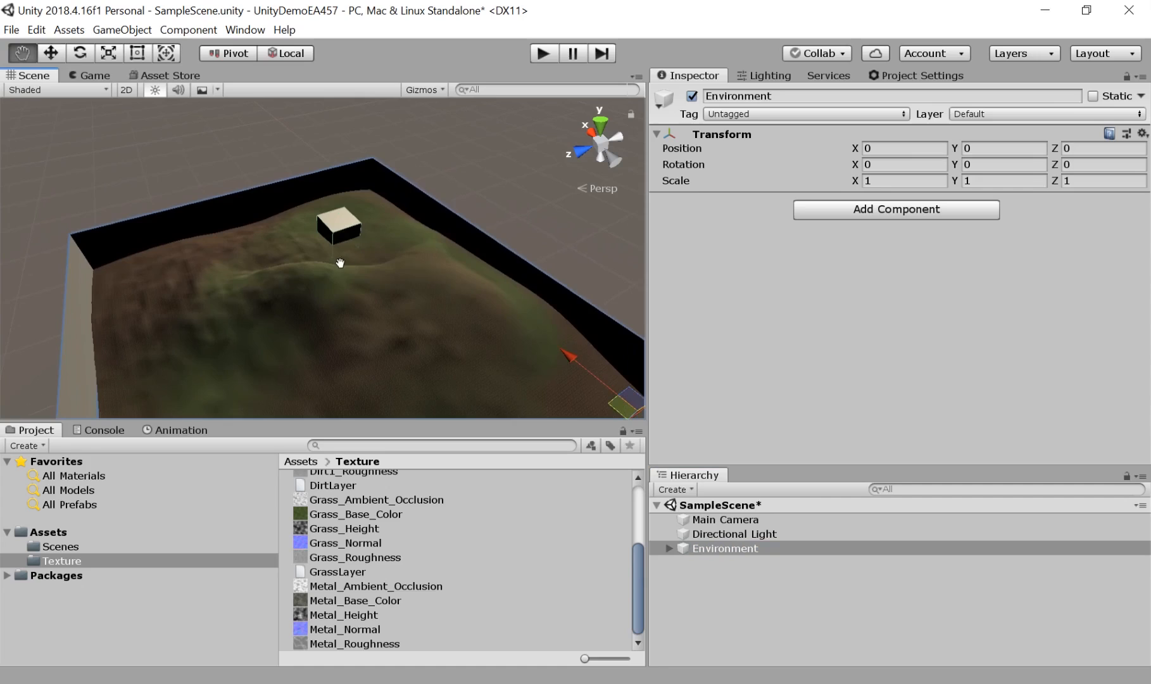
scroll(347, 255, "up", 3)
left_click(352, 212)
left_click(352, 217)
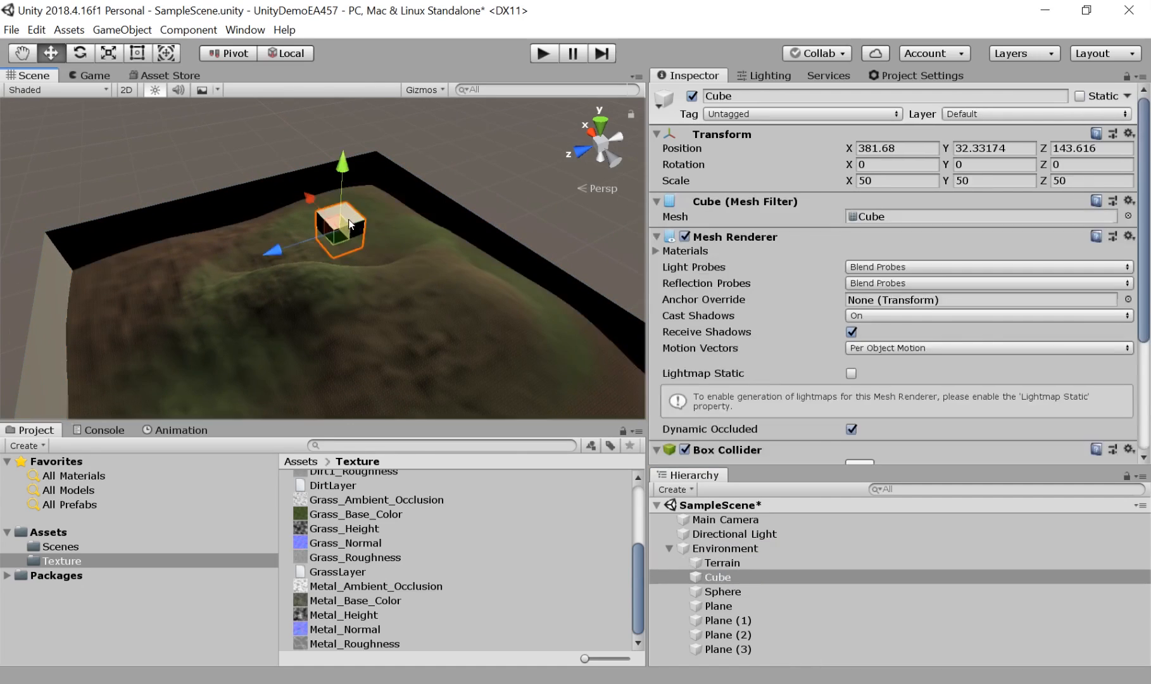
key("f")
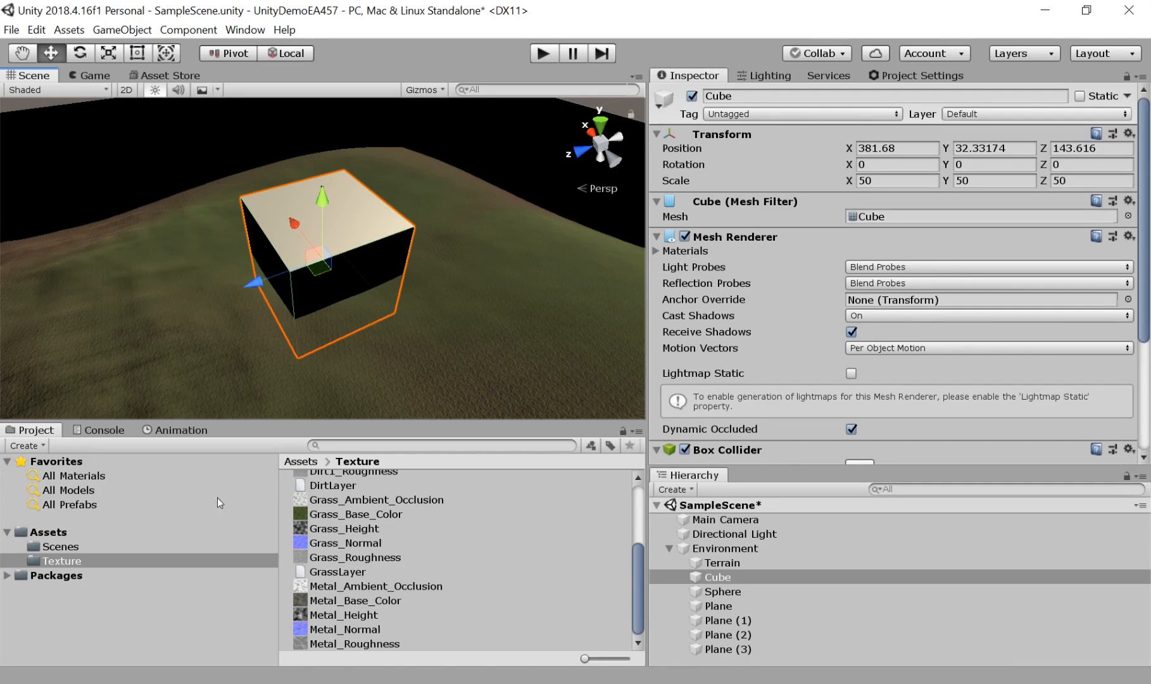
Create a new folder named Materials in the Assets folder.
left_click(43, 531)
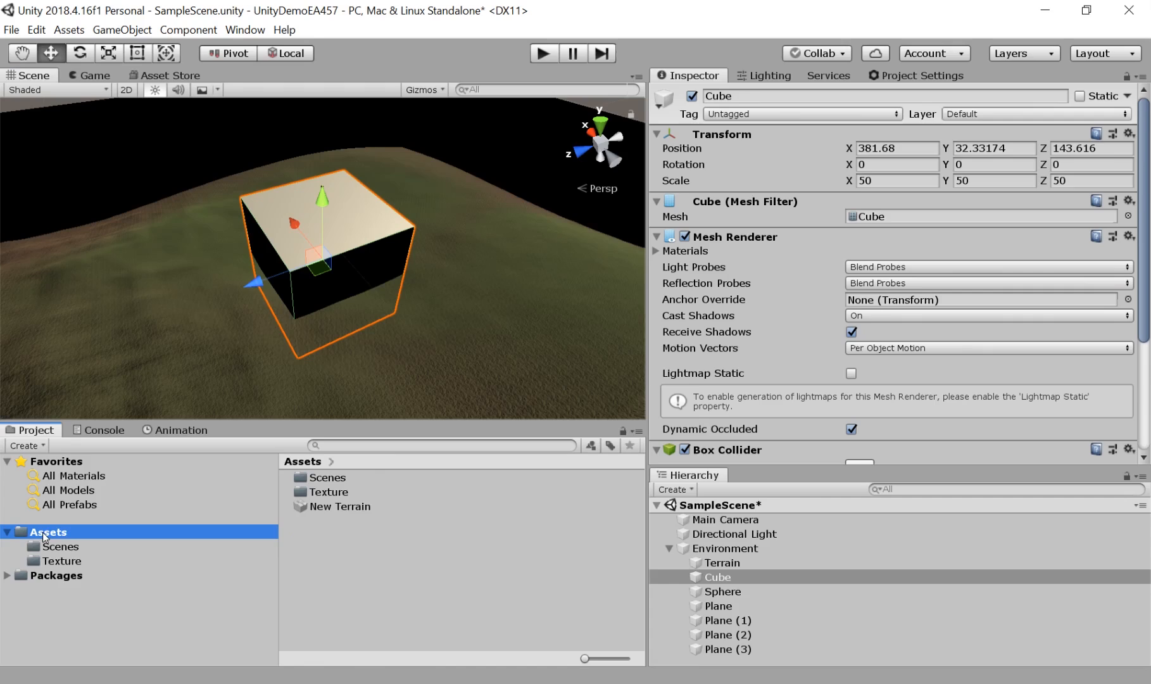
right_click(306, 566)
mouse_move(454, 183)
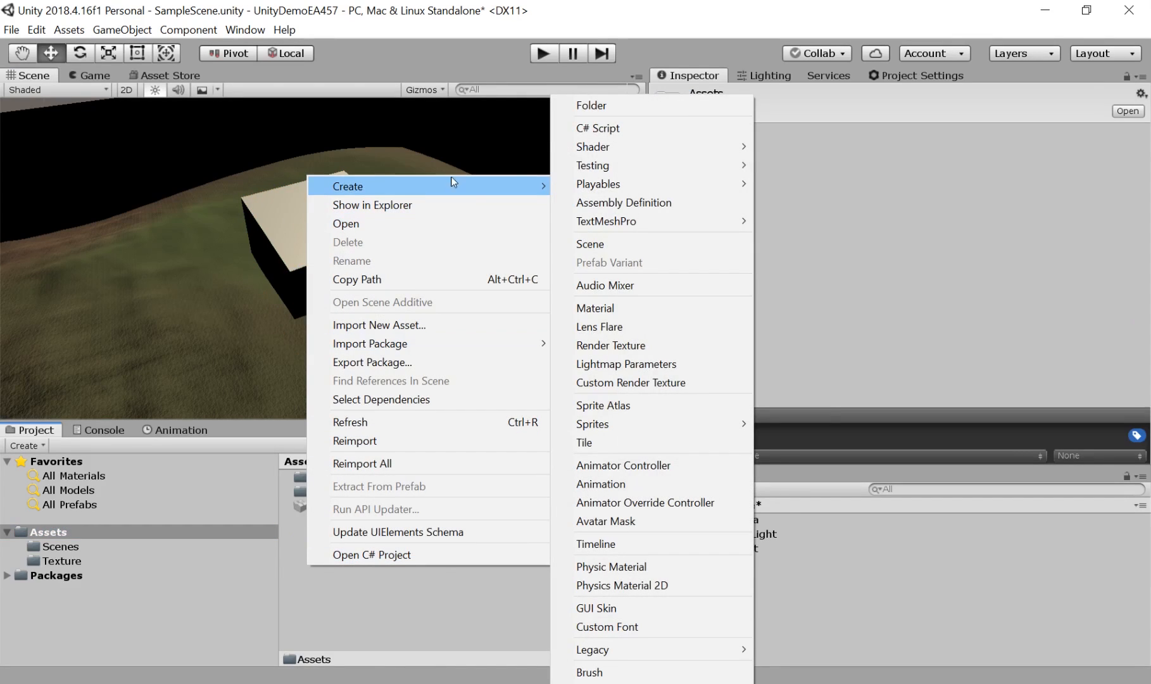
left_click(593, 111)
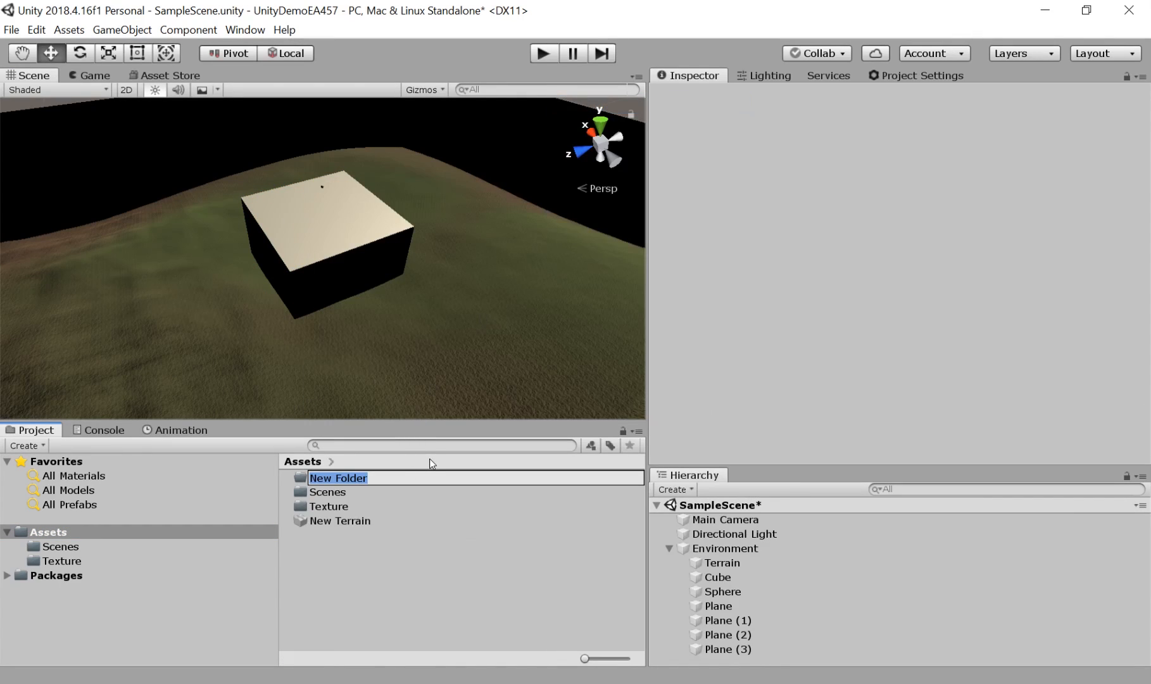
type("Materials")
key("Return")
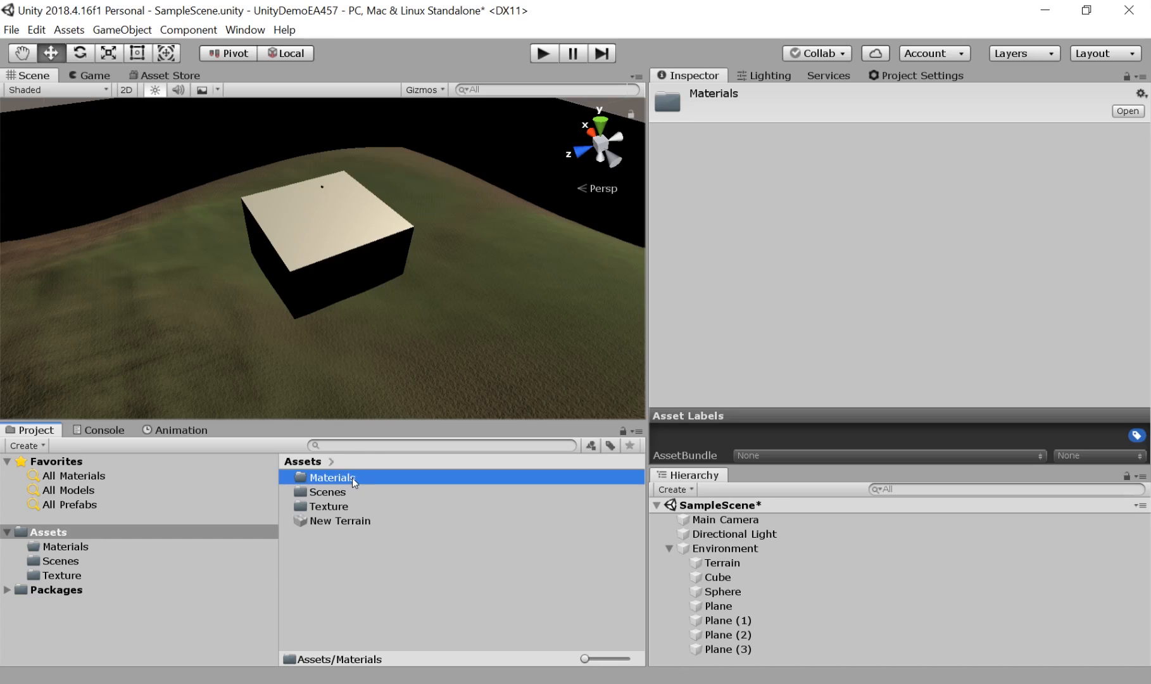
Create a material named Red in the Materials folder, keeping the Standard shader.
double_click(351, 478)
right_click(370, 532)
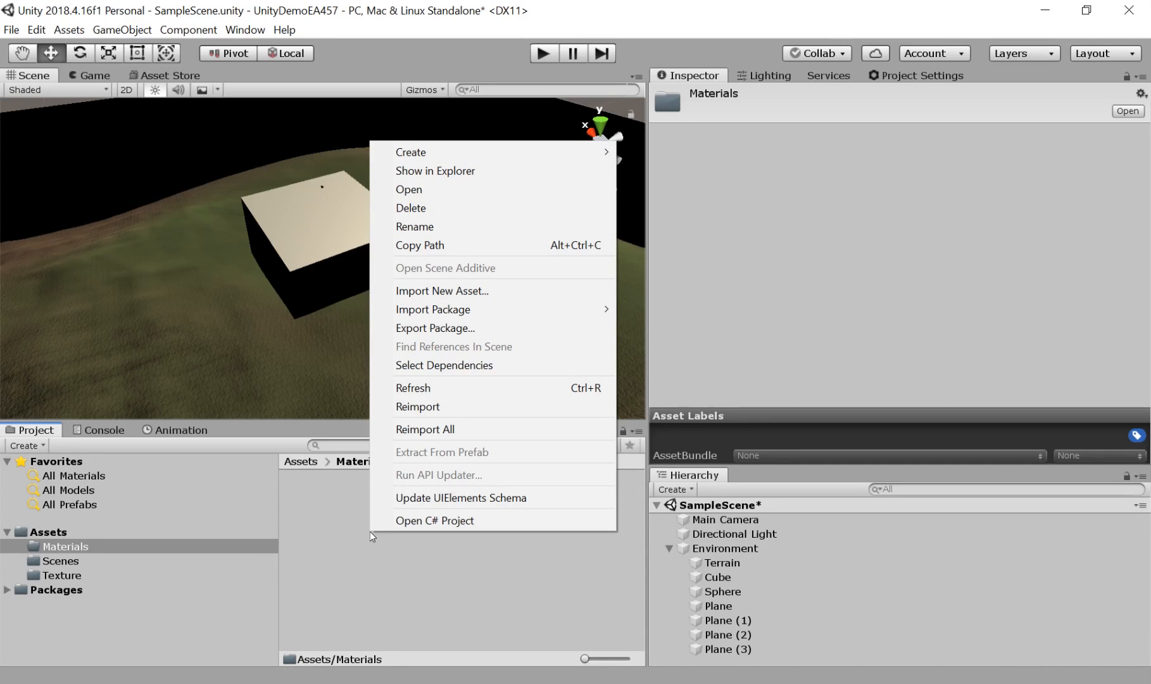
mouse_move(496, 149)
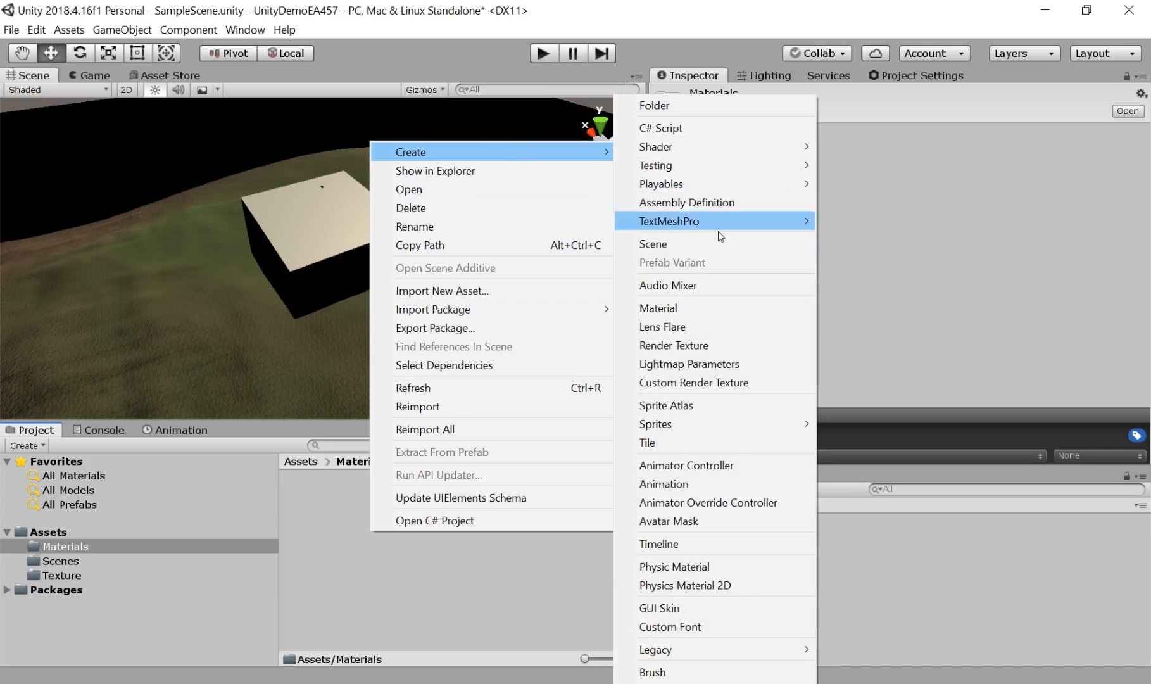
left_click(739, 311)
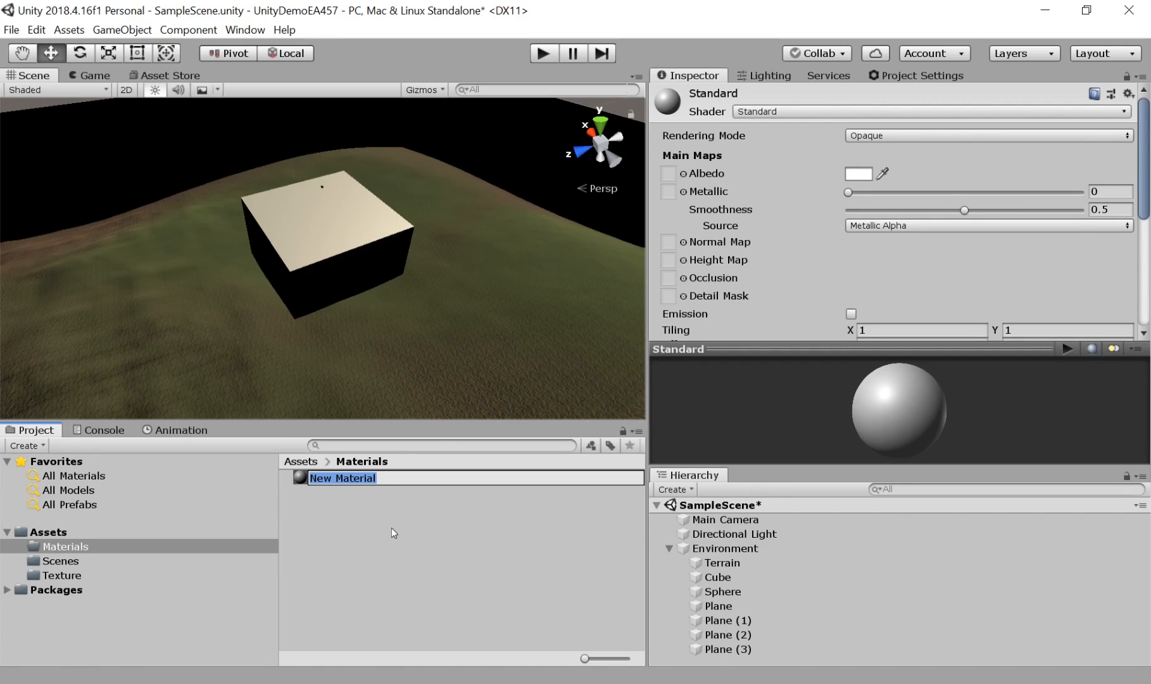
type("Red")
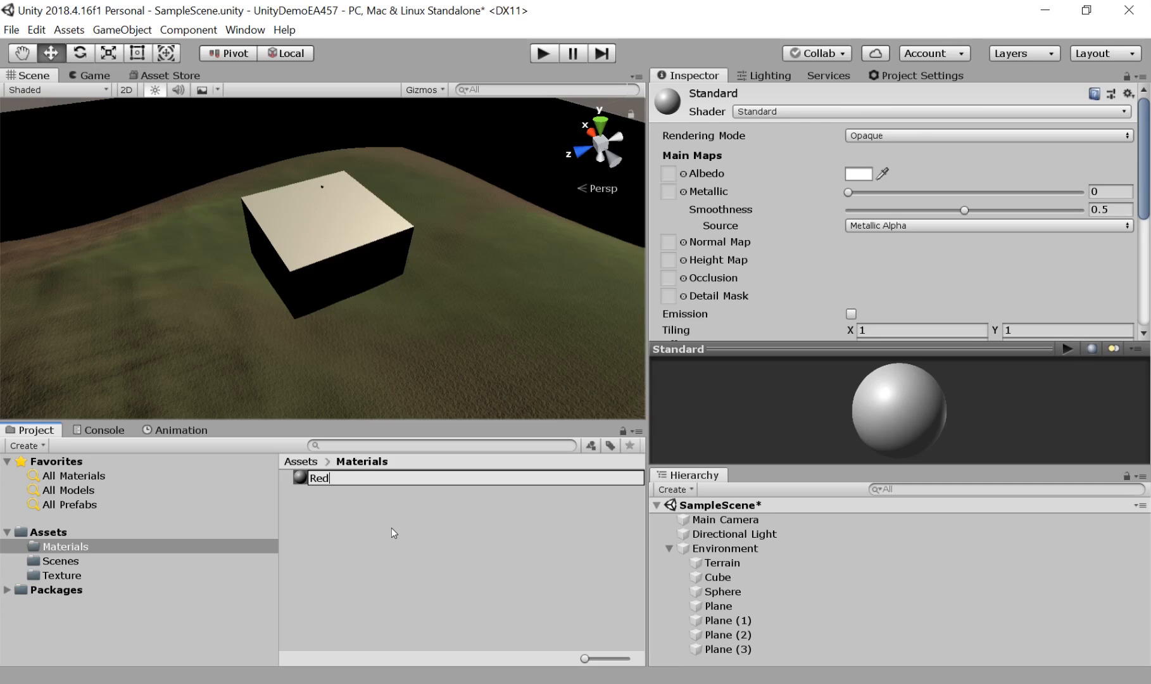
left_click(401, 559)
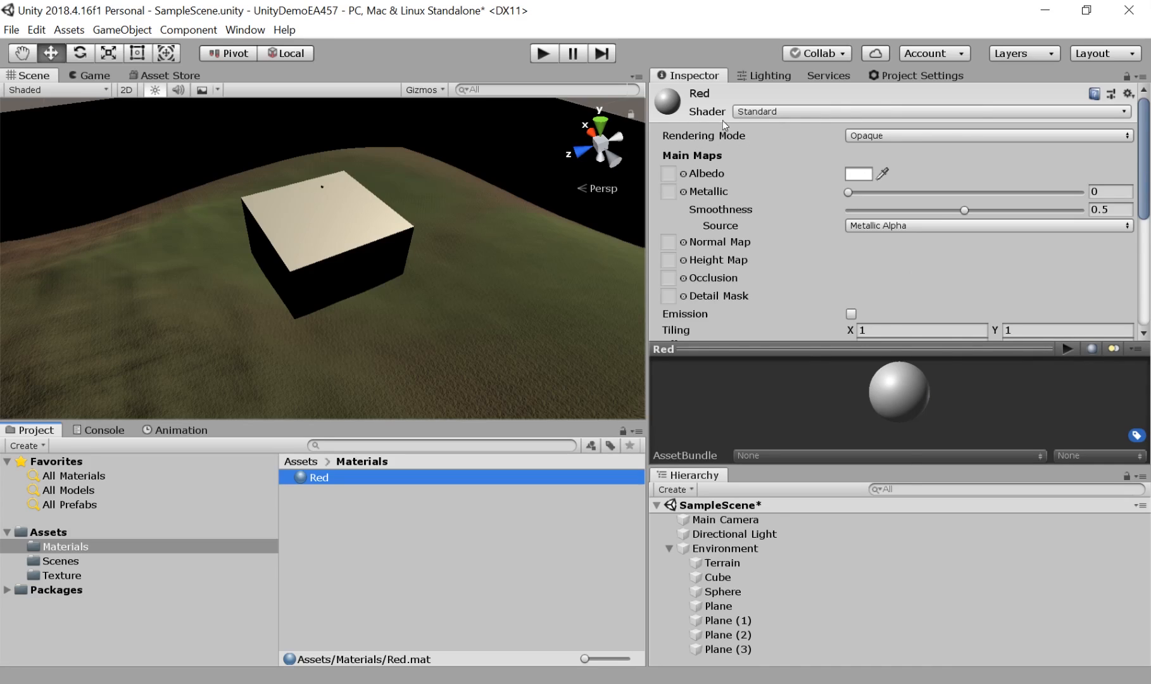
left_click(846, 108)
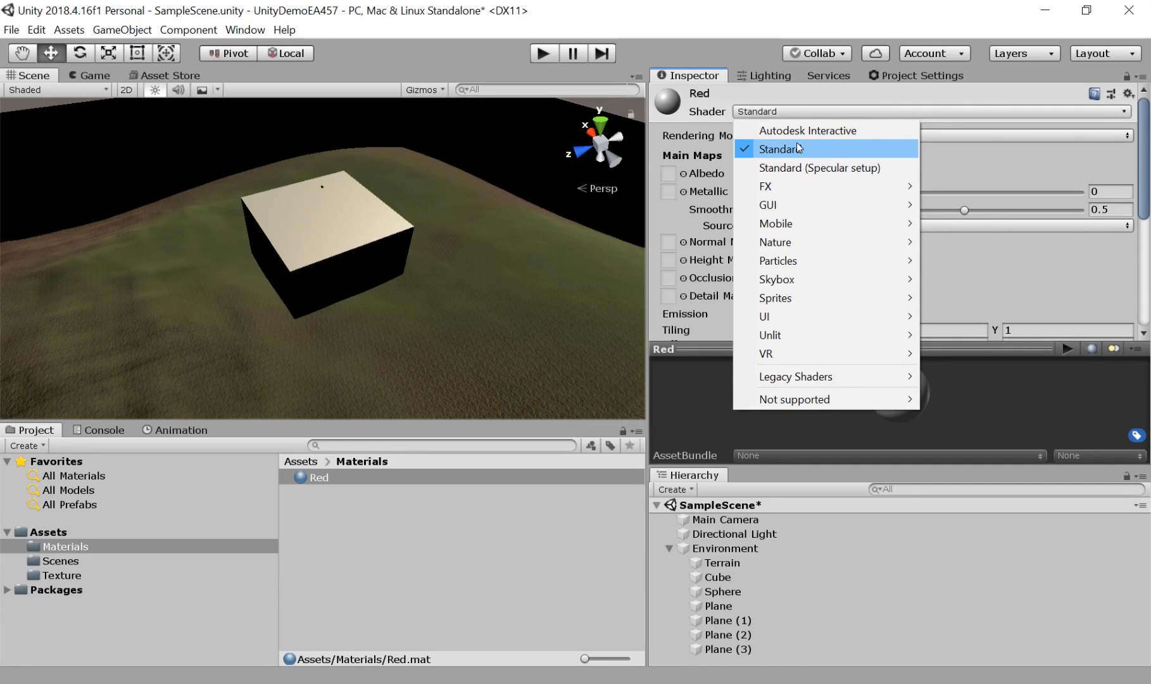
left_click(798, 148)
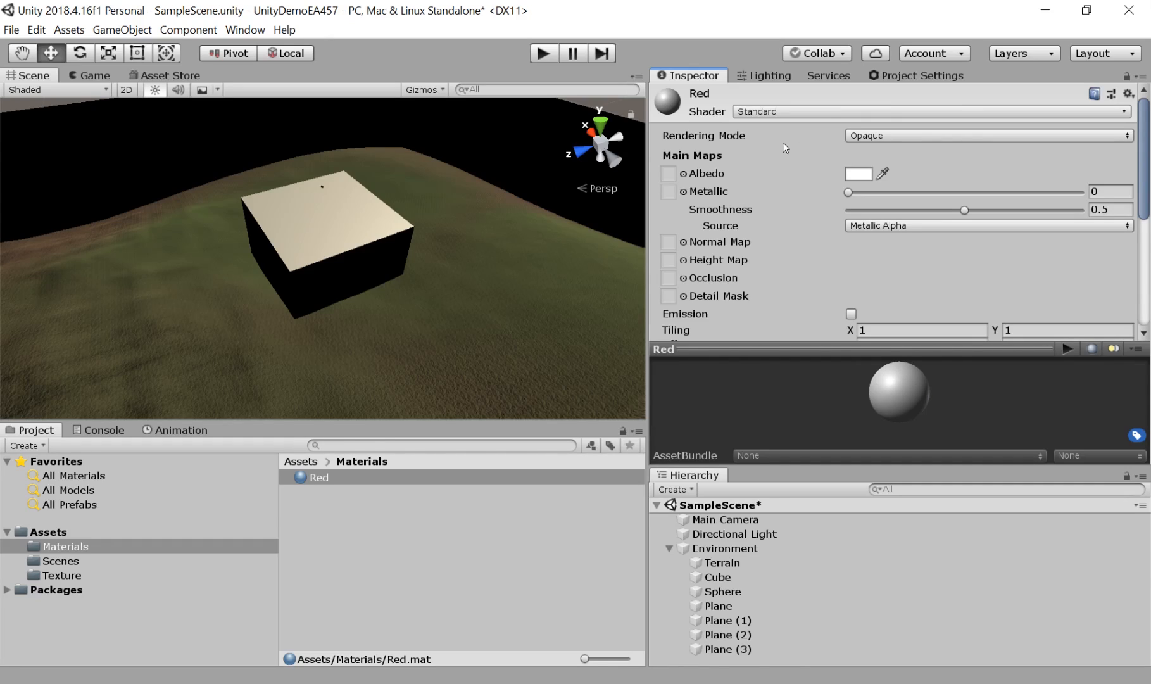
Set the Red material's albedo colour to pure red (FF0000), keeping the Opaque rendering mode.
left_click(860, 142)
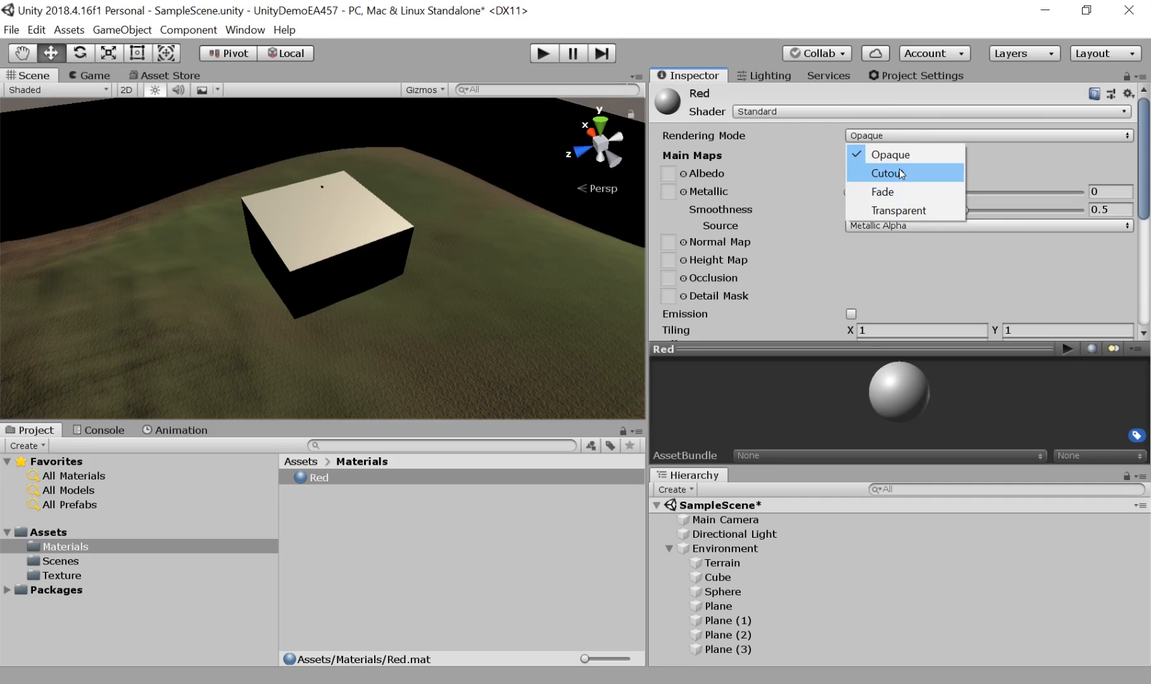
left_click(1098, 161)
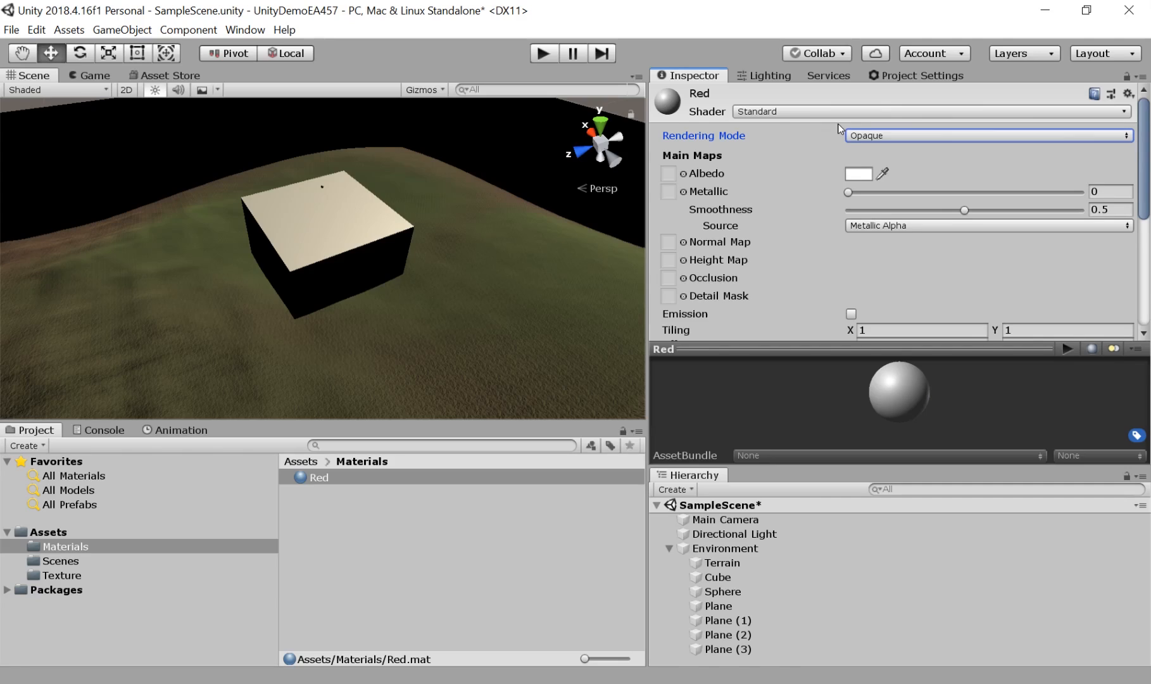
left_click(866, 176)
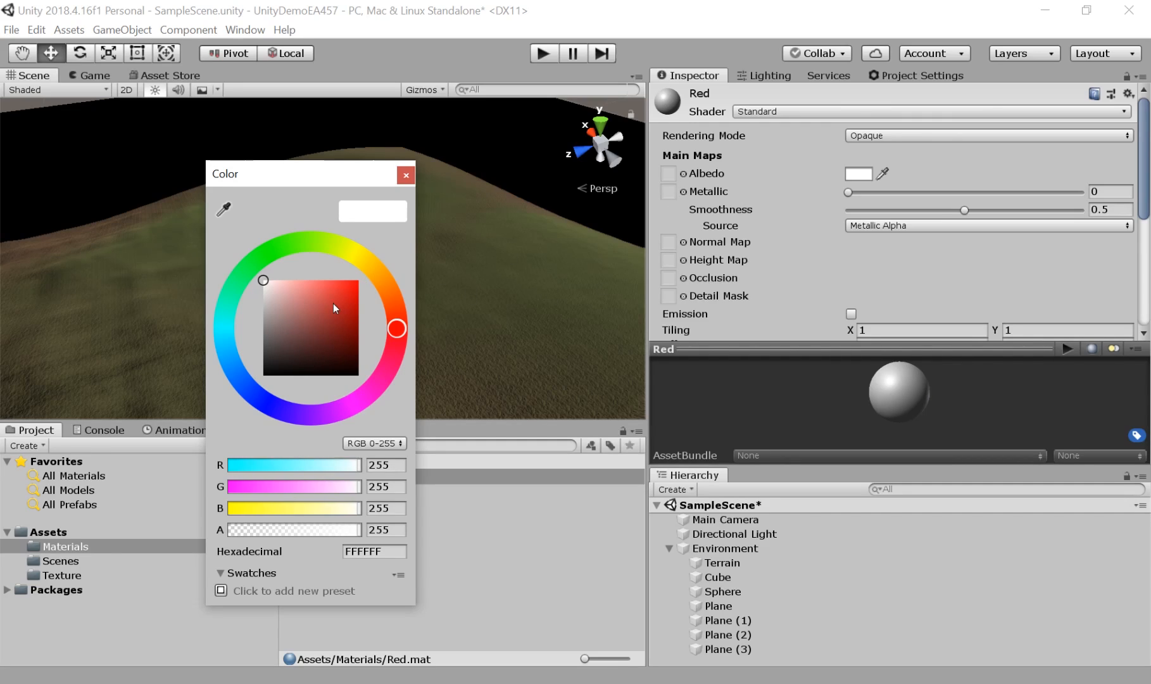
left_click_drag(333, 304, 361, 278)
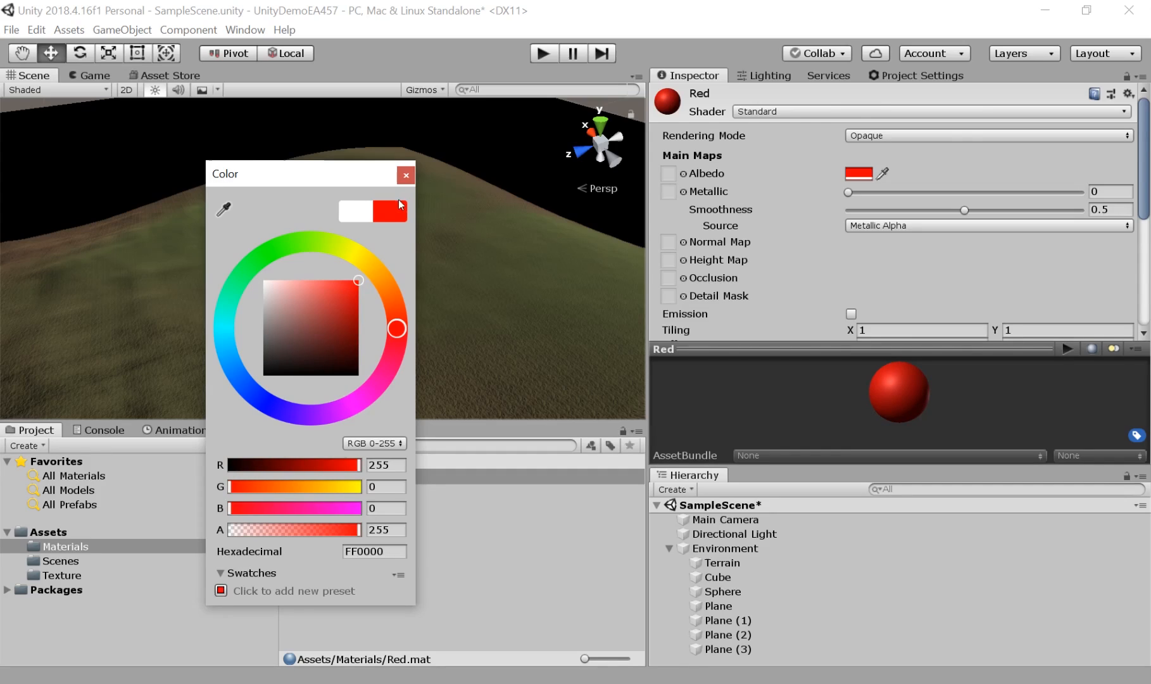
left_click(405, 175)
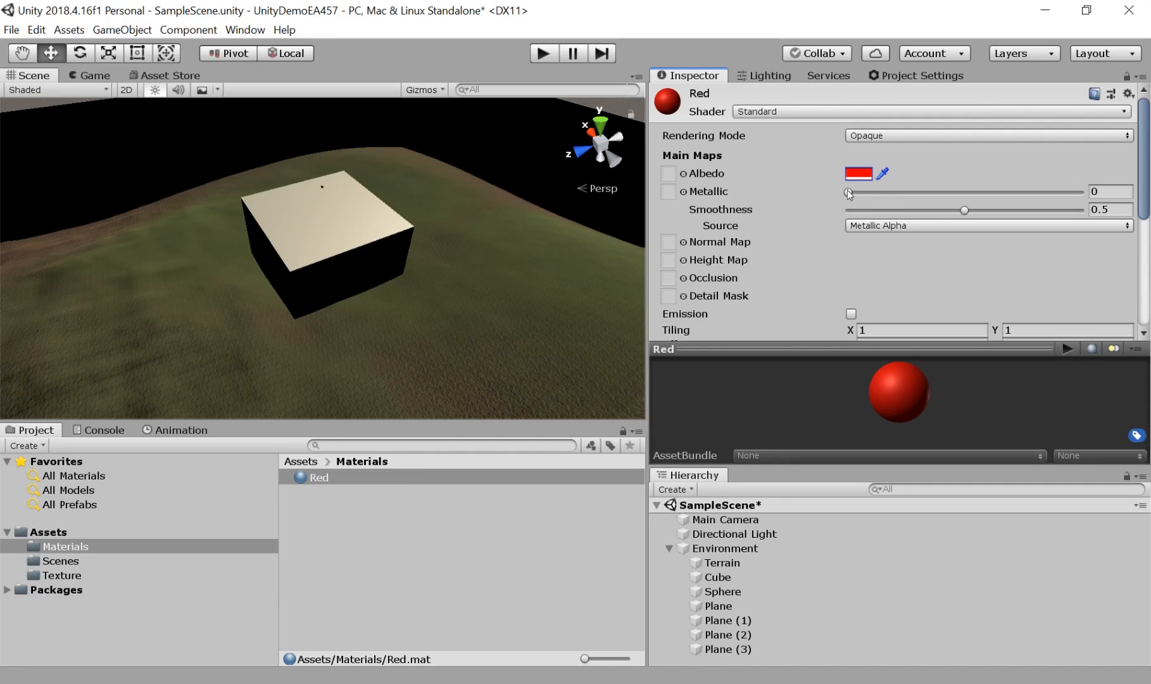
Try the extremes of the Red material's surface settings: Smoothness at 0 and 1, and Metallic at 1.
left_click_drag(847, 190, 760, 184)
left_click_drag(964, 210, 848, 225)
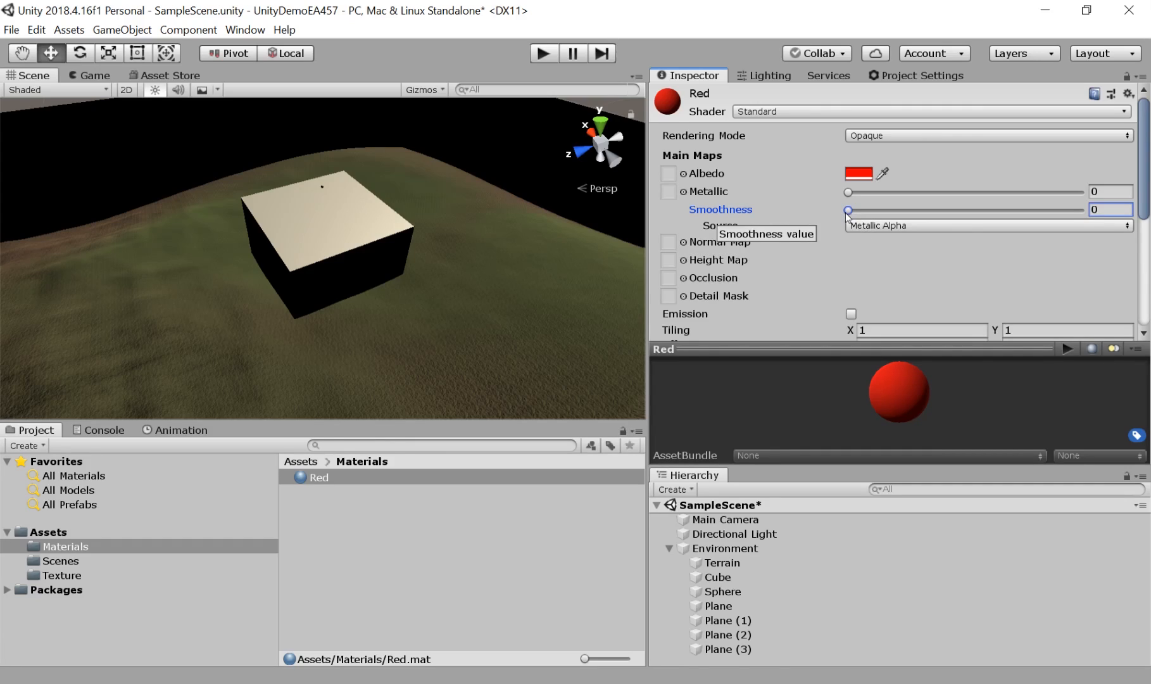
left_click_drag(848, 210, 1083, 209)
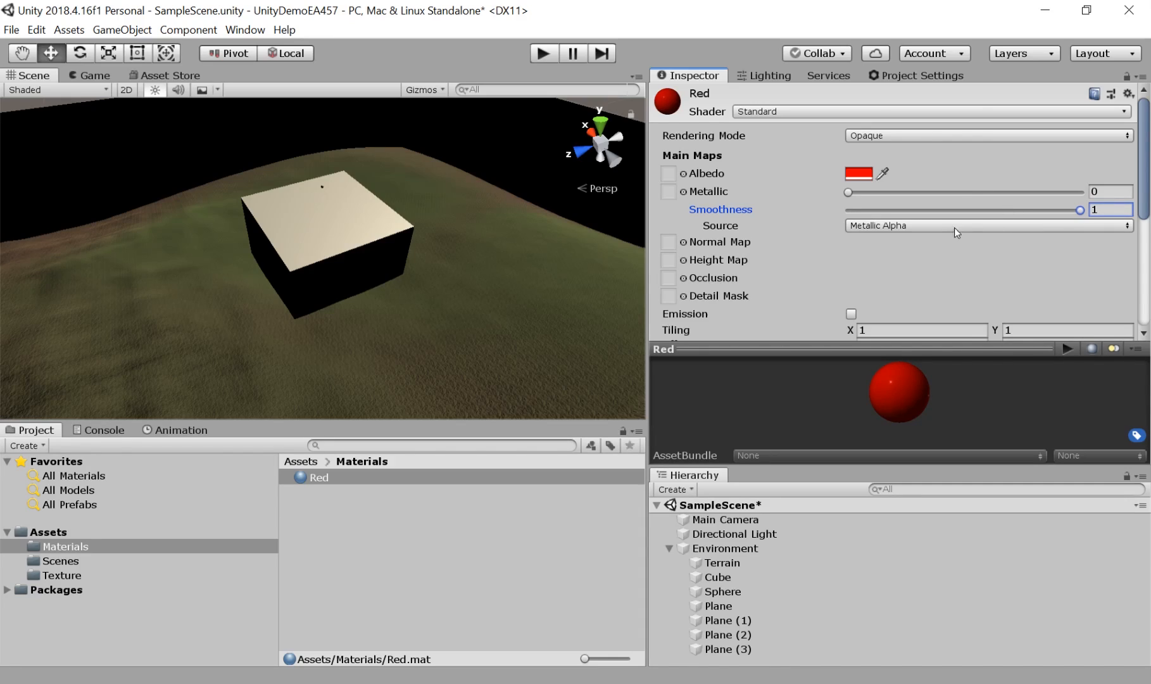
left_click_drag(848, 192, 1134, 192)
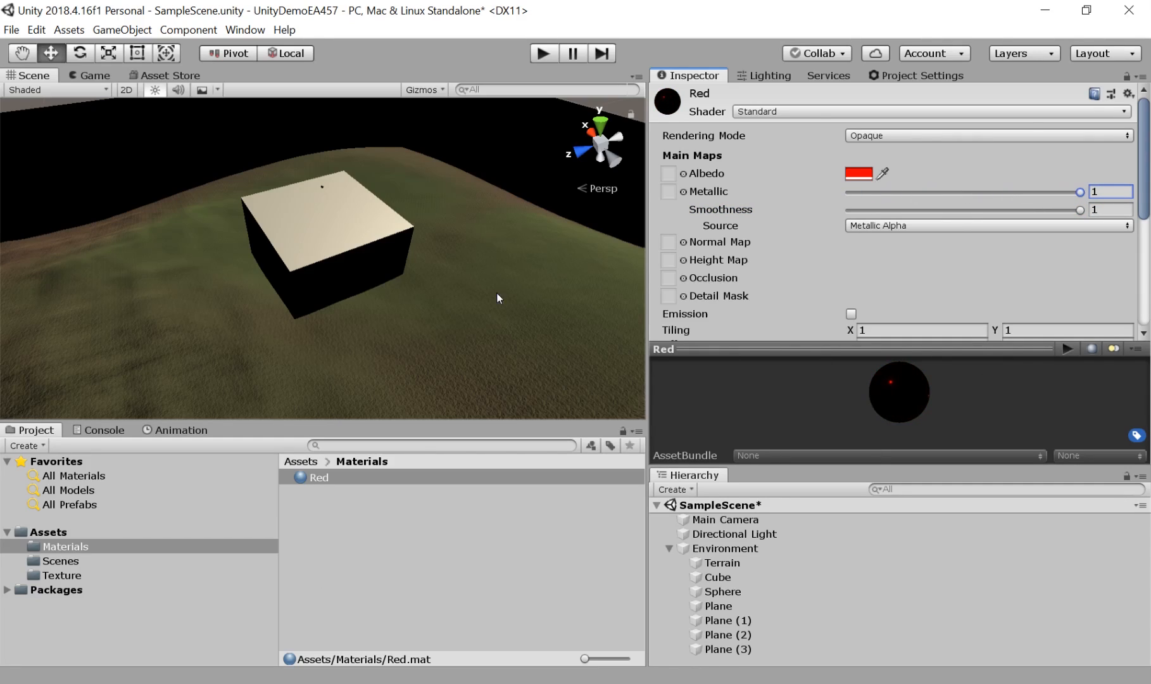
Set the Red material's Smoothness to about 0.485 and its Metallic value to about 0.477.
left_click_drag(1080, 210, 965, 218)
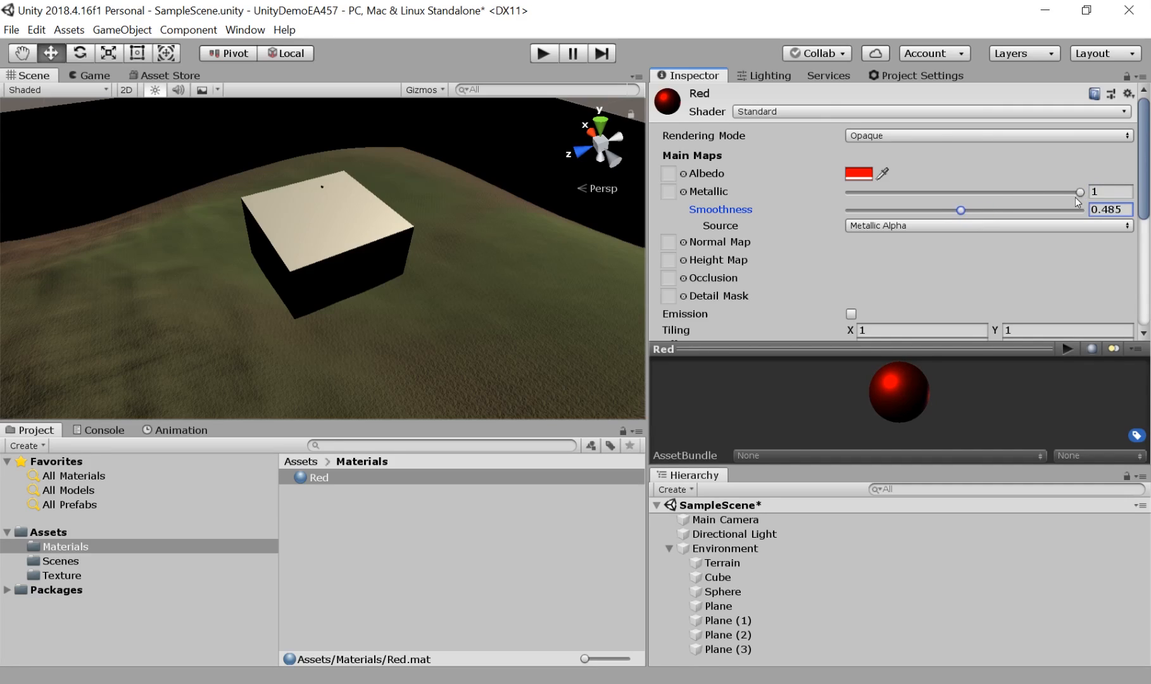
left_click_drag(1080, 192, 962, 201)
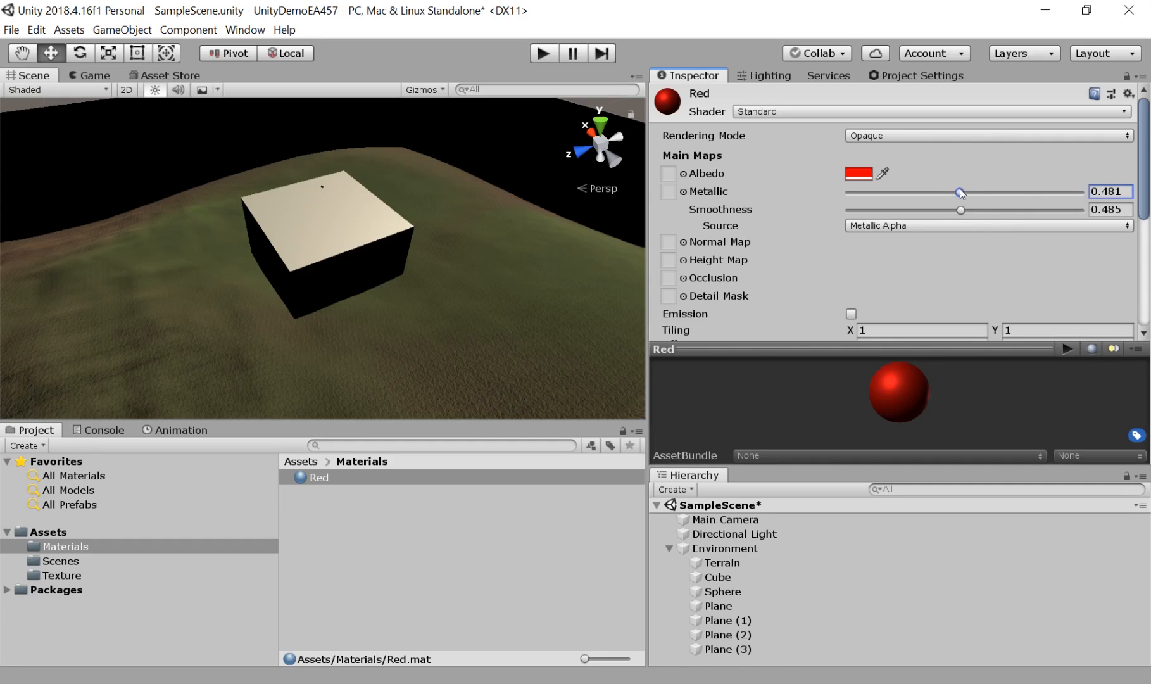
left_click_drag(961, 192, 1056, 201)
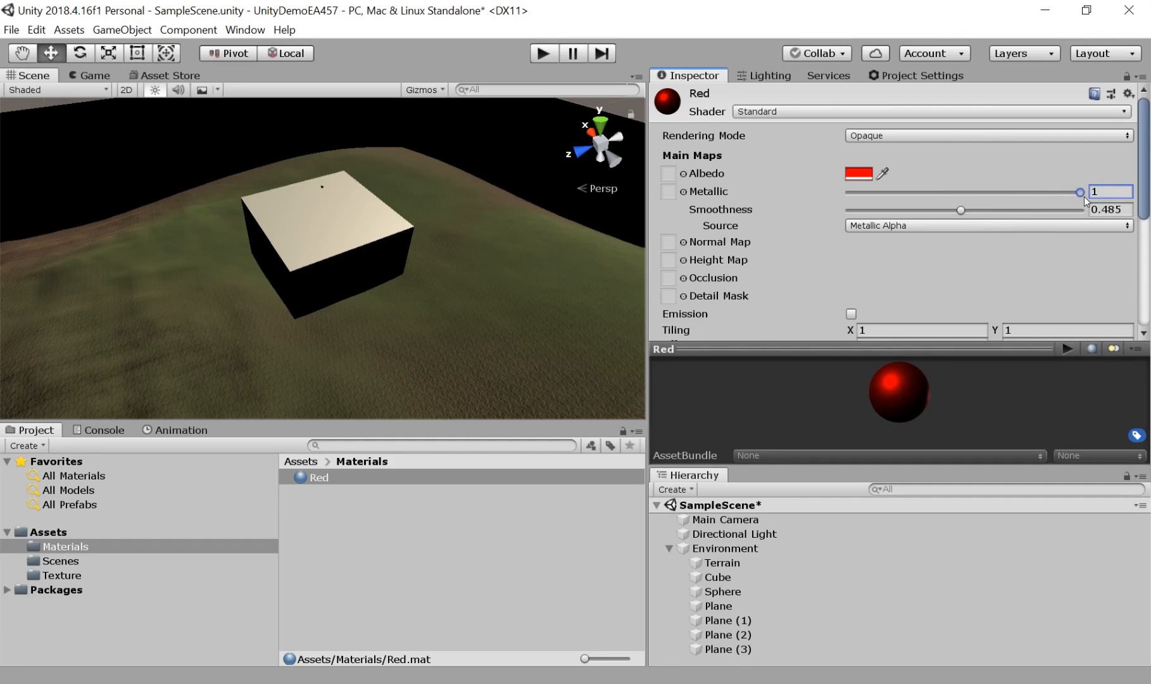
left_click_drag(1084, 197, 959, 201)
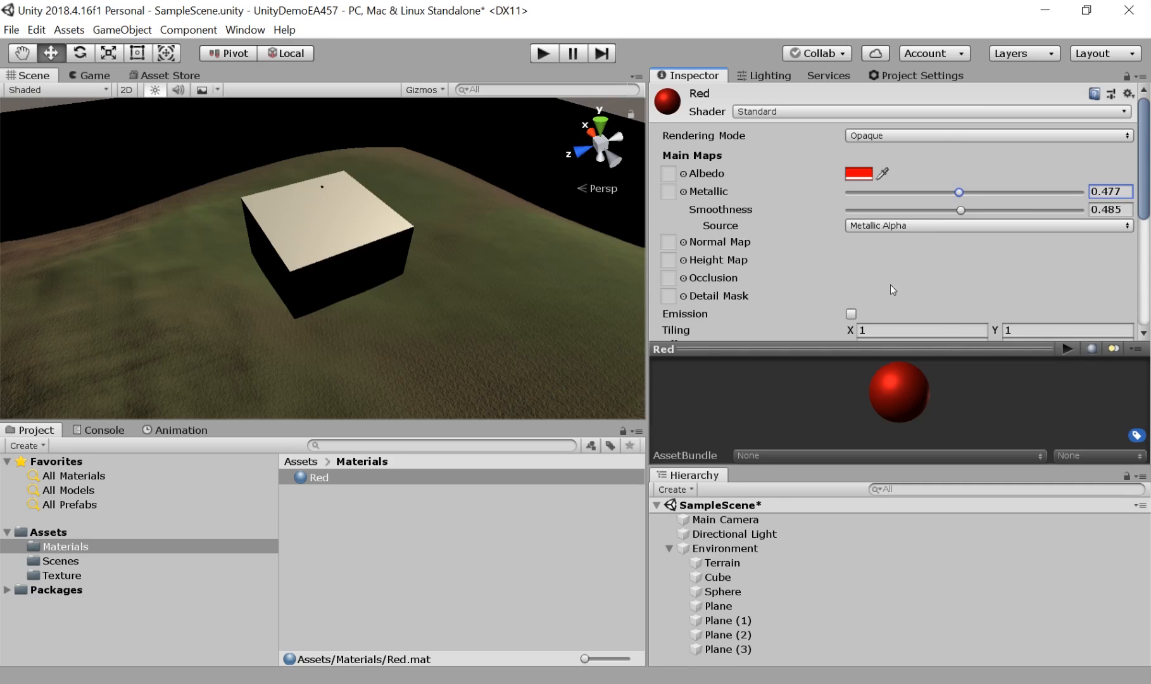
scroll(744, 224, "down", 5)
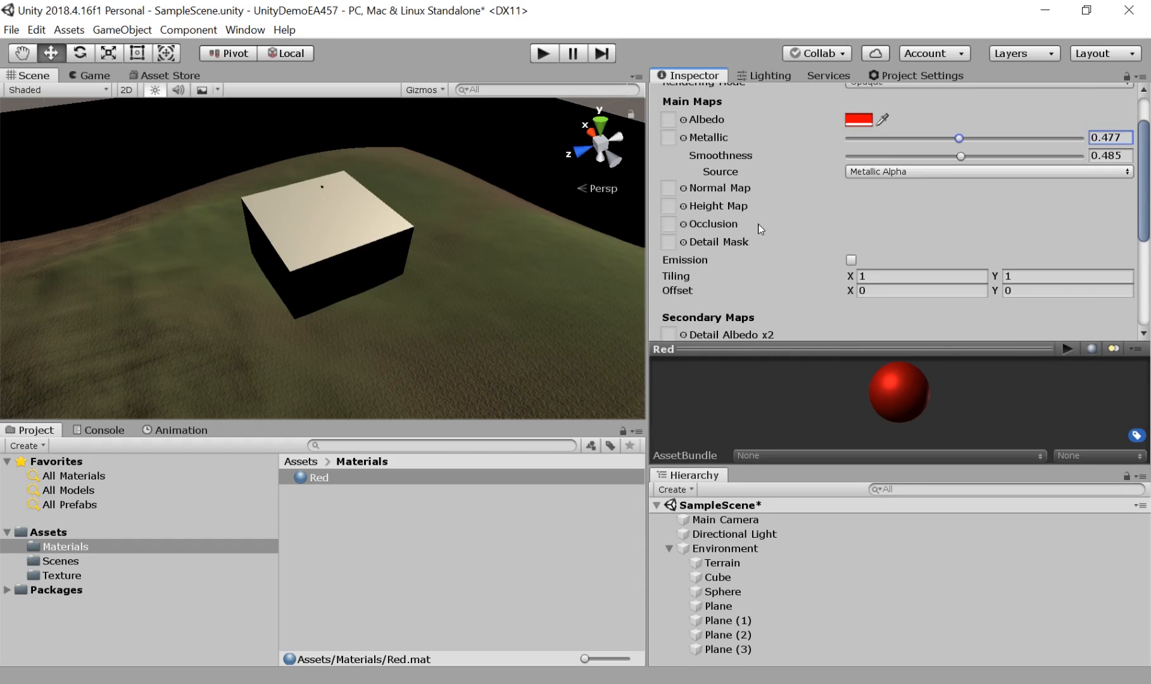
scroll(766, 295, "down", 5)
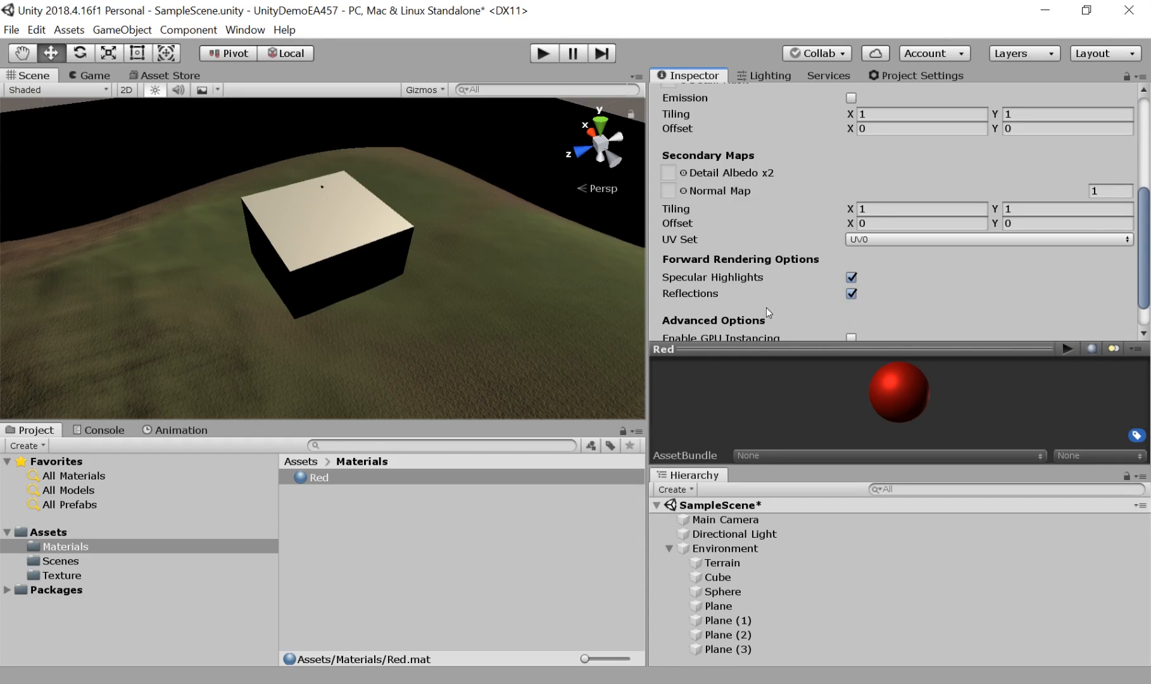
scroll(779, 254, "down", 2)
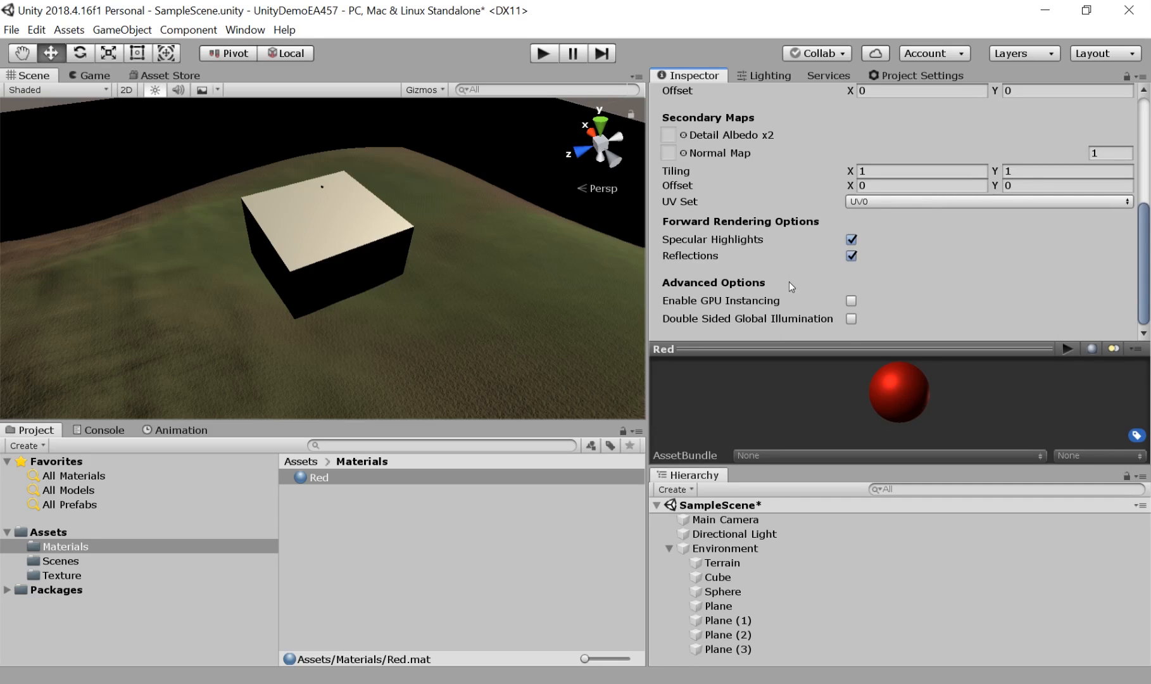
scroll(789, 282, "up", 12)
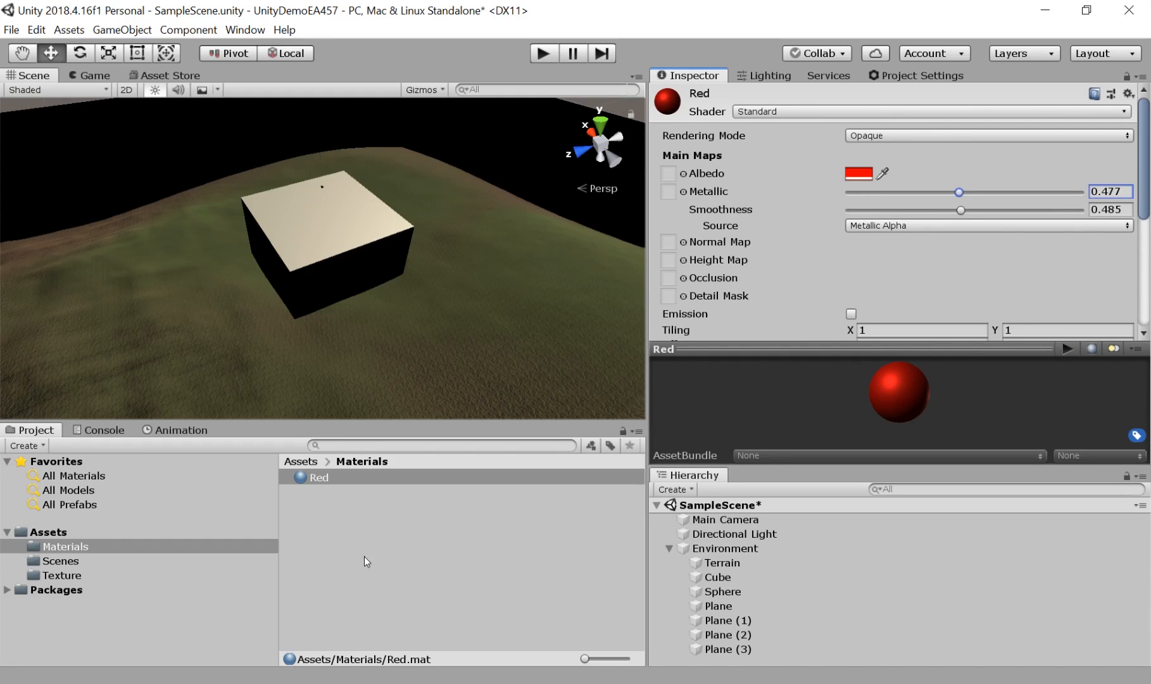
Select the Cube and apply the Red material to it in the Scene view.
left_click(745, 578)
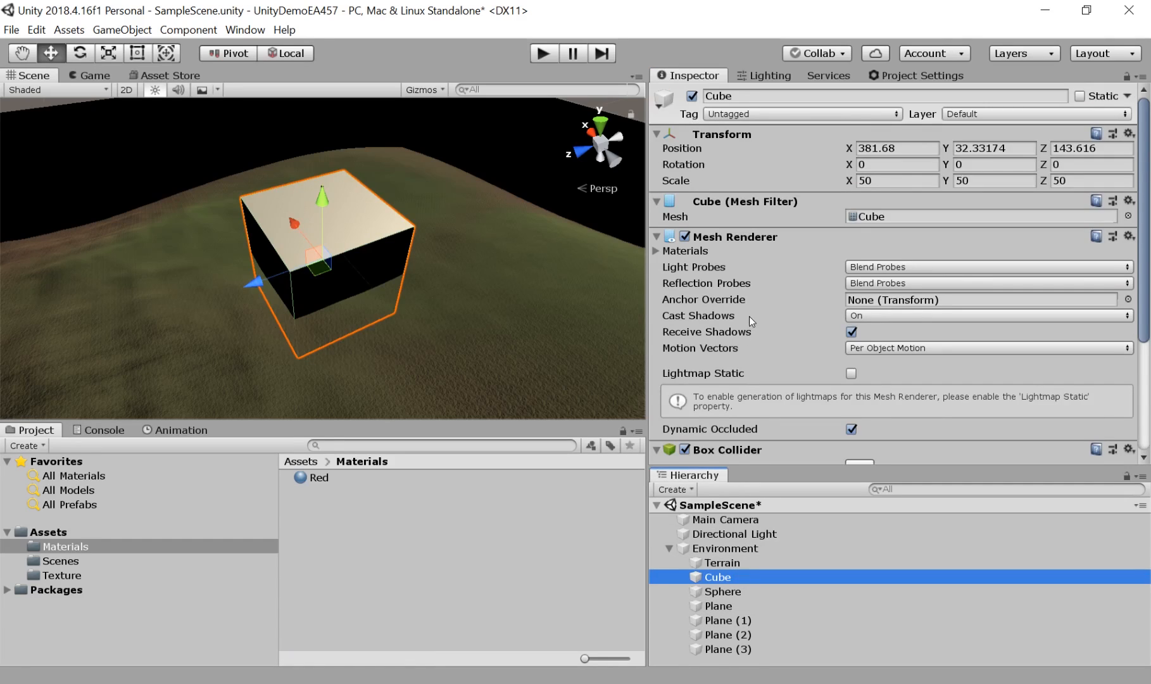
scroll(750, 316, "down", 5)
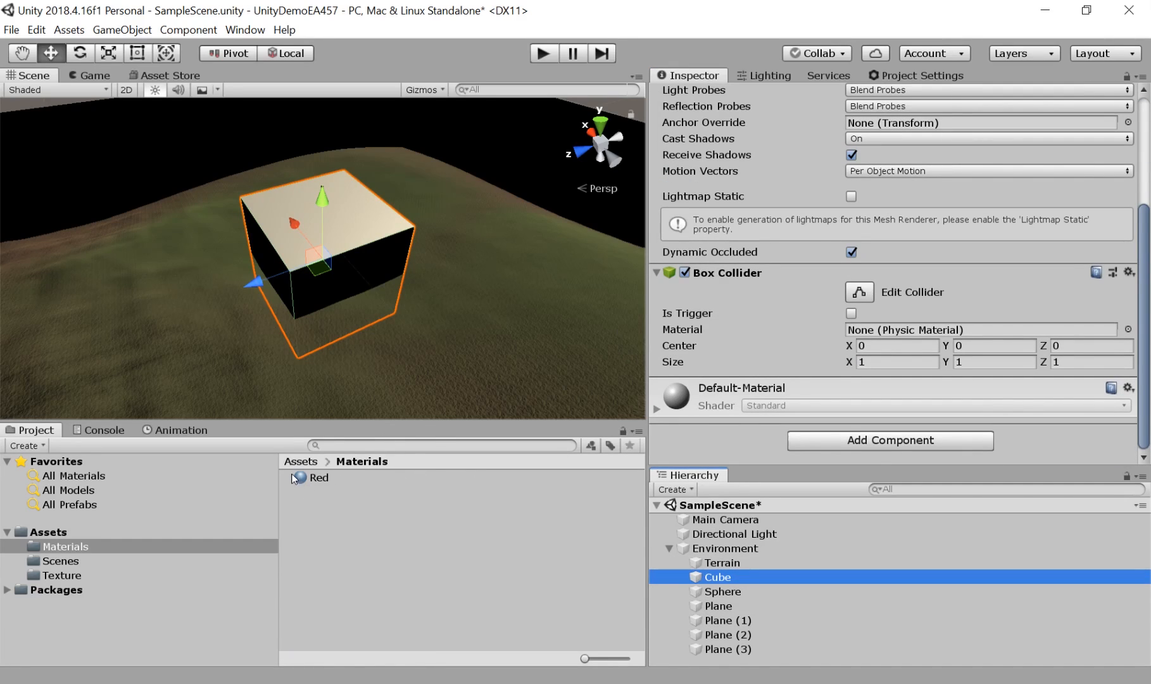
left_click_drag(299, 476, 357, 232)
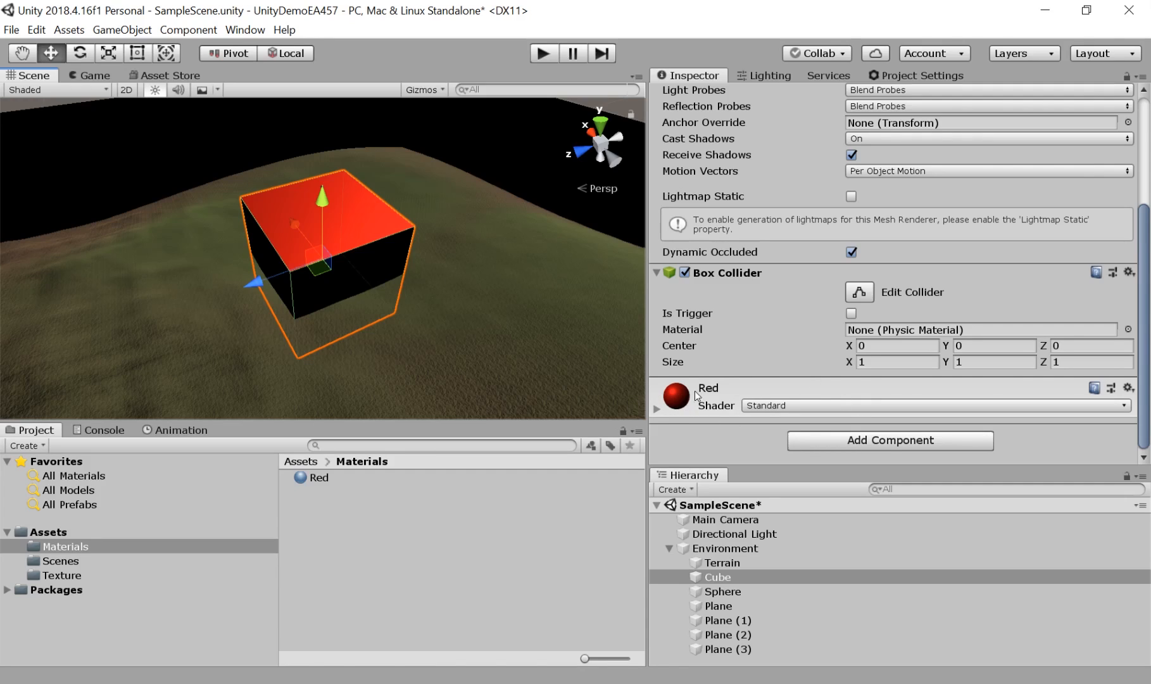
Expand the Red material on the Cube, review its settings, and collapse it again.
left_click(657, 410)
scroll(851, 443, "down", 5)
scroll(835, 262, "down", 10)
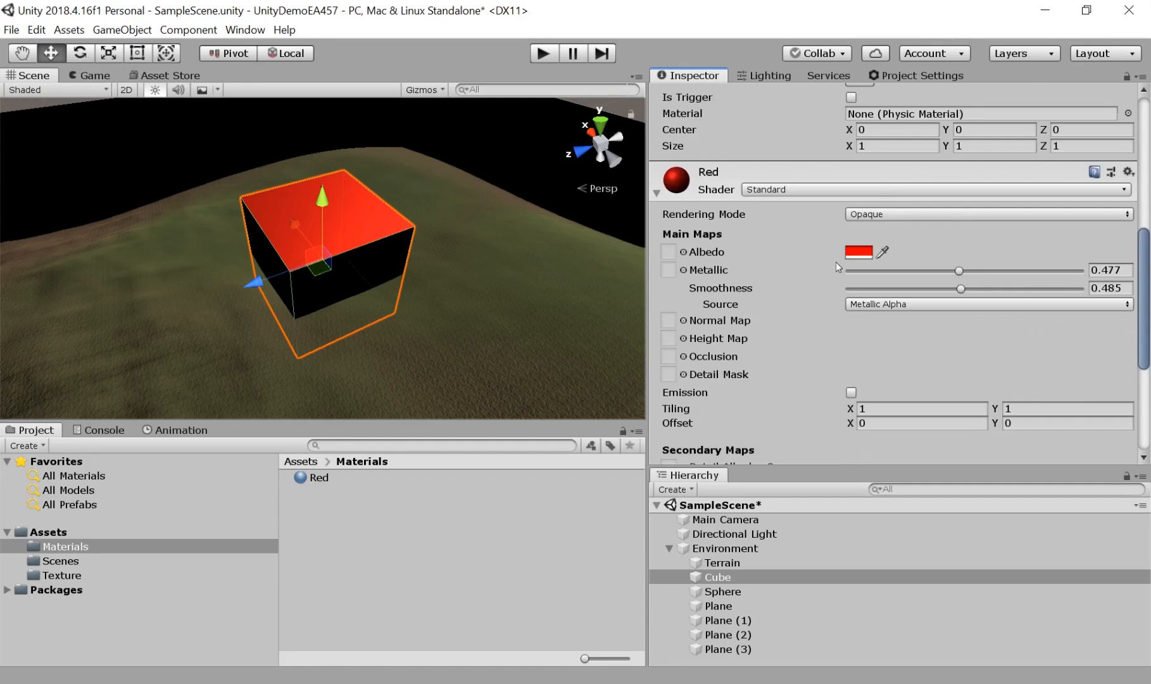
scroll(836, 292, "up", 7)
scroll(944, 282, "up", 5)
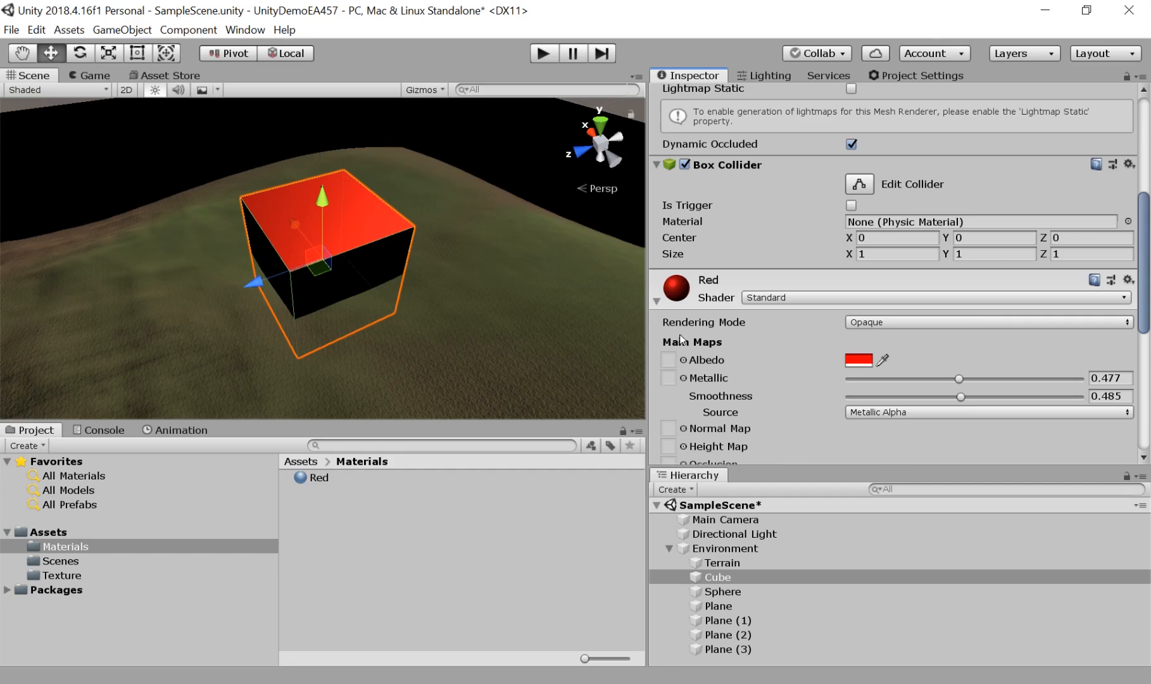
left_click(657, 301)
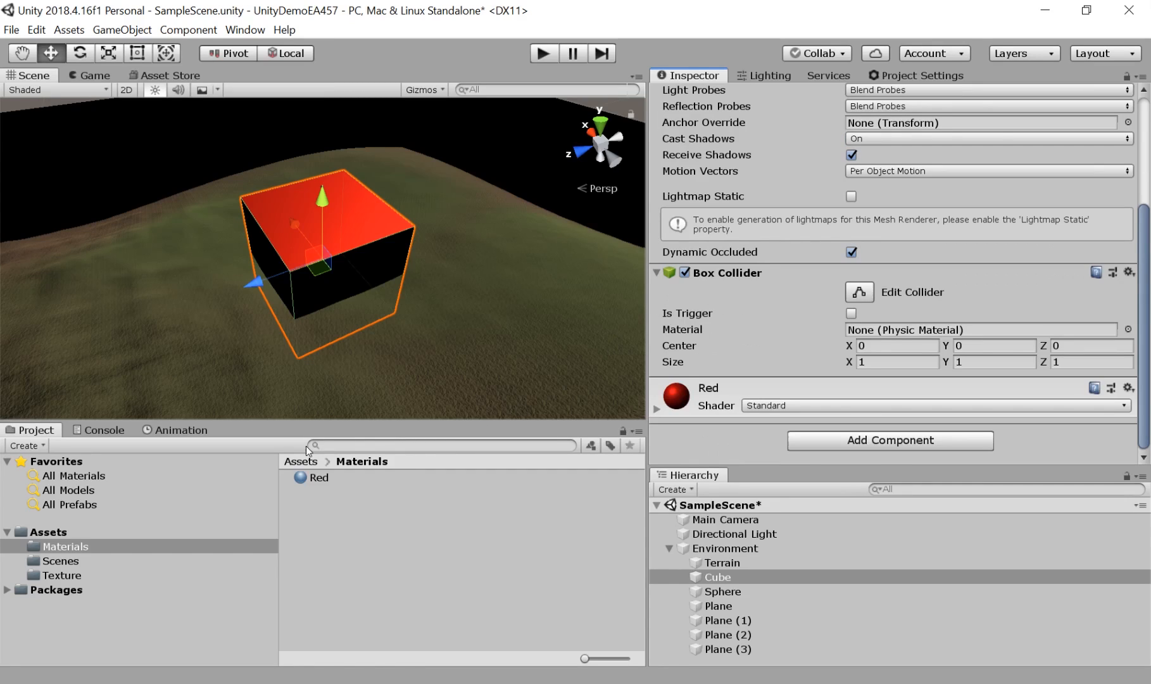
Apply the Red material to two adjoining wall planes around the terrain.
middle_click_drag(415, 273, 406, 184)
right_click_drag(367, 393, 289, 310)
middle_click_drag(290, 310, 317, 233)
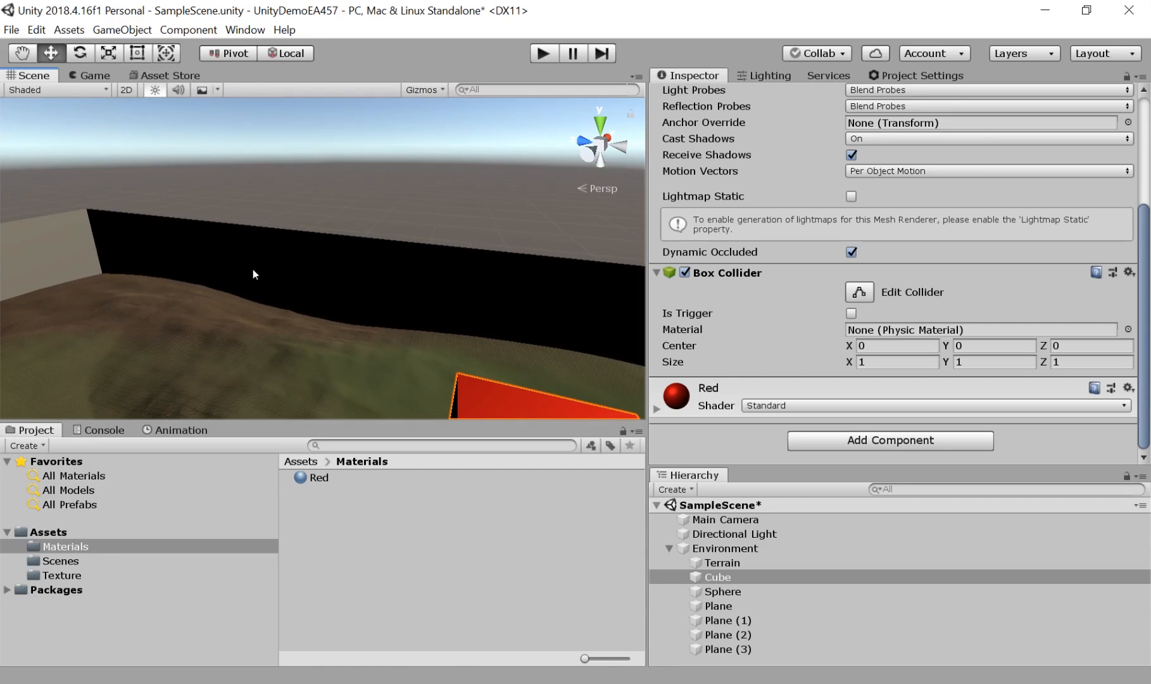
middle_click_drag(254, 337, 172, 200)
right_click_drag(173, 200, 36, 250)
scroll(270, 203, "down", 6)
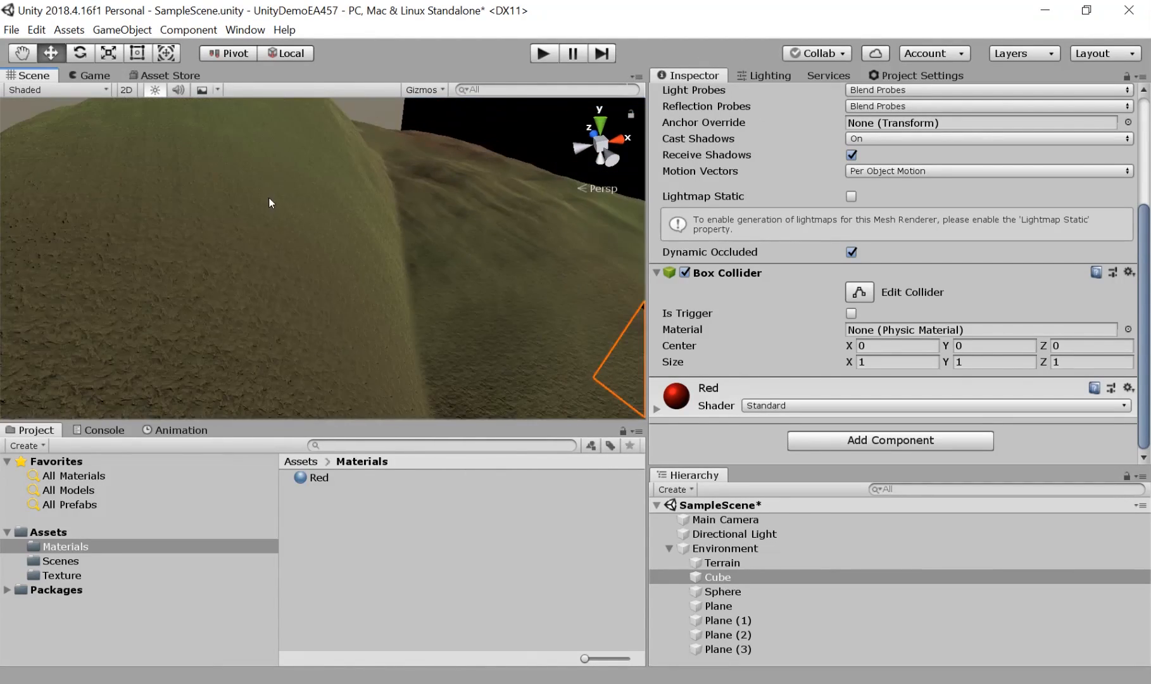
right_click_drag(323, 235, 46, 241)
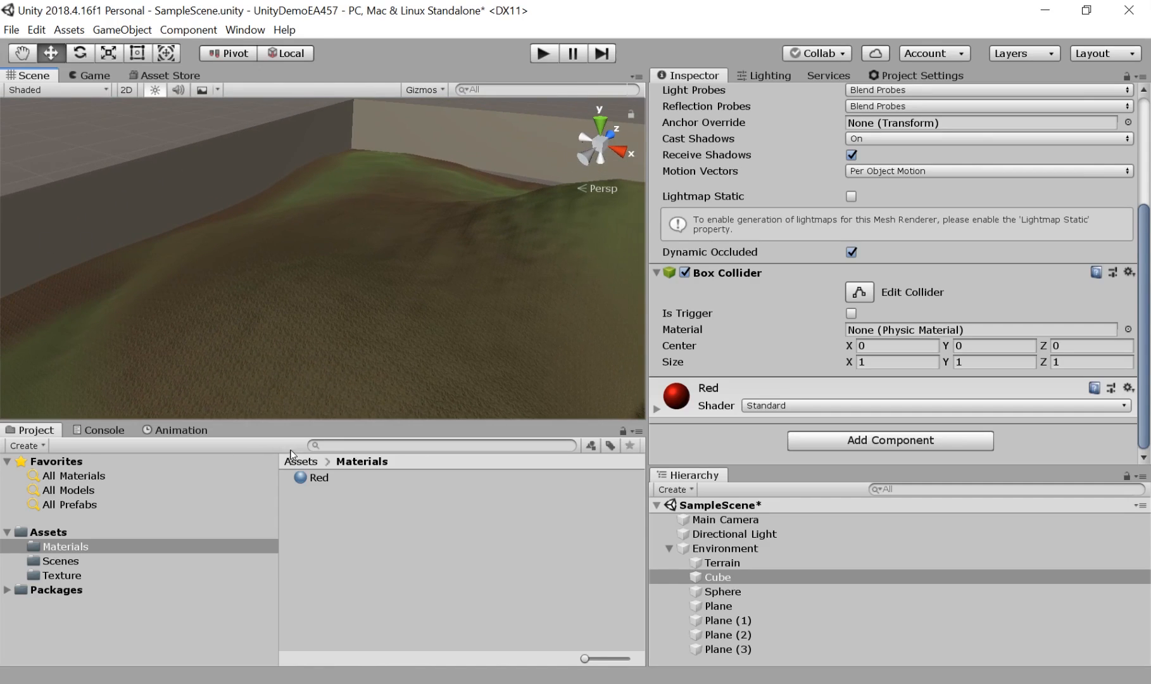
left_click_drag(303, 480, 152, 231)
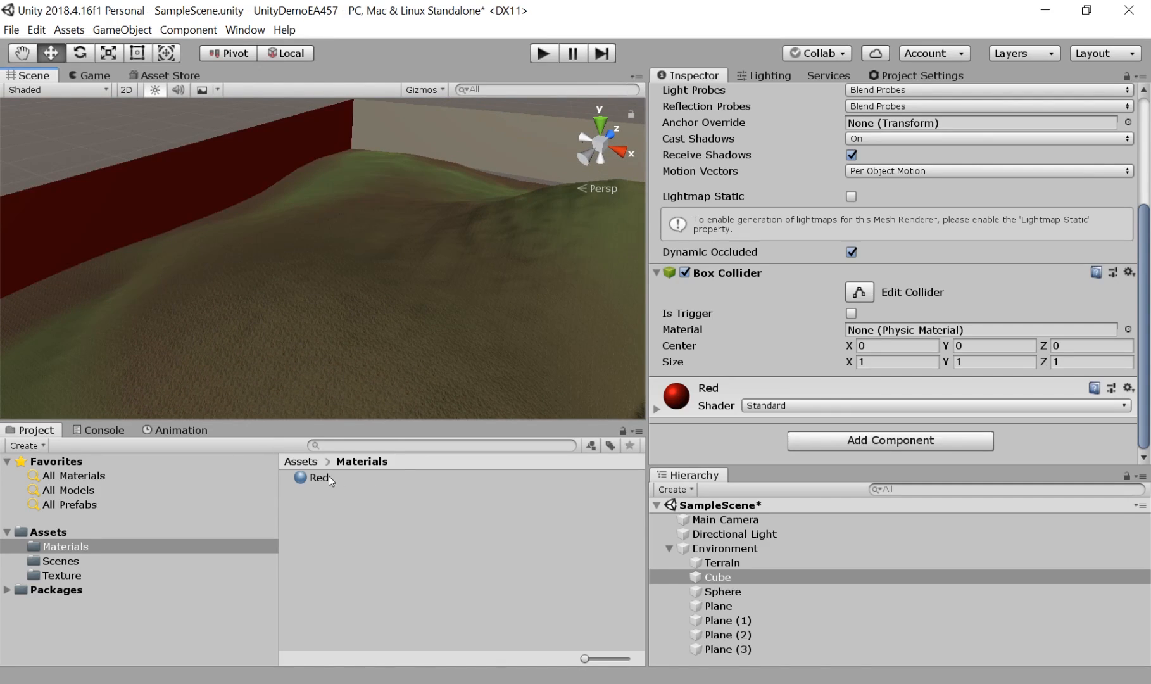
left_click_drag(332, 482, 442, 185)
Change the Red material's albedo colour to orange-red (FF3100).
middle_click_drag(442, 185, 470, 189)
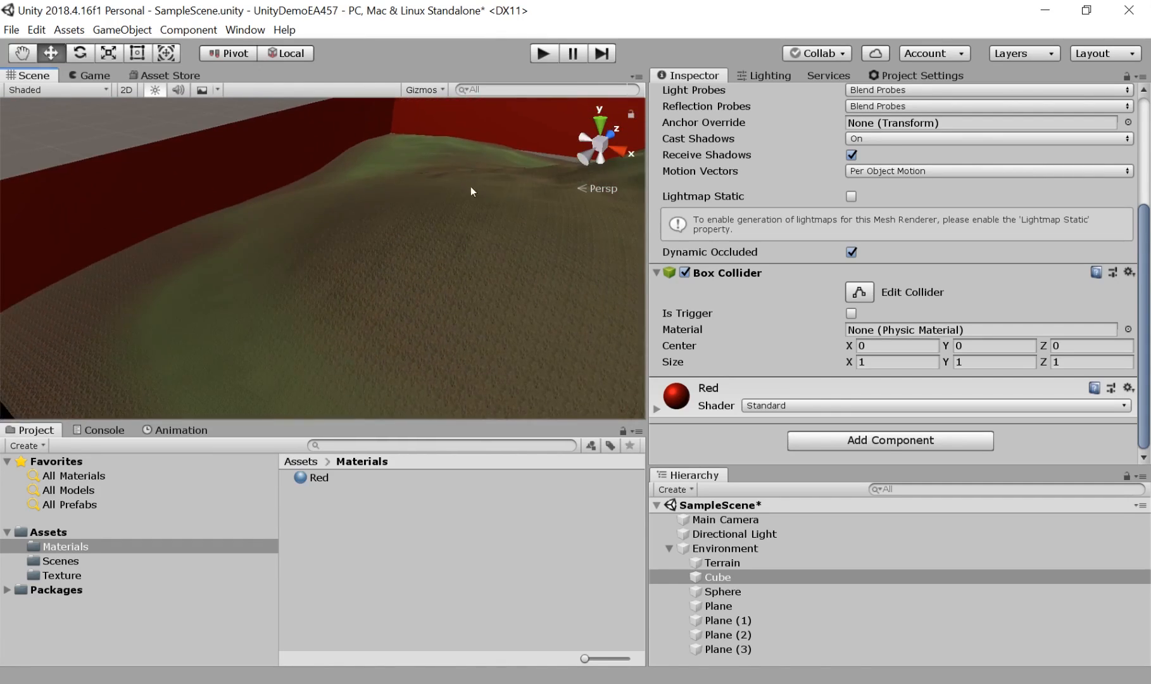
right_click_drag(470, 189, 496, 244)
scroll(490, 242, "down", 5)
middle_click_drag(394, 183, 376, 260)
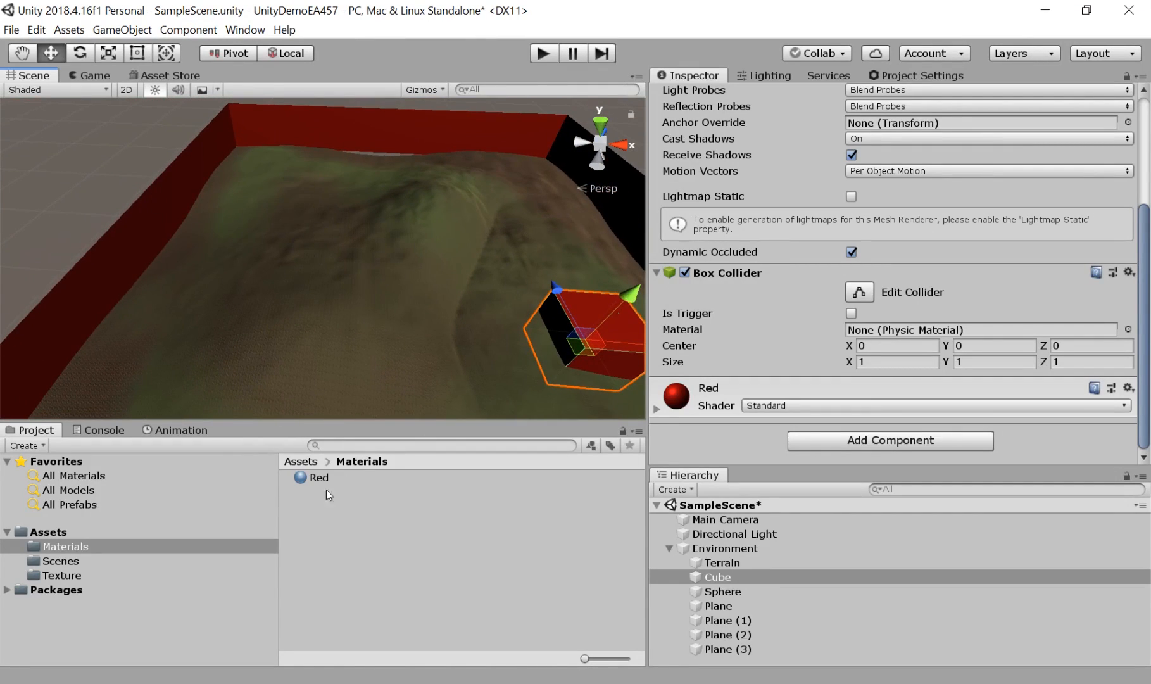
left_click(304, 479)
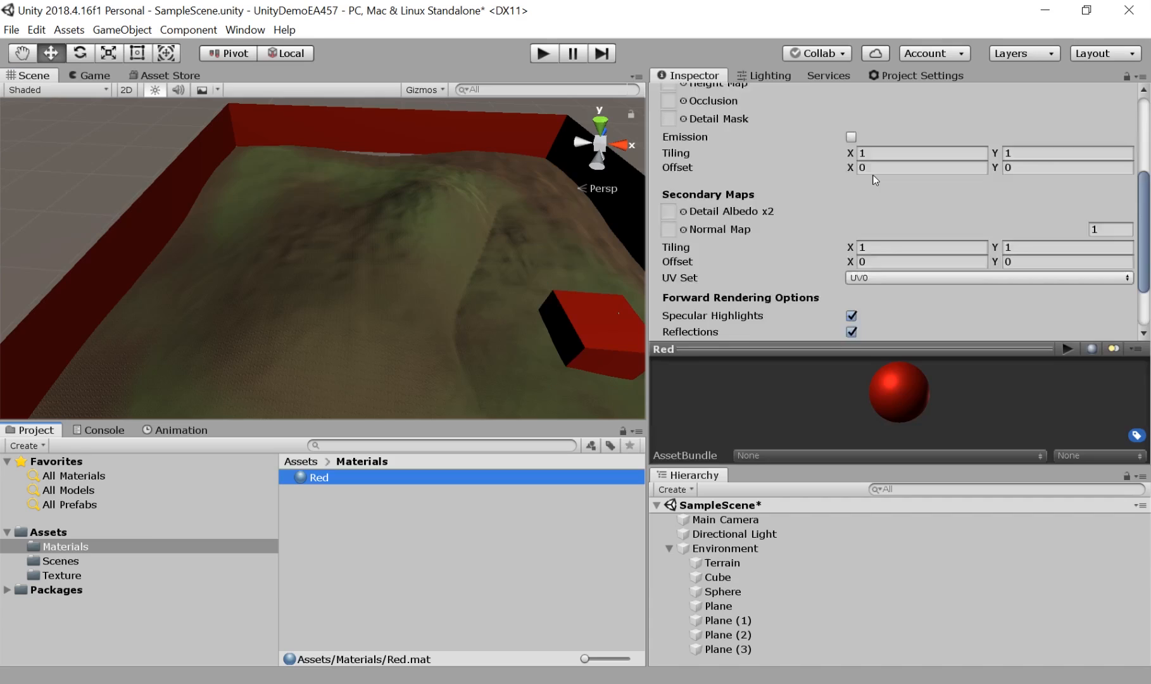
scroll(874, 177, "up", 5)
left_click(858, 177)
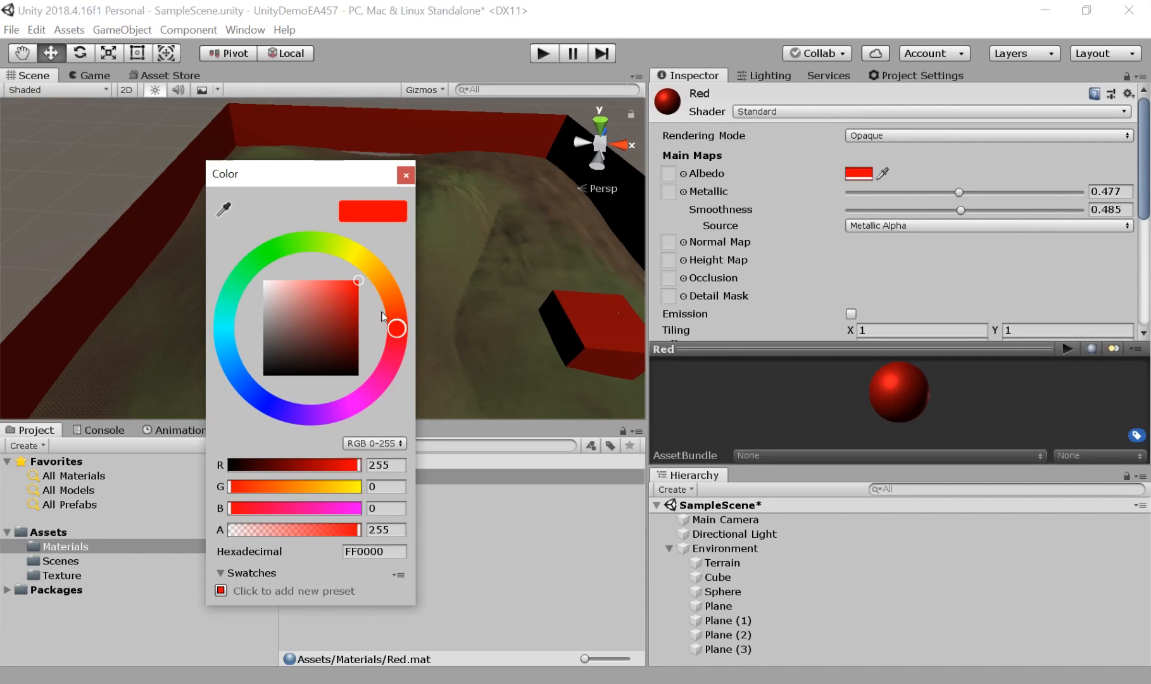
left_click(397, 323)
mouse_move(397, 324)
left_mouse_down()
mouse_move(389, 279)
mouse_move(399, 314)
left_mouse_up()
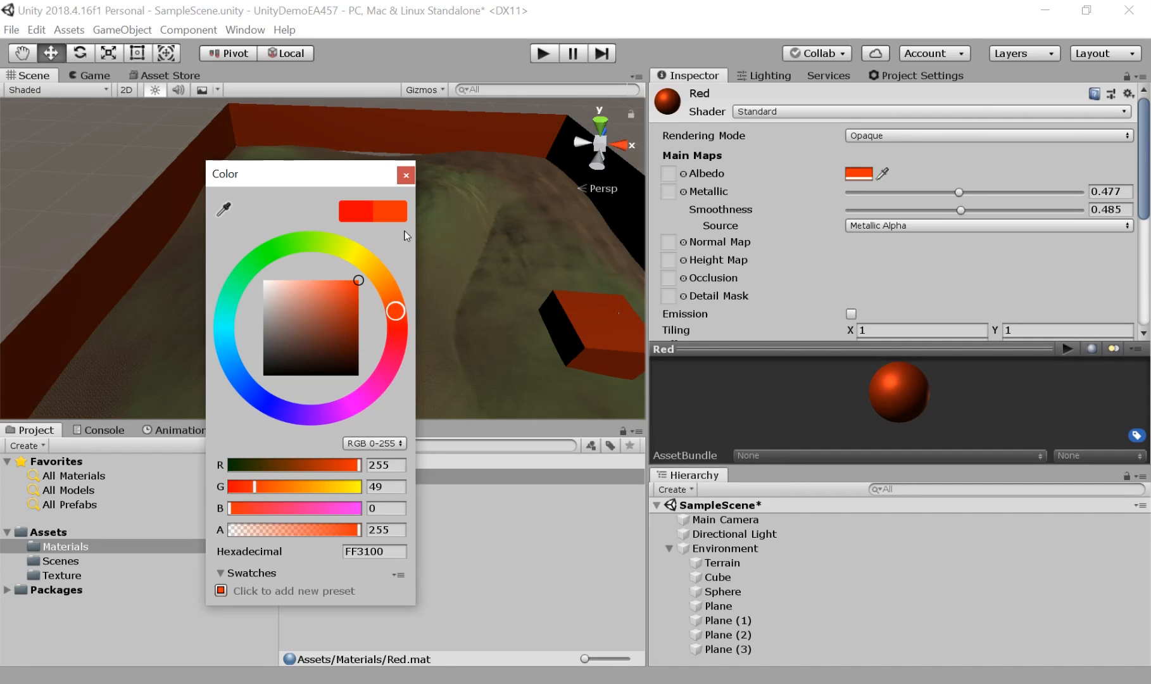
left_click(406, 175)
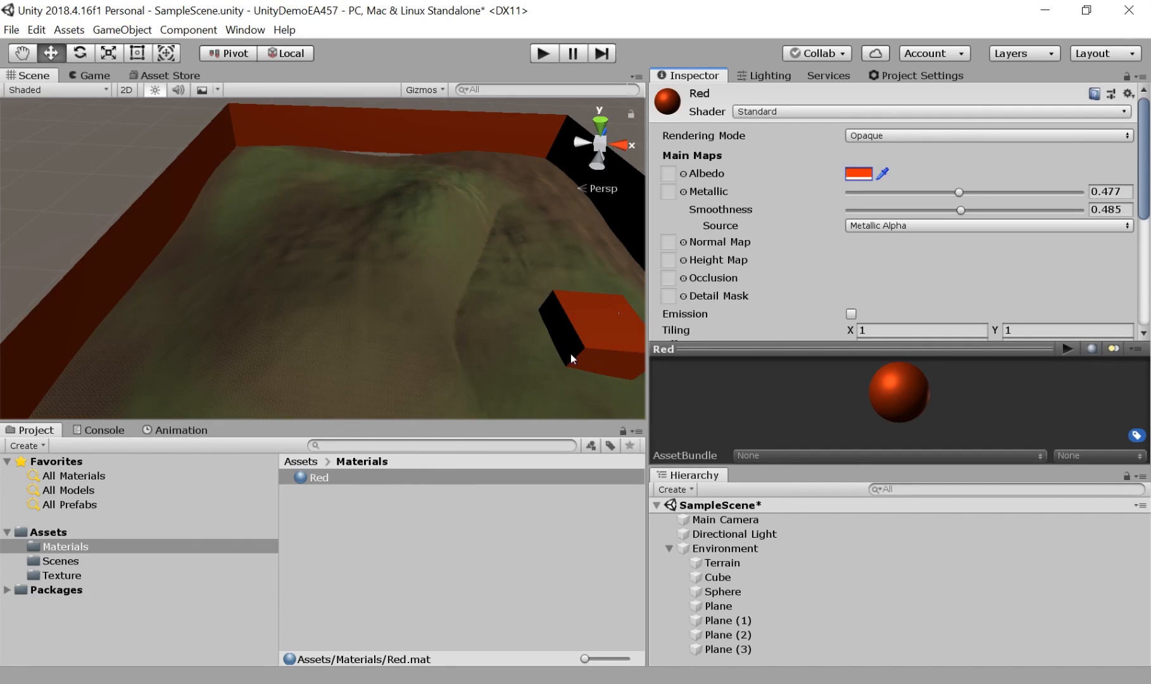
Create a new material named Wood in the Materials folder.
middle_click_drag(493, 269, 424, 260)
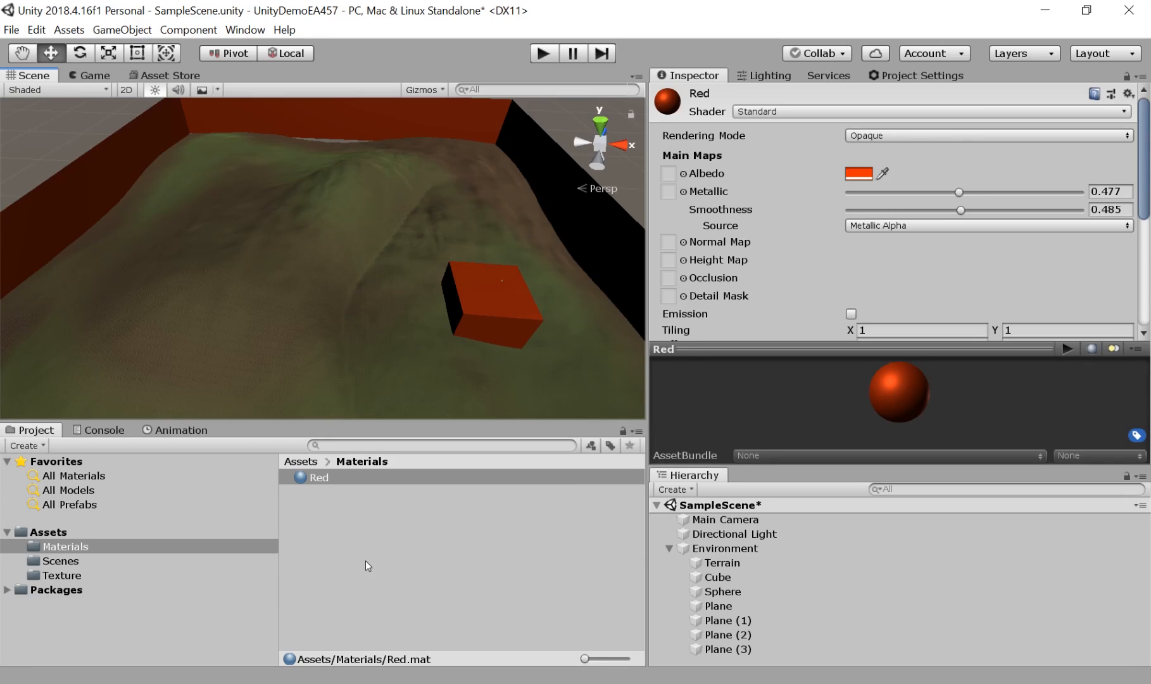
right_click(329, 531)
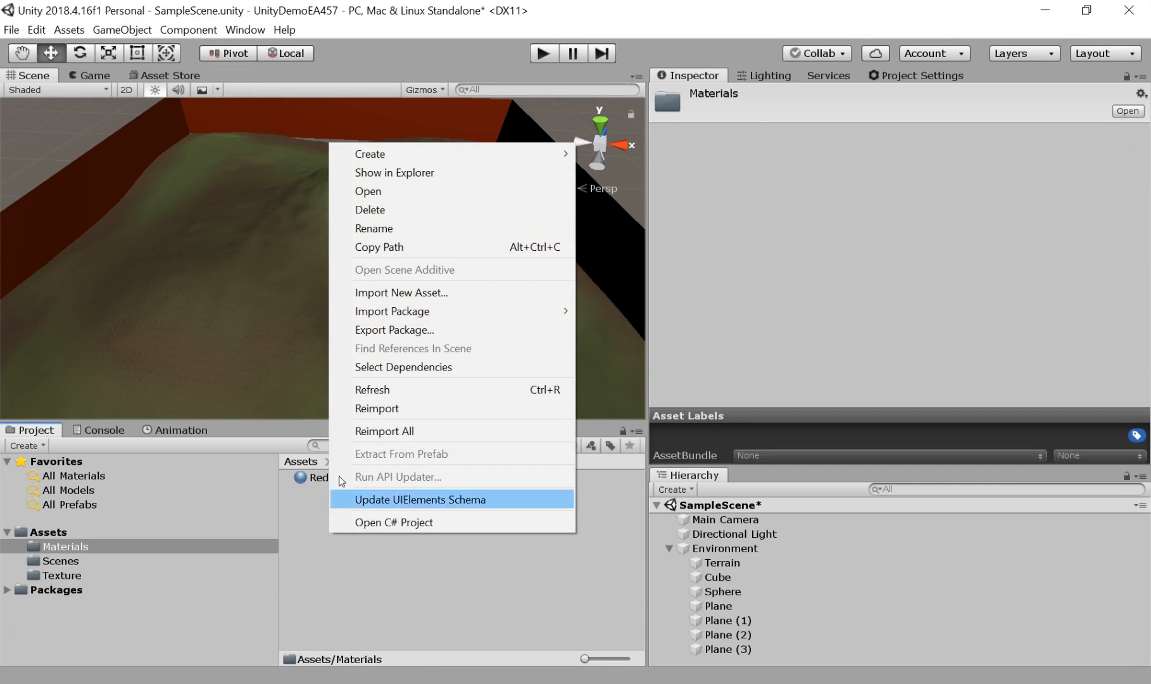
mouse_move(390, 152)
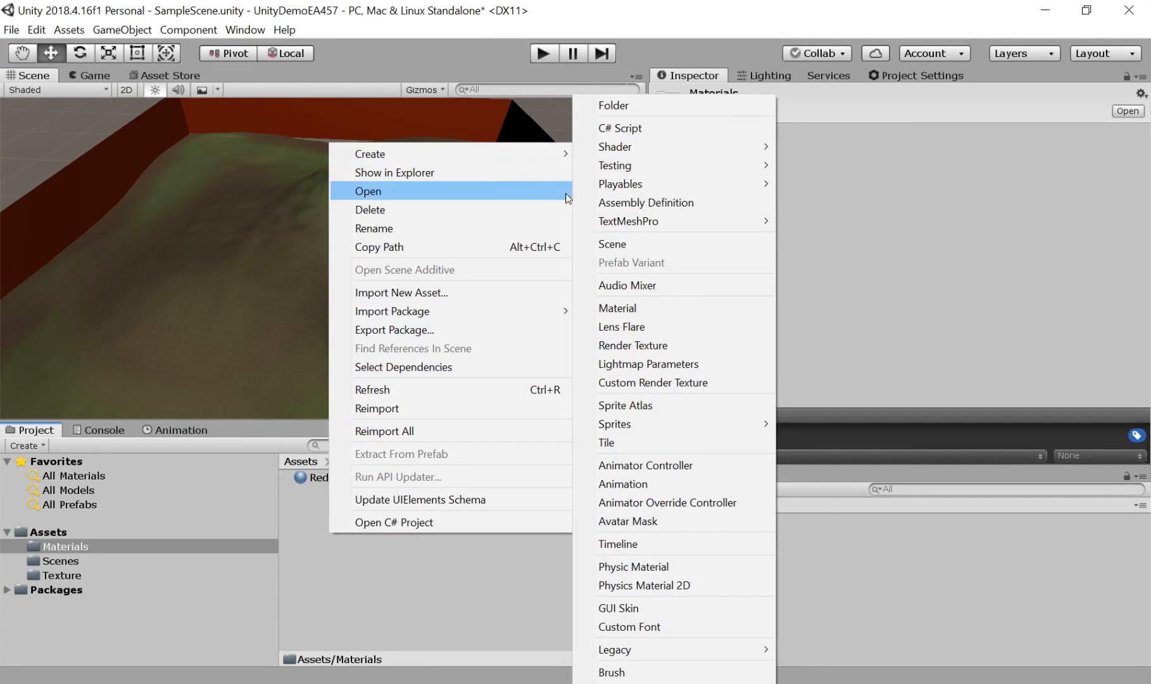
left_click(670, 305)
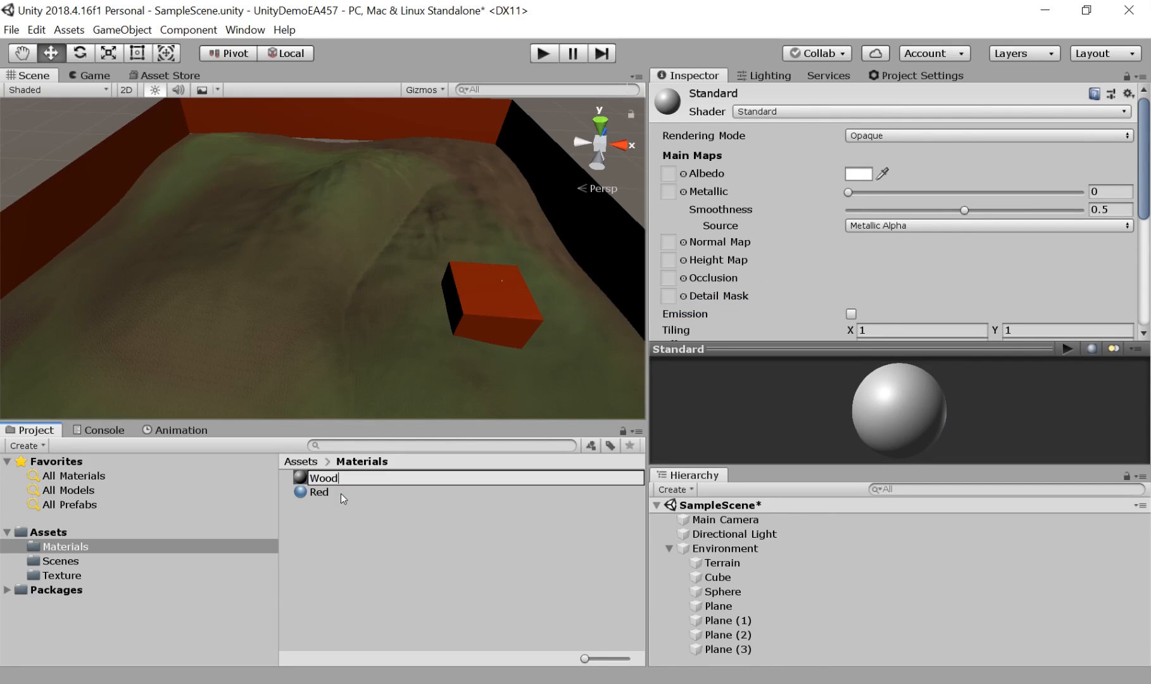
key("Return")
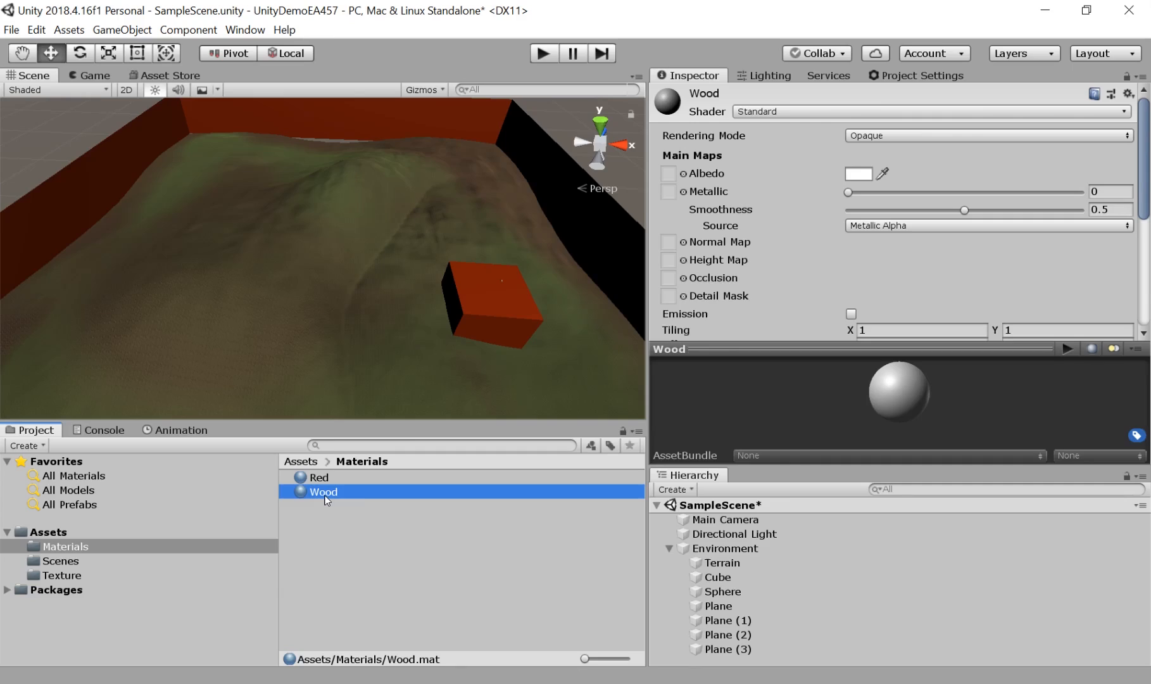
Assign the Boards_Base_Color texture to the Wood material's albedo and inspect the result in an enlarged preview.
left_click(683, 176)
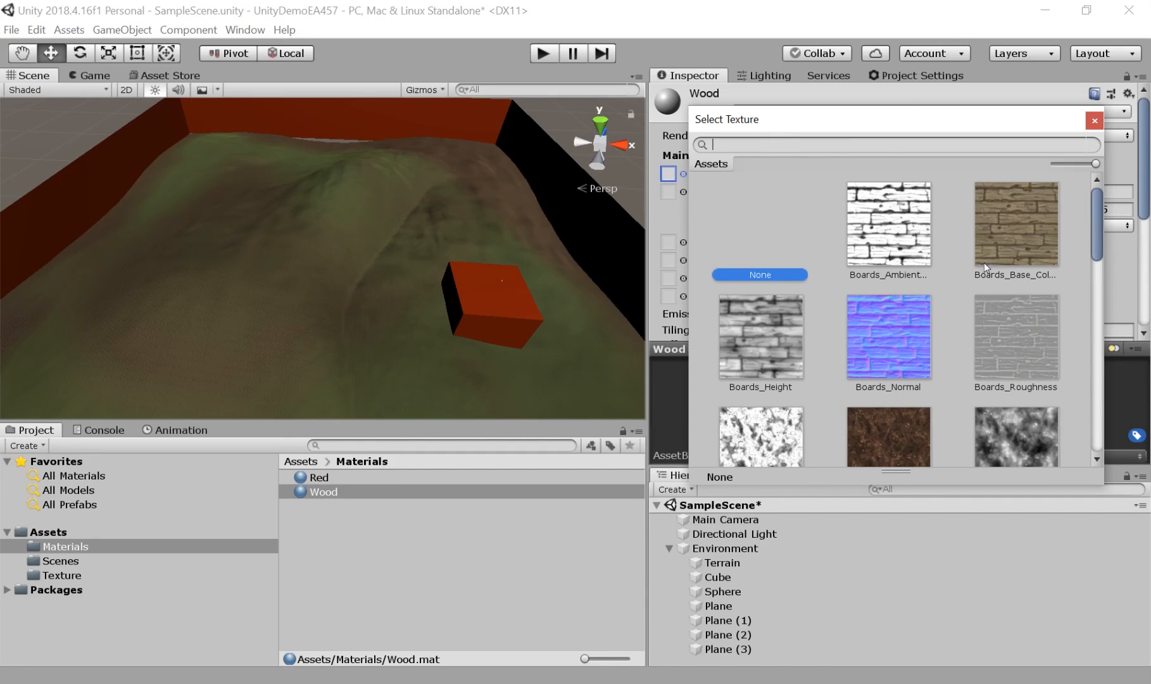
double_click(1023, 252)
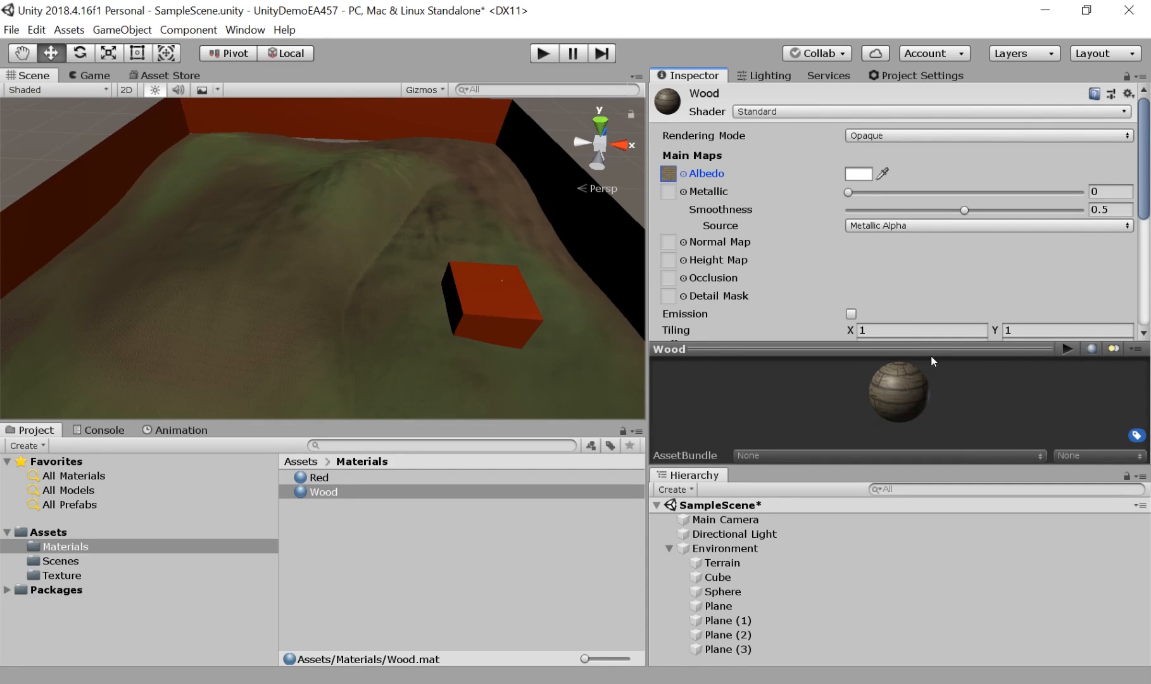
left_click_drag(933, 349, 938, 175)
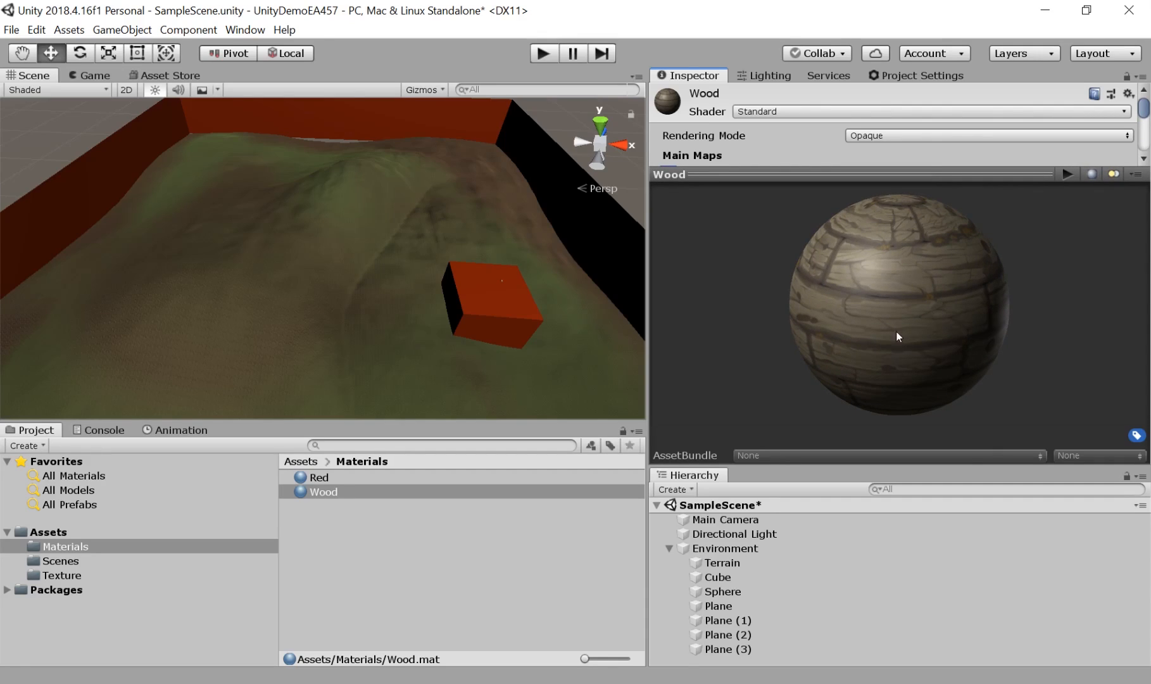
left_click_drag(842, 308, 799, 215)
Assign the Boards_Normal texture as the Wood material's normal map and rotate the preview sphere to check it.
scroll(791, 146, "down", 3)
scroll(751, 150, "down", 2)
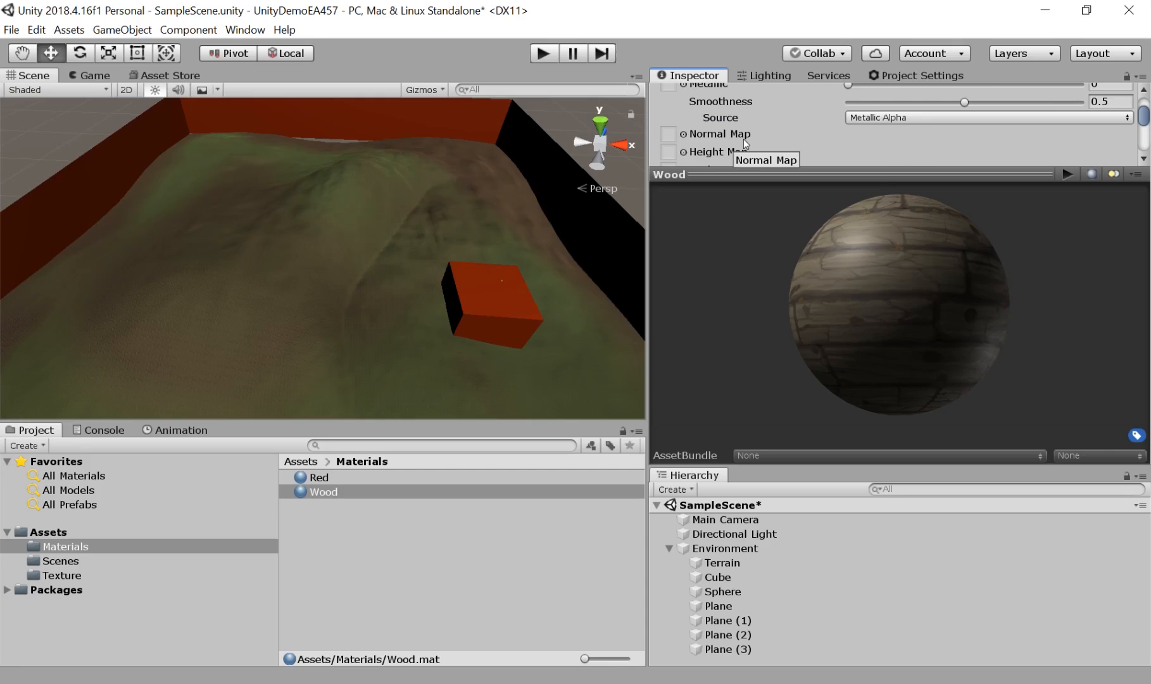
left_click(684, 134)
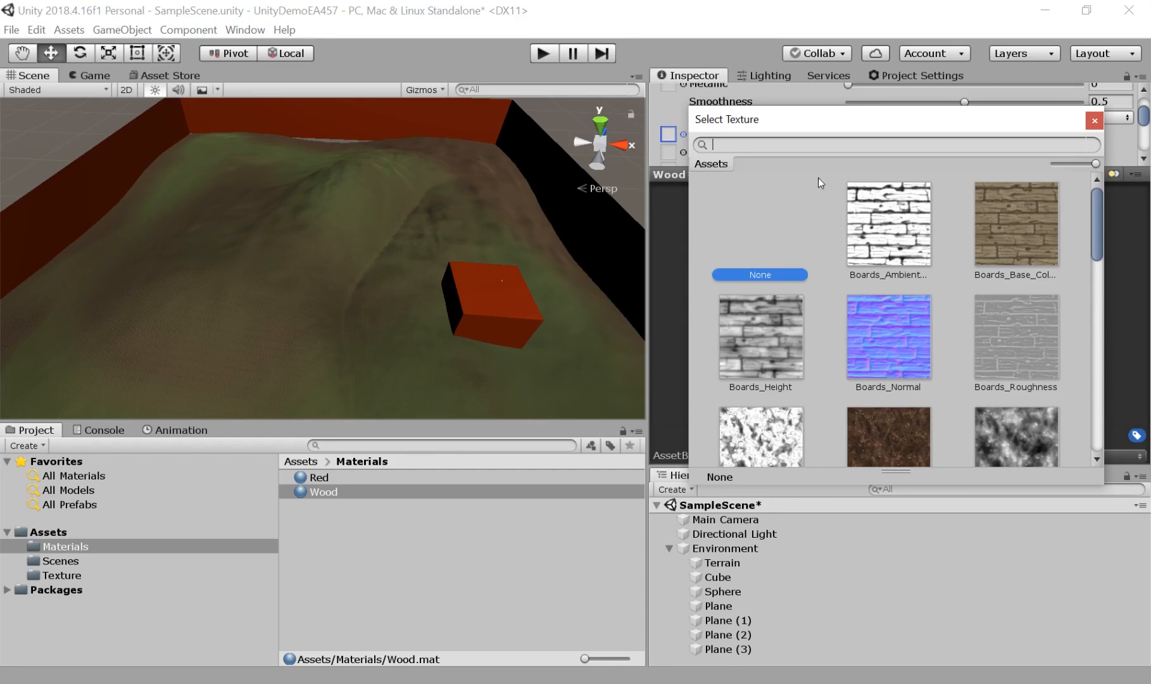
double_click(899, 348)
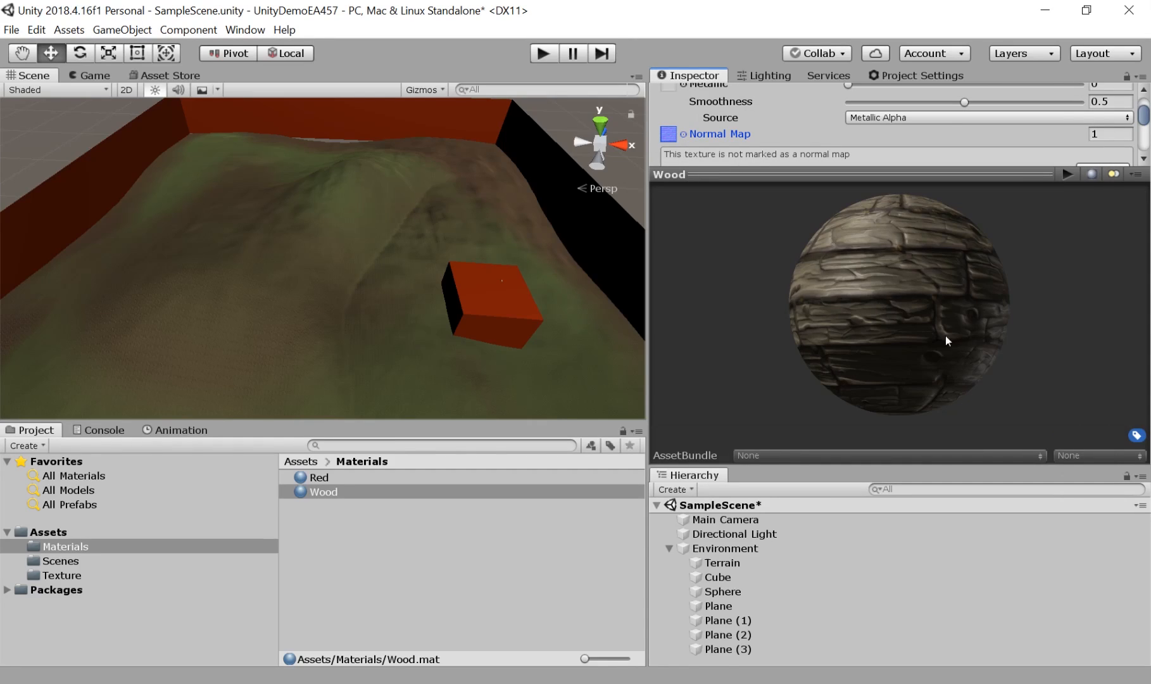
left_click_drag(945, 335, 845, 298)
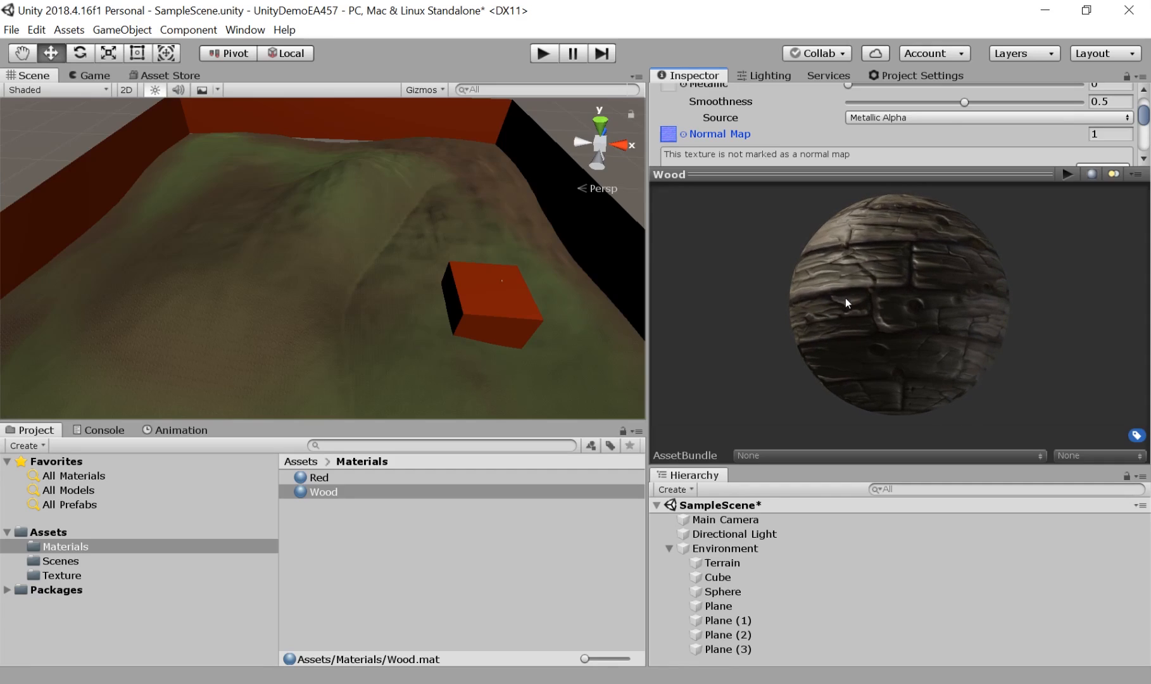
Try a normal map strength of 13.5 on the Wood material, then set it to 2.
left_click_drag(1083, 138, 1140, 143)
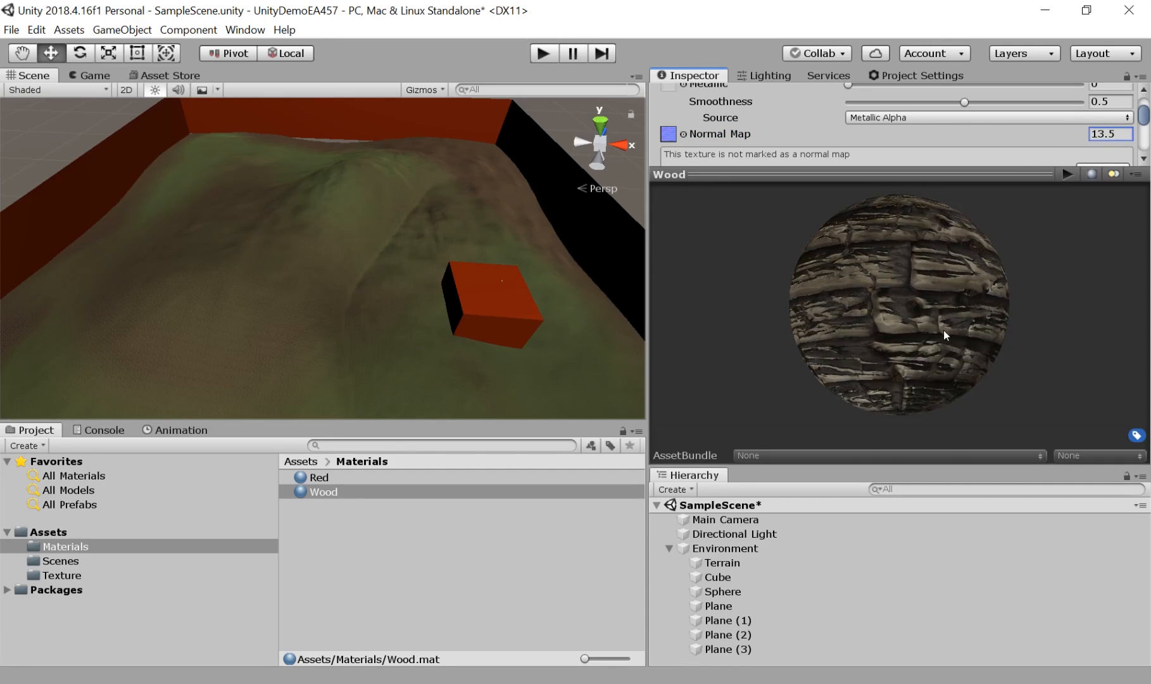
left_click_drag(944, 330, 905, 358)
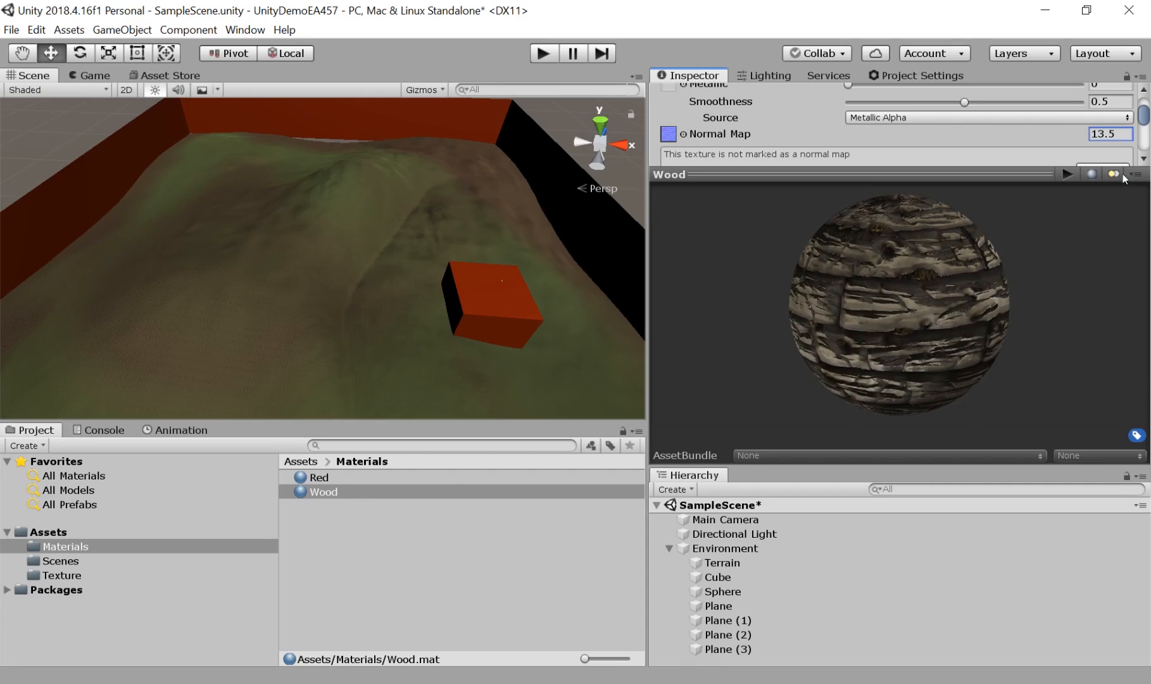
left_click(1114, 134)
type("2")
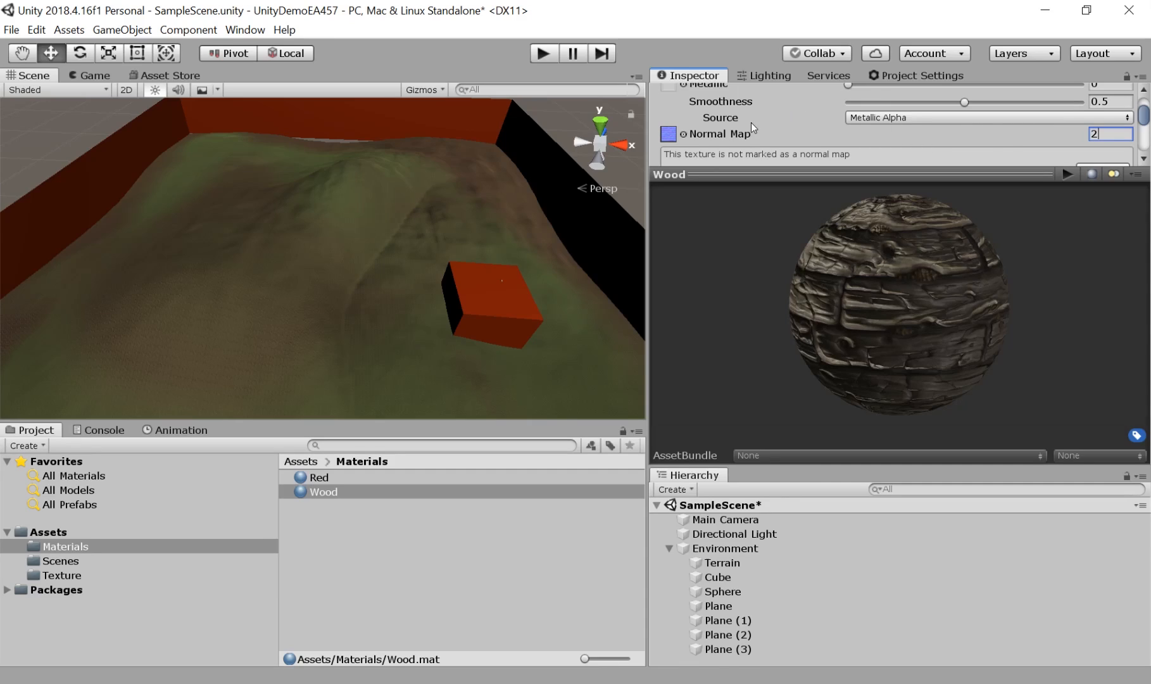
scroll(751, 122, "up", 2)
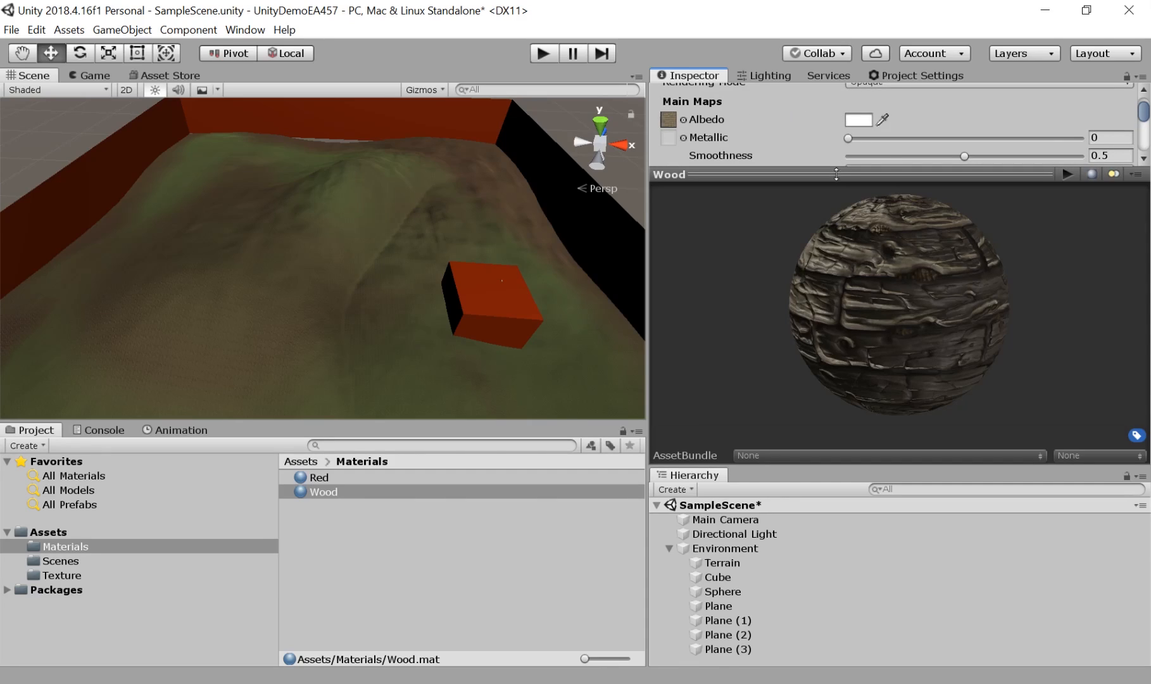
left_click_drag(836, 173, 836, 231)
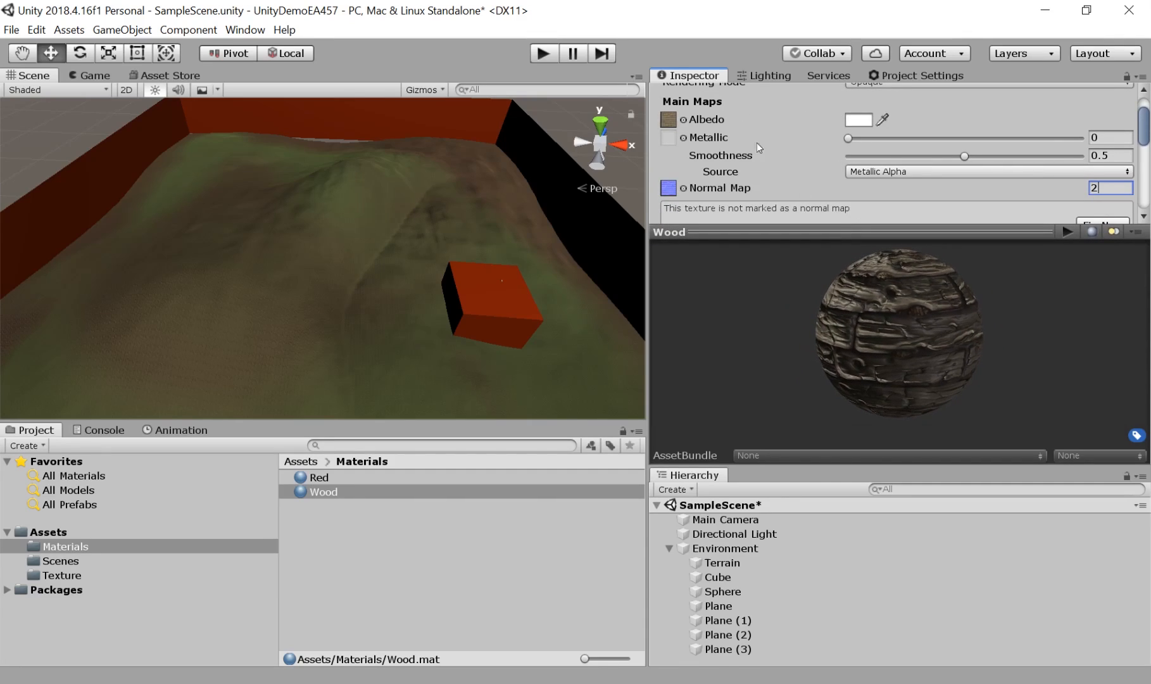
left_click(682, 138)
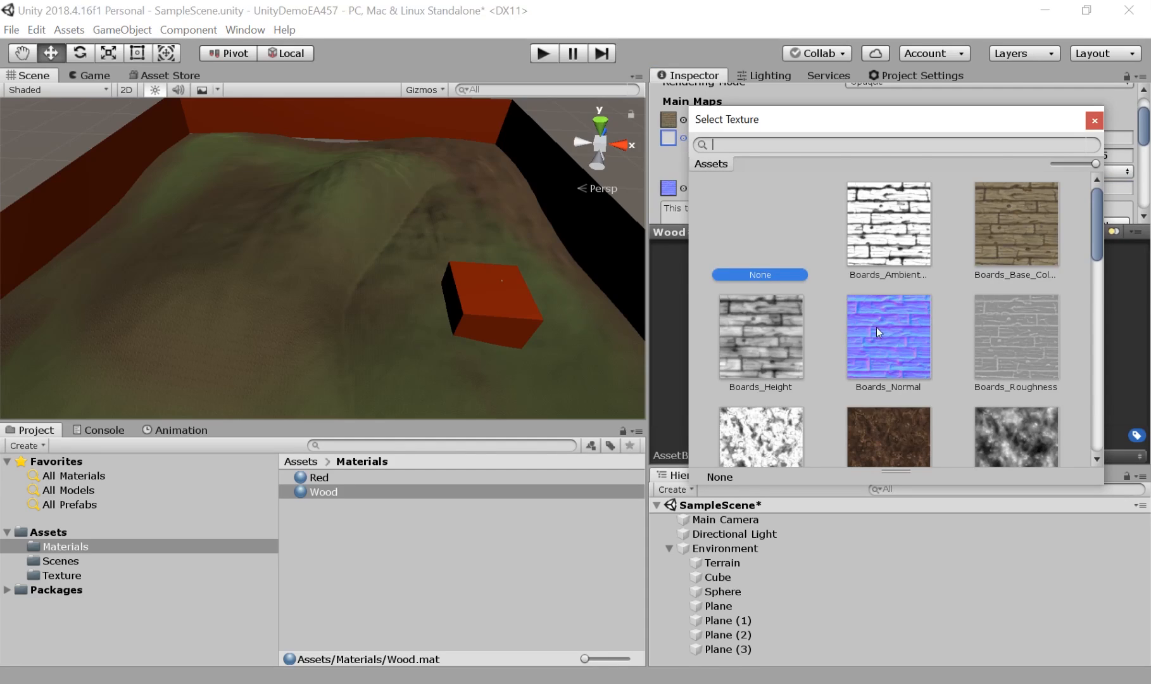
scroll(797, 349, "down", 1)
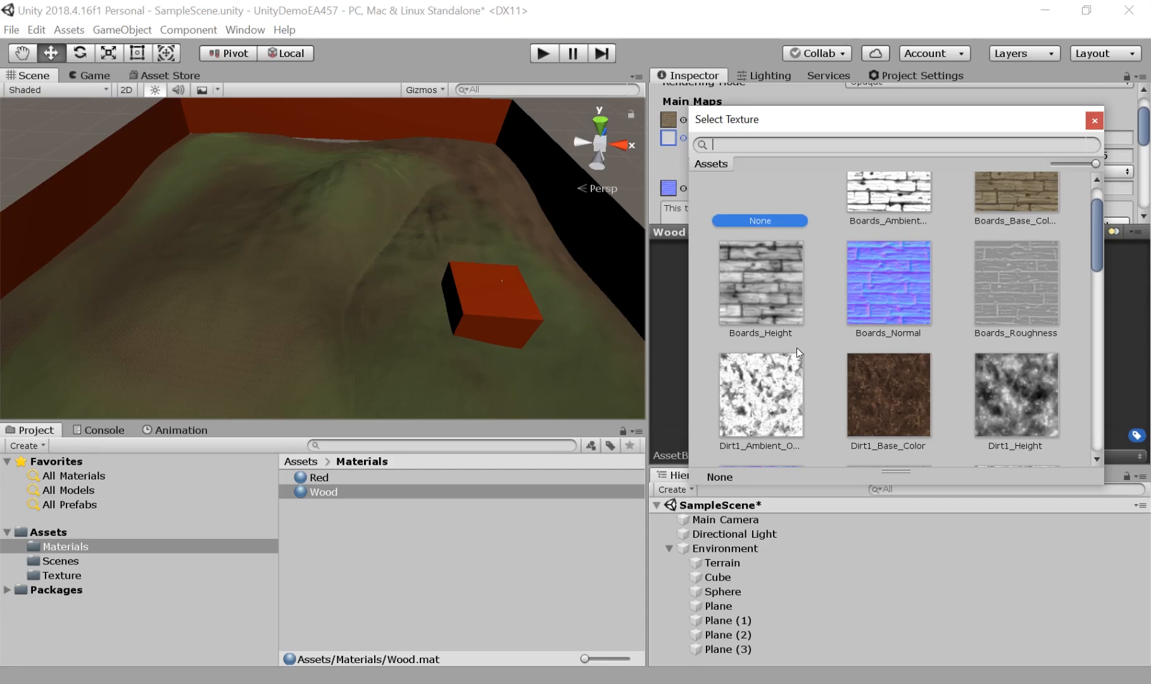
scroll(832, 335, "up", 1)
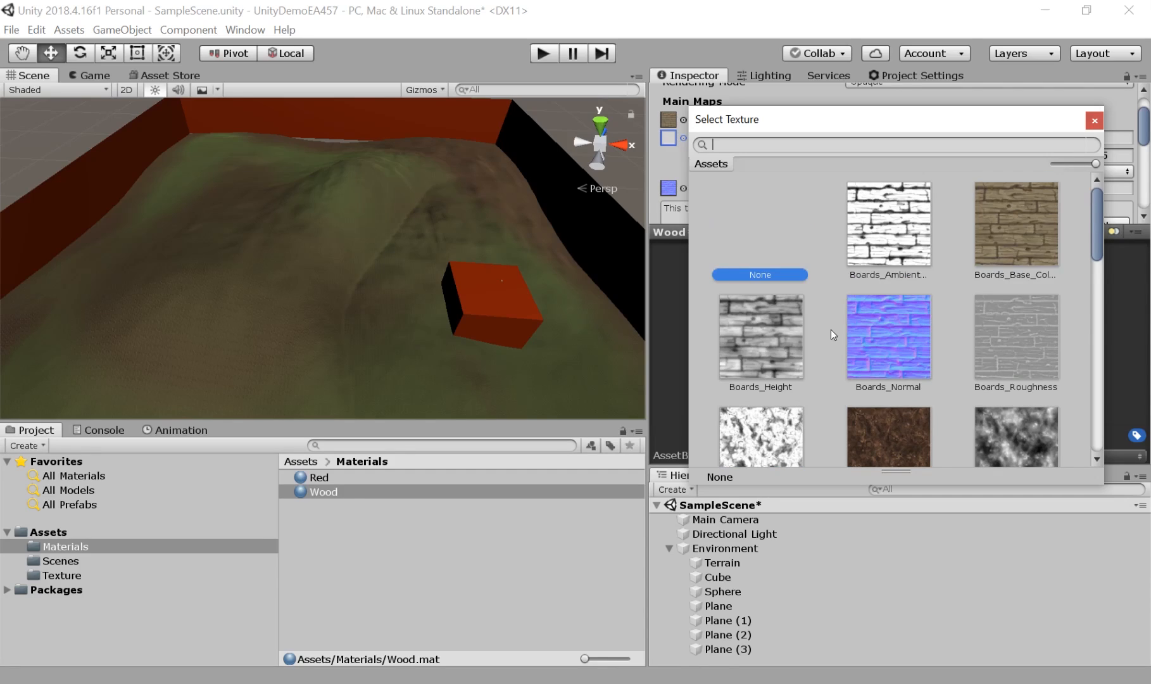
left_click(1100, 118)
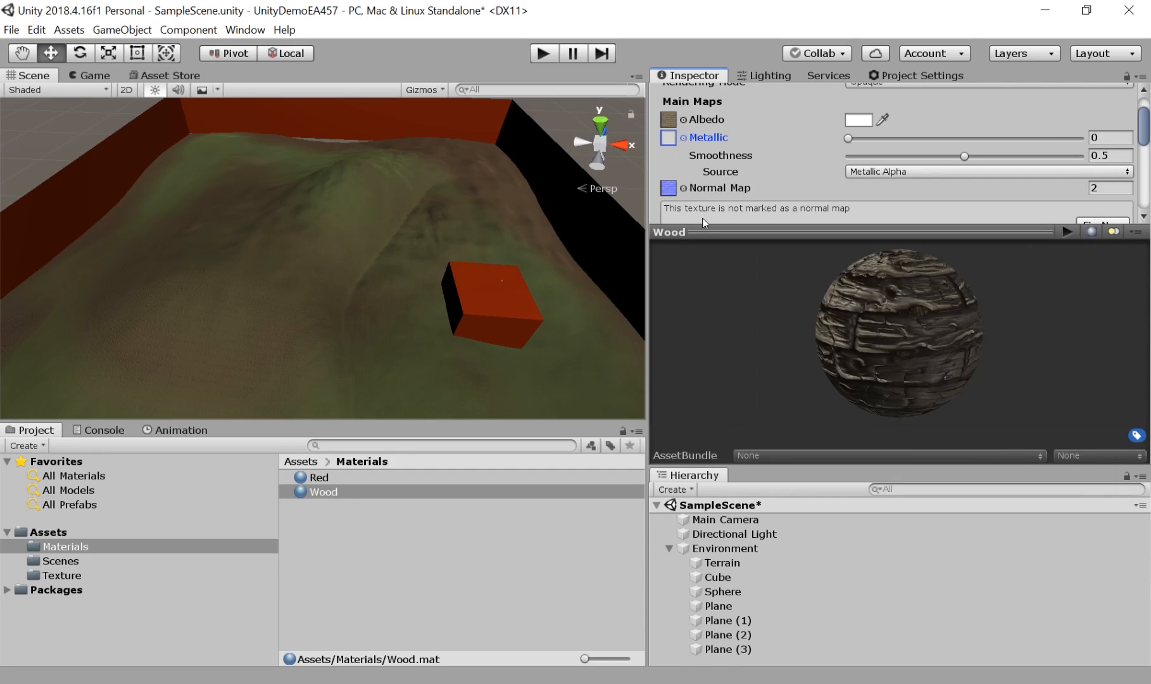
scroll(711, 173, "down", 1)
scroll(710, 173, "up", 1)
mouse_move(849, 138)
left_mouse_down()
mouse_move(1086, 162)
mouse_move(837, 142)
left_mouse_up()
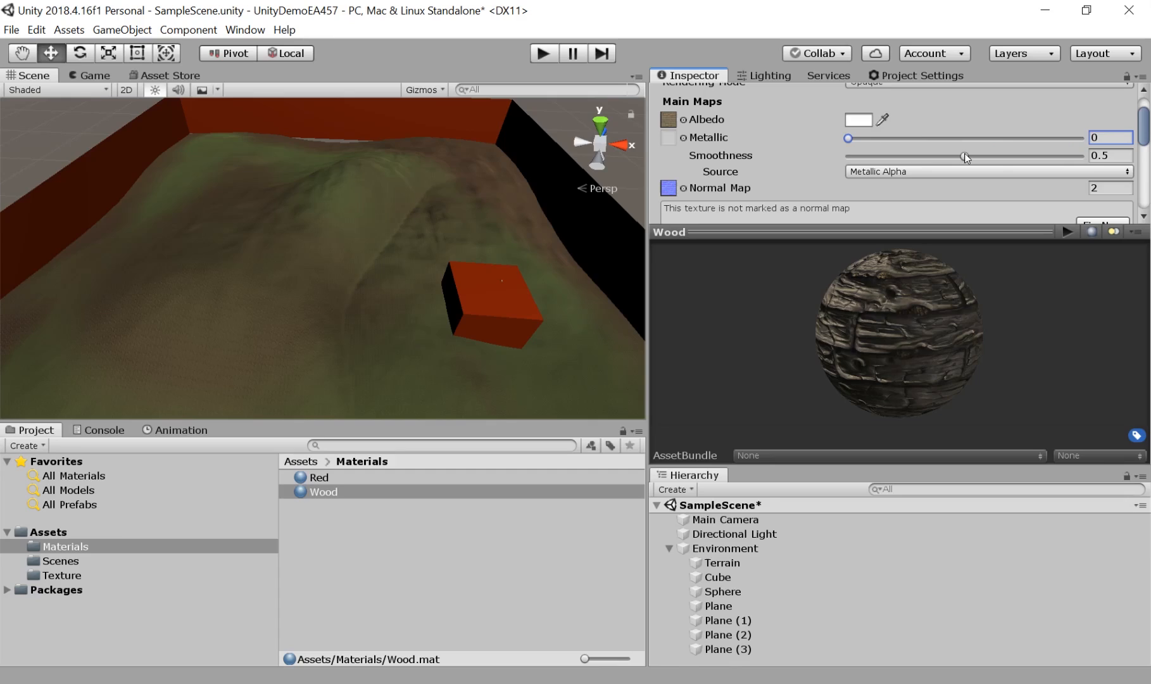
Mark the boards normal texture as a normal map and assign Boards_Height as the Wood material's height map.
scroll(753, 178, "down", 2)
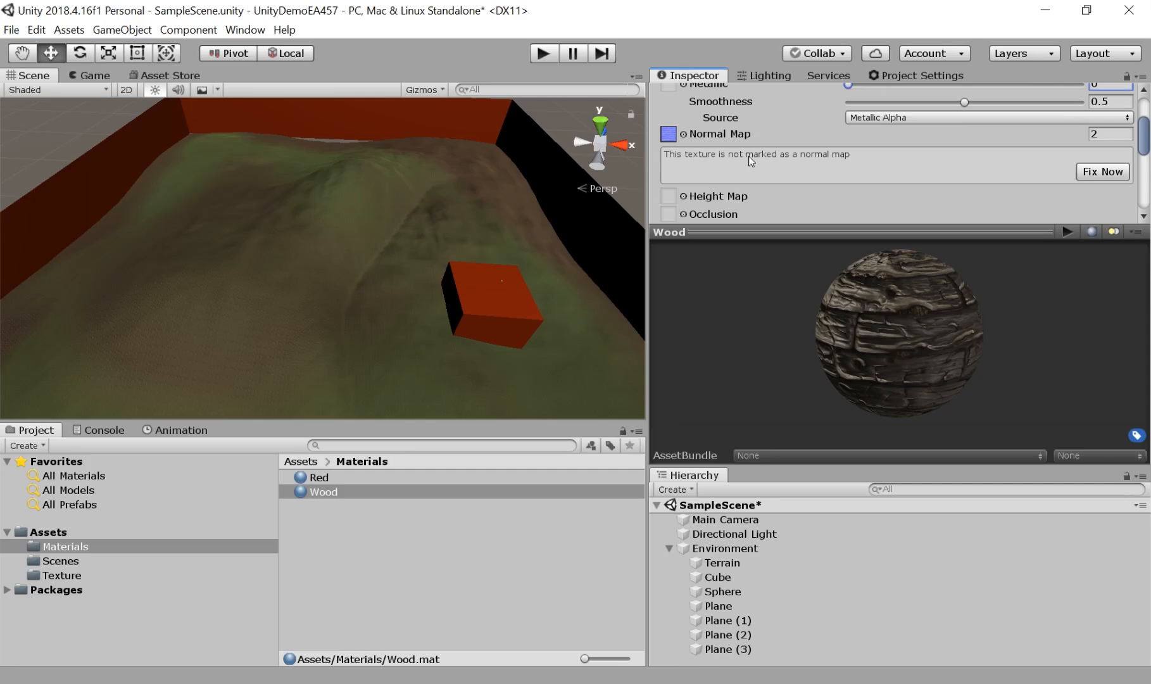
left_click(1099, 171)
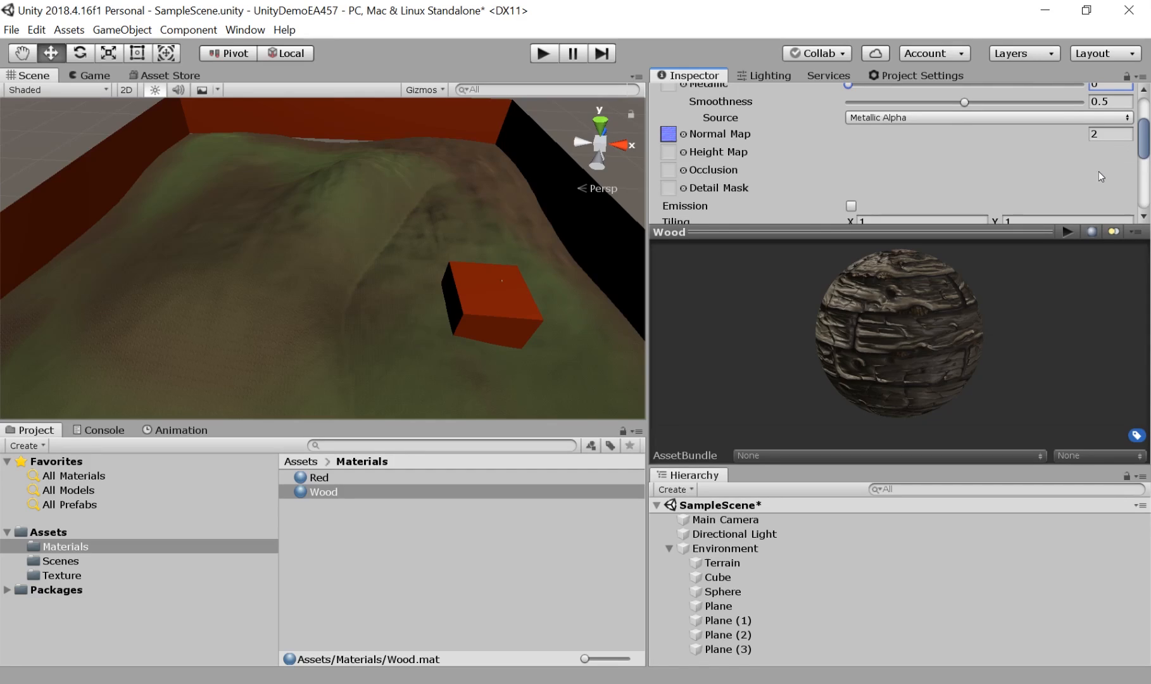
left_click(683, 154)
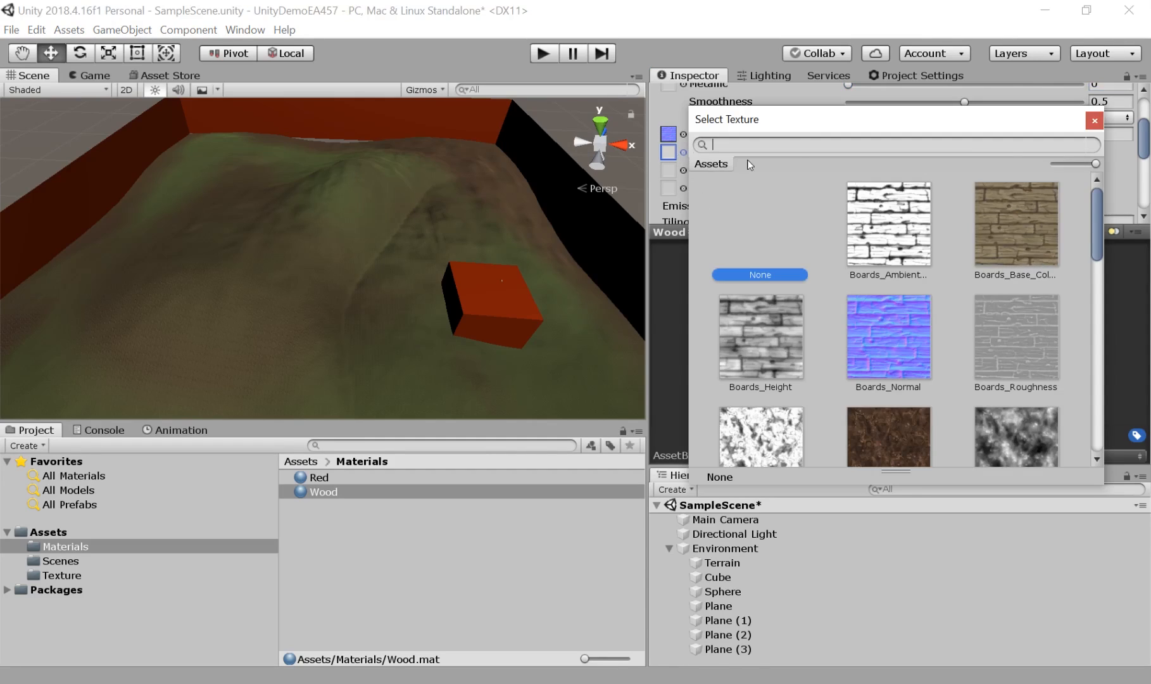
double_click(769, 345)
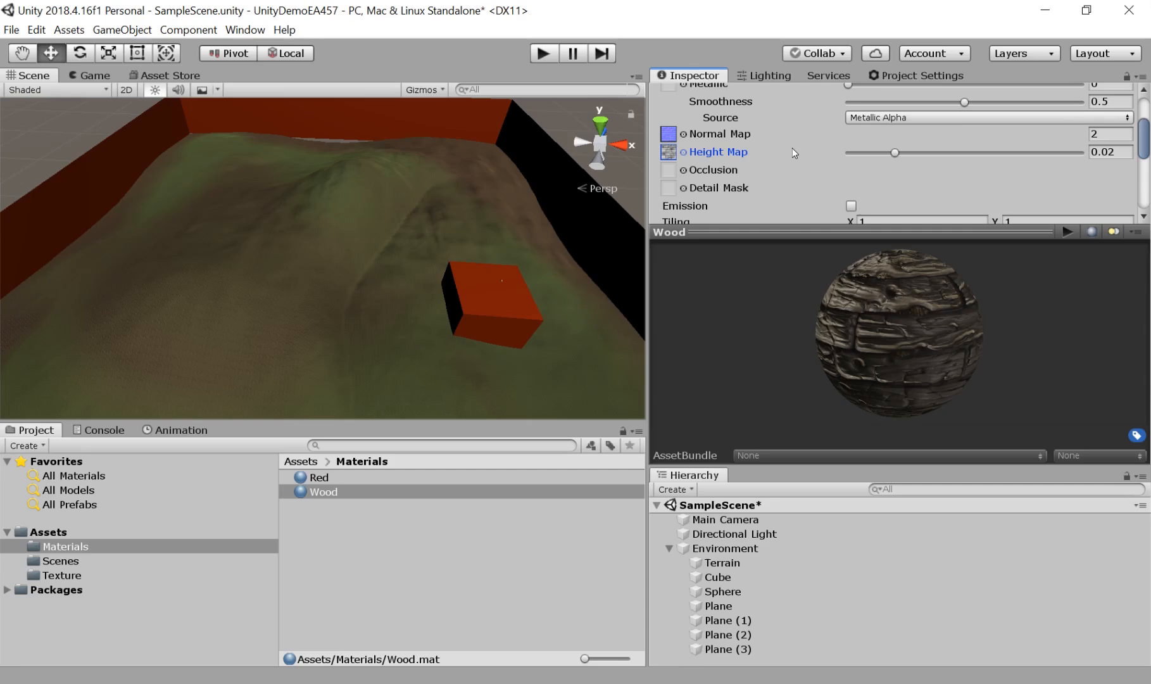
Apply the Wood material to the far wall plane behind the terrain and inspect it up close.
scroll(793, 149, "up", 2)
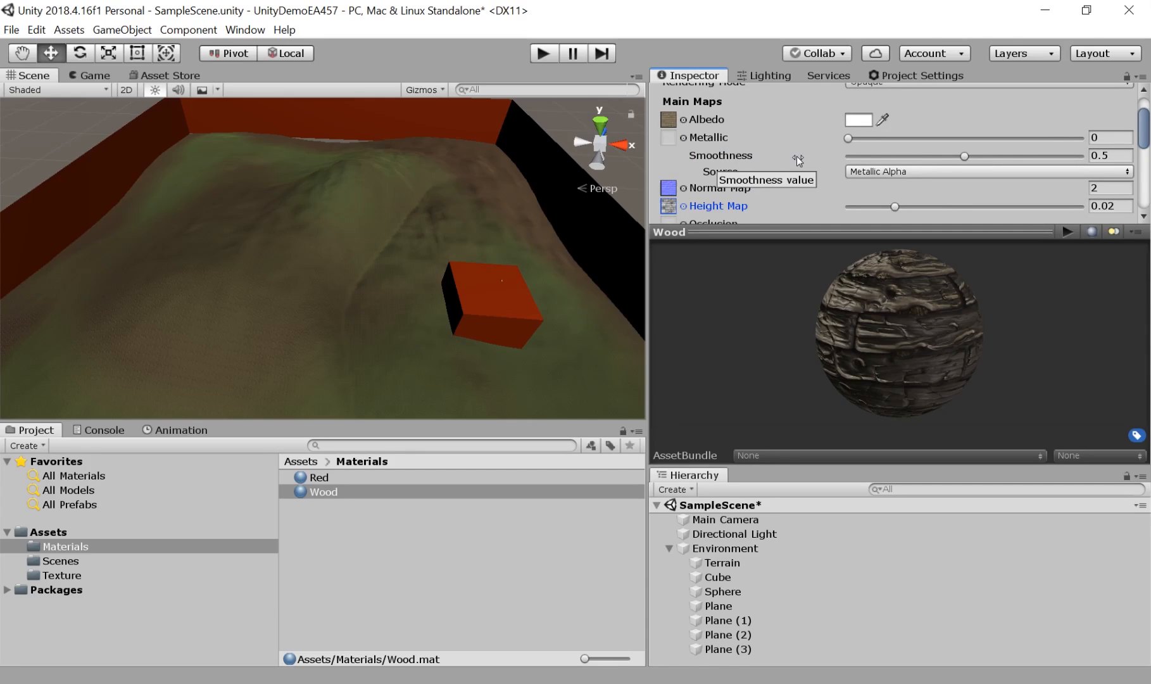
scroll(797, 156, "down", 4)
scroll(796, 156, "up", 2)
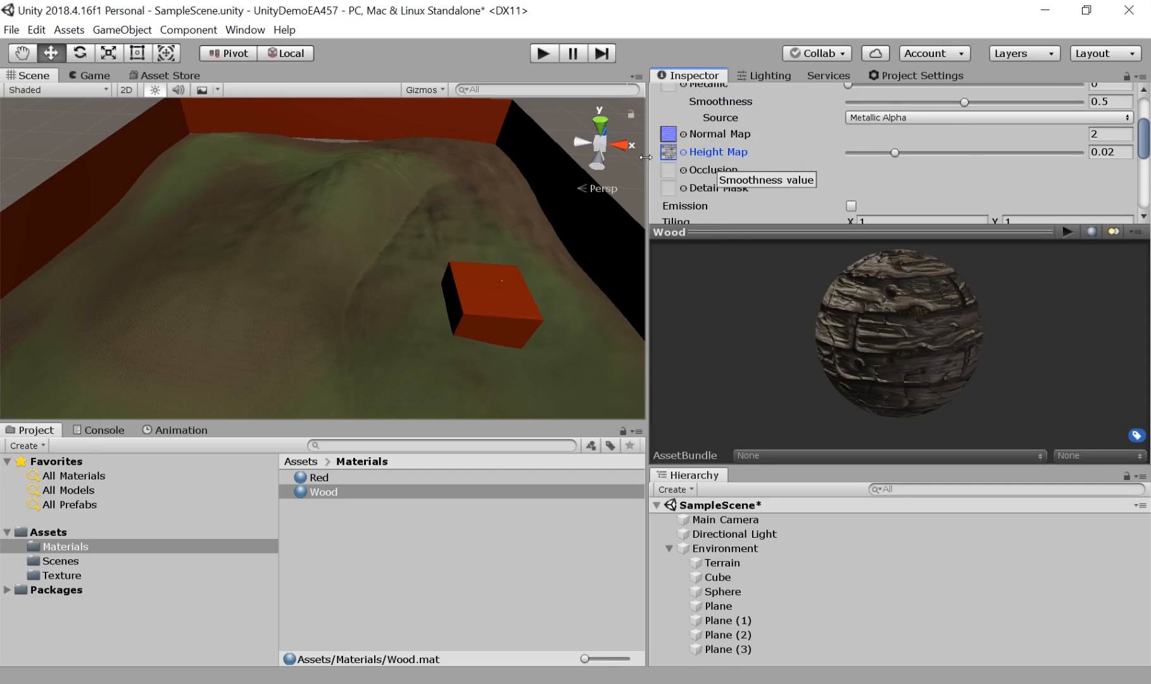
scroll(796, 155, "up", 2)
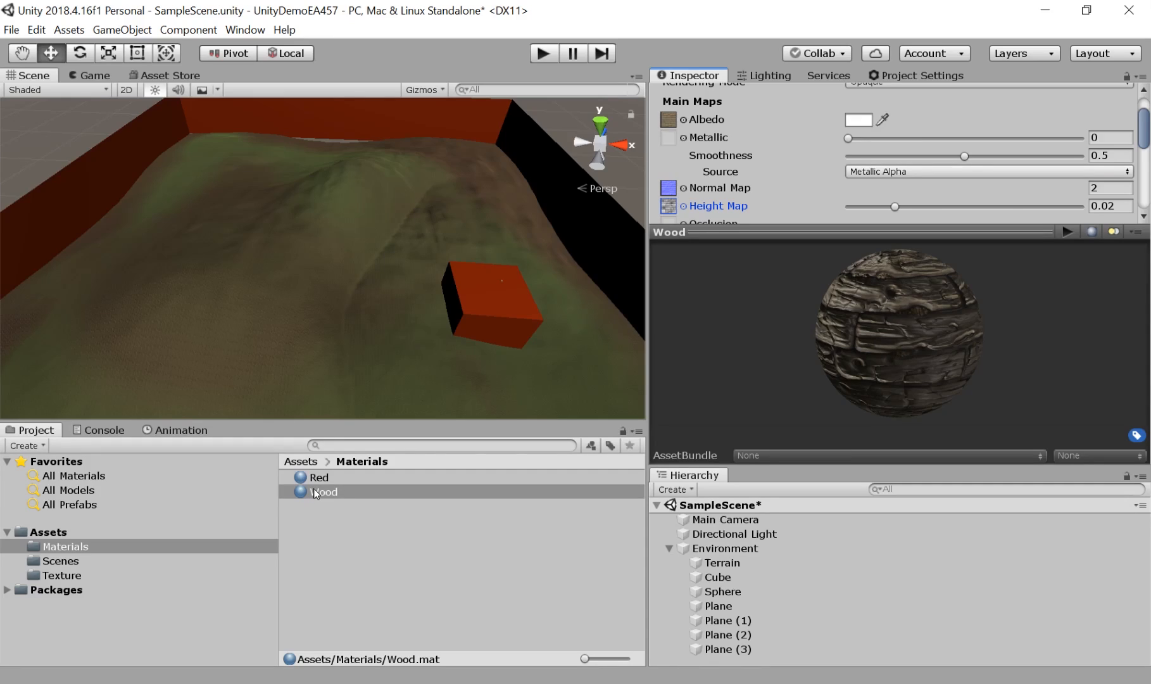
left_click_drag(321, 497, 302, 118)
middle_click_drag(303, 121, 406, 85)
scroll(325, 273, "up", 4)
scroll(324, 272, "up", 5)
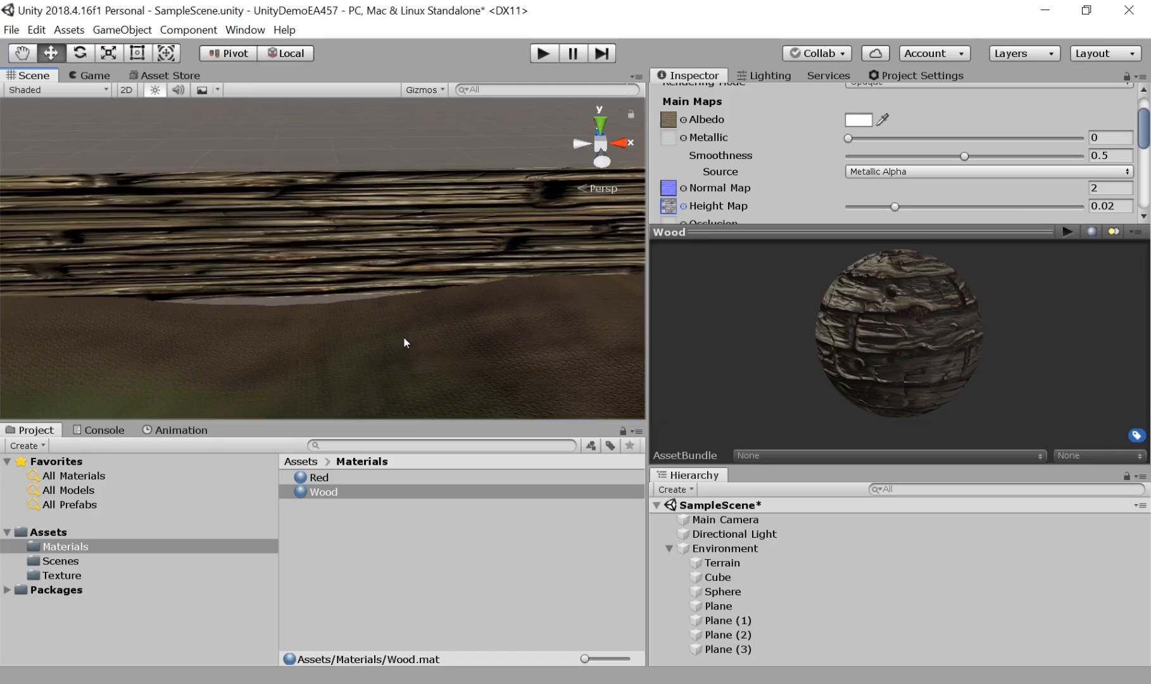
Look through the Wood material's remaining map settings and bring its main tiling values into view.
middle_click_drag(404, 337, 388, 248)
scroll(691, 178, "down", 6)
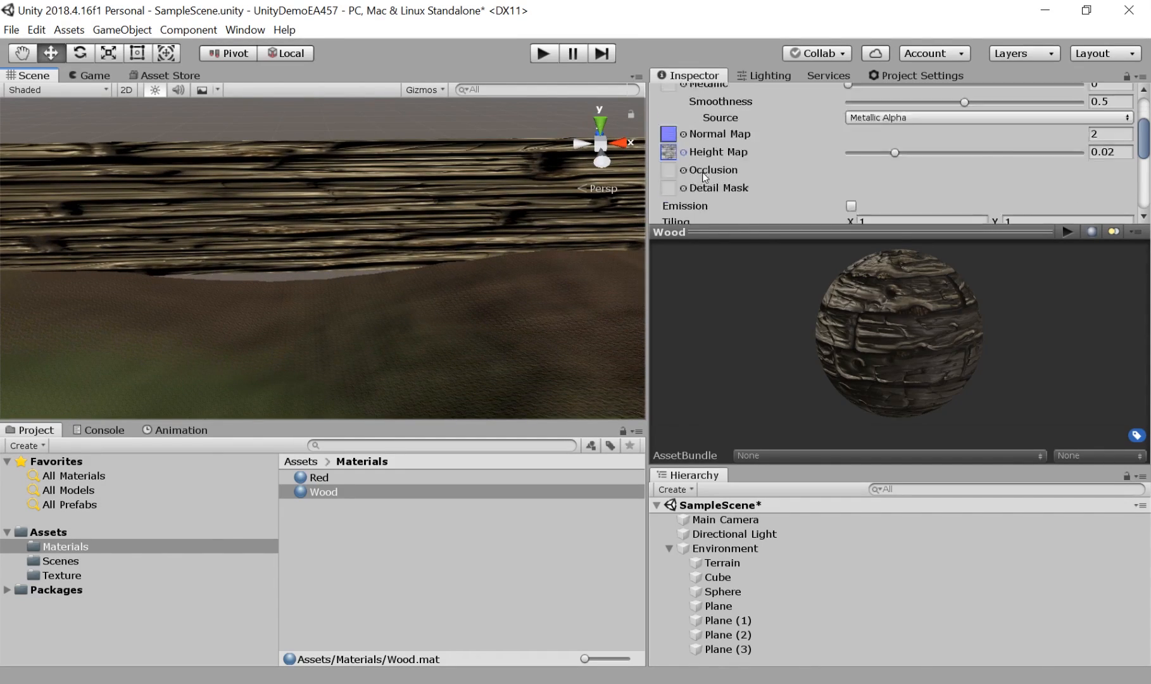
scroll(692, 178, "up", 2)
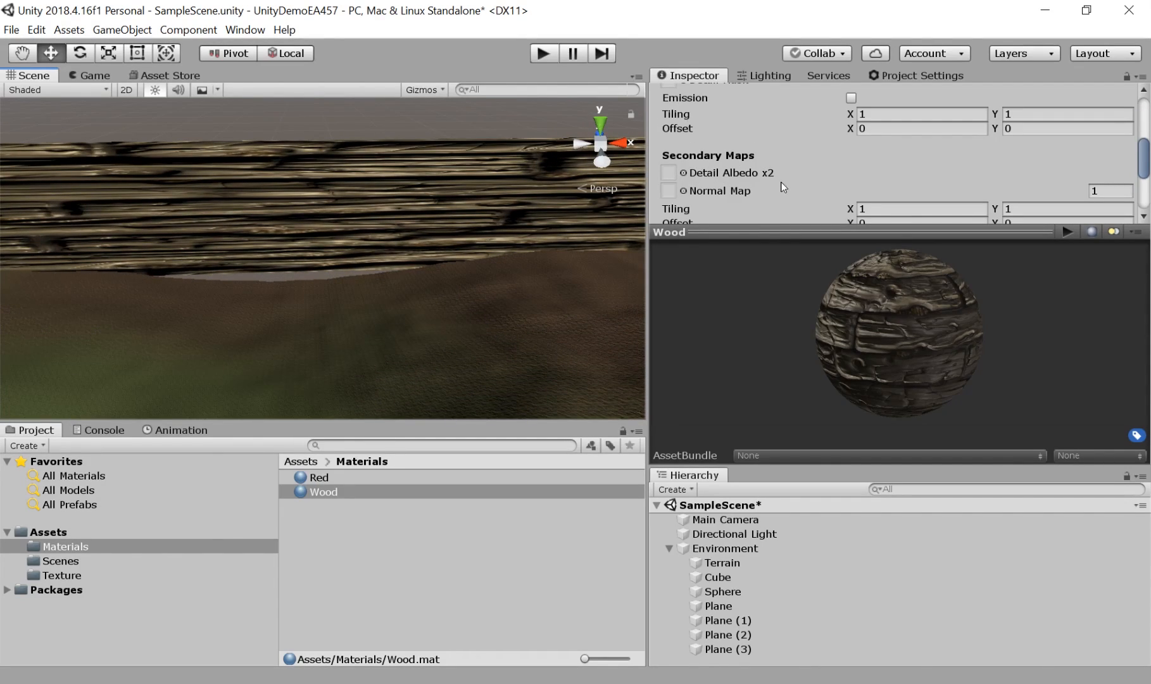
scroll(789, 183, "up", 2)
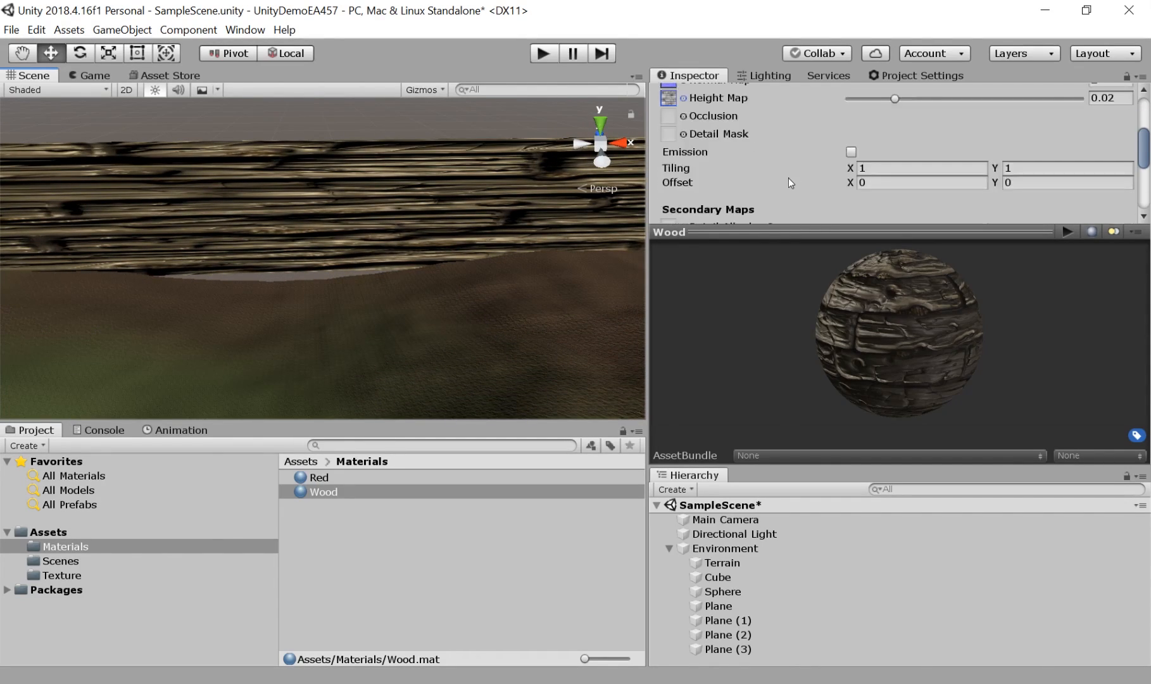
Try a main map tiling of 0.5 in X and 0.5 in Y on the Wood material.
left_click(900, 168)
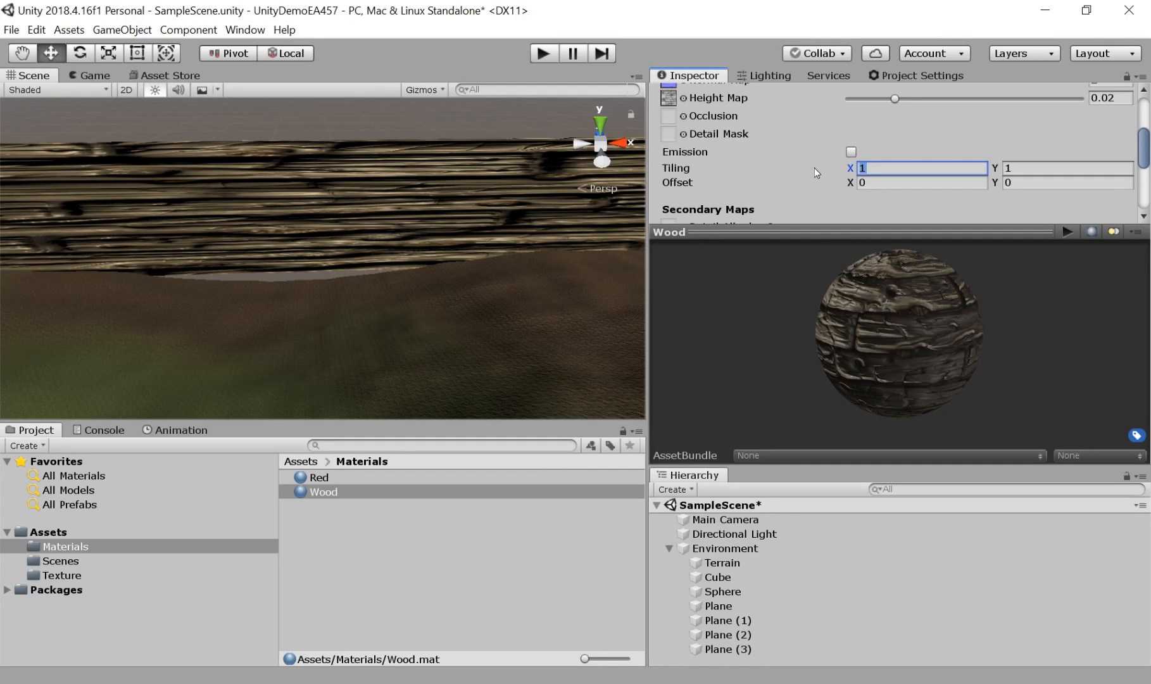
type(".5")
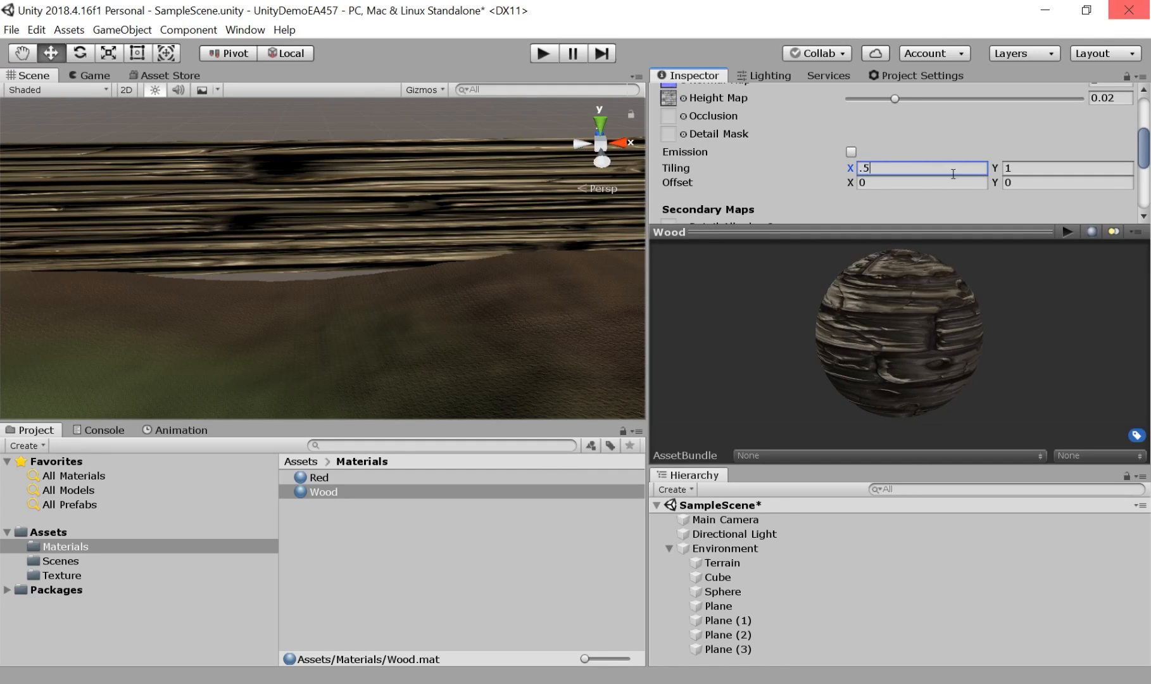
key("Tab")
type(".5")
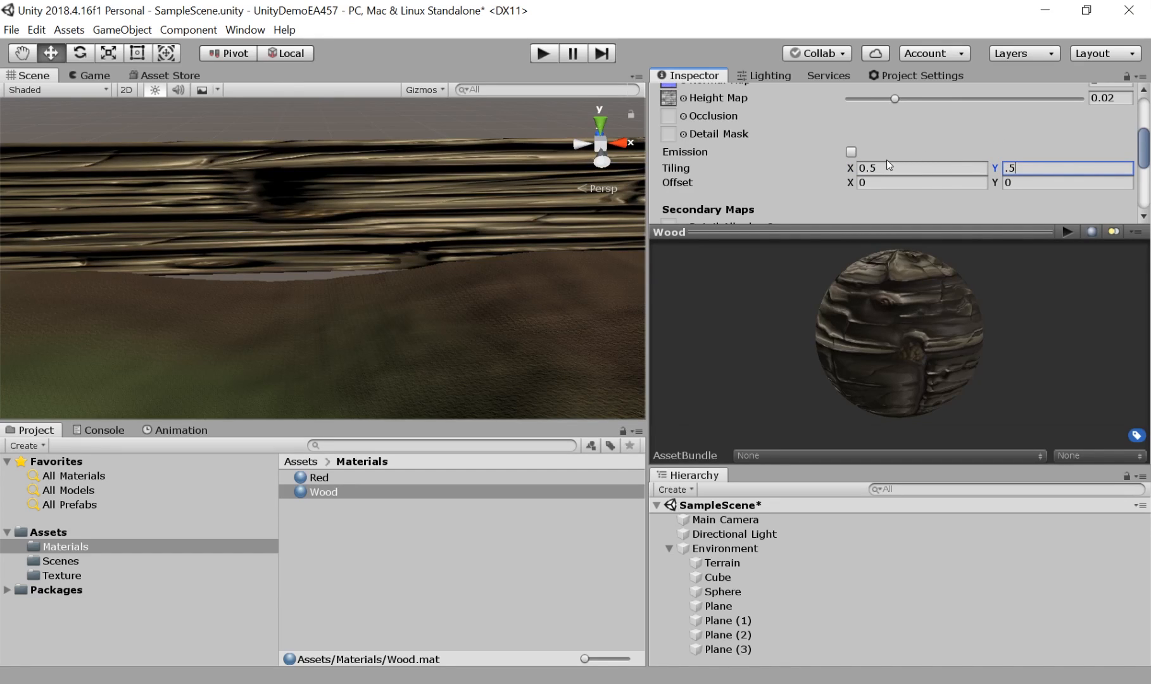
scroll(475, 269, "down", 3)
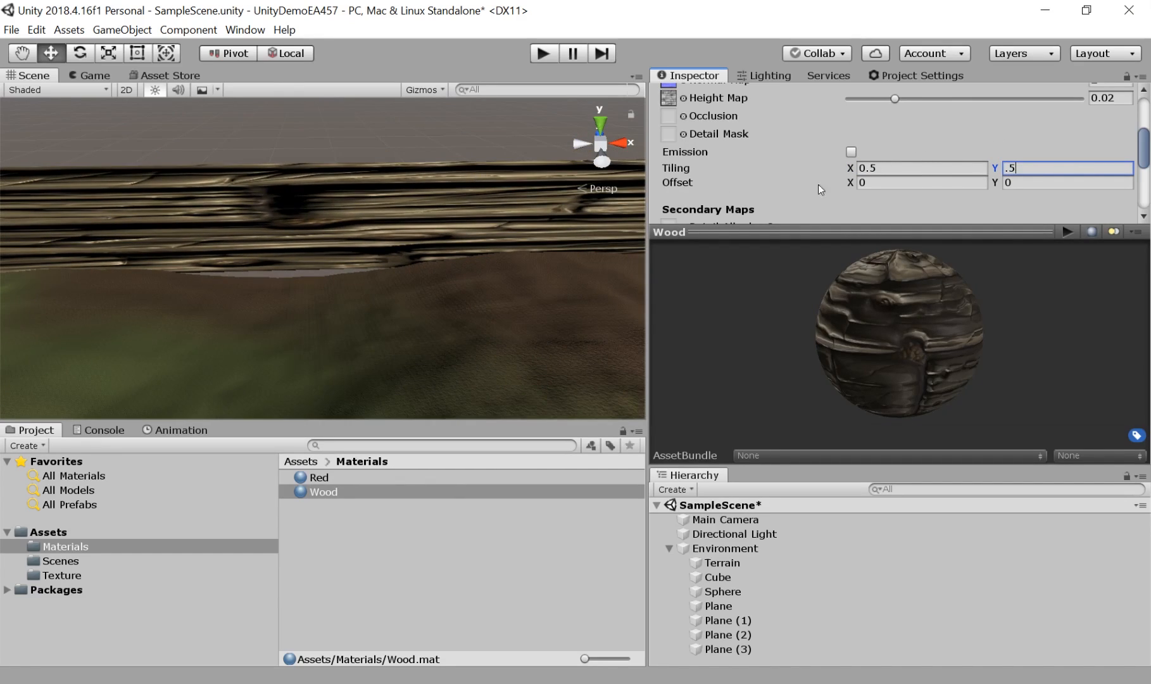
Try a finer main map tiling of 0.25 in both X and Y on the Wood material.
left_click(889, 168)
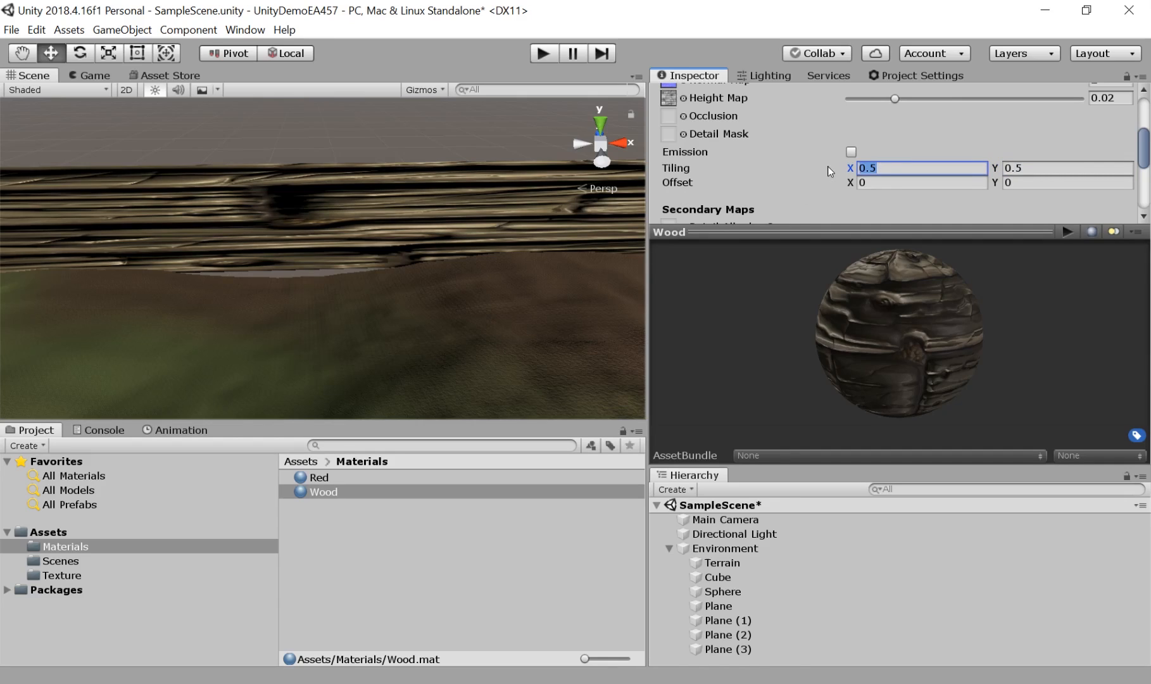
type(".25")
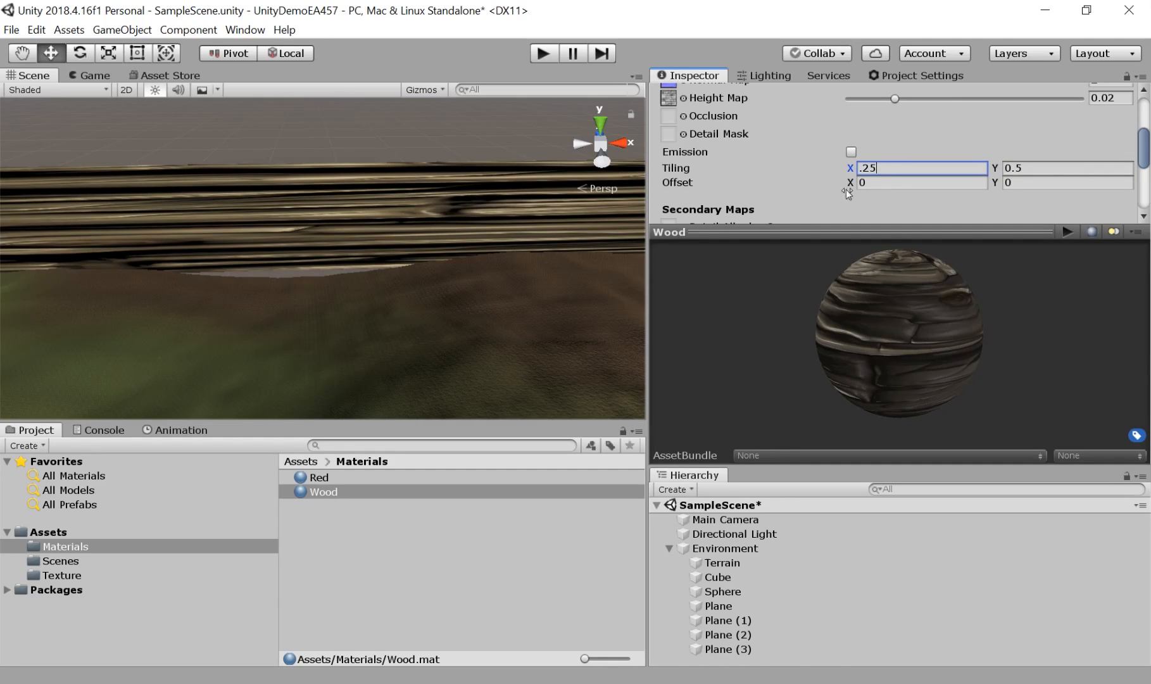
key("Tab")
type(".")
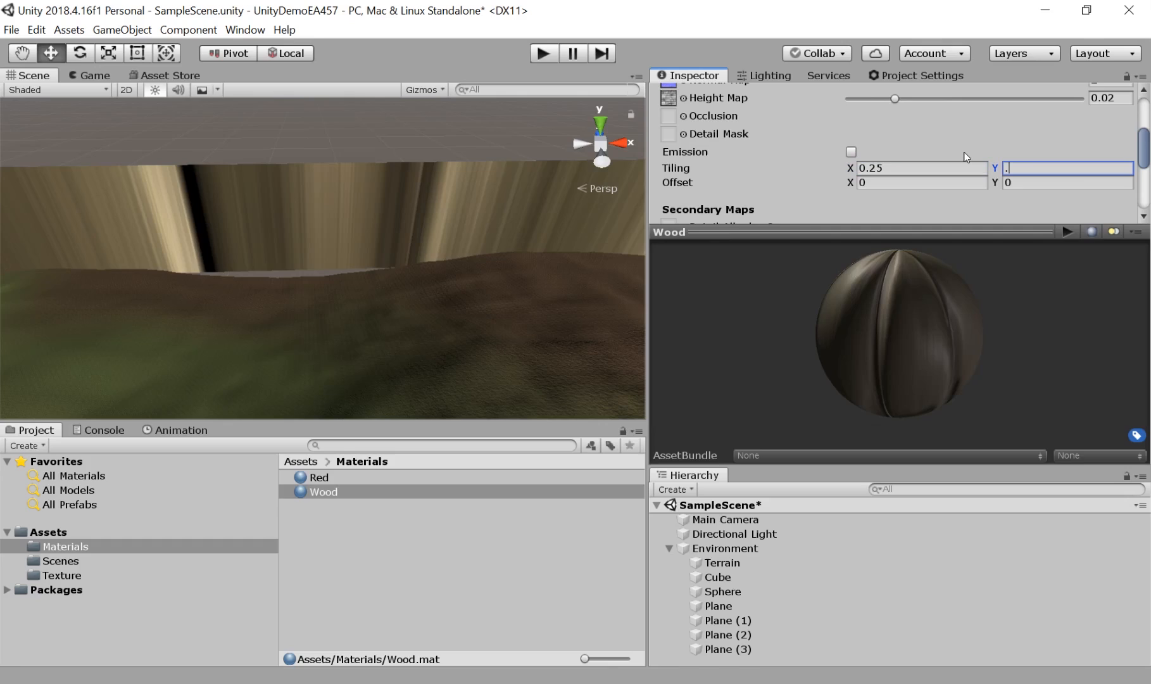
type("25")
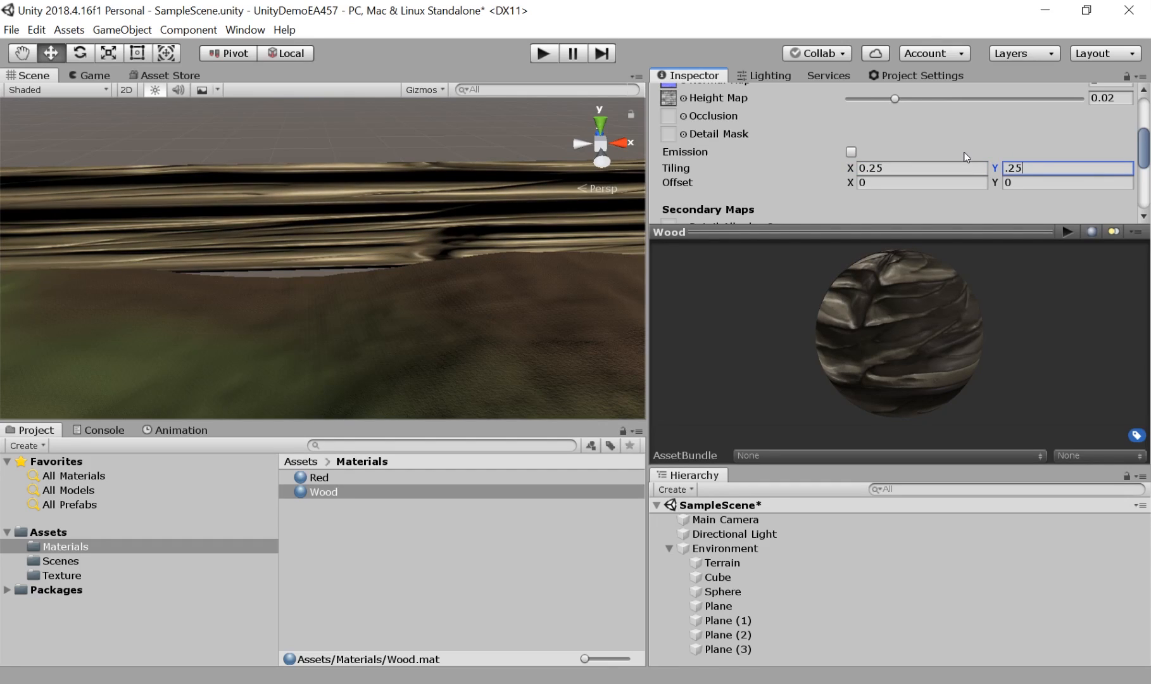
Try a main map tiling of 5 in both X and Y on the Wood material.
left_click(899, 167)
type("5")
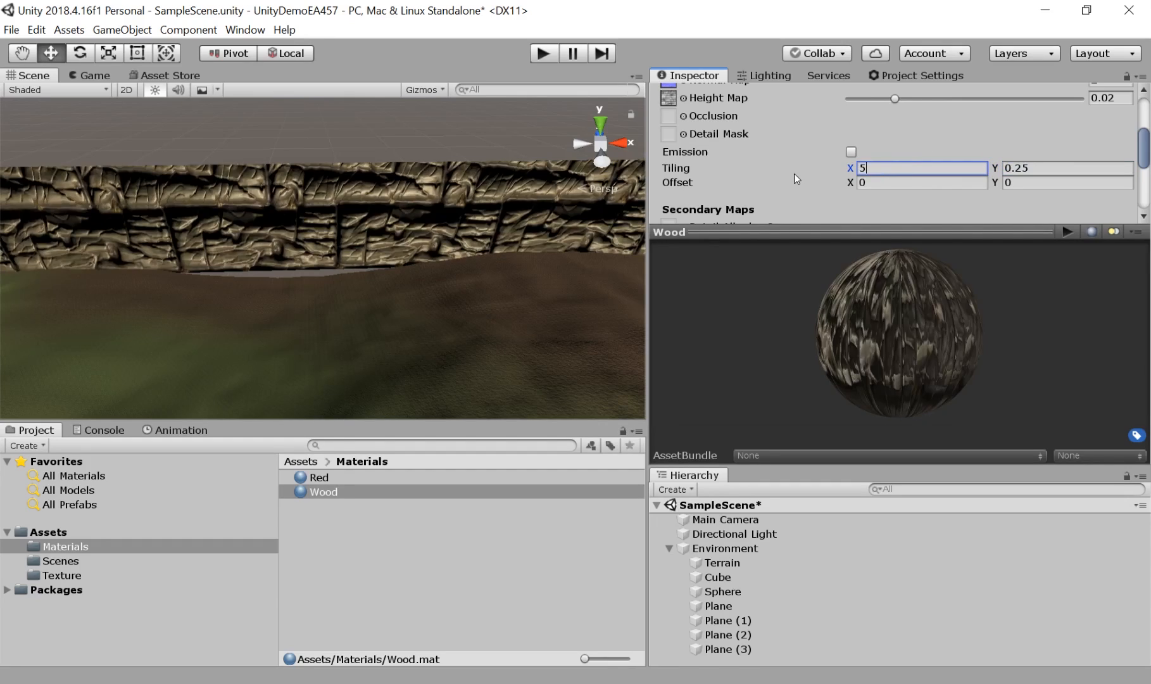
left_click(1037, 167)
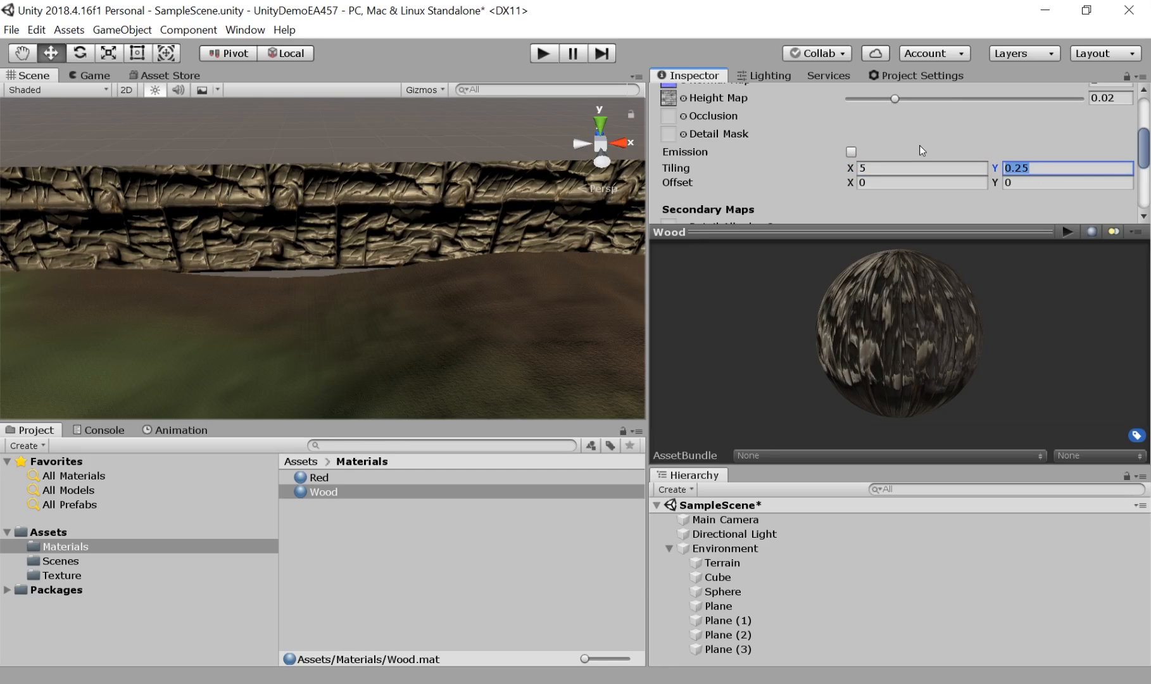
type("5")
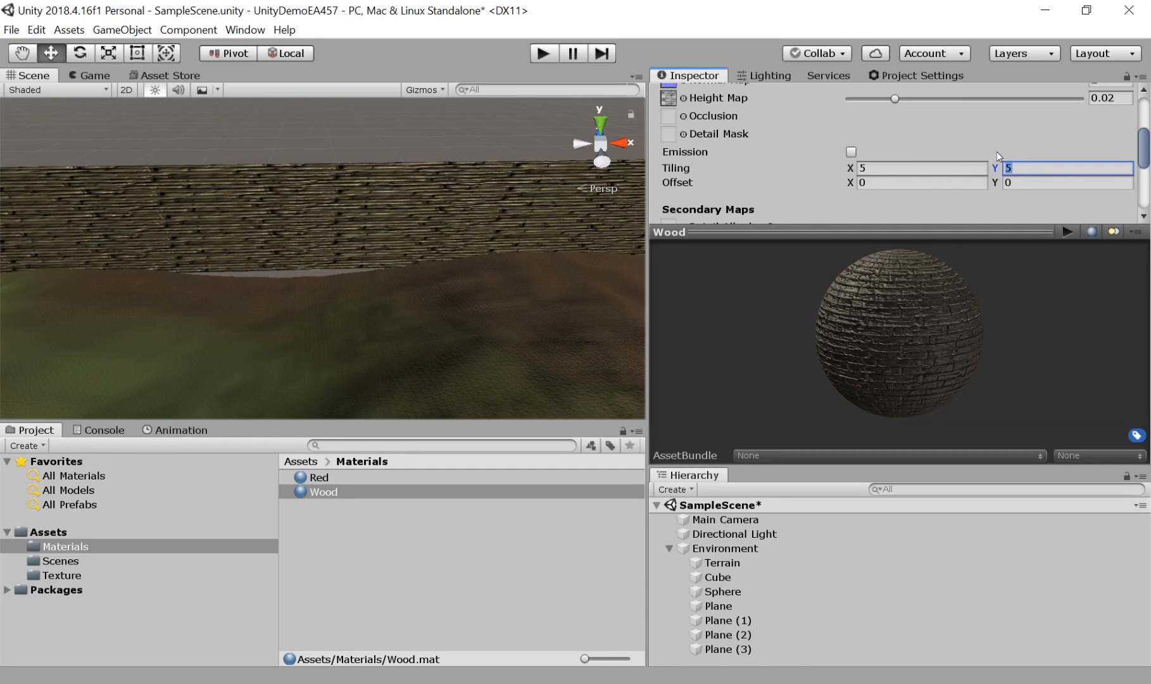
Set the Wood material's main map tiling to 2 in X and 3 in Y.
type("3")
left_click(907, 166)
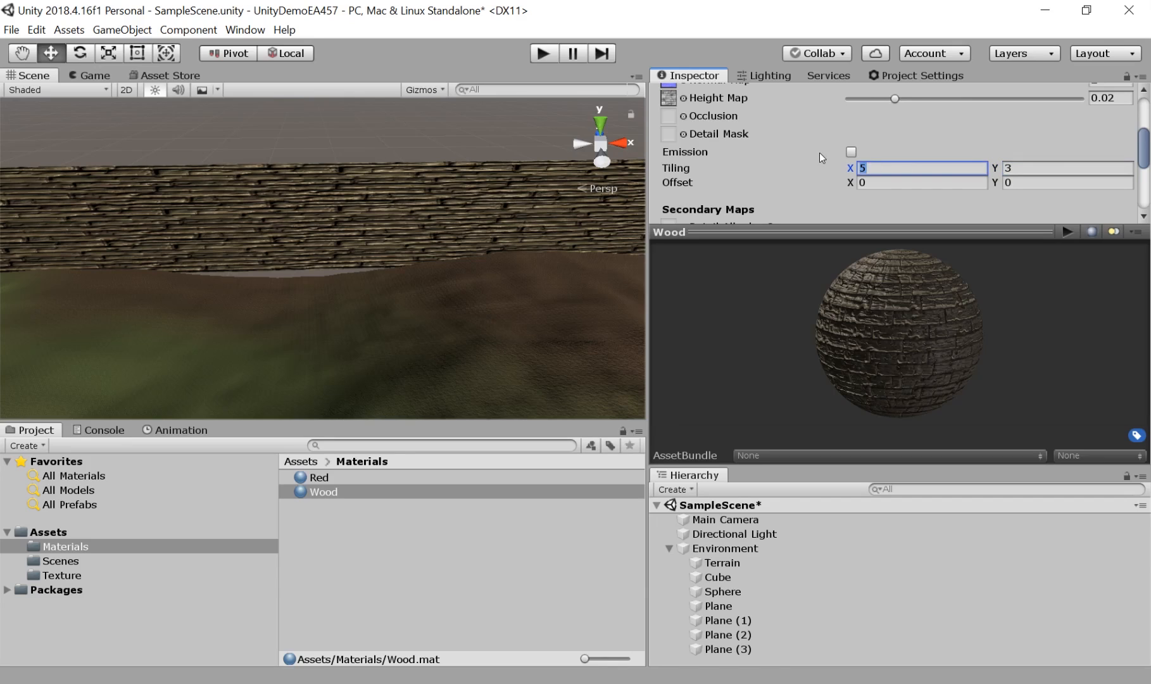
type("2")
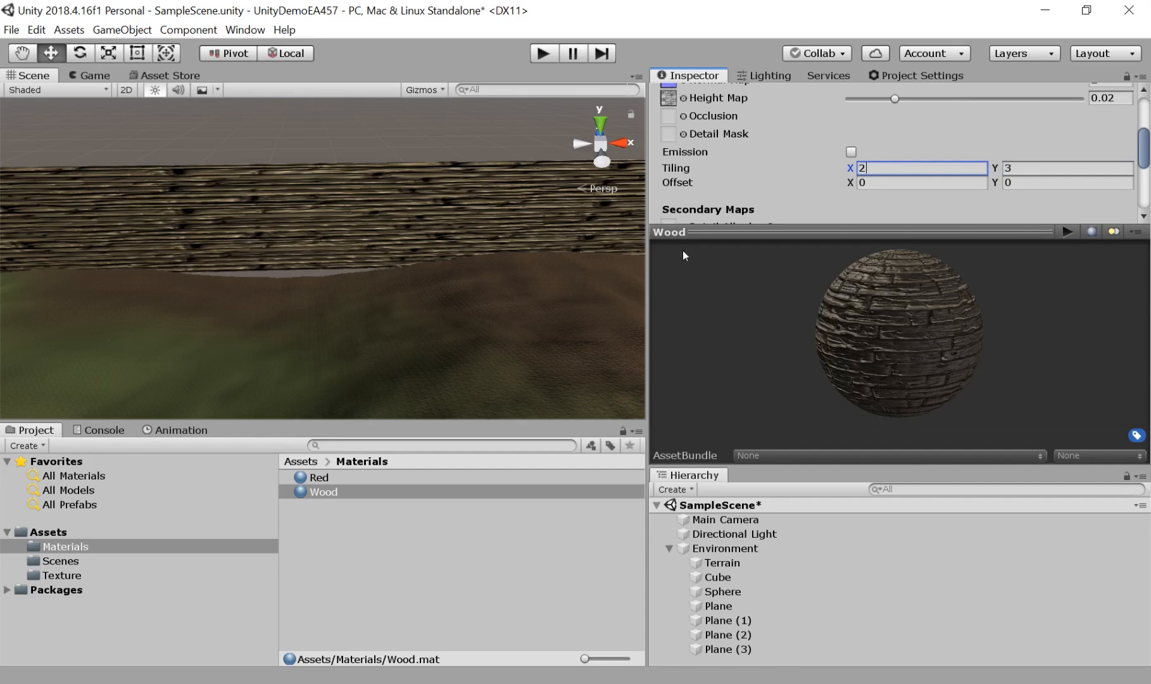
Apply the Wood material to the remaining wall planes around the terrain.
scroll(370, 322, "down", 10)
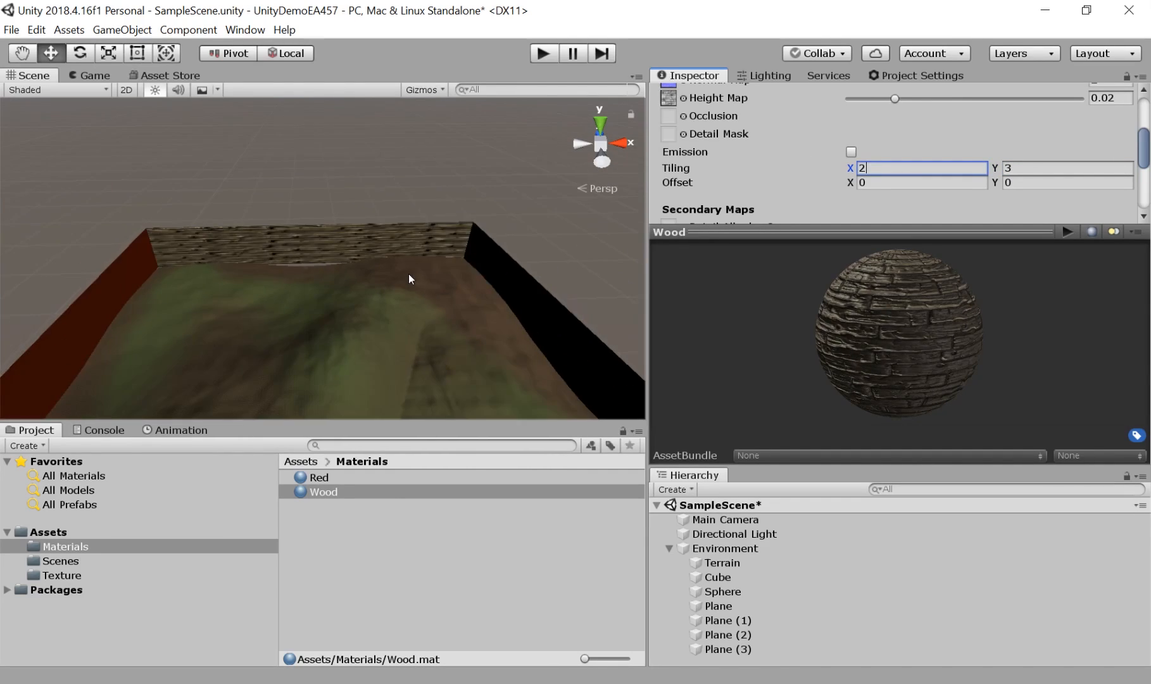
right_click_drag(408, 273, 237, 604)
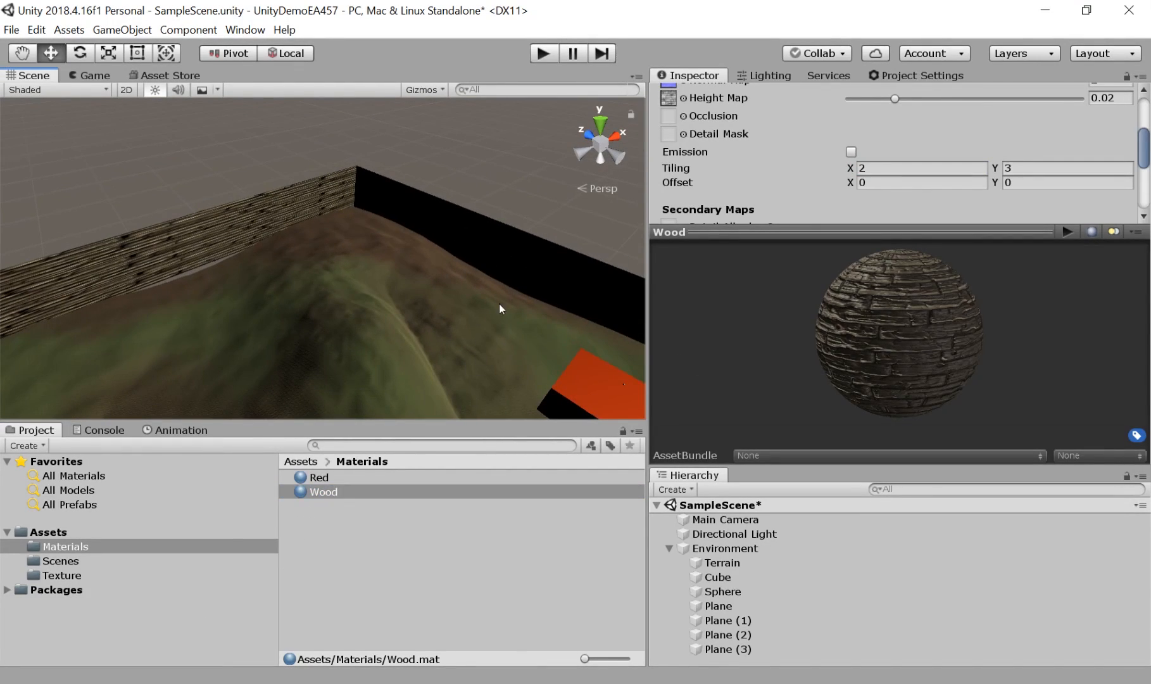
right_click_drag(278, 401, 467, 459)
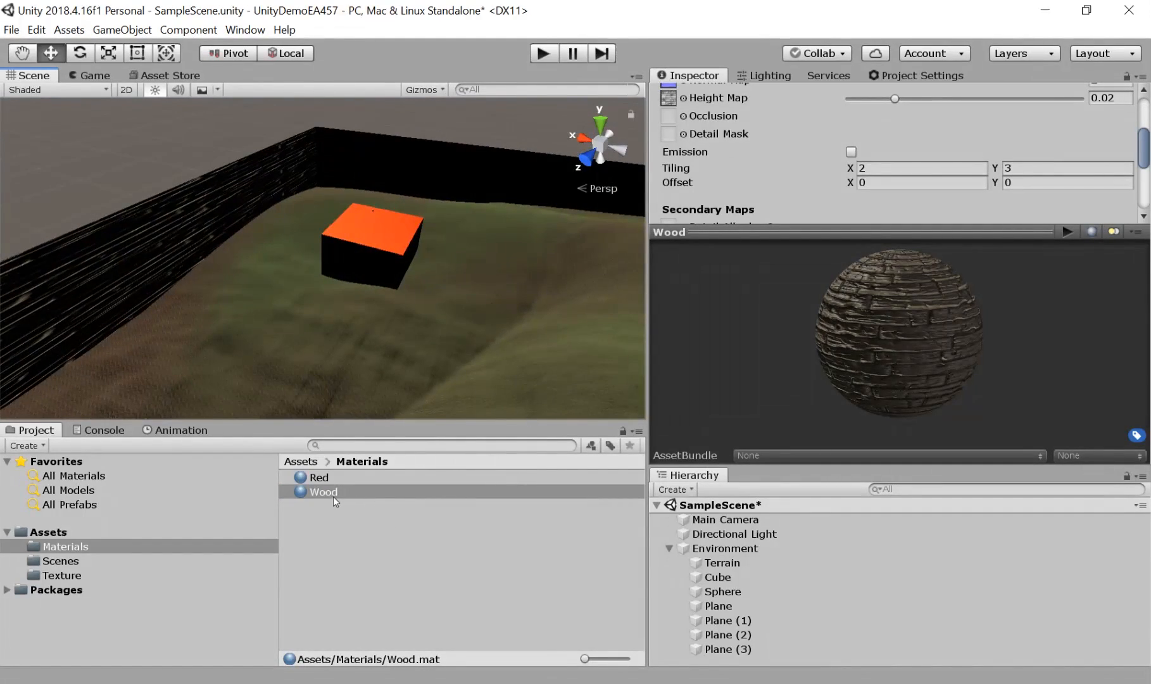
left_click_drag(328, 491, 738, 612)
middle_click_drag(421, 237, 656, 316)
right_click_drag(393, 272, 620, 295)
middle_click_drag(404, 267, 200, 309)
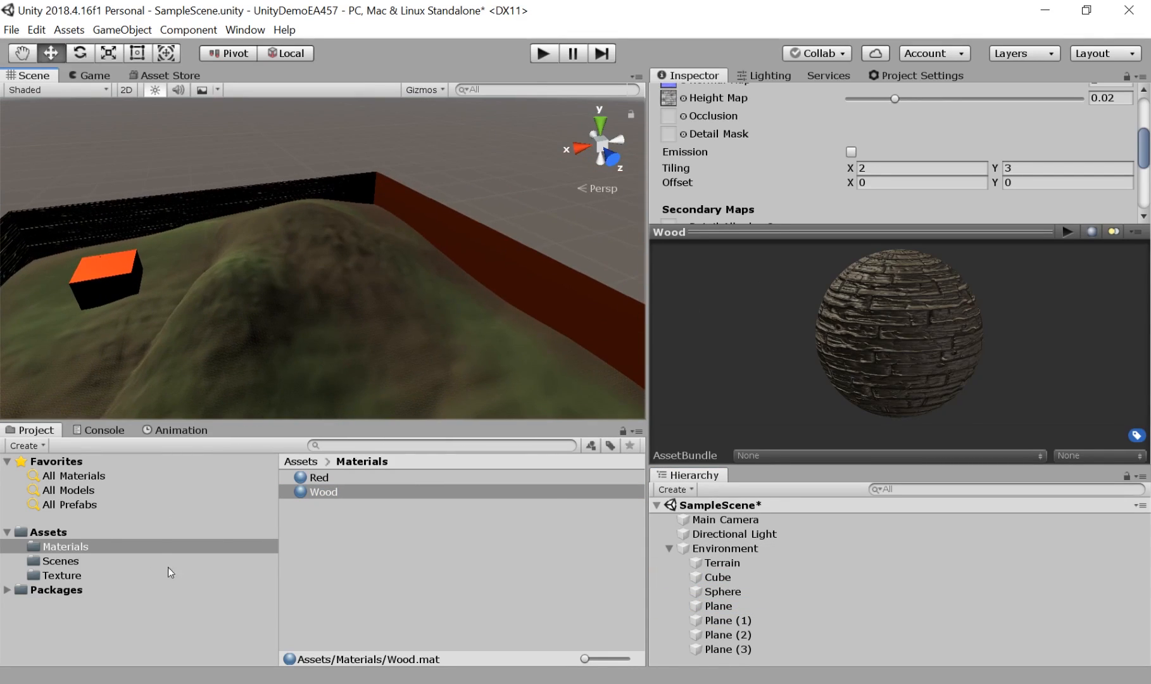
left_click_drag(308, 492, 505, 277)
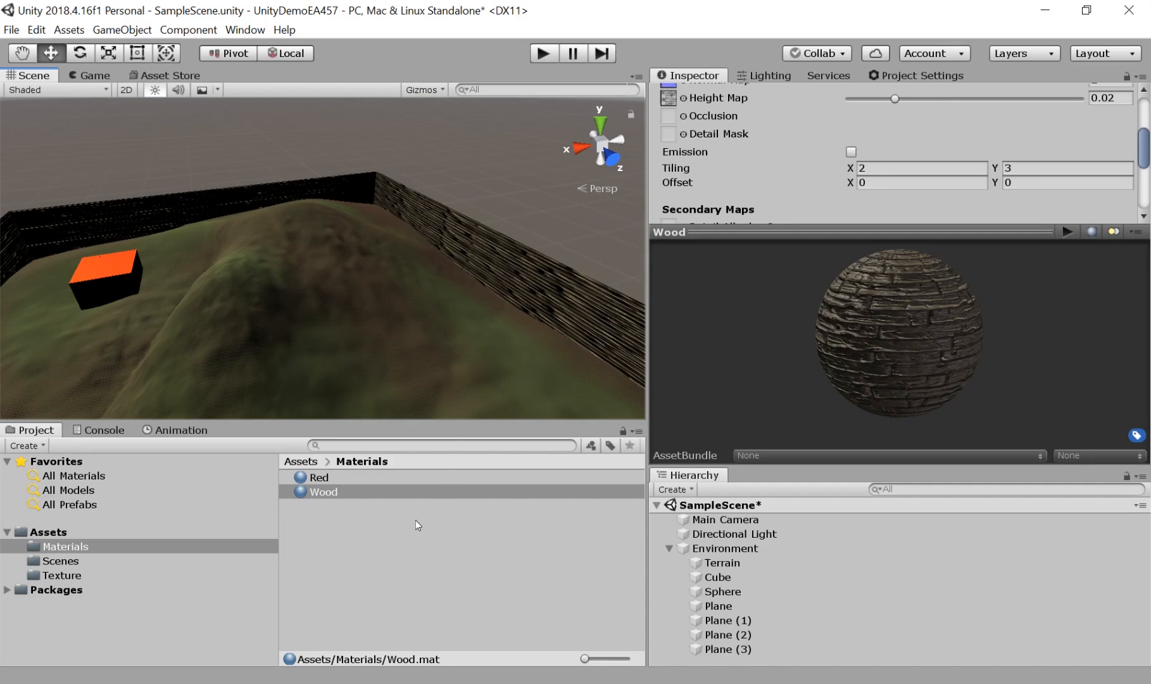
Create a new material in the Materials folder and assign Metal_Base_Color as its albedo texture.
right_click(307, 550)
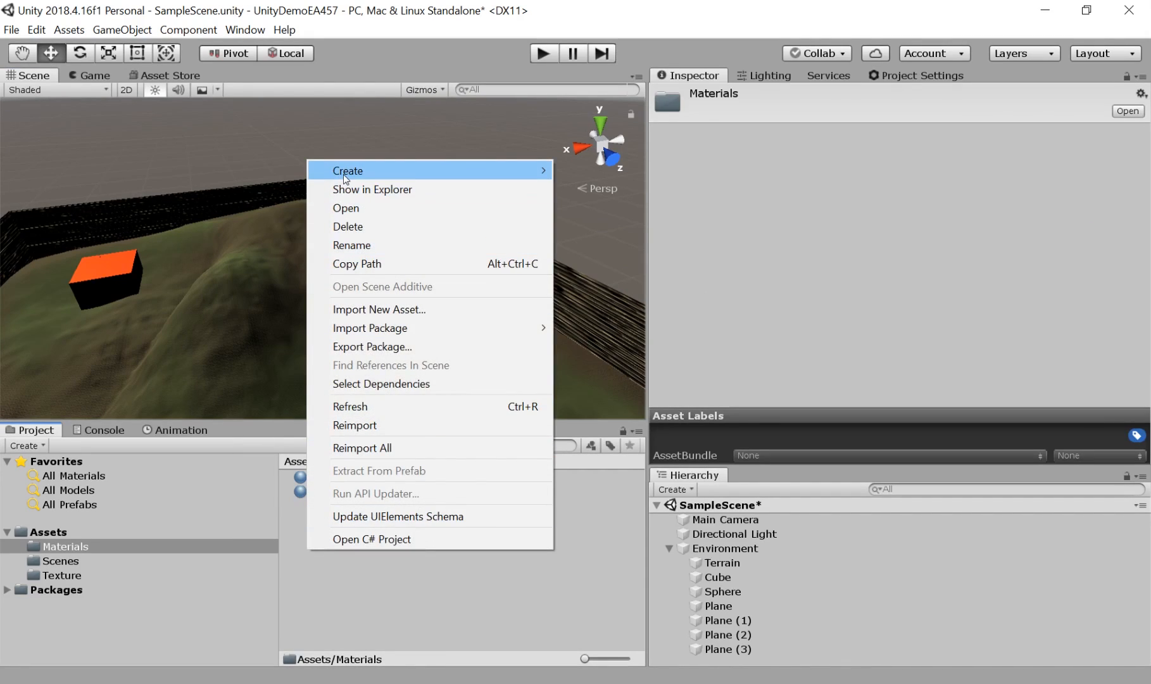
mouse_move(347, 177)
left_click(654, 309)
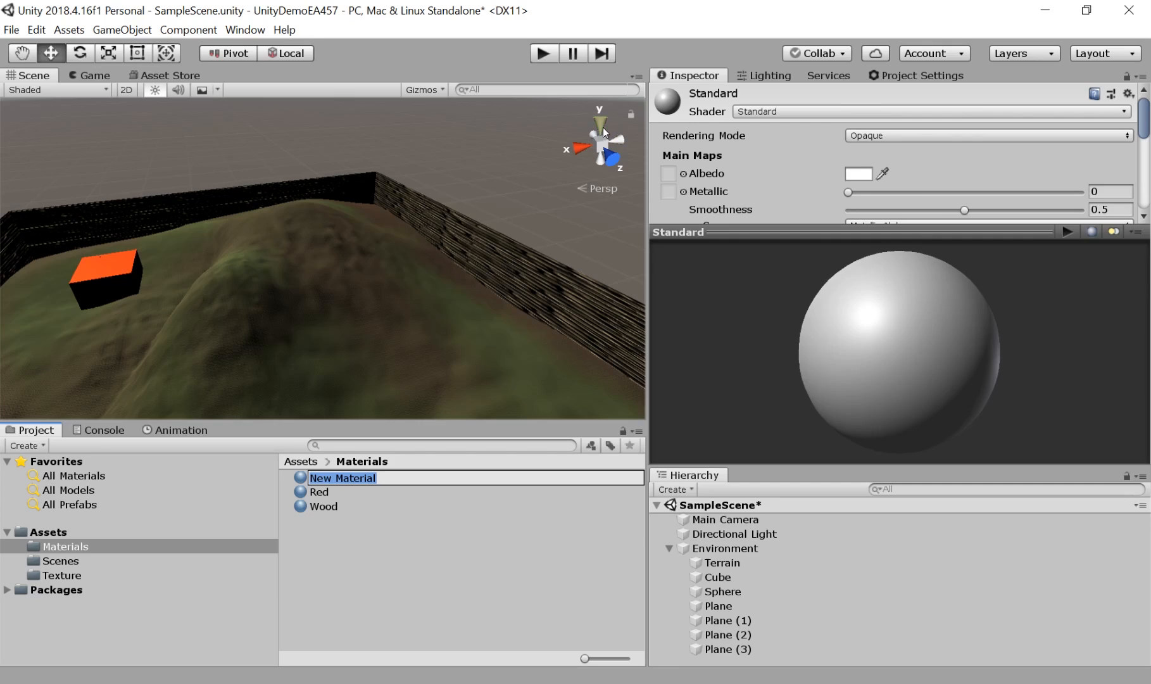
left_click(683, 173)
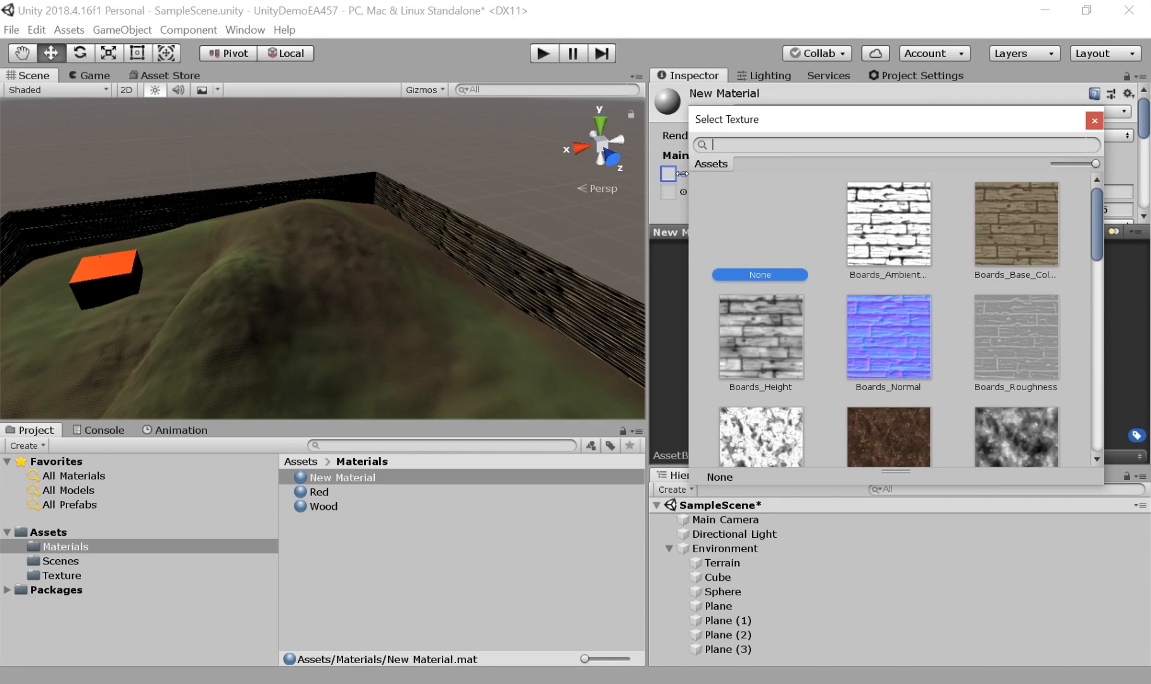
scroll(834, 238, "down", 5)
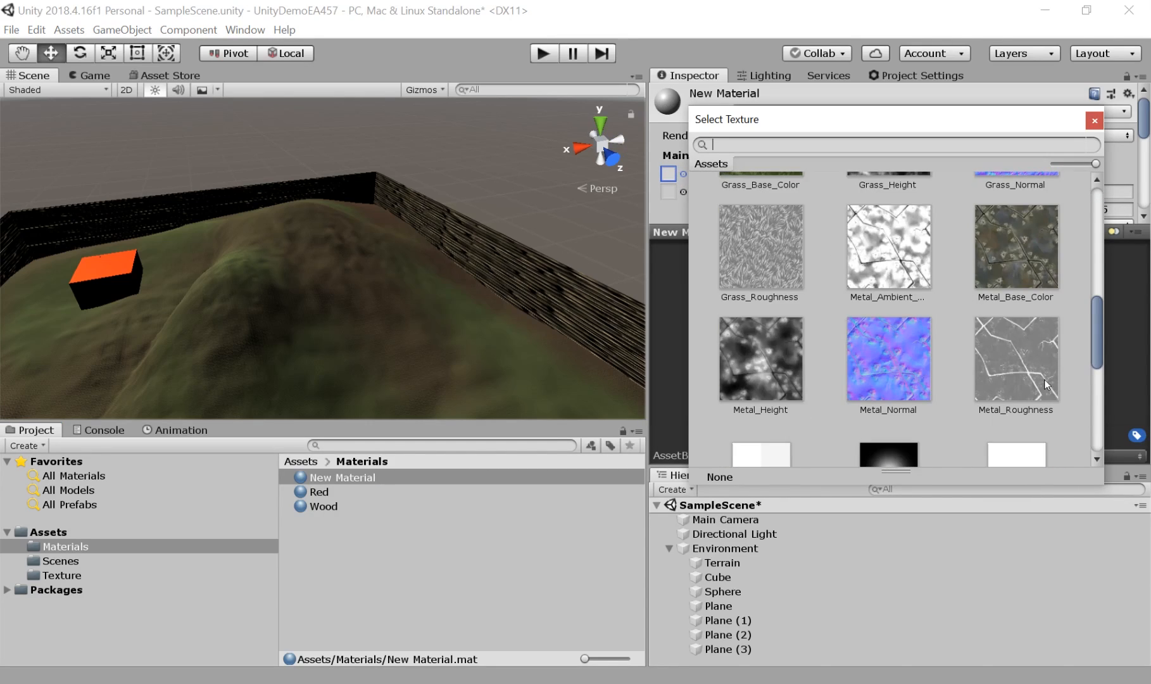
double_click(1010, 252)
Tint the new material's albedo light blue, hex 98DFEA.
left_click(859, 173)
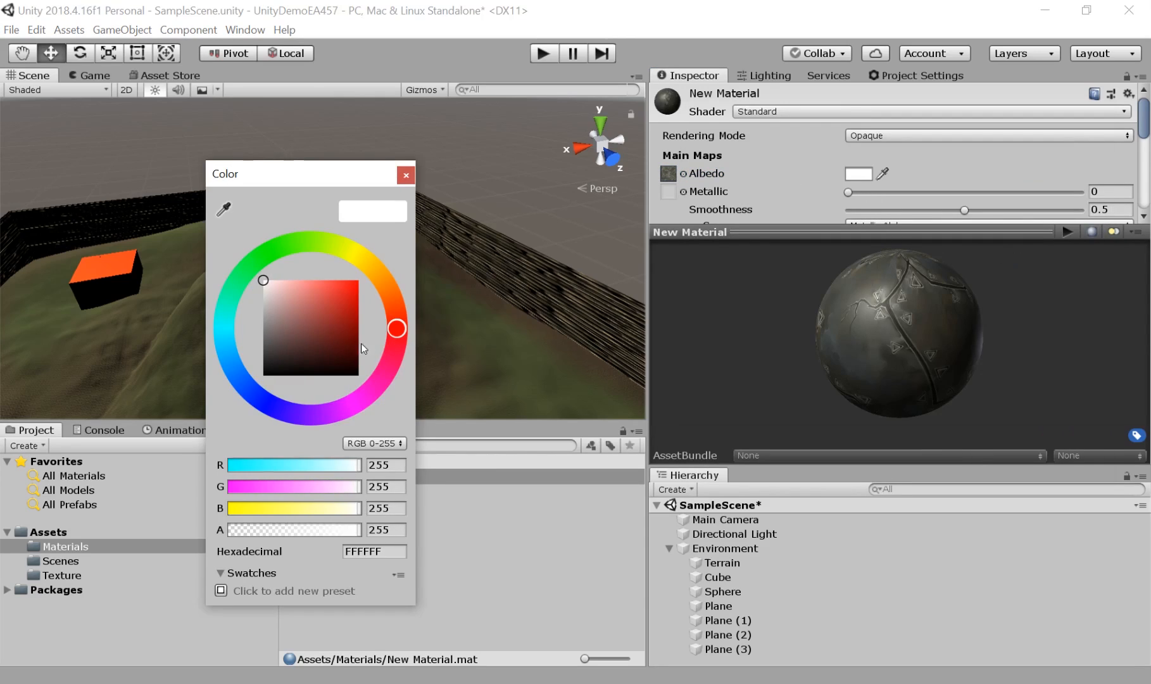
left_click_drag(357, 342, 269, 280)
left_click_drag(229, 360, 225, 340)
left_click_drag(287, 283, 297, 289)
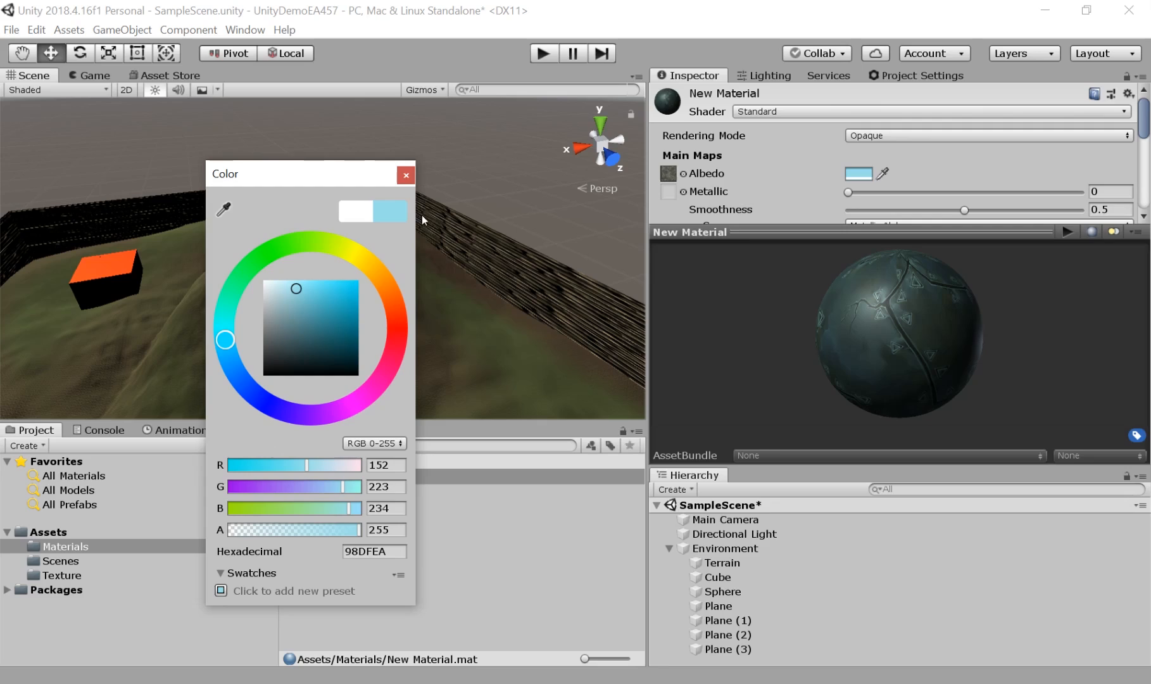
left_click(406, 175)
Assign a roughness texture to the new material's Metallic map and set the smoothness to about 0.427.
scroll(772, 150, "down", 2)
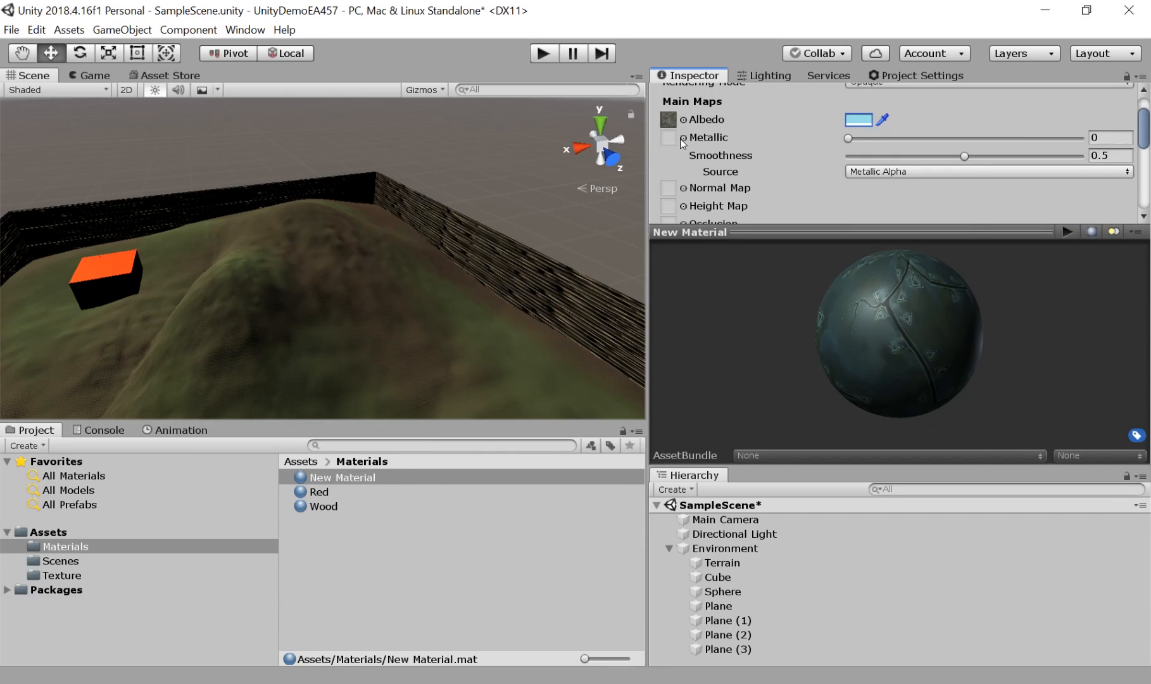
left_click(683, 138)
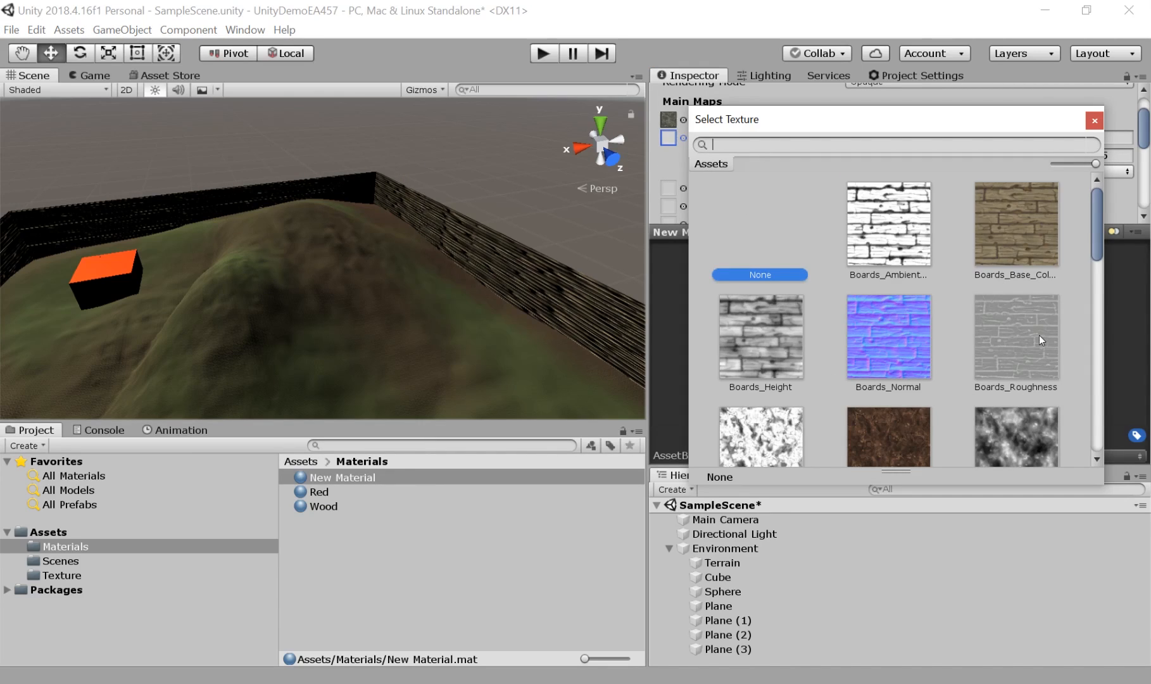
double_click(907, 277)
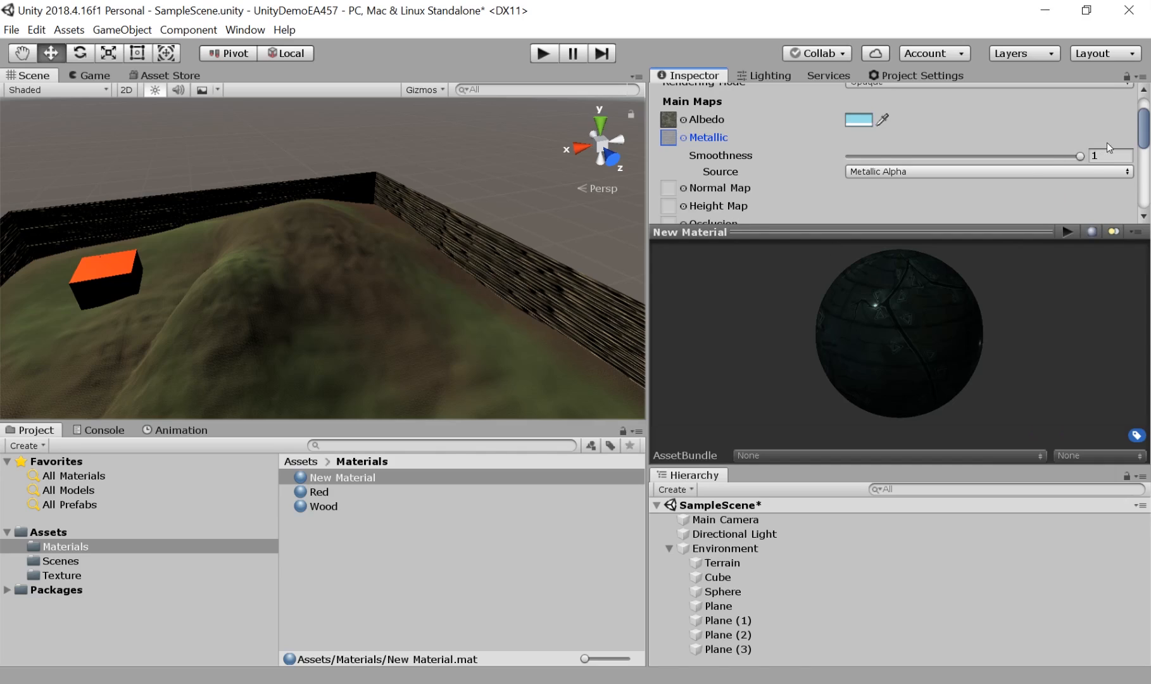
left_click_drag(1080, 157, 942, 175)
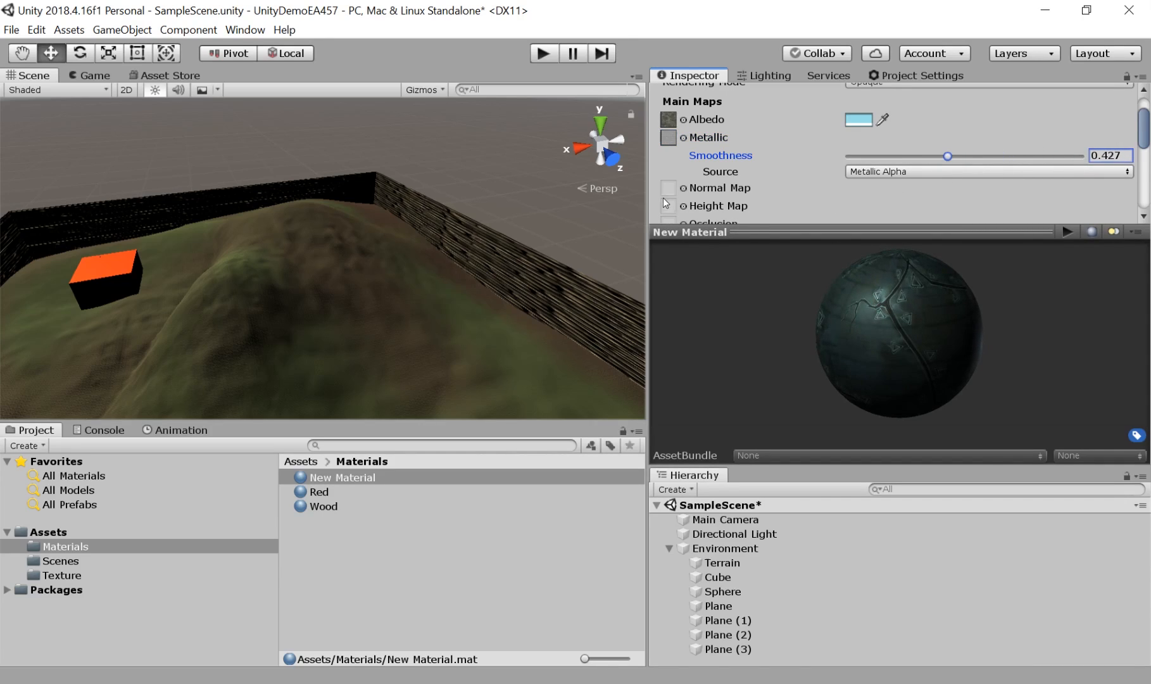
Assign Metal_Normal as the new material's normal map and fix the texture so it is marked as a normal map.
left_click(683, 188)
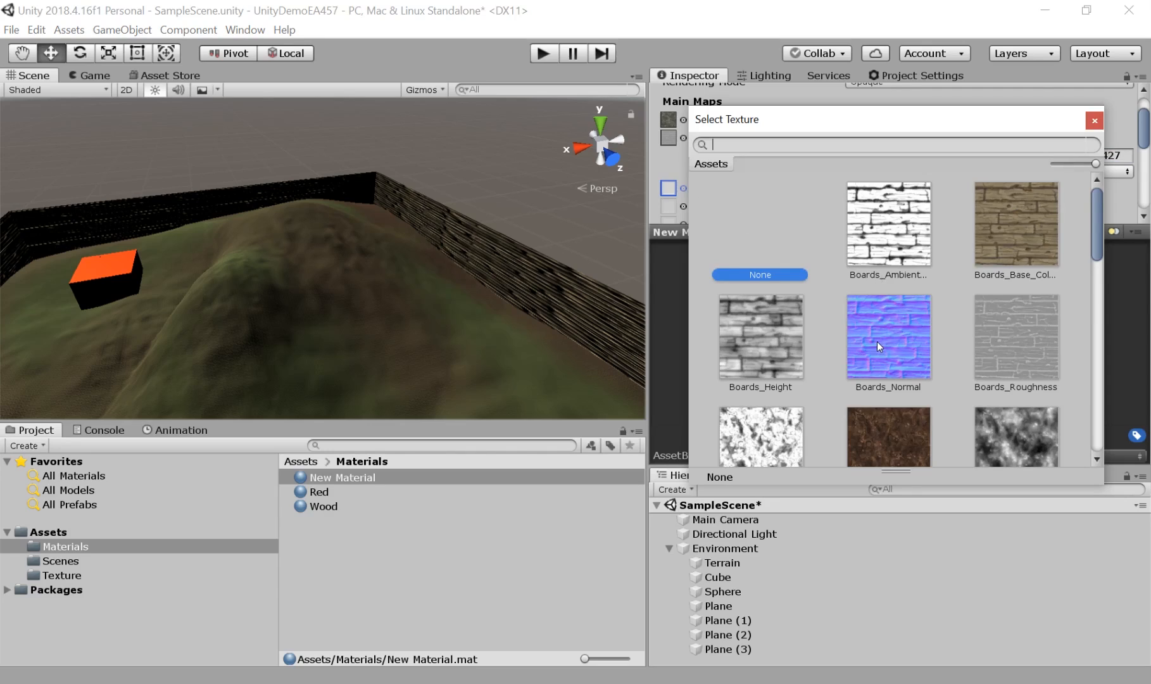
scroll(877, 340, "down", 2)
scroll(932, 341, "down", 3)
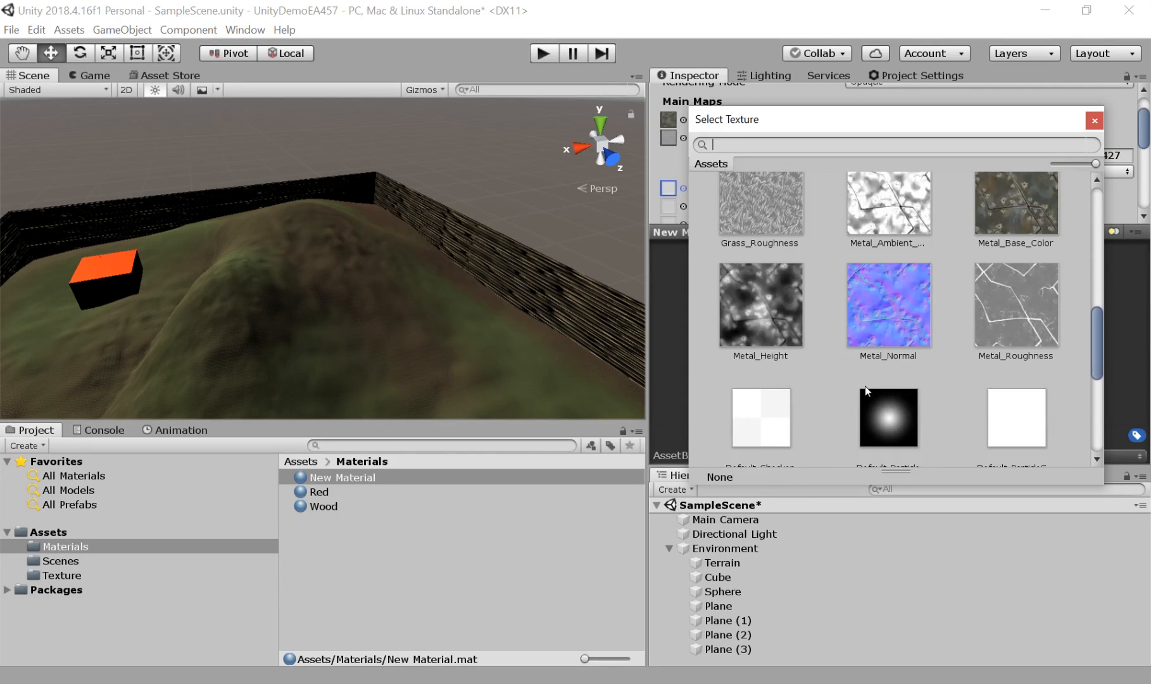
double_click(898, 308)
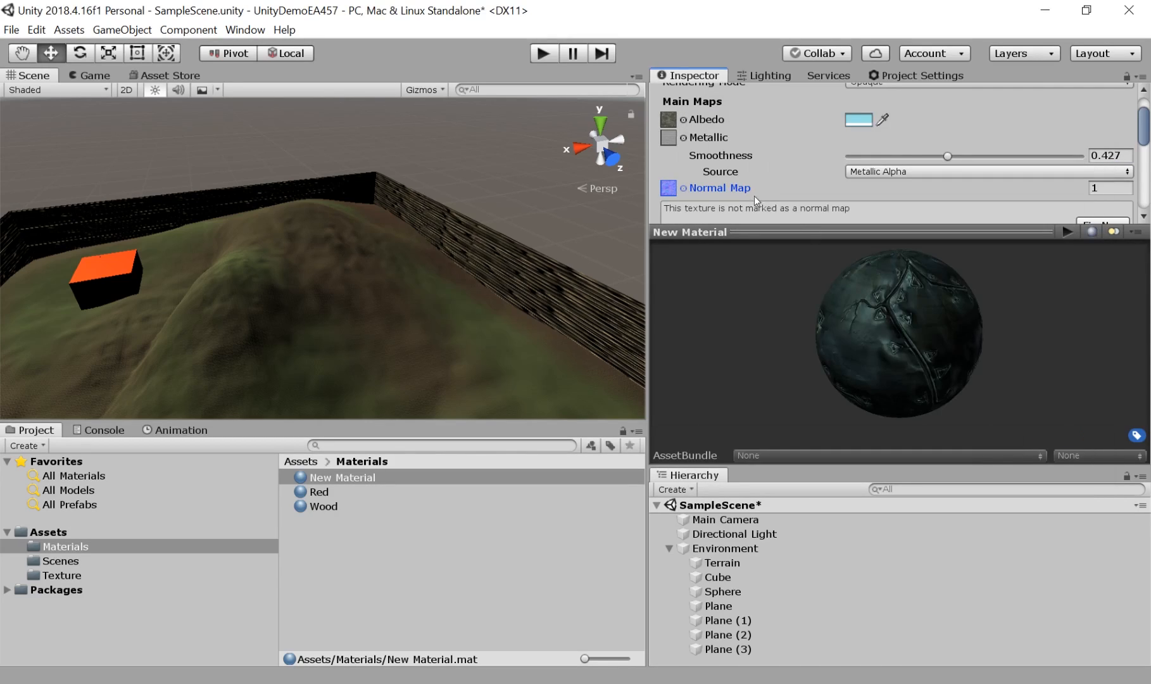
scroll(769, 150, "down", 2)
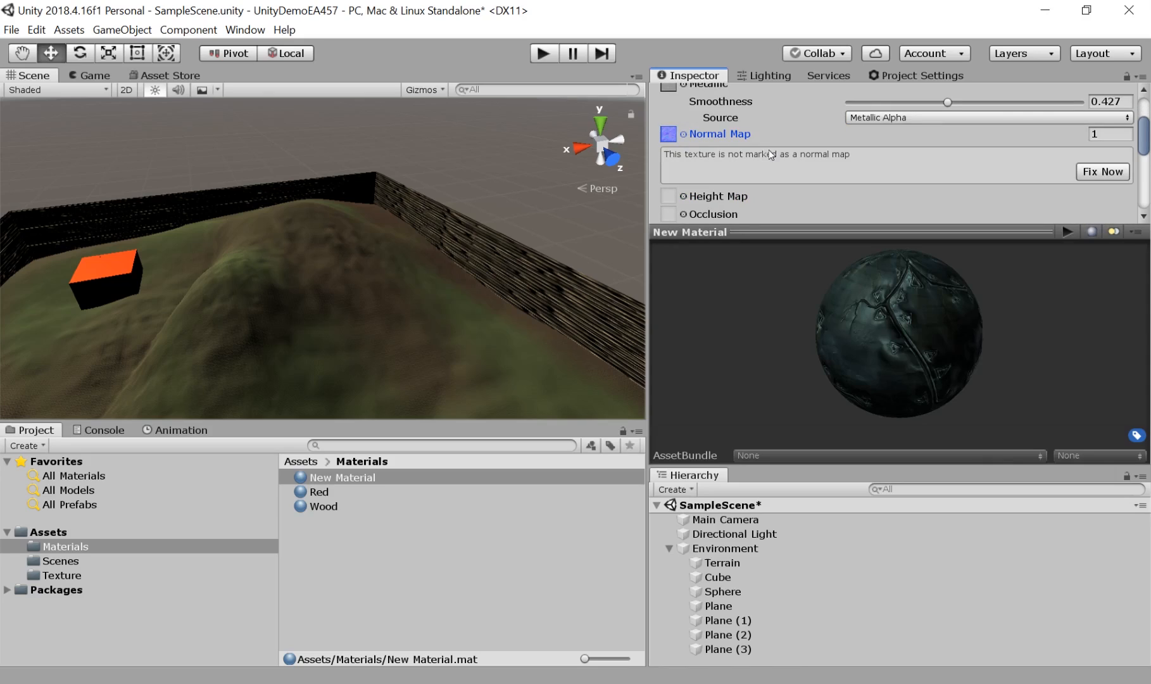
left_click(1102, 172)
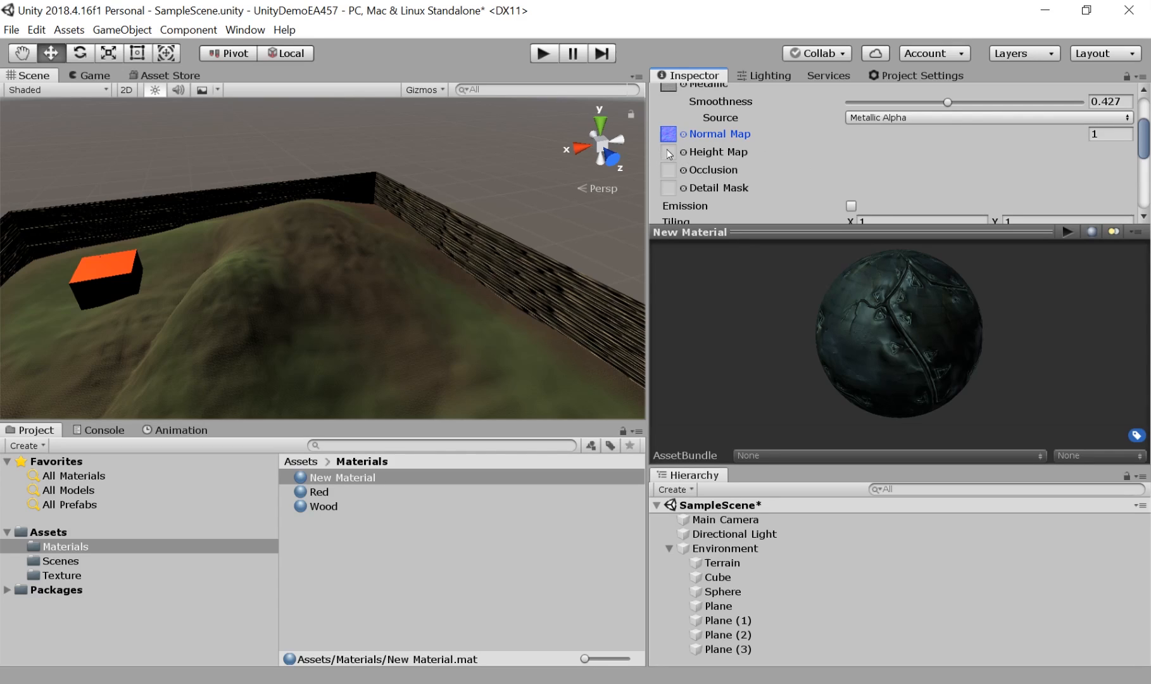
Assign the Metal_Height texture as the new material's height map.
left_click(683, 152)
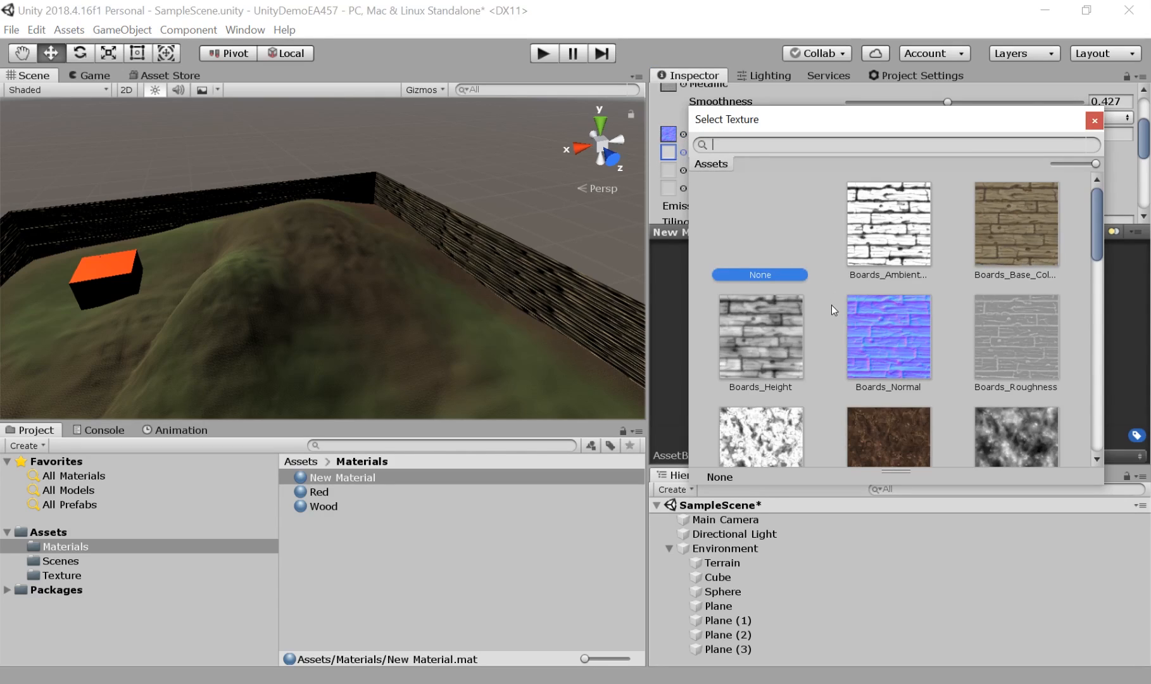
scroll(831, 305, "down", 2)
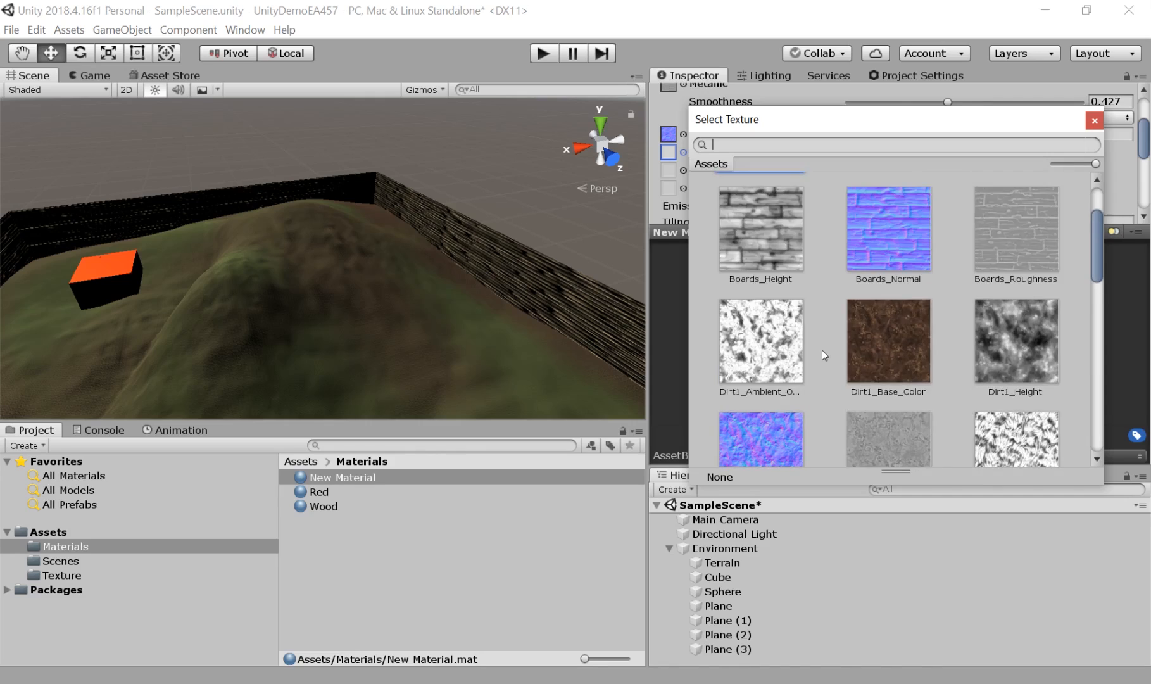
scroll(822, 350, "up", 2)
scroll(822, 350, "down", 5)
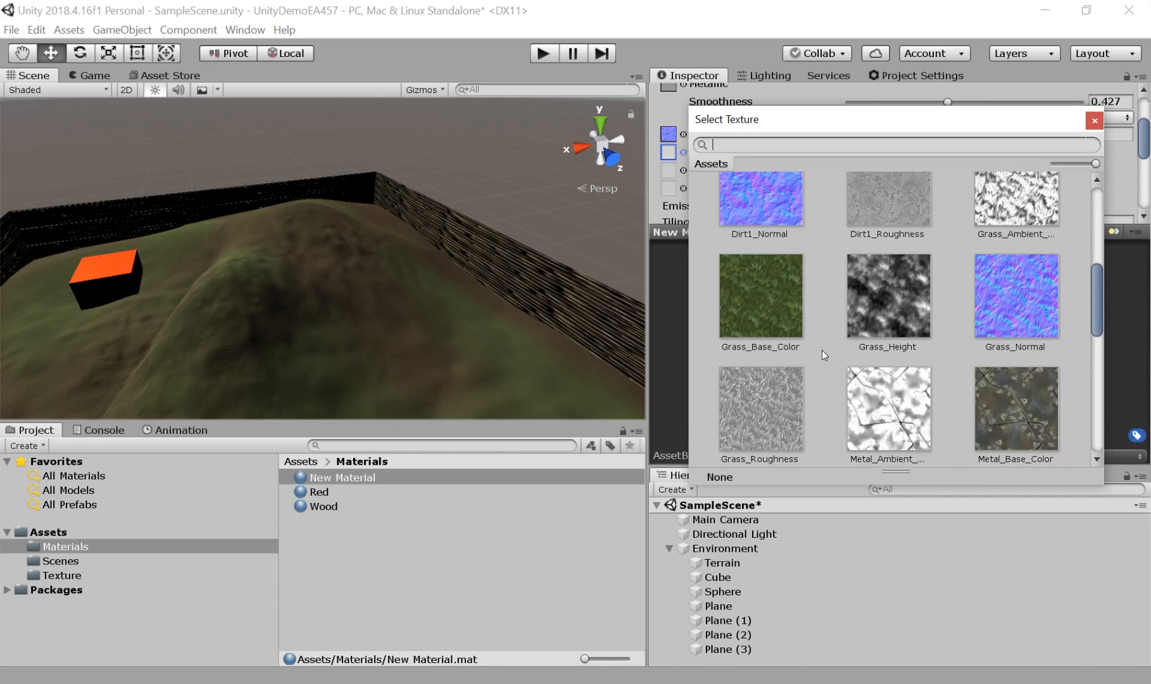
scroll(822, 350, "down", 3)
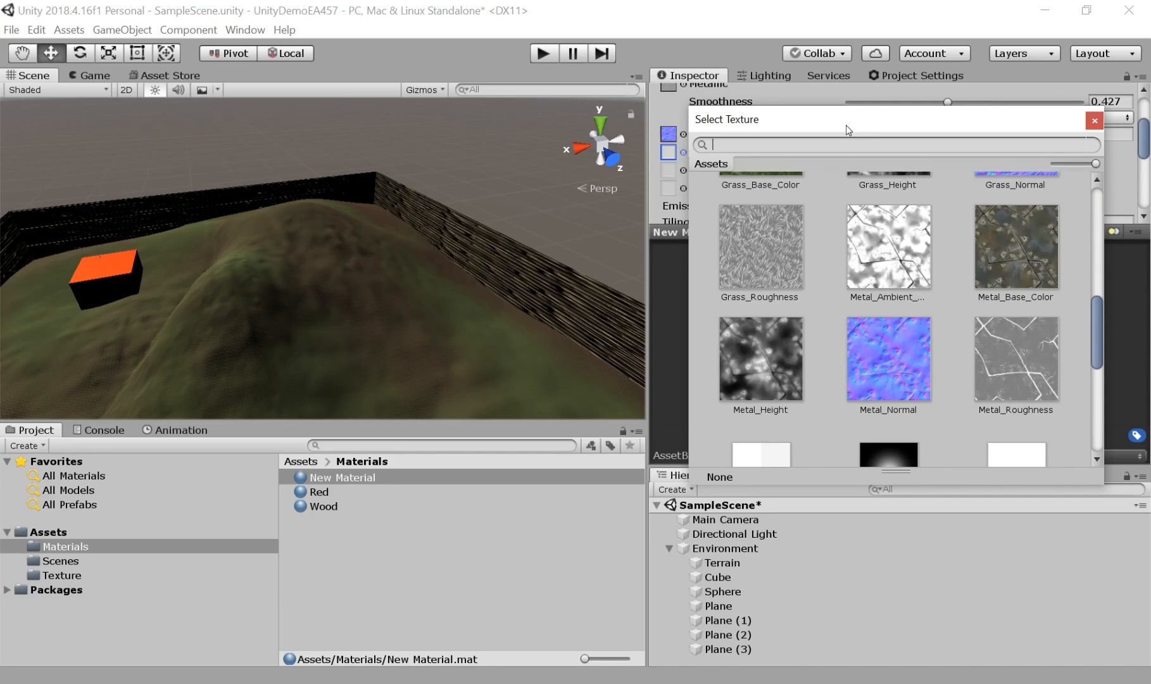
left_click_drag(847, 125, 858, 234)
scroll(836, 486, "down", 1)
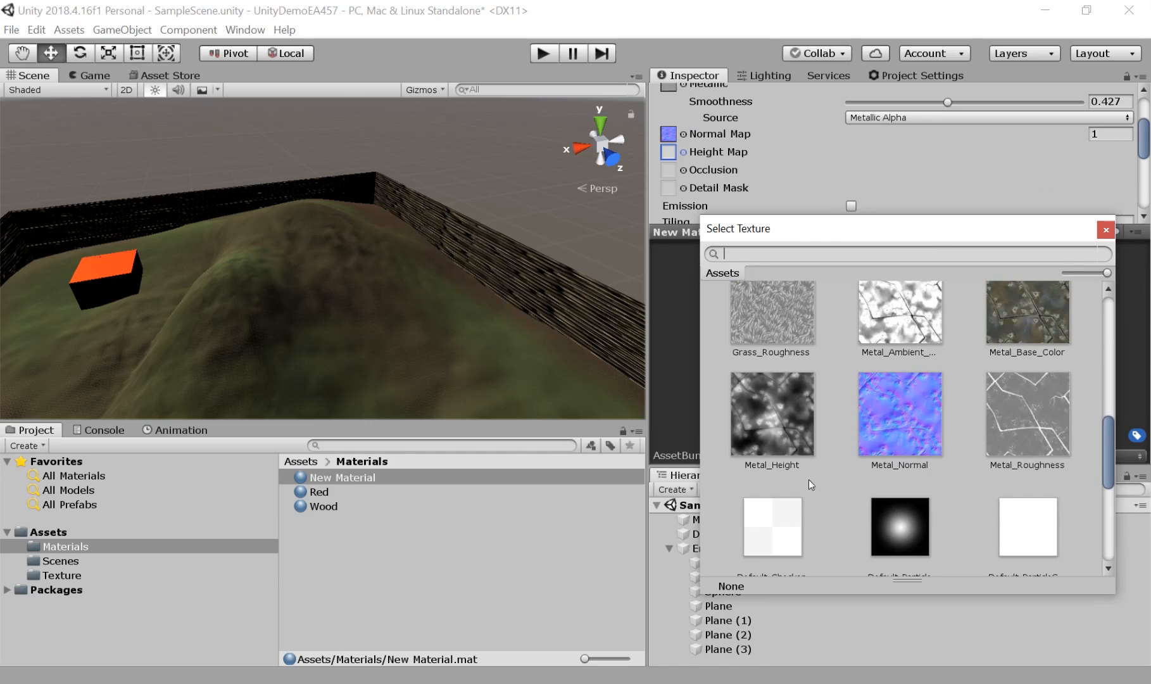
scroll(963, 373, "up", 1)
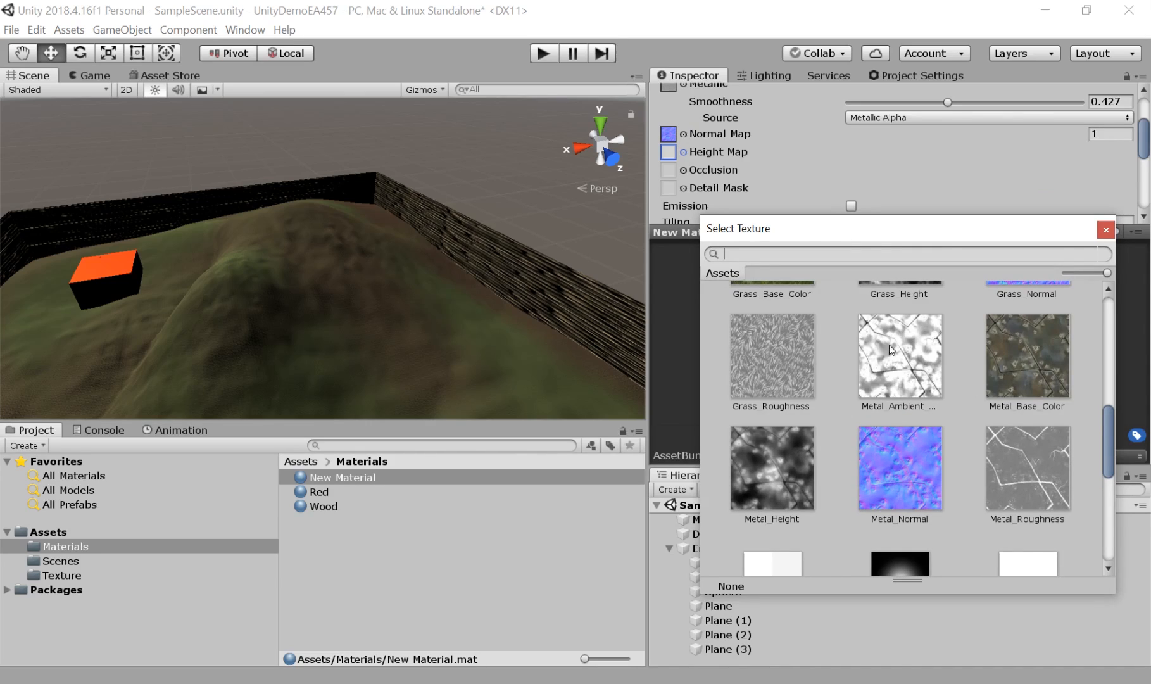
scroll(959, 390, "down", 1)
scroll(959, 390, "up", 1)
left_click(741, 463)
double_click(741, 463)
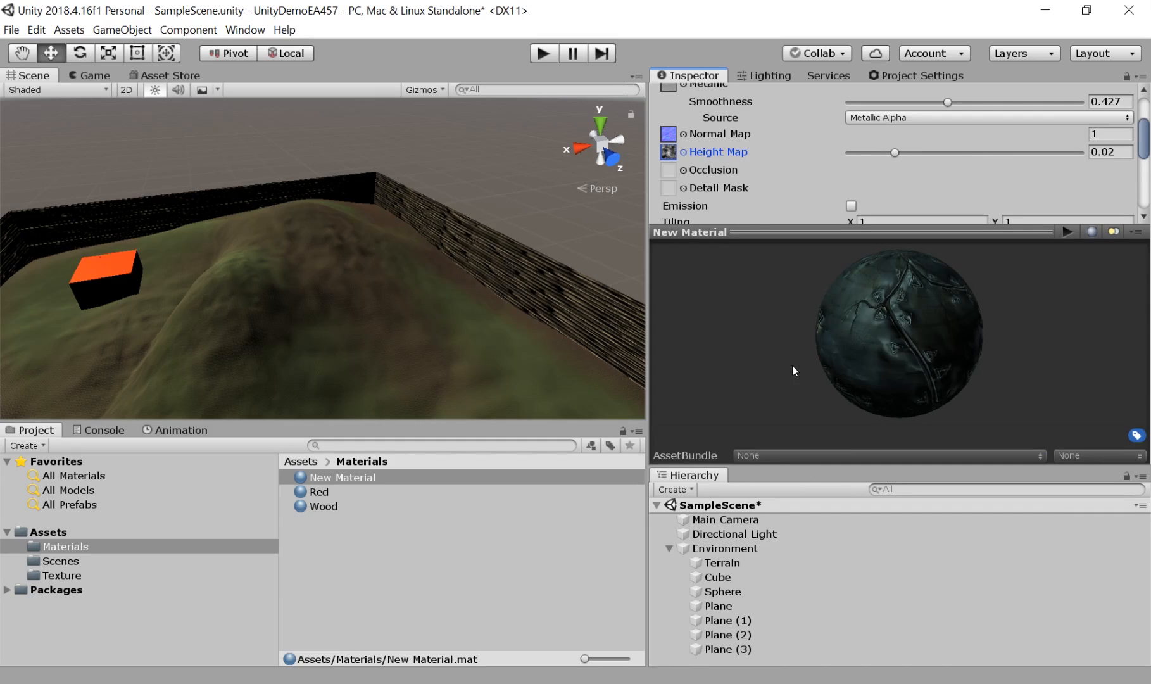
left_click_drag(793, 365, 830, 323)
Rename the new material as Metal.
left_click(349, 476)
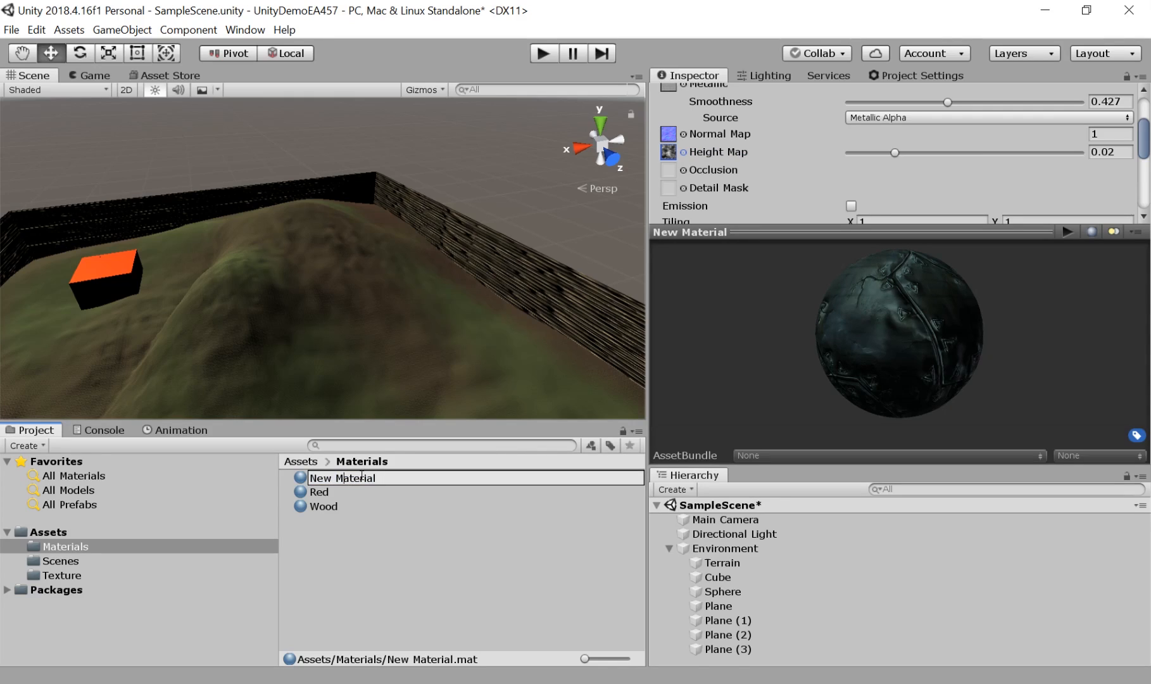
type("a")
key("ctrl+a")
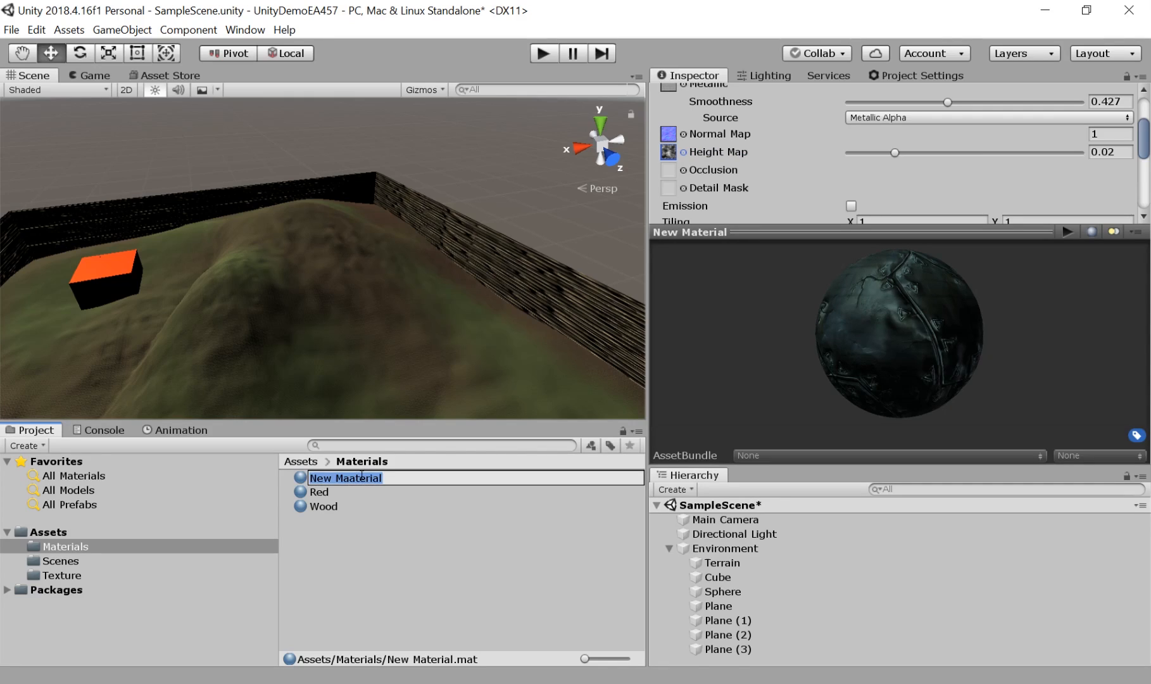
type("Metal")
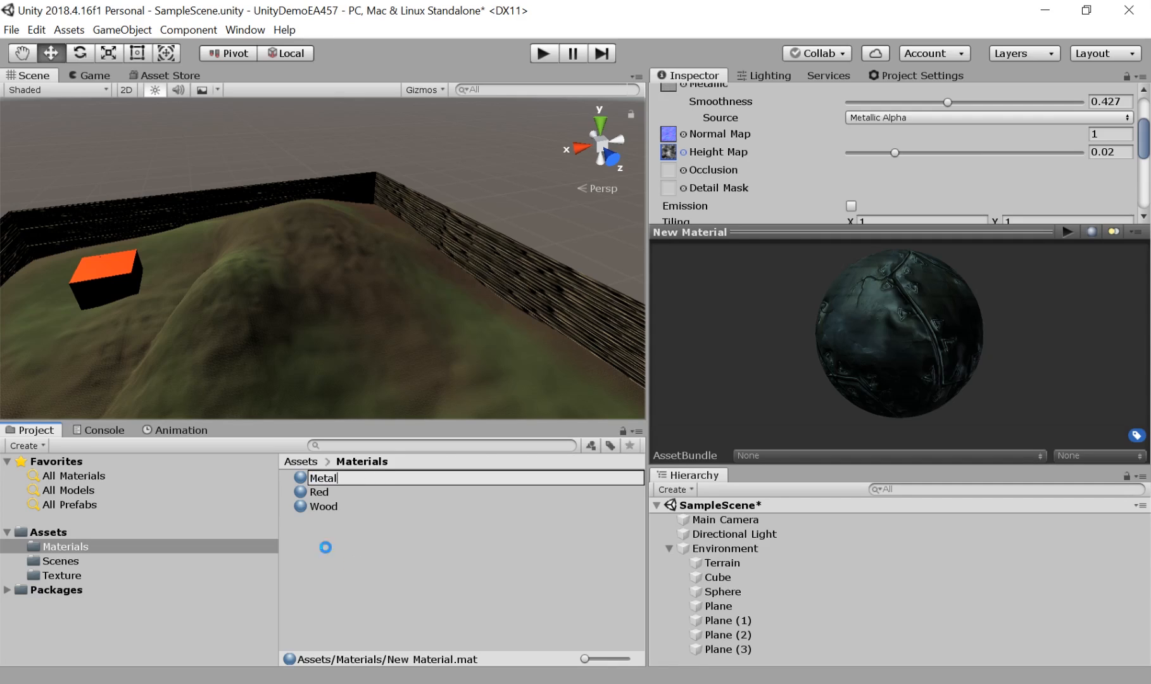
key("Return")
Apply the Metal material to the cube on the terrain and inspect its textured surface up close.
left_click_drag(298, 479, 100, 288)
scroll(122, 284, "up", 3)
scroll(118, 278, "down", 1)
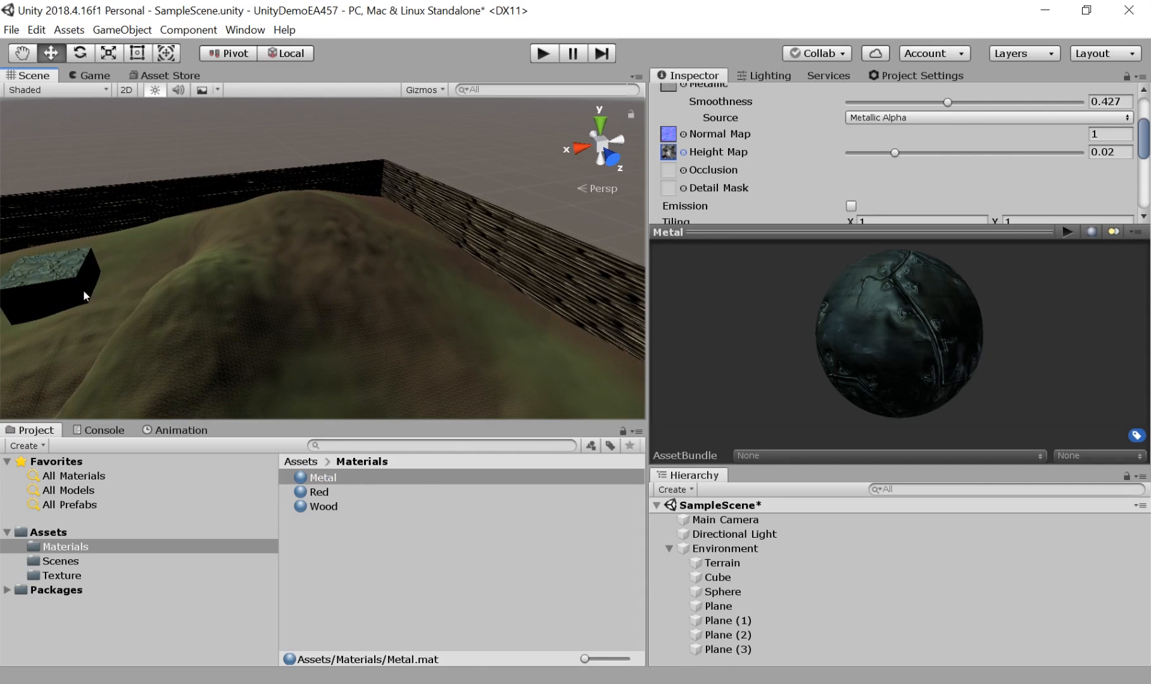
left_click(77, 290)
key("f")
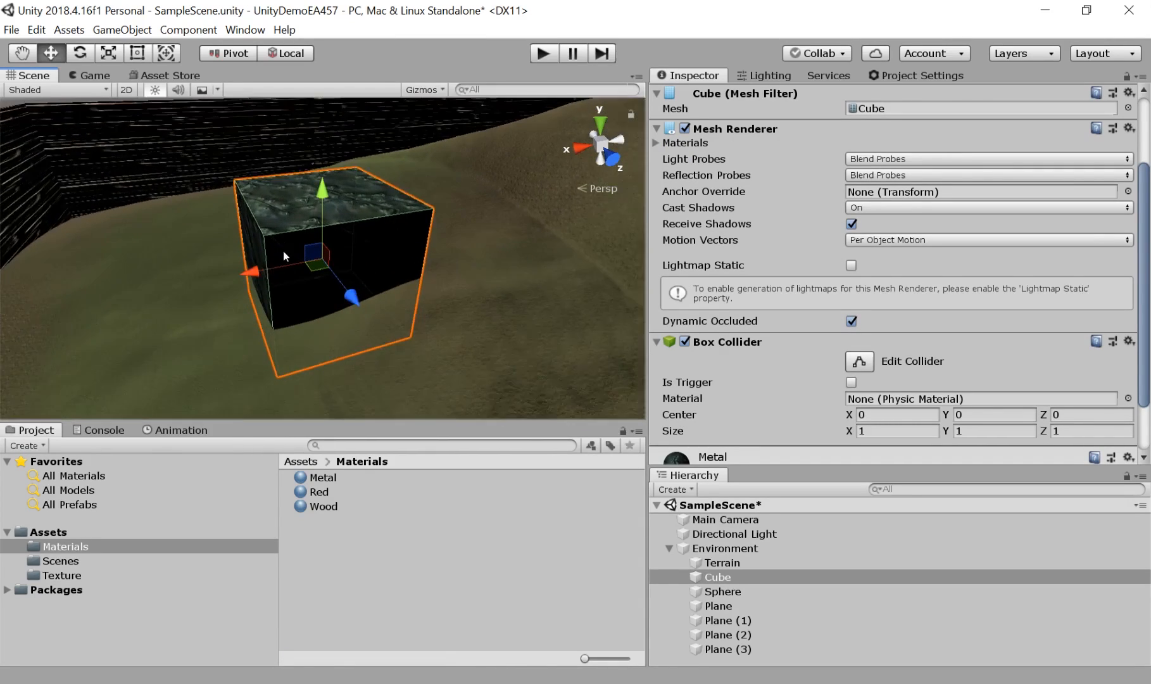
scroll(356, 205, "up", 6)
middle_click_drag(356, 205, 335, 303)
scroll(282, 260, "up", 6)
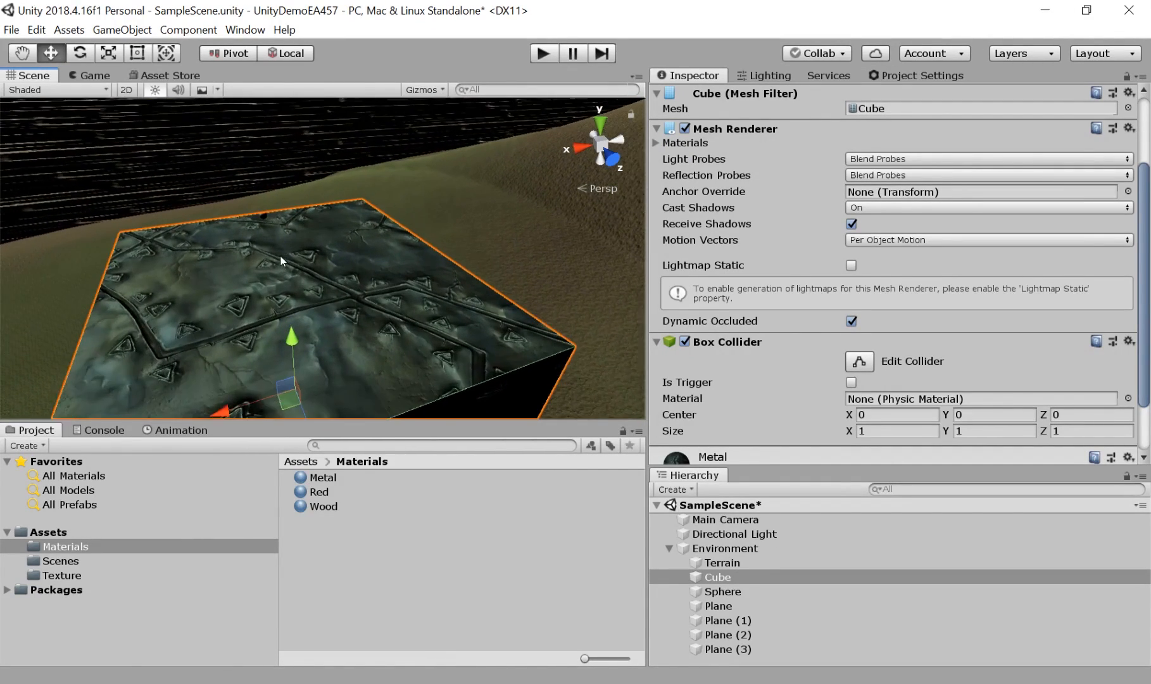
scroll(240, 224, "down", 4)
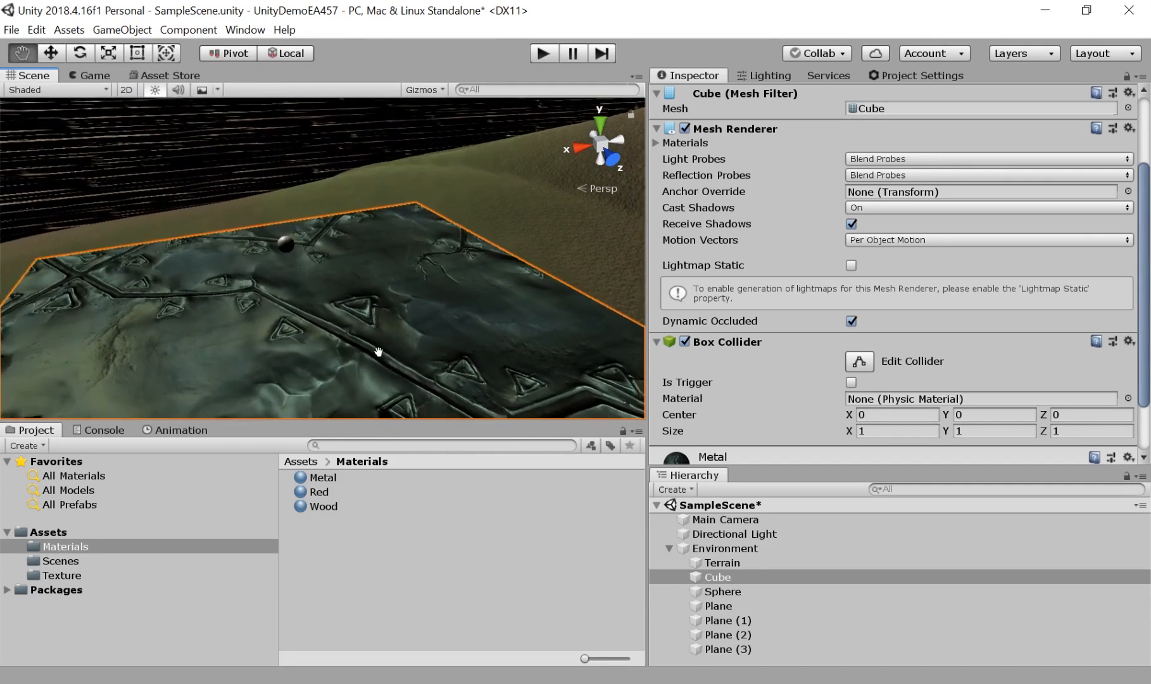
Assign the Red material to the Sphere object in the Environment group.
left_click_drag(323, 497, 733, 593)
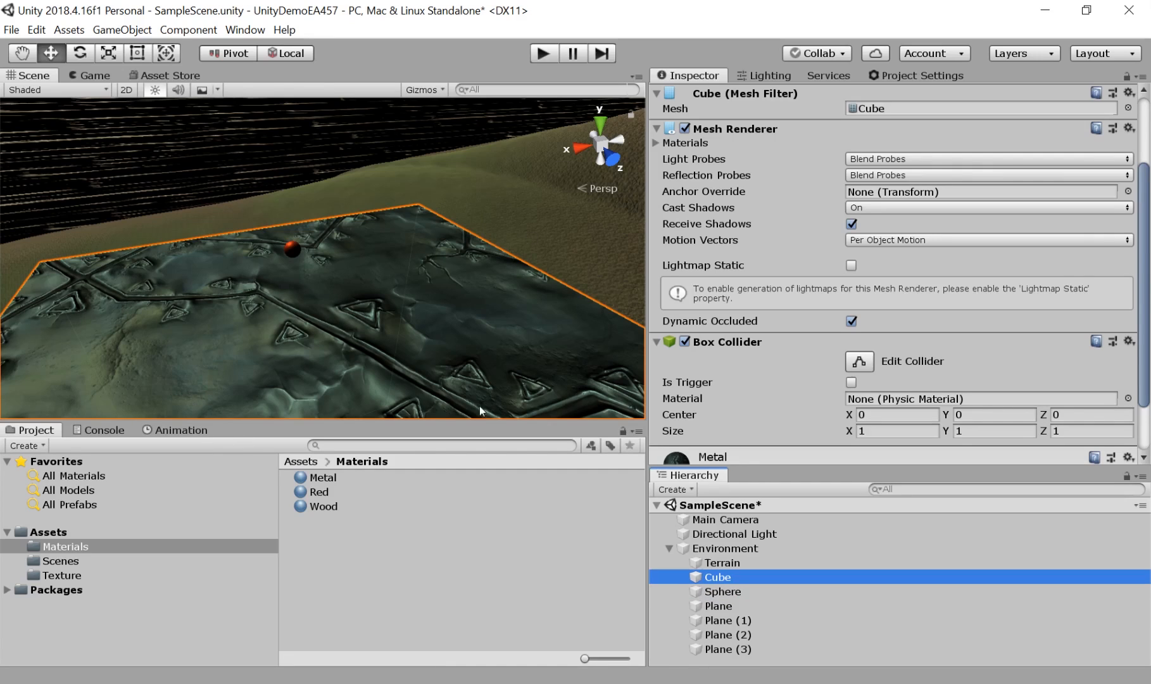
scroll(297, 321, "down", 6)
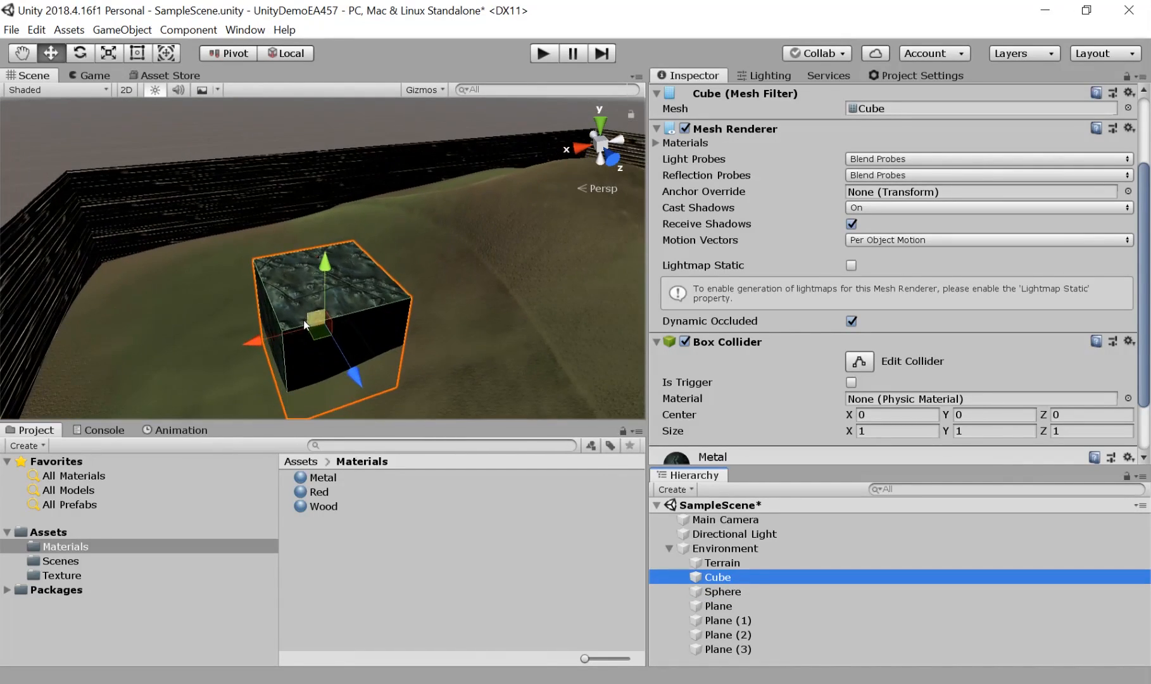
scroll(307, 318, "down", 5)
middle_click_drag(376, 272, 271, 171)
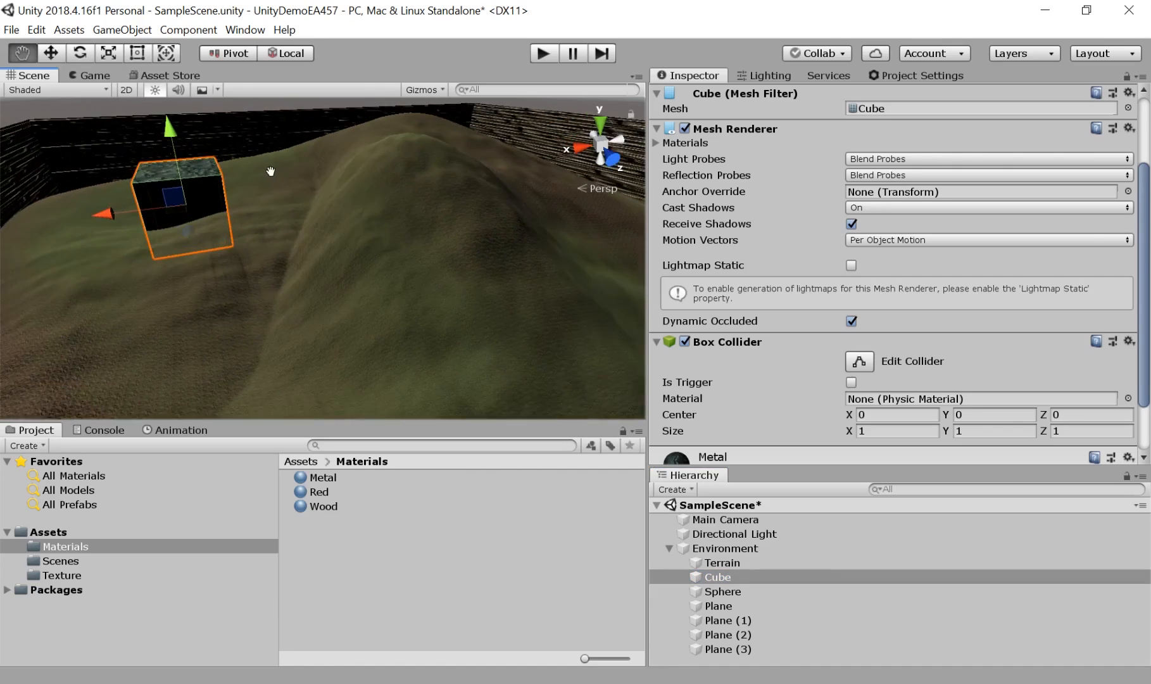
scroll(393, 247, "down", 5)
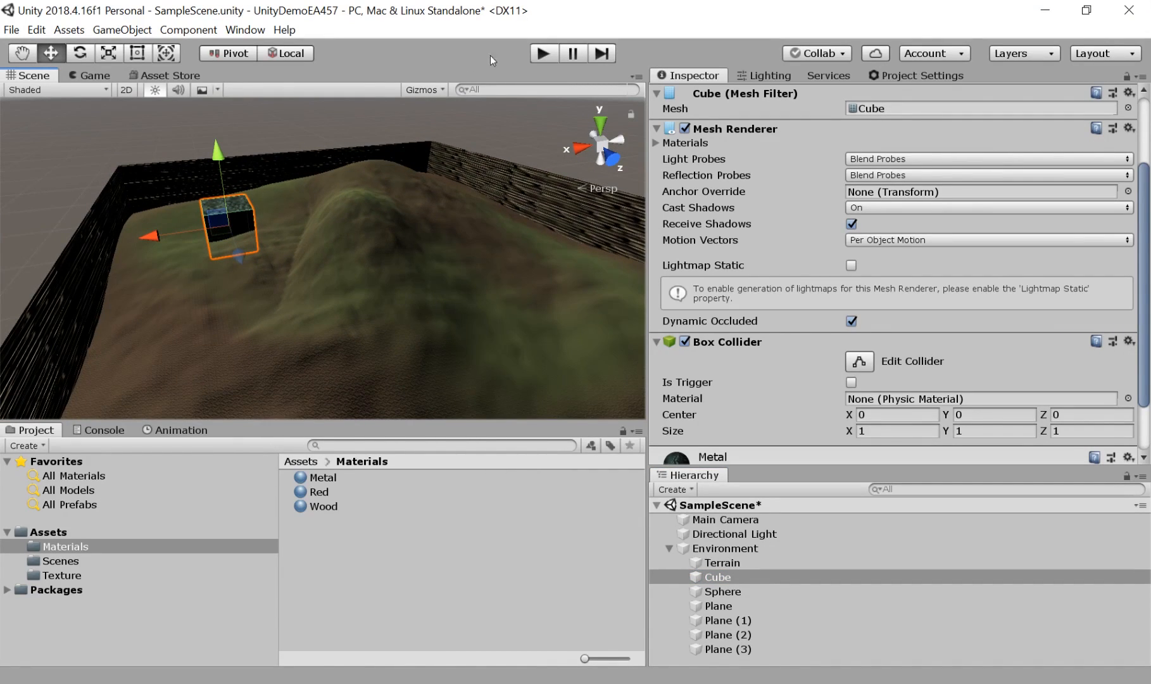
Run the scene in play mode to check the camera's view and stop it again.
left_click(543, 53)
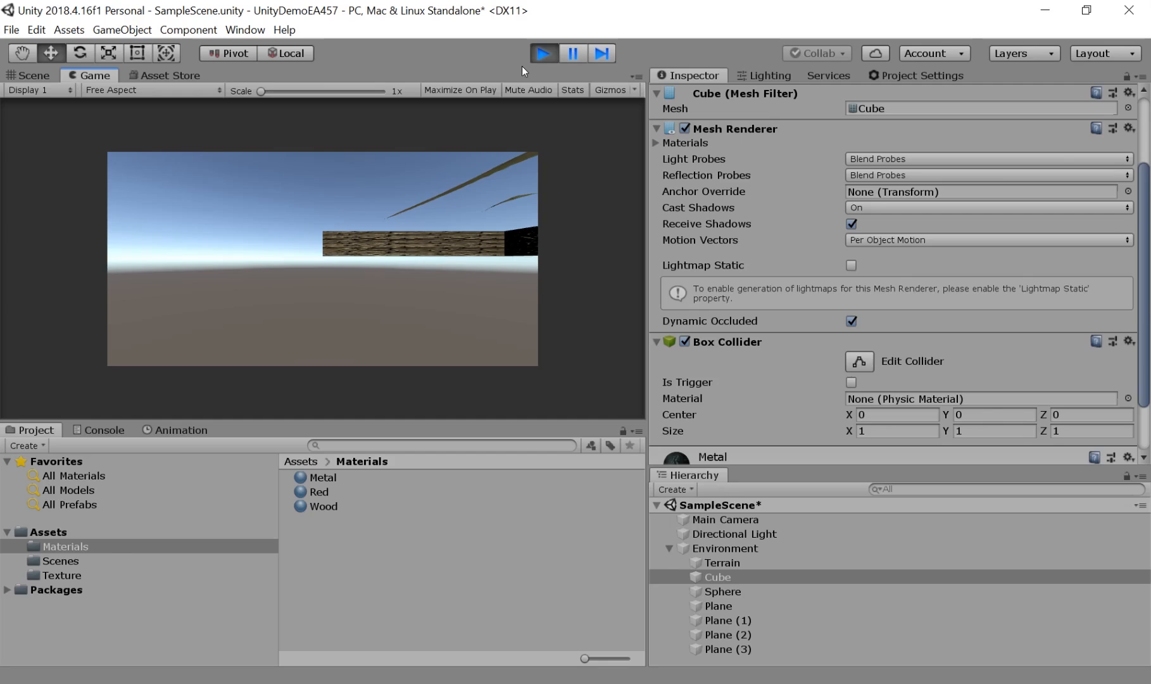
left_click(535, 57)
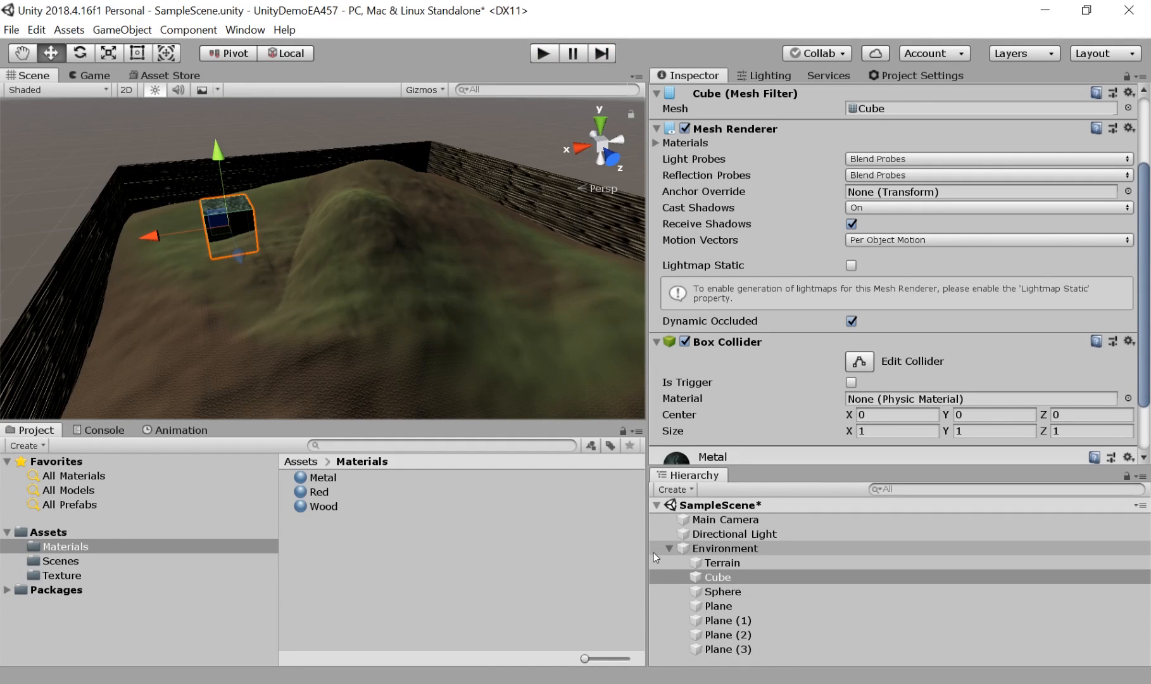
Collapse the Environment group, move the Main Camera so it faces the metal cube up close, and test the view in play mode.
left_click(669, 548)
left_click(684, 520)
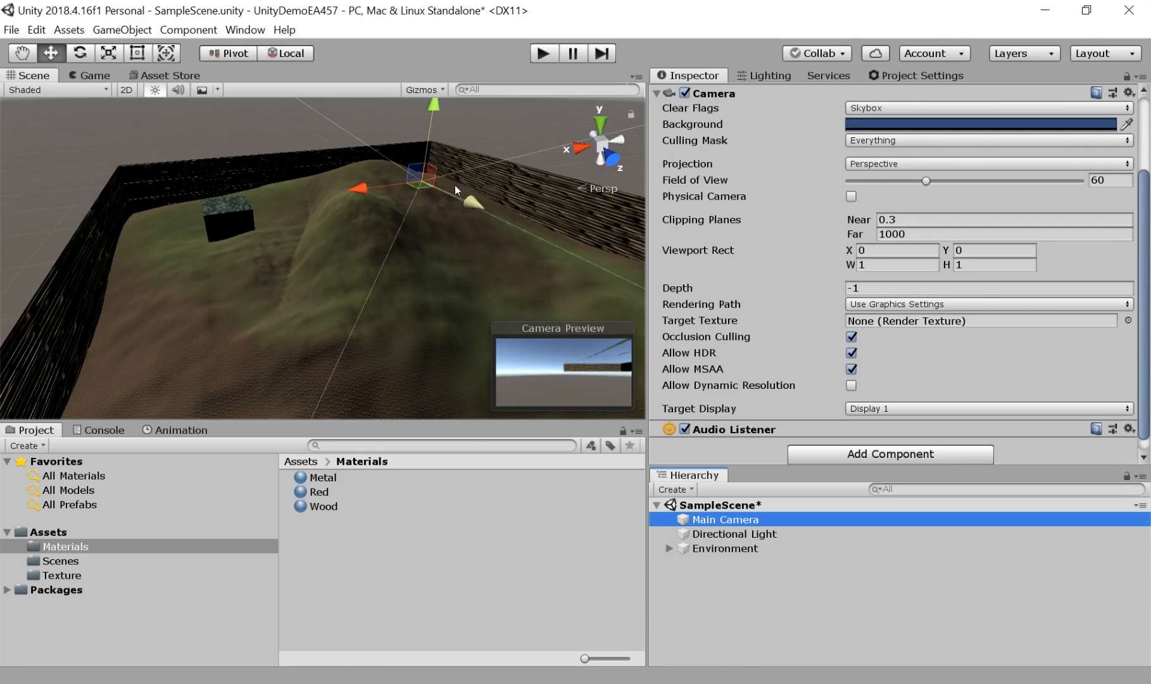
left_click_drag(431, 106, 428, 68)
left_click_drag(485, 169, 225, 192)
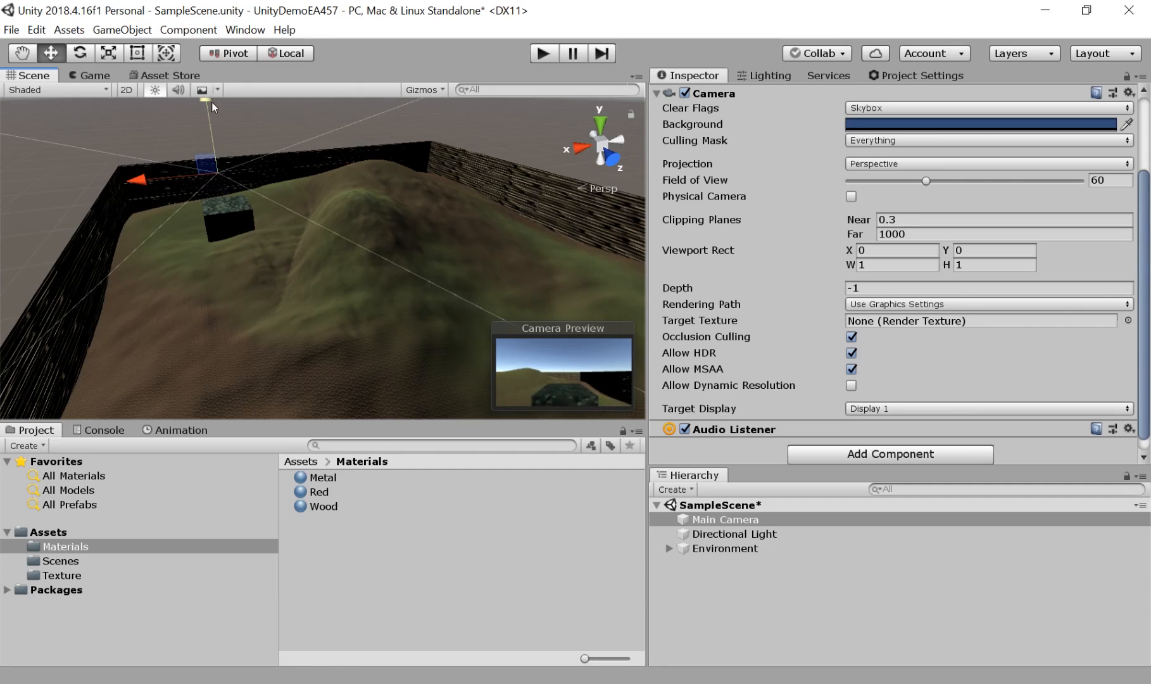
left_click_drag(210, 102, 211, 114)
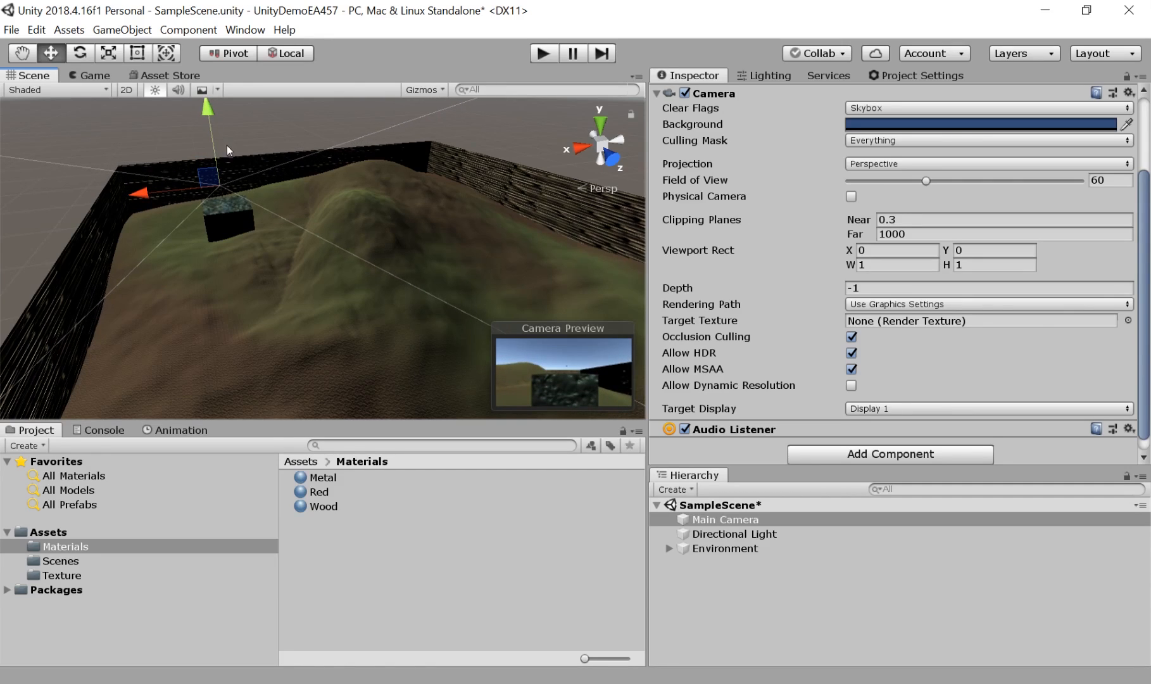
left_click(535, 54)
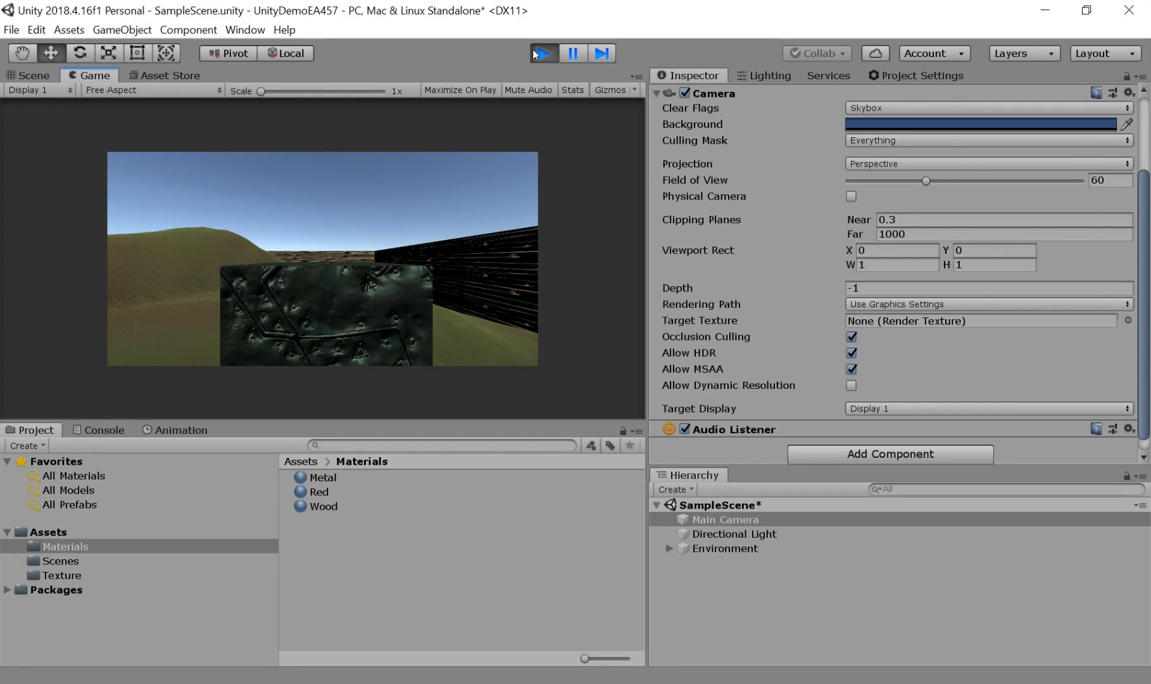
left_click(534, 51)
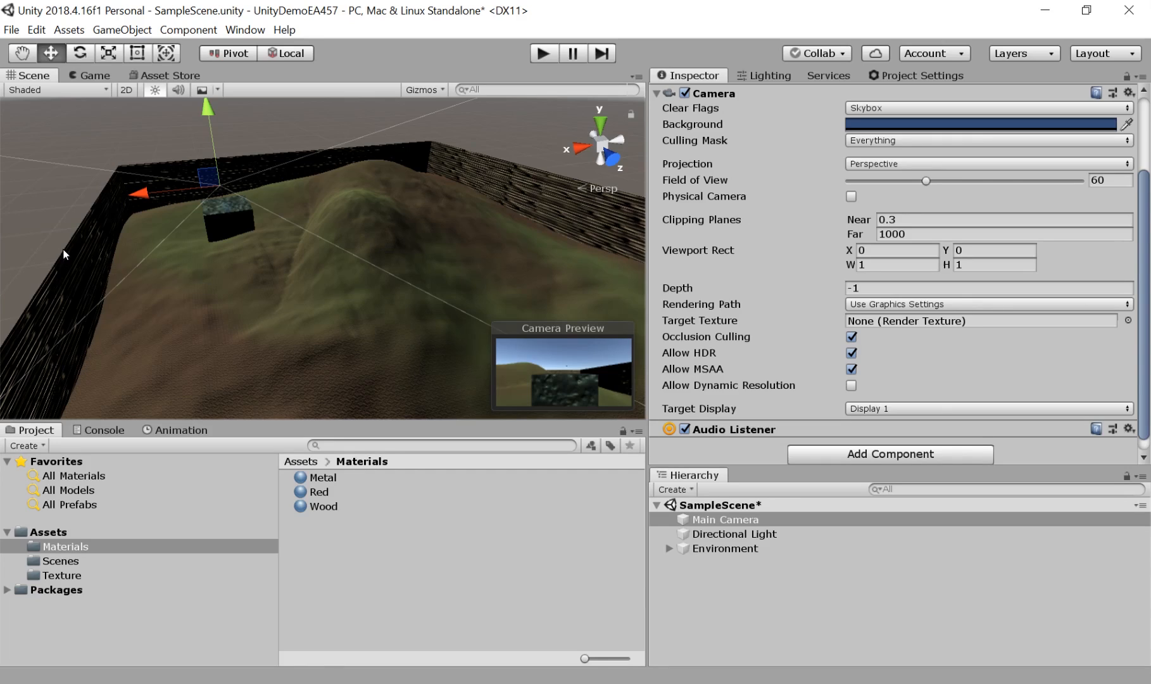
Open the Asset Store inside the editor.
left_click(152, 75)
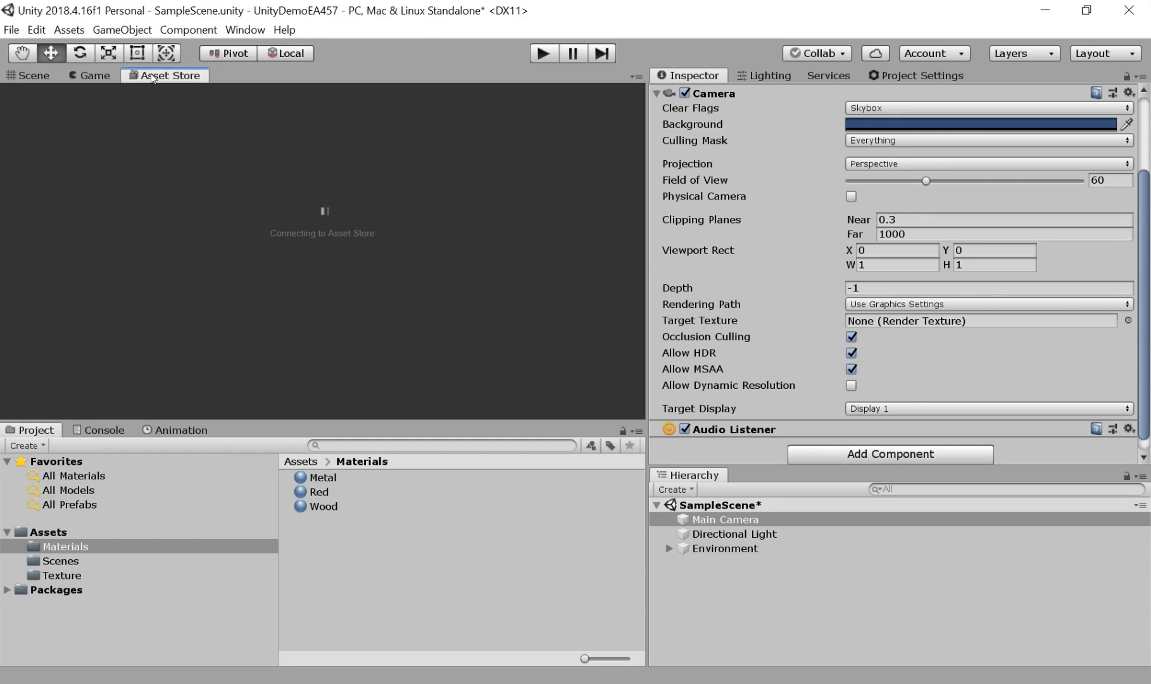
left_click(37, 30)
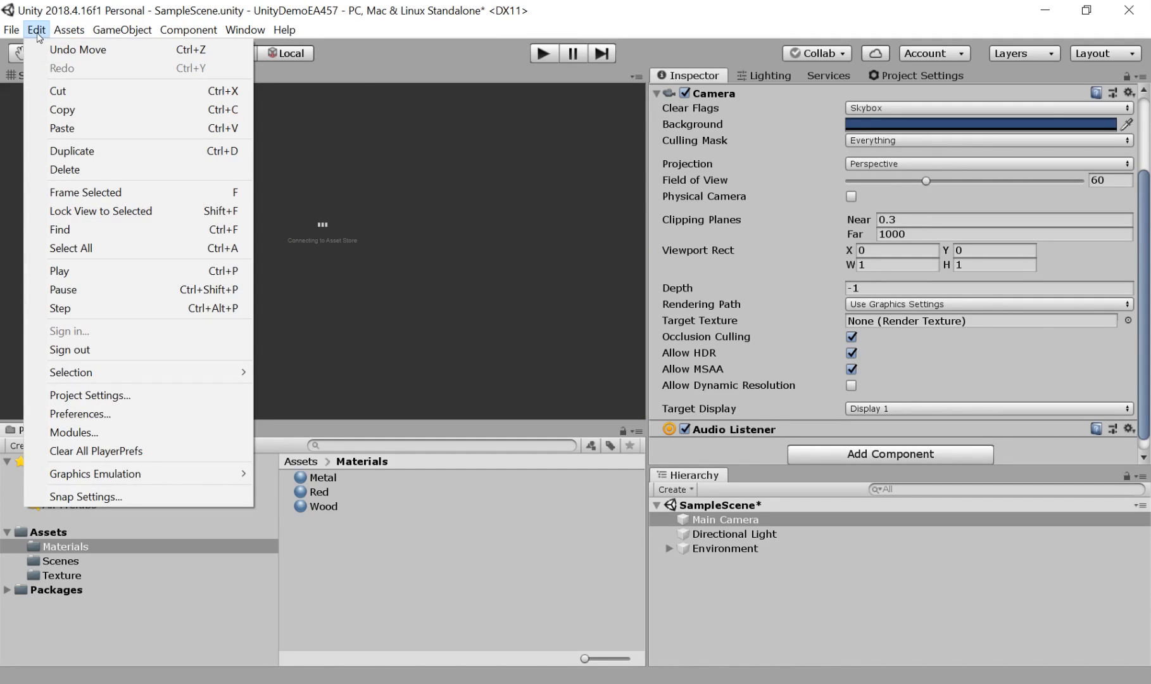
mouse_move(19, 36)
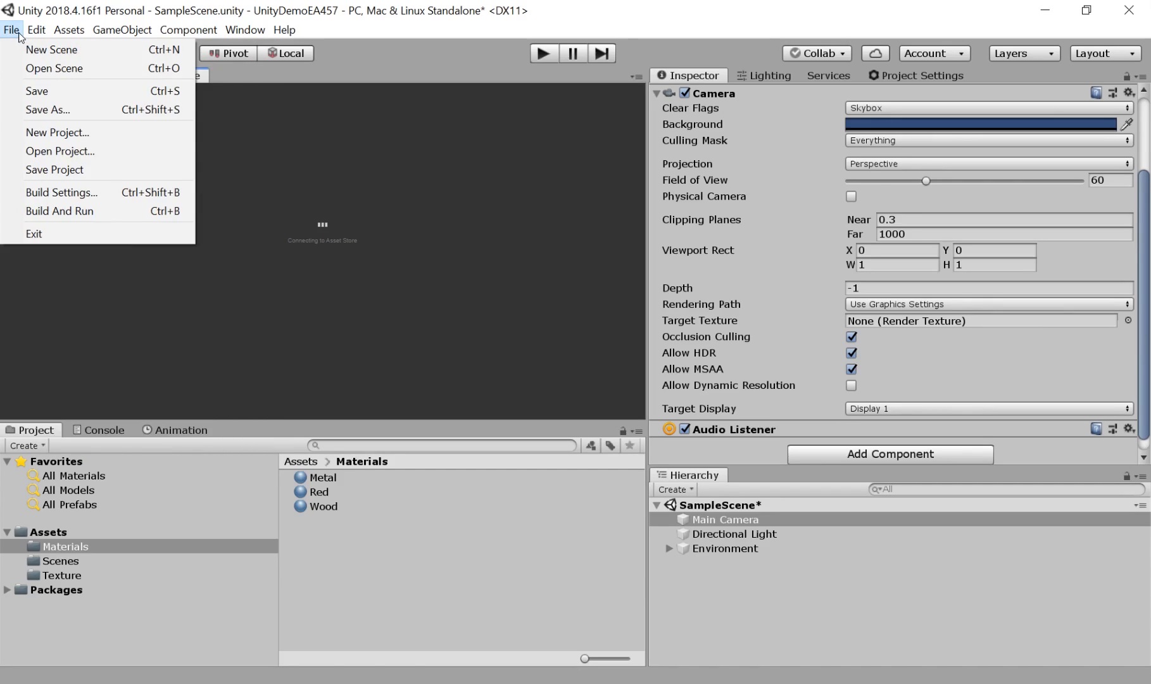
mouse_move(64, 26)
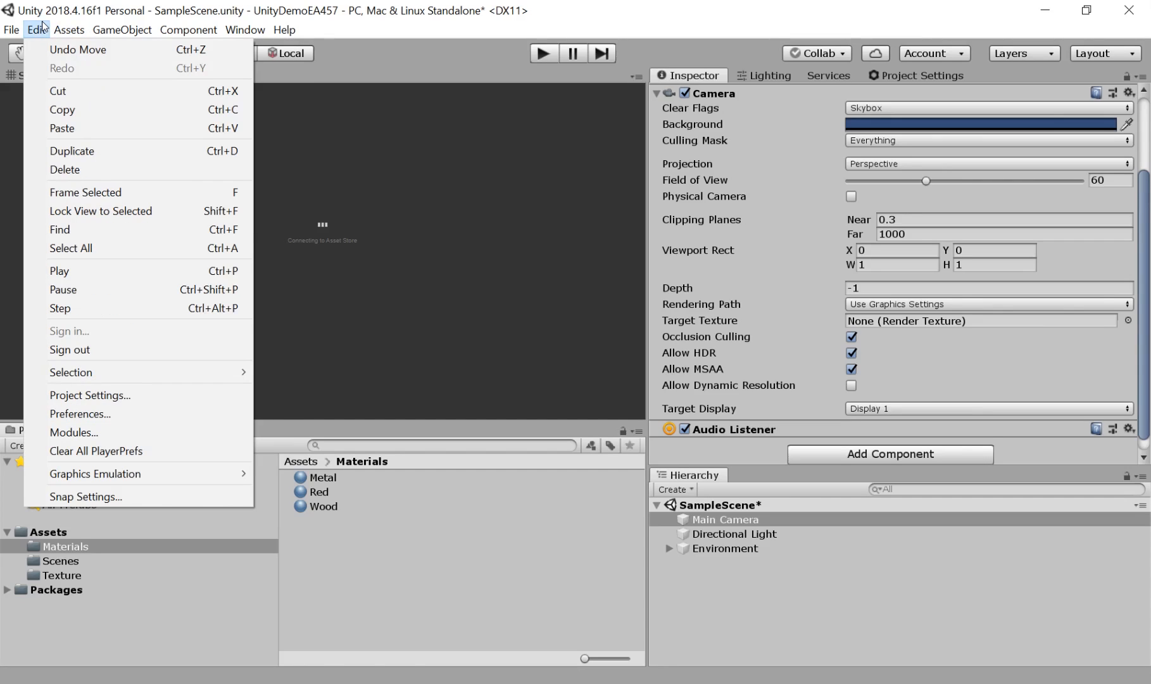
mouse_move(242, 32)
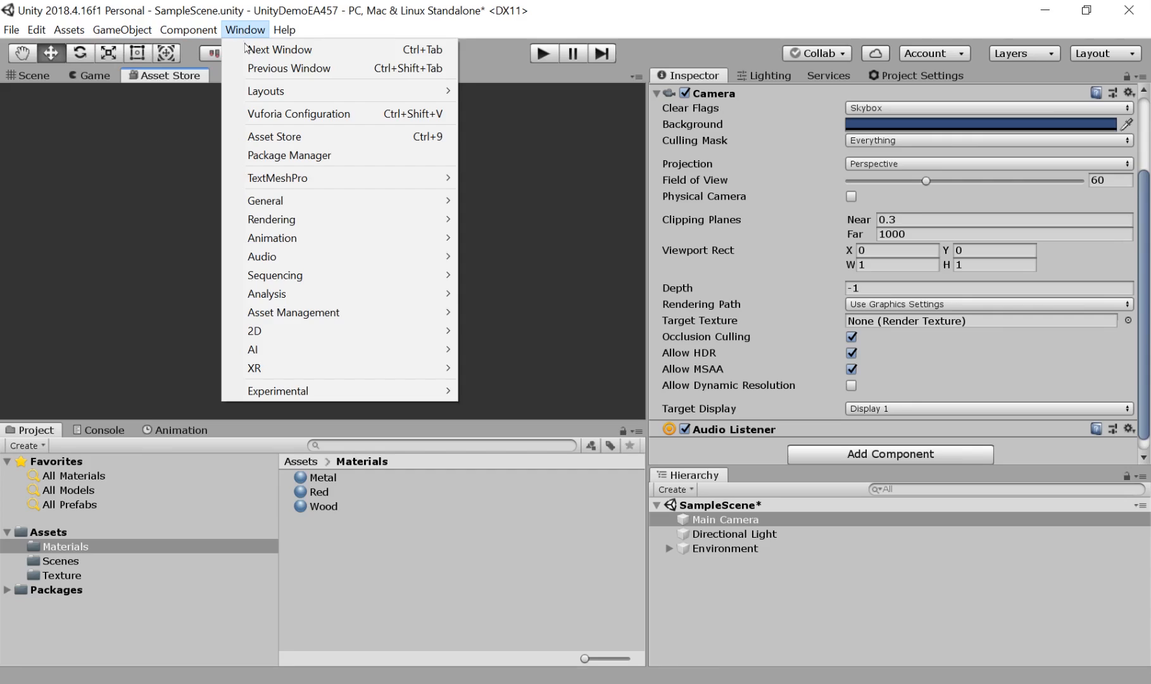
left_click(306, 137)
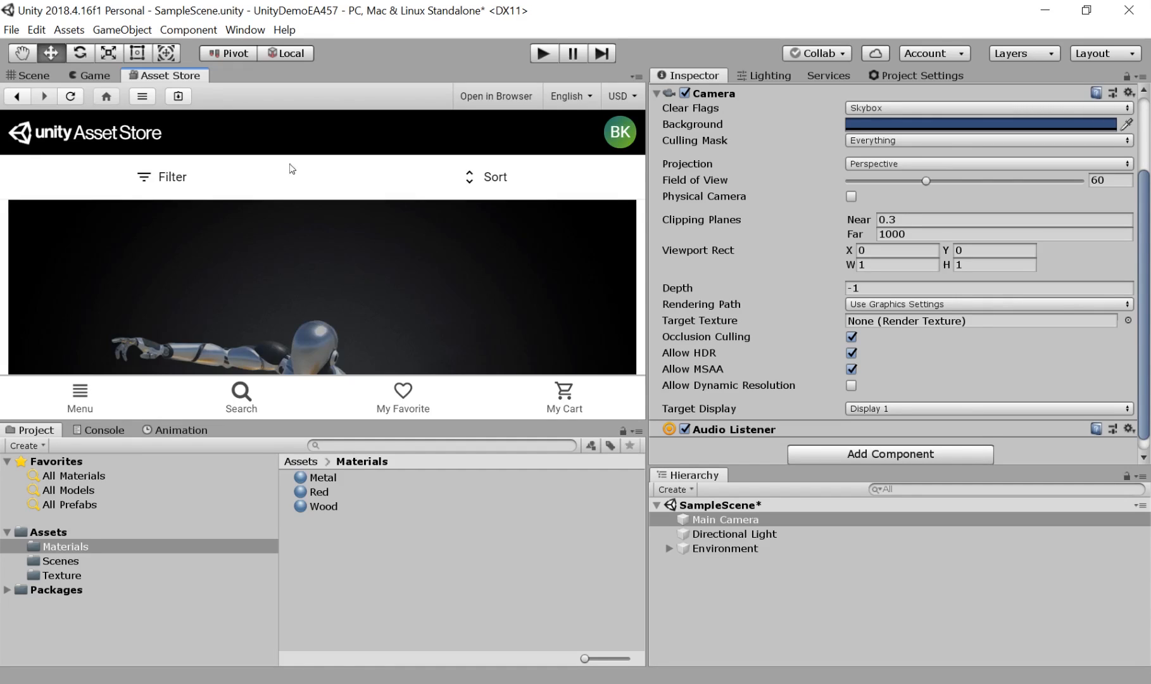
Search the Asset Store for standard assets.
scroll(295, 252, "down", 2)
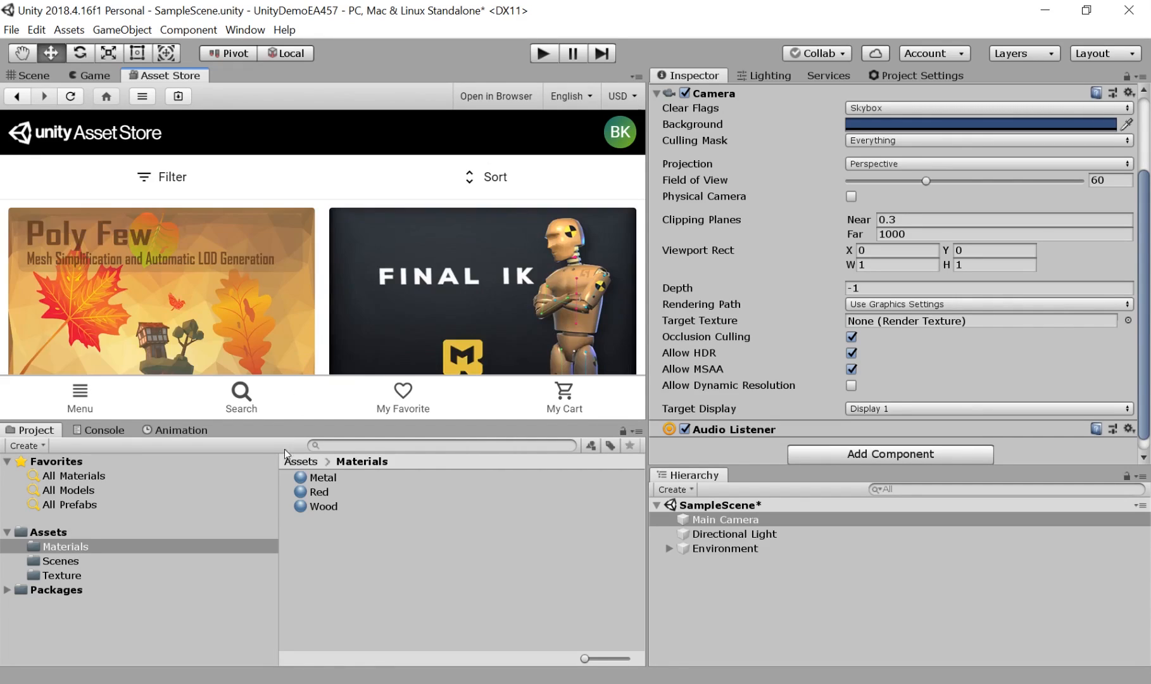
scroll(291, 347, "down", 2)
scroll(292, 347, "down", 1)
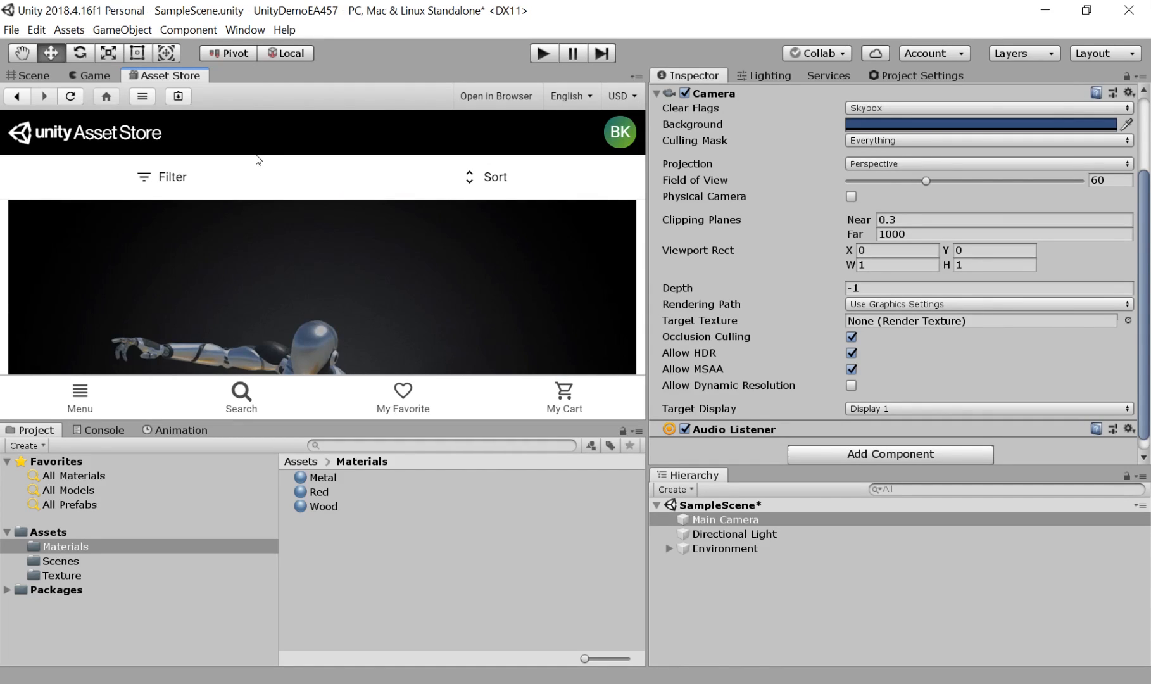
scroll(464, 278, "down", 5)
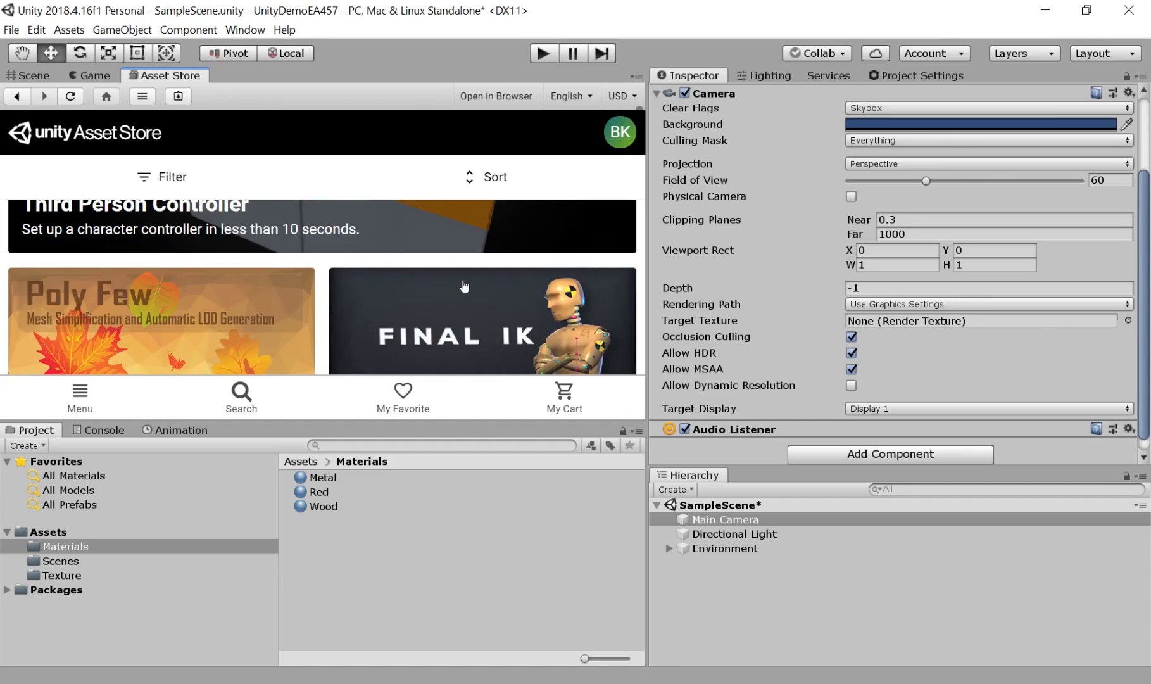
left_click(243, 400)
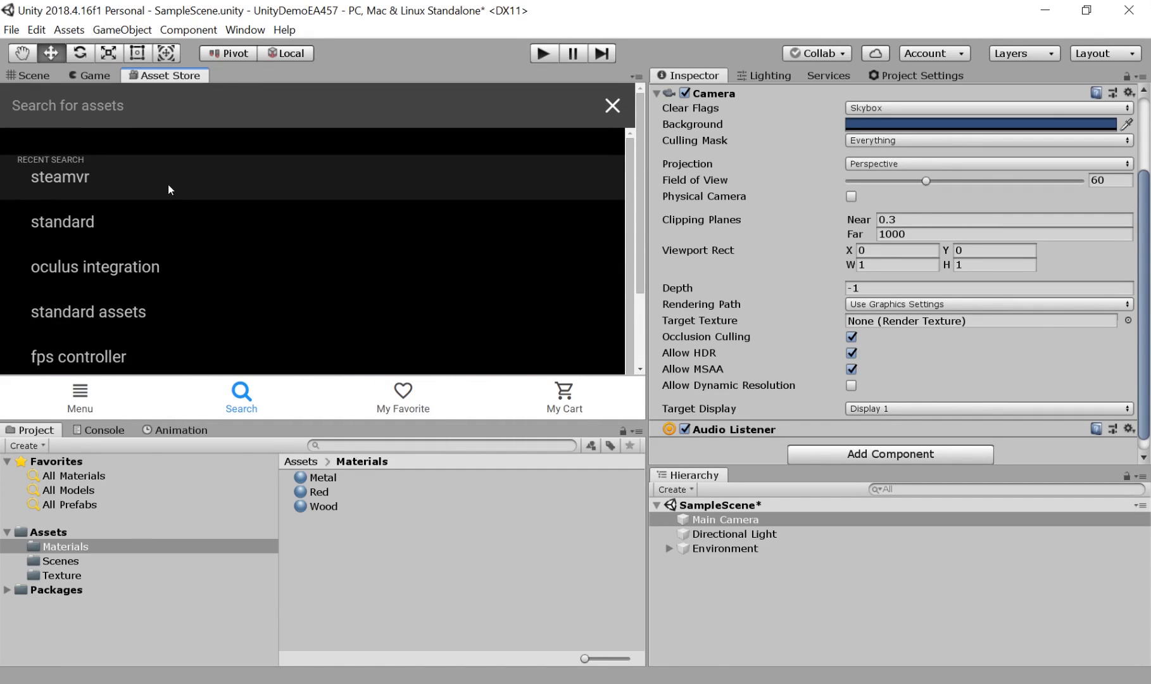
type("s")
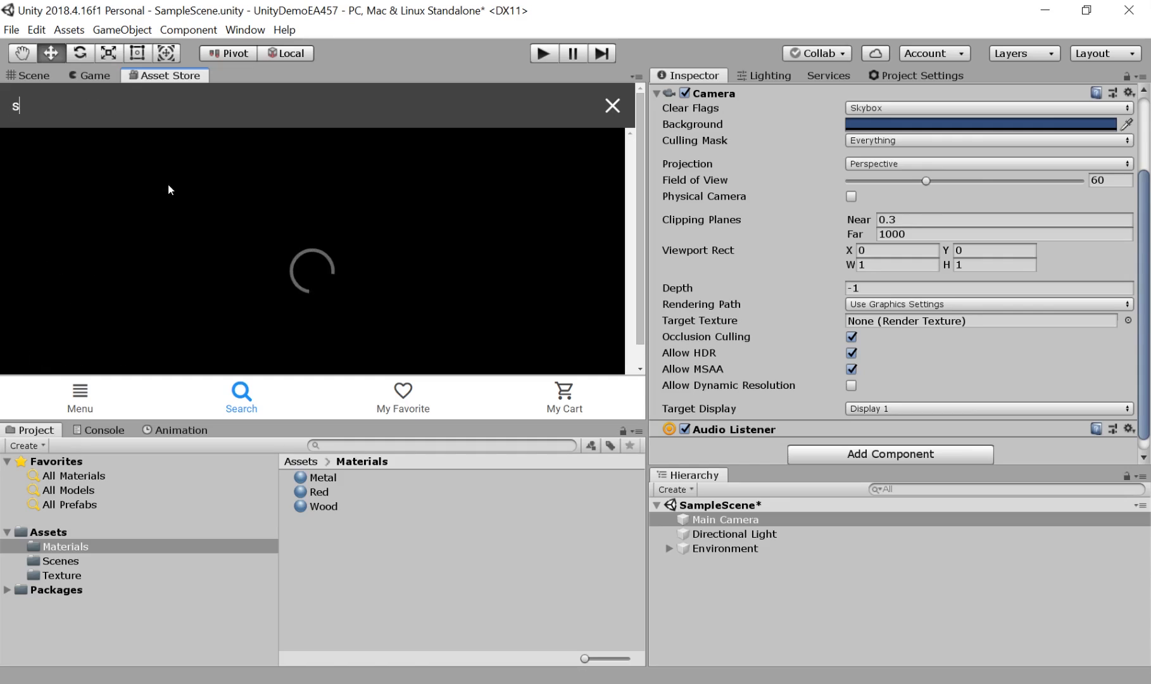
type("tandard assets")
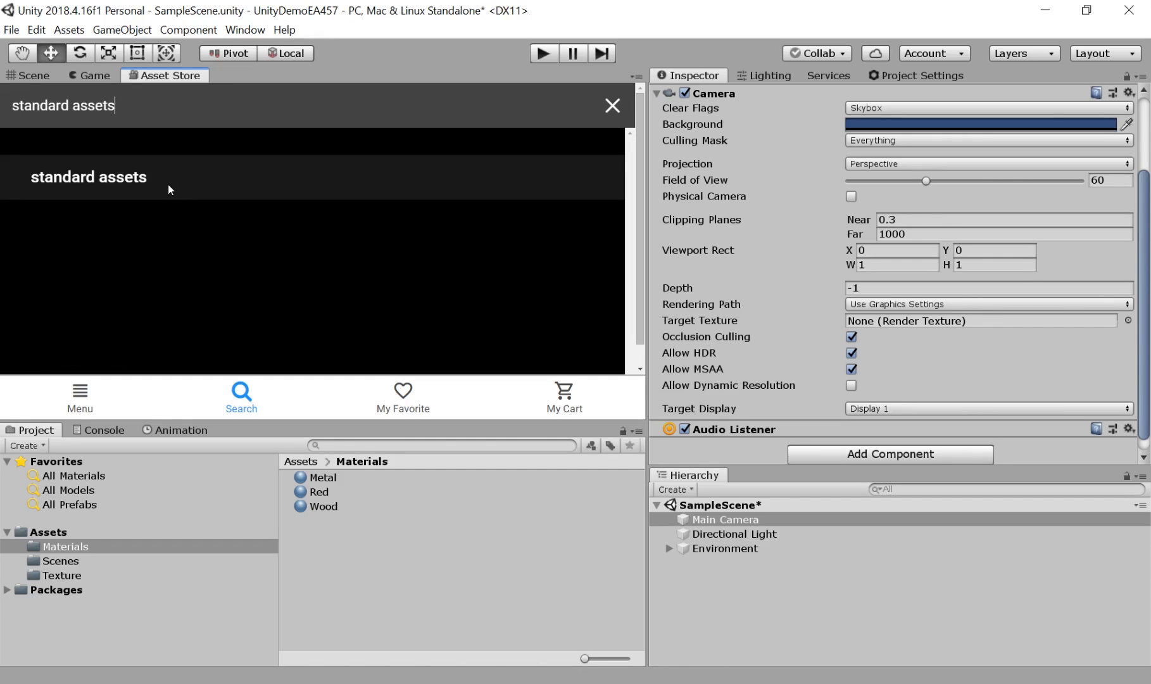
left_click(169, 184)
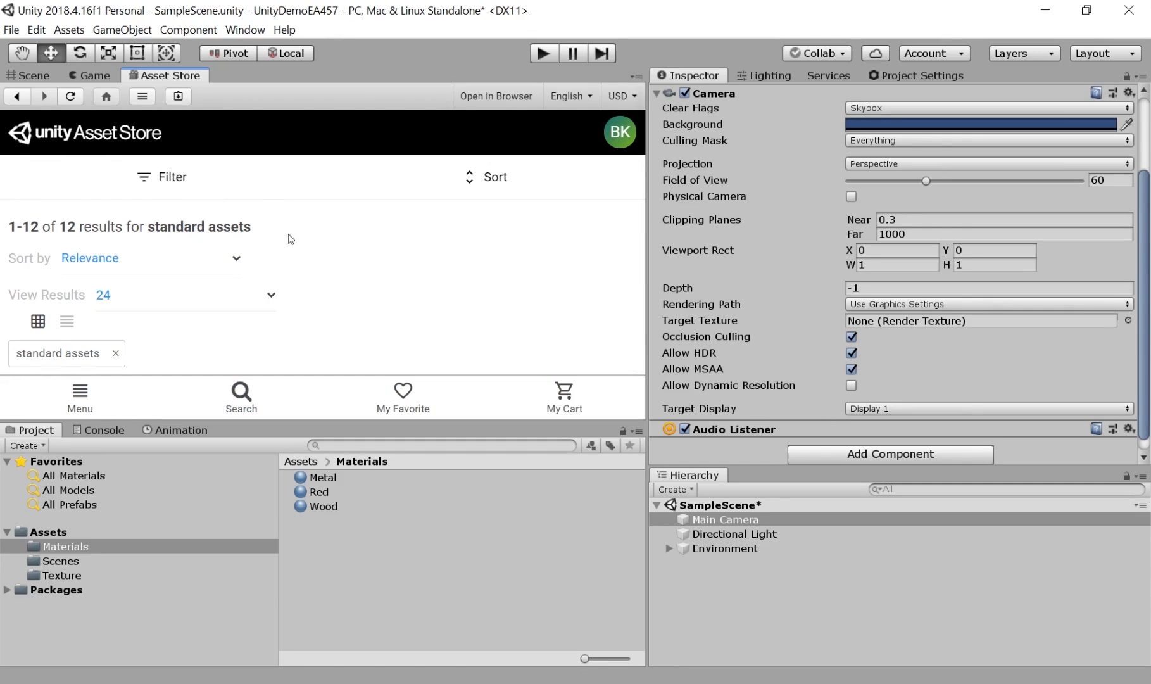
Open the Standard Assets (for Unity 2017.3) page from the search results and start importing the package.
scroll(364, 251, "down", 1)
scroll(364, 251, "down", 3)
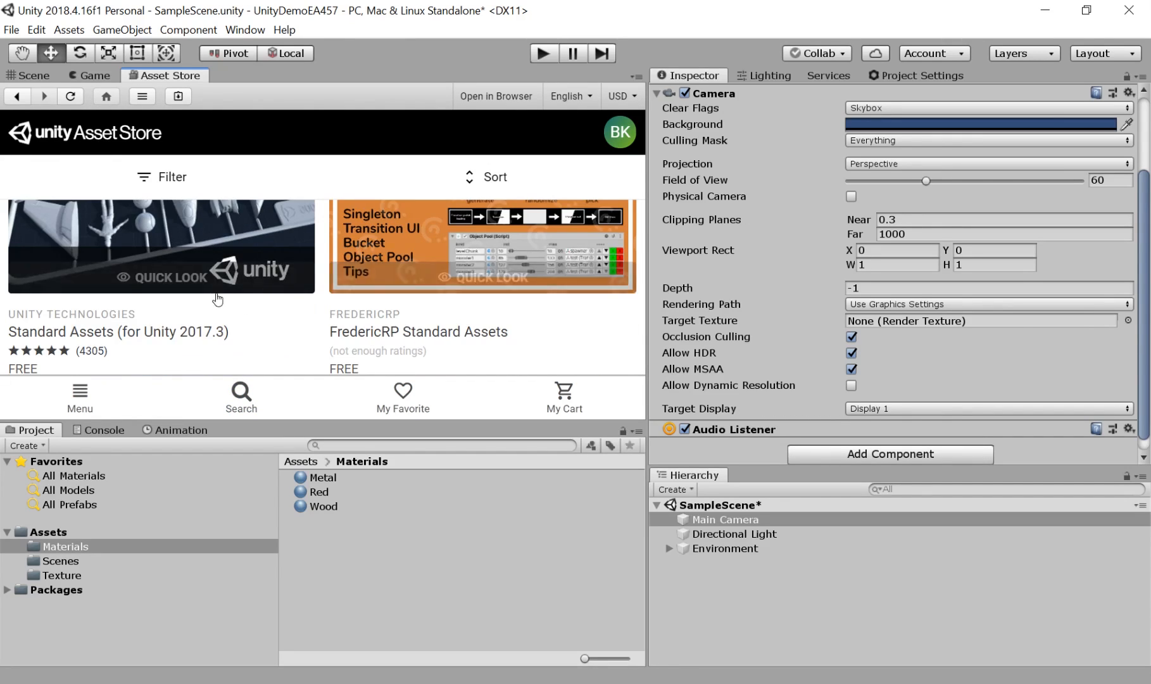
scroll(168, 276, "up", 1)
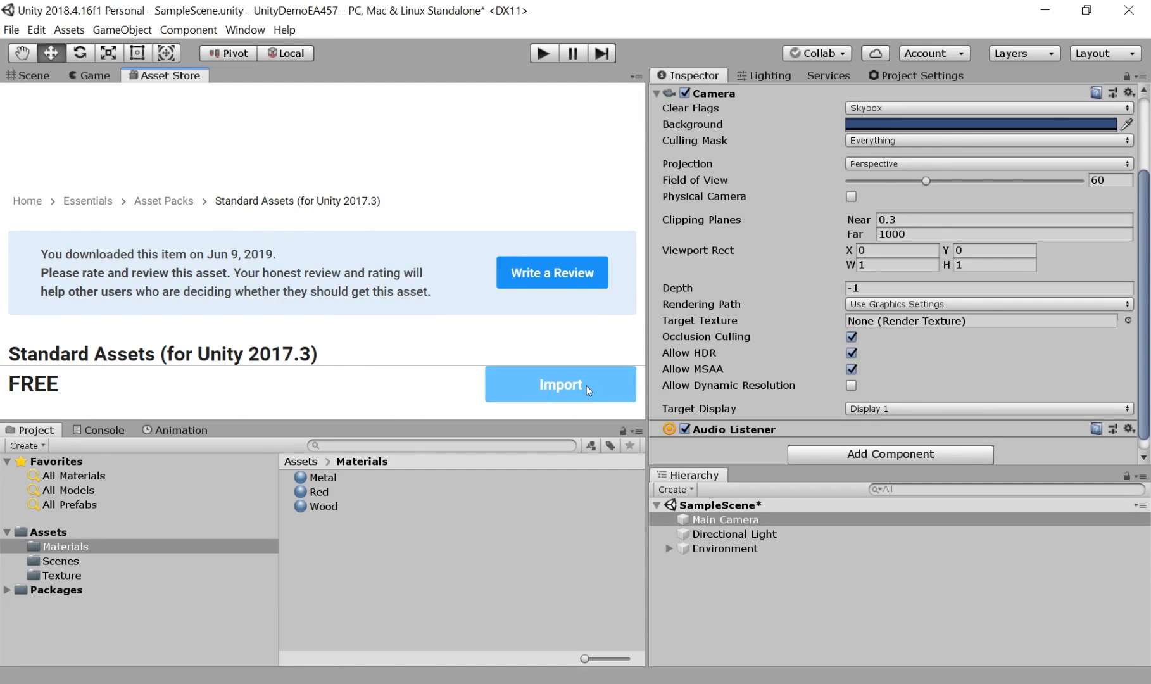
left_click(551, 388)
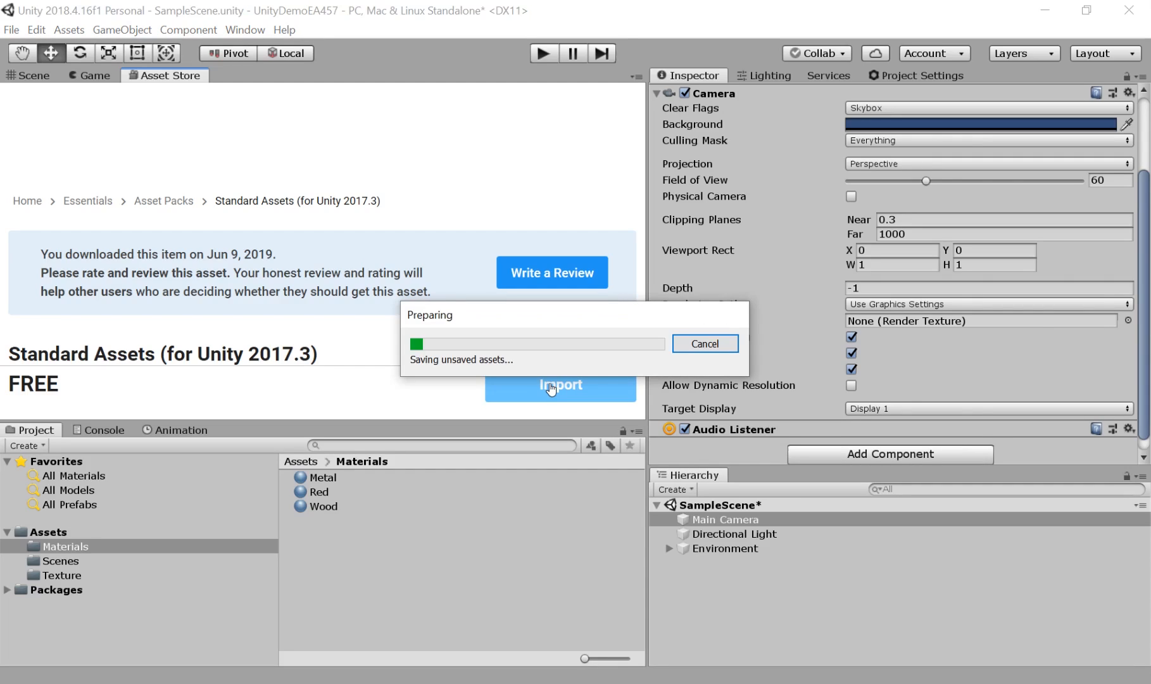
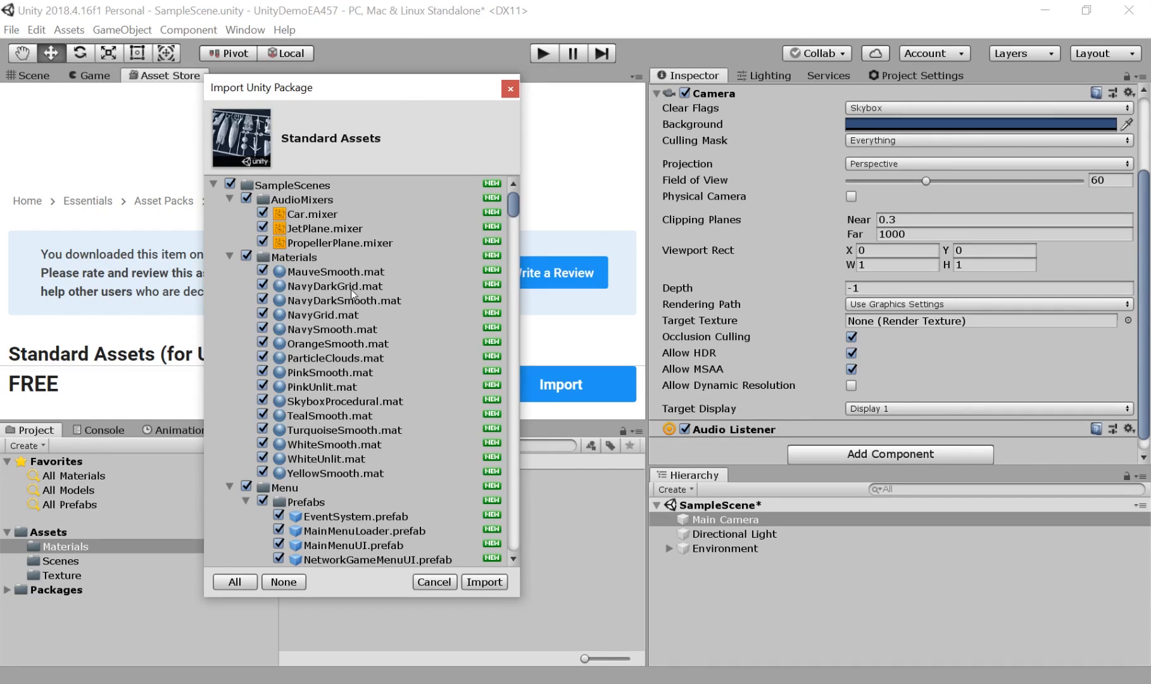
Review the contents of the Standard Assets package and import all of its items into the project.
scroll(379, 278, "down", 15)
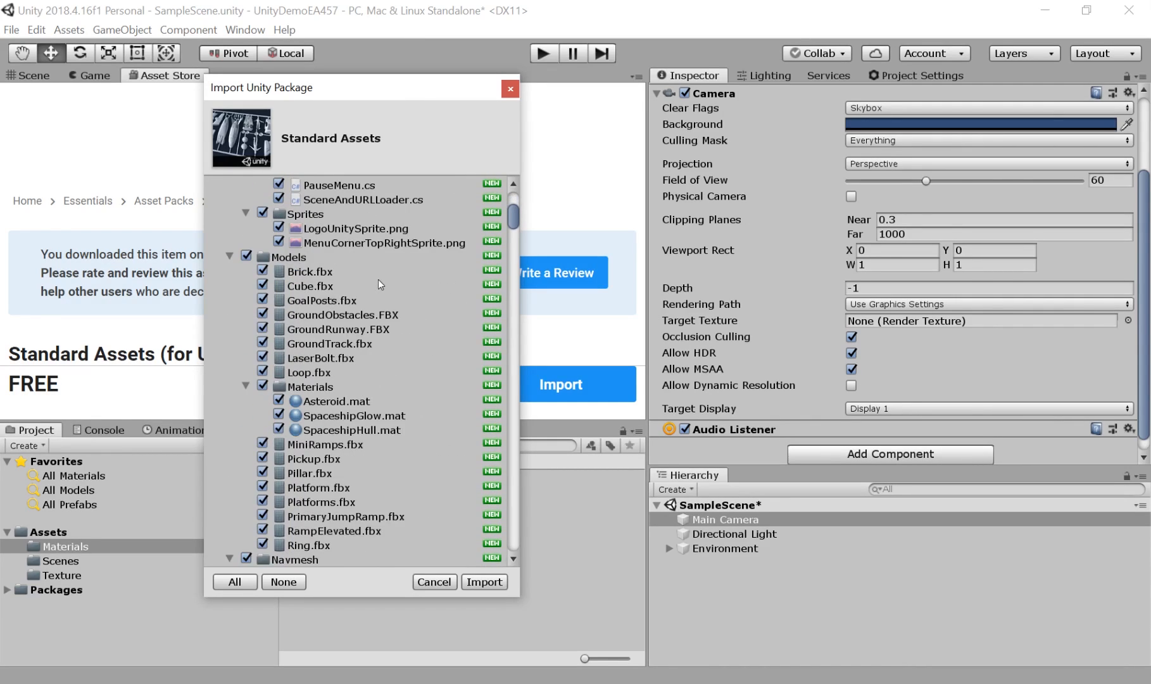
scroll(378, 279, "down", 20)
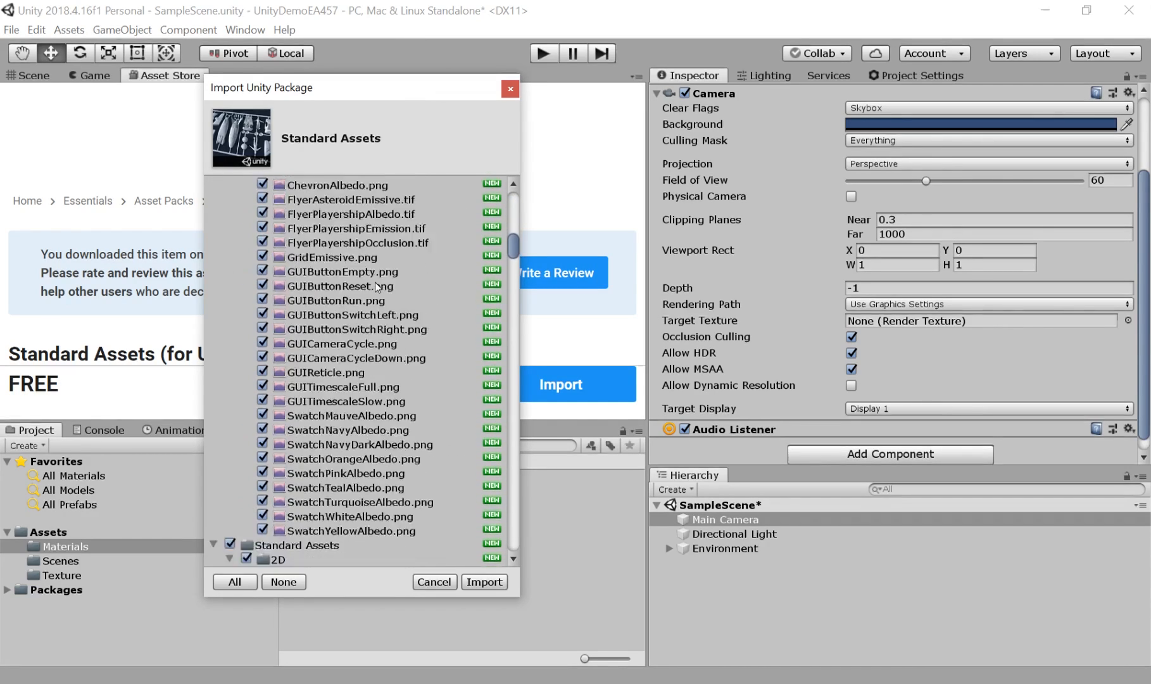
scroll(375, 282, "down", 20)
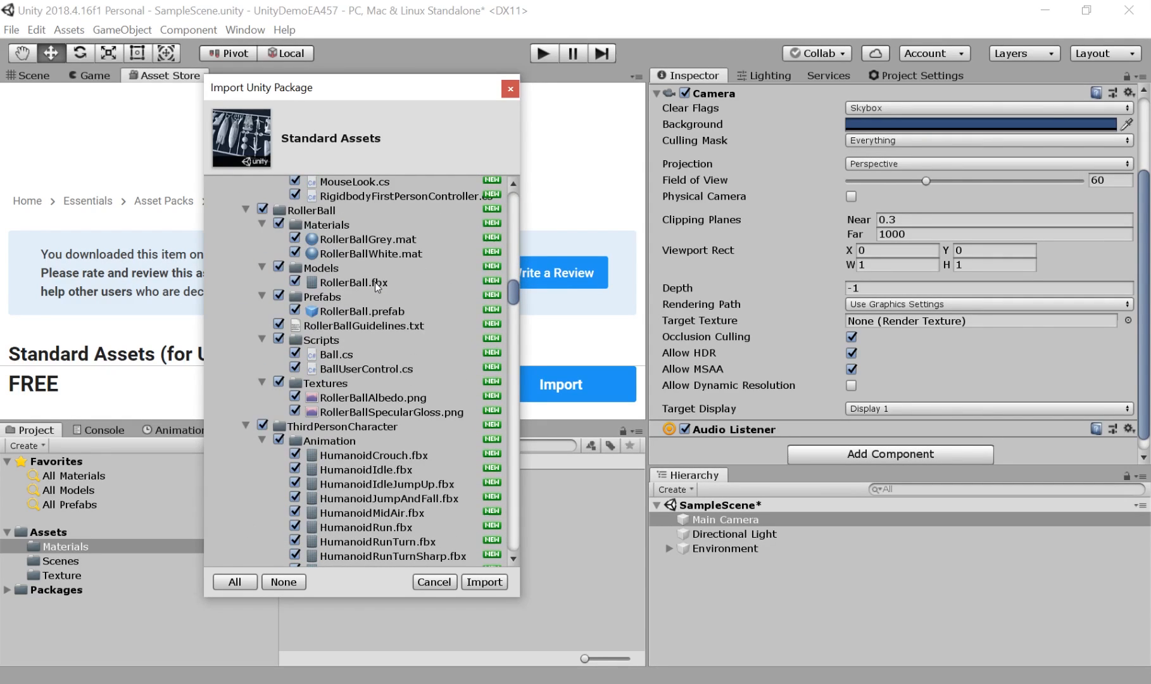
scroll(344, 289, "down", 15)
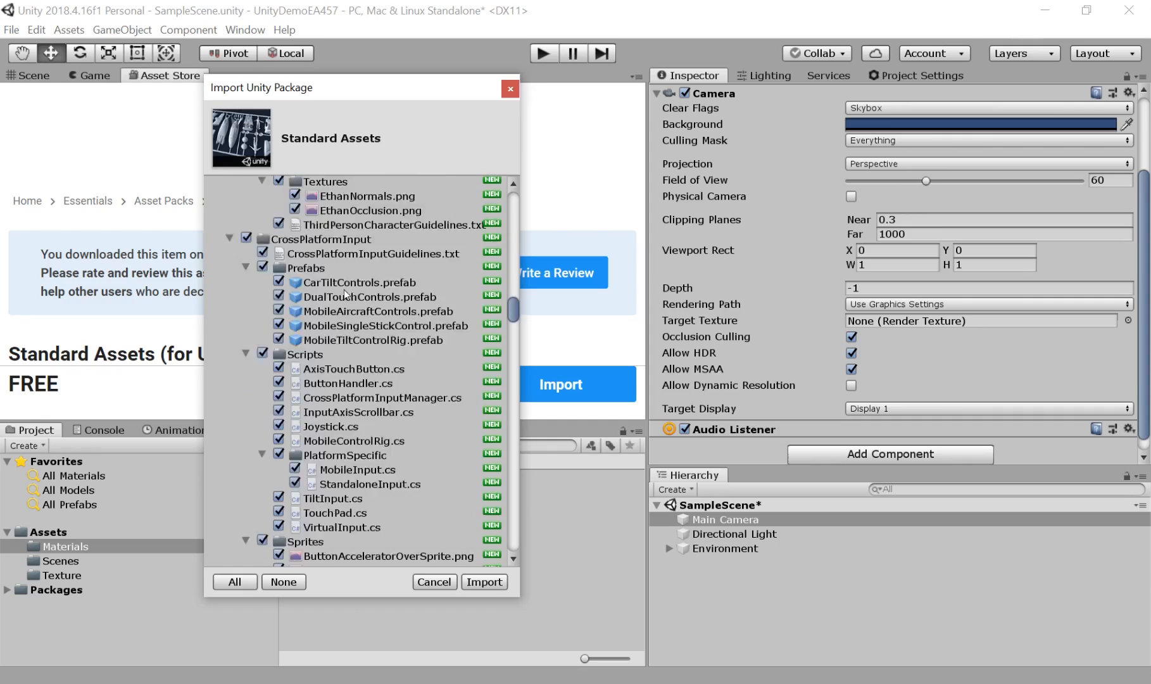
scroll(343, 289, "down", 10)
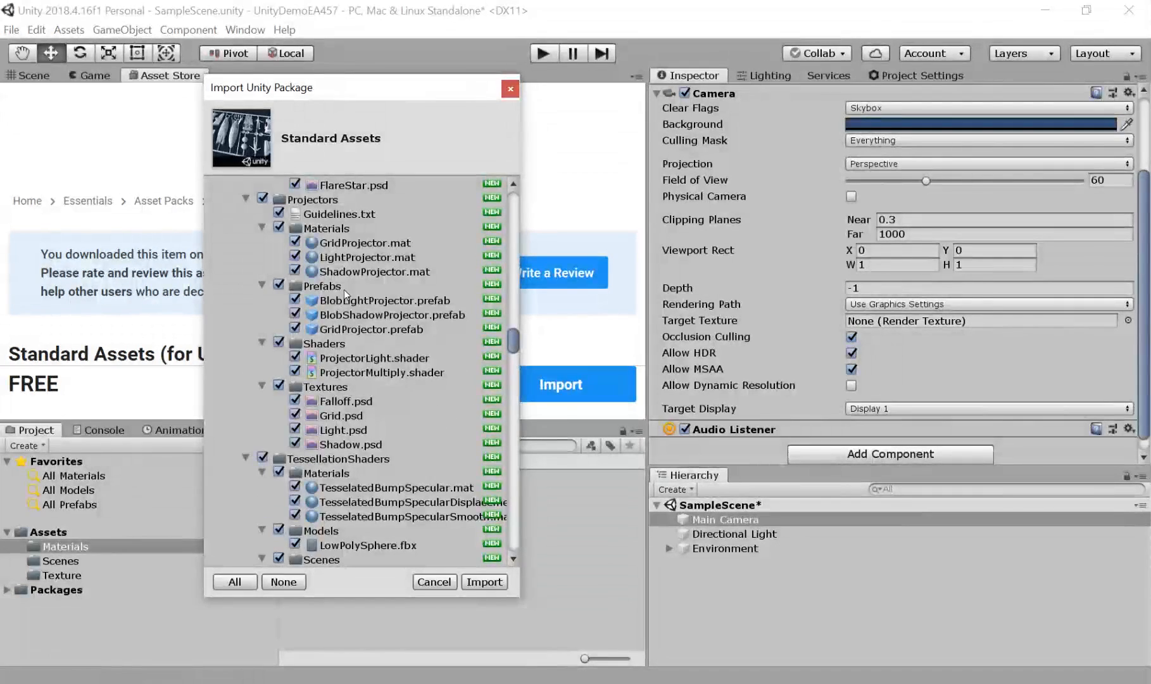
scroll(344, 290, "down", 12)
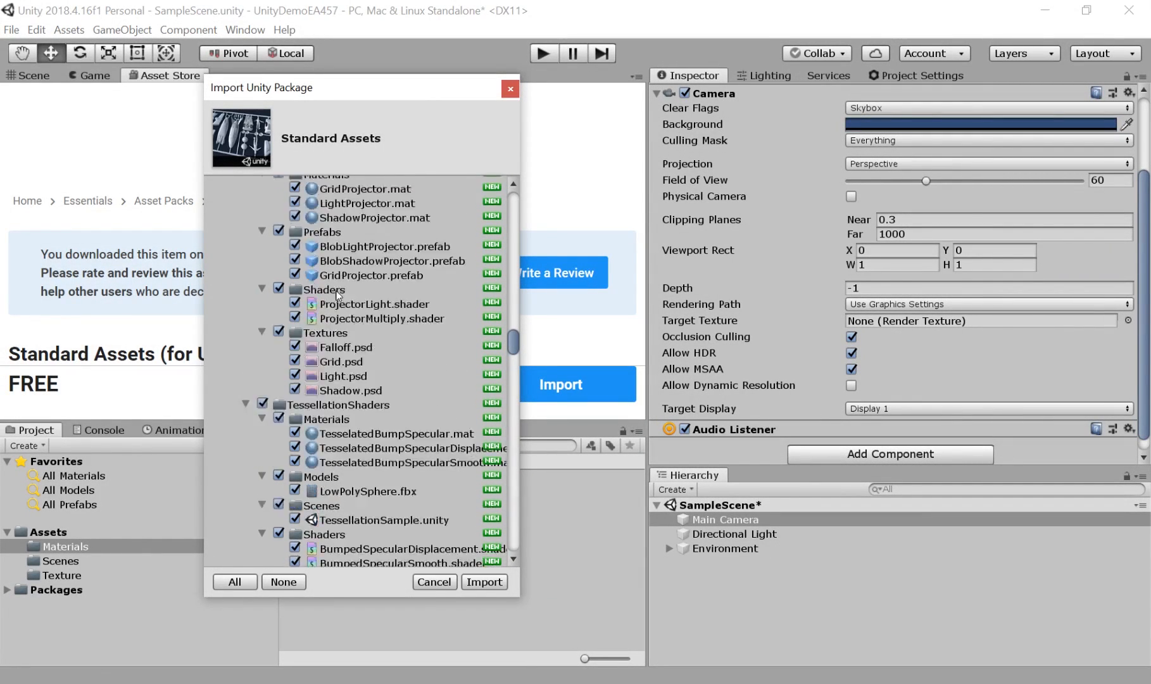
scroll(339, 289, "down", 15)
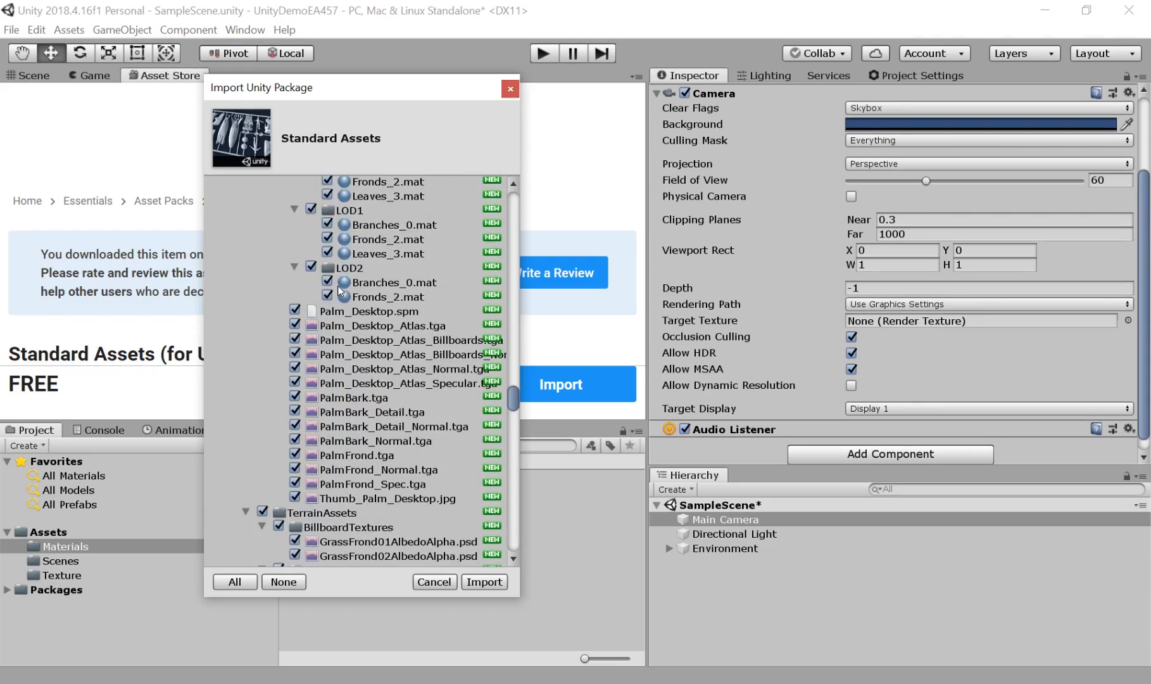
scroll(339, 291, "down", 20)
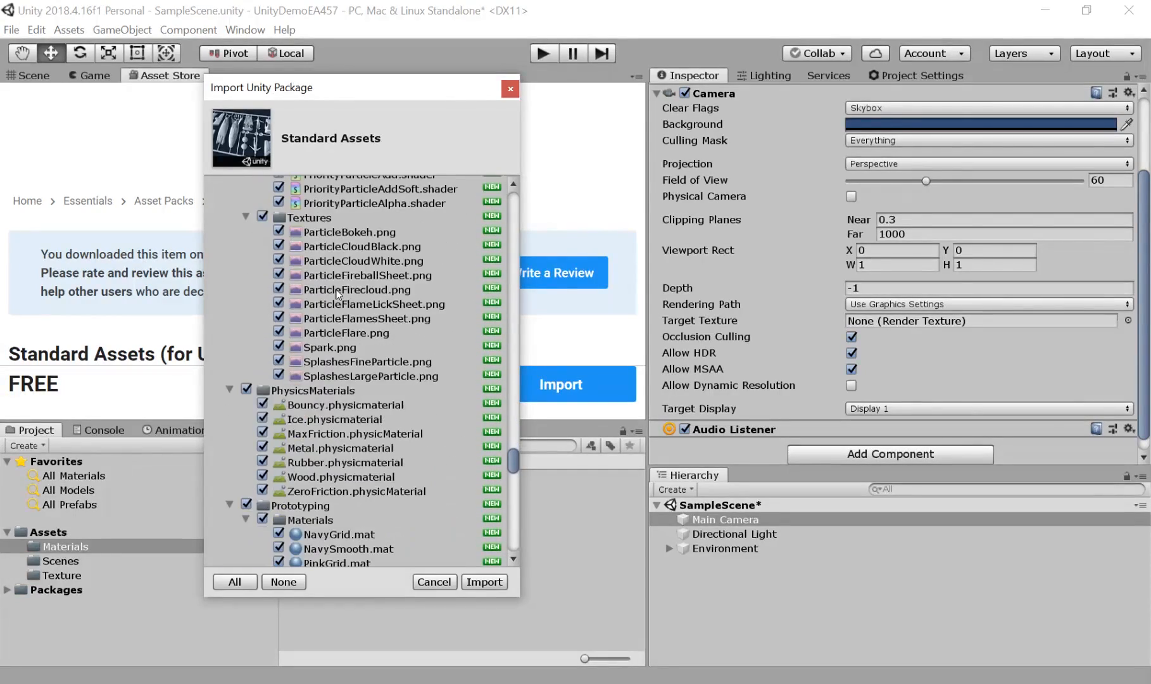
scroll(335, 297, "down", 6)
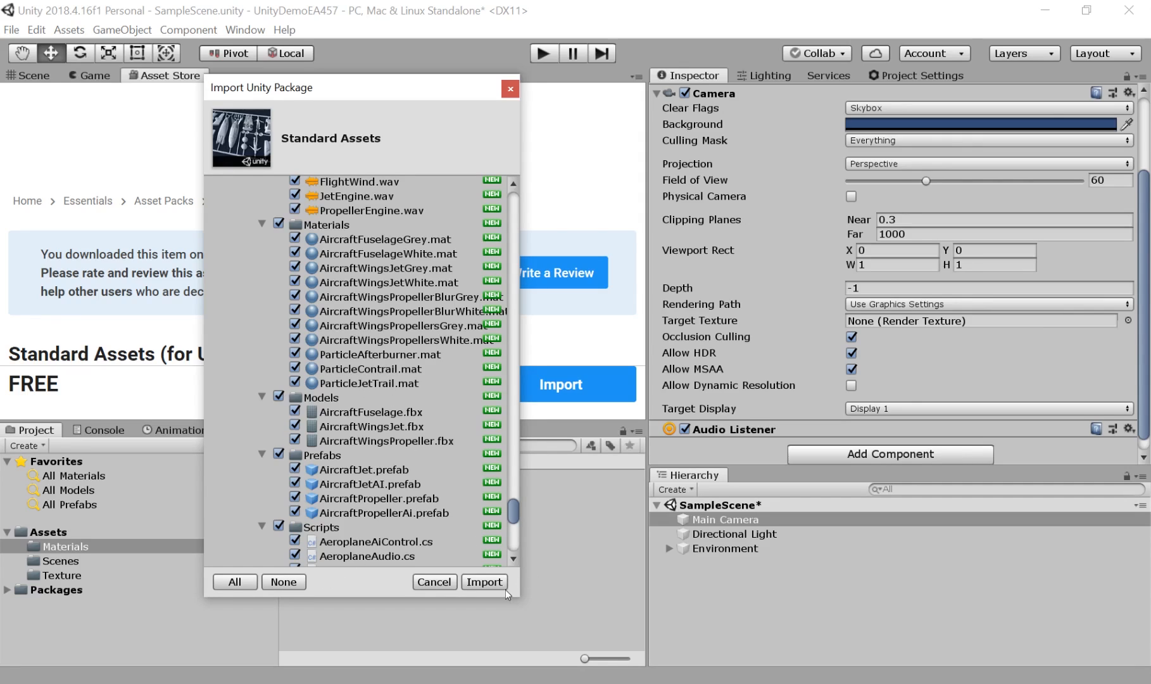
left_click(488, 584)
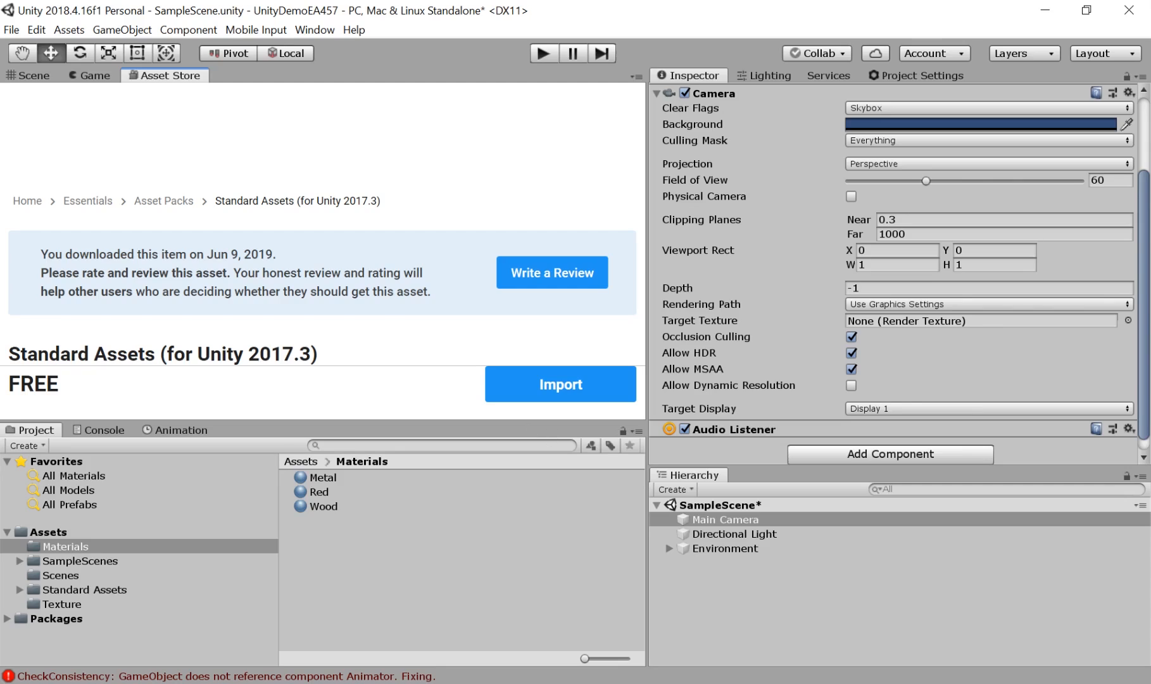
Read through the error messages logged in the Console and clear them.
left_click(454, 676)
scroll(391, 551, "up", 3)
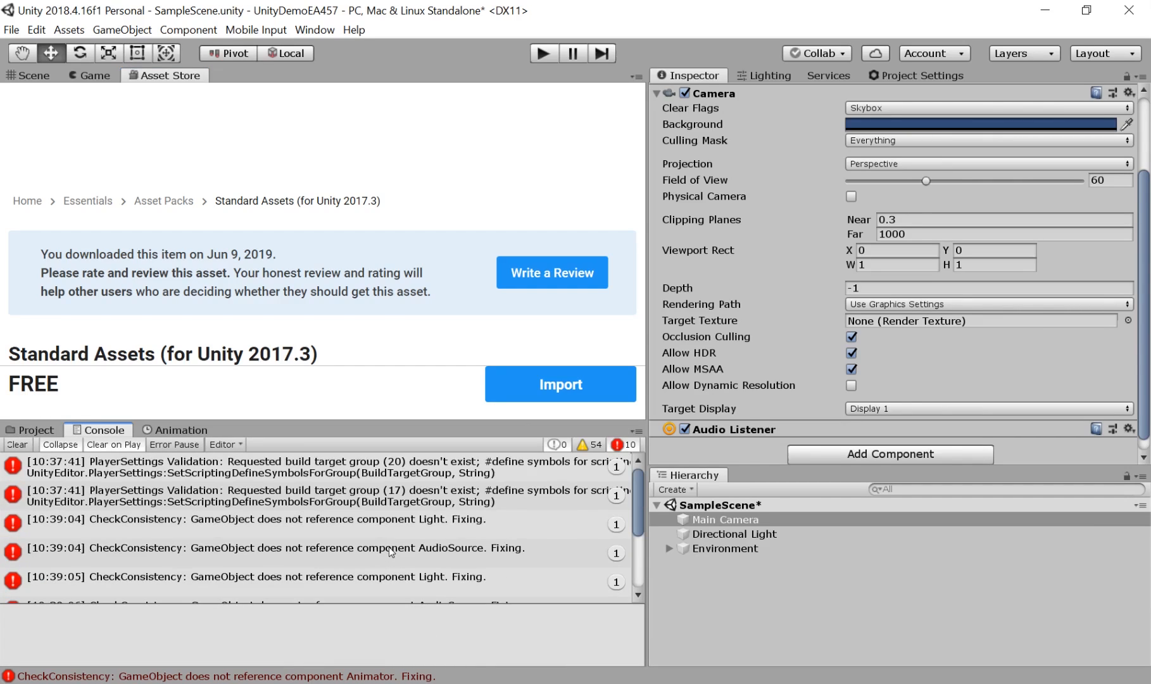
scroll(389, 547, "down", 5)
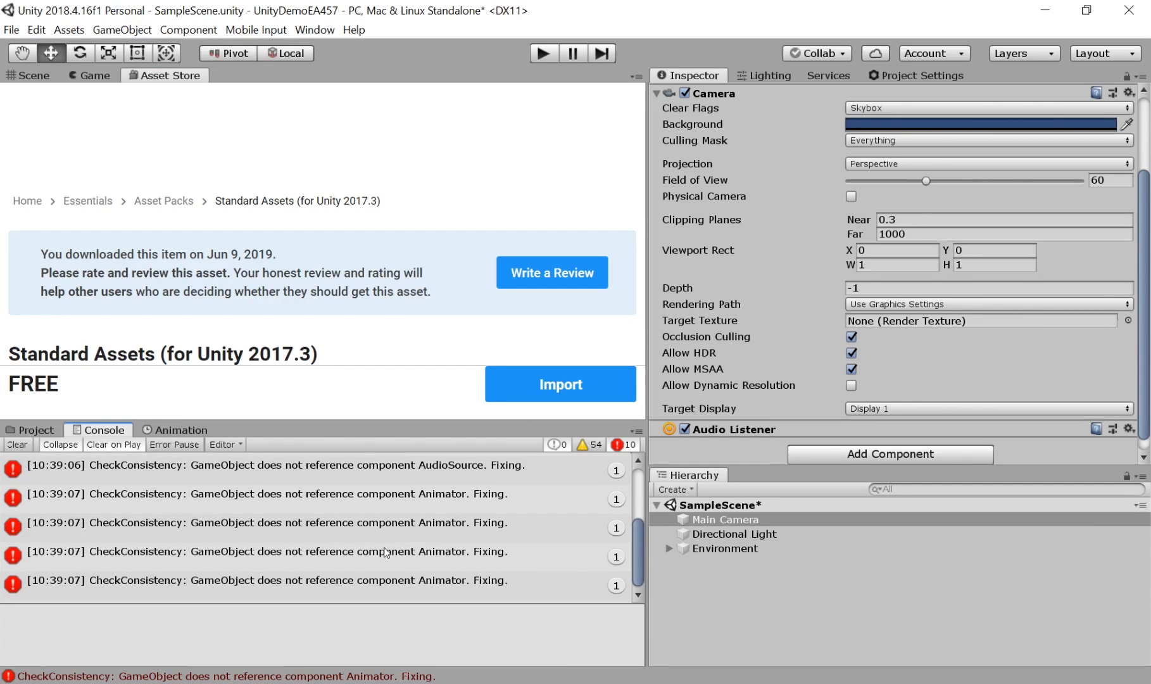
scroll(287, 285, "down", 5)
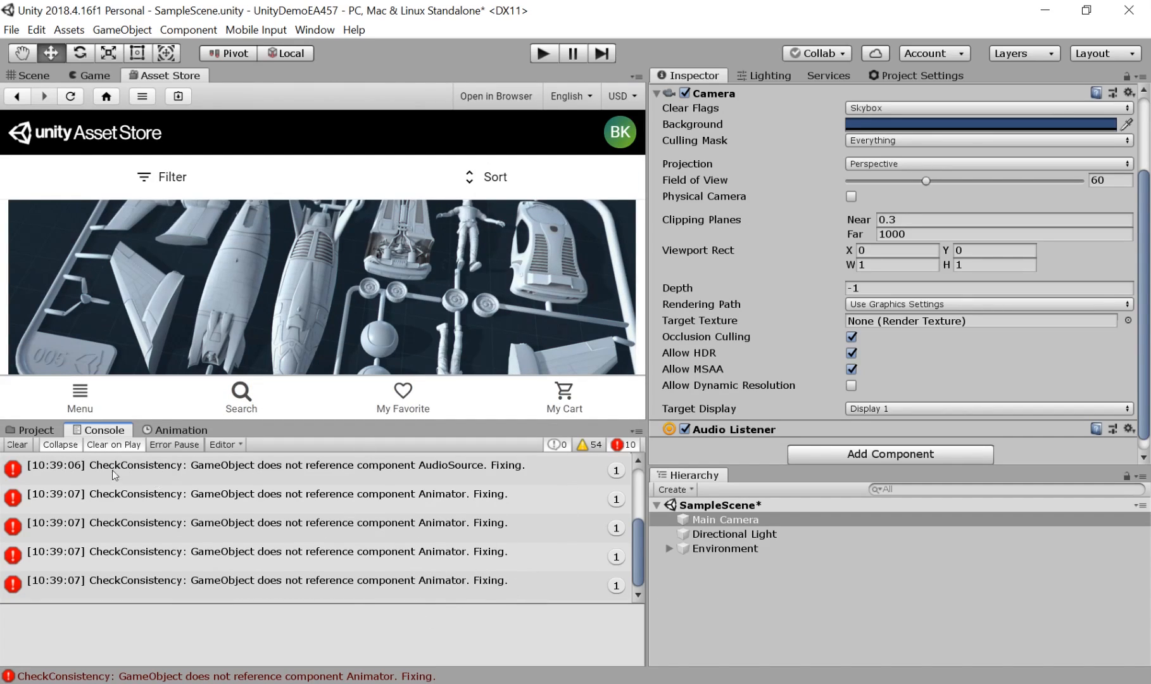
left_click(17, 444)
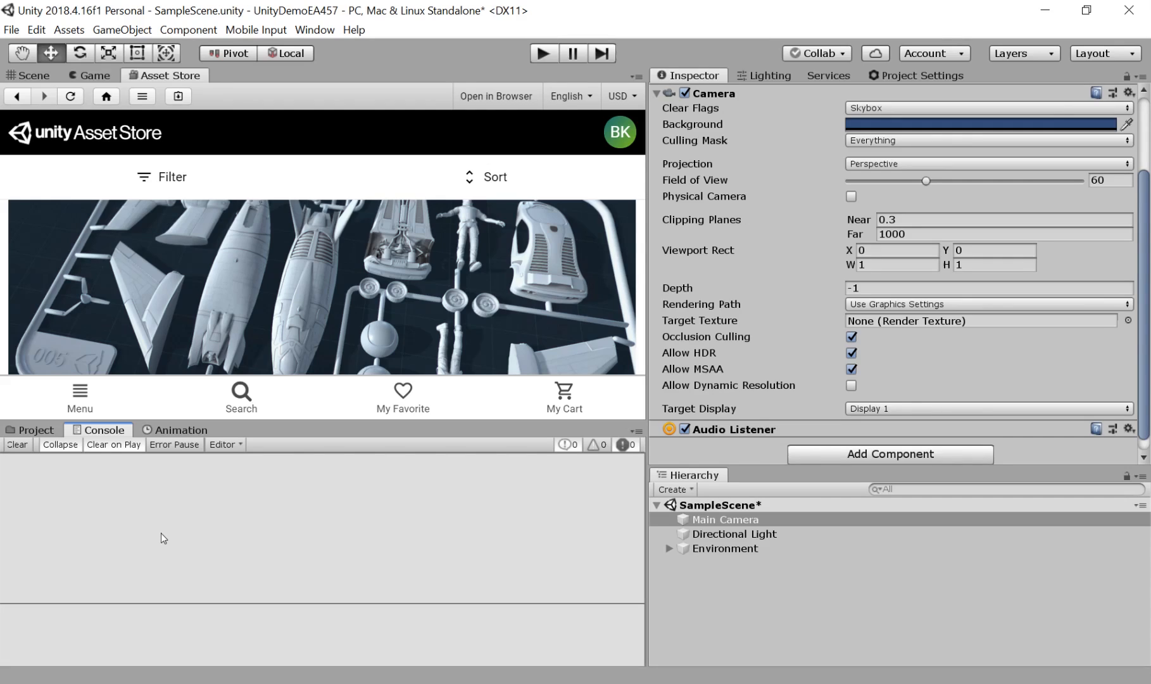
Check the Standard Assets folder, search the project for "fps", and place the FPSController prefab on the terrain in the Scene view.
left_click(28, 432)
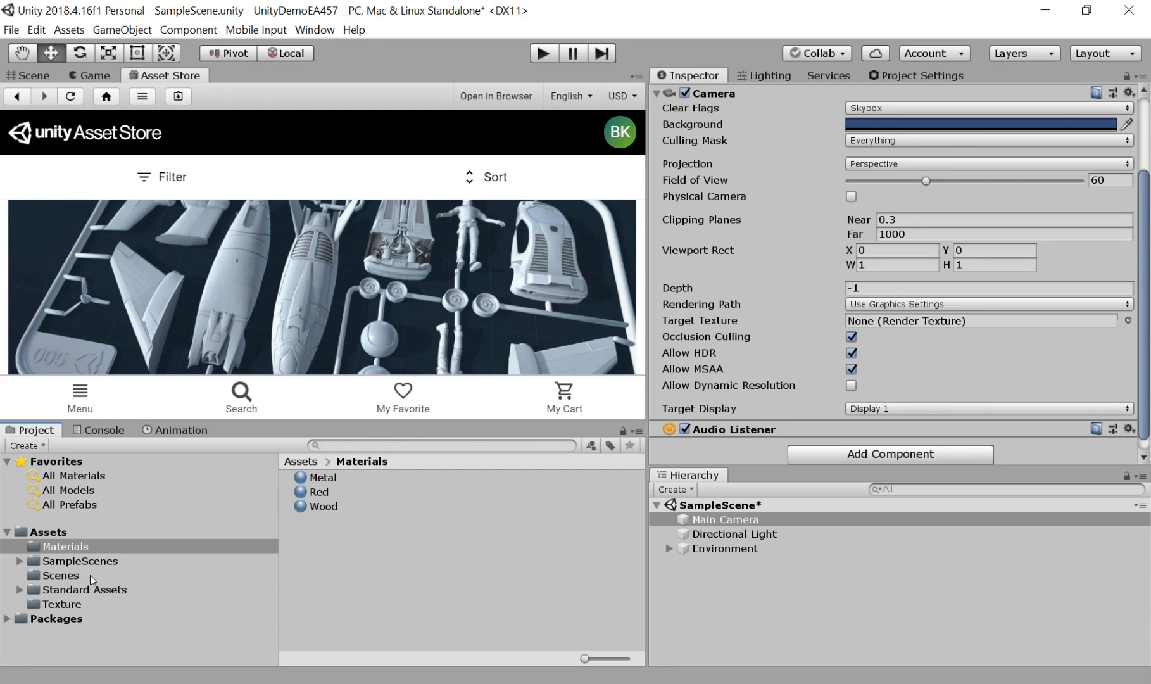
left_click(55, 592)
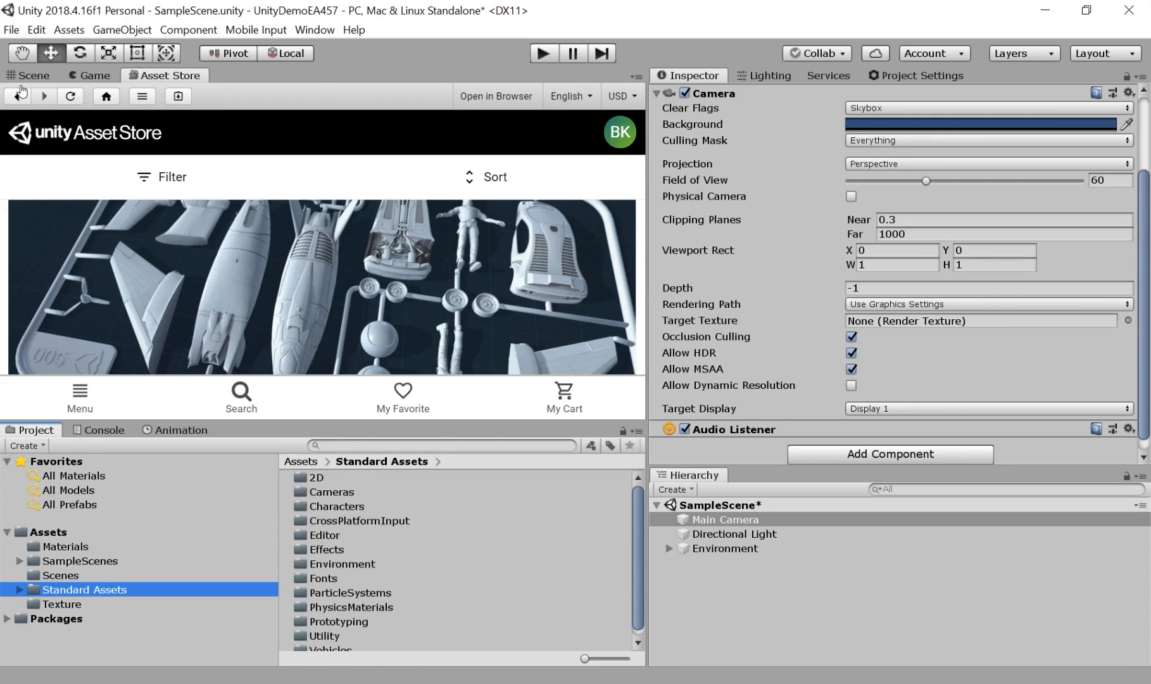
left_click(22, 76)
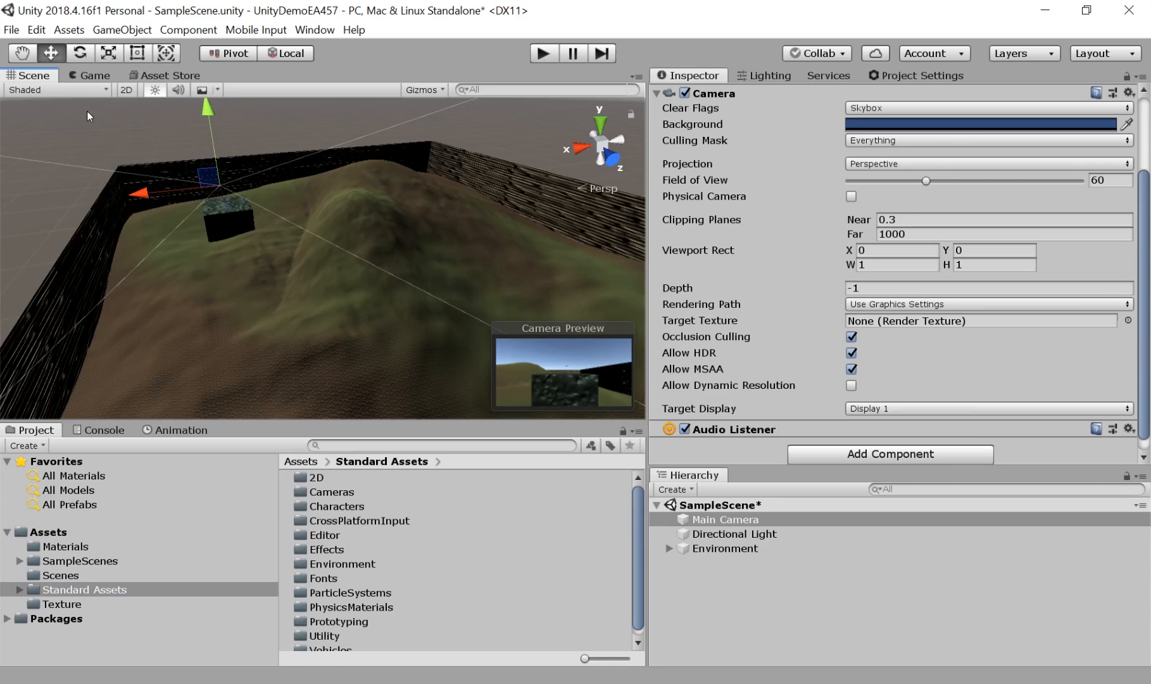
left_click(442, 441)
type("fps")
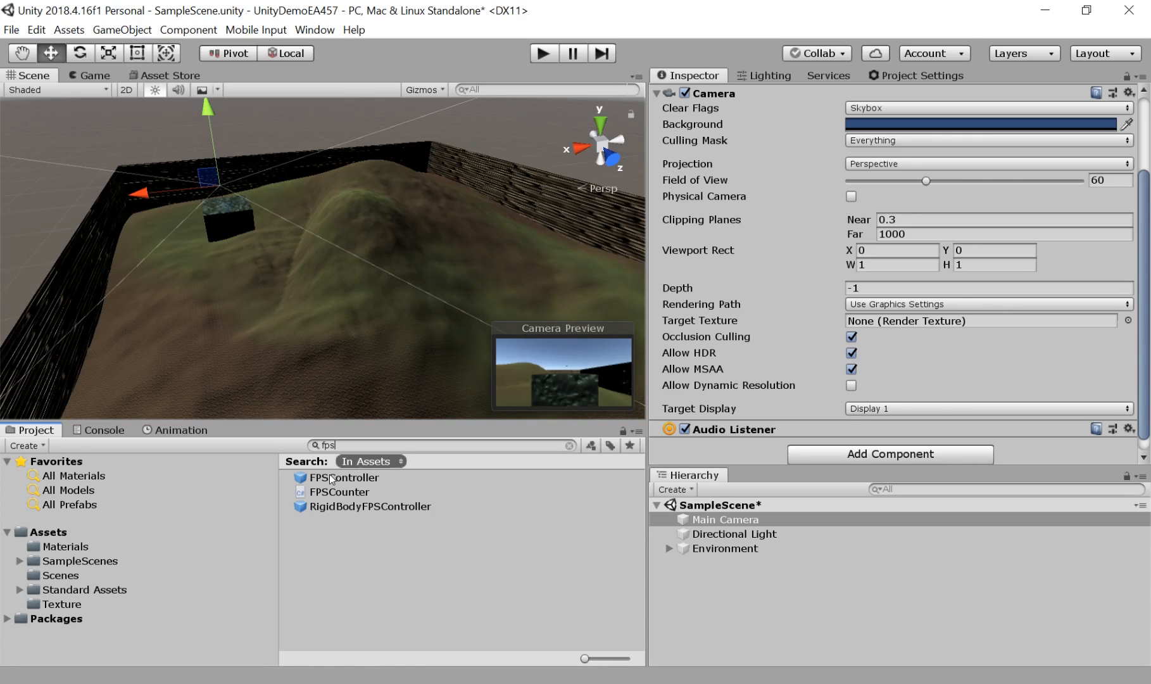
left_click_drag(330, 475, 293, 279)
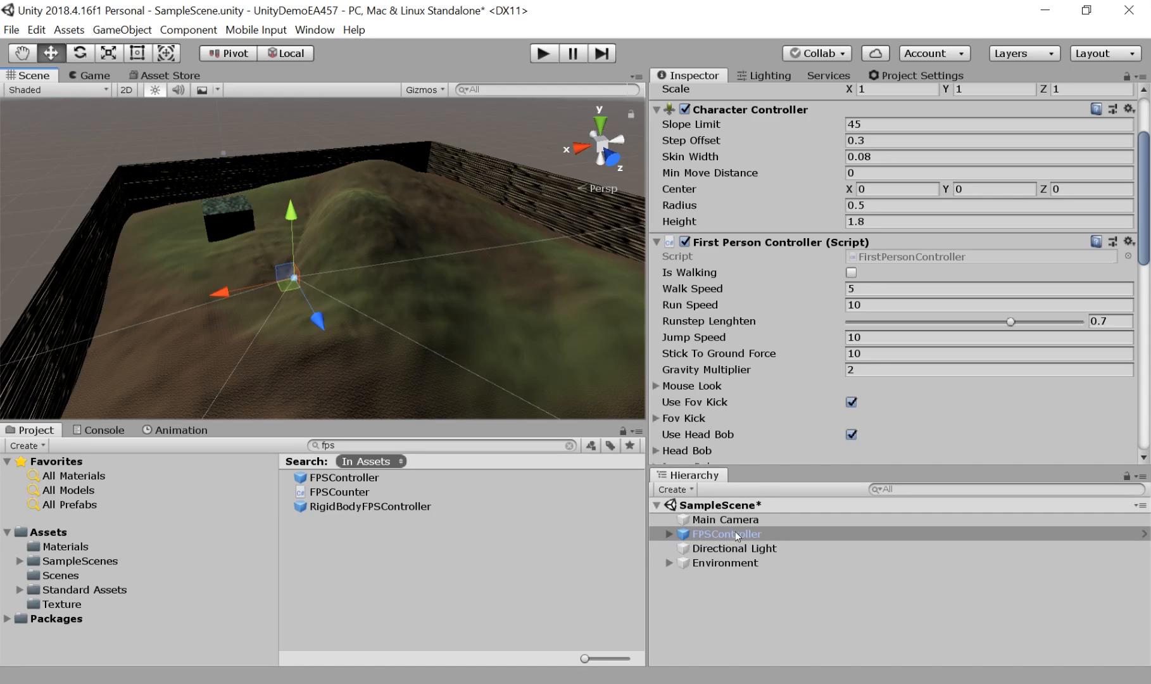
Inspect the camera on the FPSController's FirstPersonCharacter child and delete the separate Main Camera from the scene.
left_click(671, 534)
left_click(705, 547)
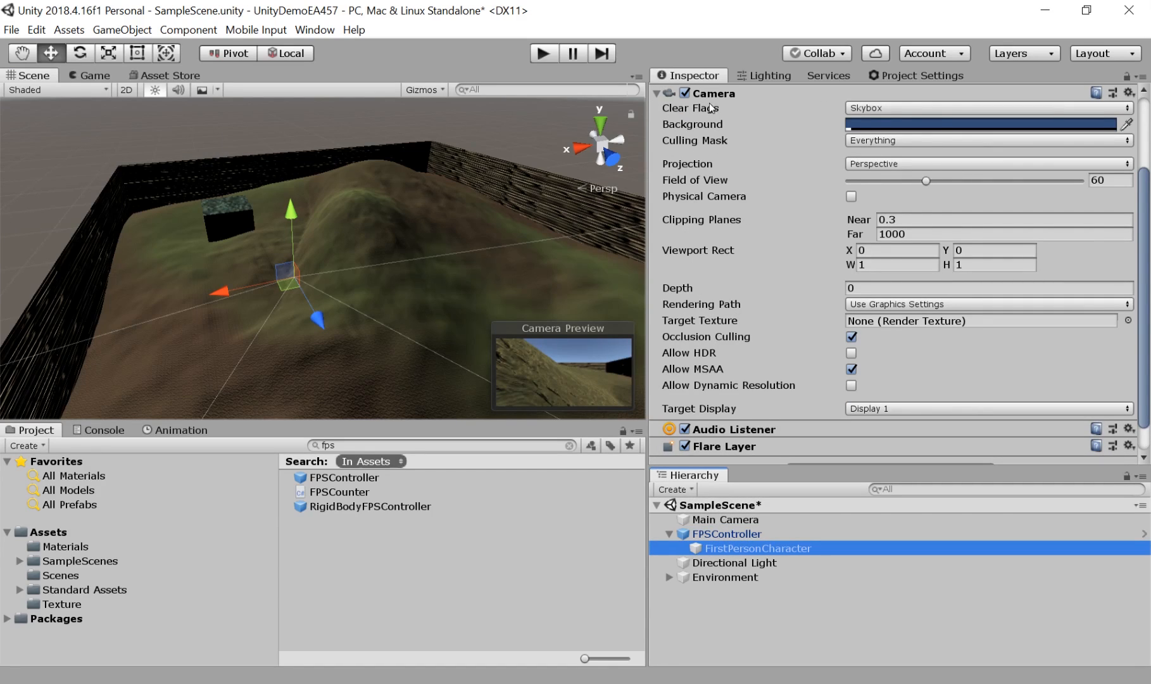
mouse_move(712, 107)
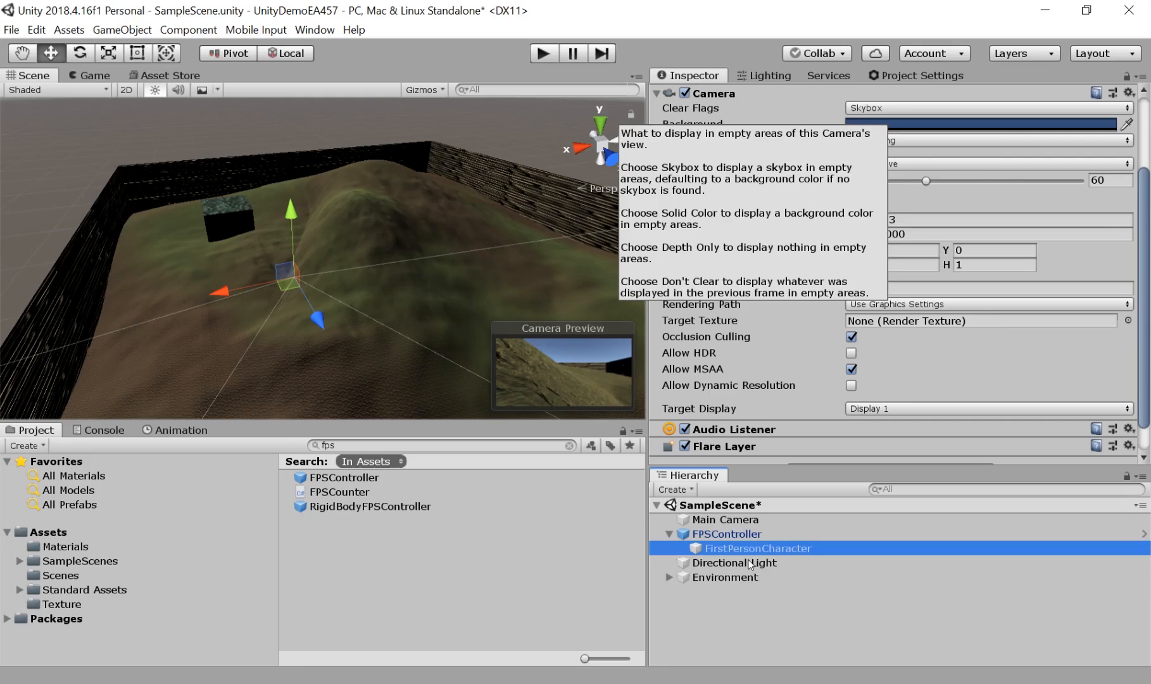
left_click(713, 522)
key("Delete")
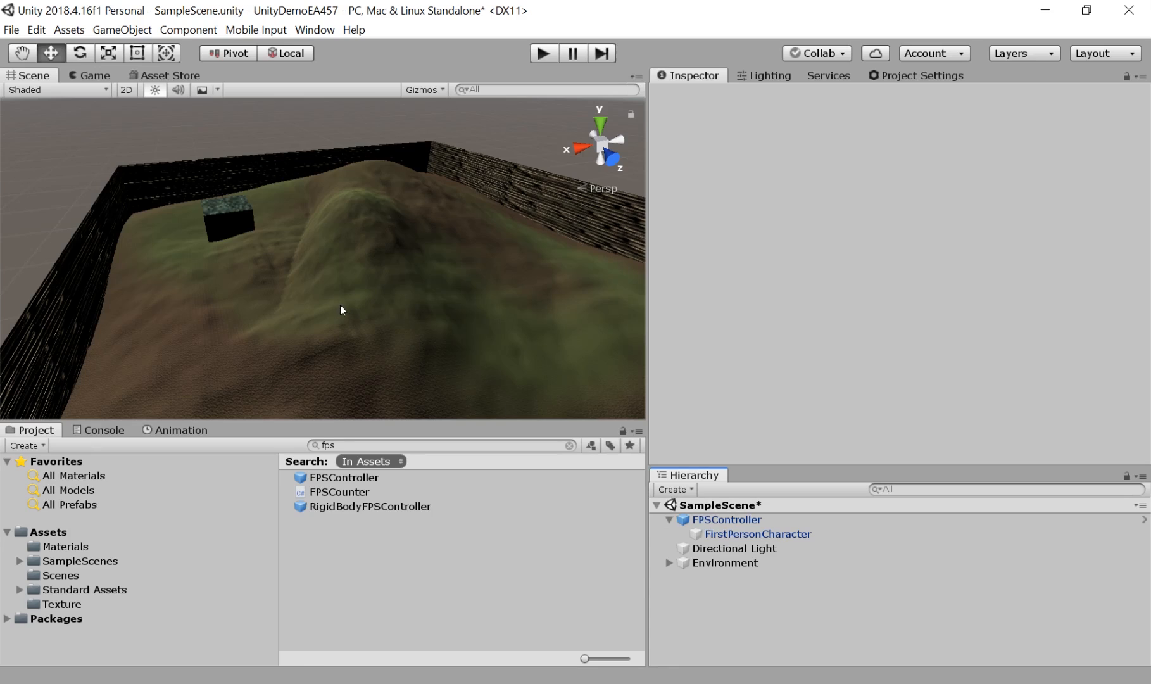
Play-test the scene by walking the FPSController forward across the terrain, looking around, and ending play mode.
left_click(542, 54)
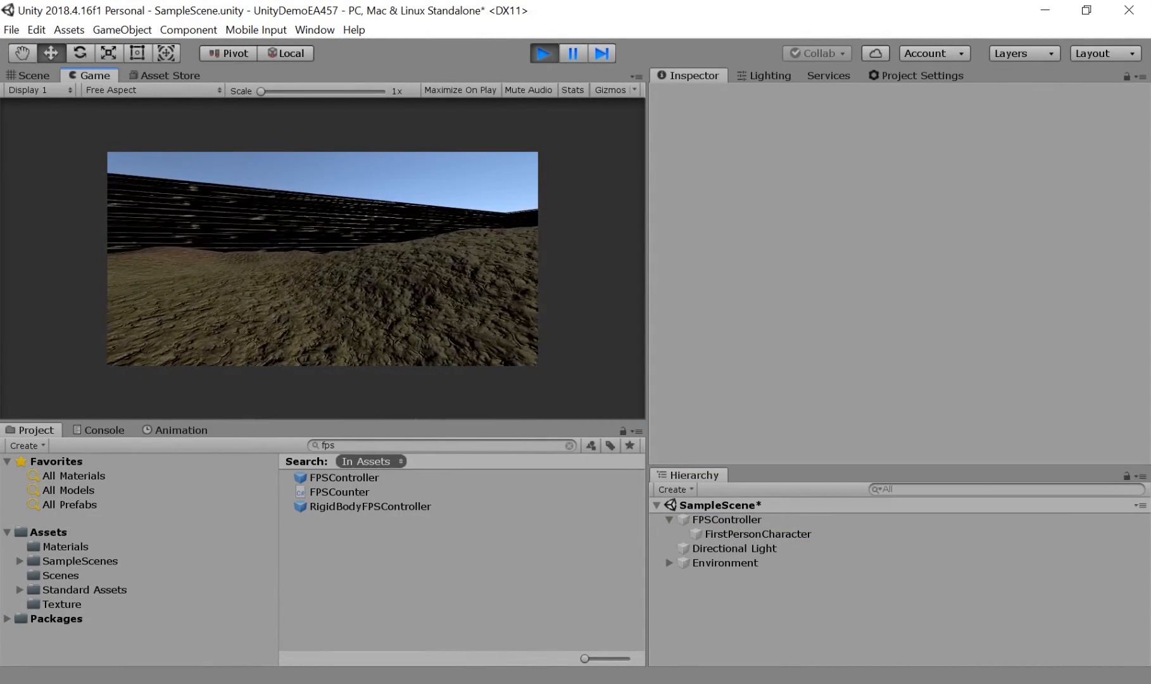
key("w")
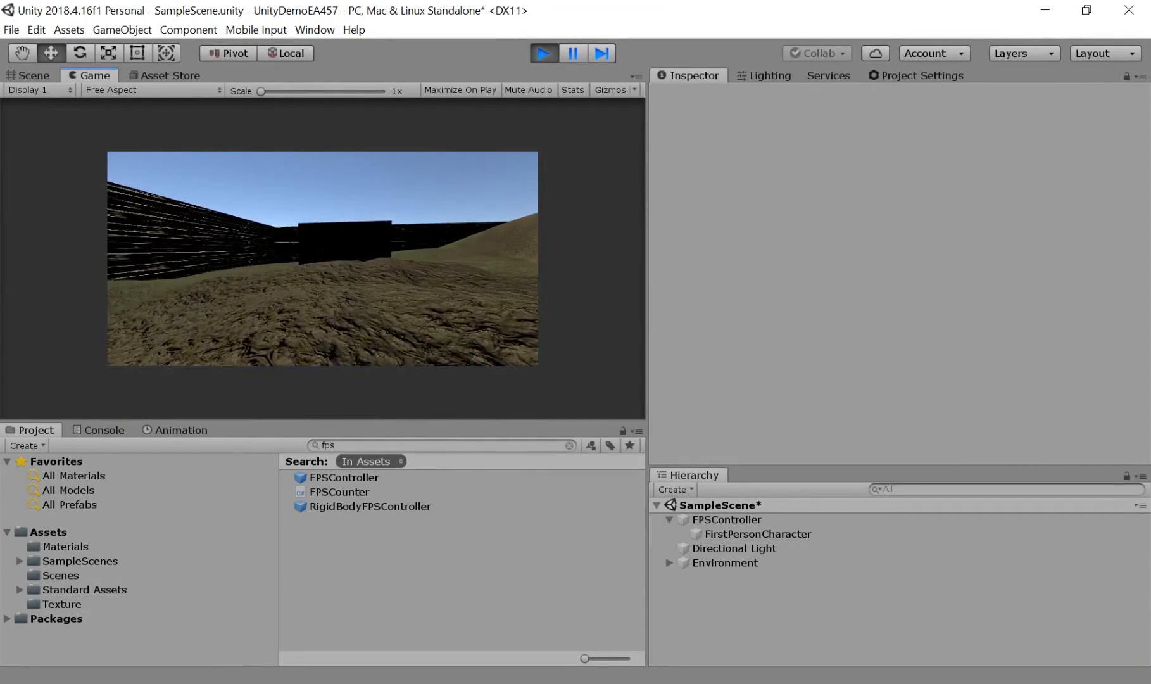
key("w")
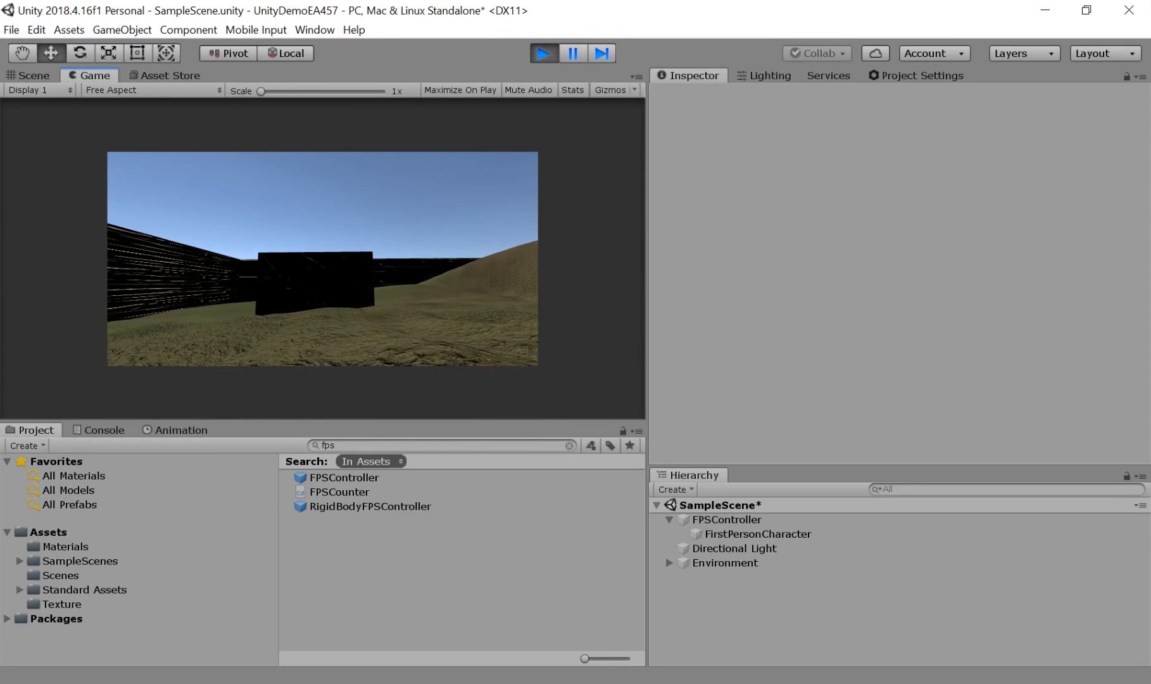
key("w")
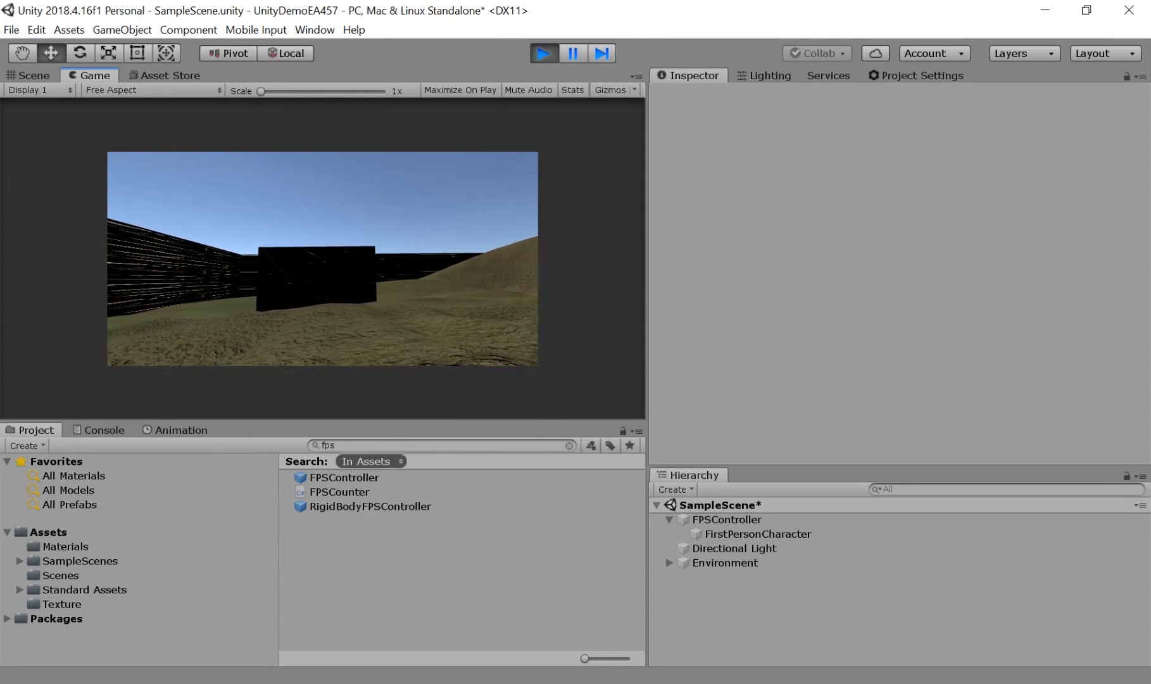
key("w")
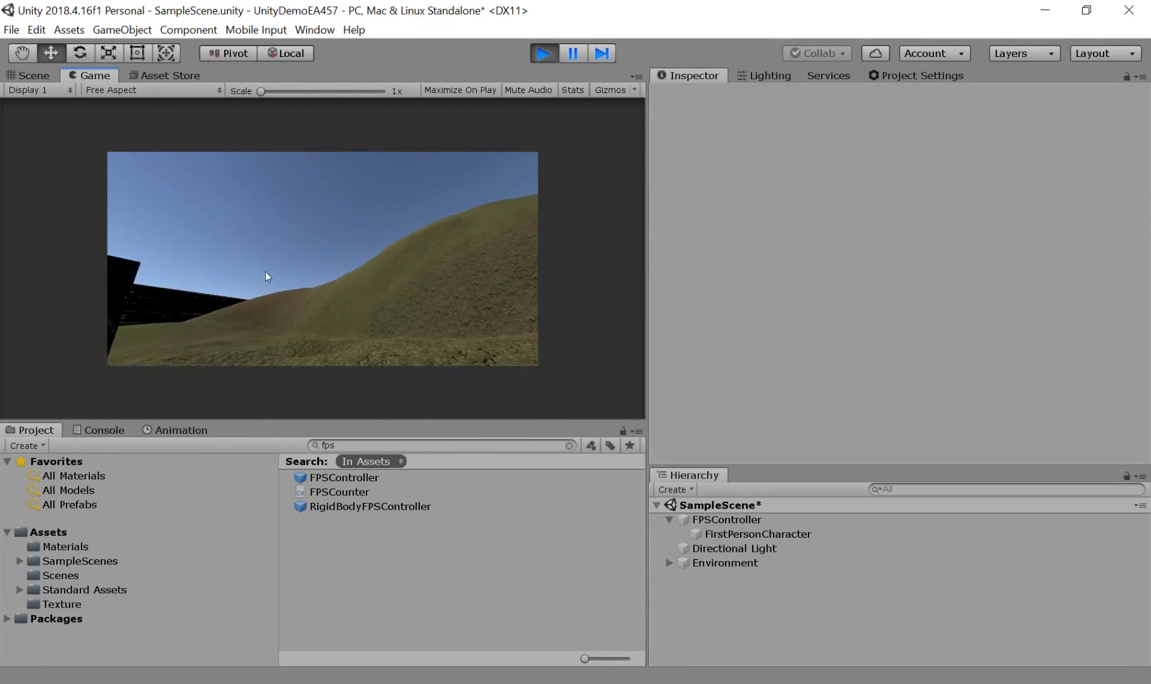
left_click(544, 60)
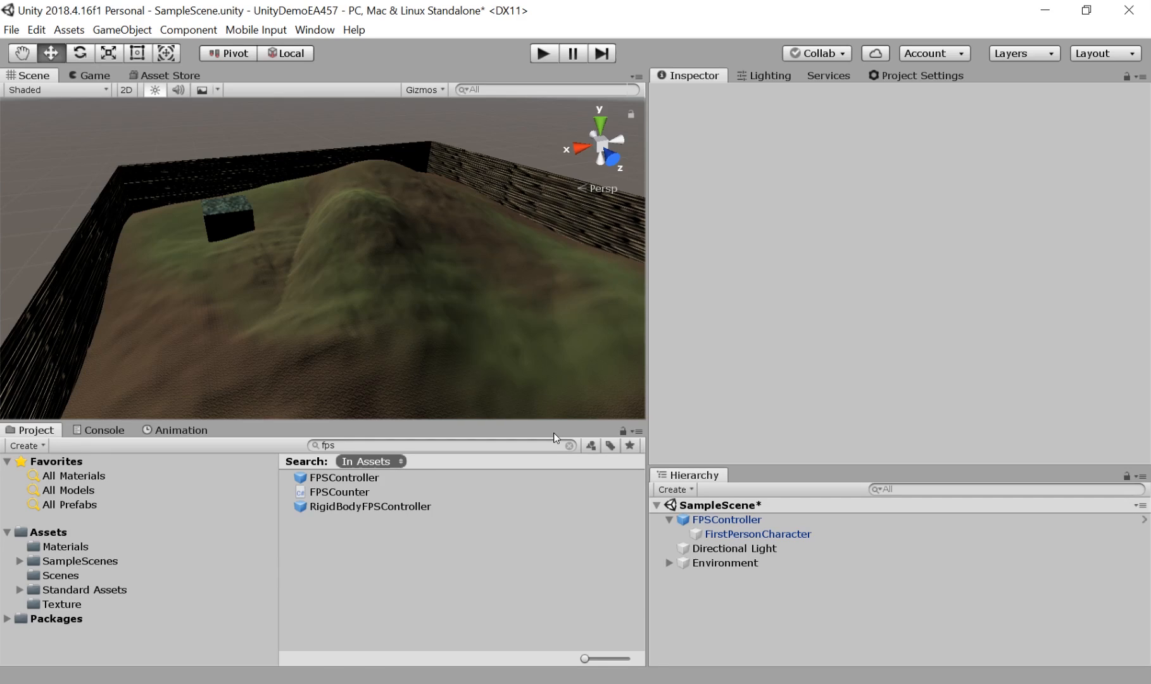
Add a cylinder to the scene as a separate top-level object and frame it in the Scene view.
left_click(669, 519)
right_click(742, 604)
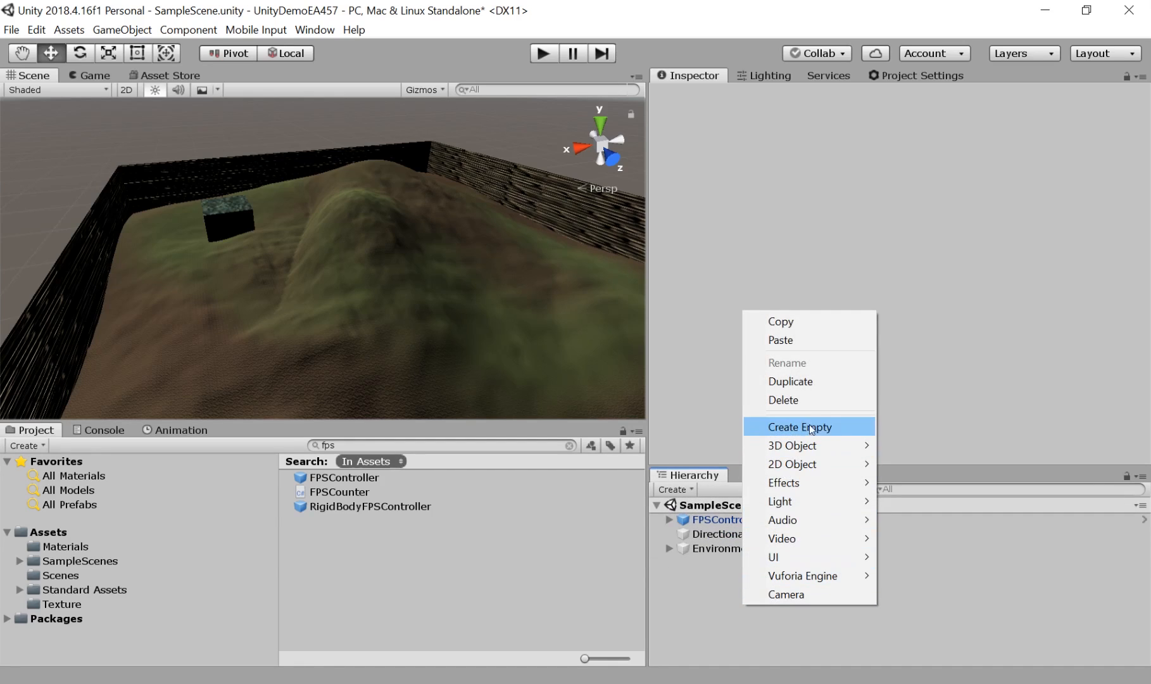
mouse_move(825, 450)
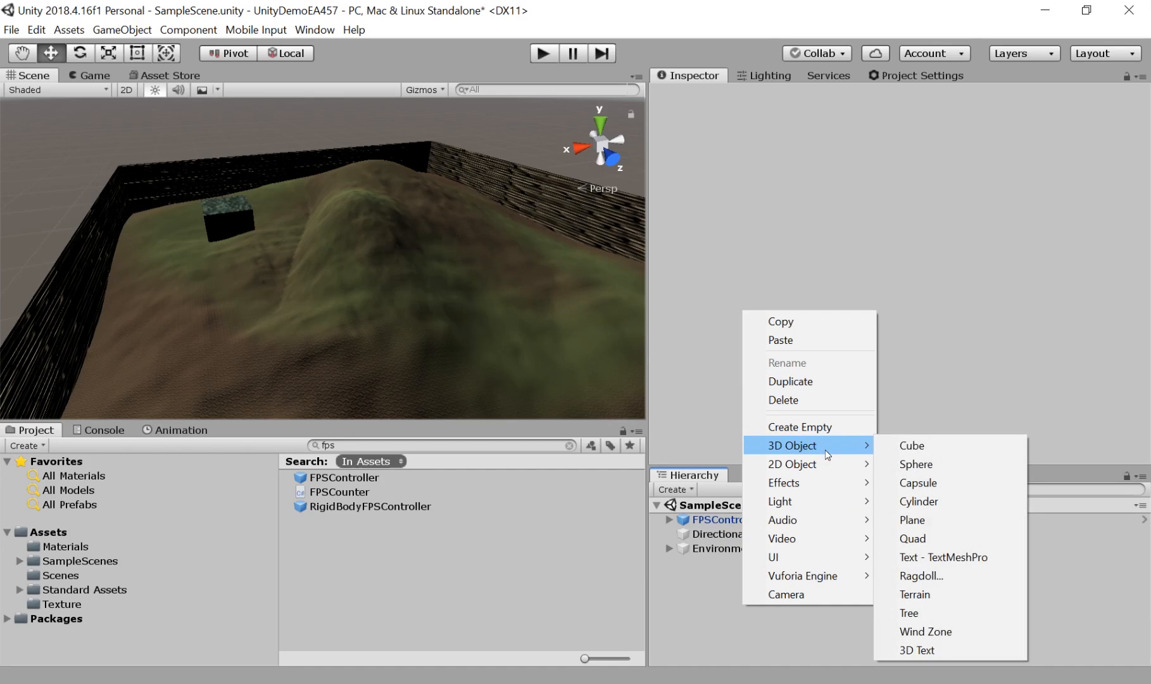
left_click(919, 500)
key("f")
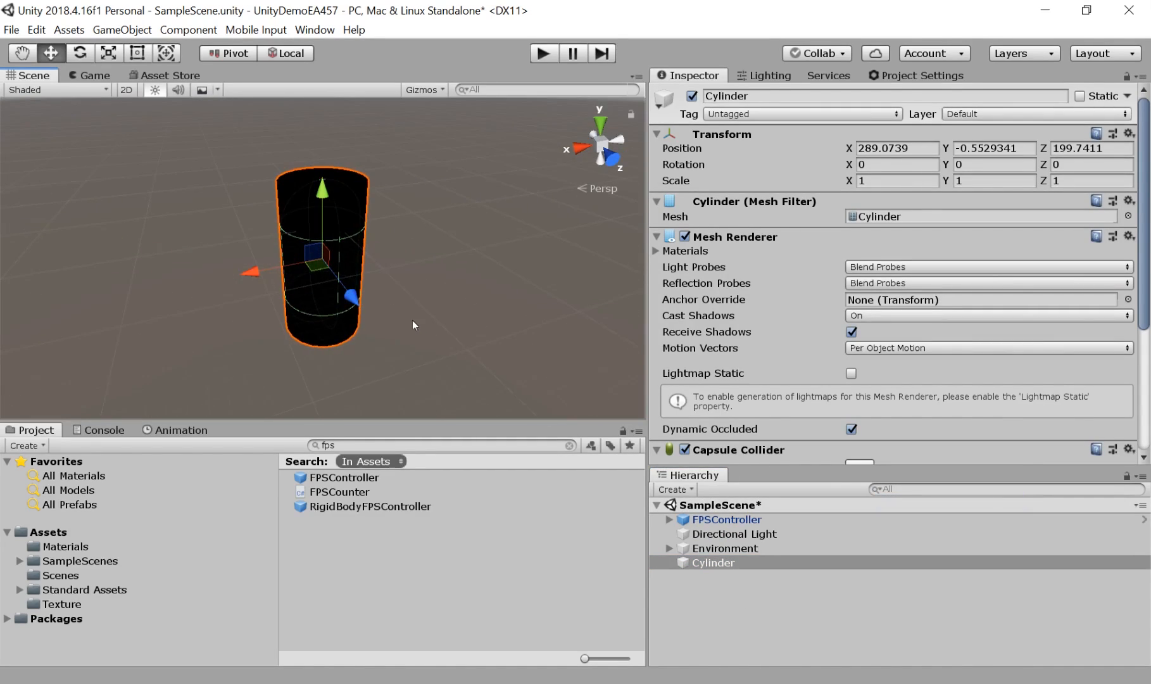
middle_click_drag(394, 292, 398, 287)
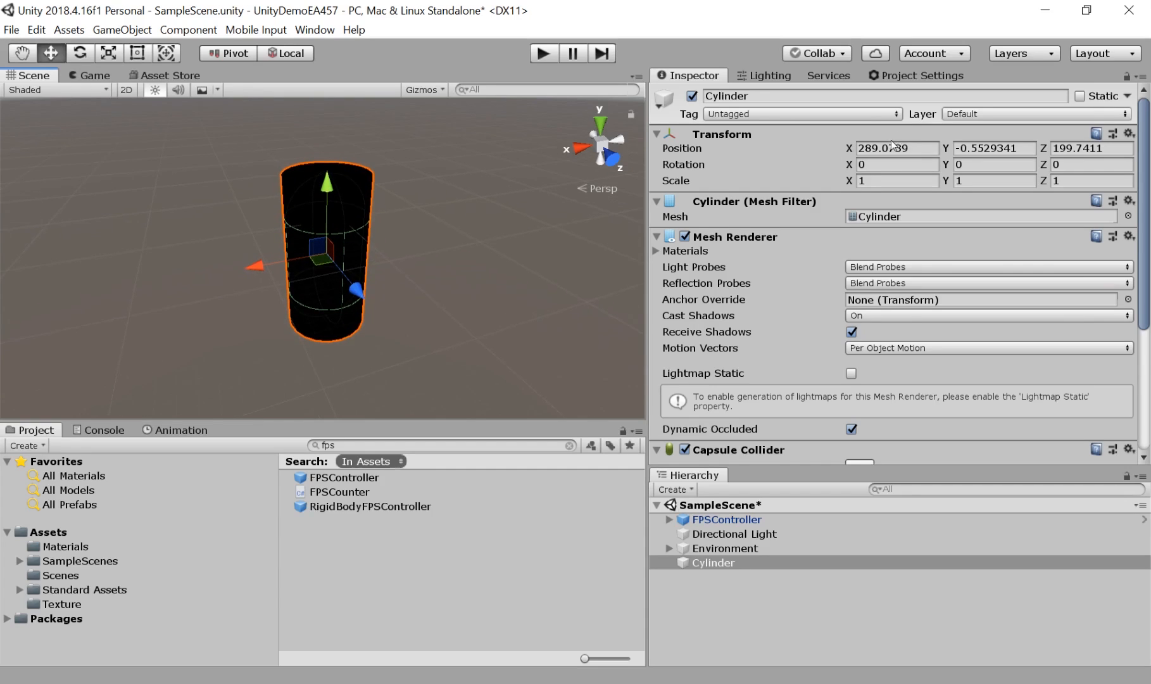
Try out the cylinder's Y and Z rotation, keeping Y at 0 and setting Z to 90.
left_click_drag(946, 164, 366, 188)
key("ctrl+z")
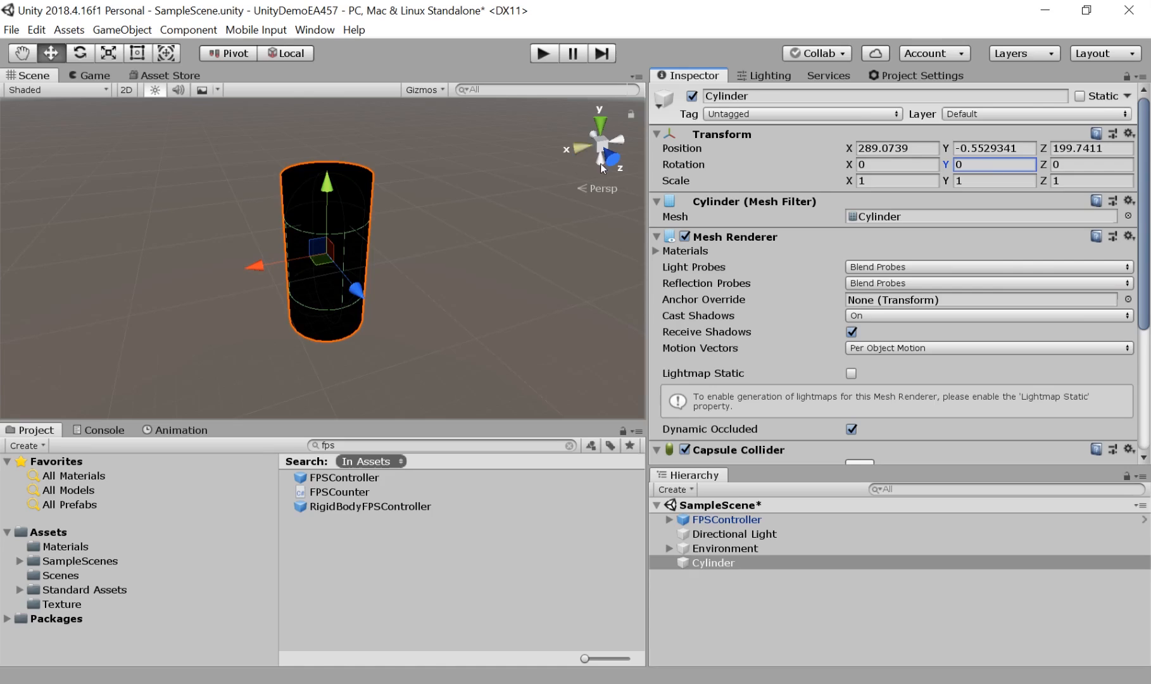
left_click_drag(1043, 164, 744, 184)
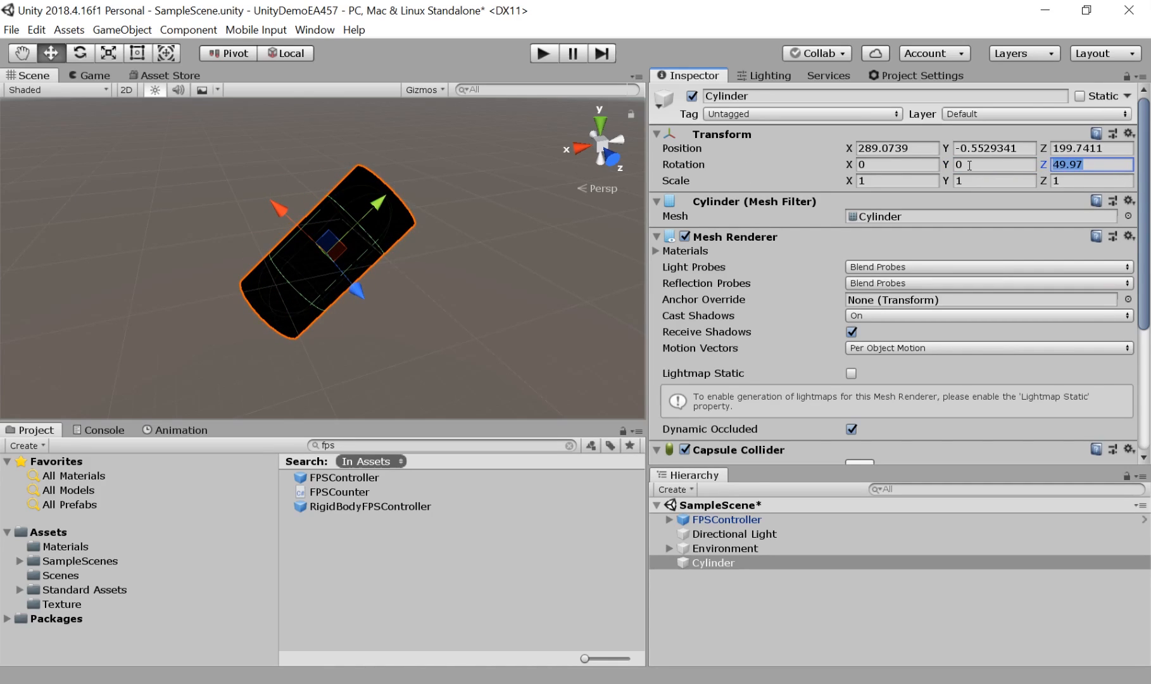
type("90")
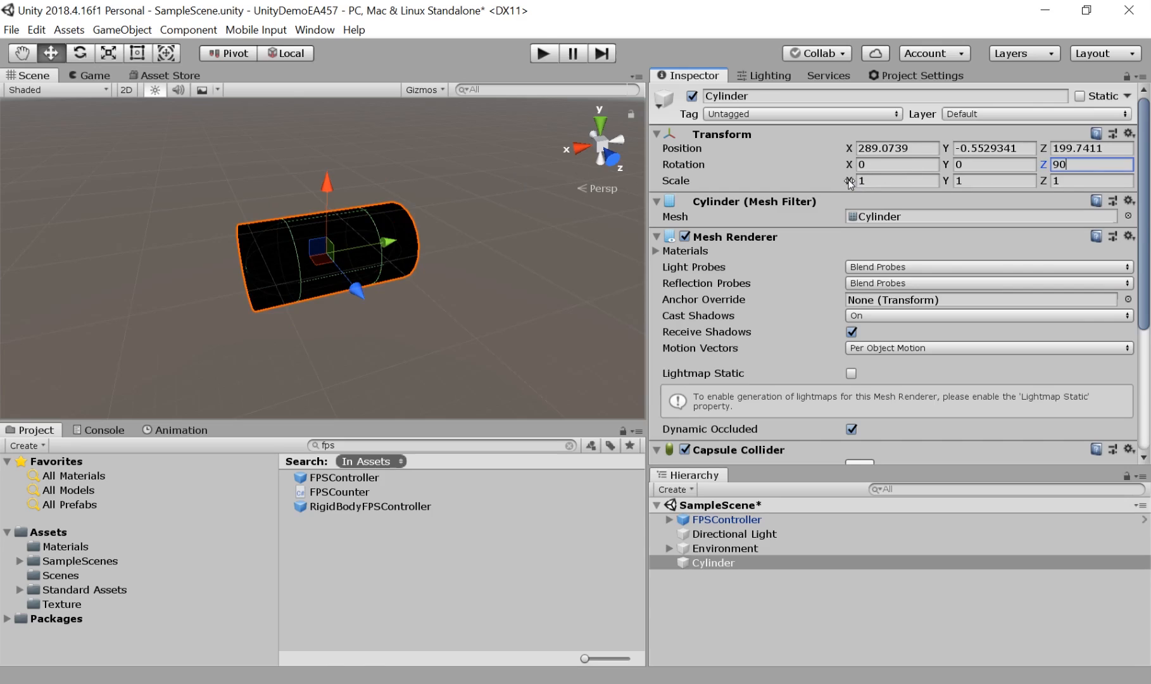
Flatten the cylinder into a coin shape by setting its Y scale to 0.1, keeping X scale at 1.
mouse_move(848, 180)
left_mouse_down()
mouse_move(877, 181)
mouse_move(841, 185)
mouse_move(855, 185)
left_mouse_up()
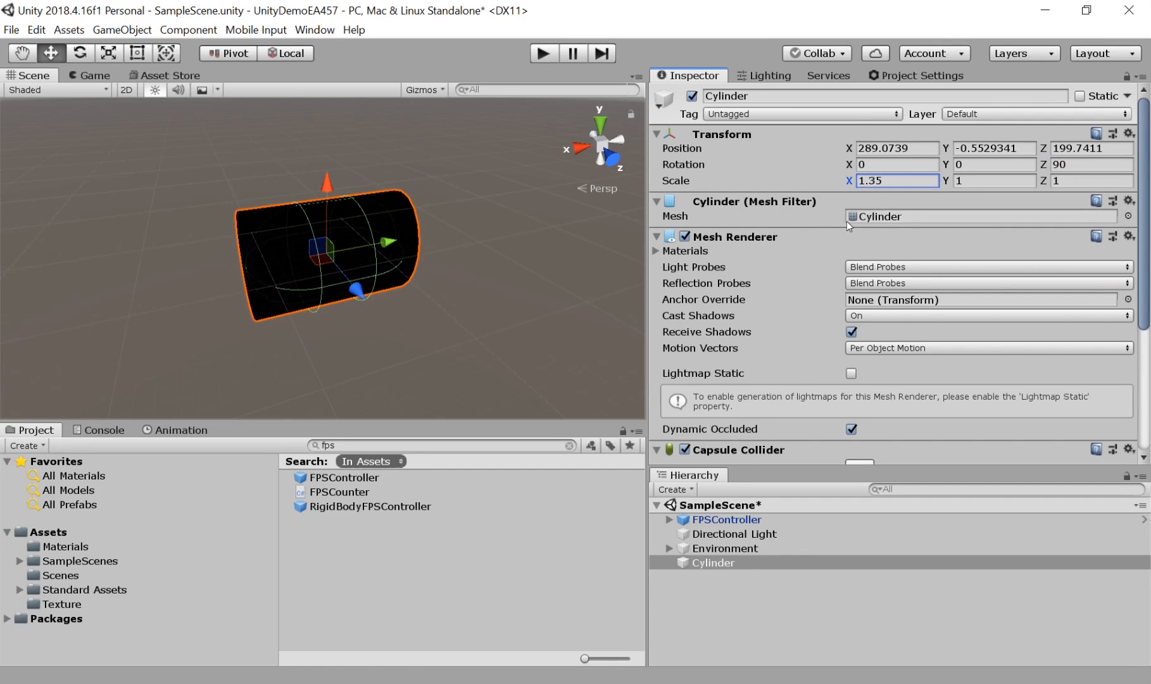
key("ctrl+z")
left_click_drag(946, 181, 920, 184)
left_click_drag(991, 186, 922, 171)
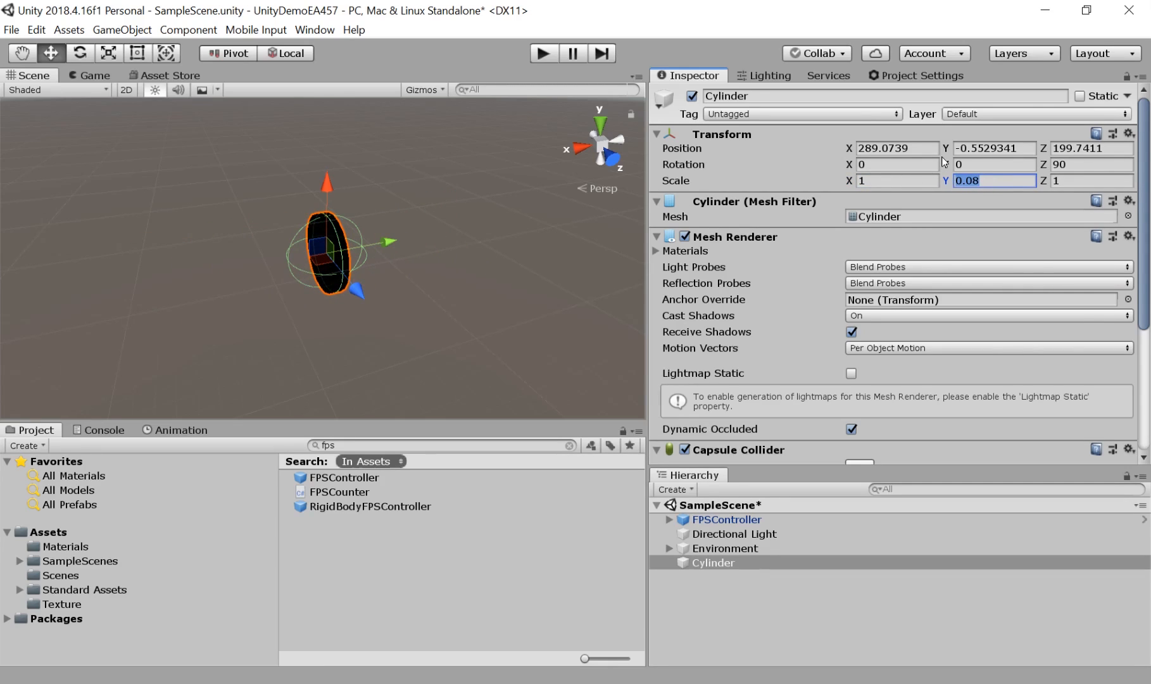
type(".2")
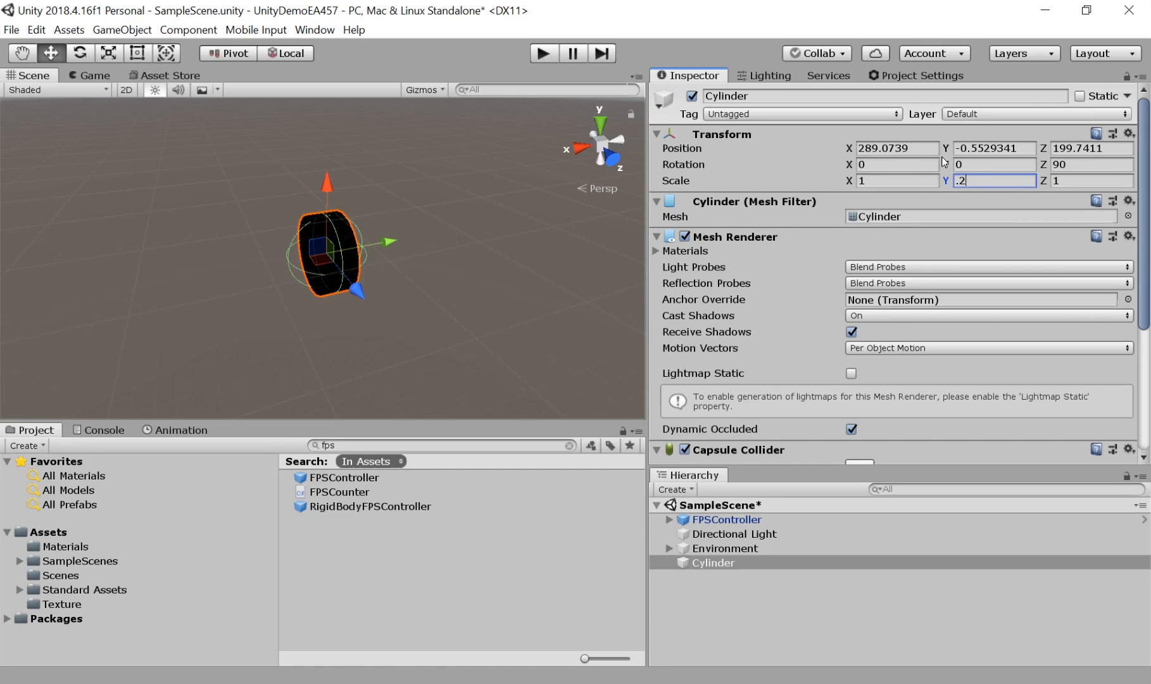
key("BackSpace")
type("1")
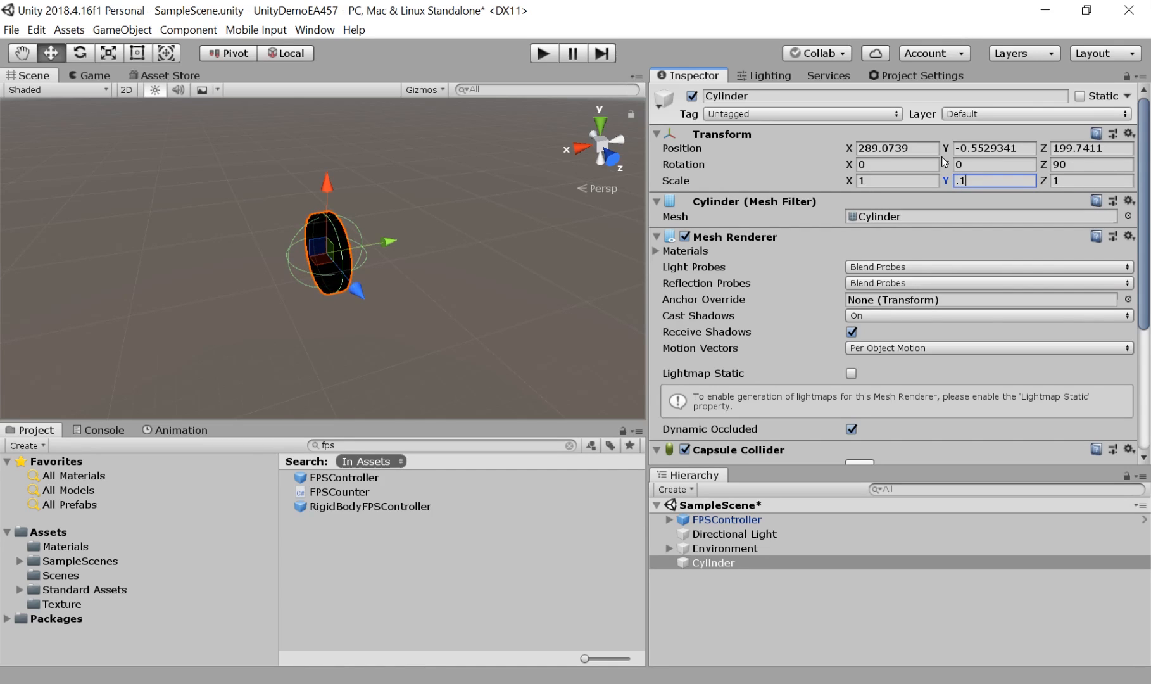
Raise the flattened cylinder vertically from below the terrain to above the ground surface.
left_click(430, 247)
mouse_move(430, 247)
middle_mouse_down()
mouse_move(435, 219)
mouse_move(443, 244)
middle_mouse_up()
right_click_drag(425, 248, 470, 267)
left_click(350, 311)
scroll(716, 211, "down", 5)
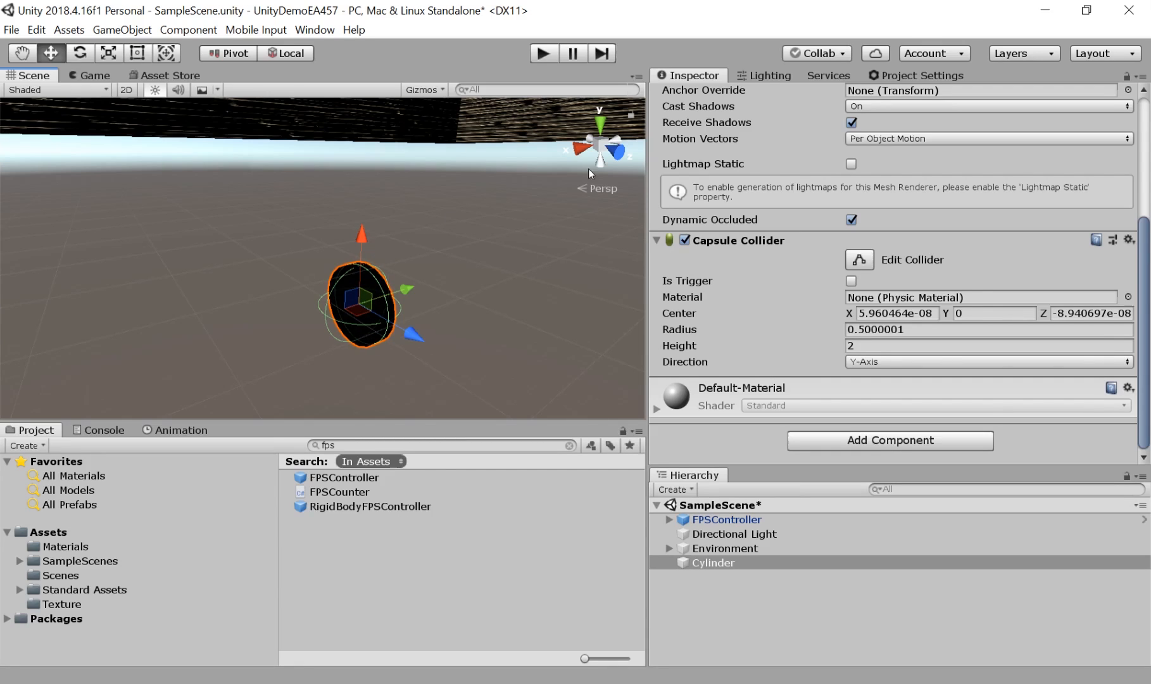
scroll(529, 204, "down", 4)
middle_click_drag(476, 218, 451, 365)
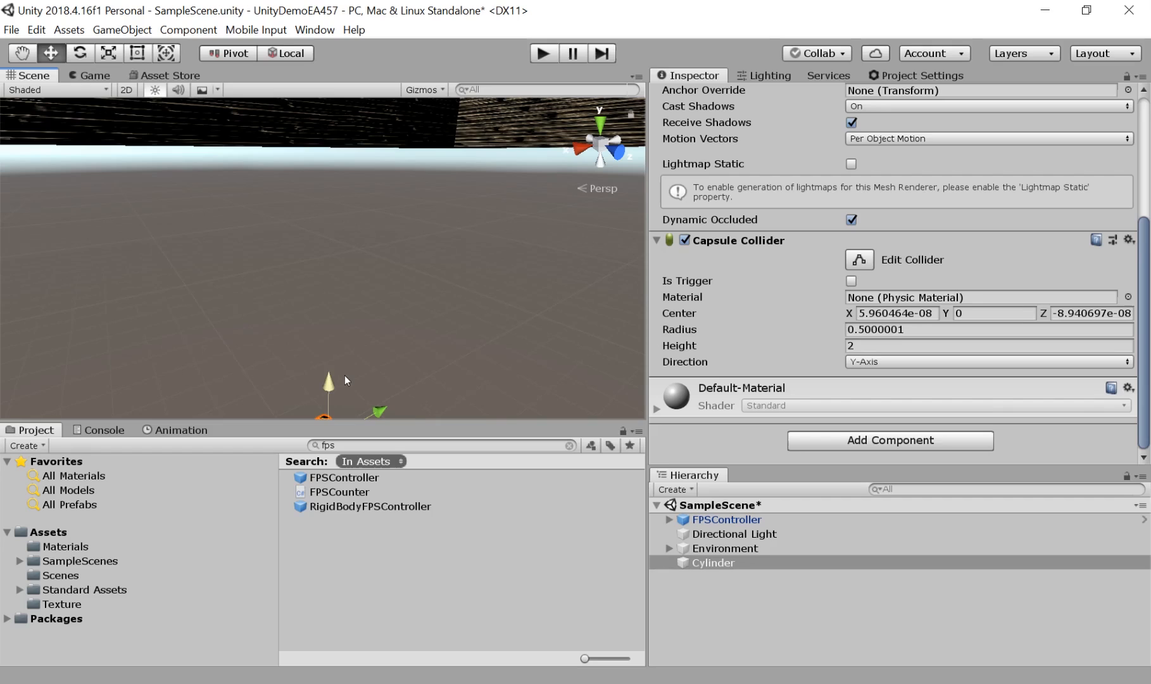
scroll(427, 315, "down", 2)
scroll(426, 312, "down", 8)
middle_click_drag(426, 310, 447, 414)
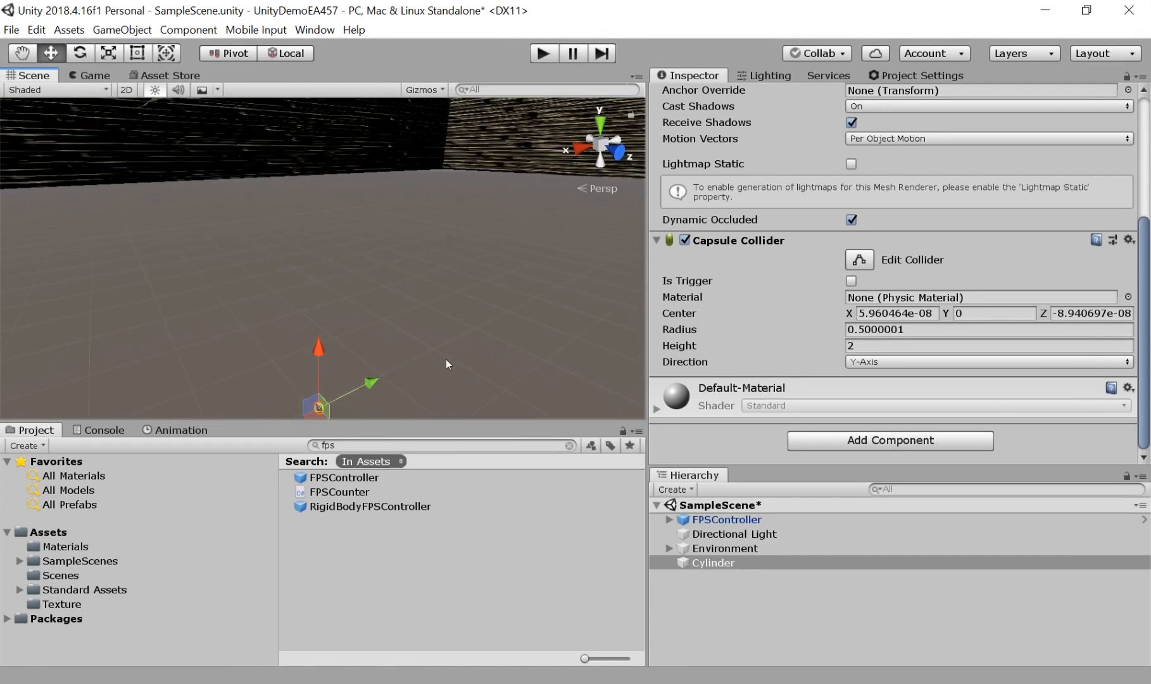
scroll(458, 342, "down", 6)
scroll(458, 342, "down", 4)
middle_click_drag(451, 283, 482, 345)
left_click_drag(352, 313, 353, 102)
Move the cylinder horizontally away from the steep hillside to the lower ground beside it and frame it.
scroll(415, 209, "down", 3)
middle_click_drag(415, 209, 388, 276)
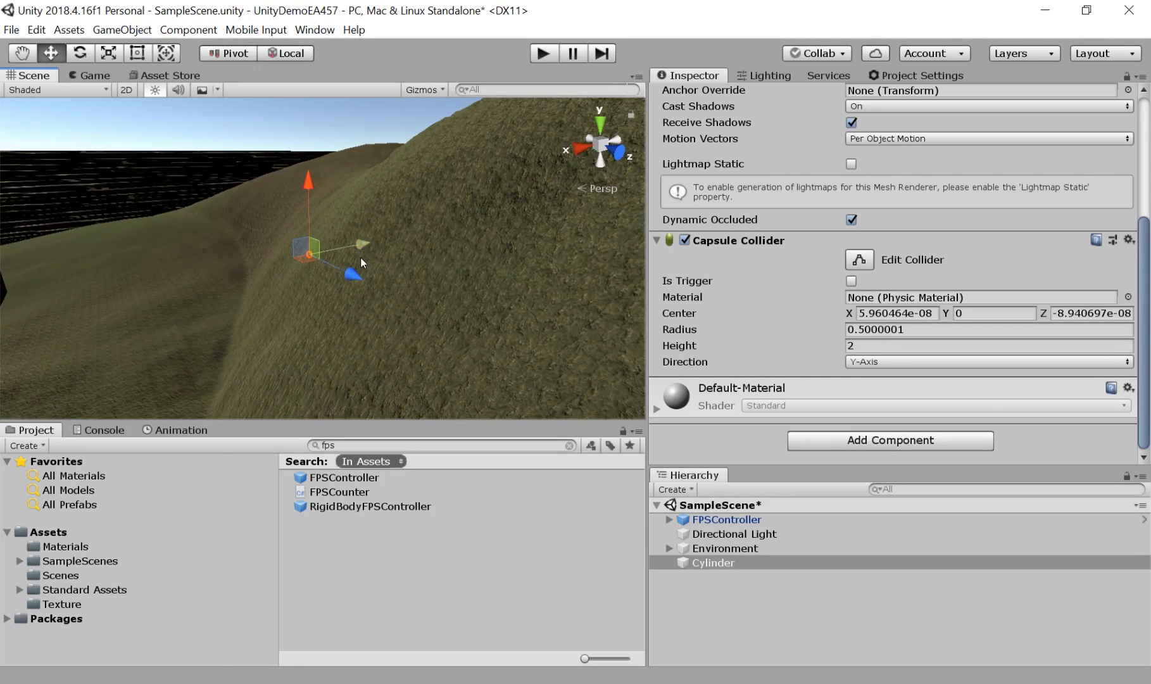
left_click_drag(362, 246, 94, 310)
scroll(144, 304, "up", 3)
middle_click_drag(165, 305, 308, 293)
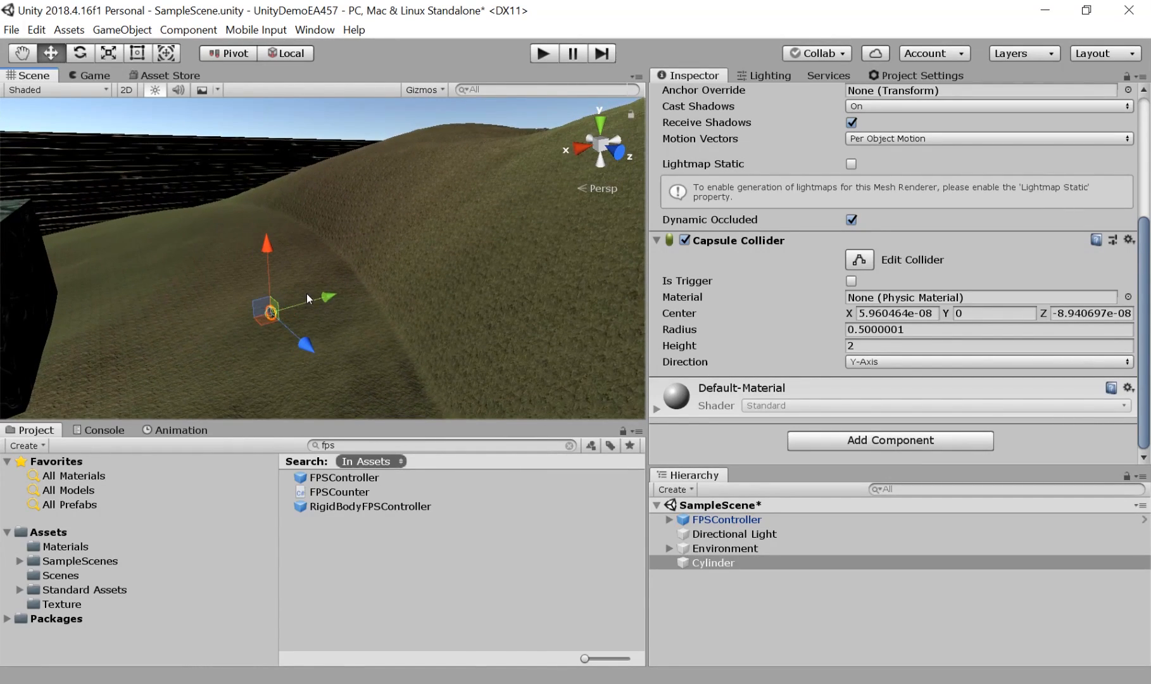
key("f")
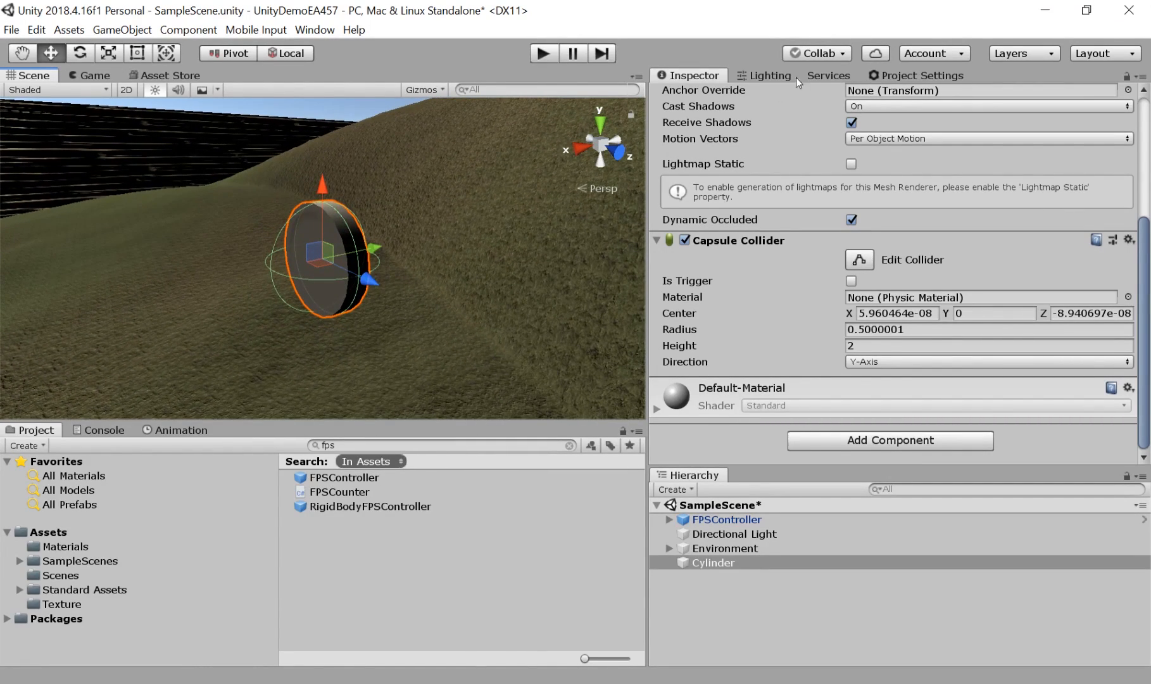
Turn on Auto Generate for the scene lighting and check the cylinder up close while the lighting bakes.
left_click(770, 75)
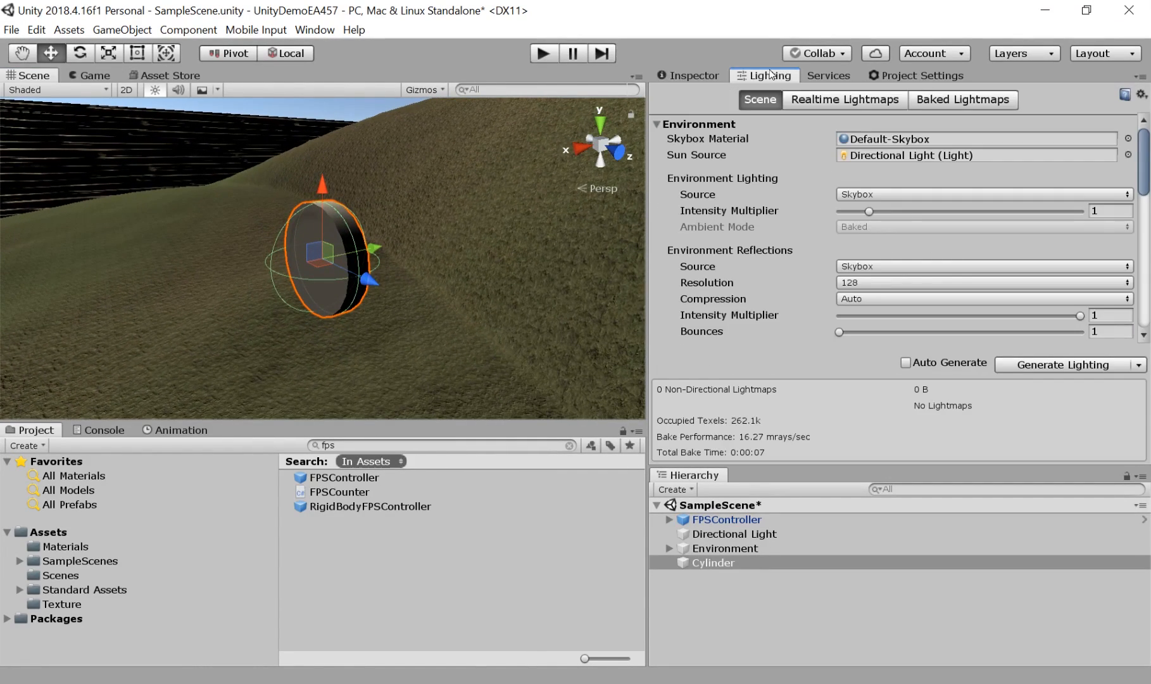
left_click(907, 362)
left_click(686, 76)
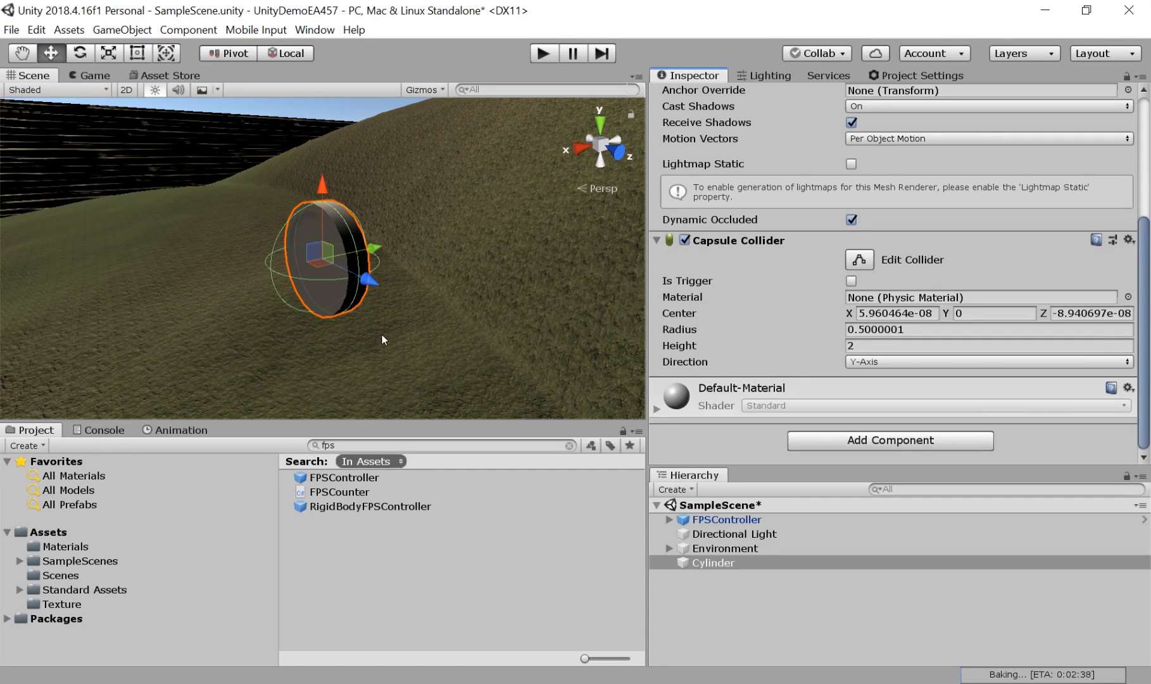
scroll(393, 267, "up", 4)
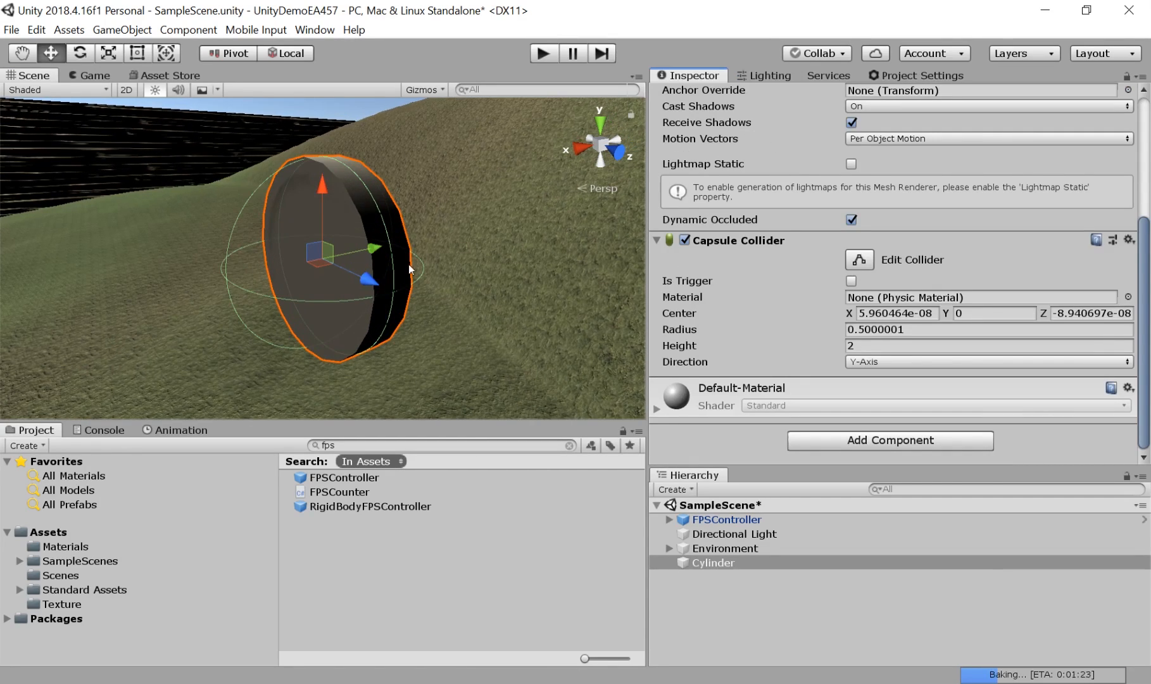
scroll(412, 271, "down", 3)
middle_click_drag(432, 284, 428, 251)
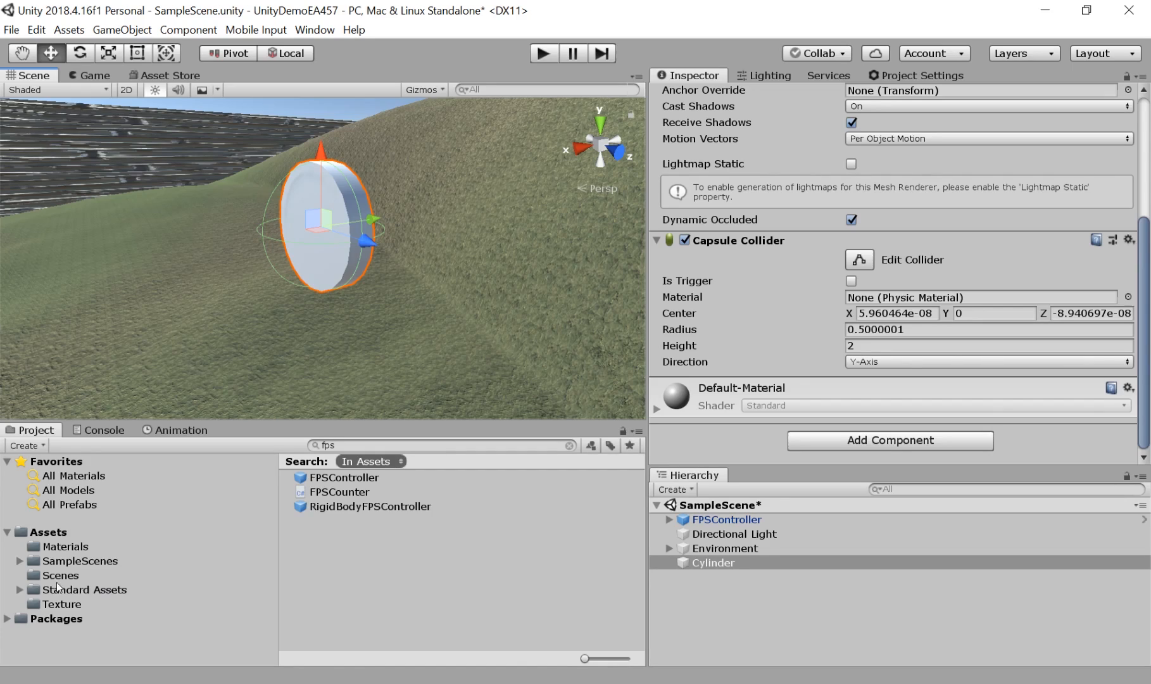
Create a new material in the Materials folder and name it Coin.
left_click(51, 546)
right_click(291, 561)
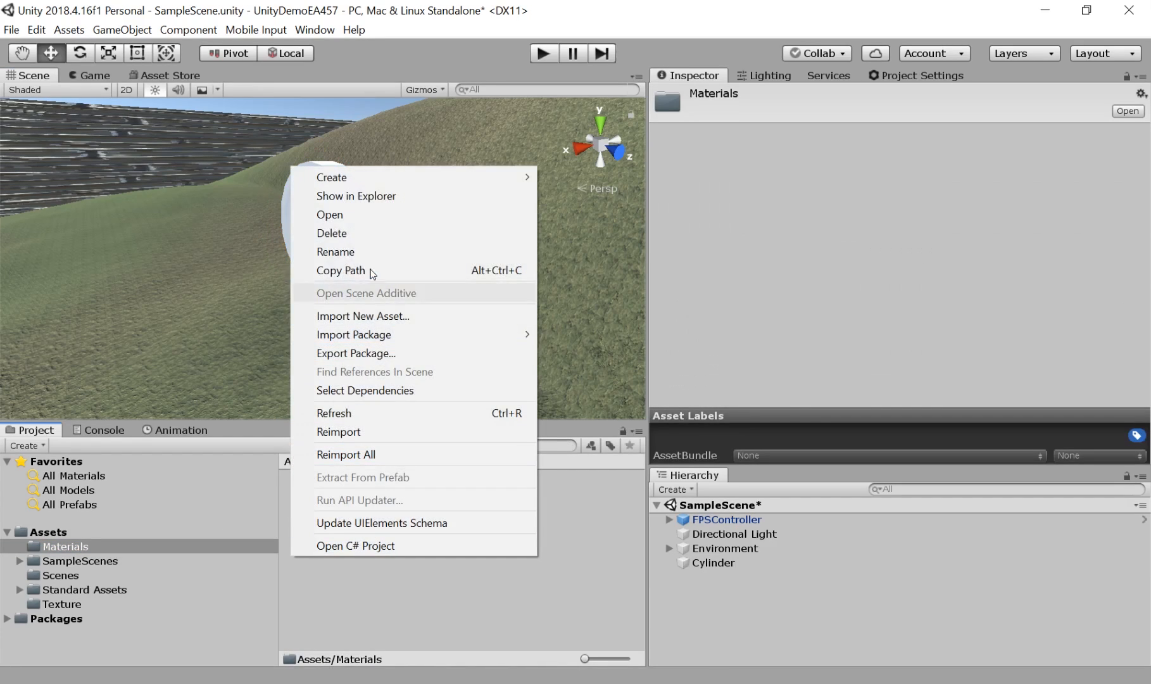
mouse_move(358, 178)
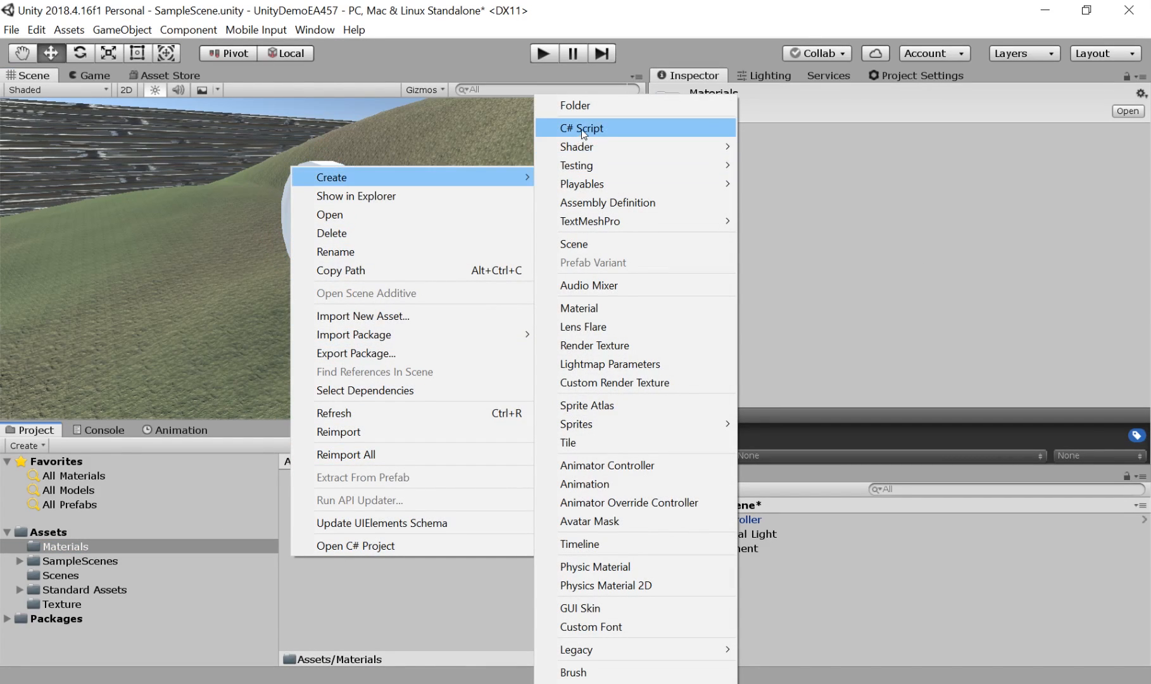
left_click(616, 306)
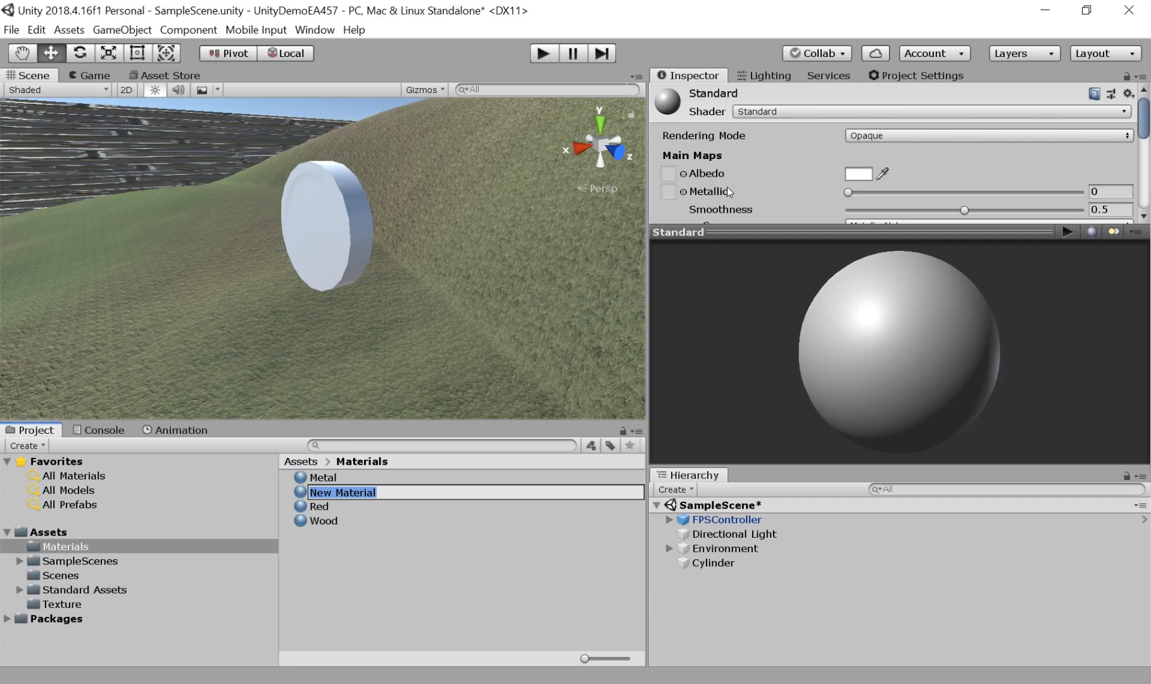
type("Coin")
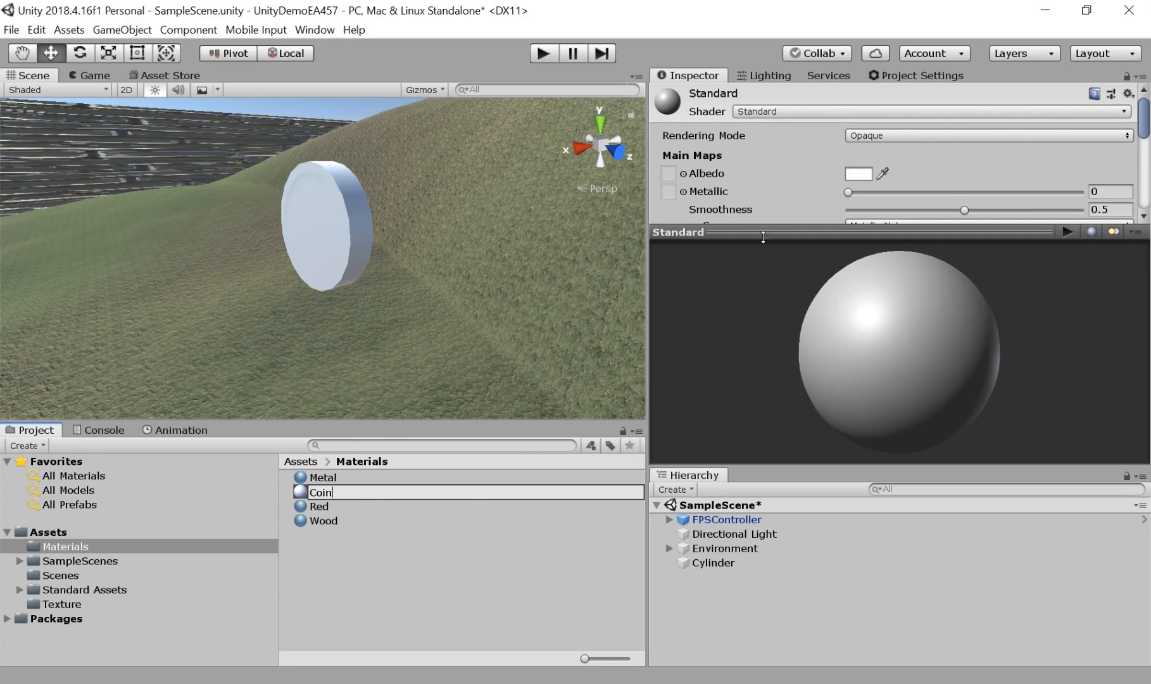
Give the Coin material a gold albedo of FFD96F, with metallic at about 0.705 and smoothness at about 0.585.
left_click(858, 175)
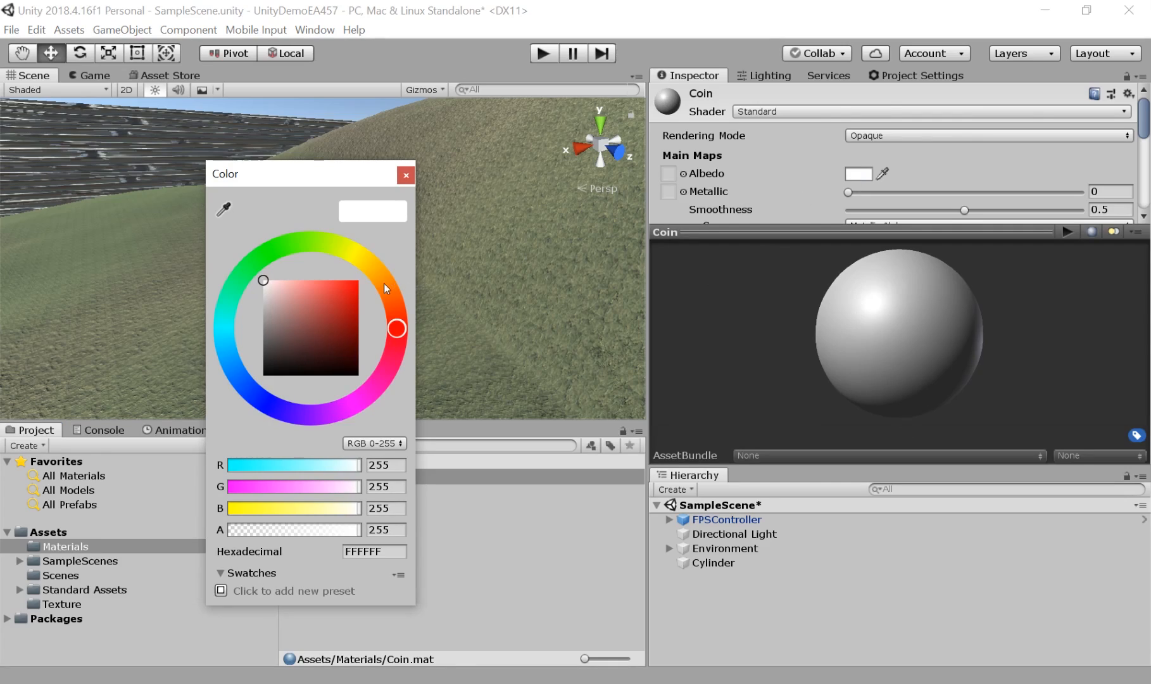
left_click_drag(384, 283, 372, 267)
left_click_drag(292, 295, 318, 280)
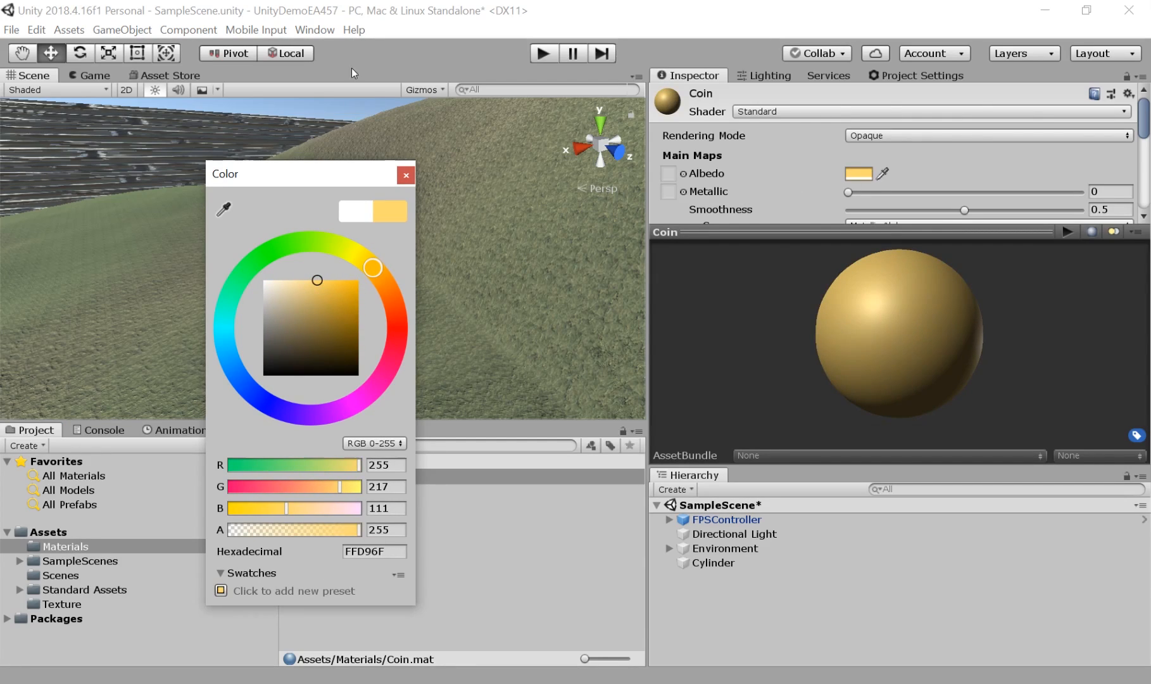
left_click(409, 172)
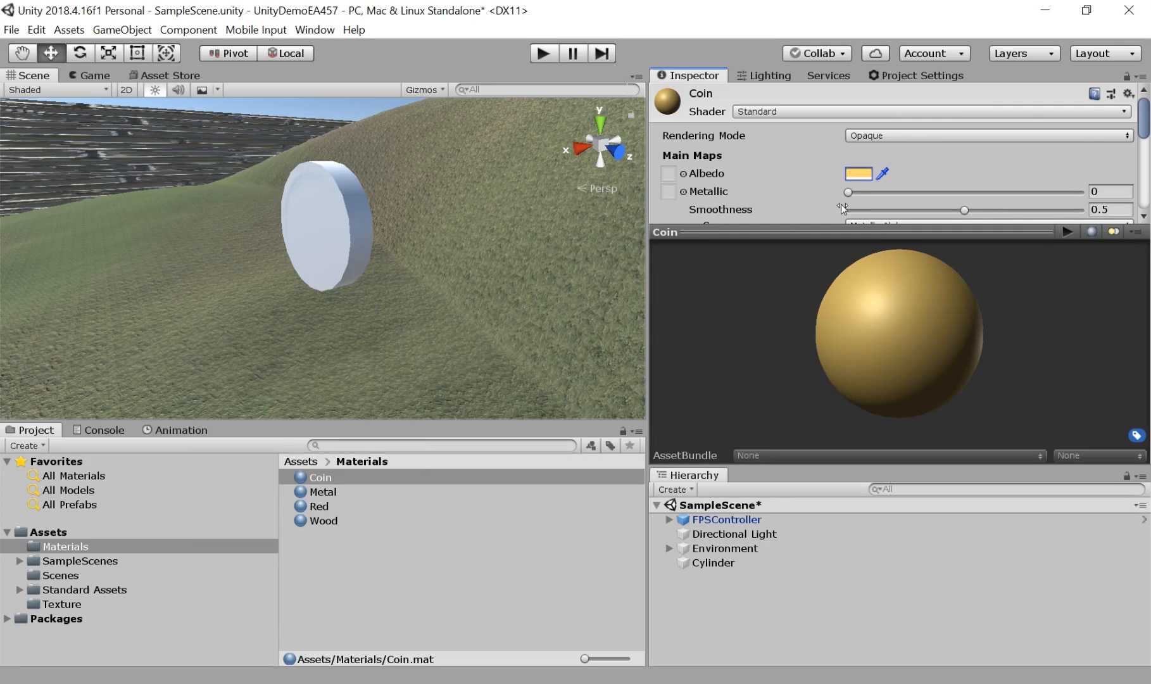
left_click_drag(851, 190, 984, 211)
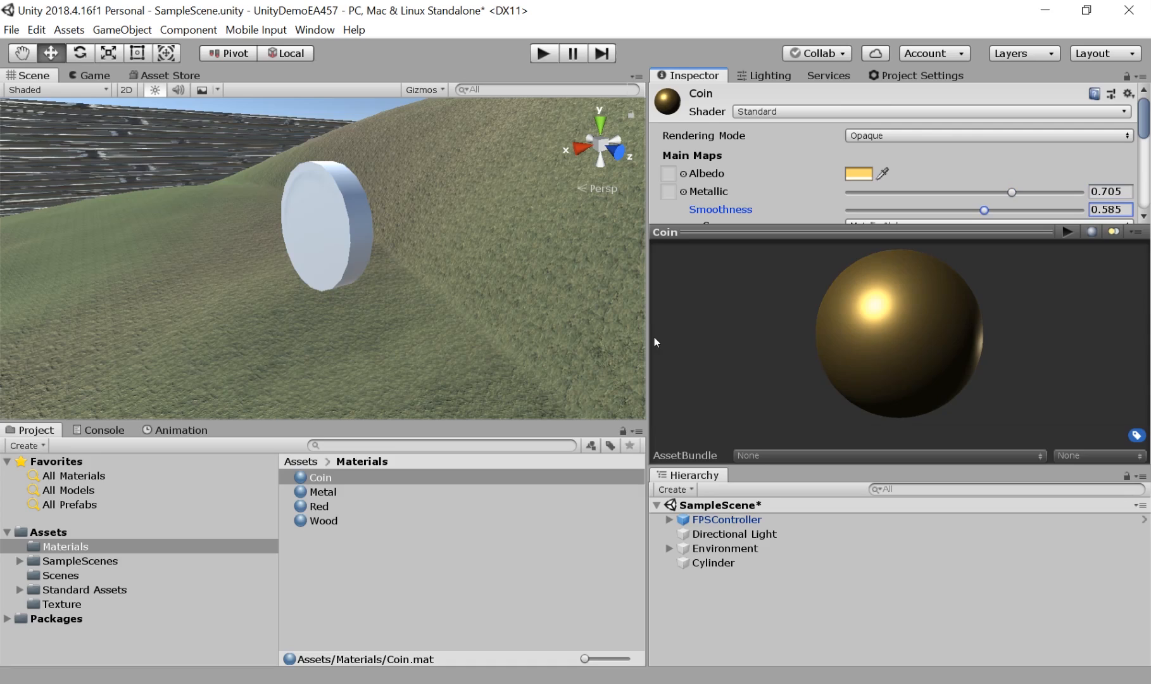
Apply the Coin material to the cylinder and add a Rigidbody component to it.
left_click_drag(330, 480, 324, 227)
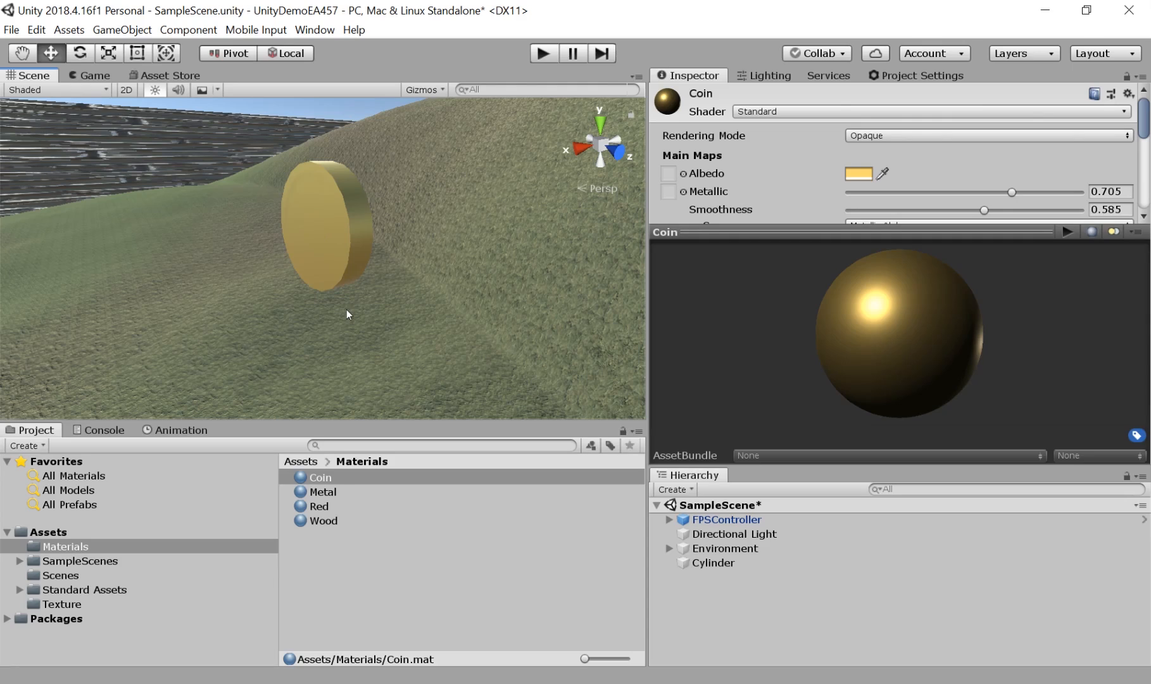
scroll(346, 310, "down", 5)
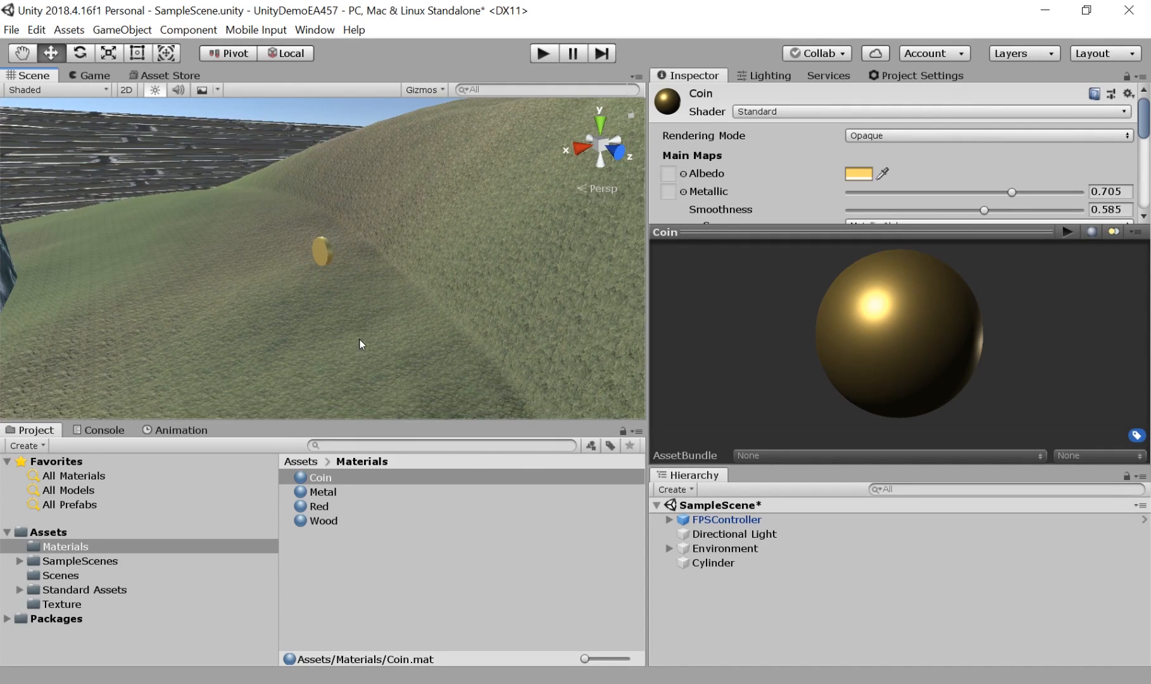
left_click(322, 252)
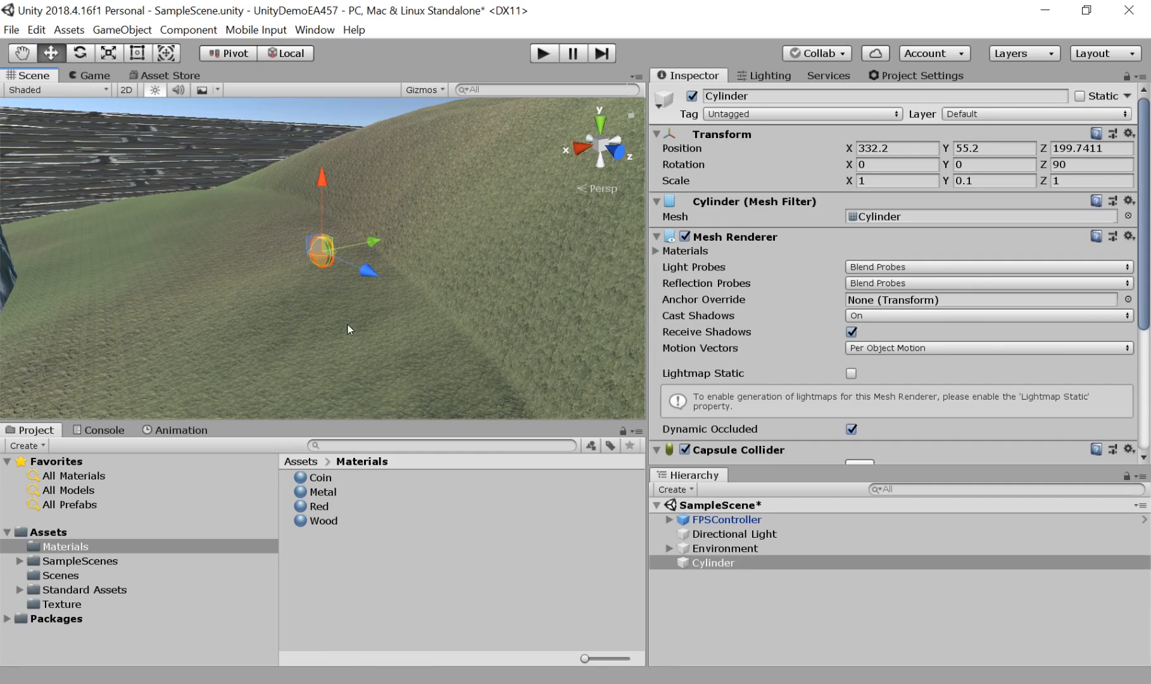
scroll(775, 361, "down", 3)
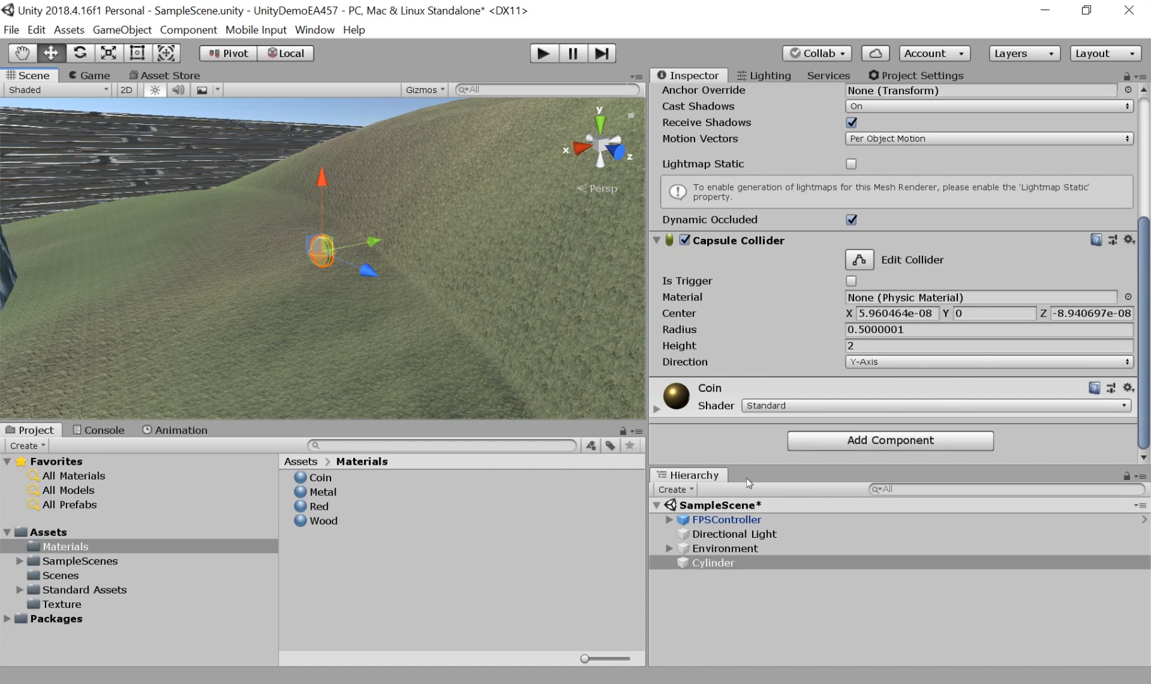
left_click(839, 441)
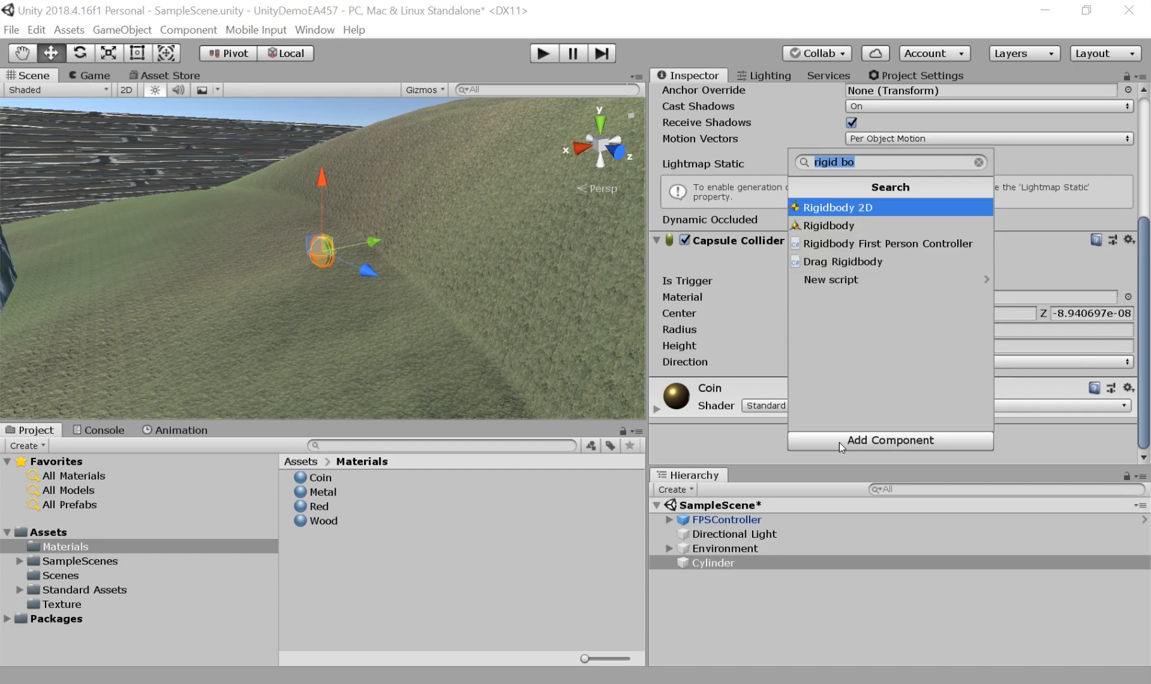
left_click(845, 226)
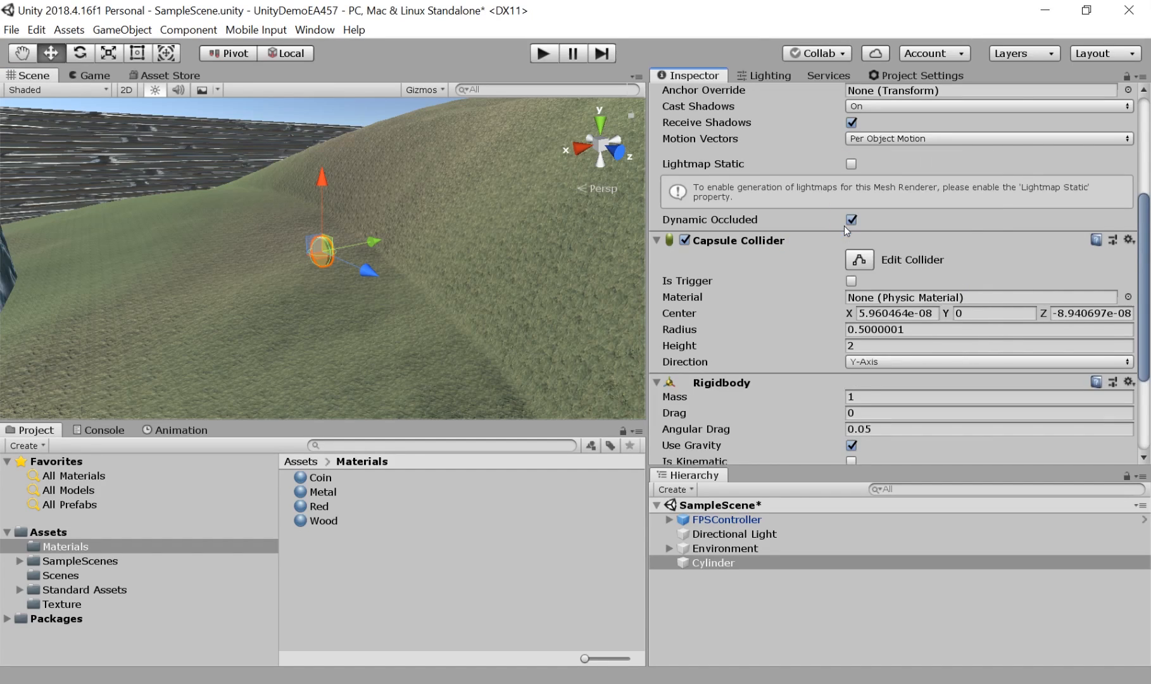
scroll(441, 268, "down", 3)
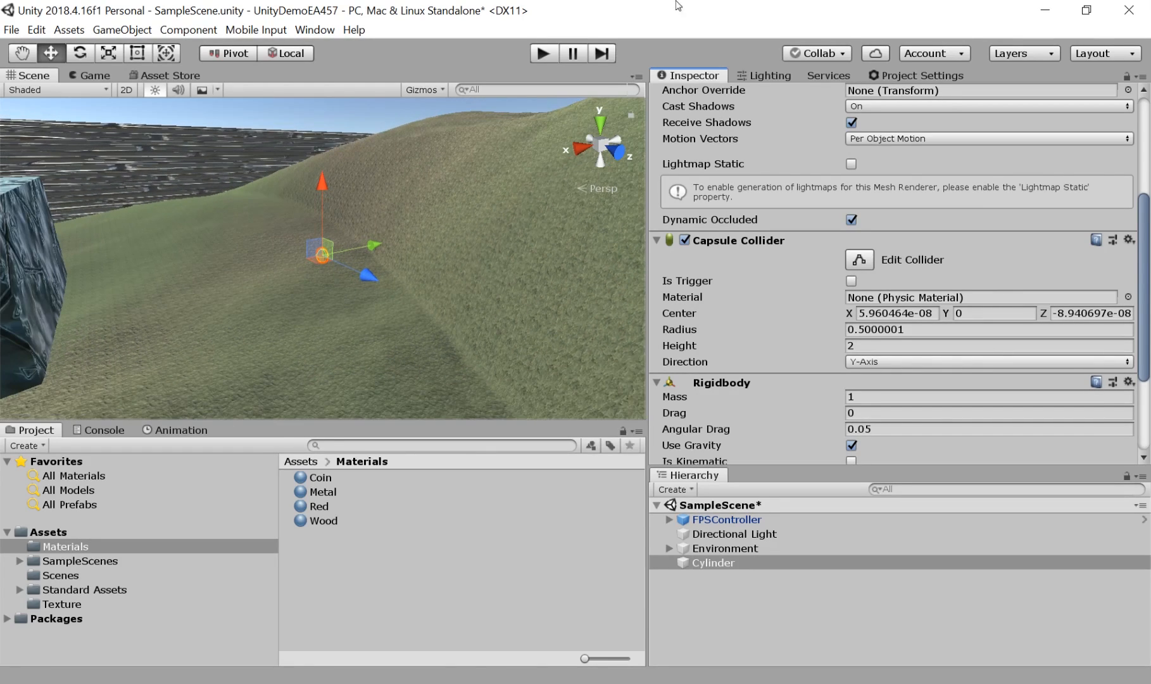
Play-test the scene by walking to the coin near the large block and pushing it, and stop the game.
left_click(537, 49)
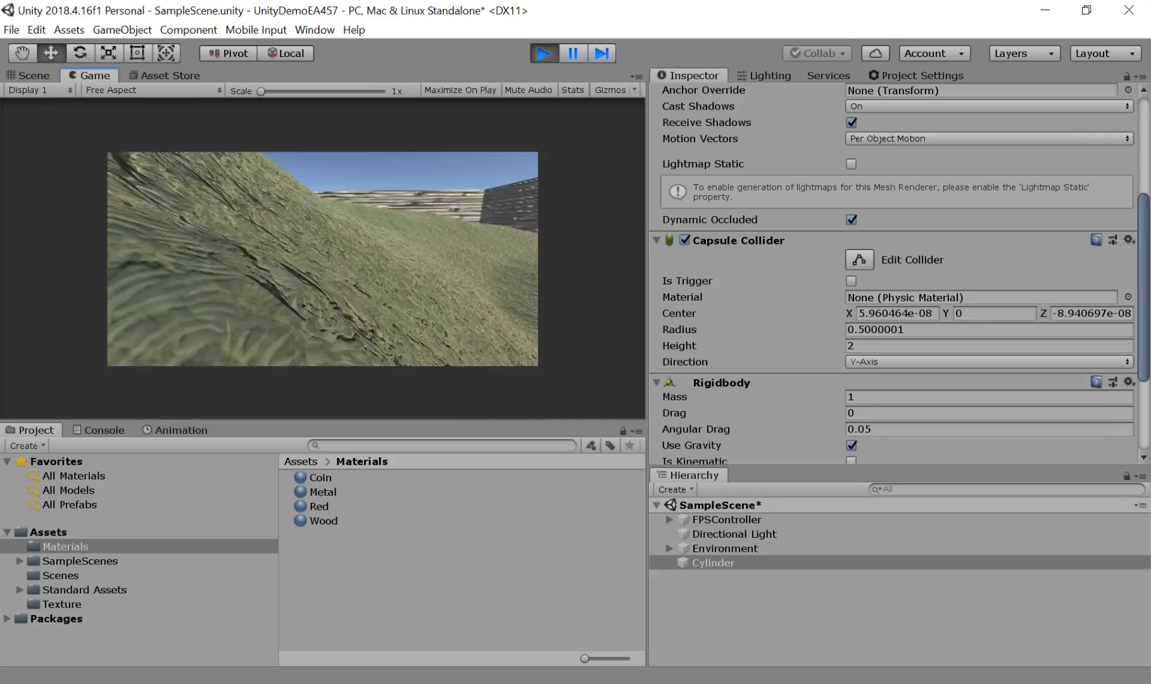
key("w")
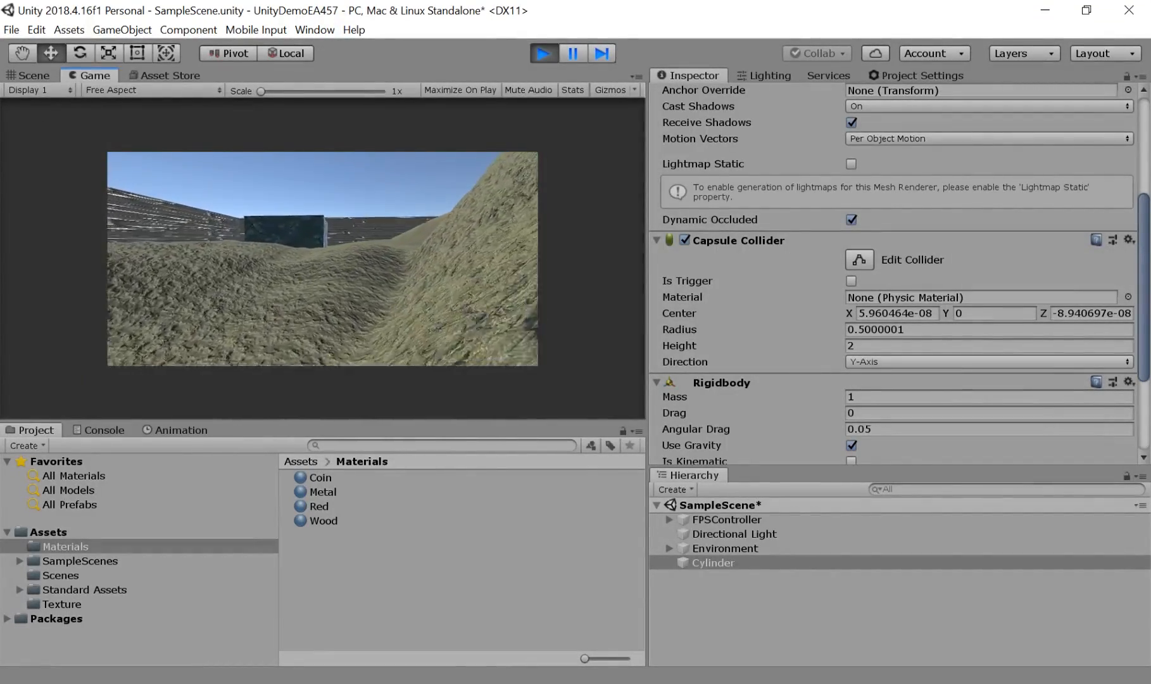
key("w")
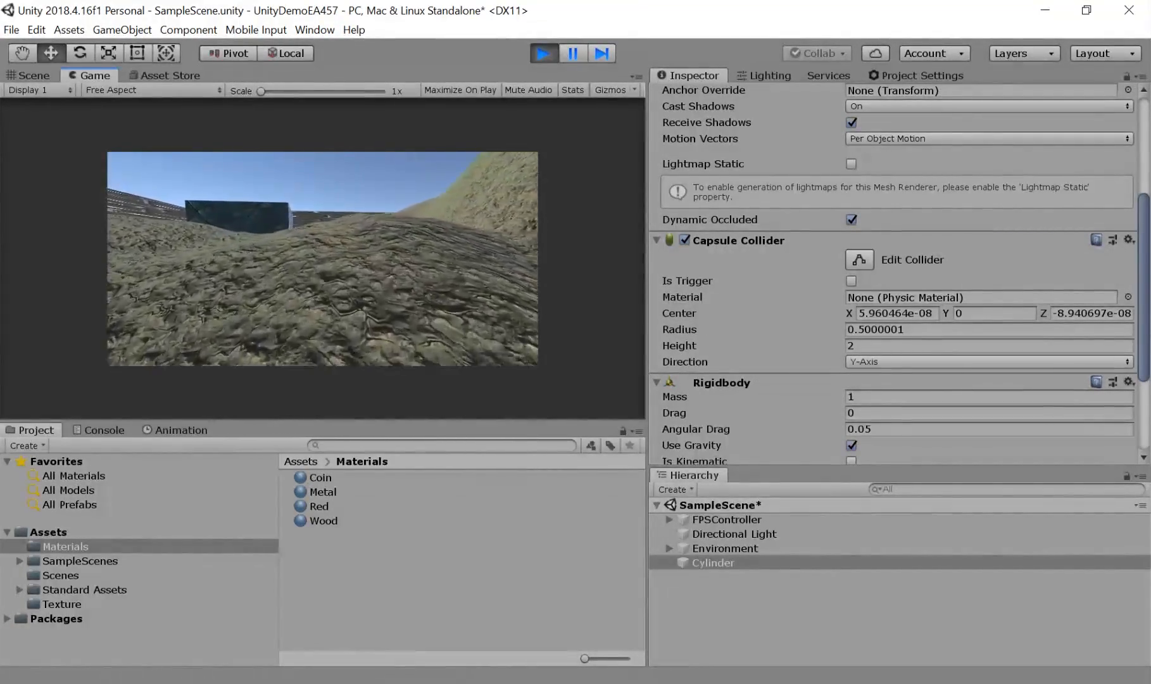
key("w")
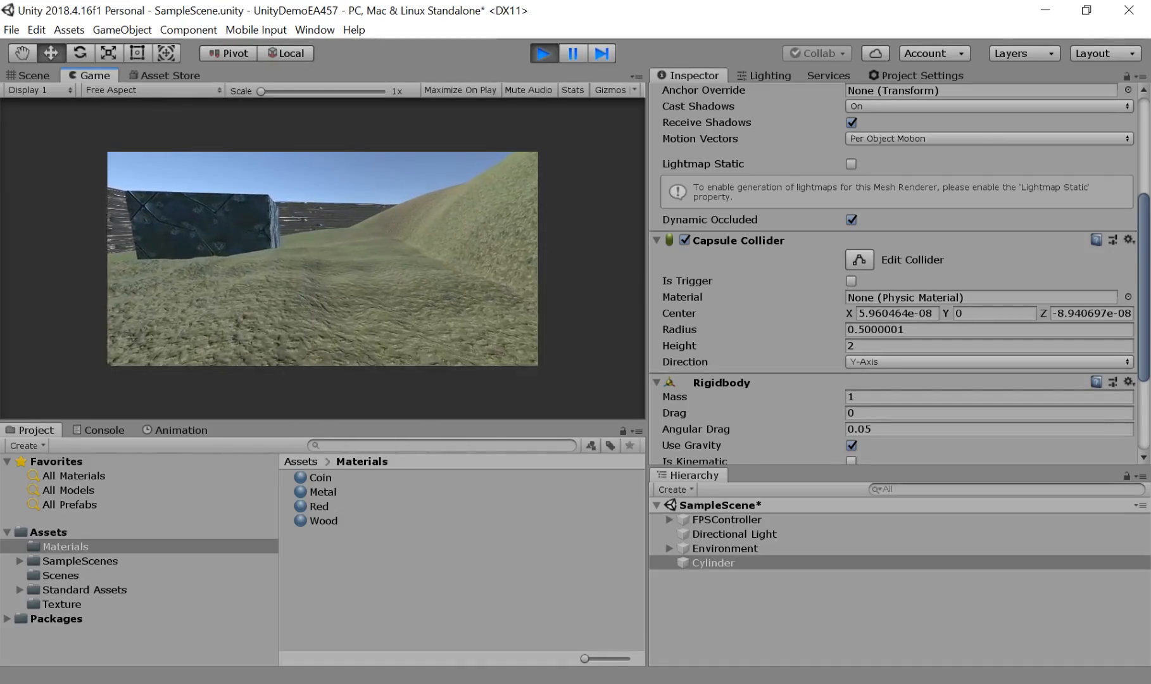
key("w")
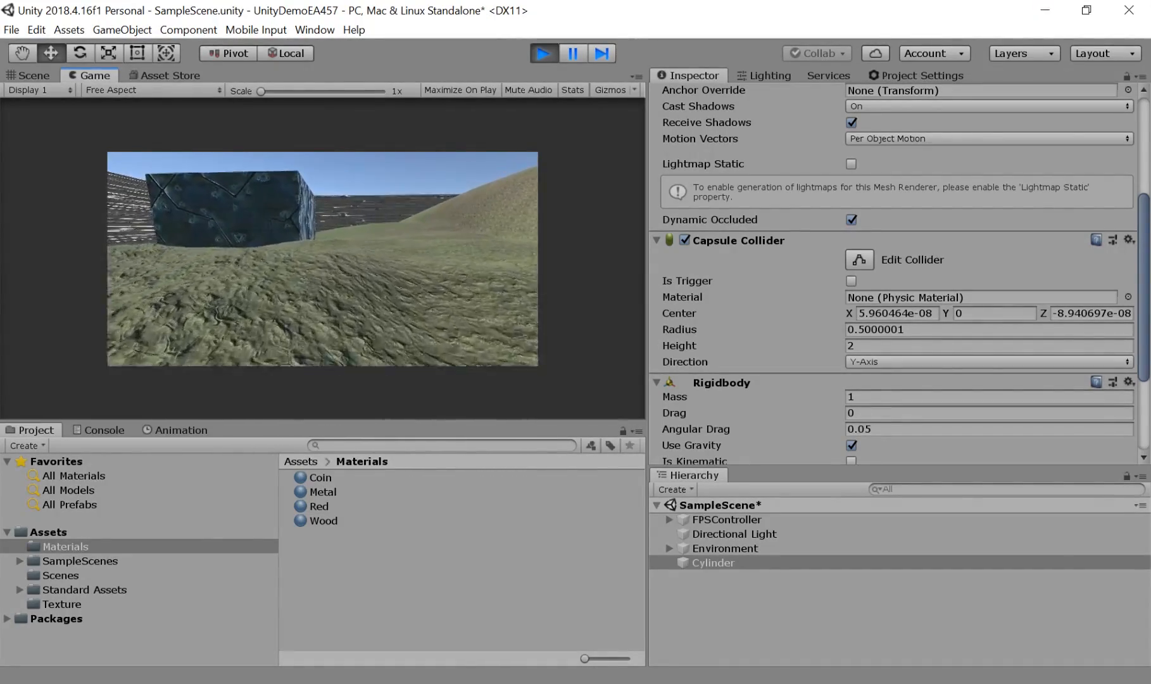
key("w")
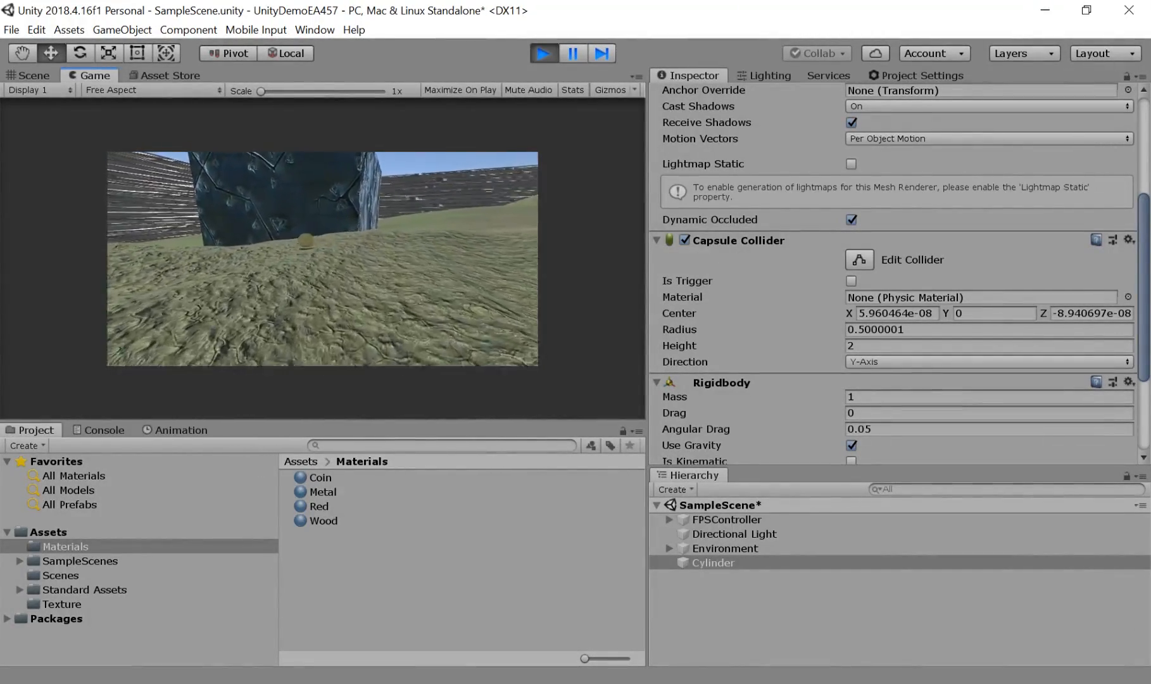
key("w")
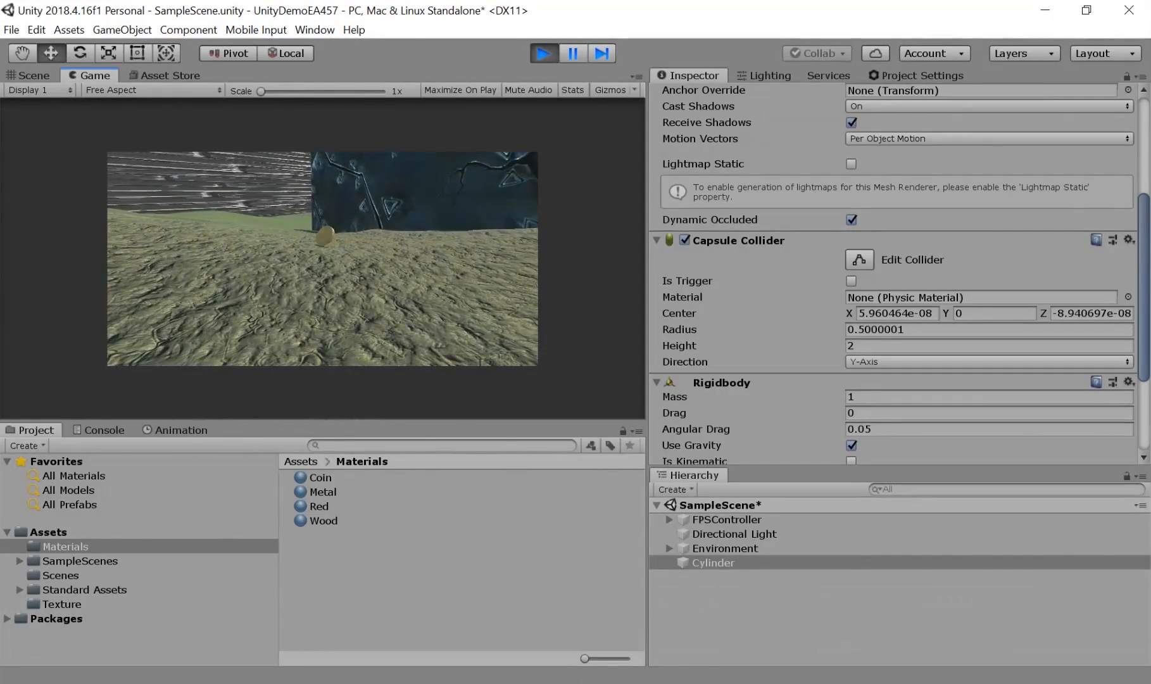
key("w")
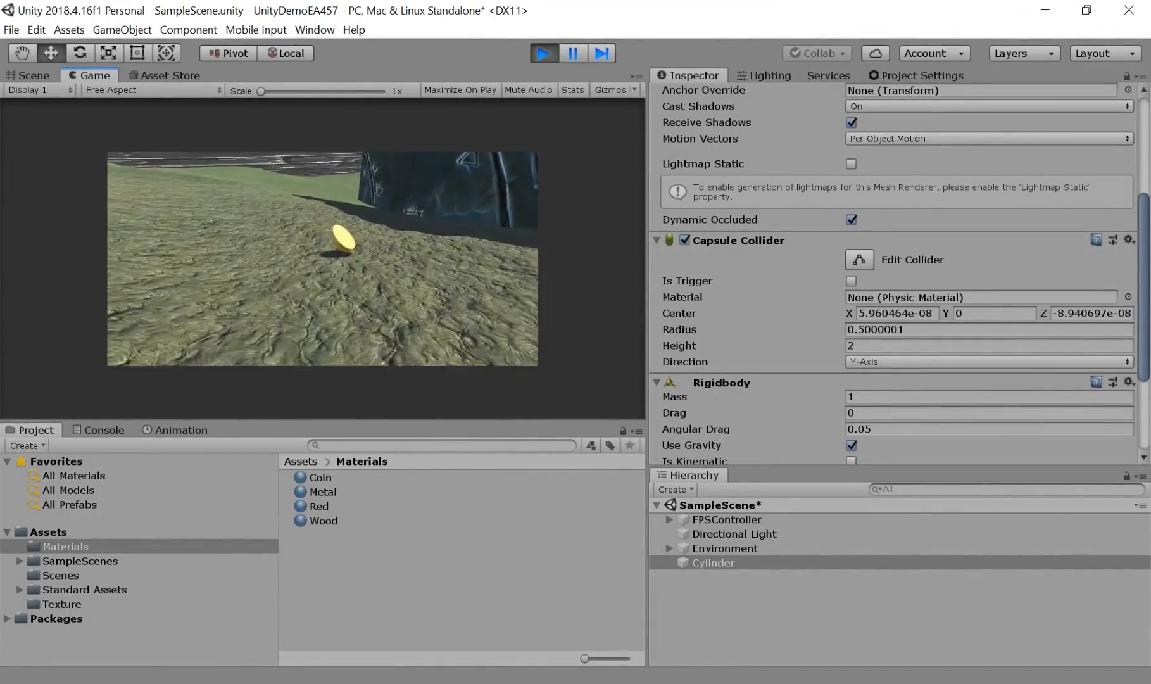
key("w")
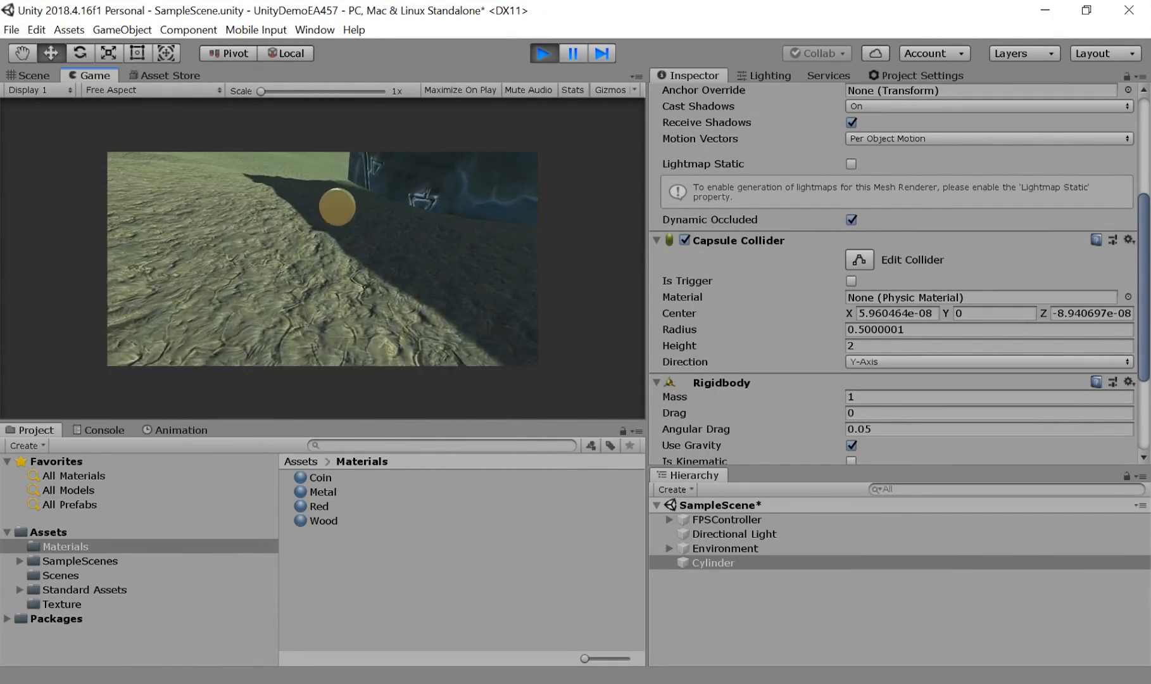
key("w")
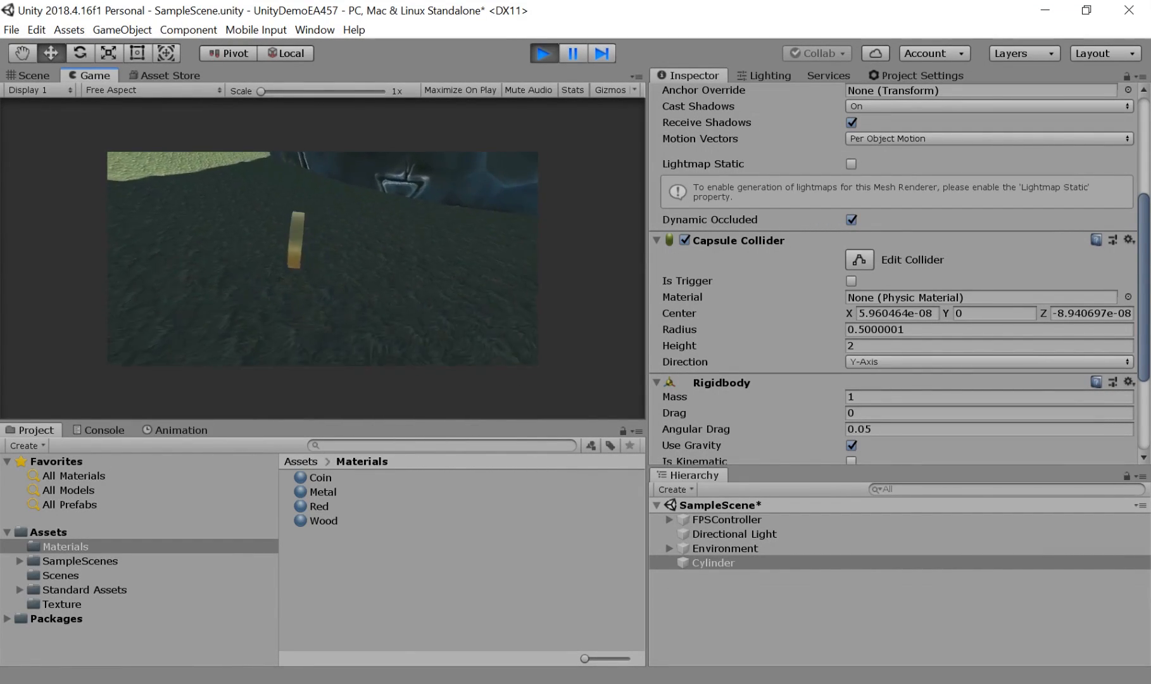
key("w")
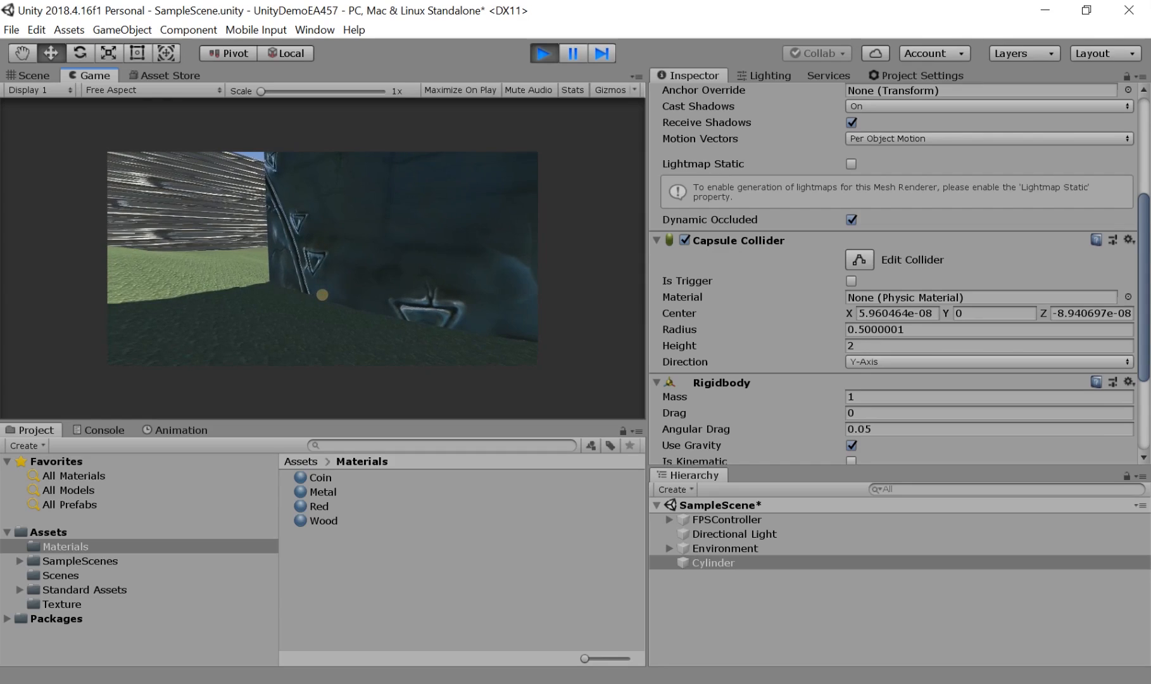
key("Escape")
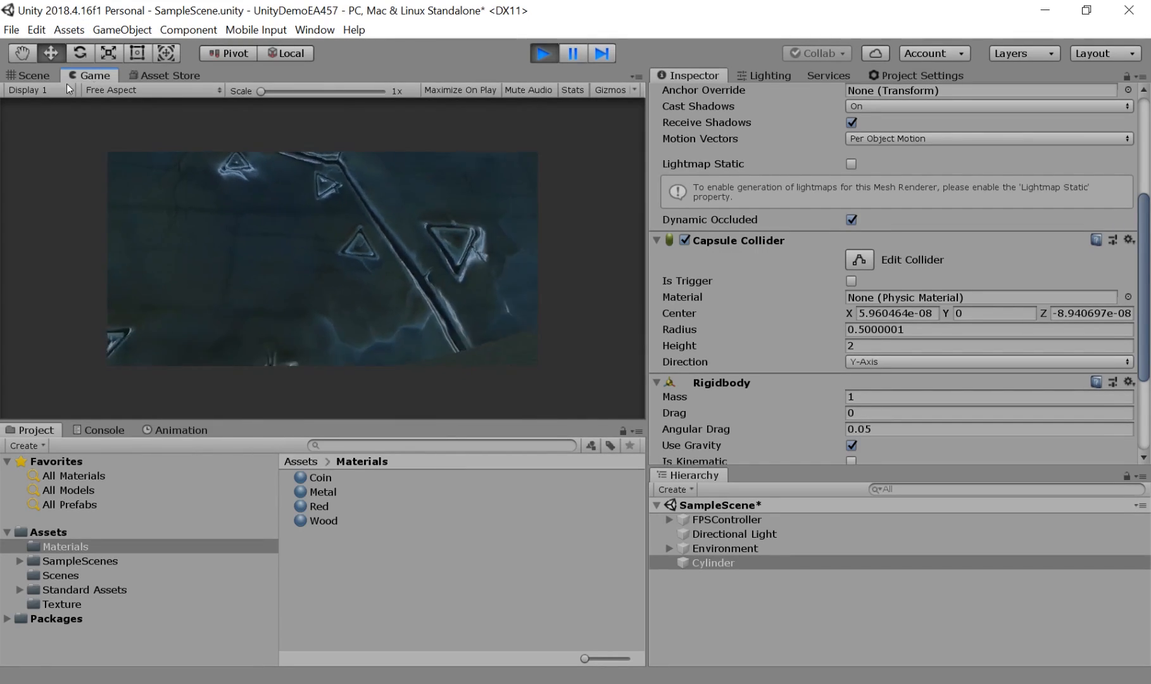
left_click(544, 54)
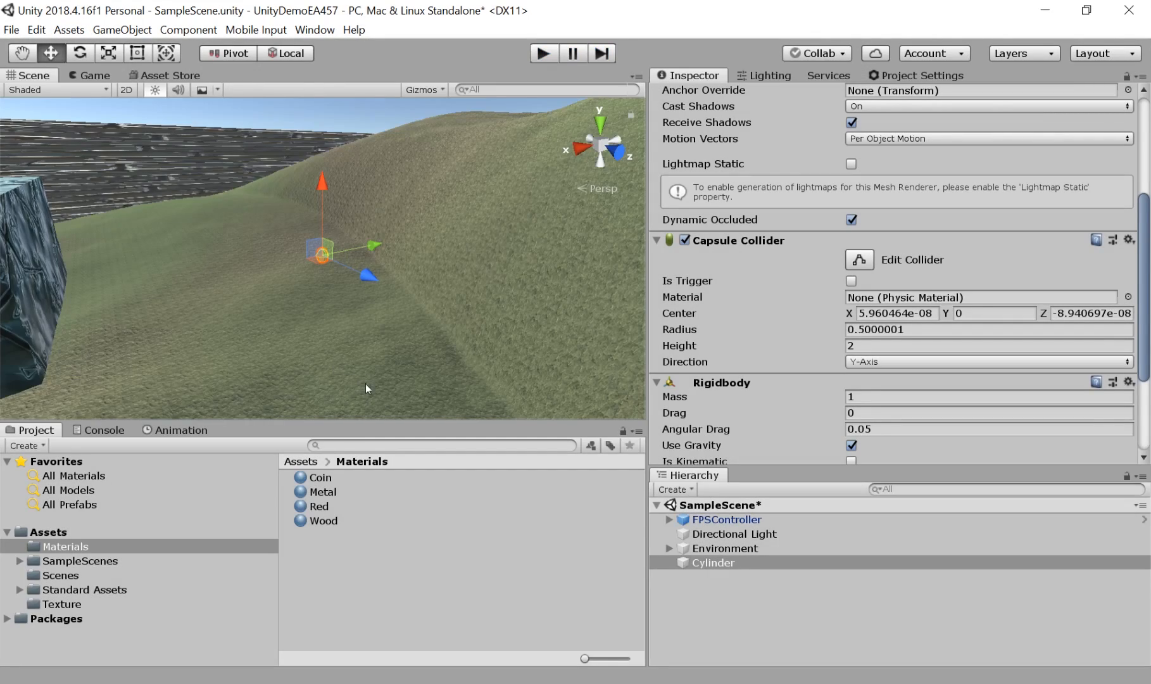
Lower the cylinder closer to the ground by setting its Y position to 54.4.
scroll(343, 257, "up", 3)
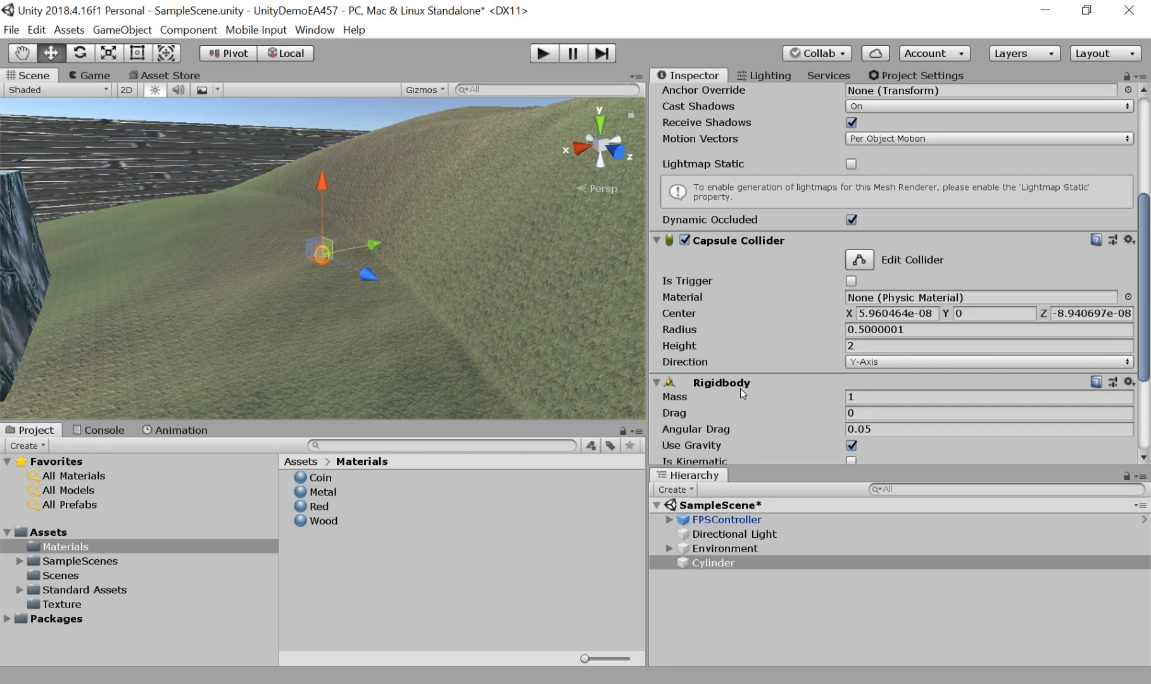
scroll(740, 388, "down", 5)
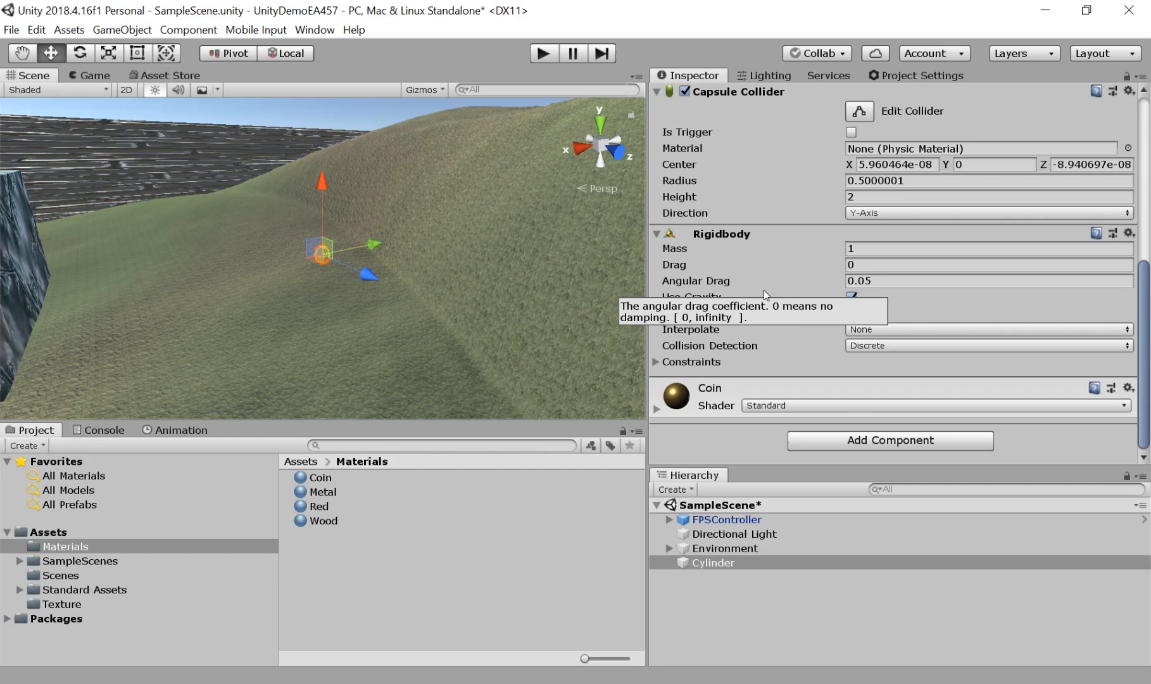
left_click(656, 362)
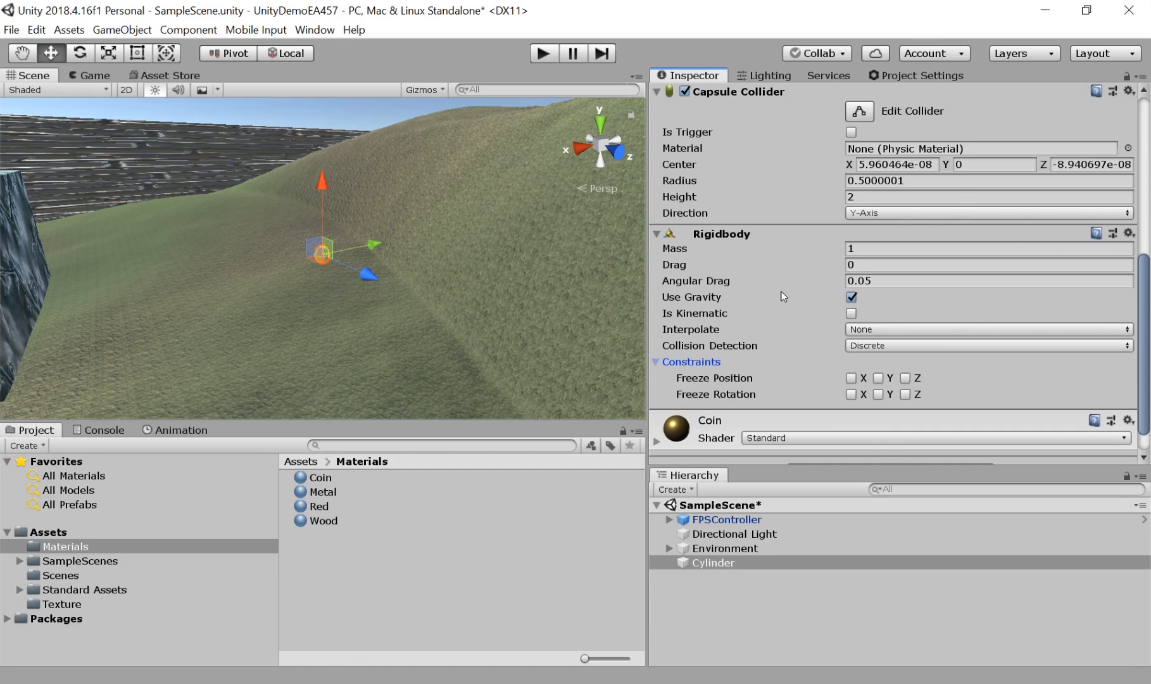
scroll(800, 221, "up", 10)
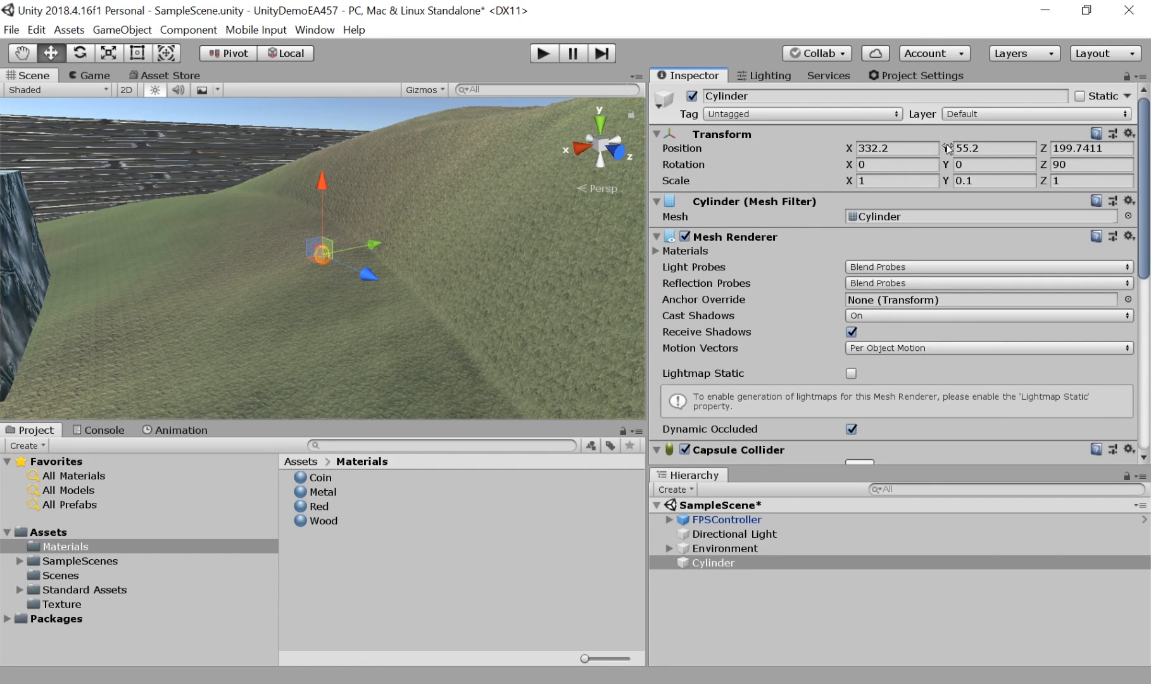
left_click_drag(947, 148, 924, 155)
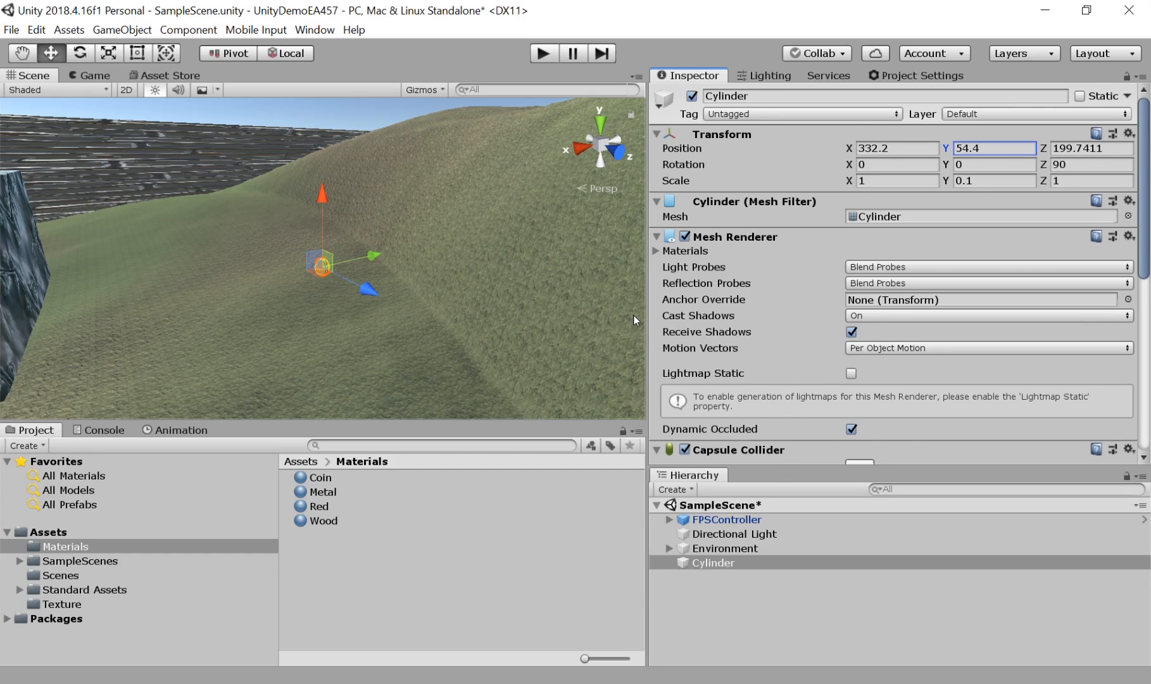
Freeze the cylinder's Rigidbody position along X and Z, leaving Y free, and deselect the cylinder.
scroll(792, 238, "down", 10)
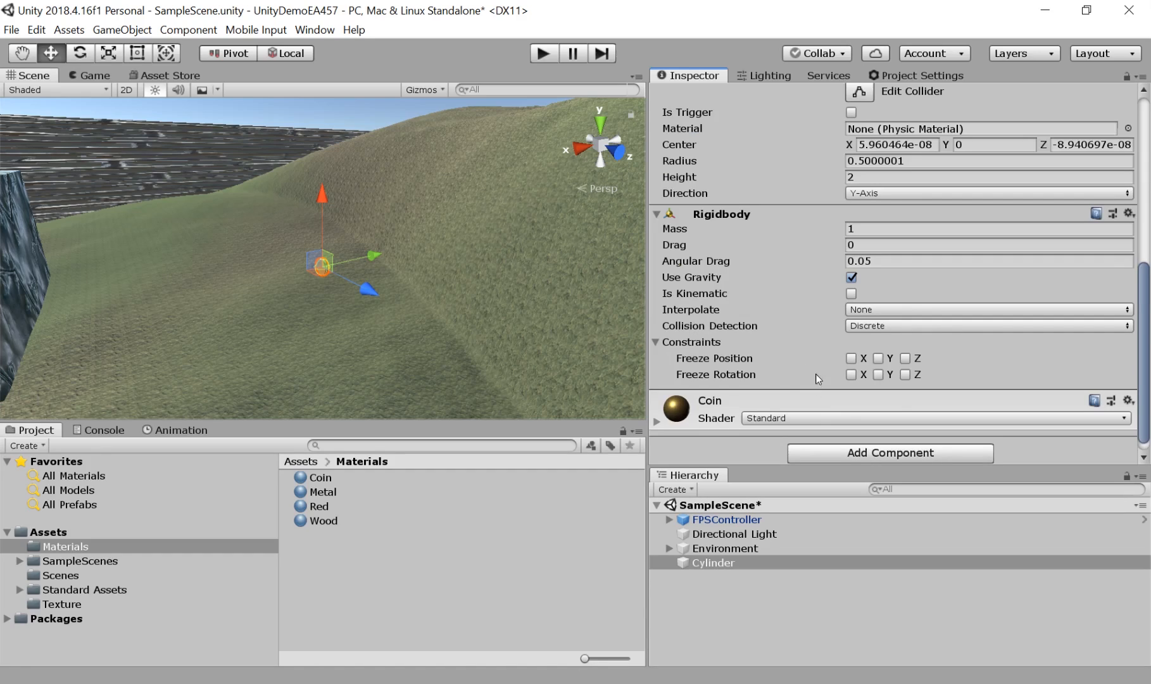
left_click(851, 359)
left_click(905, 358)
left_click(379, 590)
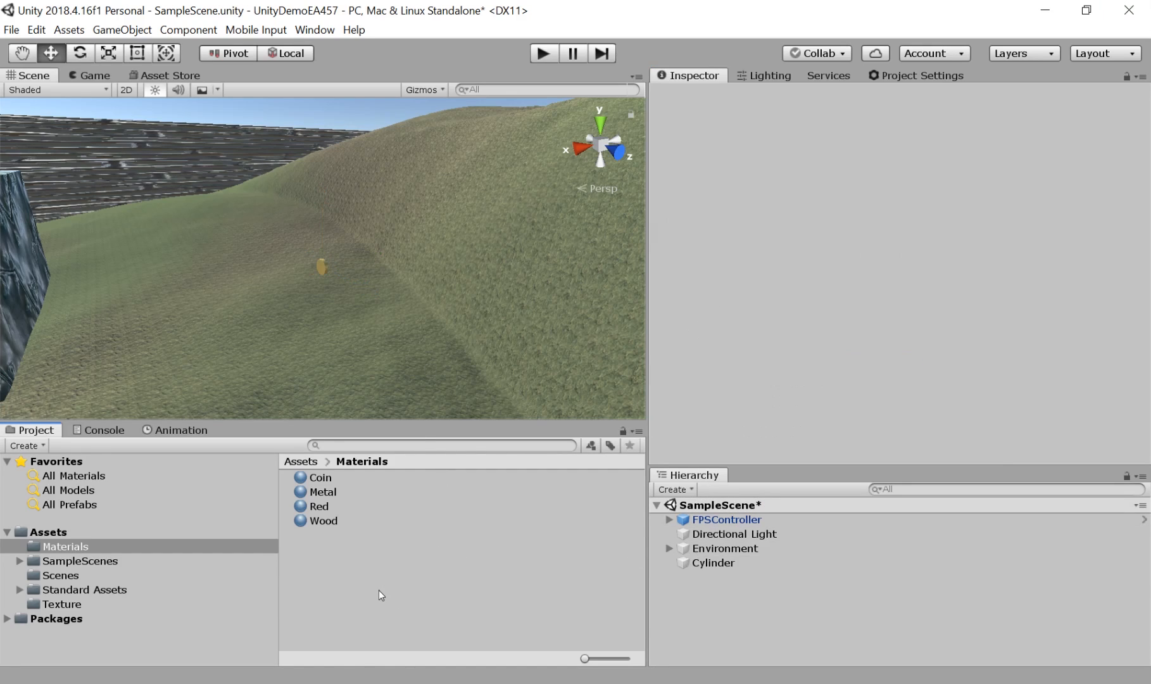
Rename the Cylinder object to Coin.
left_click(682, 563)
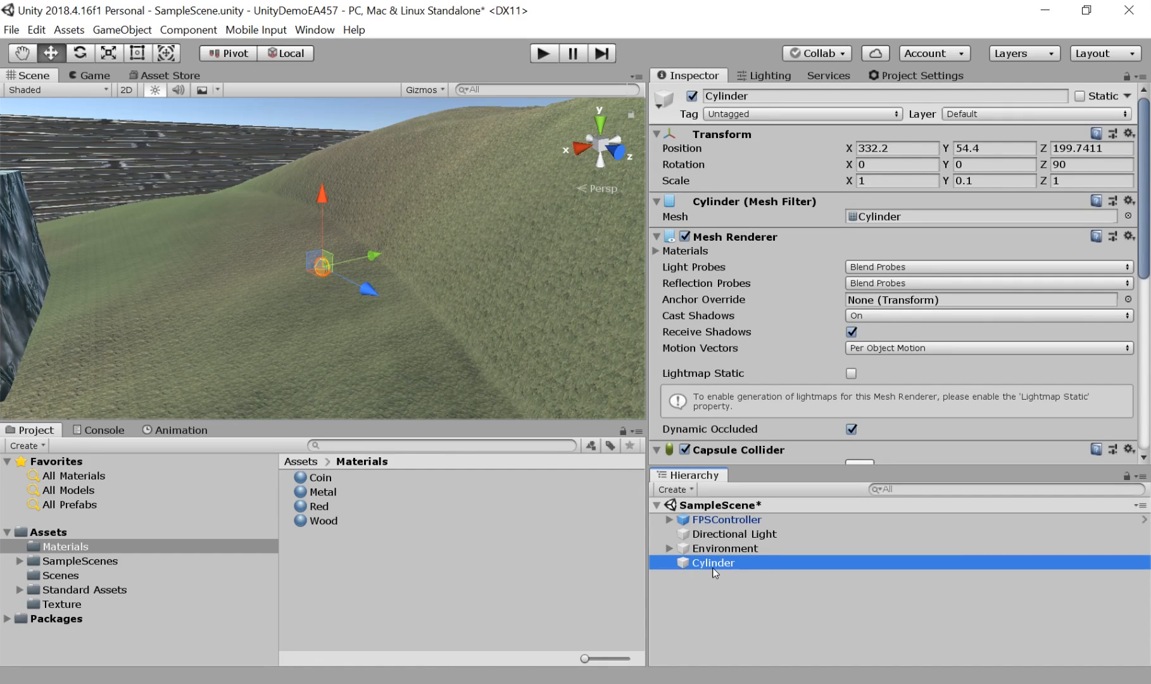
left_click(710, 565)
type("Coin")
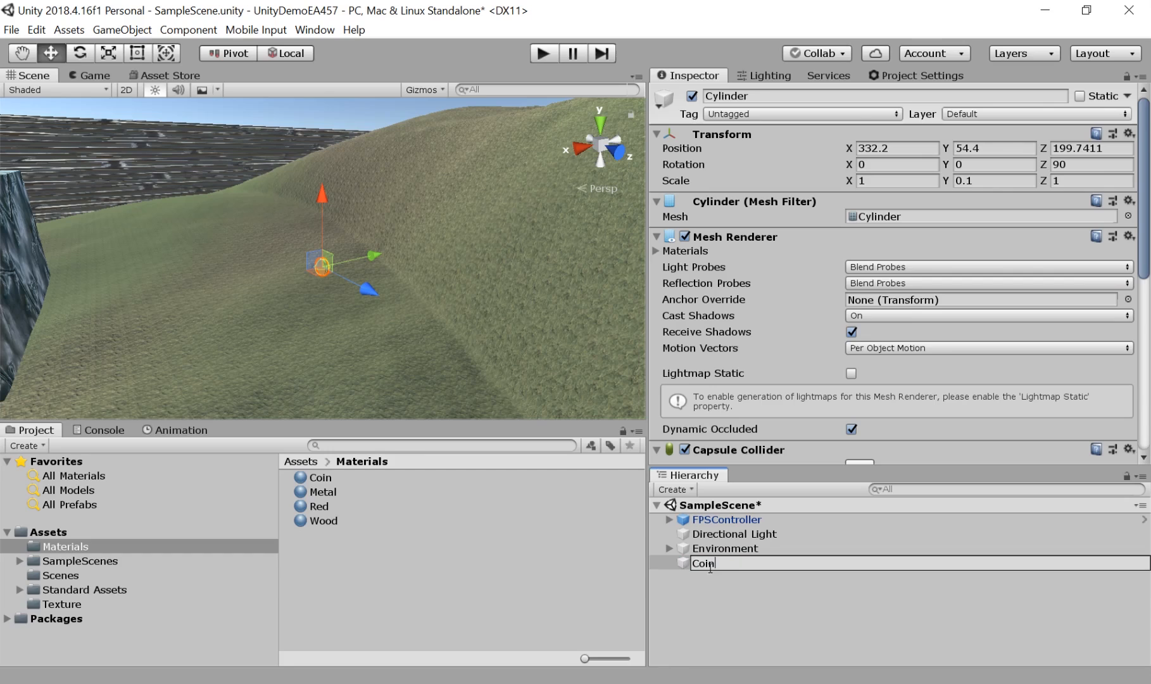
key("Return")
left_click(727, 591)
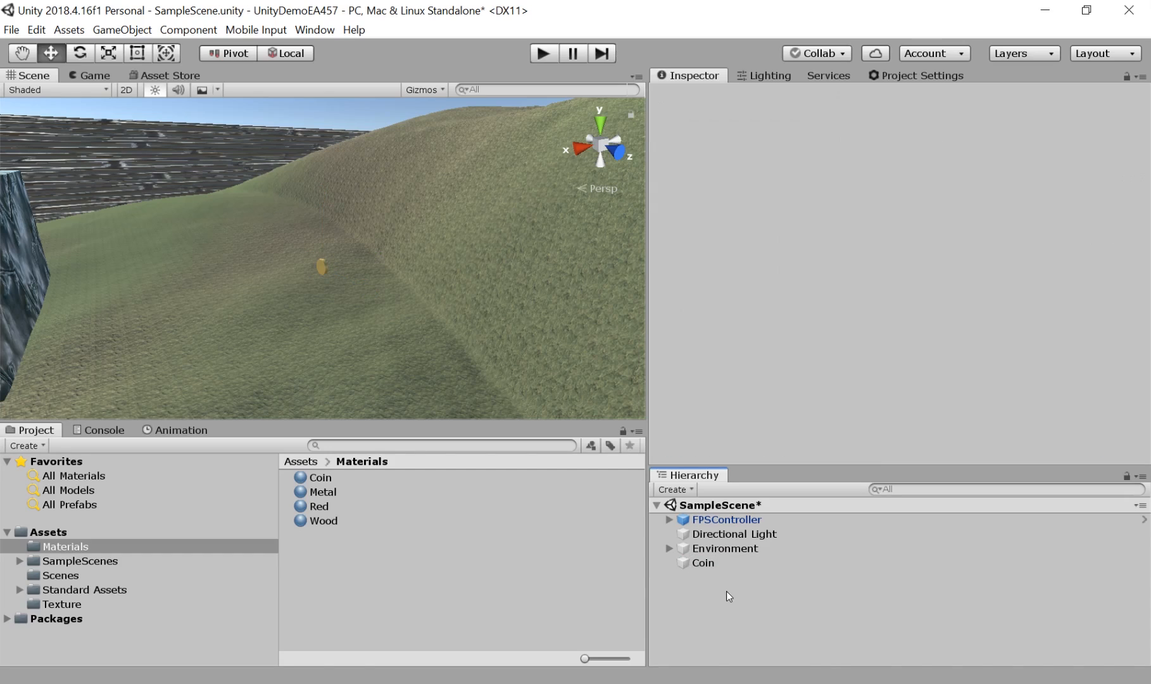
Add an Animation component to the Coin object and select its empty animation clip slot.
left_click(726, 562)
scroll(808, 307, "down", 5)
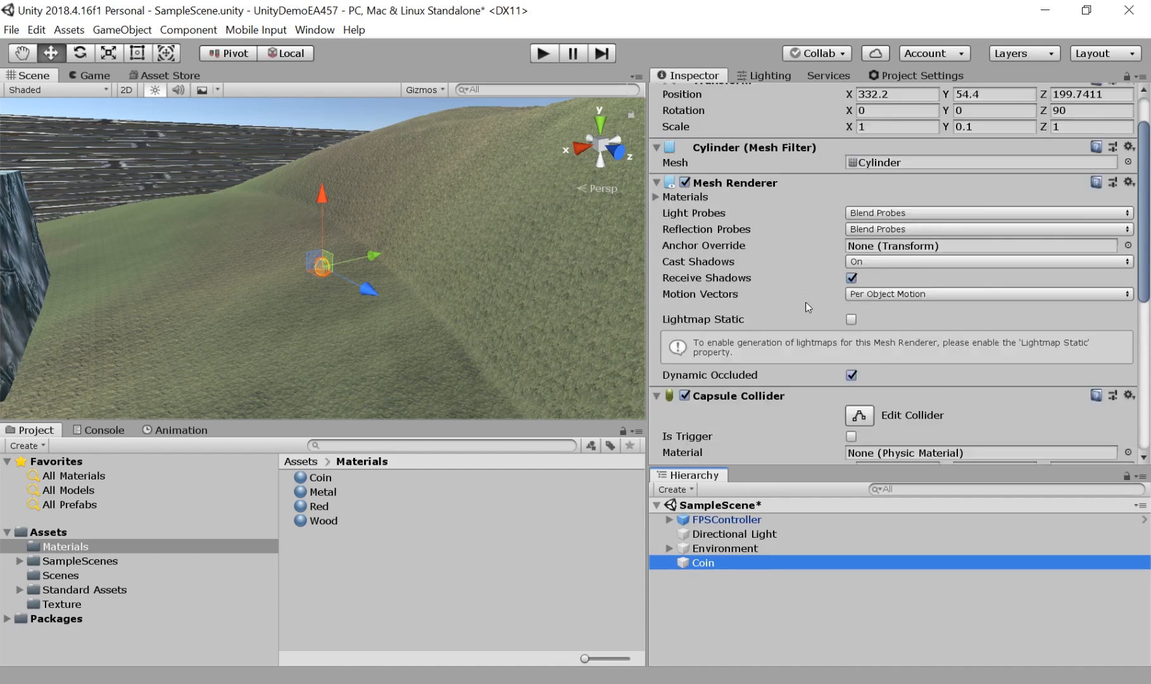
left_click(856, 443)
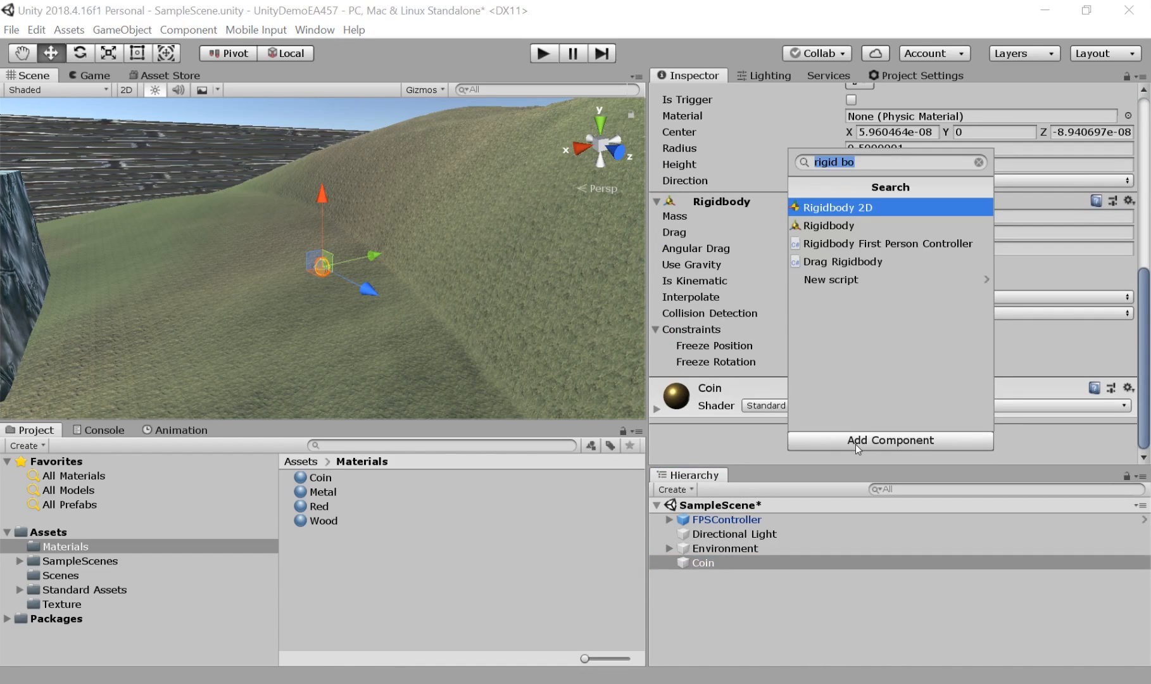
type("anim")
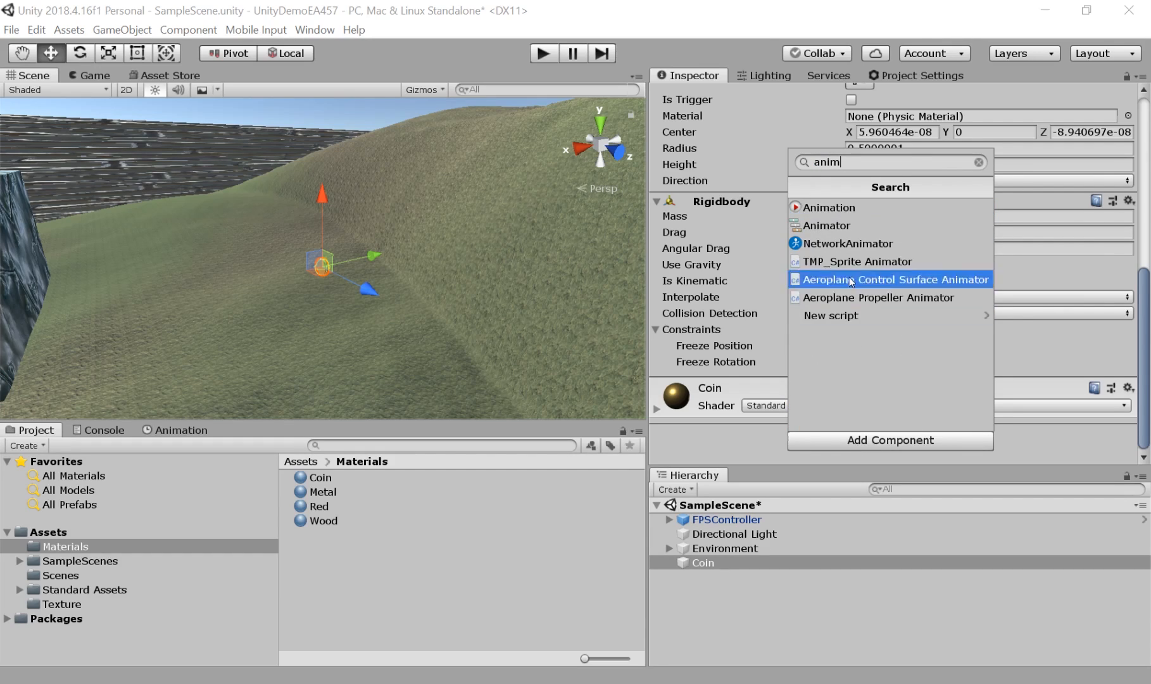
left_click(851, 207)
scroll(823, 377, "down", 3)
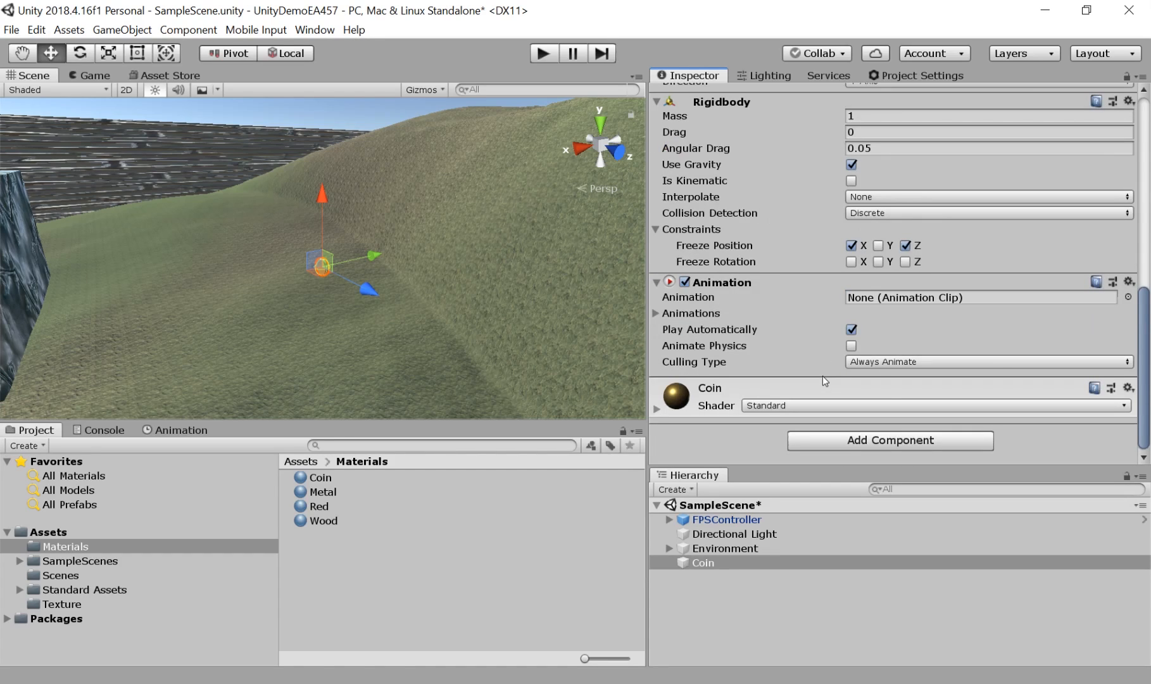
left_click(903, 300)
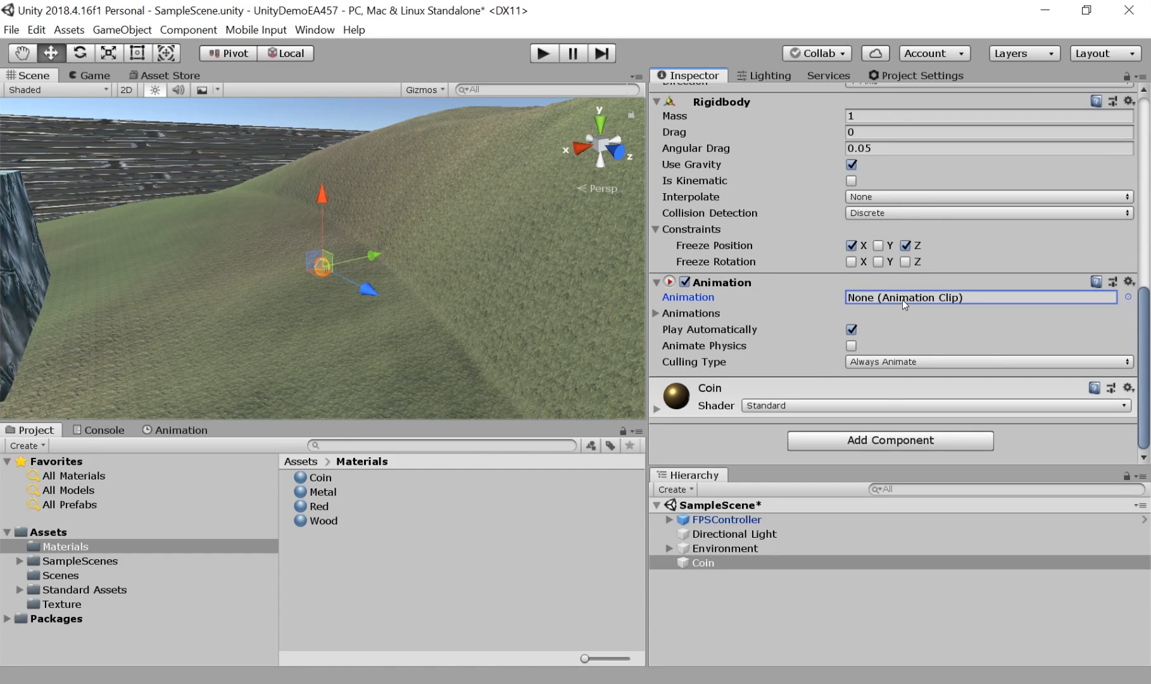
Look through the available animation clips for the Coin's Animation component without assigning one.
left_click(1129, 296)
scroll(899, 476, "down", 12)
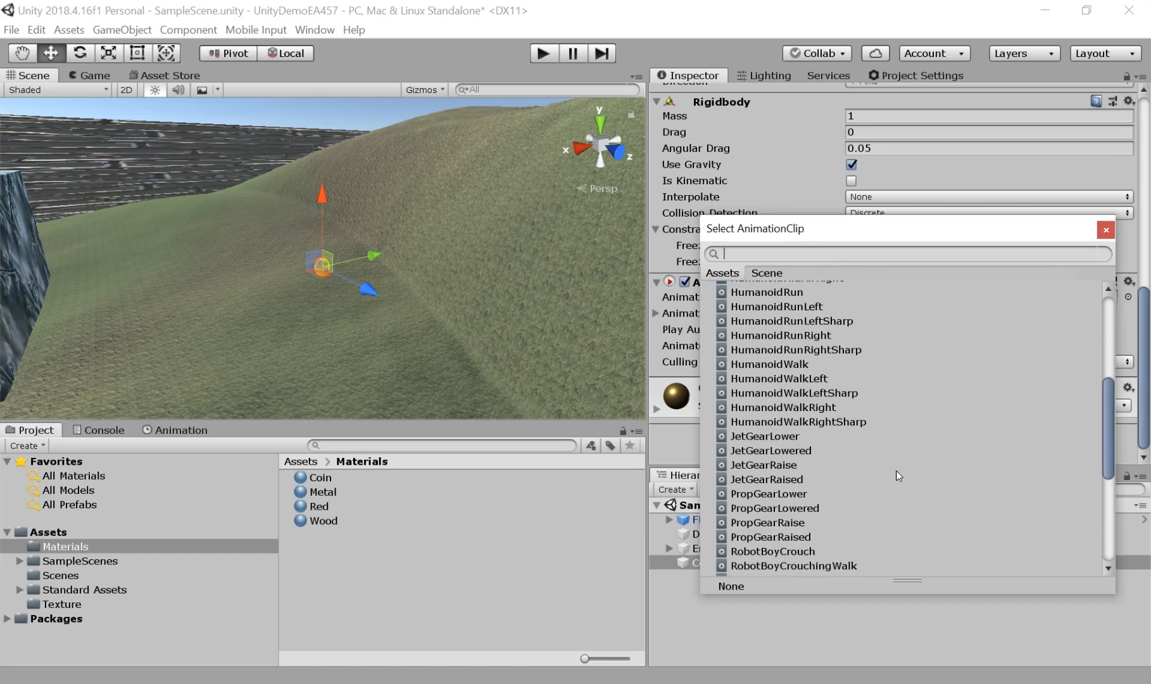
scroll(899, 476, "up", 8)
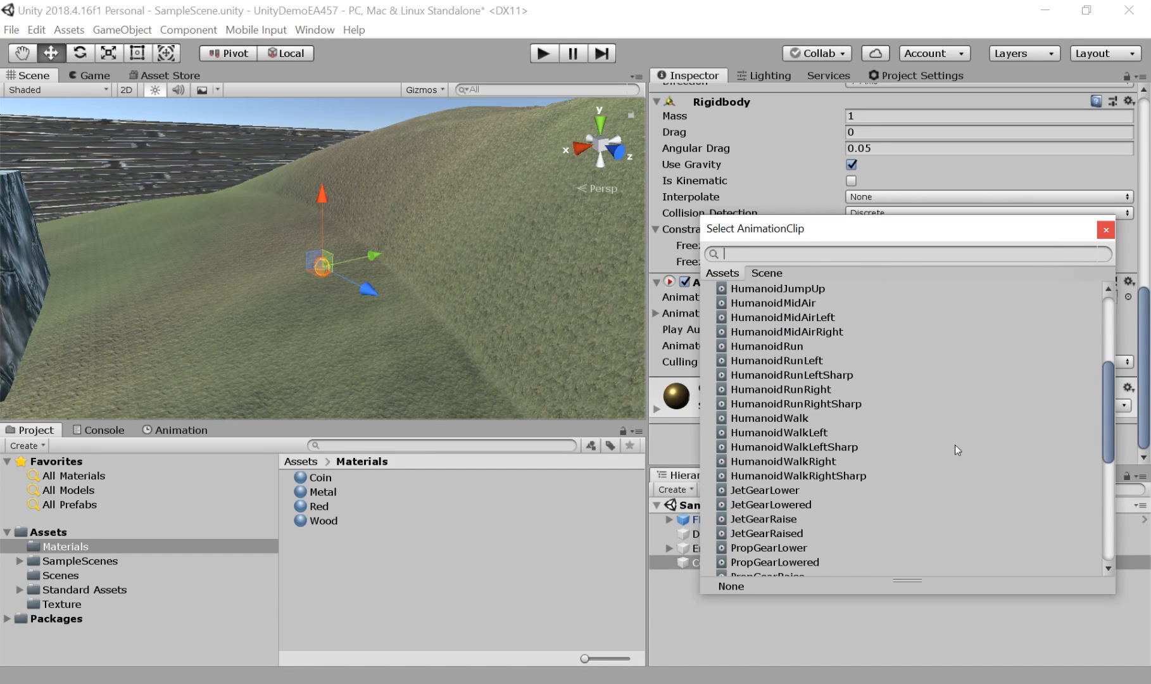
scroll(886, 488, "down", 10)
scroll(842, 519, "up", 15)
scroll(798, 386, "down", 10)
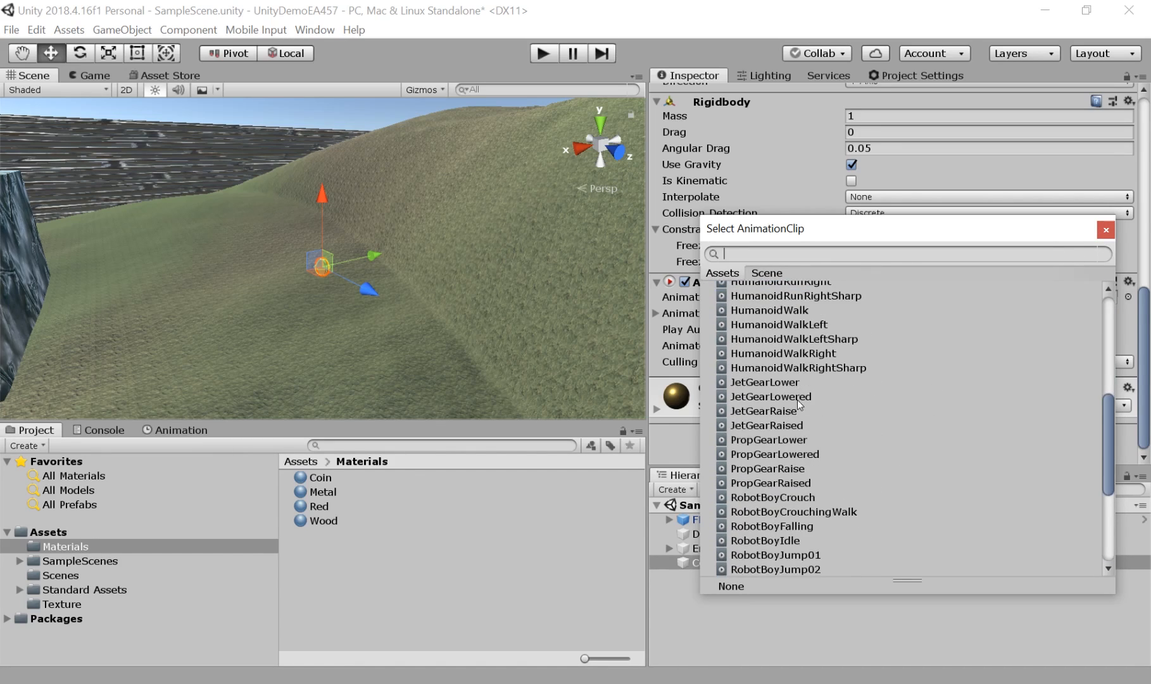
scroll(777, 454, "up", 15)
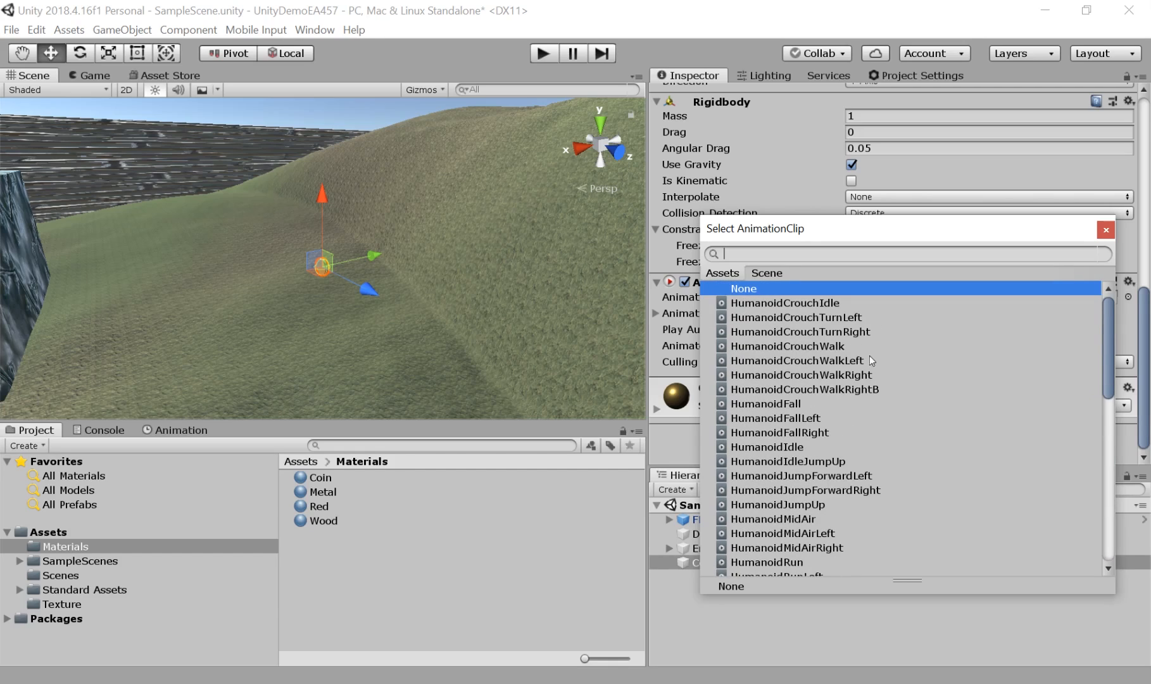
left_click(1106, 230)
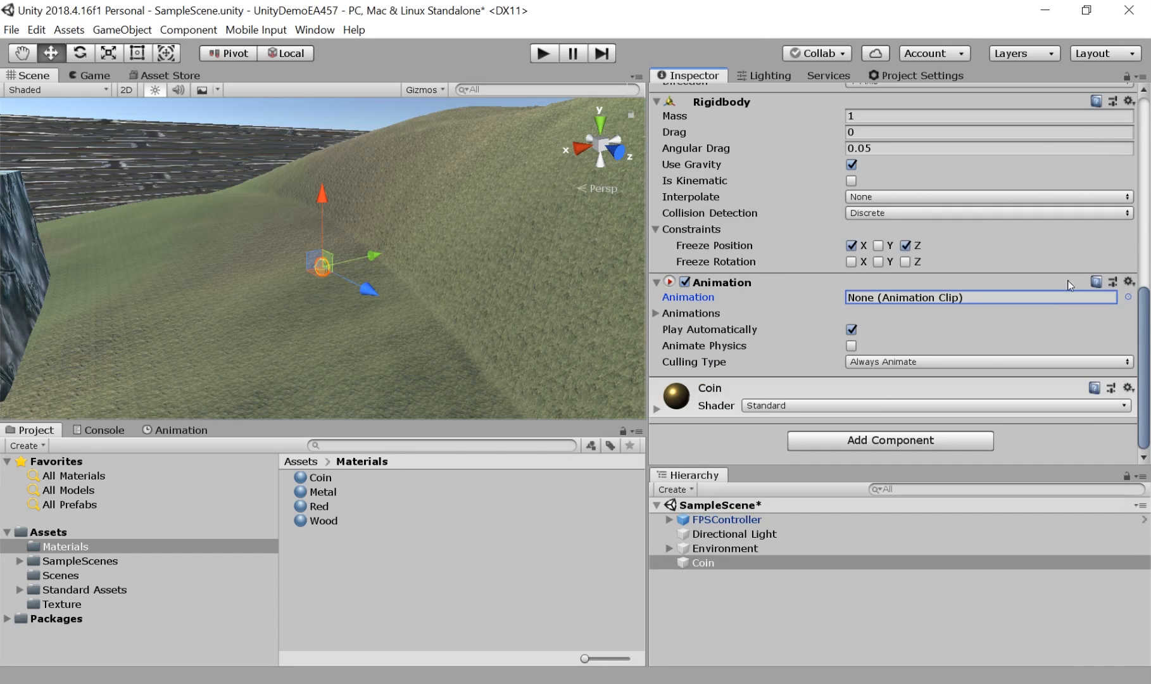
Create a new animation clip asset in the Assets folder and view its empty timeline.
left_click(56, 532)
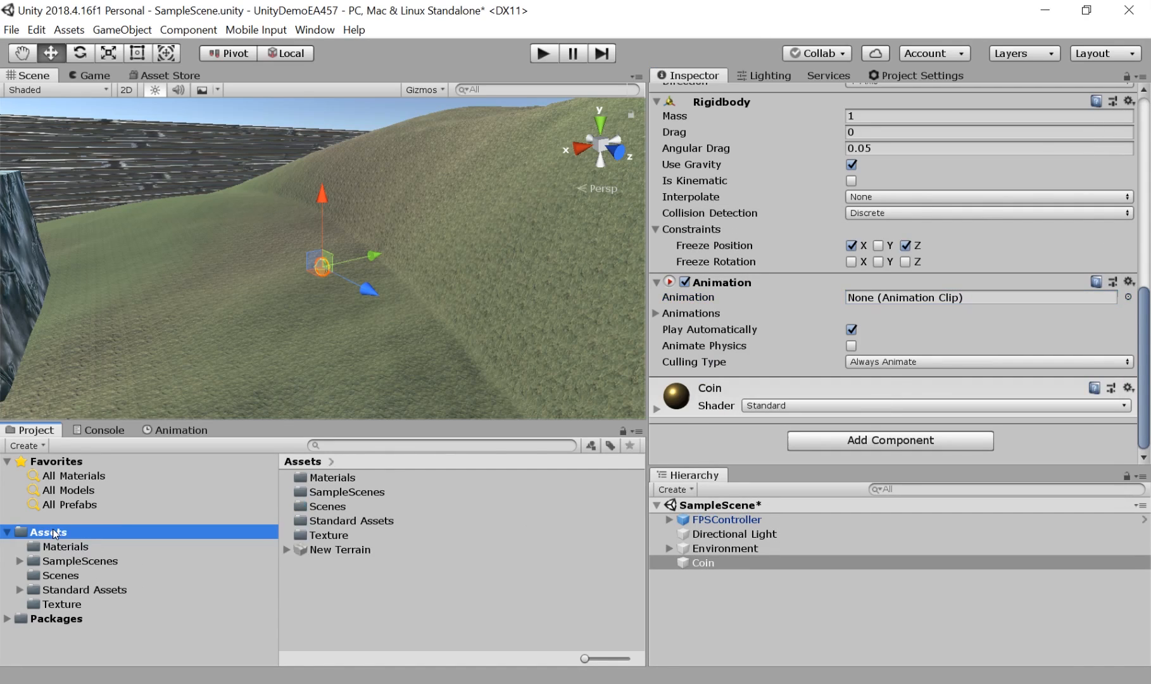
right_click(341, 589)
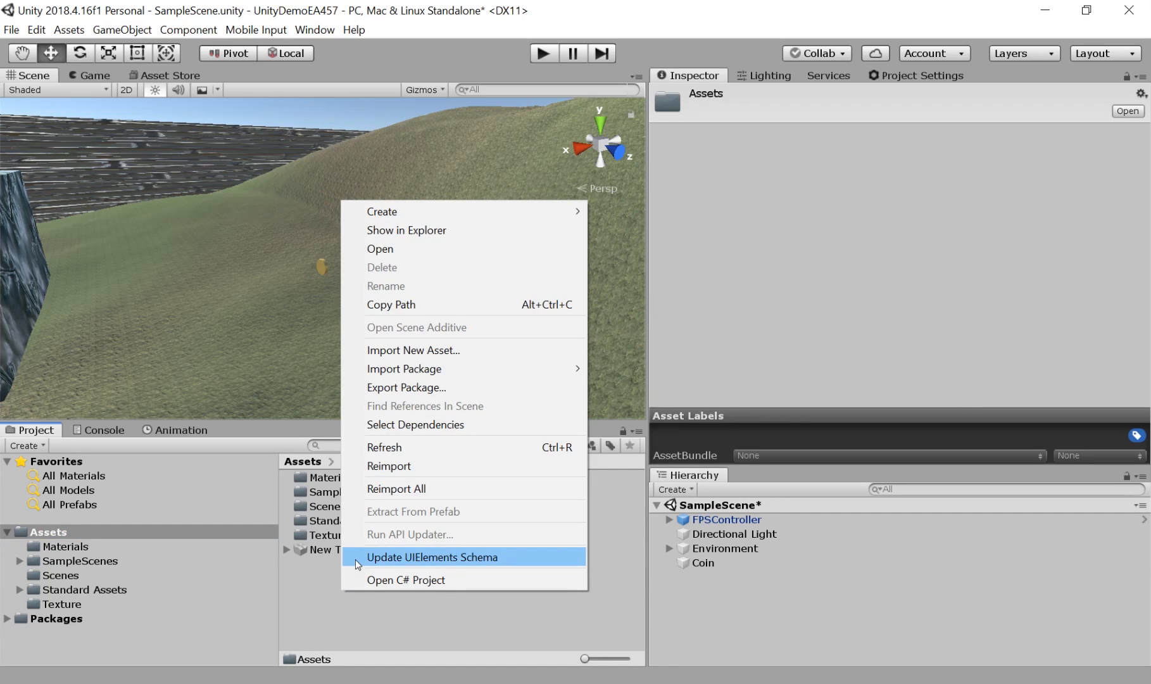
mouse_move(439, 216)
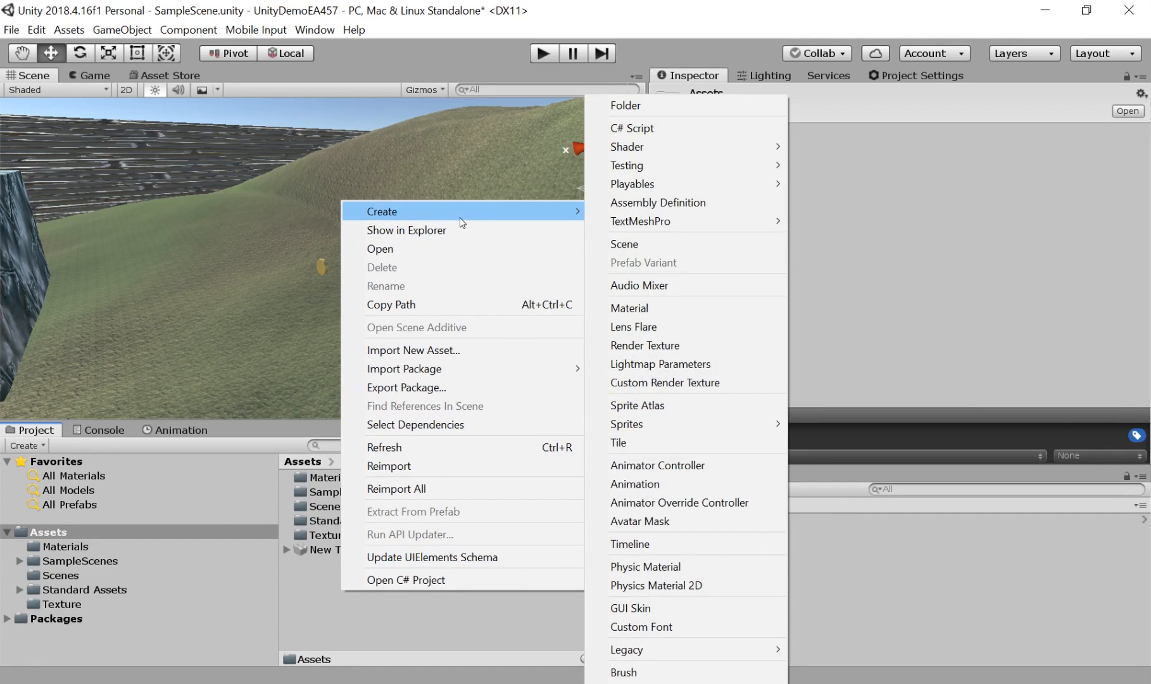
left_click(714, 489)
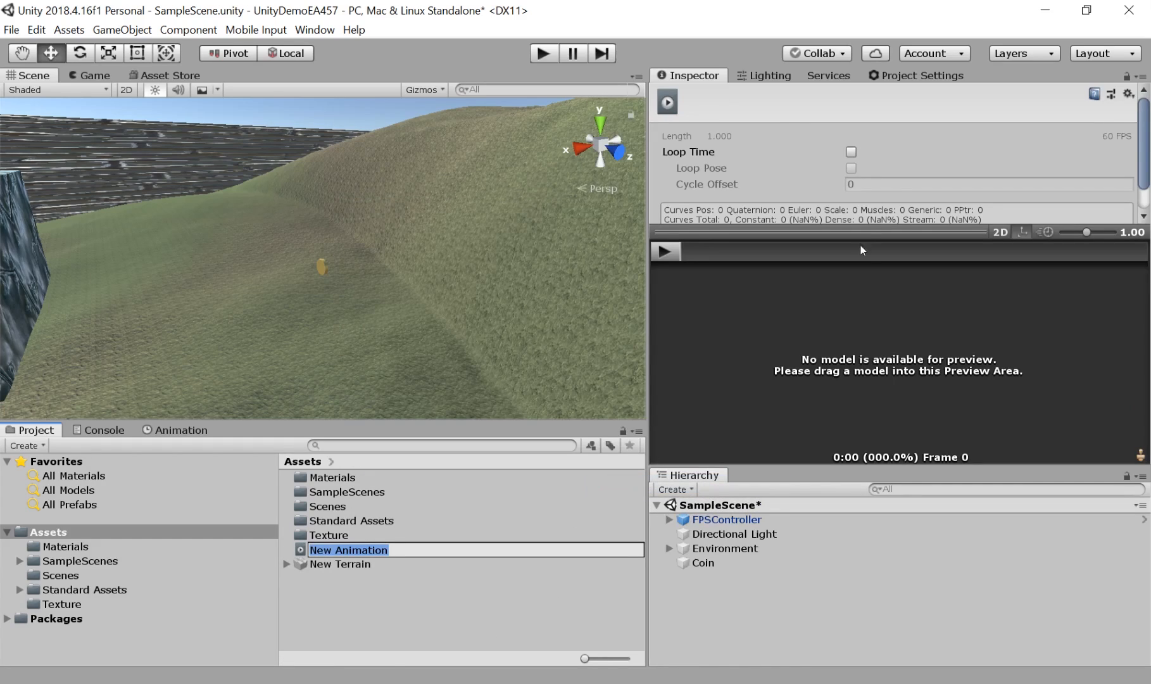
scroll(897, 187, "down", 2)
scroll(898, 187, "up", 2)
left_click(170, 429)
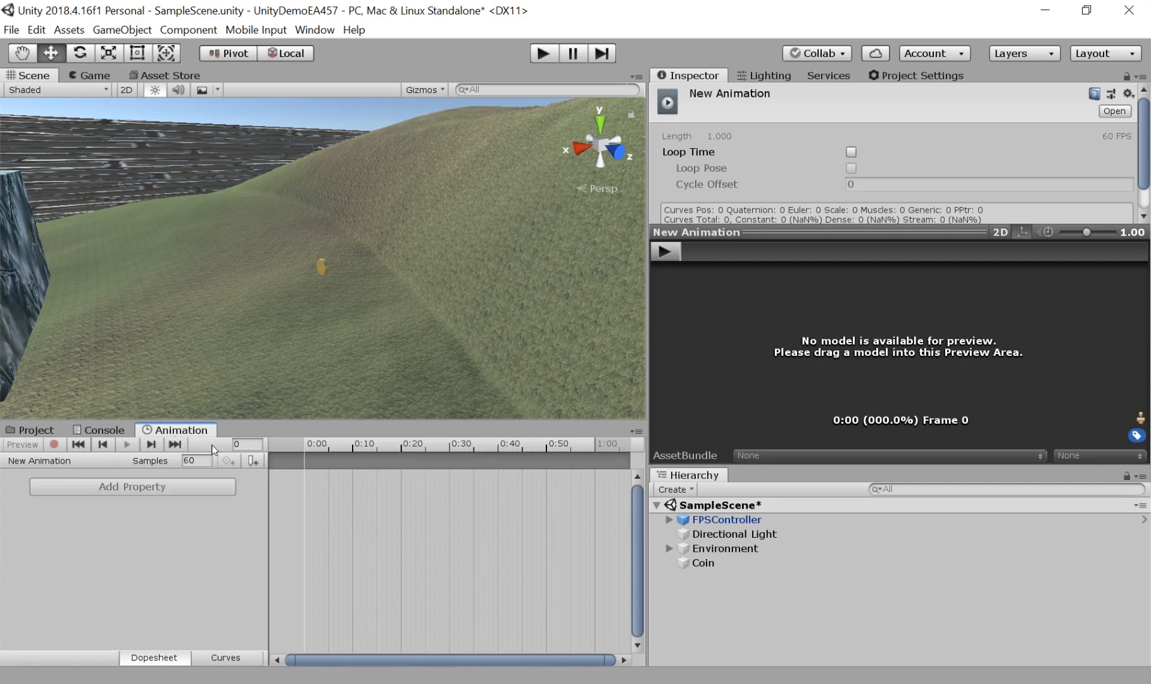
Delete the new animation clip from the Assets folder.
left_click(25, 430)
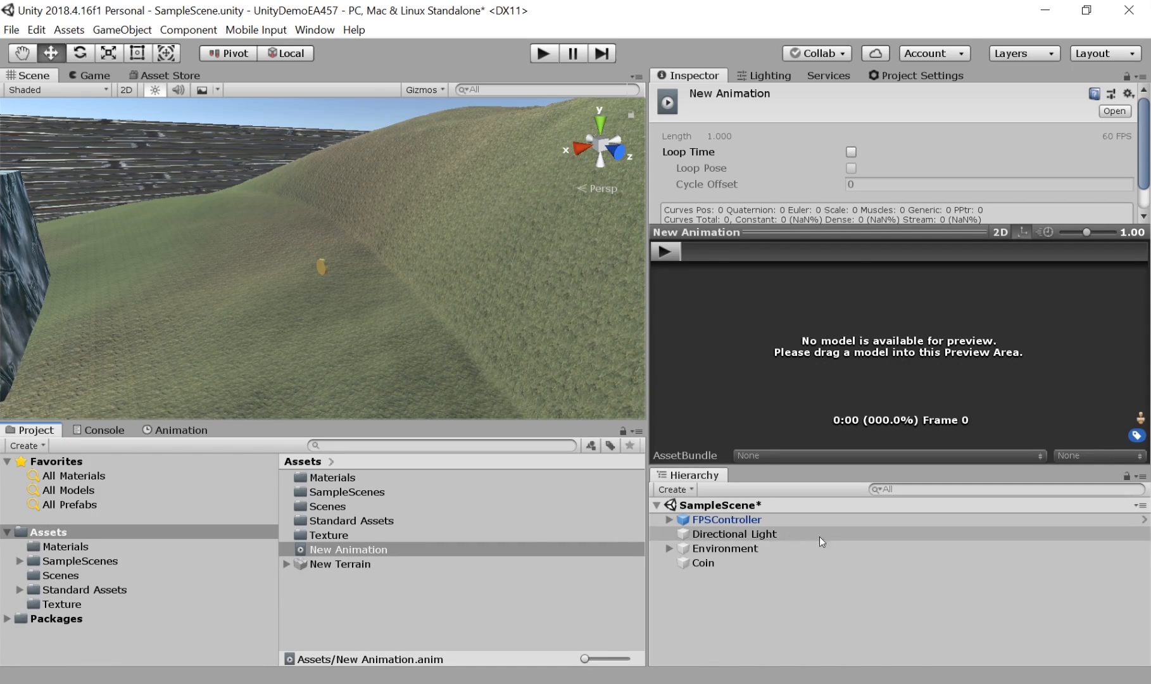
key("Delete")
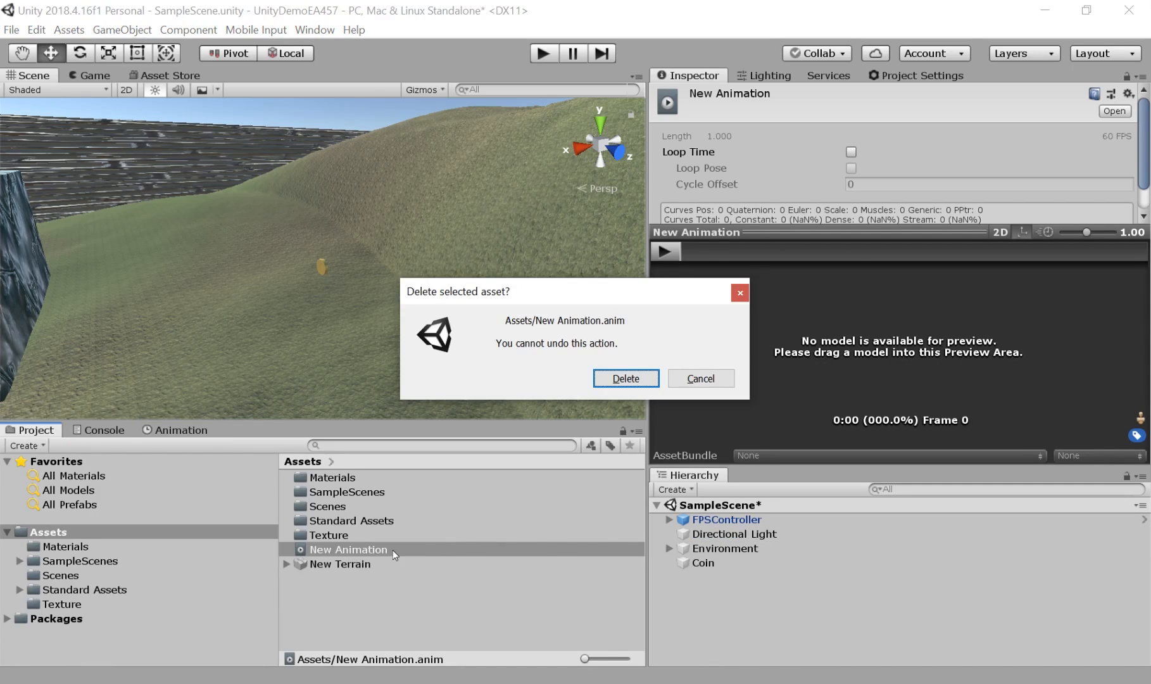
left_click(626, 378)
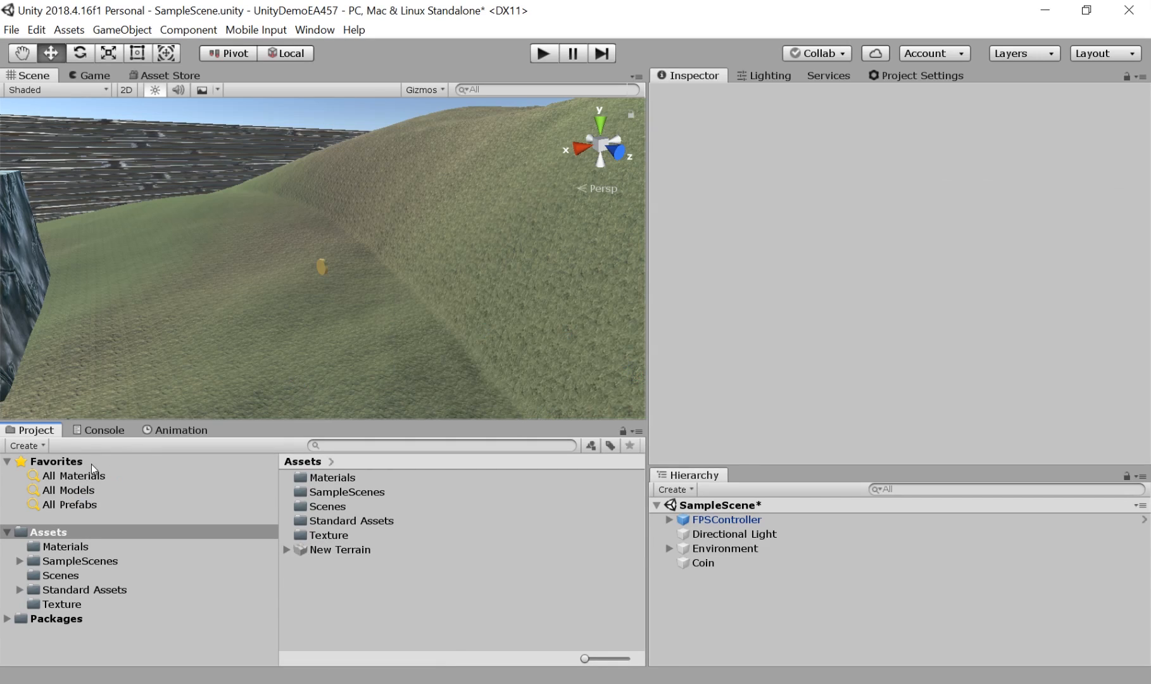
Remove the Animation component from the Coin object.
left_click(703, 563)
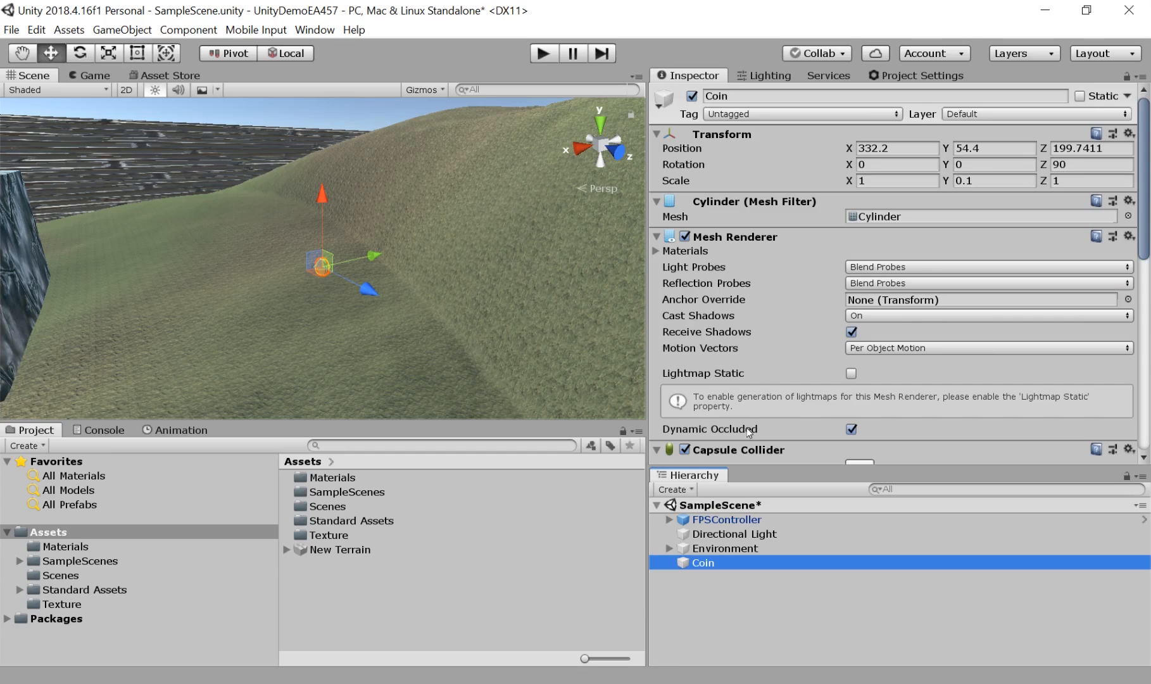
scroll(814, 272, "down", 10)
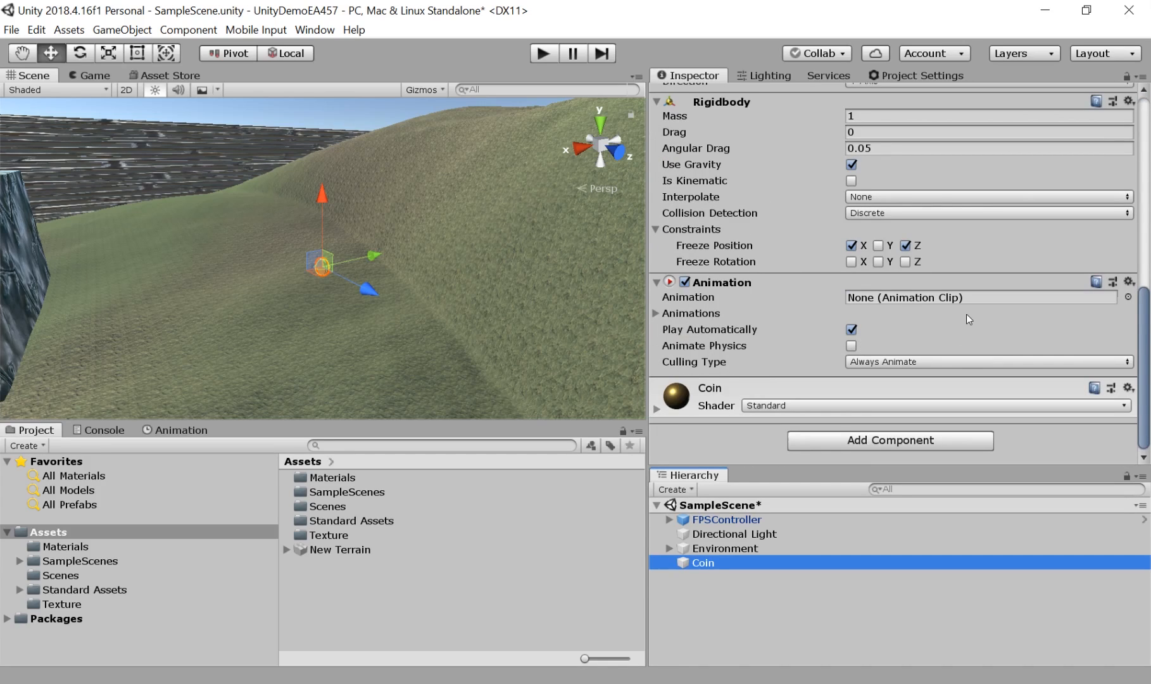
left_click(1129, 282)
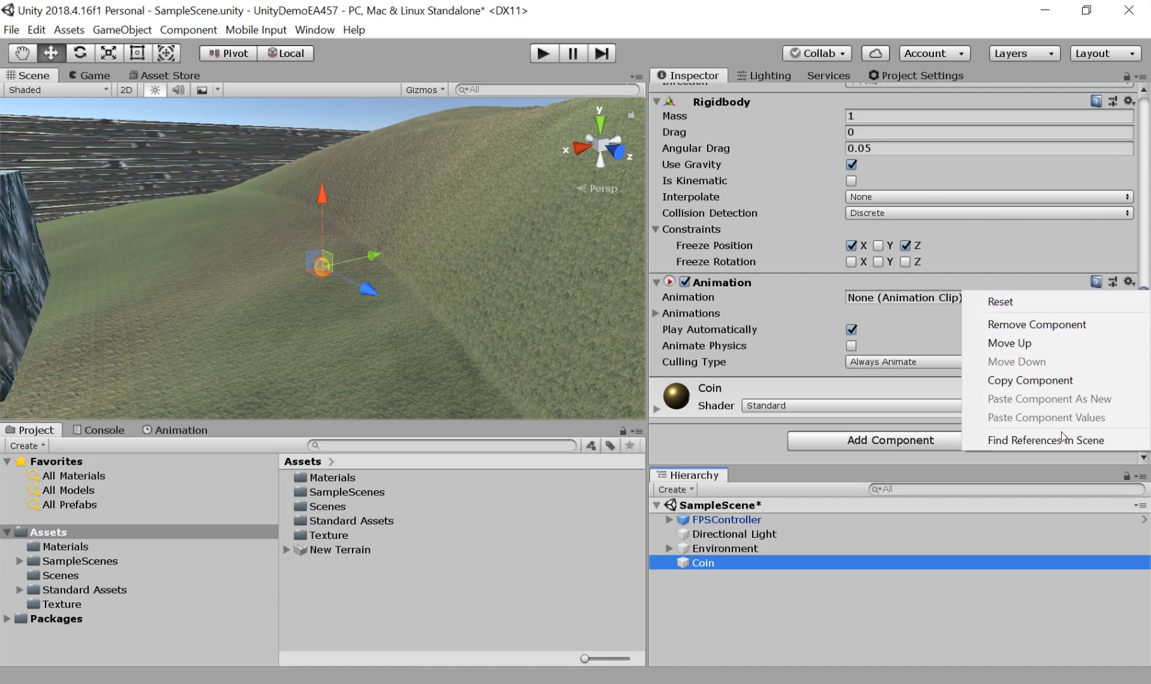
left_click(1019, 323)
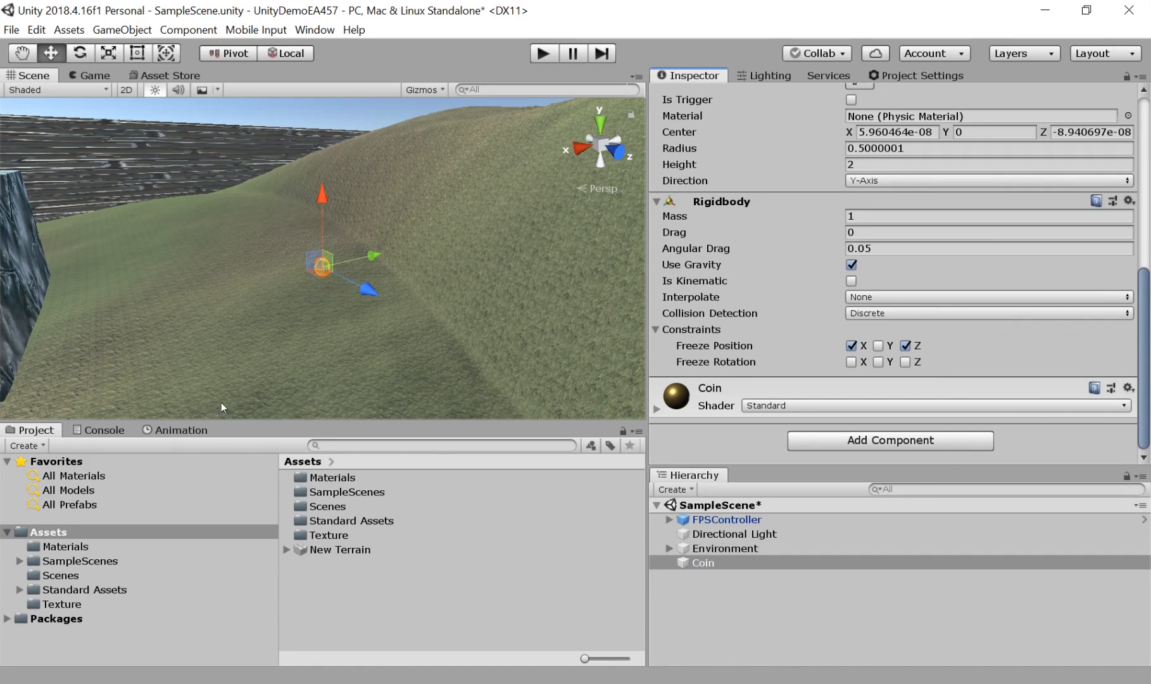
Create an Animator and an animation clip for the Coin, saving the clip as CoinRotation in the Assets folder.
left_click(181, 430)
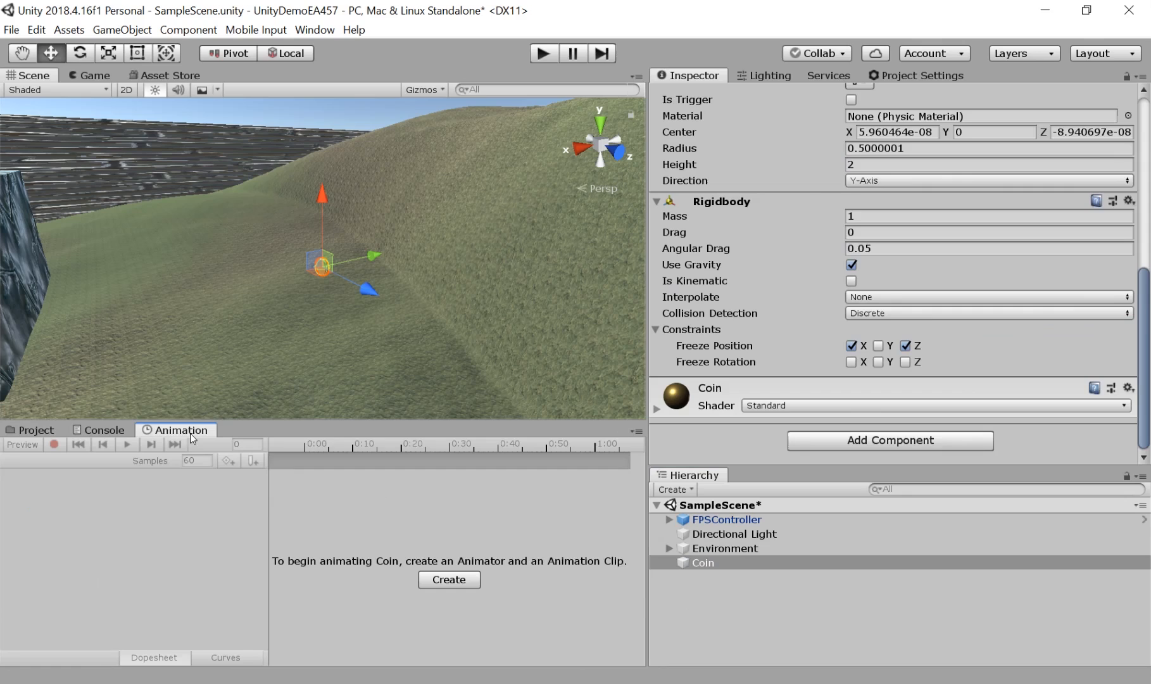
left_click(471, 582)
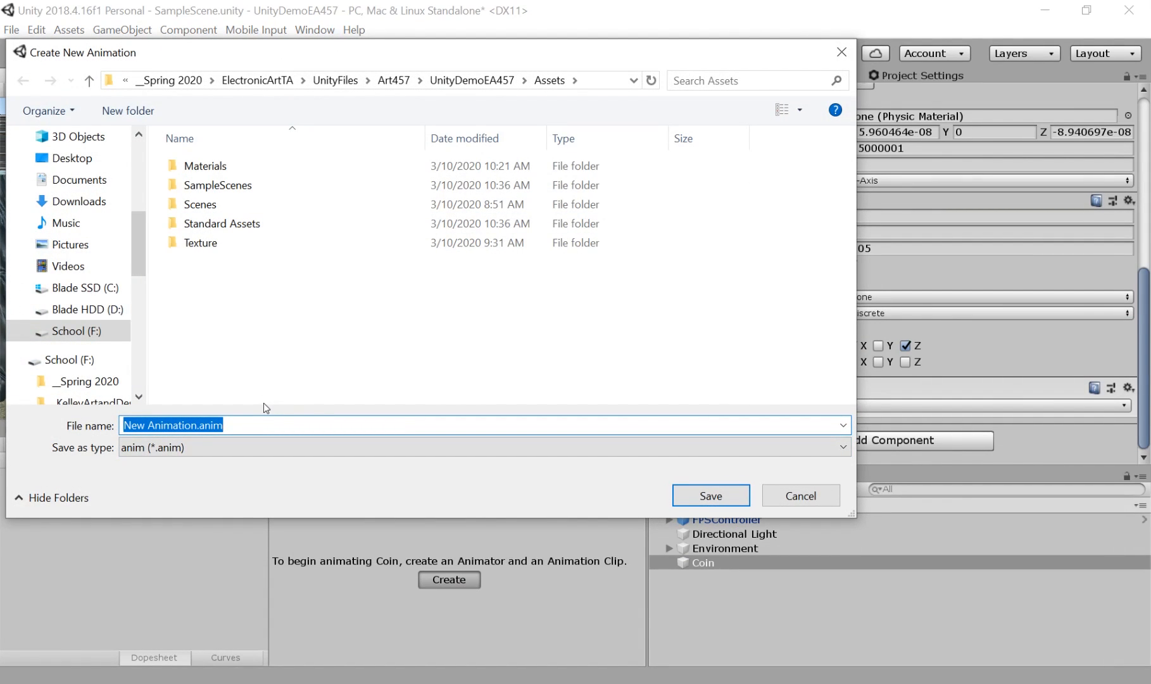
type("C")
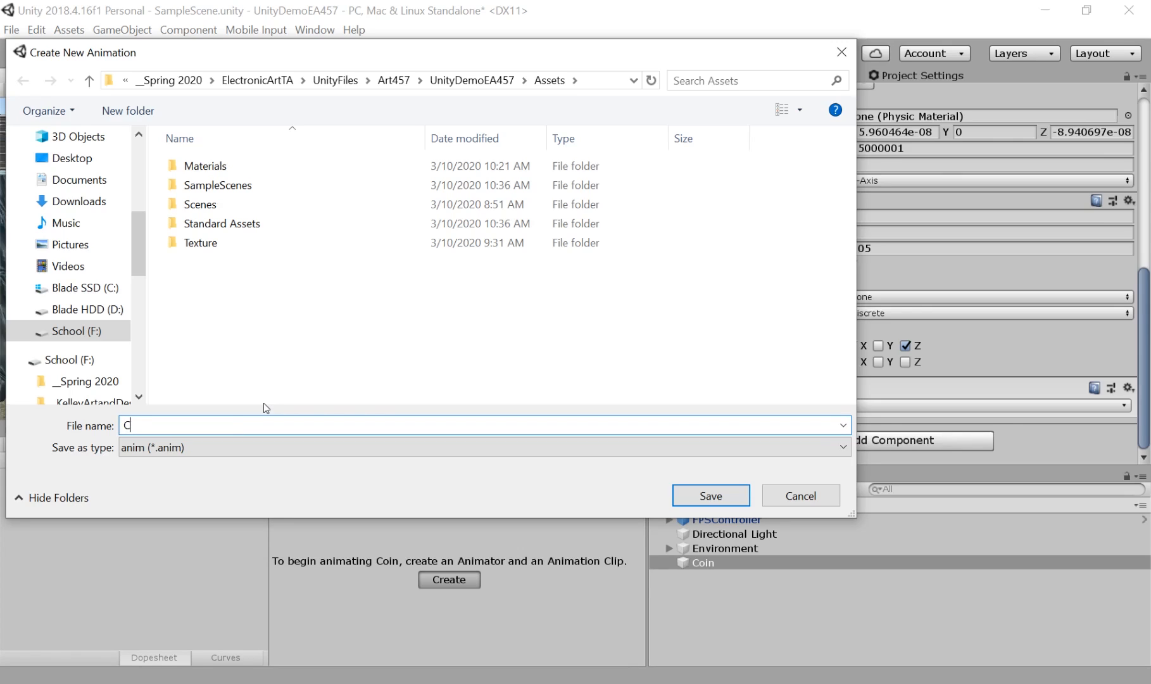
type("oinRotation")
left_click(707, 495)
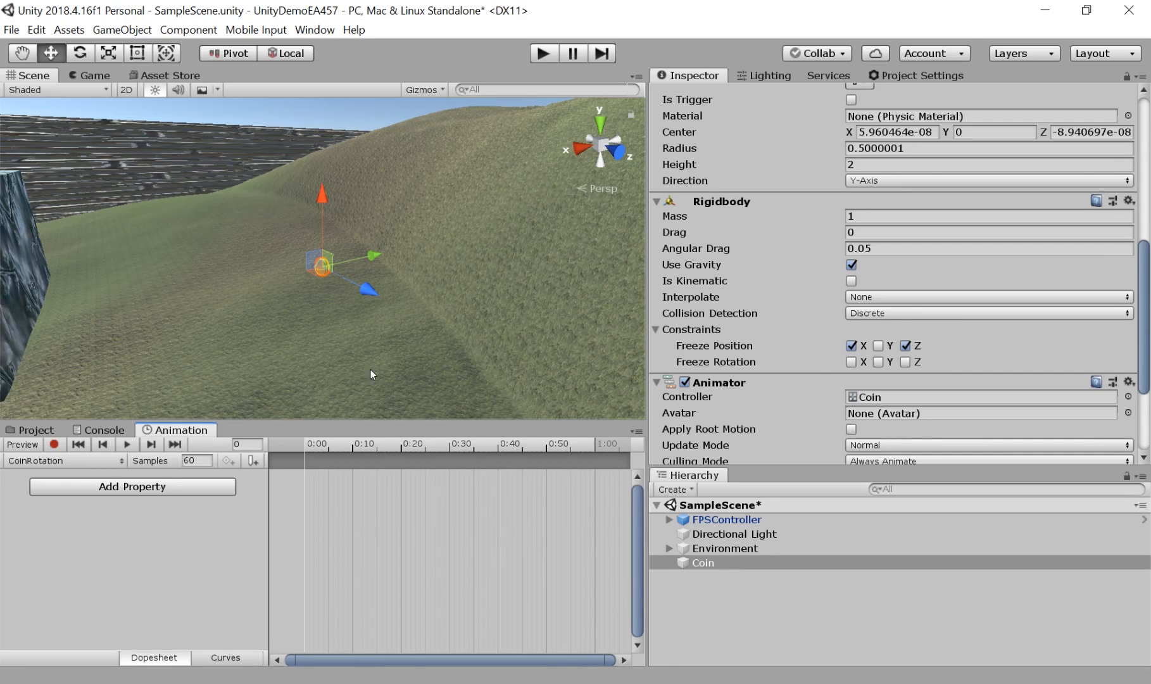
Undo the creation of the Coin's Animator and reselect the Coin in the scene.
key("ctrl+z")
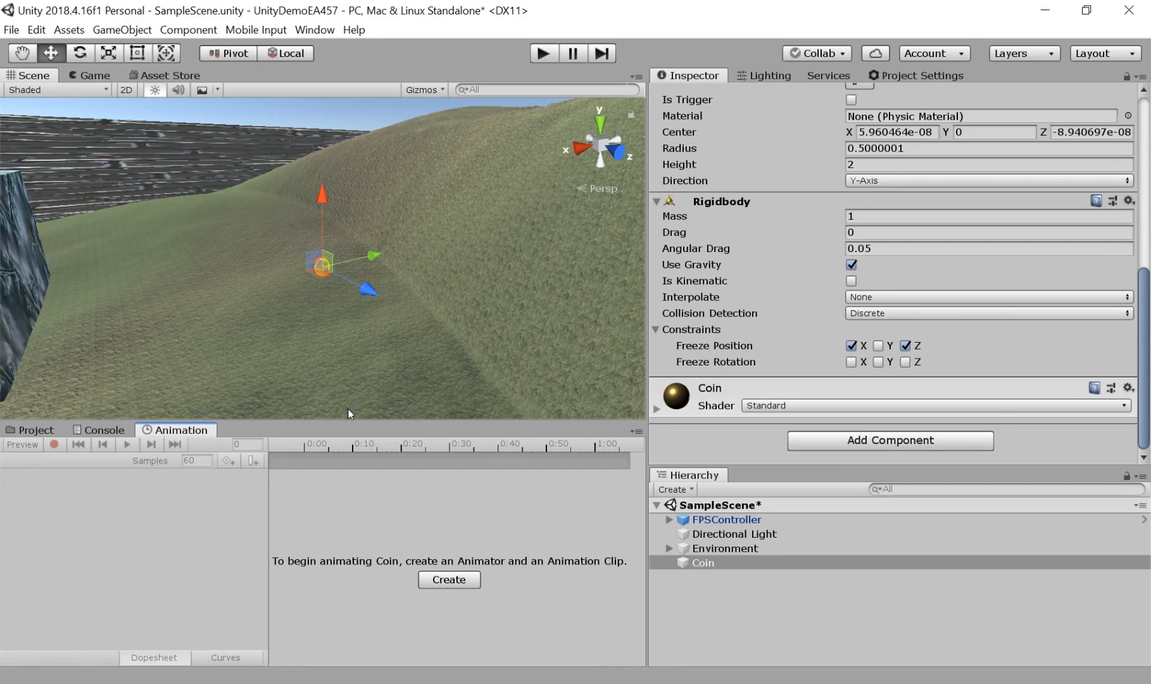
left_click(478, 332)
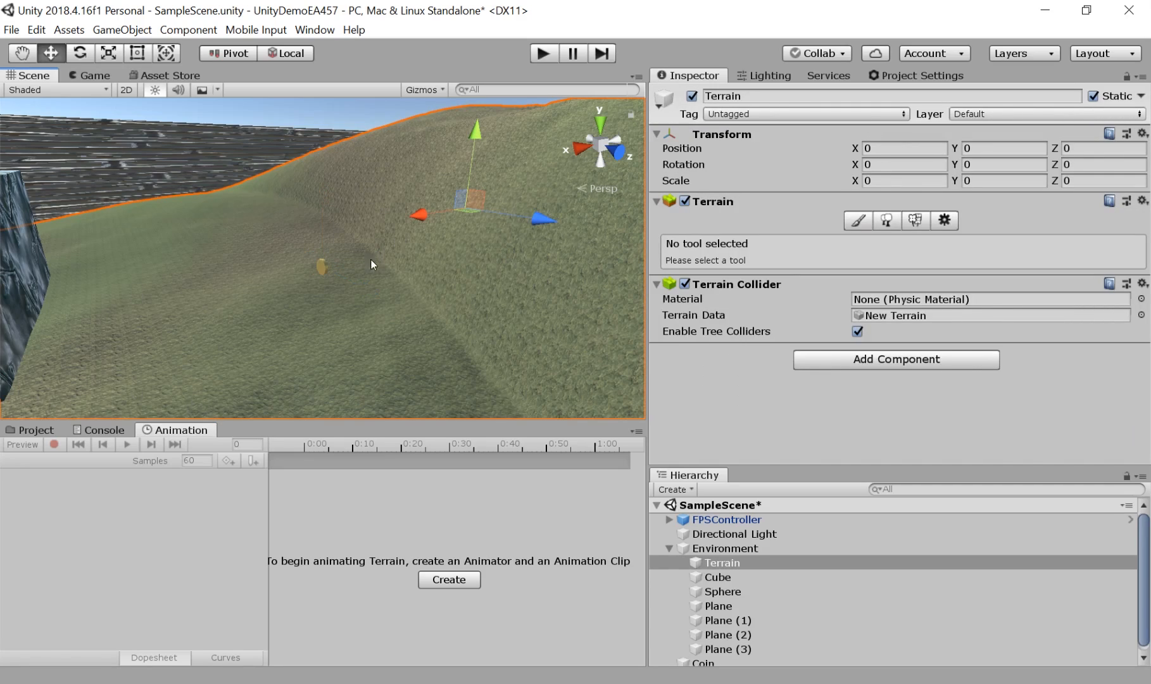
left_click(323, 266)
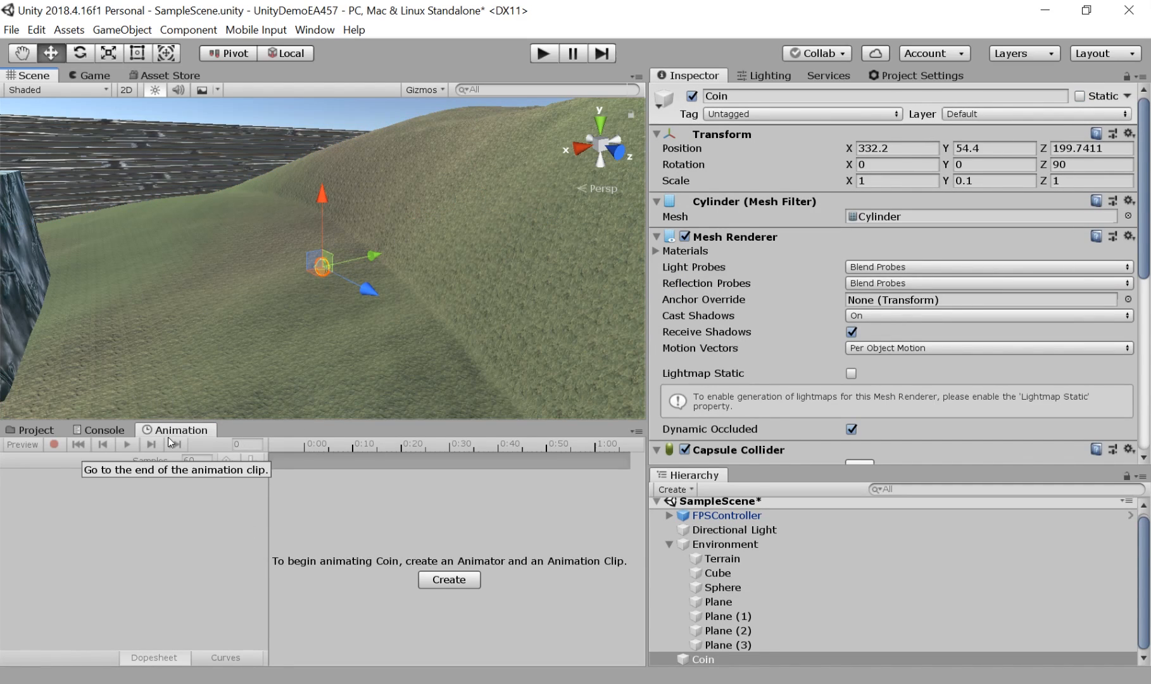
left_click(314, 30)
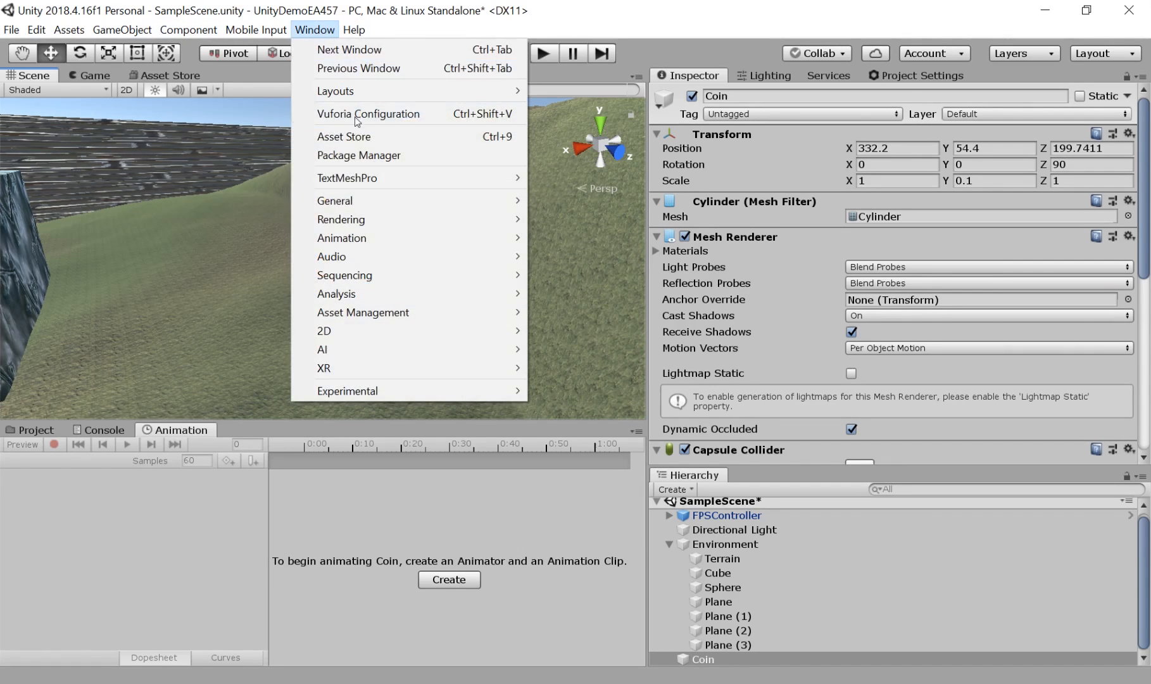
mouse_move(373, 238)
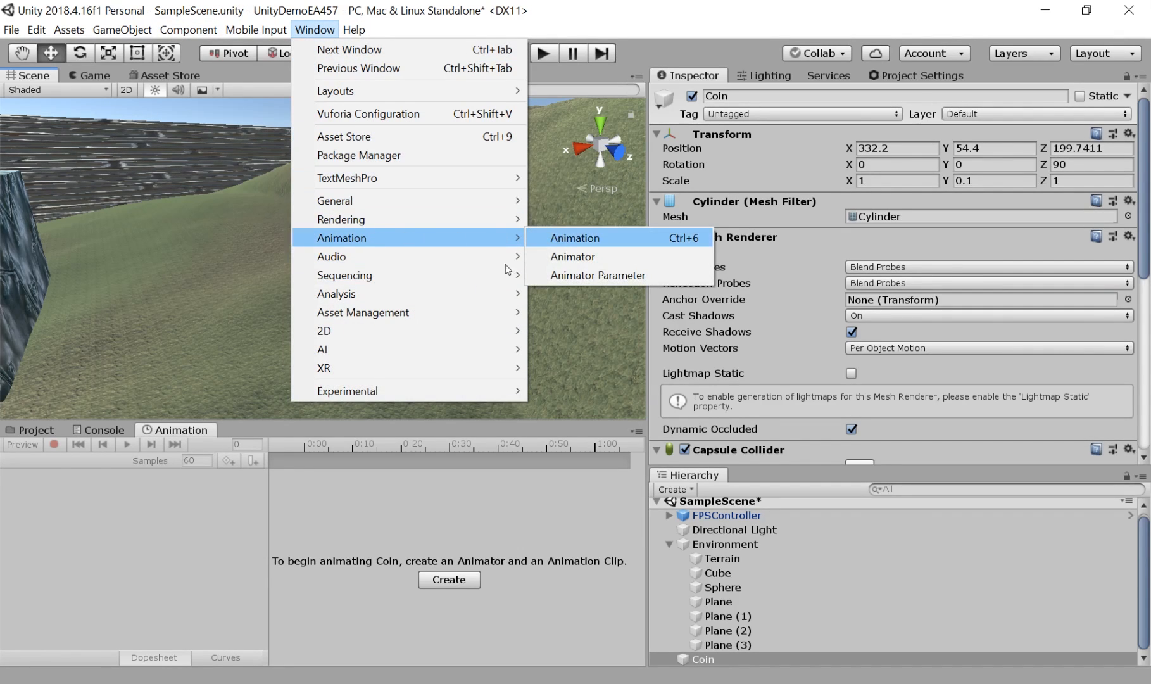
left_click(167, 566)
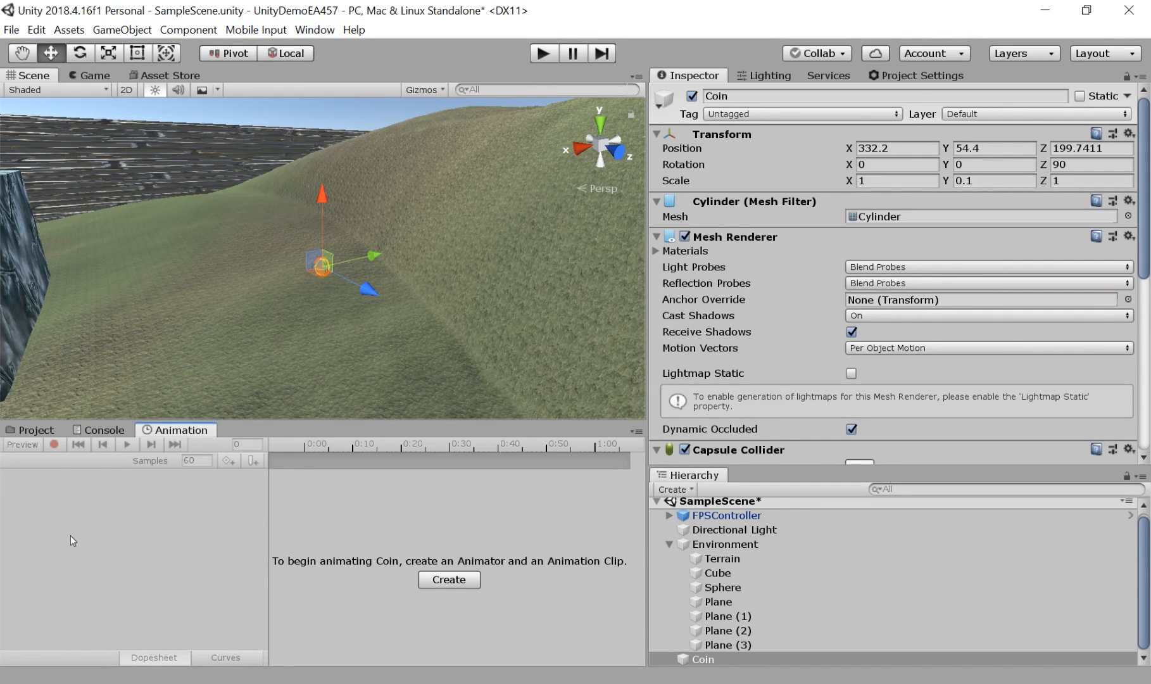
Create an Animator and clip for the Coin, saving the clip over the existing CoinRotation.anim file.
left_click(465, 582)
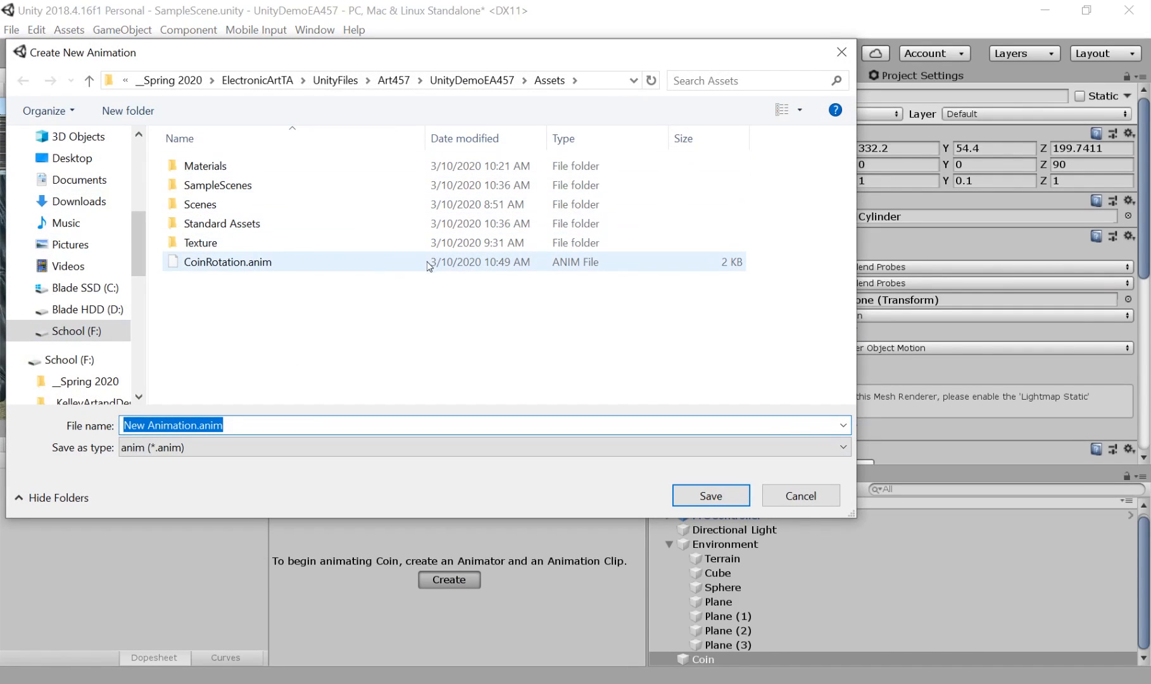
left_click(276, 266)
left_click(711, 496)
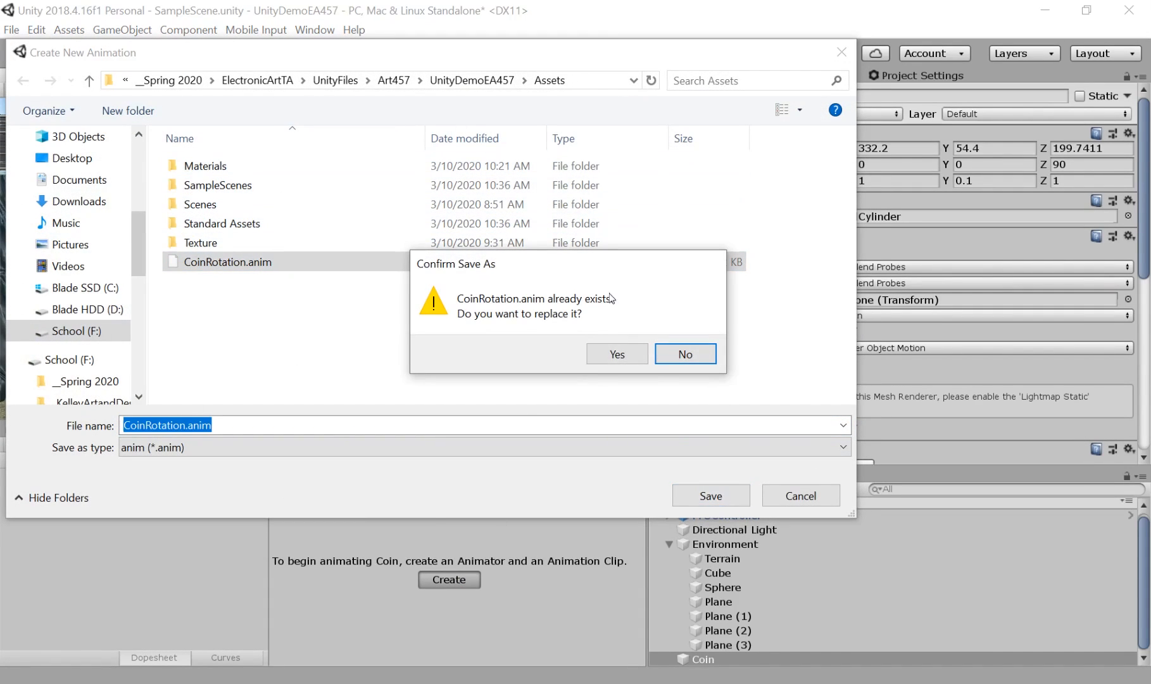
left_click(612, 348)
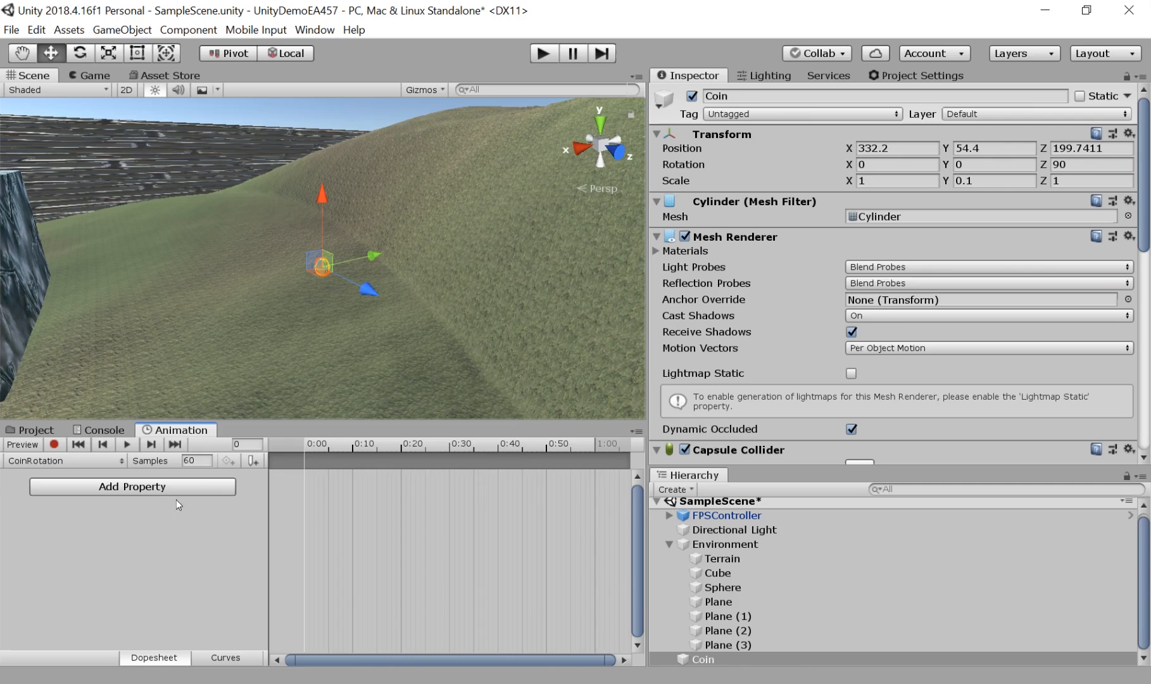
Add the Transform Rotation property to the CoinRotation clip, expand its channels and select its keyframes at 0:00.
left_click(144, 487)
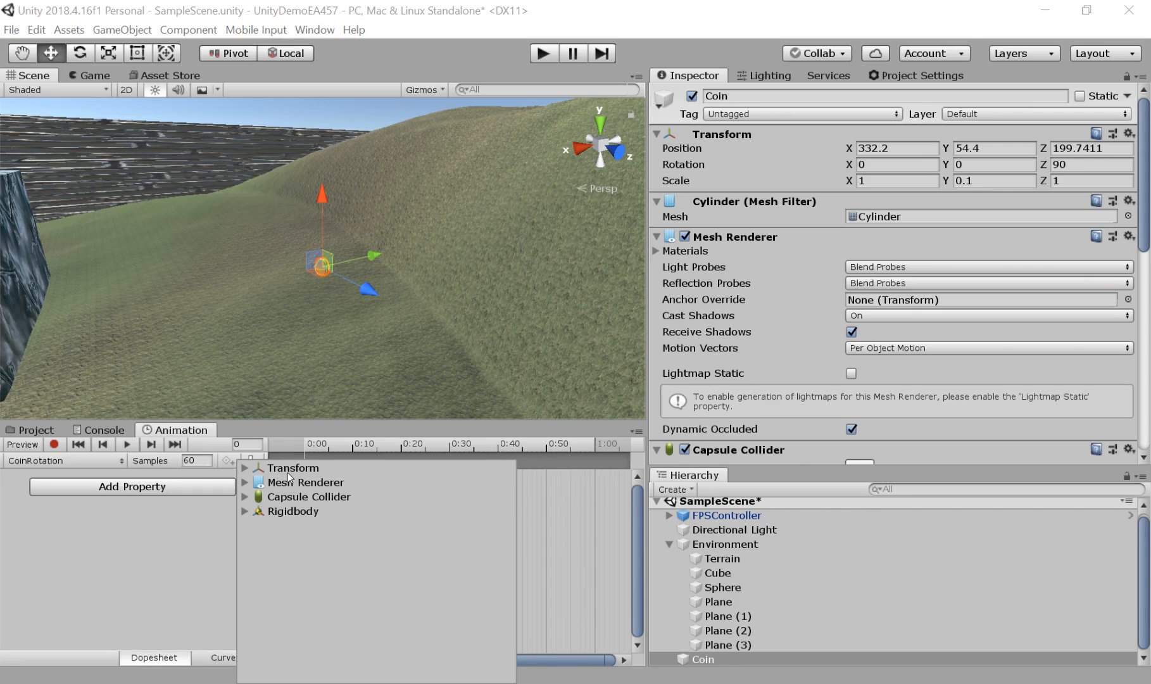
left_click(245, 468)
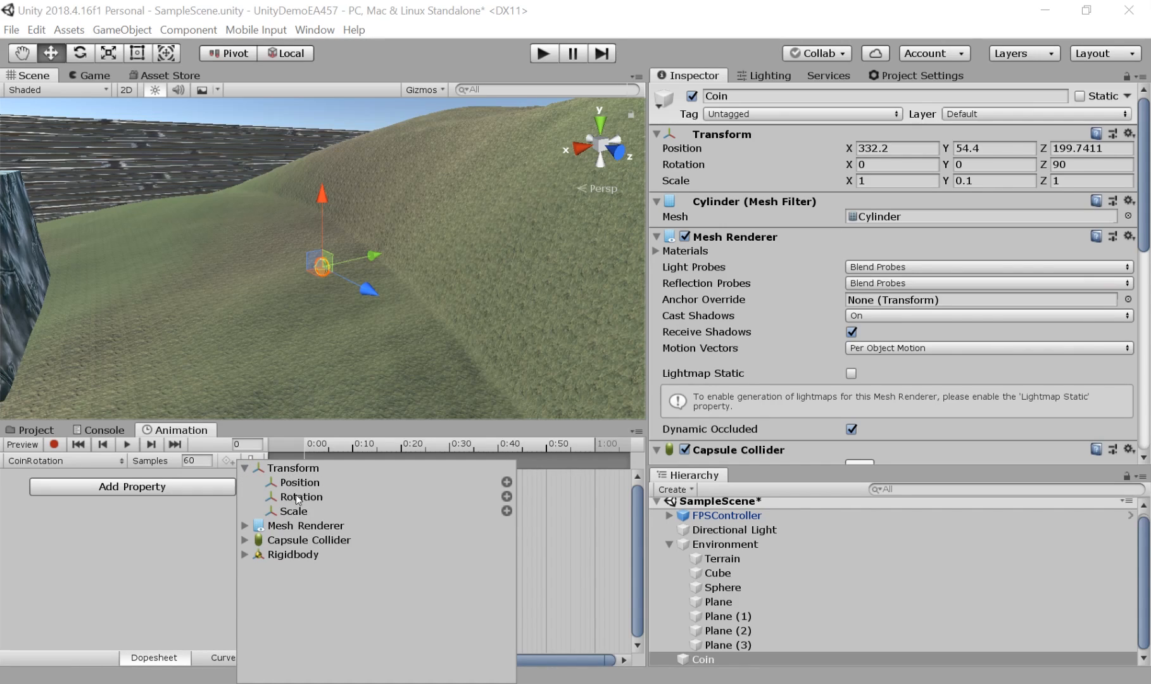
left_click(507, 496)
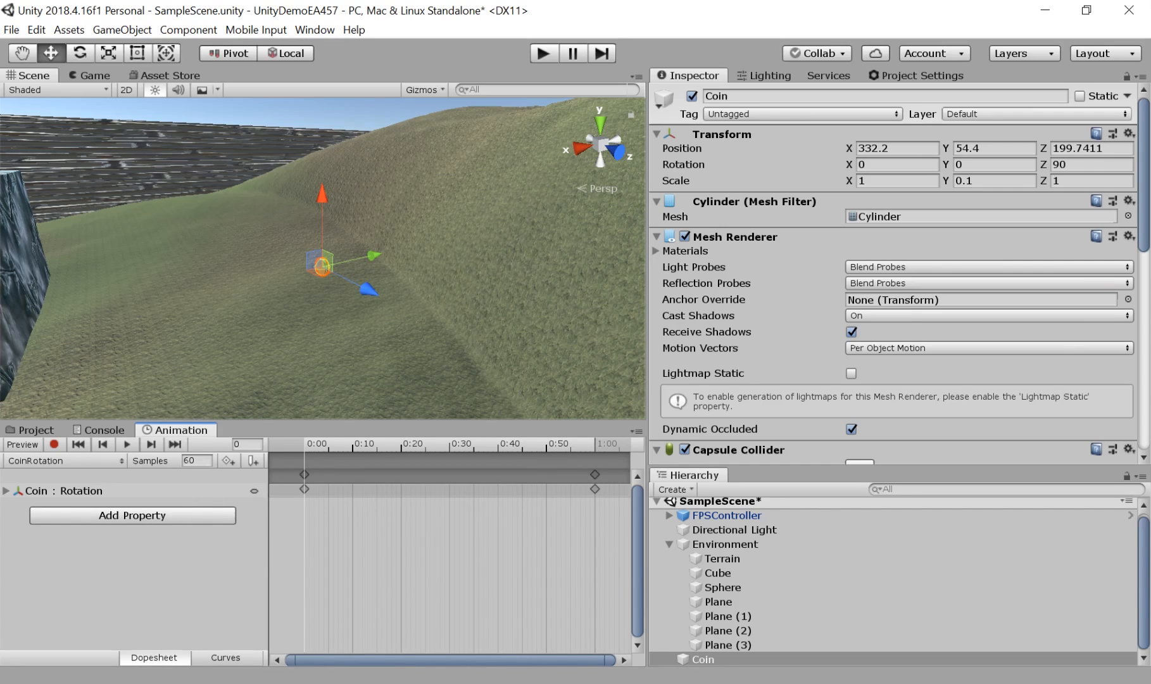
left_click(6, 491)
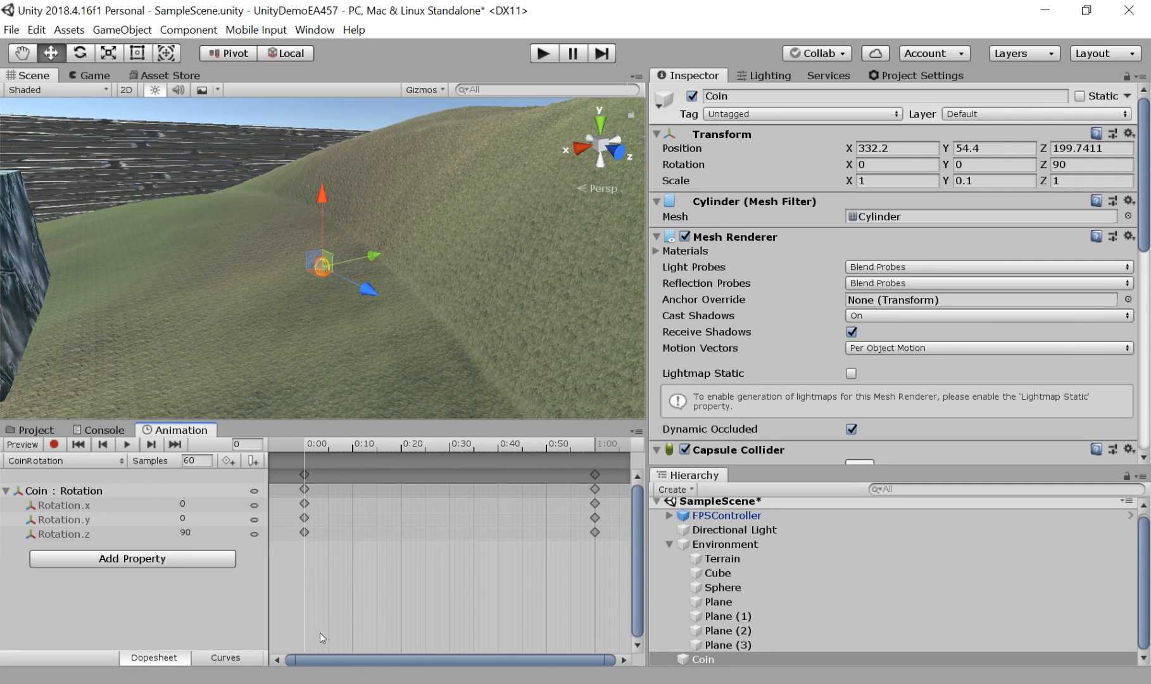
left_click(304, 474)
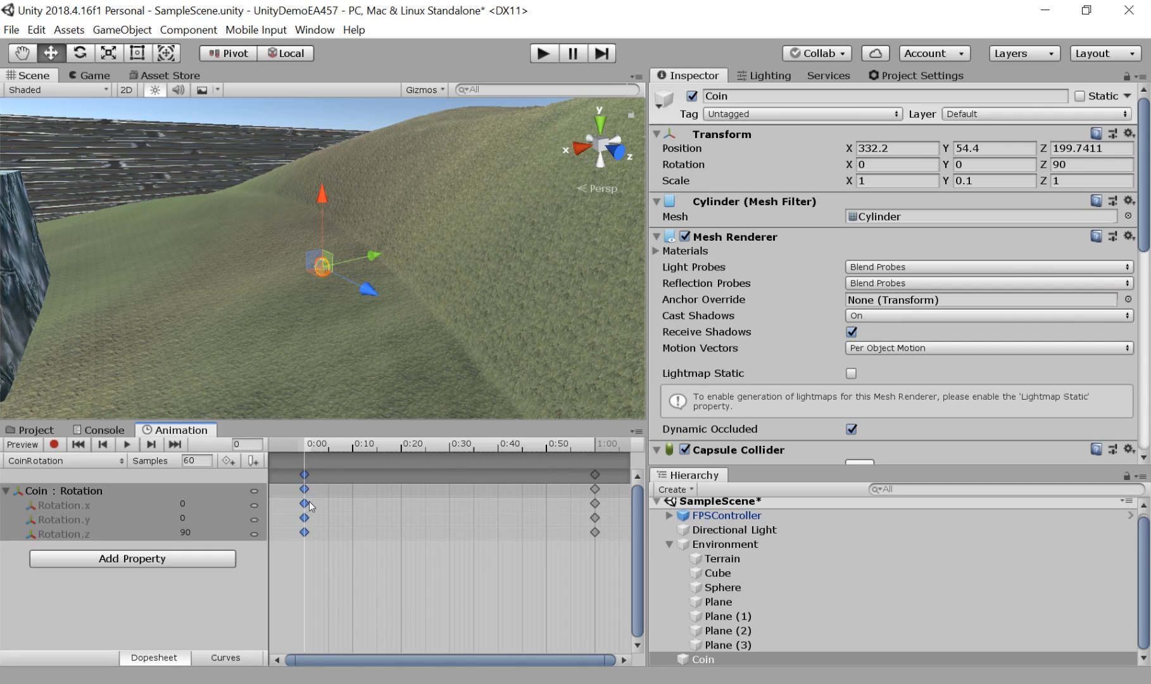
Move the CoinRotation playhead to 1:00 and select the rotation keyframes there.
left_click_drag(306, 446, 595, 473)
left_click(595, 473)
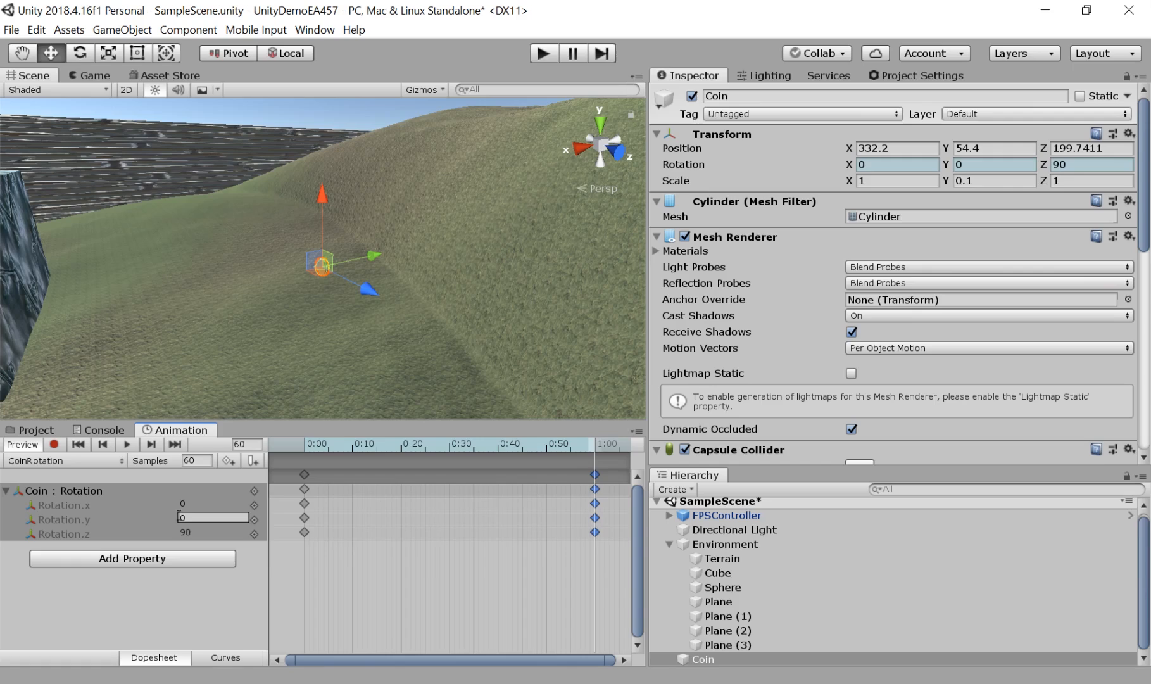
left_click(948, 165)
left_click_drag(948, 164, 986, 166)
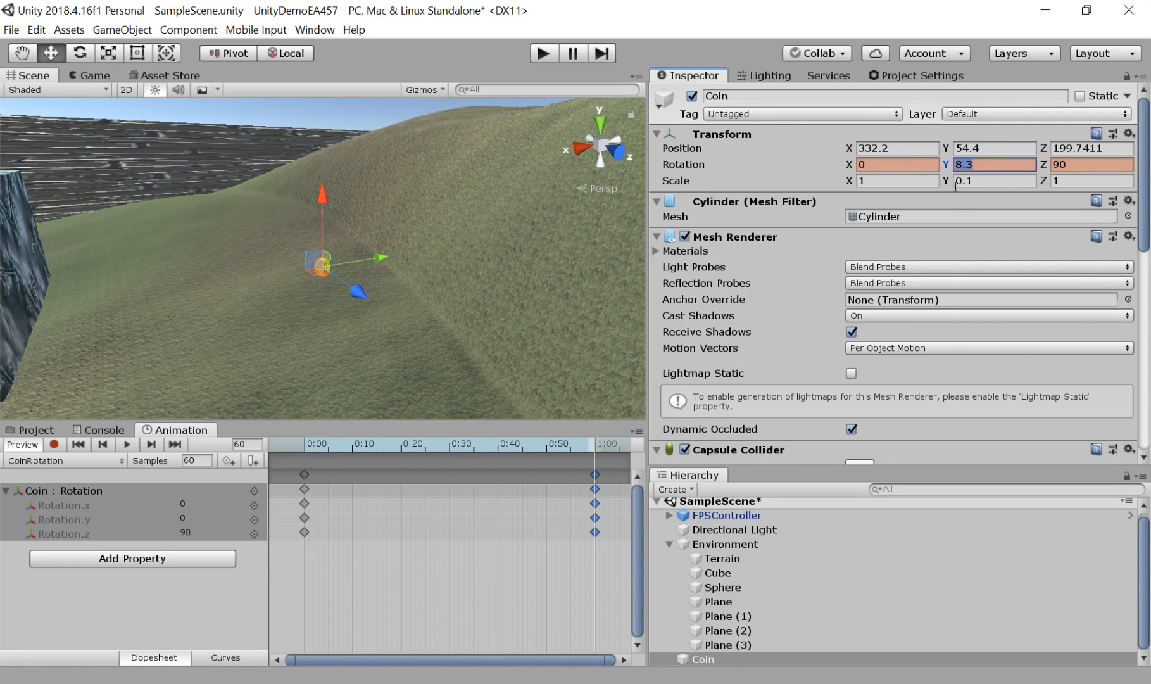
key("ctrl+z")
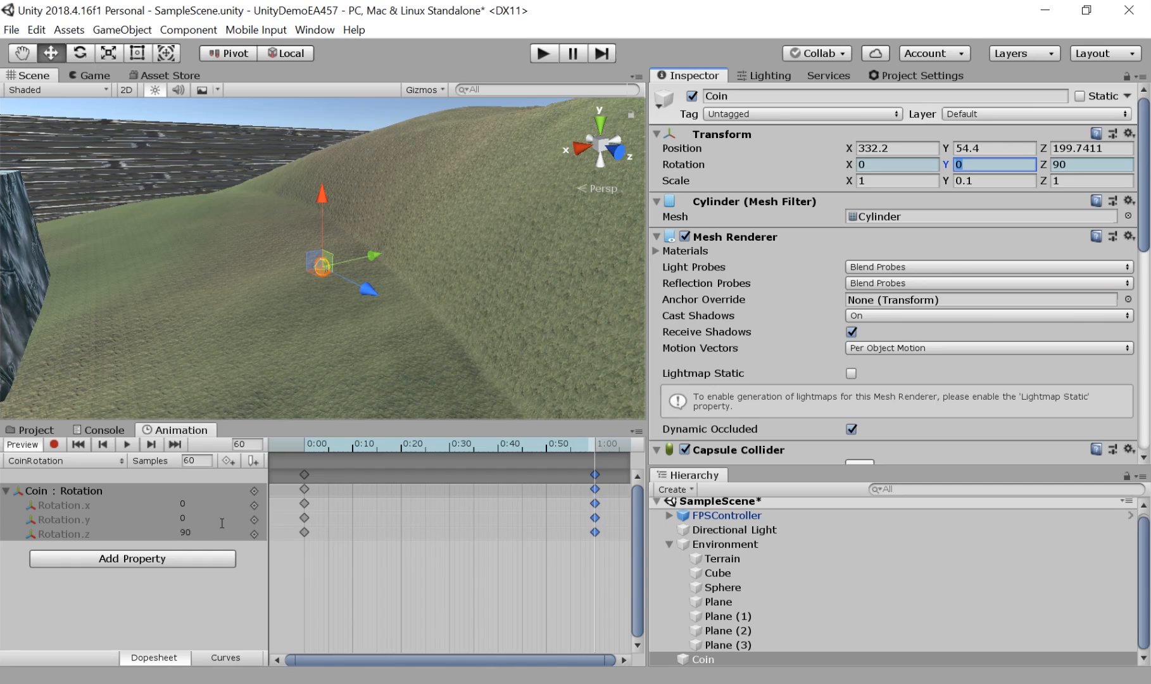
Set the Coin's Rotation.y to 360 at the 1:00 keyframe, then scrub back to 0:00 and preview the clip.
left_click(186, 519)
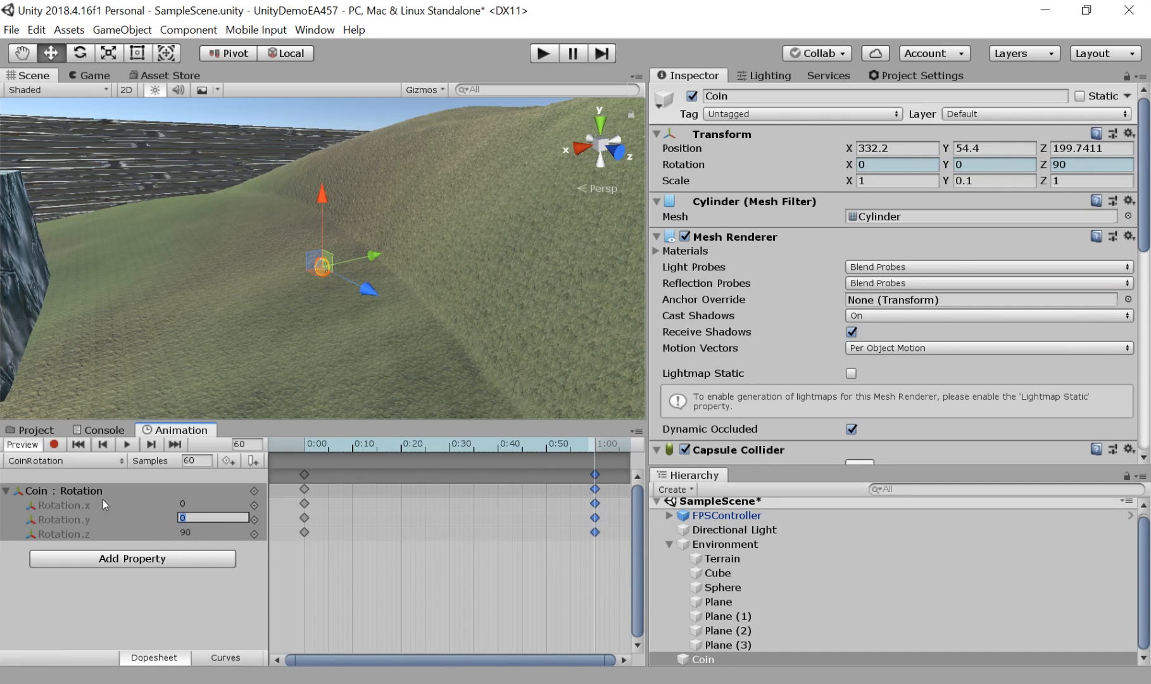
type("360")
left_click_drag(594, 443, 469, 466)
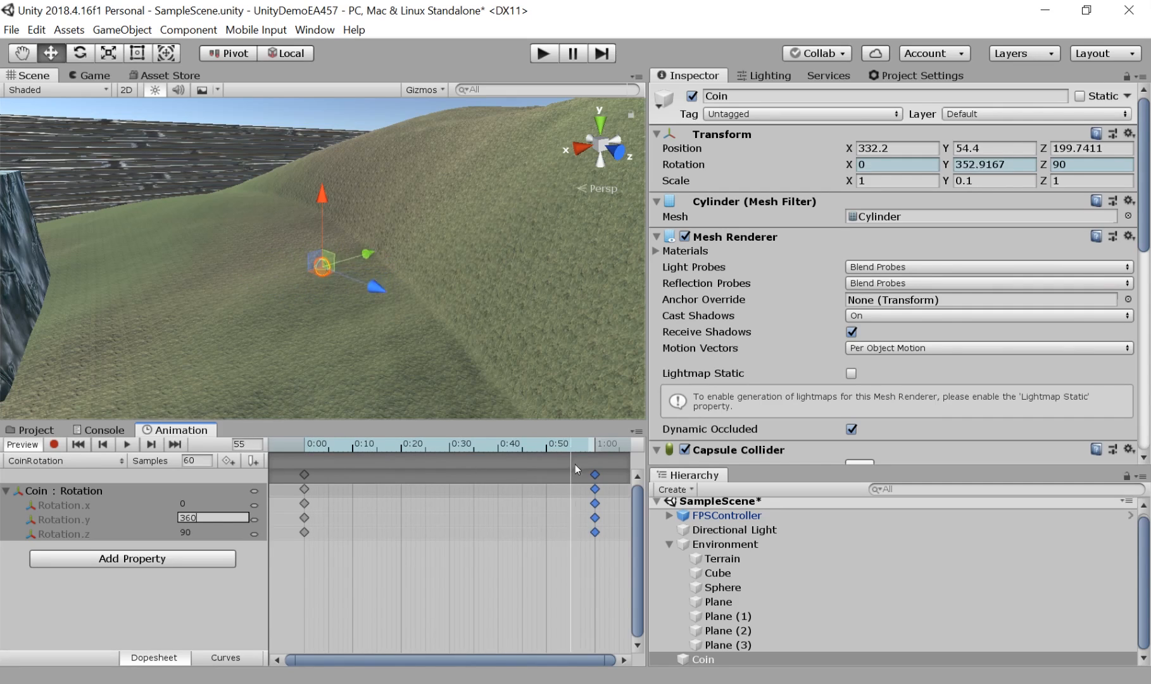
left_click_drag(578, 467, 300, 469)
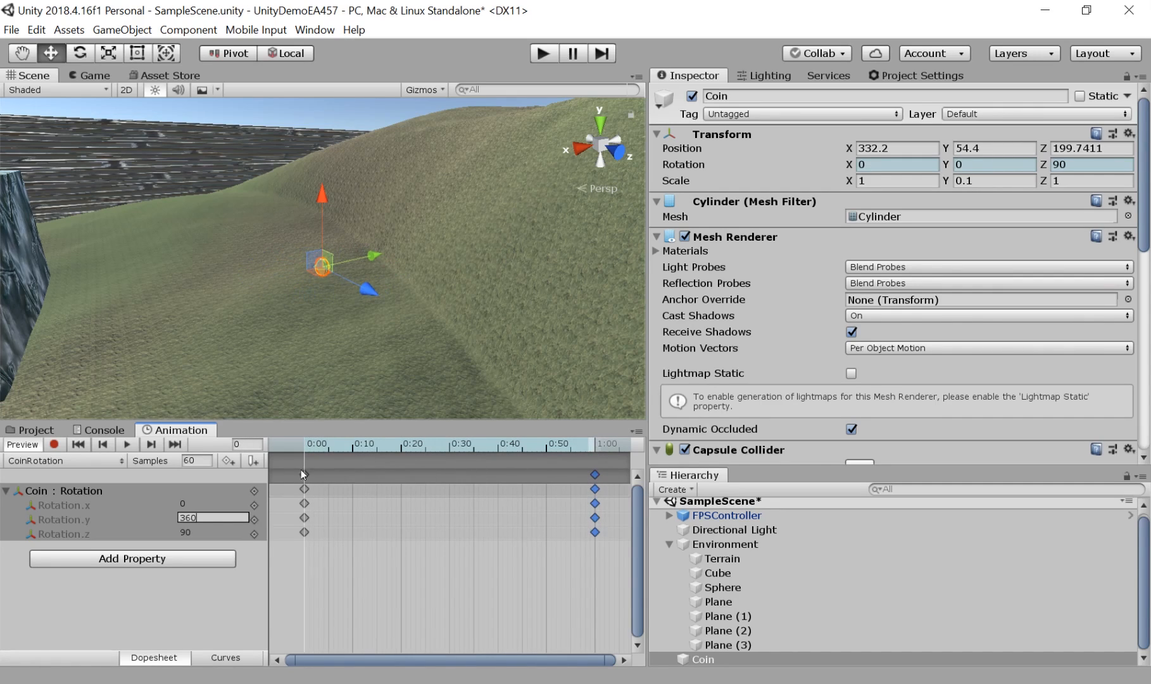
left_click(127, 444)
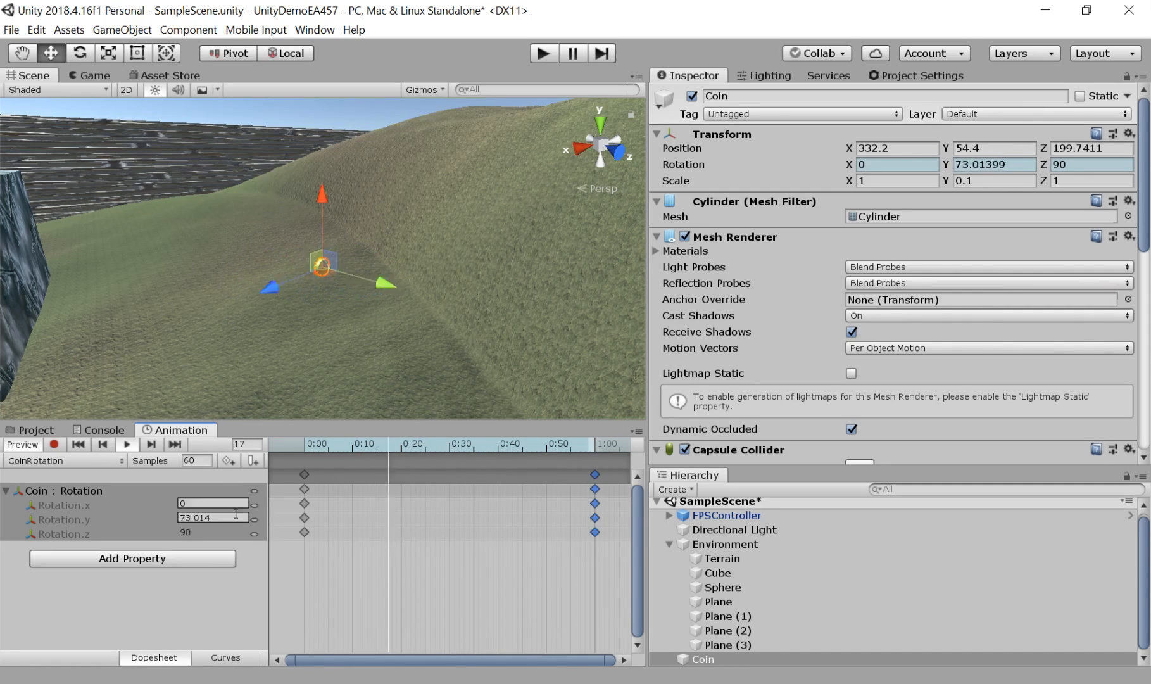
Adjust the tangents of the Rotation.y curve at its end and start keys so the coin turns at a more even speed.
left_click(225, 658)
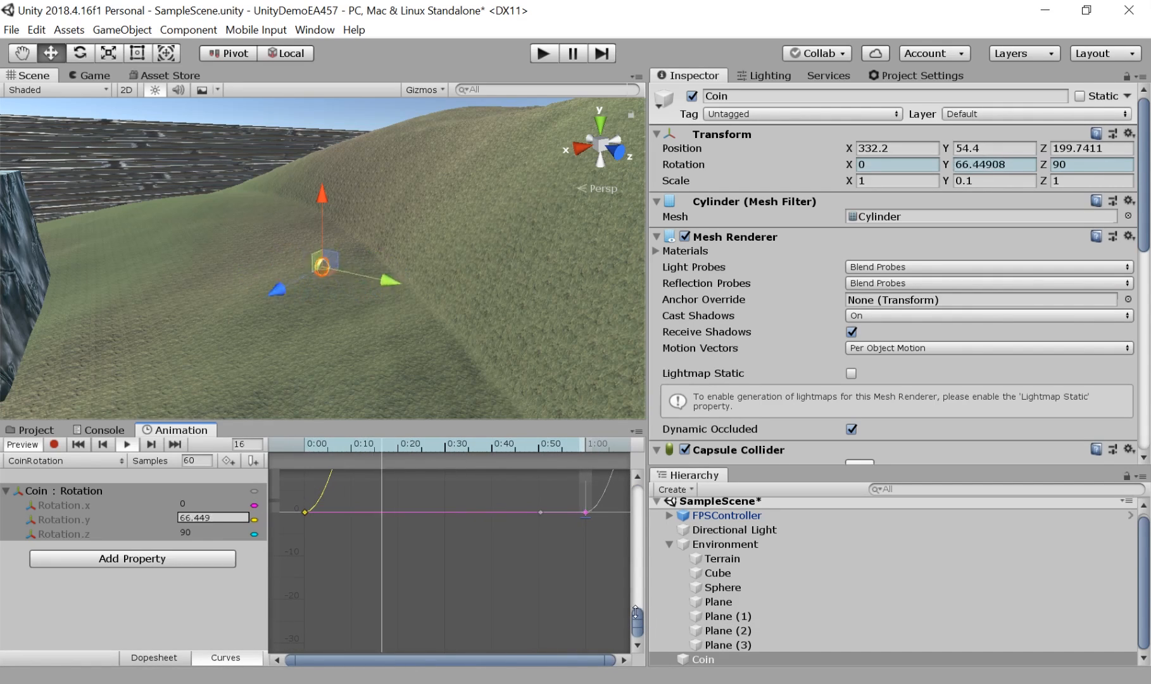
left_click_drag(638, 609, 641, 506)
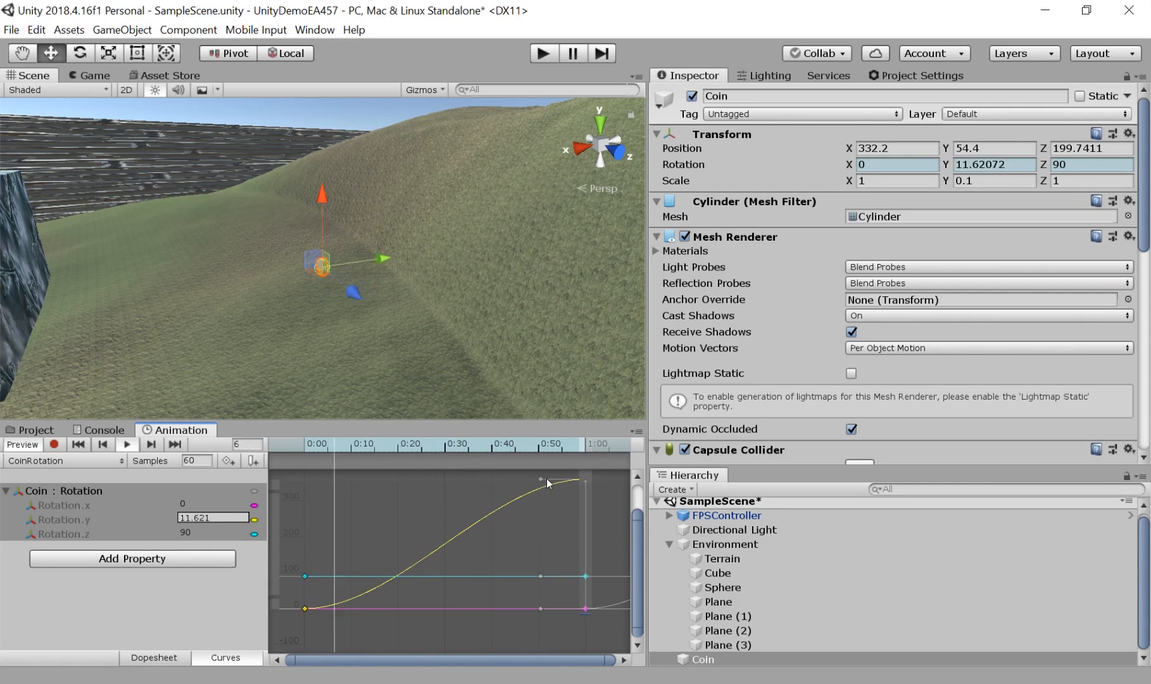
left_click_drag(541, 478, 542, 510)
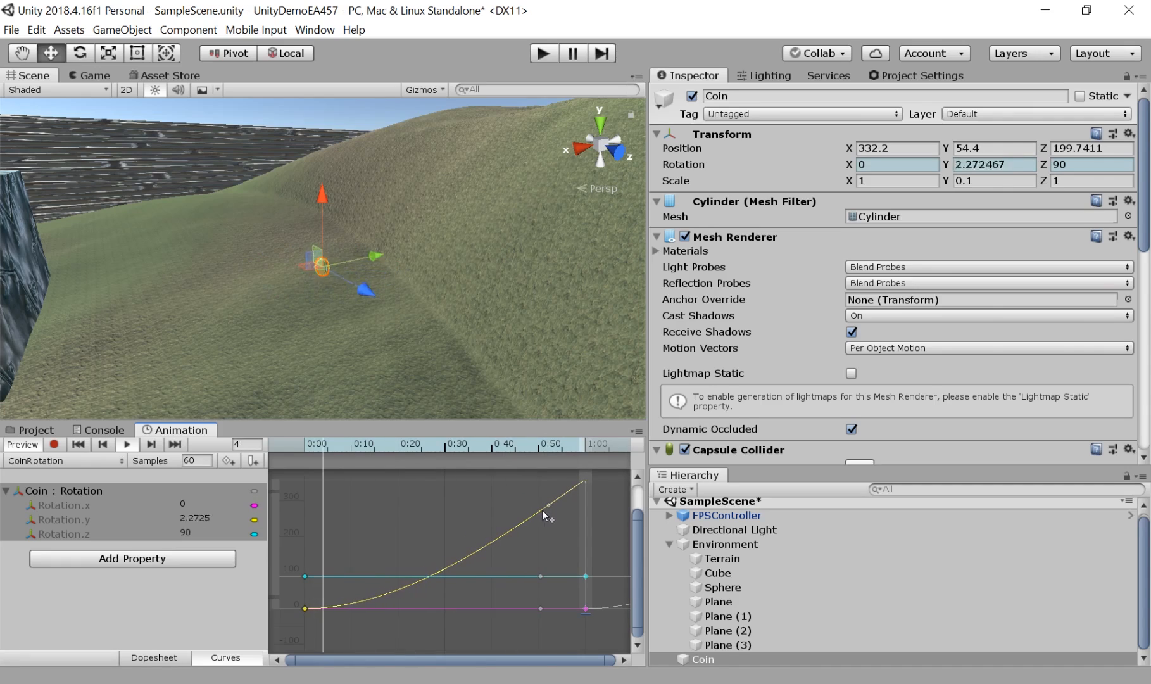
left_click(306, 609)
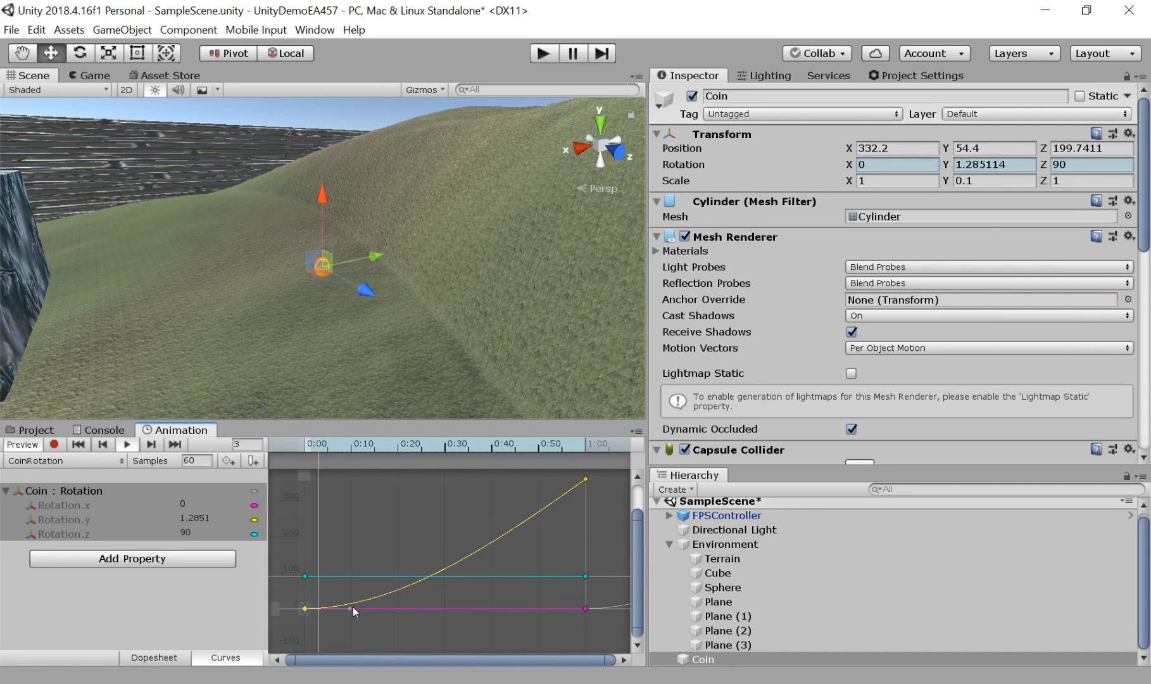
left_click_drag(350, 607, 356, 587)
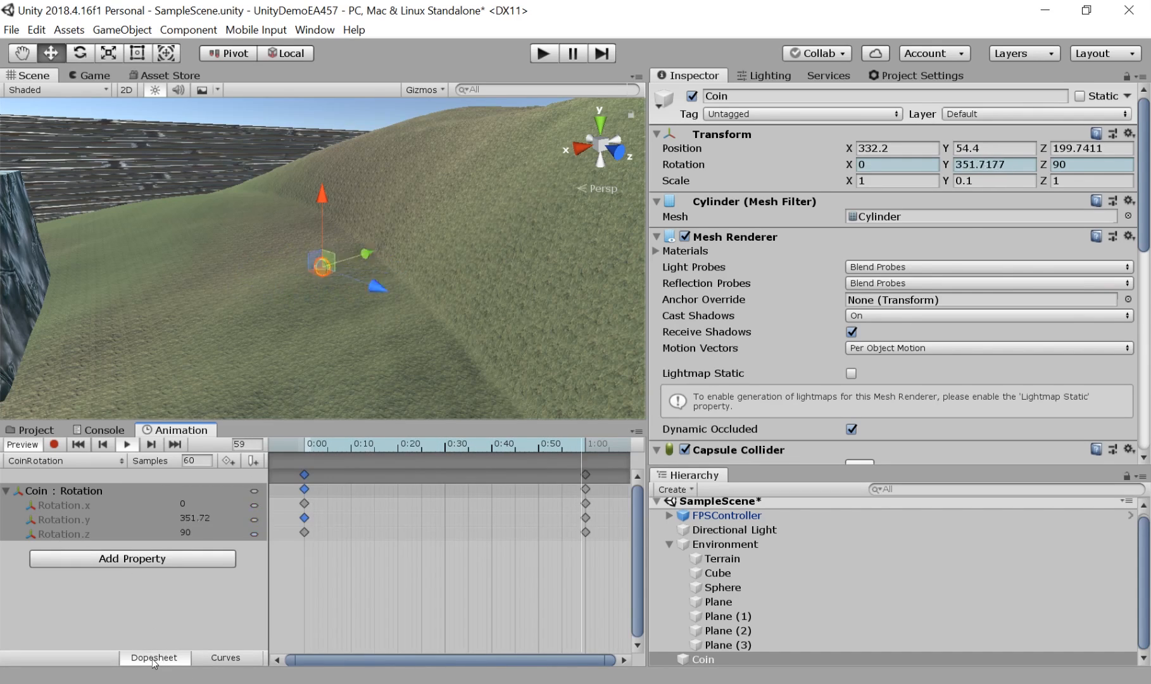
left_click(171, 659)
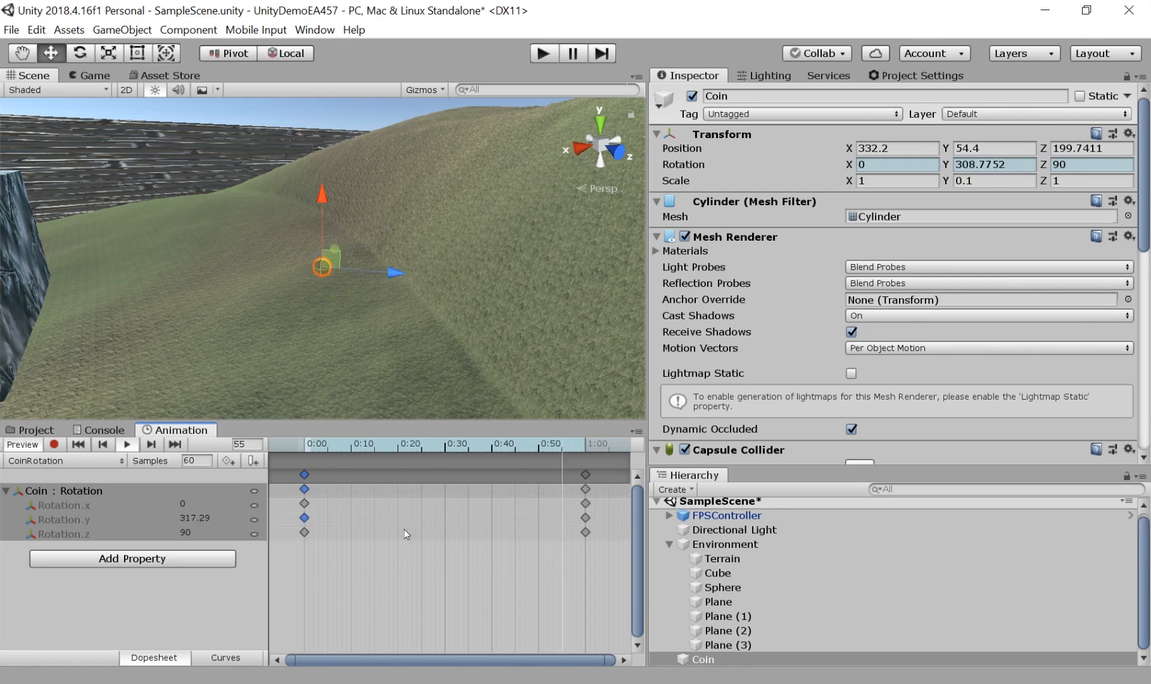
left_click(225, 657)
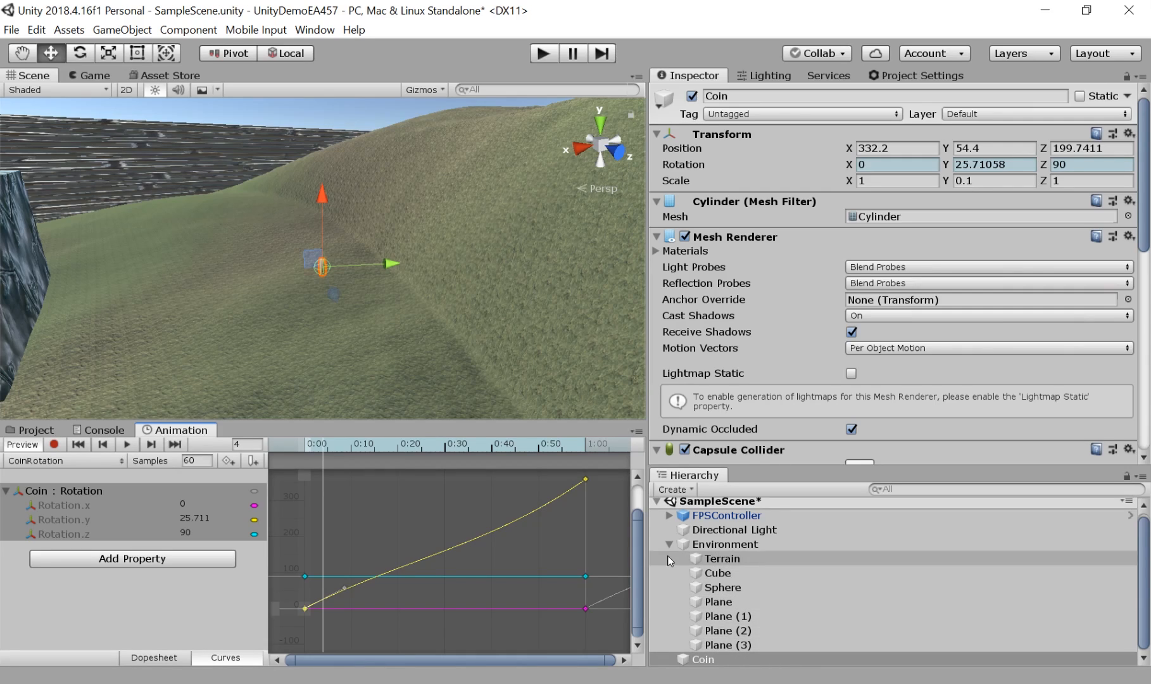
Create a folder named Prefabs in the Assets folder and open it.
left_click(36, 430)
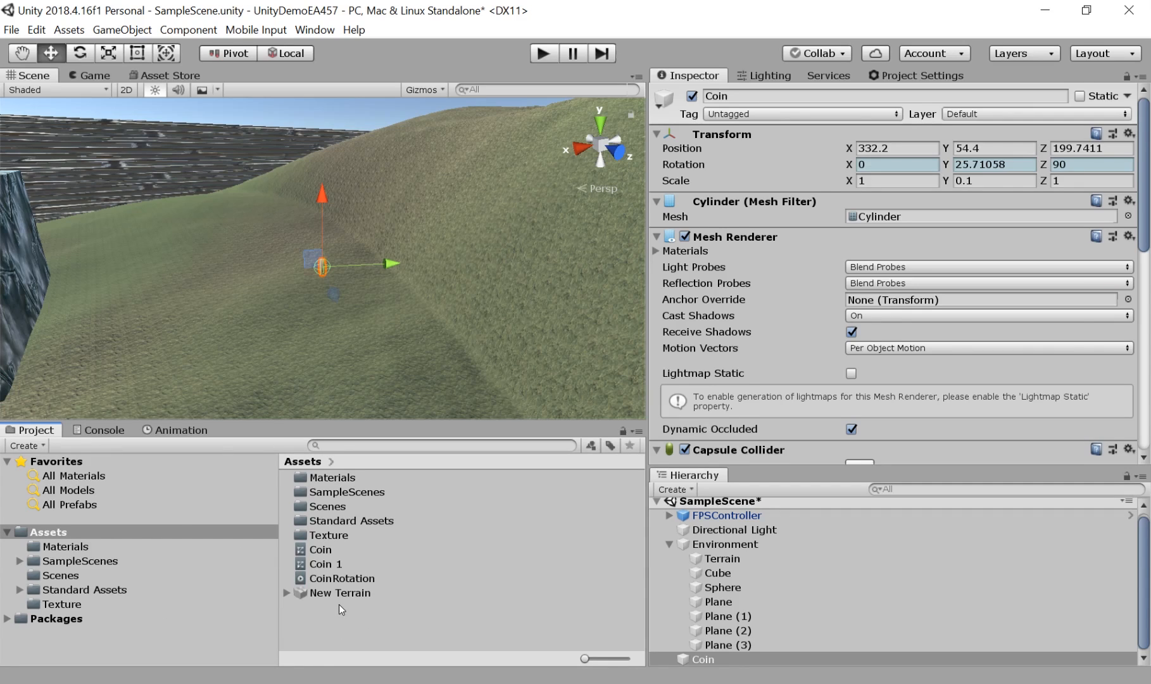
right_click(351, 628)
mouse_move(433, 243)
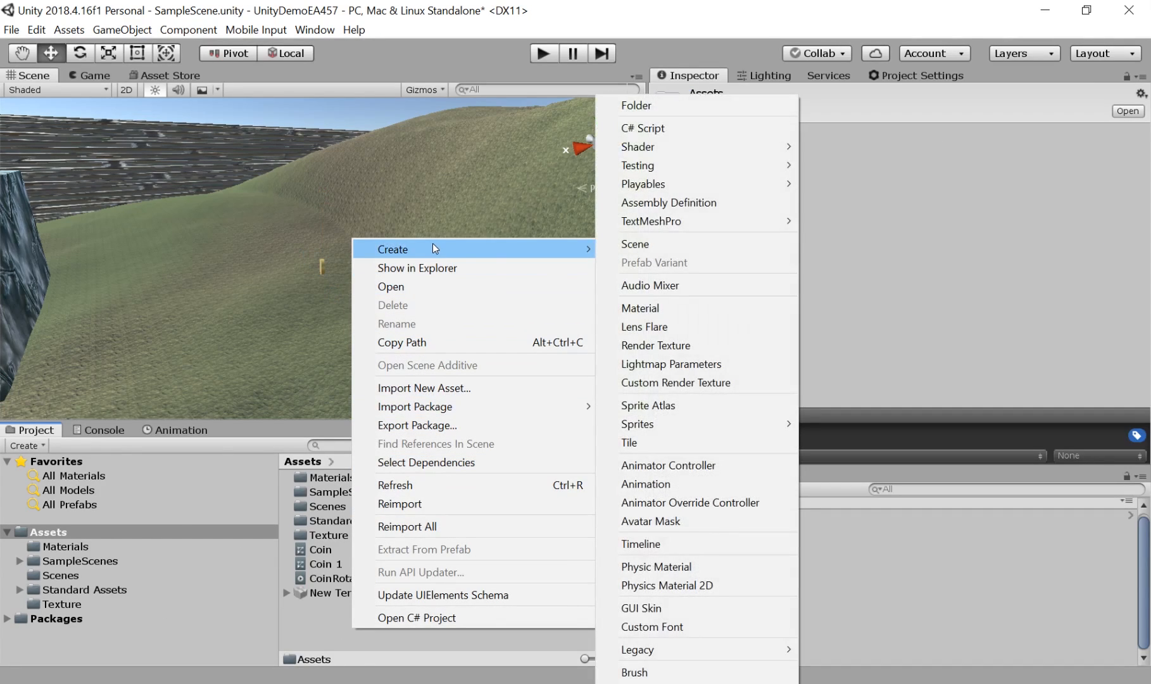
left_click(656, 104)
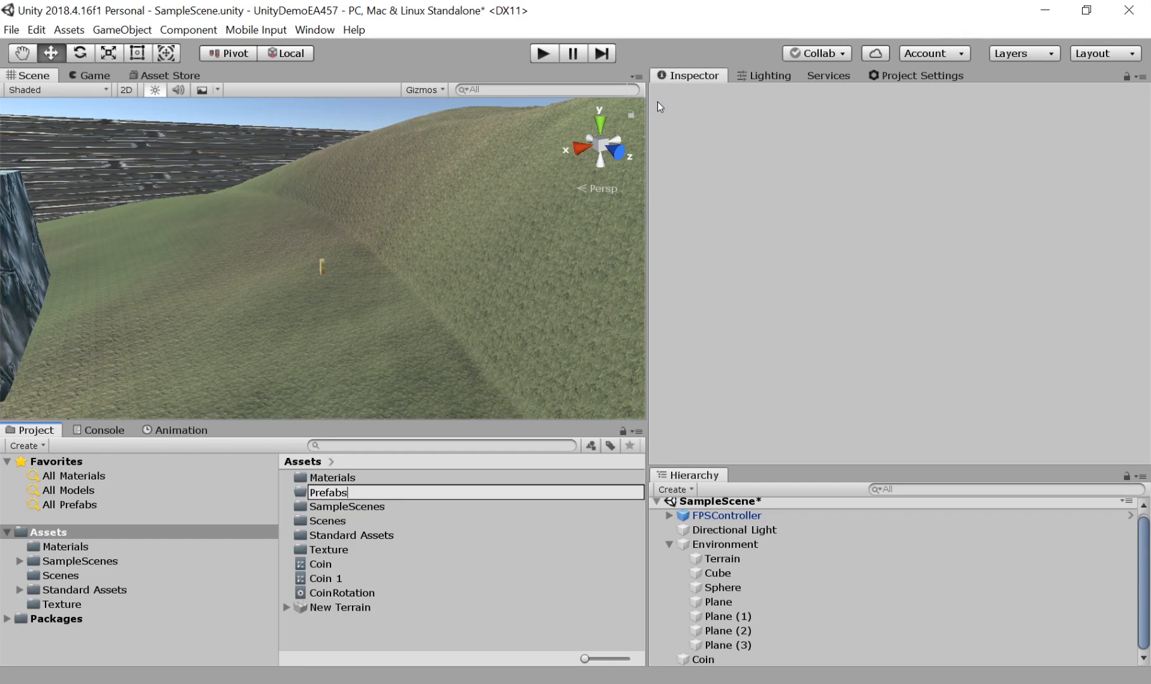
type("Prefabs")
key("Return")
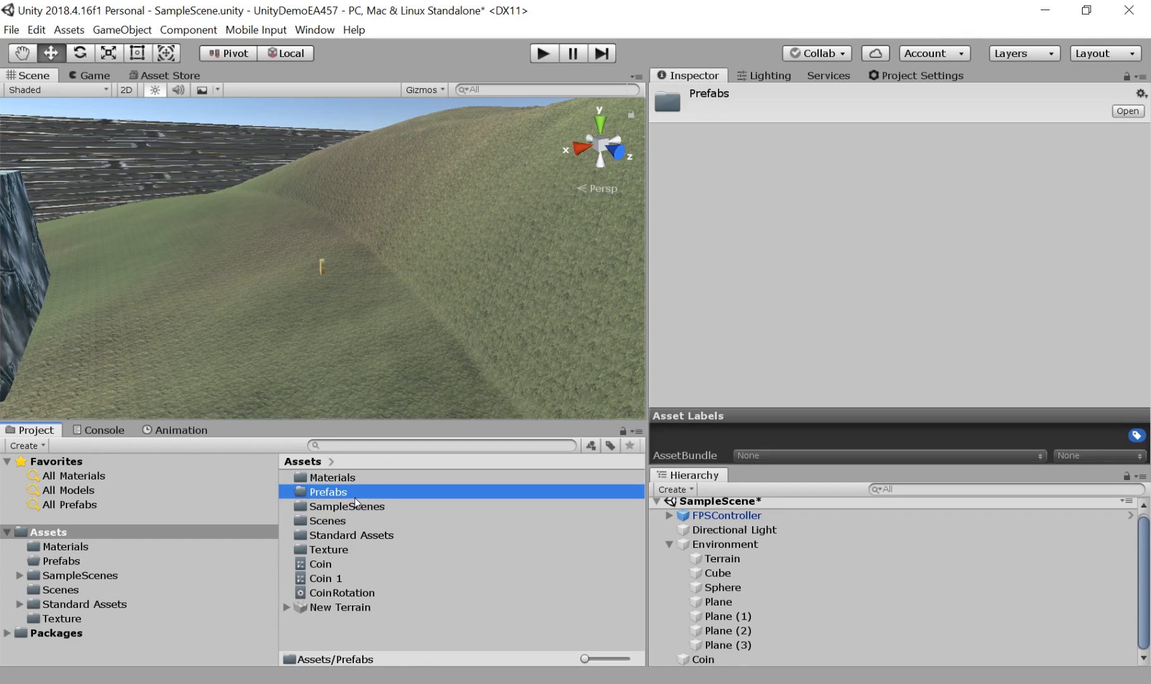
double_click(355, 497)
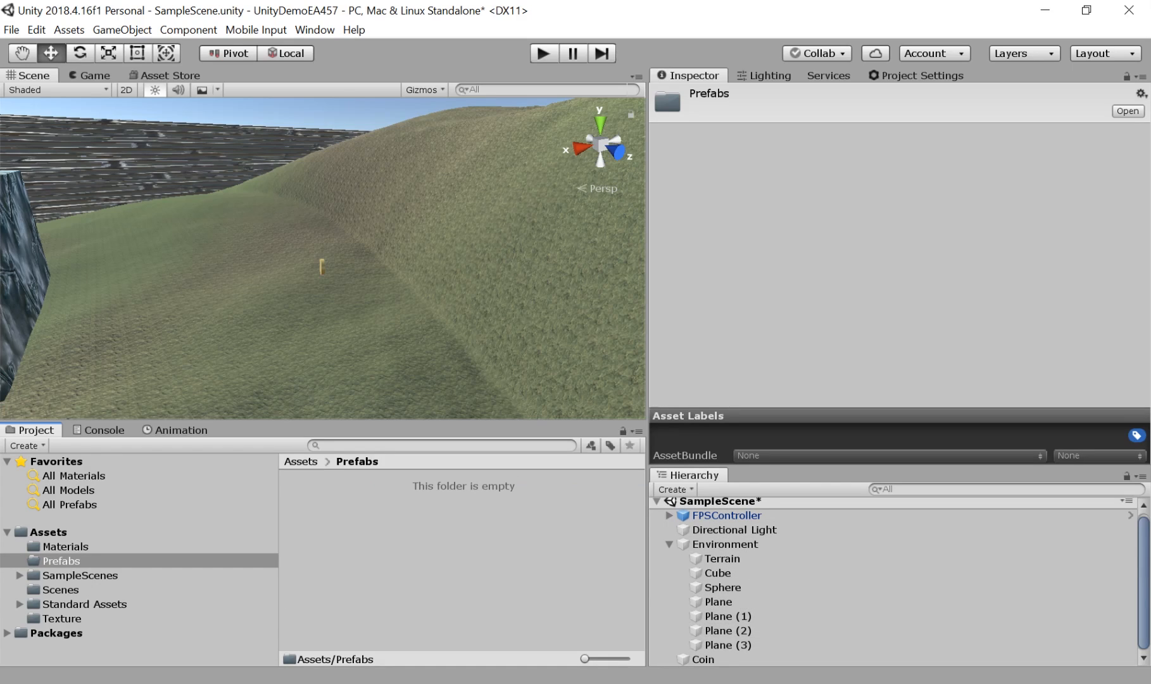
Make a prefab from the scene's Coin in the Prefabs folder.
left_click(703, 659)
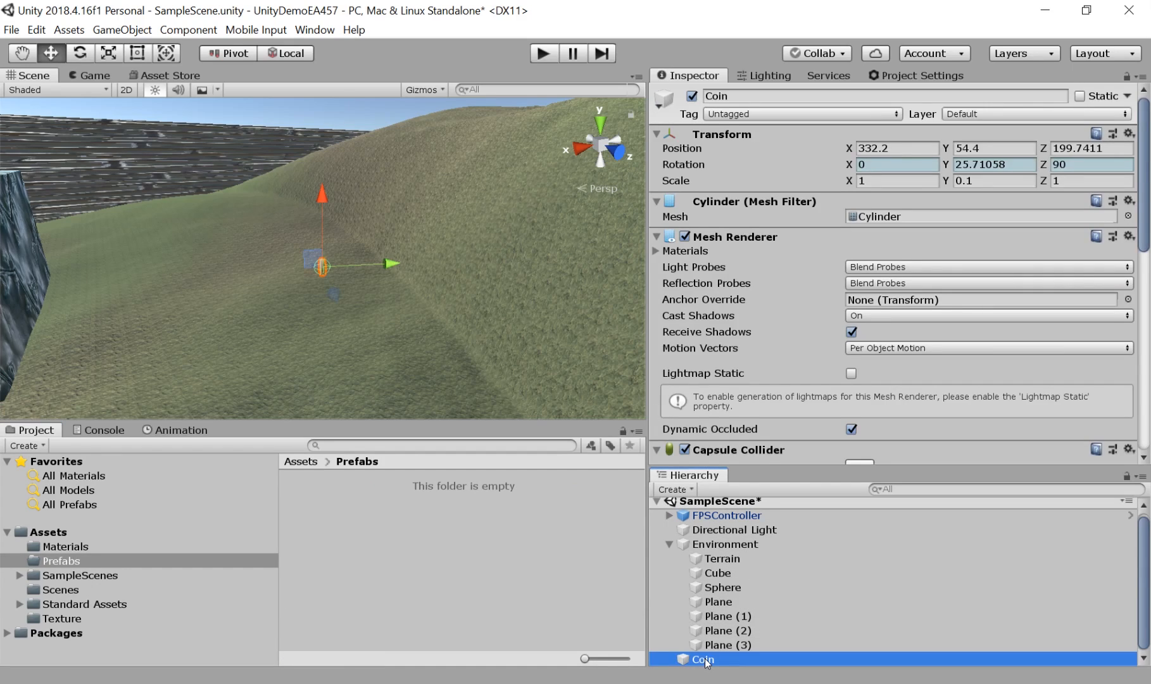
left_click_drag(705, 660, 603, 578)
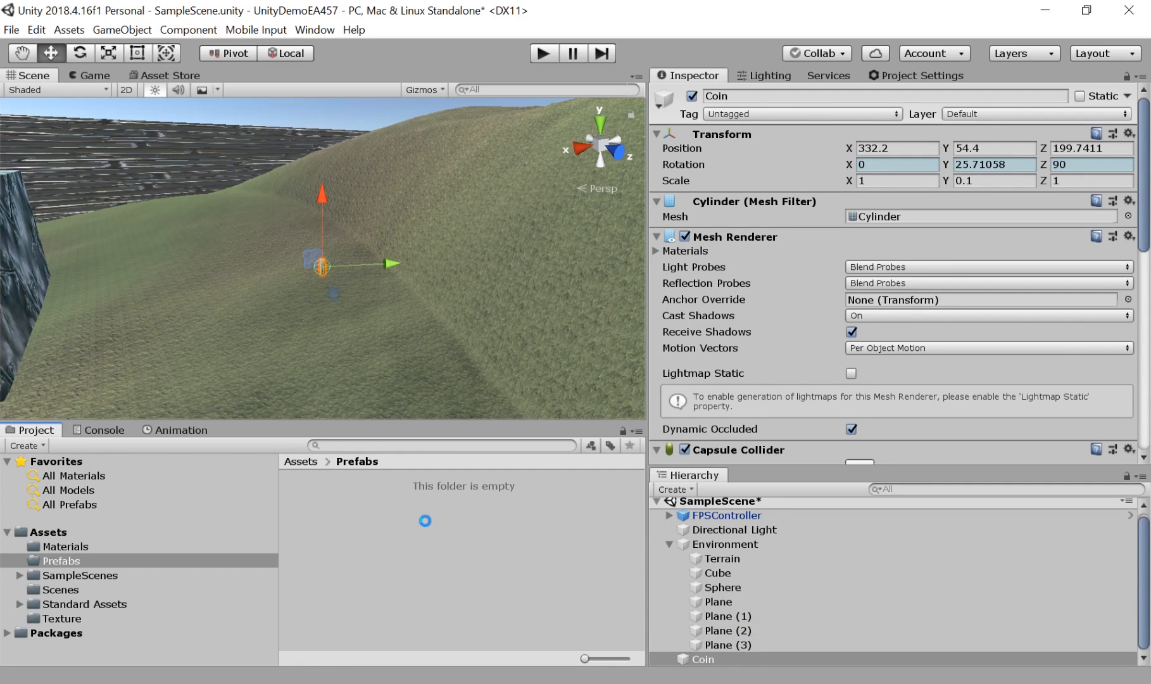
left_click_drag(425, 521, 425, 521)
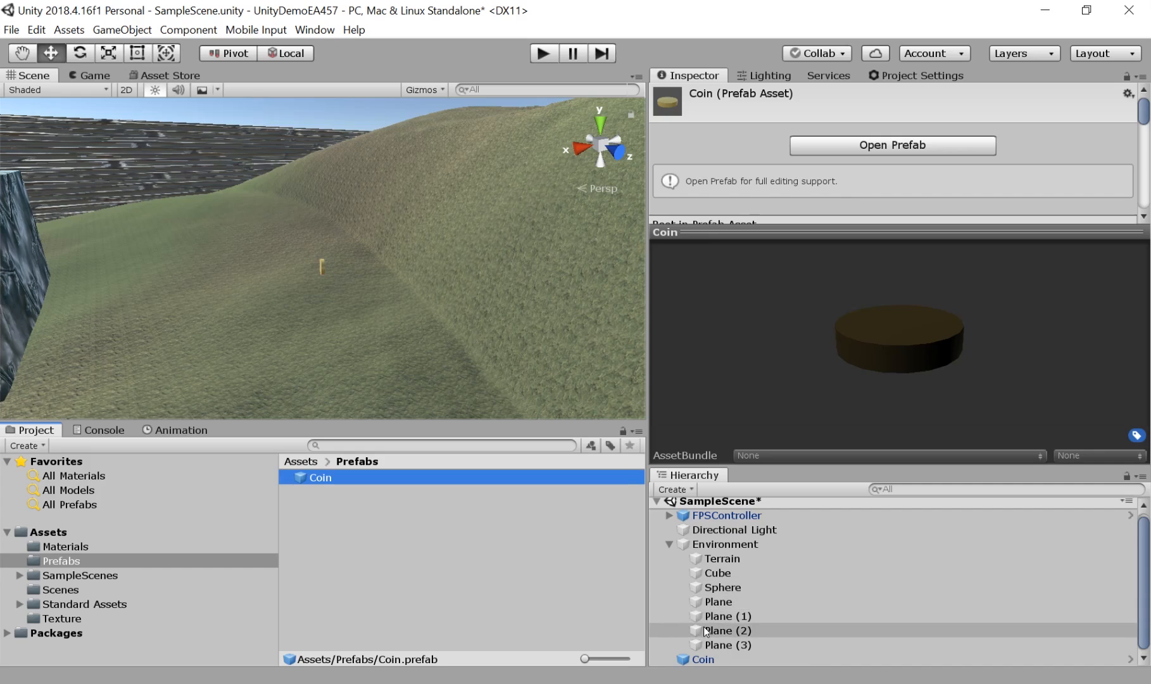
Delete the original Coin from the scene and collapse the Environment group.
left_click(700, 659)
key("Delete")
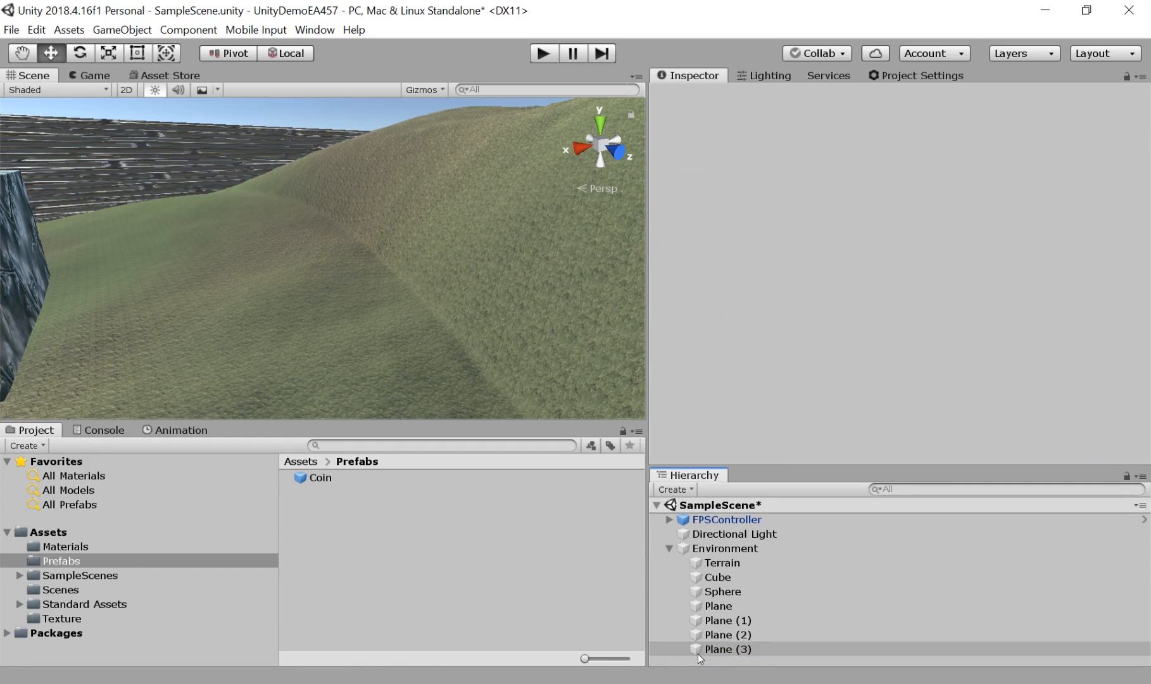
left_click(668, 548)
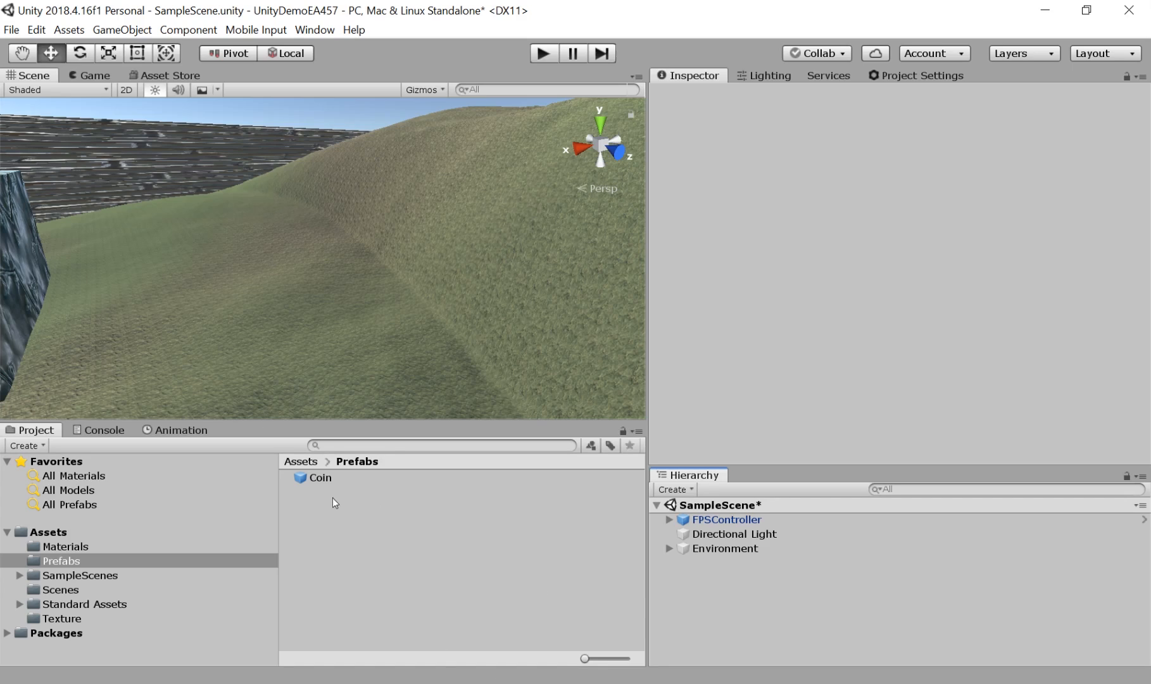
Place eleven instances of the Coin prefab at scattered spots across the terrain valley and slope.
left_click_drag(306, 477, 303, 341)
left_click_drag(311, 485, 304, 406)
left_click_drag(310, 484, 300, 407)
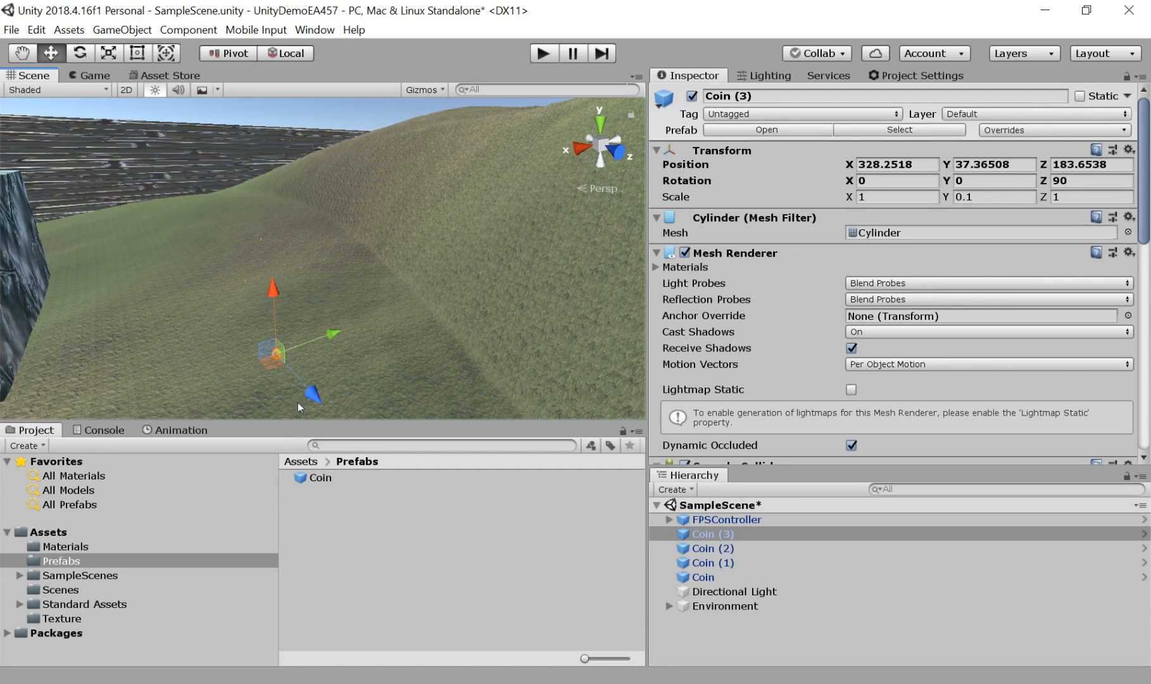
left_click_drag(311, 482, 388, 296)
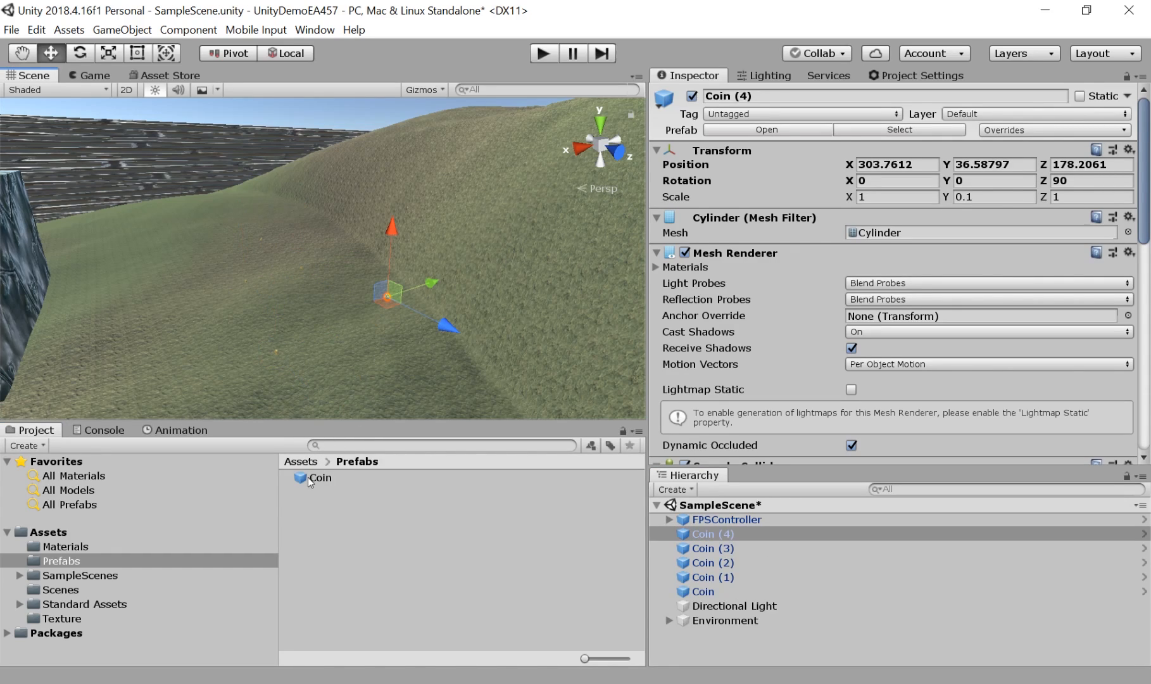
left_click_drag(310, 483, 352, 397)
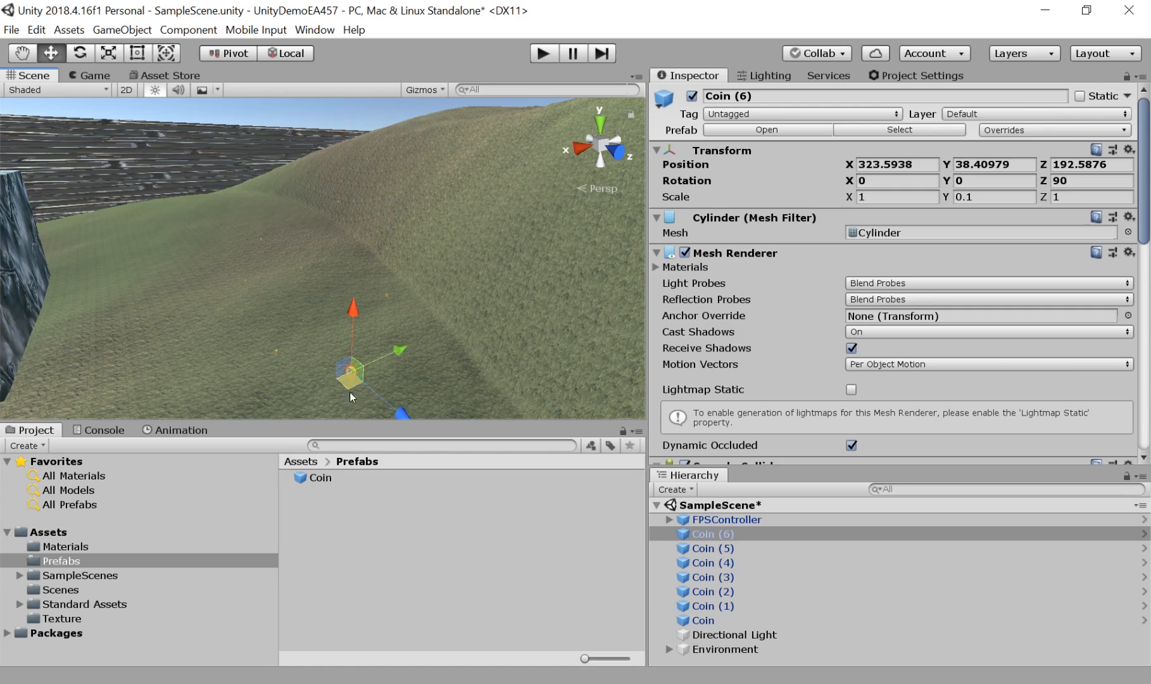
left_click_drag(309, 477, 304, 321)
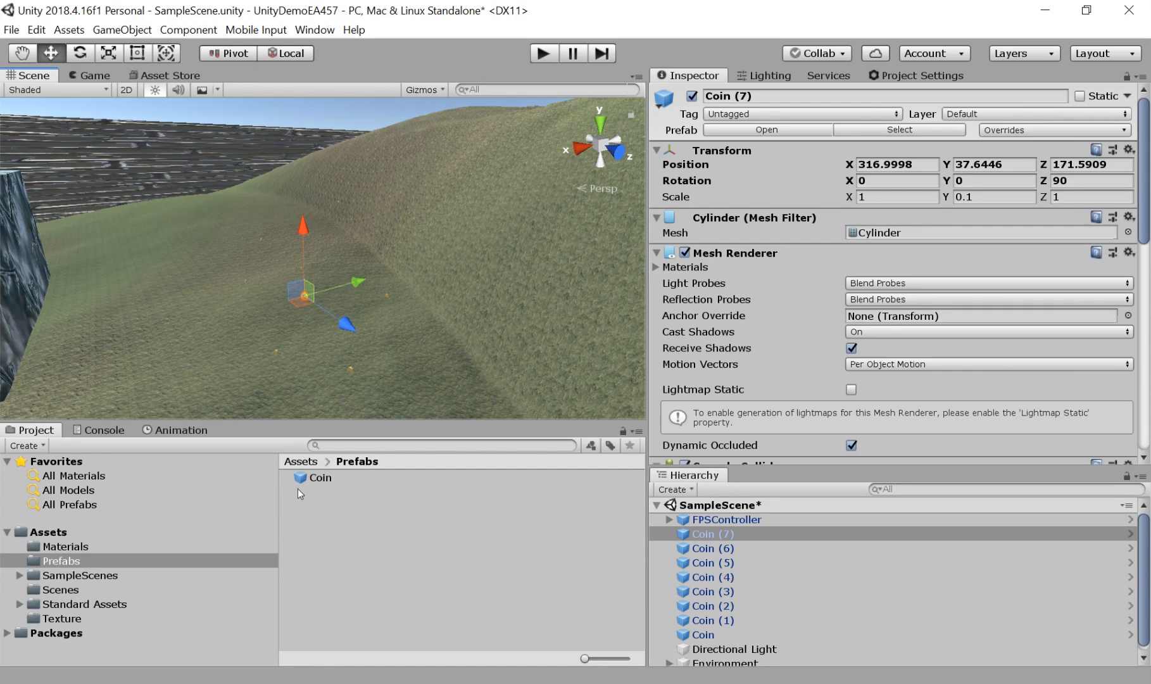
left_click_drag(225, 383, 189, 336)
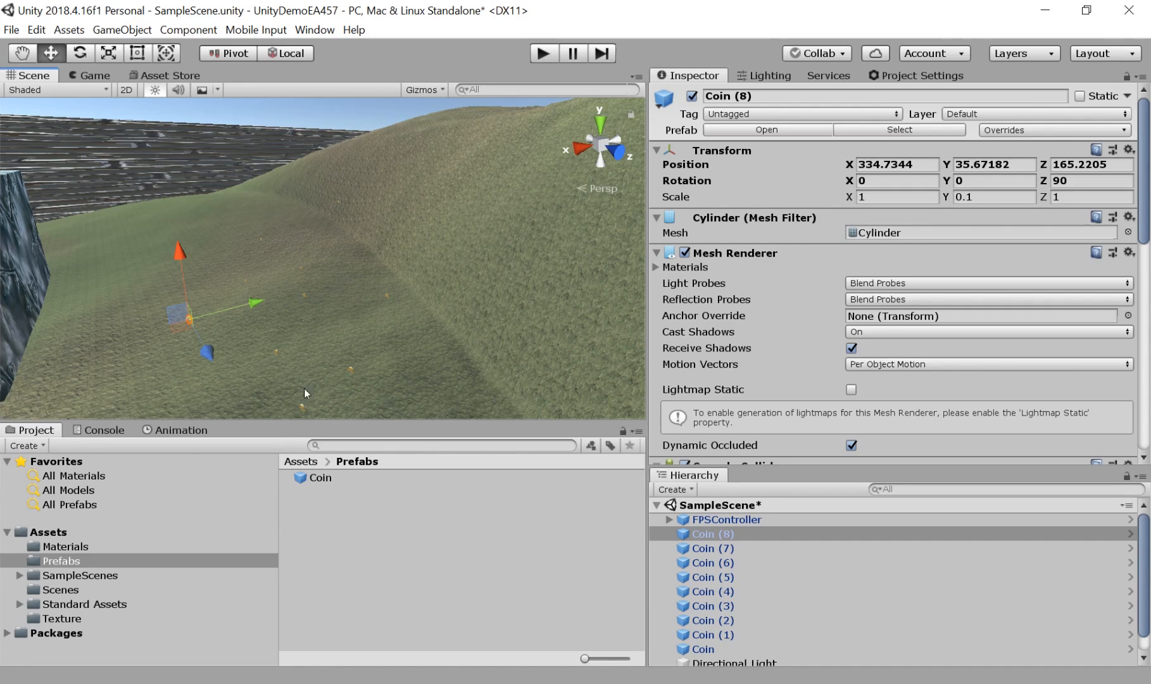
left_click_drag(310, 477, 337, 269)
left_click_drag(310, 478, 448, 279)
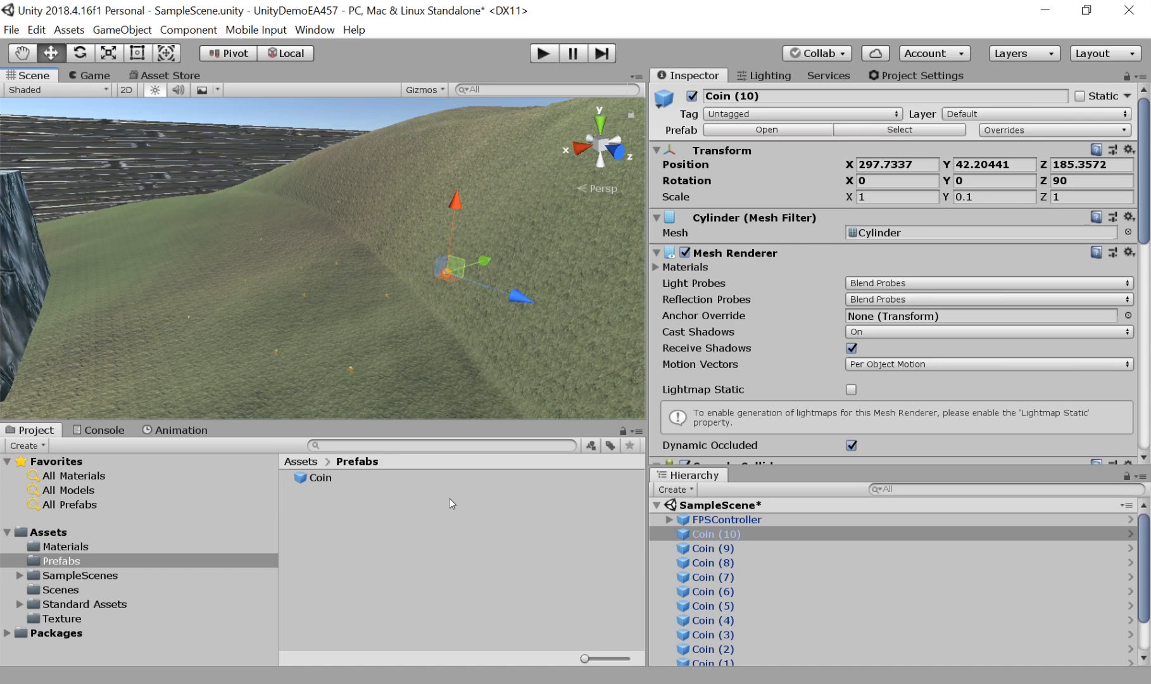
Play-test the scene by walking through the valley towards the scattered coins to check their rotation, and stop playing.
left_click(538, 56)
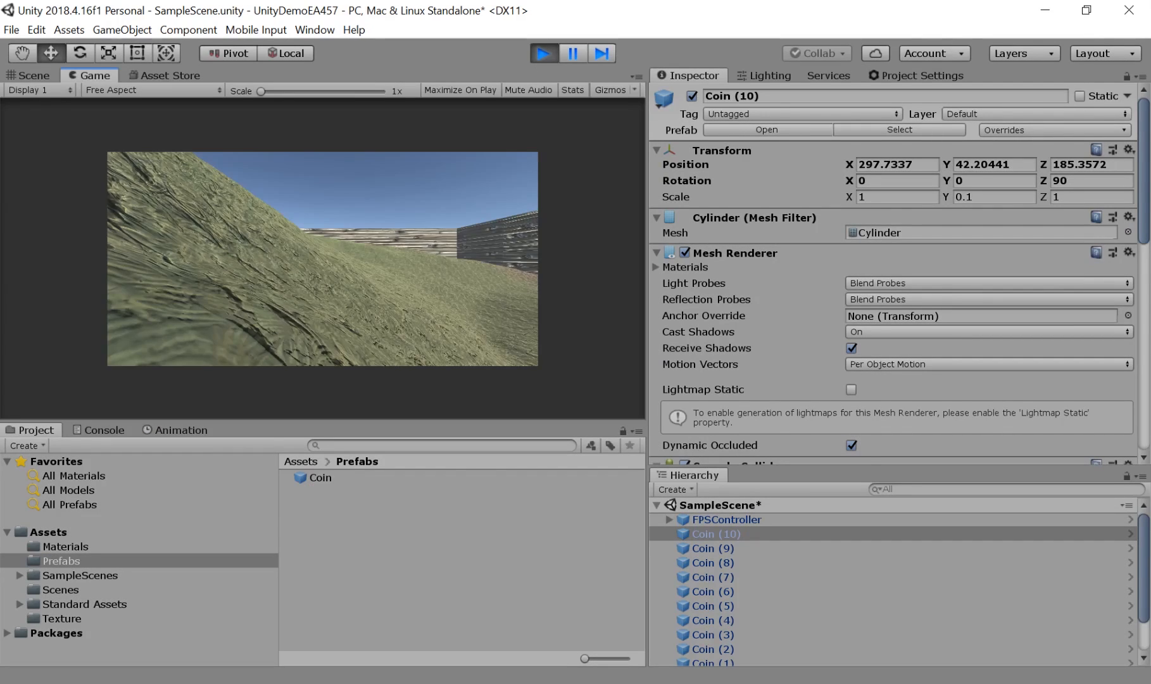
key("w")
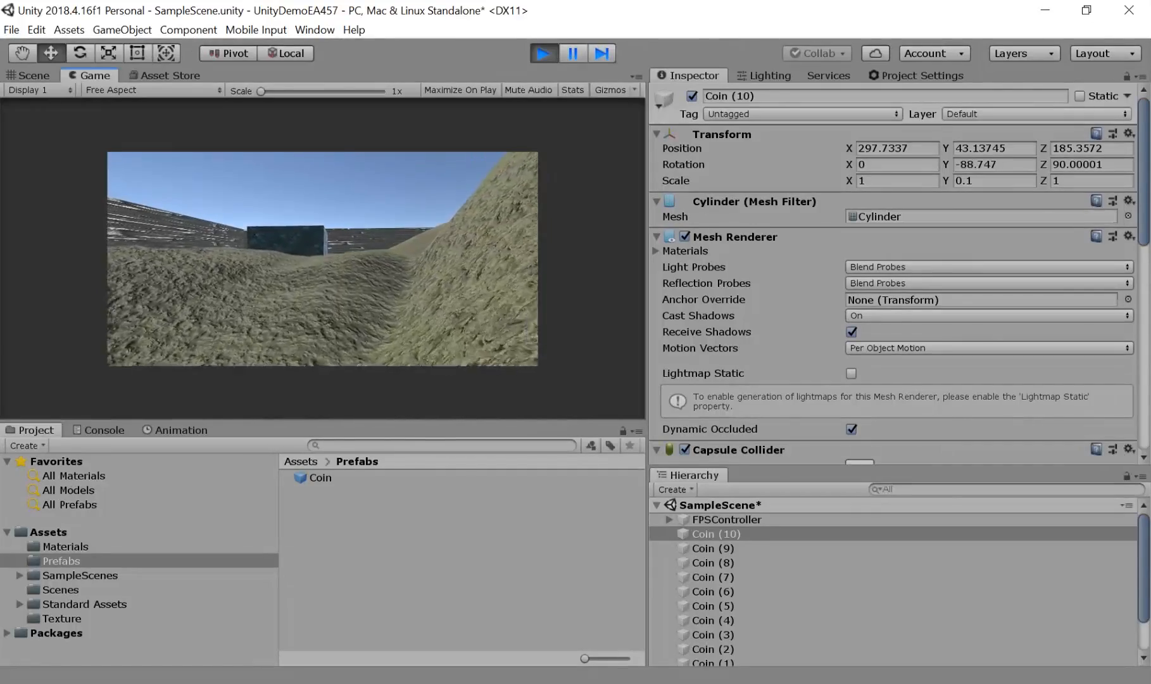
key("w")
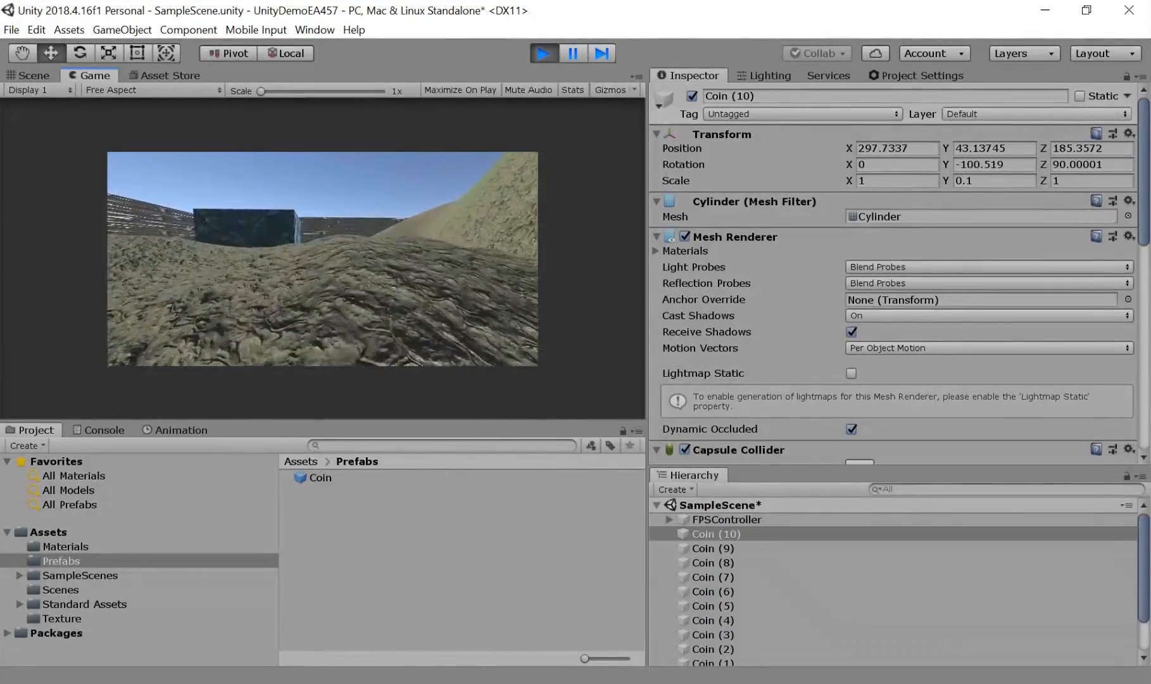
key("w")
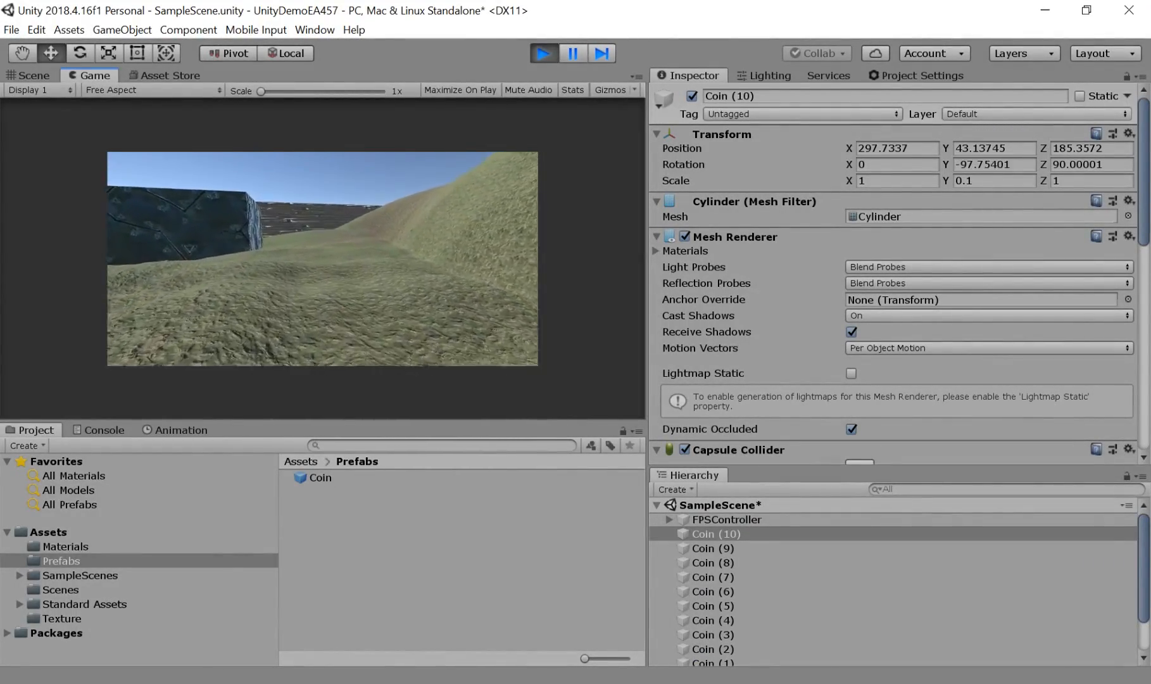
key("w")
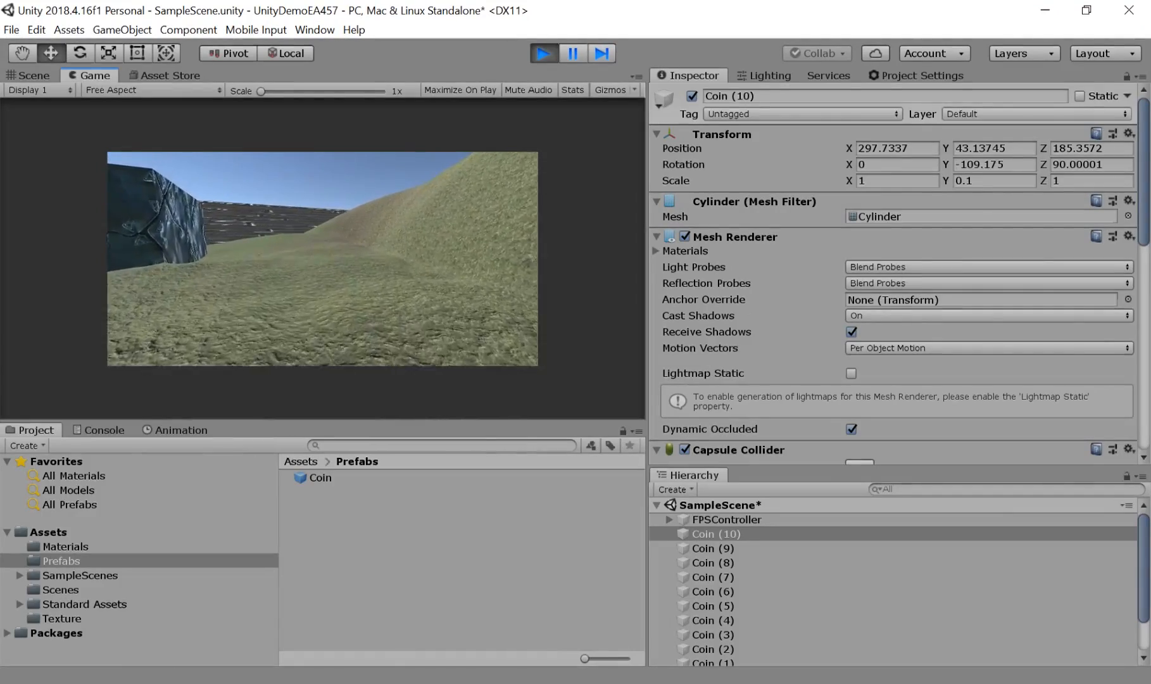
key("w")
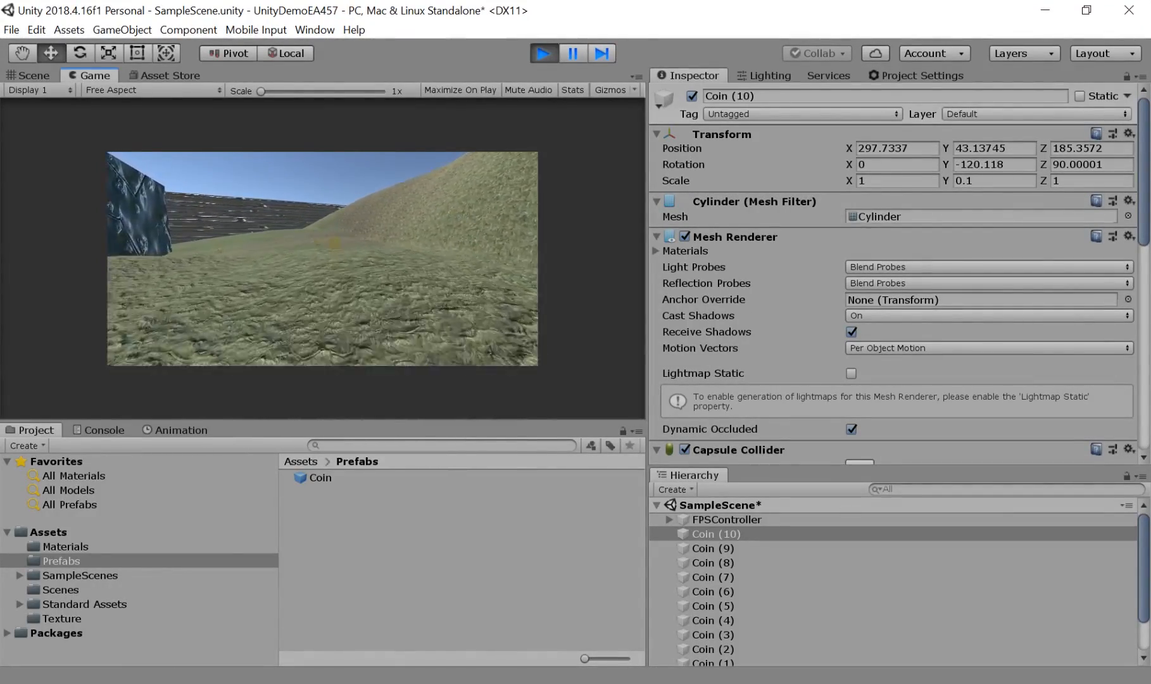
key("w")
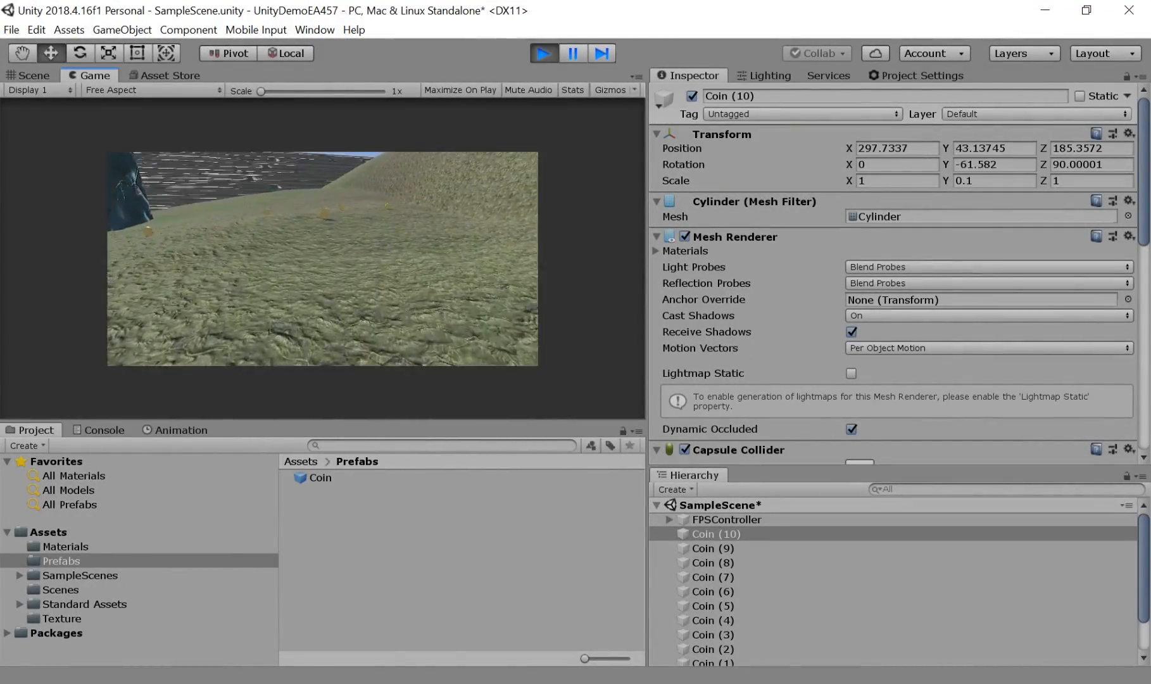
key("w")
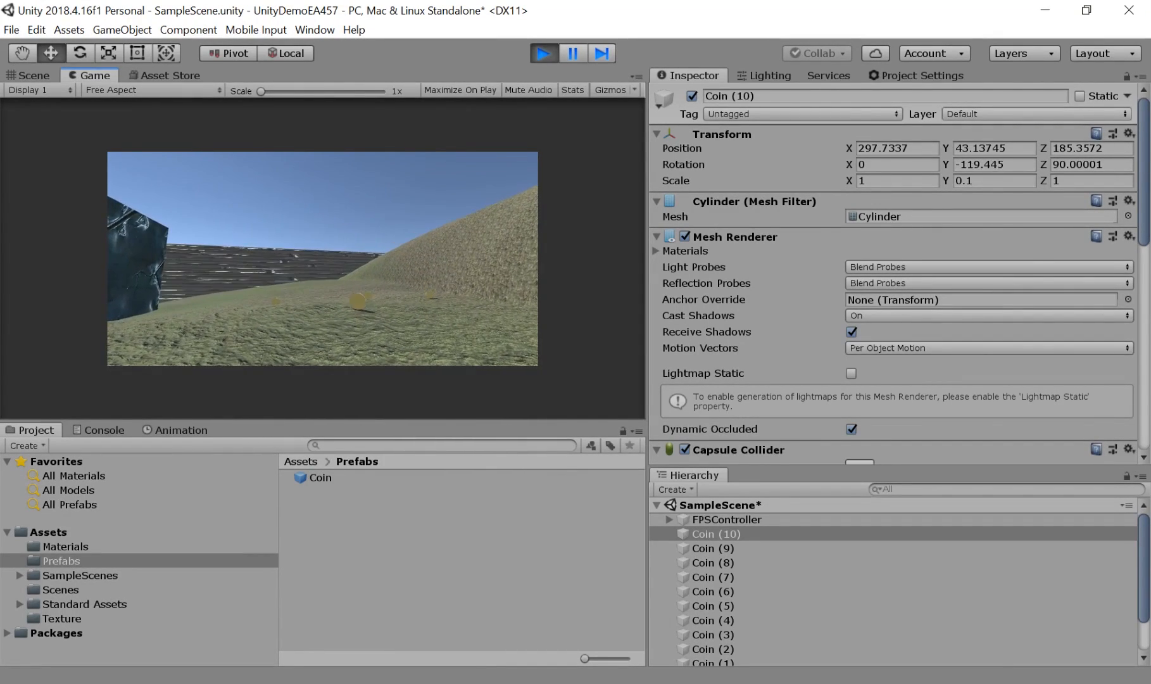
key("Escape")
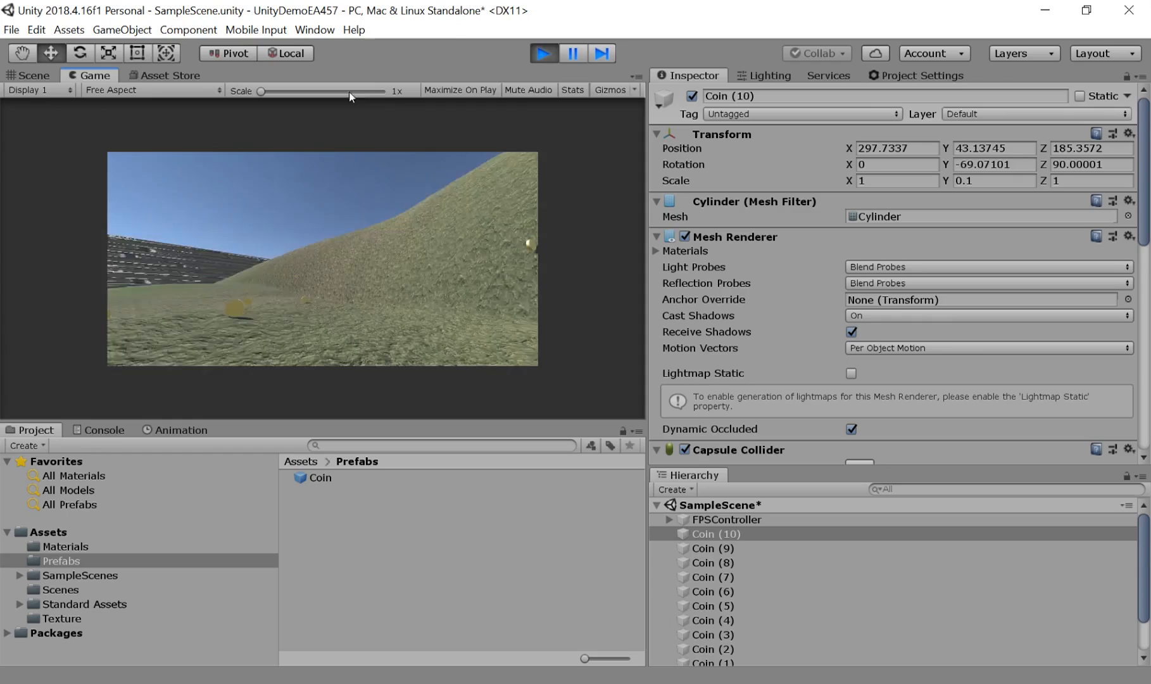
left_click(545, 55)
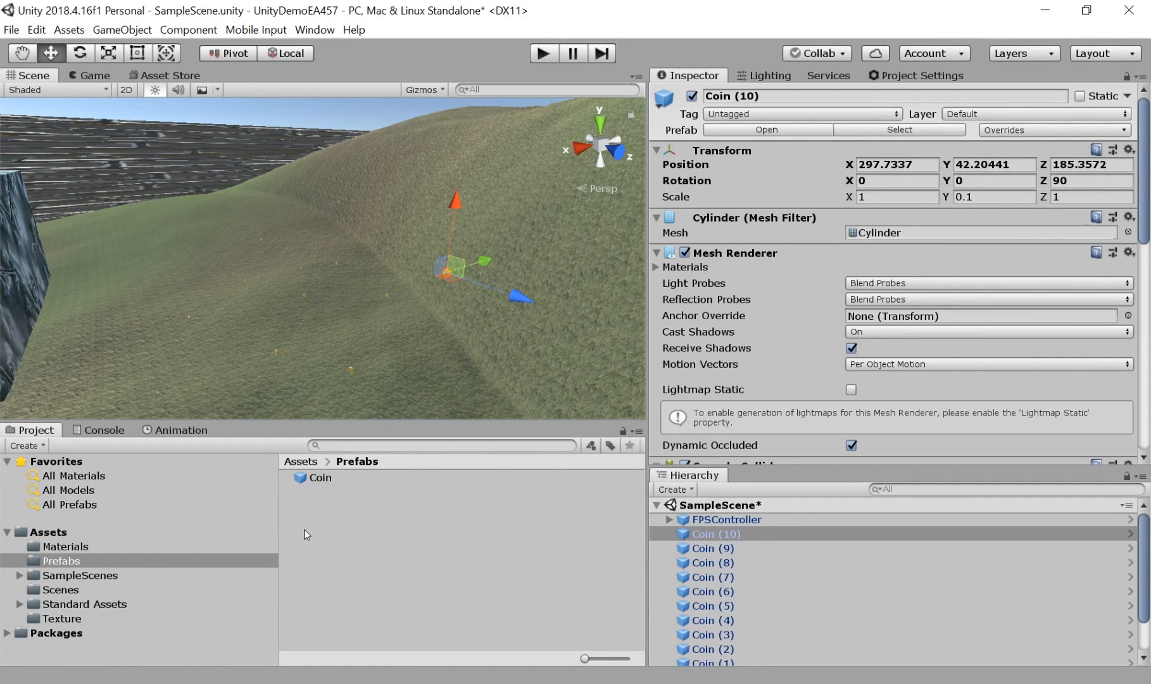
Open the Coin prefab for editing and show its CoinRotation animation as a dopesheet.
left_click(320, 477)
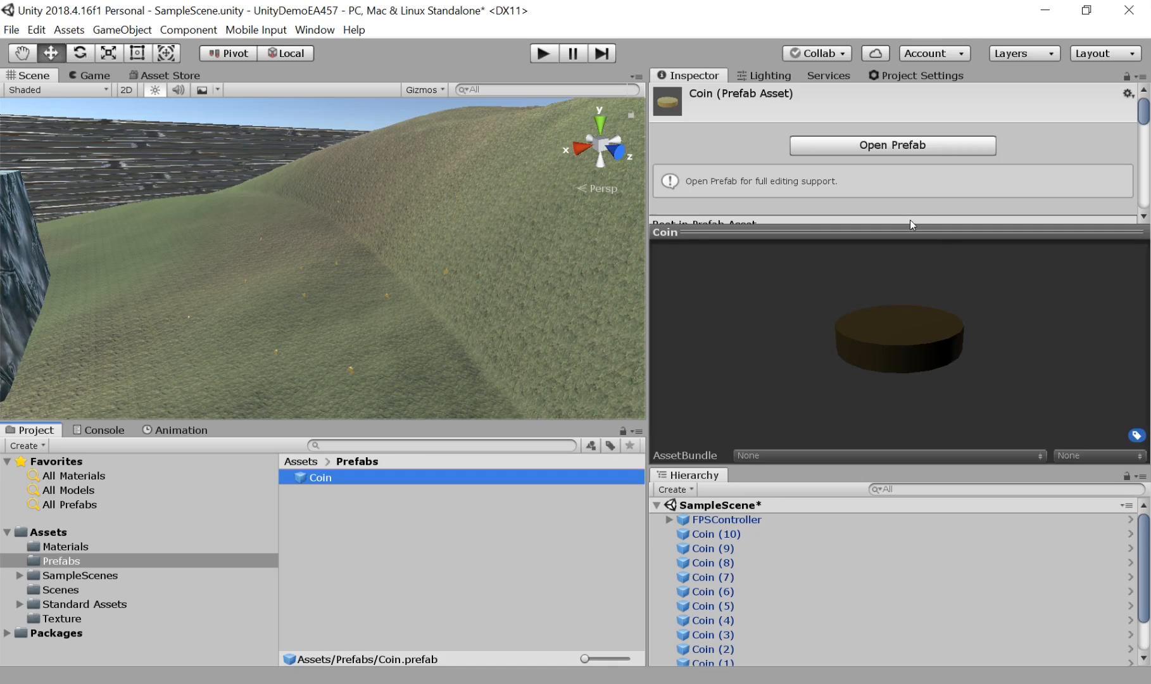
left_click_drag(910, 220, 911, 388)
scroll(892, 238, "down", 10)
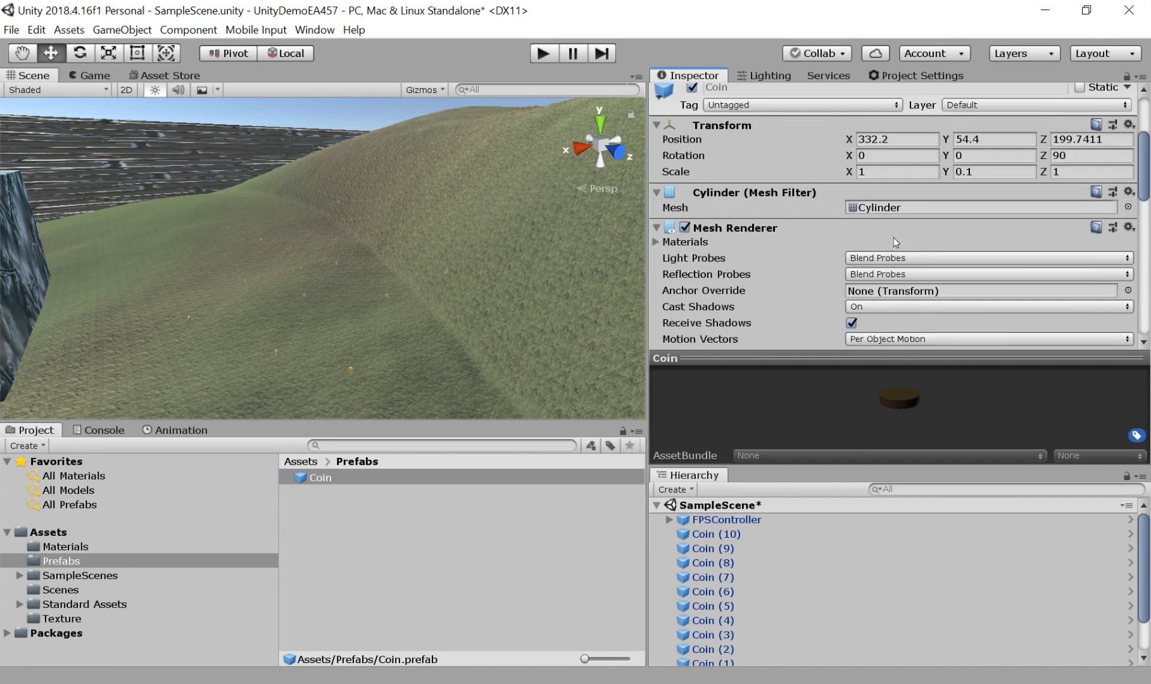
scroll(893, 238, "up", 11)
left_click(883, 92)
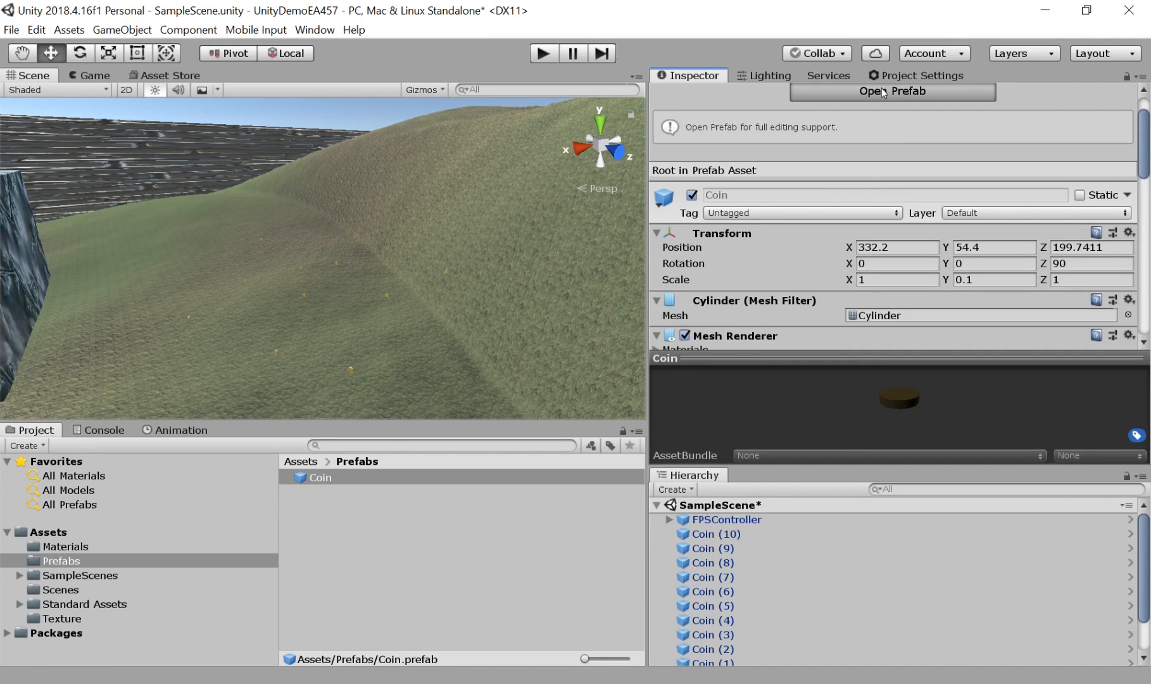
left_click(882, 92)
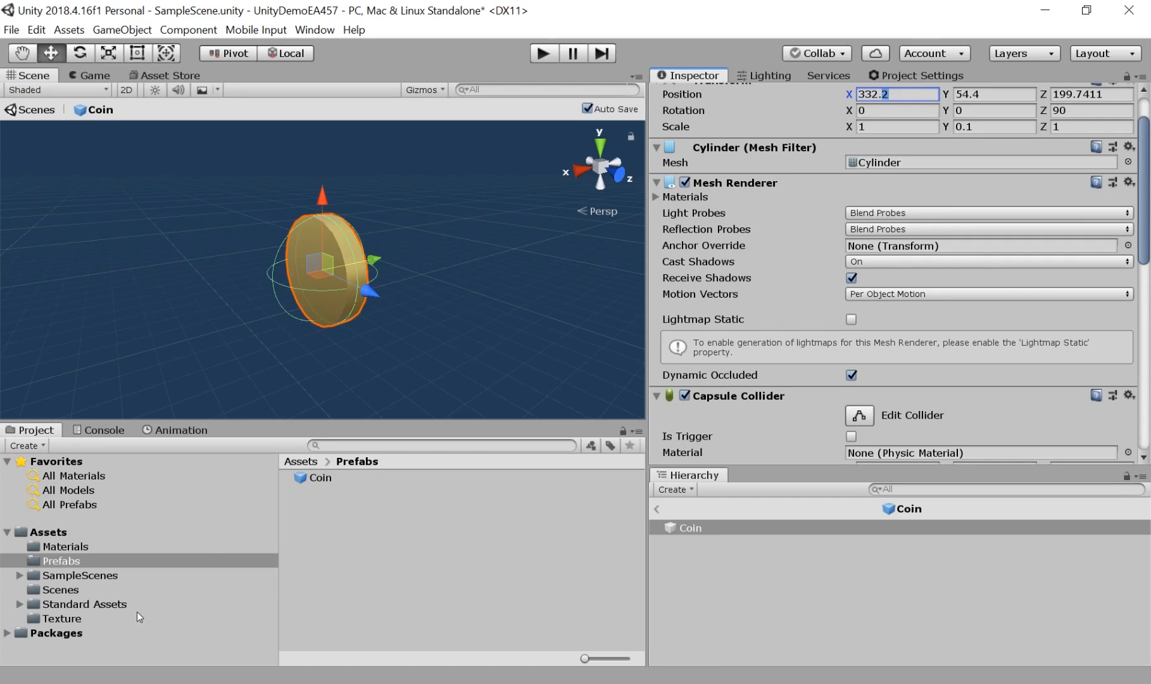
left_click(158, 430)
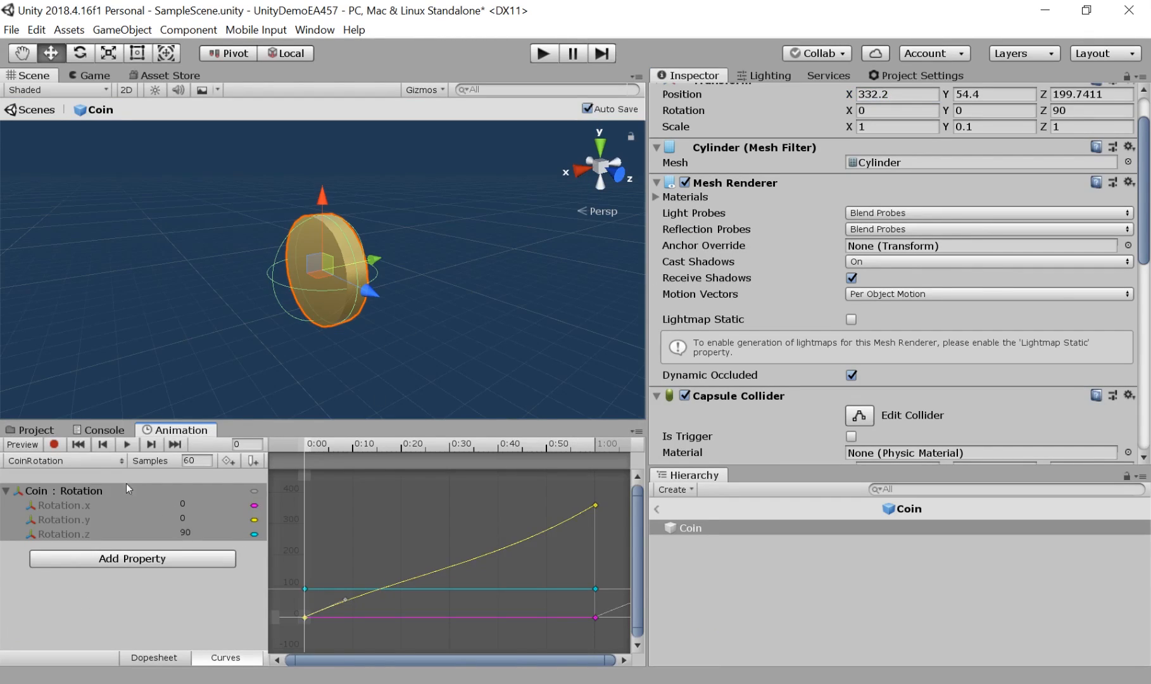
left_click(145, 658)
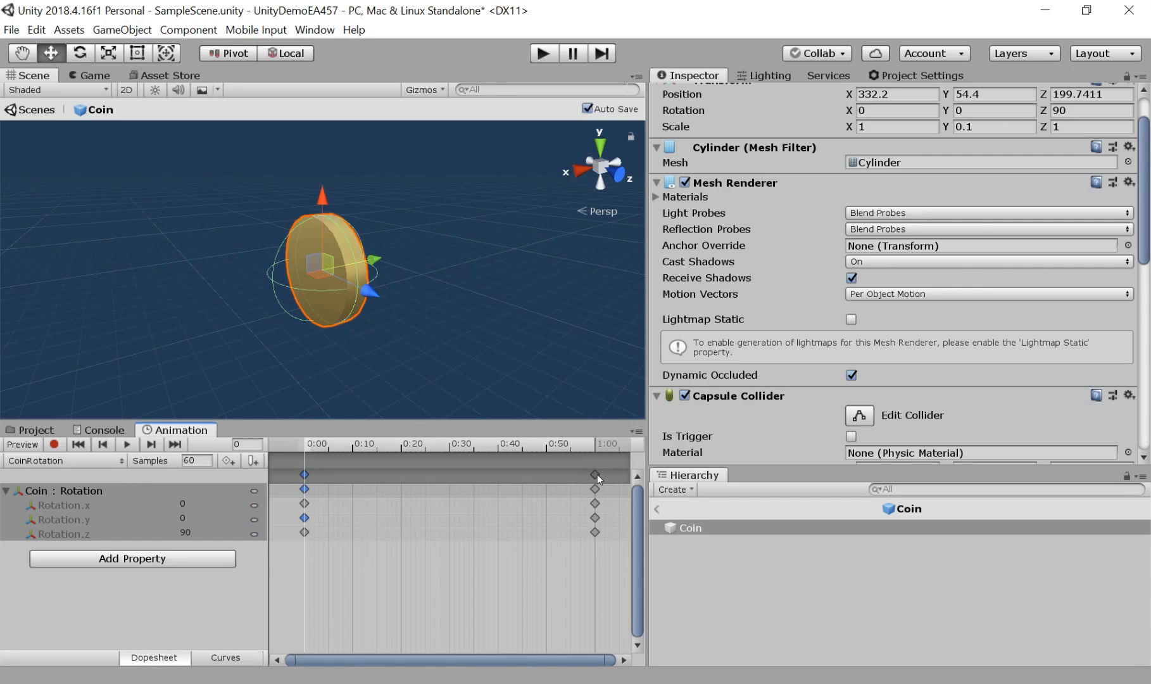
Move the end rotation keyframes of CoinRotation out to about 1:07.
left_click_drag(595, 475, 614, 489)
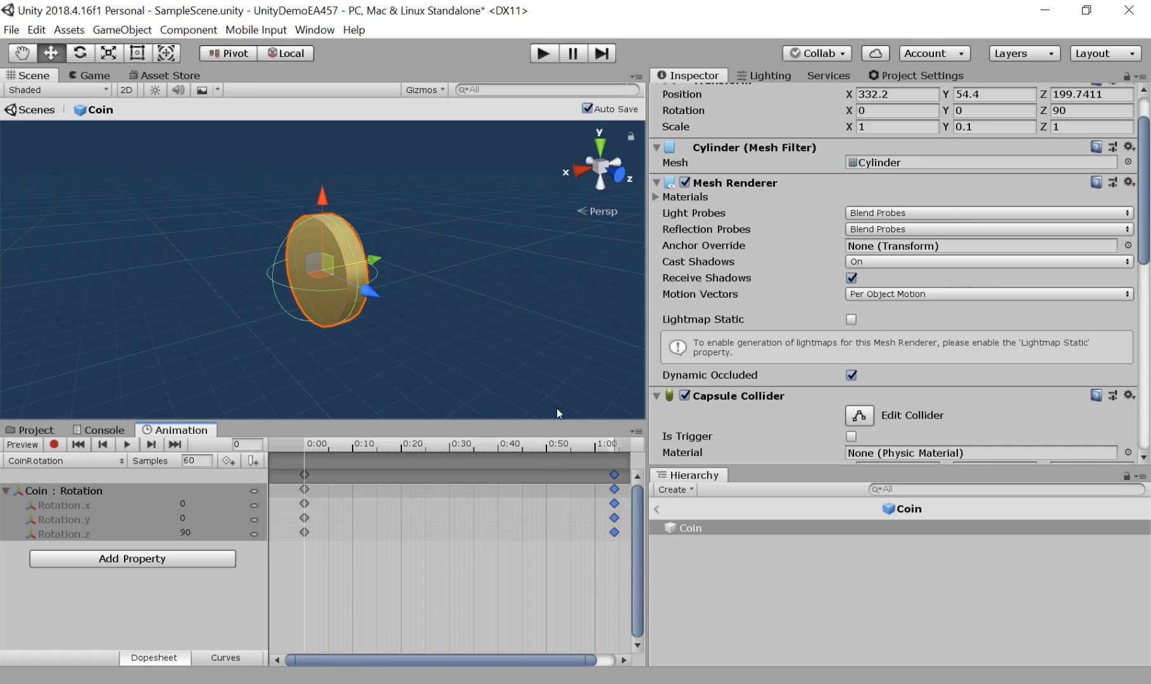
left_click_drag(588, 657, 611, 658)
mouse_move(599, 475)
left_mouse_down()
mouse_move(637, 475)
mouse_move(605, 472)
left_mouse_up()
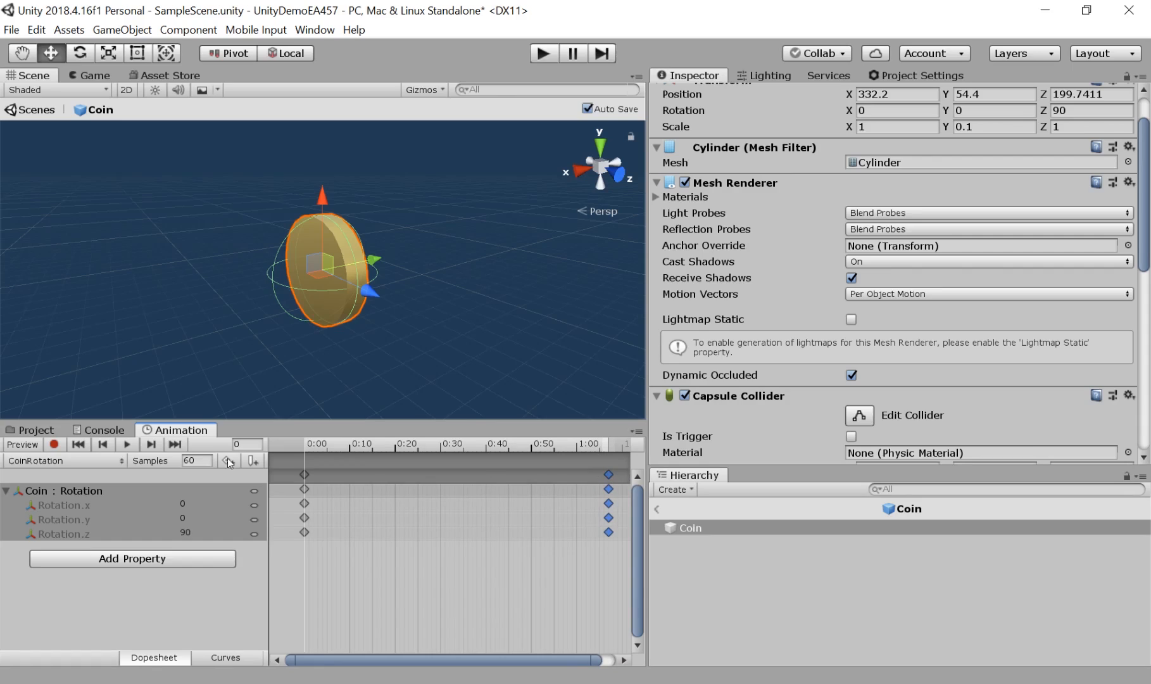
Set CoinRotation to 240 samples, move its end keyframes to about 1:020, and return from the Coin prefab to the scene.
left_click(201, 457)
left_click_drag(187, 457, 194, 460)
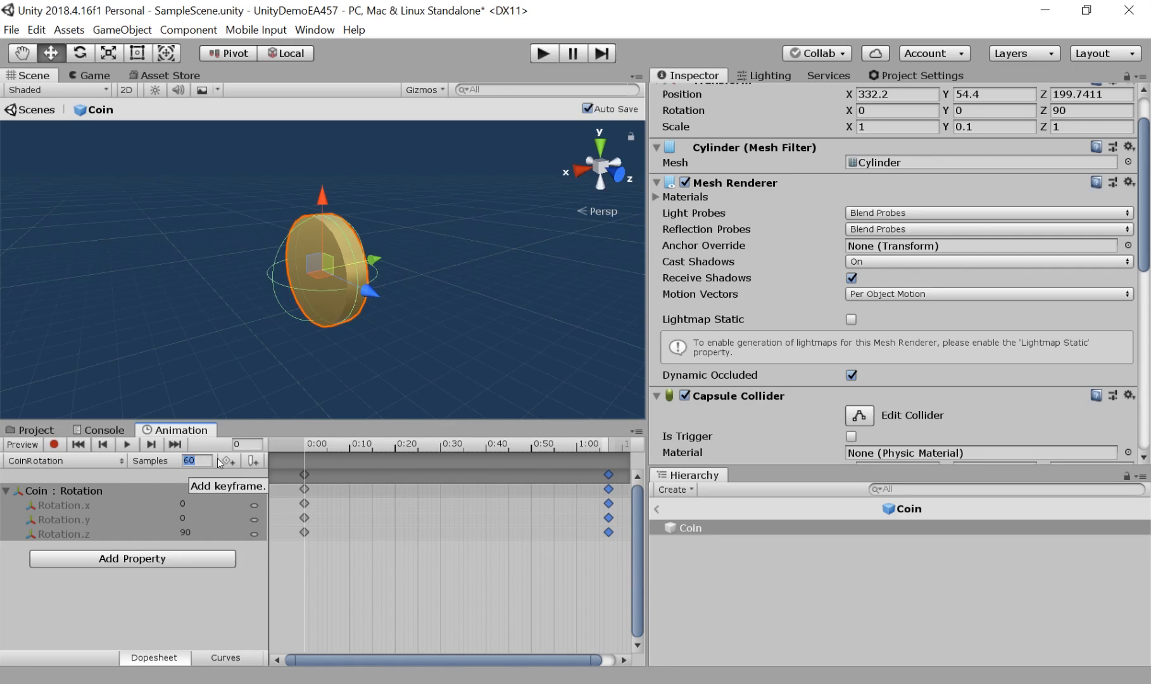
type("240")
key("Return")
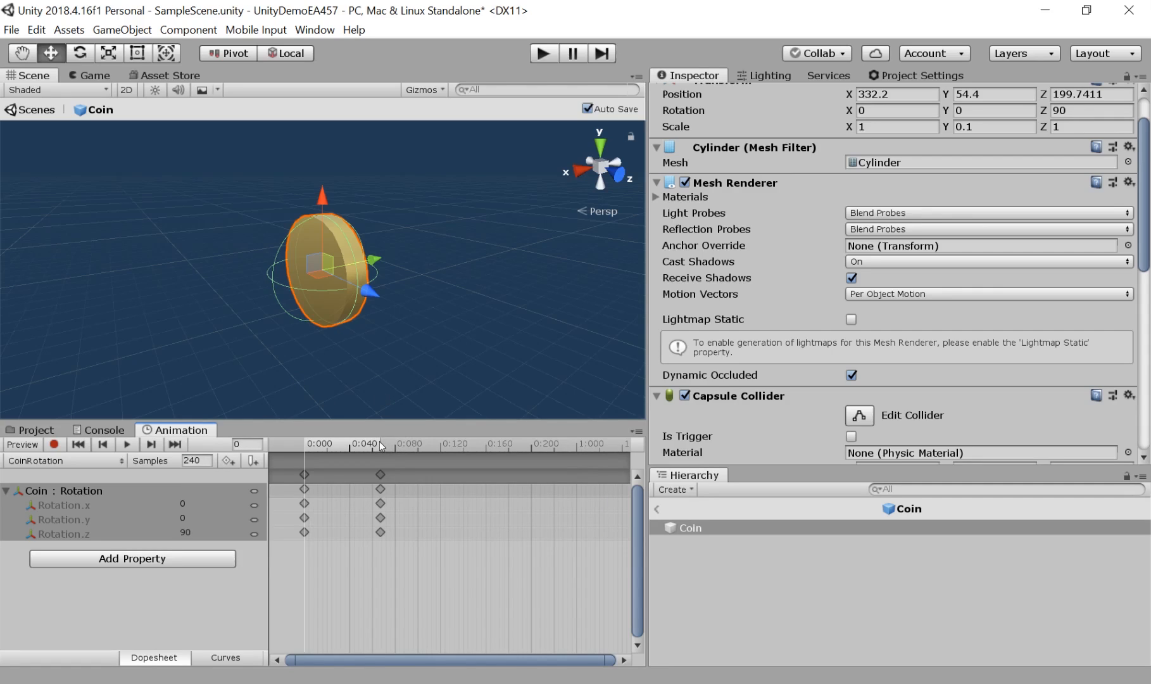
left_click_drag(382, 476, 601, 495)
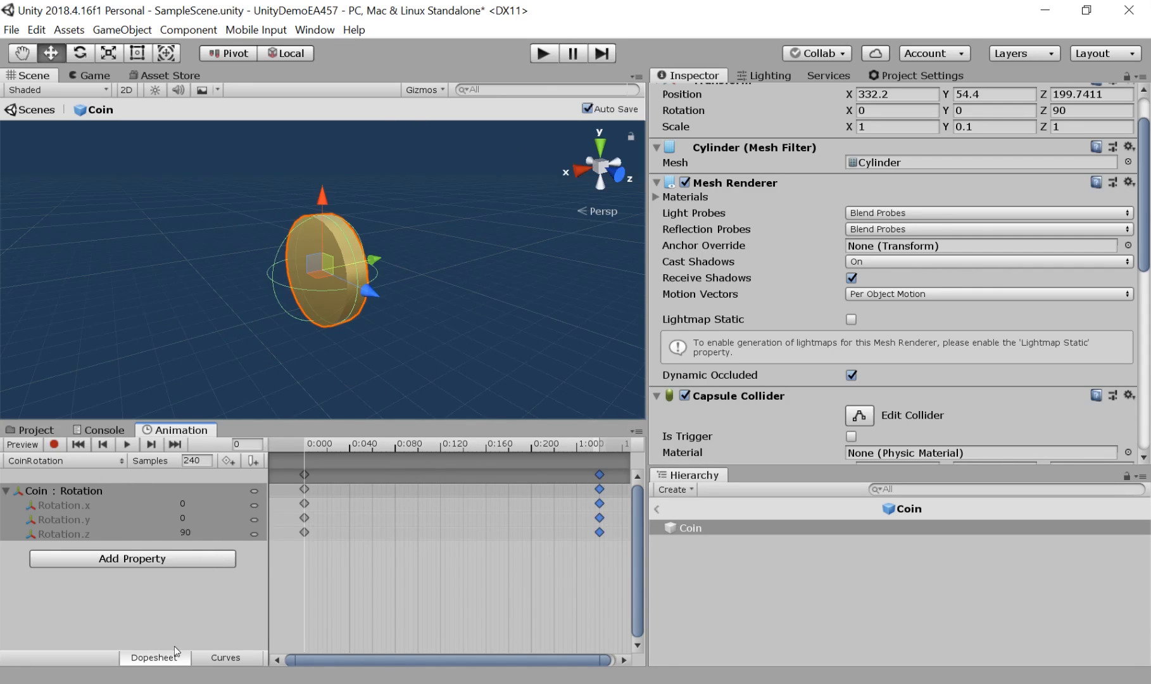
scroll(818, 142, "up", 3)
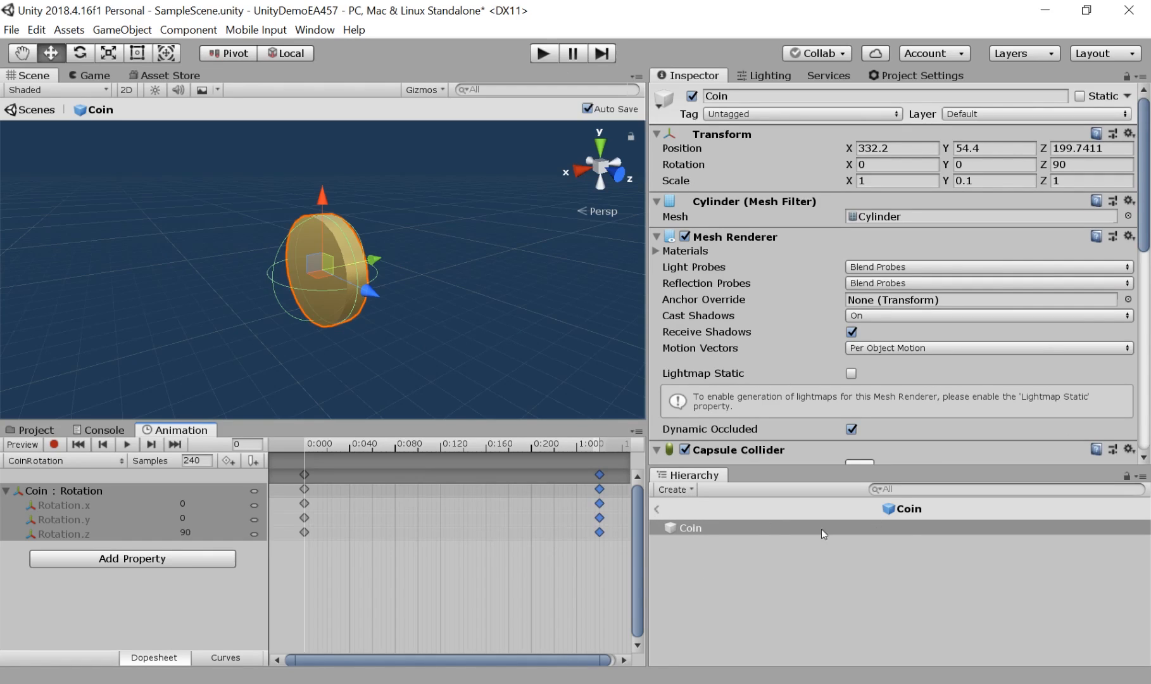
left_click(655, 509)
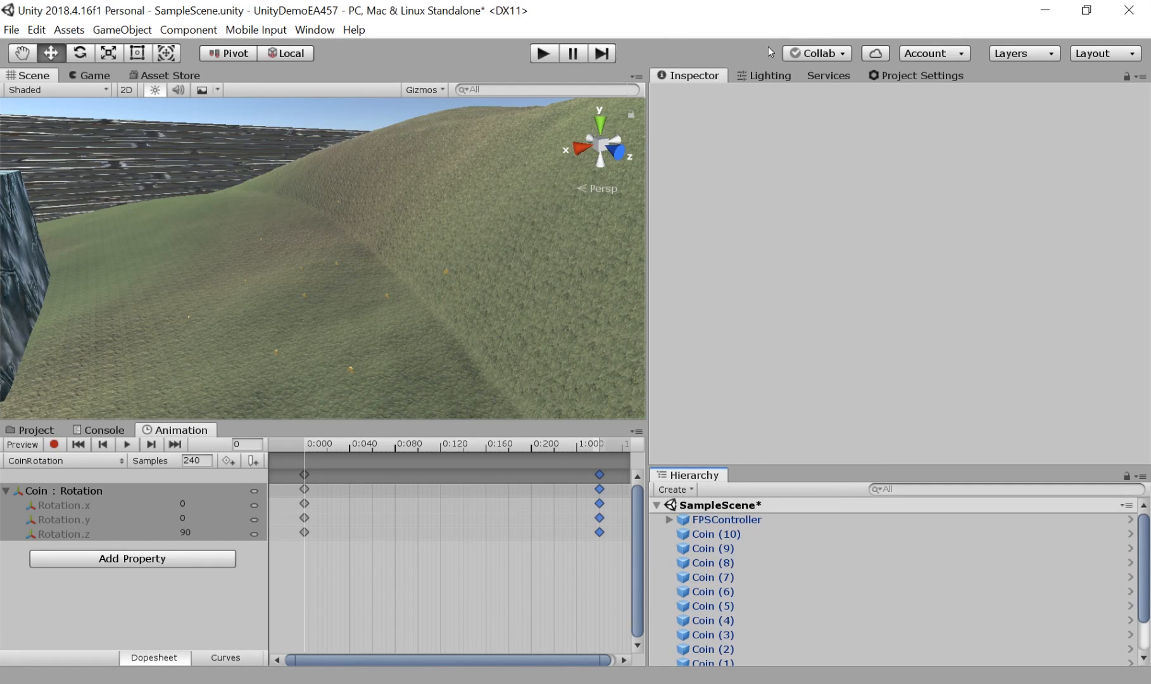
Play the scene, watch the coins' rotation in the Scene view, stop playing, and show the project assets.
left_click(543, 53)
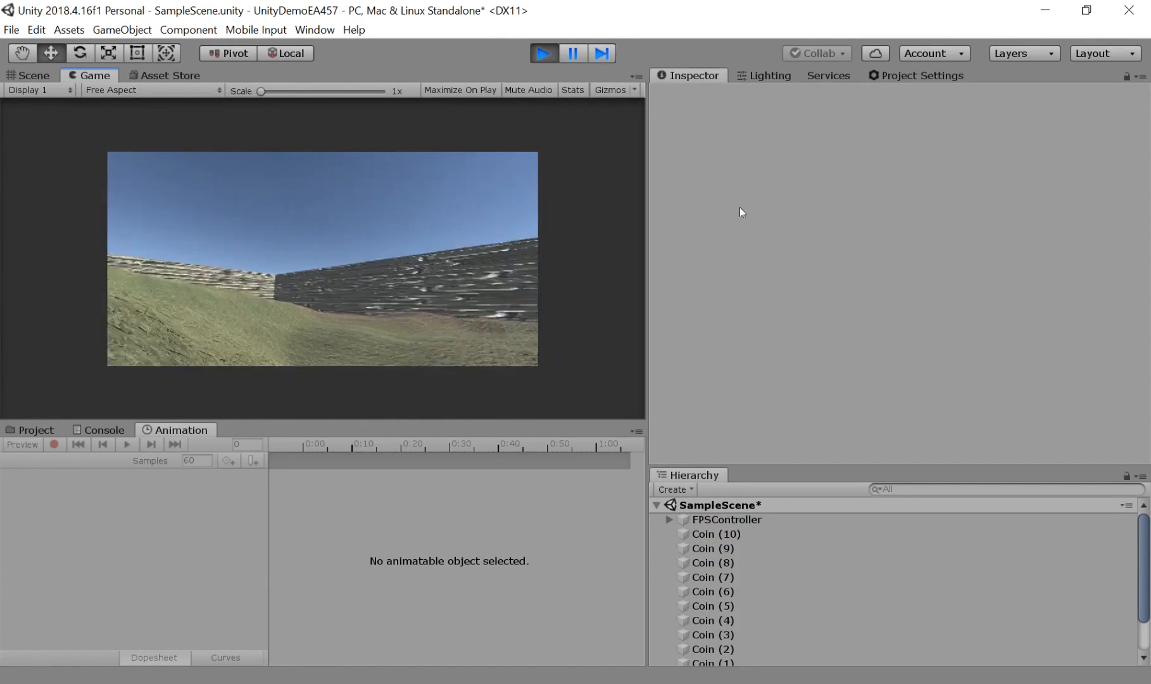
left_click(29, 75)
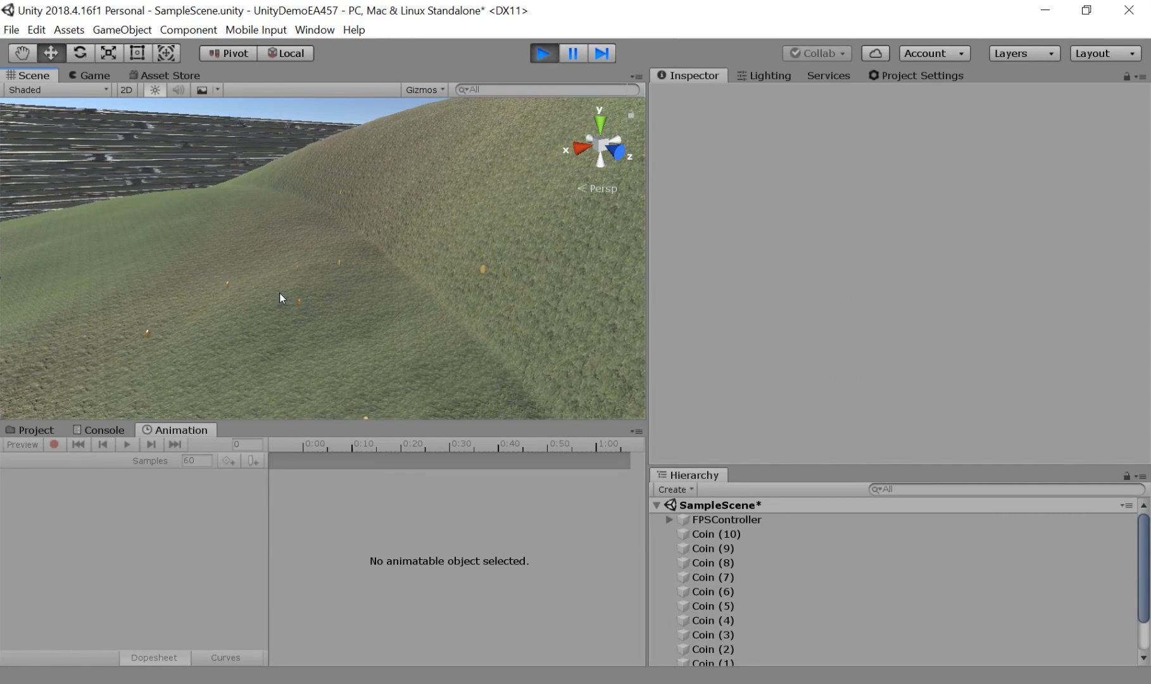
left_click(543, 53)
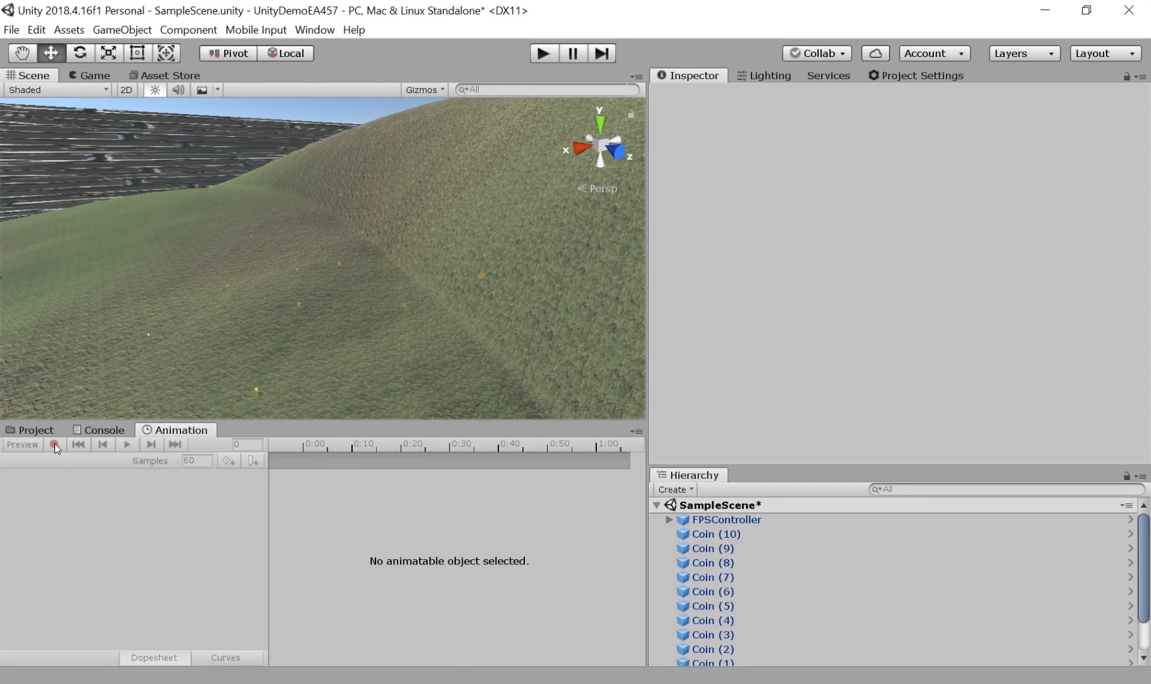
left_click(32, 430)
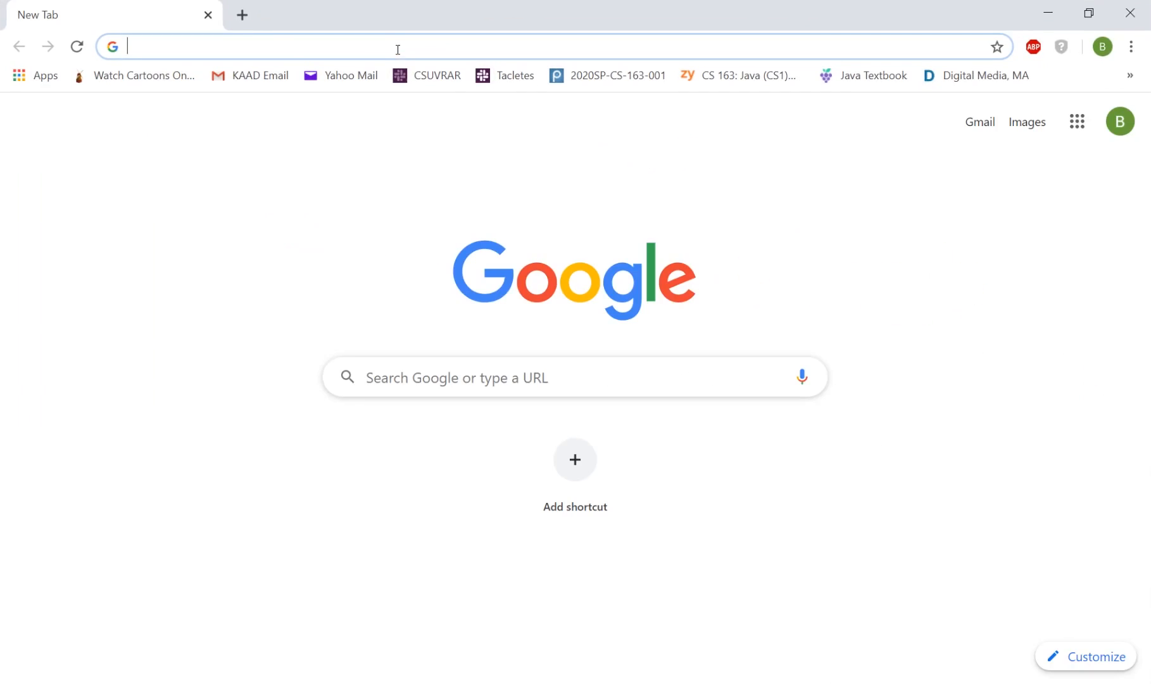
In Chrome, search Google for "unity documentation" and open the Unity User Manual (2019.3).
type("unity")
key("BackSpace")
key("BackSpace")
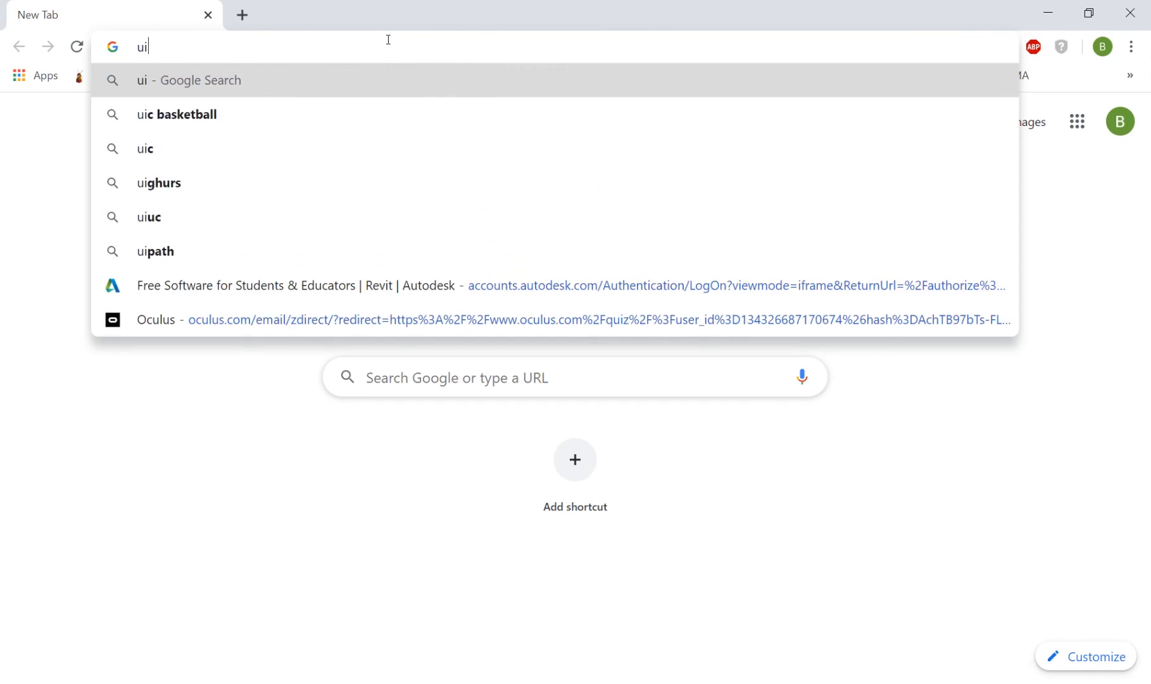
key("BackSpace")
type("nity docum")
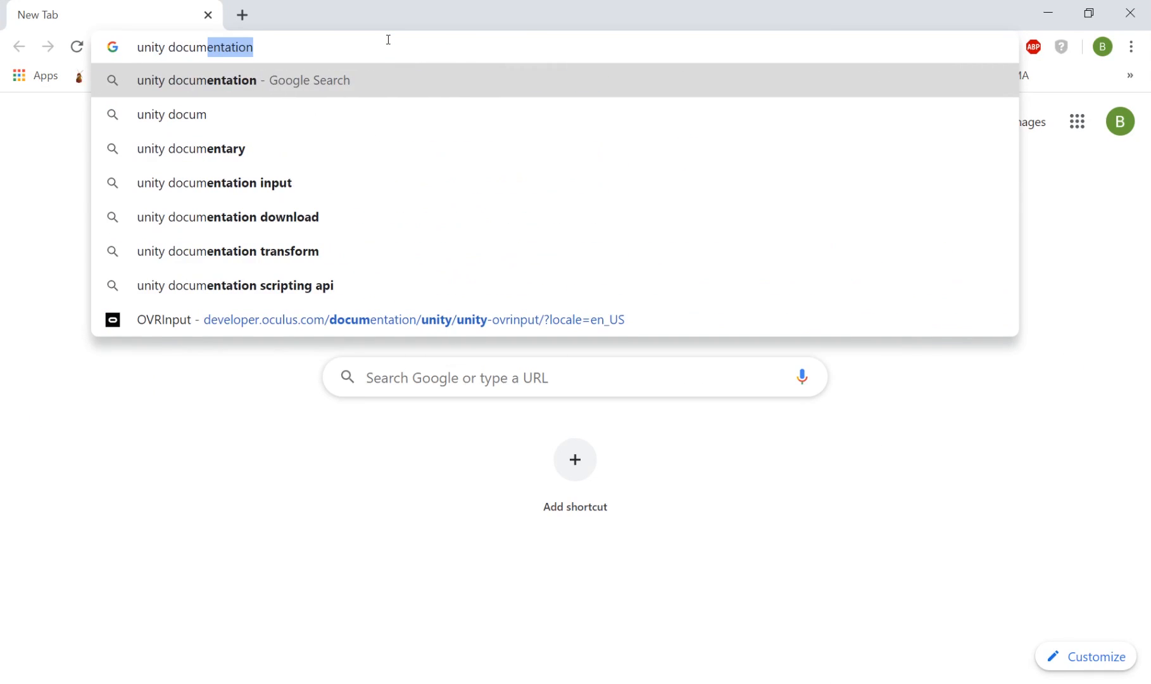
key("Return")
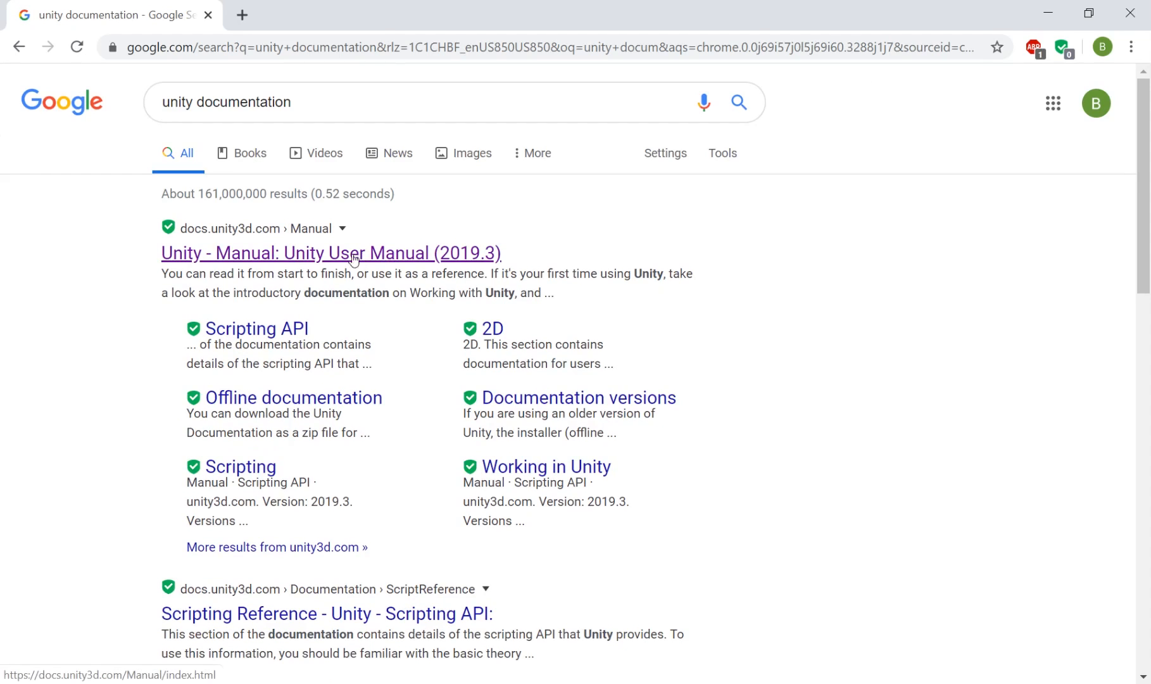
left_click(380, 255)
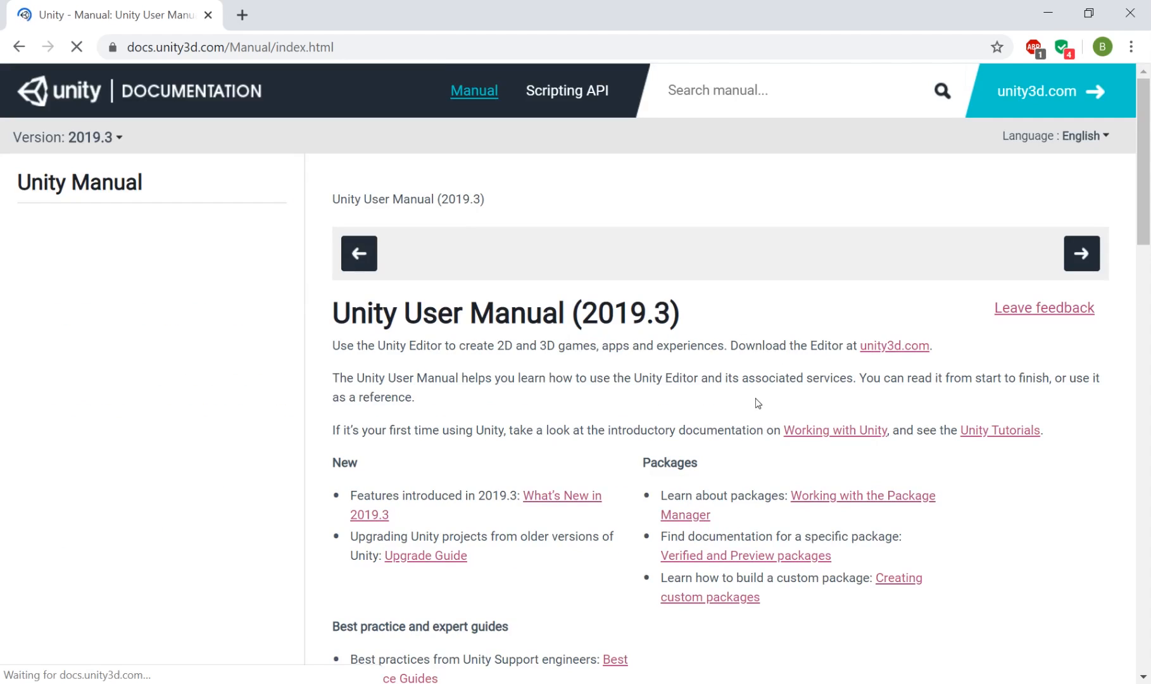
Browse the manual's overview, expand its 2D section, and open the Gameplay in 2D page.
scroll(680, 398, "down", 6)
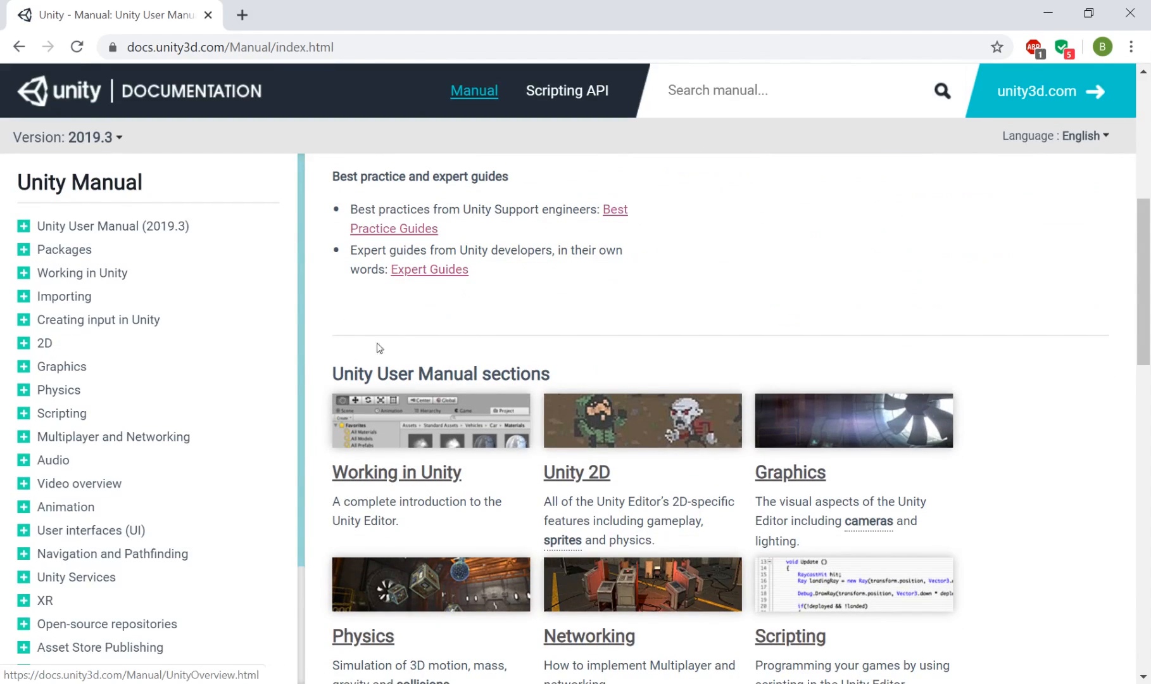
scroll(493, 423, "up", 6)
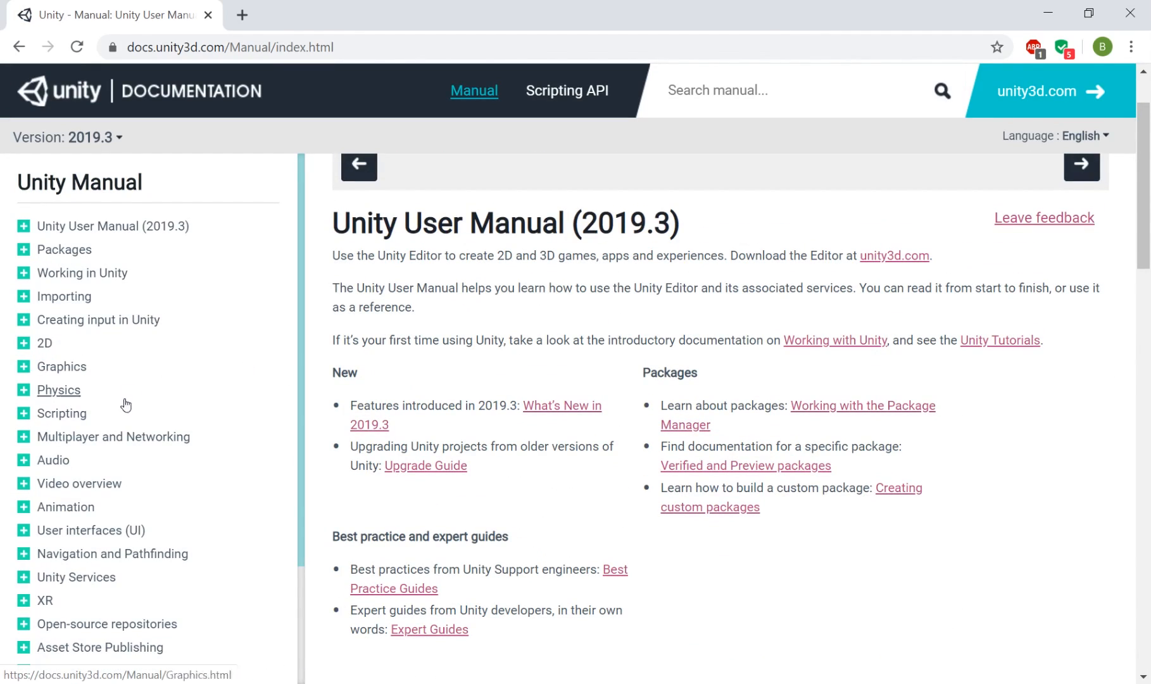
left_click(24, 344)
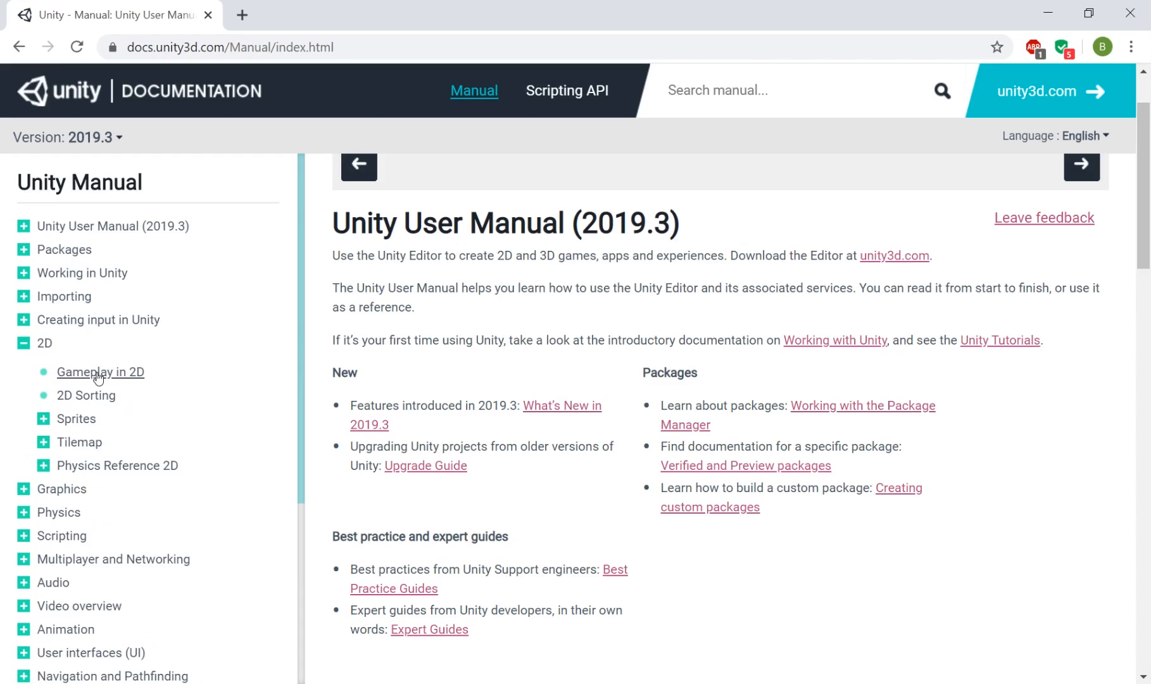
left_click(64, 374)
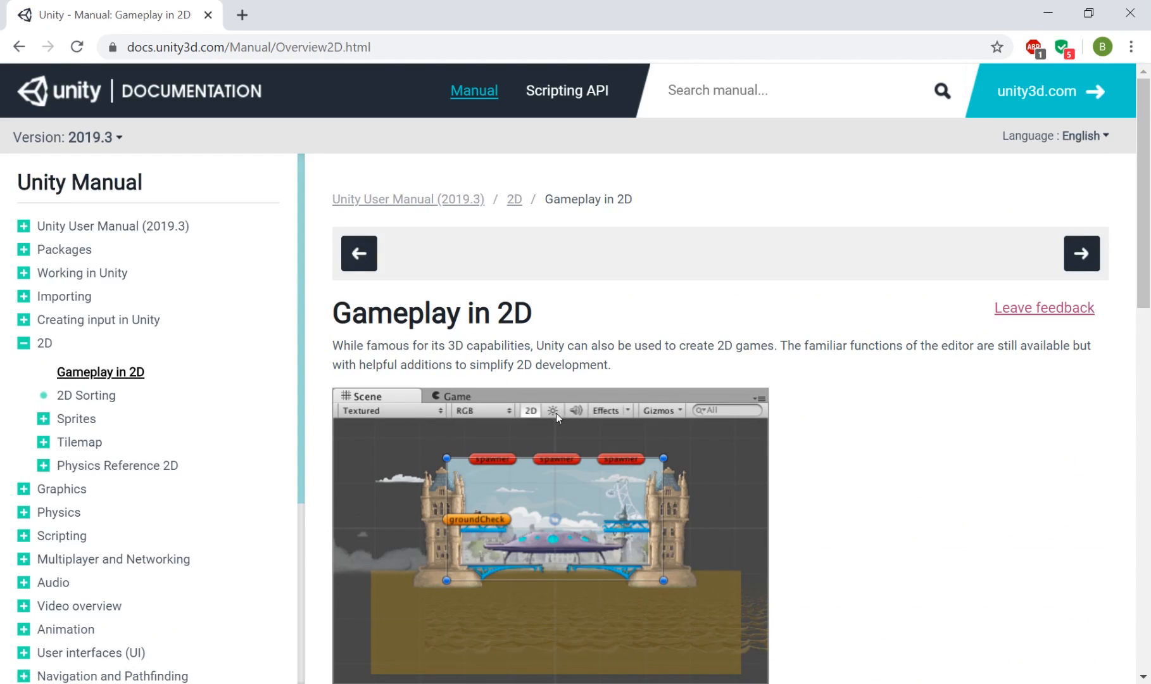
Read through the Gameplay in 2D manual page, including its 2D graphics and 2D physics sections.
scroll(714, 360, "down", 8)
scroll(714, 360, "down", 7)
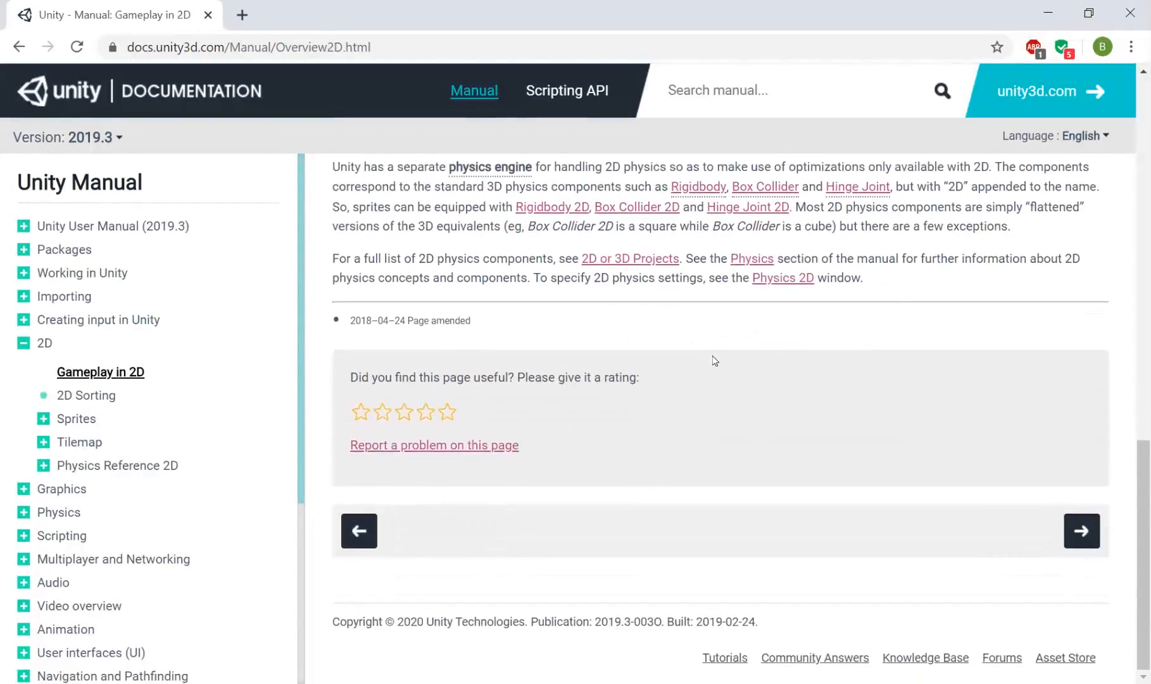
scroll(570, 481, "up", 7)
scroll(429, 606, "down", 3)
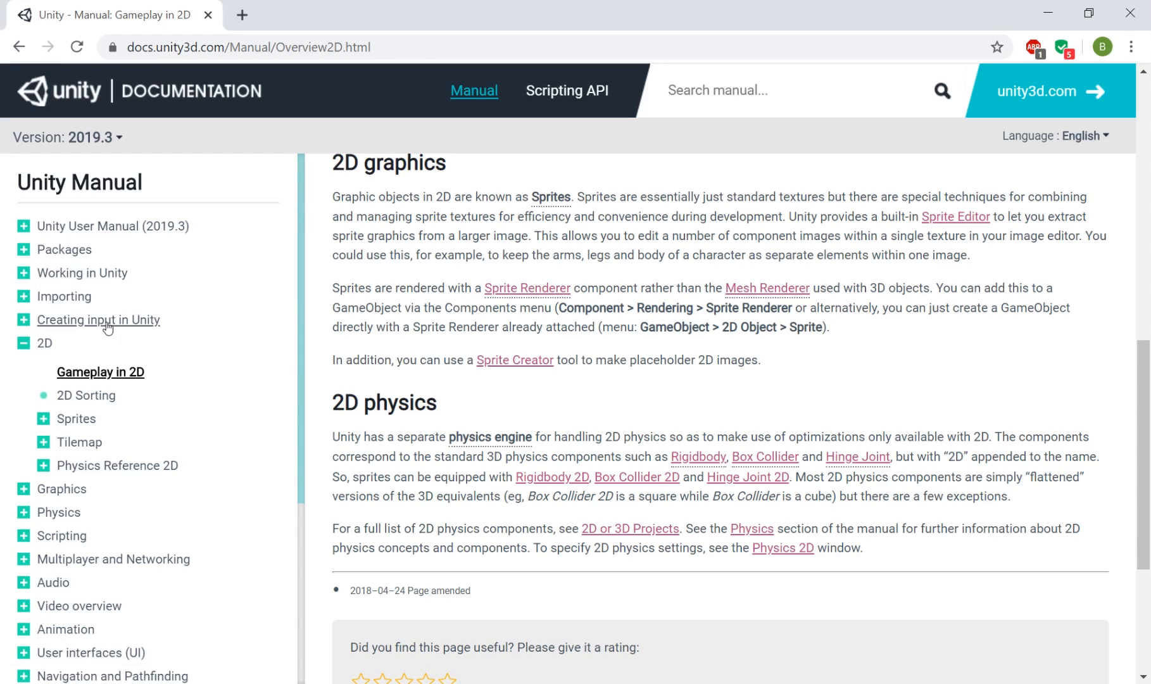
Open the Sprites page in the manual's 2D section and skim it through to the end.
left_click(88, 425)
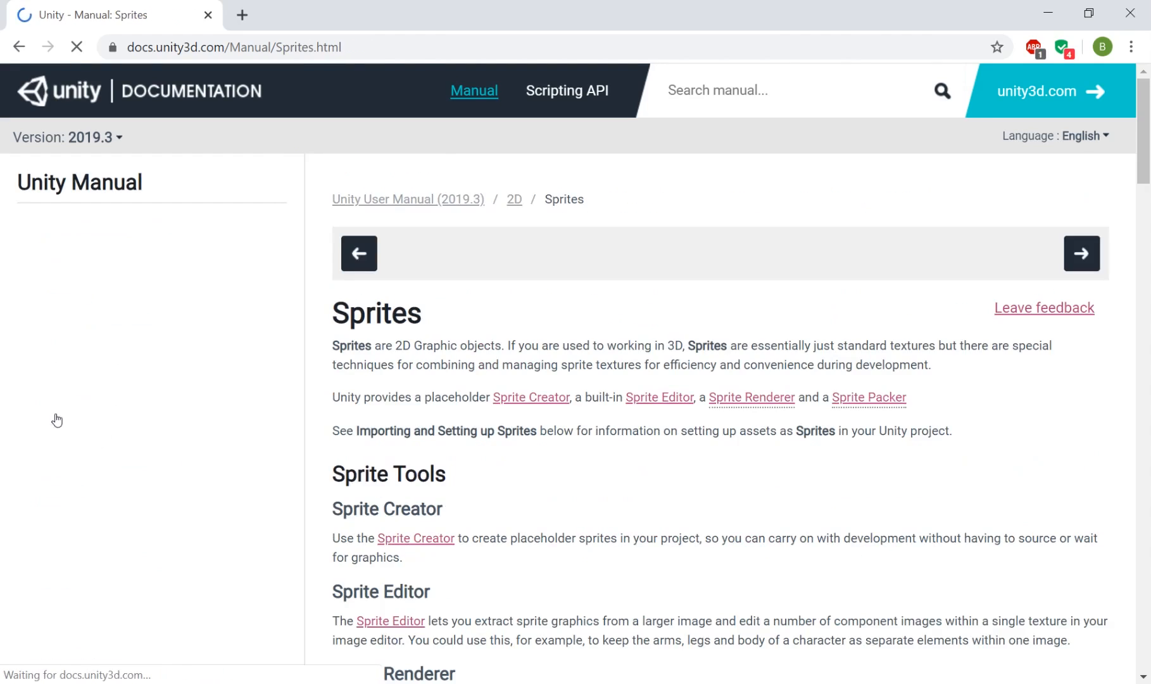
scroll(541, 451, "down", 4)
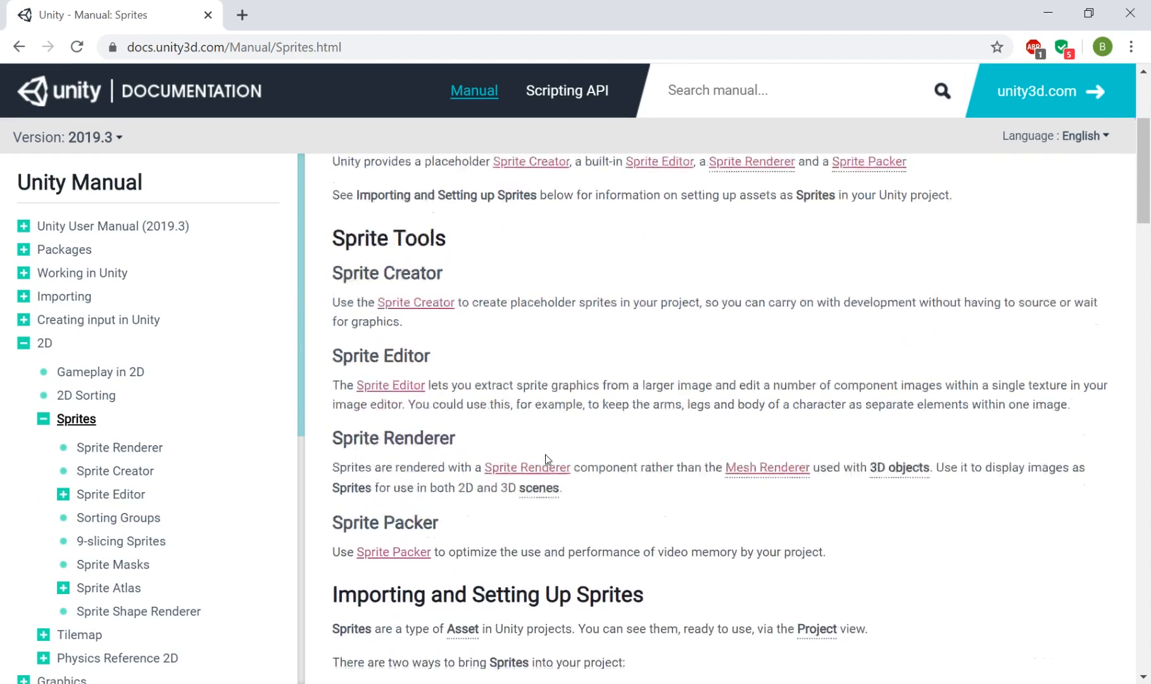
scroll(506, 511, "down", 4)
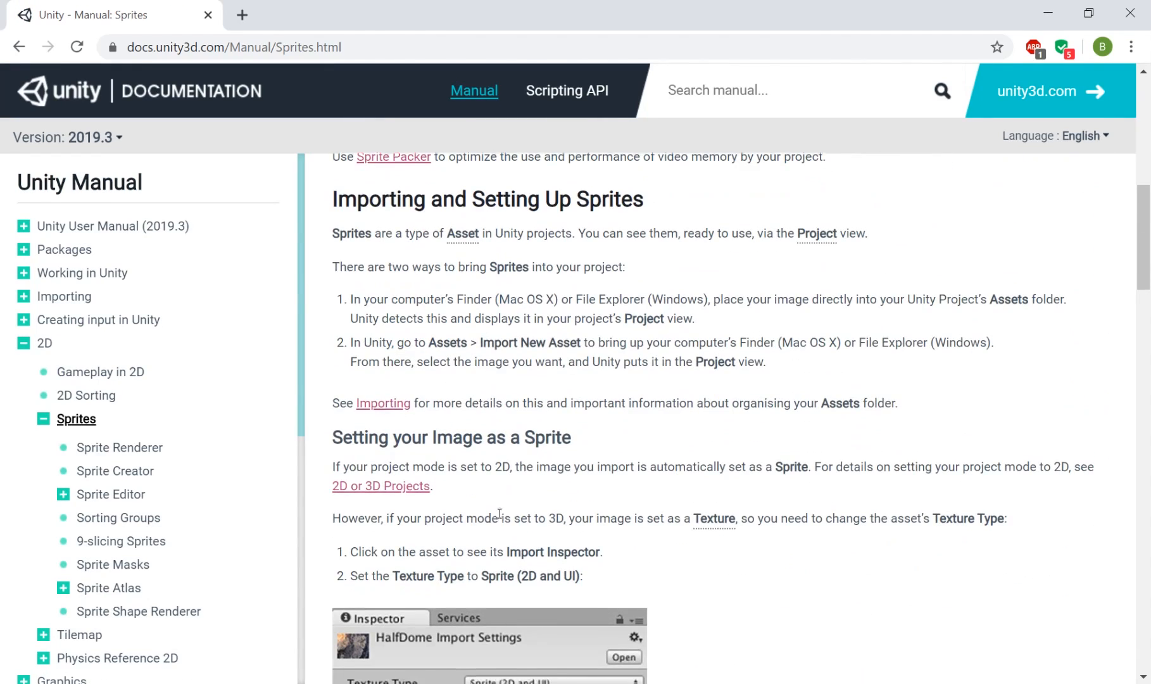
scroll(504, 515, "down", 15)
scroll(584, 328, "down", 15)
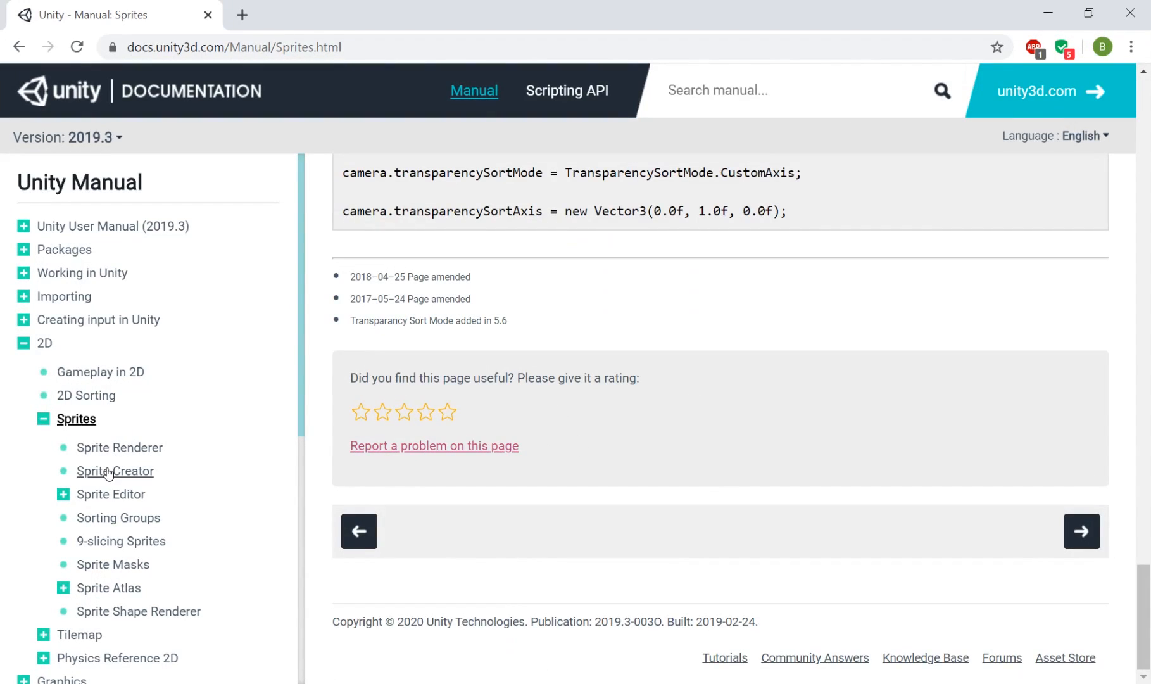
Open the Sprite Renderer manual page and look over its properties table.
left_click(116, 448)
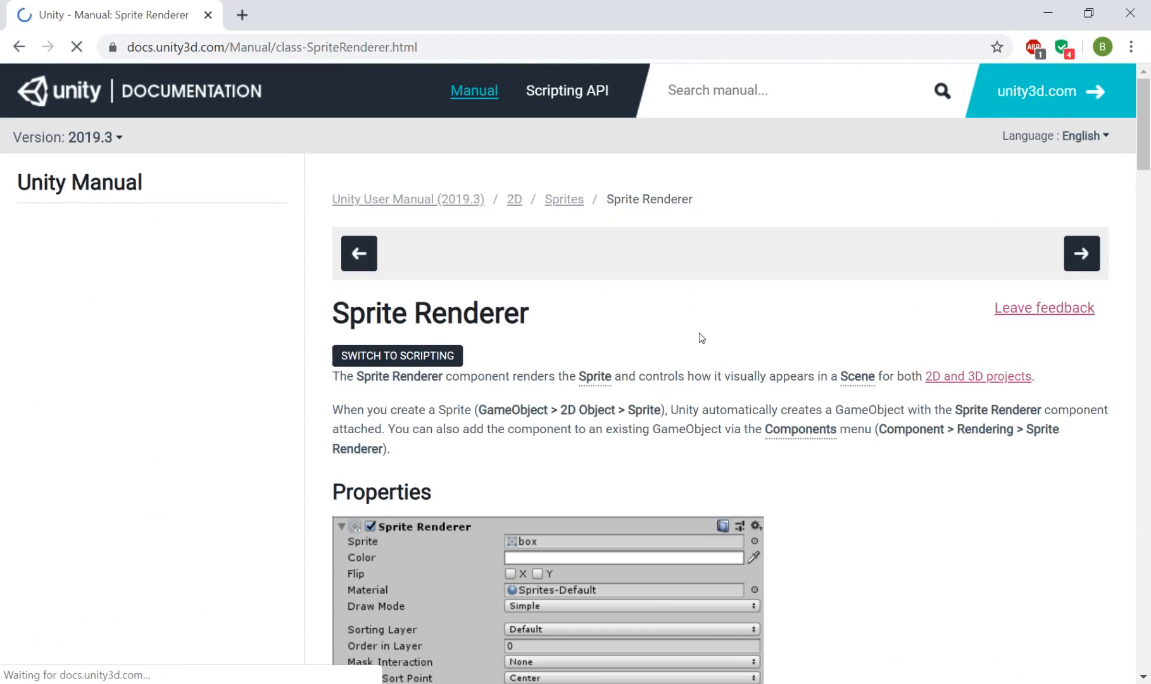
scroll(611, 426, "down", 4)
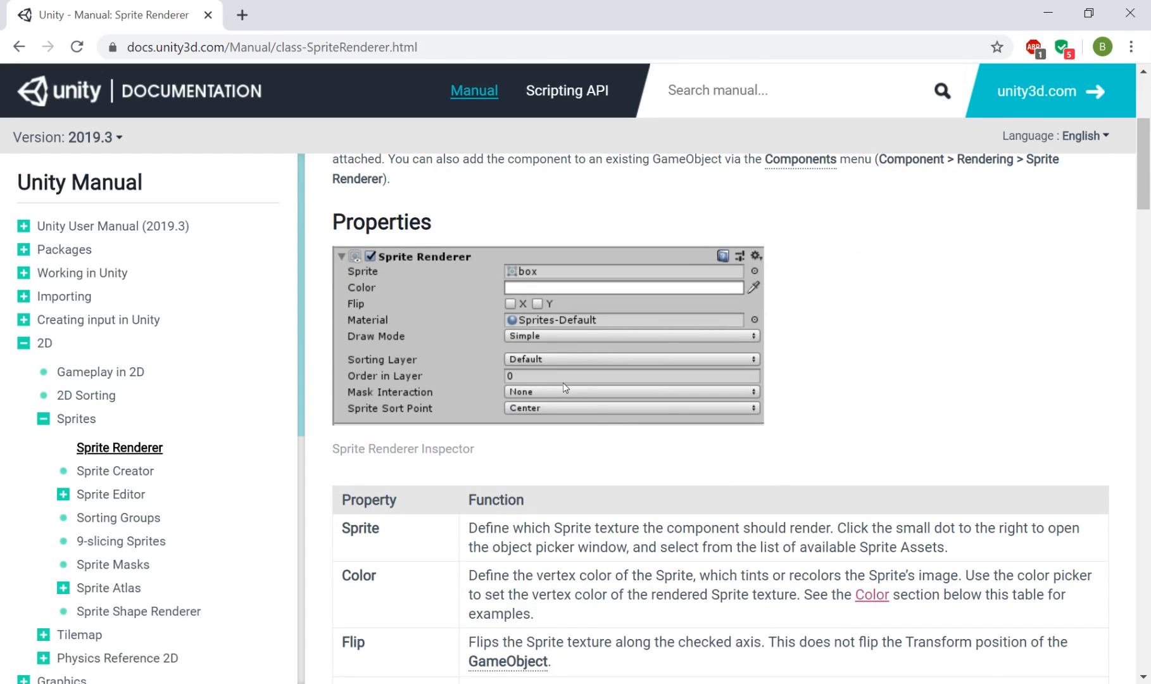
scroll(562, 386, "down", 5)
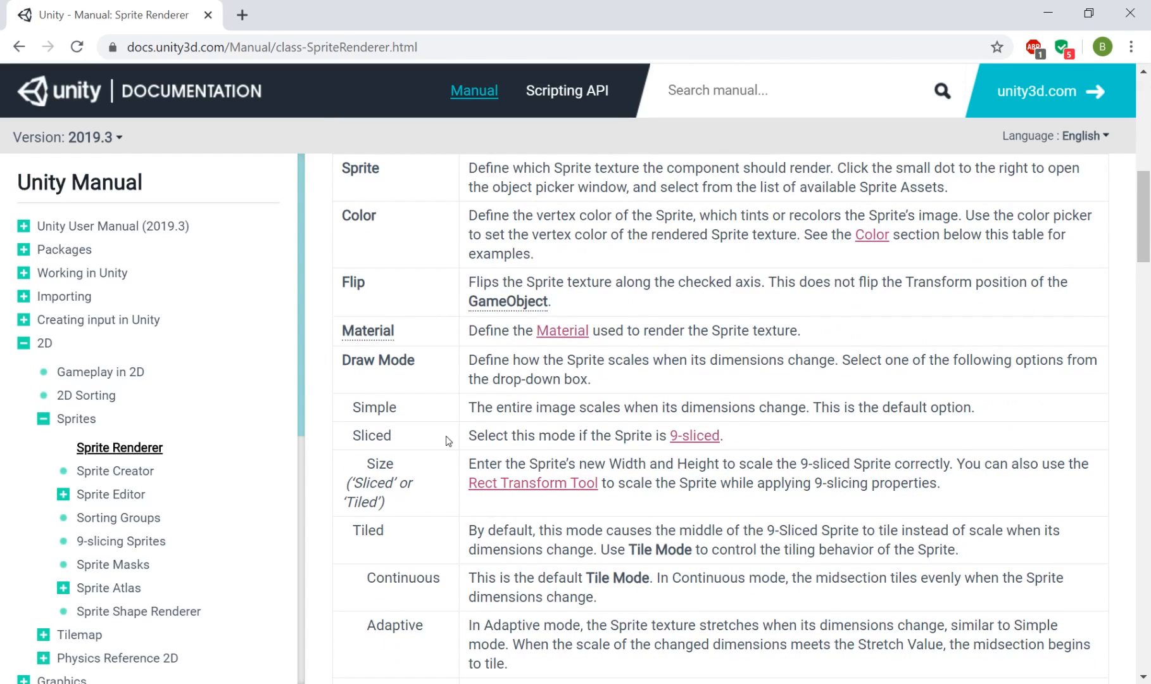
scroll(379, 481, "up", 10)
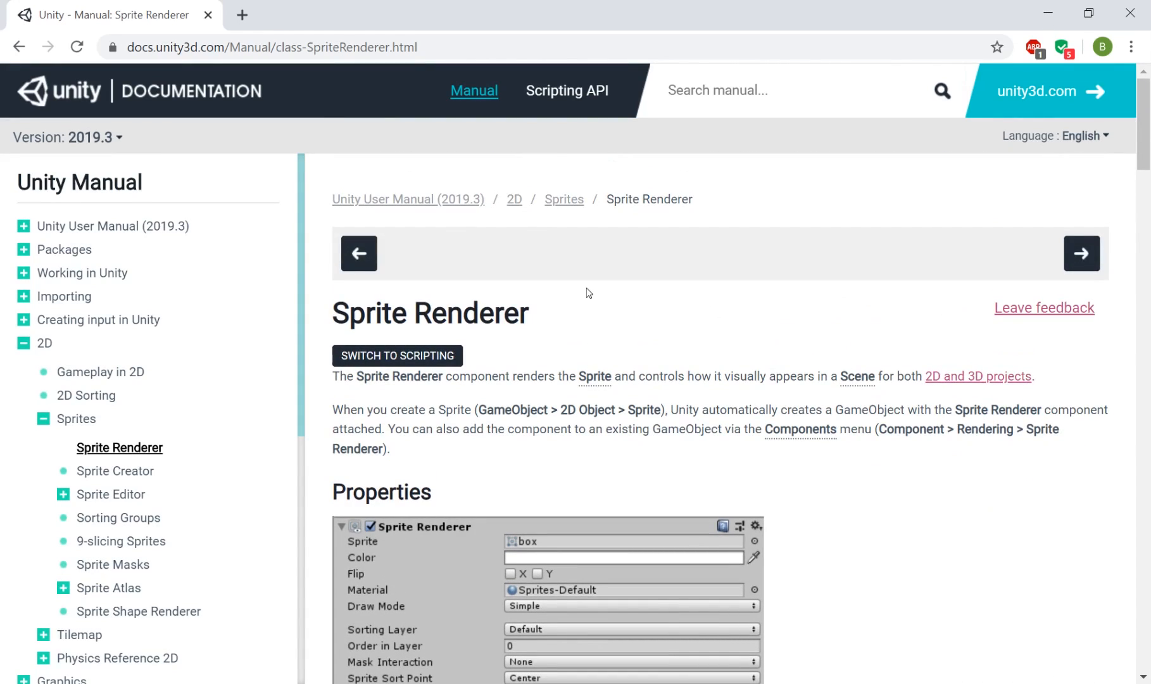
Switch to the Scripting API reference and browse the Unity and UnityEngine namespace lists.
left_click(568, 94)
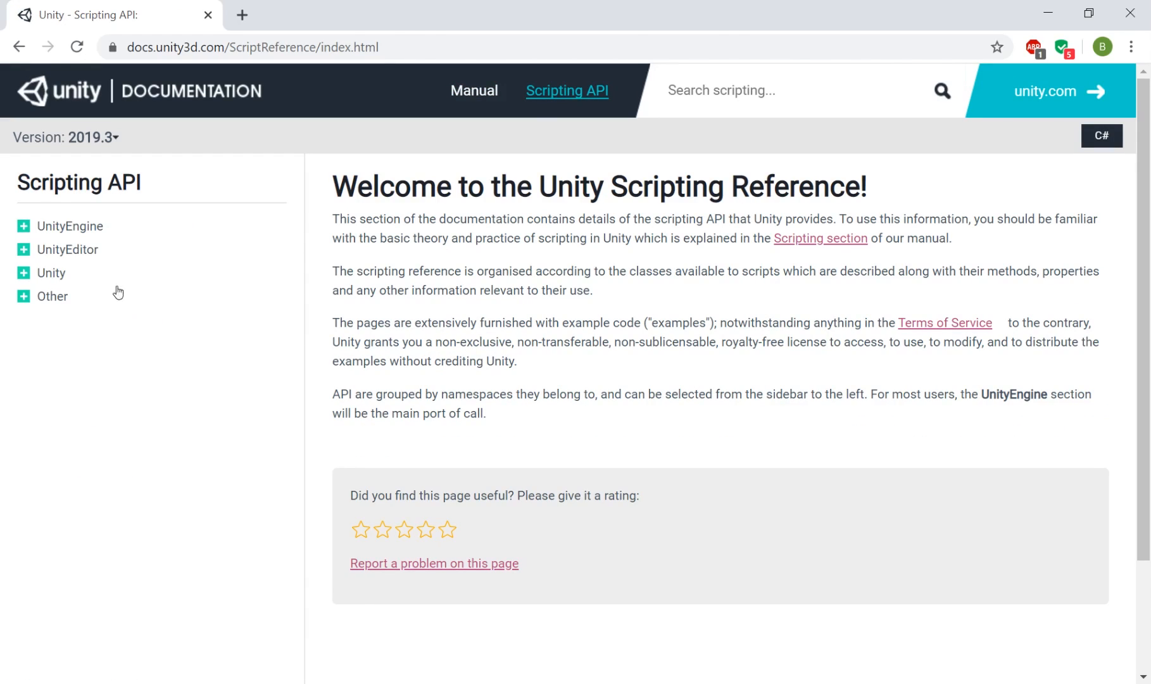
left_click(24, 273)
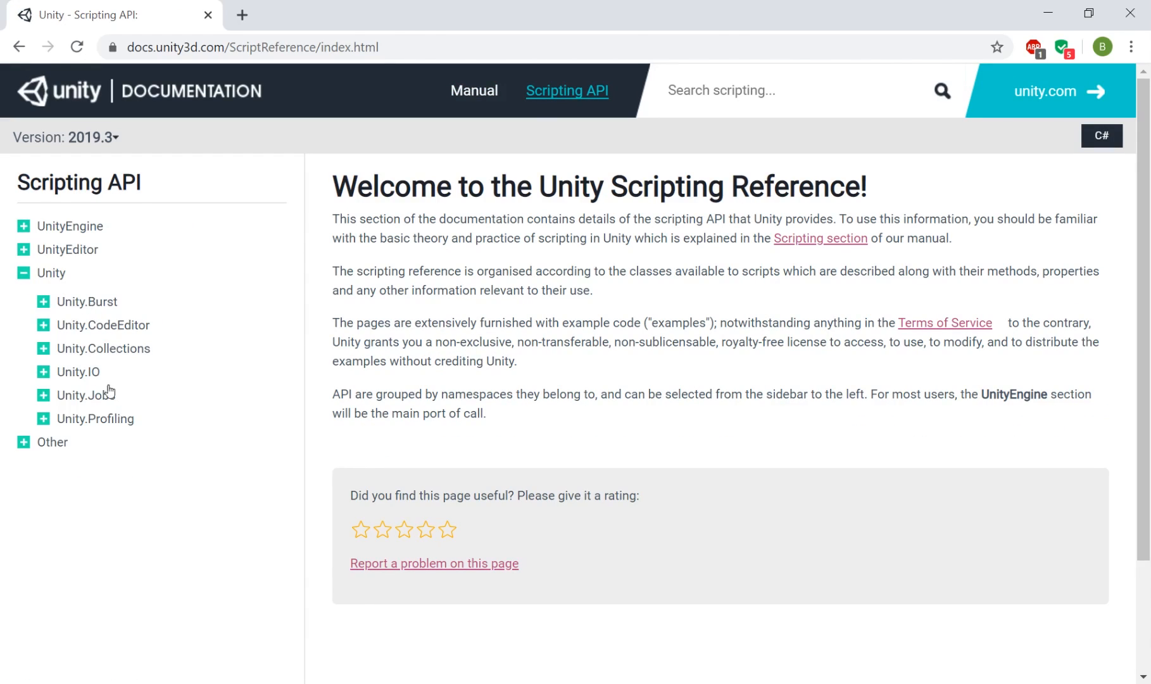
left_click(23, 226)
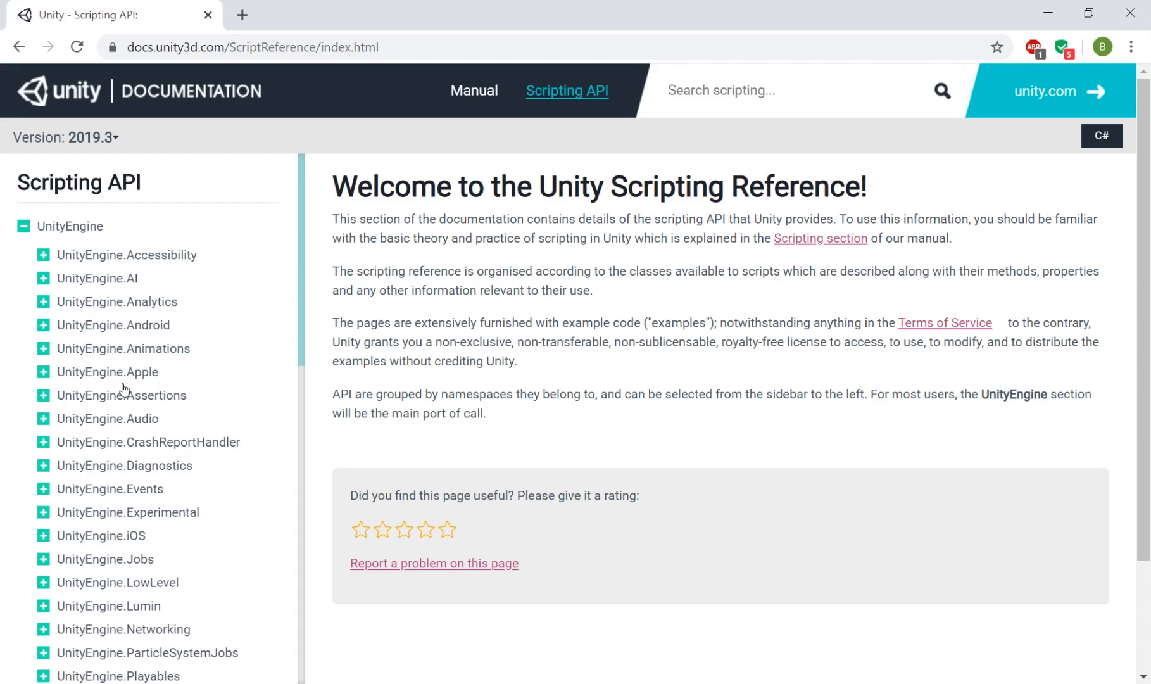
scroll(124, 388, "down", 10)
scroll(120, 379, "down", 3)
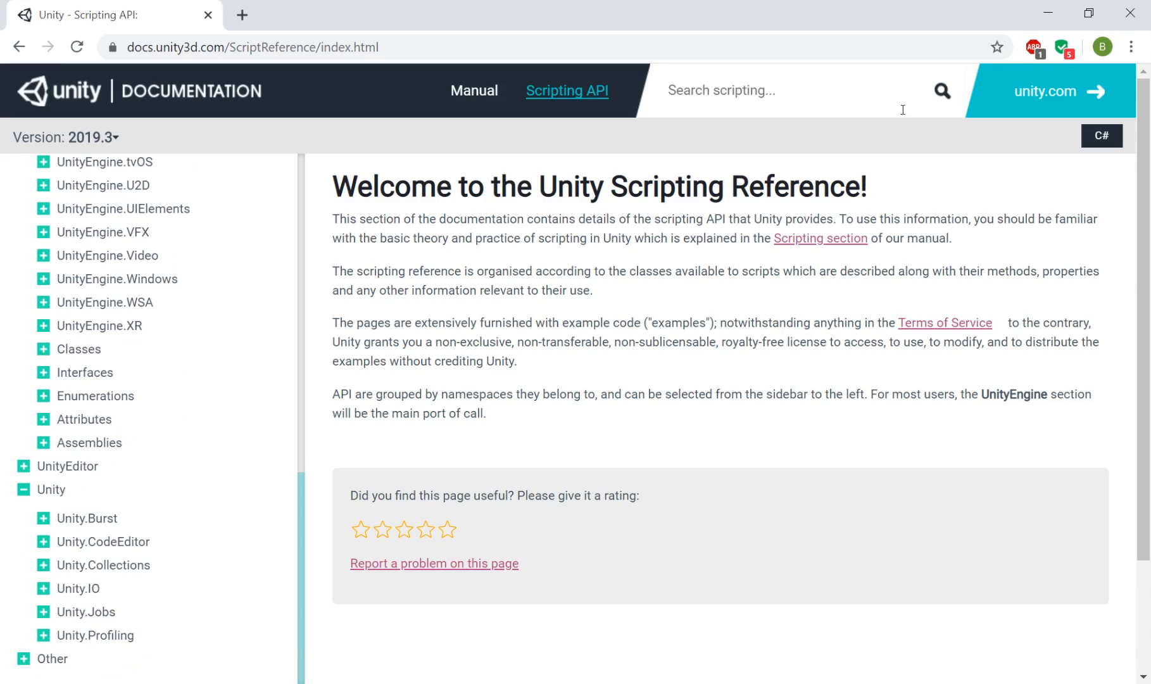
Search the Scripting API for "instantiate" and open the Object.Instantiate page.
left_click(820, 96)
type("instantiate")
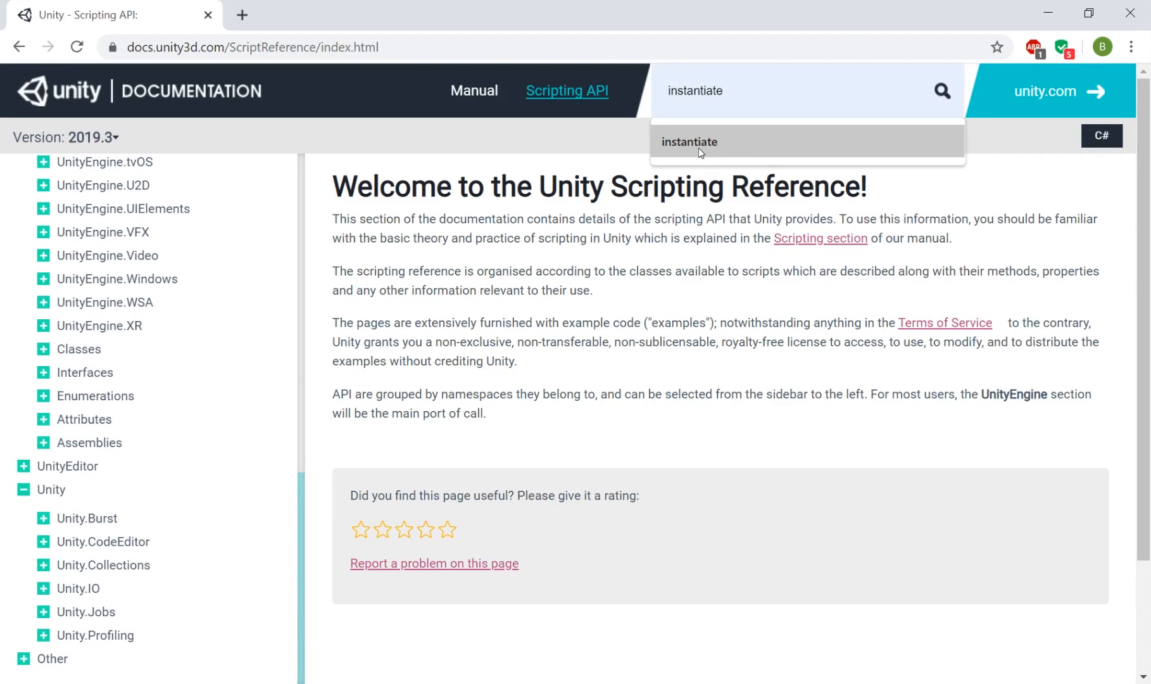
left_click(699, 148)
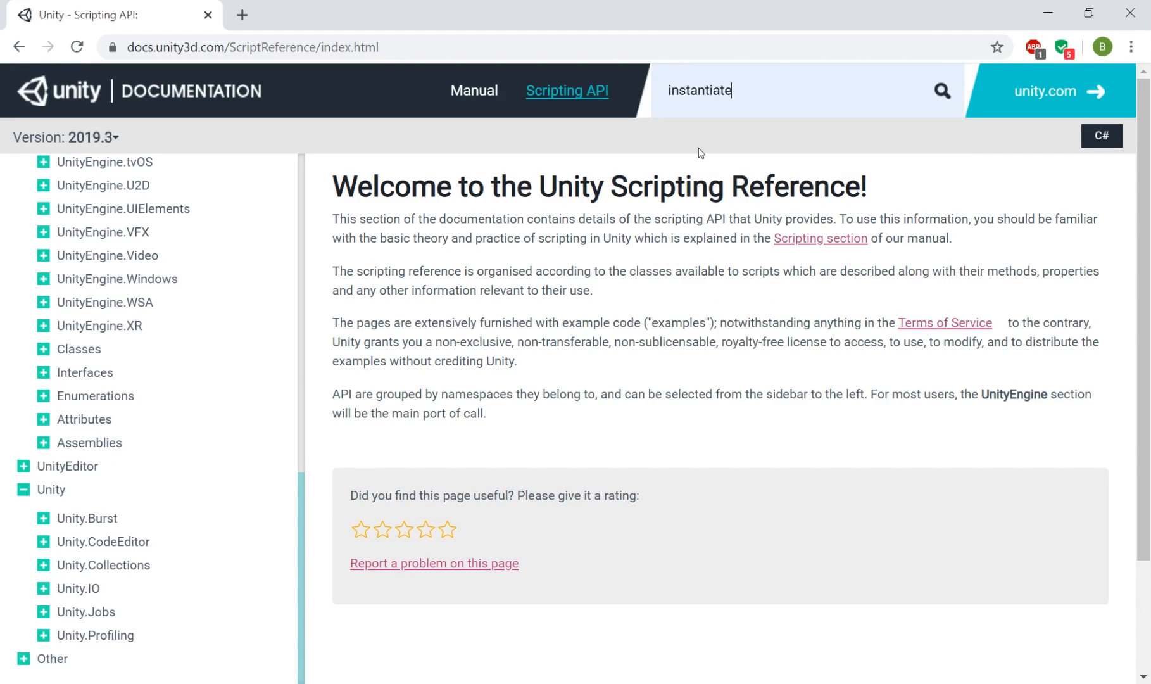
left_click(943, 100)
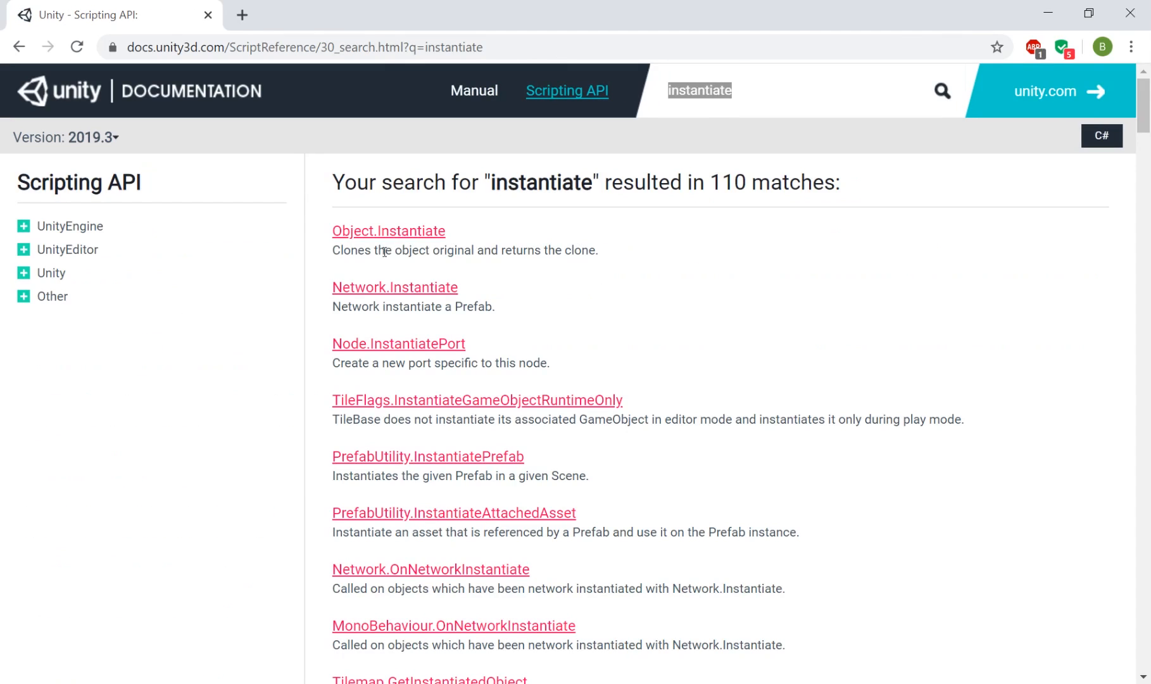
left_click(388, 238)
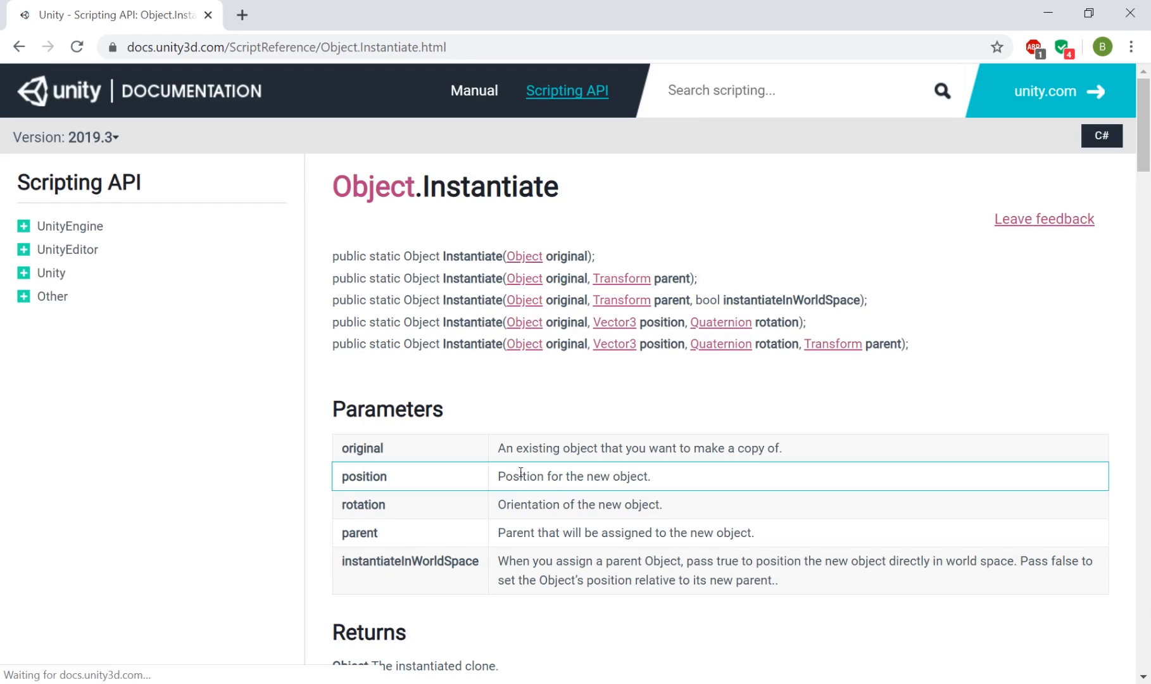
Read the Object.Instantiate description and code examples, and return to the Unity Manual home page.
scroll(524, 407, "down", 20)
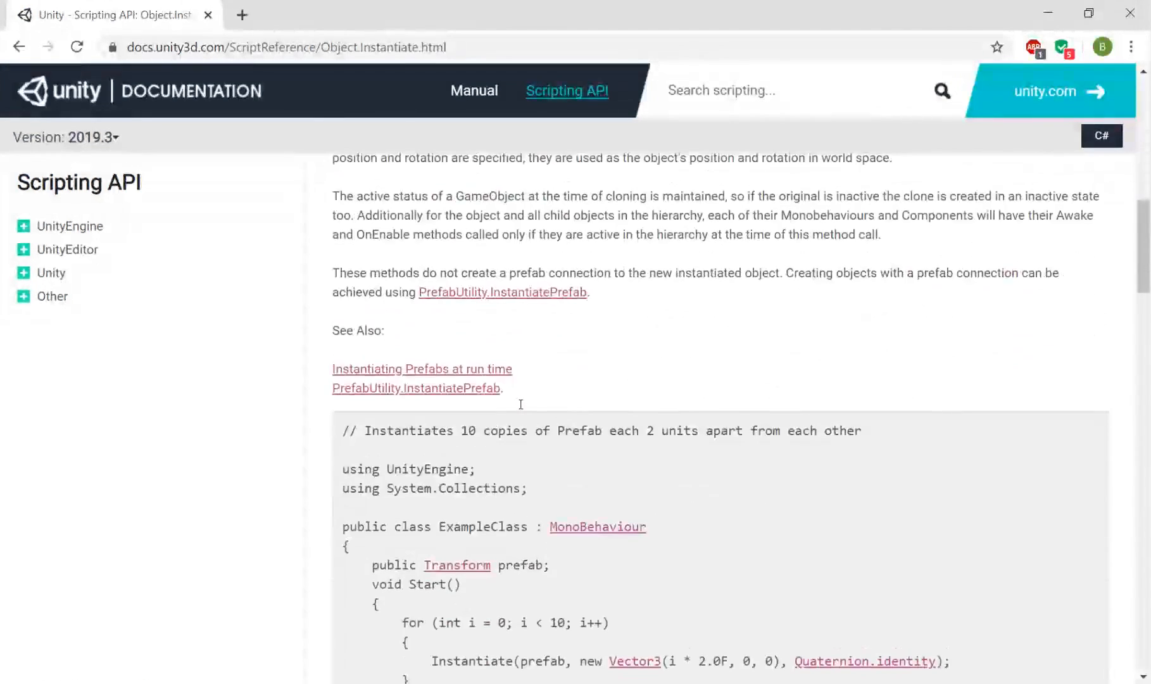
scroll(521, 404, "up", 4)
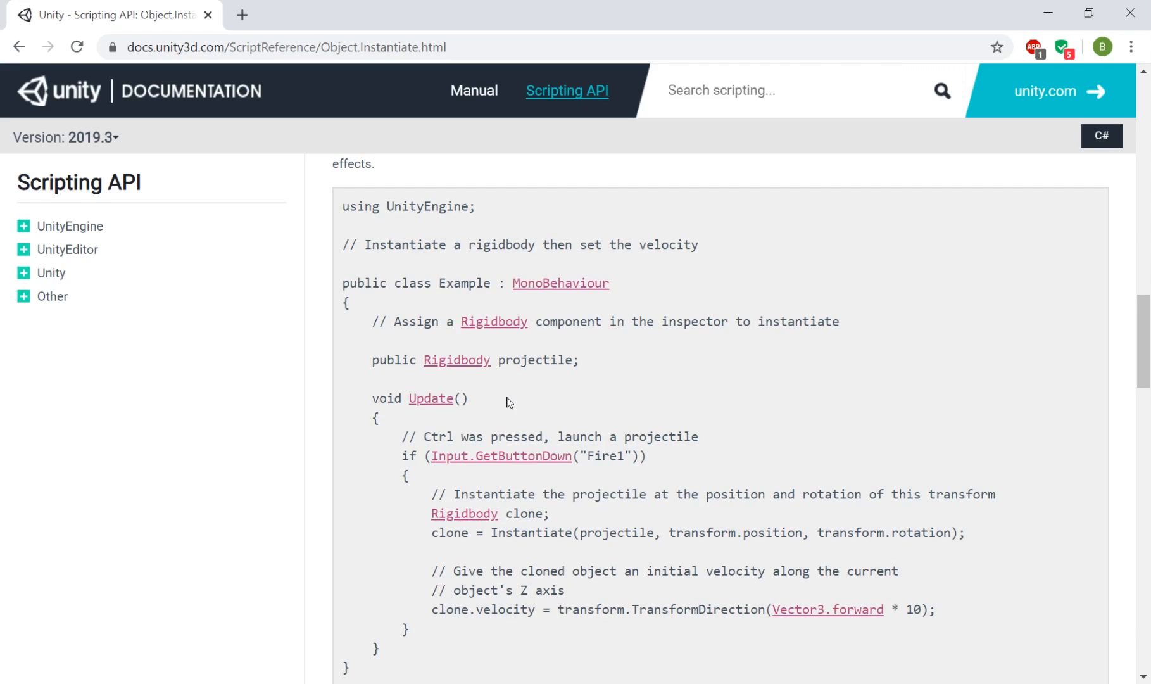
scroll(514, 364, "down", 7)
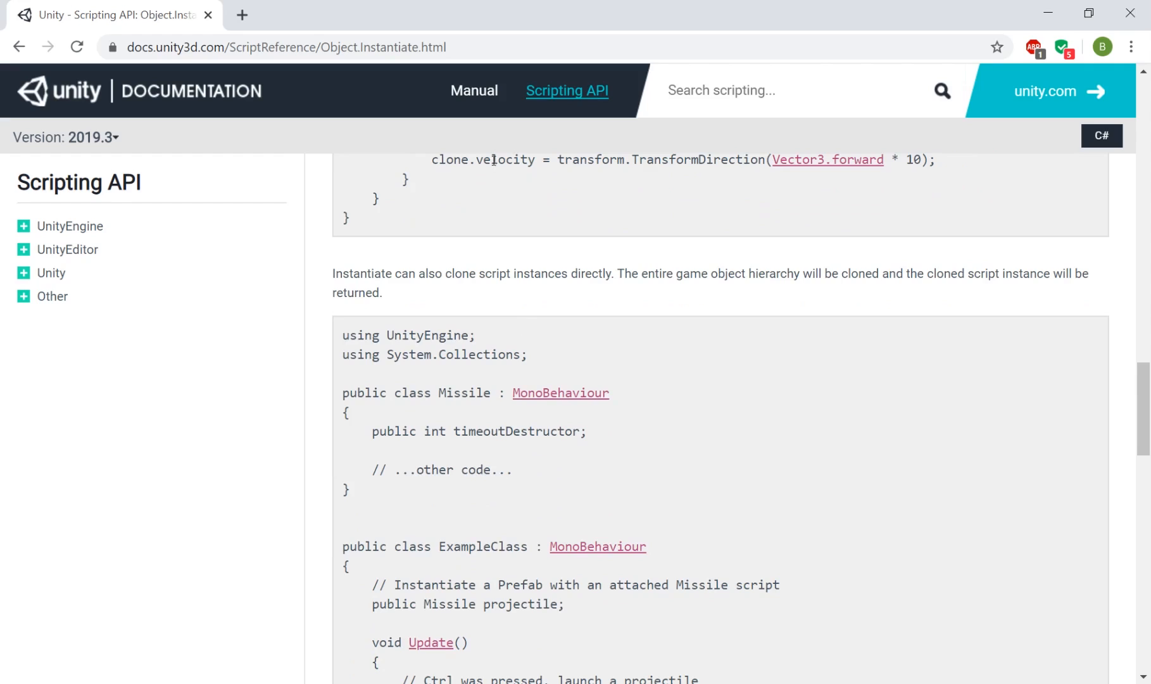
left_click(485, 90)
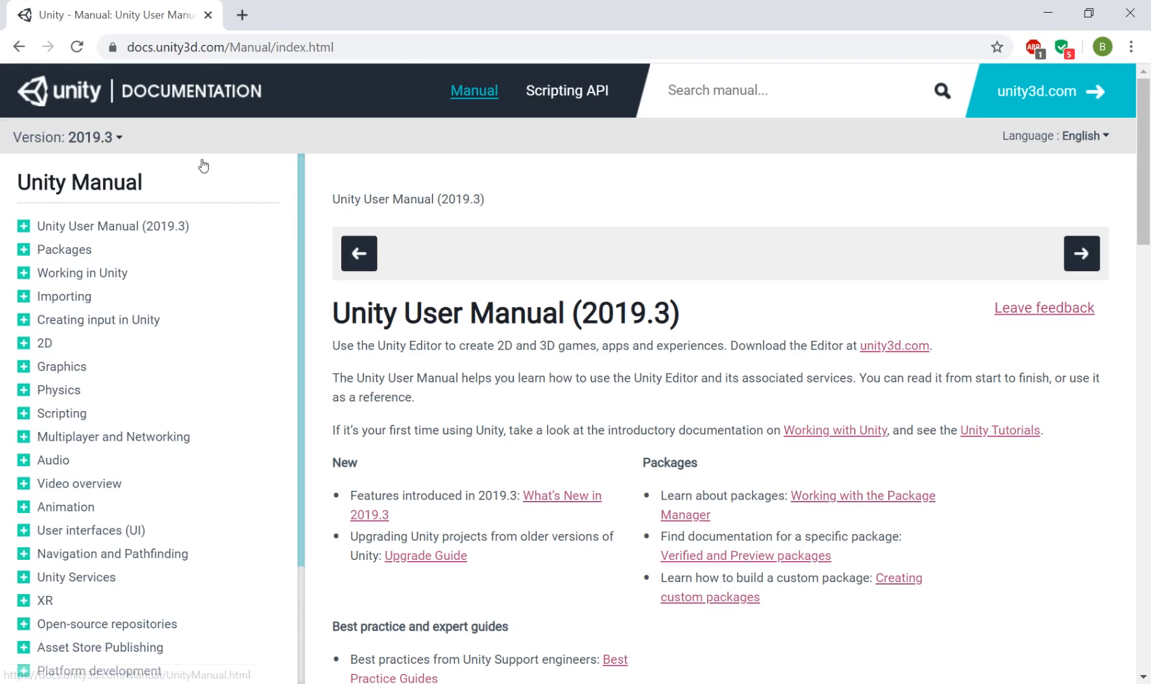
Search Google for "unity learn" and open the Learn - Unity result.
left_click(230, 53)
type("u")
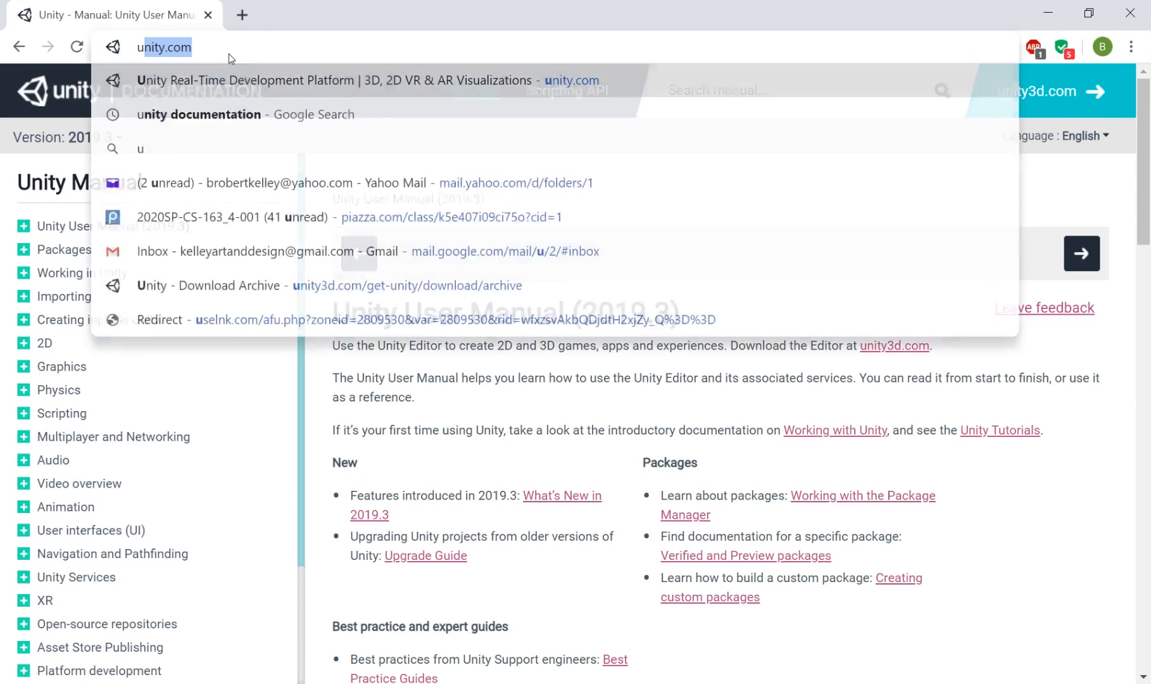
type("nity learn")
key("Return")
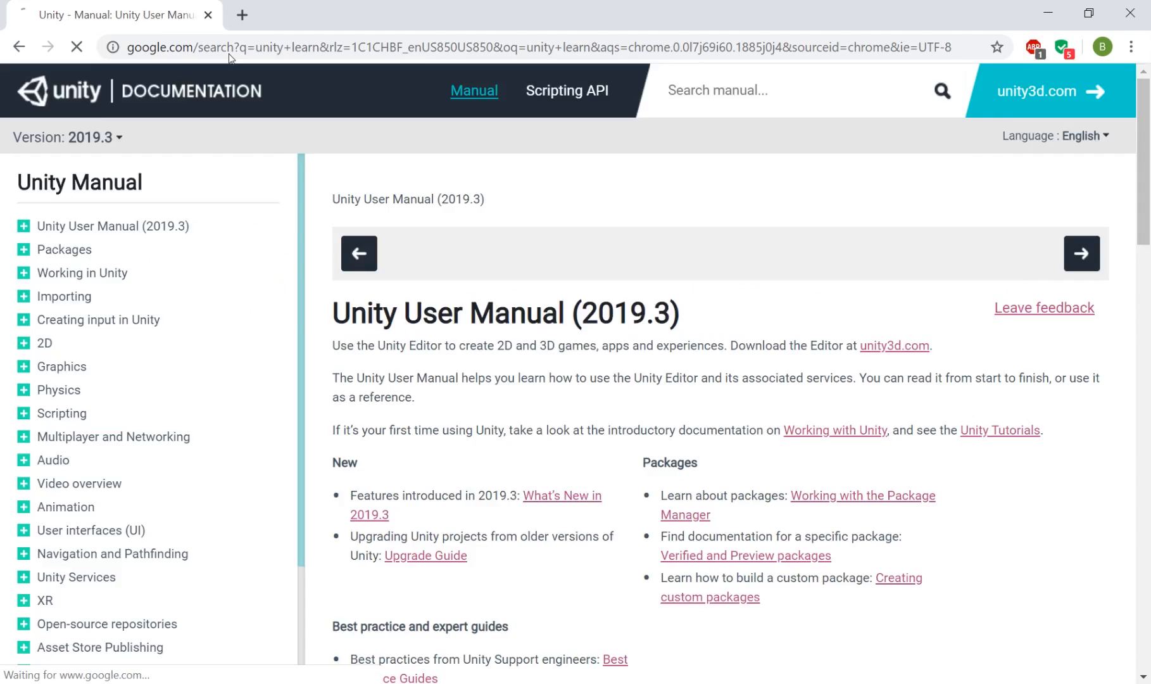
left_click(246, 262)
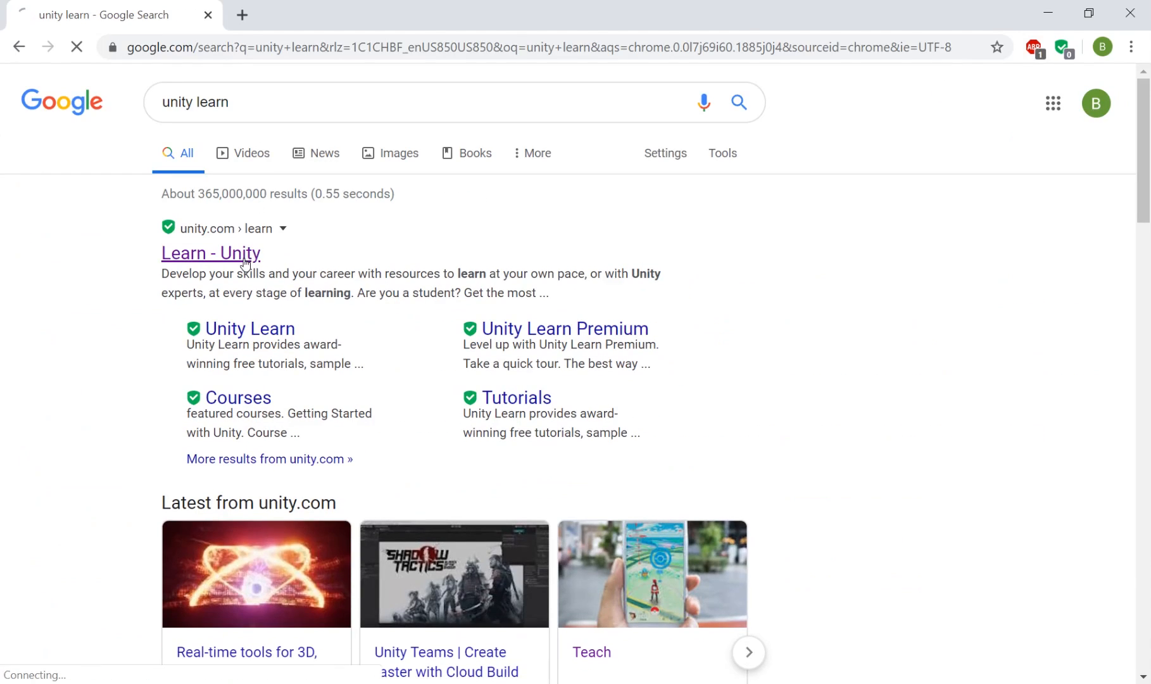
Browse the Unity Learn page's learner categories and featured tutorials, and return to its beginning.
scroll(478, 365, "down", 5)
scroll(479, 364, "down", 9)
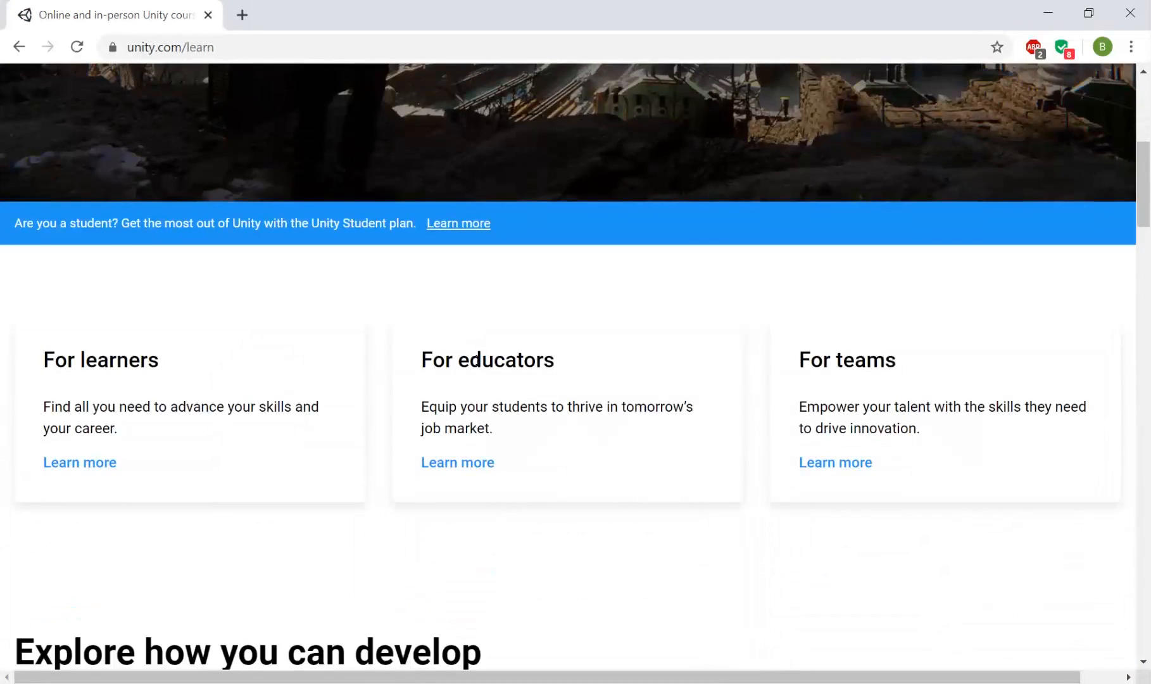
scroll(655, 418, "down", 20)
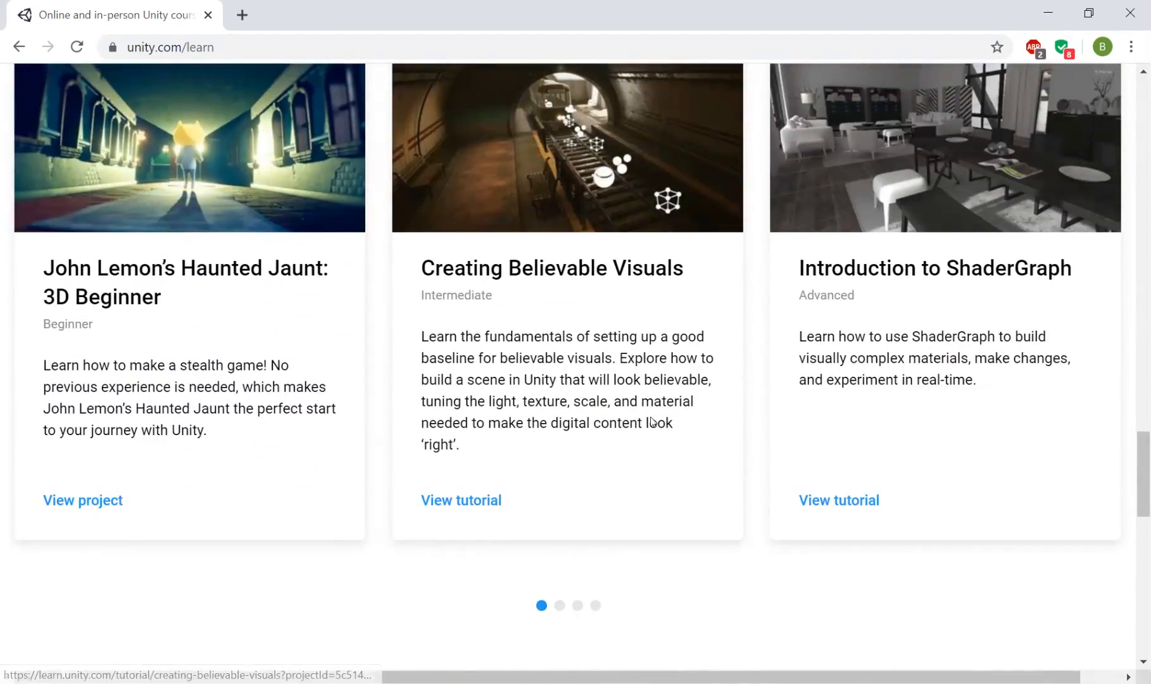
scroll(652, 421, "down", 7)
scroll(653, 421, "up", 9)
scroll(652, 421, "up", 20)
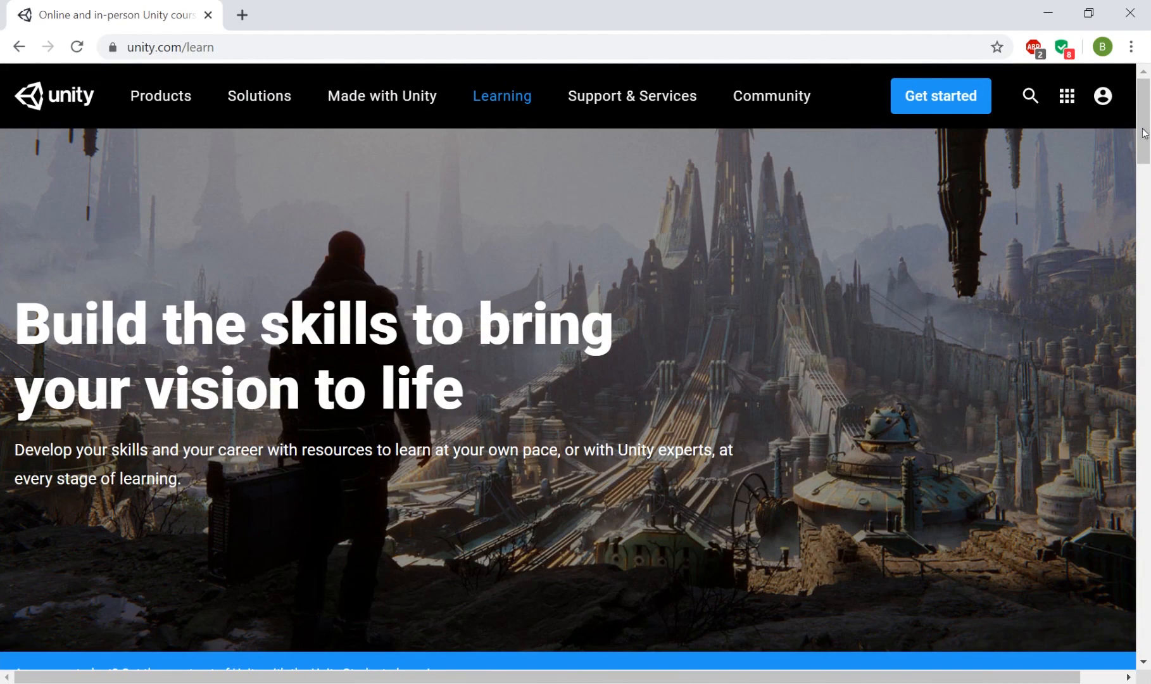
Search the Unity site for "roll a ball" and review the Roll-a-ball tutorial (complete) page on the Asset Store.
left_click(1036, 112)
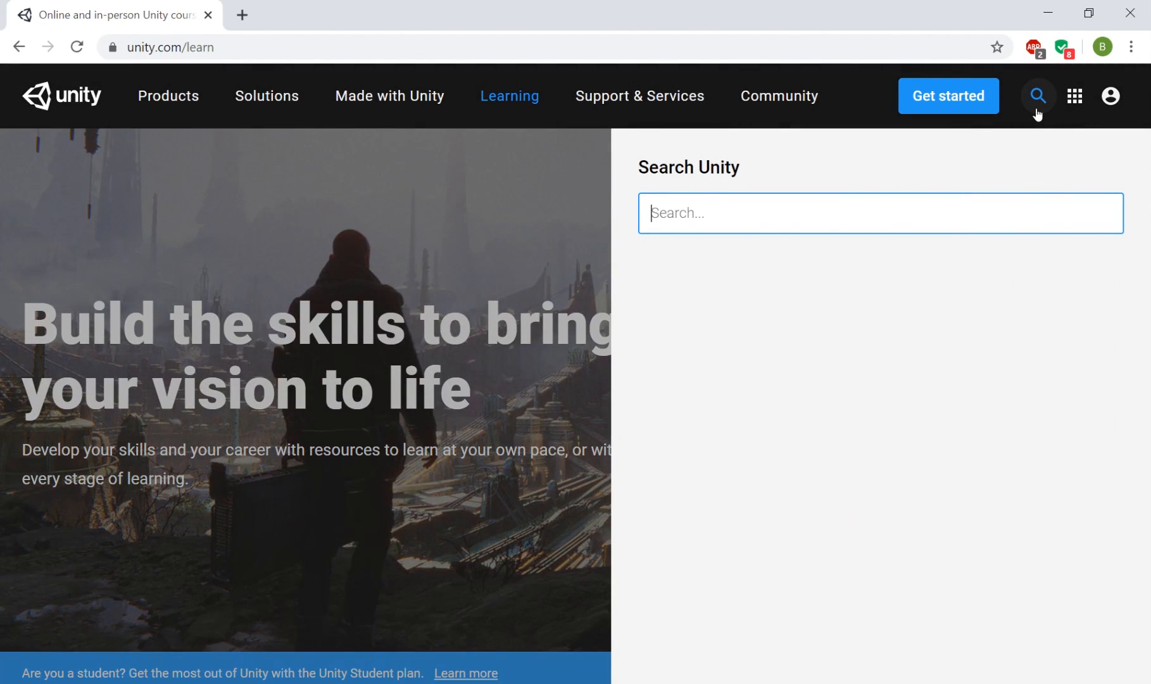
type("roll a ball")
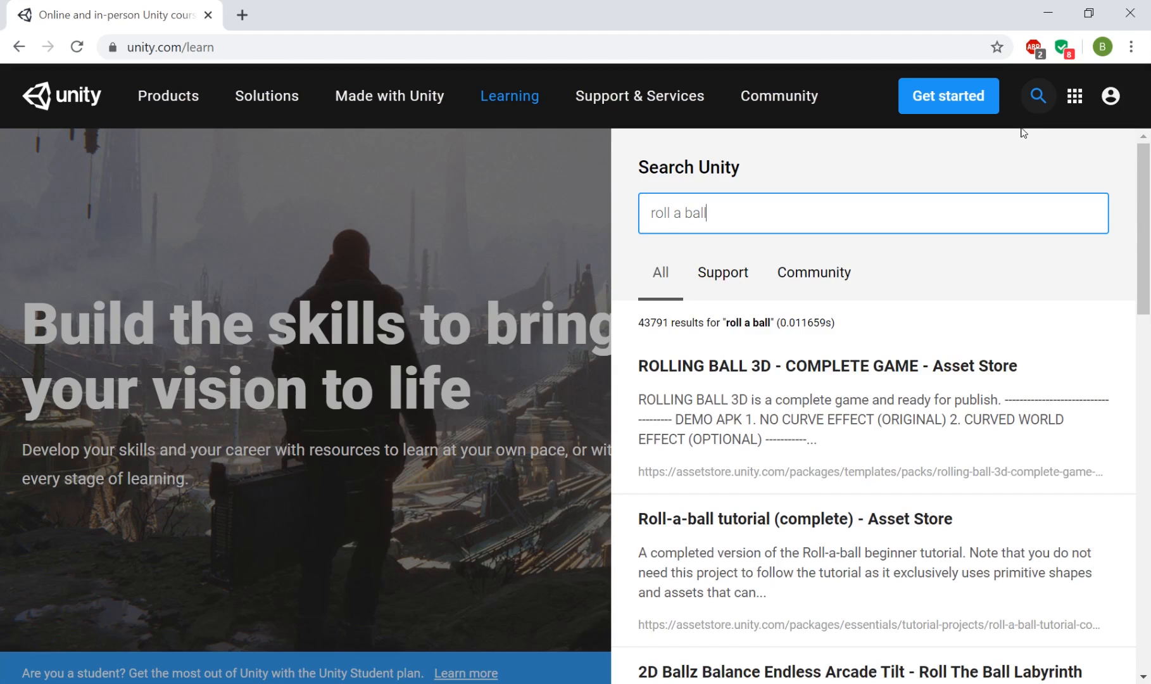
left_click(756, 517)
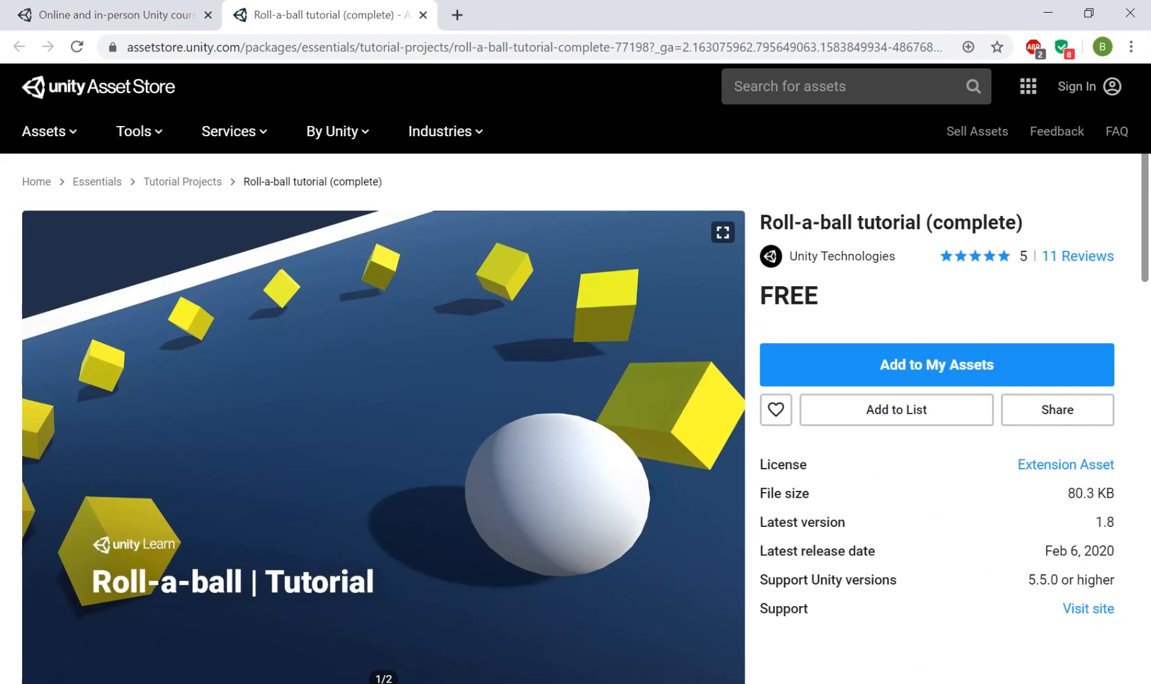
scroll(700, 487, "down", 6)
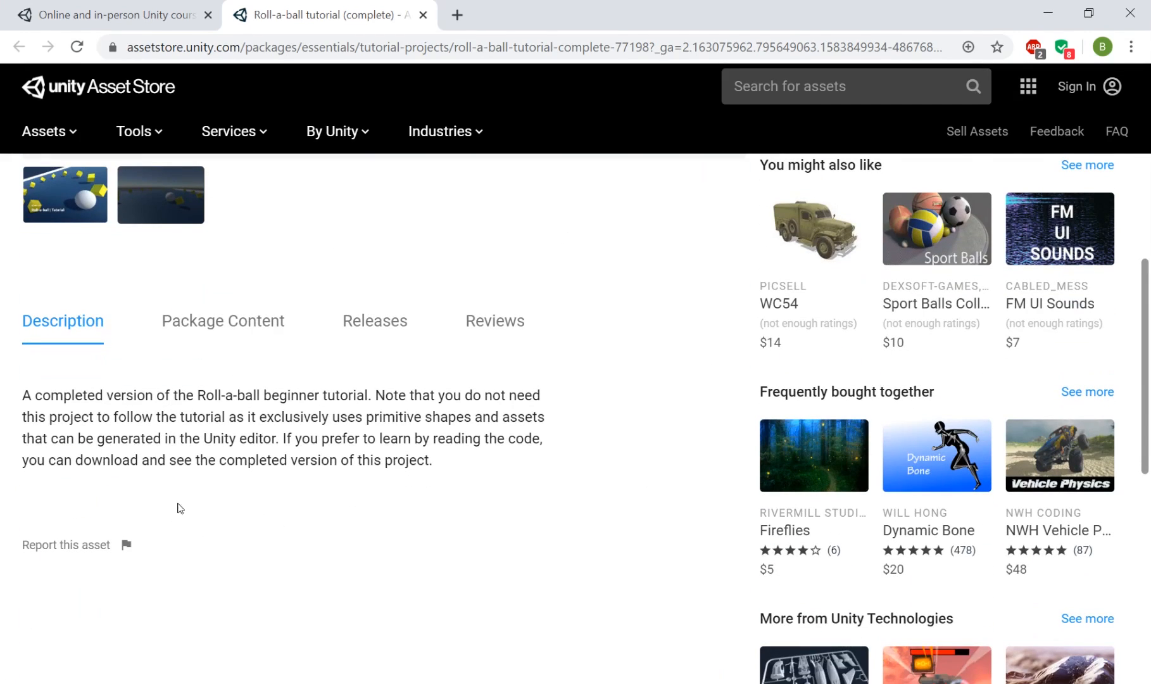
scroll(612, 417, "up", 6)
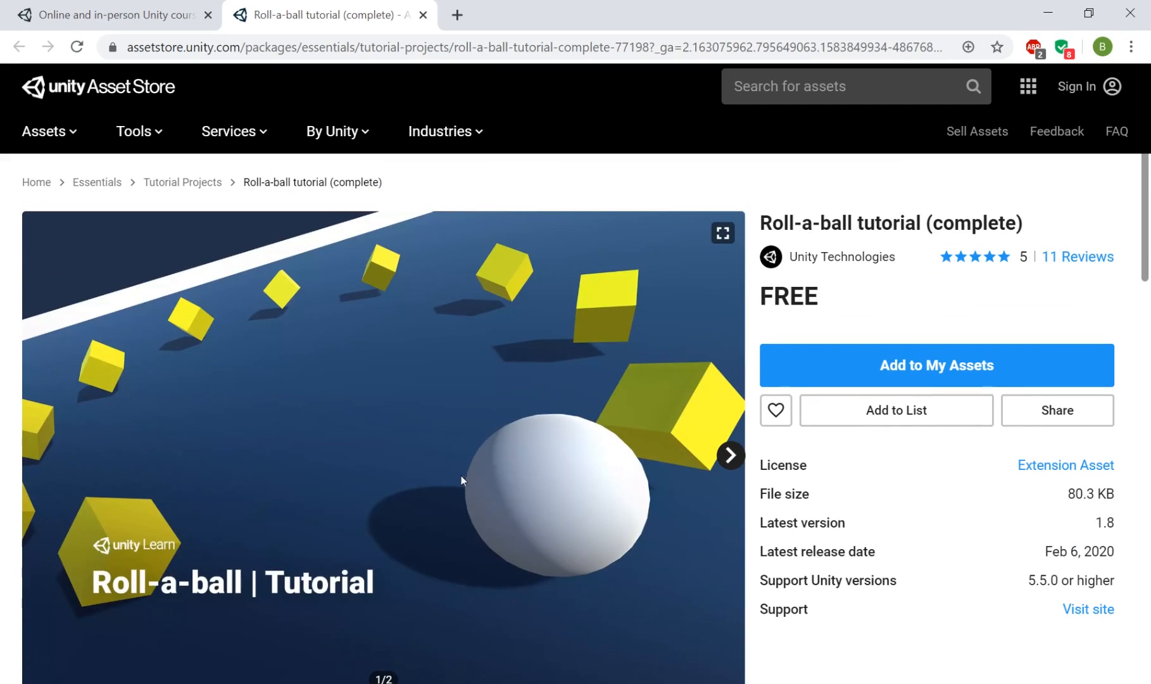
Go to the Unity Asset Store home page and filter the listing to Free Assets.
left_click(143, 87)
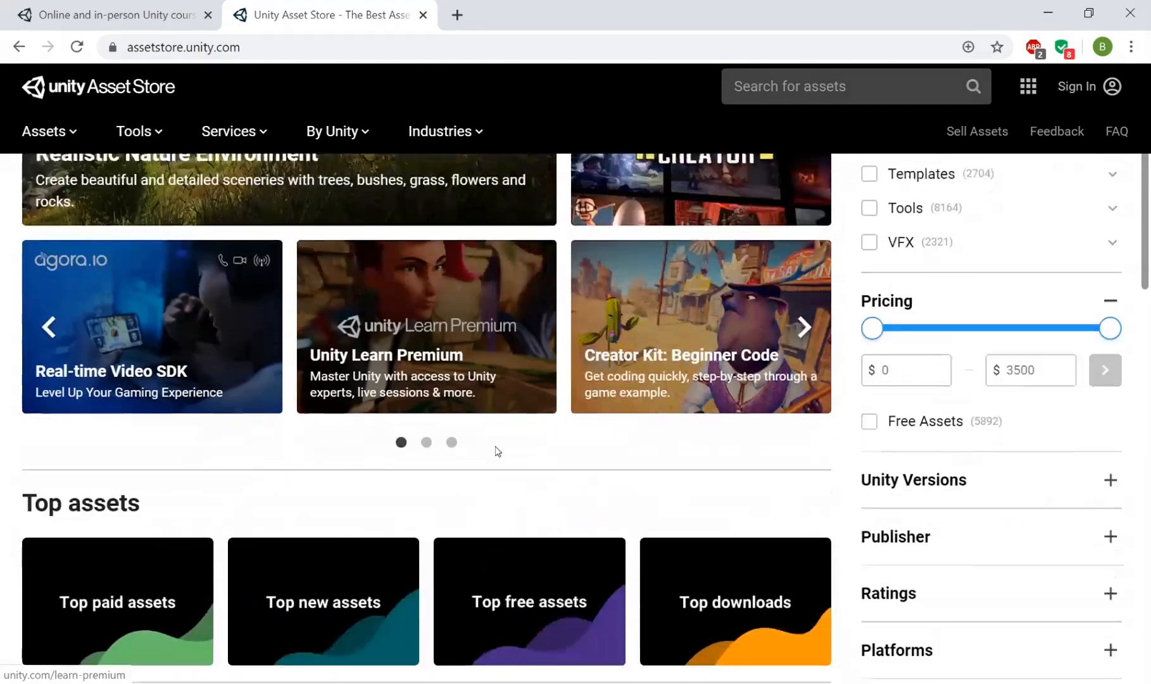
scroll(496, 452, "down", 5)
left_click(871, 406)
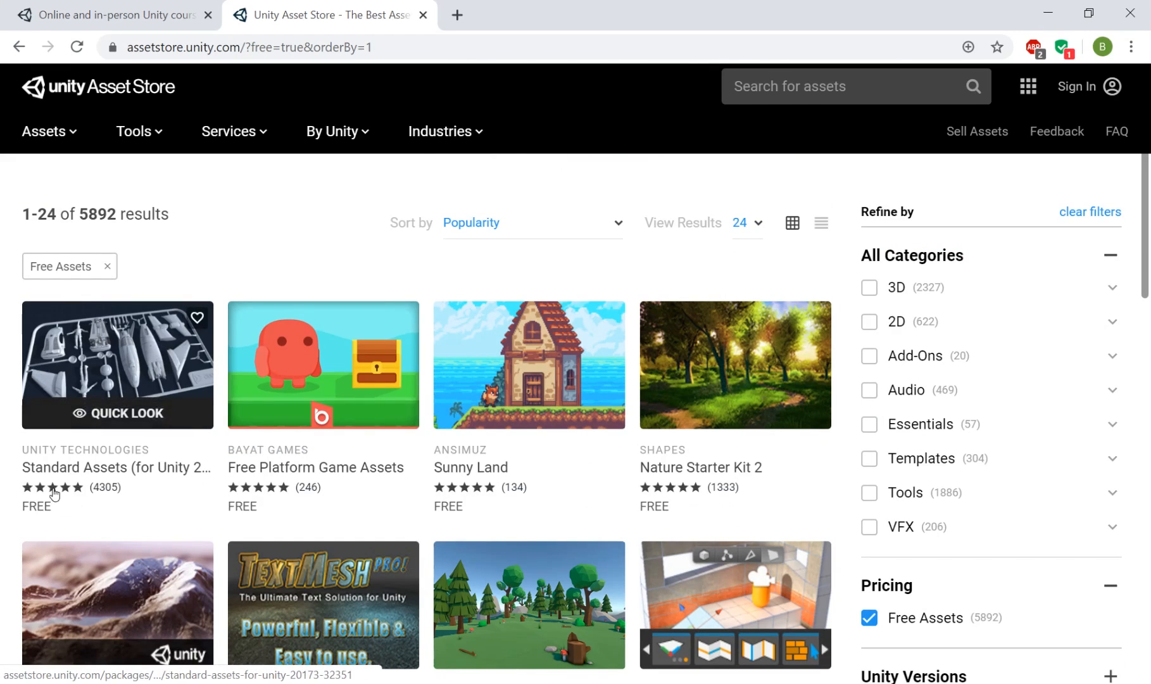
Look through the first page of free assets sorted by popularity, down to its page links, and return to the start of the listing.
scroll(586, 493, "down", 1)
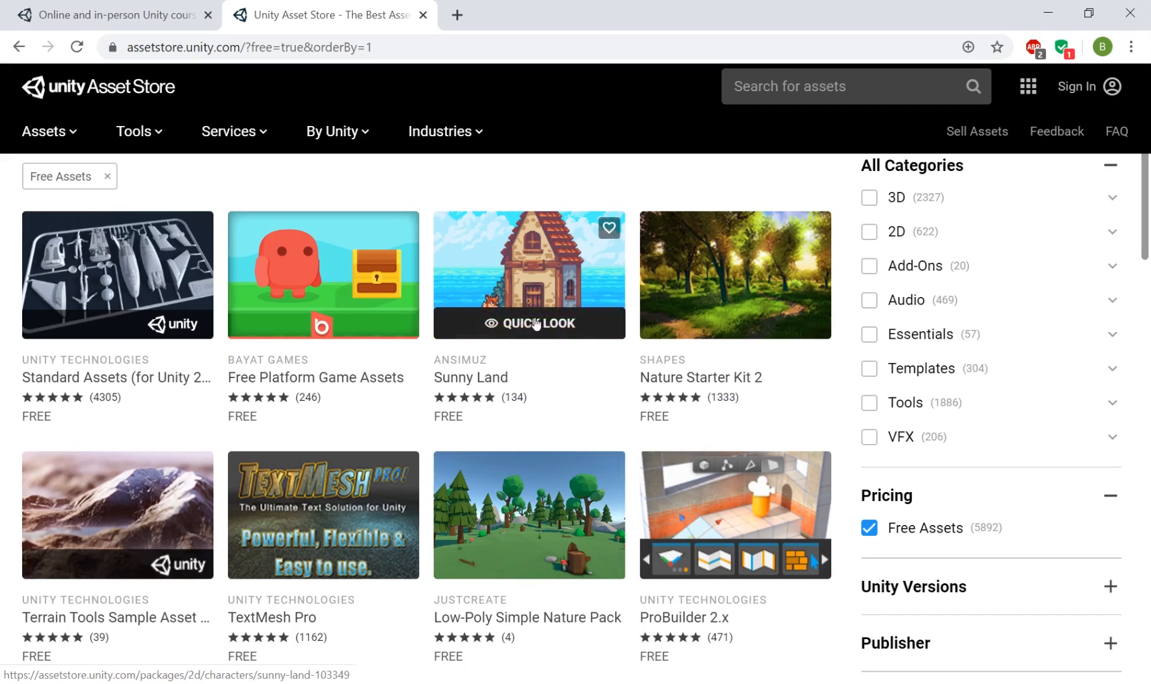
scroll(512, 345, "up", 1)
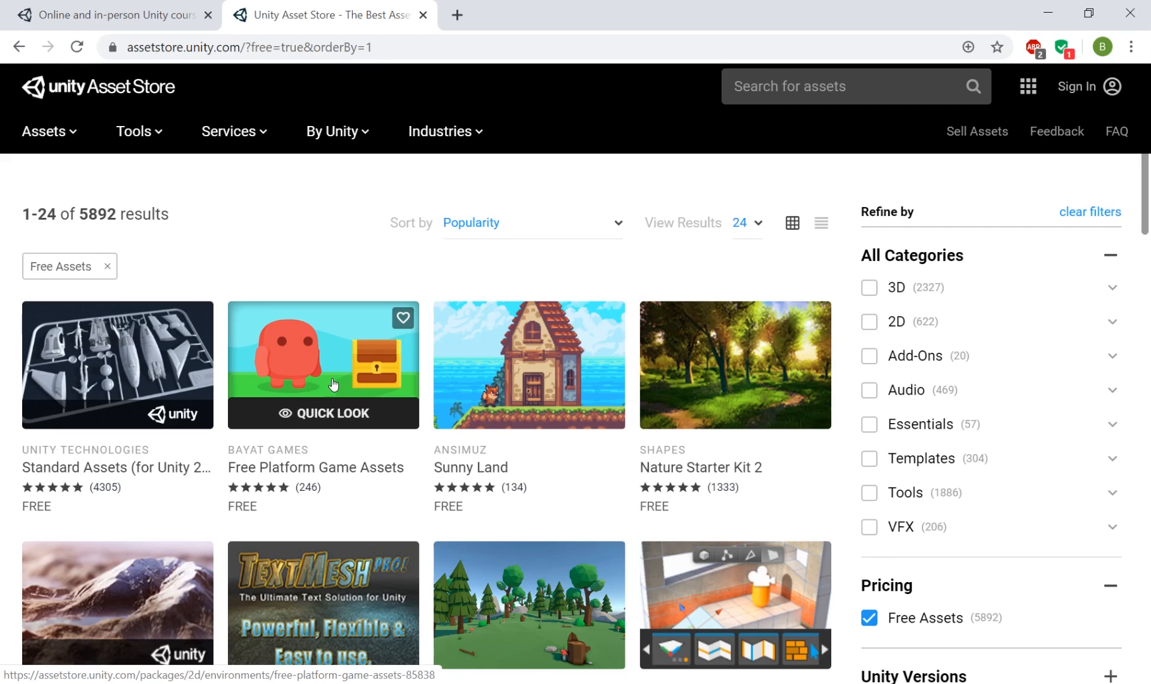
scroll(373, 576, "down", 2)
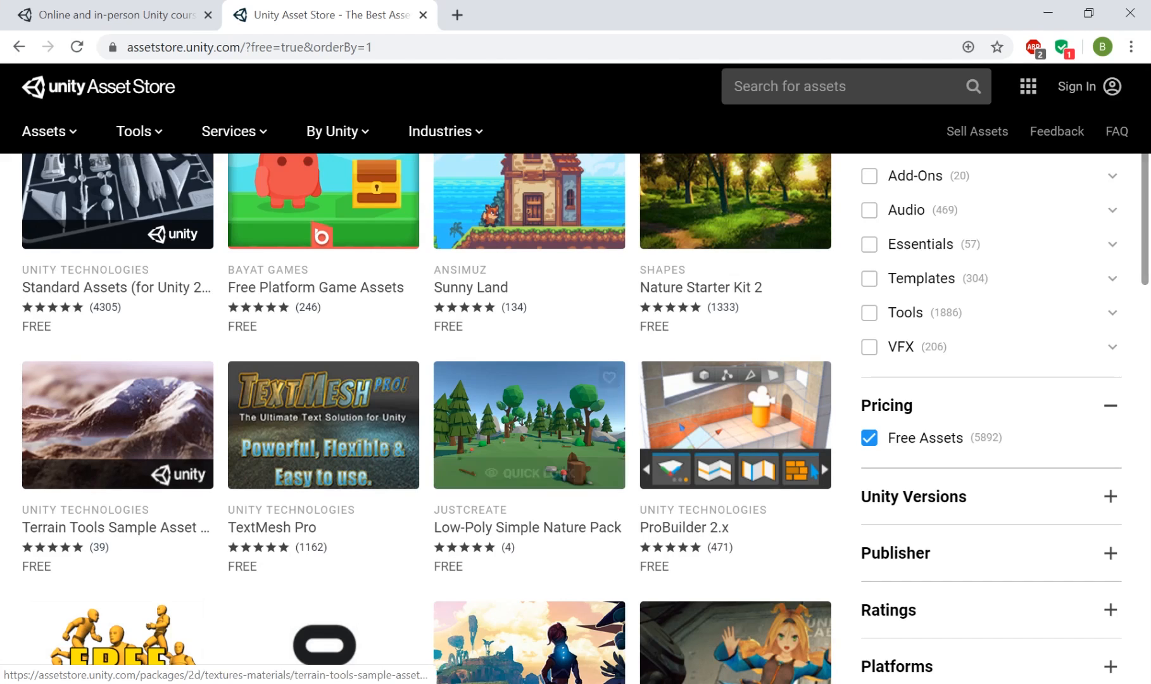
scroll(134, 475, "down", 7)
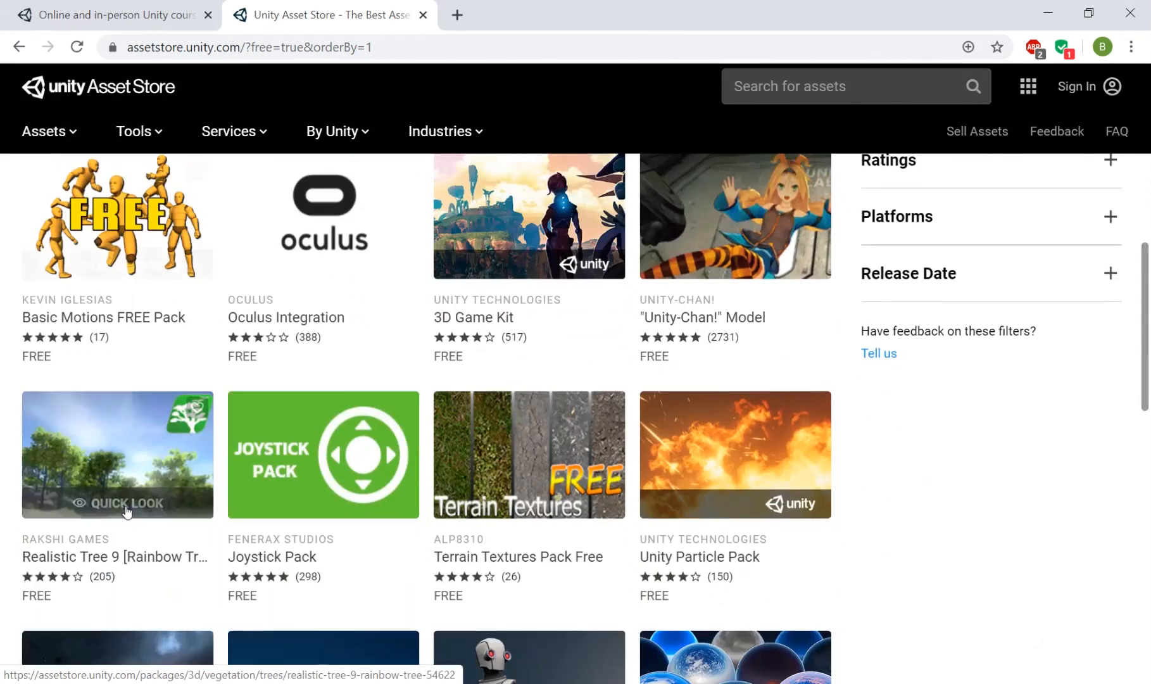
scroll(450, 431, "down", 6)
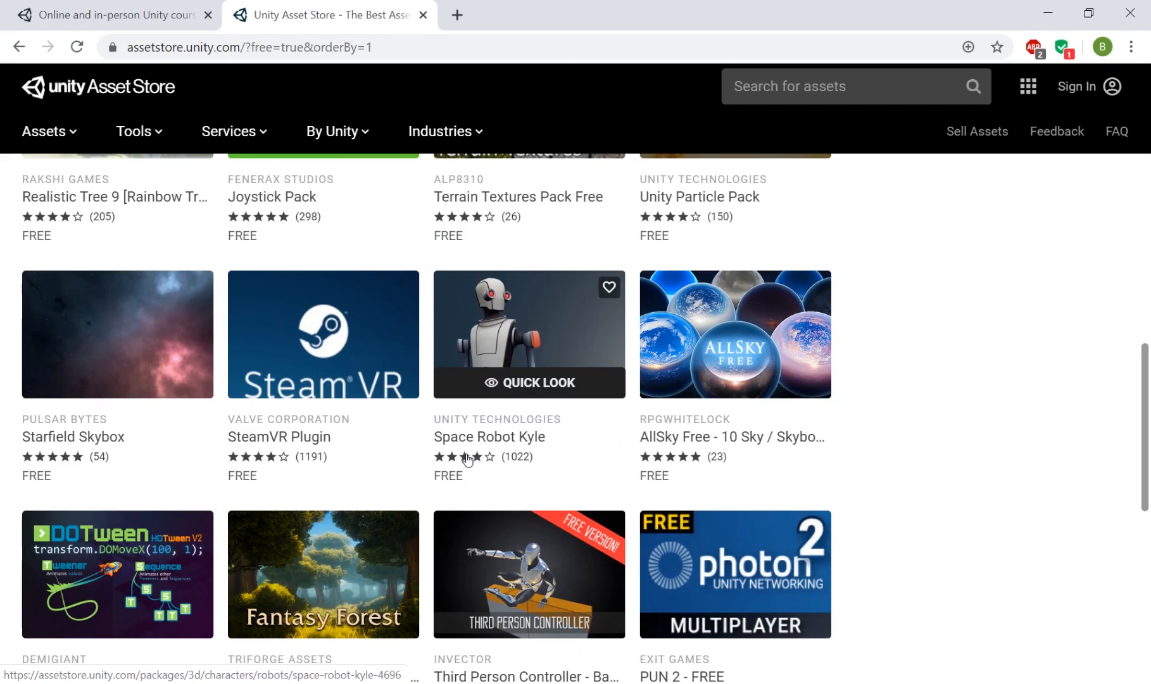
scroll(467, 461, "down", 2)
scroll(381, 437, "up", 2)
scroll(539, 442, "down", 7)
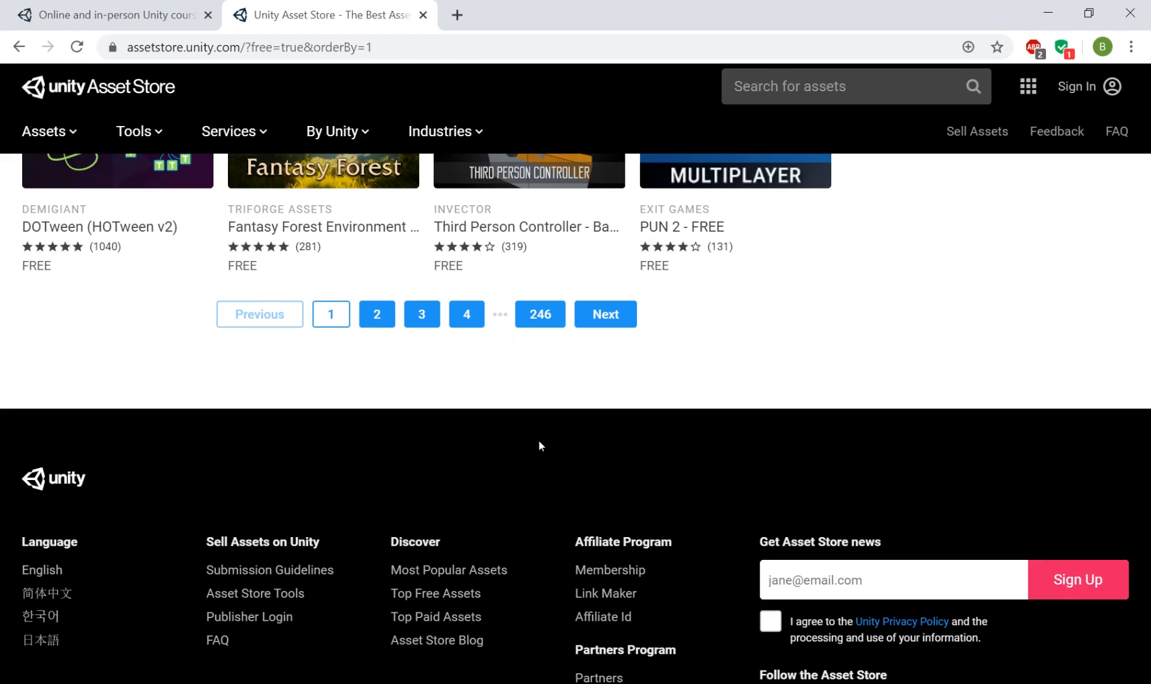
scroll(539, 441, "up", 20)
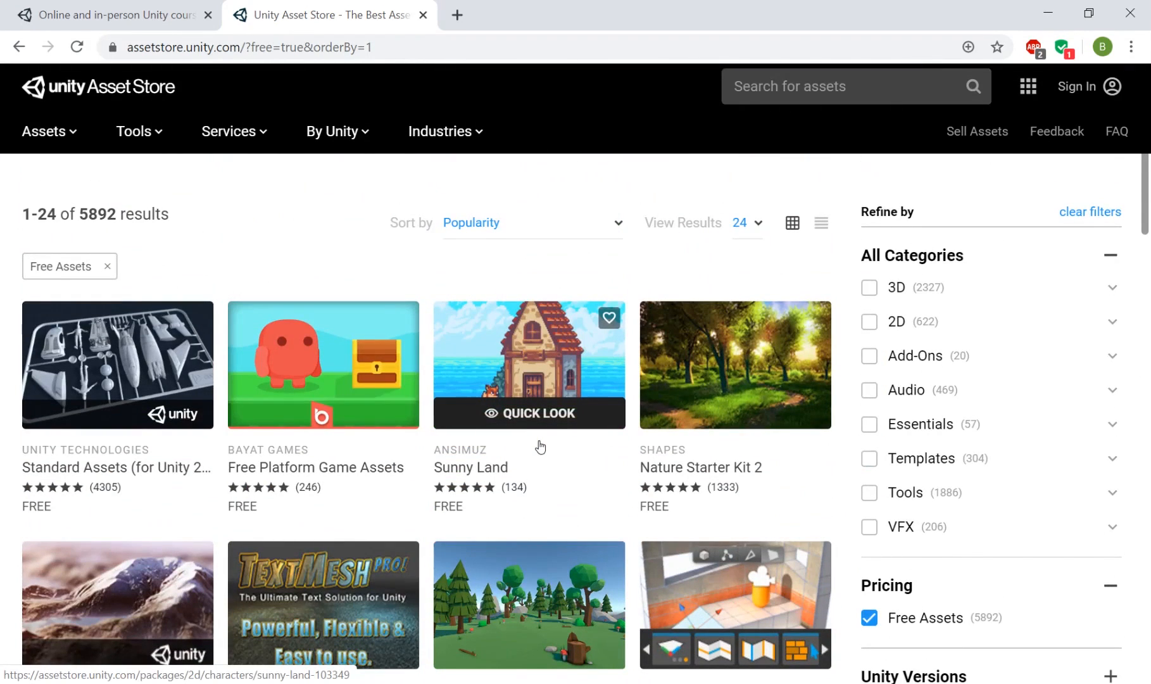